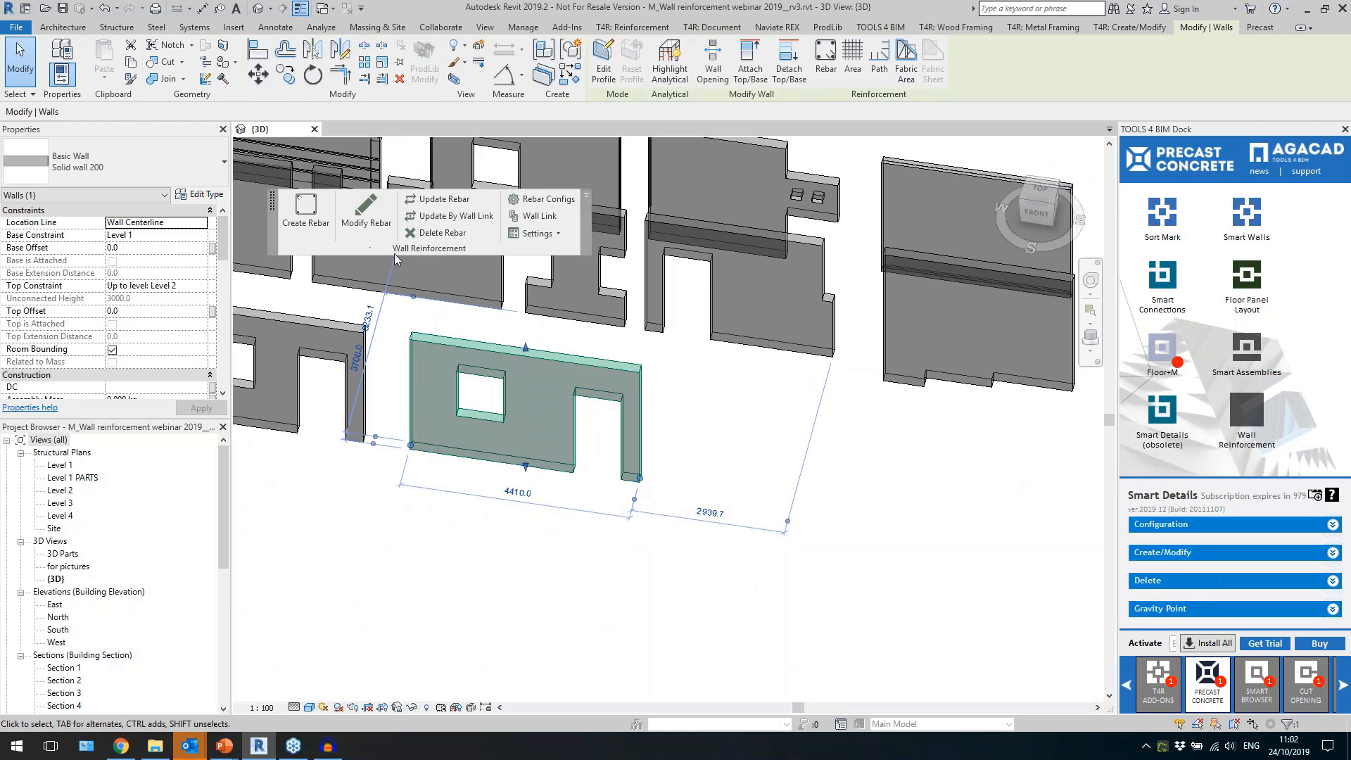
Clear the wall selection and reposition the floating Wall Reinforcement panel near the walls.
{"action": "left_click_drag", "start_coordinate": [421, 253], "coordinate": [413, 250]}
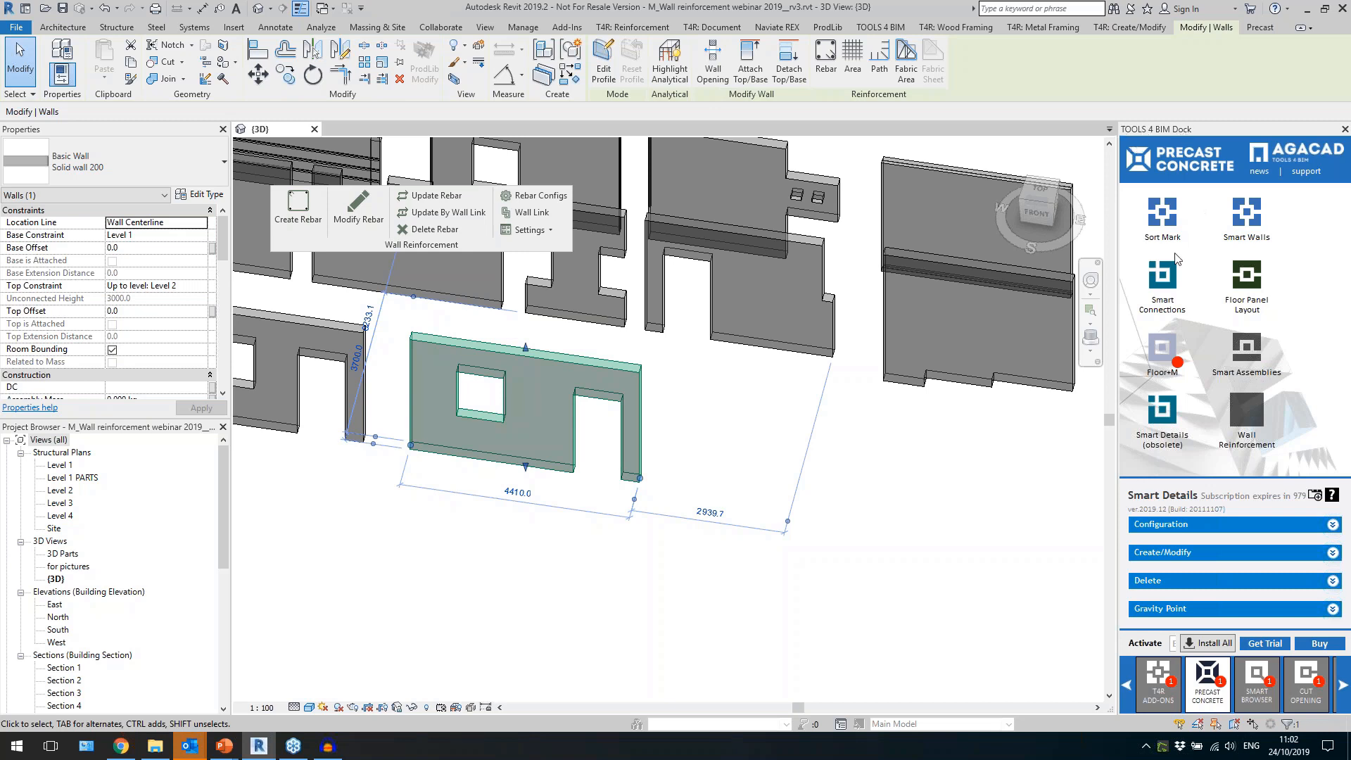
{"action": "left_click", "coordinate": [1161, 686]}
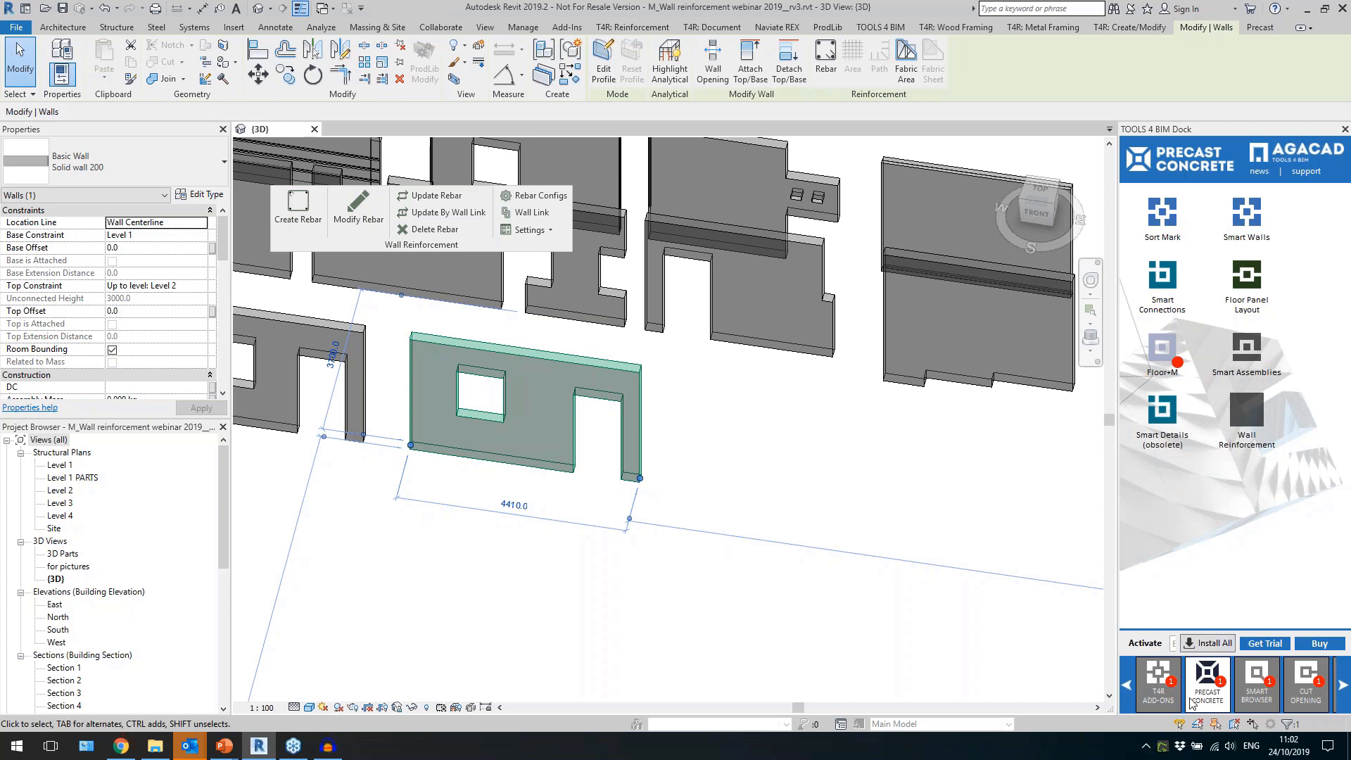
{"action": "left_click", "coordinate": [801, 506]}
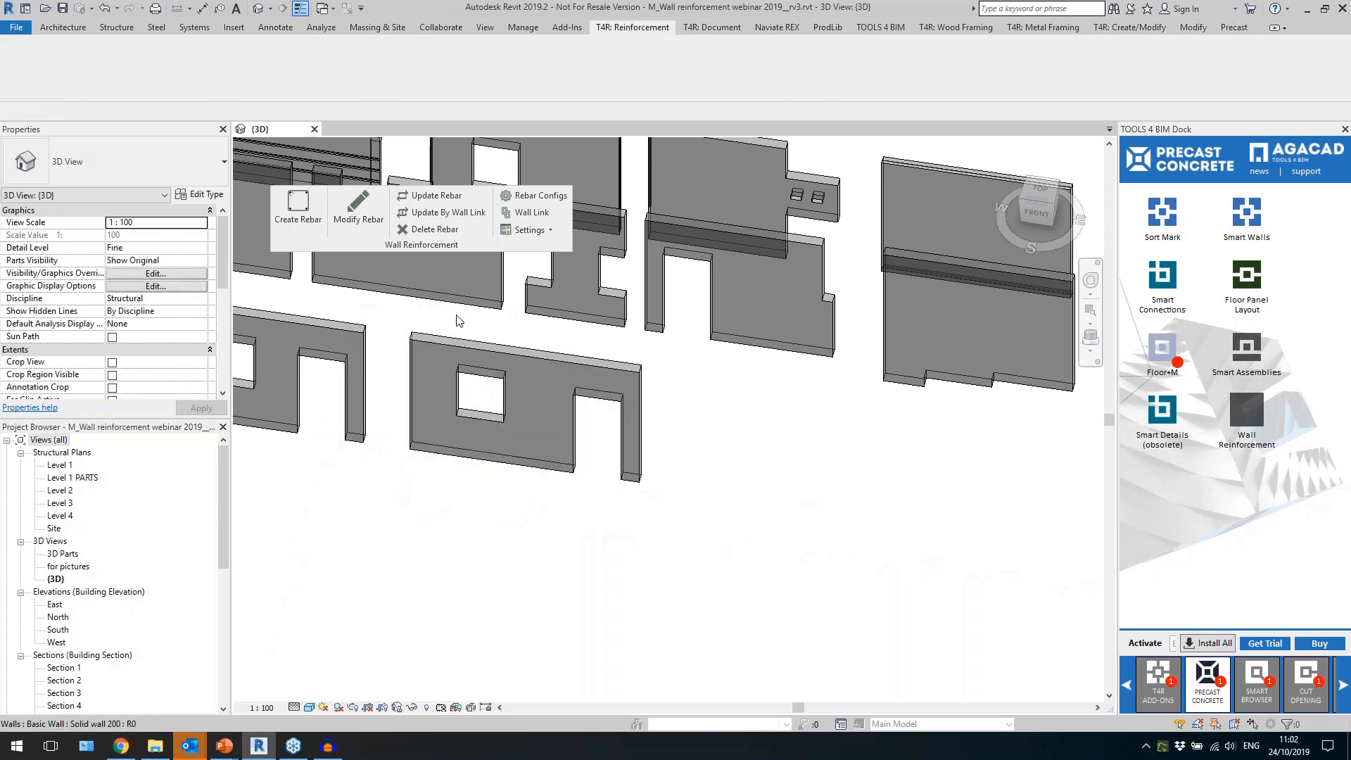
{"action": "left_click_drag", "start_coordinate": [441, 243], "coordinate": [486, 246]}
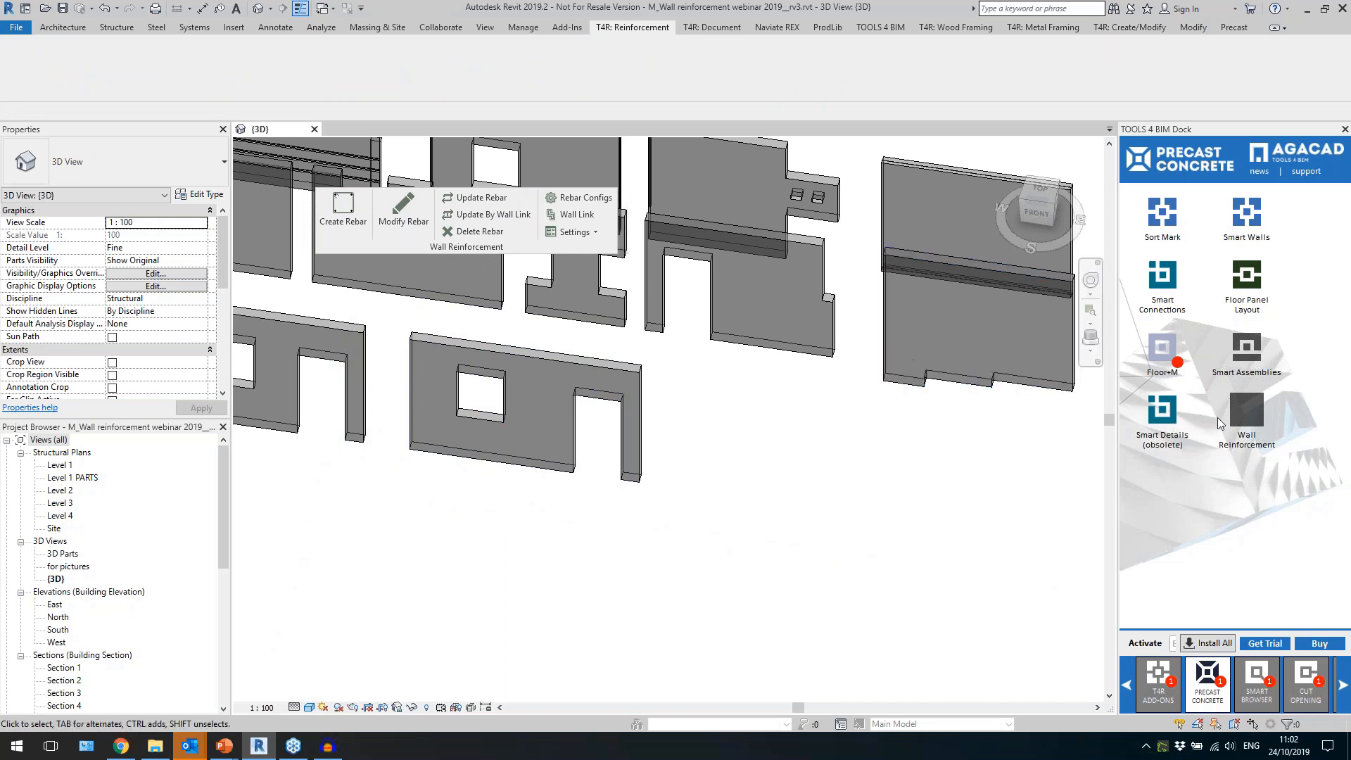
{"action": "left_click_drag", "start_coordinate": [463, 245], "coordinate": [414, 229]}
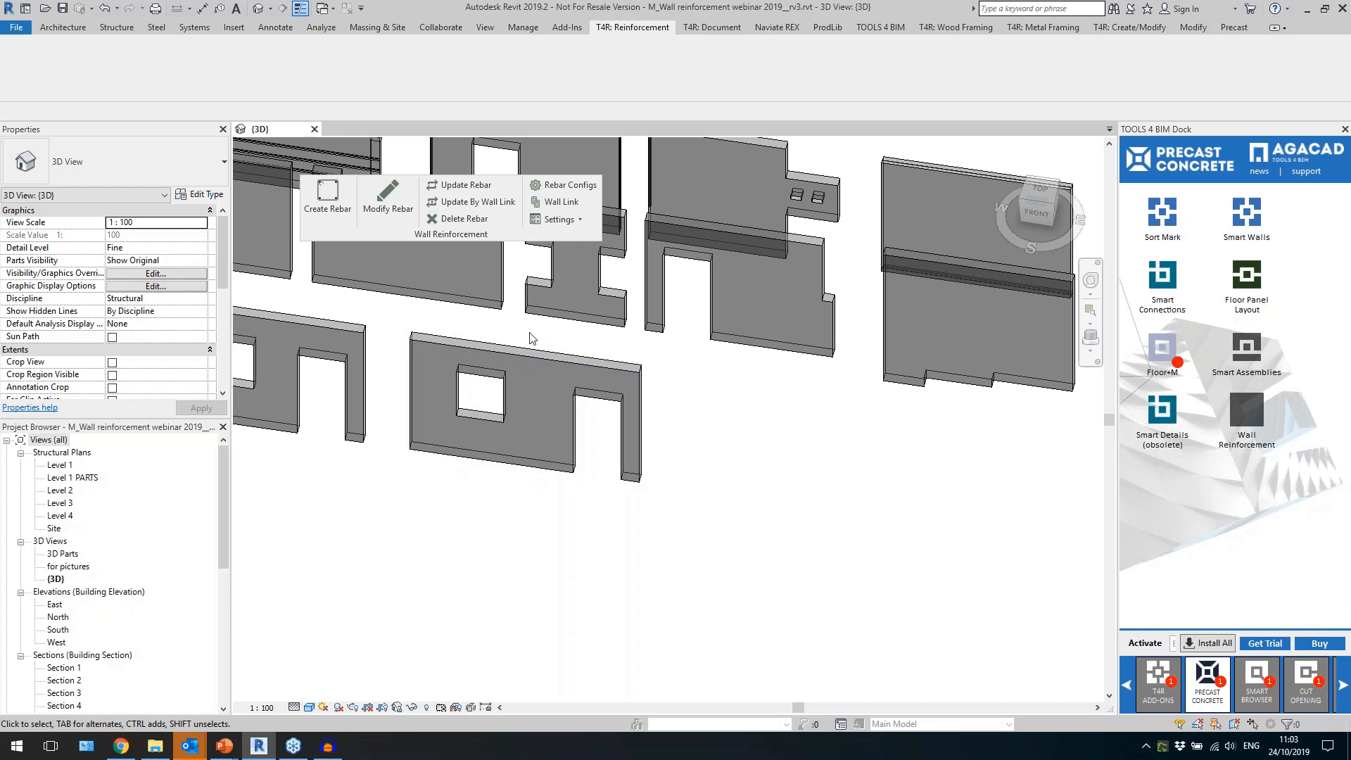
Examine the rebar shapes available among the project's Structural Rebar families.
{"action": "left_click_drag", "start_coordinate": [223, 521], "coordinate": [223, 670]}
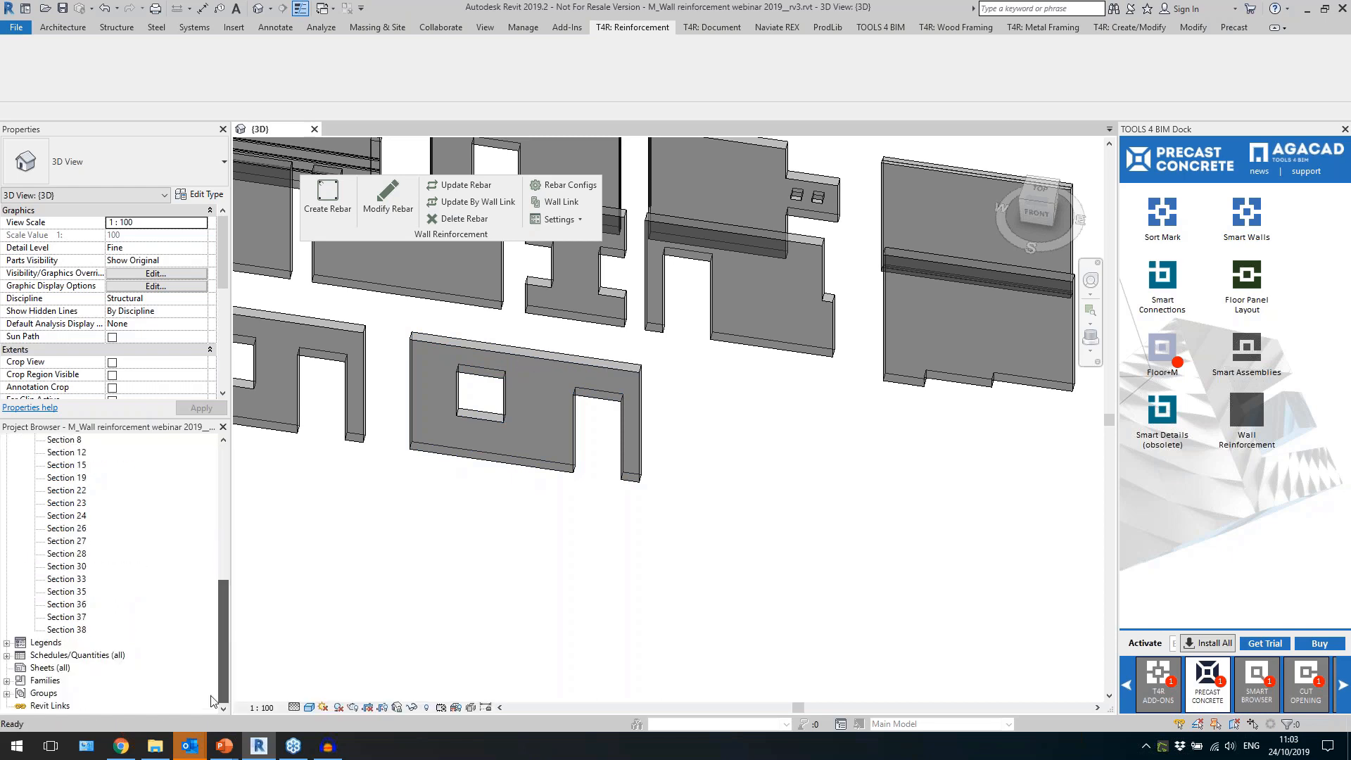
{"action": "double_click", "coordinate": [44, 680]}
{"action": "scroll", "coordinate": [120, 642], "scroll_direction": "down", "scroll_amount": 5}
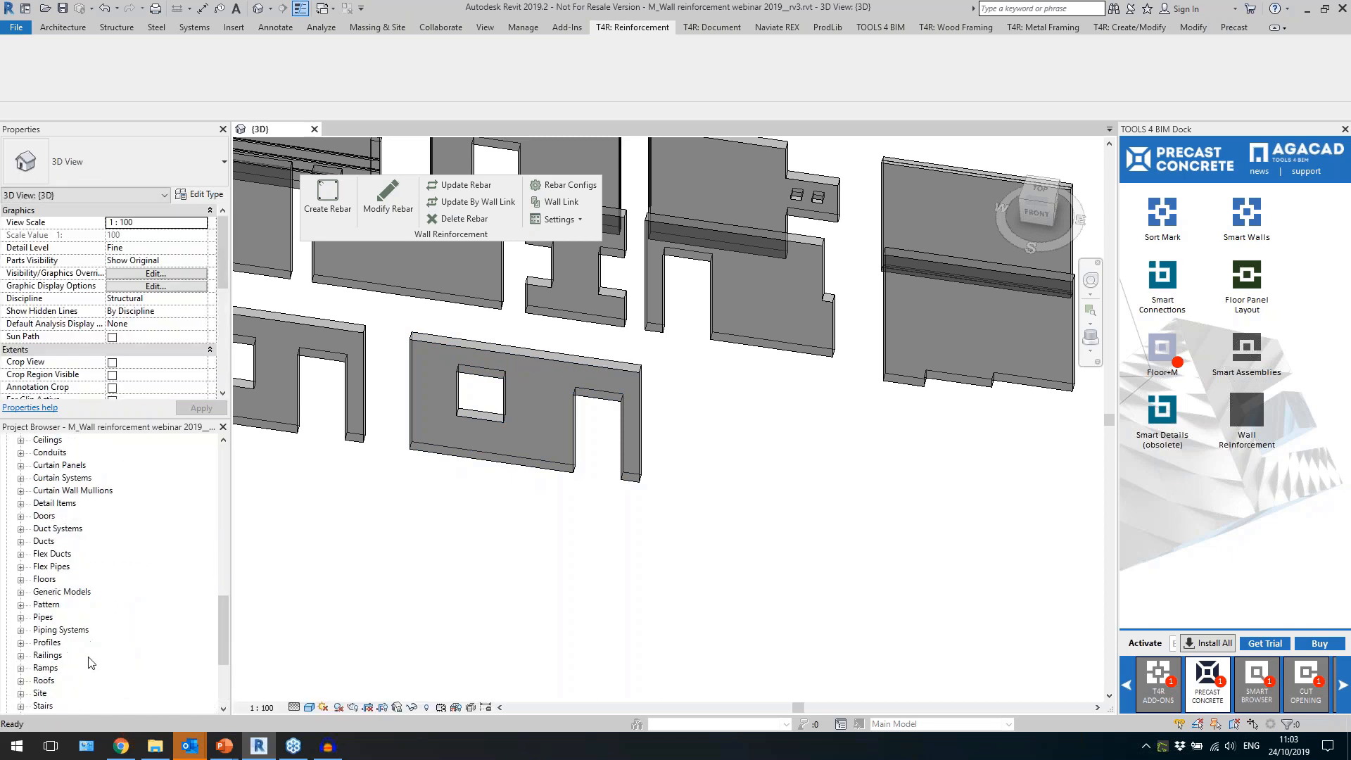
{"action": "double_click", "coordinate": [85, 655]}
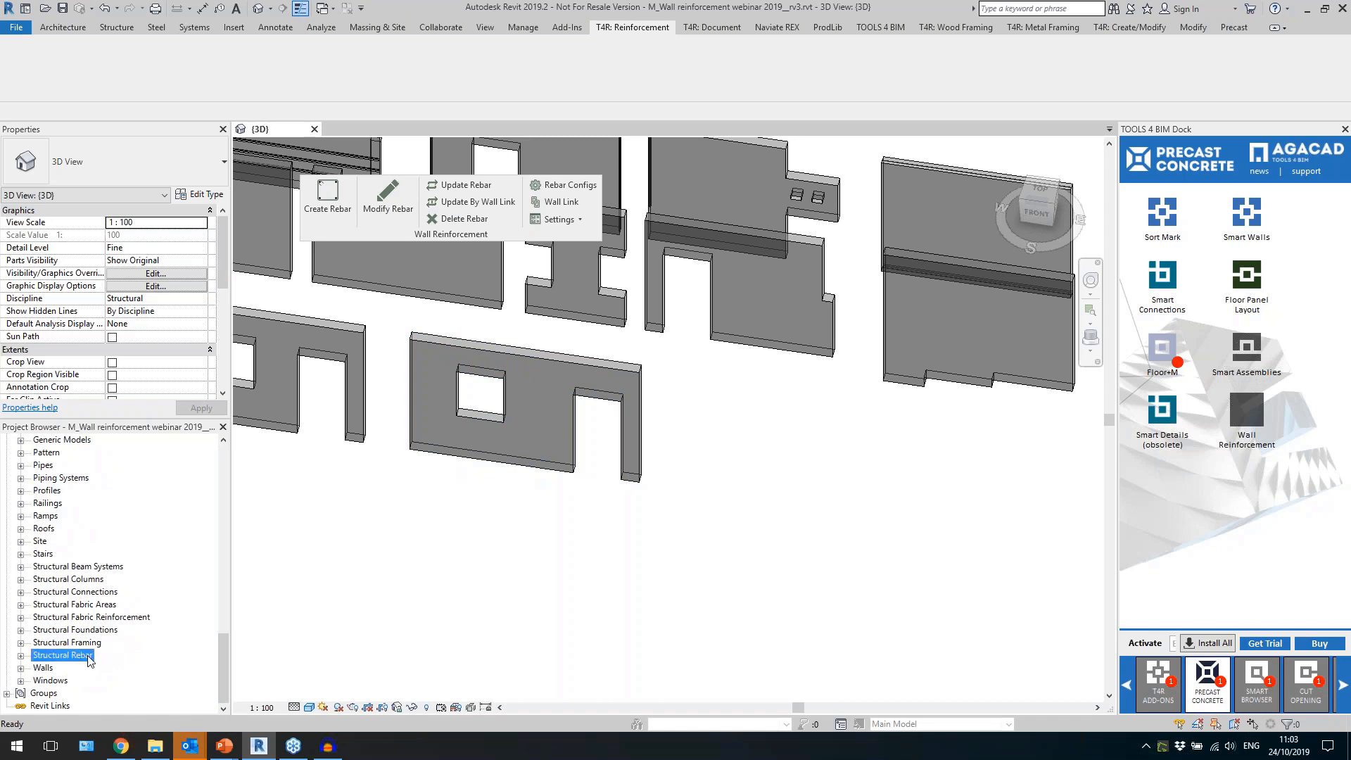
{"action": "scroll", "coordinate": [91, 656], "scroll_direction": "down", "scroll_amount": 1}
{"action": "left_click", "coordinate": [87, 656]}
{"action": "double_click", "coordinate": [88, 656]}
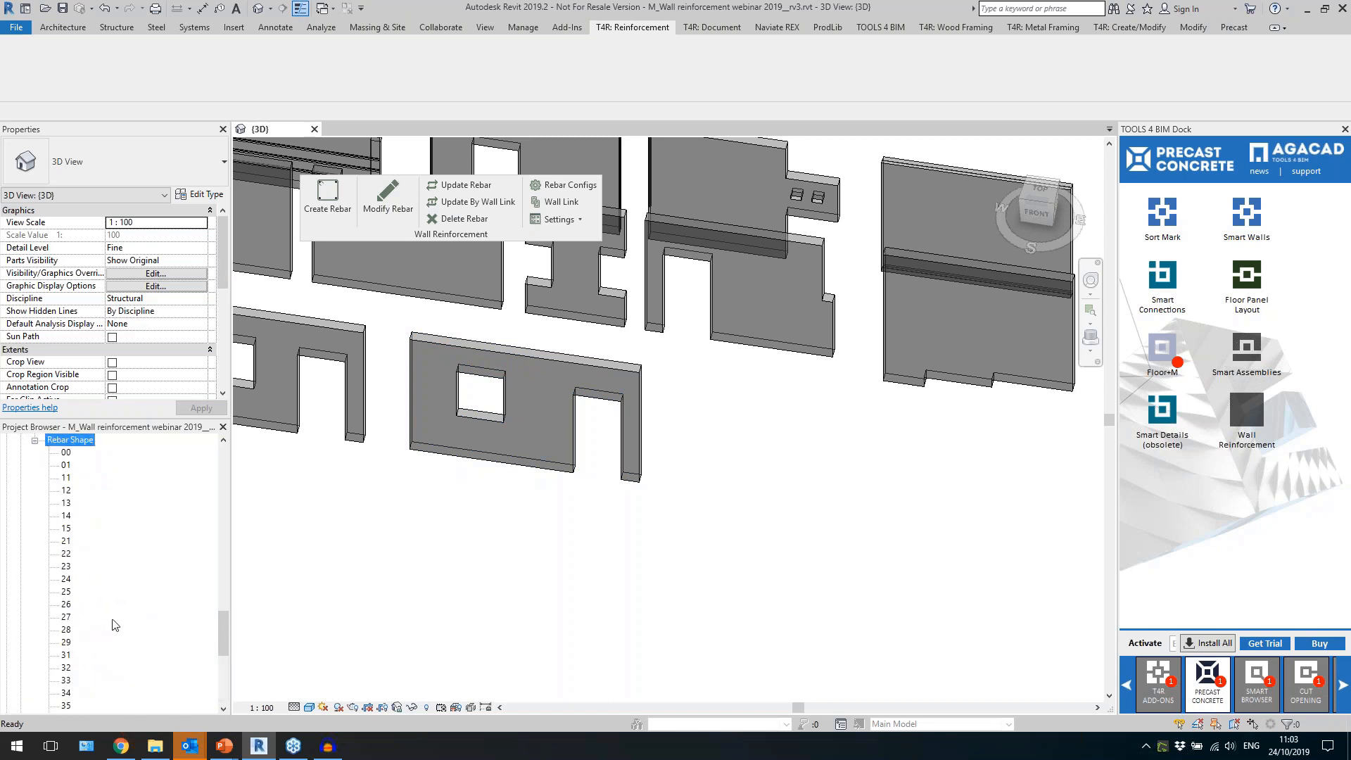
{"action": "scroll", "coordinate": [80, 637], "scroll_direction": "down", "scroll_amount": 2}
{"action": "scroll", "coordinate": [96, 614], "scroll_direction": "up", "scroll_amount": 3}
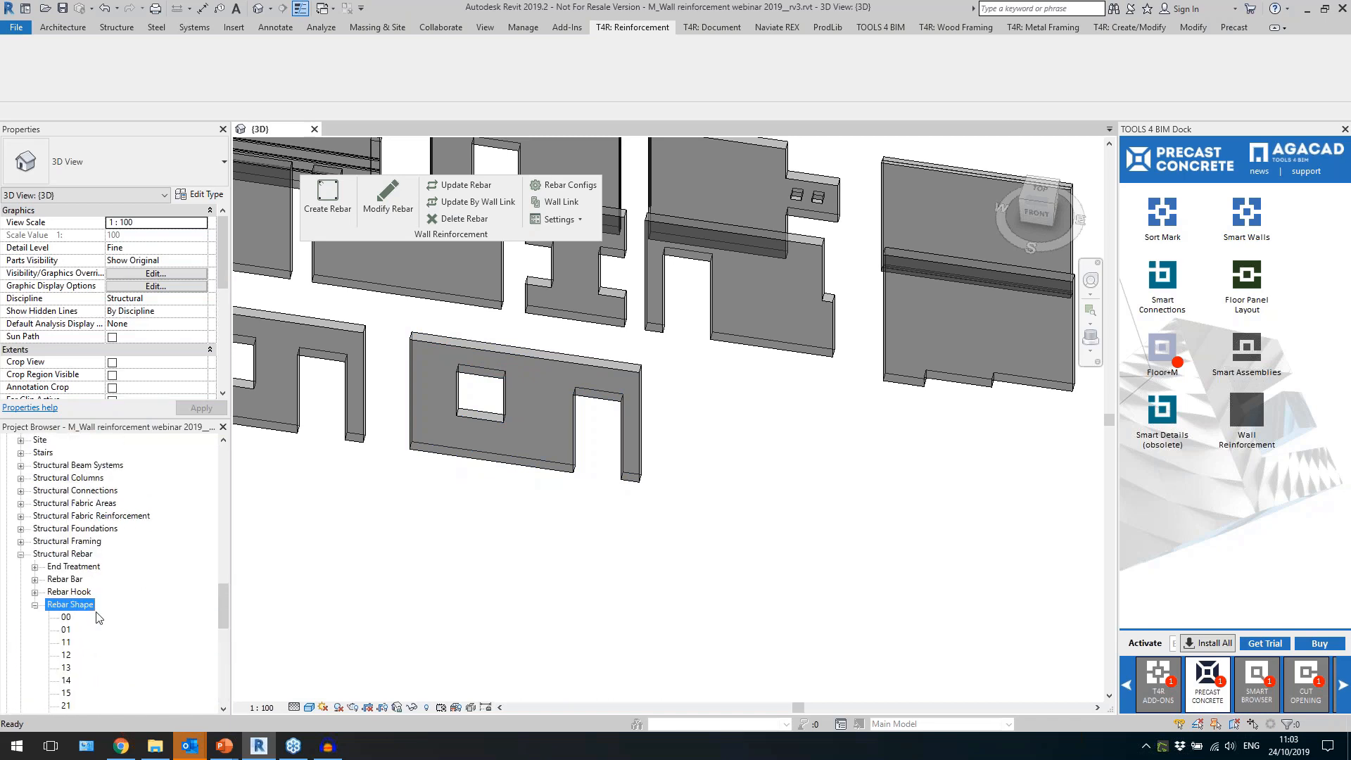
{"action": "left_click", "coordinate": [21, 554]}
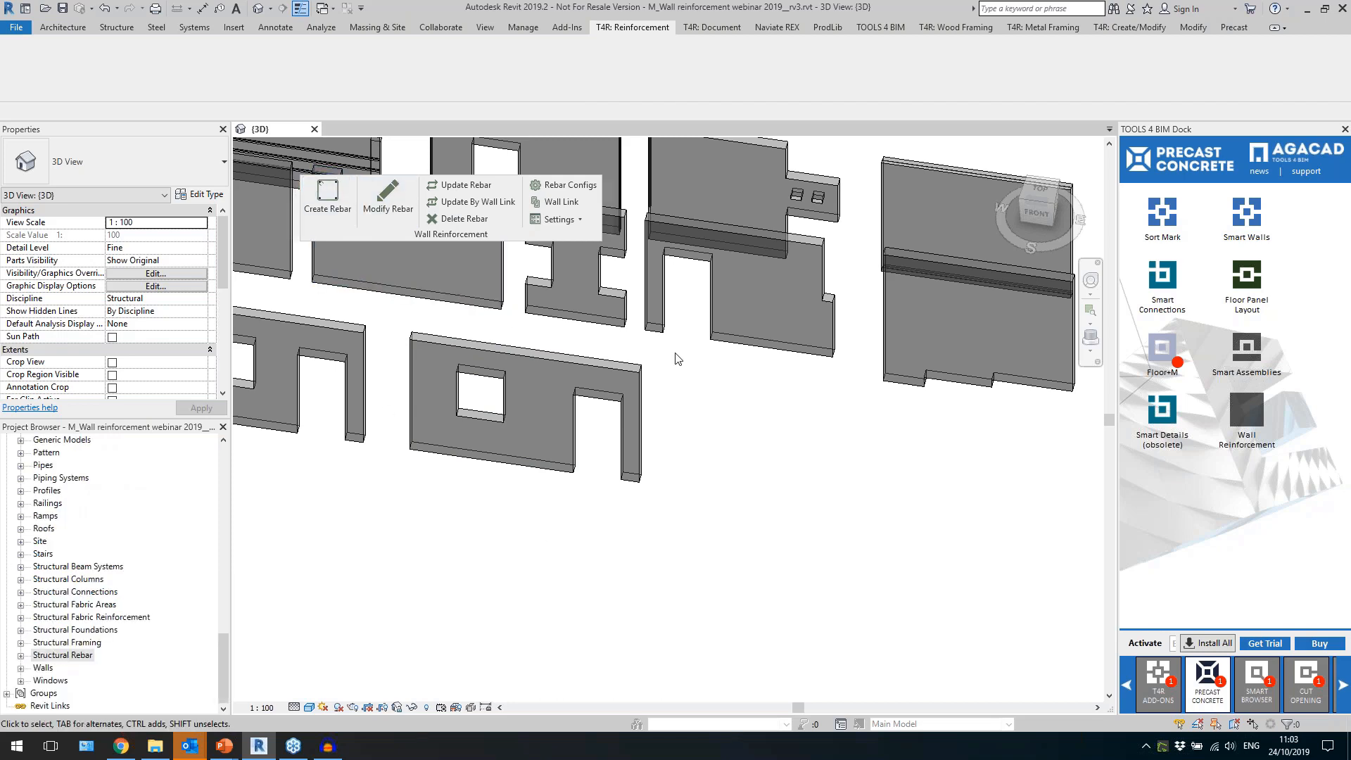
Save the default wall reinforcement configuration as a new configuration named "1 - Main rebar".
{"action": "left_click", "coordinate": [574, 185]}
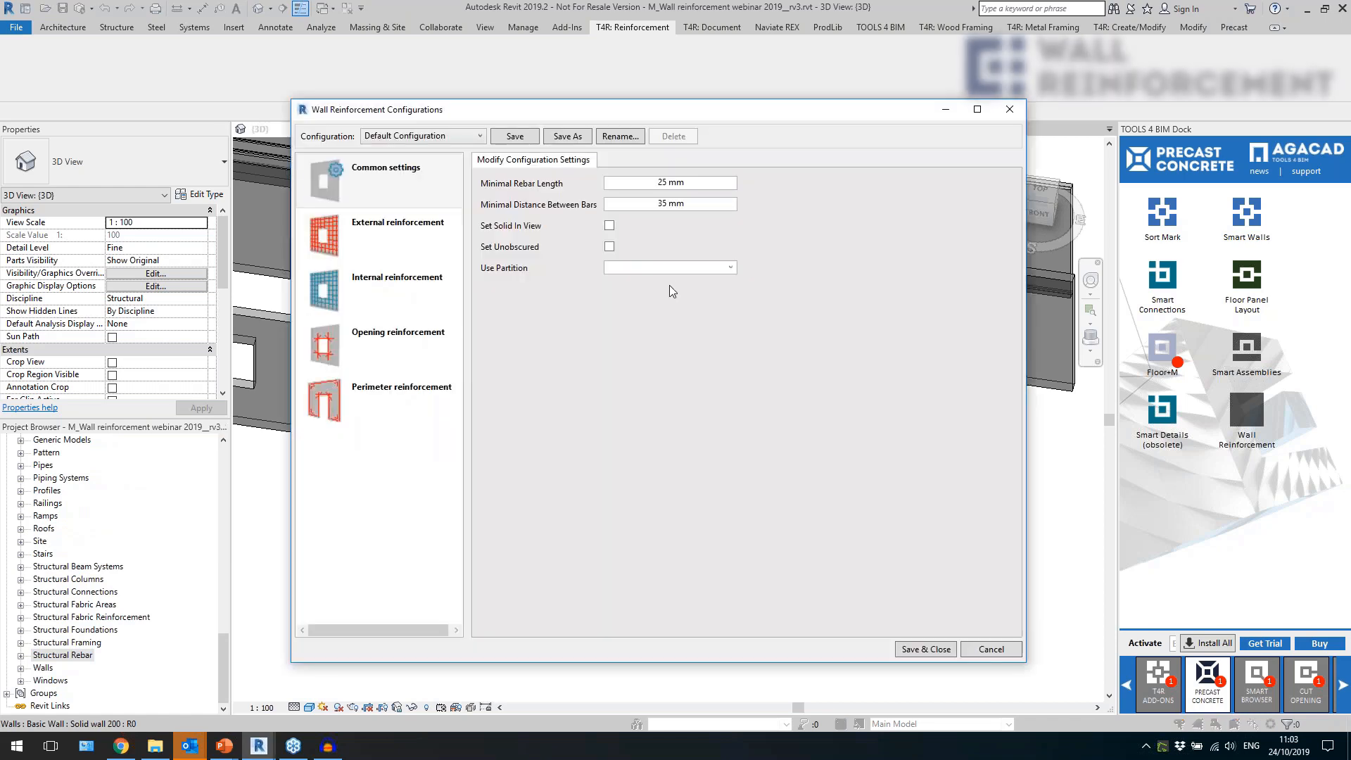
{"action": "left_click", "coordinate": [371, 141]}
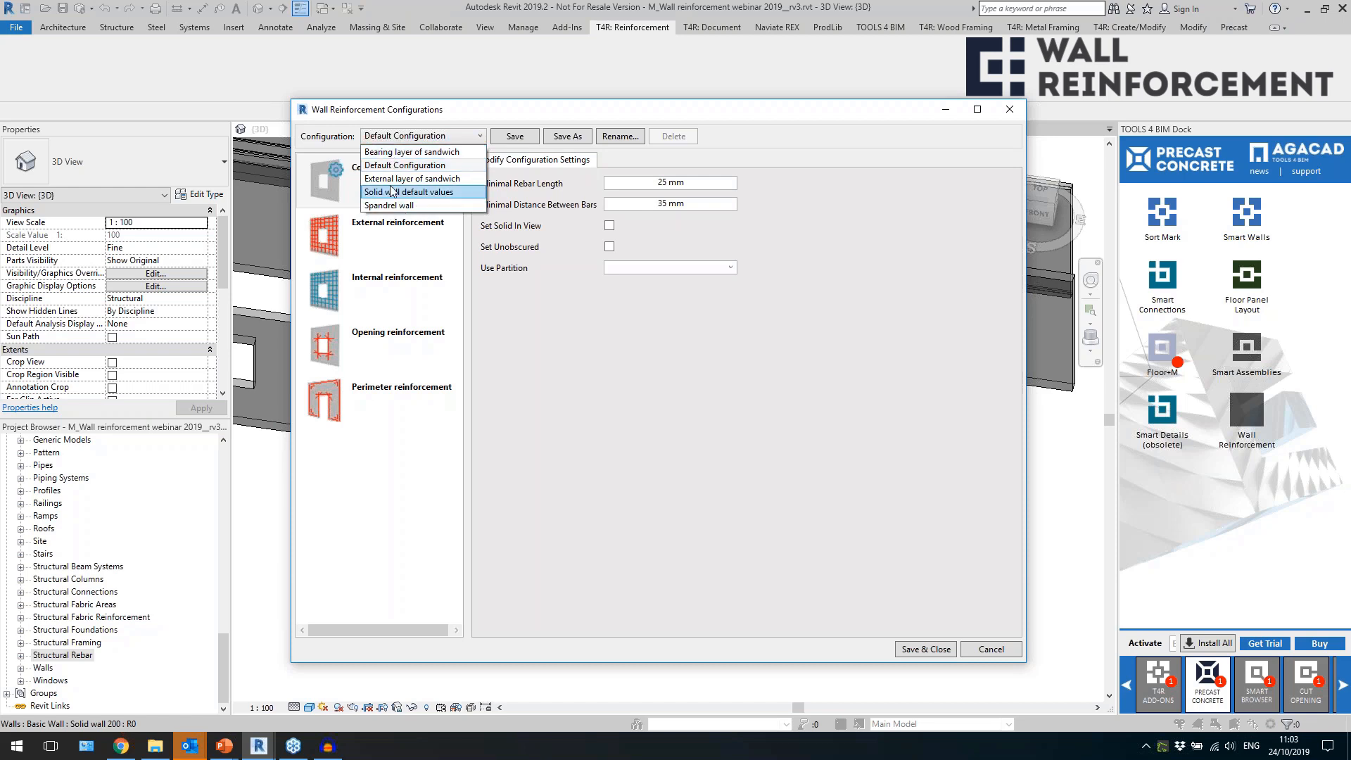
{"action": "left_click", "coordinate": [547, 291]}
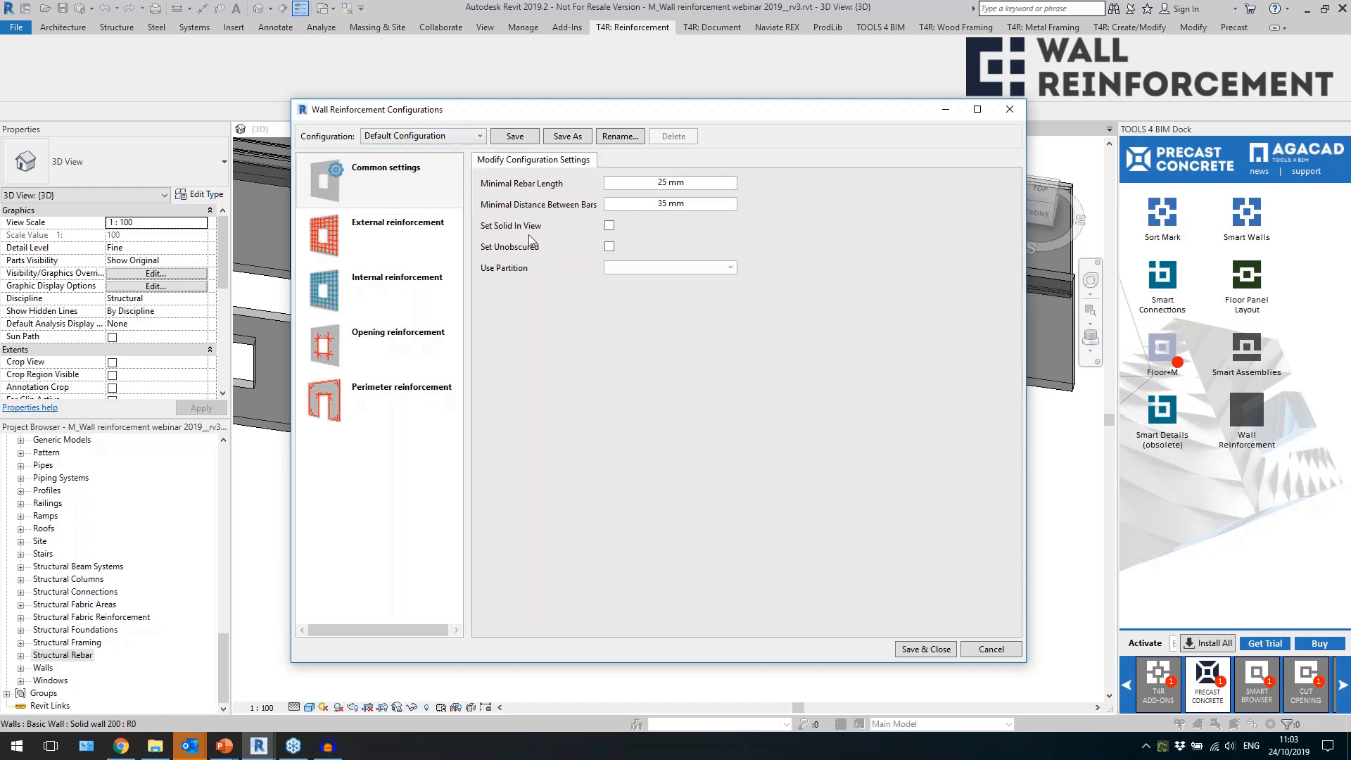
{"action": "left_click", "coordinate": [577, 139]}
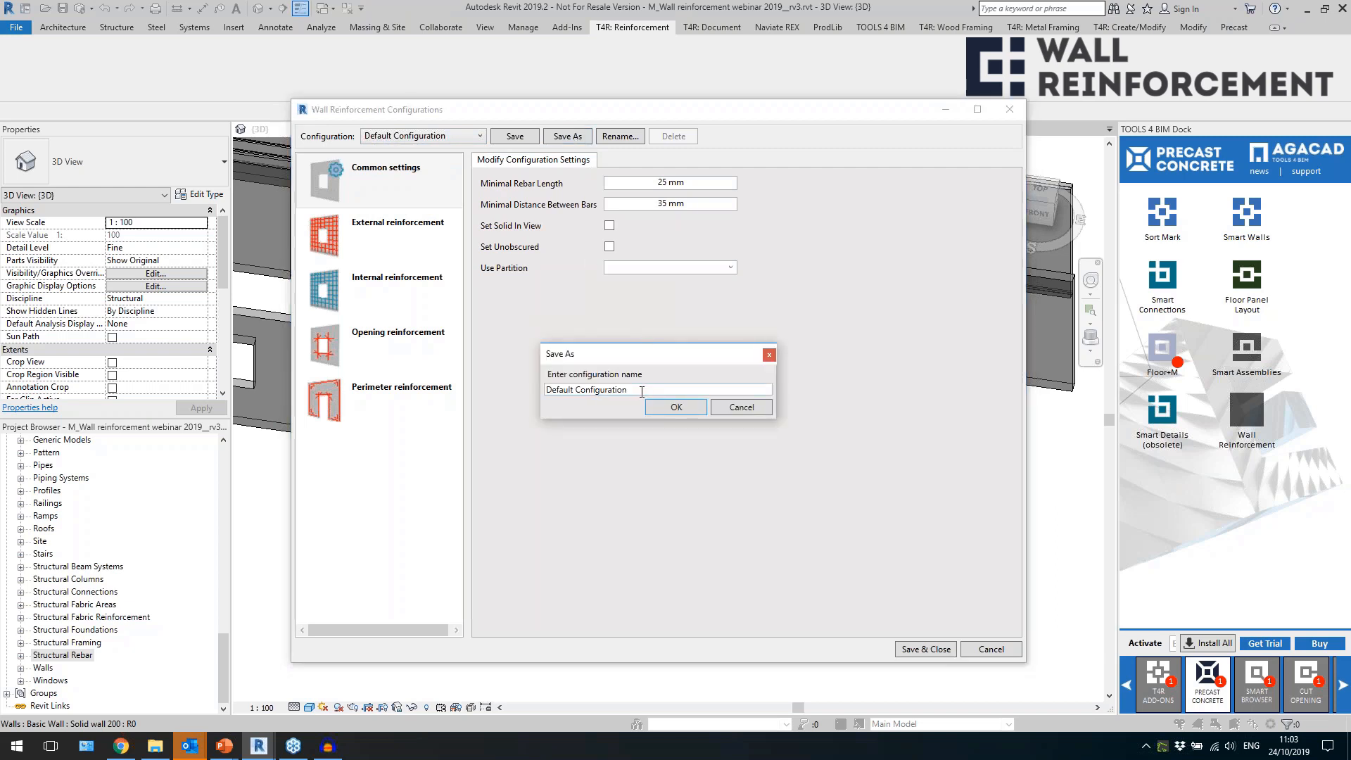
{"action": "left_click_drag", "start_coordinate": [494, 409], "coordinate": [511, 423]}
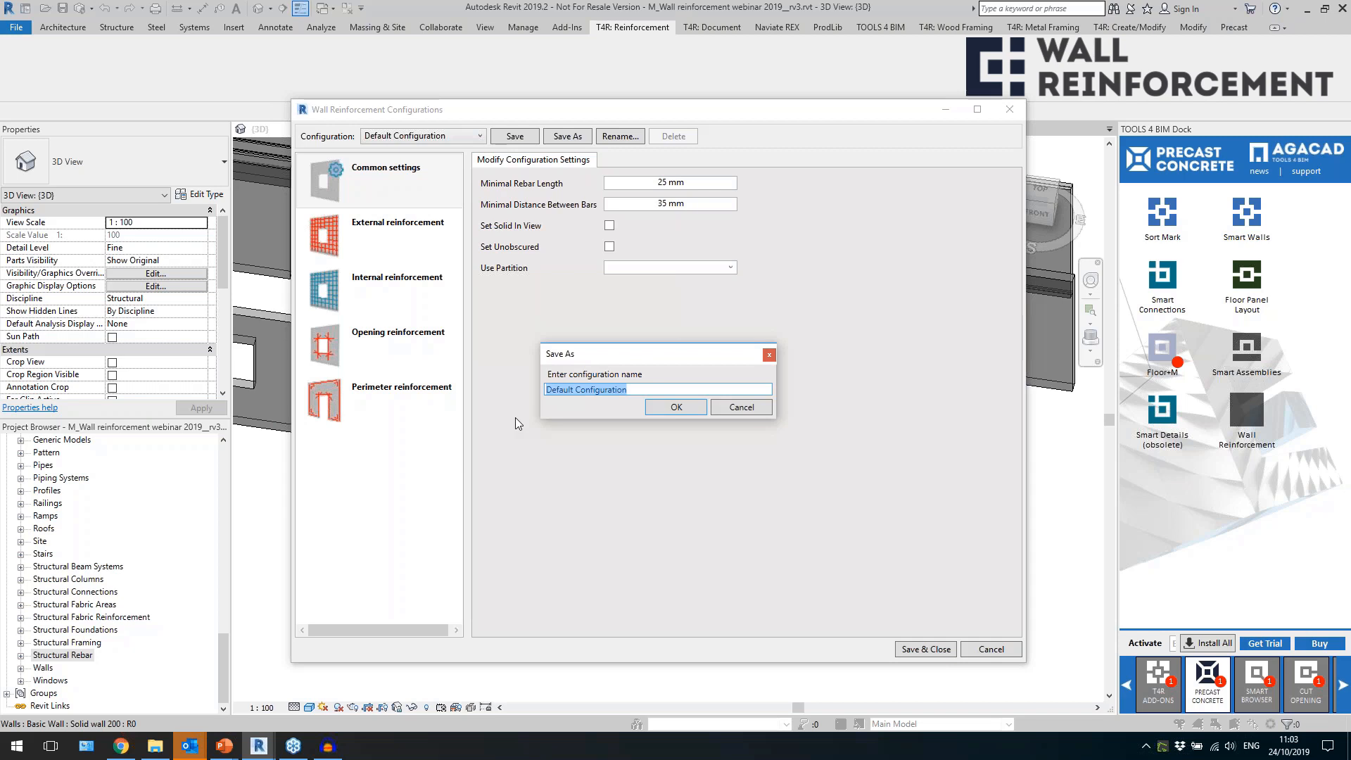
{"action": "type", "text": "Main rebar"}
{"action": "key", "text": "Home"}
{"action": "type", "text": "1 -"}
{"action": "left_click", "coordinate": [651, 408]}
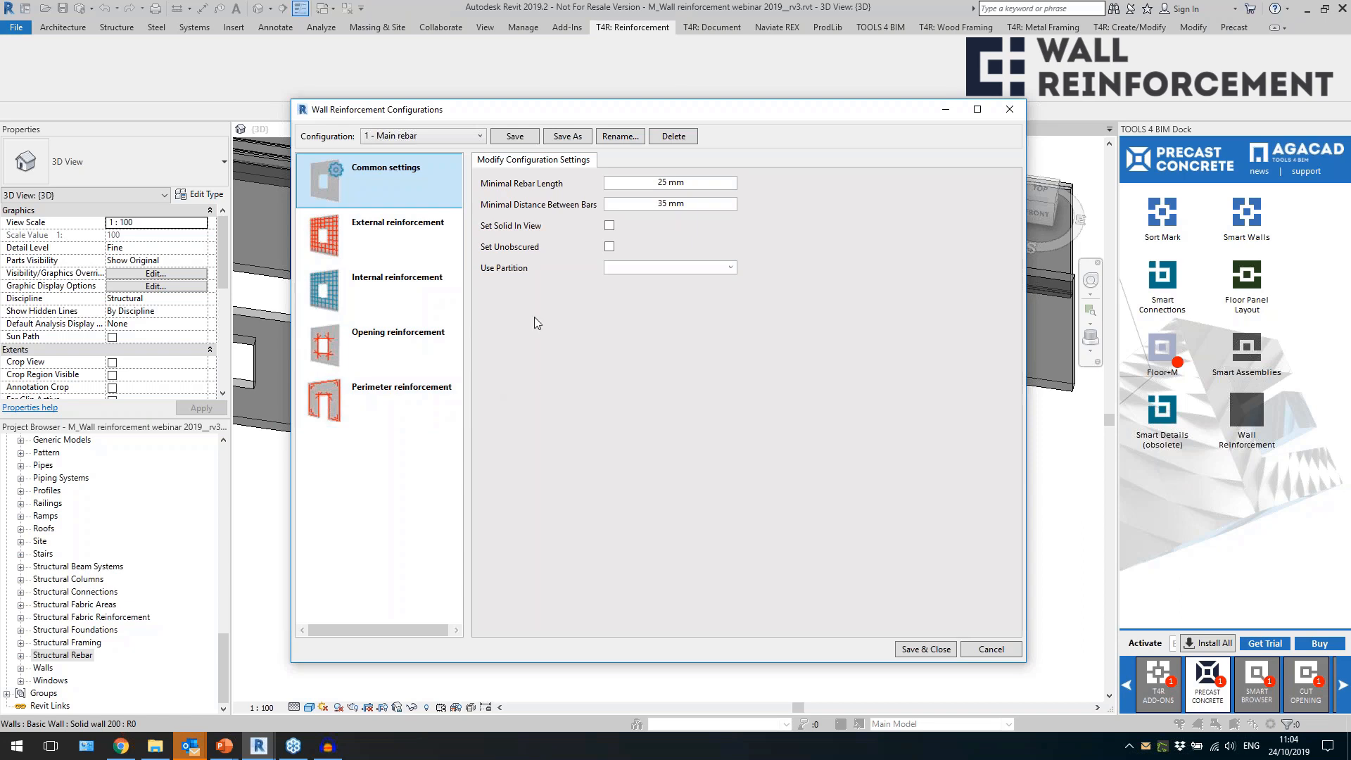
Set the minimal rebar length to 150 mm, enable Set Solid In View and enter Wall as the partition.
{"action": "left_click", "coordinate": [615, 186]}
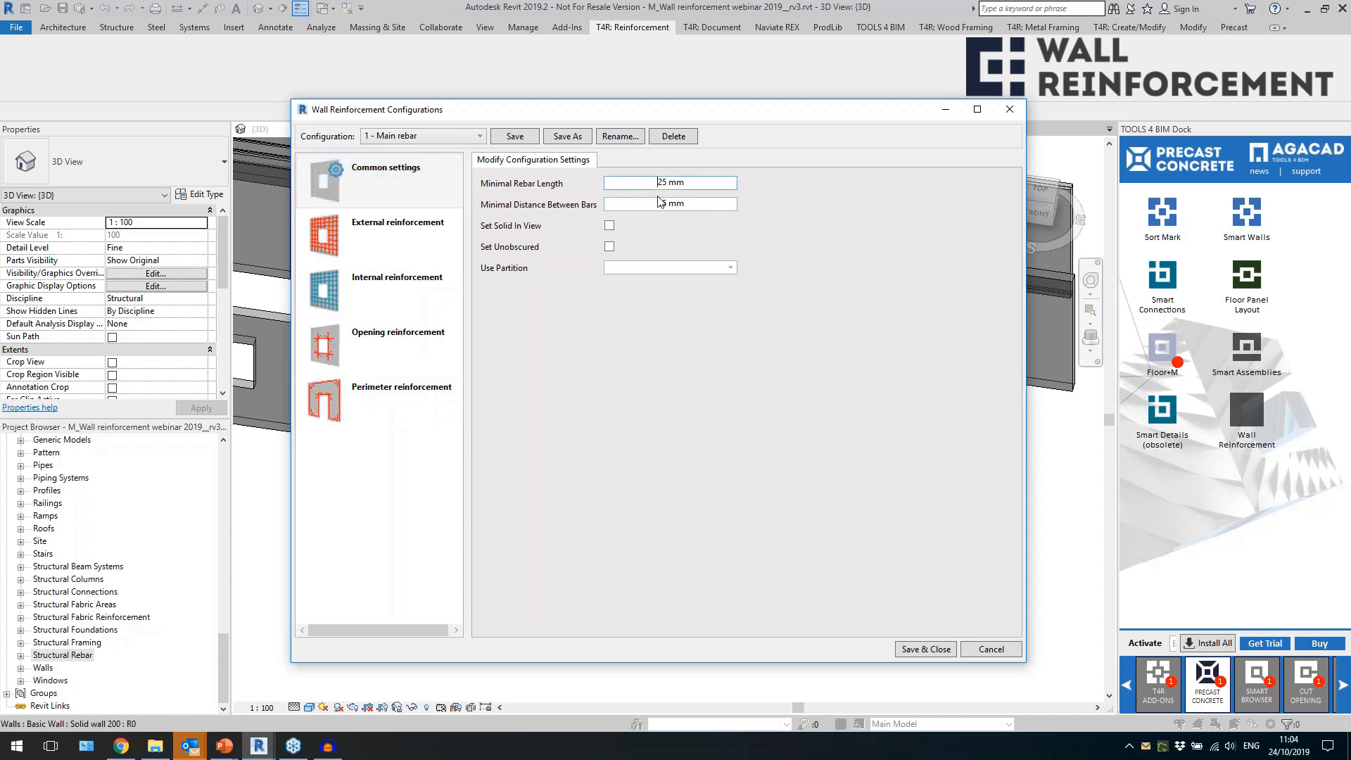
{"action": "left_click_drag", "start_coordinate": [699, 183], "coordinate": [619, 192]}
{"action": "type", "text": "150"}
{"action": "left_click", "coordinate": [700, 204]}
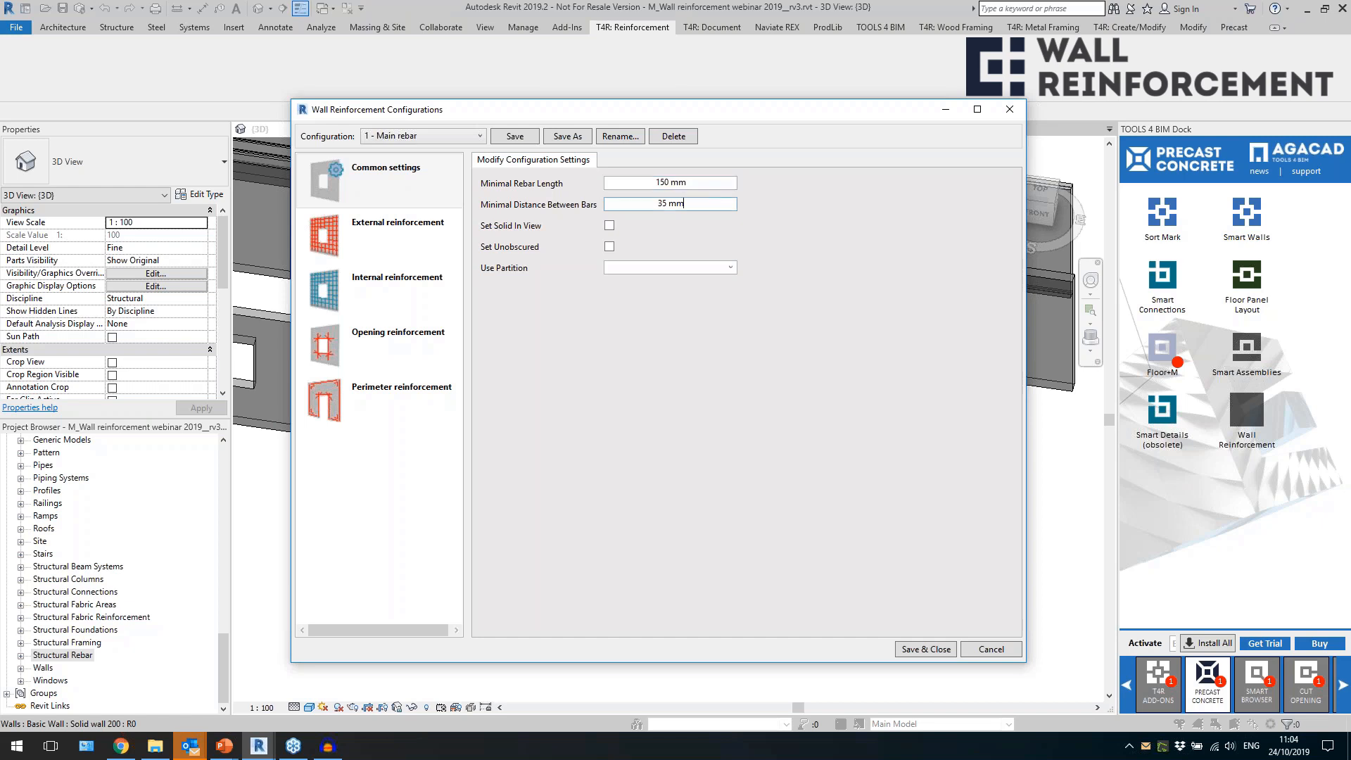
{"action": "left_click", "coordinate": [702, 185]}
{"action": "left_click", "coordinate": [695, 205]}
{"action": "left_click_drag", "start_coordinate": [658, 204], "coordinate": [687, 205]}
{"action": "left_click", "coordinate": [609, 227]}
{"action": "left_click", "coordinate": [641, 269]}
{"action": "type", "text": "Walls"}
Enable vertical rebar creation for the external reinforcement with Standard style and rebar type H8.
{"action": "left_click", "coordinate": [380, 240]}
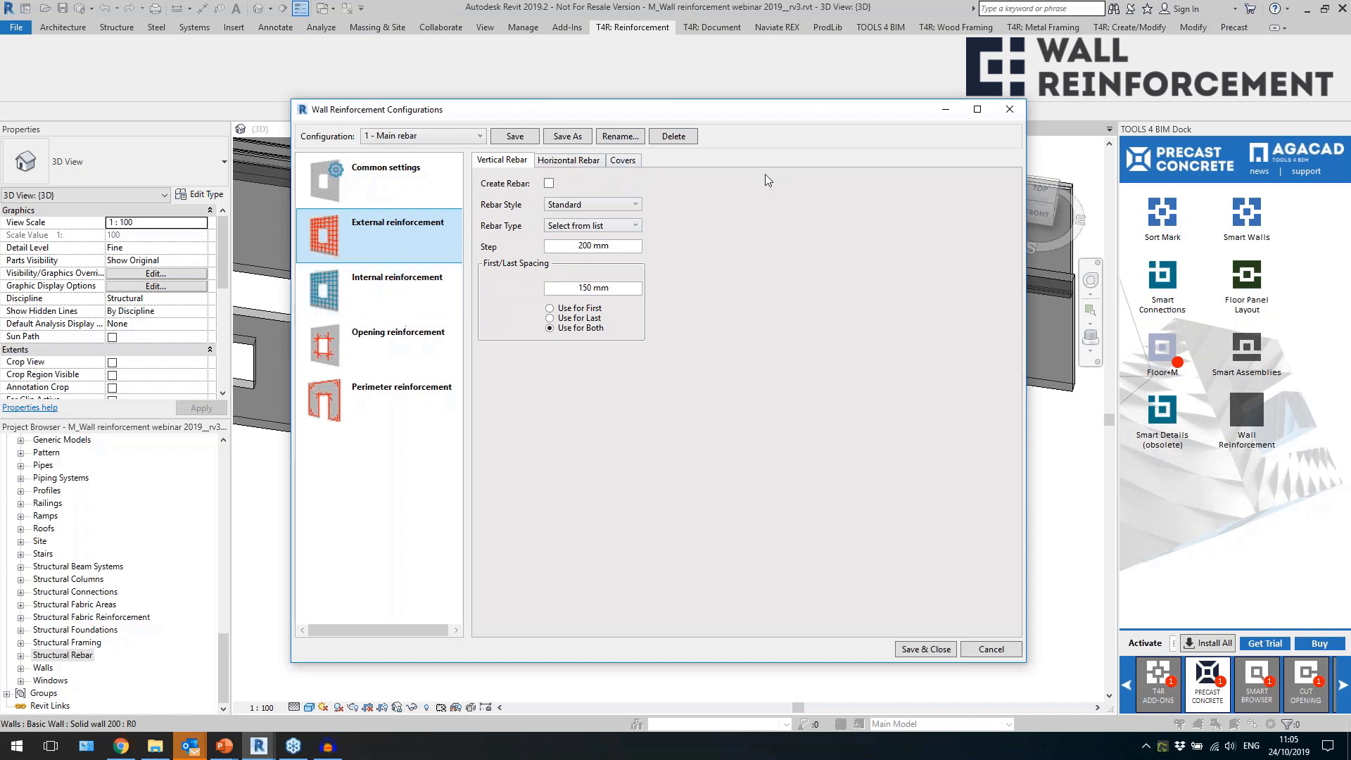
{"action": "left_click", "coordinate": [549, 183]}
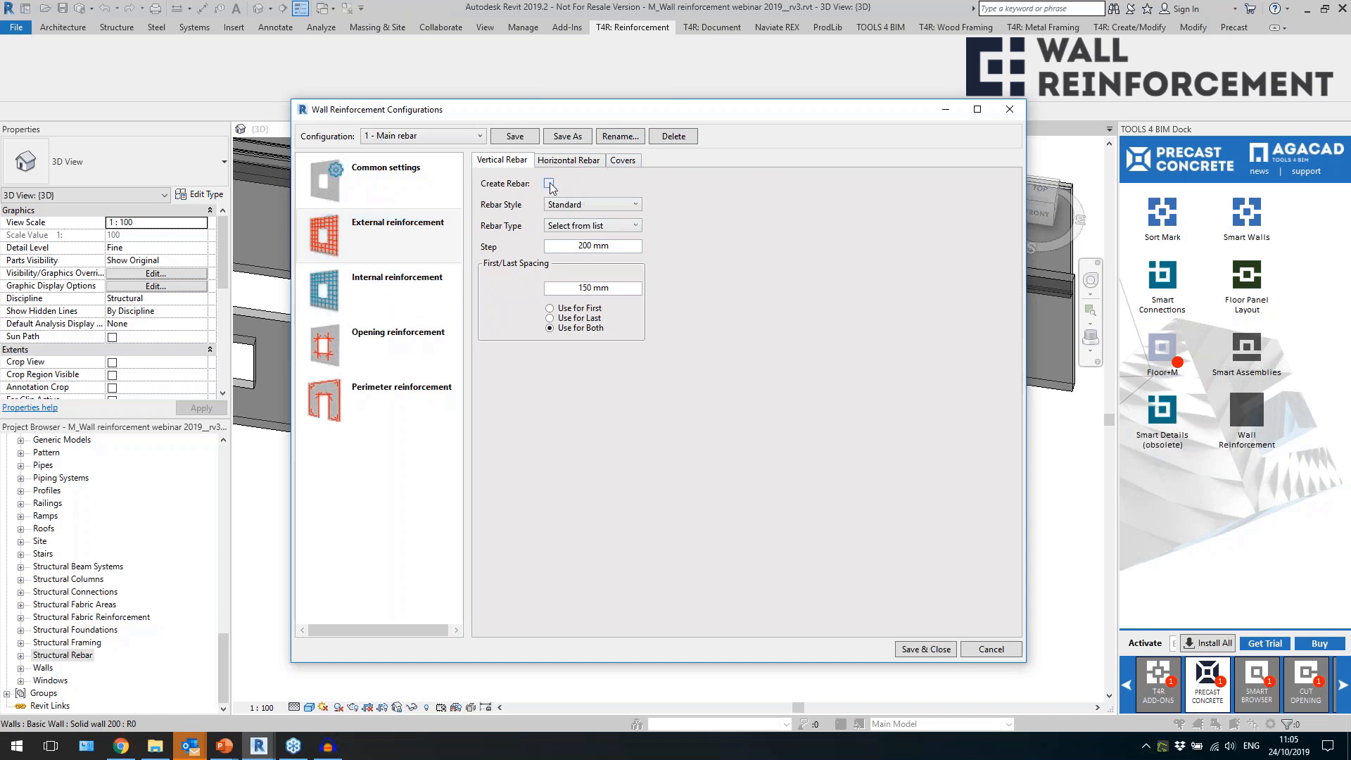
{"action": "left_click", "coordinate": [577, 205]}
{"action": "left_click", "coordinate": [623, 187]}
{"action": "left_click", "coordinate": [631, 226]}
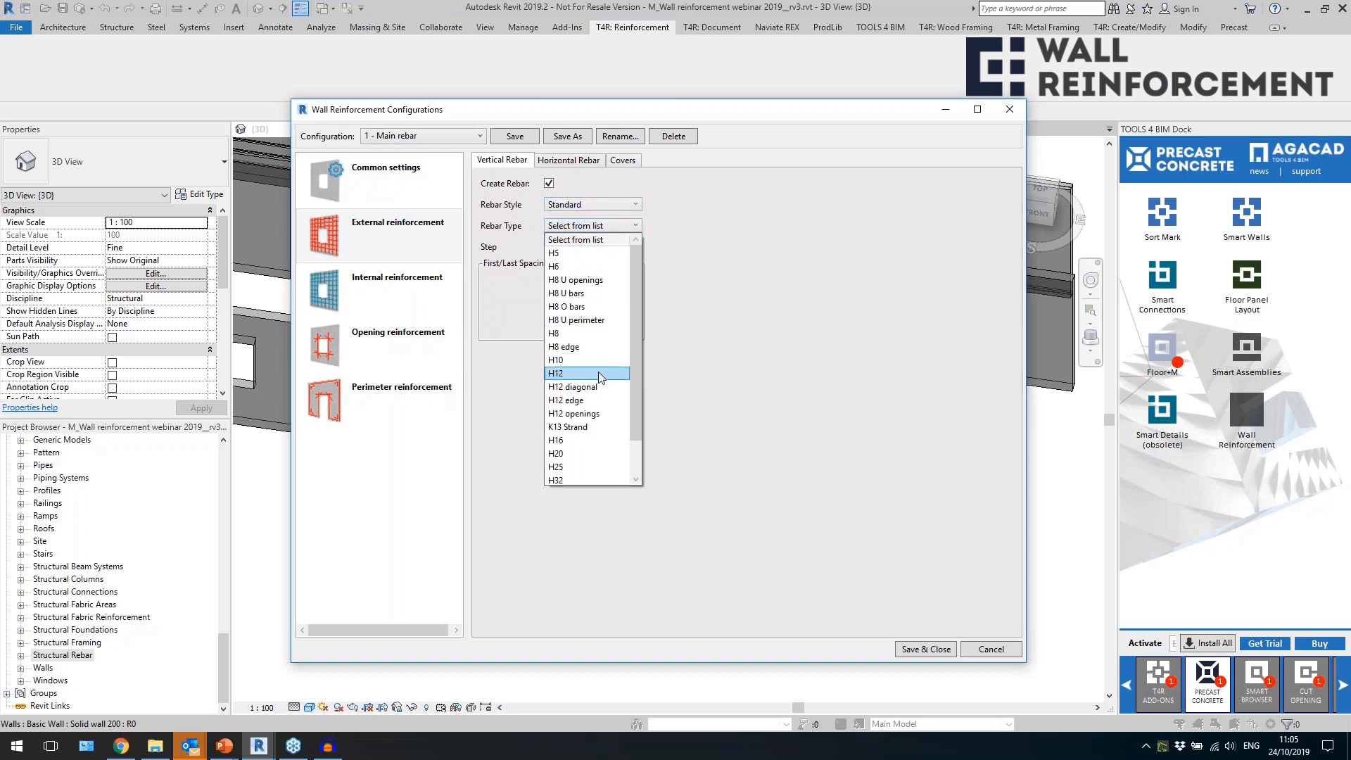
{"action": "left_click", "coordinate": [569, 334]}
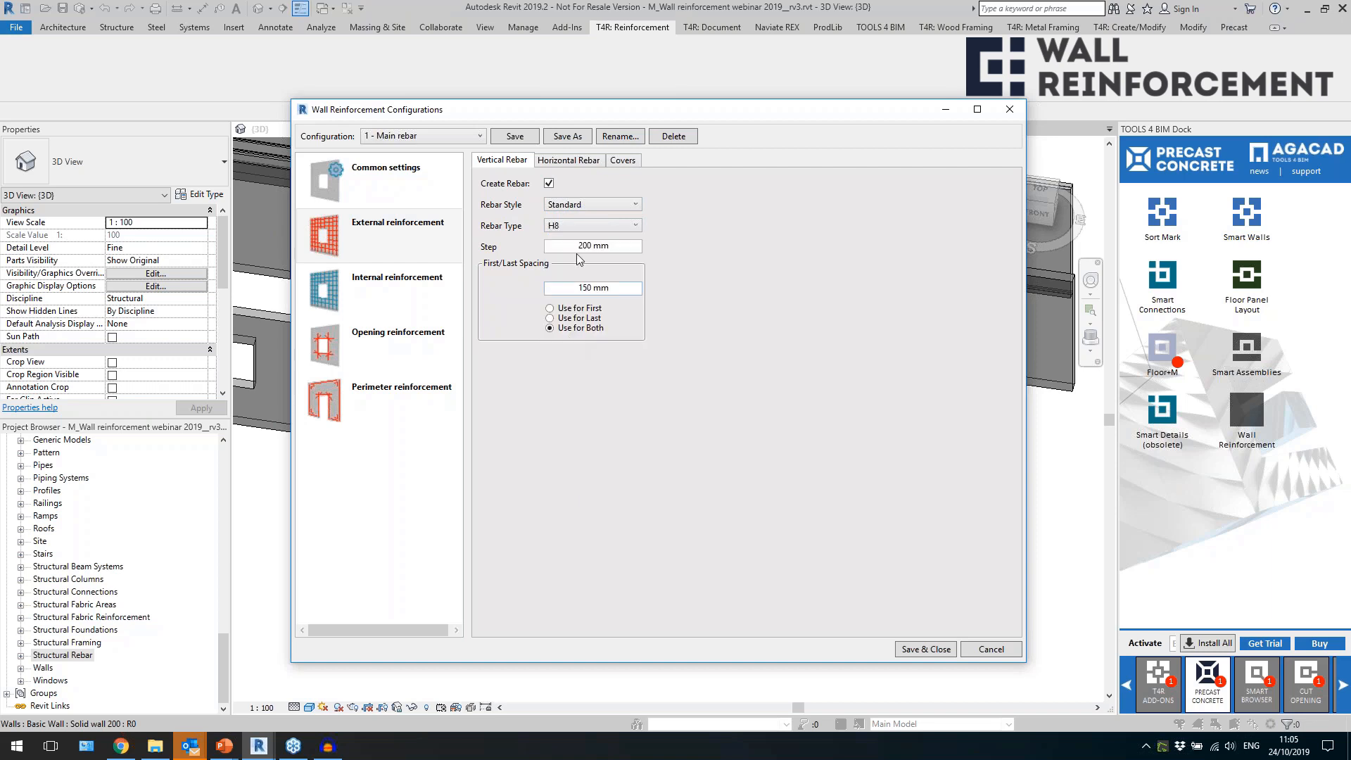
{"action": "left_click", "coordinate": [623, 248]}
{"action": "left_click_drag", "start_coordinate": [617, 246], "coordinate": [517, 271]}
{"action": "left_click_drag", "start_coordinate": [606, 288], "coordinate": [556, 291]}
{"action": "left_click", "coordinate": [555, 317]}
{"action": "left_click", "coordinate": [624, 288]}
Set the rebar type of the external reinforcement's horizontal rebar to H8.
{"action": "left_click", "coordinate": [566, 161]}
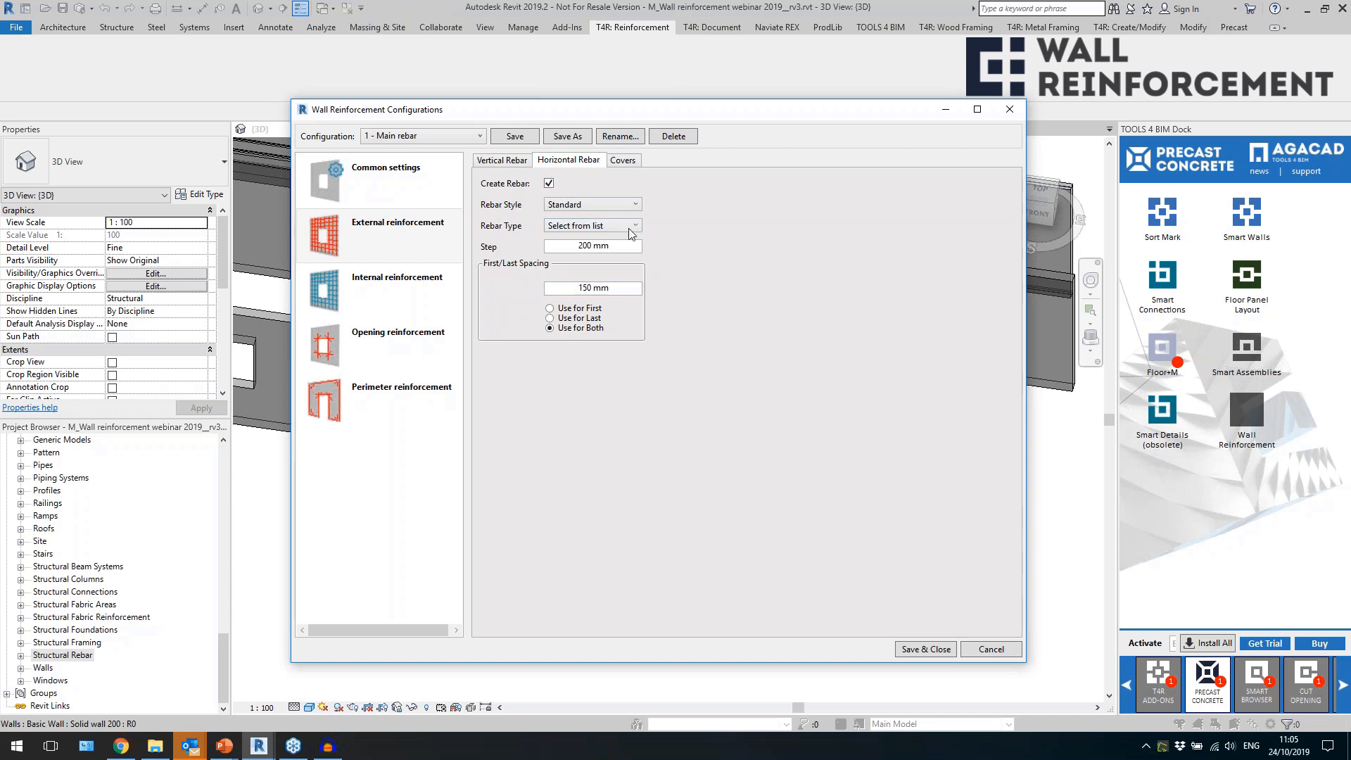
{"action": "left_click", "coordinate": [631, 226]}
{"action": "left_click", "coordinate": [573, 332]}
{"action": "key", "text": "Tab"}
{"action": "key", "text": "Tab"}
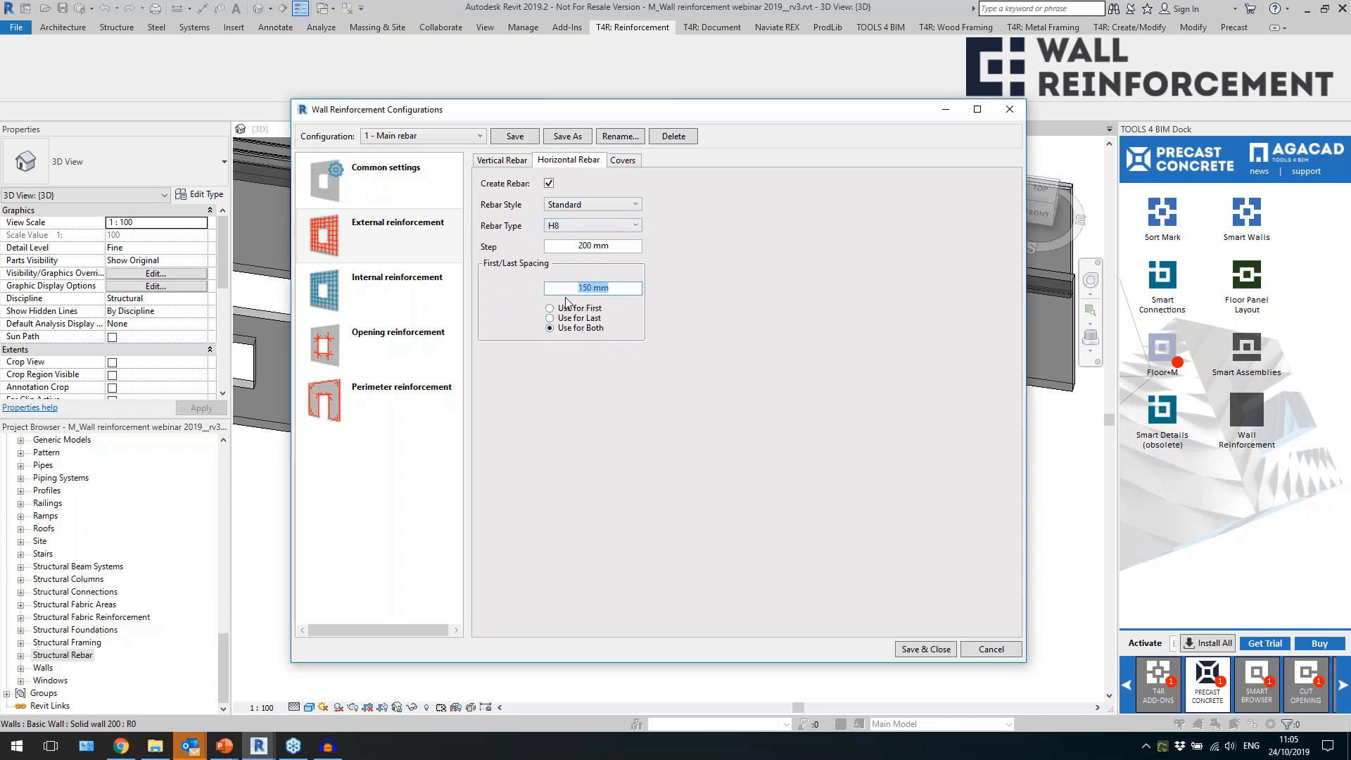
Review the external reinforcement's cover and its vertical and horizontal rebar offsets.
{"action": "left_click", "coordinate": [623, 160]}
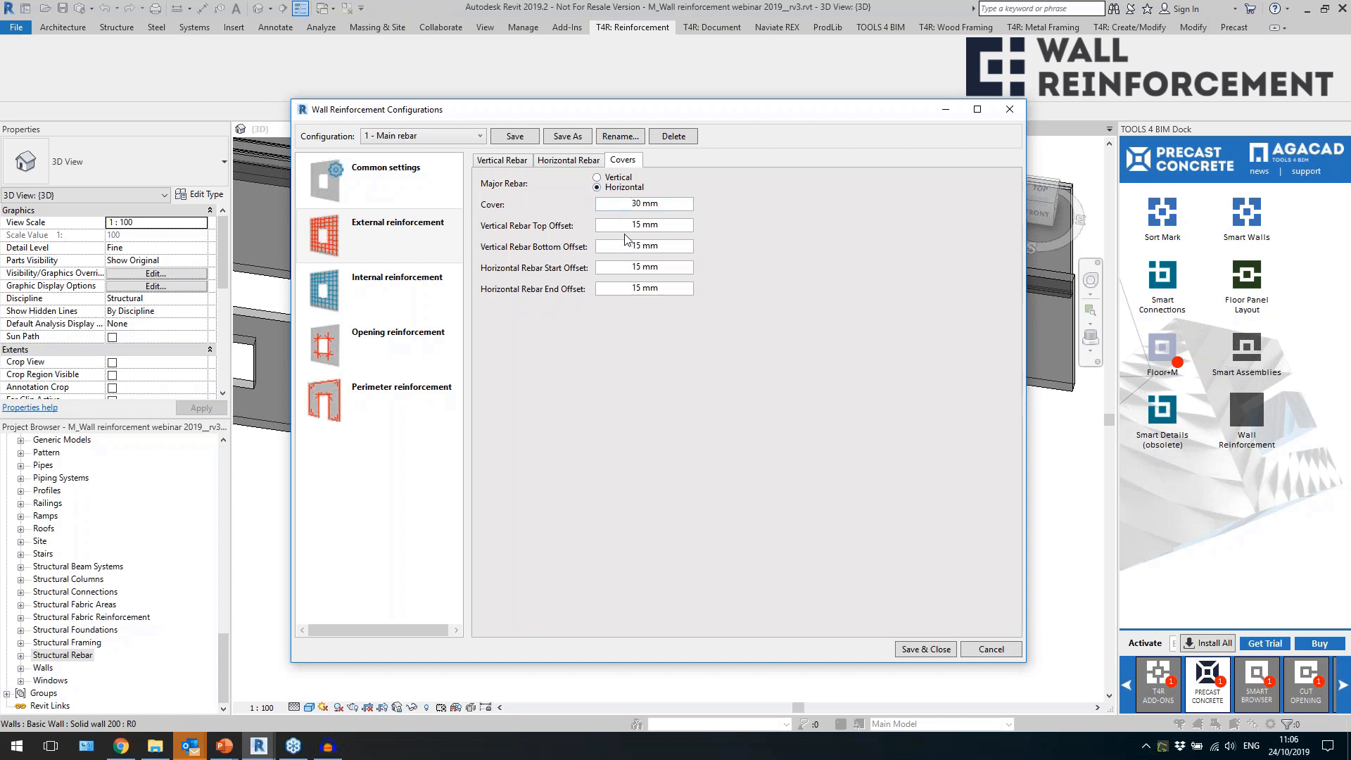
{"action": "left_click", "coordinate": [677, 204]}
{"action": "left_click_drag", "start_coordinate": [661, 204], "coordinate": [593, 214]}
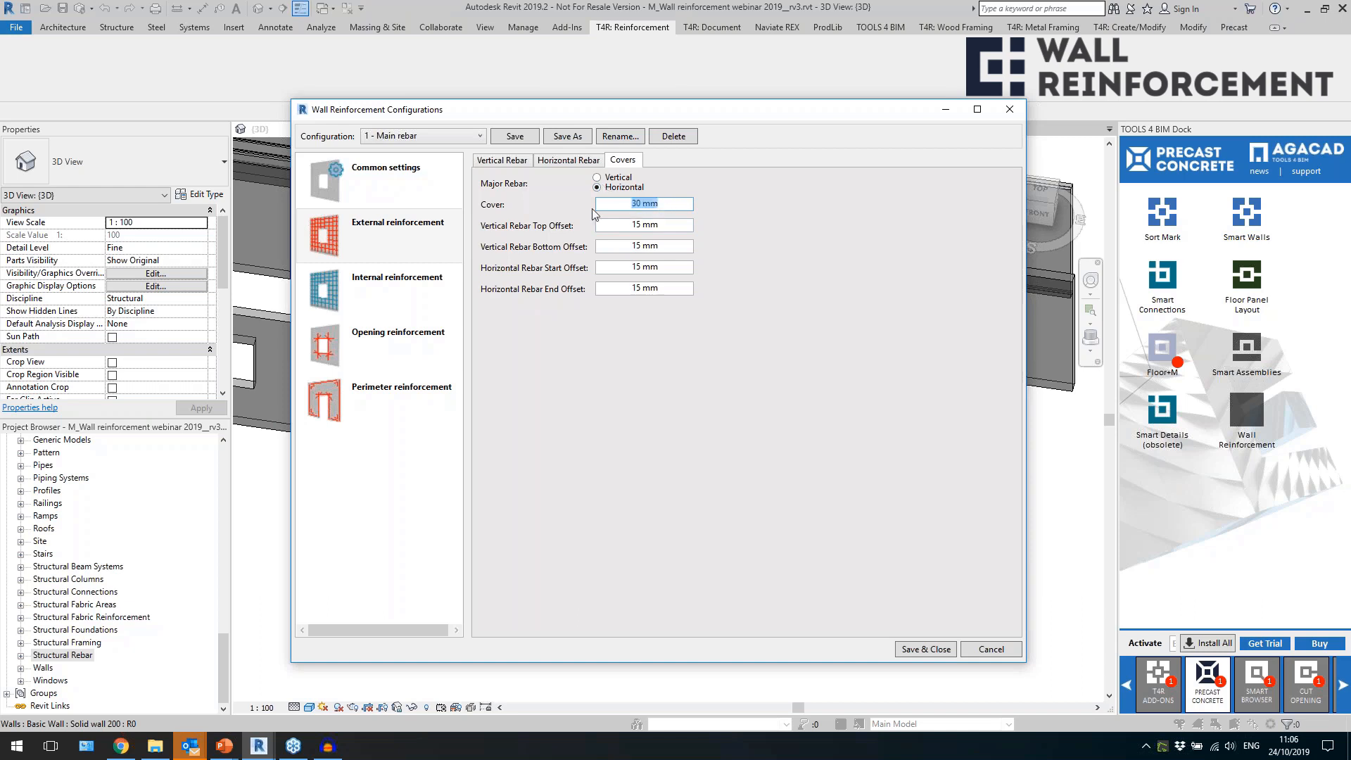
{"action": "left_click", "coordinate": [382, 239]}
{"action": "left_click", "coordinate": [684, 204]}
{"action": "left_click", "coordinate": [673, 228]}
{"action": "left_click_drag", "start_coordinate": [659, 225], "coordinate": [619, 242]}
{"action": "left_click", "coordinate": [632, 267]}
{"action": "left_click", "coordinate": [630, 290]}
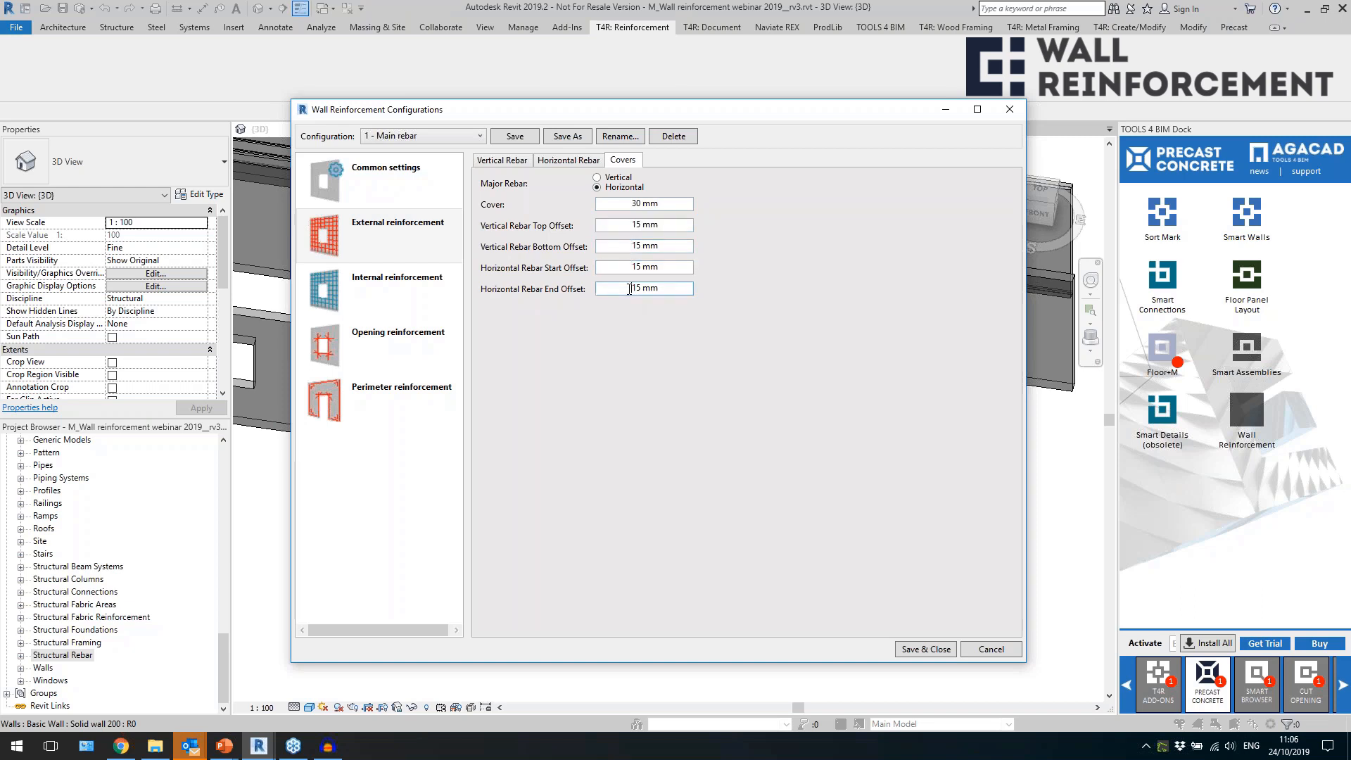
{"action": "left_click_drag", "start_coordinate": [629, 225], "coordinate": [670, 228]}
{"action": "left_click", "coordinate": [674, 246]}
Save the 1 - Main rebar configuration and close the reinforcement configurations.
{"action": "left_click", "coordinate": [521, 139]}
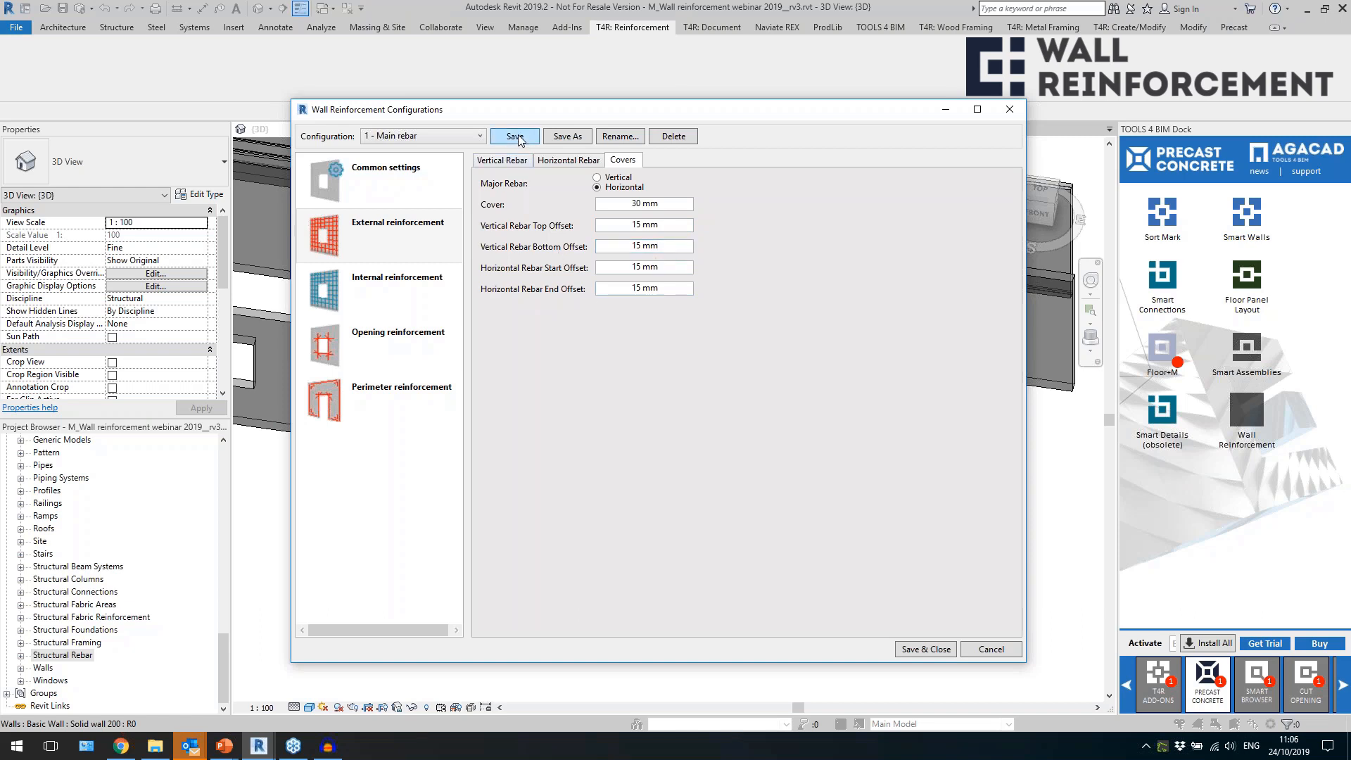
{"action": "left_click", "coordinate": [566, 163]}
{"action": "left_click", "coordinate": [506, 155]}
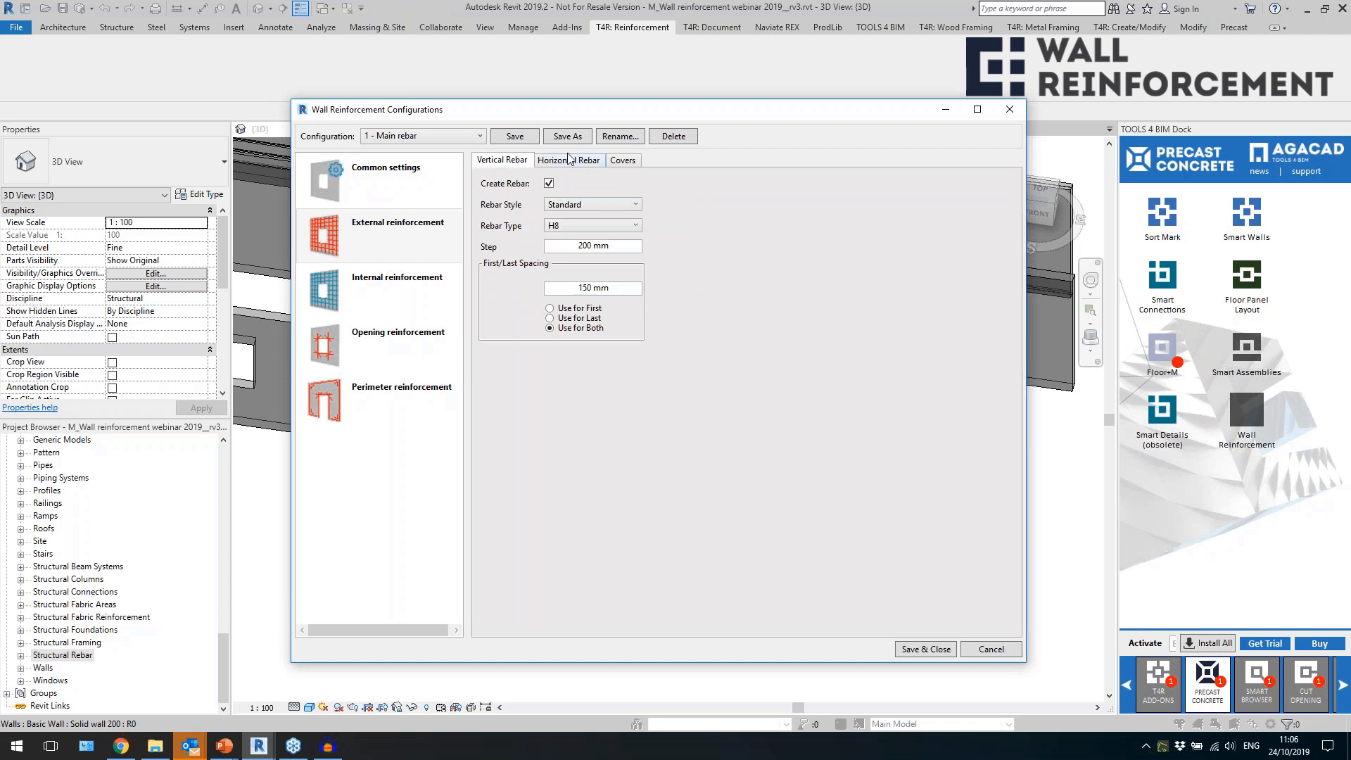
{"action": "left_click", "coordinate": [923, 650]}
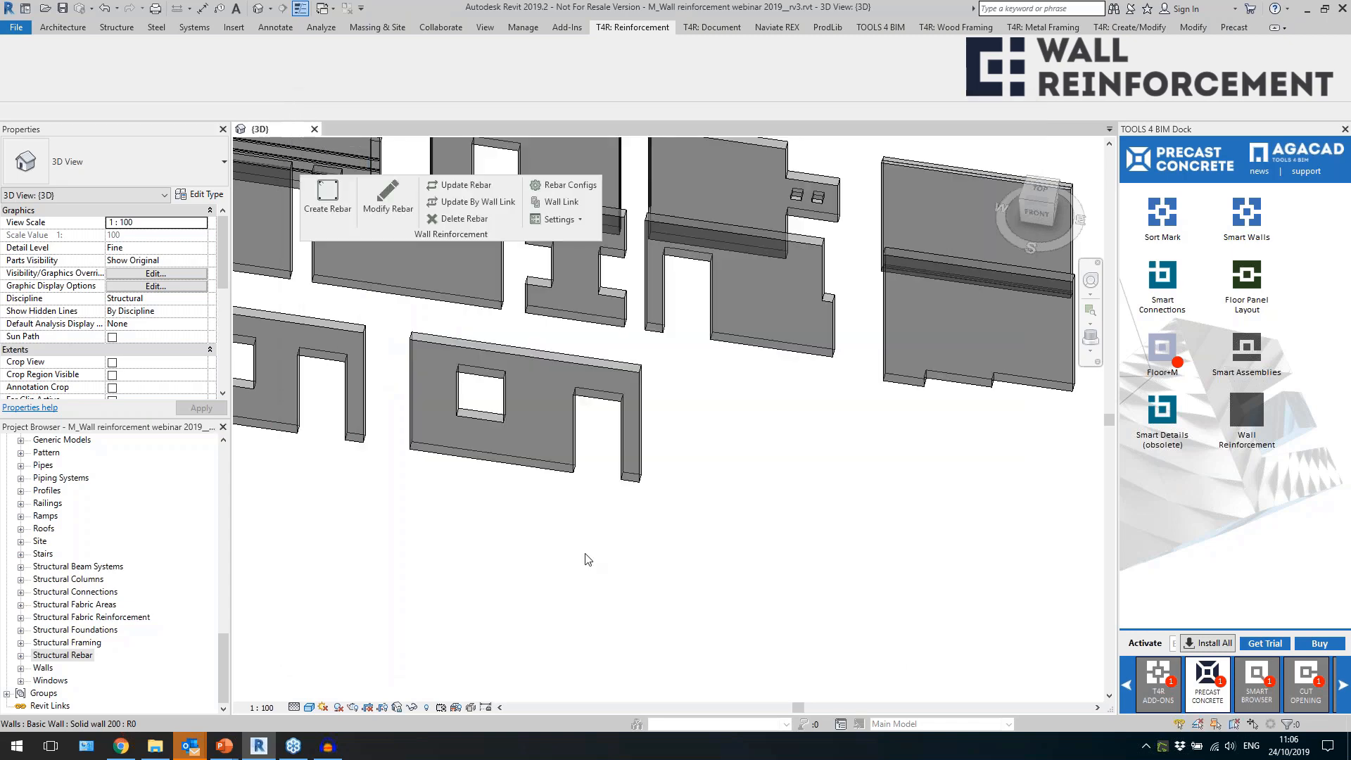
Link the 1 - Main rebar reinforcement configuration to the structure layer of the Solid wall 200 type.
{"action": "left_click", "coordinate": [537, 473]}
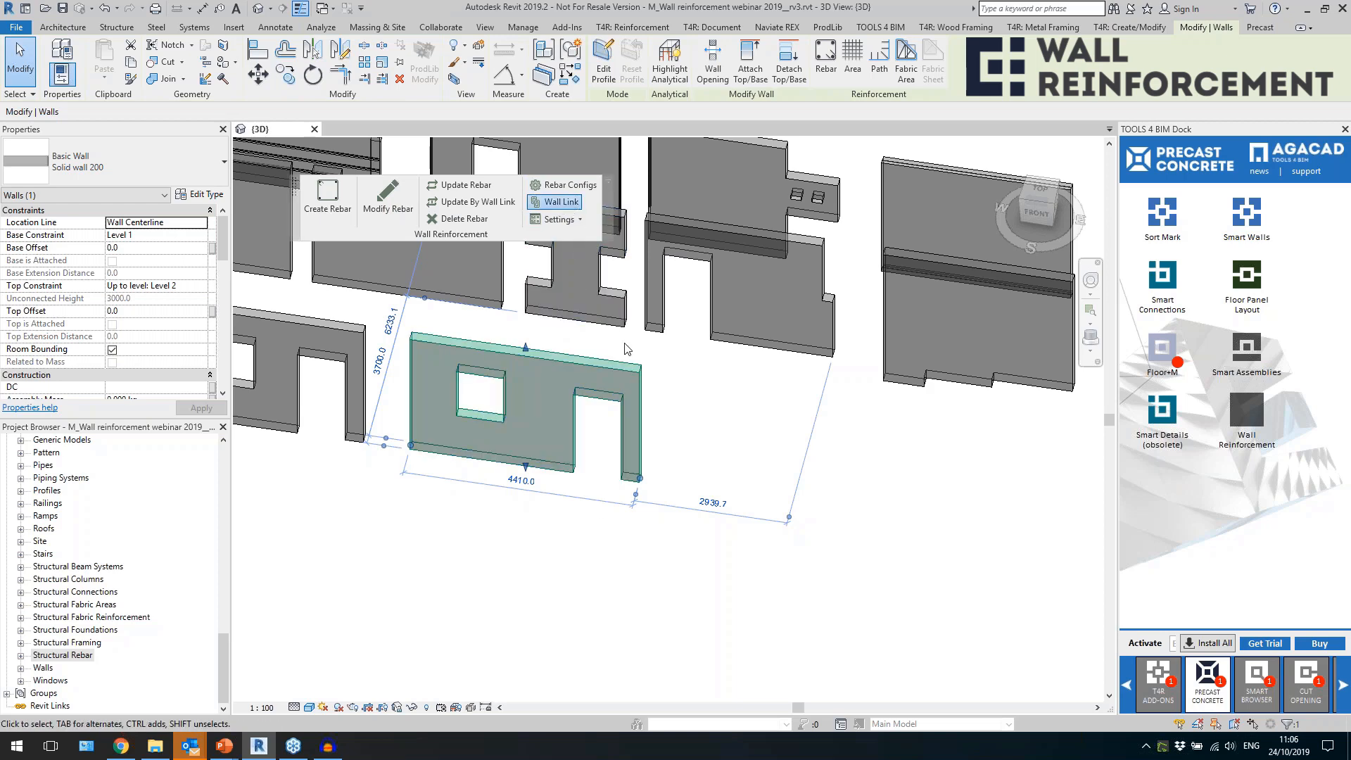
{"action": "left_click", "coordinate": [562, 201]}
{"action": "left_click_drag", "start_coordinate": [366, 273], "coordinate": [368, 361]}
{"action": "left_click", "coordinate": [230, 272]}
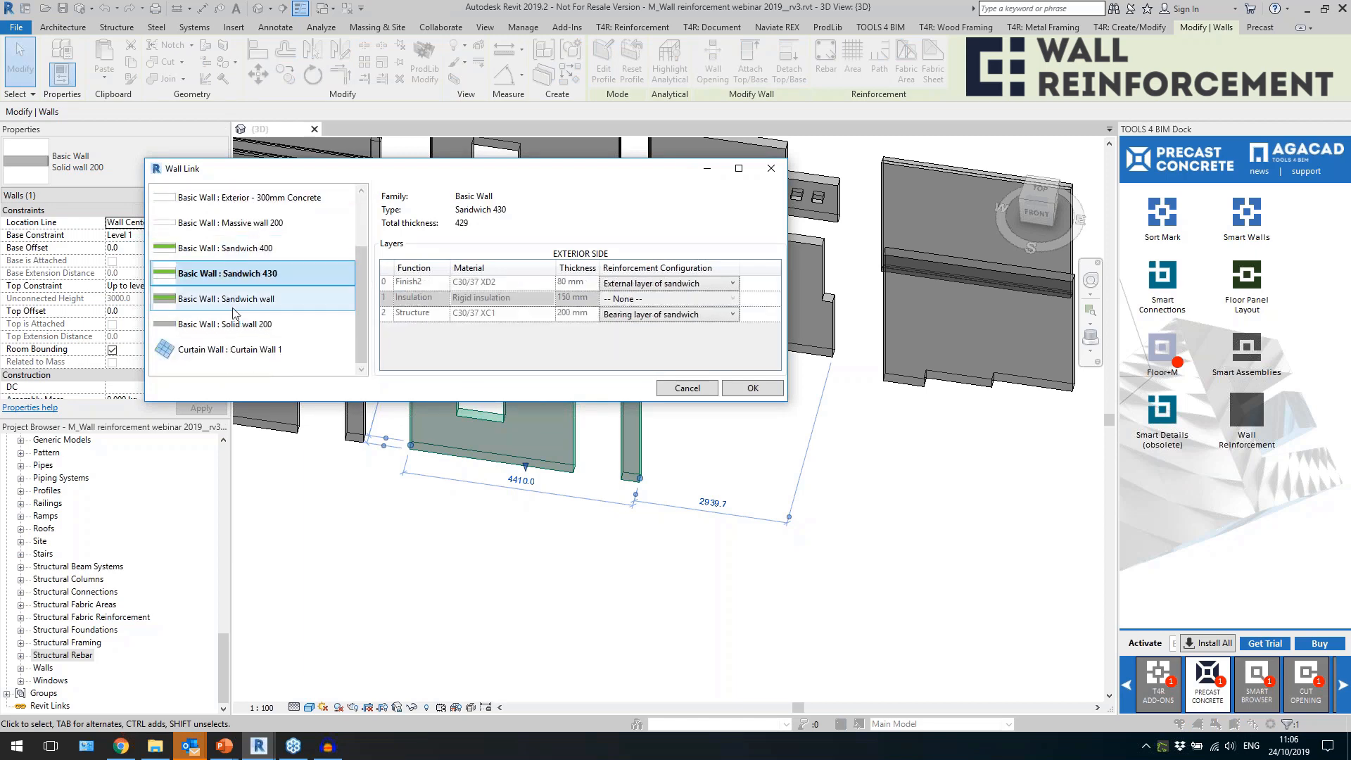
{"action": "left_click", "coordinate": [236, 328]}
{"action": "scroll", "coordinate": [234, 330], "scroll_direction": "up", "scroll_amount": 2}
{"action": "scroll", "coordinate": [231, 332], "scroll_direction": "down", "scroll_amount": 2}
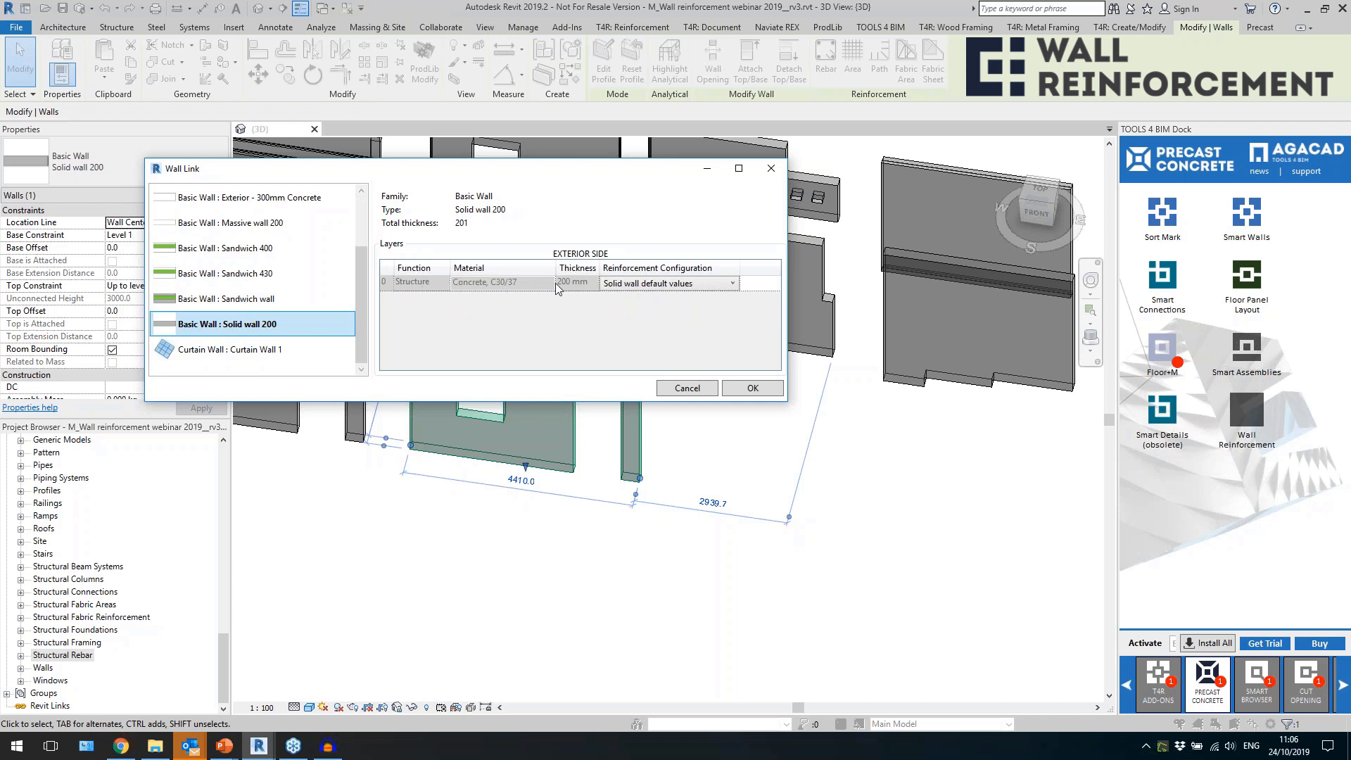
{"action": "left_click", "coordinate": [674, 288]}
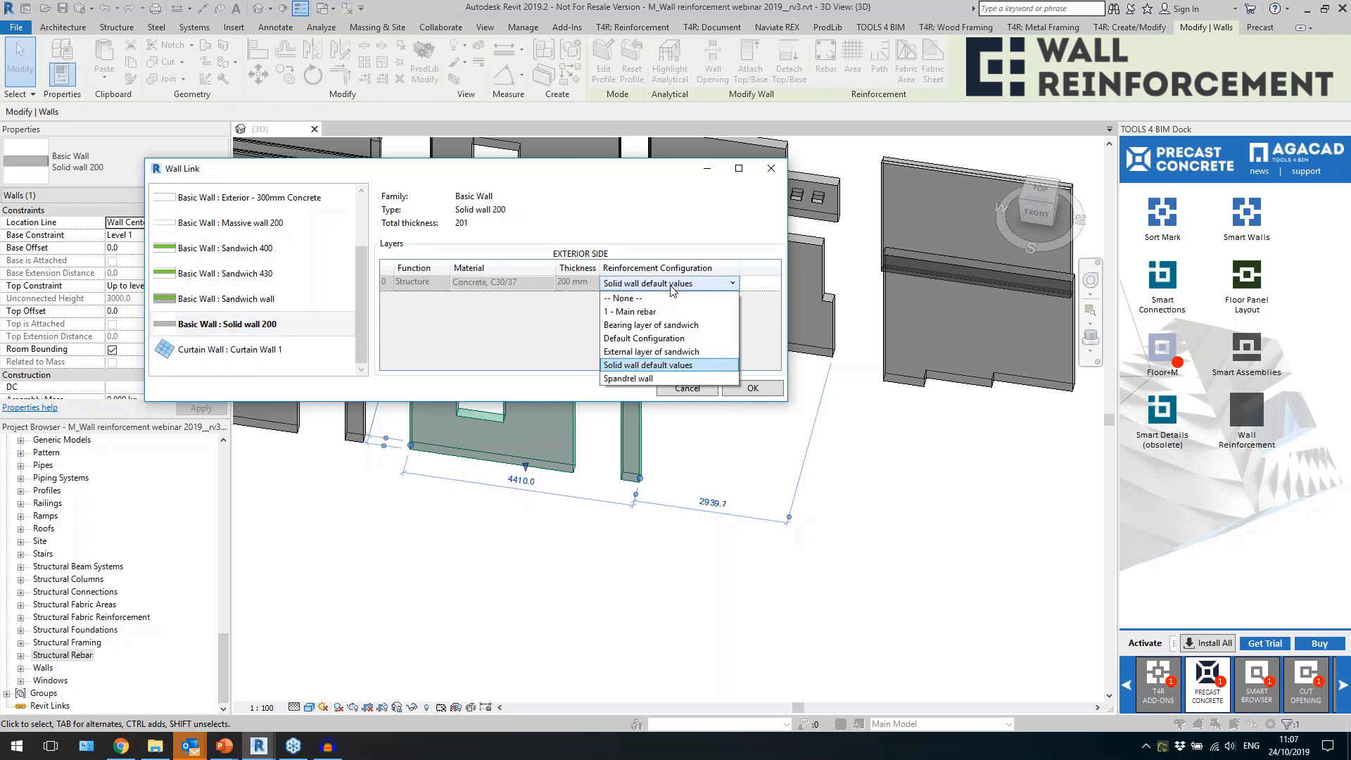
{"action": "left_click", "coordinate": [656, 311]}
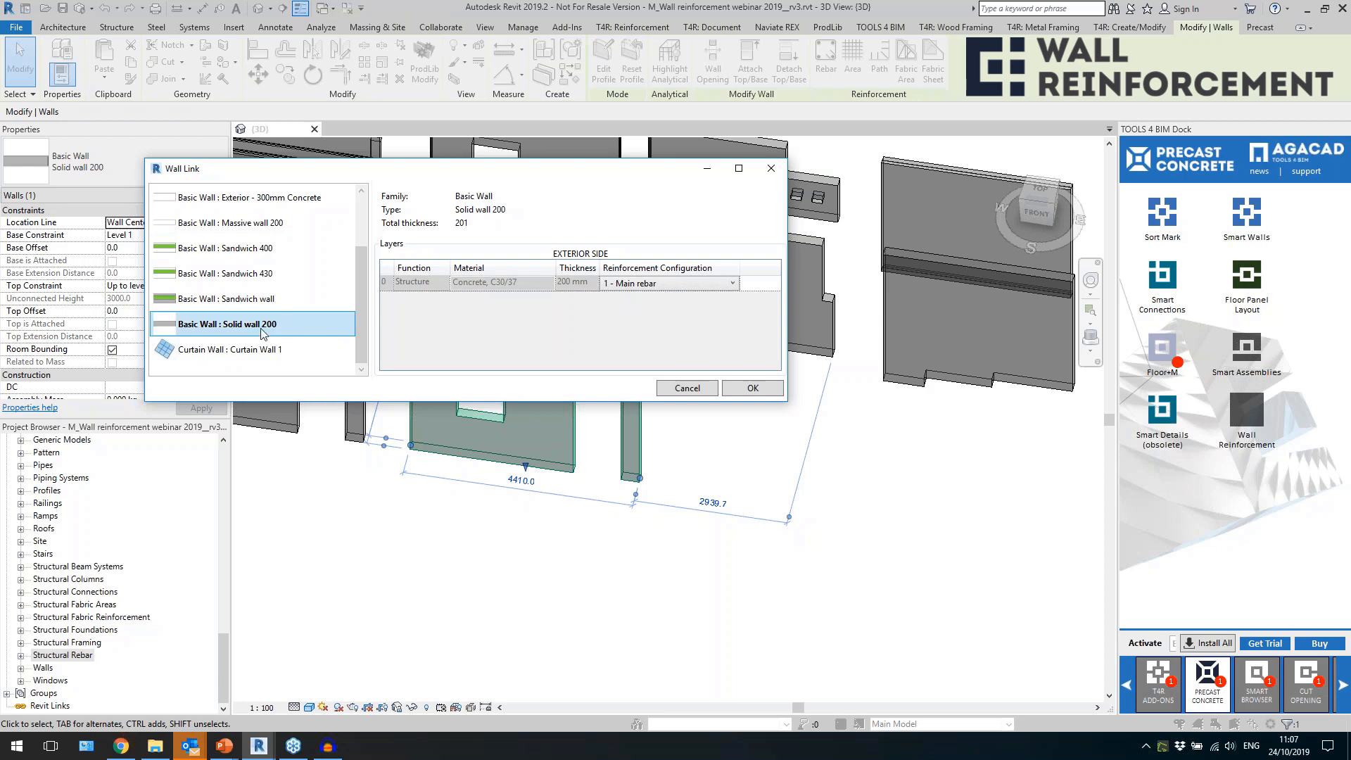
{"action": "left_click", "coordinate": [738, 389]}
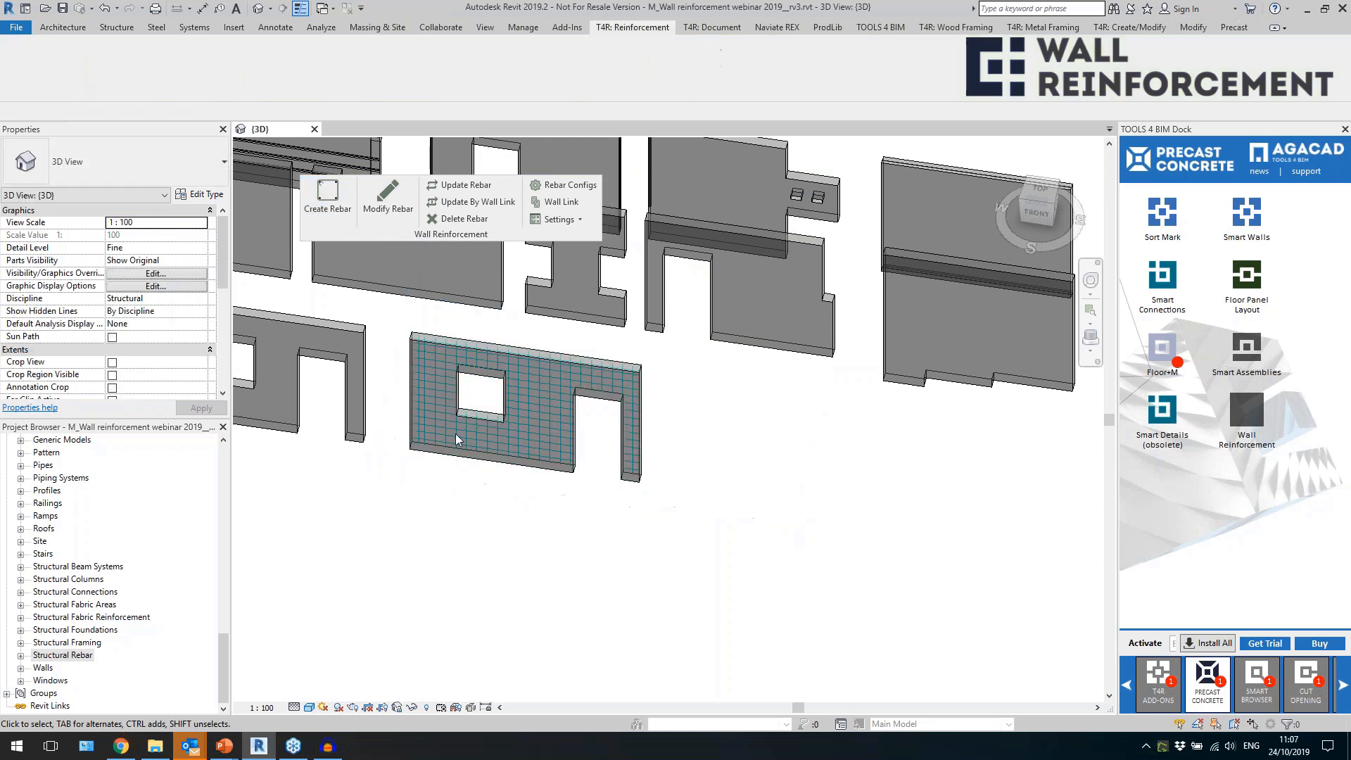
Inspect the rebar mesh in the wall with the window and door openings.
{"action": "scroll", "coordinate": [455, 432], "scroll_direction": "up", "scroll_amount": 3}
{"action": "scroll", "coordinate": [455, 432], "scroll_direction": "up", "scroll_amount": 4}
{"action": "scroll", "coordinate": [856, 301], "scroll_direction": "down", "scroll_amount": 6}
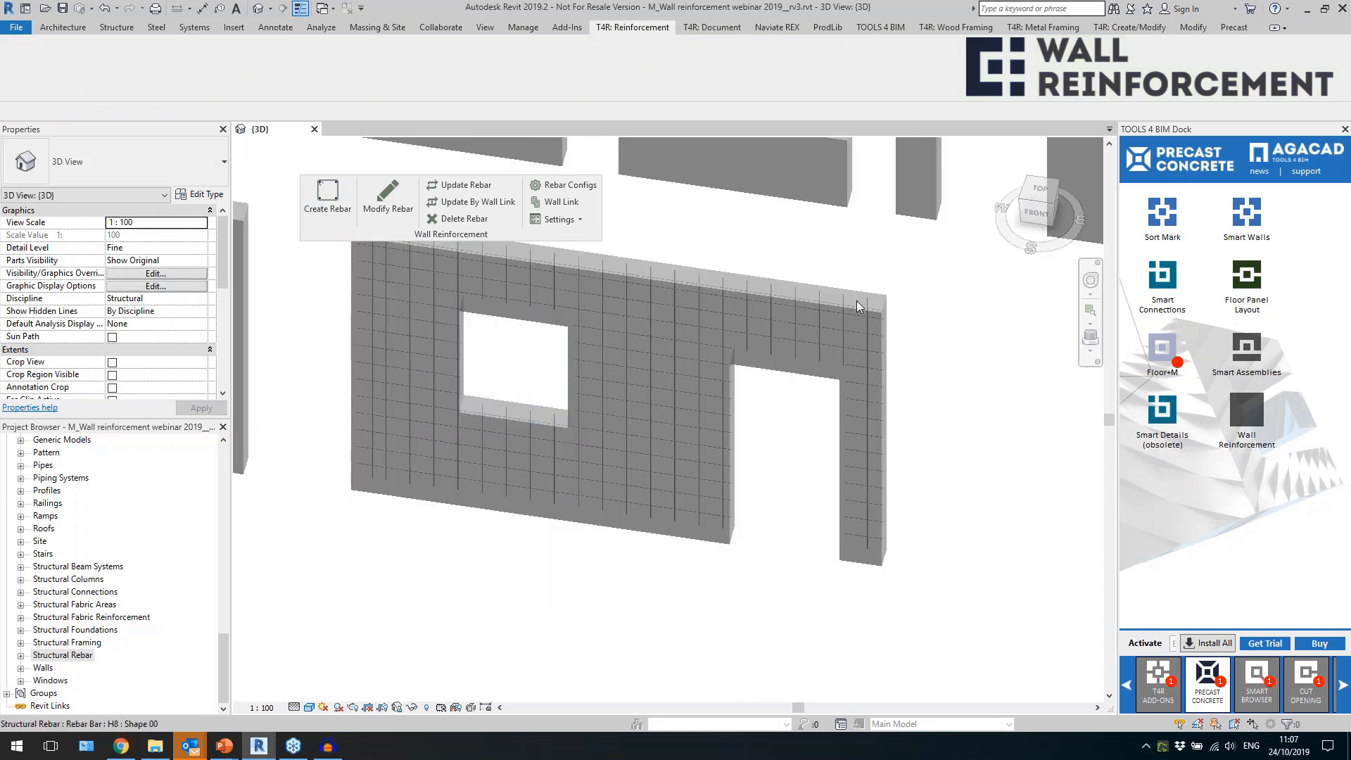
Examine individual rebars beside and above the door opening and along the end of the reinforced wall.
{"action": "scroll", "coordinate": [850, 356], "scroll_direction": "up", "scroll_amount": 5}
{"action": "left_click", "coordinate": [851, 366]}
{"action": "middle_click_drag", "start_coordinate": [991, 561], "coordinate": [907, 254]}
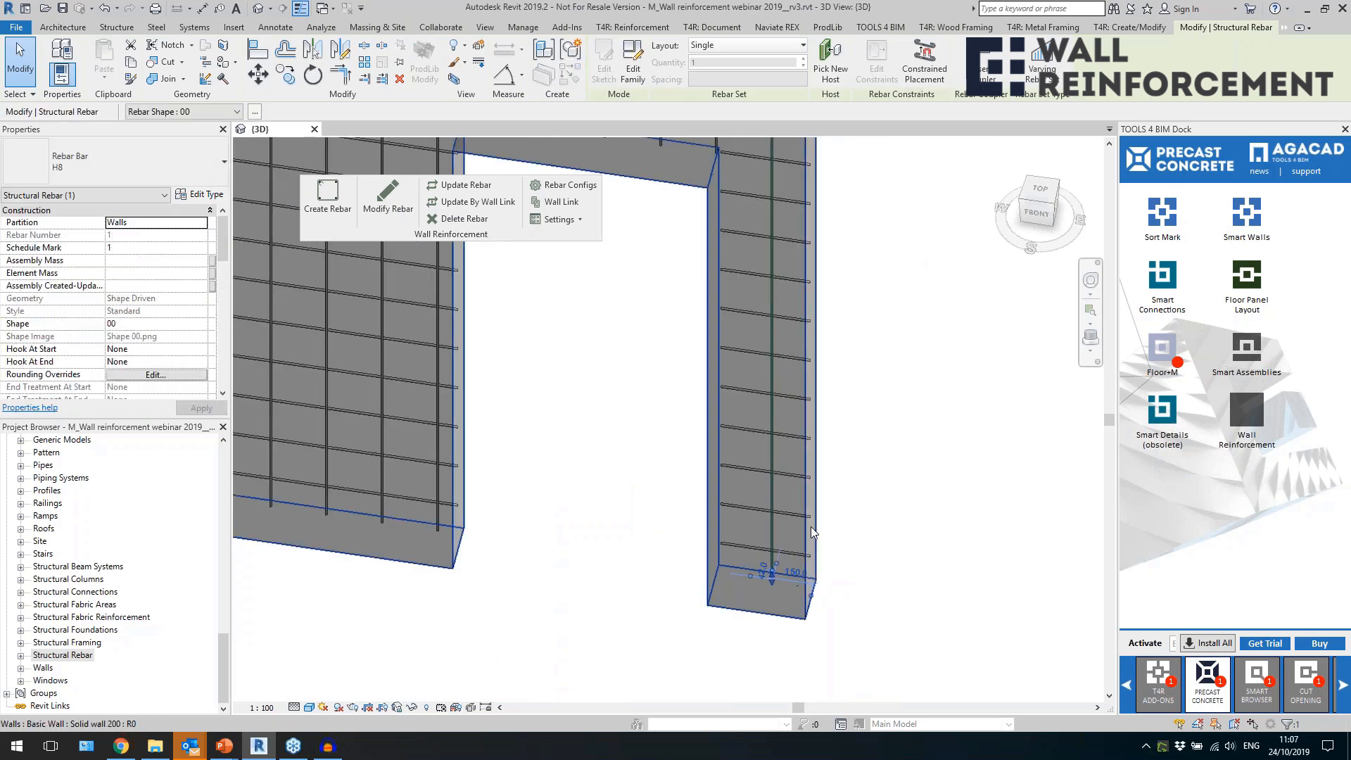
{"action": "scroll", "coordinate": [816, 556], "scroll_direction": "down", "scroll_amount": 4}
{"action": "scroll", "coordinate": [867, 353], "scroll_direction": "up", "scroll_amount": 1}
{"action": "left_click", "coordinate": [856, 344]}
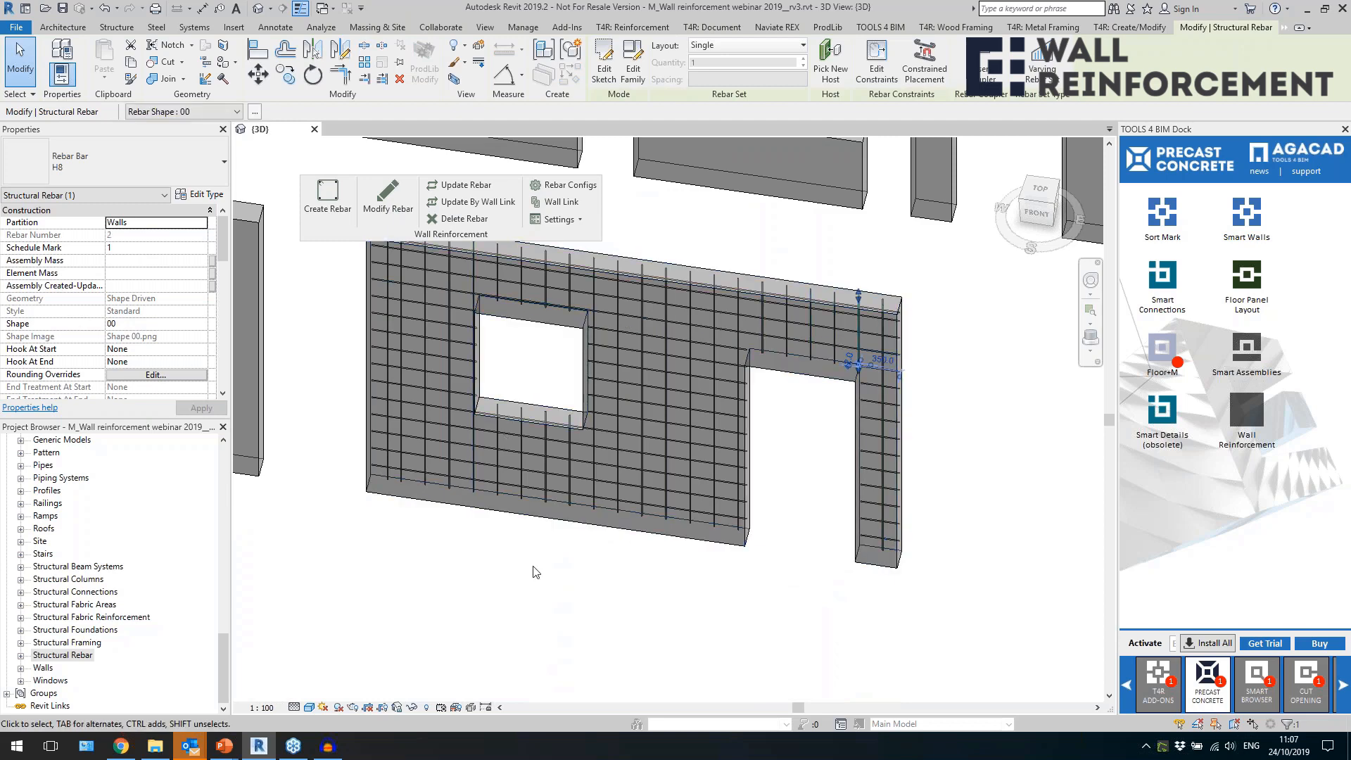
{"action": "middle_click_drag", "start_coordinate": [533, 564], "coordinate": [556, 602]}
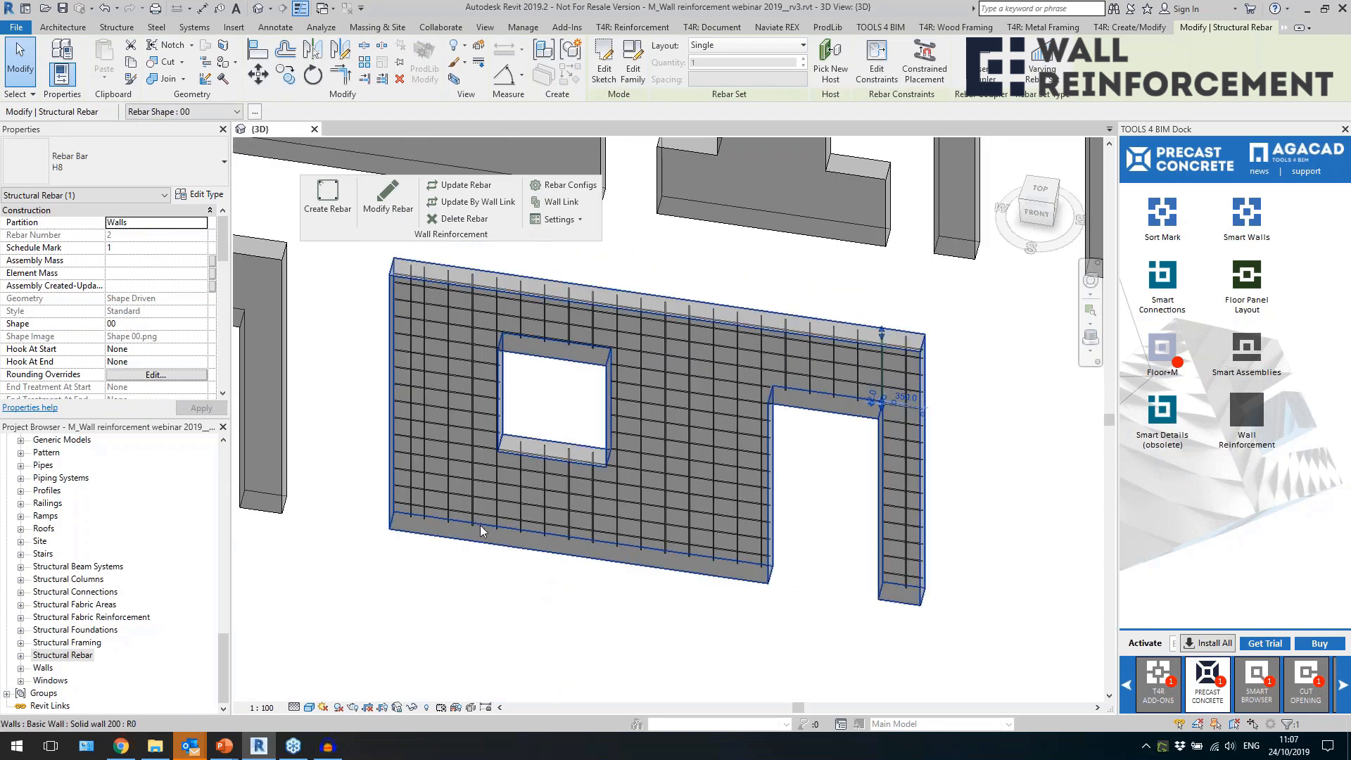
{"action": "left_click", "coordinate": [407, 311]}
{"action": "scroll", "coordinate": [391, 305], "scroll_direction": "up", "scroll_amount": 2}
{"action": "scroll", "coordinate": [391, 330], "scroll_direction": "down", "scroll_amount": 4}
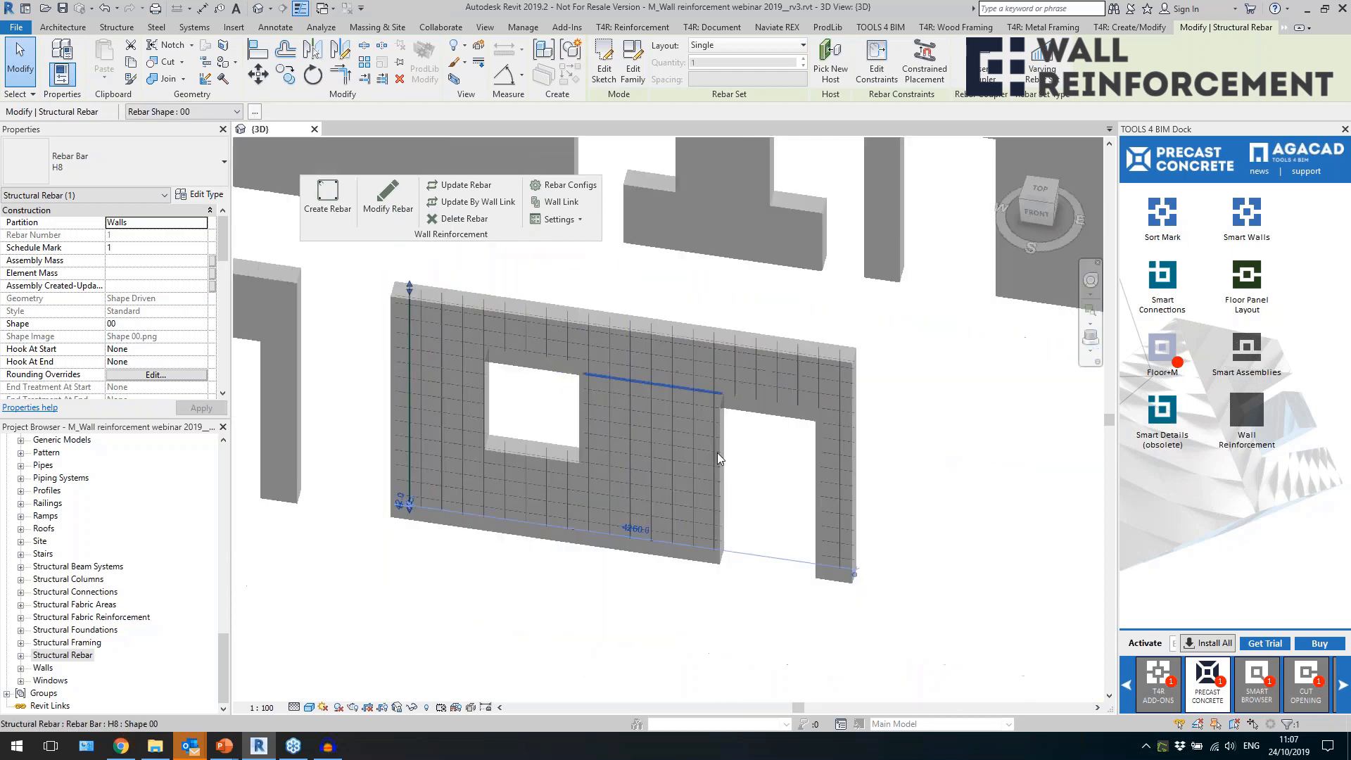
{"action": "left_click", "coordinate": [771, 517]}
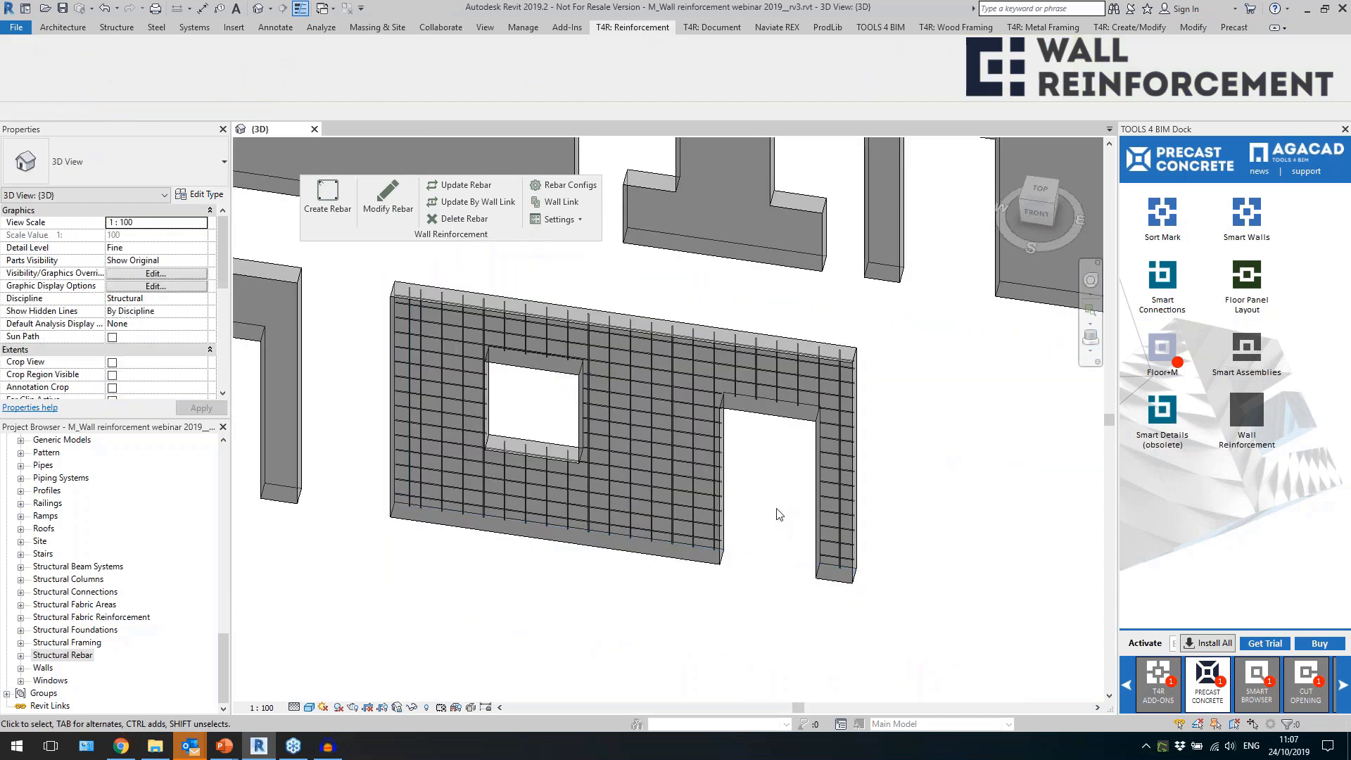
{"action": "scroll", "coordinate": [757, 468], "scroll_direction": "down", "scroll_amount": 2}
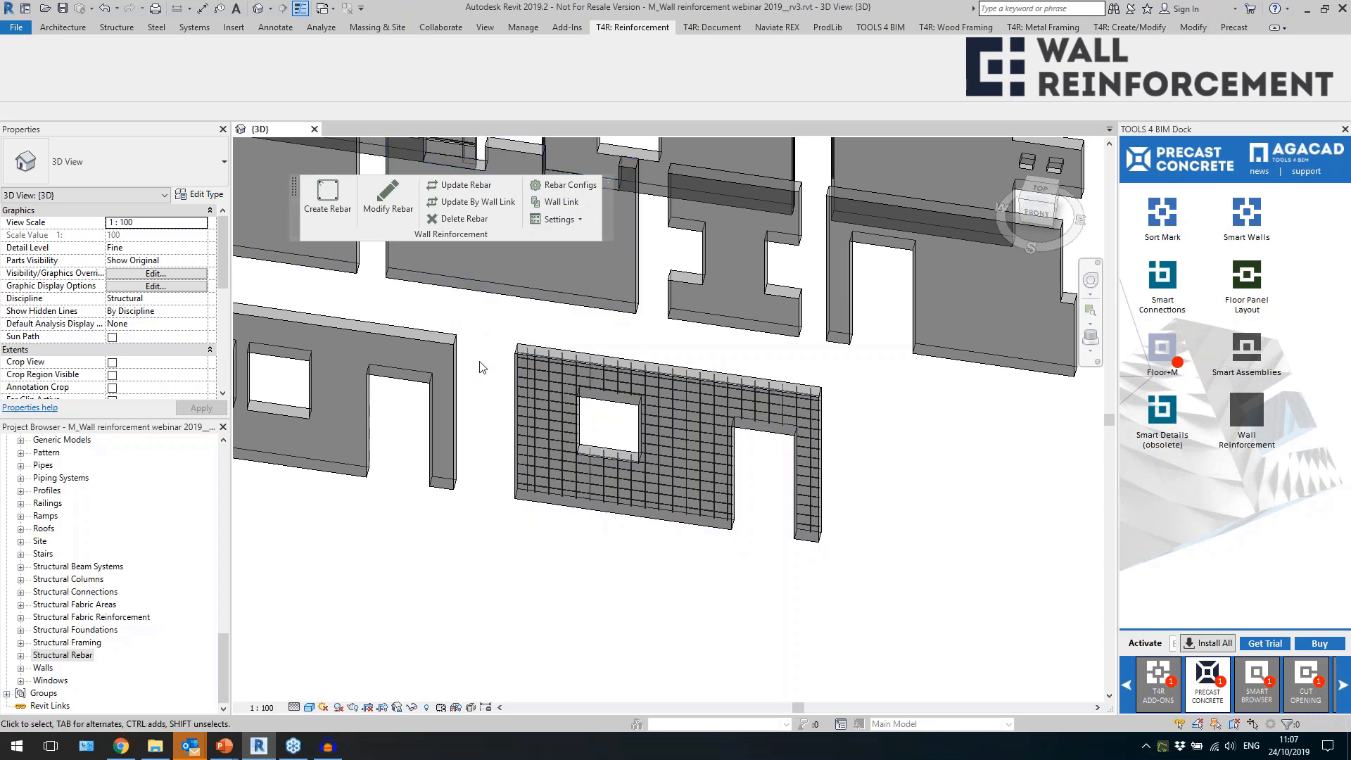
Copy the reinforced window-and-door wall about 2900 mm away, in front of the original.
{"action": "left_click", "coordinate": [526, 340]}
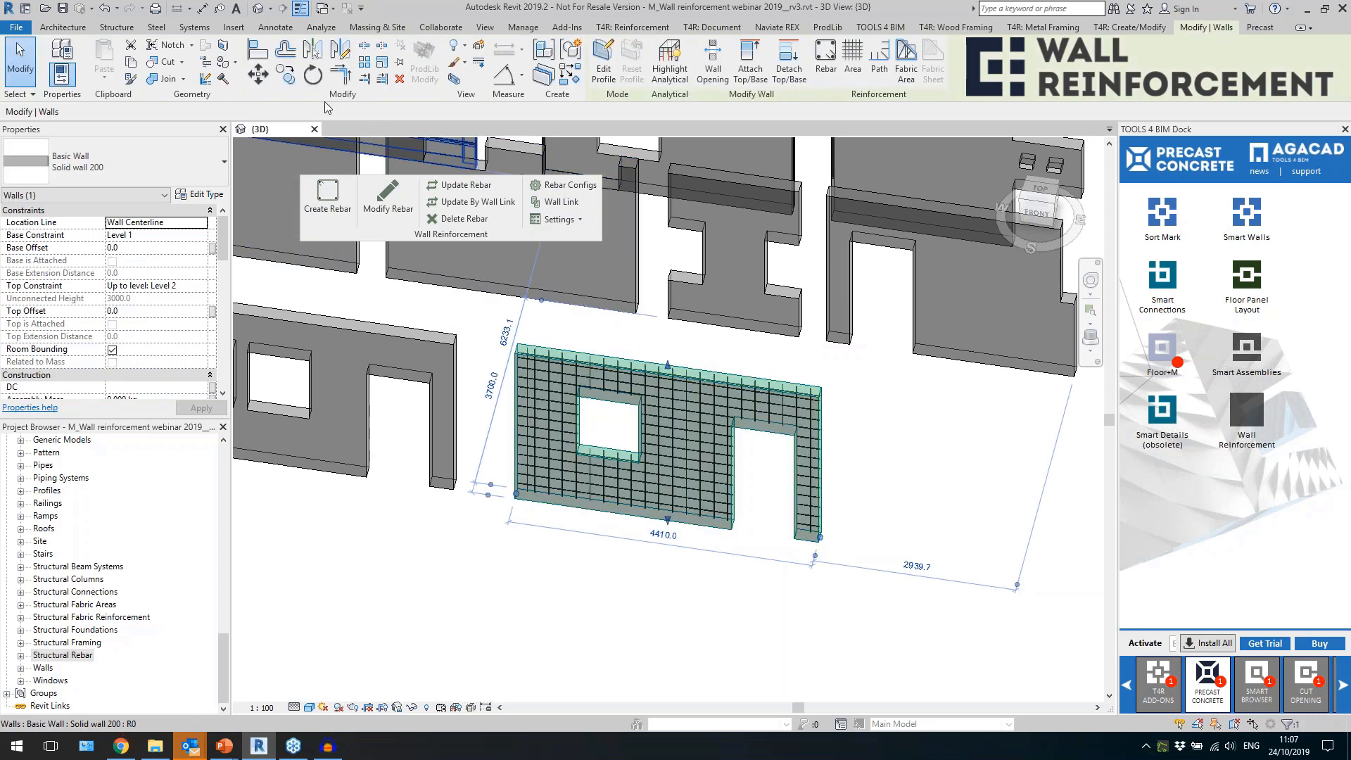
{"action": "left_click", "coordinate": [277, 78]}
{"action": "left_click", "coordinate": [604, 526]}
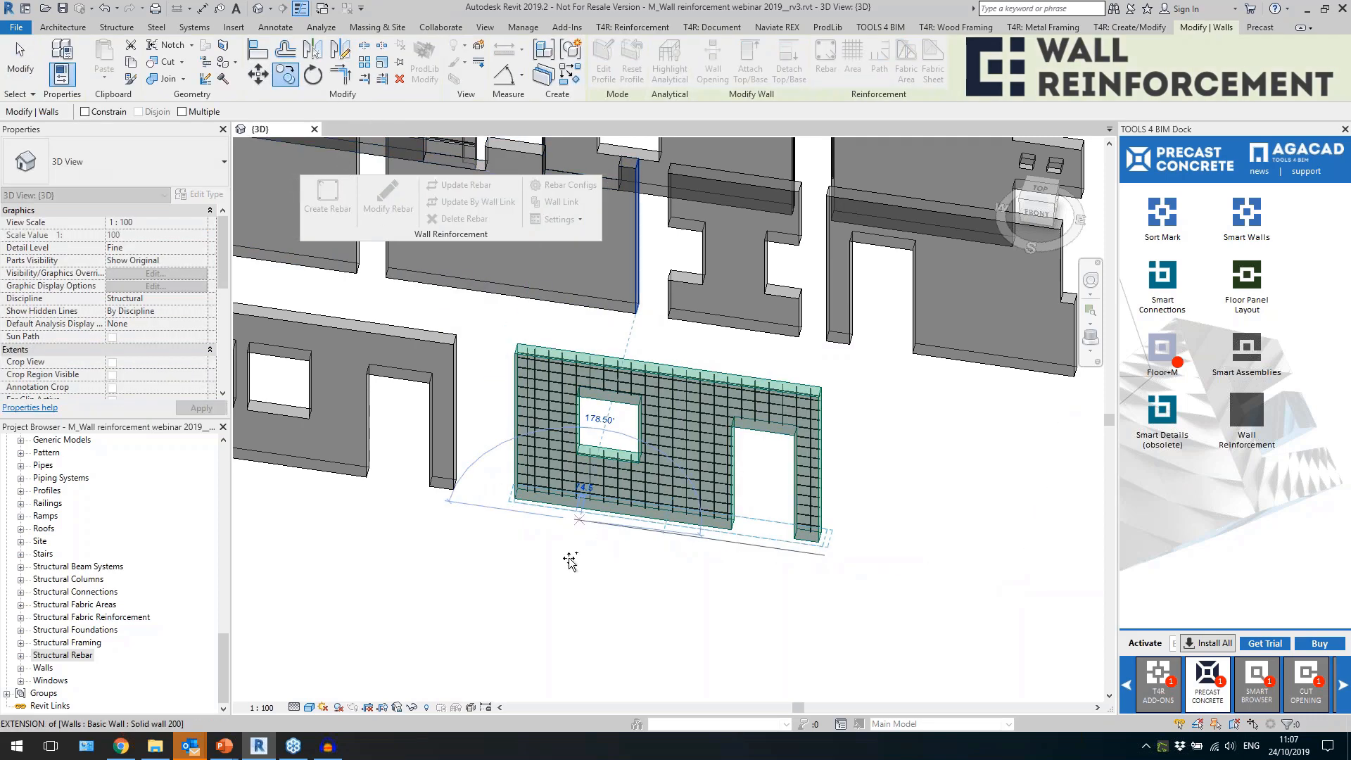
{"action": "left_click", "coordinate": [503, 656]}
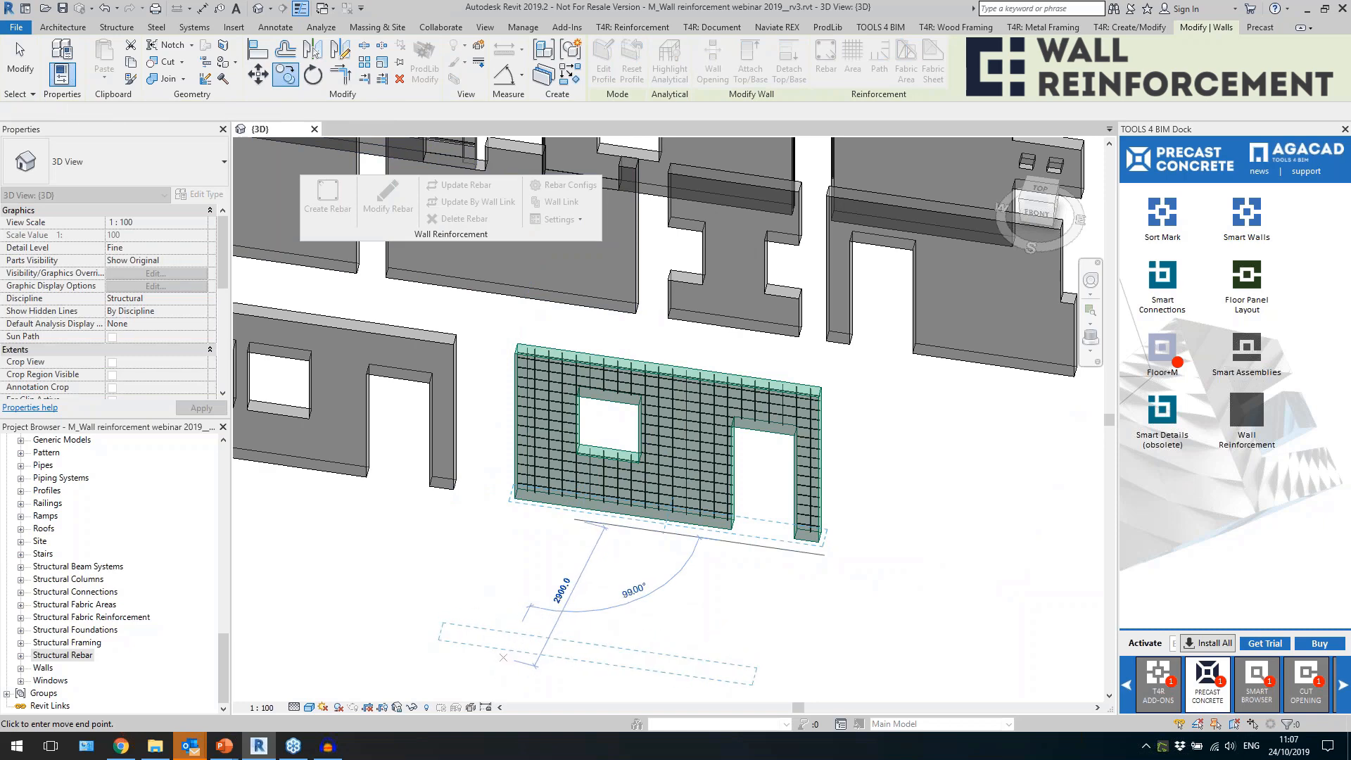
{"action": "scroll", "coordinate": [836, 602], "scroll_direction": "down", "scroll_amount": 4}
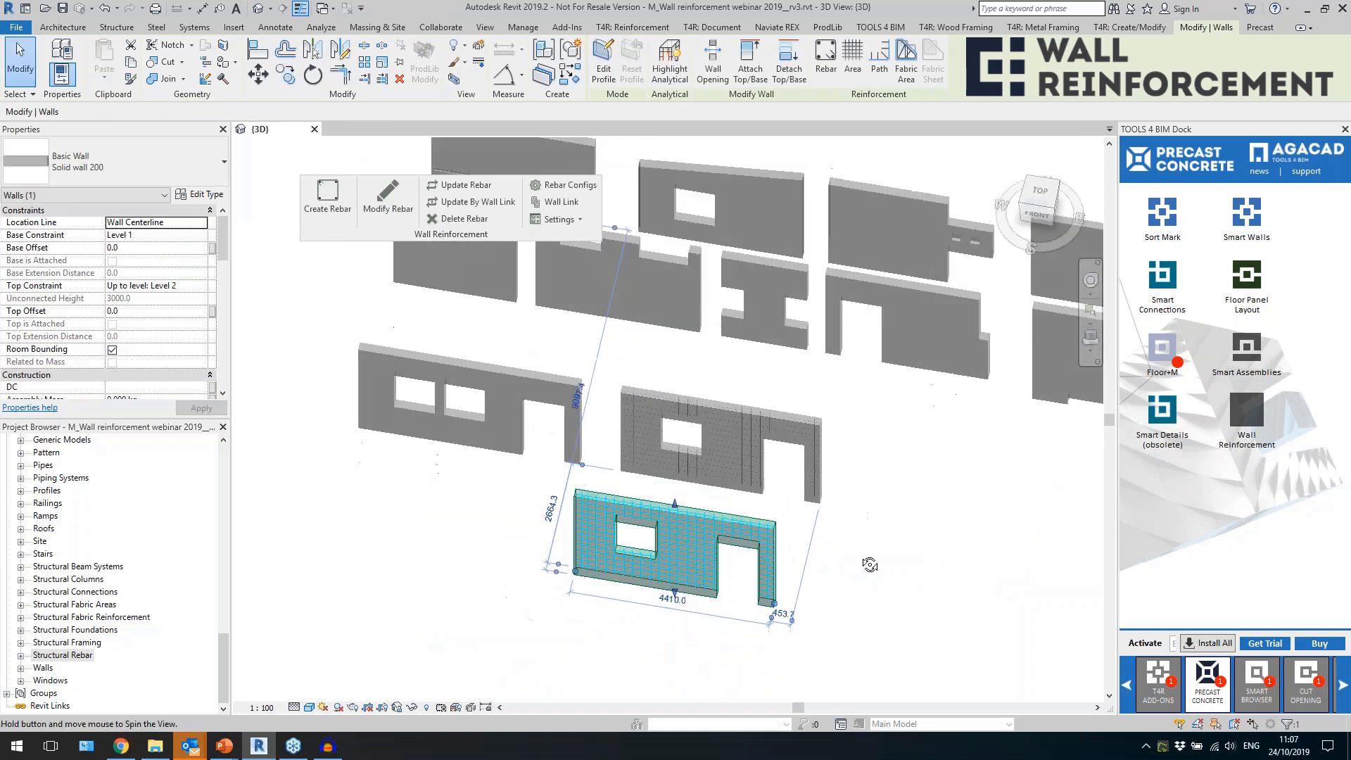
Remove all the rebars that came along with the front wall copy.
{"action": "scroll", "coordinate": [649, 552], "scroll_direction": "up", "scroll_amount": 2}
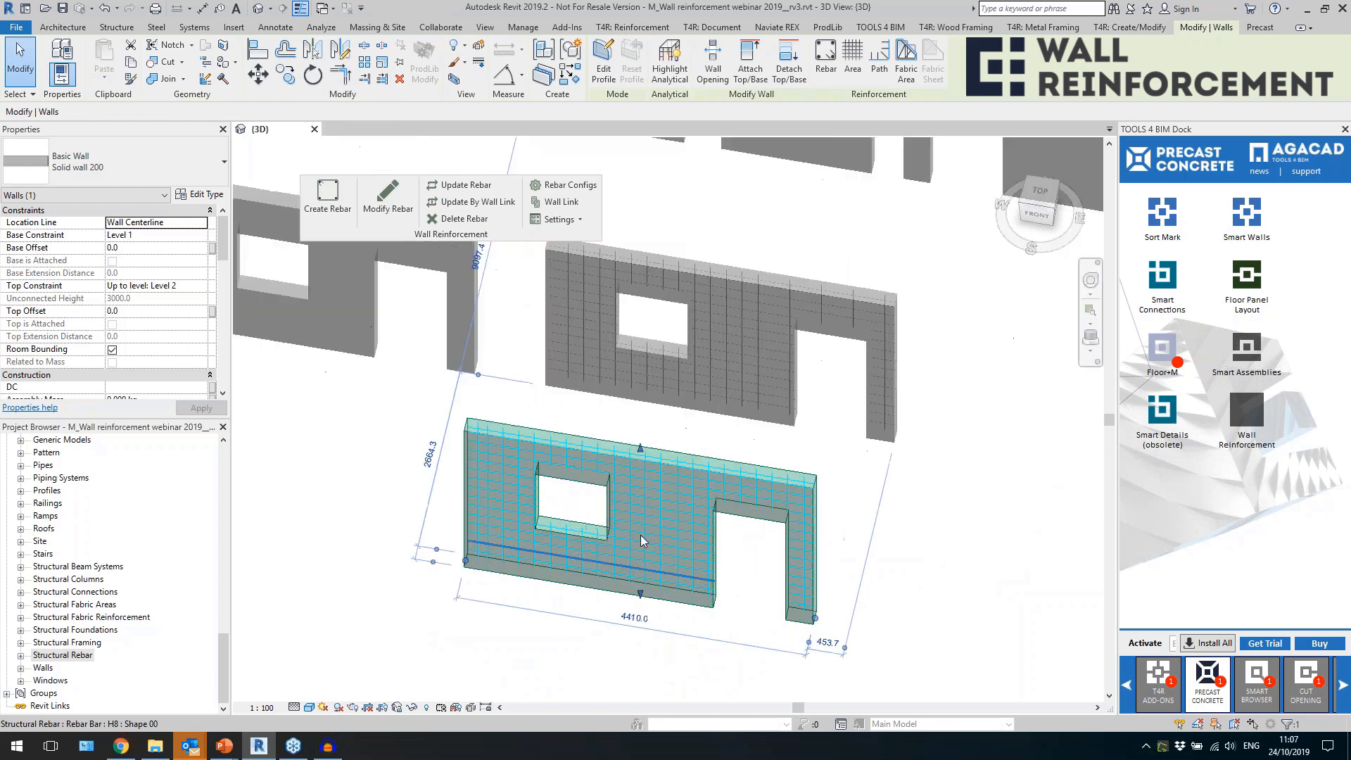
{"action": "left_click", "coordinate": [636, 525]}
{"action": "scroll", "coordinate": [610, 477], "scroll_direction": "down", "scroll_amount": 2}
{"action": "left_click", "coordinate": [620, 594]}
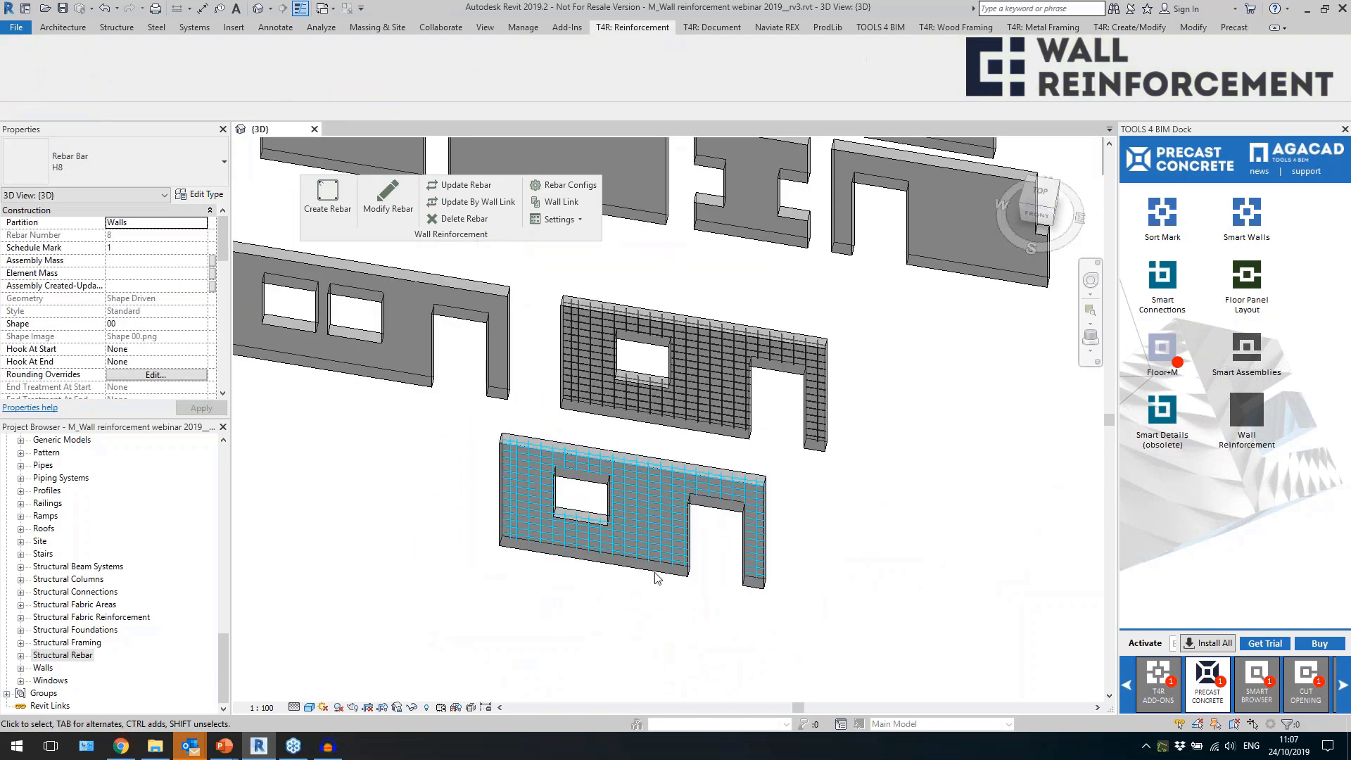
{"action": "left_click", "coordinate": [656, 579]}
{"action": "scroll", "coordinate": [656, 580], "scroll_direction": "up", "scroll_amount": 1}
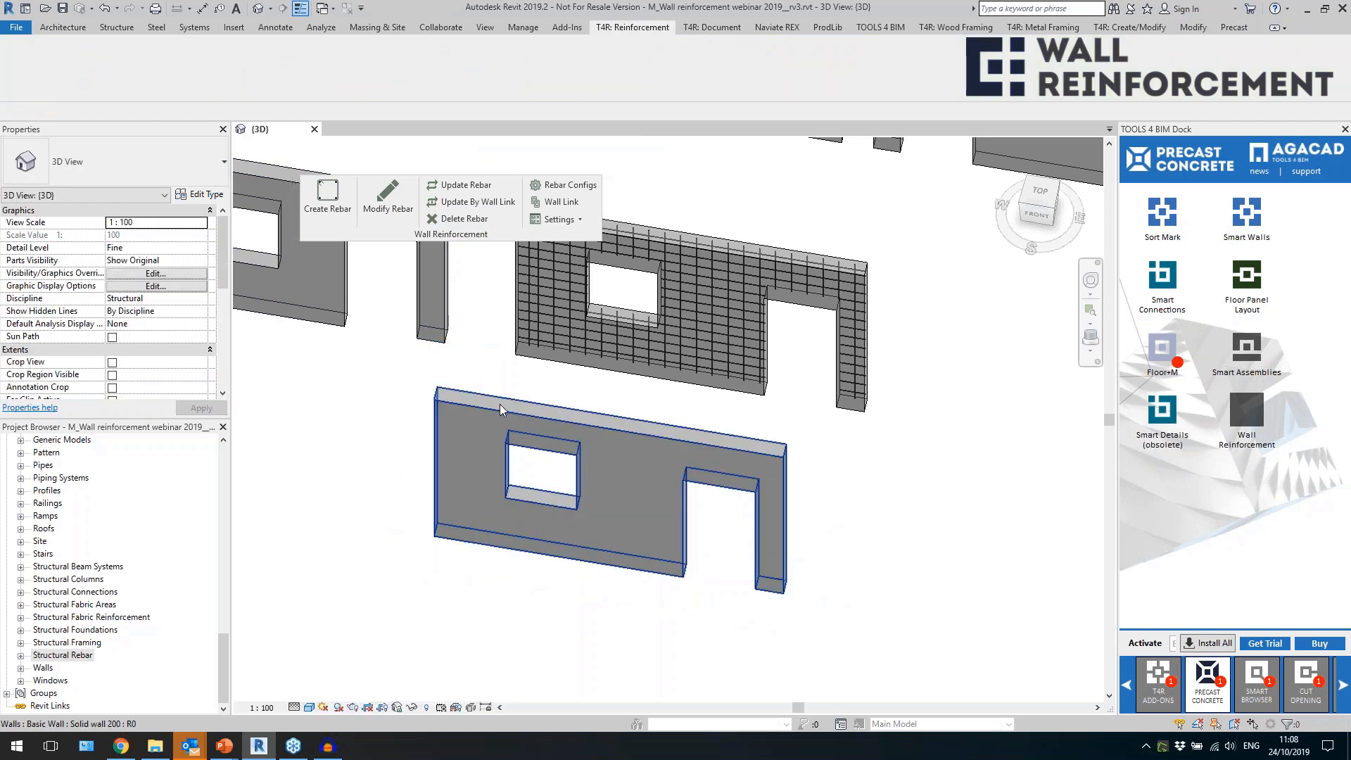
Create rebar in the front wall copy from the configuration linked to its wall type.
{"action": "left_click", "coordinate": [330, 214]}
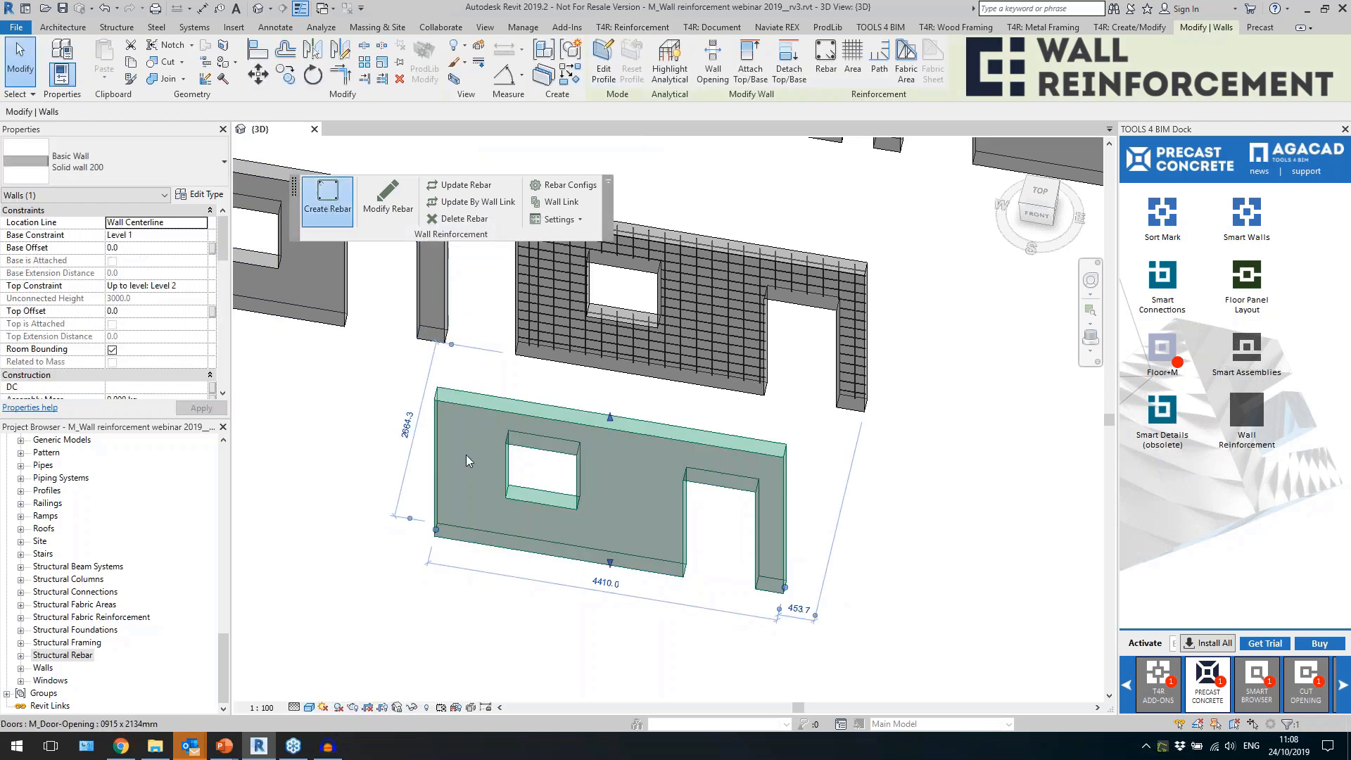
{"action": "scroll", "coordinate": [490, 616], "scroll_direction": "up", "scroll_amount": 3}
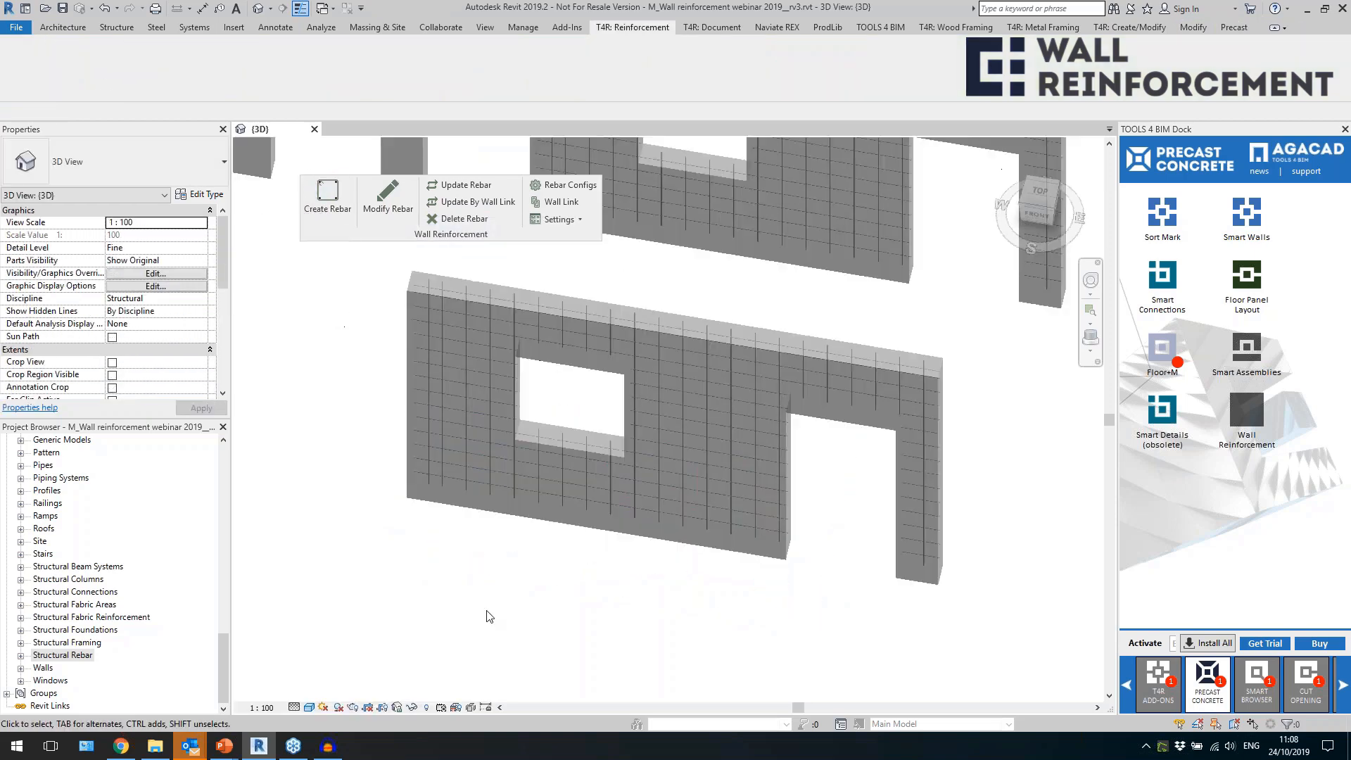
{"action": "scroll", "coordinate": [490, 616], "scroll_direction": "down", "scroll_amount": 3}
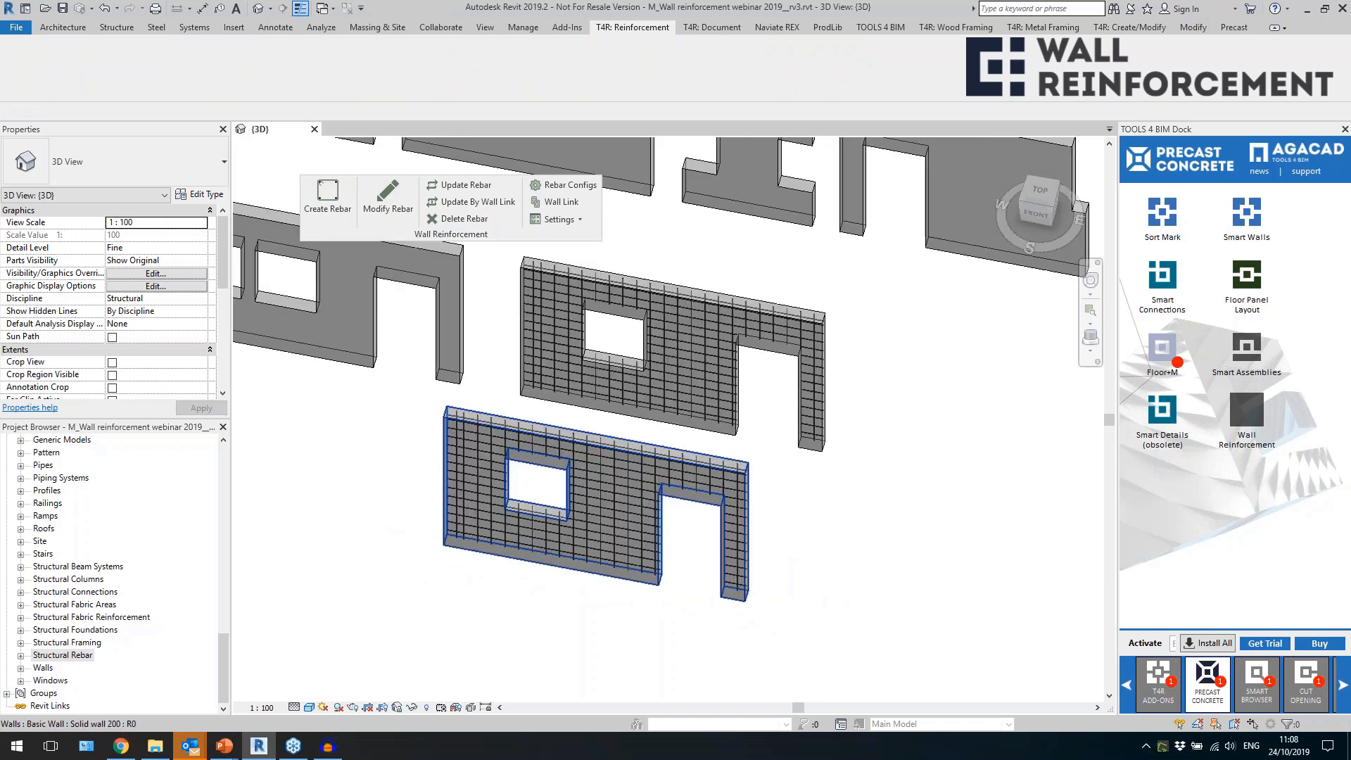
Modify the front wall's own rebar configuration, setting the external vertical rebar type to K13 Strand.
{"action": "left_click", "coordinate": [377, 211]}
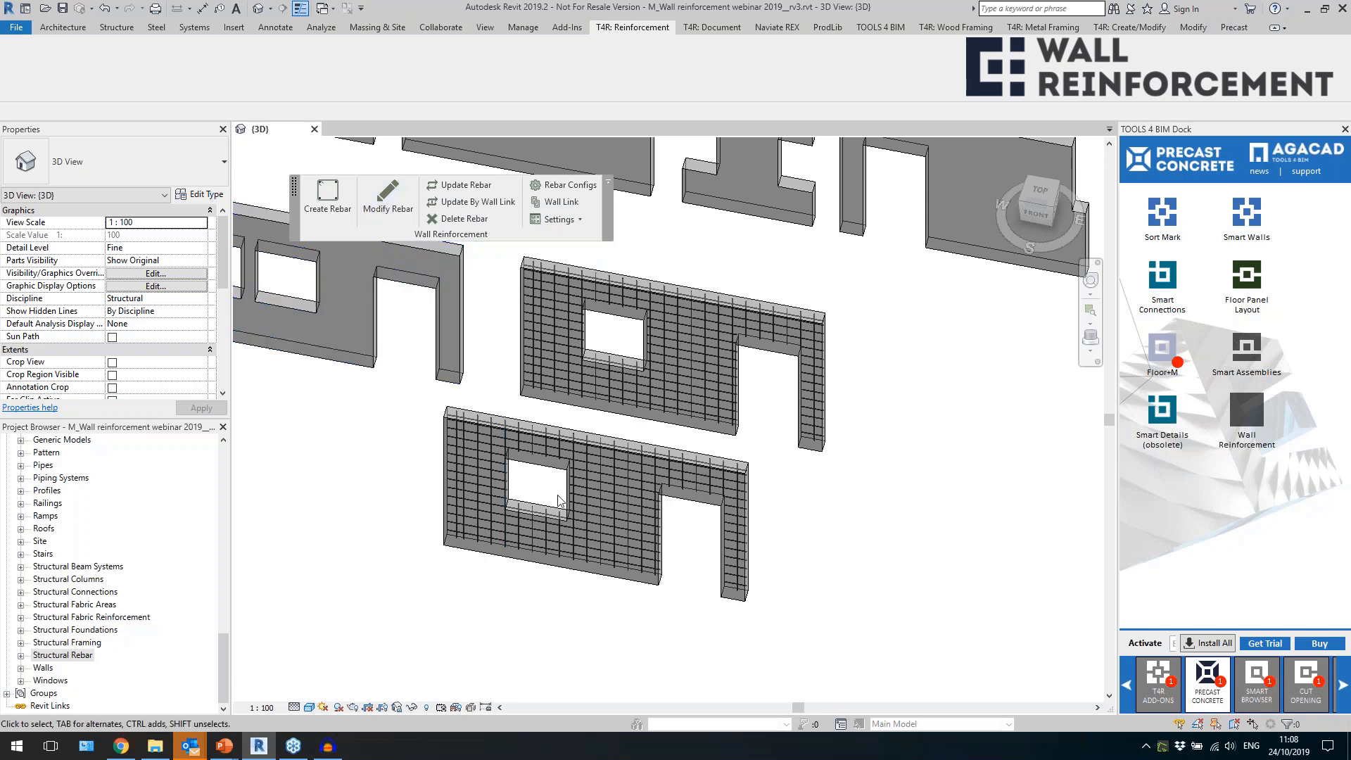
{"action": "left_click", "coordinate": [596, 497]}
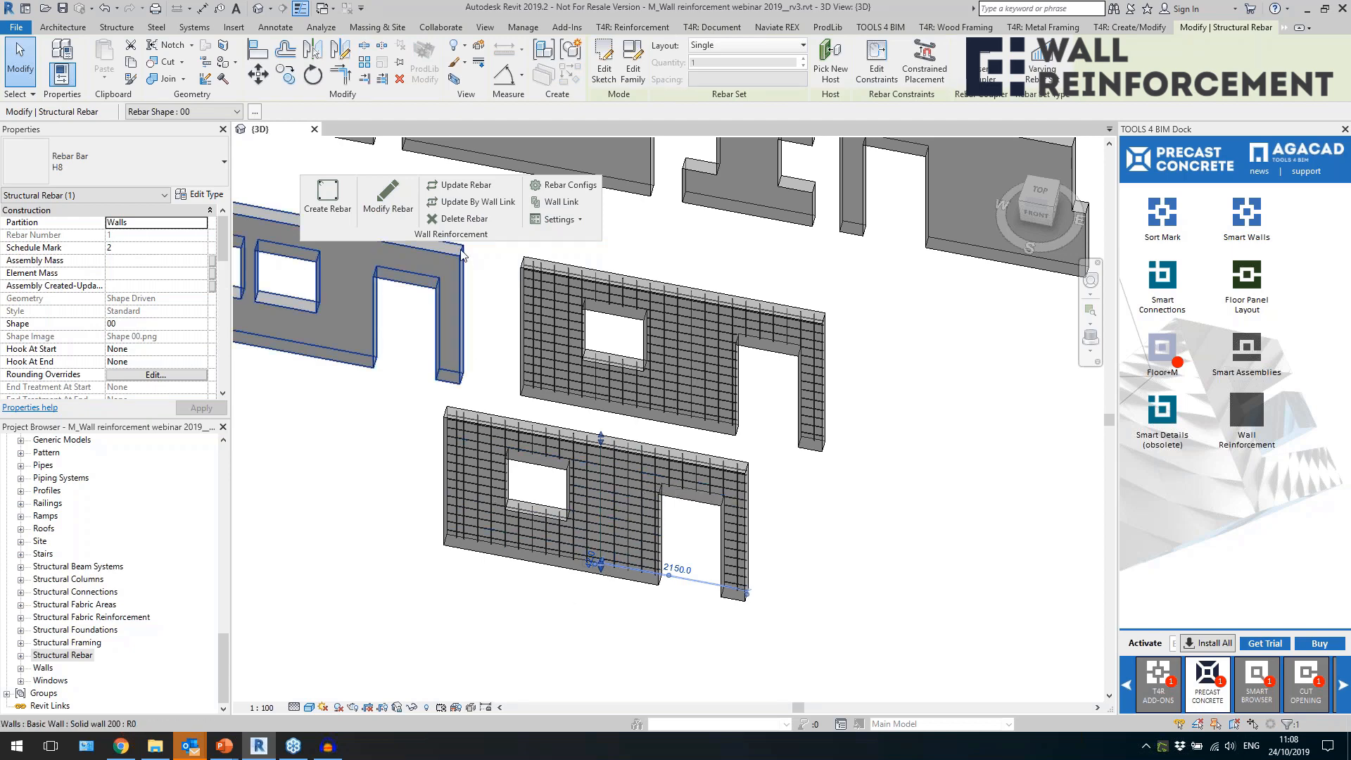
{"action": "left_click", "coordinate": [388, 197]}
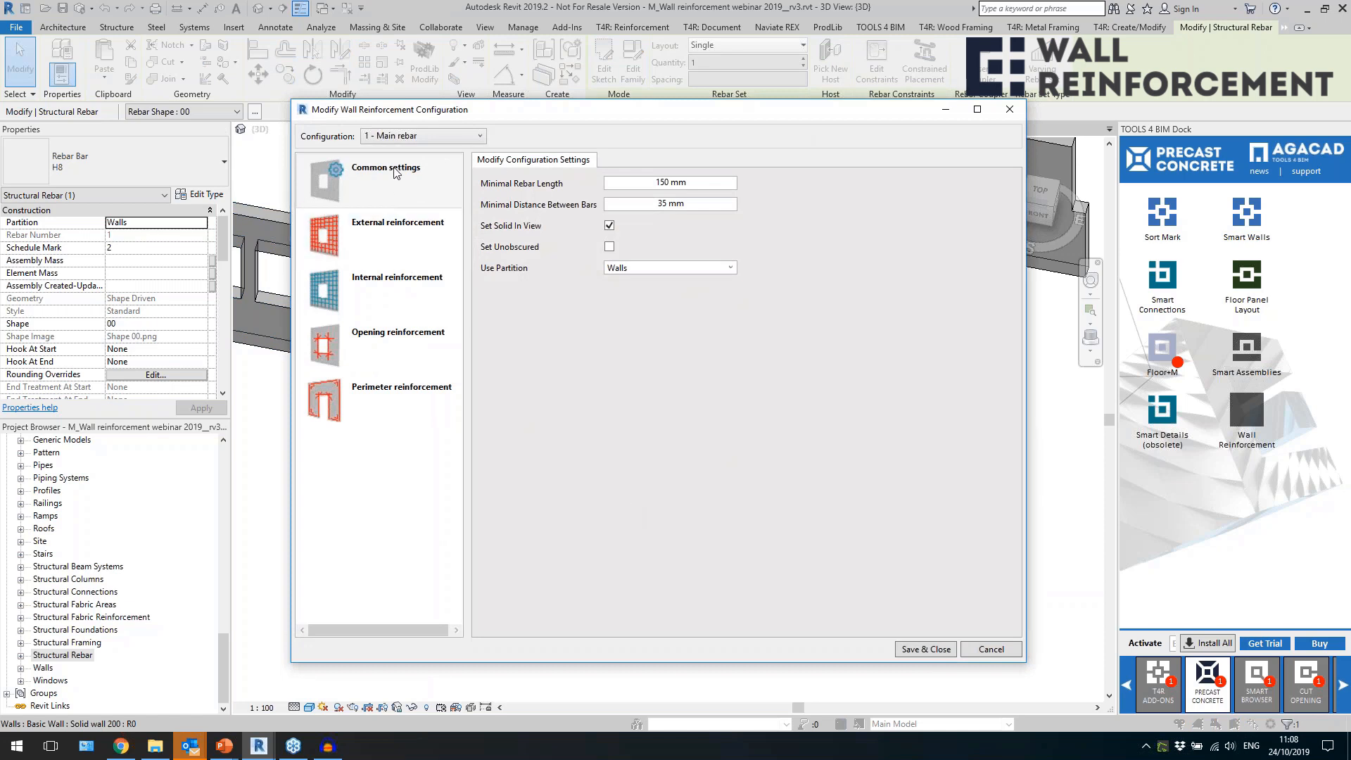
{"action": "left_click", "coordinate": [389, 138]}
{"action": "left_click", "coordinate": [451, 148]}
{"action": "left_click", "coordinate": [400, 246]}
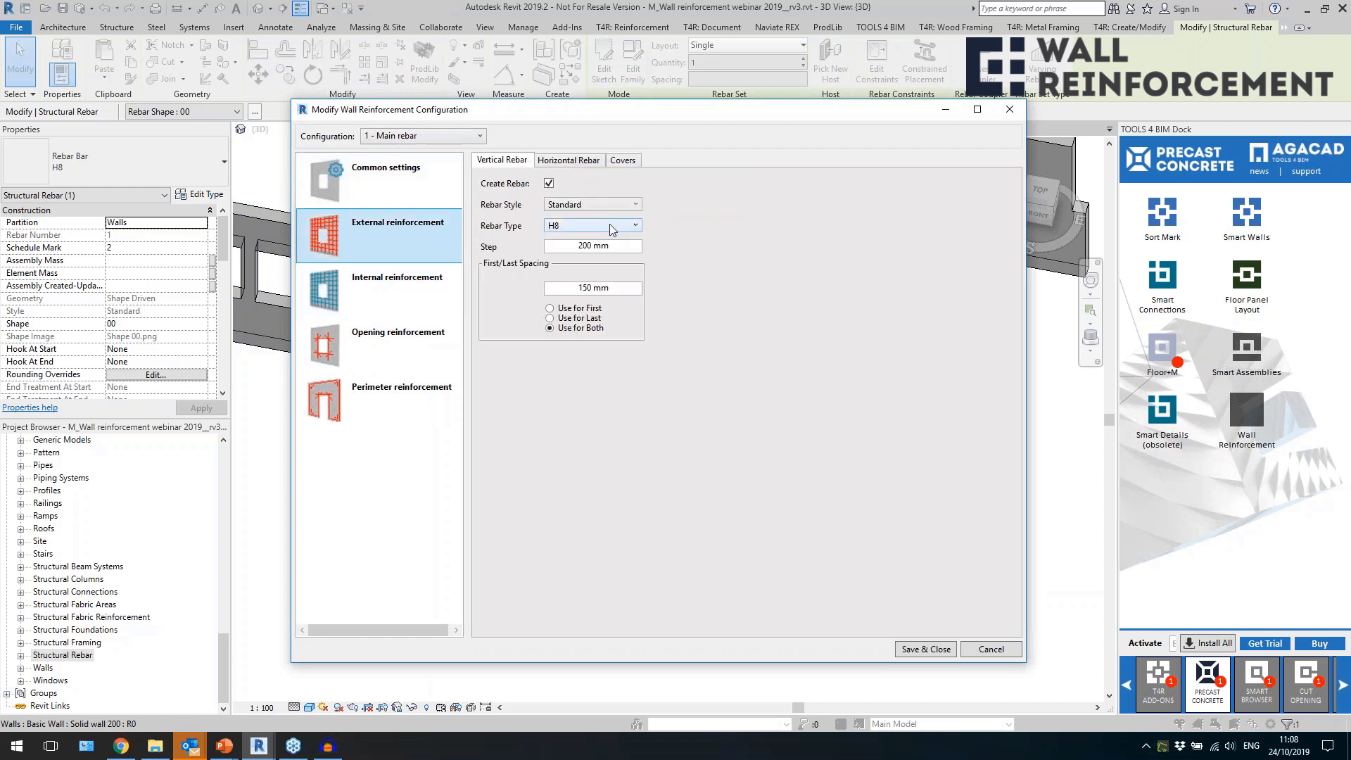
{"action": "left_click", "coordinate": [614, 227]}
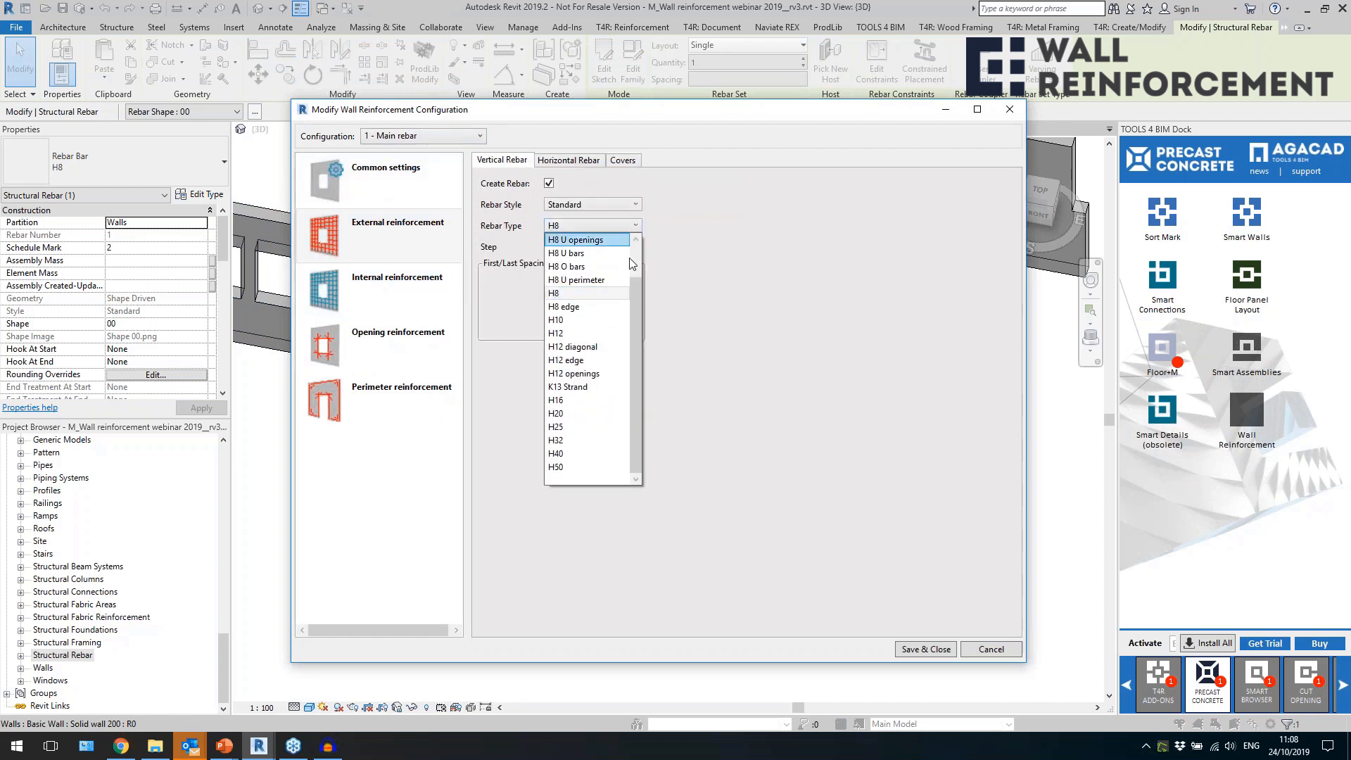
{"action": "left_click", "coordinate": [607, 388]}
Increase the external horizontal rebar step, set the vertical rebar top offset to 0 mm, and save the front wall's modified configuration.
{"action": "left_click", "coordinate": [578, 165]}
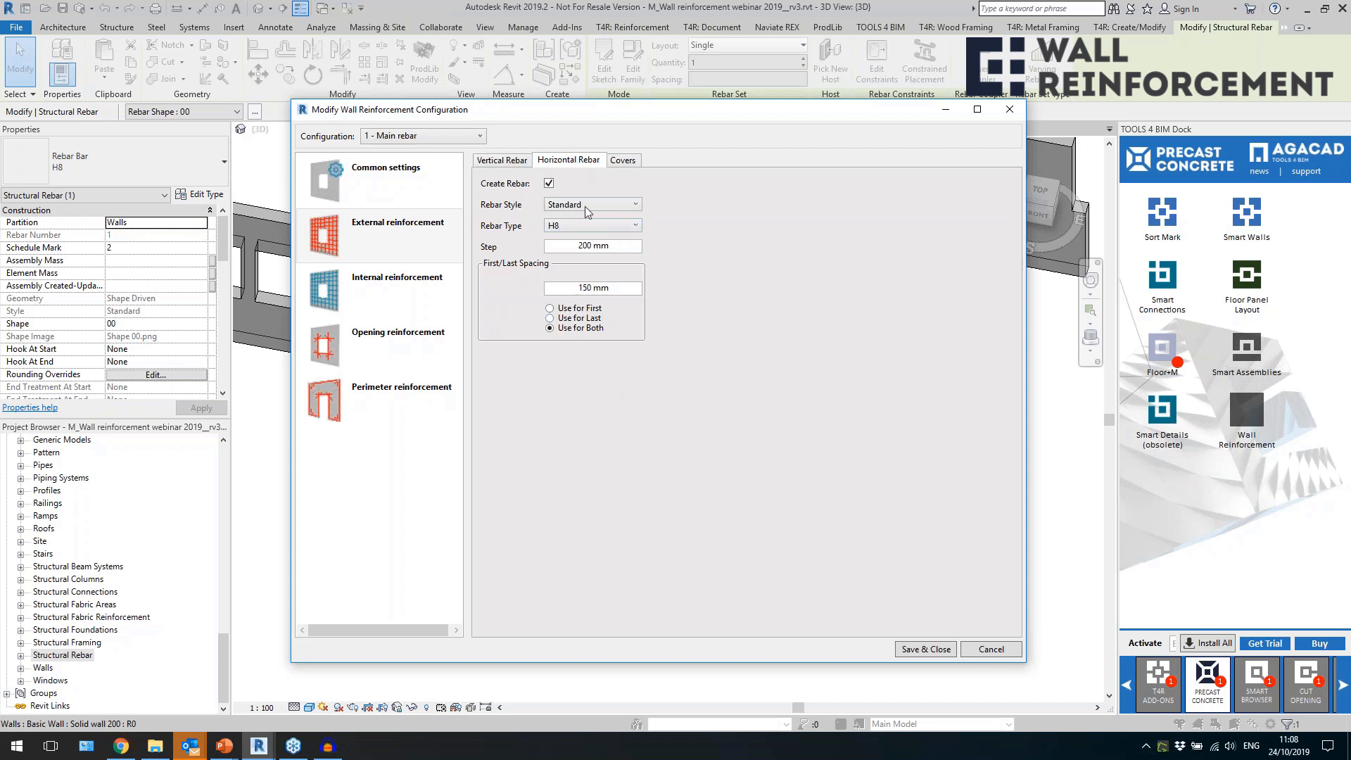
{"action": "left_click_drag", "start_coordinate": [624, 251], "coordinate": [548, 263]}
{"action": "left_click", "coordinate": [623, 161]}
{"action": "left_click_drag", "start_coordinate": [672, 228], "coordinate": [589, 250]}
{"action": "type", "text": "00"}
{"action": "left_click", "coordinate": [623, 230]}
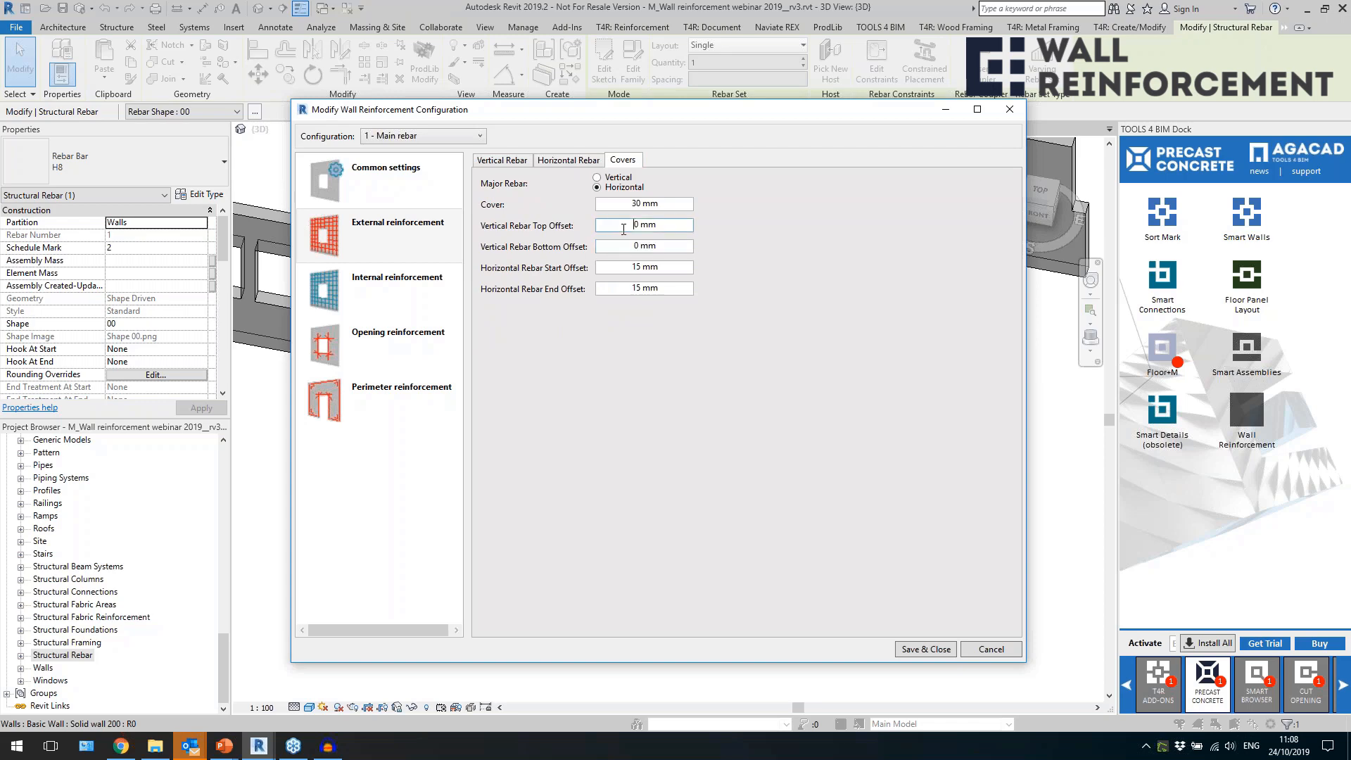
{"action": "left_click", "coordinate": [512, 164]}
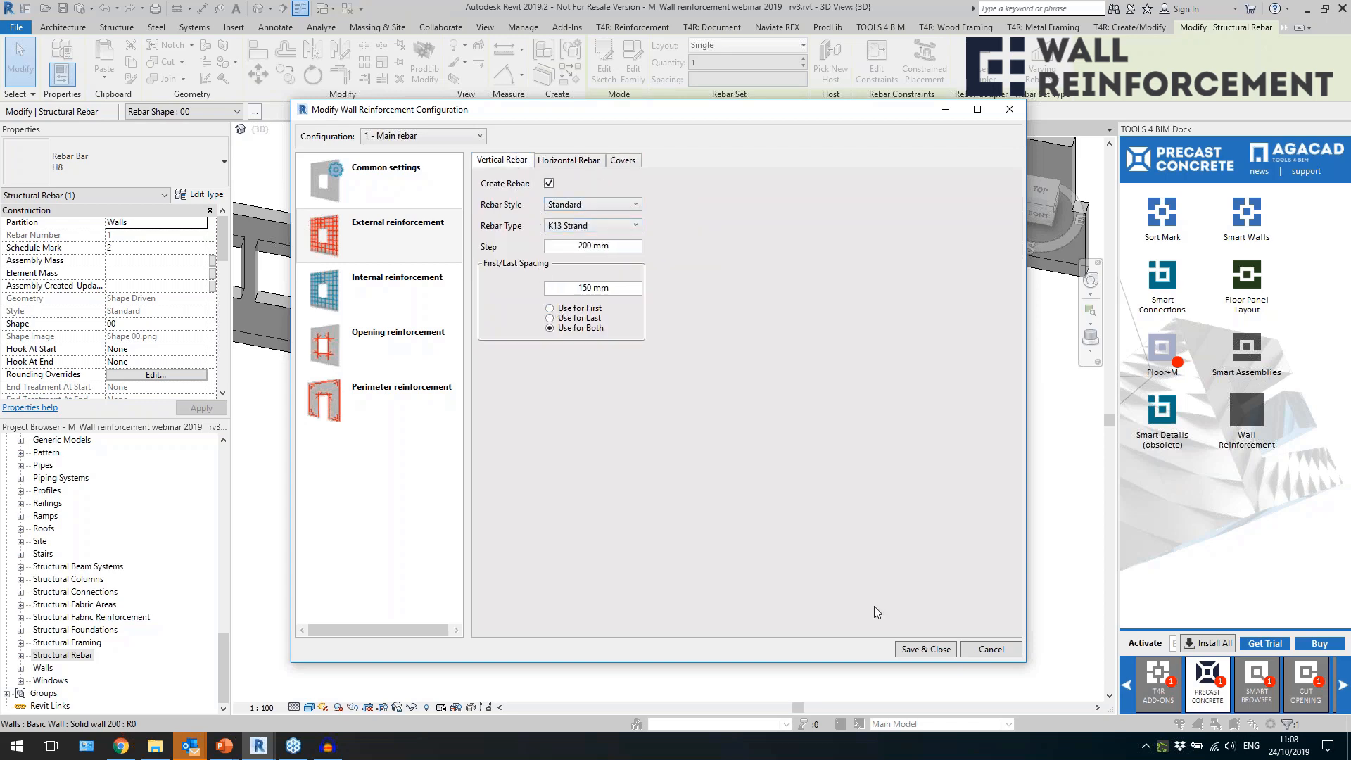
{"action": "left_click", "coordinate": [915, 650]}
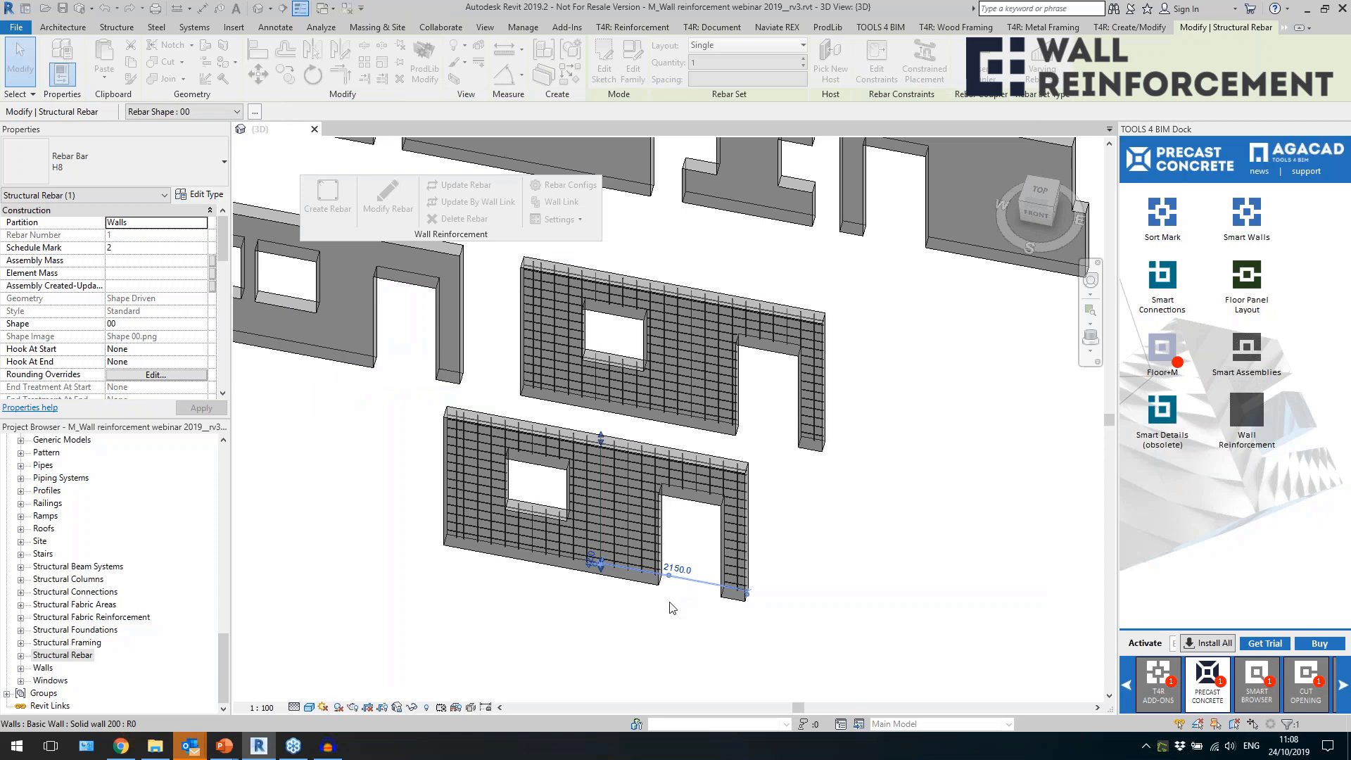
Examine the modified bars in the front wall and compare their spacing with the wall behind it.
{"action": "scroll", "coordinate": [612, 548], "scroll_direction": "up", "scroll_amount": 3}
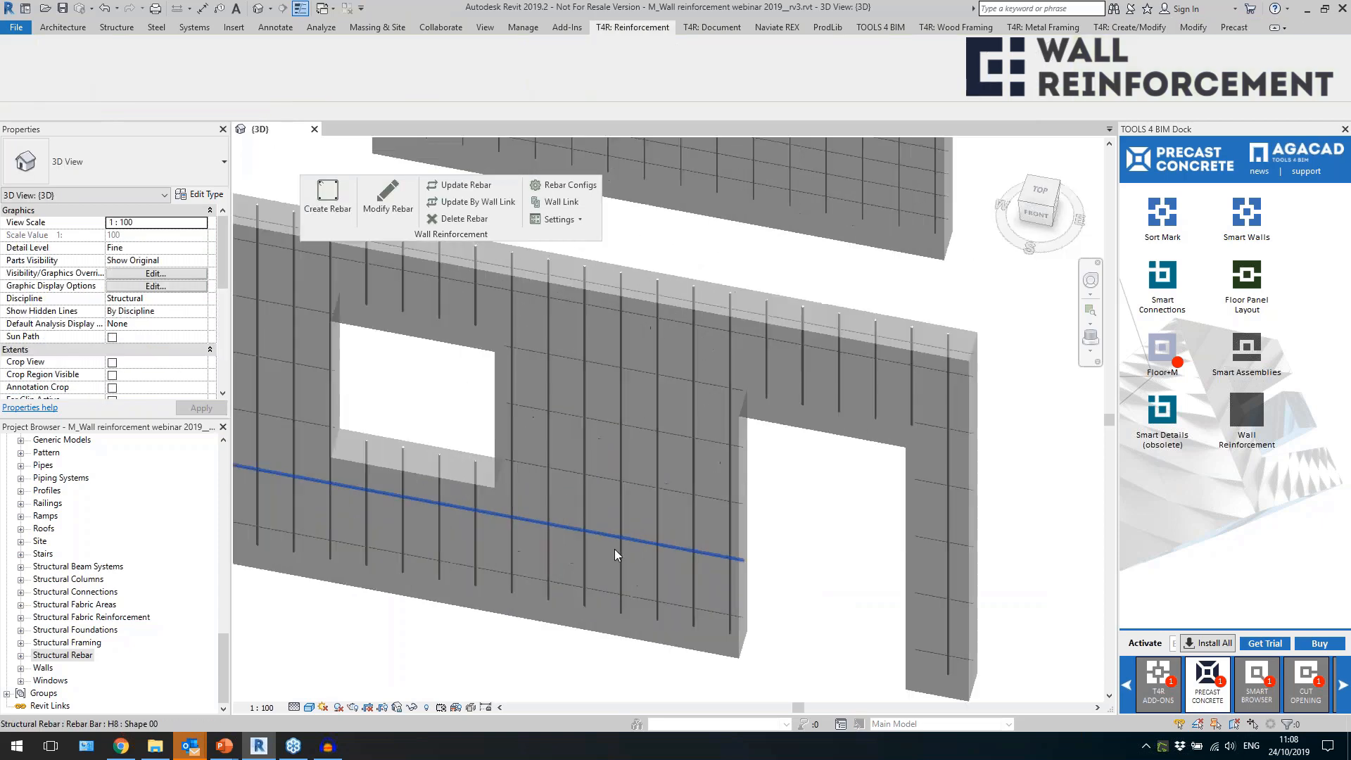
{"action": "left_click", "coordinate": [639, 543]}
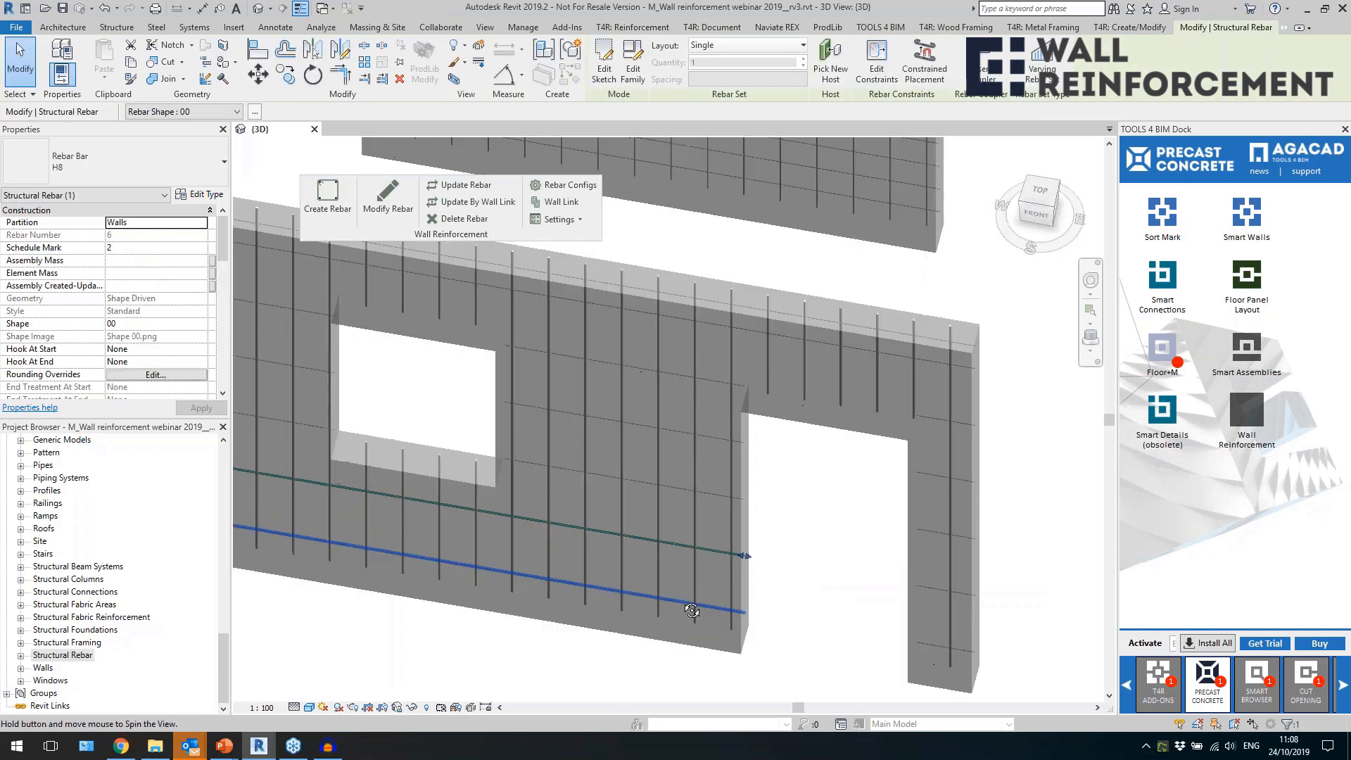
{"action": "middle_click_drag", "start_coordinate": [693, 612], "coordinate": [642, 536], "text": "shift"}
{"action": "scroll", "coordinate": [629, 528], "scroll_direction": "down", "scroll_amount": 4}
{"action": "middle_click_drag", "start_coordinate": [720, 554], "coordinate": [824, 581], "text": "shift"}
{"action": "left_click", "coordinate": [681, 646]}
{"action": "scroll", "coordinate": [673, 618], "scroll_direction": "down", "scroll_amount": 3}
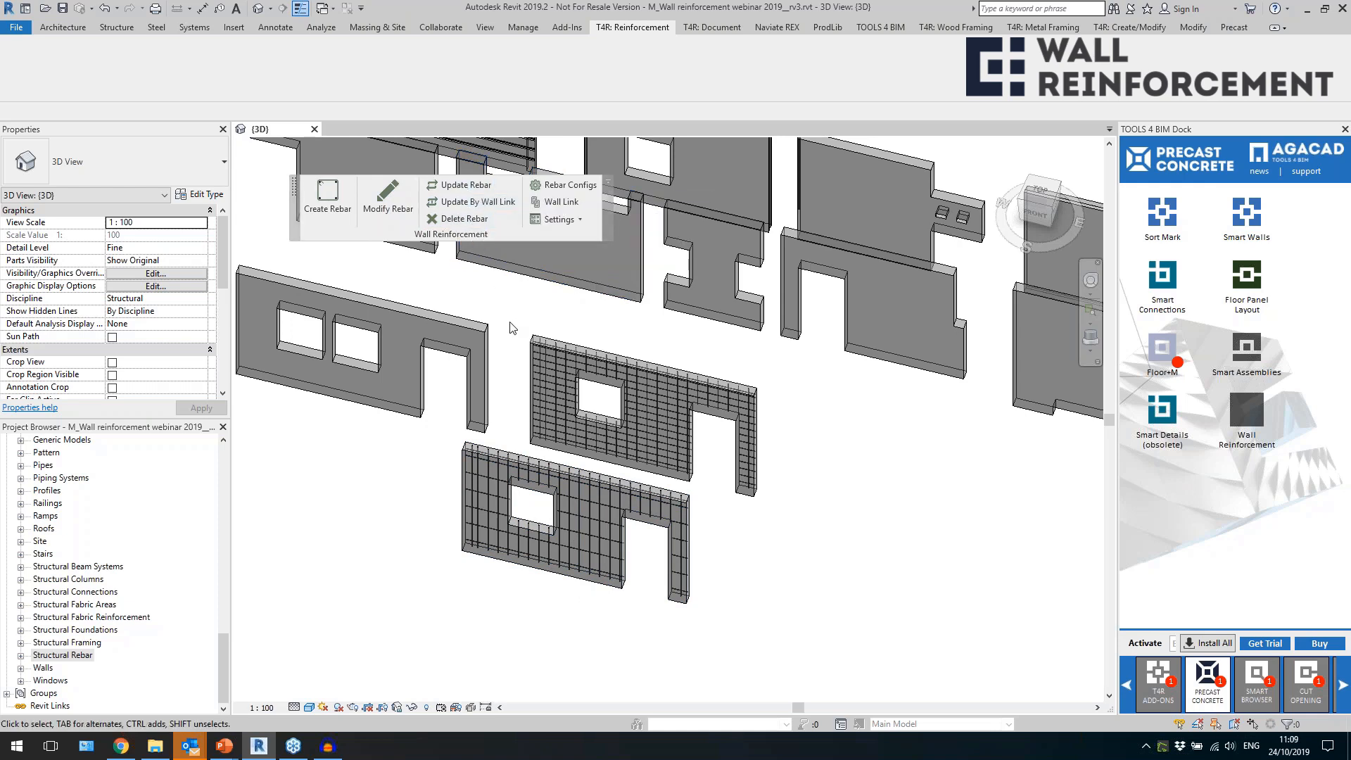
{"action": "scroll", "coordinate": [655, 504], "scroll_direction": "up", "scroll_amount": 2}
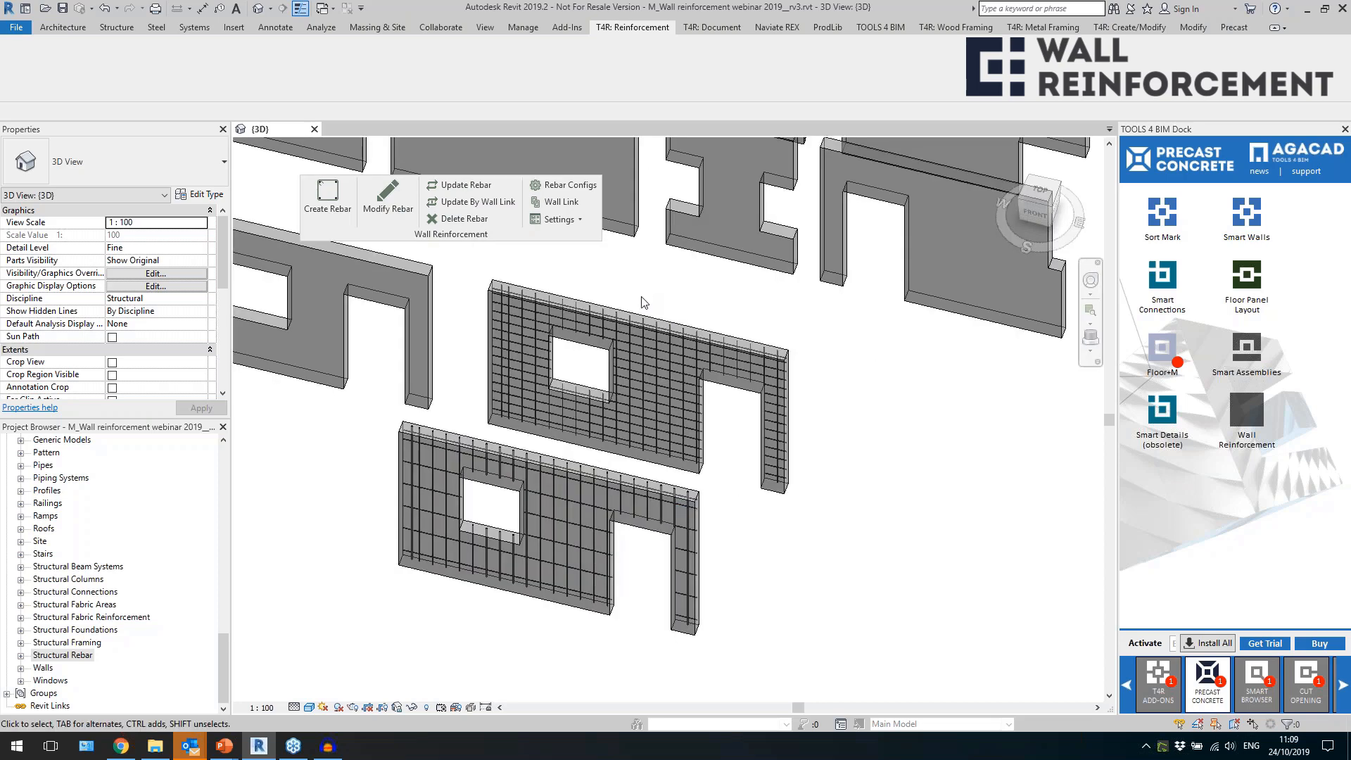
Delete the vertical rebars between the window and the door opening in both walls.
{"action": "left_click_drag", "start_coordinate": [640, 303], "coordinate": [677, 479]}
{"action": "key", "text": "Escape"}
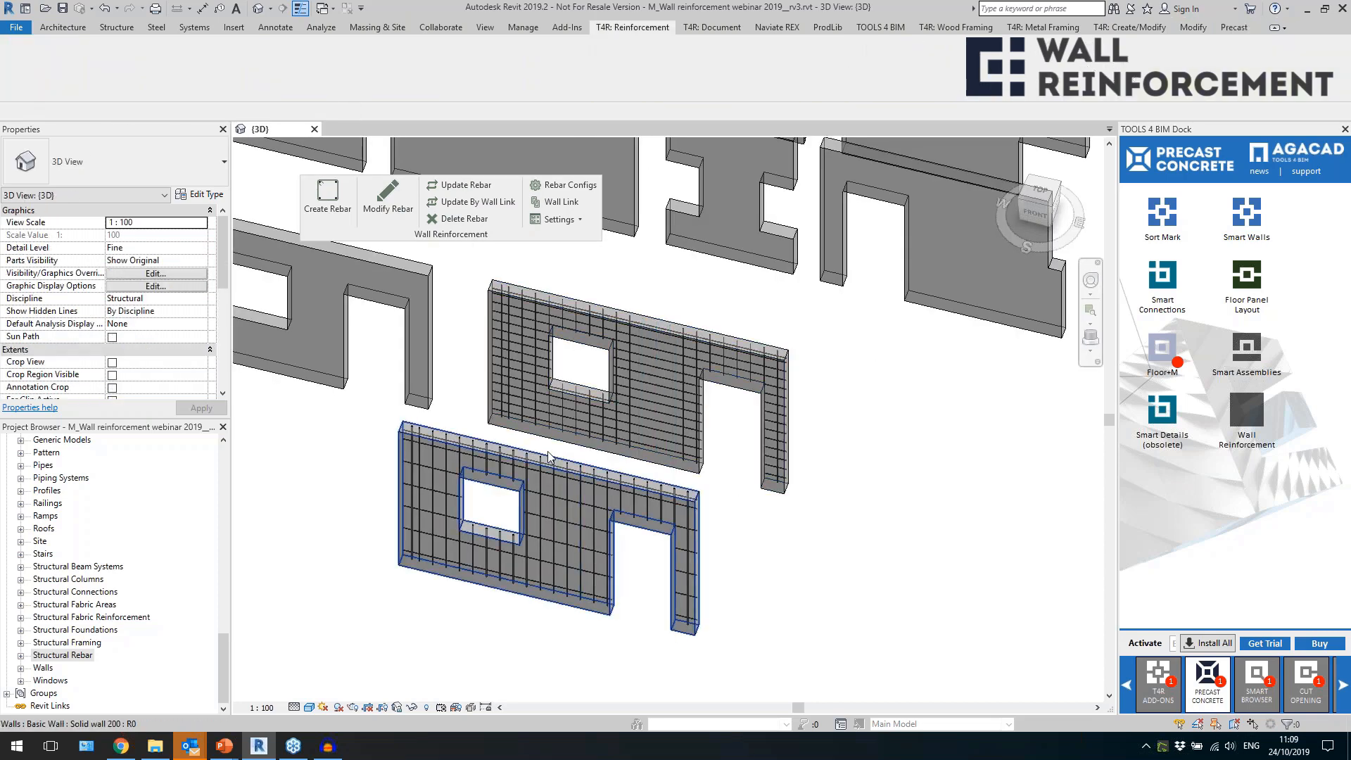
{"action": "left_click_drag", "start_coordinate": [547, 446], "coordinate": [599, 654]}
{"action": "key", "text": "Delete"}
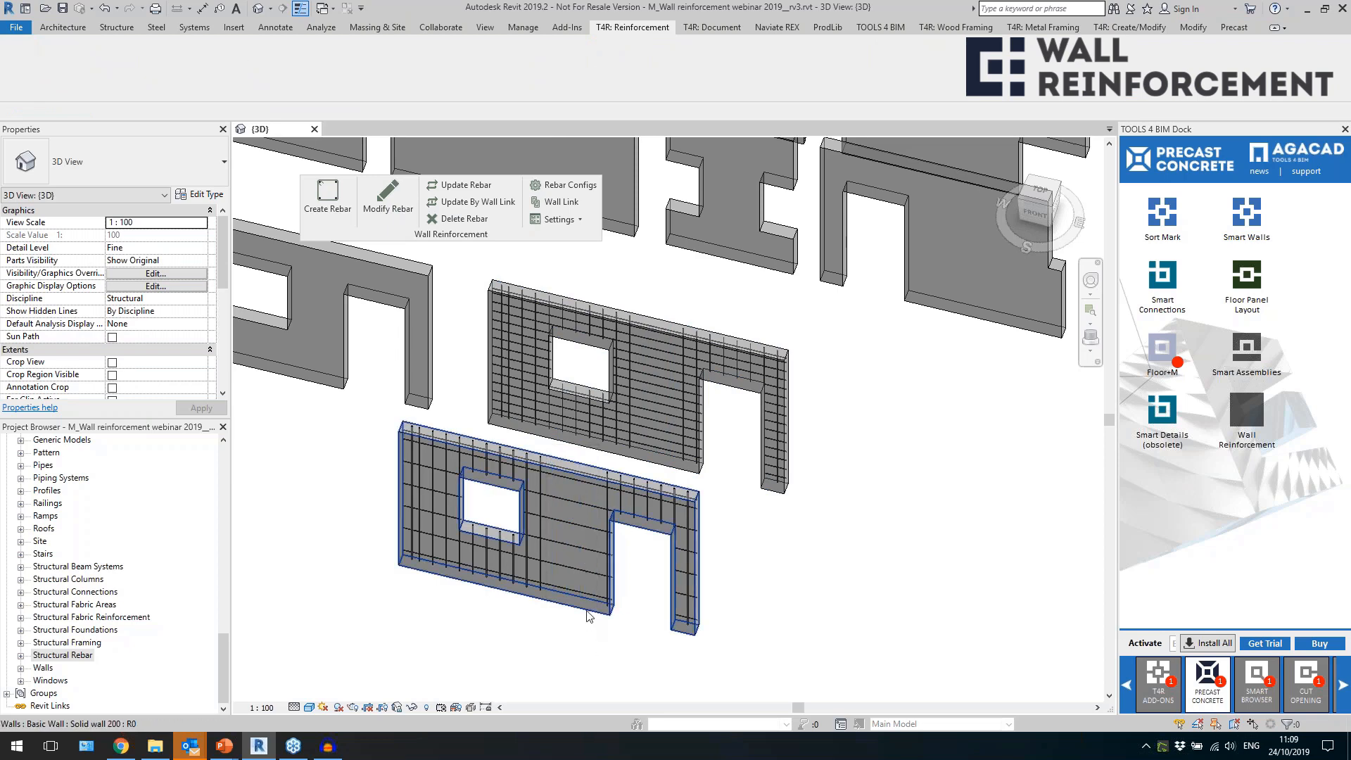
Update the rebar in both window-and-door walls from their linked configurations and check the regenerated bars.
{"action": "left_click", "coordinate": [586, 611]}
{"action": "left_click", "coordinate": [655, 436], "text": "ctrl"}
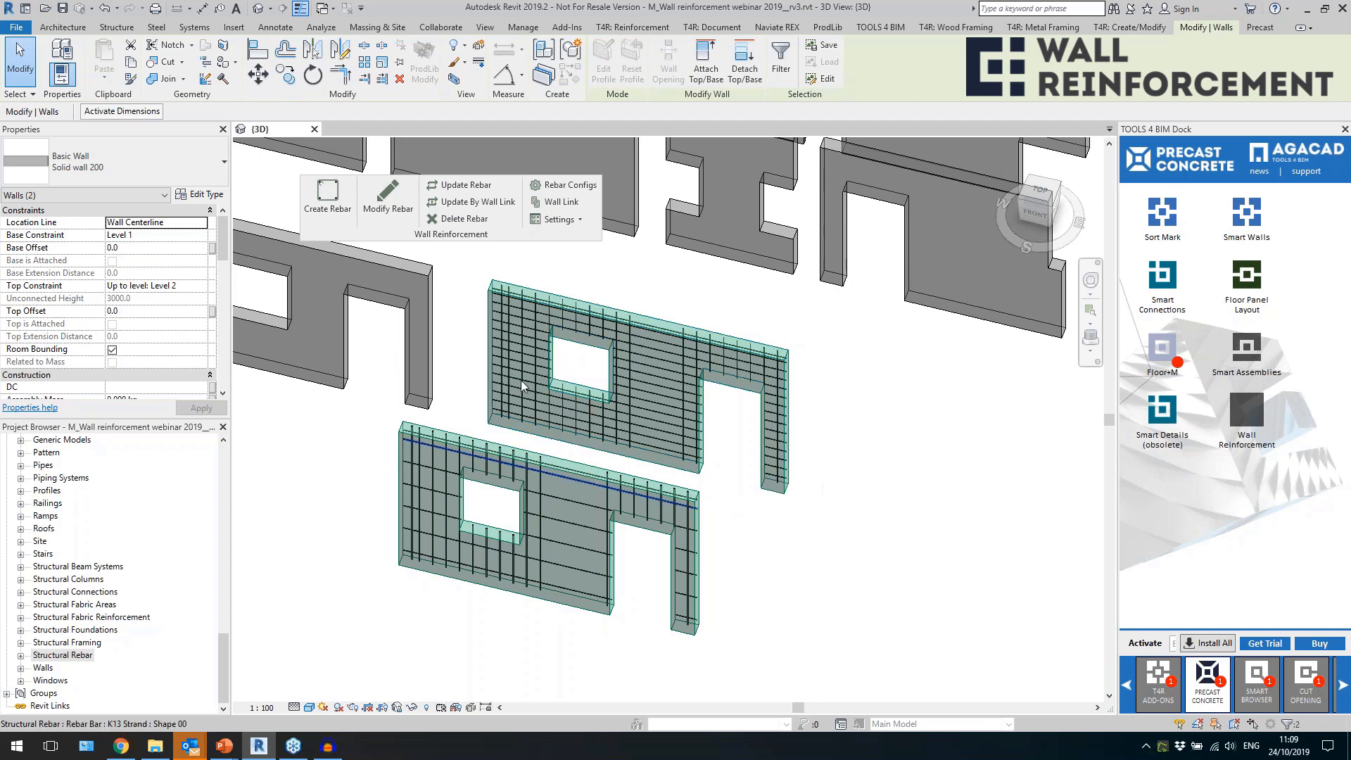
{"action": "left_click", "coordinate": [464, 185]}
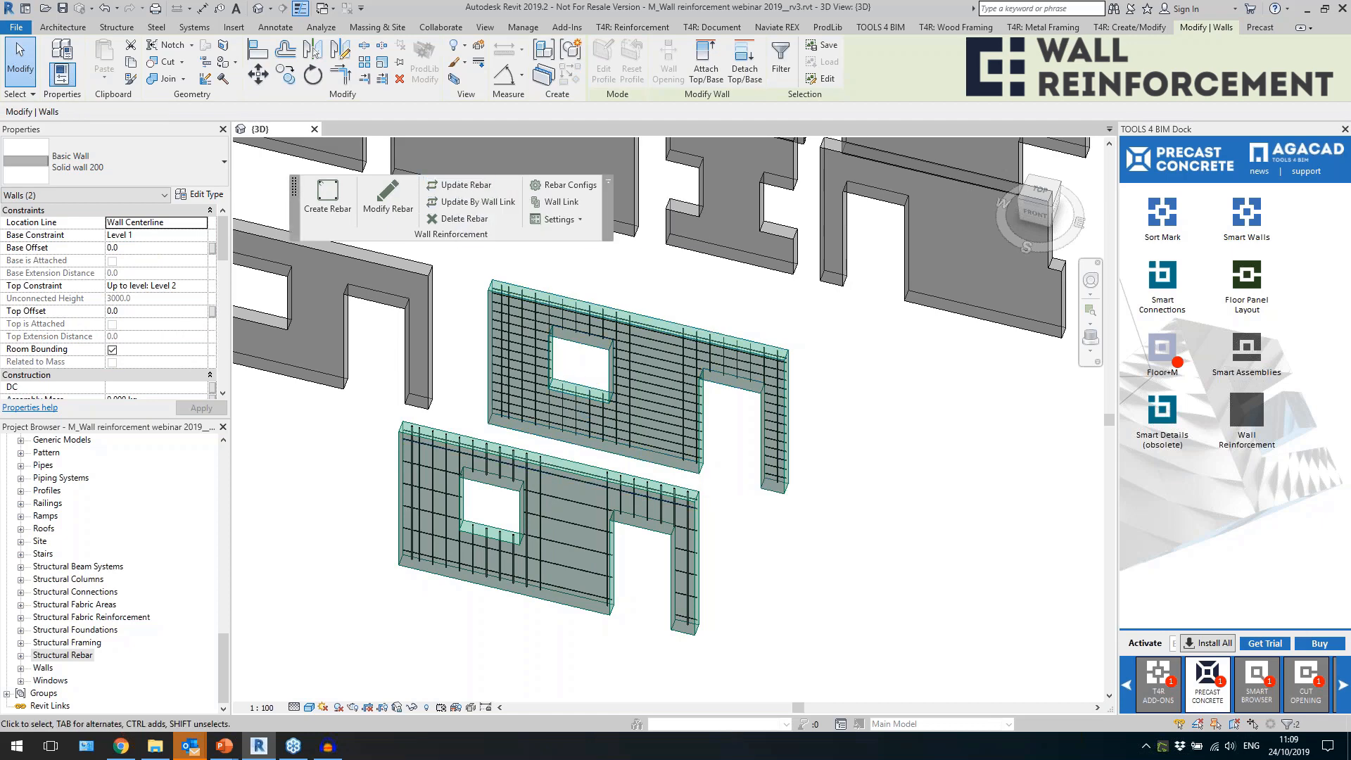
{"action": "left_click", "coordinate": [730, 489]}
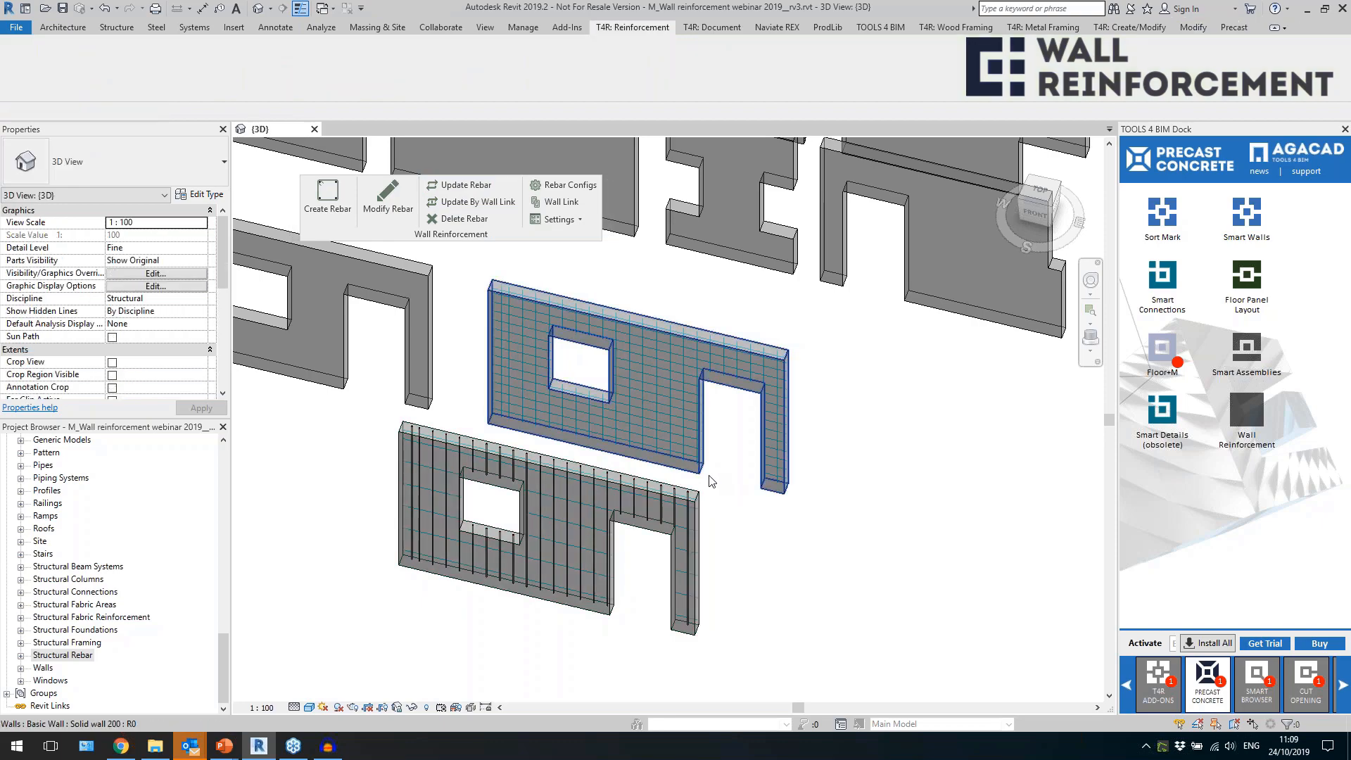
{"action": "left_click", "coordinate": [690, 436]}
{"action": "scroll", "coordinate": [683, 382], "scroll_direction": "up", "scroll_amount": 3}
{"action": "scroll", "coordinate": [725, 334], "scroll_direction": "down", "scroll_amount": 4}
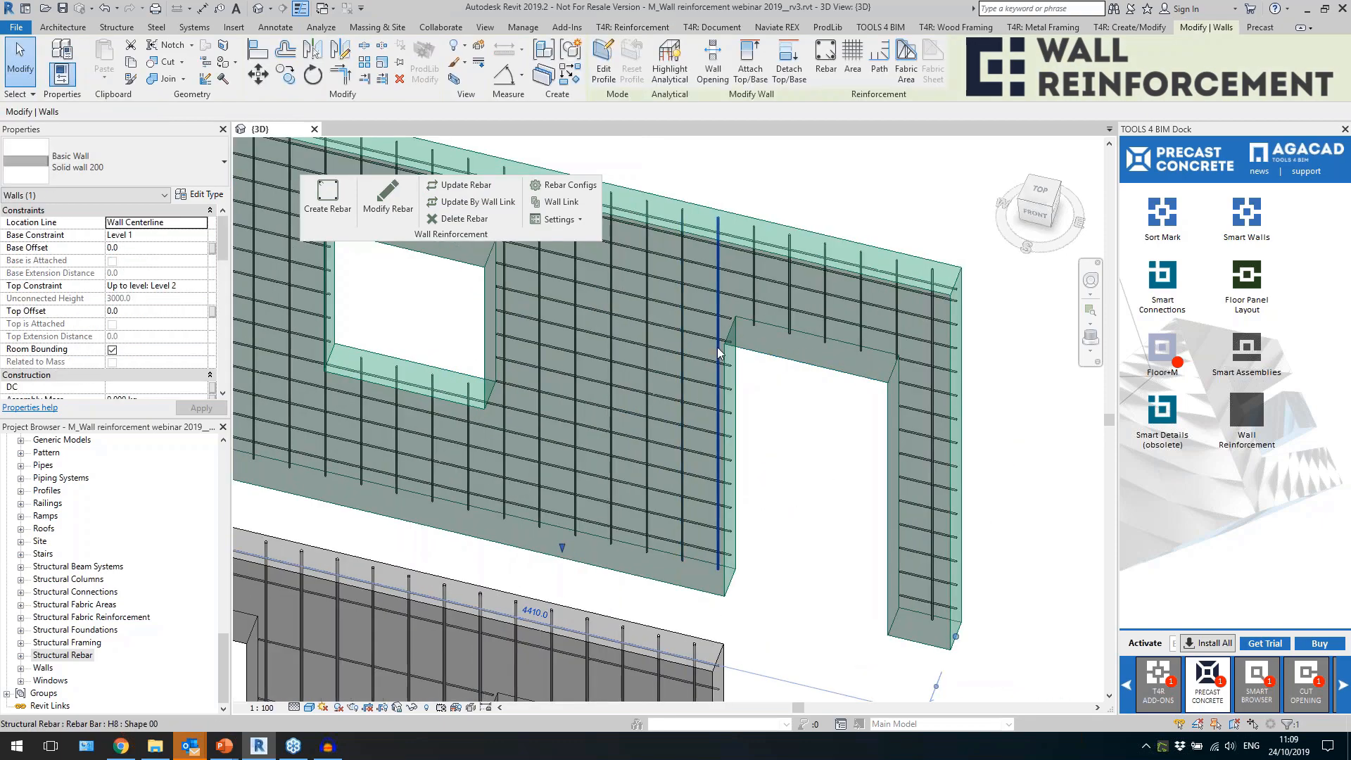
Delete the vertical rebars between the window and the door opening in the rear wall and the front wall.
{"action": "left_click", "coordinate": [559, 624]}
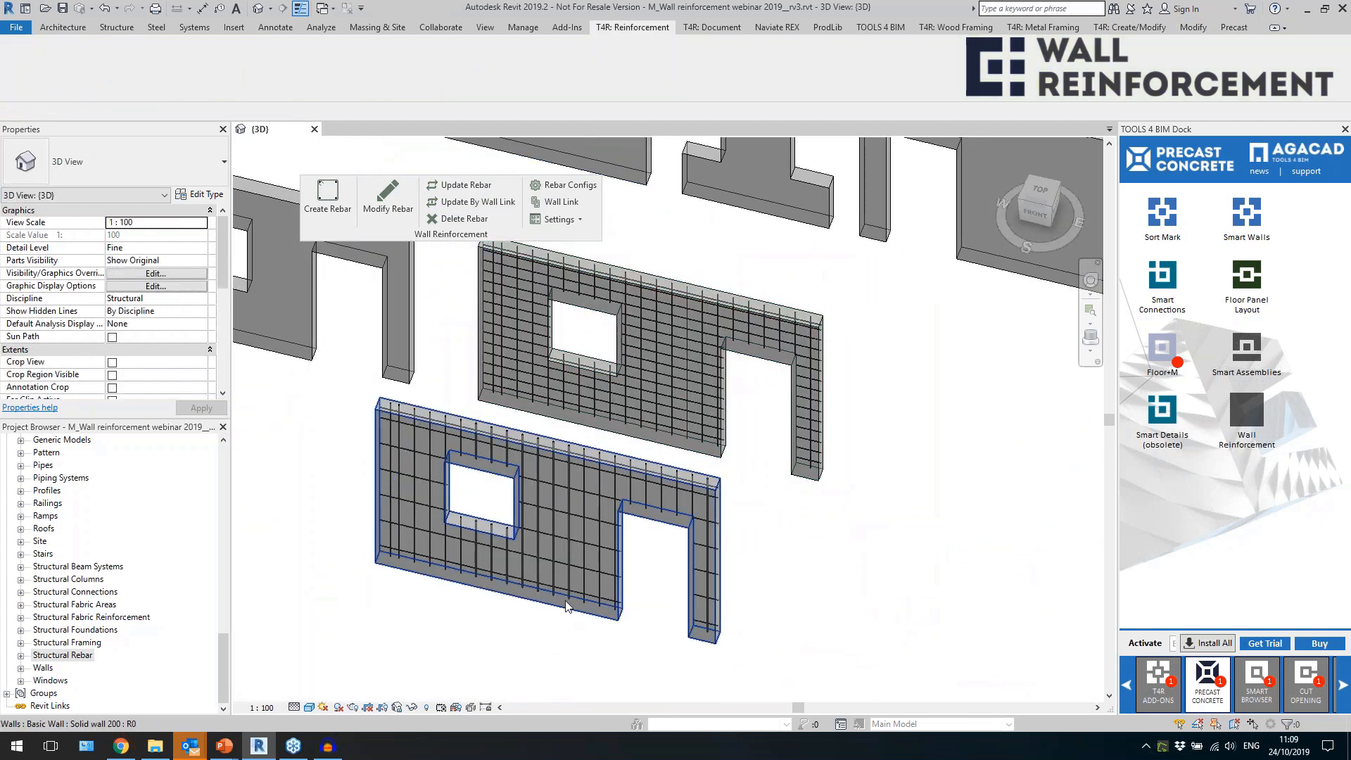
{"action": "left_click", "coordinate": [531, 588]}
{"action": "left_click", "coordinate": [656, 327]}
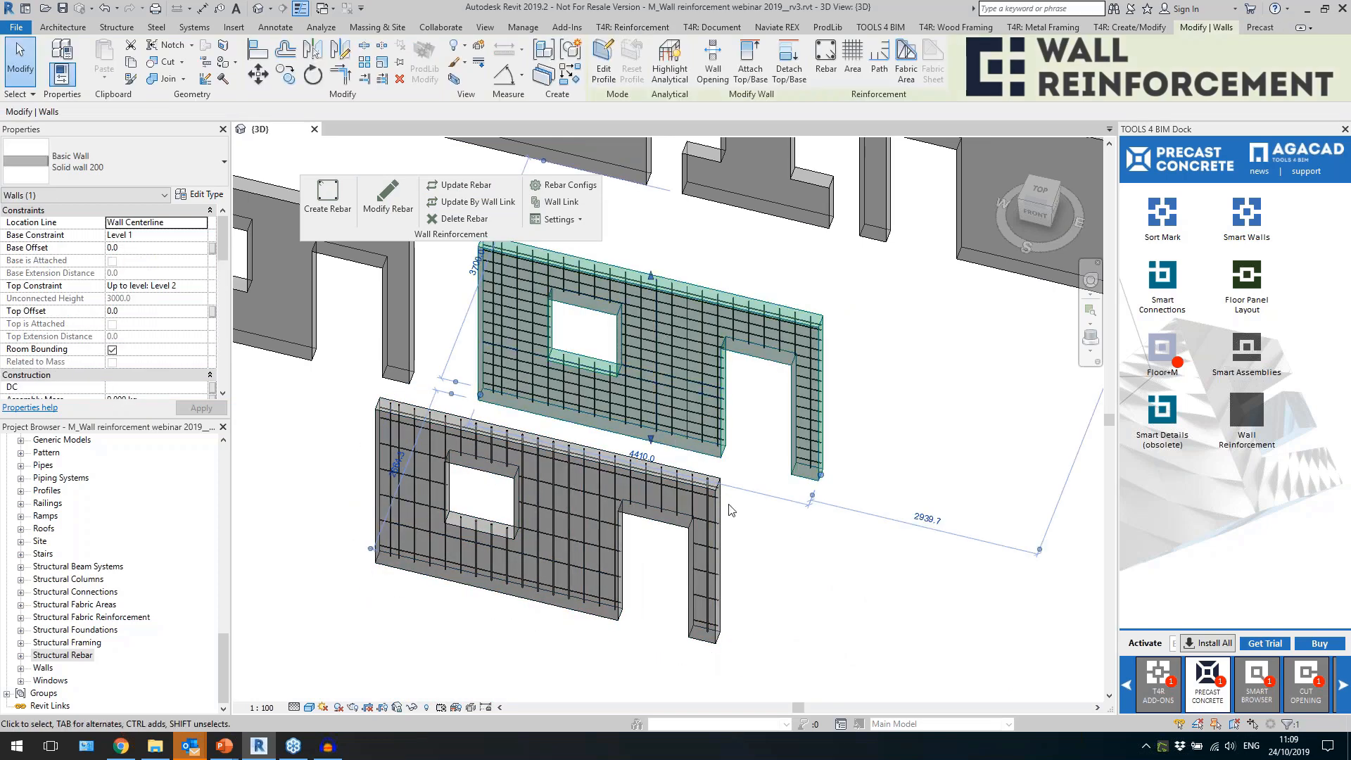
{"action": "left_click", "coordinate": [790, 565]}
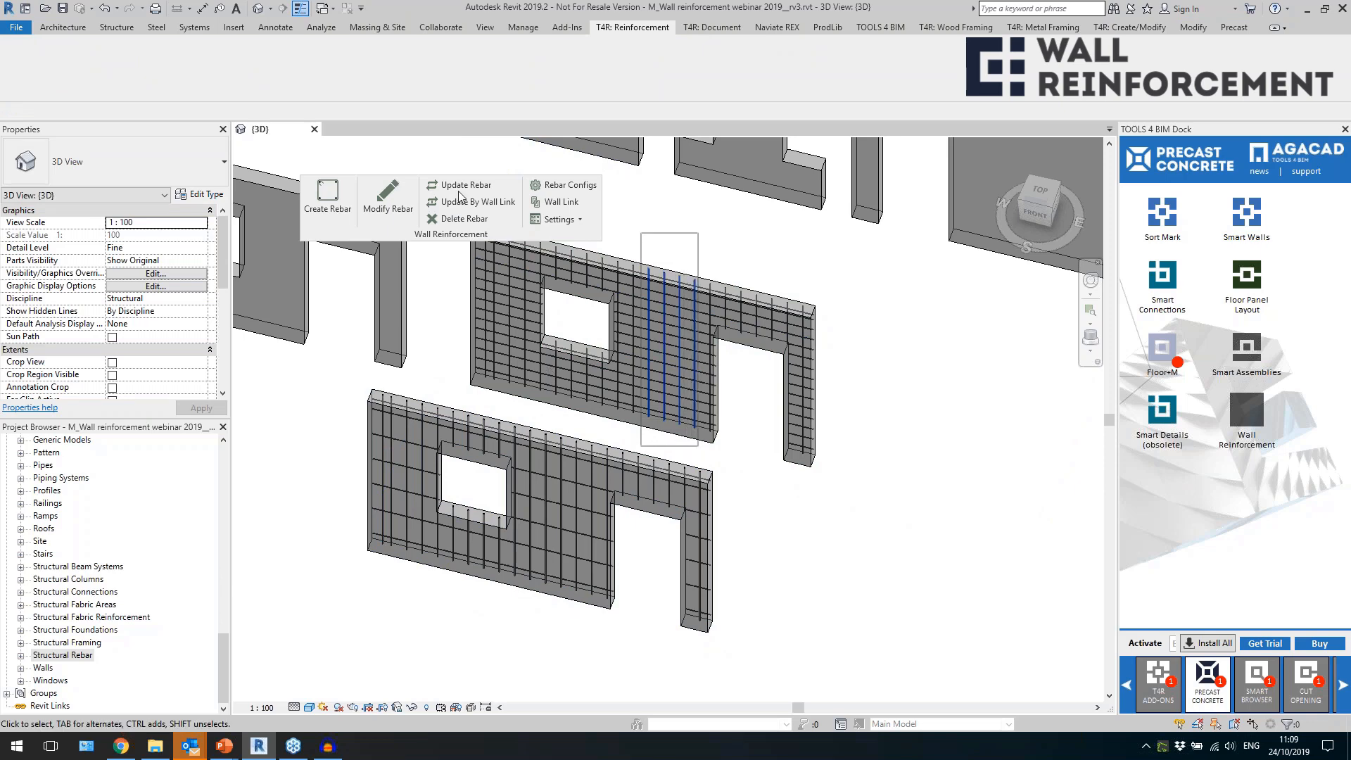
{"action": "left_click", "coordinate": [514, 406]}
{"action": "left_click", "coordinate": [534, 424]}
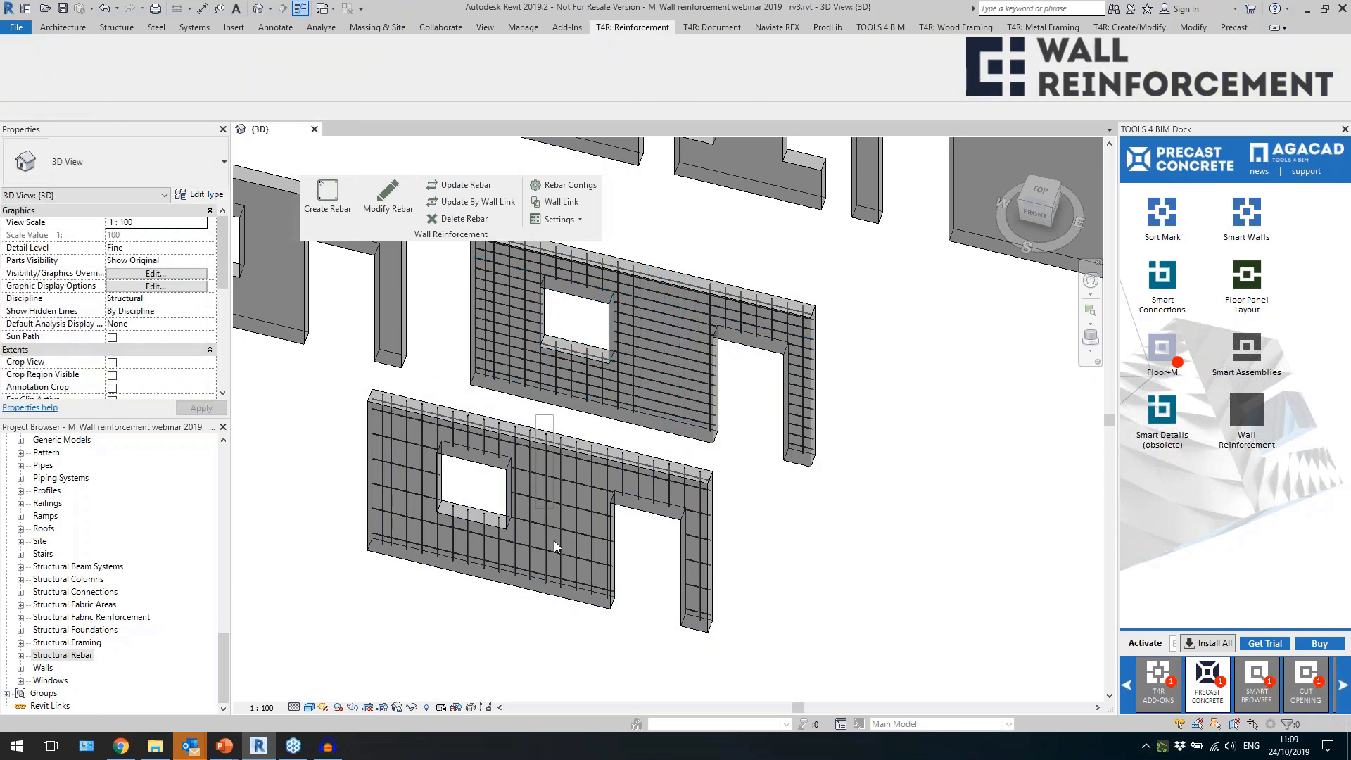
Update the rebar in both window-and-door walls by wall link, and check the wall link settings and the regenerated bars.
{"action": "left_click", "coordinate": [580, 602]}
{"action": "left_click", "coordinate": [522, 240], "text": "ctrl"}
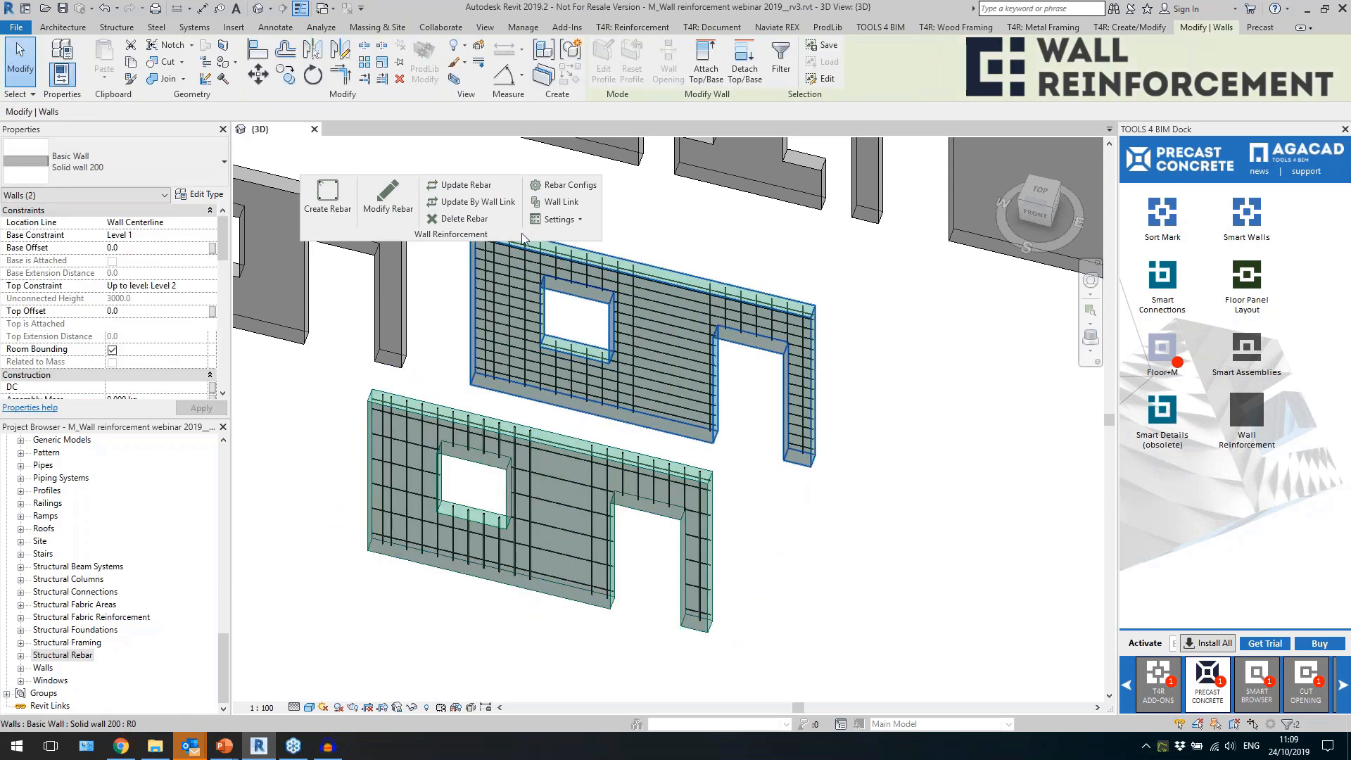
{"action": "left_click", "coordinate": [494, 204]}
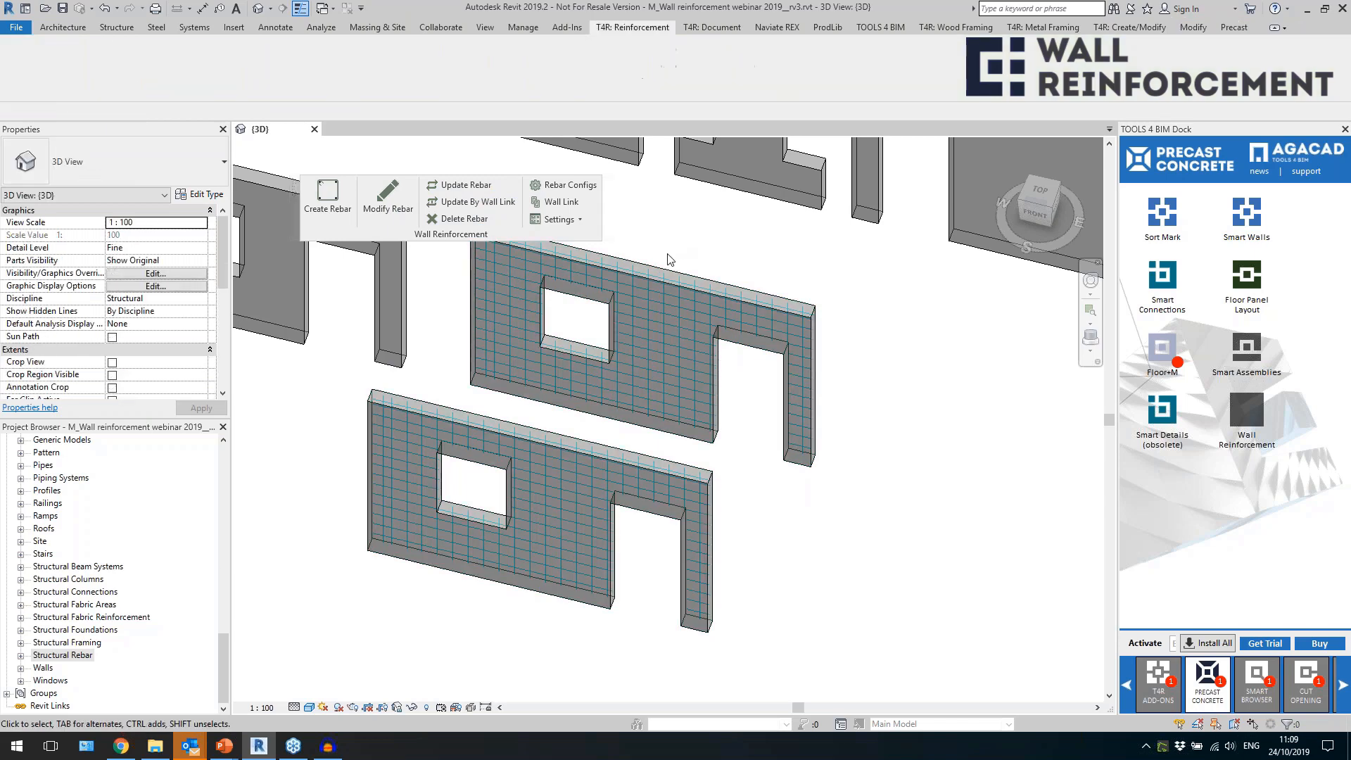
{"action": "left_click", "coordinate": [561, 202]}
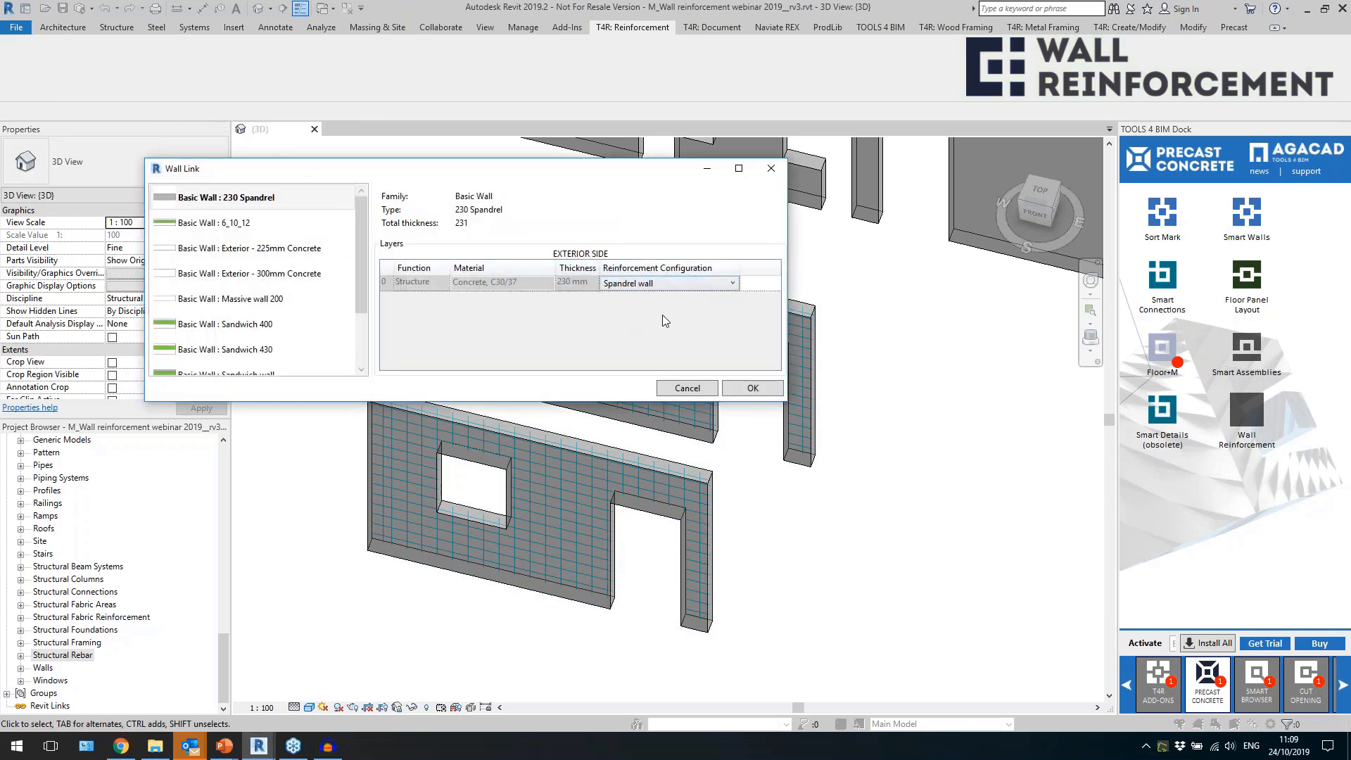
{"action": "left_click", "coordinate": [676, 389]}
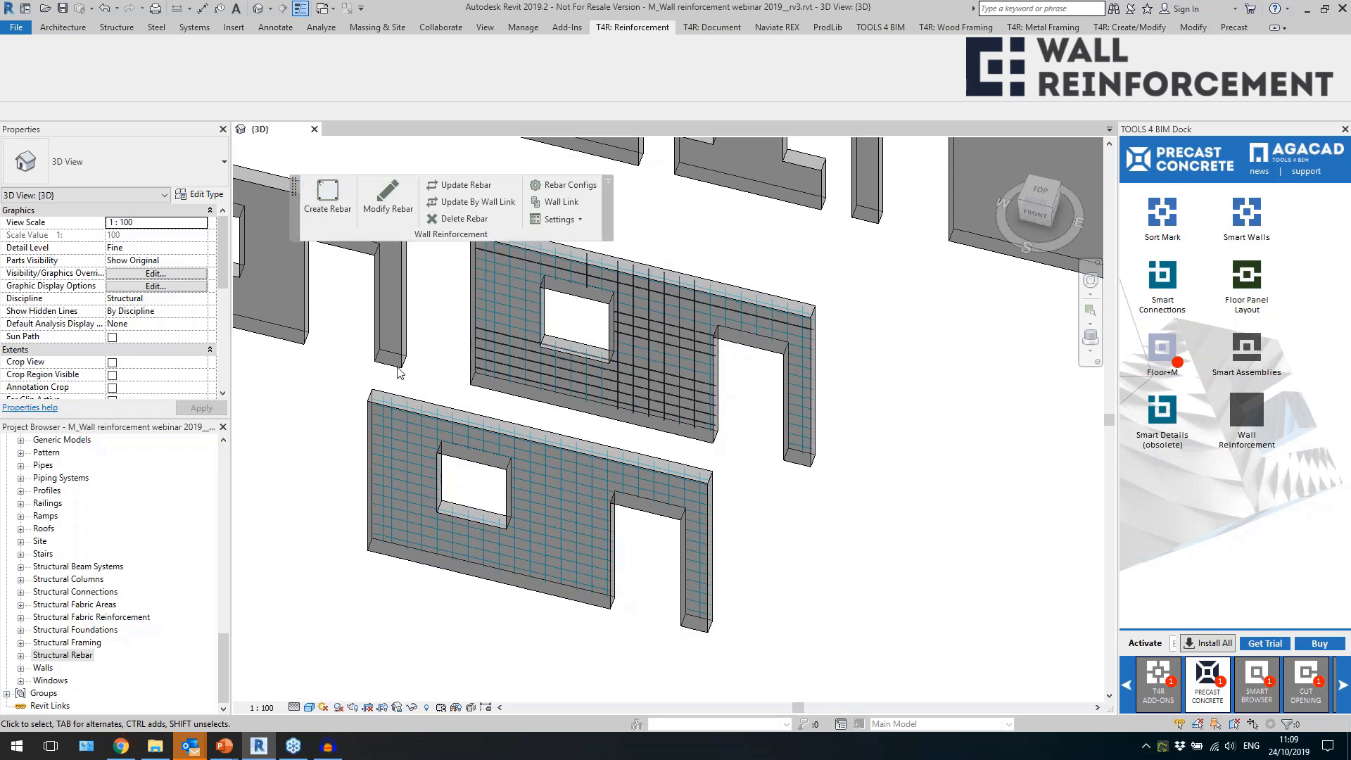
{"action": "scroll", "coordinate": [744, 455], "scroll_direction": "up", "scroll_amount": 2}
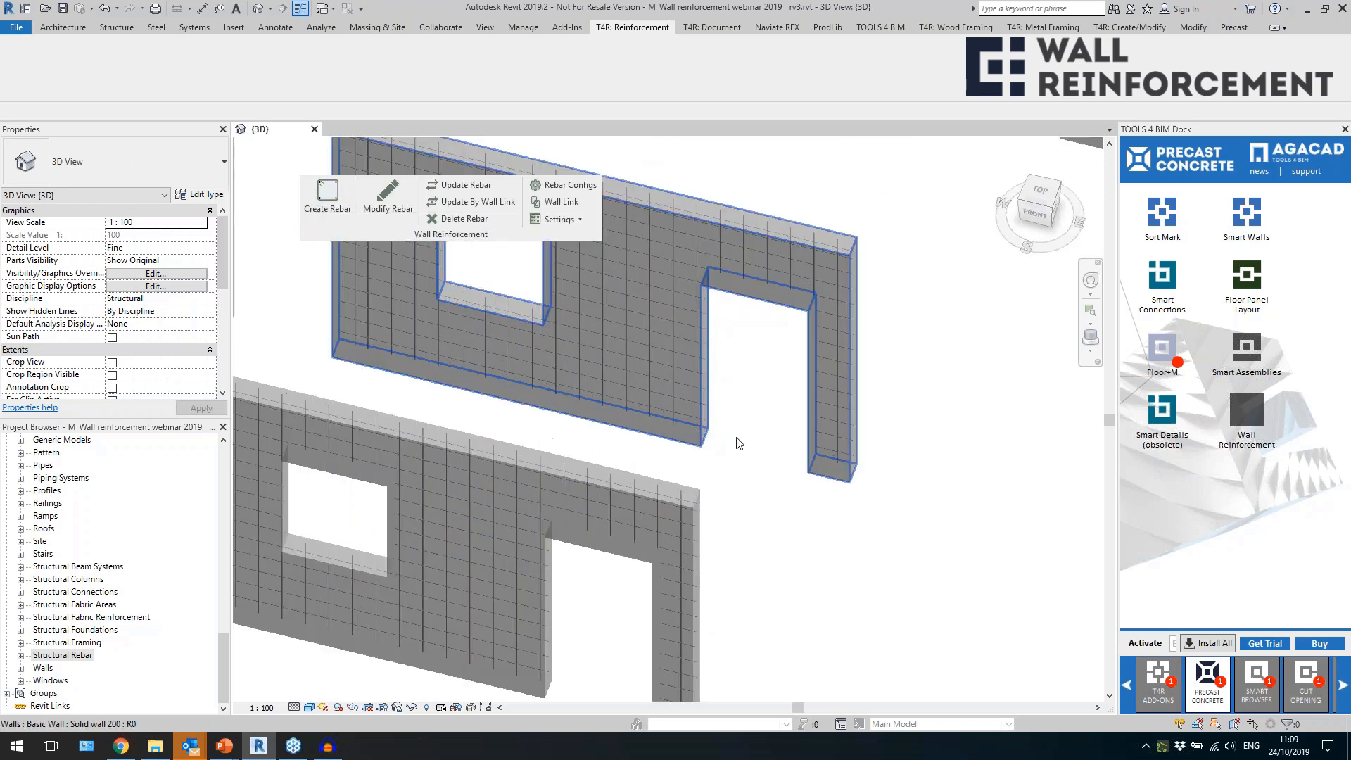
{"action": "scroll", "coordinate": [748, 517], "scroll_direction": "down", "scroll_amount": 2}
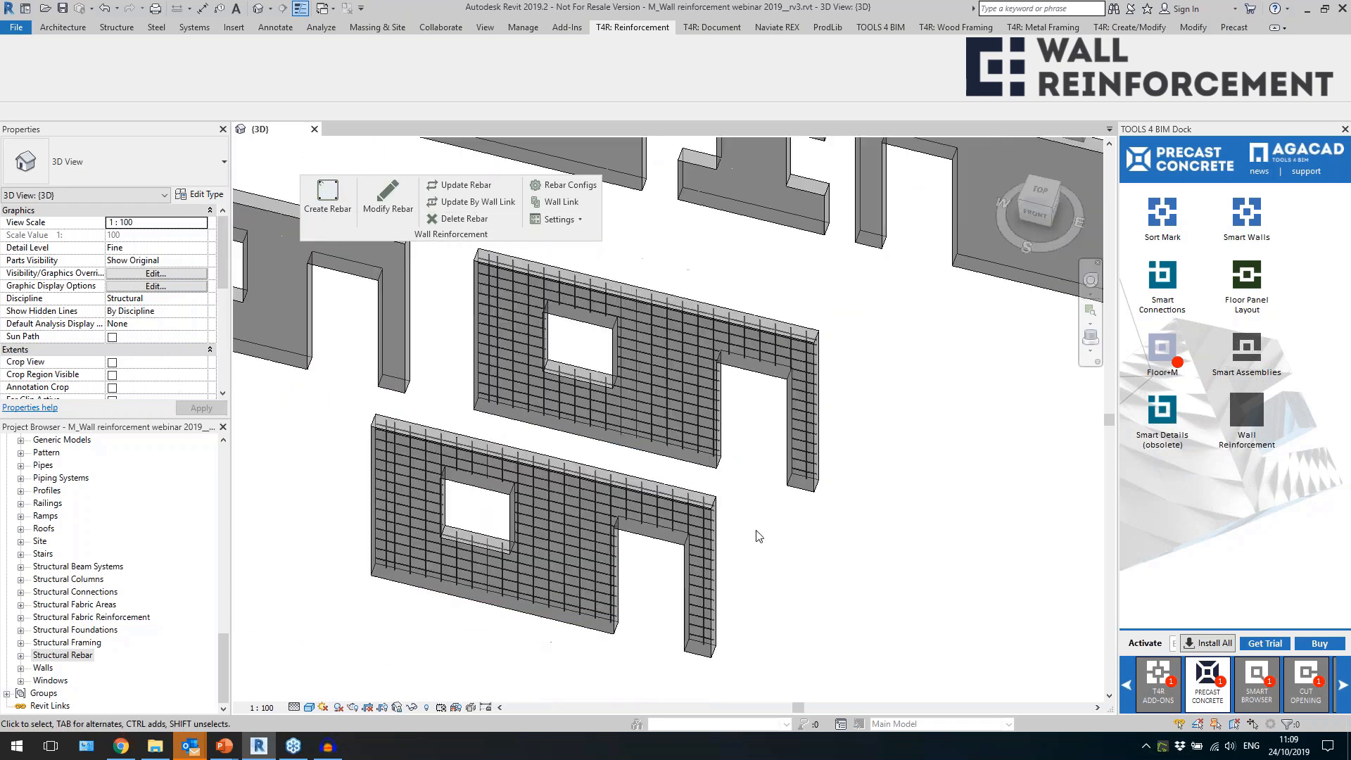
{"action": "scroll", "coordinate": [601, 522], "scroll_direction": "down", "scroll_amount": 3}
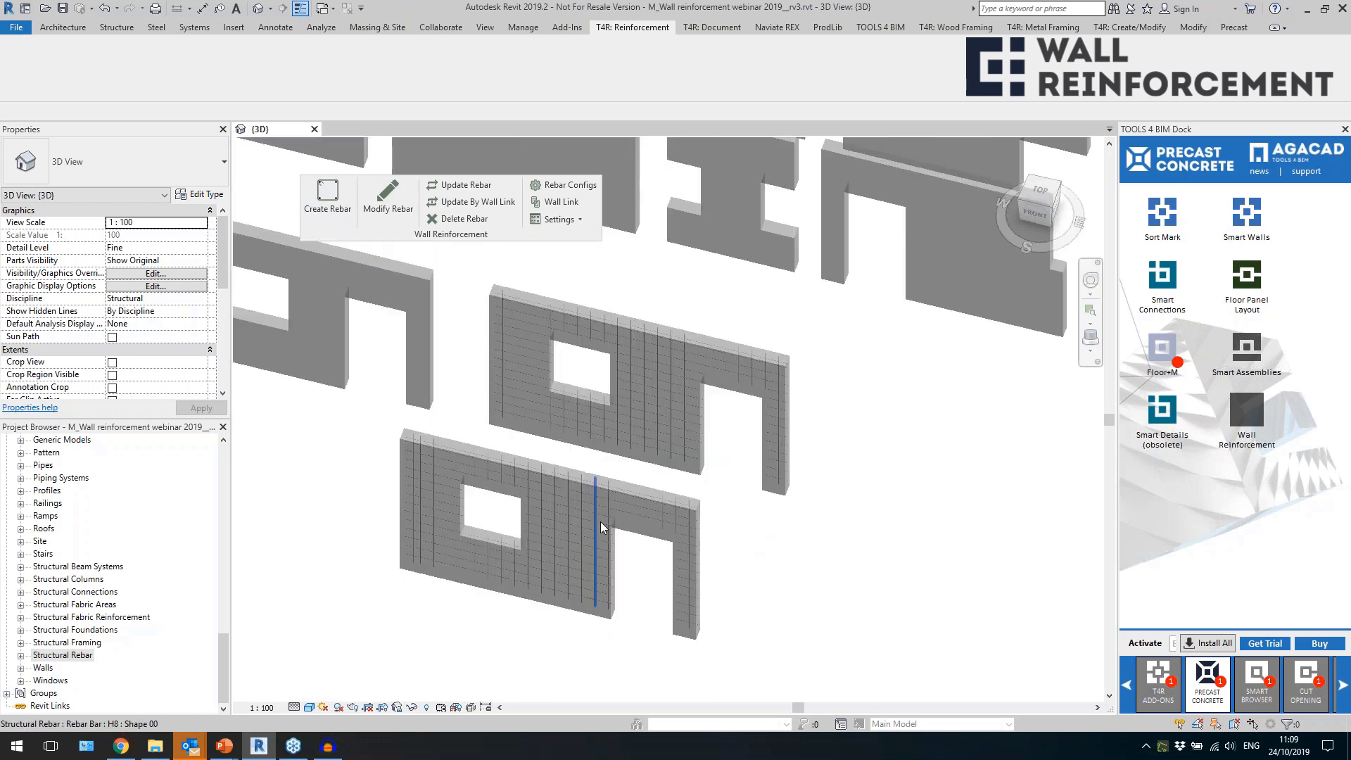
Delete the rebar from the front window-and-door wall and remove that wall from the model.
{"action": "left_click", "coordinate": [667, 512]}
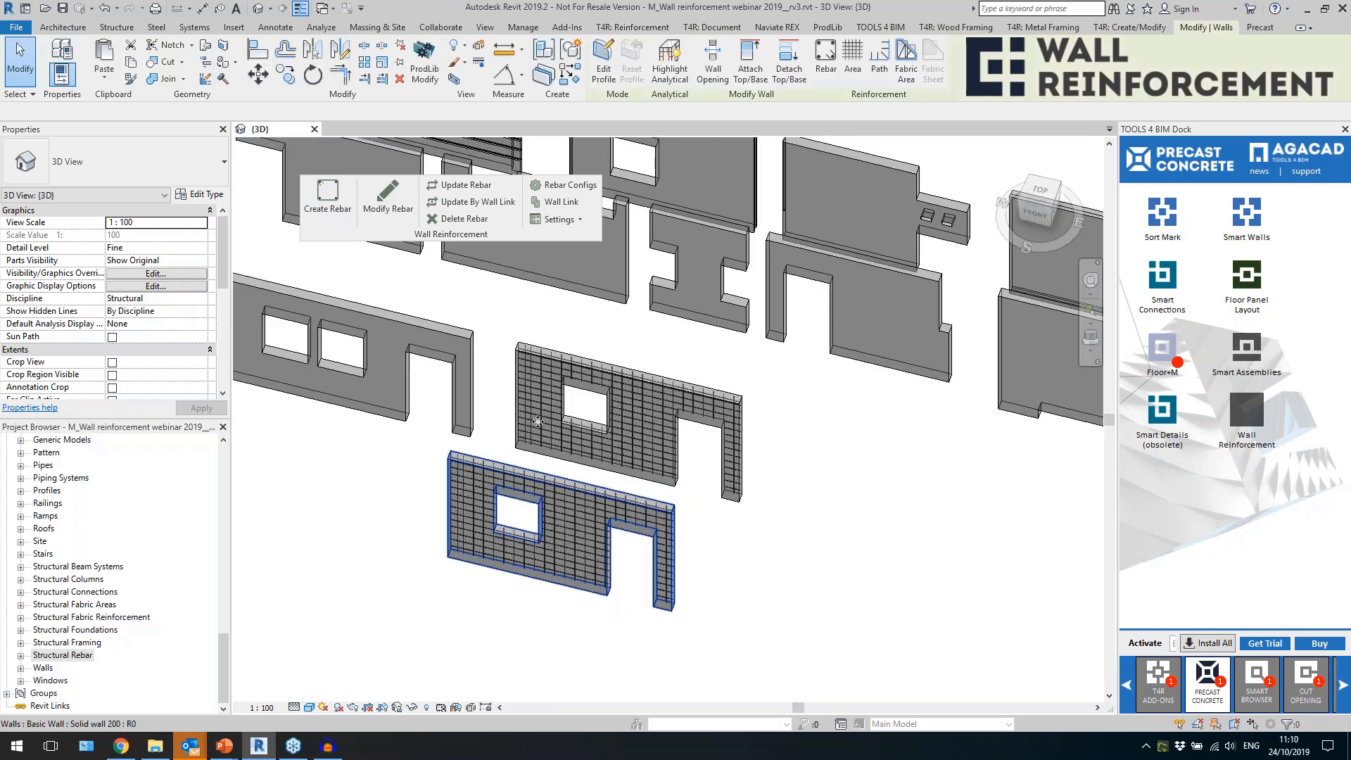
{"action": "left_click", "coordinate": [461, 220]}
{"action": "middle_click_drag", "start_coordinate": [699, 601], "coordinate": [783, 608], "text": "shift"}
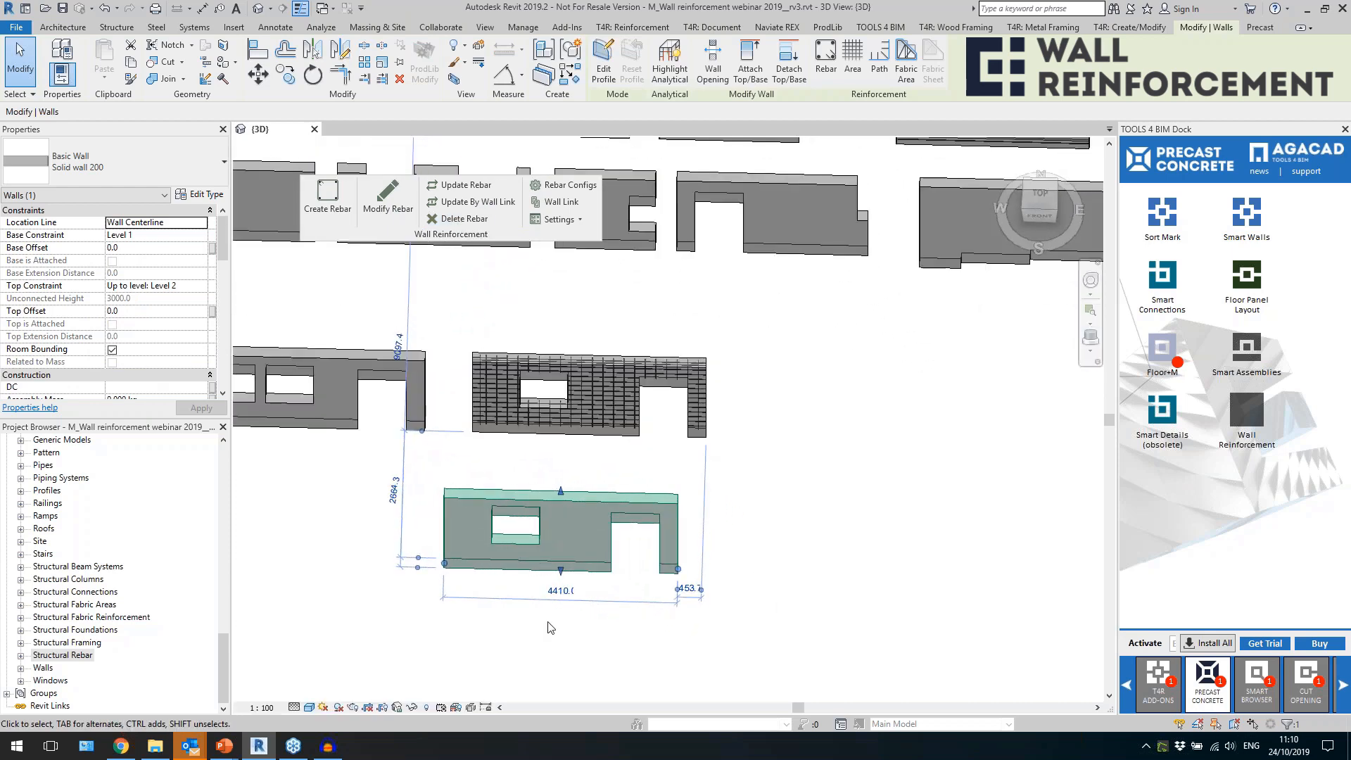
{"action": "scroll", "coordinate": [550, 627], "scroll_direction": "up", "scroll_amount": 2}
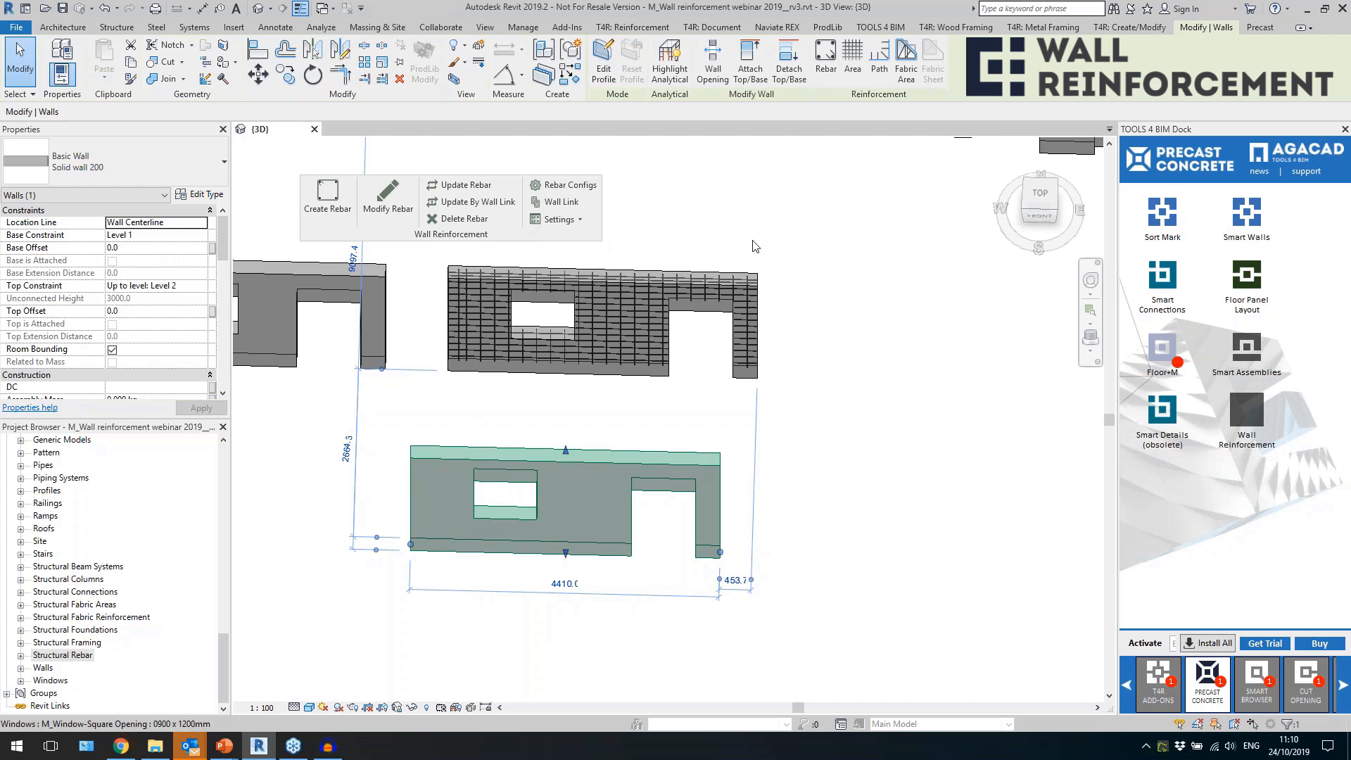
{"action": "key", "text": "Delete"}
{"action": "middle_click_drag", "start_coordinate": [758, 517], "coordinate": [670, 546], "text": "shift"}
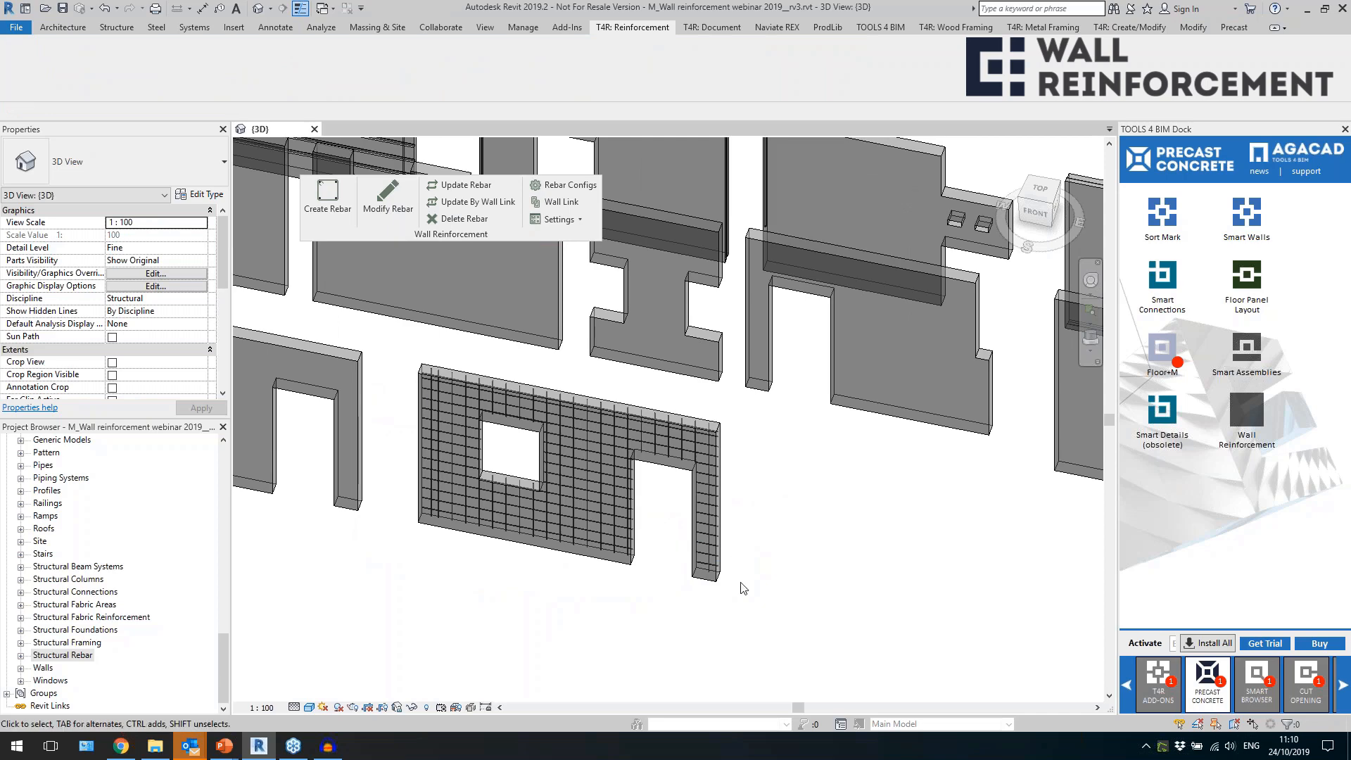
{"action": "scroll", "coordinate": [598, 553], "scroll_direction": "up", "scroll_amount": 2}
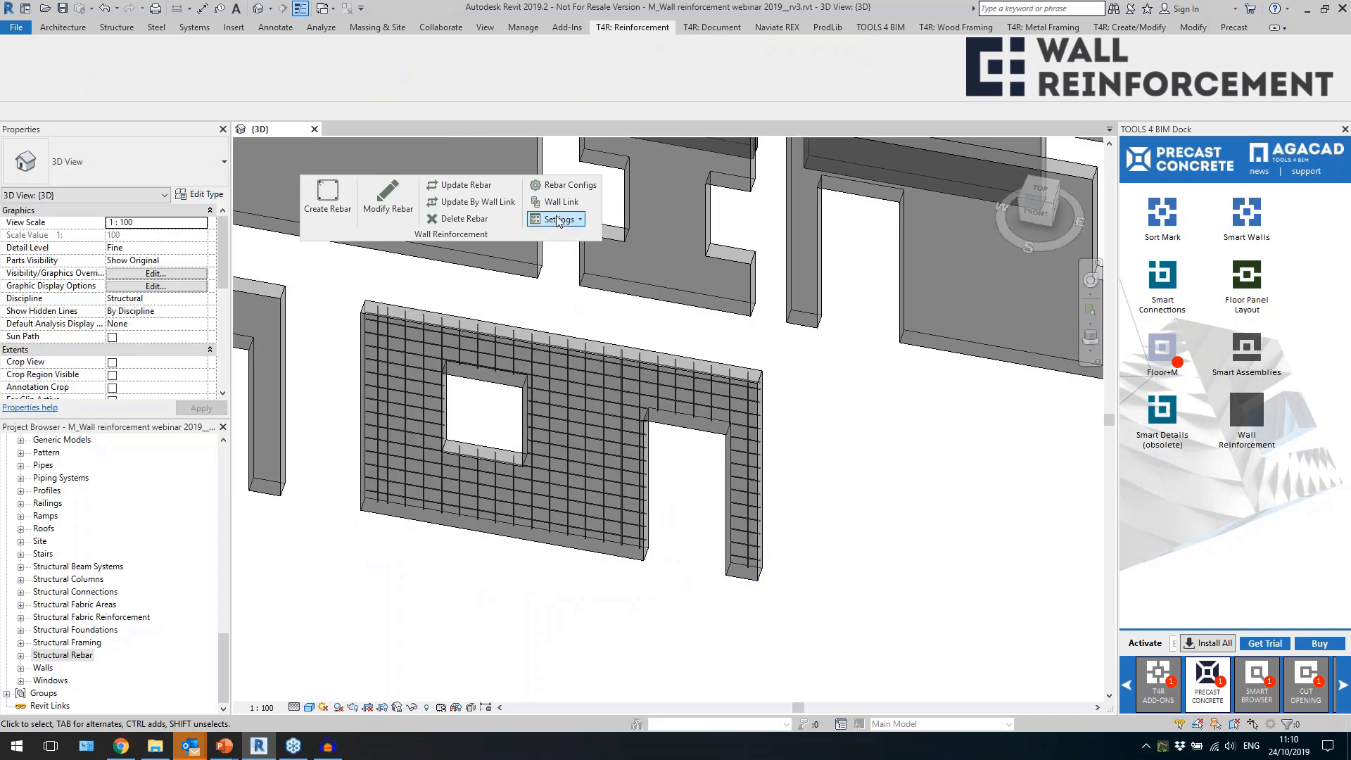
Enable internal vertical rebar of type H8 in the 1 - Main rebar configuration.
{"action": "left_click", "coordinate": [563, 185]}
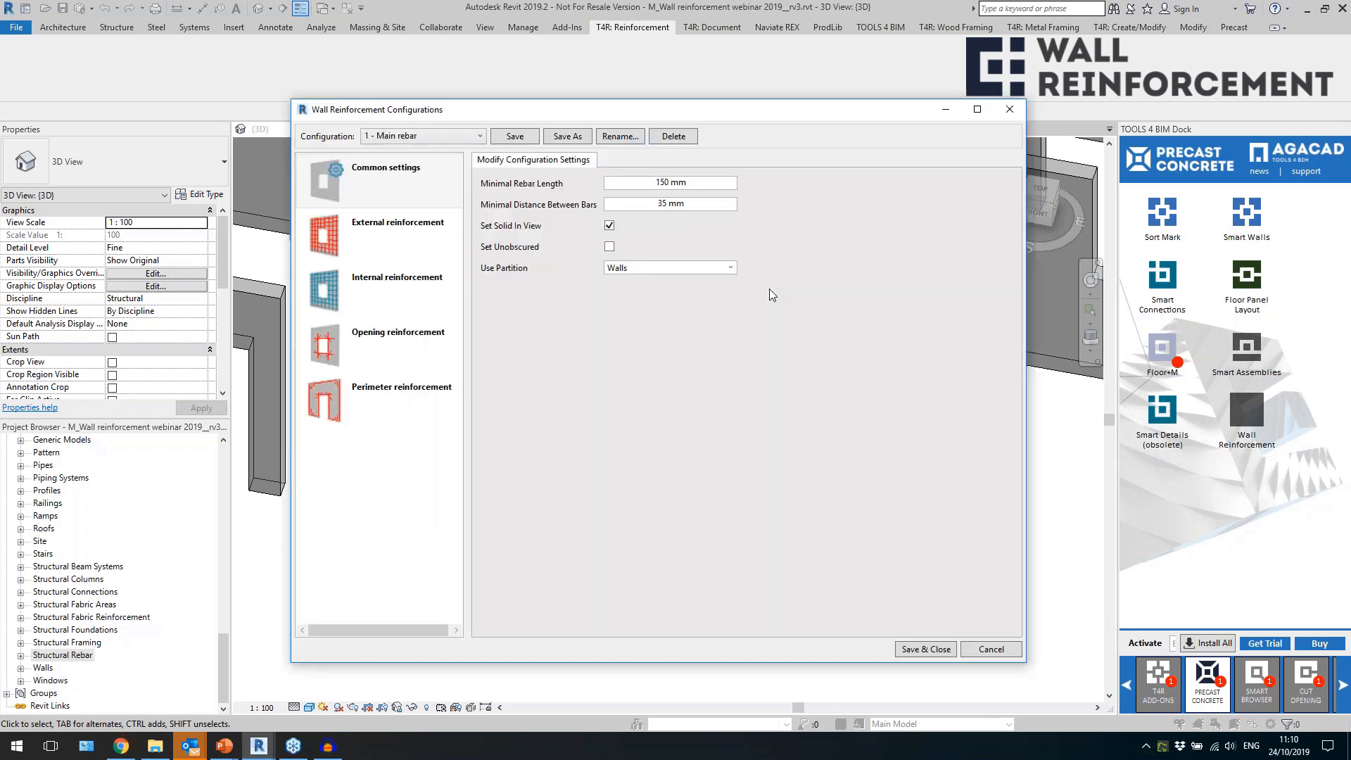
{"action": "left_click", "coordinate": [378, 285]}
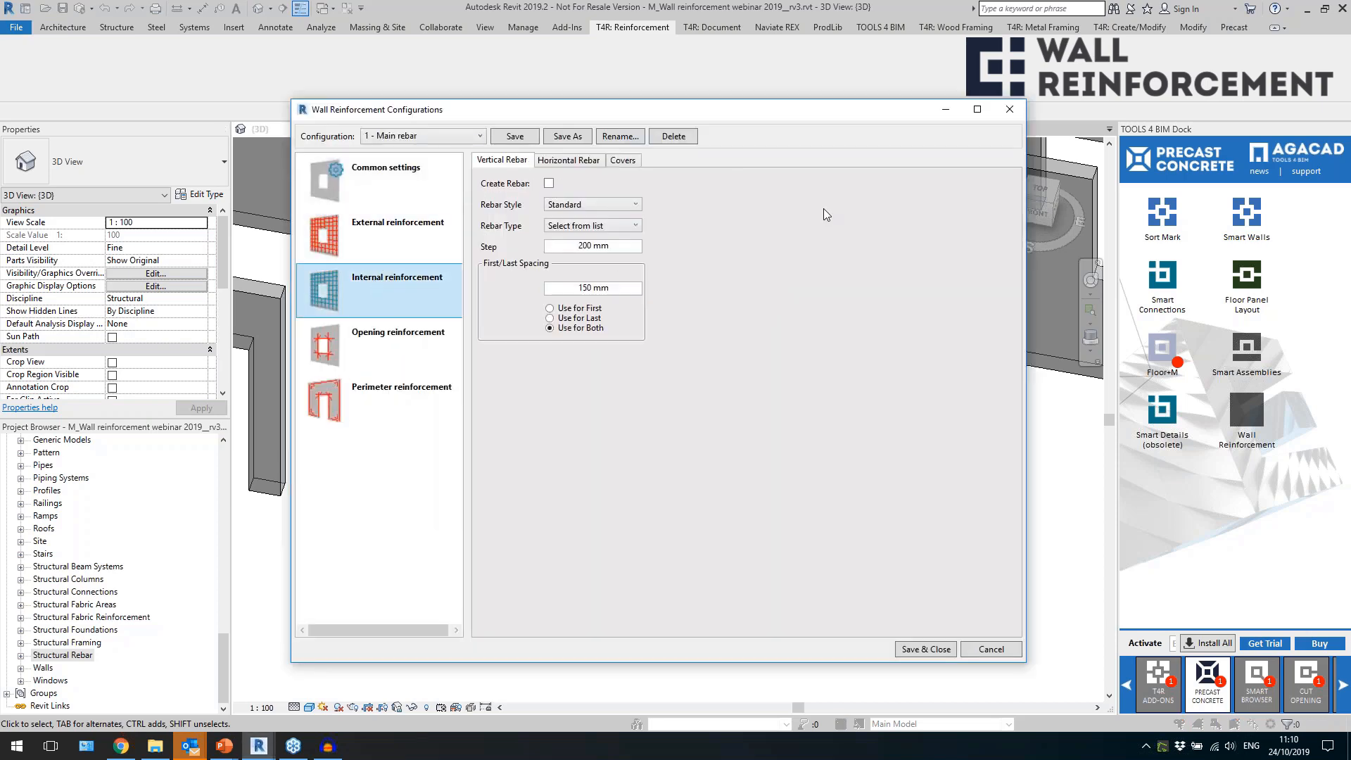
{"action": "left_click", "coordinate": [548, 184]}
{"action": "left_click", "coordinate": [610, 227]}
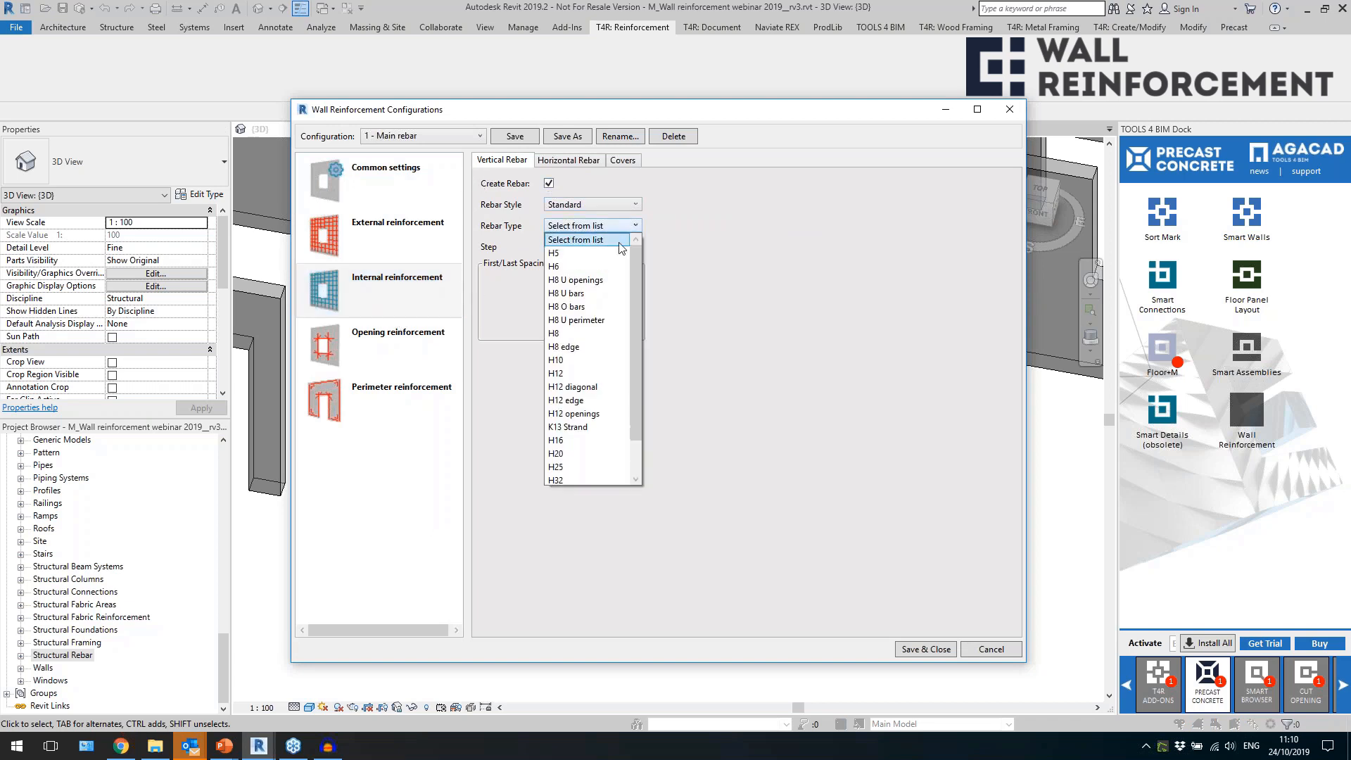
{"action": "left_click", "coordinate": [602, 335]}
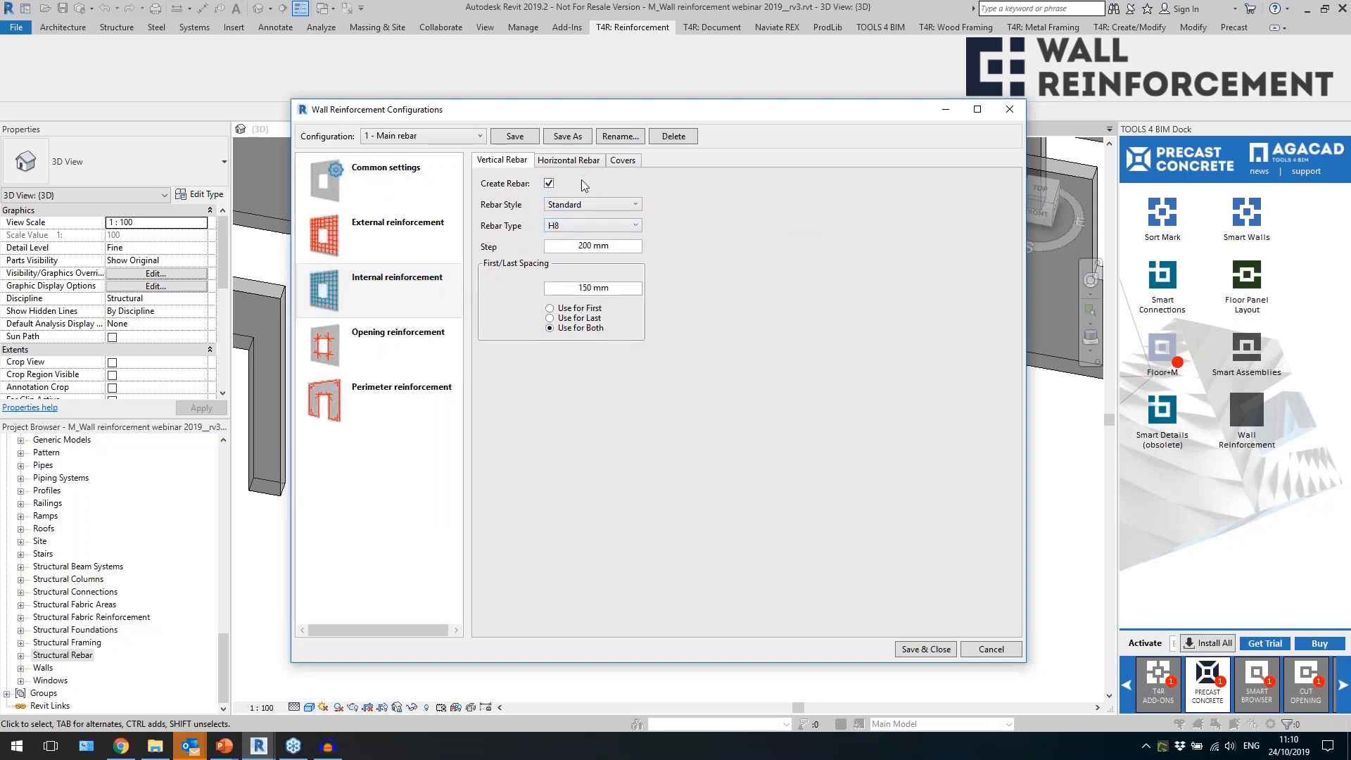
Set the internal horizontal rebar type to H8, check the covers, and save and close the configuration.
{"action": "left_click", "coordinate": [579, 159]}
{"action": "left_click", "coordinate": [588, 226]}
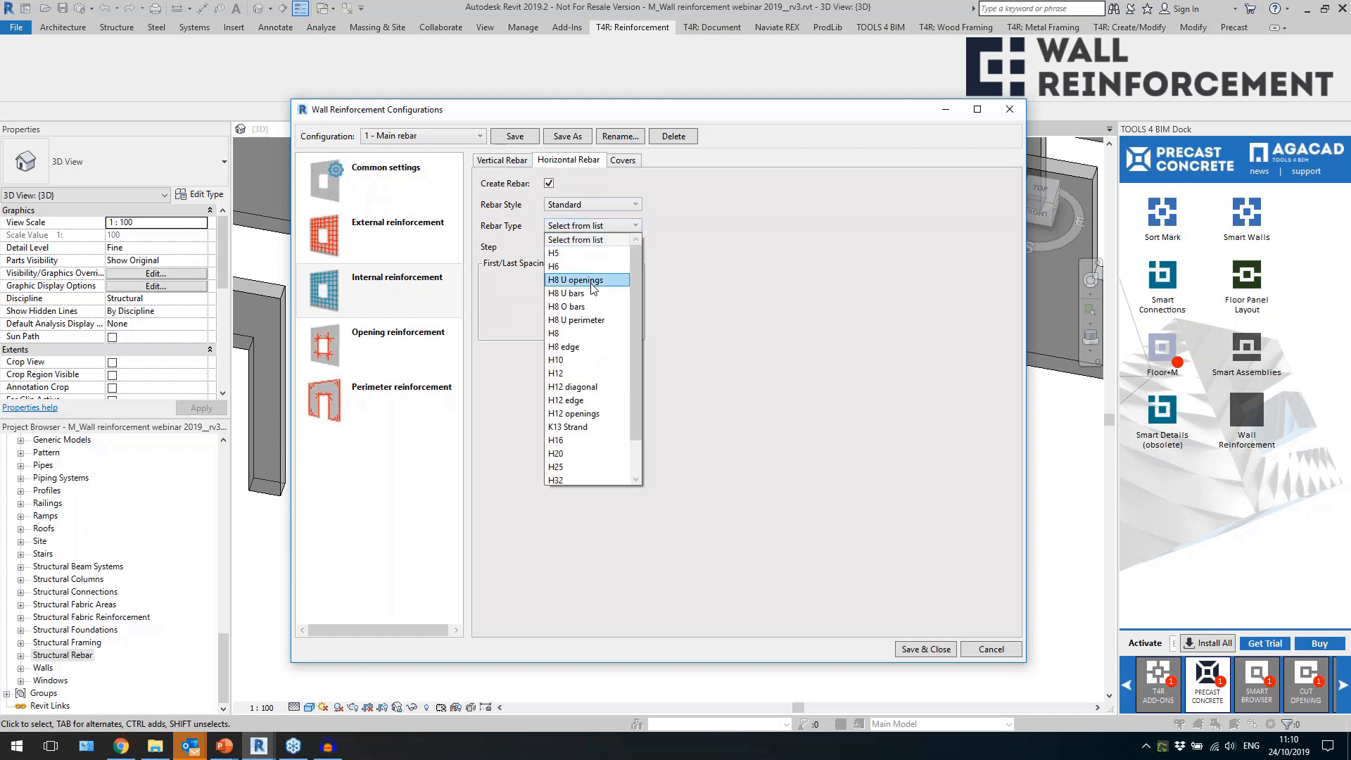
{"action": "left_click", "coordinate": [576, 339]}
{"action": "left_click", "coordinate": [623, 161]}
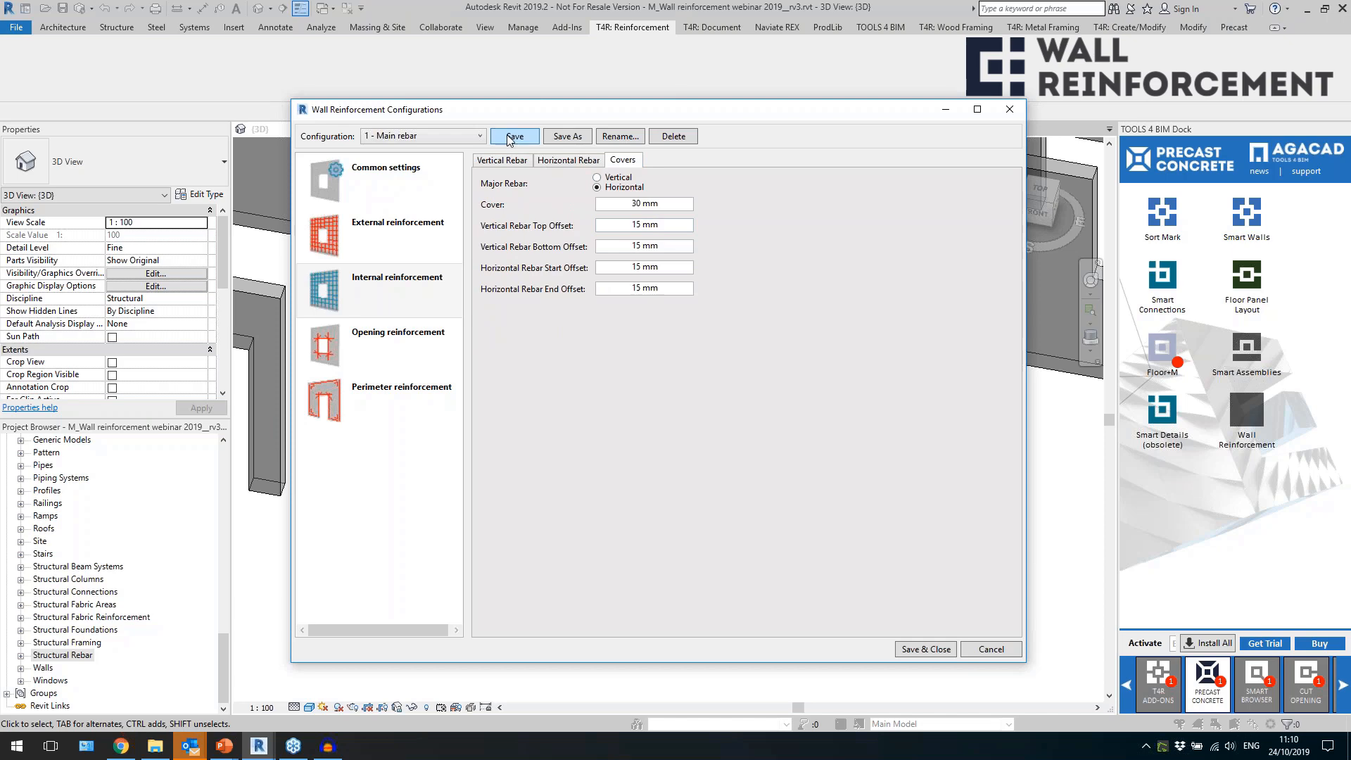
{"action": "left_click", "coordinate": [914, 649]}
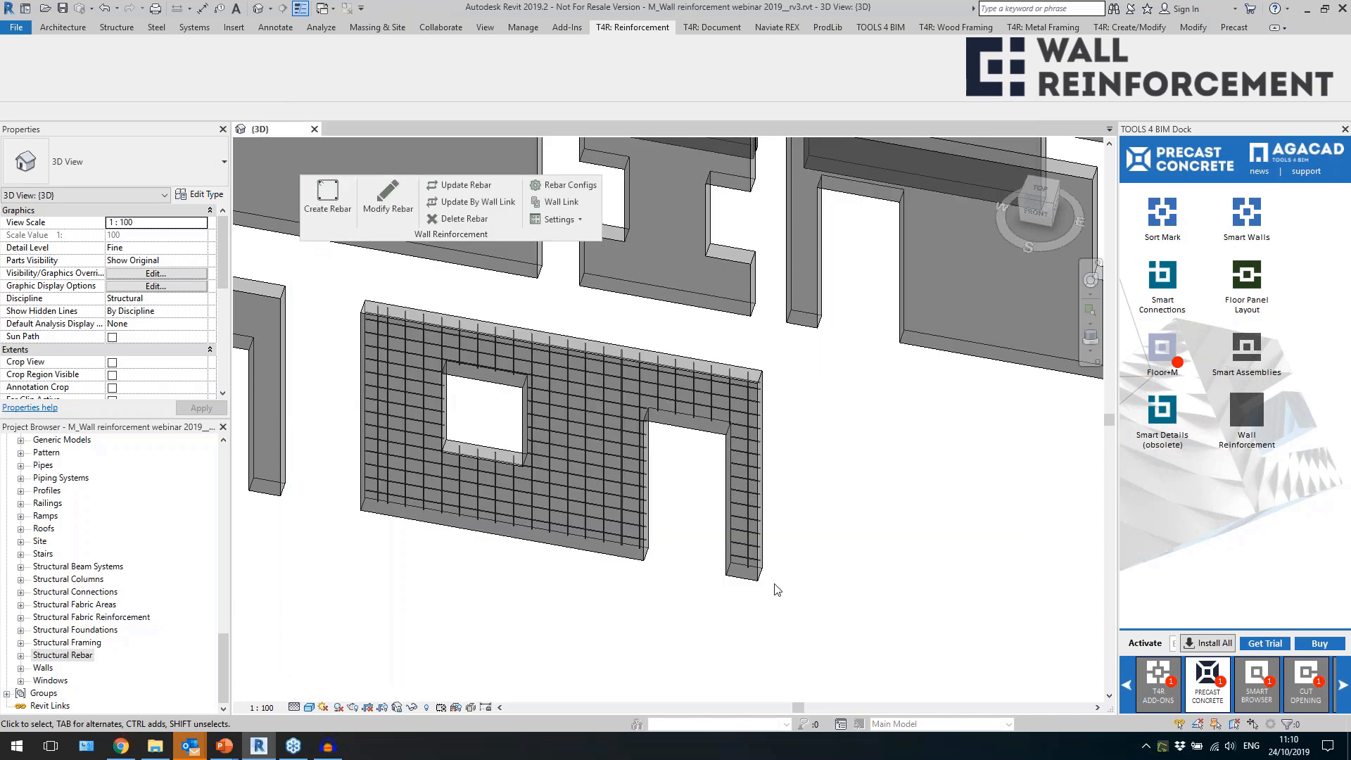
Update the remaining window-and-door wall's rebar with the saved configuration and inspect the external and internal bar layers from above.
{"action": "left_click", "coordinate": [632, 556]}
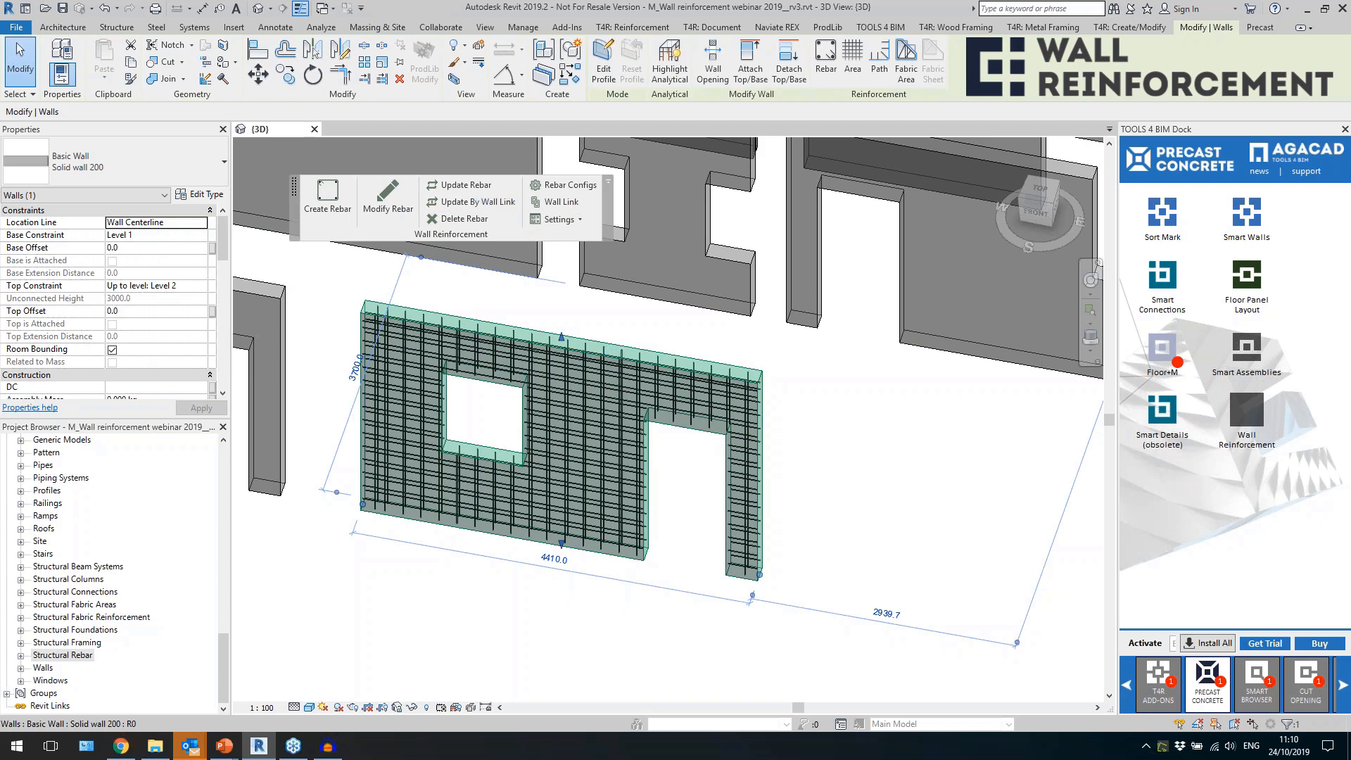
{"action": "scroll", "coordinate": [556, 560], "scroll_direction": "up", "scroll_amount": 4}
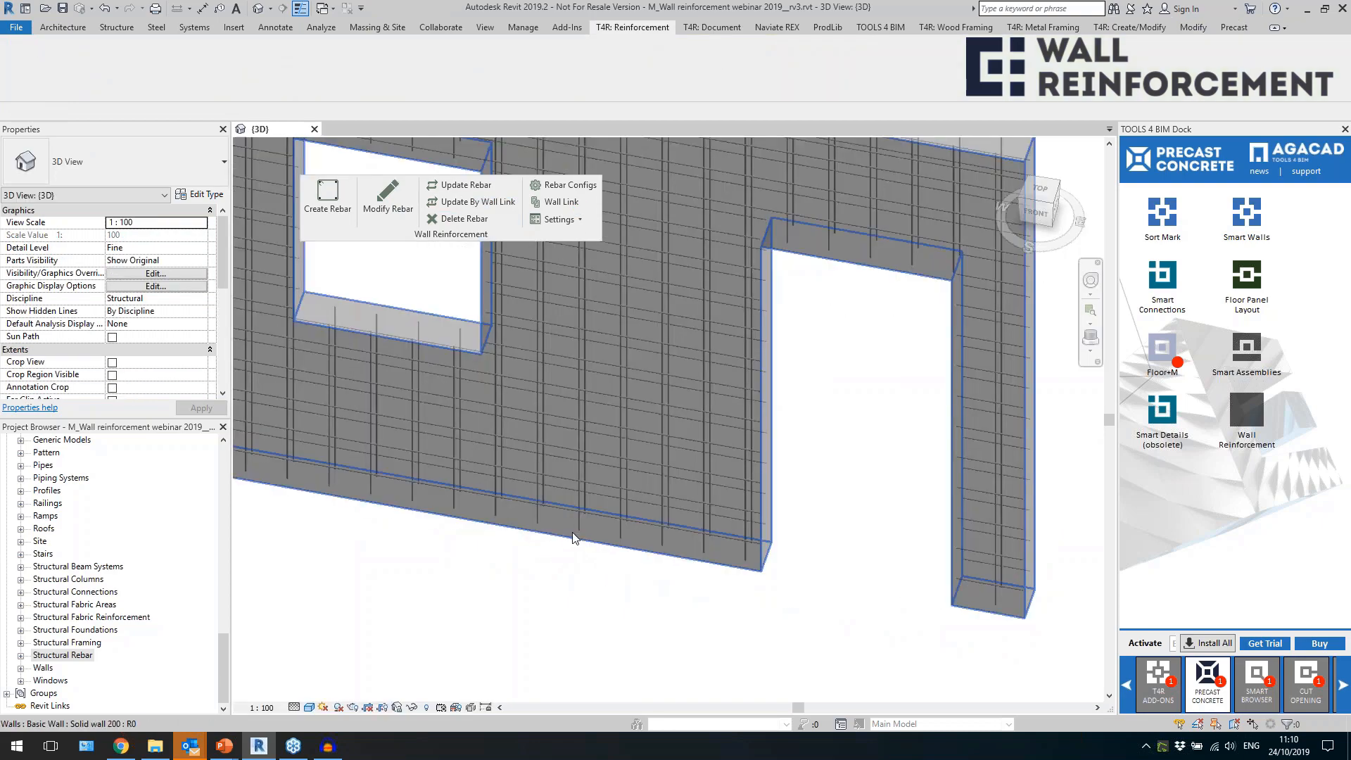
{"action": "left_click", "coordinate": [577, 529]}
{"action": "scroll", "coordinate": [818, 500], "scroll_direction": "down", "scroll_amount": 4}
{"action": "middle_click_drag", "start_coordinate": [818, 500], "coordinate": [817, 606], "text": "shift"}
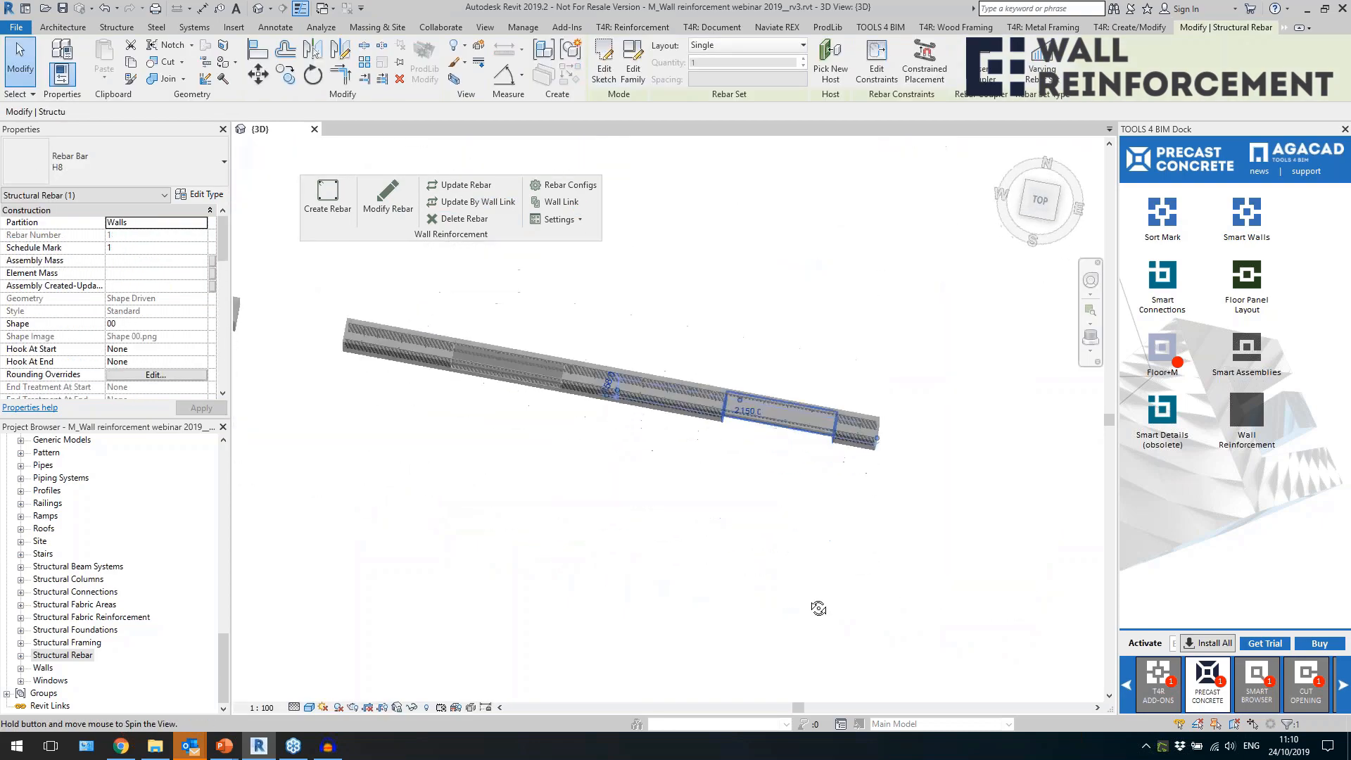
{"action": "scroll", "coordinate": [393, 380], "scroll_direction": "up", "scroll_amount": 3}
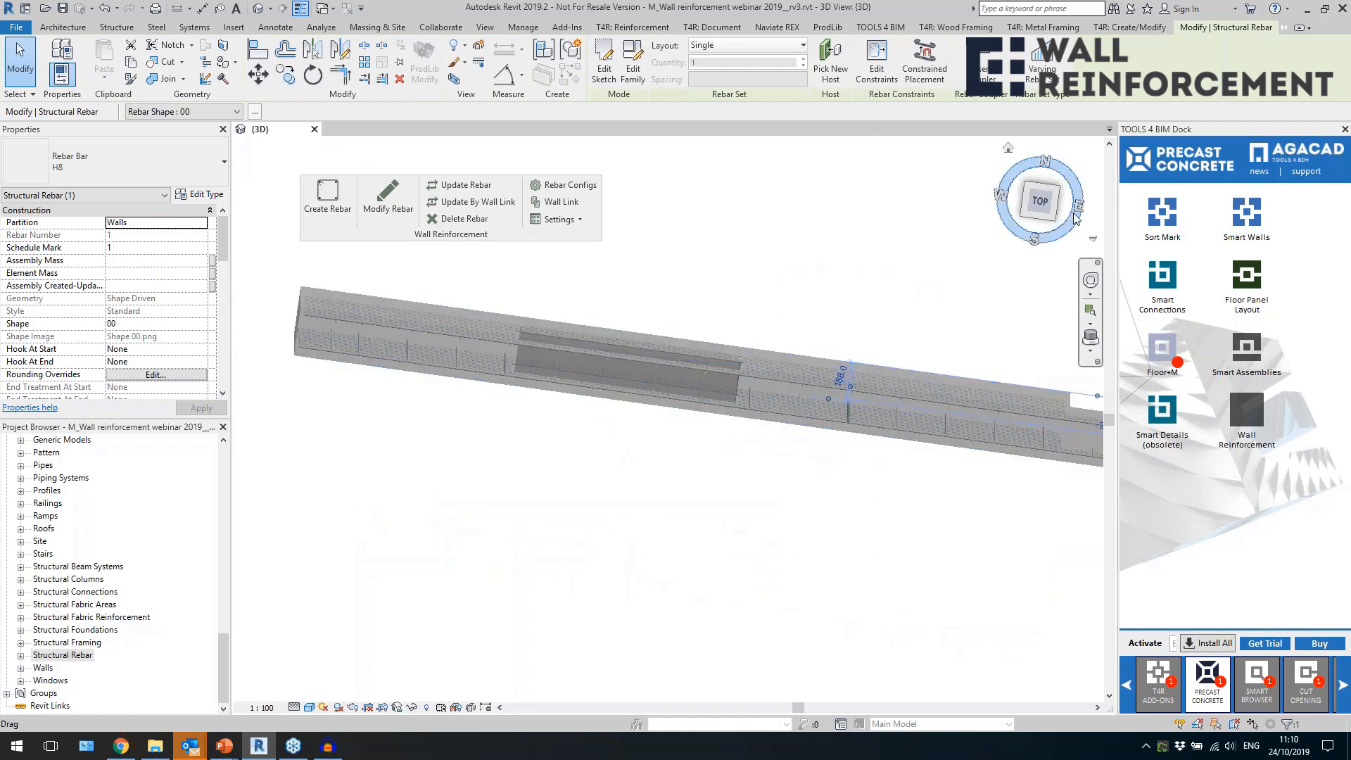
{"action": "left_click", "coordinate": [1041, 202]}
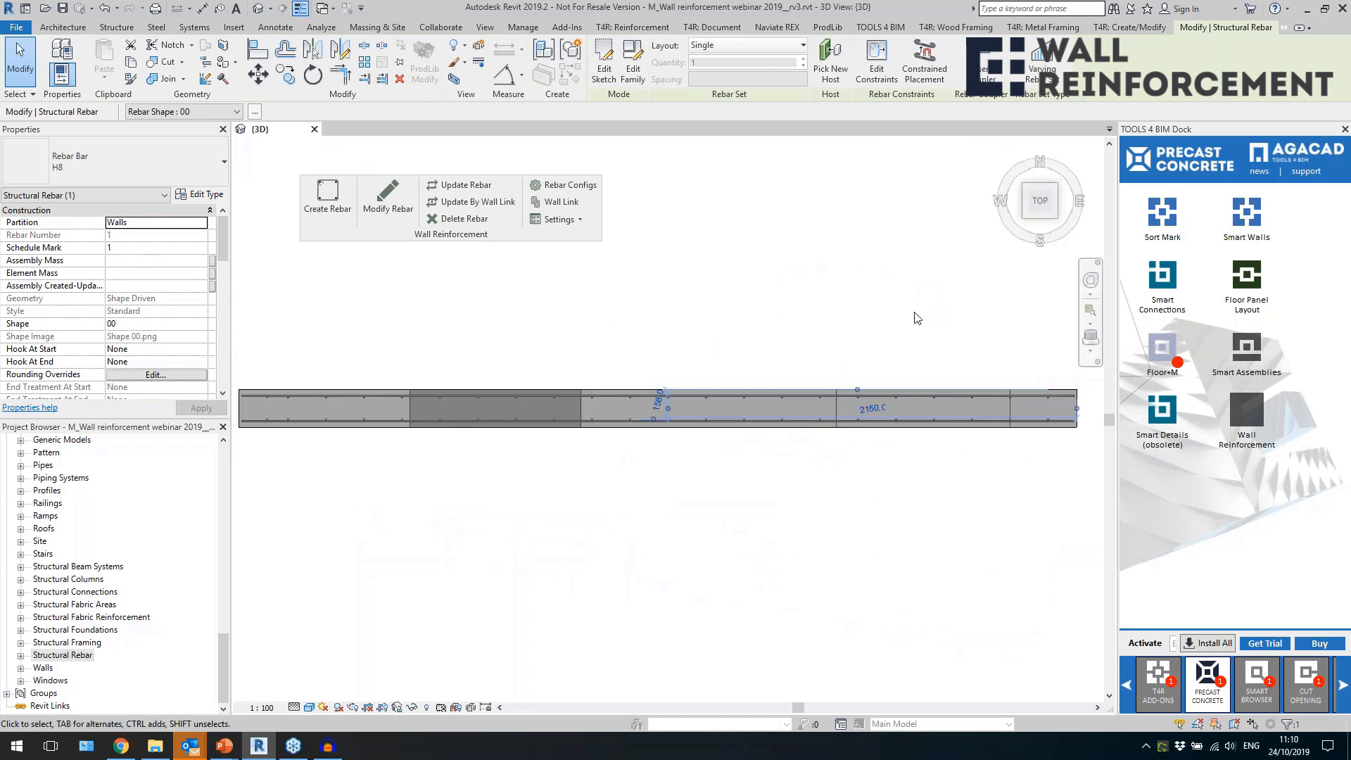
{"action": "scroll", "coordinate": [981, 415], "scroll_direction": "up", "scroll_amount": 3}
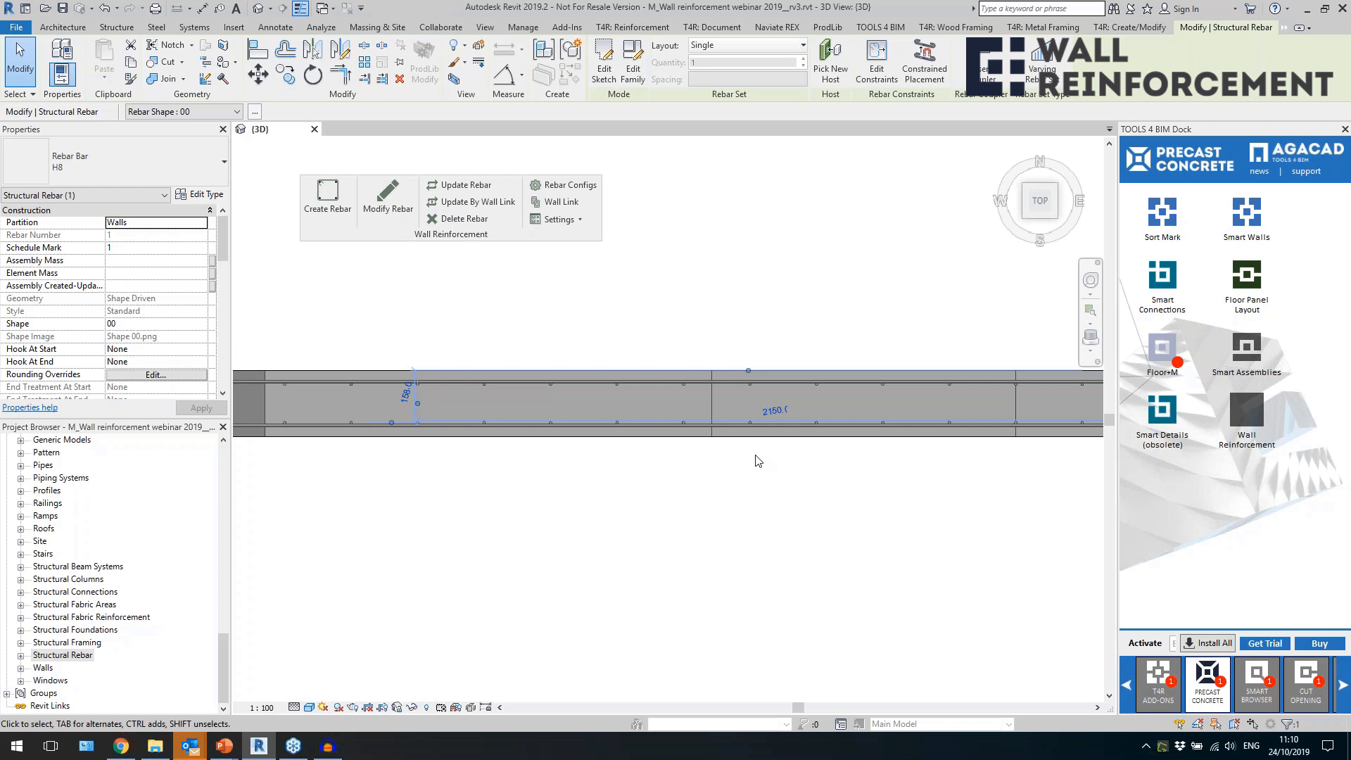
{"action": "scroll", "coordinate": [636, 428], "scroll_direction": "down", "scroll_amount": 3}
Isolate the reinforced window-and-door wall together with its rebars and orbit back to a tilted front view.
{"action": "left_click", "coordinate": [881, 416]}
{"action": "left_click_drag", "start_coordinate": [406, 371], "coordinate": [866, 488]}
{"action": "key", "text": "h"}
{"action": "key", "text": "i"}
{"action": "middle_click_drag", "start_coordinate": [802, 546], "coordinate": [740, 338], "text": "shift"}
{"action": "left_click", "coordinate": [767, 301]}
{"action": "middle_click_drag", "start_coordinate": [872, 347], "coordinate": [843, 372], "text": "shift"}
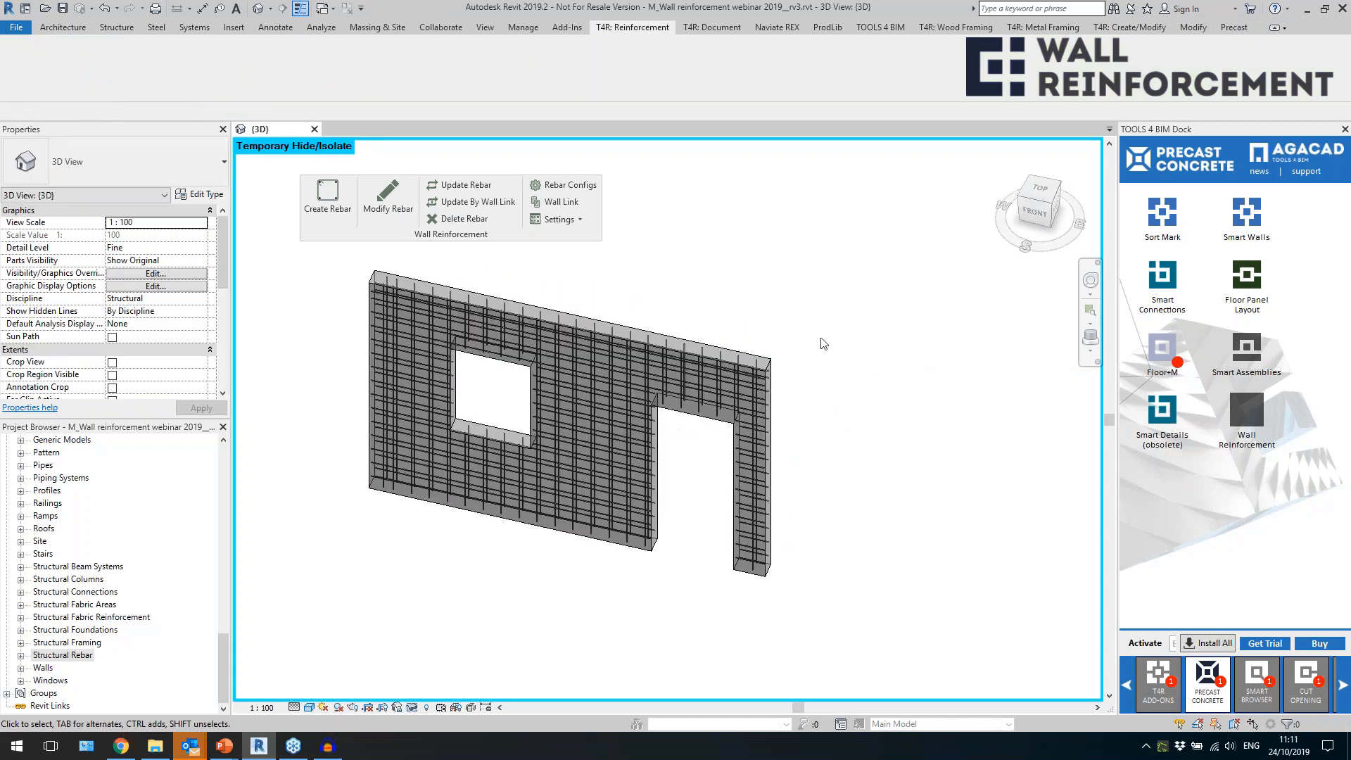
Select the isolated wall and set up Smart Connections detail insertion with the Not Assigned configuration "1. chamfers and top cut".
{"action": "left_click", "coordinate": [733, 344]}
{"action": "left_click", "coordinate": [1158, 282]}
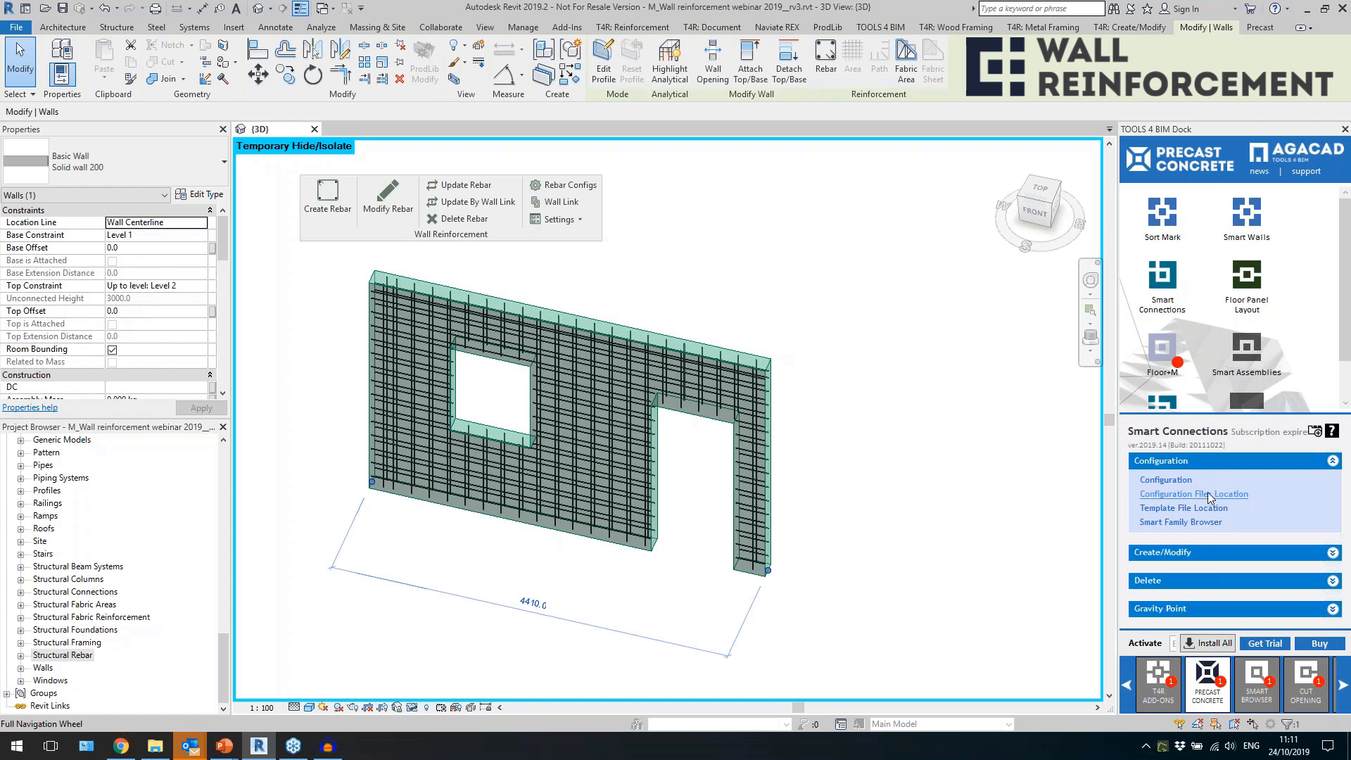
{"action": "left_click", "coordinate": [1208, 553]}
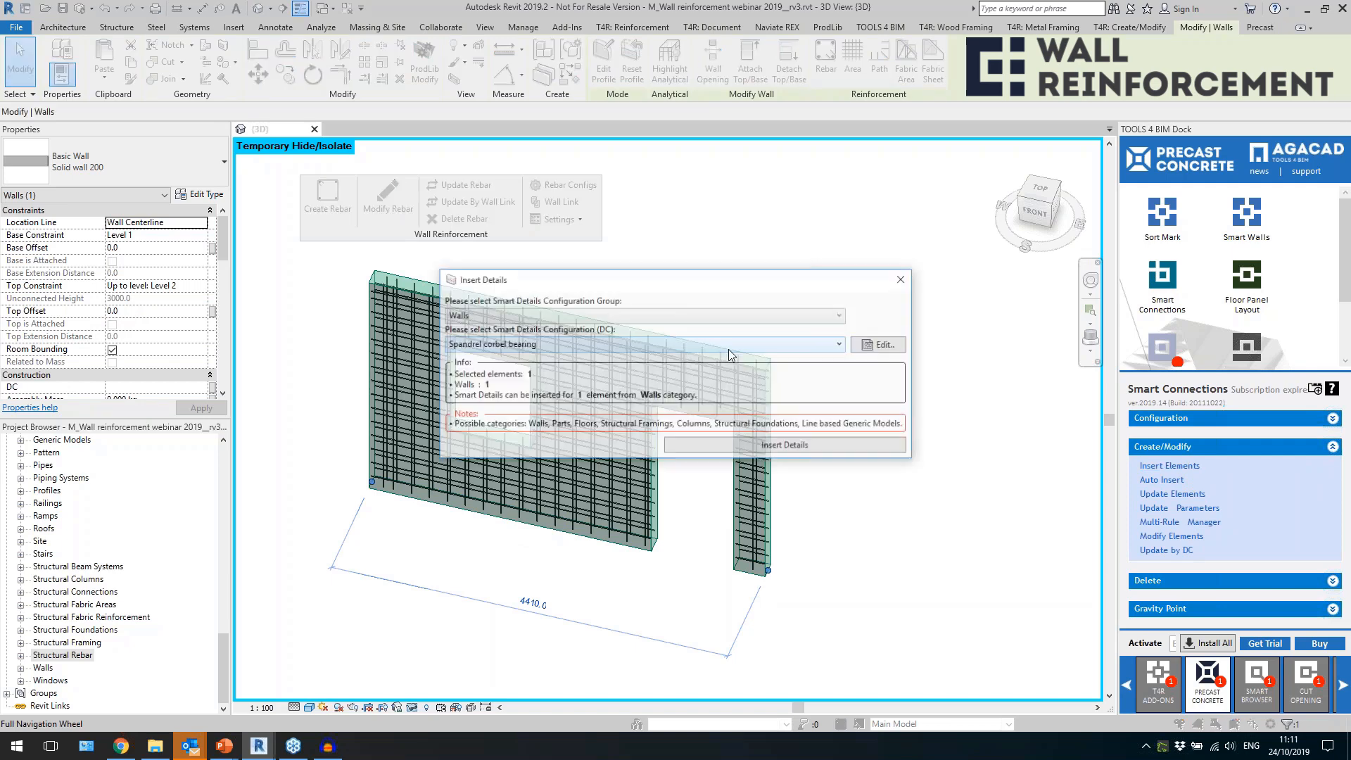
{"action": "left_click", "coordinate": [639, 316]}
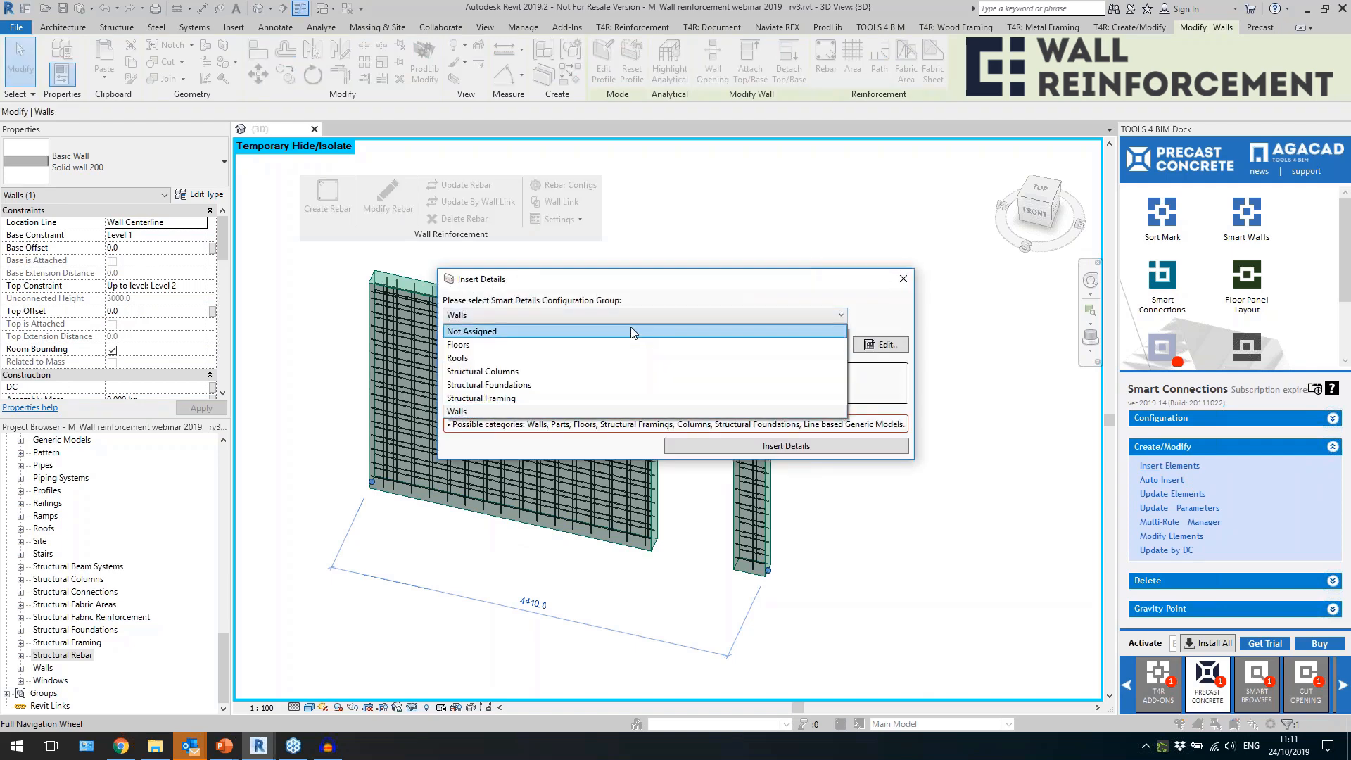
{"action": "left_click", "coordinate": [630, 330]}
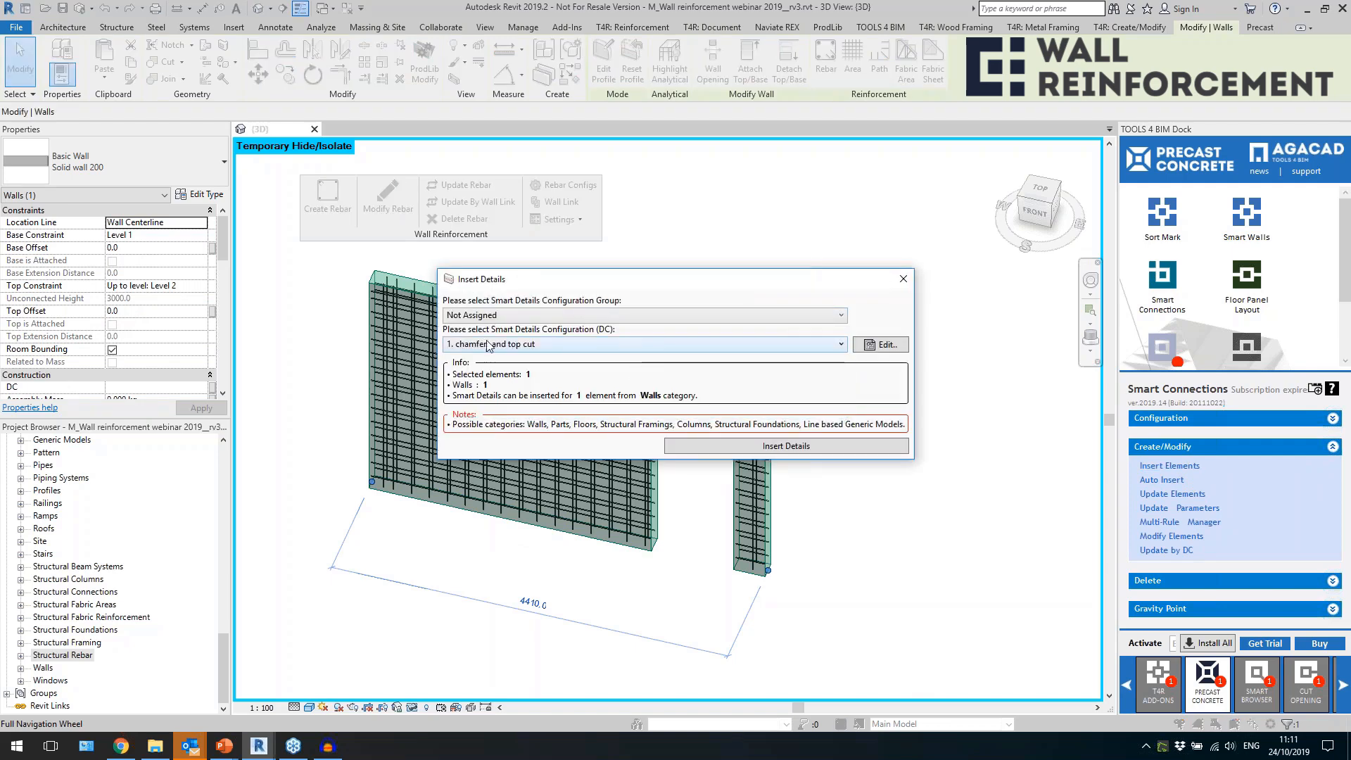
Examine the line-based, point-based and group settings of the chamfers and top cut configuration, and close it without changes.
{"action": "left_click", "coordinate": [880, 345]}
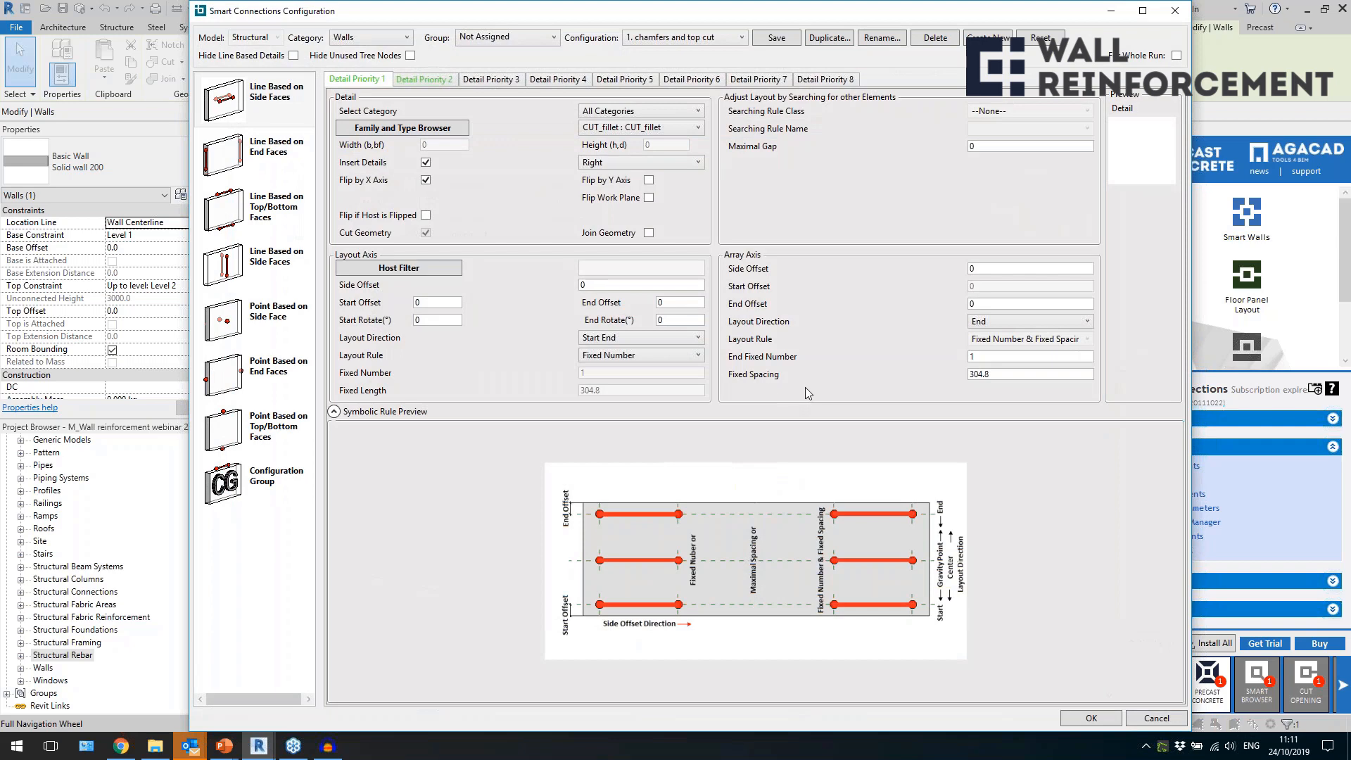
{"action": "left_click", "coordinate": [268, 145]}
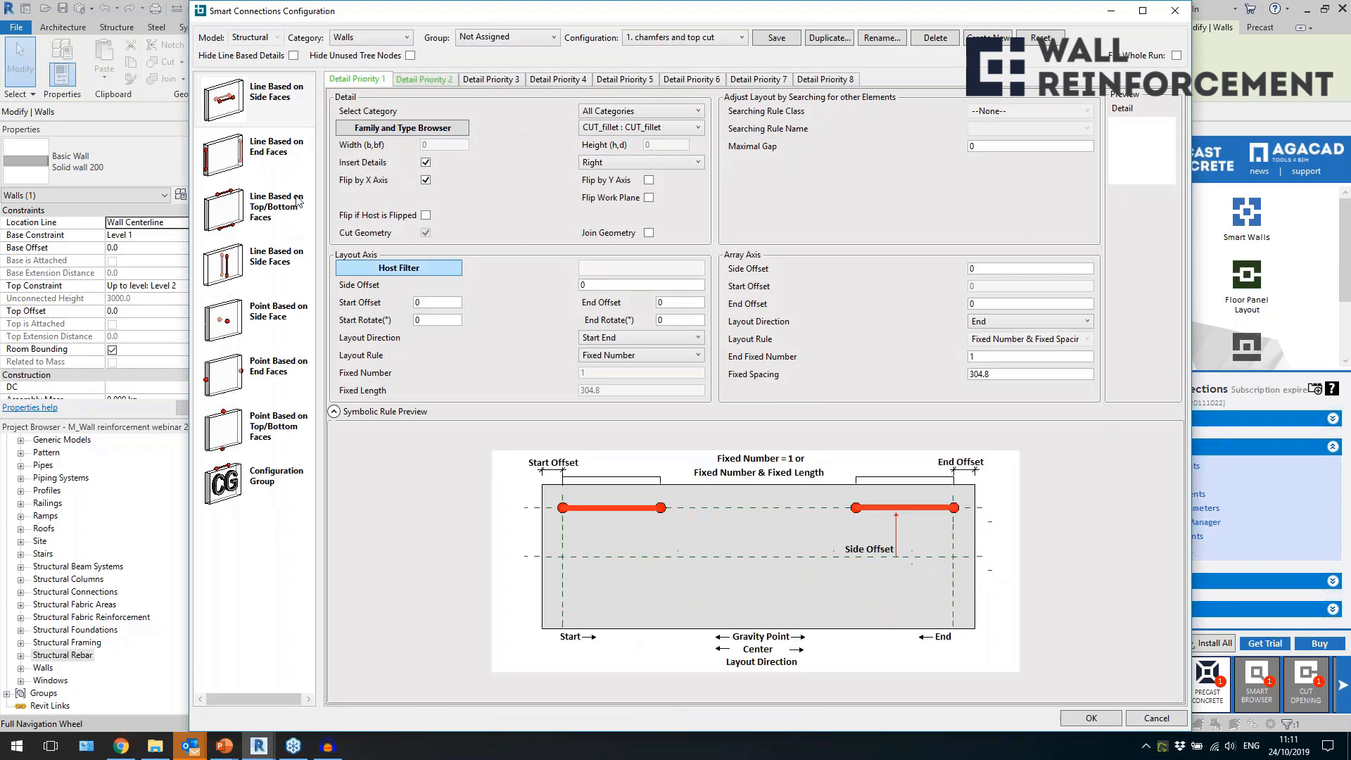
{"action": "left_click", "coordinate": [262, 224]}
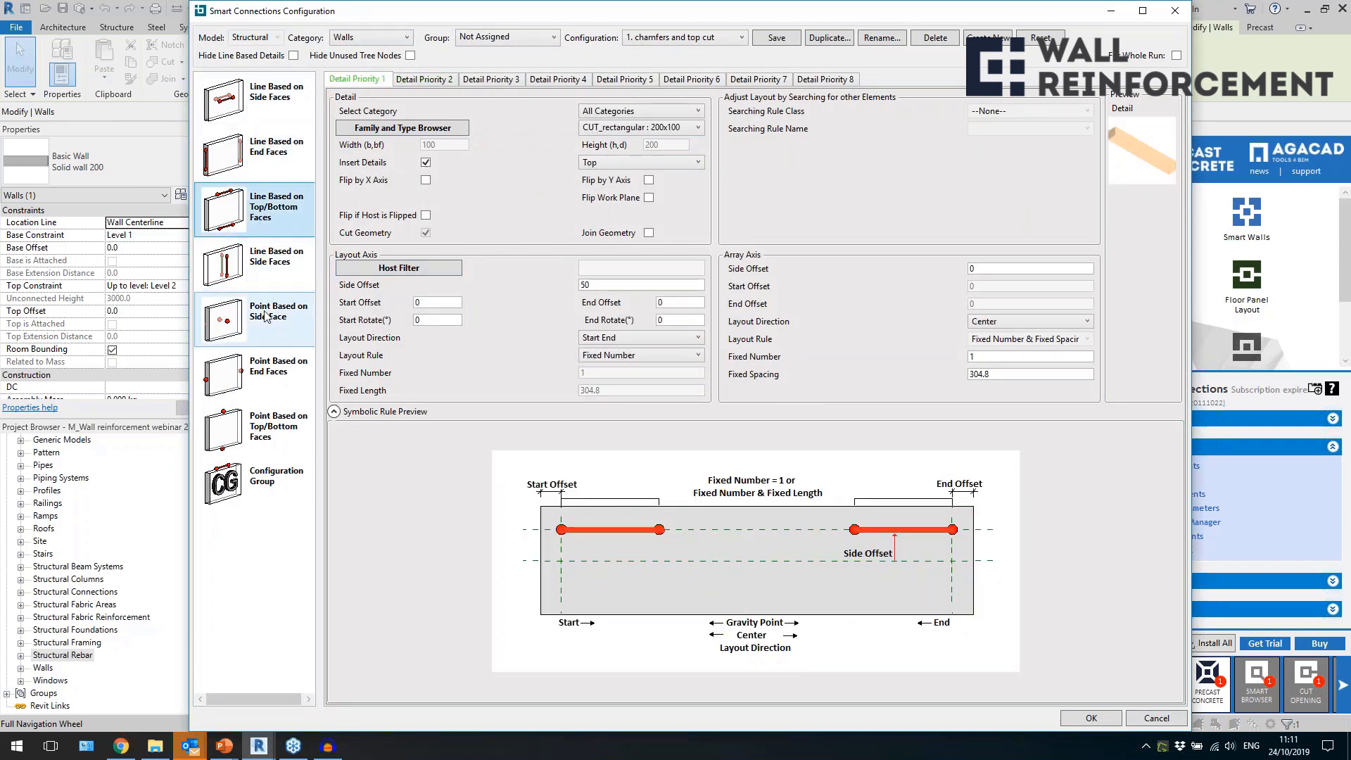
{"action": "left_click", "coordinate": [274, 338]}
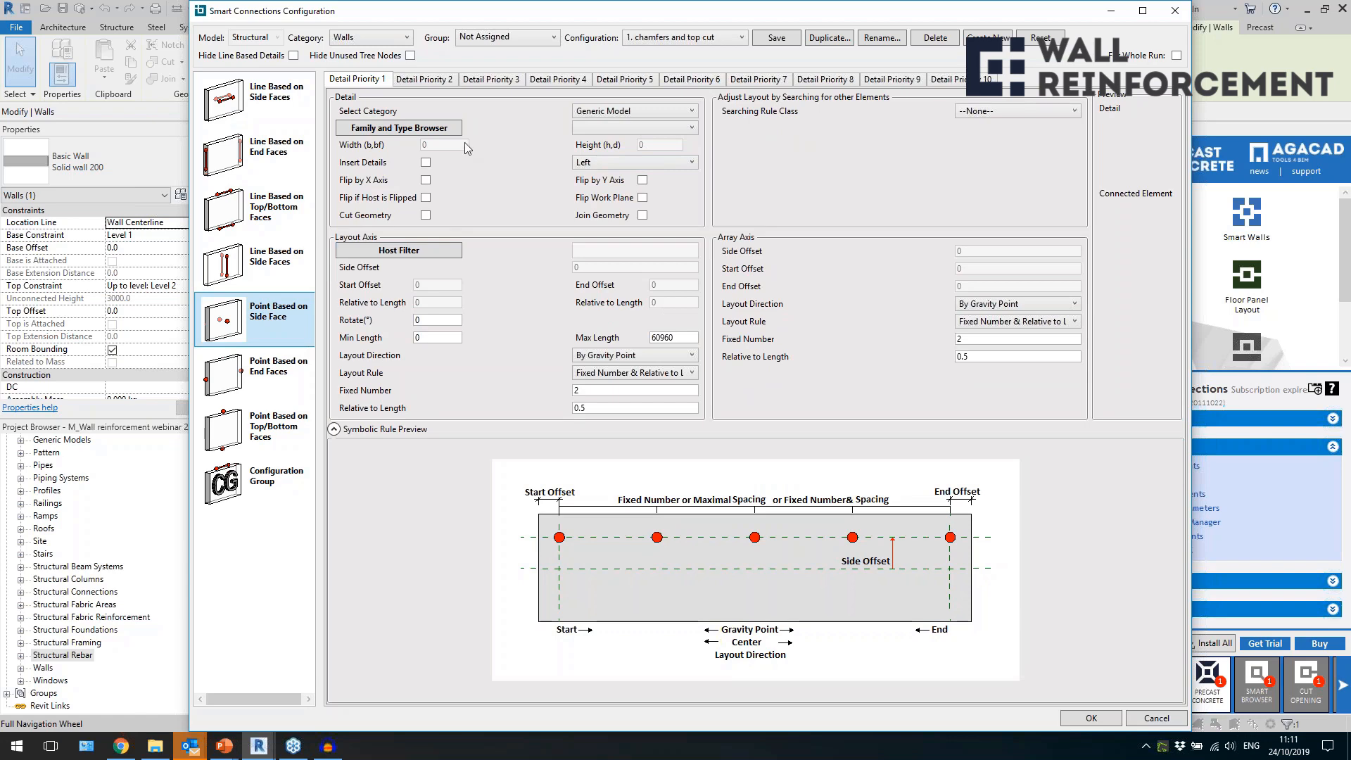
{"action": "left_click", "coordinate": [266, 398]}
{"action": "left_click", "coordinate": [269, 437]}
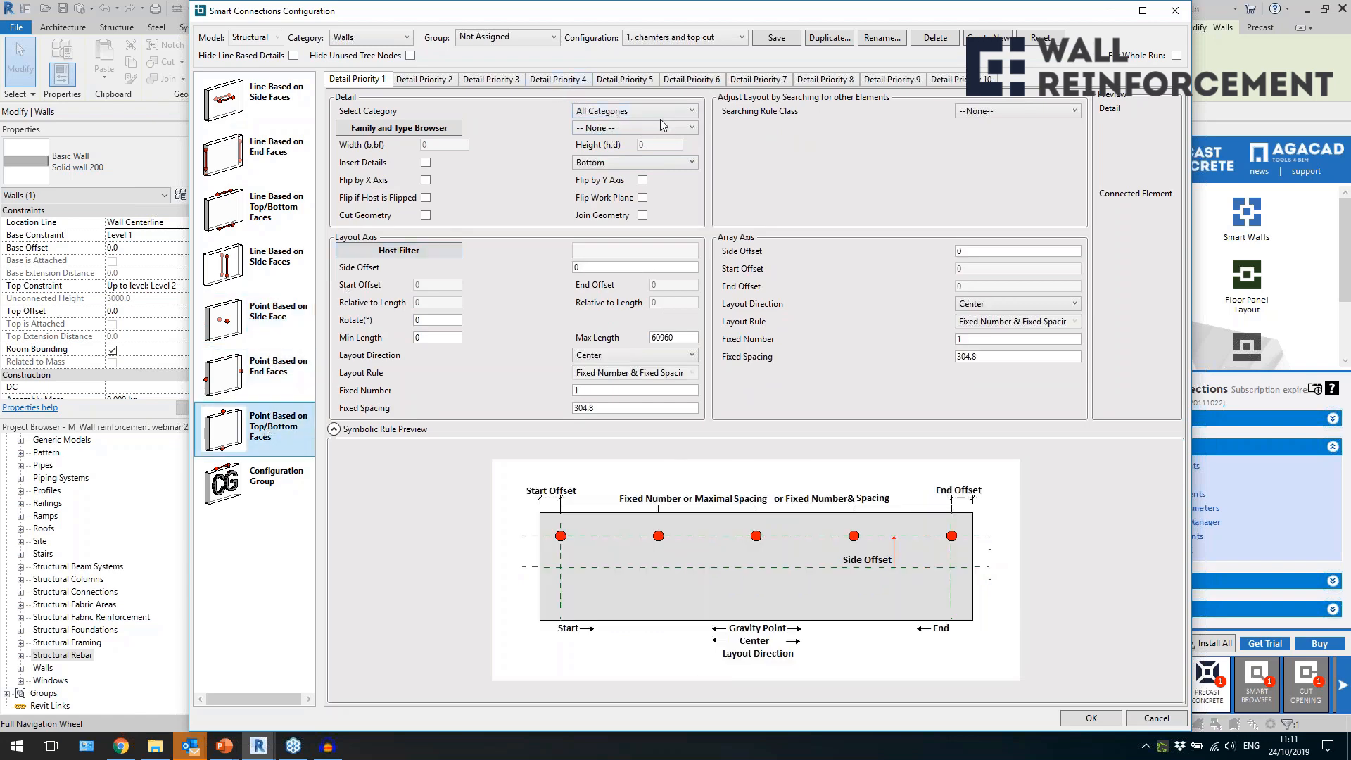
{"action": "left_click", "coordinate": [995, 114]}
{"action": "left_click", "coordinate": [278, 482]}
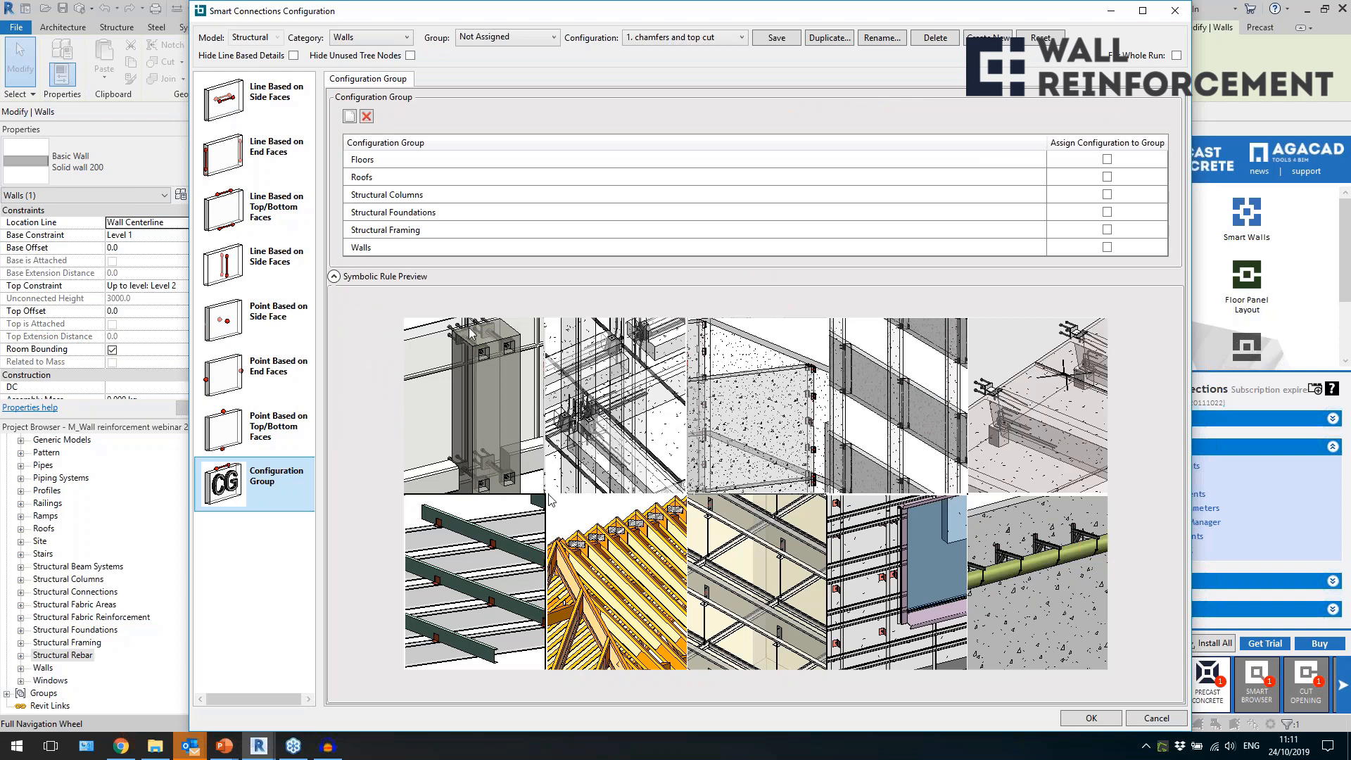
{"action": "left_click", "coordinate": [1175, 11]}
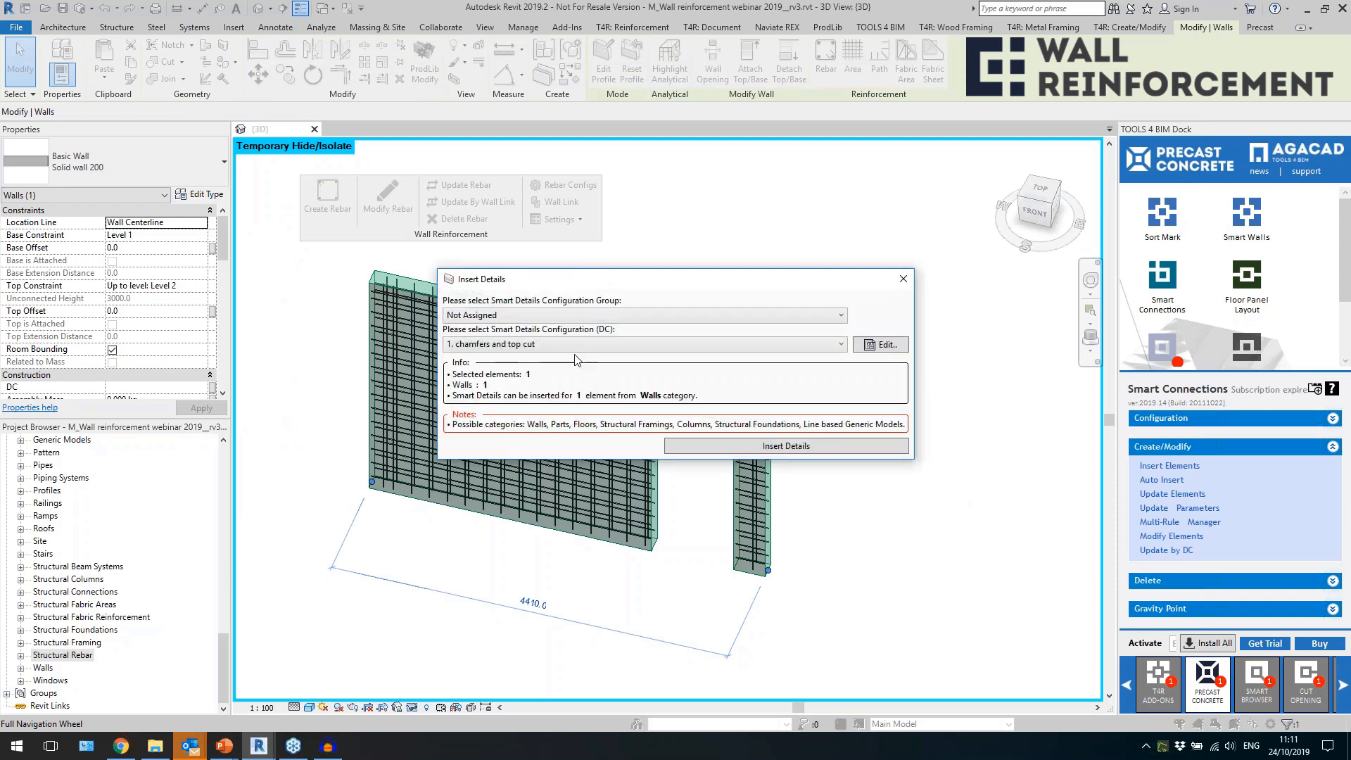
Insert the chamfer and top cut details into the selected wall and check the rectangular cut along its top edge.
{"action": "left_click", "coordinate": [740, 446]}
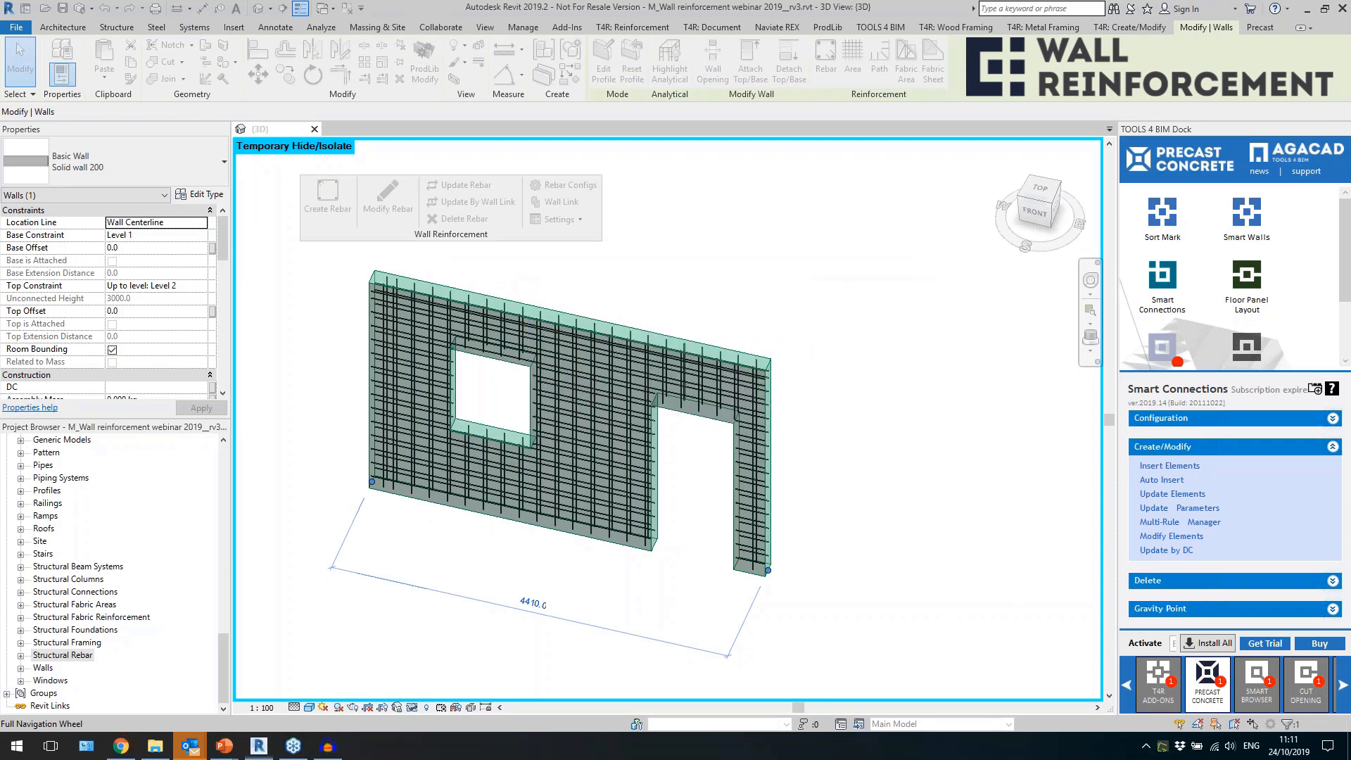
{"action": "left_click", "coordinate": [824, 475]}
{"action": "scroll", "coordinate": [818, 387], "scroll_direction": "up", "scroll_amount": 2}
{"action": "scroll", "coordinate": [740, 367], "scroll_direction": "up", "scroll_amount": 2}
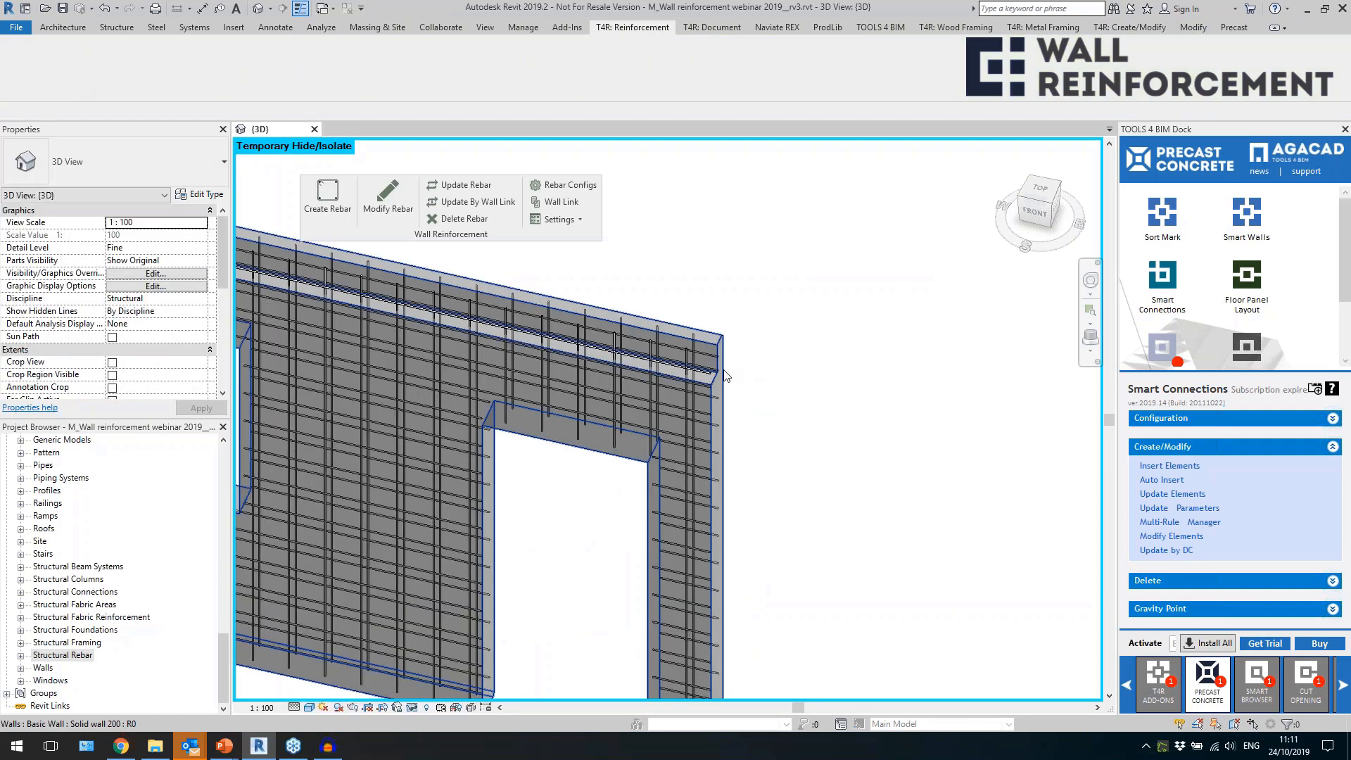
{"action": "left_click", "coordinate": [715, 373]}
{"action": "scroll", "coordinate": [893, 422], "scroll_direction": "down", "scroll_amount": 5}
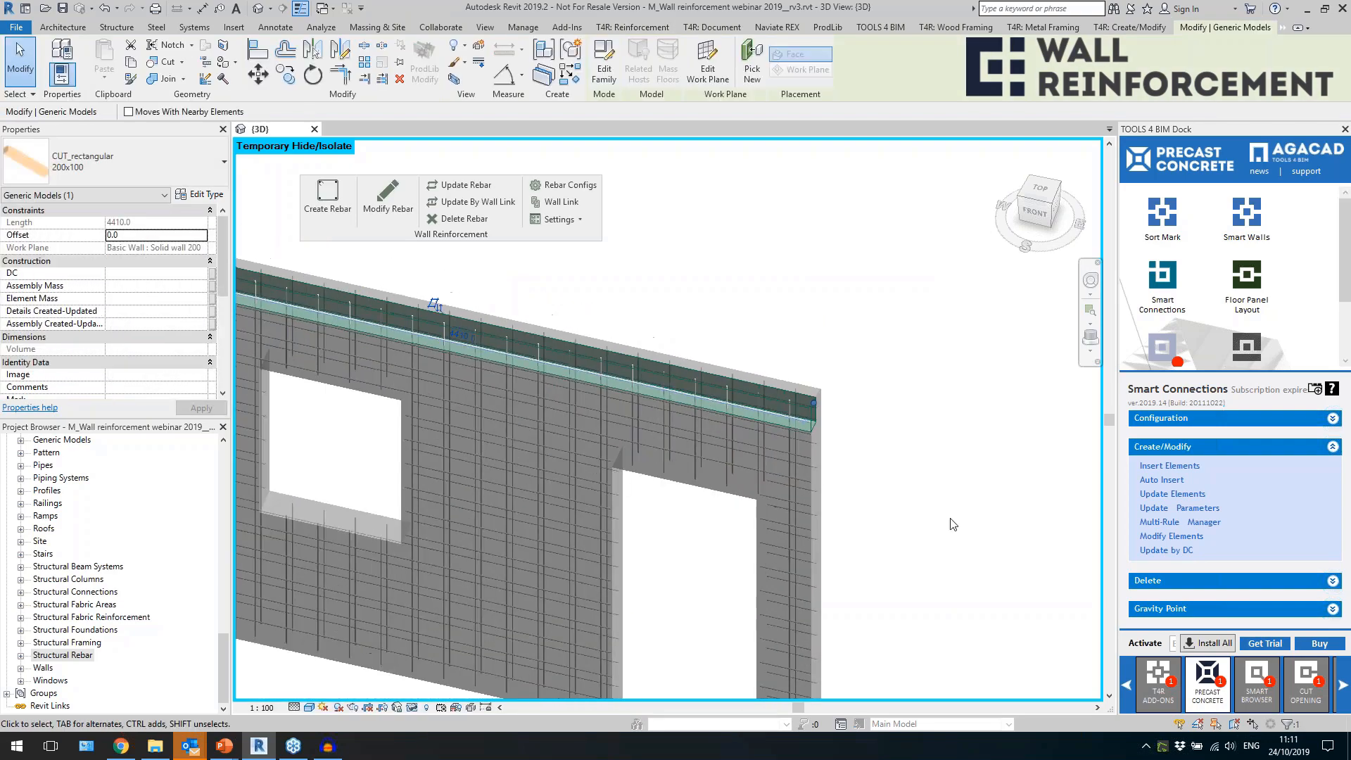
Inspect the inserted top cut and the bottom chamfer from a front-right angle.
{"action": "middle_click_drag", "start_coordinate": [927, 557], "coordinate": [826, 453], "text": "shift"}
{"action": "scroll", "coordinate": [810, 429], "scroll_direction": "up", "scroll_amount": 5}
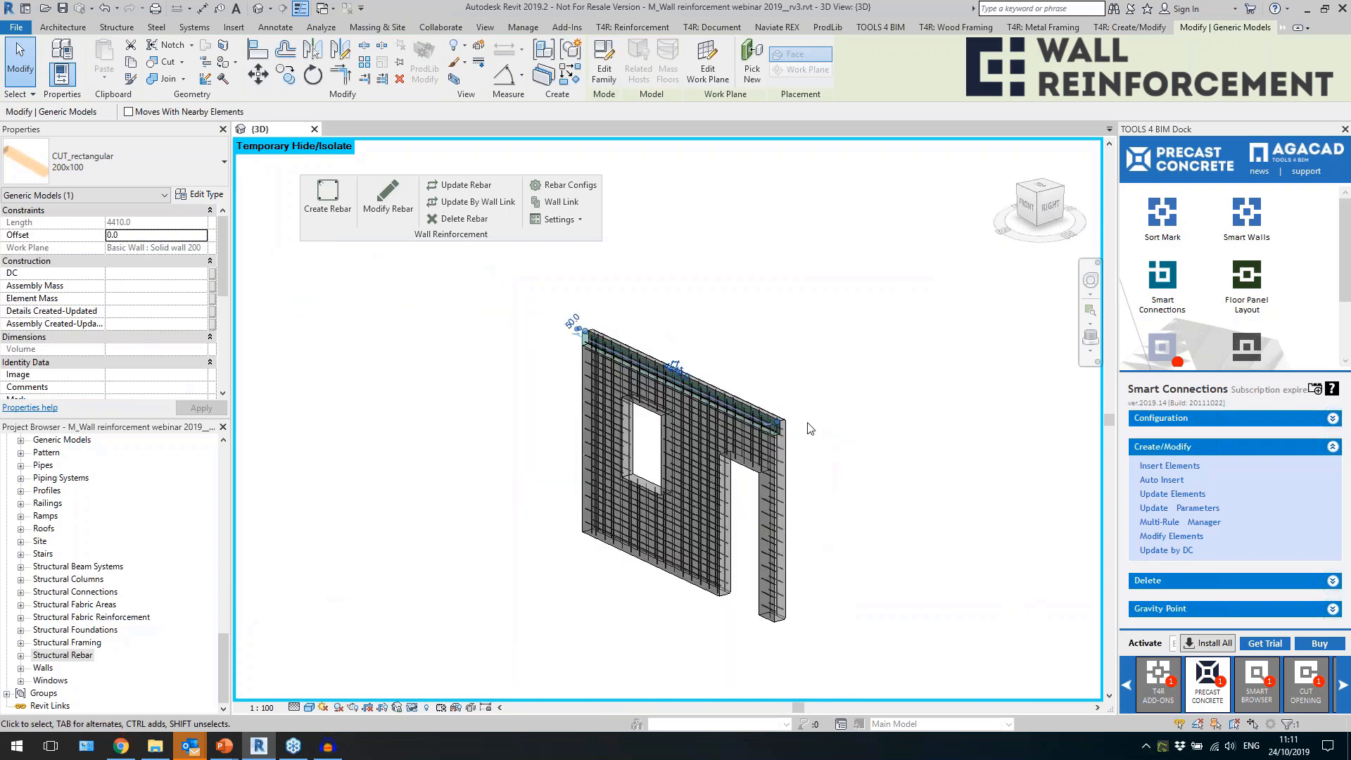
{"action": "left_click", "coordinate": [754, 417]}
{"action": "middle_click_drag", "start_coordinate": [857, 576], "coordinate": [841, 249]}
{"action": "left_click", "coordinate": [735, 620]}
{"action": "scroll", "coordinate": [736, 625], "scroll_direction": "down", "scroll_amount": 6}
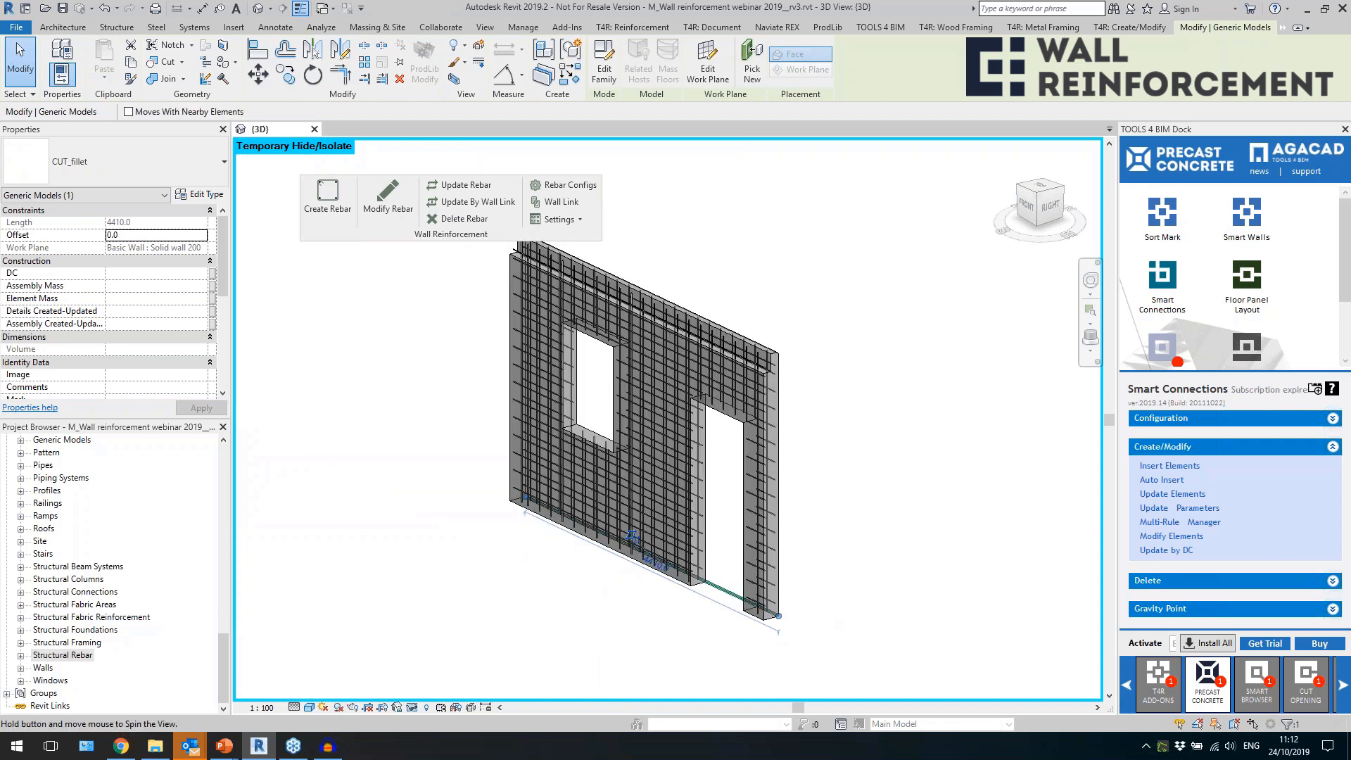
{"action": "left_click", "coordinate": [696, 630]}
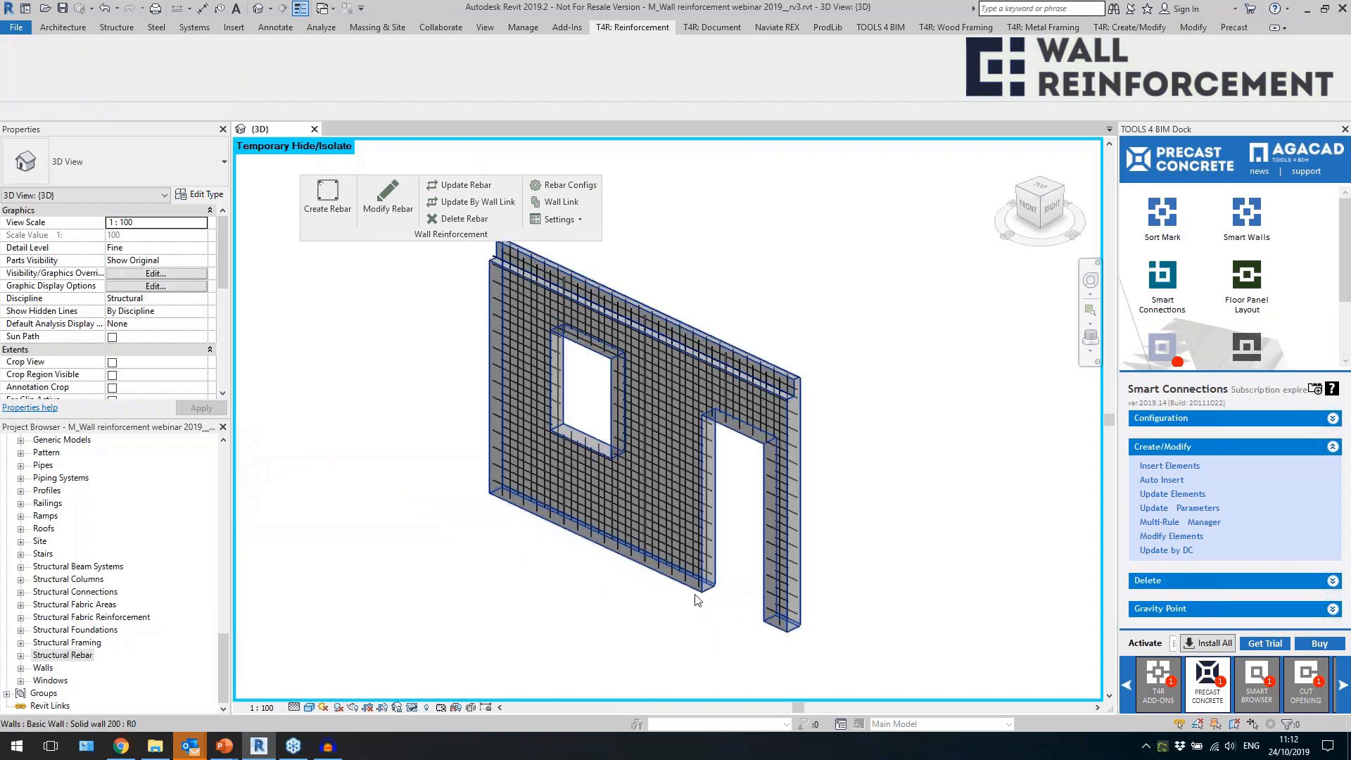
Update the wall's rebar to follow the inserted top cut and chamfers.
{"action": "left_click", "coordinate": [695, 586]}
{"action": "left_click", "coordinate": [461, 184]}
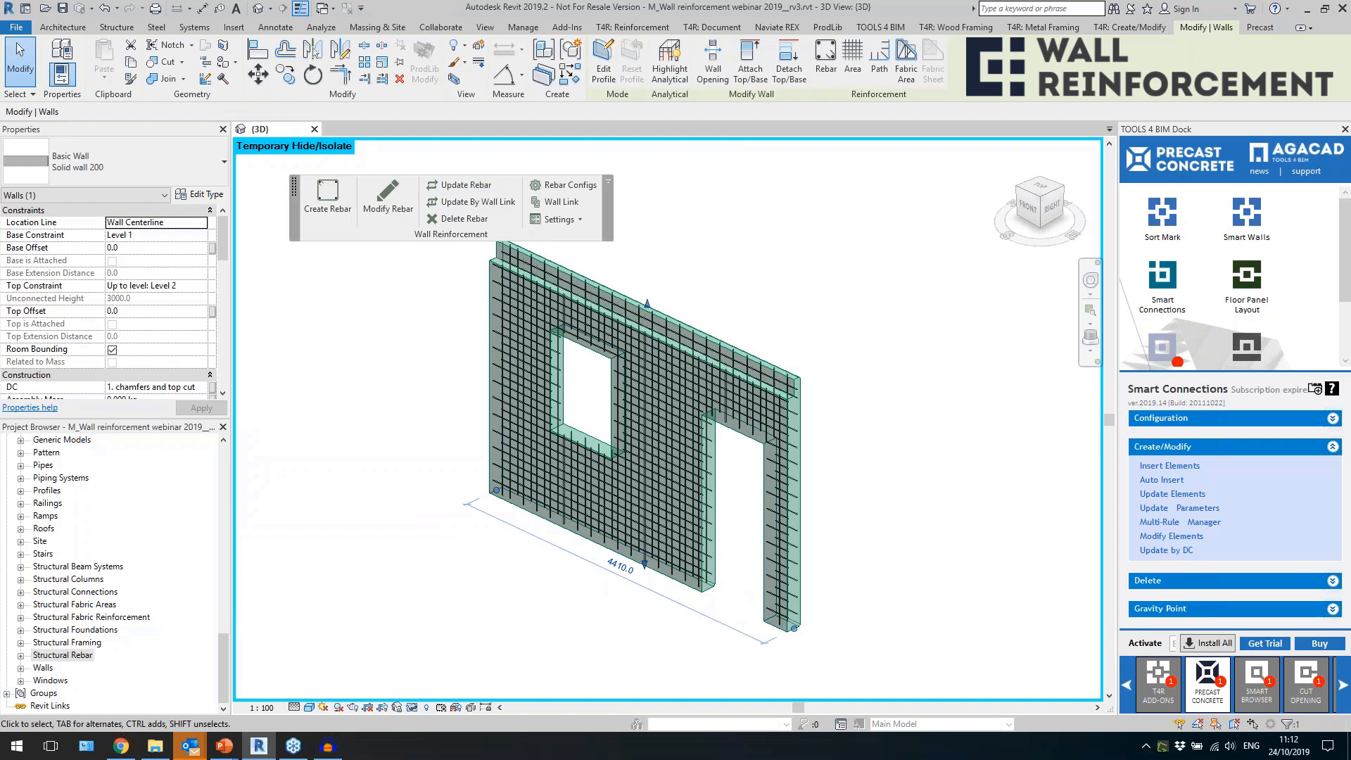
{"action": "left_click", "coordinate": [797, 415]}
Examine the vertical bars in both reinforcement layers at the wall's top cut and base in the right side view.
{"action": "left_click", "coordinate": [1052, 209]}
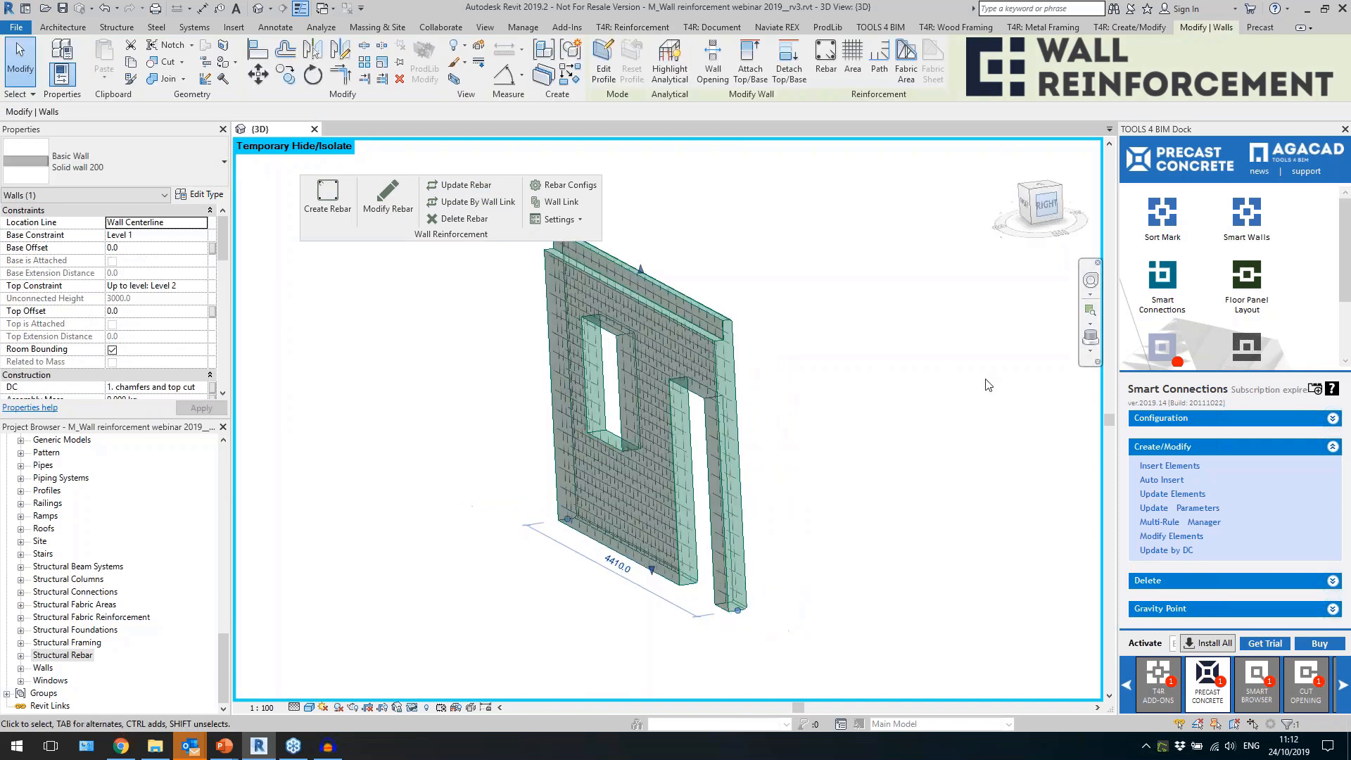
{"action": "left_click", "coordinate": [828, 458]}
{"action": "scroll", "coordinate": [673, 275], "scroll_direction": "up", "scroll_amount": 5}
{"action": "middle_click_drag", "start_coordinate": [673, 275], "coordinate": [741, 424]}
{"action": "scroll", "coordinate": [734, 489], "scroll_direction": "up", "scroll_amount": 2}
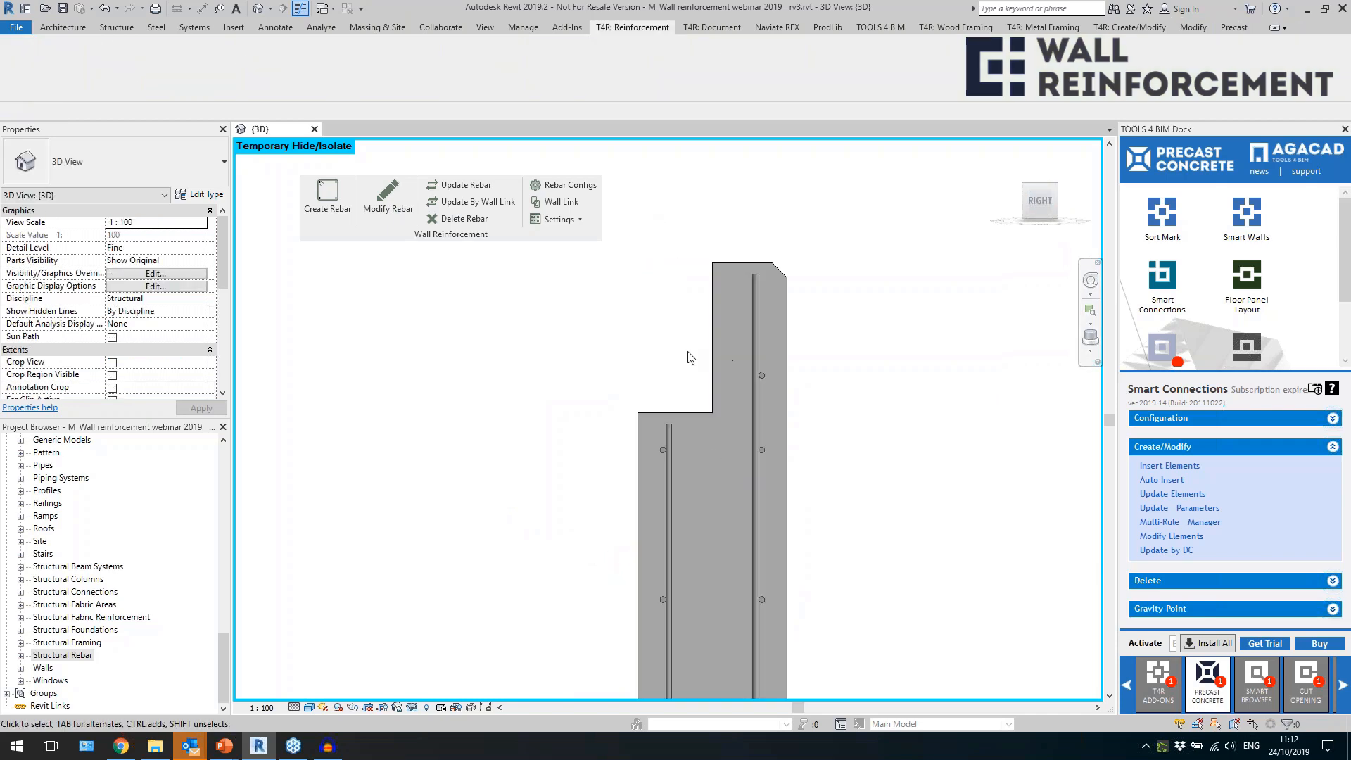
{"action": "left_click", "coordinate": [669, 468]}
{"action": "left_click", "coordinate": [758, 432]}
{"action": "scroll", "coordinate": [703, 304], "scroll_direction": "down", "scroll_amount": 3}
{"action": "scroll", "coordinate": [809, 572], "scroll_direction": "up", "scroll_amount": 1}
{"action": "middle_click_drag", "start_coordinate": [810, 571], "coordinate": [782, 264]}
{"action": "scroll", "coordinate": [778, 313], "scroll_direction": "down", "scroll_amount": 5}
{"action": "scroll", "coordinate": [790, 591], "scroll_direction": "up", "scroll_amount": 2}
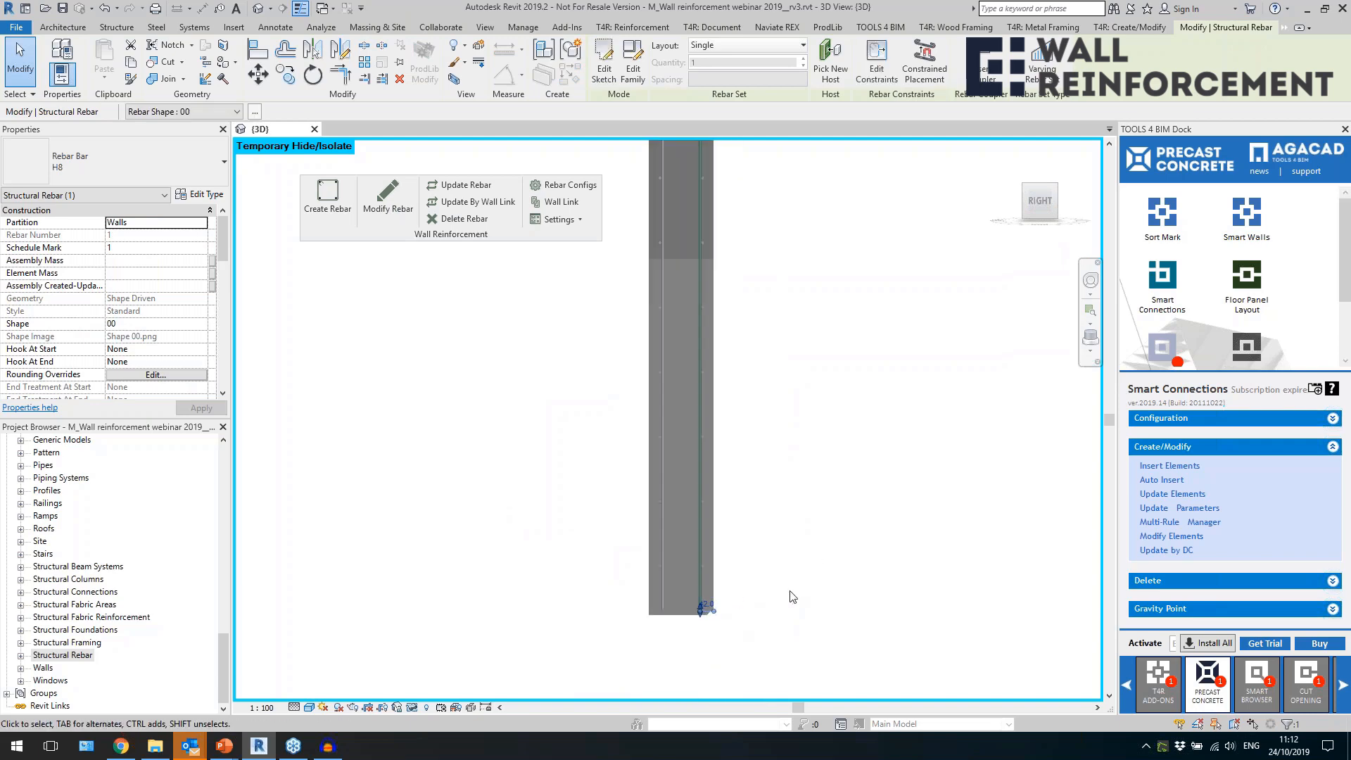
Delete the inserted chamfer and top cut elements from the wall.
{"action": "left_click", "coordinate": [718, 653]}
{"action": "left_click", "coordinate": [688, 613]}
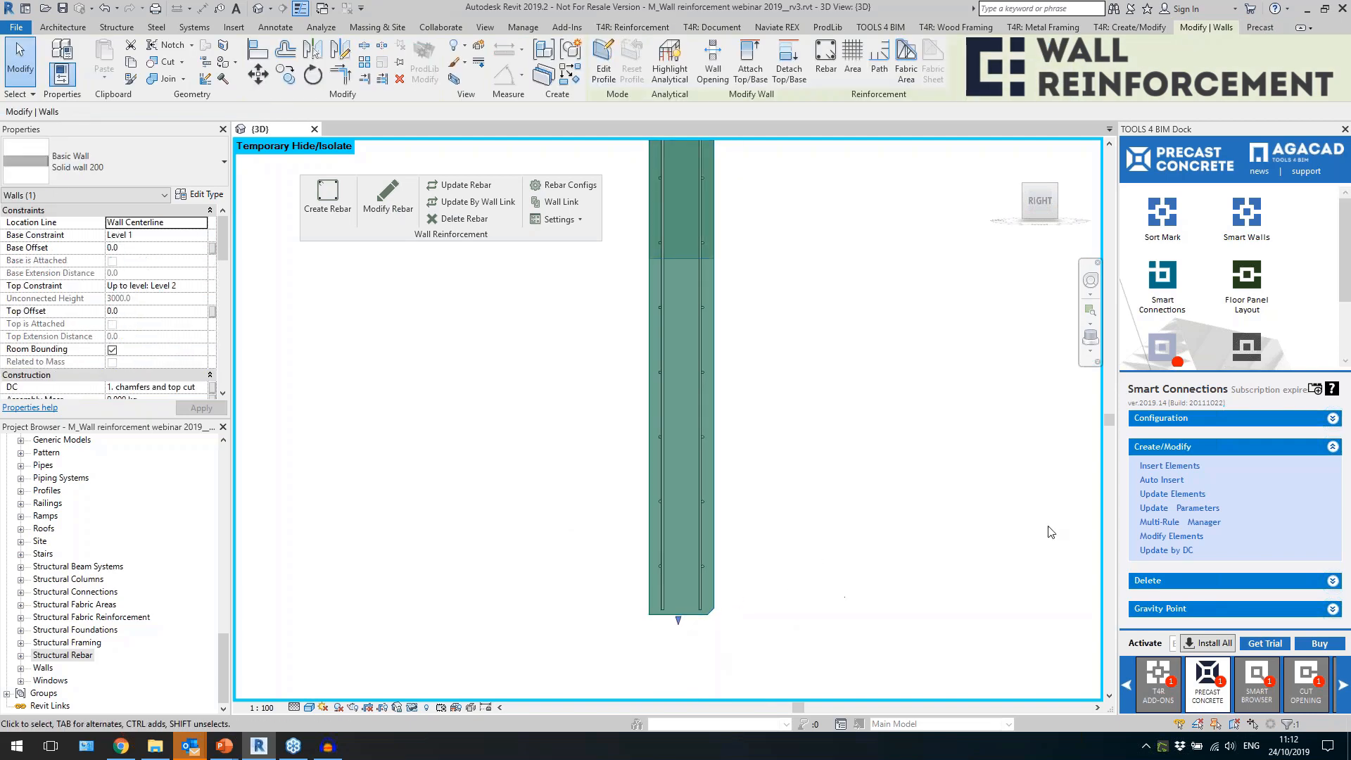
{"action": "left_click", "coordinate": [1184, 581]}
{"action": "left_click", "coordinate": [1188, 536]}
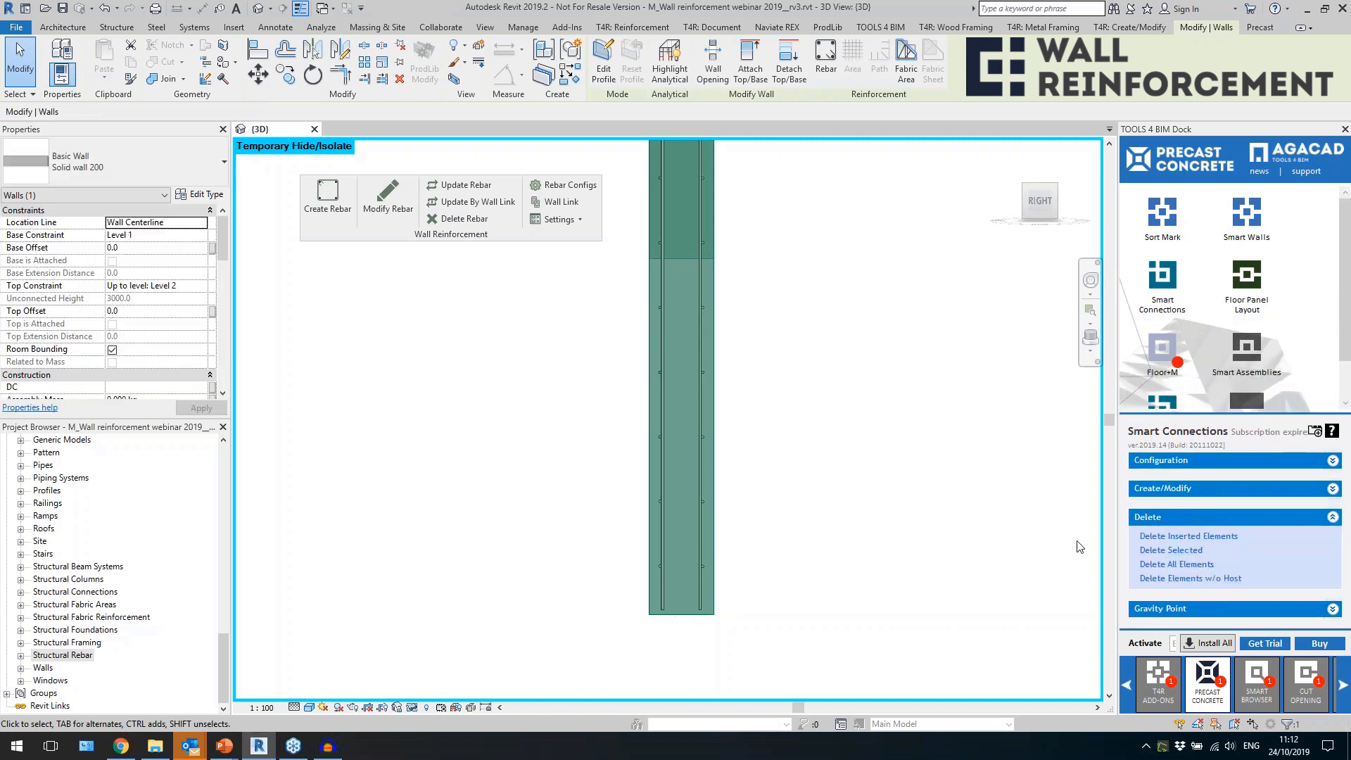
Insert Smart Connections details into the wall using the configuration "2. Flipped end cuts".
{"action": "left_click", "coordinate": [1155, 487]}
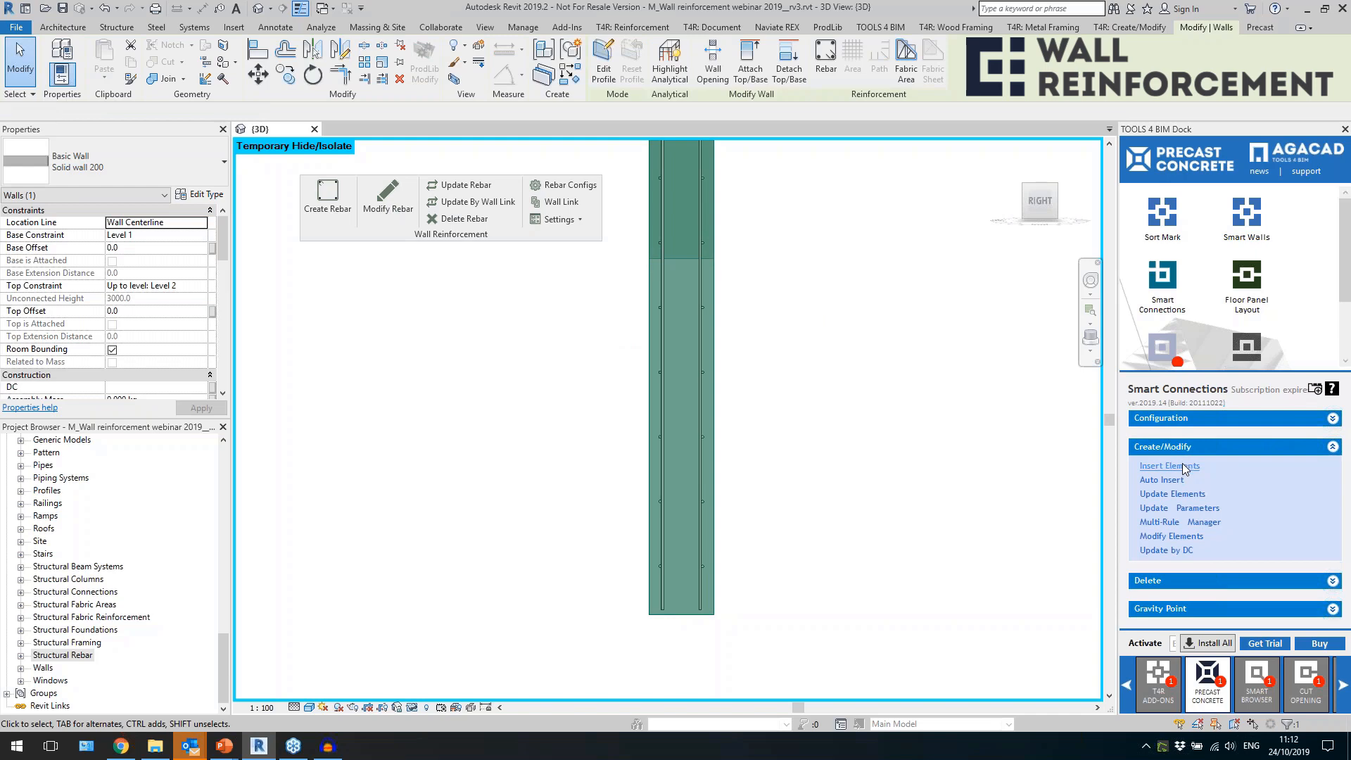
{"action": "left_click", "coordinate": [853, 454]}
{"action": "left_click", "coordinate": [561, 344]}
{"action": "left_click", "coordinate": [518, 374]}
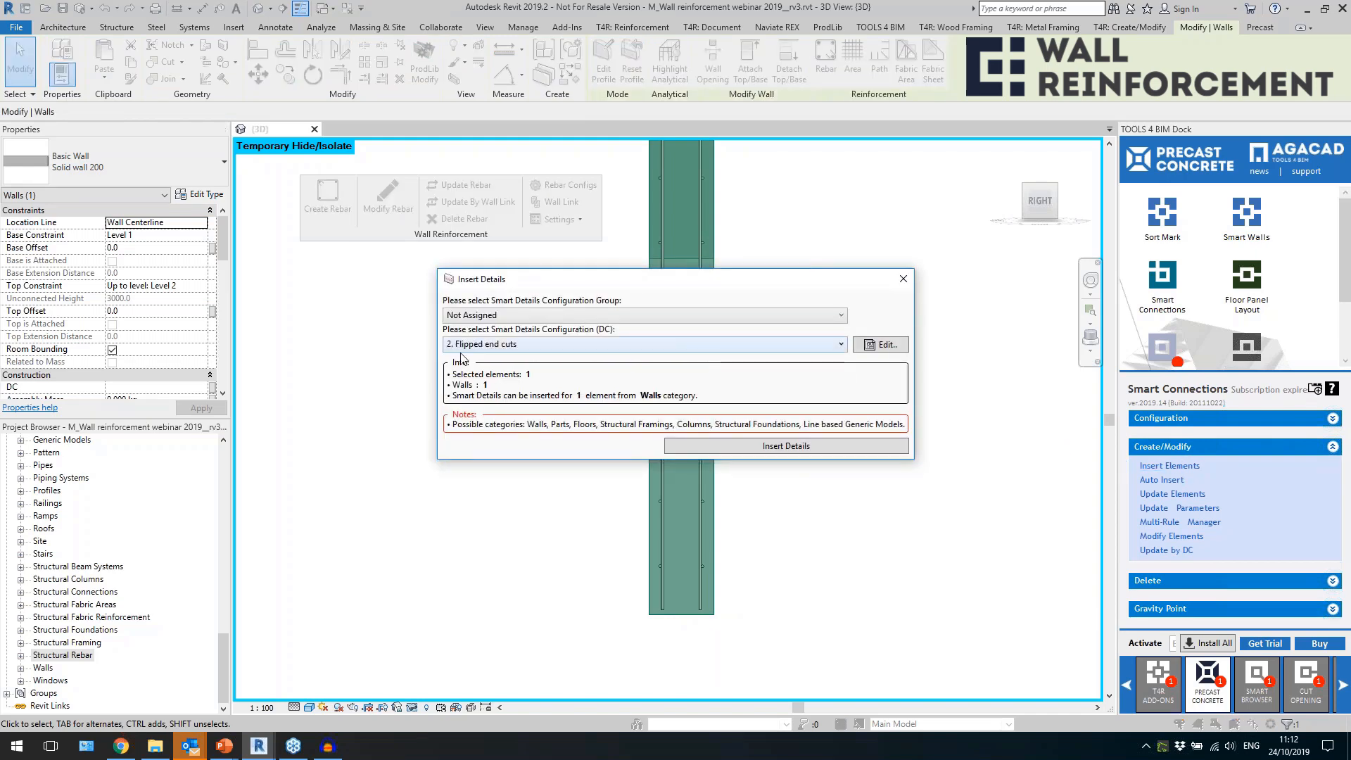
{"action": "left_click", "coordinate": [734, 447]}
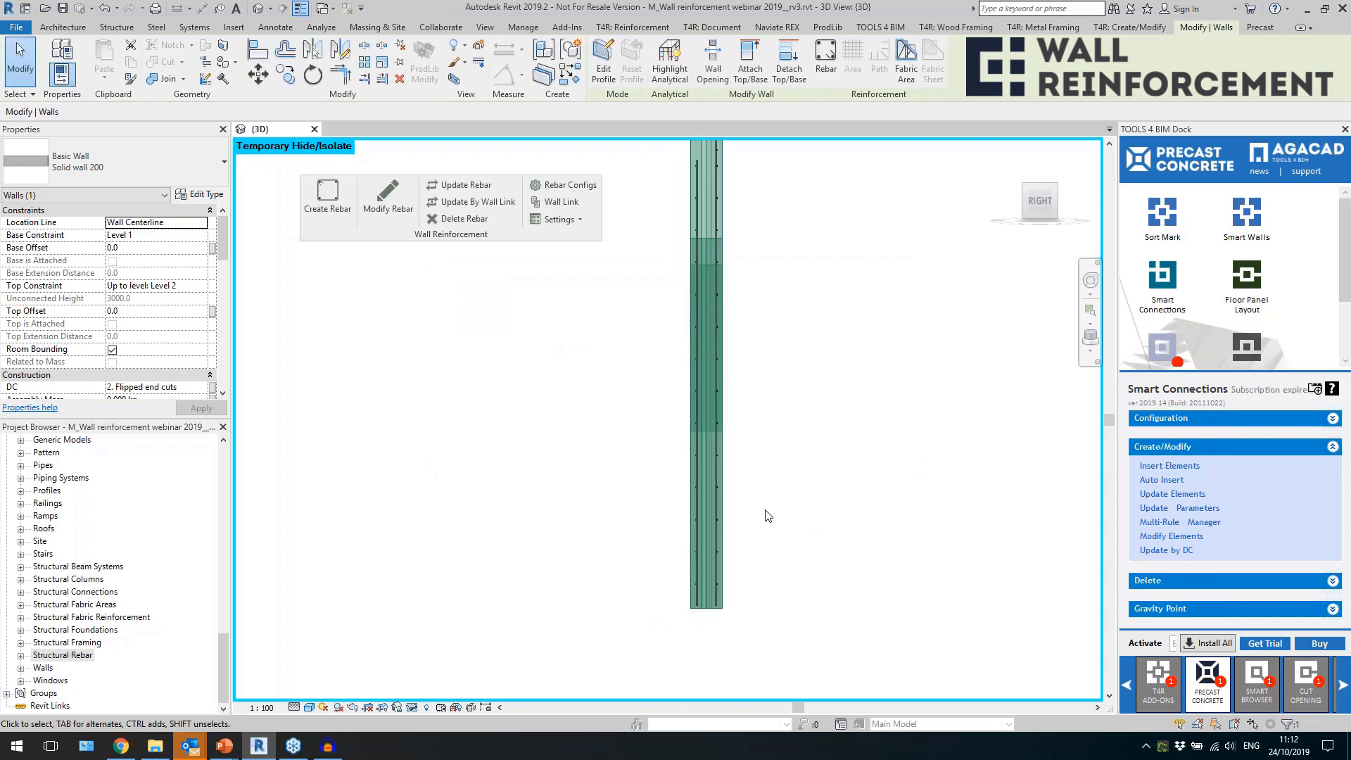
Update the wall's rebar to the flipped end cuts and check the bar ends at both wall ends from above.
{"action": "scroll", "coordinate": [758, 549], "scroll_direction": "down", "scroll_amount": 2}
{"action": "middle_click_drag", "start_coordinate": [760, 382], "coordinate": [984, 458], "text": "shift"}
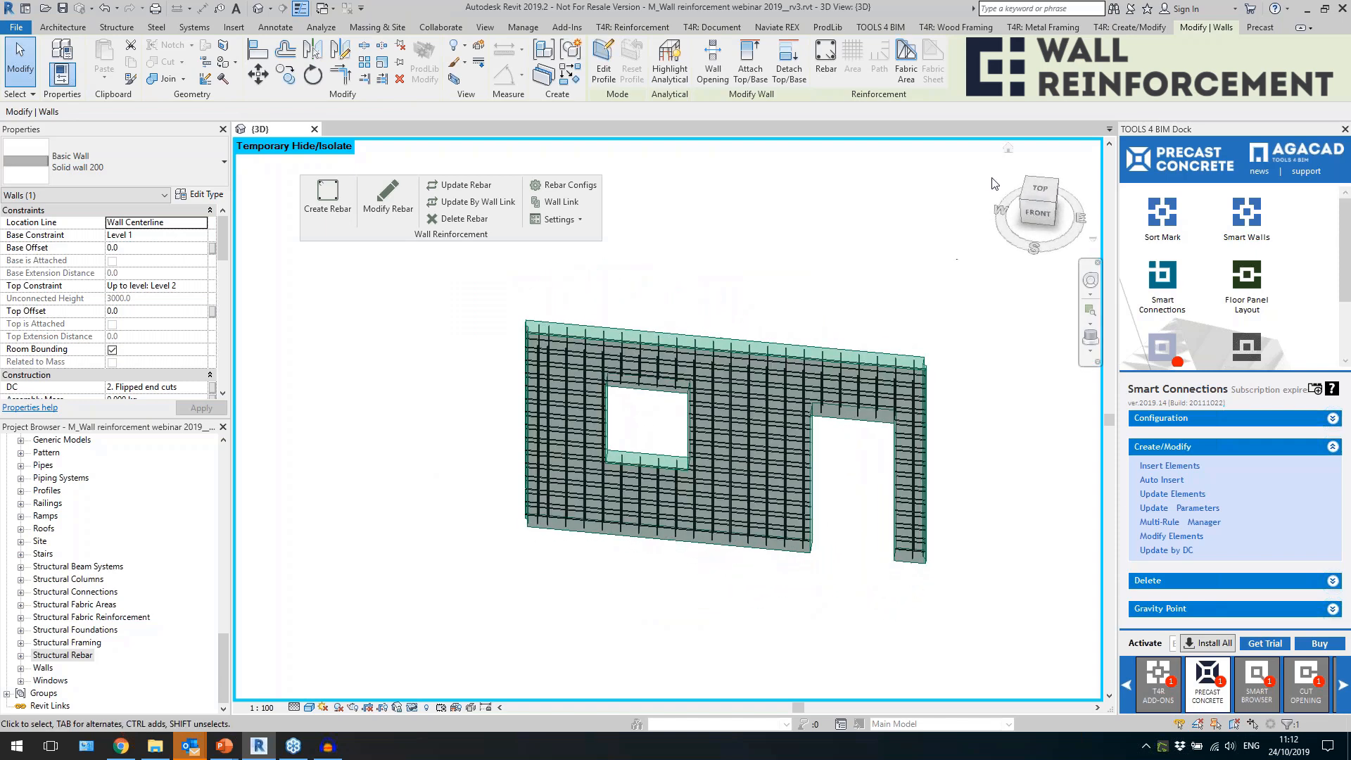
{"action": "left_click", "coordinate": [1043, 192]}
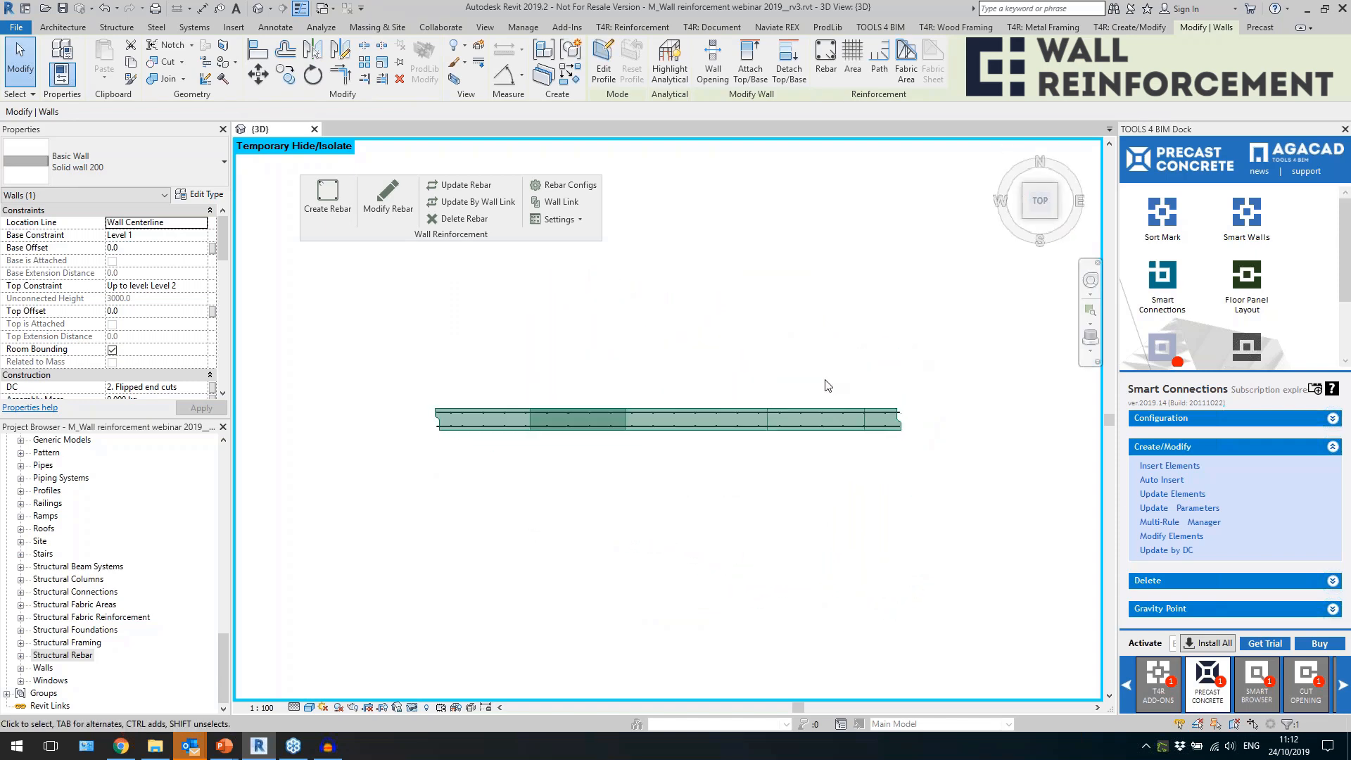
{"action": "key", "text": "Escape"}
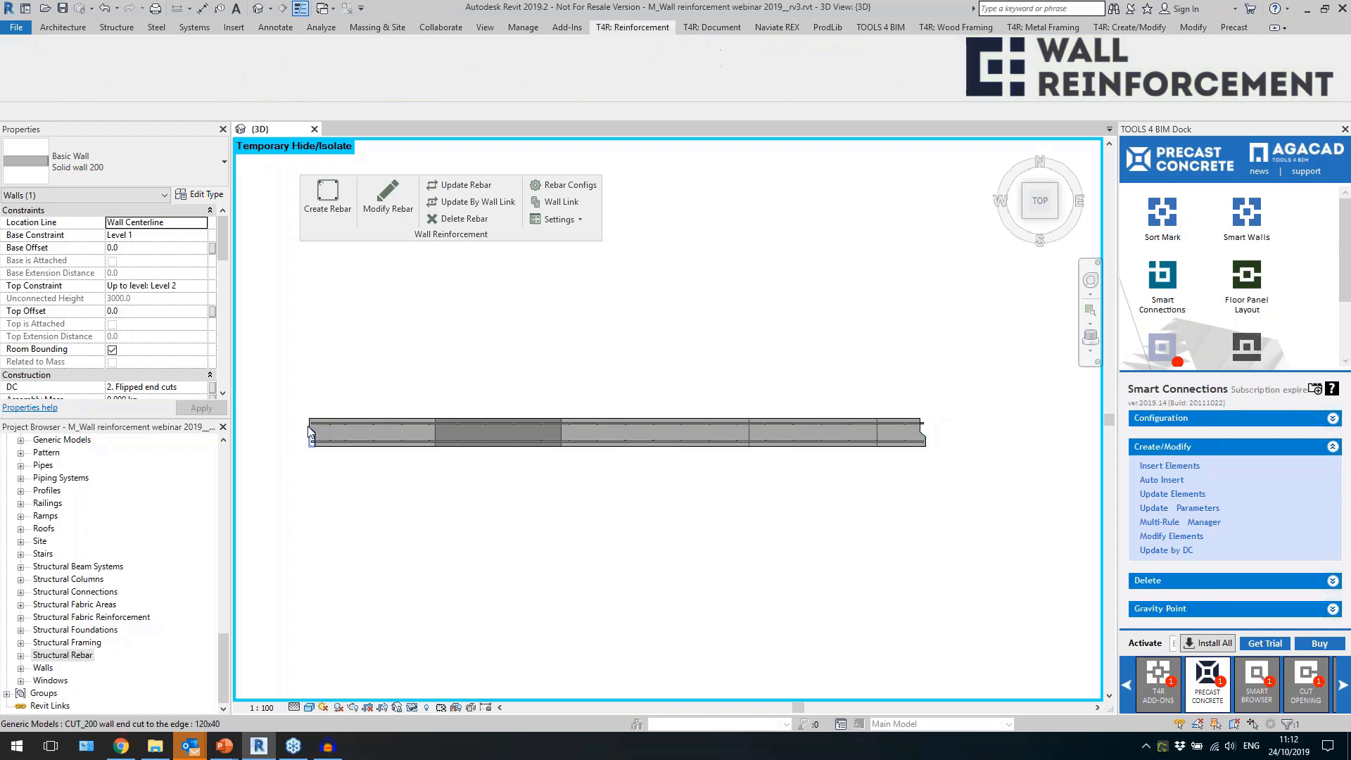
{"action": "left_click", "coordinate": [811, 422]}
{"action": "left_click", "coordinate": [461, 188]}
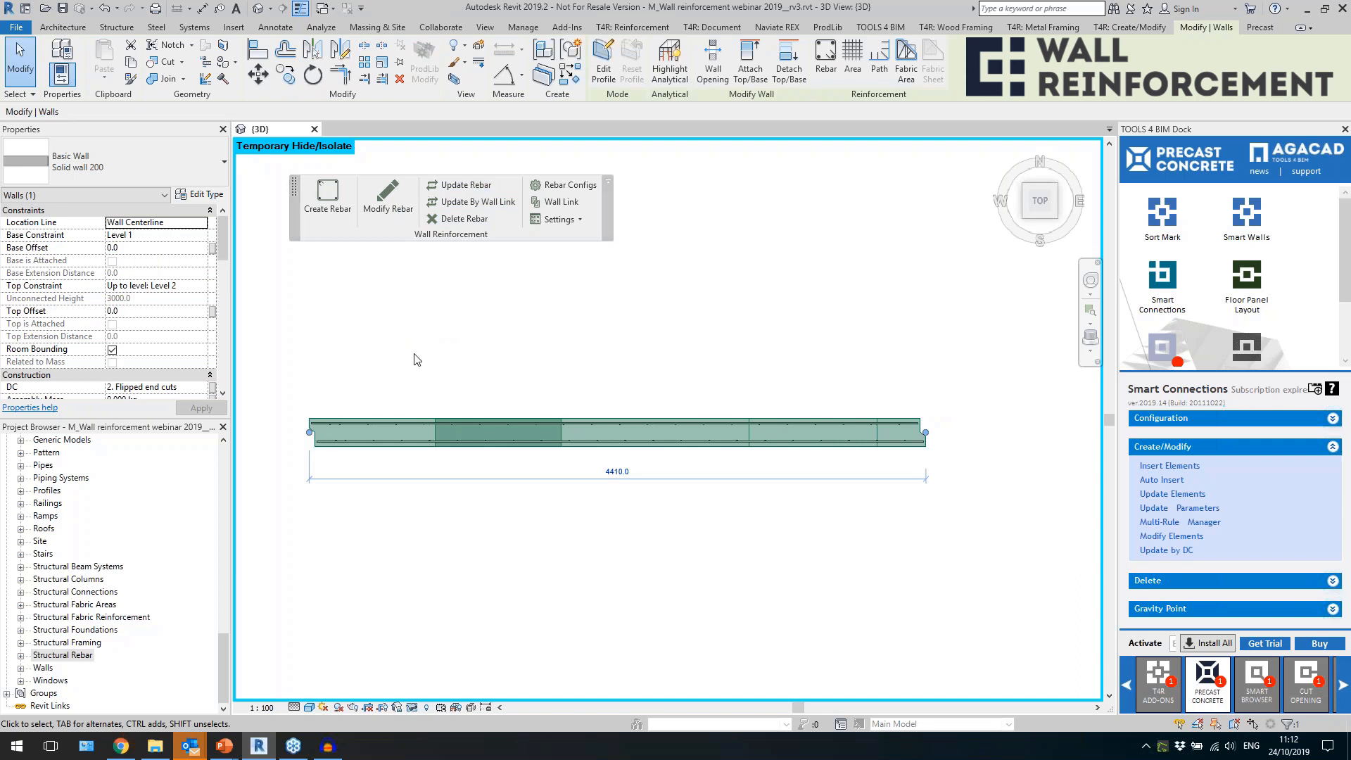
{"action": "scroll", "coordinate": [306, 448], "scroll_direction": "up", "scroll_amount": 2}
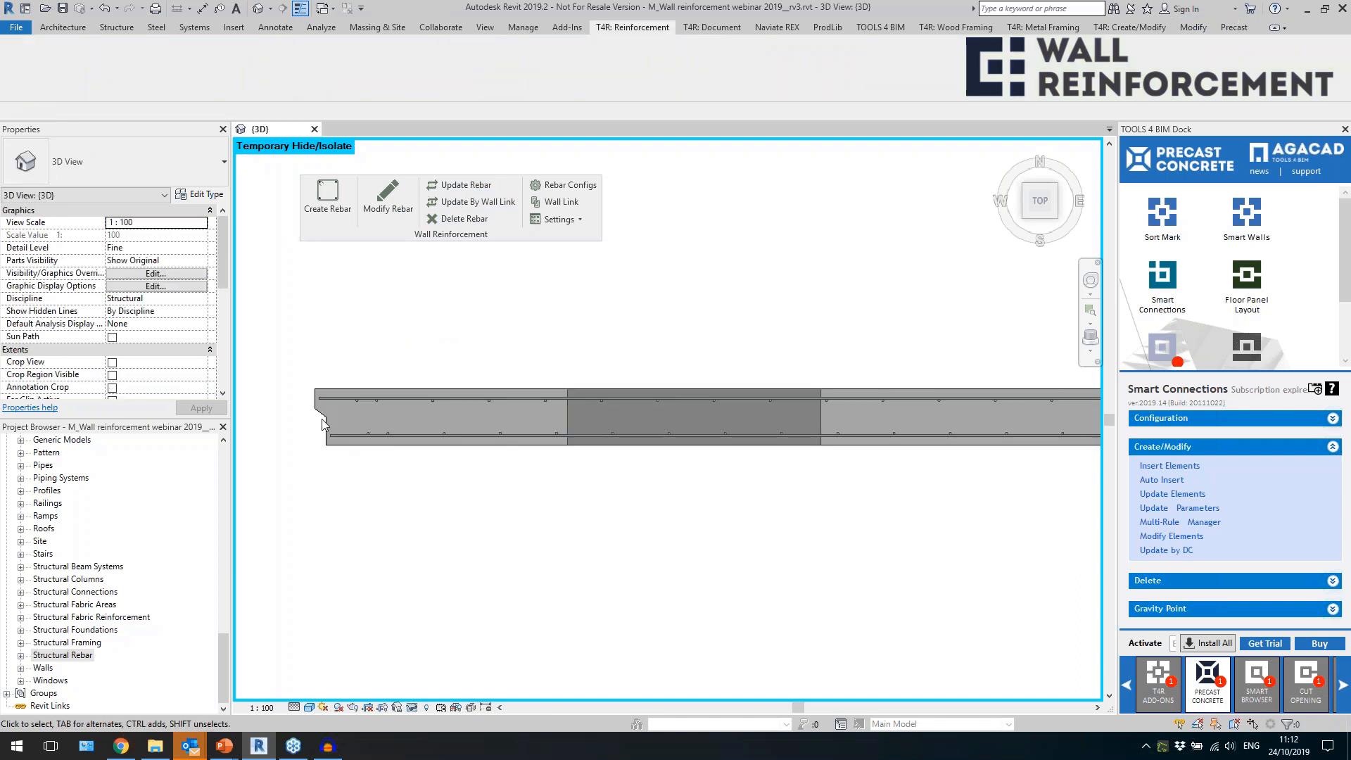
{"action": "scroll", "coordinate": [331, 408], "scroll_direction": "down", "scroll_amount": 2}
{"action": "scroll", "coordinate": [948, 436], "scroll_direction": "up", "scroll_amount": 4}
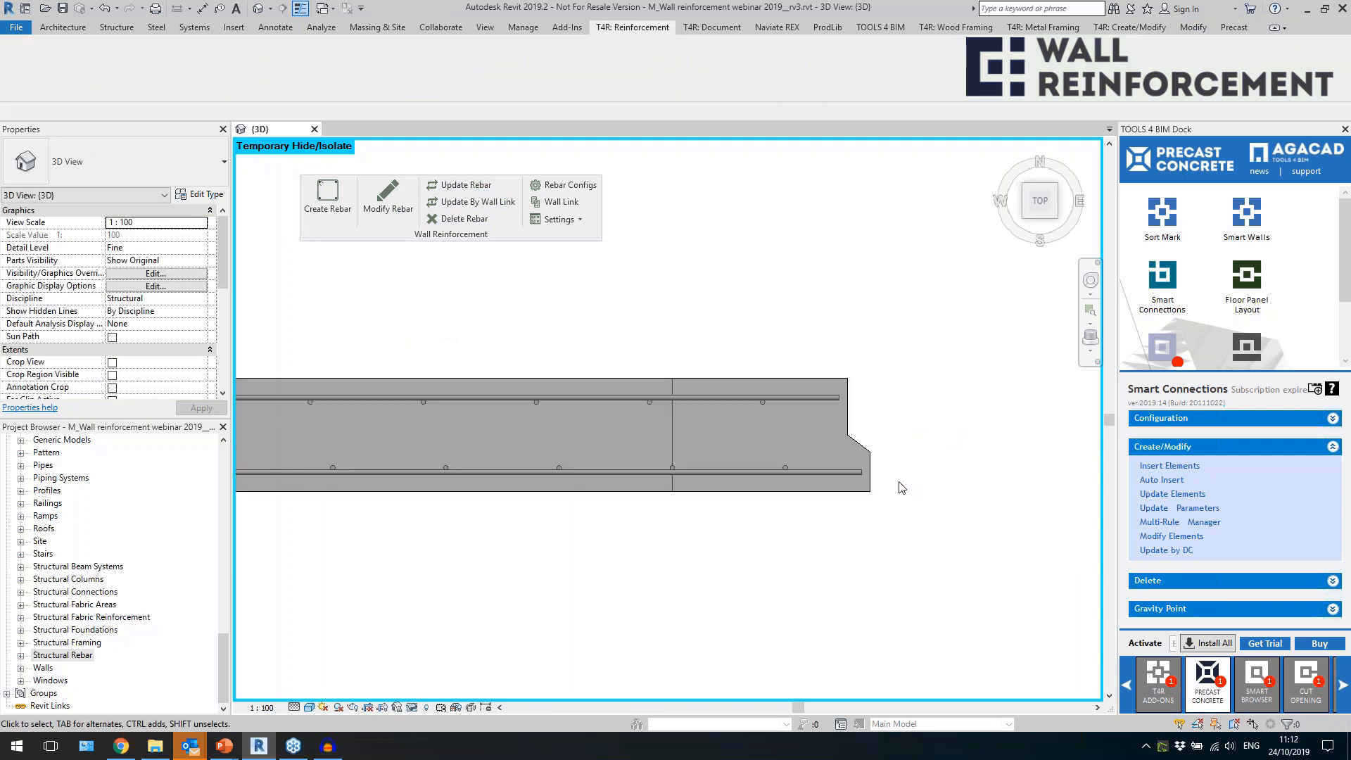
Open the wall's reinforcement for modification and enter a value of 110 in its settings.
{"action": "left_click", "coordinate": [806, 404]}
{"action": "left_click", "coordinate": [388, 195]}
{"action": "left_click", "coordinate": [398, 234]}
{"action": "left_click", "coordinate": [611, 287]}
{"action": "type", "text": "110"}
{"action": "left_click", "coordinate": [907, 649]}
Delete the inserted flipped end cut elements from the wall.
{"action": "scroll", "coordinate": [880, 422], "scroll_direction": "down", "scroll_amount": 5}
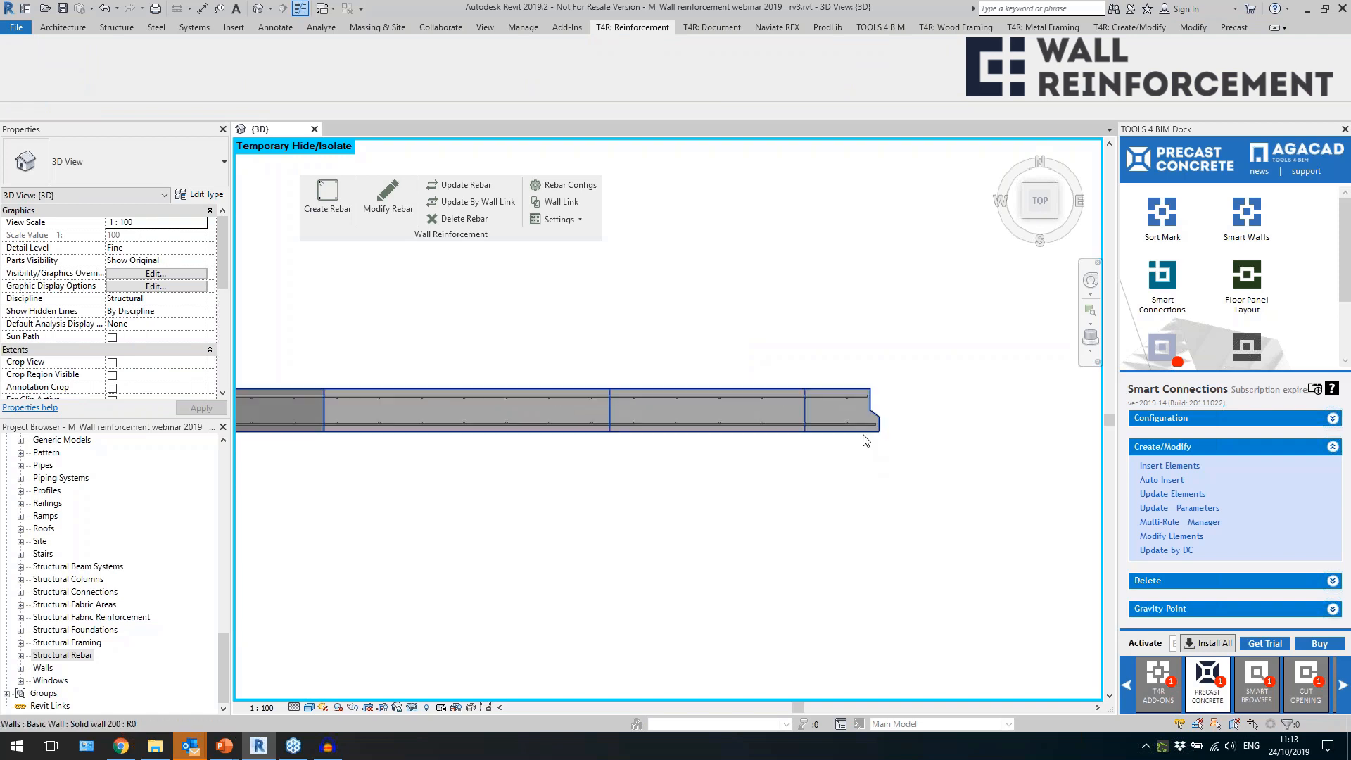
{"action": "left_click", "coordinate": [865, 435]}
{"action": "left_click", "coordinate": [1196, 582]}
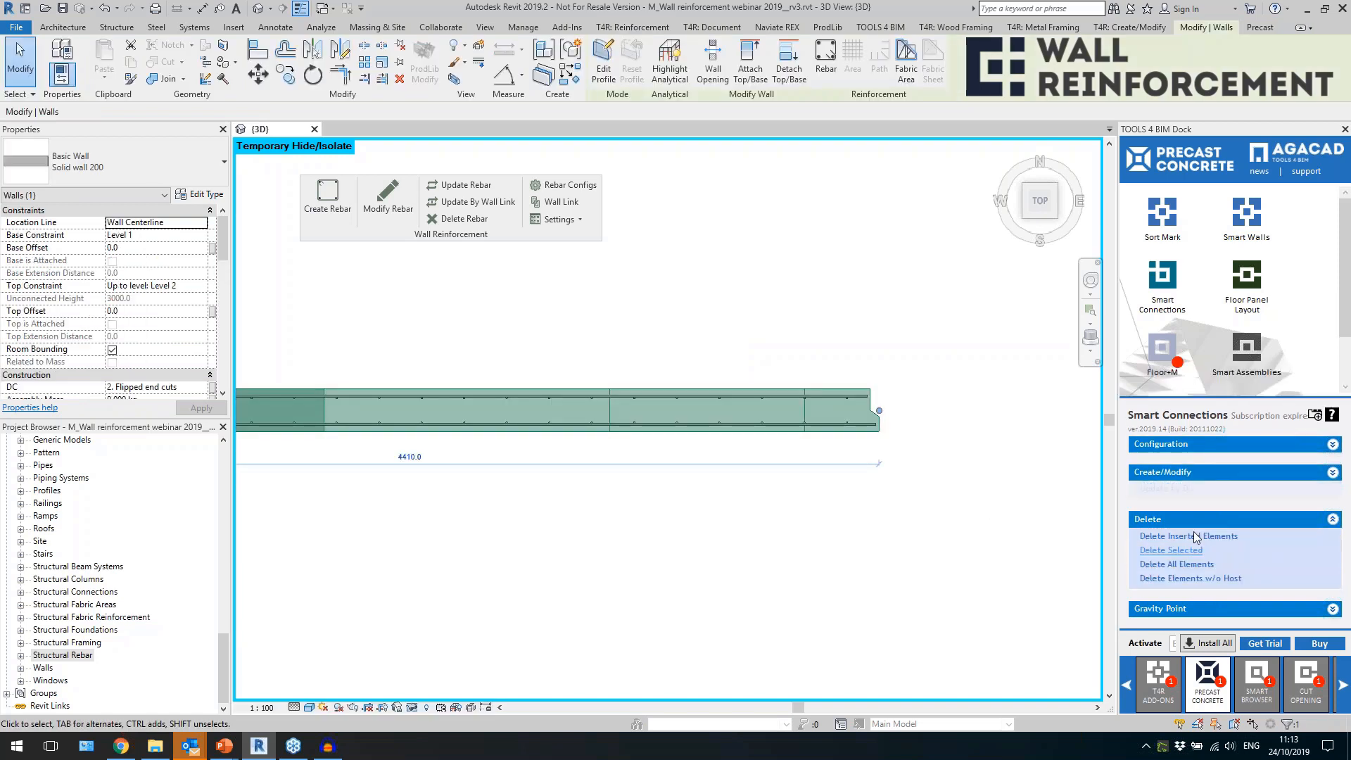
{"action": "left_click", "coordinate": [1187, 537]}
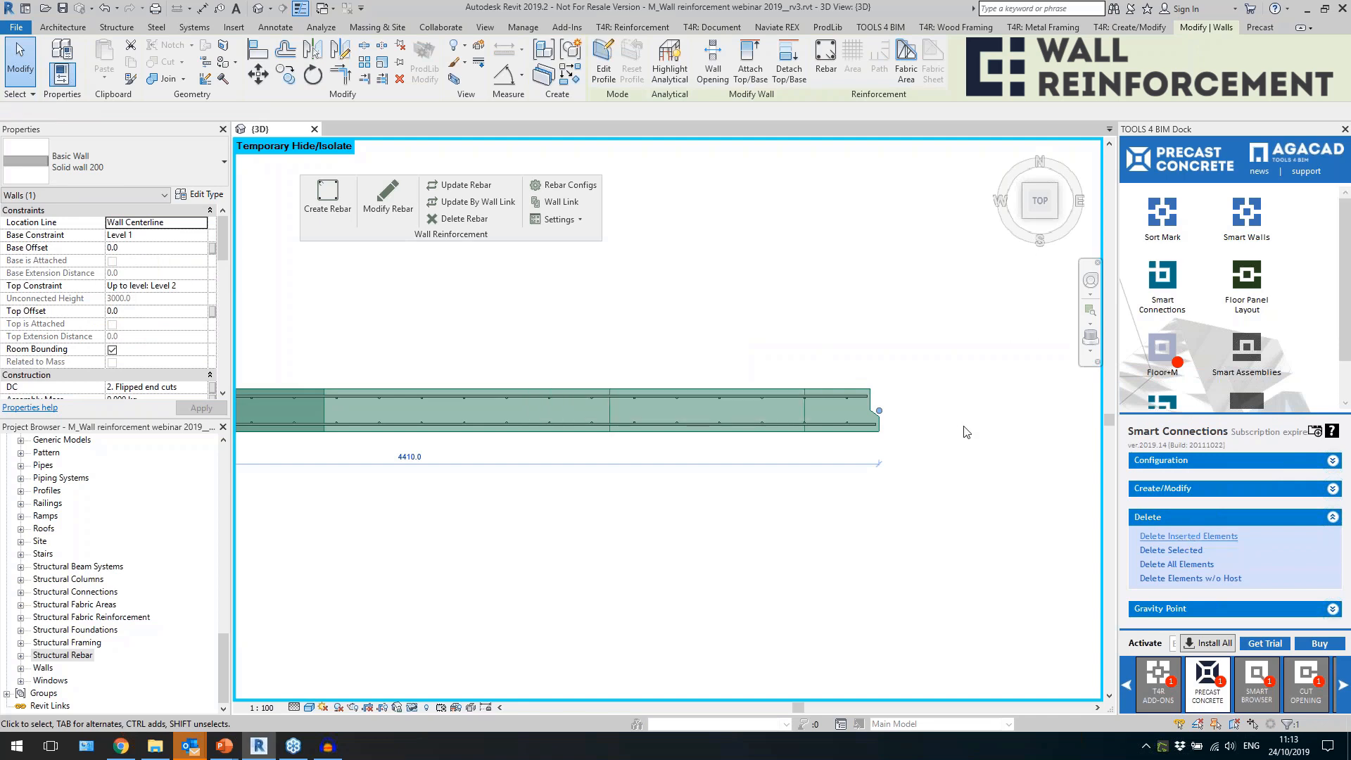
Insert Smart Connections details into the wall using the configuration "3. top and bottom flipped cut with chamfer".
{"action": "left_click", "coordinate": [1189, 489]}
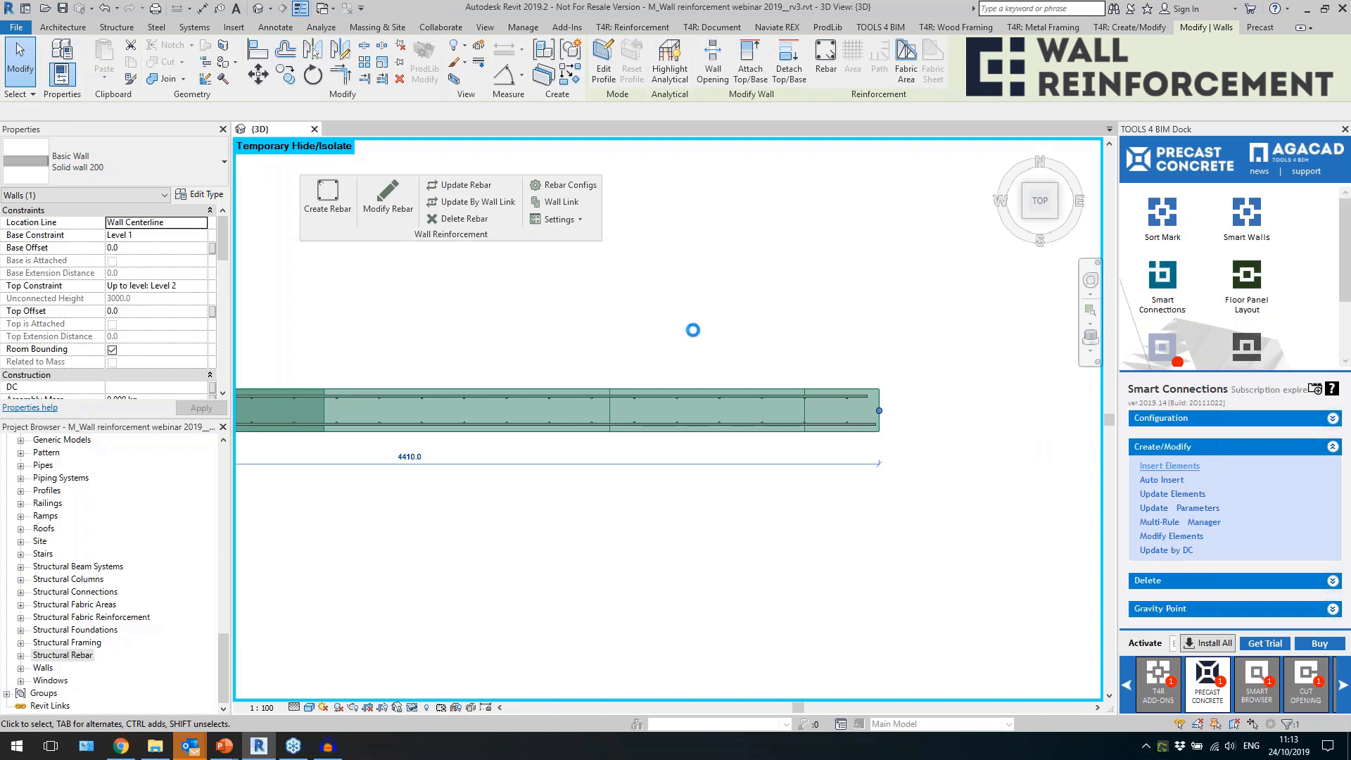
{"action": "left_click", "coordinate": [591, 344]}
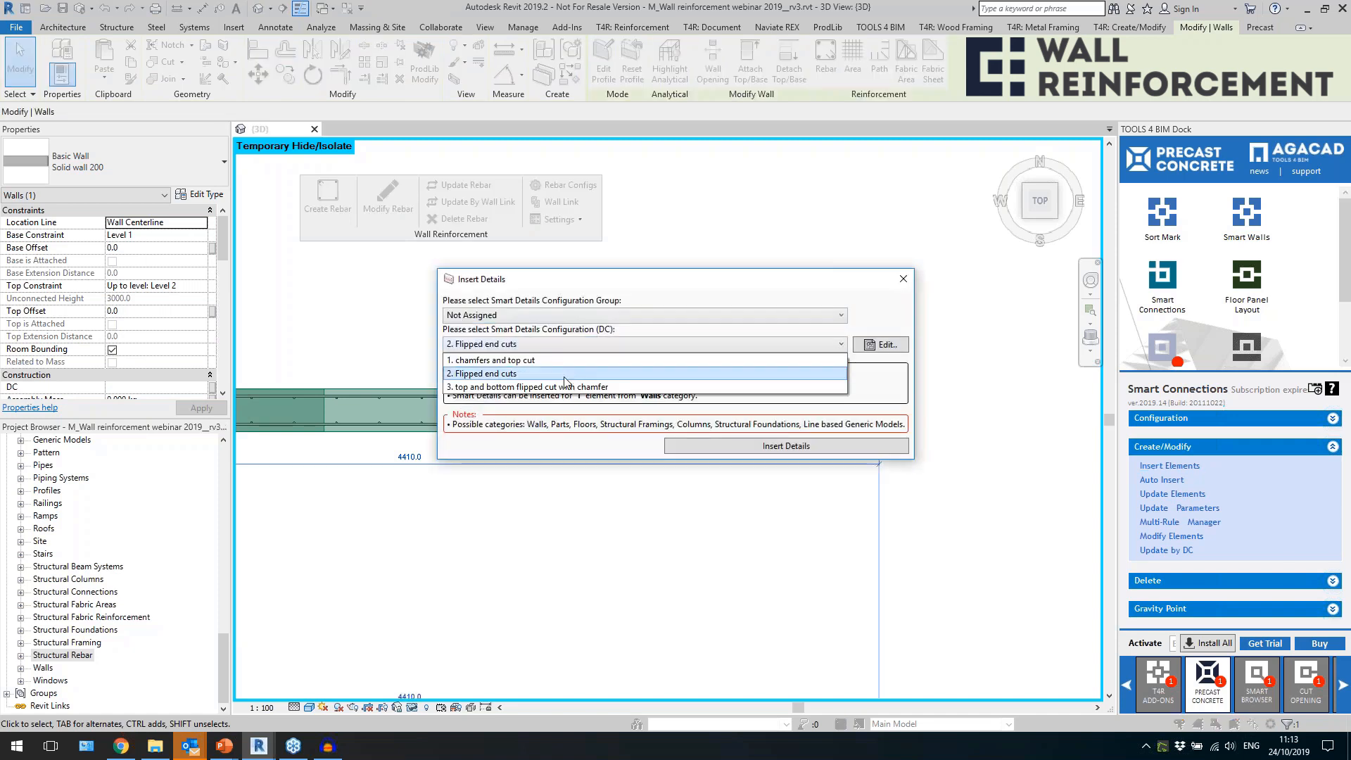
{"action": "left_click", "coordinate": [584, 389]}
{"action": "left_click", "coordinate": [700, 447]}
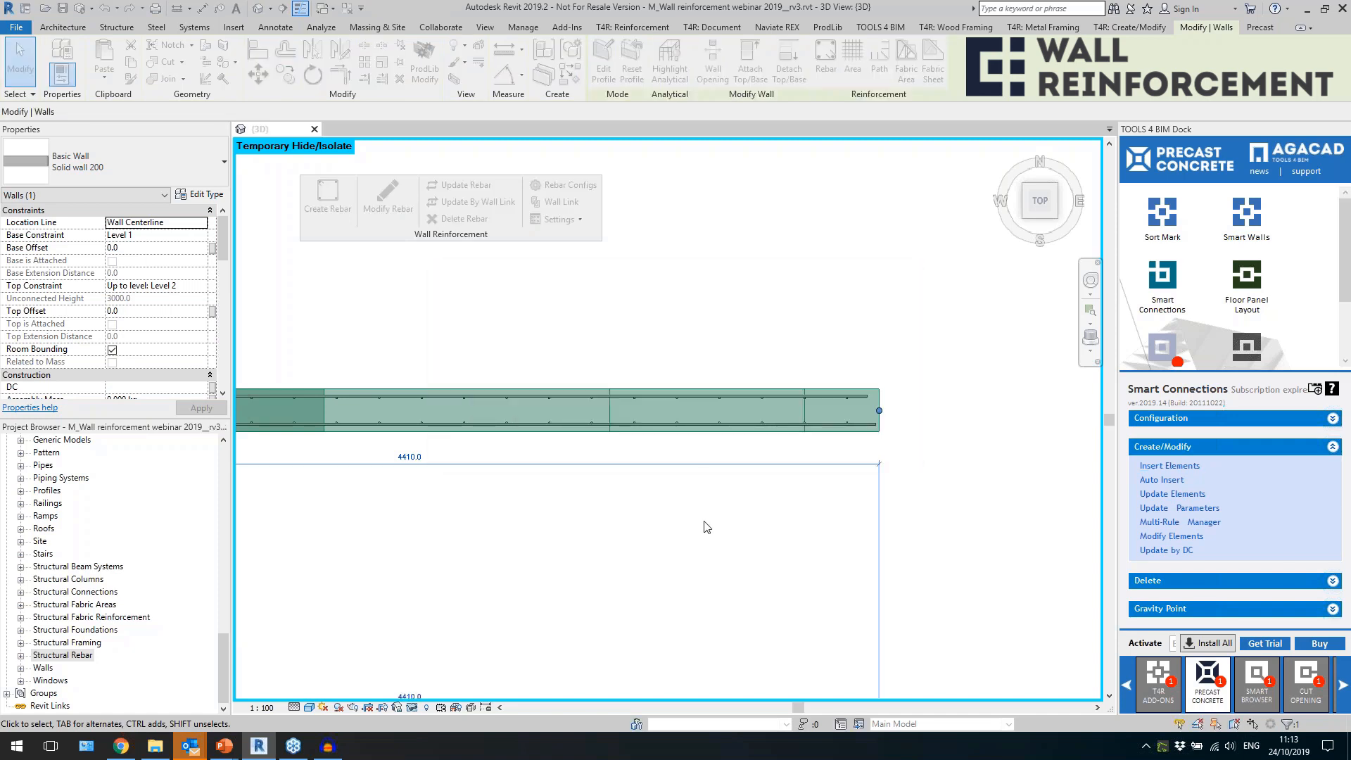
View the wall from its right side and update its rebar to the top and bottom flipped cuts.
{"action": "scroll", "coordinate": [895, 525], "scroll_direction": "down", "scroll_amount": 3}
{"action": "middle_click_drag", "start_coordinate": [850, 589], "coordinate": [687, 354], "text": "shift"}
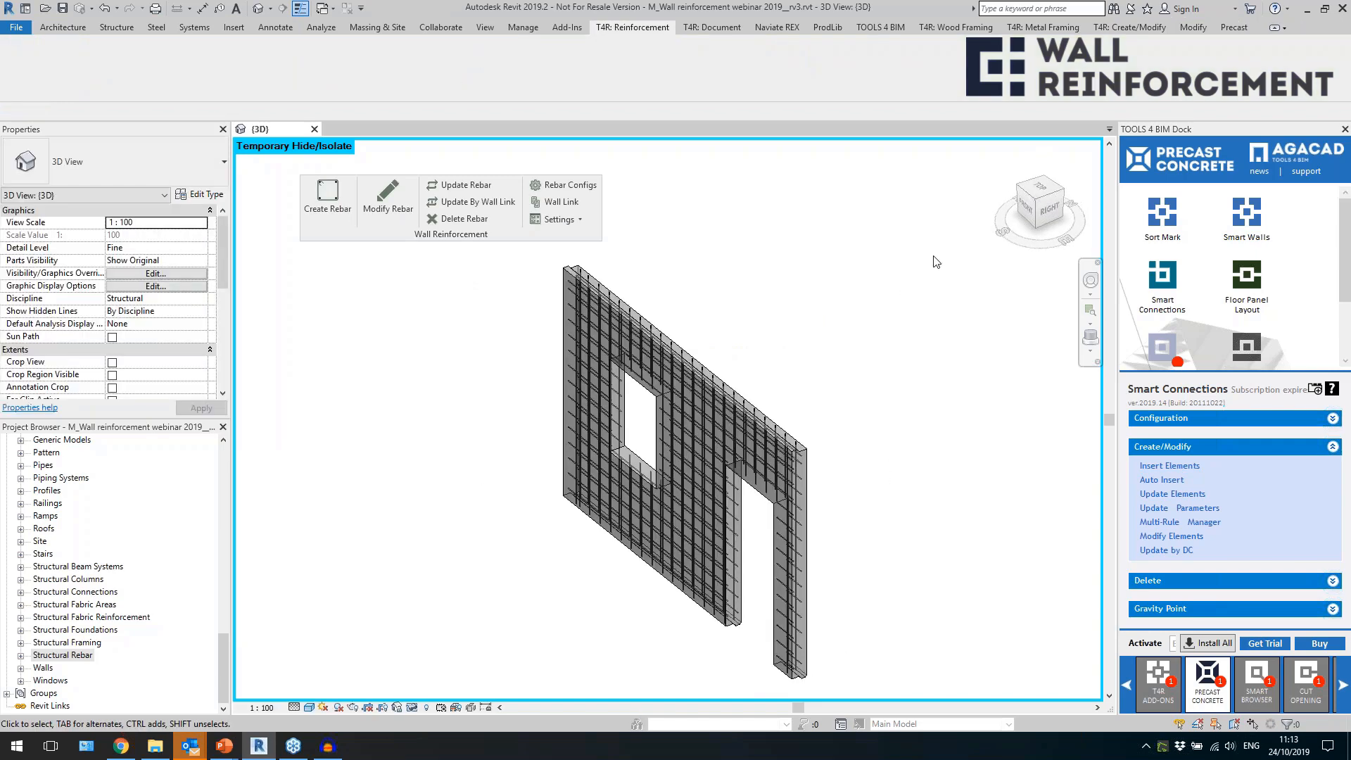
{"action": "left_click", "coordinate": [803, 496]}
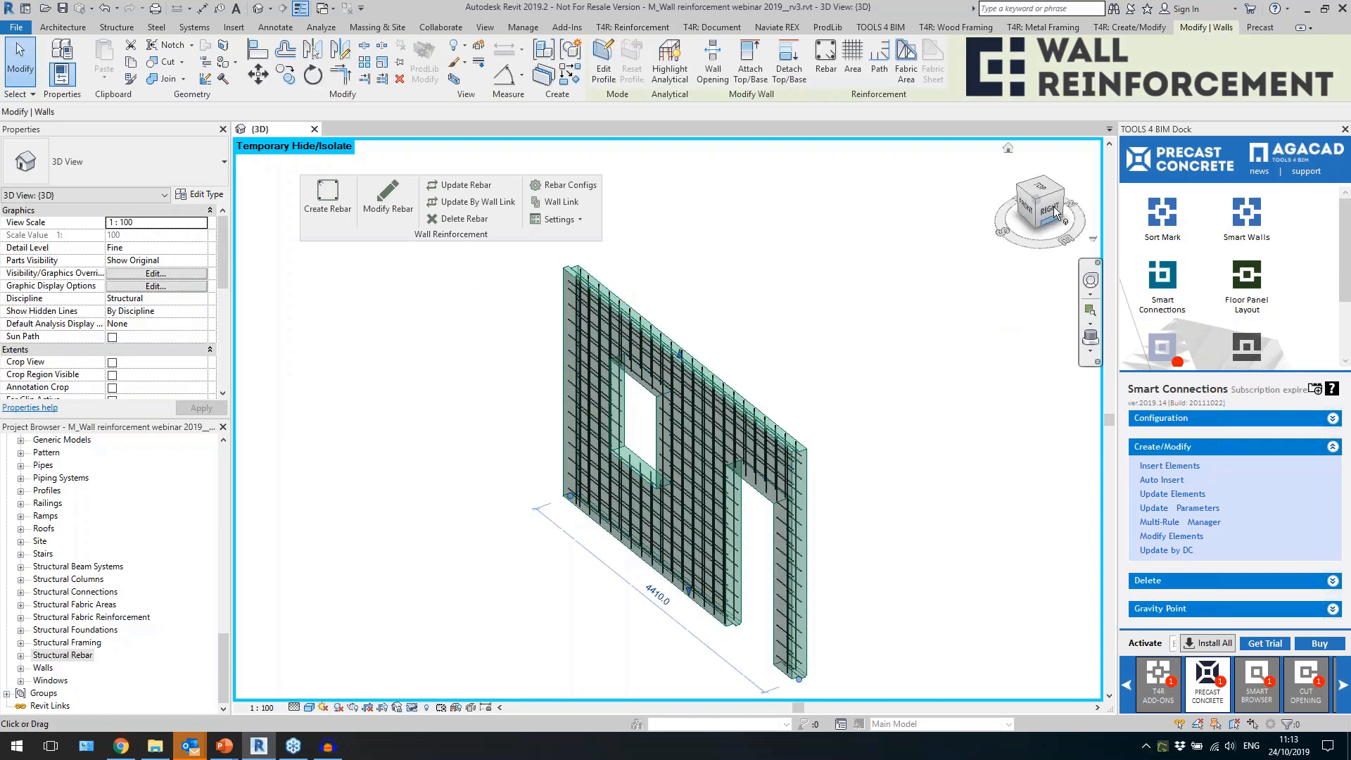
{"action": "left_click", "coordinate": [1055, 211]}
{"action": "left_click", "coordinate": [696, 606]}
{"action": "scroll", "coordinate": [622, 554], "scroll_direction": "up", "scroll_amount": 5}
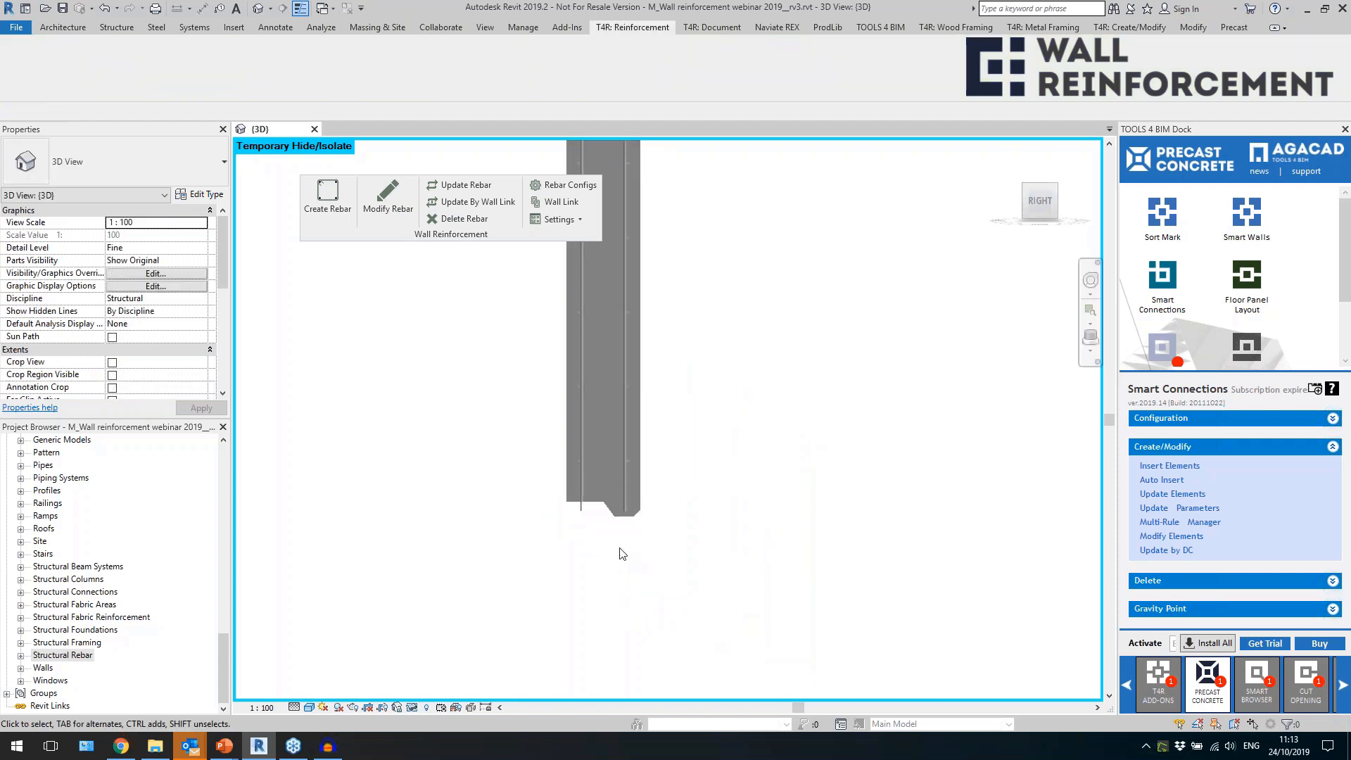
{"action": "left_click", "coordinate": [602, 479]}
{"action": "left_click", "coordinate": [442, 188]}
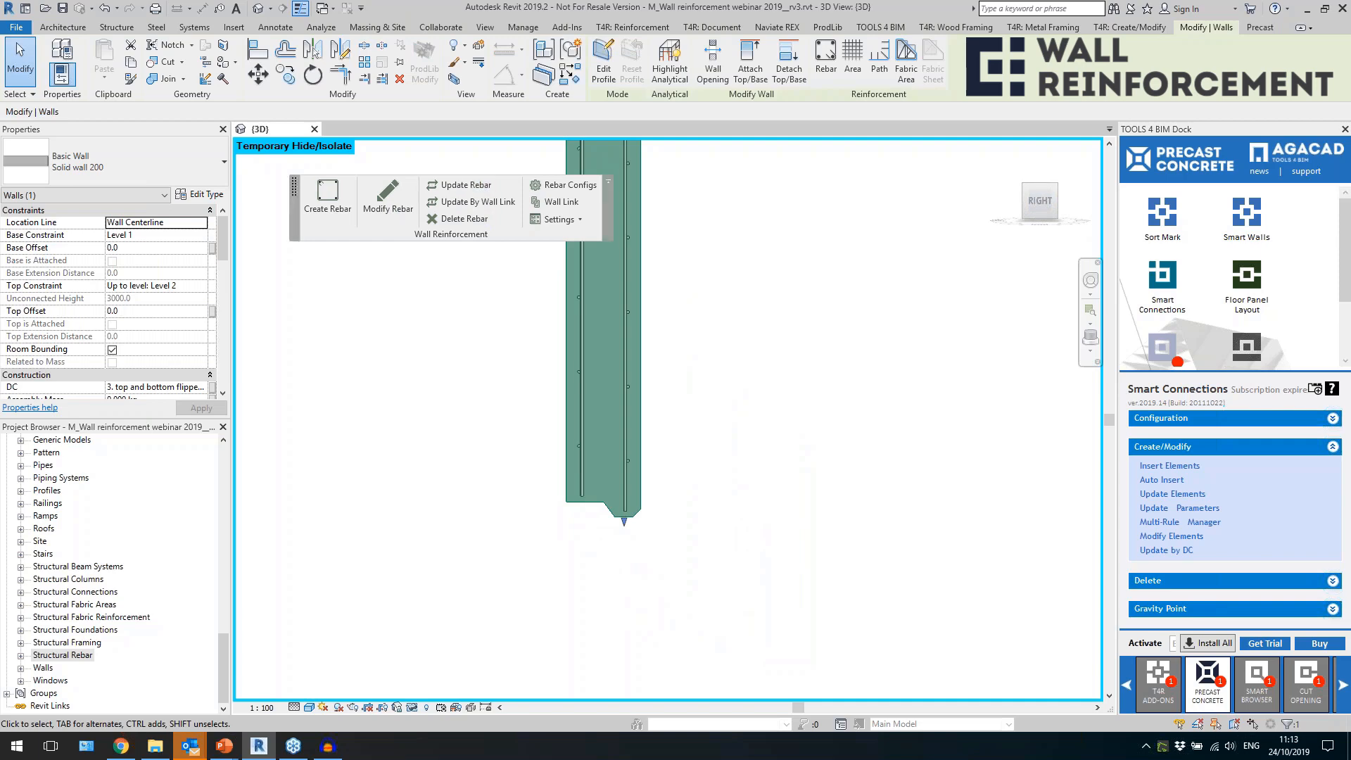
Examine the vertical bar ends at the wall's bottom and top cuts from the side.
{"action": "left_click", "coordinate": [626, 506]}
{"action": "middle_click_drag", "start_coordinate": [797, 277], "coordinate": [790, 622]}
{"action": "scroll", "coordinate": [789, 619], "scroll_direction": "down", "scroll_amount": 3}
{"action": "middle_click_drag", "start_coordinate": [796, 396], "coordinate": [816, 660]}
{"action": "scroll", "coordinate": [729, 380], "scroll_direction": "up", "scroll_amount": 4}
{"action": "left_click", "coordinate": [765, 383]}
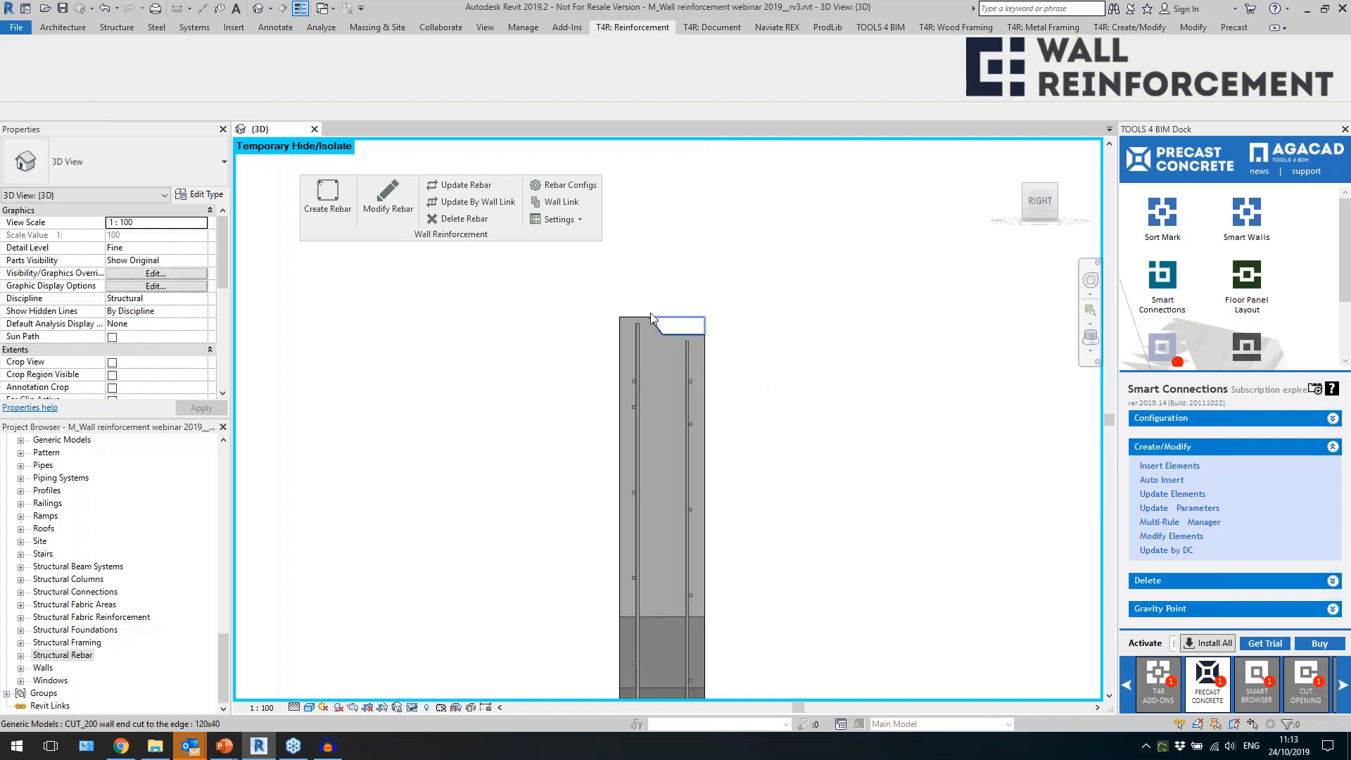
{"action": "middle_click_drag", "start_coordinate": [715, 323], "coordinate": [738, 352], "text": "shift"}
{"action": "middle_click_drag", "start_coordinate": [808, 321], "coordinate": [817, 334], "text": "shift"}
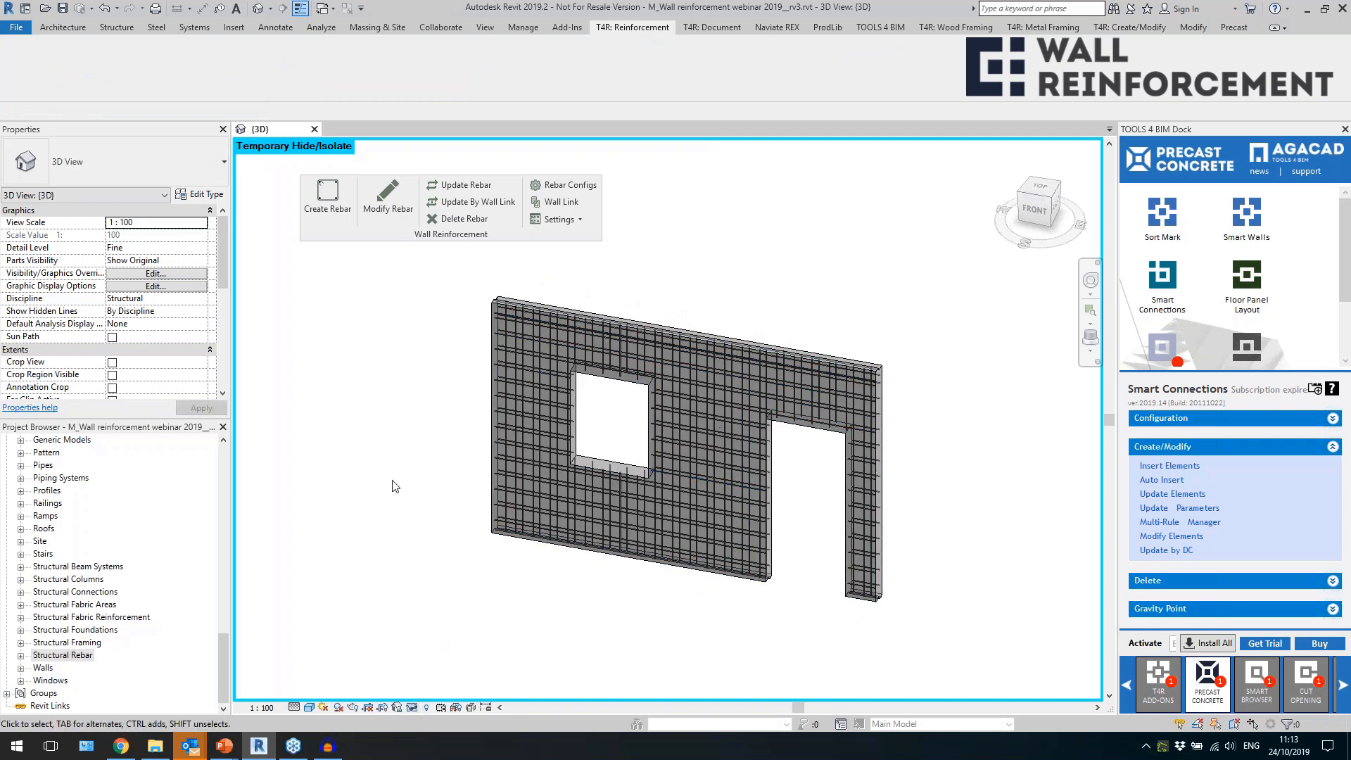
Reset the temporary hide/isolate so that all walls are shown in the 3D view.
{"action": "left_click", "coordinate": [412, 708]}
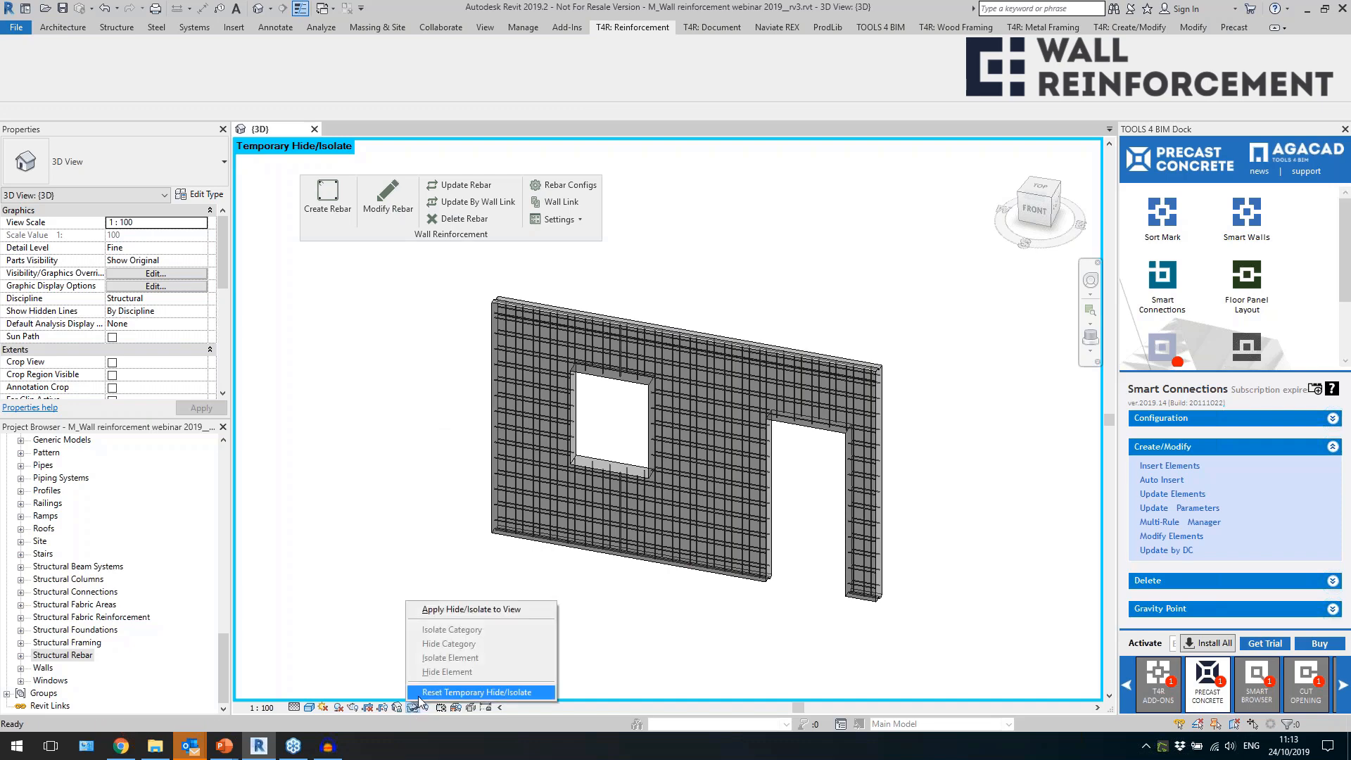
{"action": "left_click", "coordinate": [418, 695]}
{"action": "scroll", "coordinate": [711, 538], "scroll_direction": "down", "scroll_amount": 4}
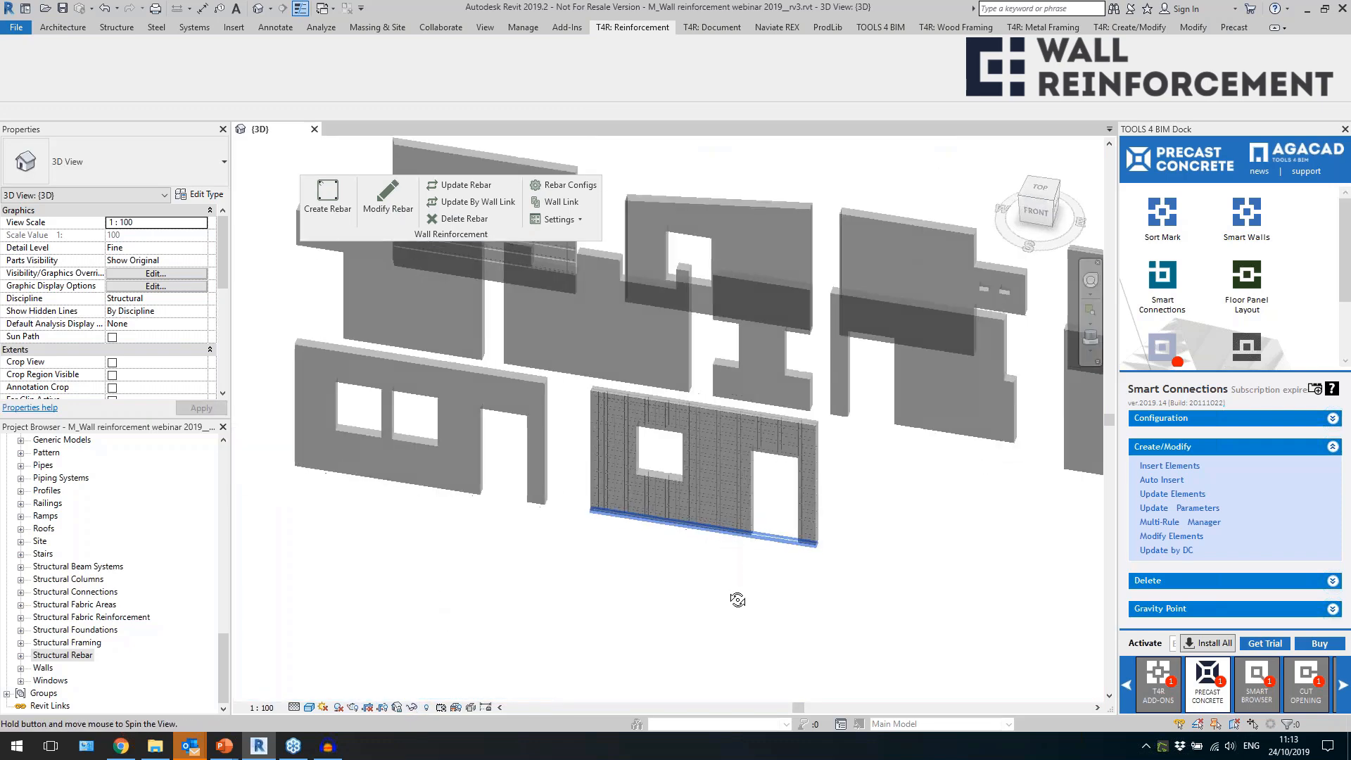
{"action": "middle_click_drag", "start_coordinate": [681, 551], "coordinate": [710, 536], "text": "shift"}
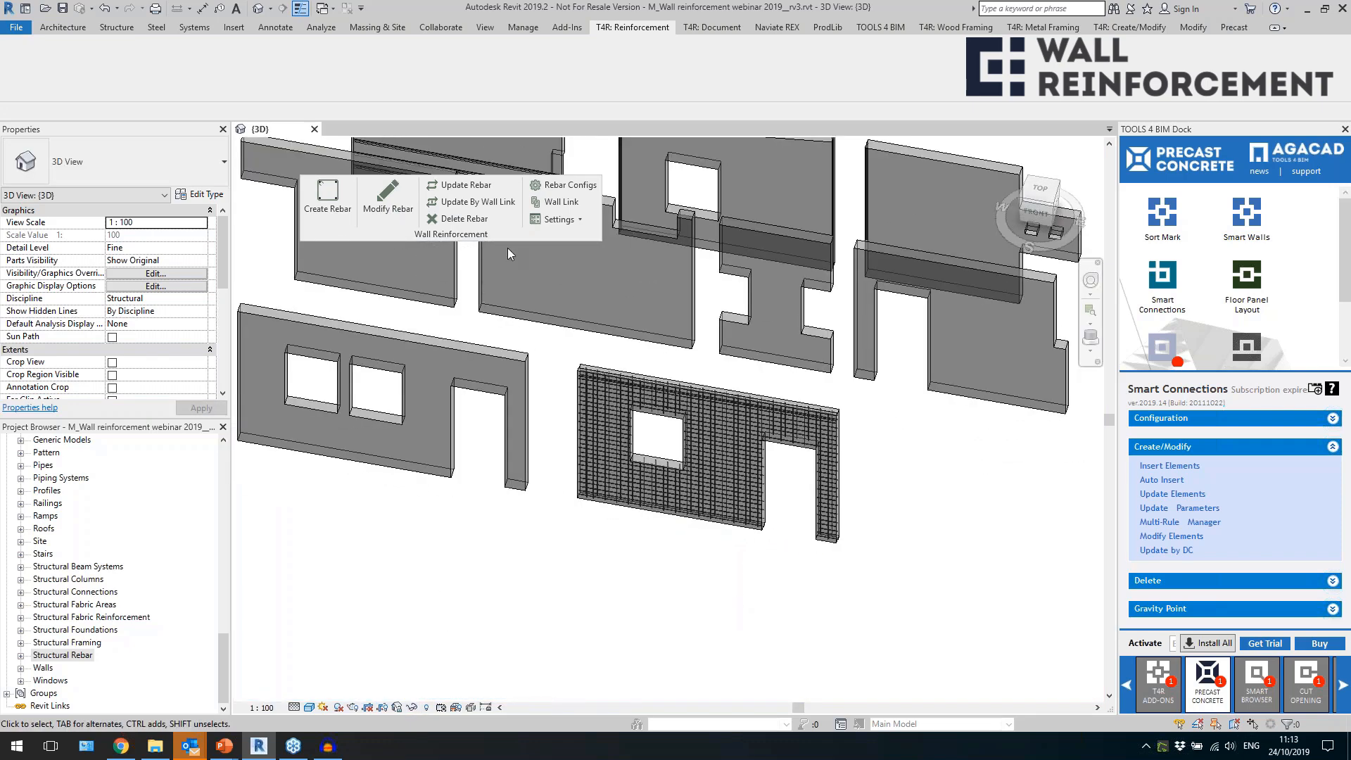
Save a copy of the Default Configuration for wall reinforcement under the name "2 - straight".
{"action": "left_click", "coordinate": [560, 185]}
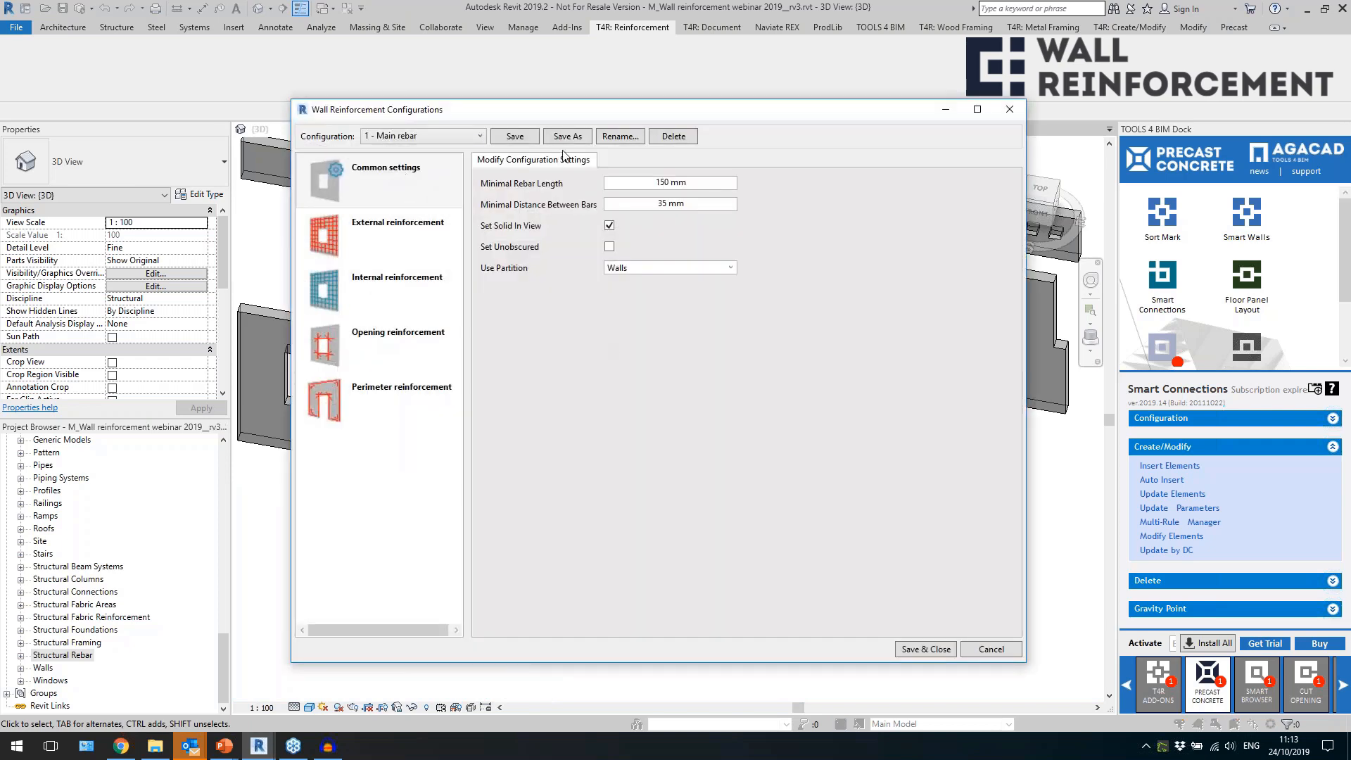
{"action": "left_click", "coordinate": [468, 135]}
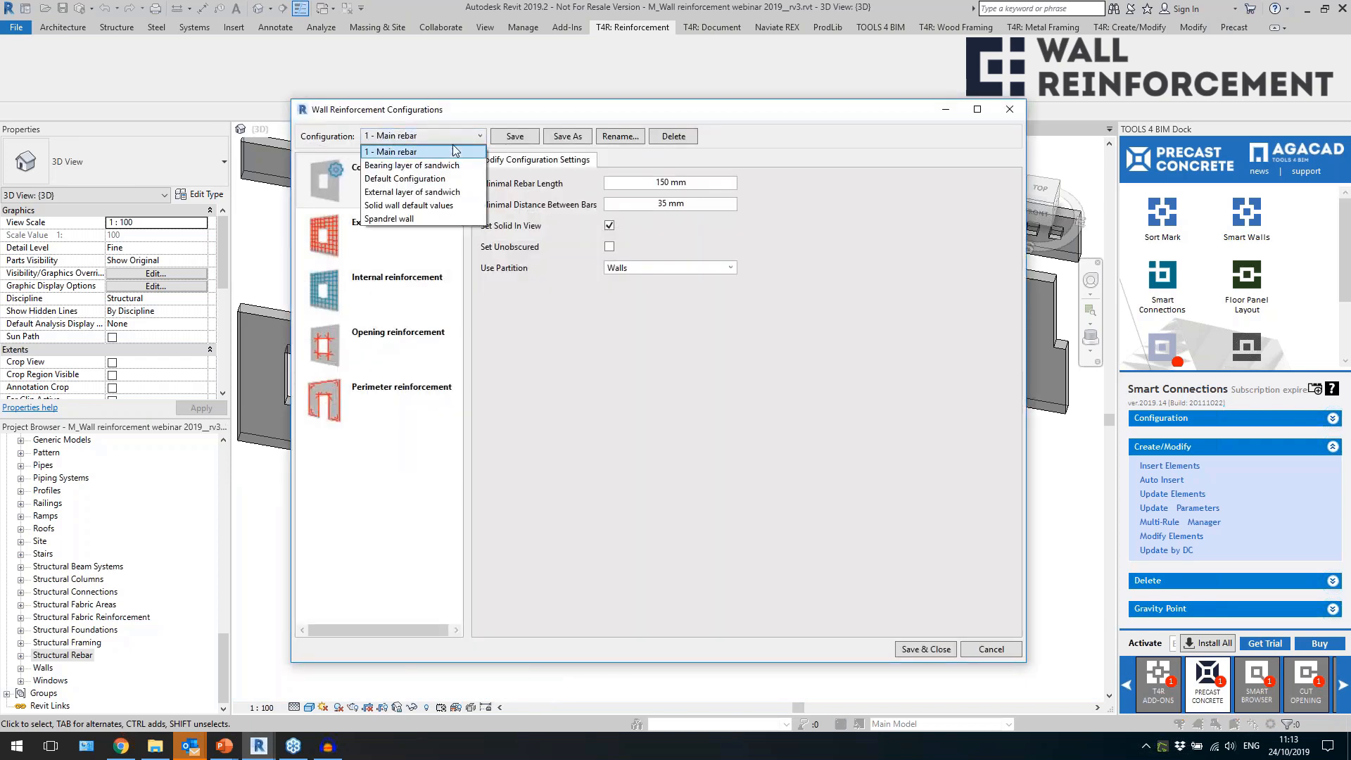
{"action": "left_click", "coordinate": [422, 178]}
{"action": "left_click", "coordinate": [568, 137]}
{"action": "left_click_drag", "start_coordinate": [668, 385], "coordinate": [494, 403]}
{"action": "type", "text": "2 - "}
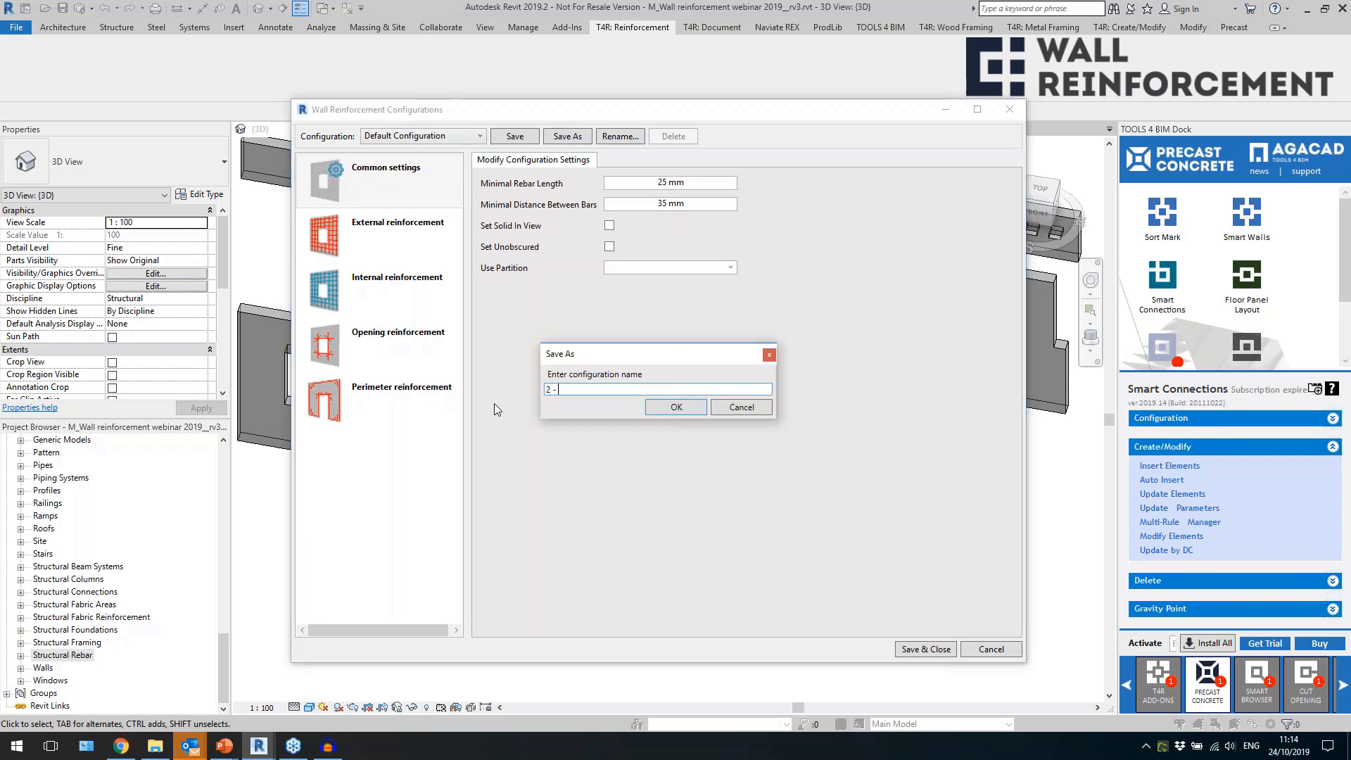
{"action": "type", "text": "straight"}
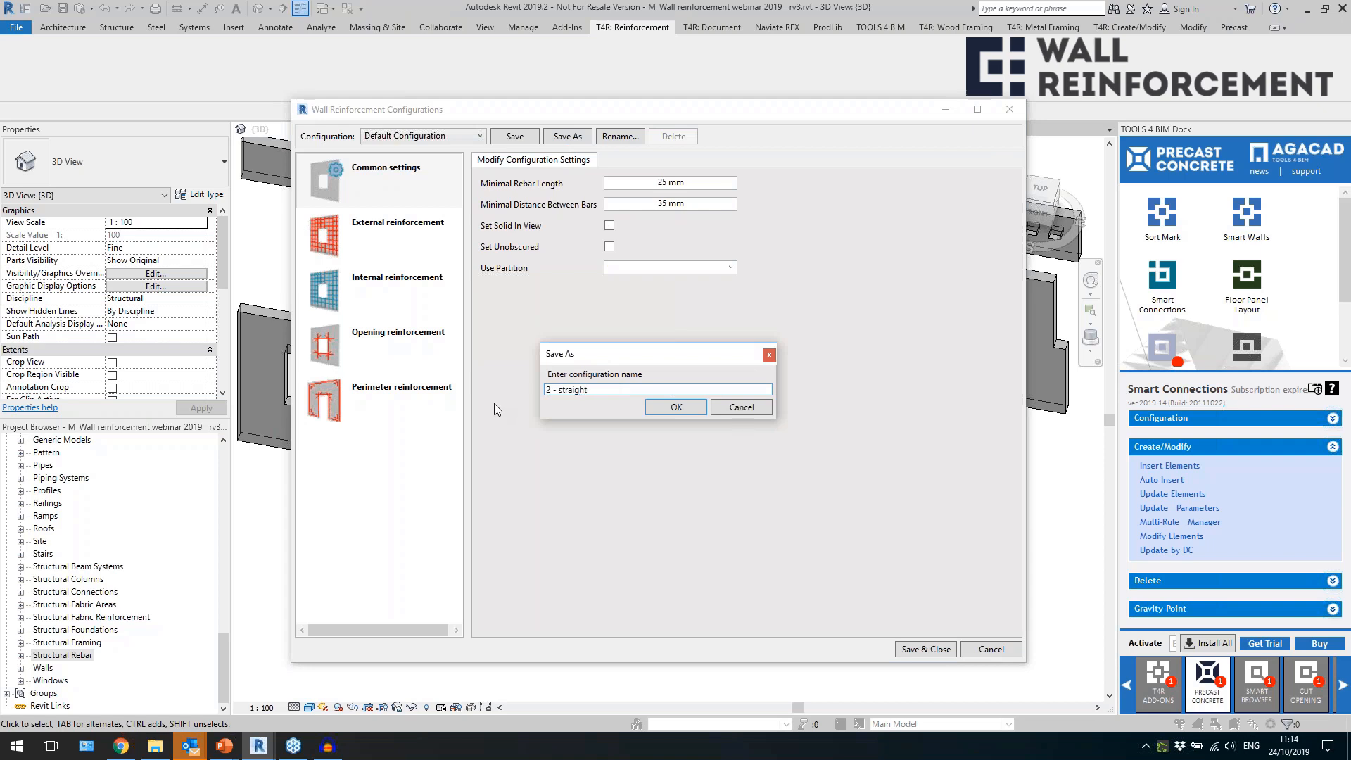
{"action": "key", "text": "Return"}
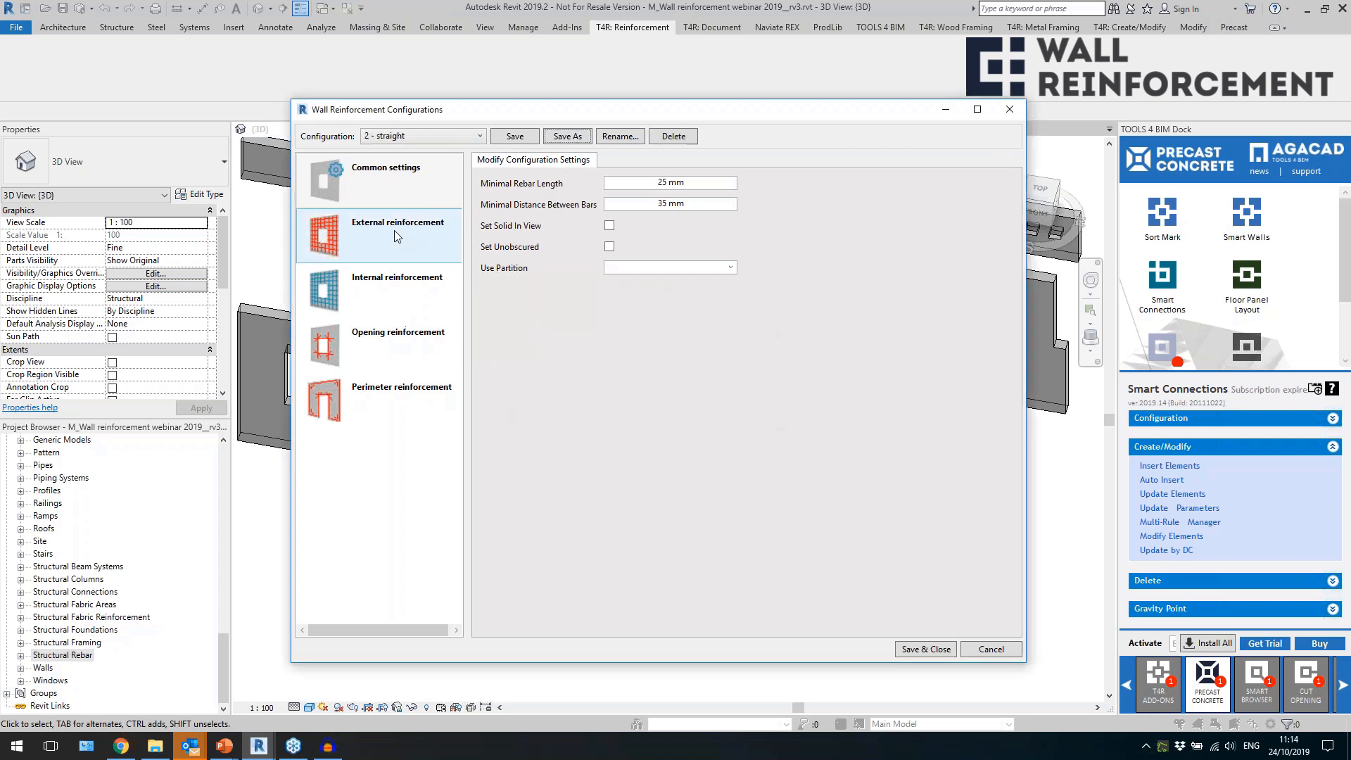
Review the opening reinforcement settings and define one H12 bar as the vertical opening edge rebar.
{"action": "left_click", "coordinate": [389, 339]}
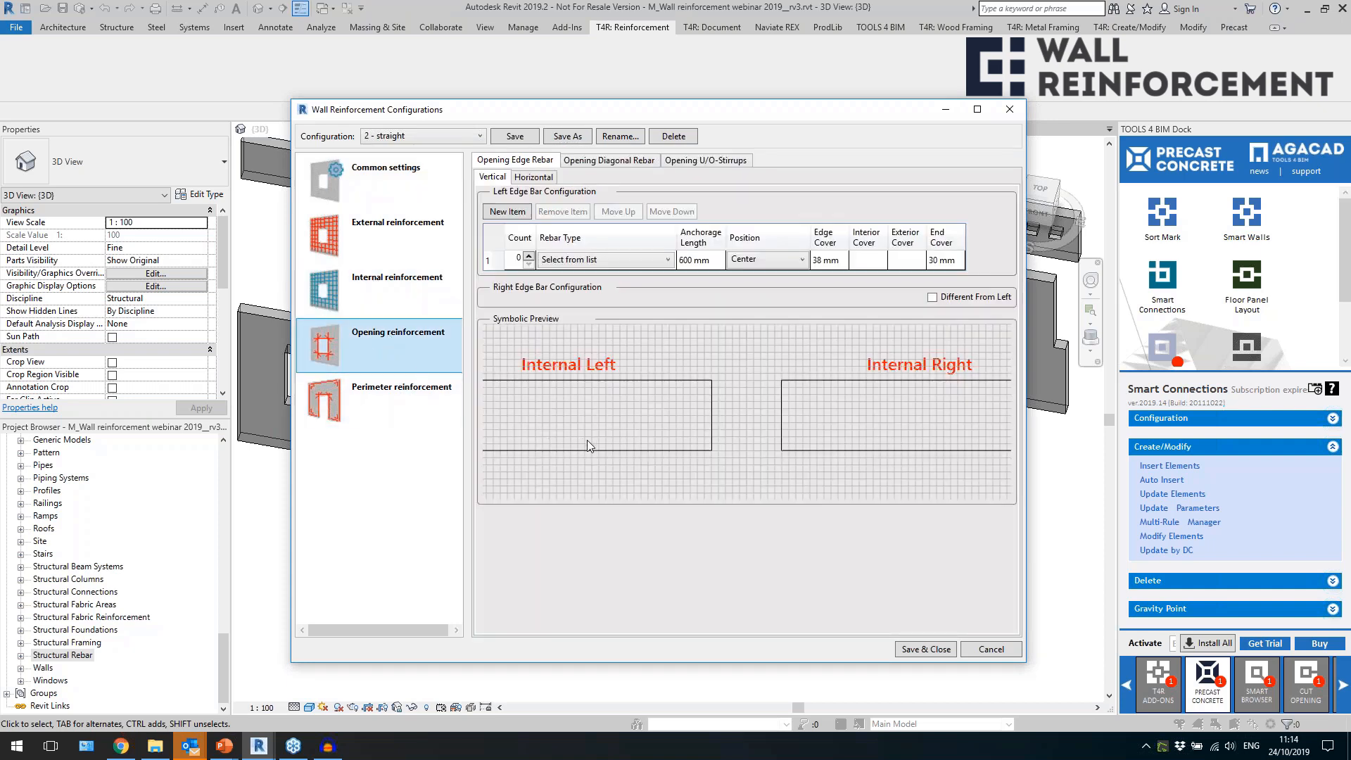
{"action": "left_click_drag", "start_coordinate": [1025, 365], "coordinate": [1069, 365]}
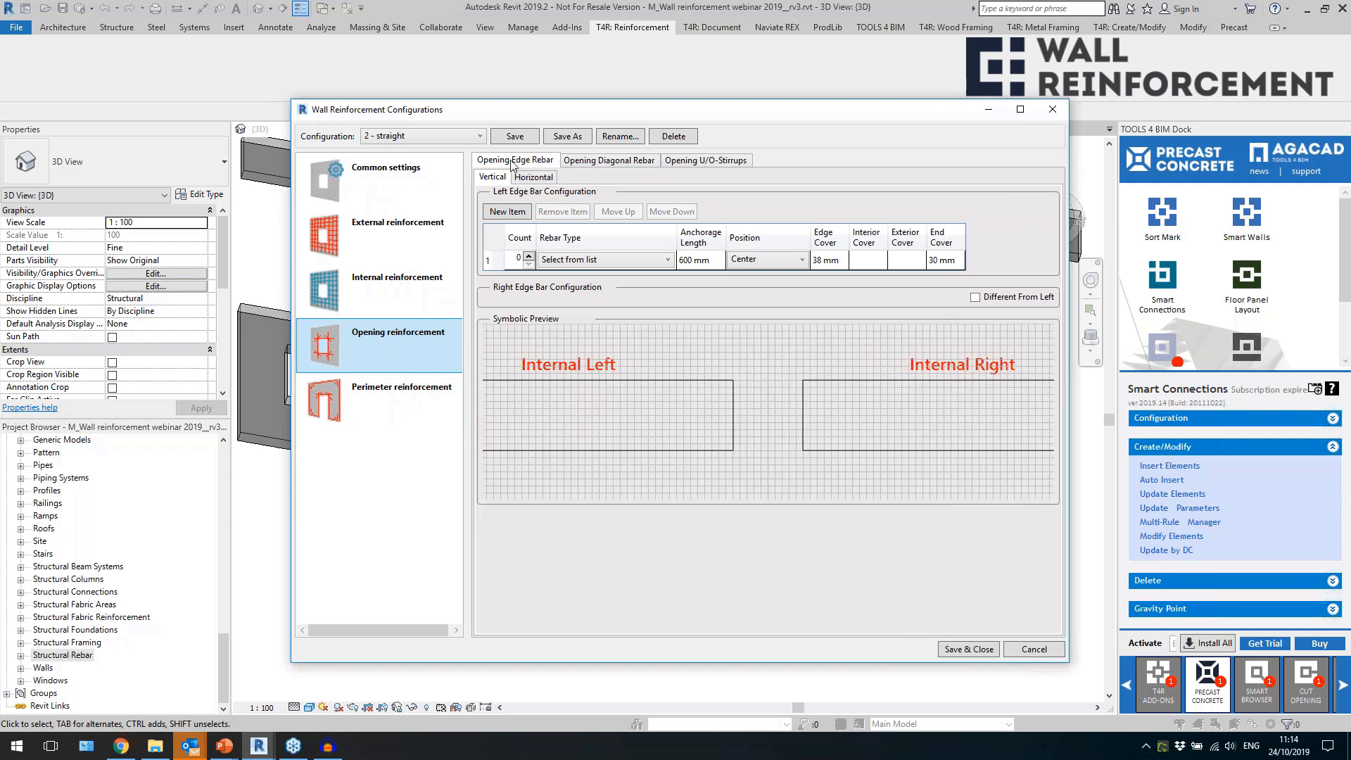
{"action": "left_click", "coordinate": [609, 162]}
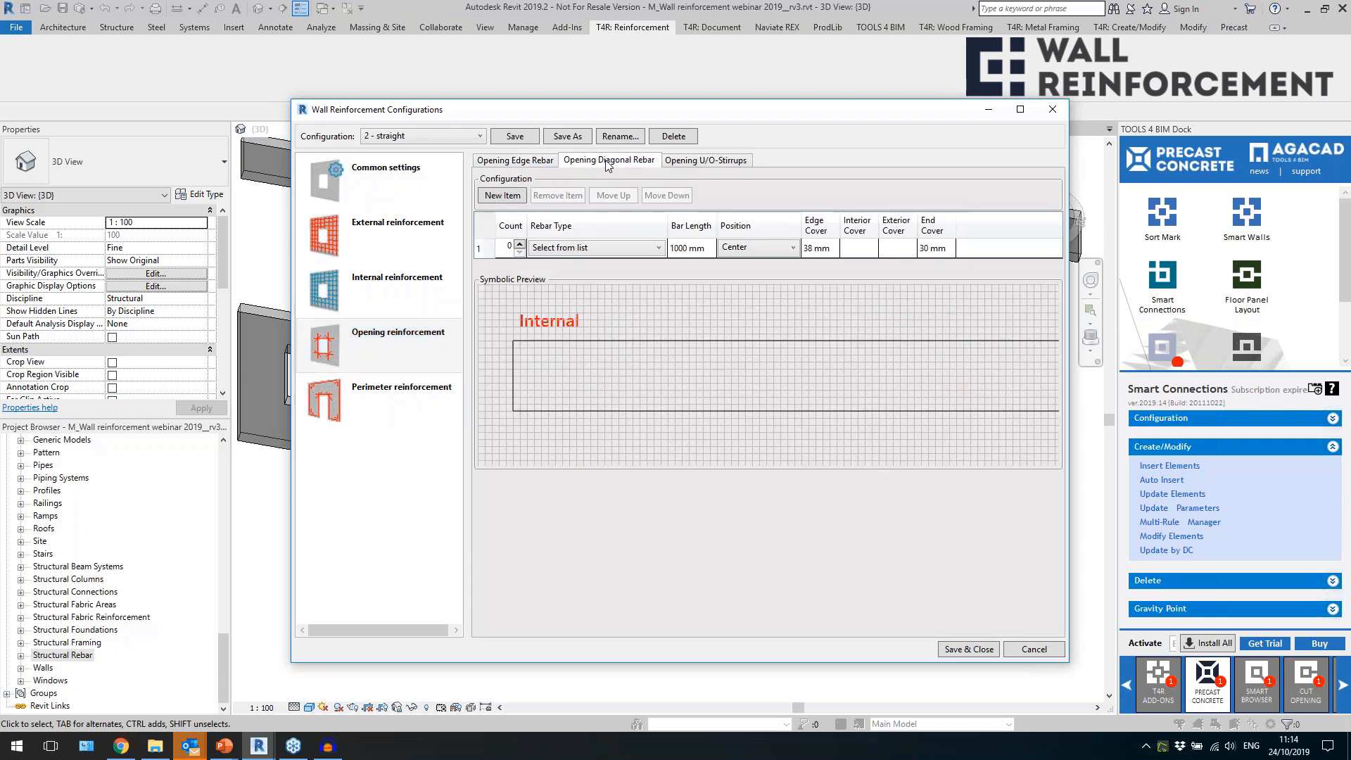
{"action": "left_click", "coordinate": [712, 161]}
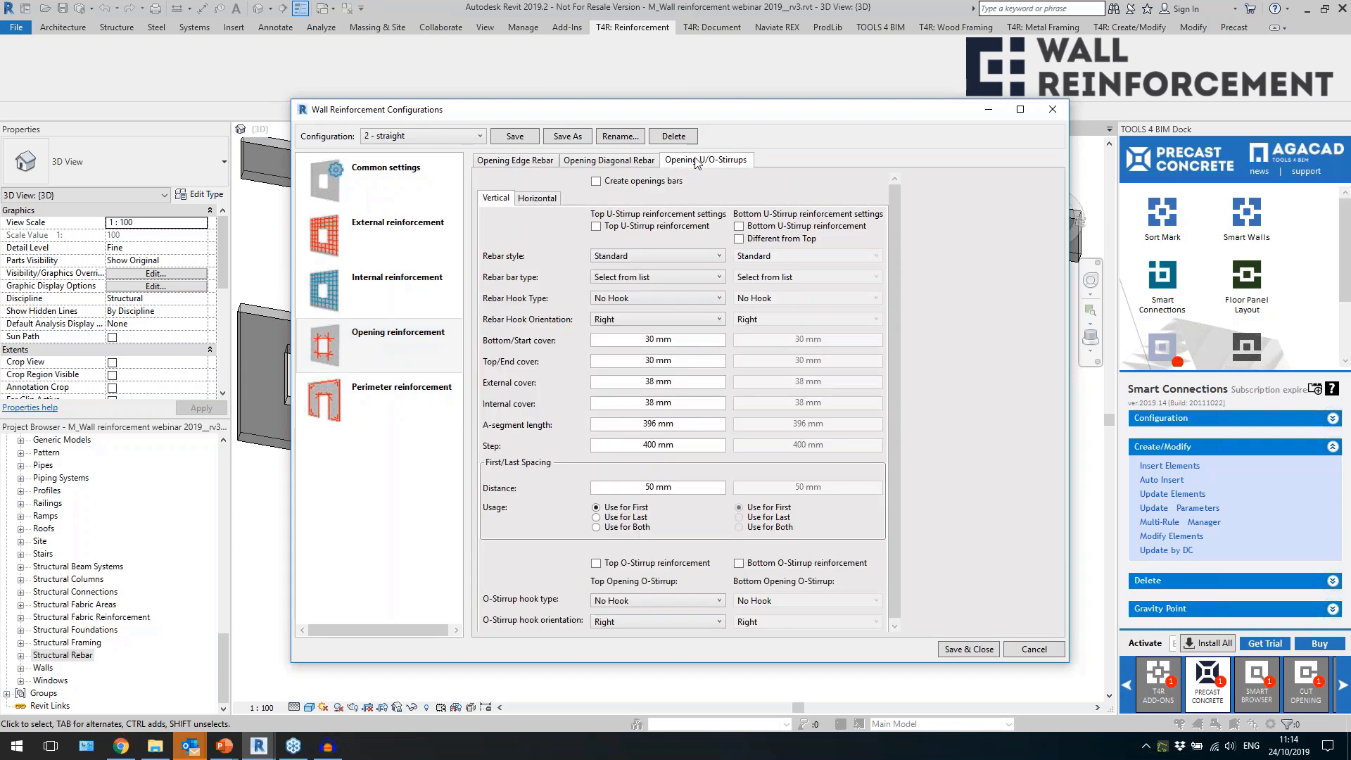
{"action": "left_click", "coordinate": [529, 163]}
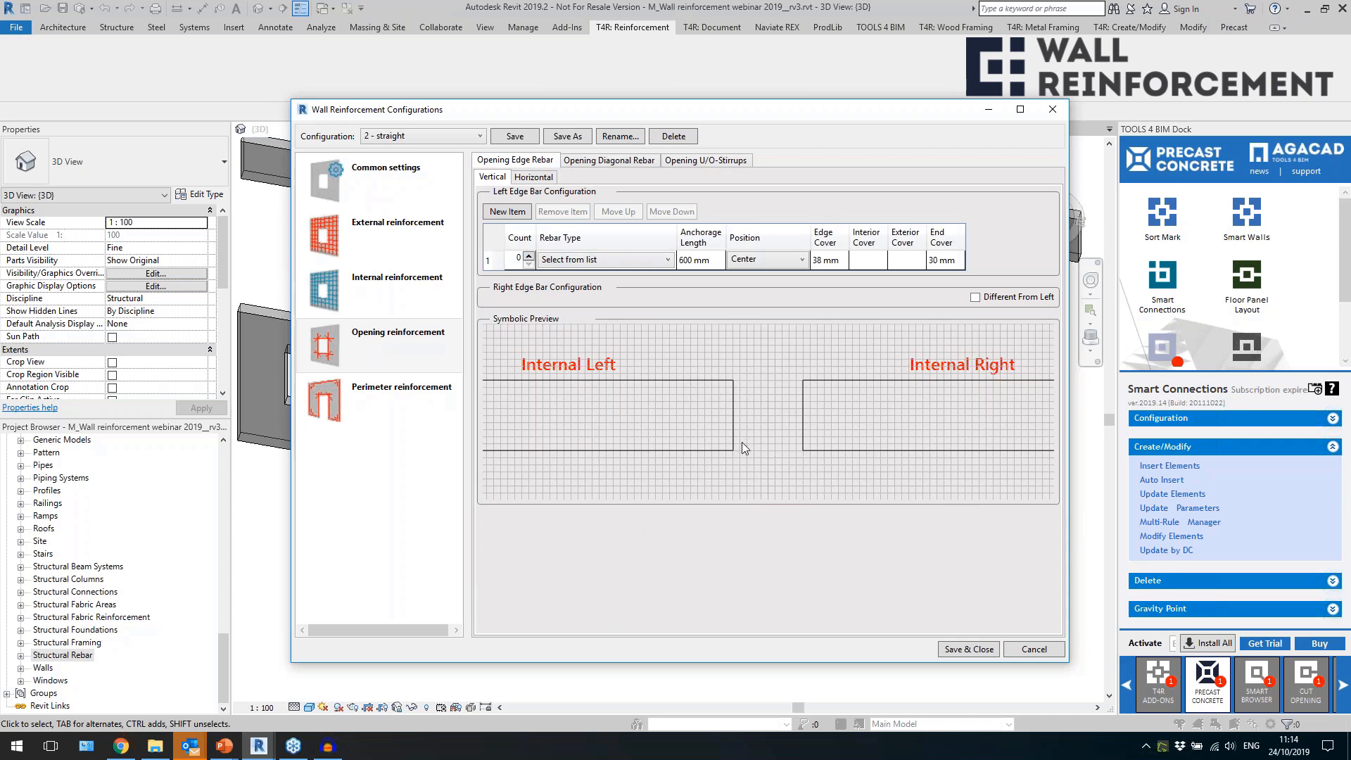
{"action": "left_click", "coordinate": [529, 255]}
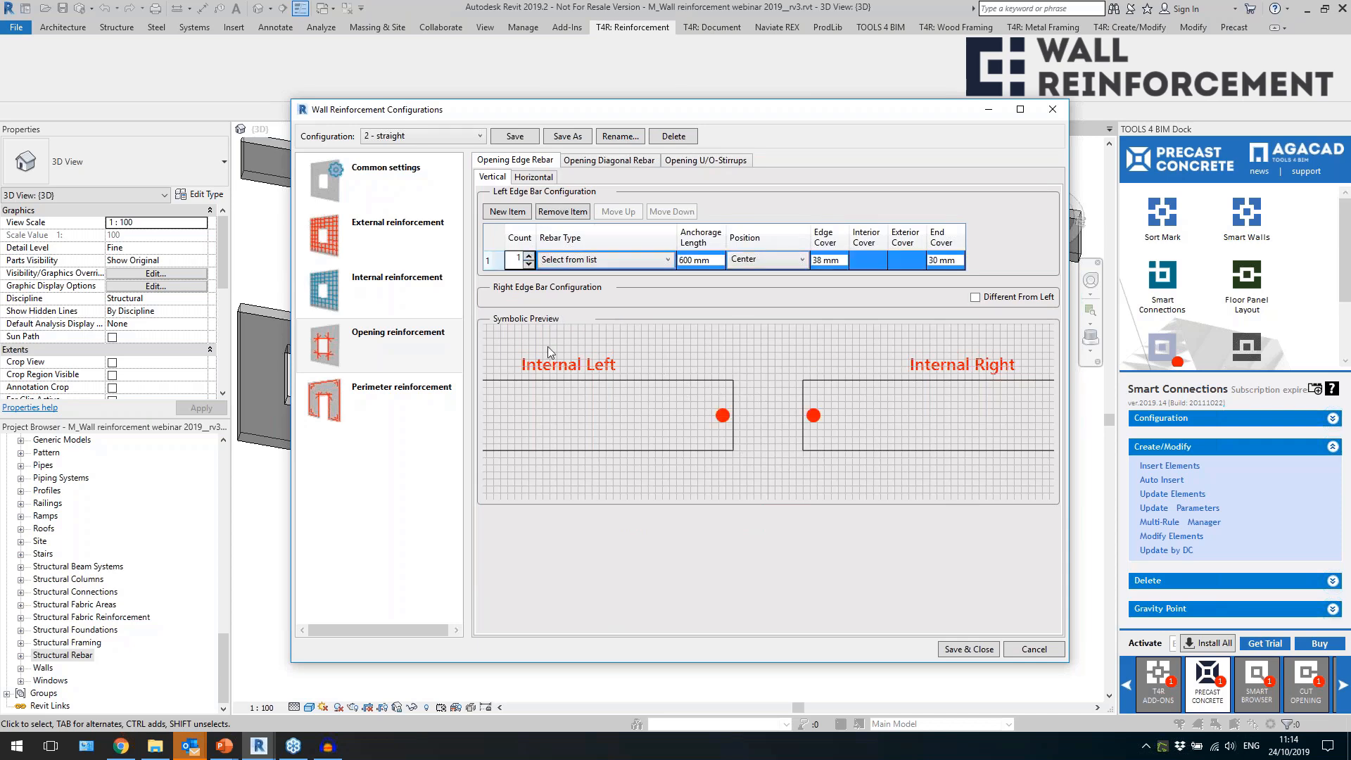
{"action": "left_click", "coordinate": [598, 260]}
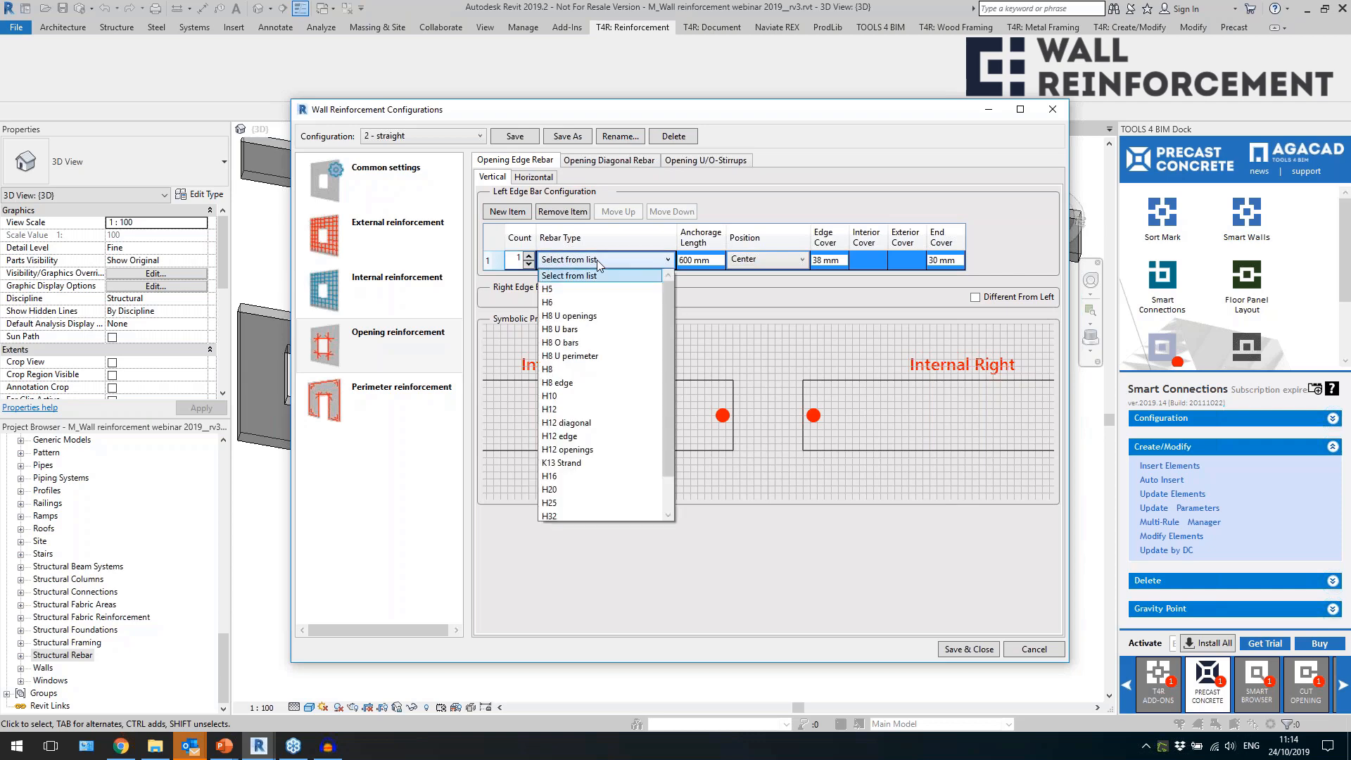
{"action": "left_click", "coordinate": [570, 410]}
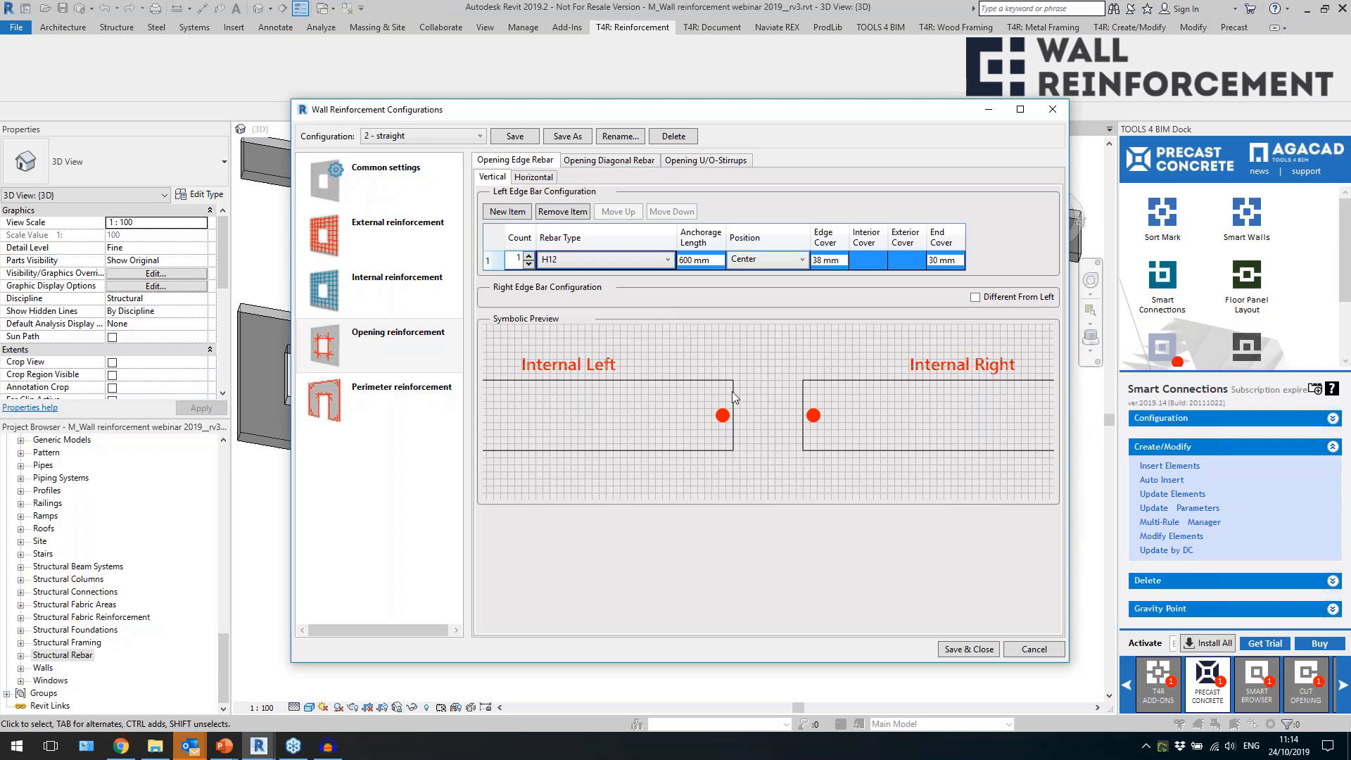
Try the External position for the vertical H12 edge bar and return it to Center.
{"action": "left_click", "coordinate": [542, 177]}
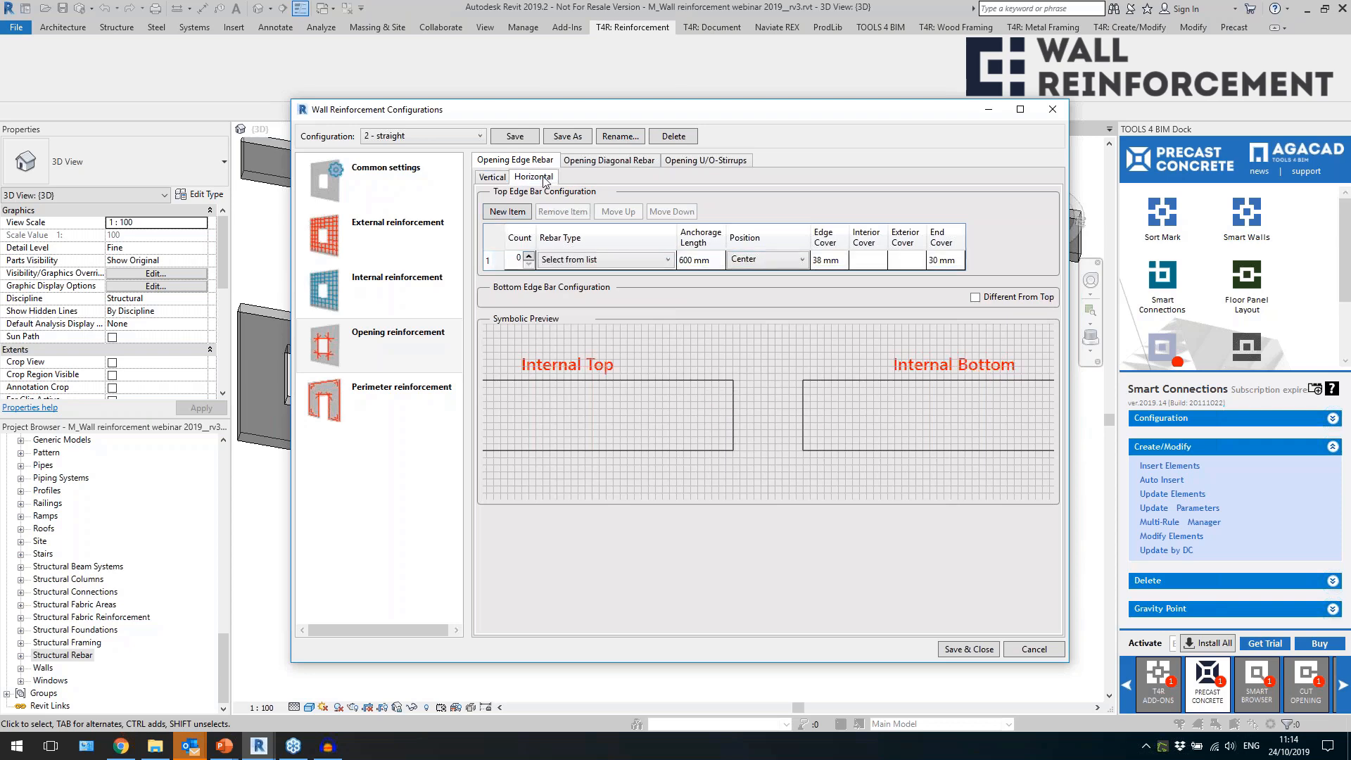
{"action": "left_click", "coordinate": [495, 182]}
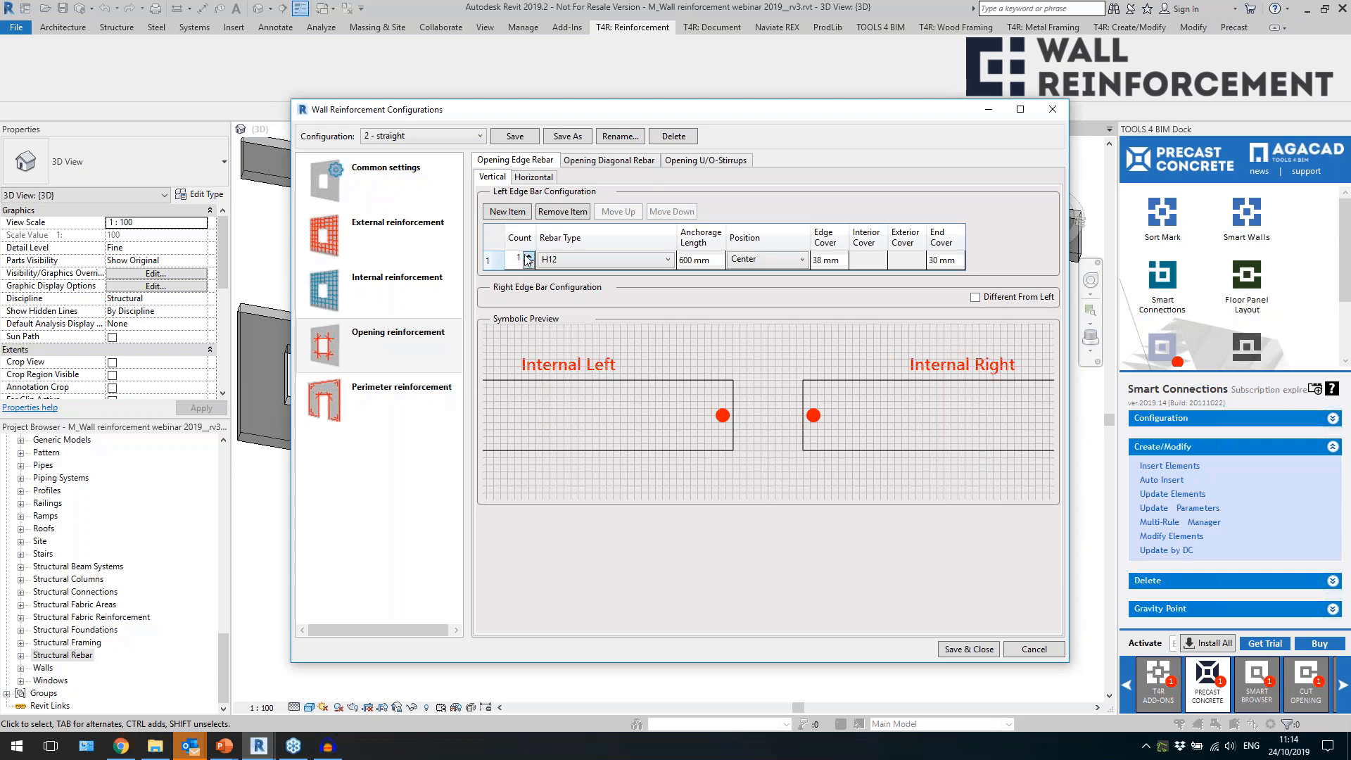
{"action": "left_click", "coordinate": [593, 260]}
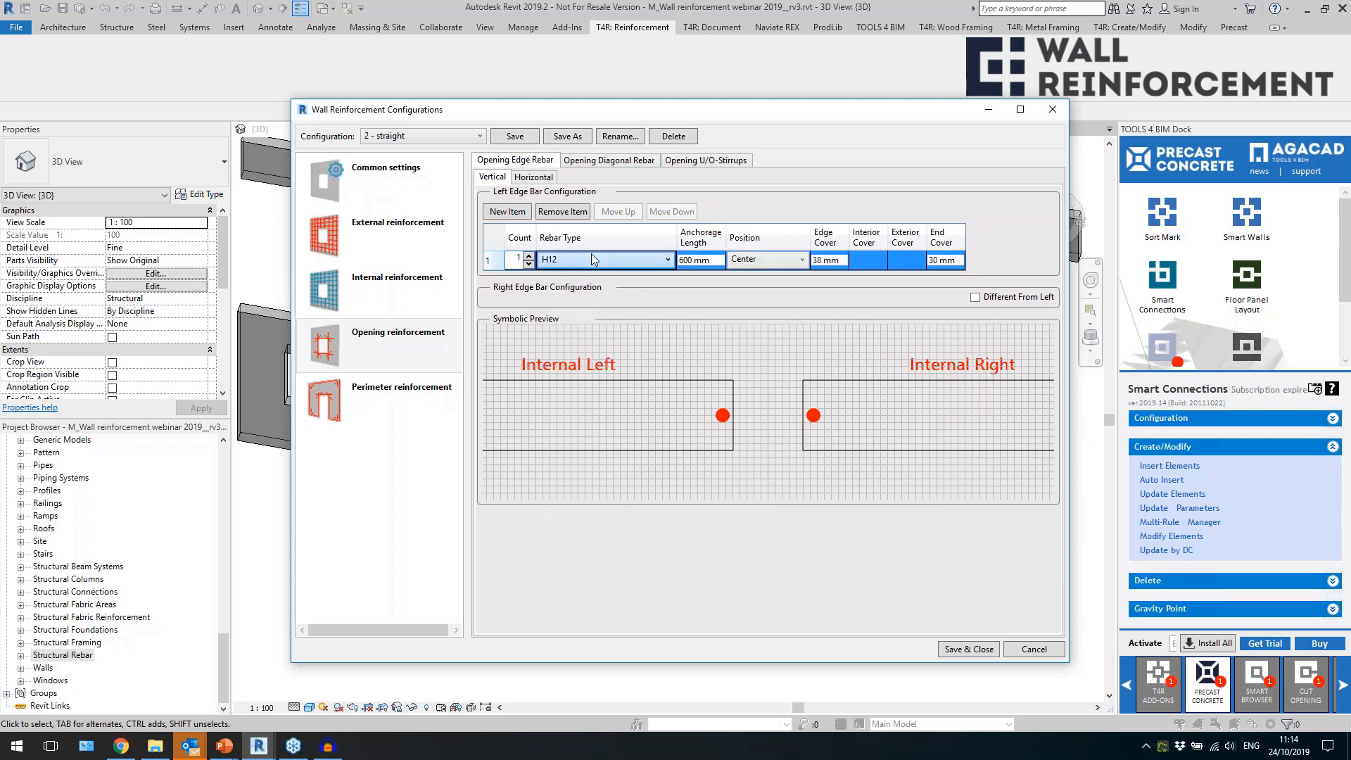
{"action": "left_click", "coordinate": [757, 260]}
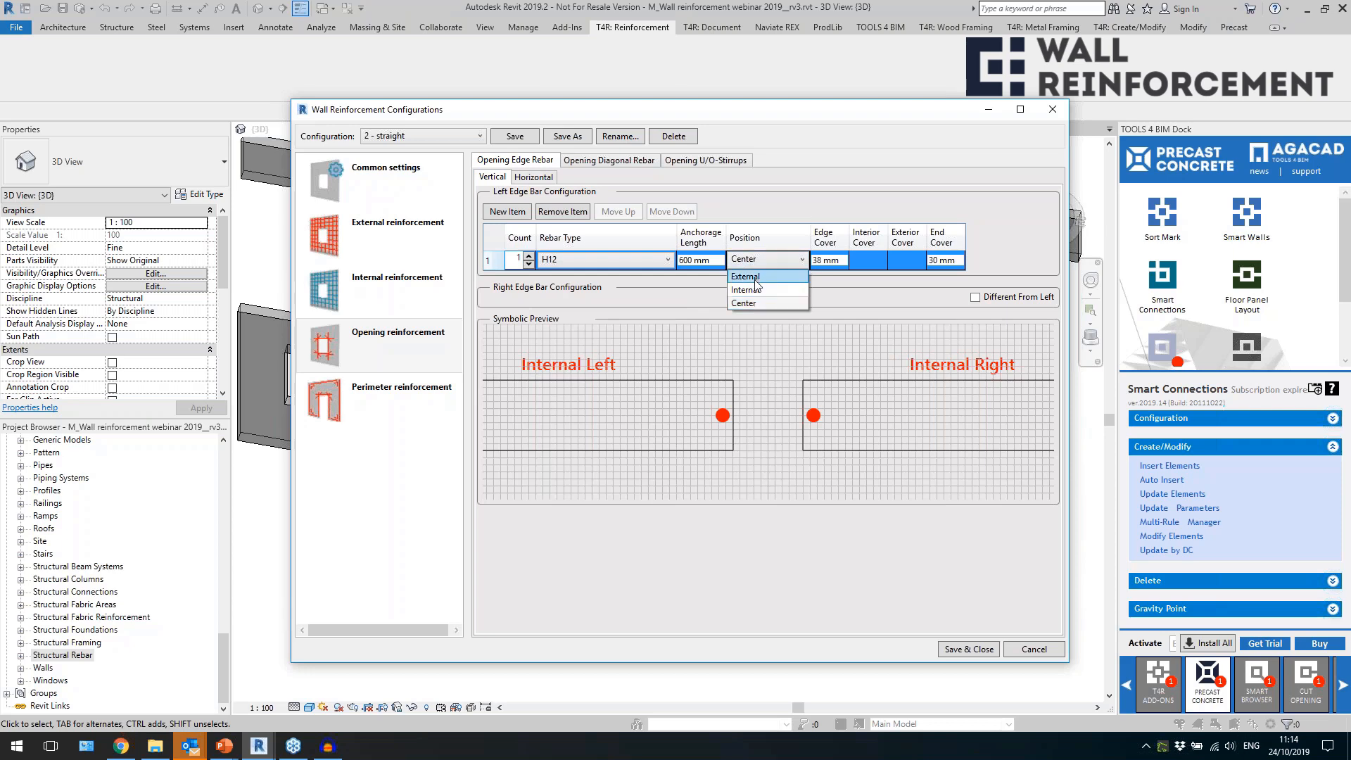
{"action": "left_click", "coordinate": [751, 278]}
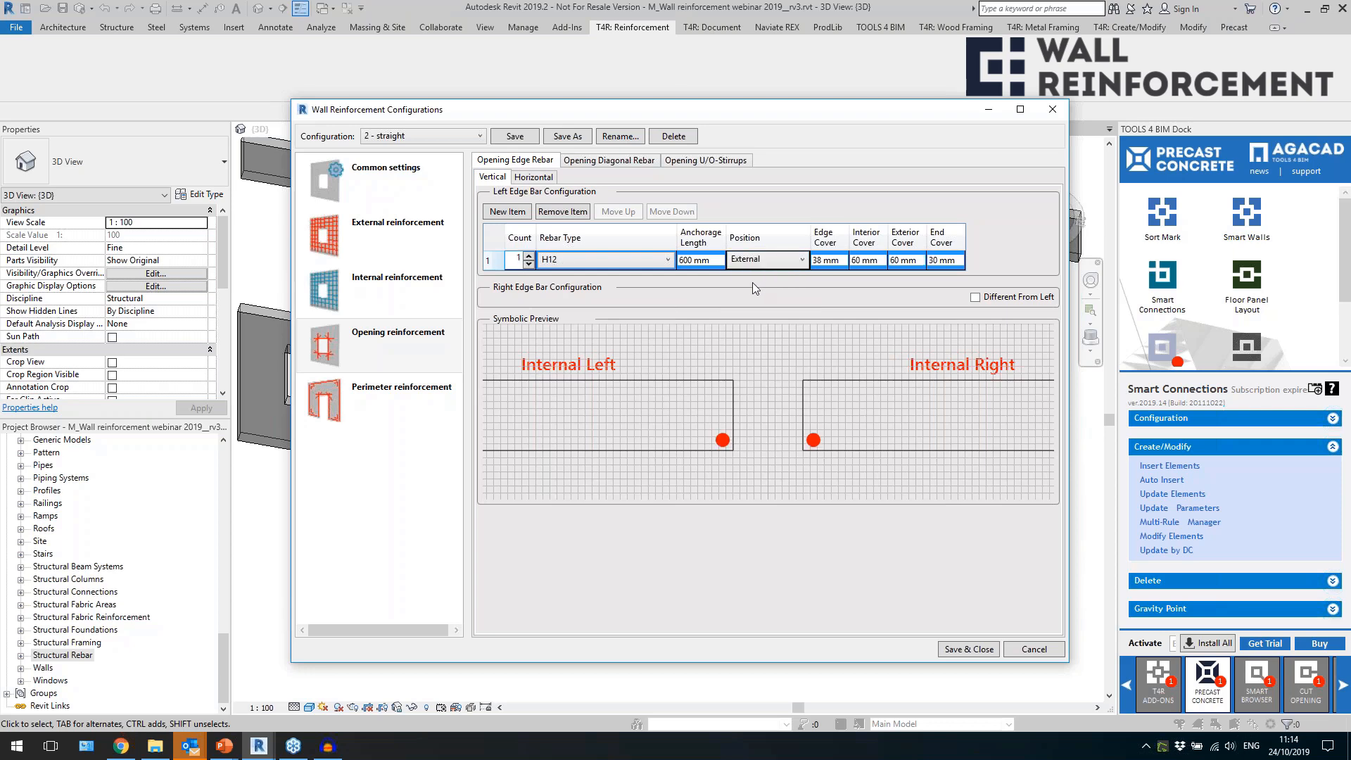
{"action": "left_click", "coordinate": [758, 261]}
{"action": "left_click", "coordinate": [885, 265]}
{"action": "left_click", "coordinate": [752, 260]}
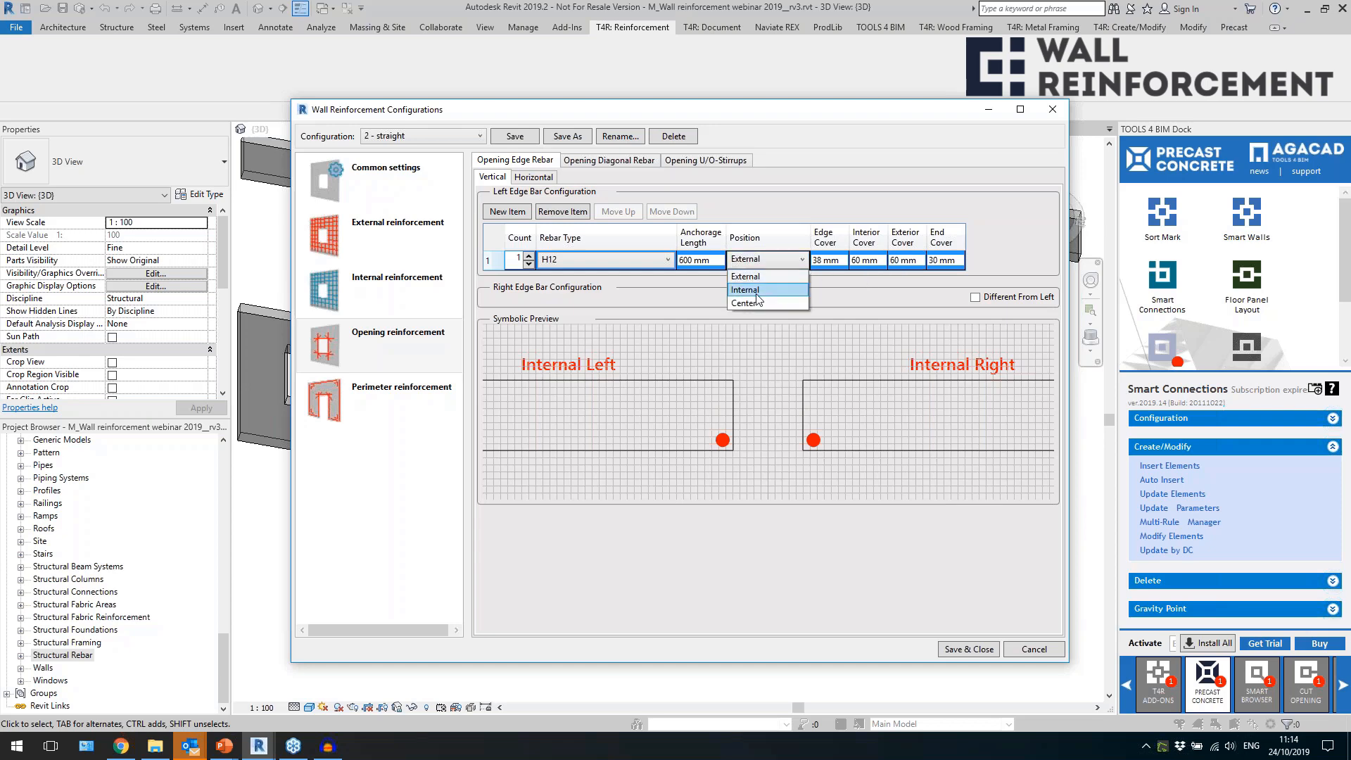
{"action": "left_click", "coordinate": [754, 301]}
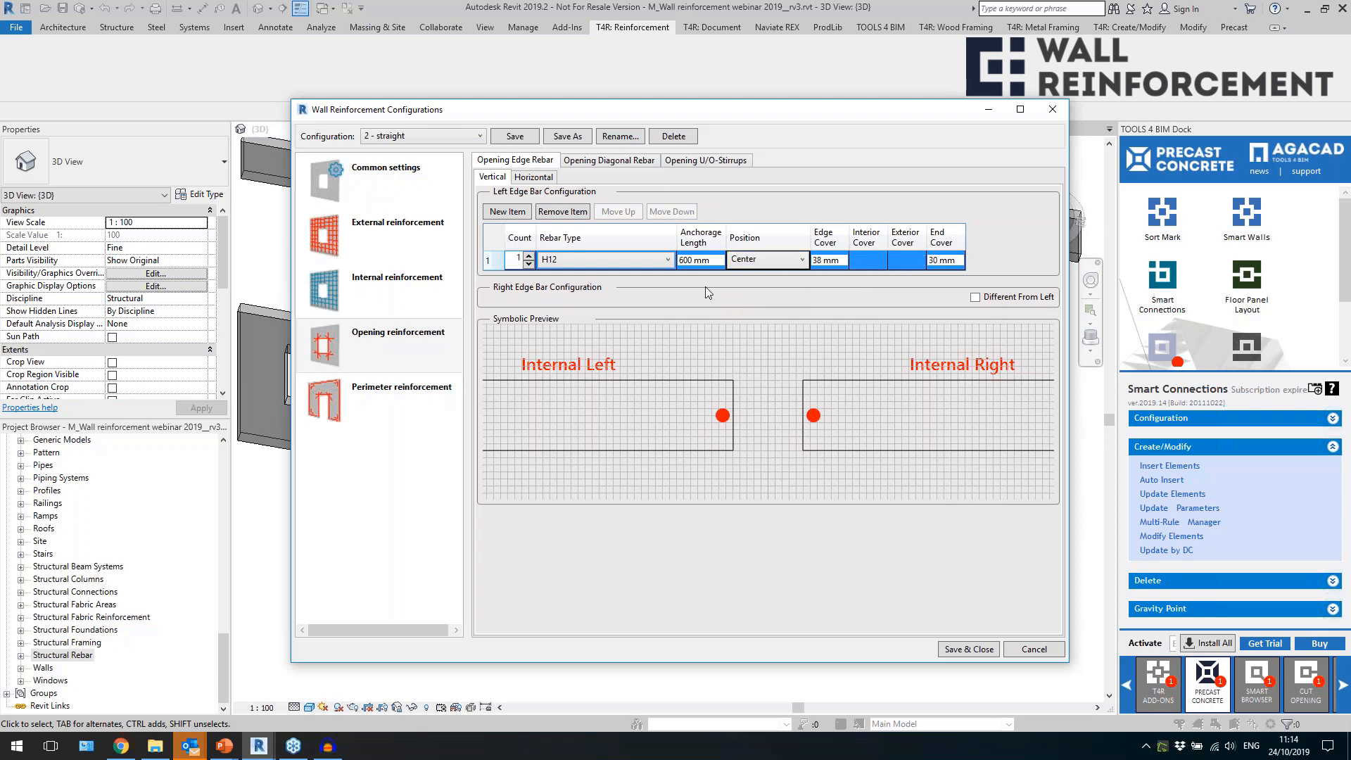
Set the vertical opening edge rebar count to 2 and check its anchorage length and cover settings.
{"action": "left_click", "coordinate": [529, 256]}
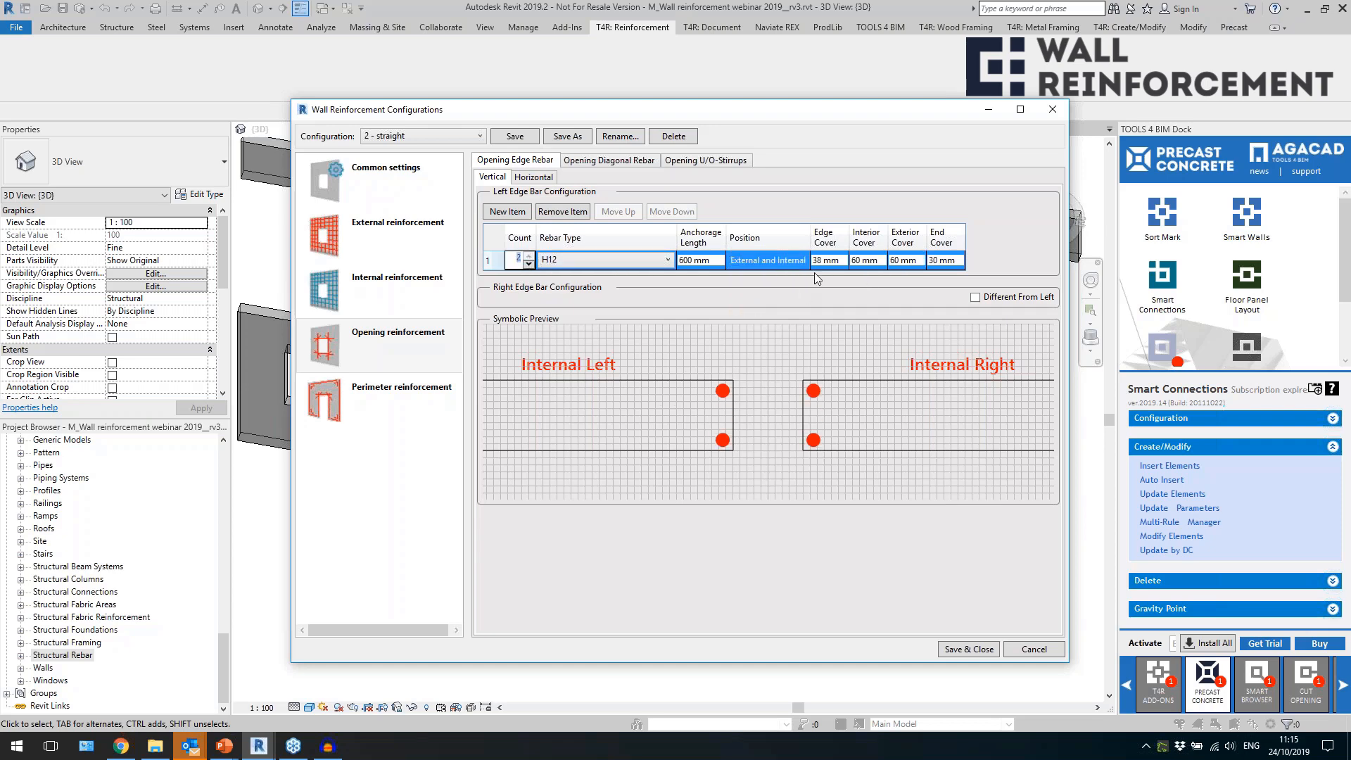
{"action": "left_click", "coordinate": [708, 260]}
{"action": "left_click", "coordinate": [872, 260]}
{"action": "left_click", "coordinate": [908, 259]}
{"action": "left_click", "coordinate": [836, 261]}
{"action": "left_click_drag", "start_coordinate": [837, 259], "coordinate": [814, 275]}
{"action": "left_click_drag", "start_coordinate": [719, 260], "coordinate": [671, 270]}
{"action": "left_click", "coordinate": [936, 259]}
{"action": "left_click", "coordinate": [717, 259]}
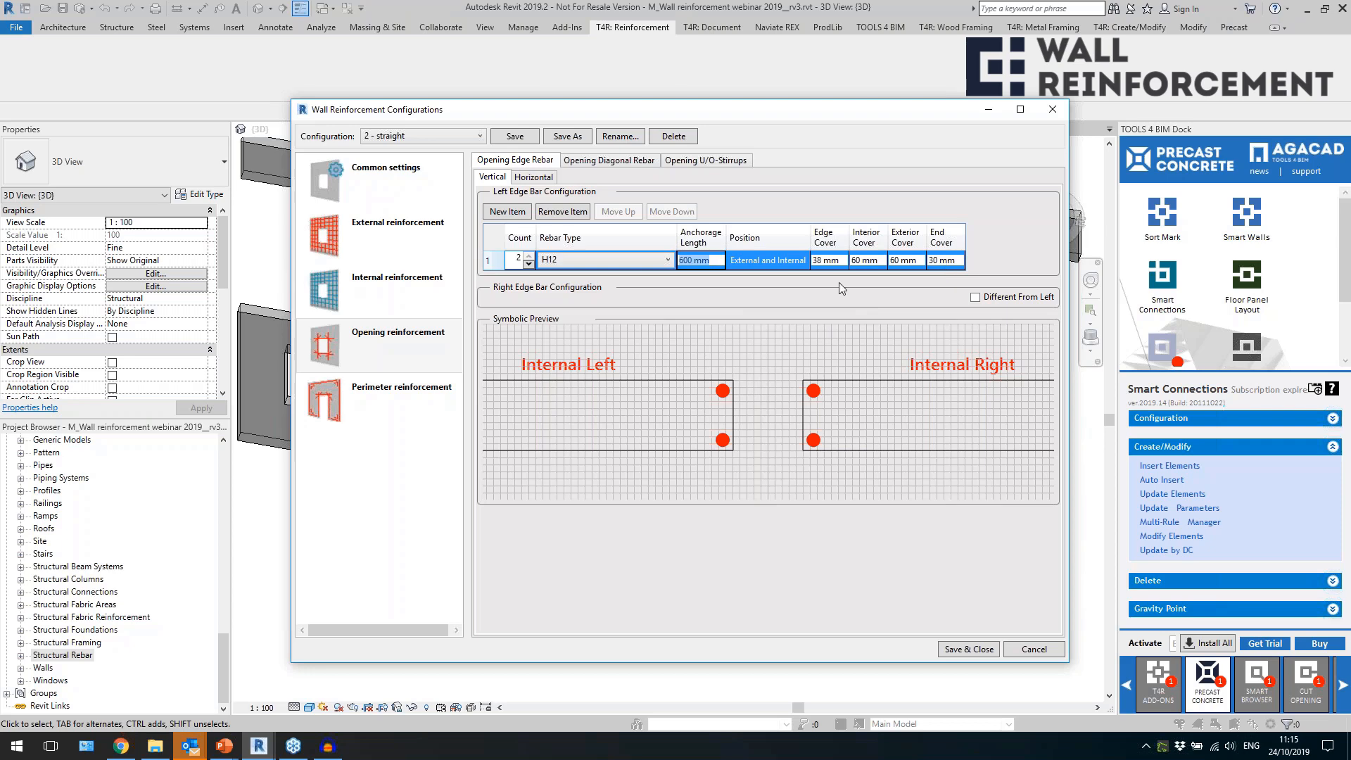
Add a second vertical edge bar item with one H12 bar at Center and check both items' edge covers.
{"action": "left_click", "coordinate": [507, 212]}
{"action": "left_click", "coordinate": [529, 284]}
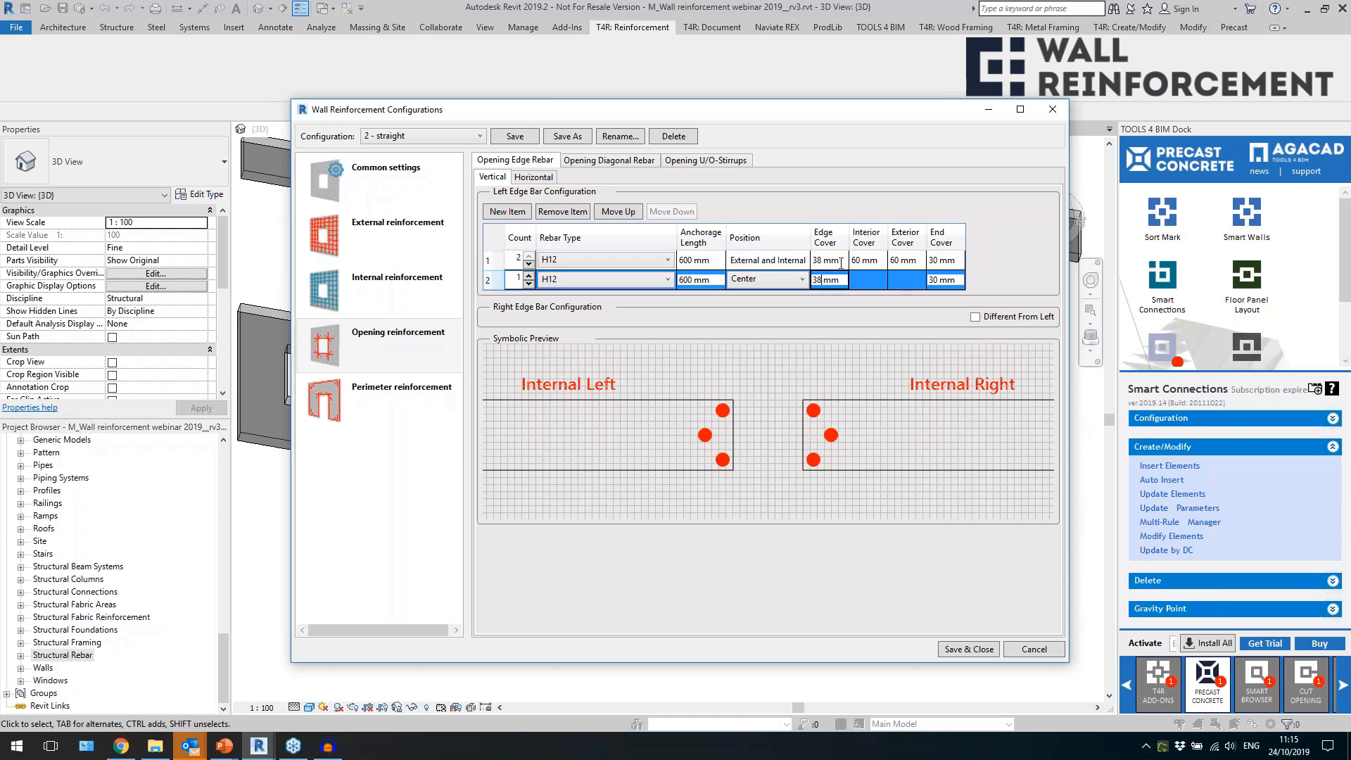
{"action": "left_click", "coordinate": [820, 260]}
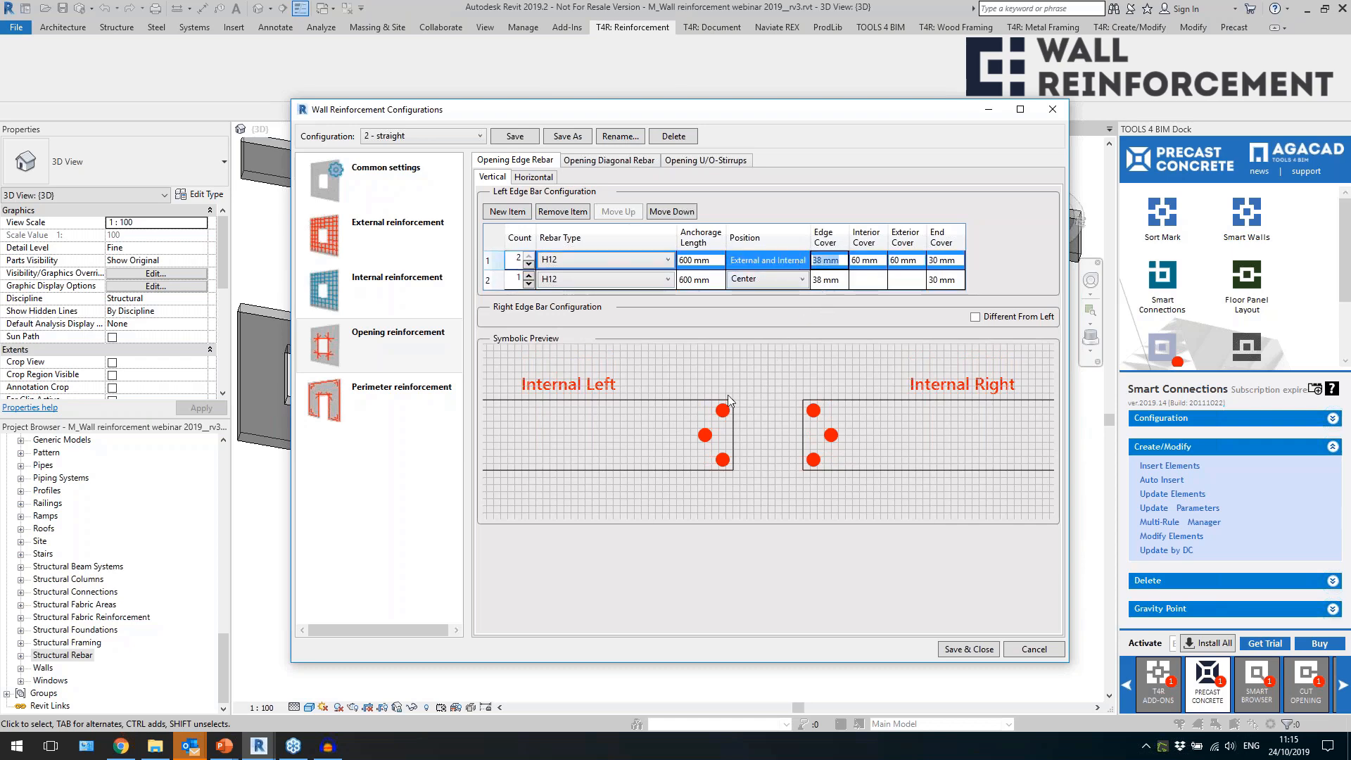
{"action": "left_click", "coordinate": [825, 279]}
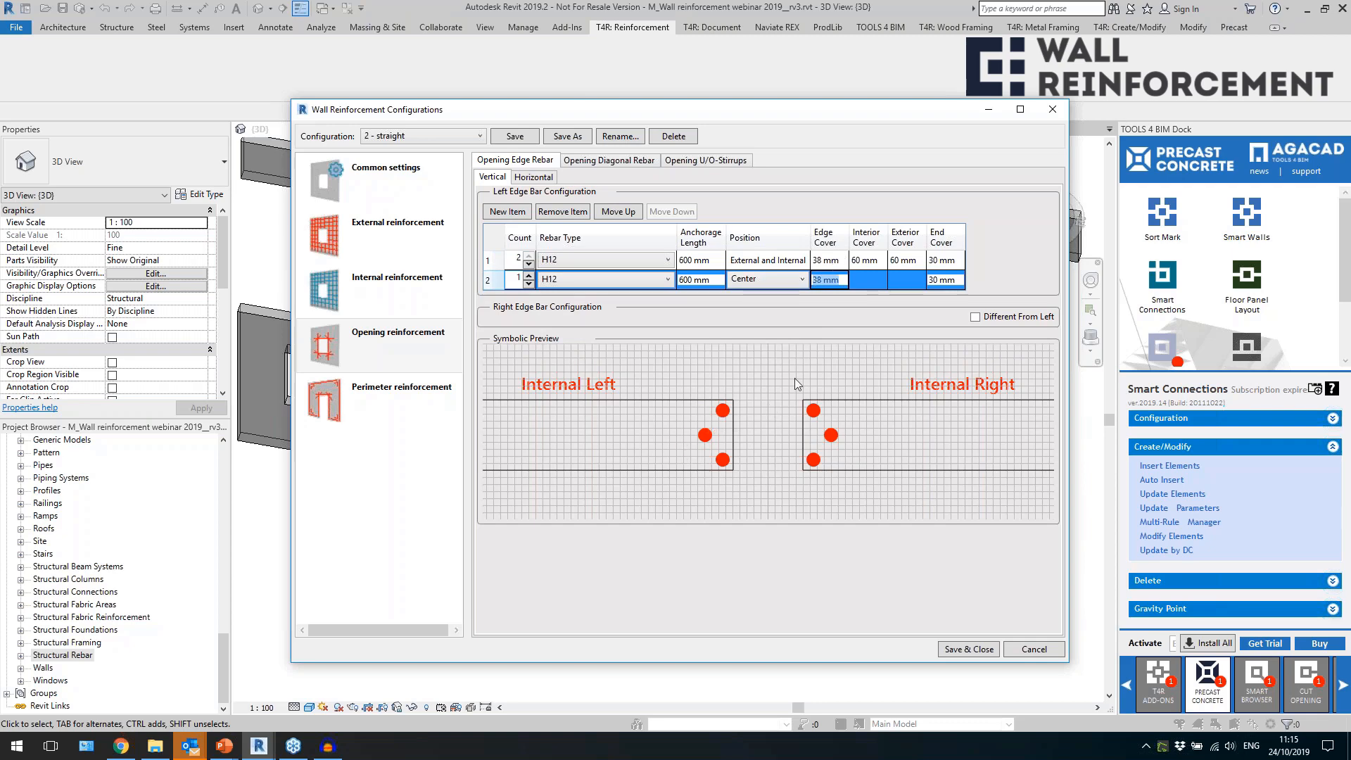
Try a separate right edge configuration with two single-bar items, and return the right edge to match the left.
{"action": "left_click", "coordinate": [976, 318]}
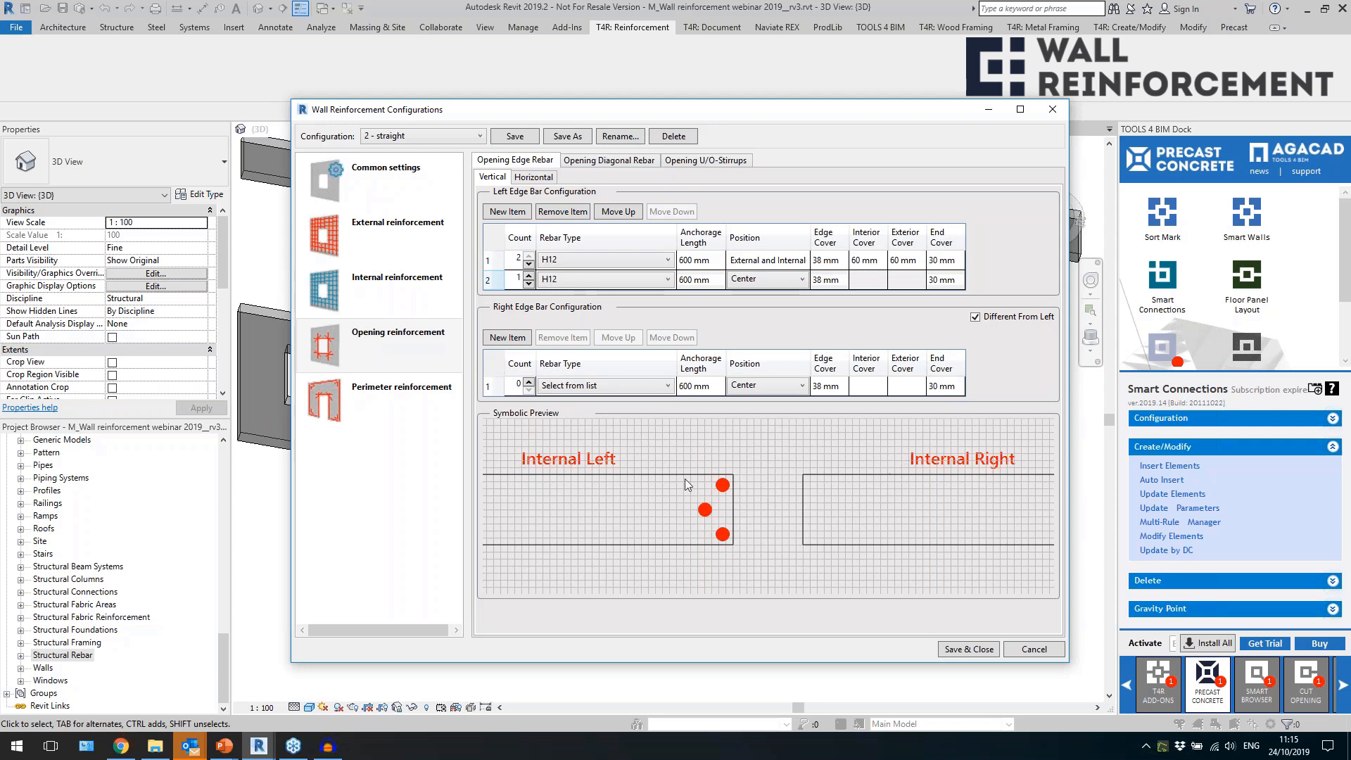
{"action": "left_click", "coordinate": [507, 338]}
{"action": "left_click", "coordinate": [529, 405]}
{"action": "left_click", "coordinate": [529, 381]}
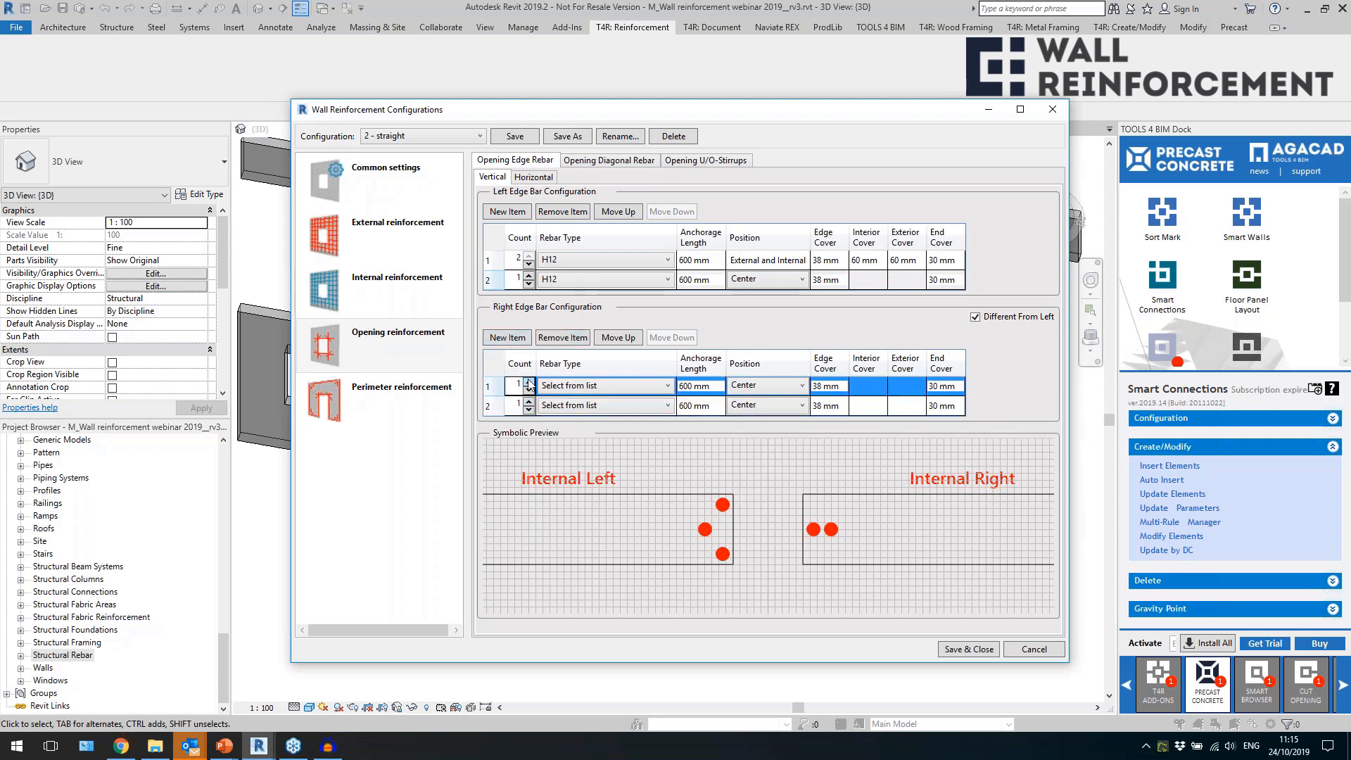
{"action": "left_click", "coordinate": [975, 317]}
Remove the second vertical edge bar item and check the remaining item's anchorage length.
{"action": "left_click", "coordinate": [494, 280]}
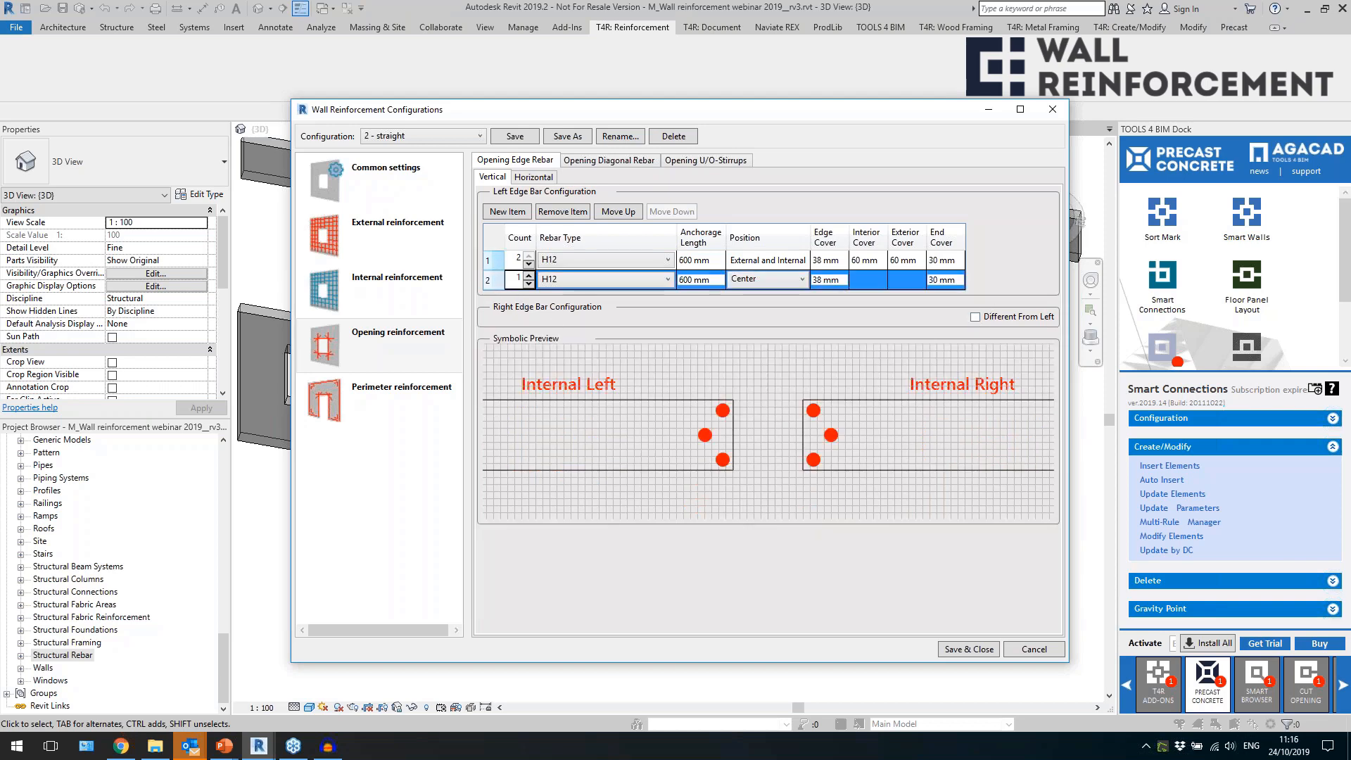
{"action": "left_click", "coordinate": [571, 212]}
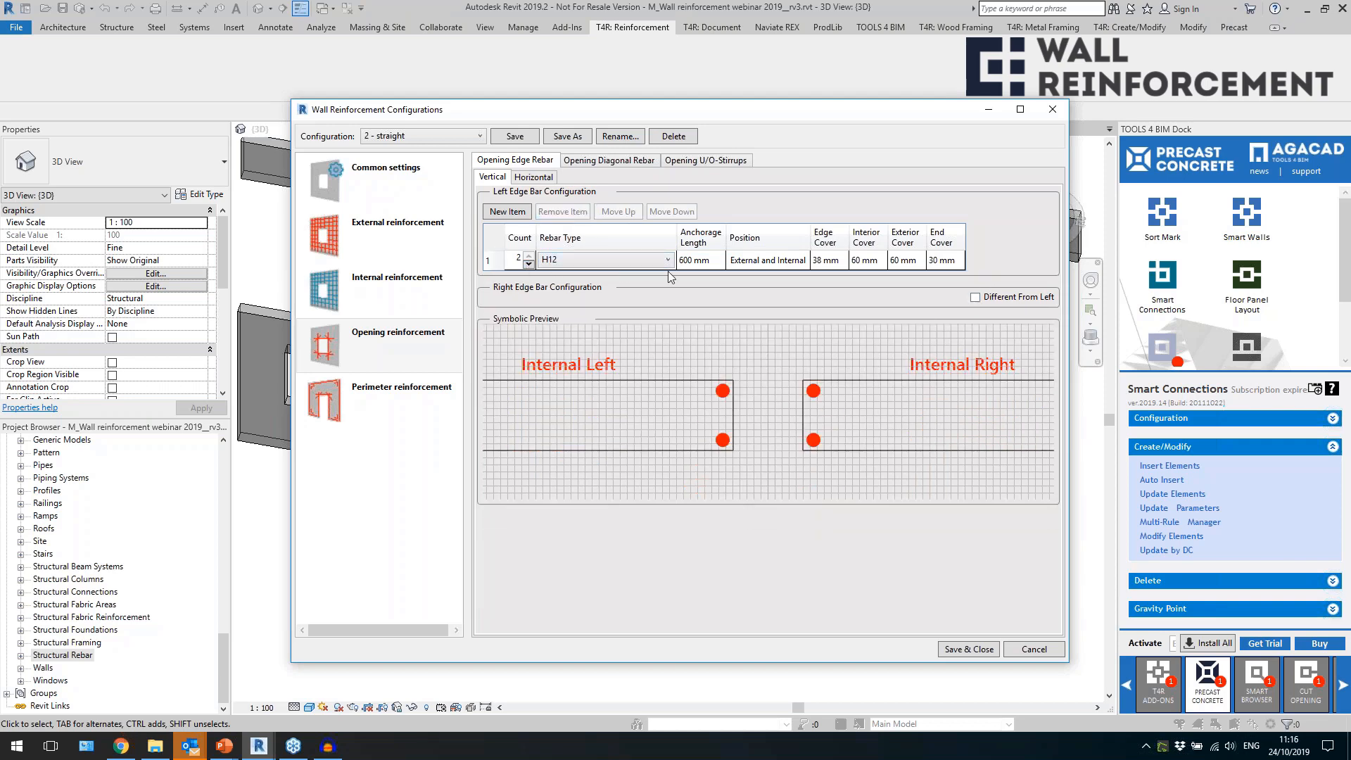
{"action": "left_click", "coordinate": [699, 260]}
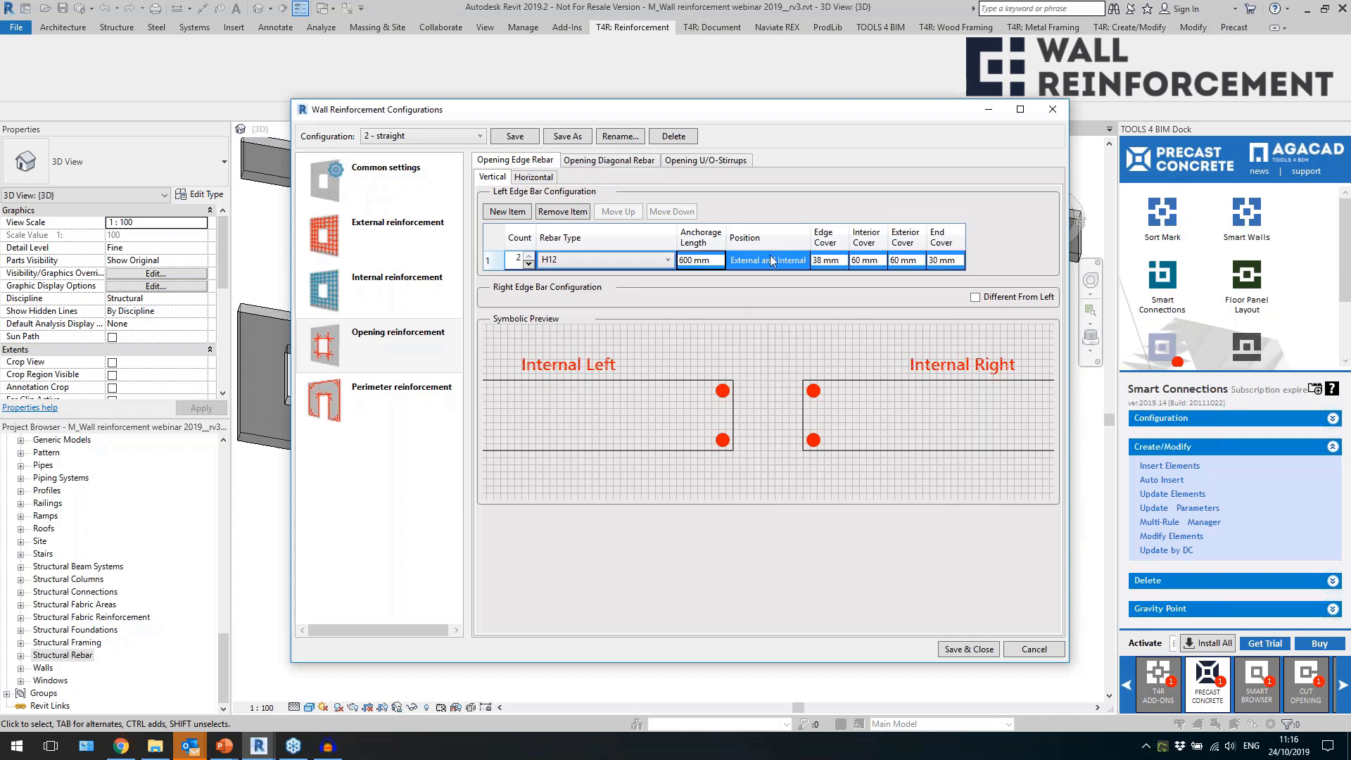
Define two H12 bars as the horizontal opening edge rebar.
{"action": "left_click", "coordinate": [532, 177]}
{"action": "left_click", "coordinate": [529, 260]}
{"action": "left_click", "coordinate": [528, 257]}
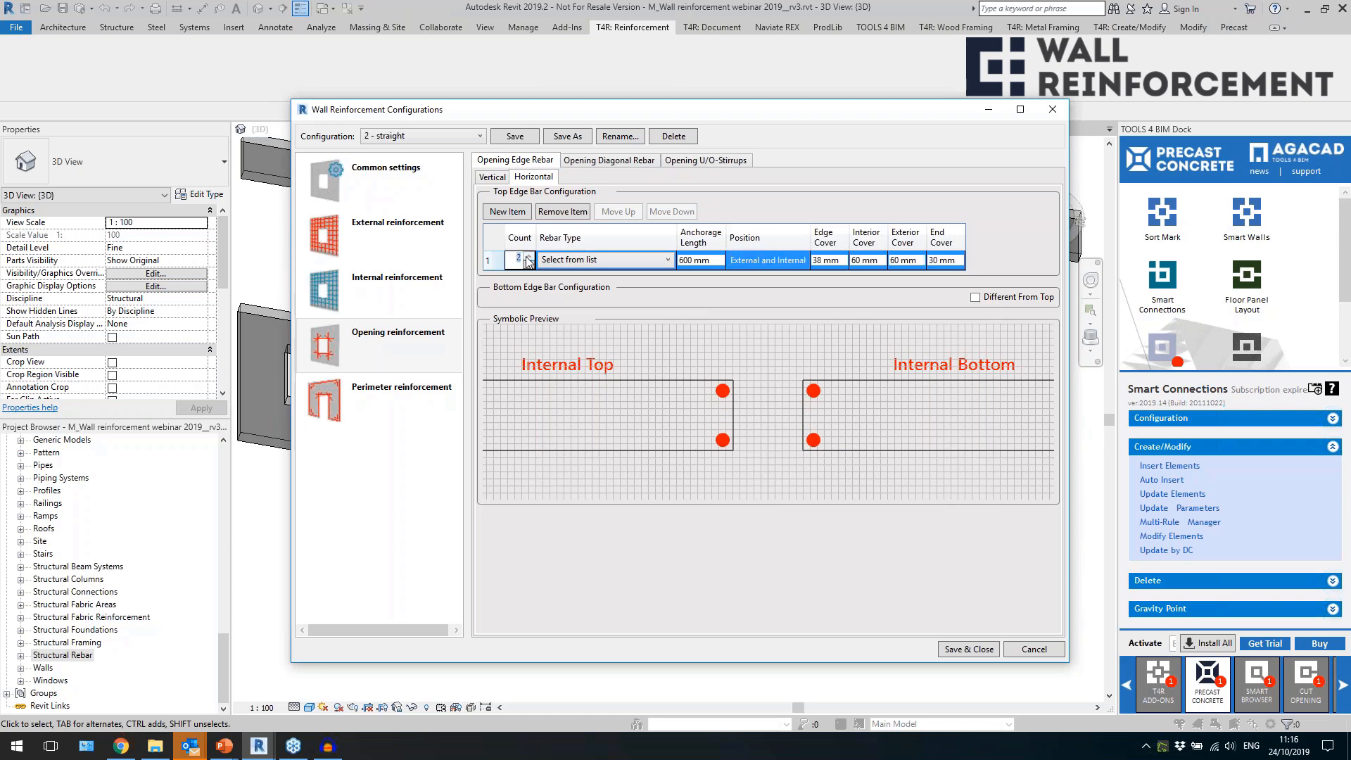
{"action": "left_click", "coordinate": [622, 261]}
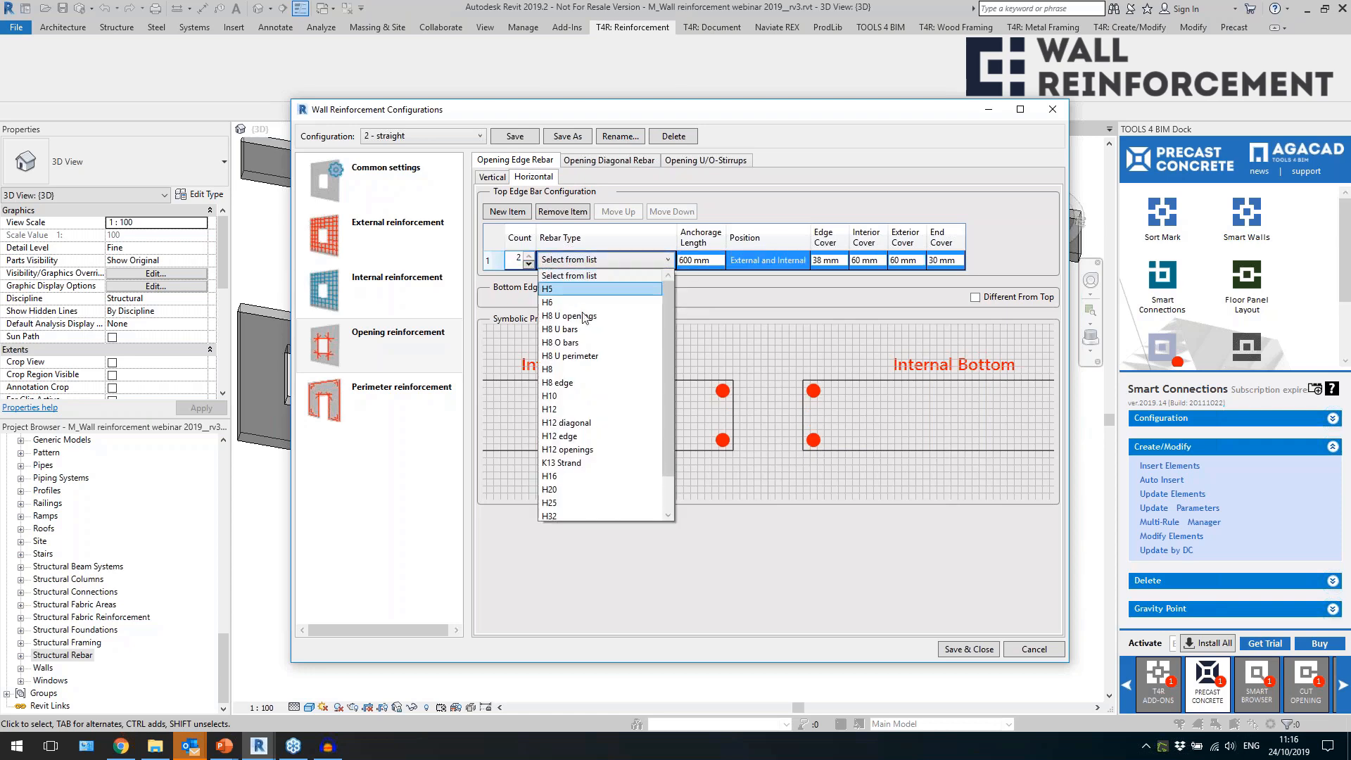
{"action": "left_click", "coordinate": [589, 409]}
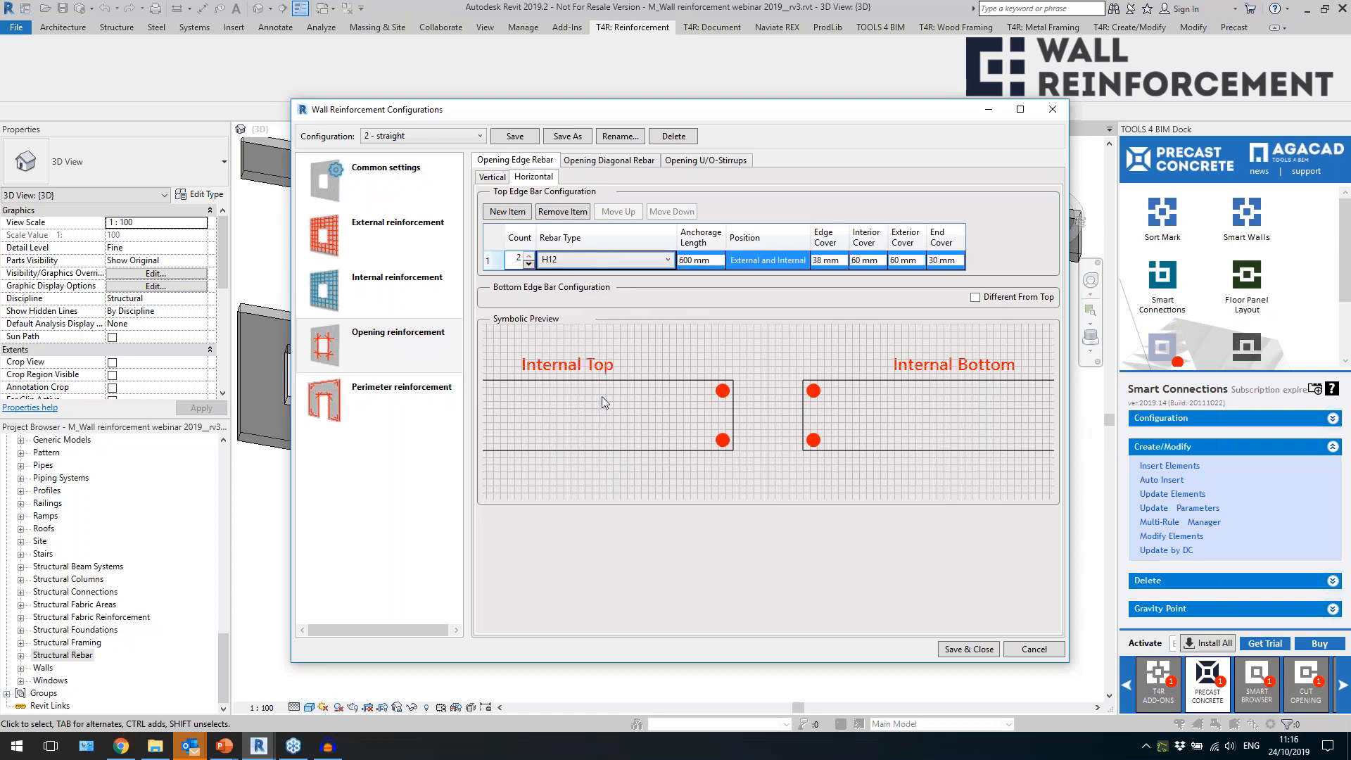
Set the horizontal edge bars' interior and exterior covers to 72 mm and compare them with the vertical bar settings.
{"action": "left_click", "coordinate": [845, 260]}
{"action": "key", "text": "Tab"}
{"action": "type", "text": "72"}
{"action": "left_click", "coordinate": [910, 260]}
{"action": "type", "text": "72"}
{"action": "left_click", "coordinate": [869, 260]}
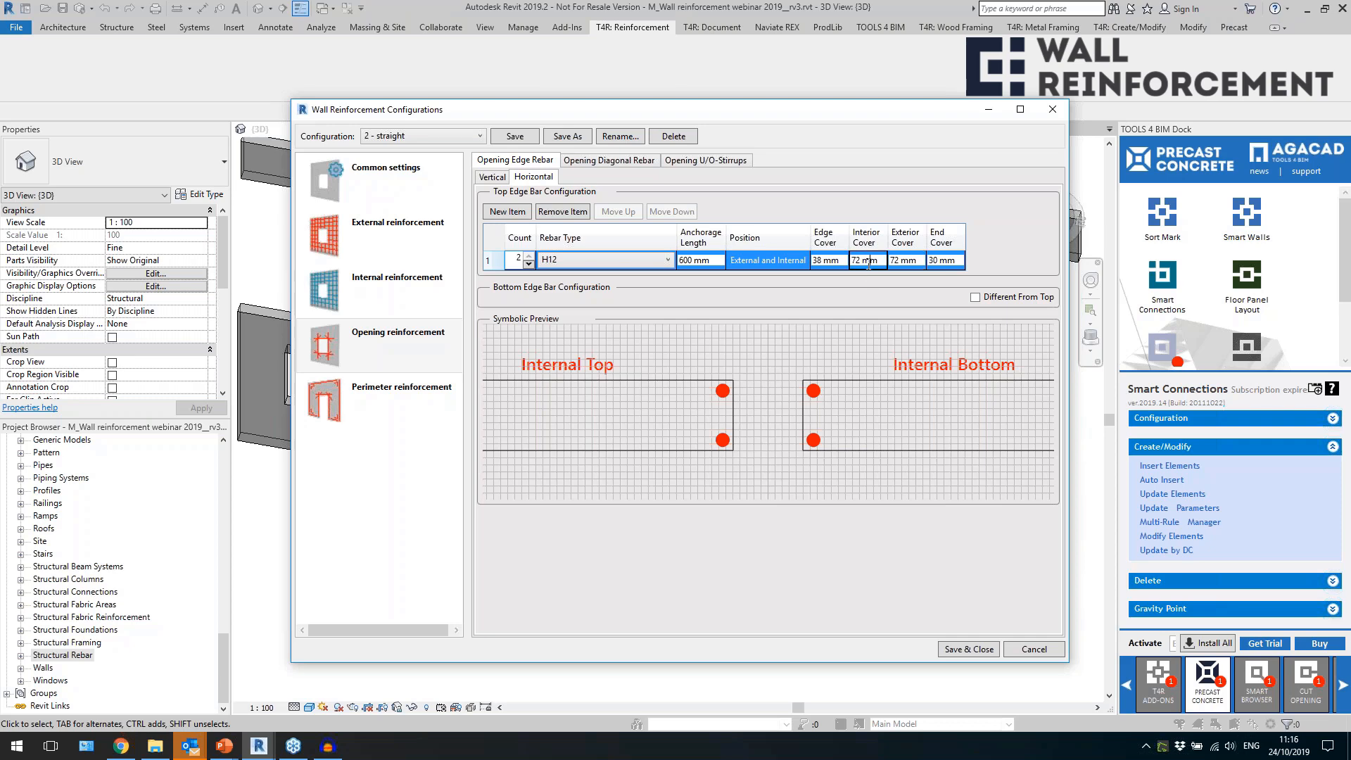
{"action": "left_click", "coordinate": [493, 178]}
{"action": "left_click", "coordinate": [530, 177]}
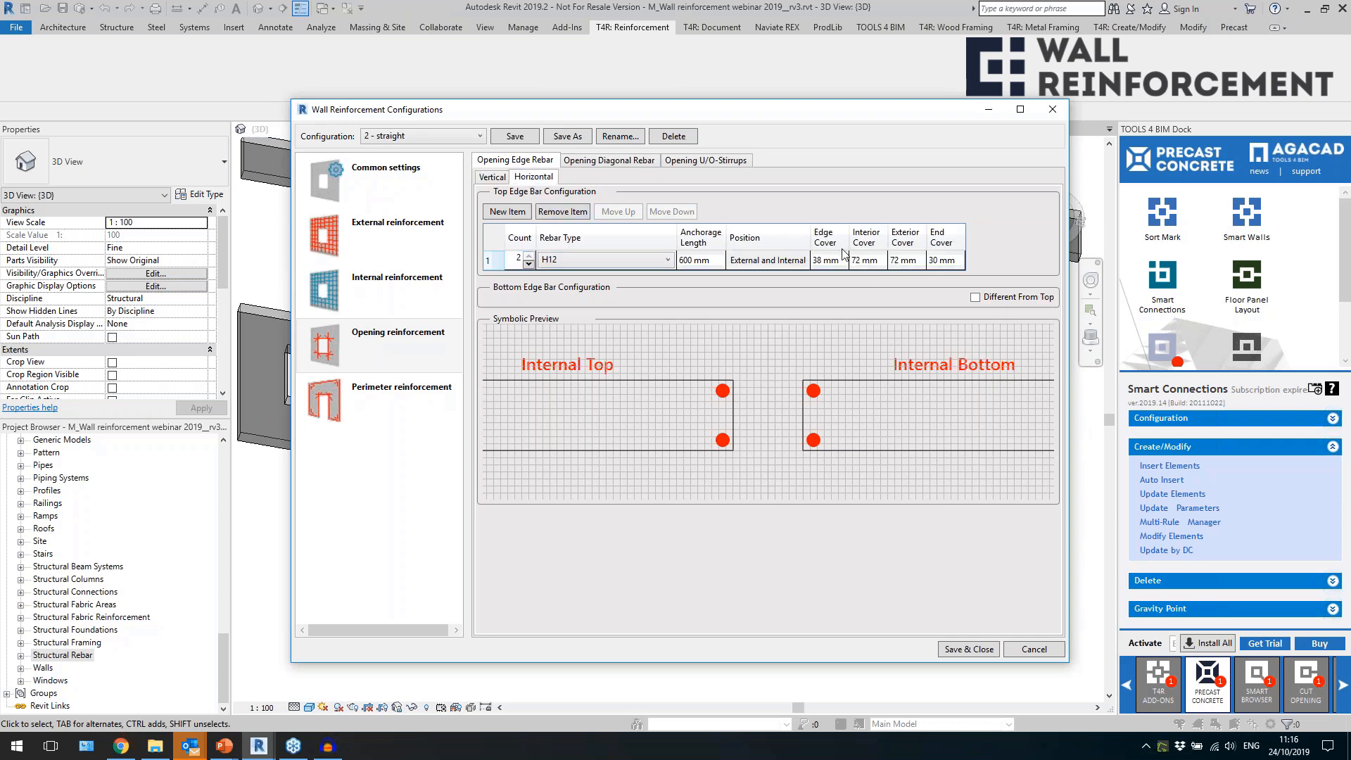
Define one H12 bar as the opening diagonal rebar.
{"action": "left_click", "coordinate": [622, 162]}
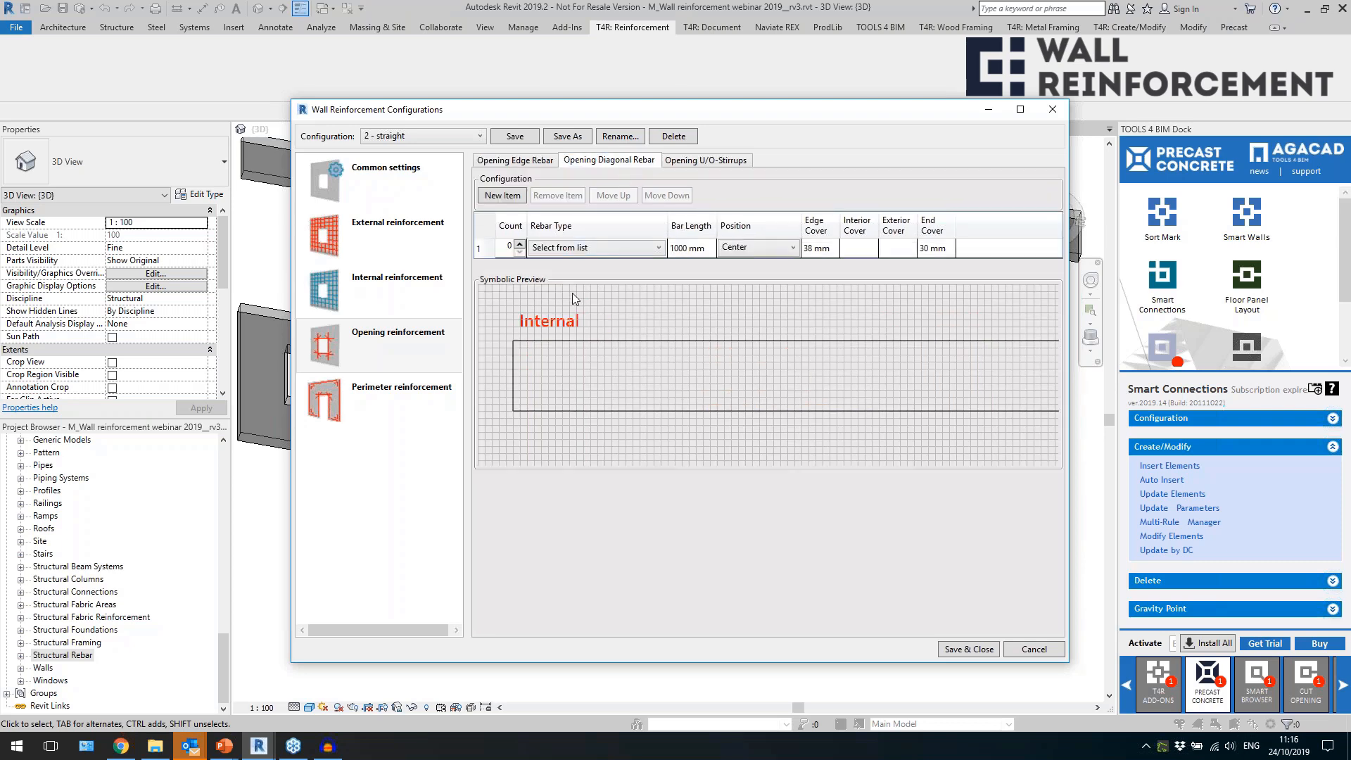
{"action": "left_click", "coordinate": [520, 244]}
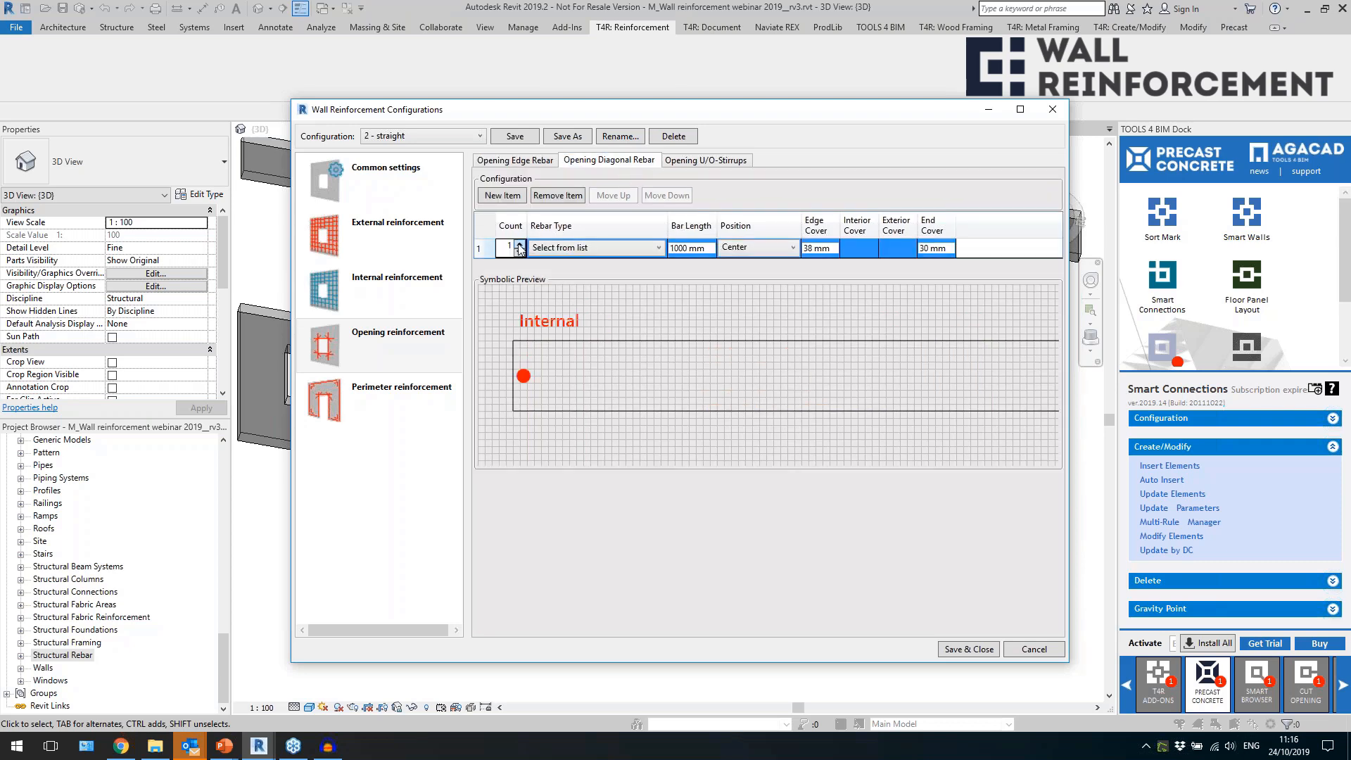
{"action": "left_click", "coordinate": [614, 249]}
{"action": "left_click", "coordinate": [568, 397]}
Set the diagonal bar's edge cover to 30 mm, check its bar length, and save and close the configuration.
{"action": "left_click", "coordinate": [712, 247]}
{"action": "left_click", "coordinate": [804, 248]}
{"action": "left_click_drag", "start_coordinate": [832, 249], "coordinate": [787, 259]}
{"action": "left_click", "coordinate": [933, 248]}
{"action": "left_click", "coordinate": [678, 248]}
{"action": "left_click_drag", "start_coordinate": [709, 251], "coordinate": [677, 252]}
{"action": "left_click", "coordinate": [517, 140]}
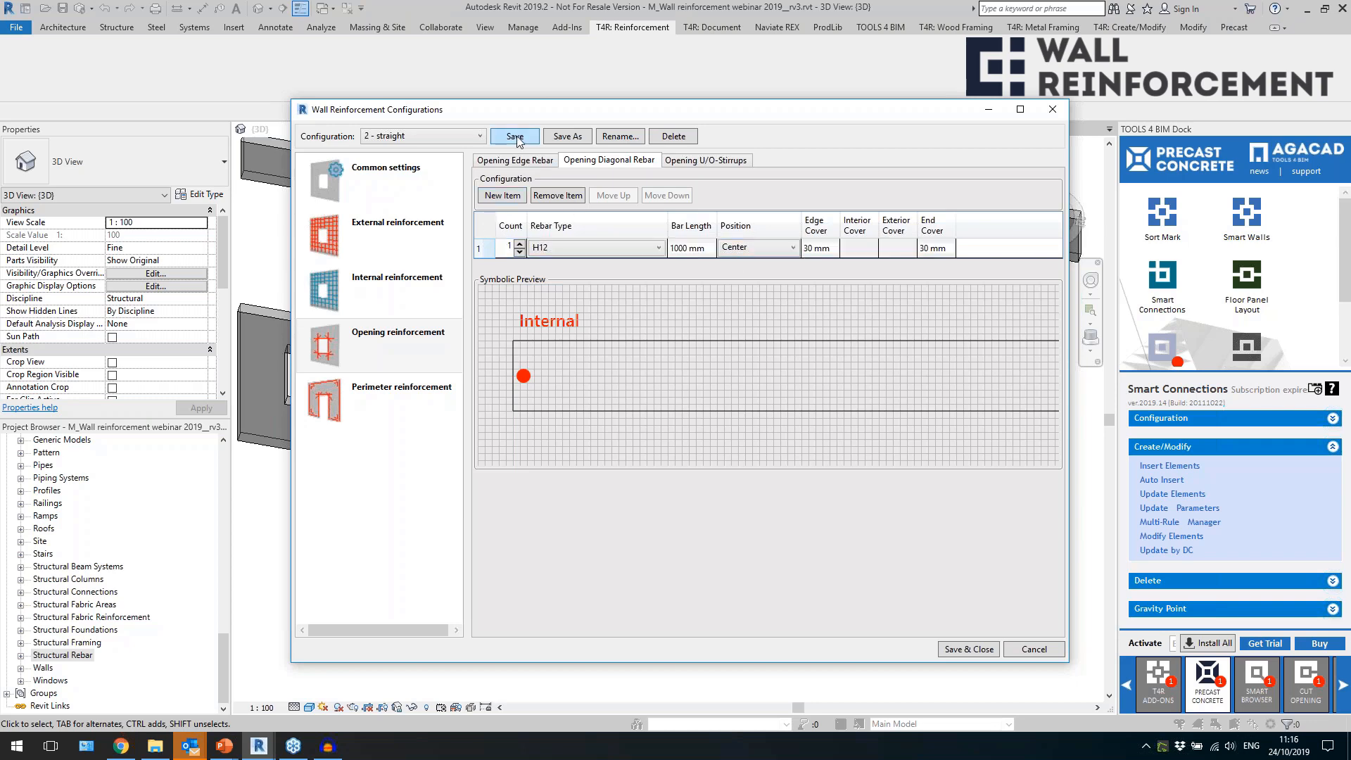
{"action": "left_click", "coordinate": [969, 649]}
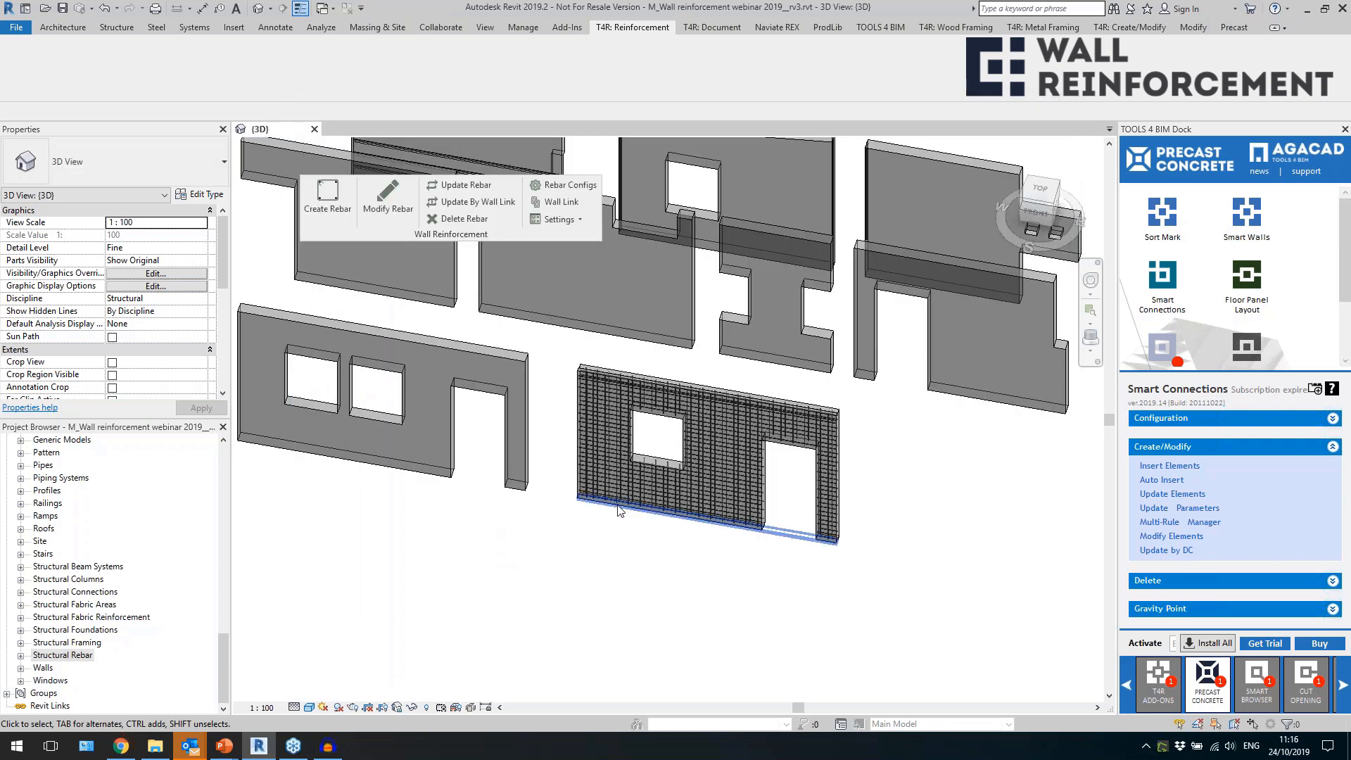
Delete the existing reinforcement and inserted elements from the wall with the window and door openings, and reselect the wall.
{"action": "left_click", "coordinate": [582, 496]}
{"action": "left_click", "coordinate": [1173, 583]}
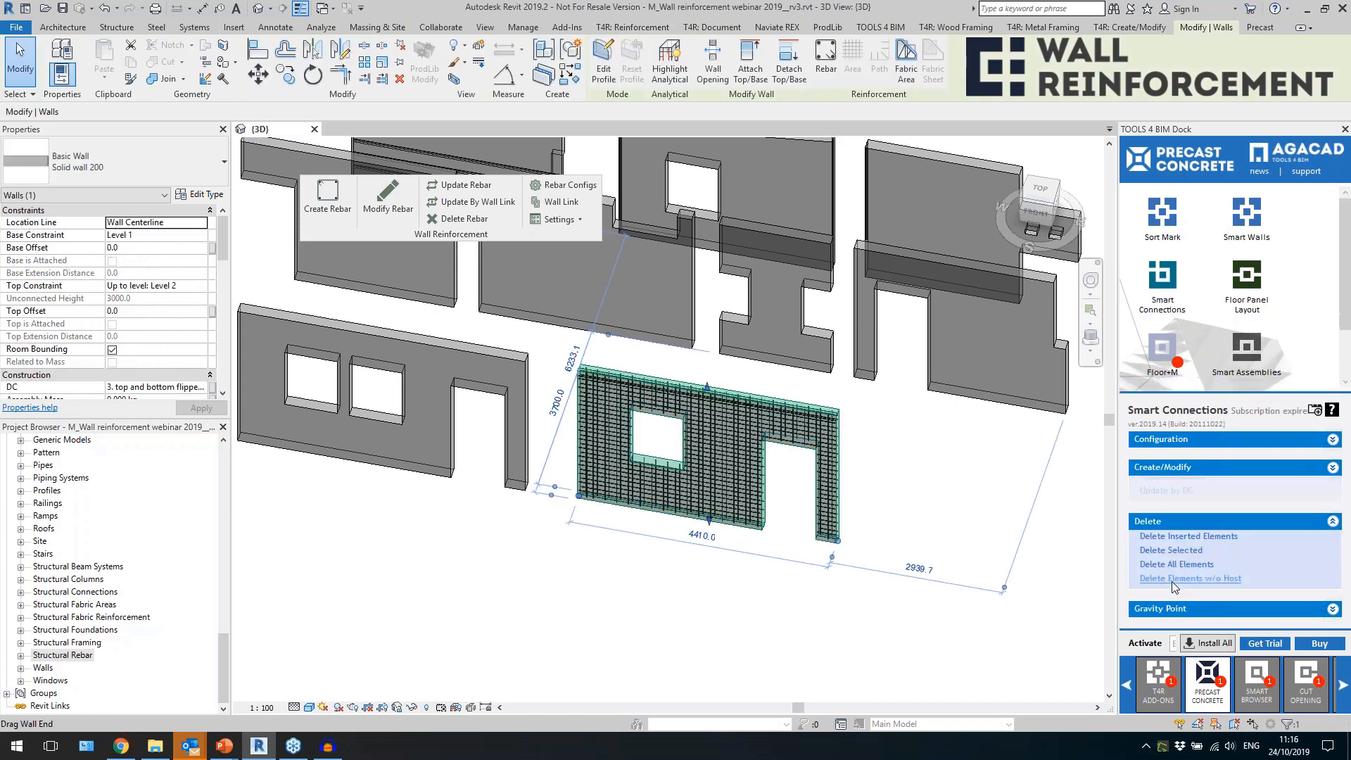
{"action": "left_click", "coordinate": [778, 604]}
{"action": "left_click", "coordinate": [748, 533]}
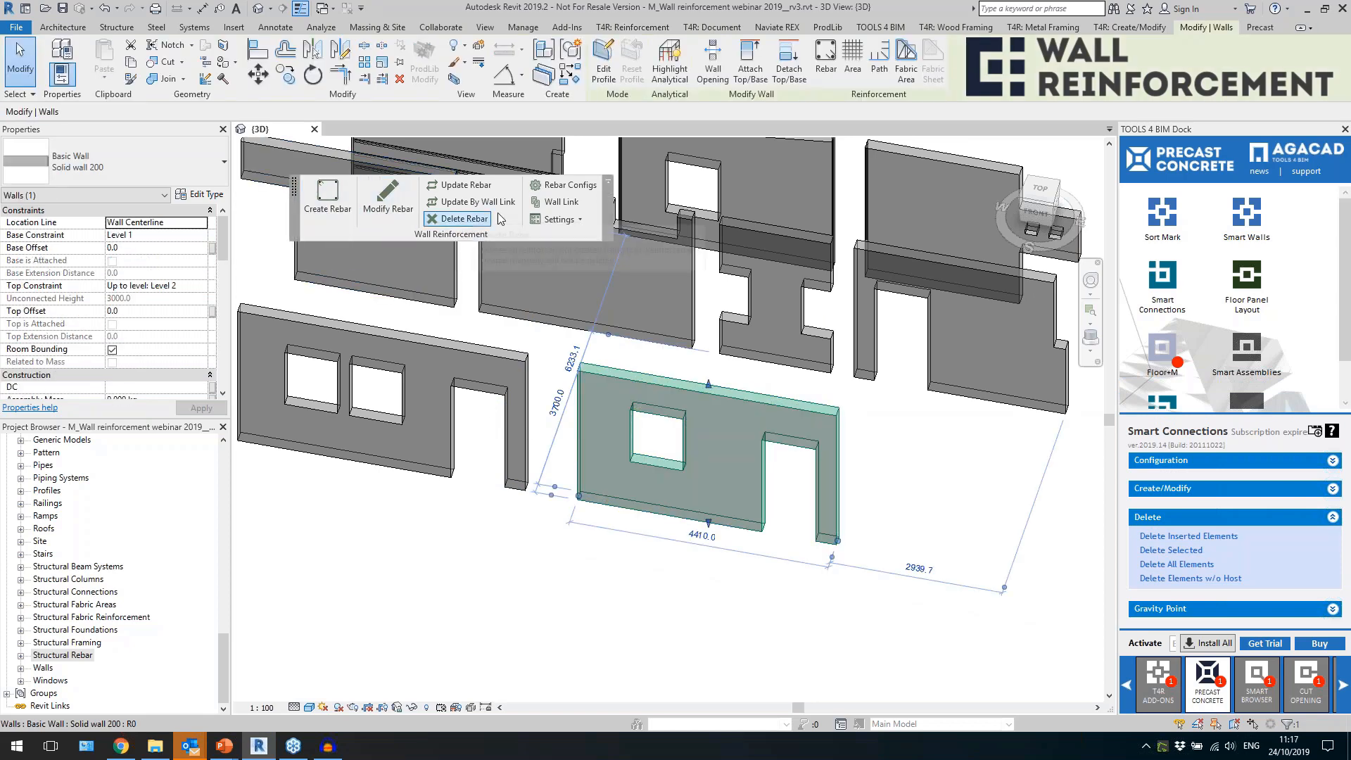
Link the Solid wall 200 type to the "2 - straight" reinforcement configuration.
{"action": "left_click", "coordinate": [560, 202]}
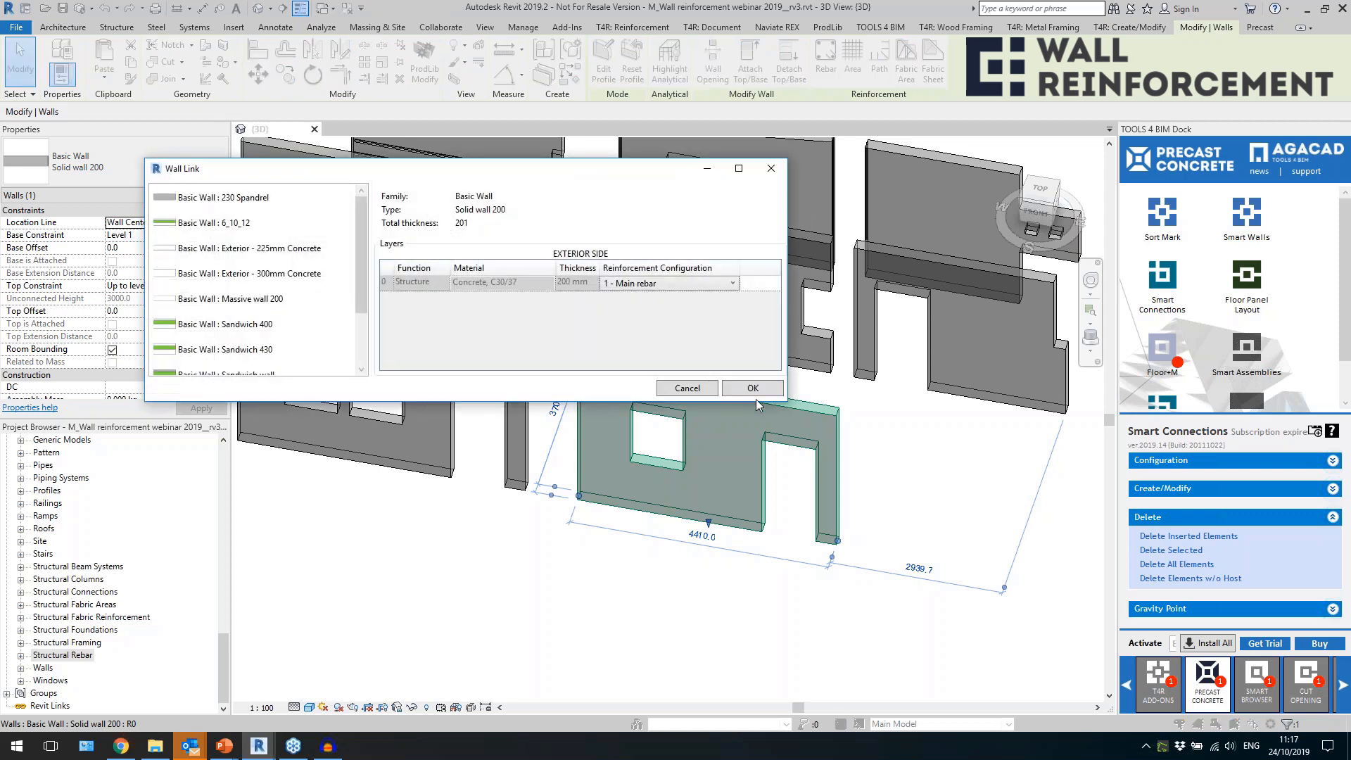
{"action": "left_click", "coordinate": [683, 284]}
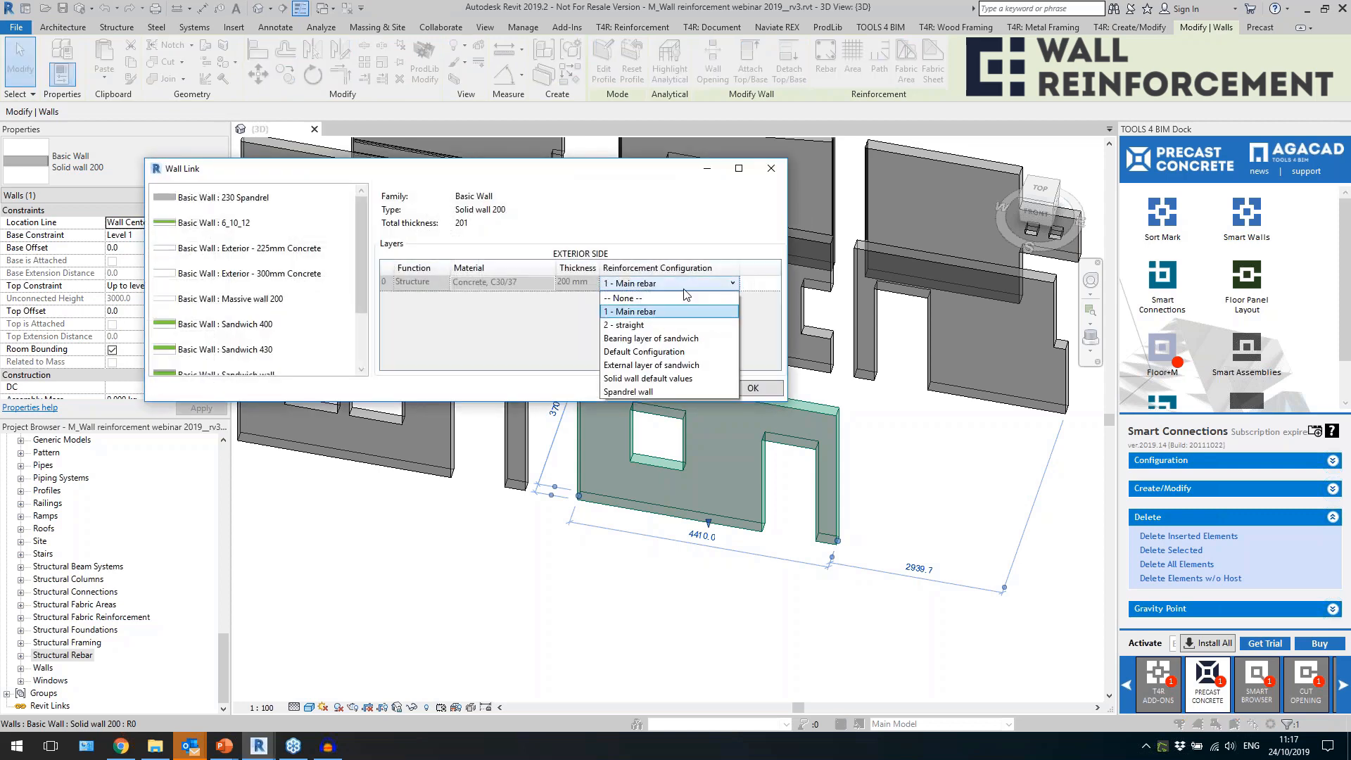
{"action": "left_click", "coordinate": [645, 326]}
{"action": "left_click", "coordinate": [736, 391]}
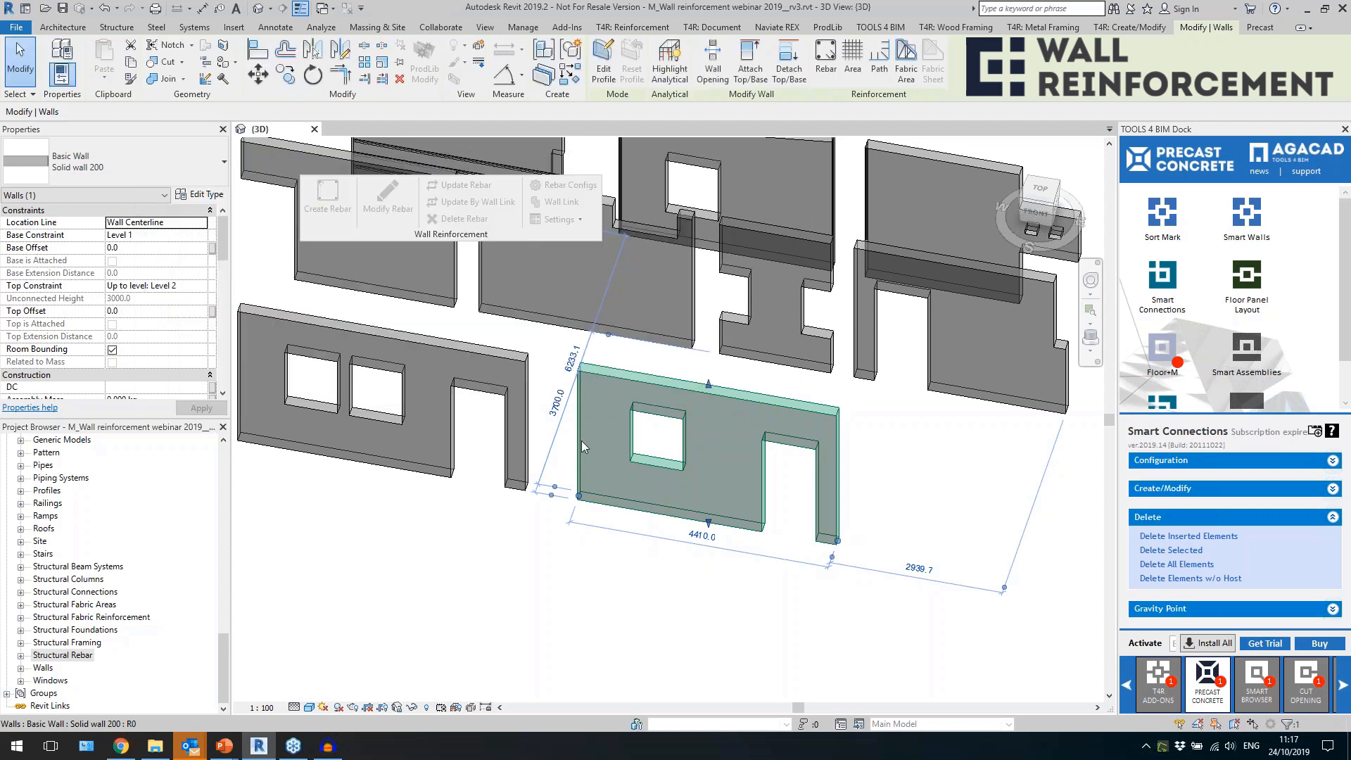
Create the rebar for the selected wall and inspect the bars around the window opening.
{"action": "left_click", "coordinate": [344, 220]}
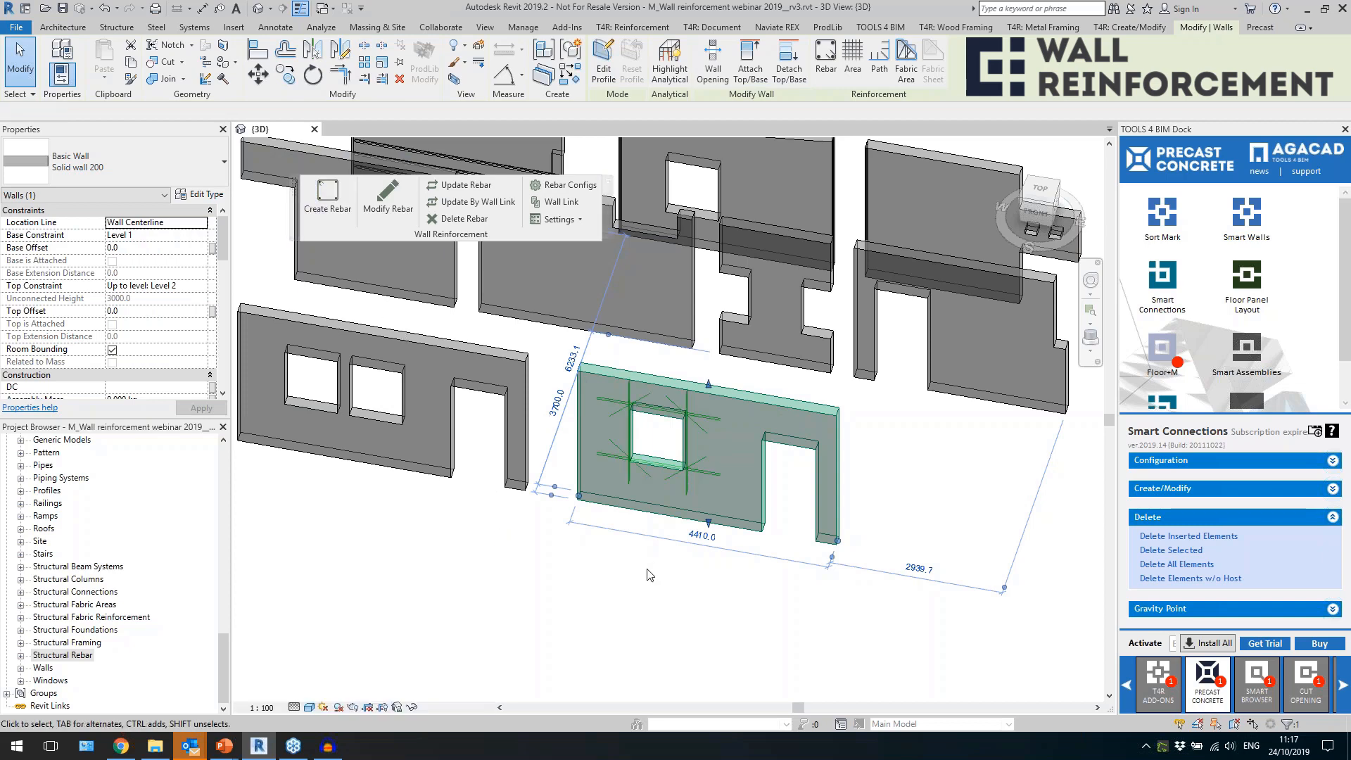
{"action": "scroll", "coordinate": [715, 466], "scroll_direction": "up", "scroll_amount": 3}
{"action": "scroll", "coordinate": [657, 488], "scroll_direction": "up", "scroll_amount": 4}
{"action": "scroll", "coordinate": [669, 502], "scroll_direction": "down", "scroll_amount": 3}
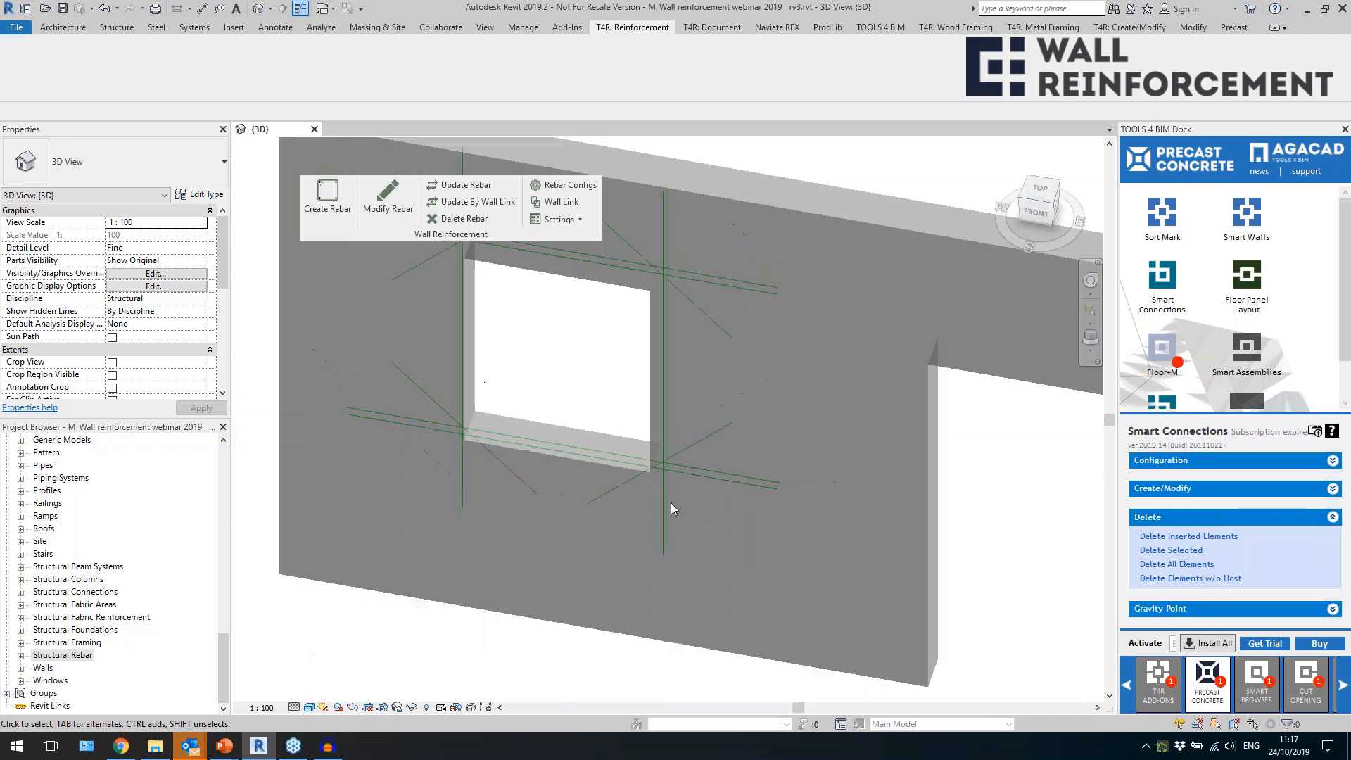
{"action": "scroll", "coordinate": [670, 502], "scroll_direction": "up", "scroll_amount": 2}
{"action": "left_click", "coordinate": [688, 482]}
{"action": "middle_click_drag", "start_coordinate": [700, 543], "coordinate": [595, 453], "text": "shift"}
In the "2 - straight" common settings, enable Set Solid In View, set the partition to Wall and minimal rebar length to 200 mm, and save.
{"action": "left_click", "coordinate": [564, 185]}
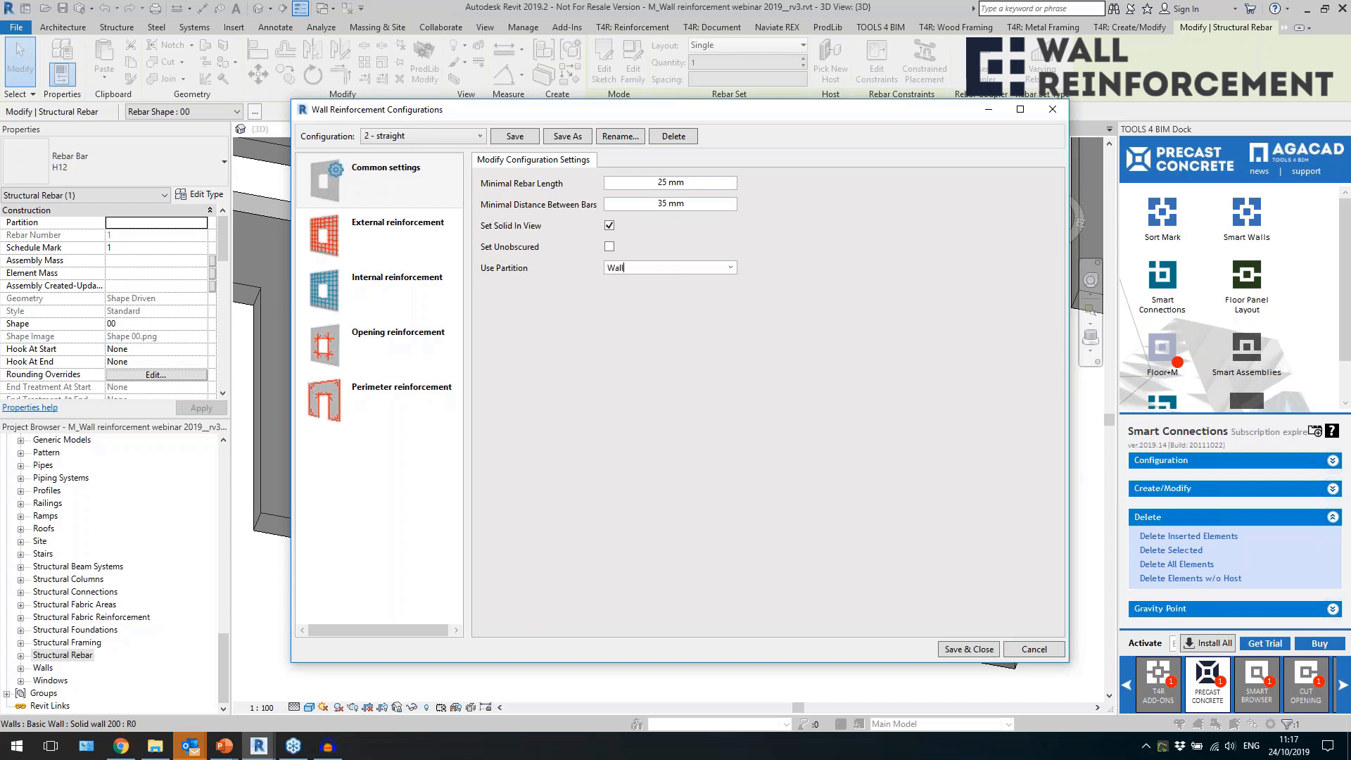
{"action": "left_click_drag", "start_coordinate": [700, 185], "coordinate": [627, 199]}
{"action": "type", "text": "200"}
{"action": "left_click", "coordinate": [633, 207]}
{"action": "left_click", "coordinate": [515, 139]}
{"action": "left_click", "coordinate": [948, 643]}
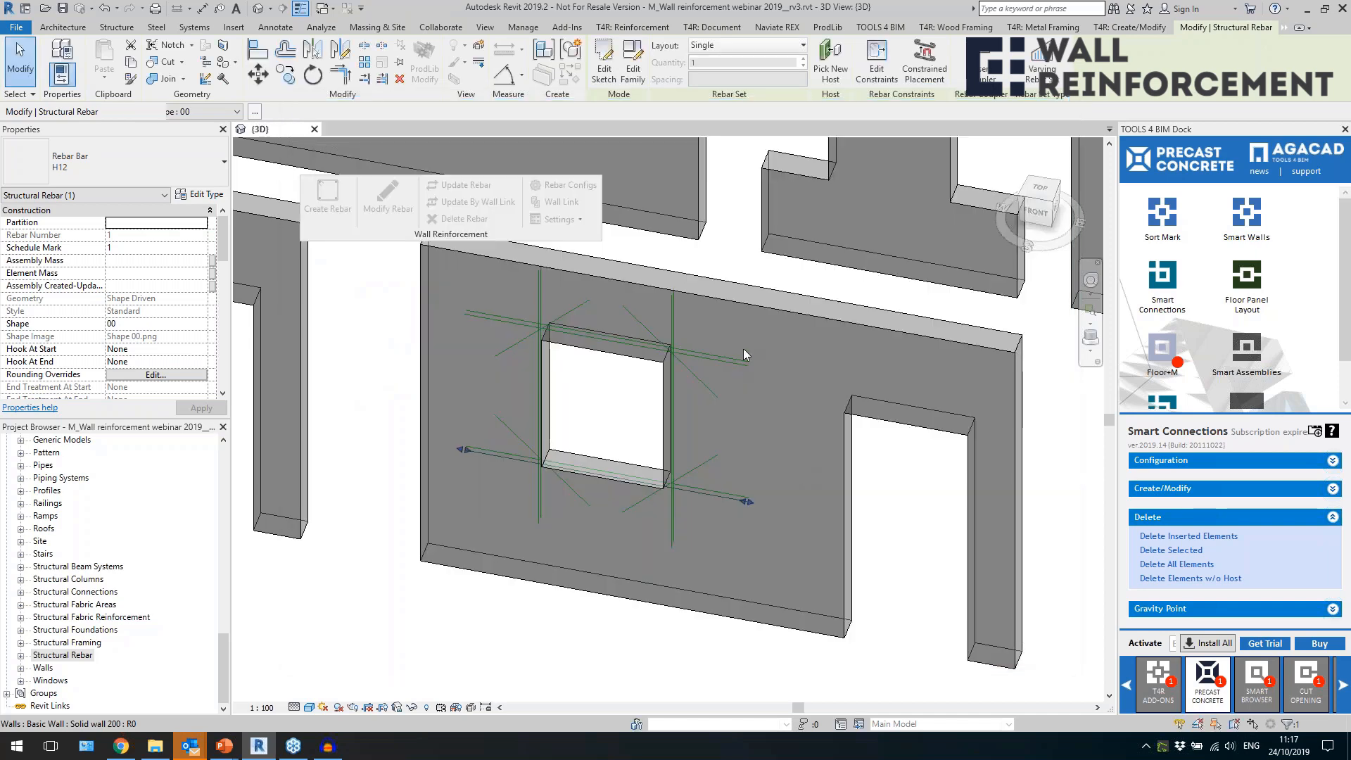
Update the wall's rebar by wall link and inspect the bar crossing at the window's upper right corner.
{"action": "left_click", "coordinate": [743, 349]}
{"action": "left_click", "coordinate": [473, 202]}
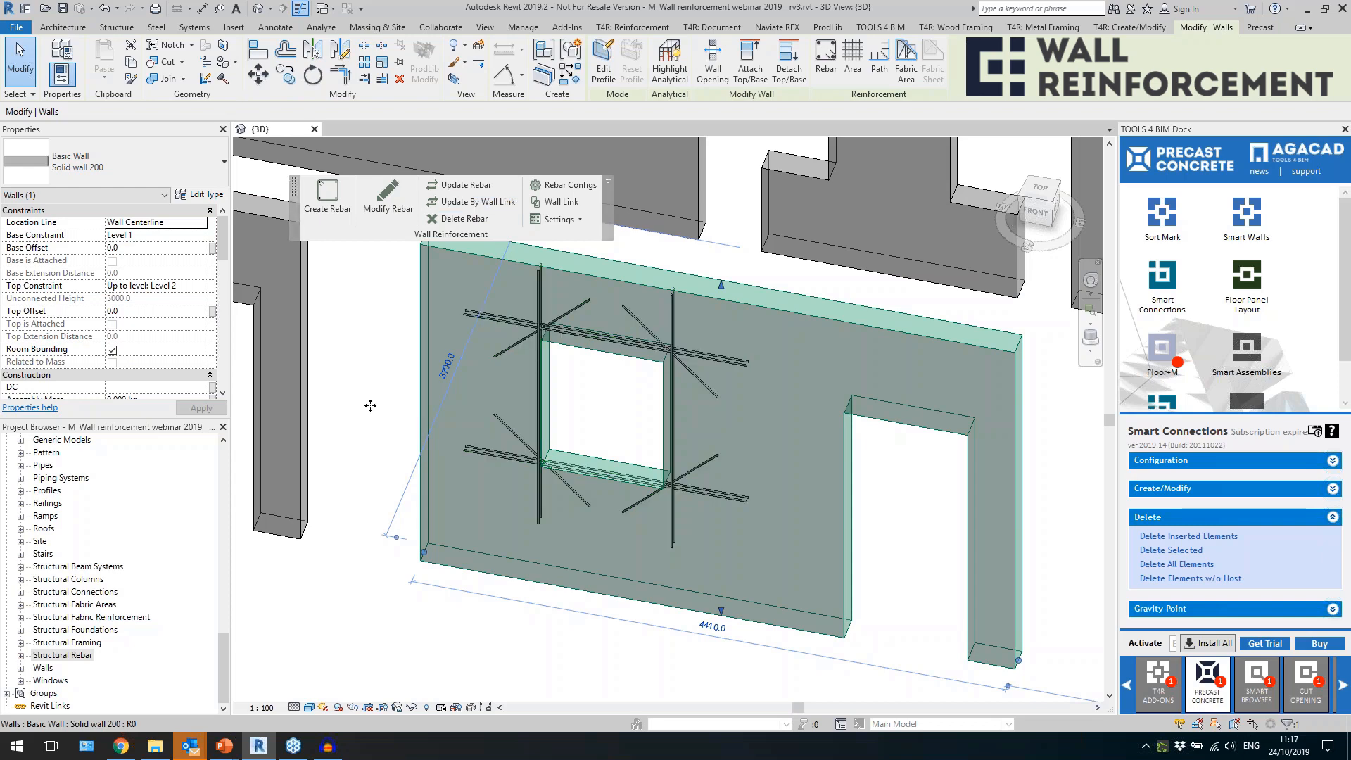
{"action": "left_click", "coordinate": [709, 394]}
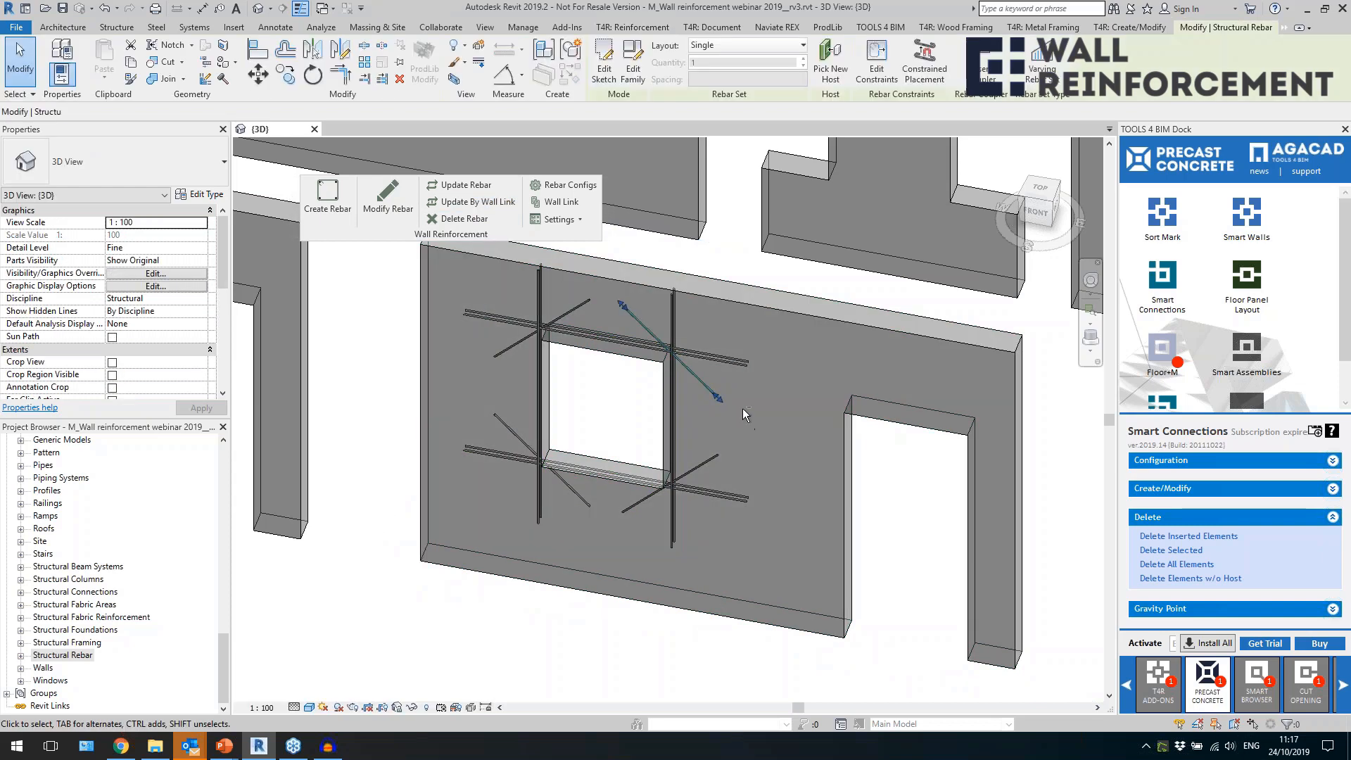
{"action": "scroll", "coordinate": [741, 408], "scroll_direction": "up", "scroll_amount": 5}
{"action": "scroll", "coordinate": [655, 346], "scroll_direction": "up", "scroll_amount": 4}
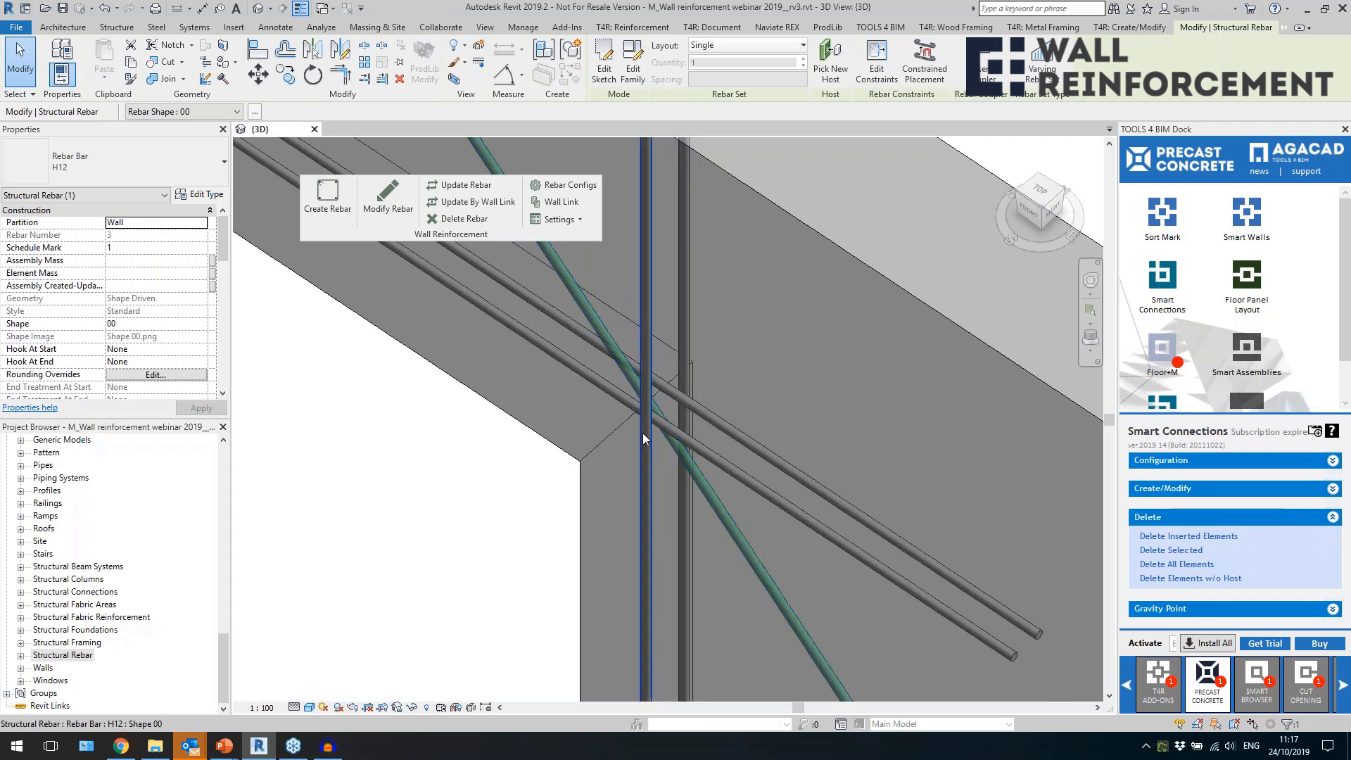
{"action": "key", "text": "Escape"}
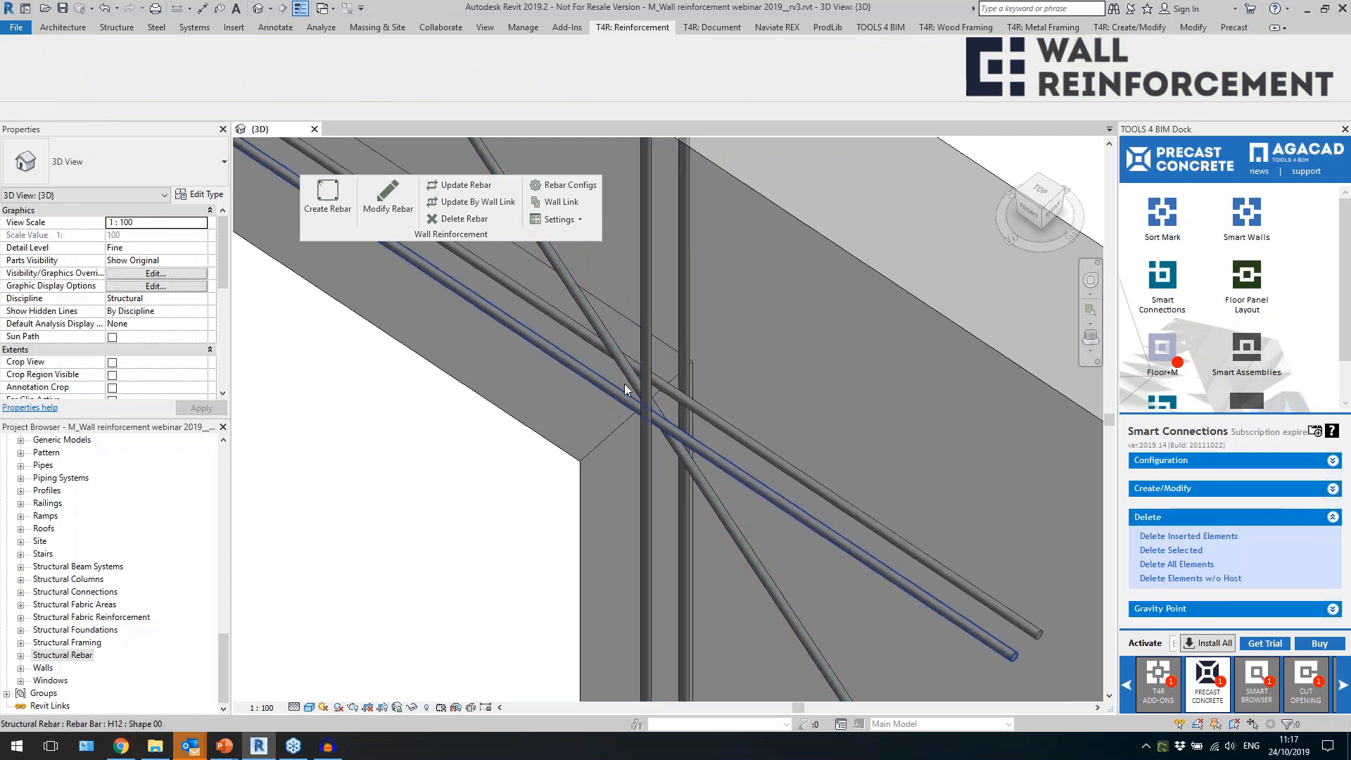
{"action": "scroll", "coordinate": [614, 391], "scroll_direction": "down", "scroll_amount": 5}
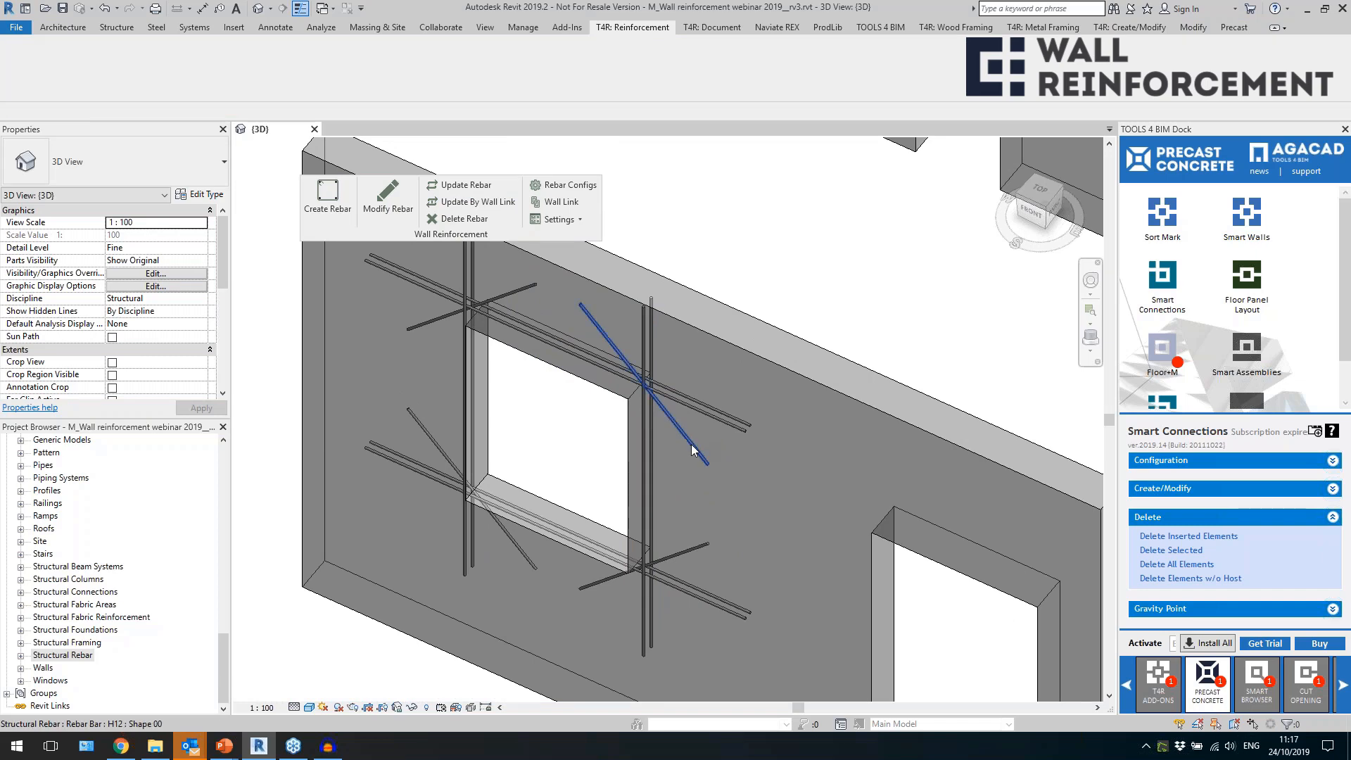
Check the length dimensions of the diagonal bar at the window's upper right corner.
{"action": "left_click", "coordinate": [696, 451]}
{"action": "scroll", "coordinate": [696, 456], "scroll_direction": "down", "scroll_amount": 2}
{"action": "middle_click_drag", "start_coordinate": [695, 457], "coordinate": [753, 395], "text": "shift"}
{"action": "scroll", "coordinate": [52, 352], "scroll_direction": "down", "scroll_amount": 5}
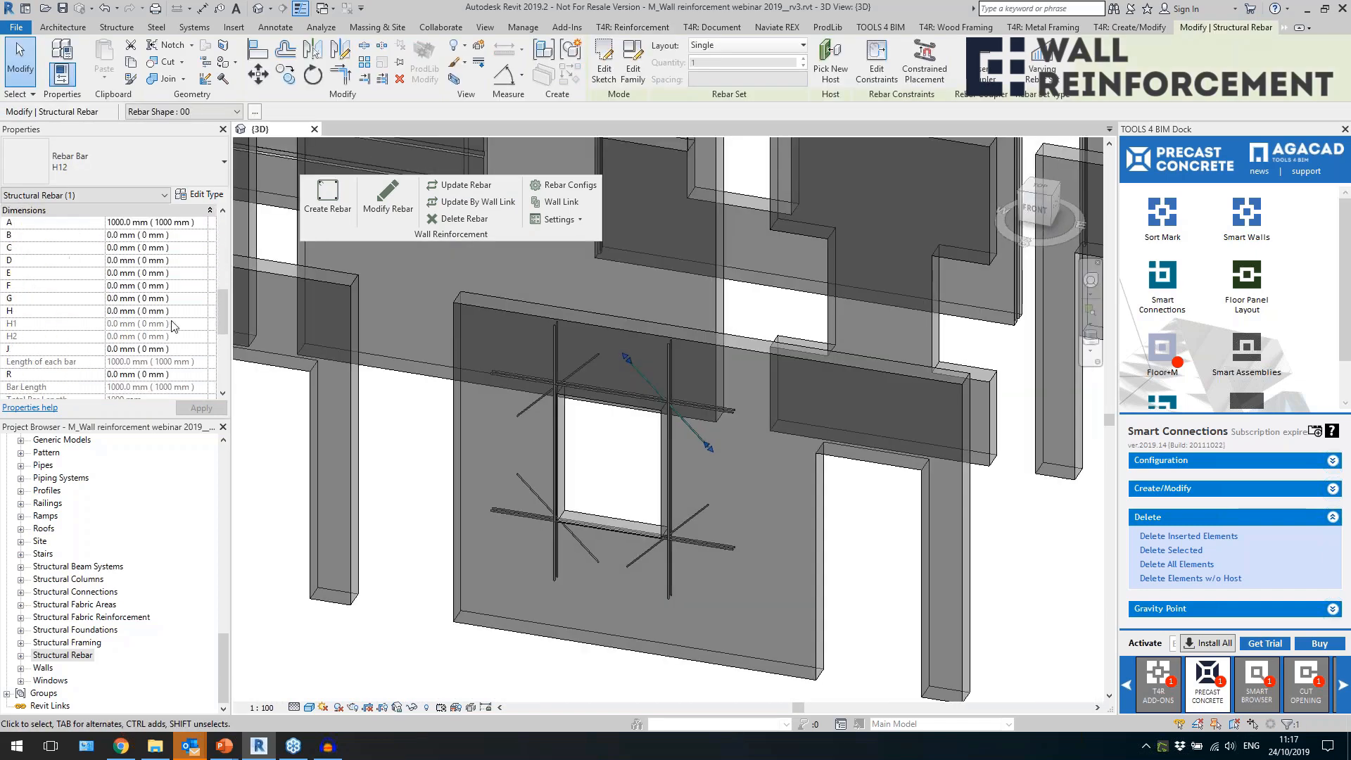
{"action": "scroll", "coordinate": [168, 304], "scroll_direction": "up", "scroll_amount": 1}
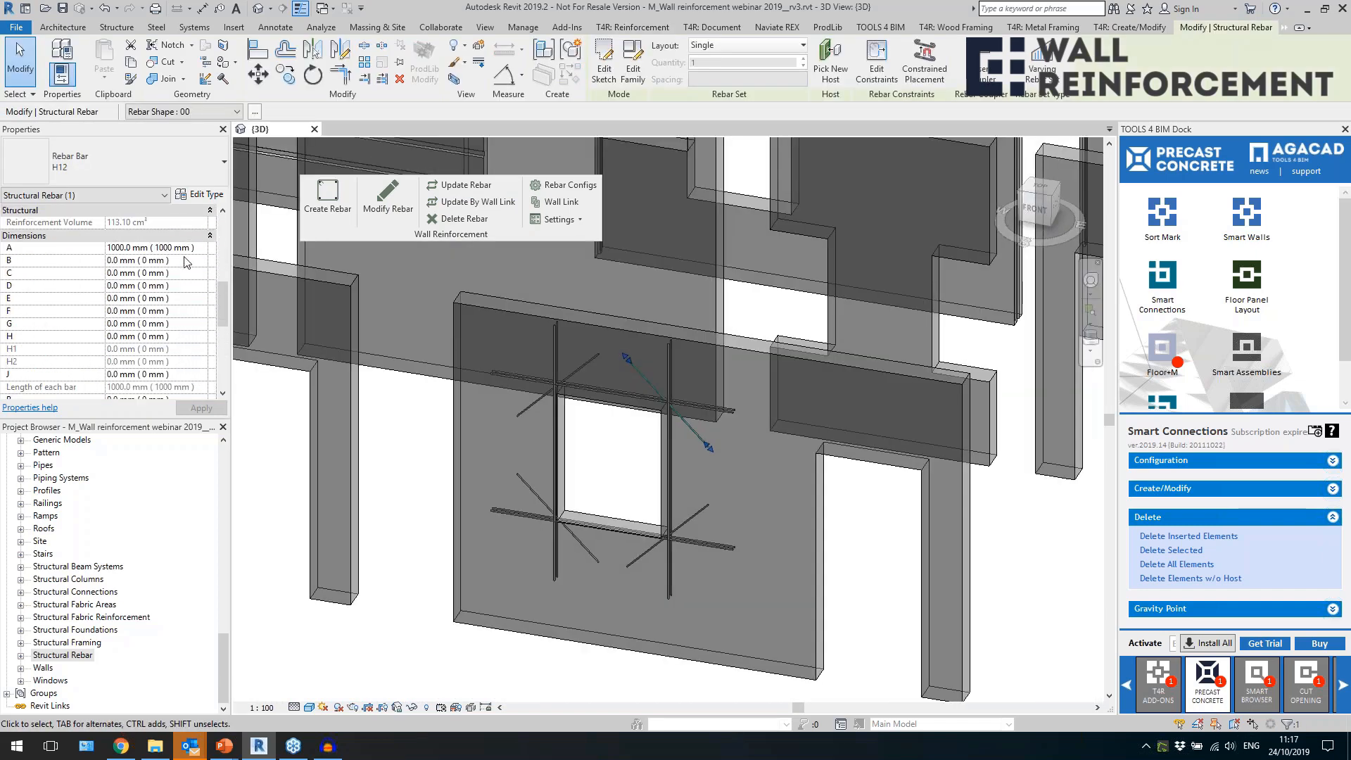
{"action": "scroll", "coordinate": [695, 481], "scroll_direction": "down", "scroll_amount": 1}
{"action": "scroll", "coordinate": [695, 480], "scroll_direction": "down", "scroll_amount": 2}
{"action": "middle_click_drag", "start_coordinate": [696, 482], "coordinate": [801, 606], "text": "shift"}
{"action": "left_click", "coordinate": [804, 610]}
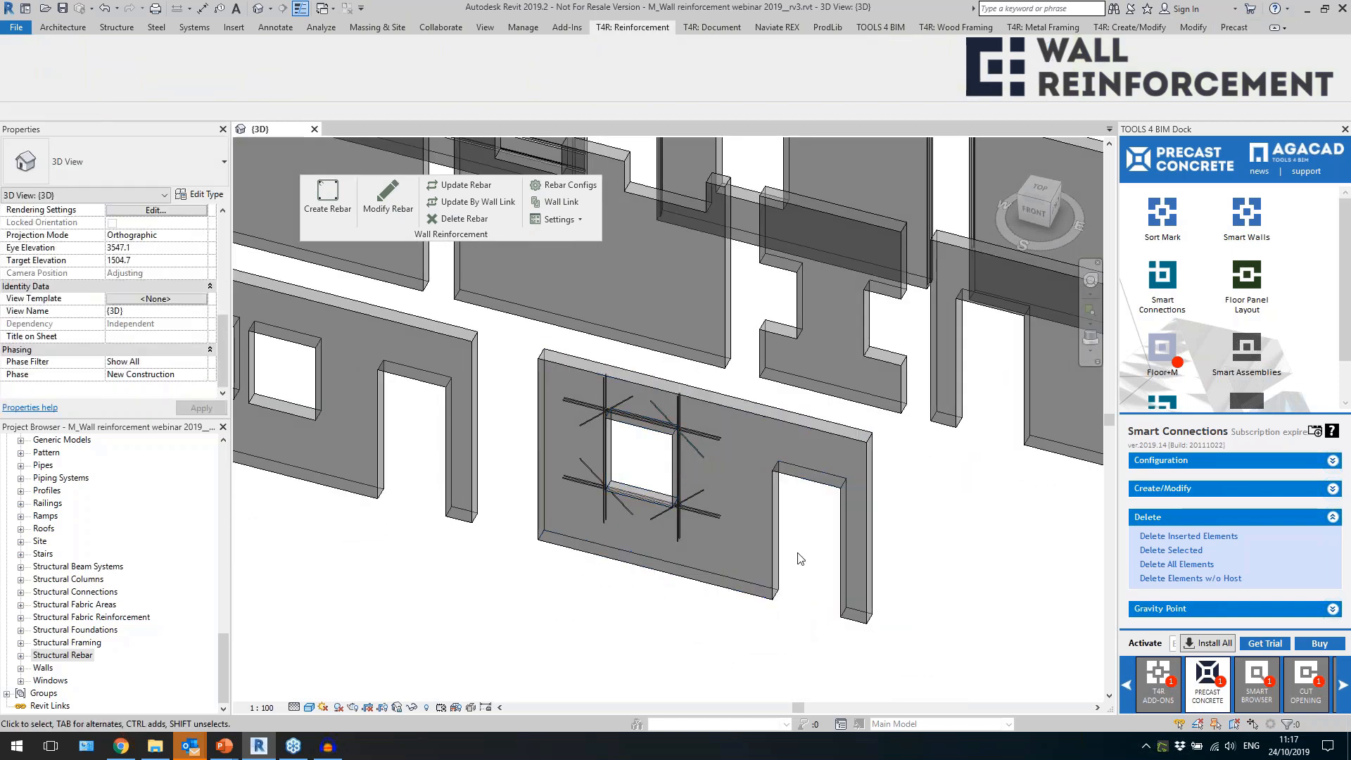
{"action": "left_click", "coordinate": [782, 587]}
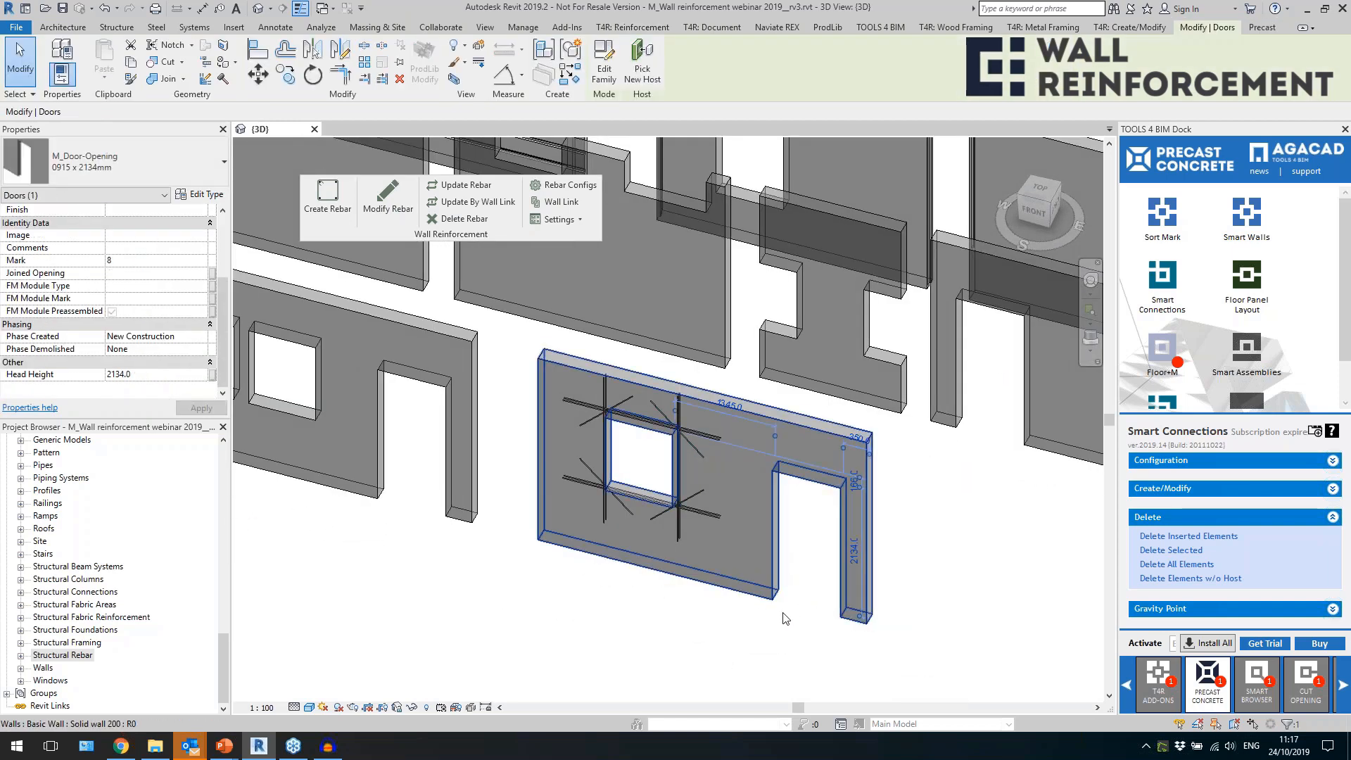
{"action": "middle_click_drag", "start_coordinate": [810, 530], "coordinate": [829, 487], "text": "shift"}
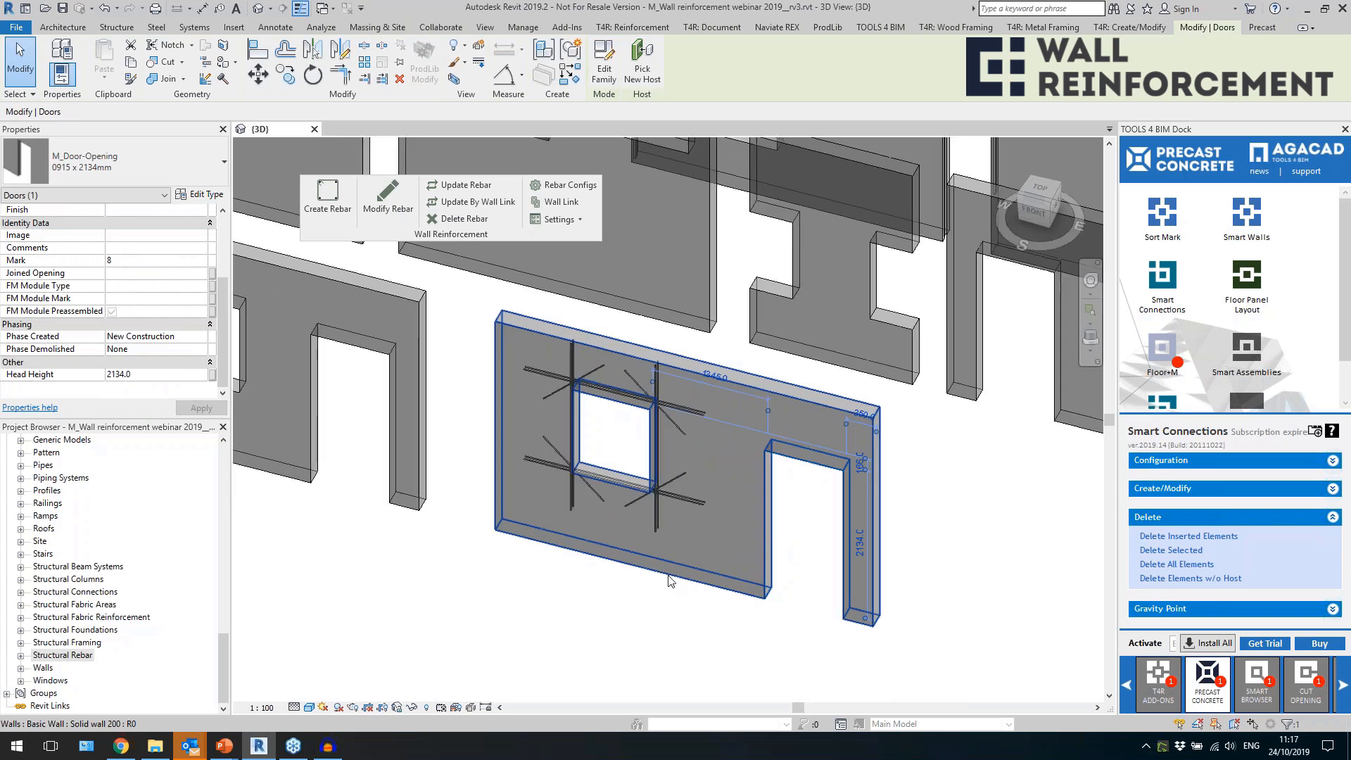
{"action": "left_click", "coordinate": [735, 625]}
In the "2 - straight" configuration, set the perimeter edge rebar to two H12 bars positioned External and Internal.
{"action": "left_click", "coordinate": [546, 186]}
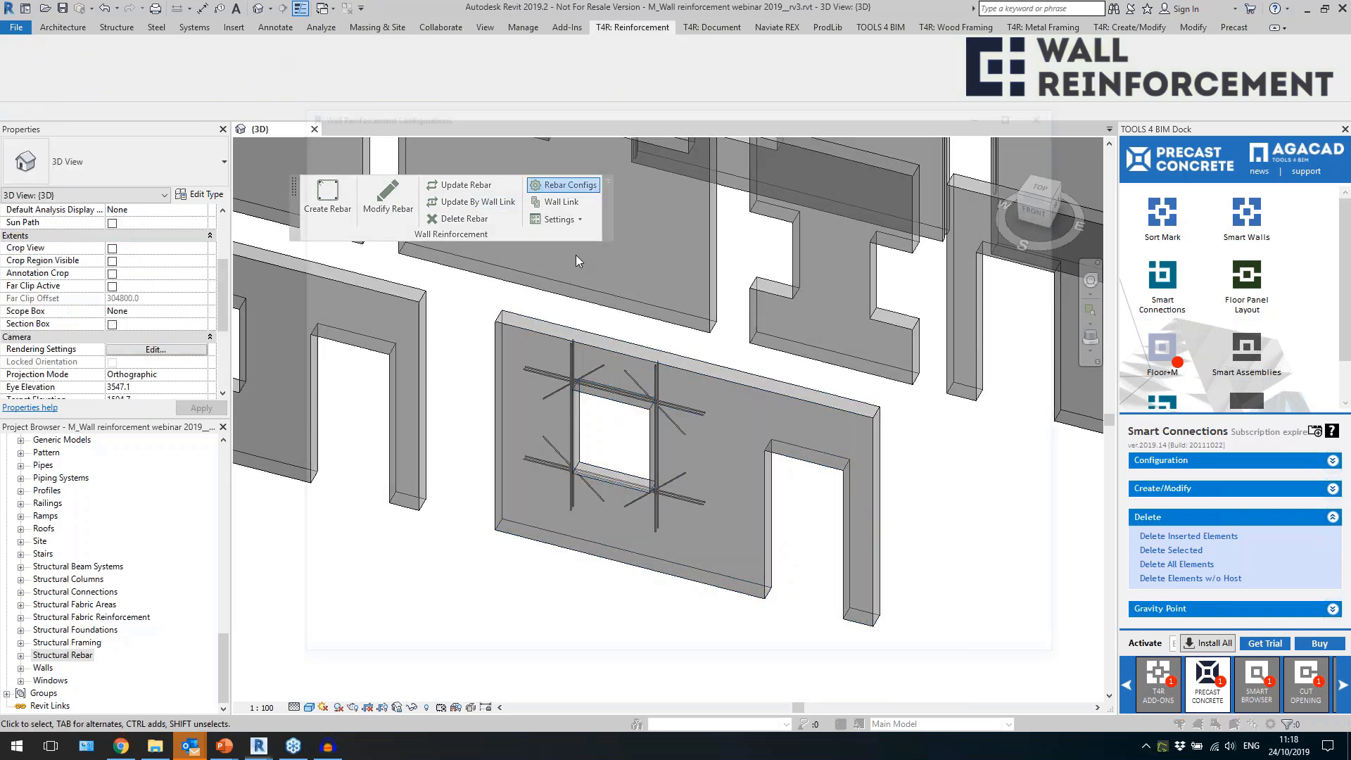
{"action": "left_click", "coordinate": [398, 347]}
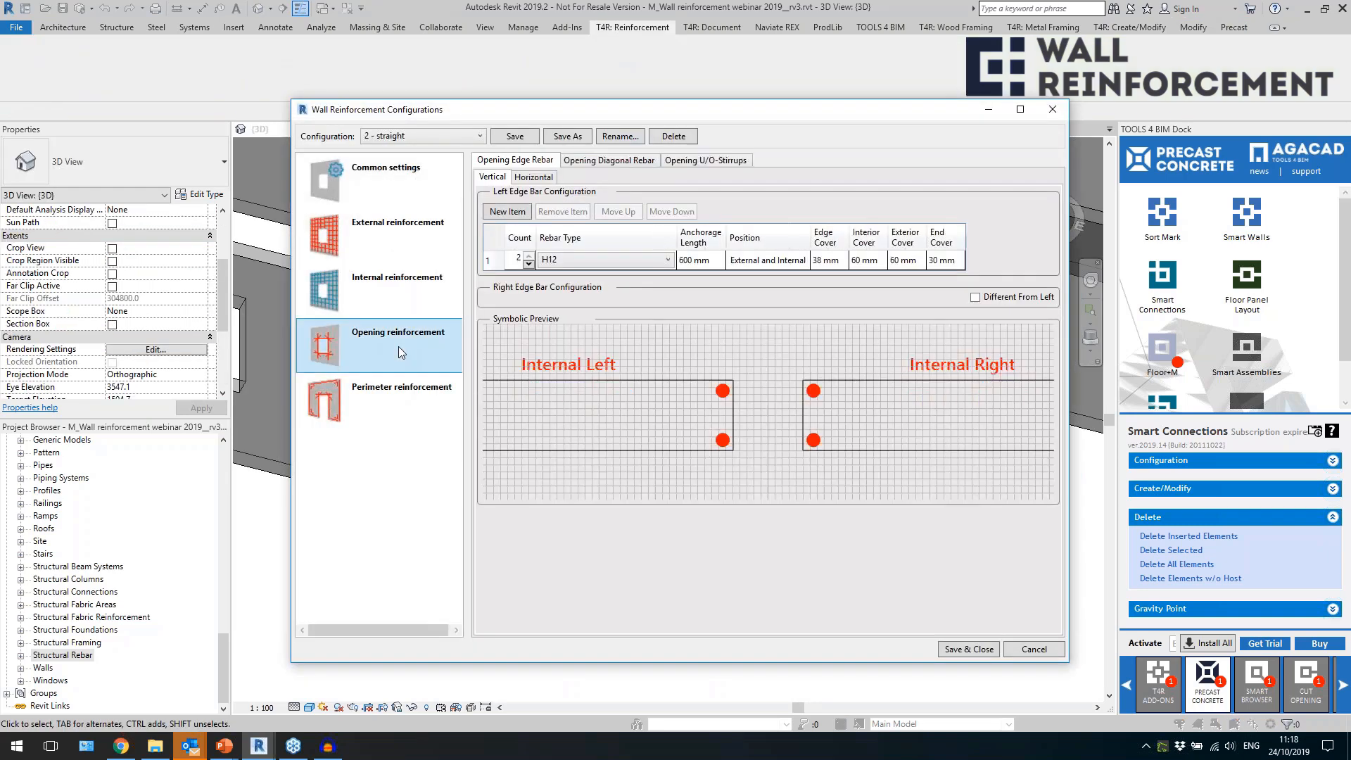
{"action": "left_click", "coordinate": [400, 406]}
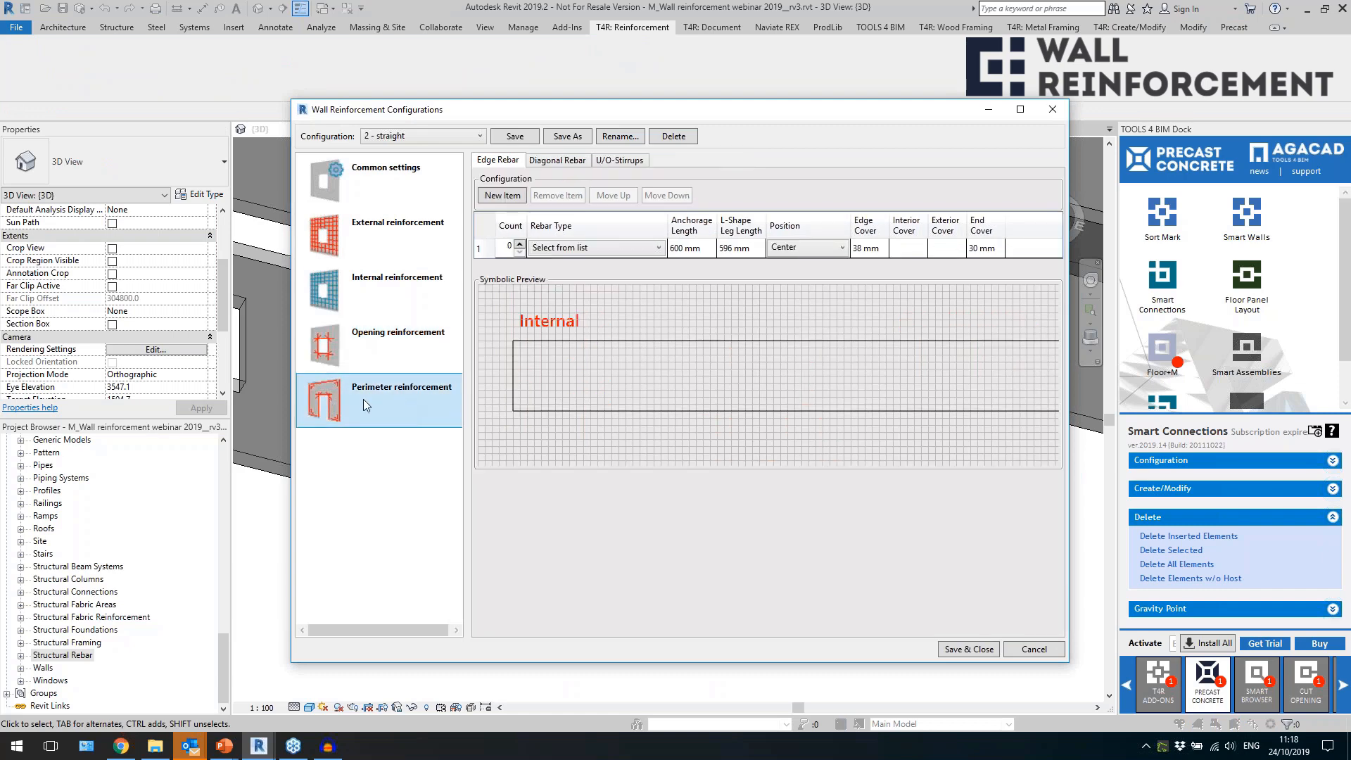
{"action": "left_click", "coordinate": [520, 244]}
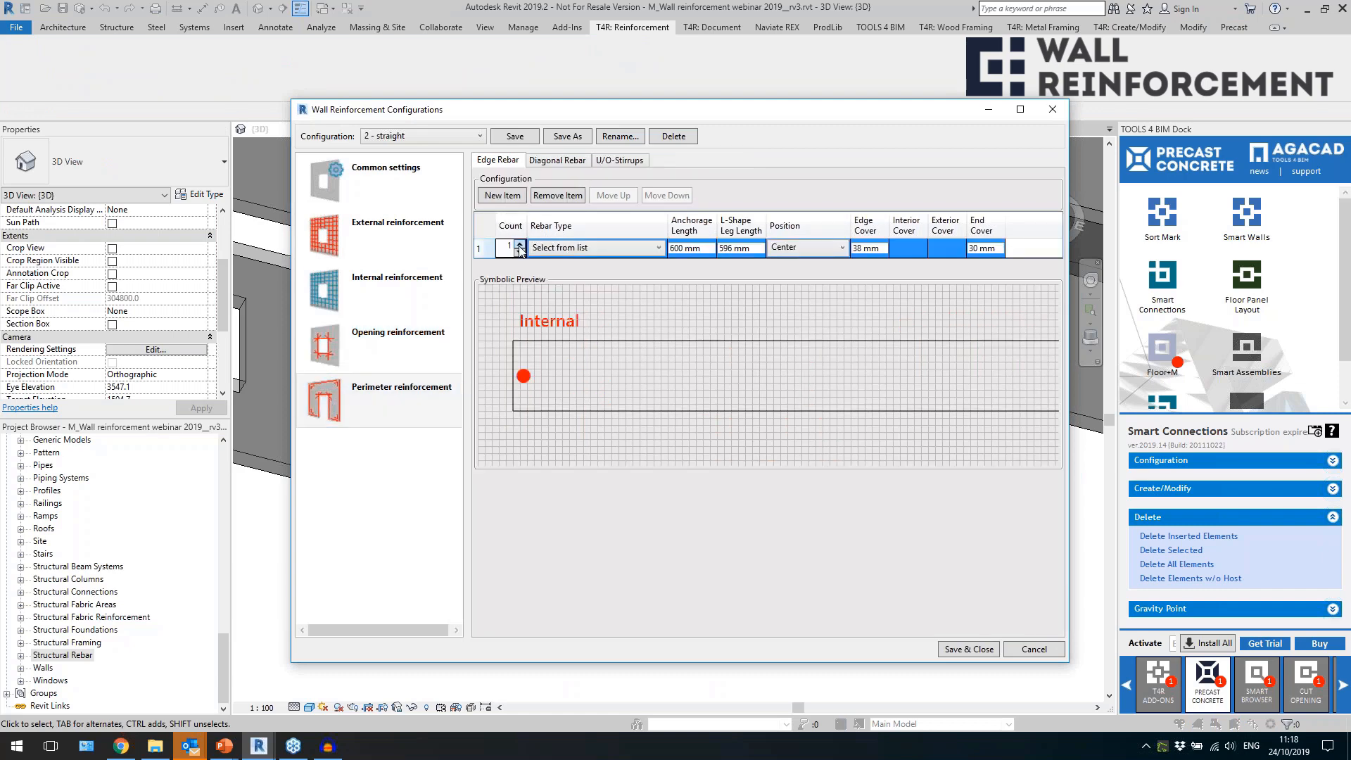
{"action": "left_click", "coordinate": [519, 245]}
{"action": "left_click", "coordinate": [568, 250]}
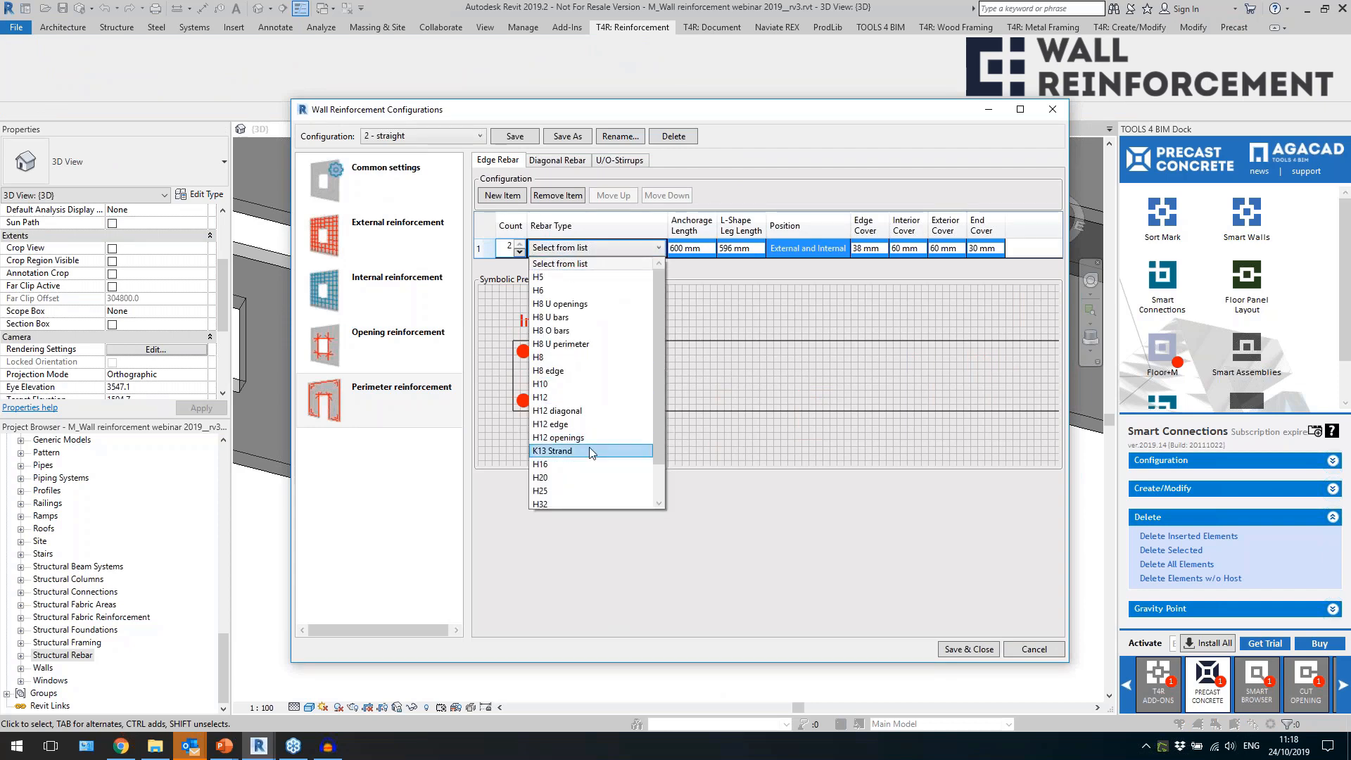
{"action": "left_click", "coordinate": [588, 396]}
{"action": "left_click", "coordinate": [703, 247]}
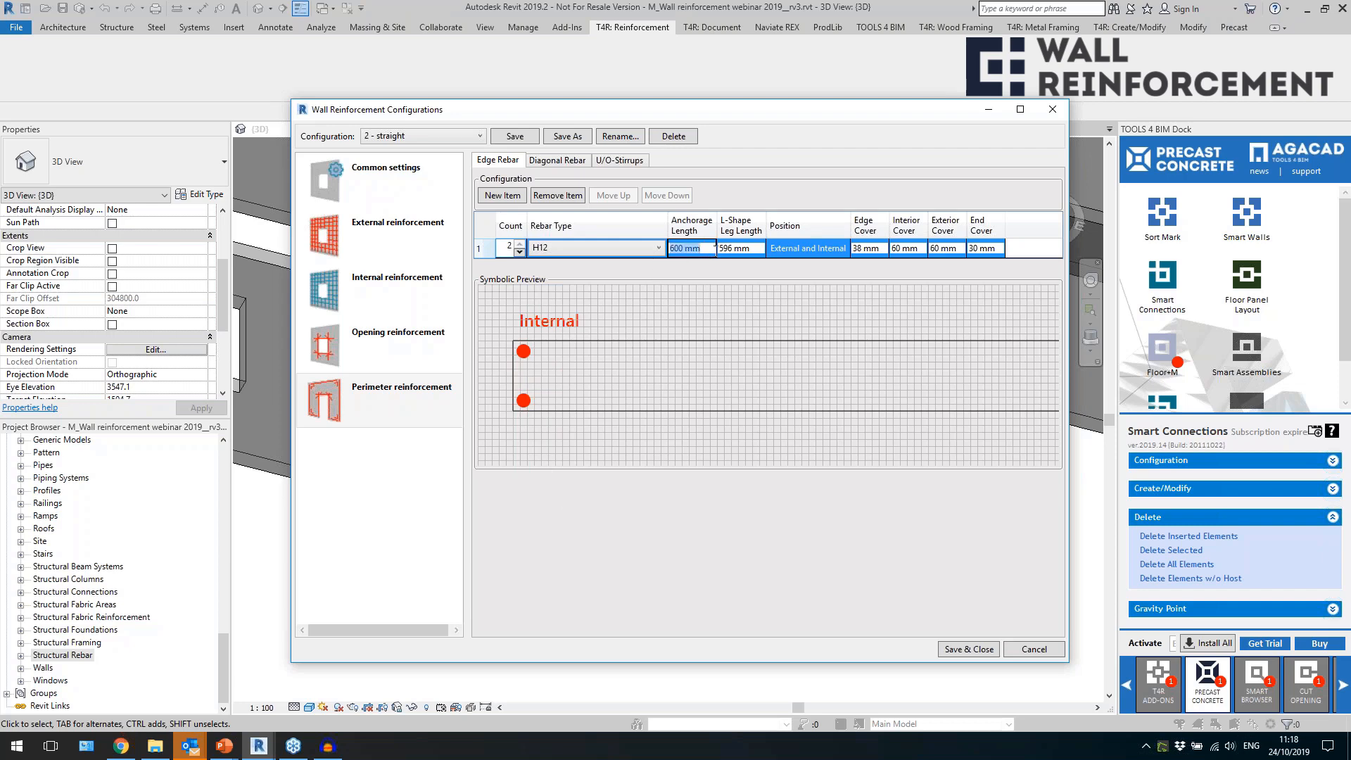
{"action": "left_click", "coordinate": [726, 248]}
{"action": "left_click_drag", "start_coordinate": [753, 249], "coordinate": [704, 257]}
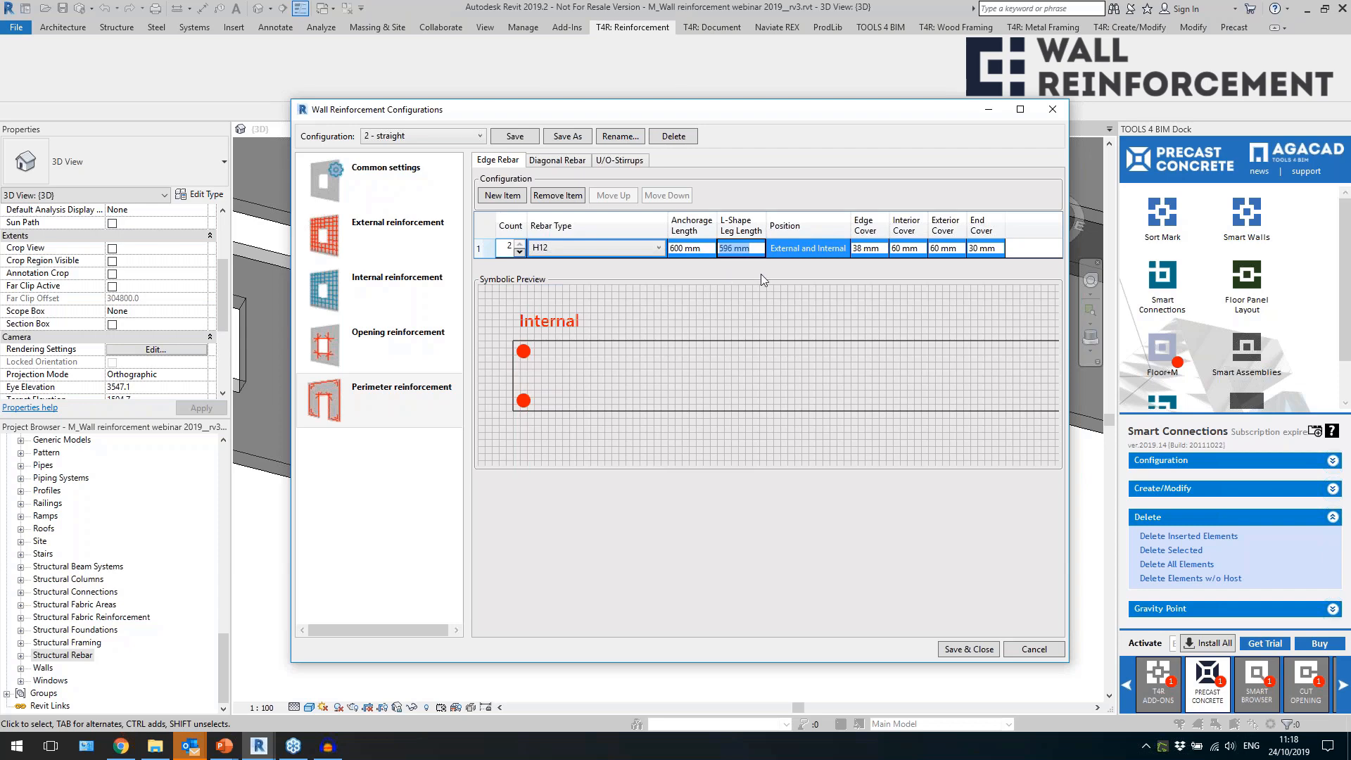
{"action": "left_click", "coordinate": [880, 251]}
Set the perimeter diagonal rebar to one H12 bar with a 30 mm edge cover, and save and close the configuration.
{"action": "left_click", "coordinate": [558, 162]}
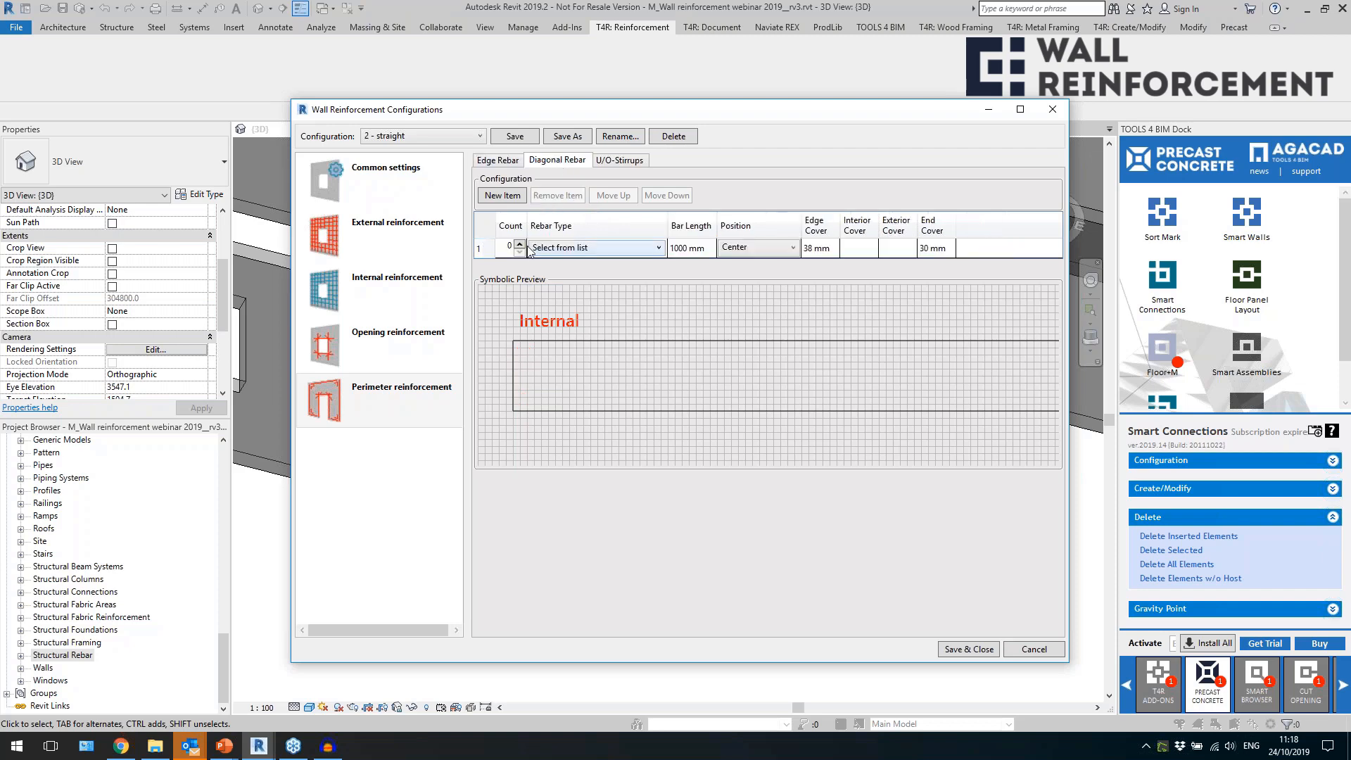
{"action": "left_click", "coordinate": [520, 244]}
{"action": "left_click", "coordinate": [623, 248]}
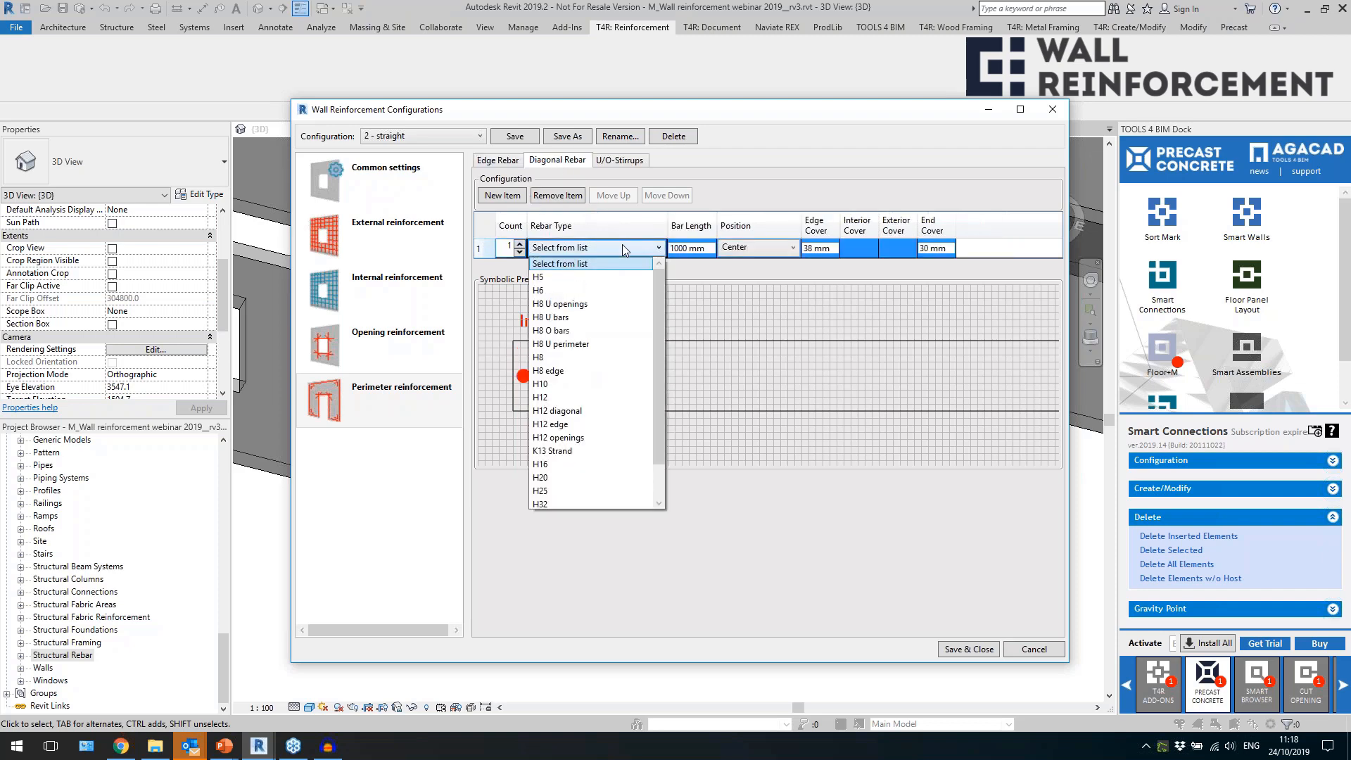
{"action": "left_click", "coordinate": [570, 399]}
{"action": "left_click", "coordinate": [826, 253]}
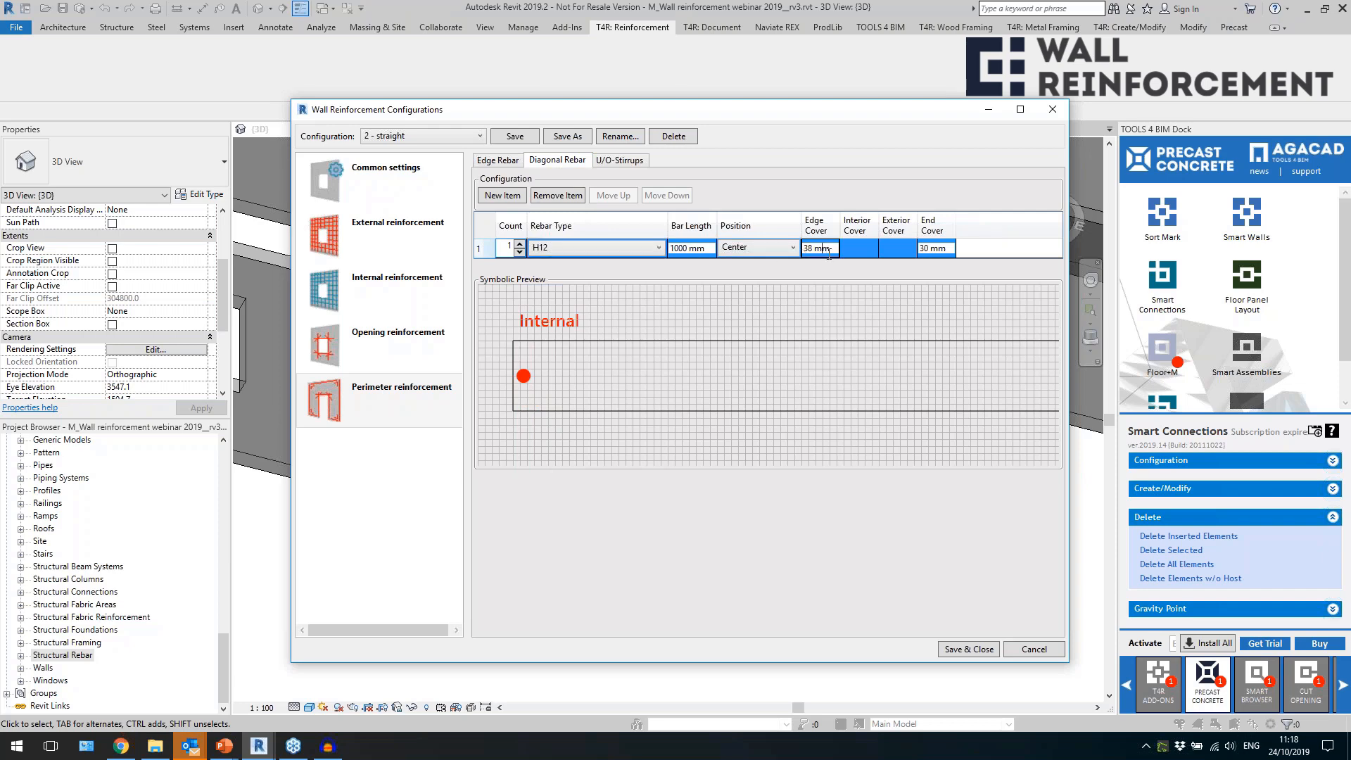
{"action": "left_click_drag", "start_coordinate": [833, 249], "coordinate": [805, 269]}
{"action": "type", "text": "30"}
{"action": "left_click", "coordinate": [947, 249]}
{"action": "left_click", "coordinate": [516, 138]}
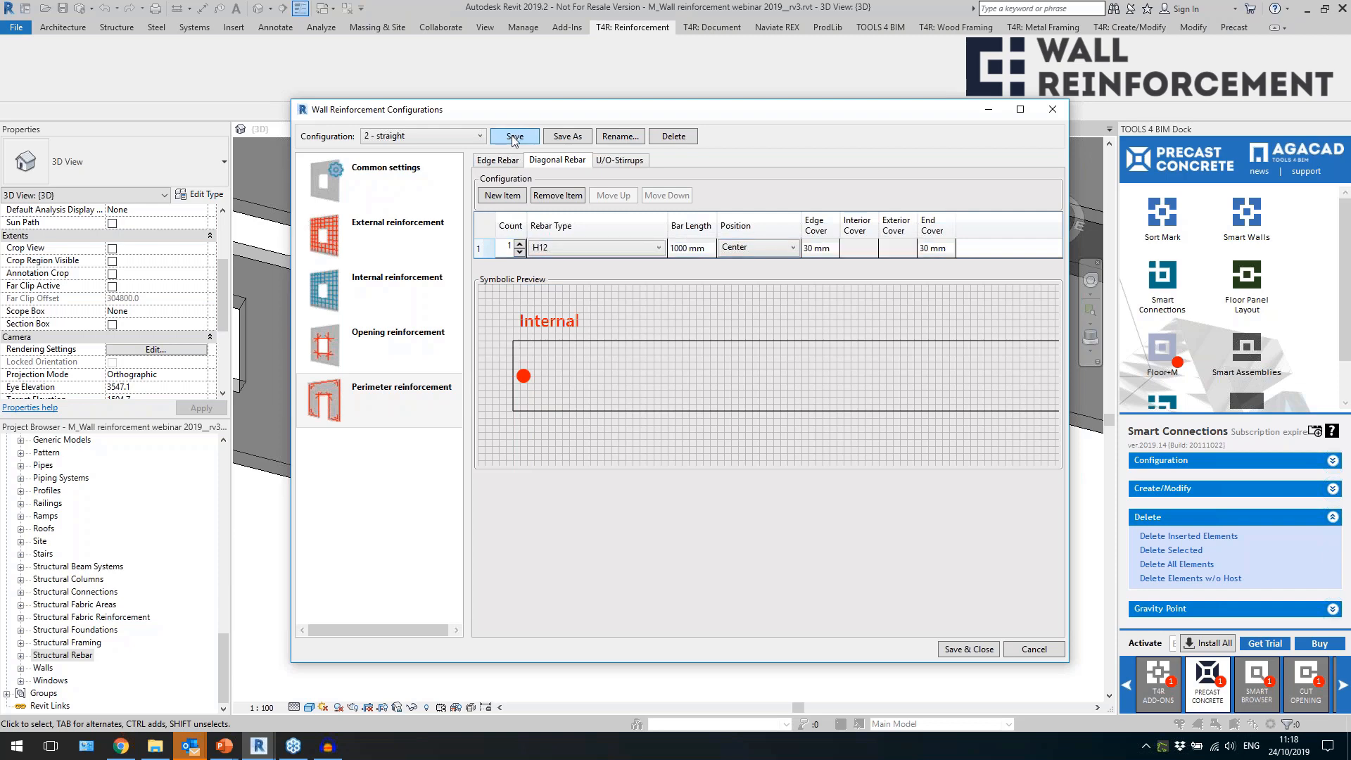
{"action": "left_click", "coordinate": [967, 648]}
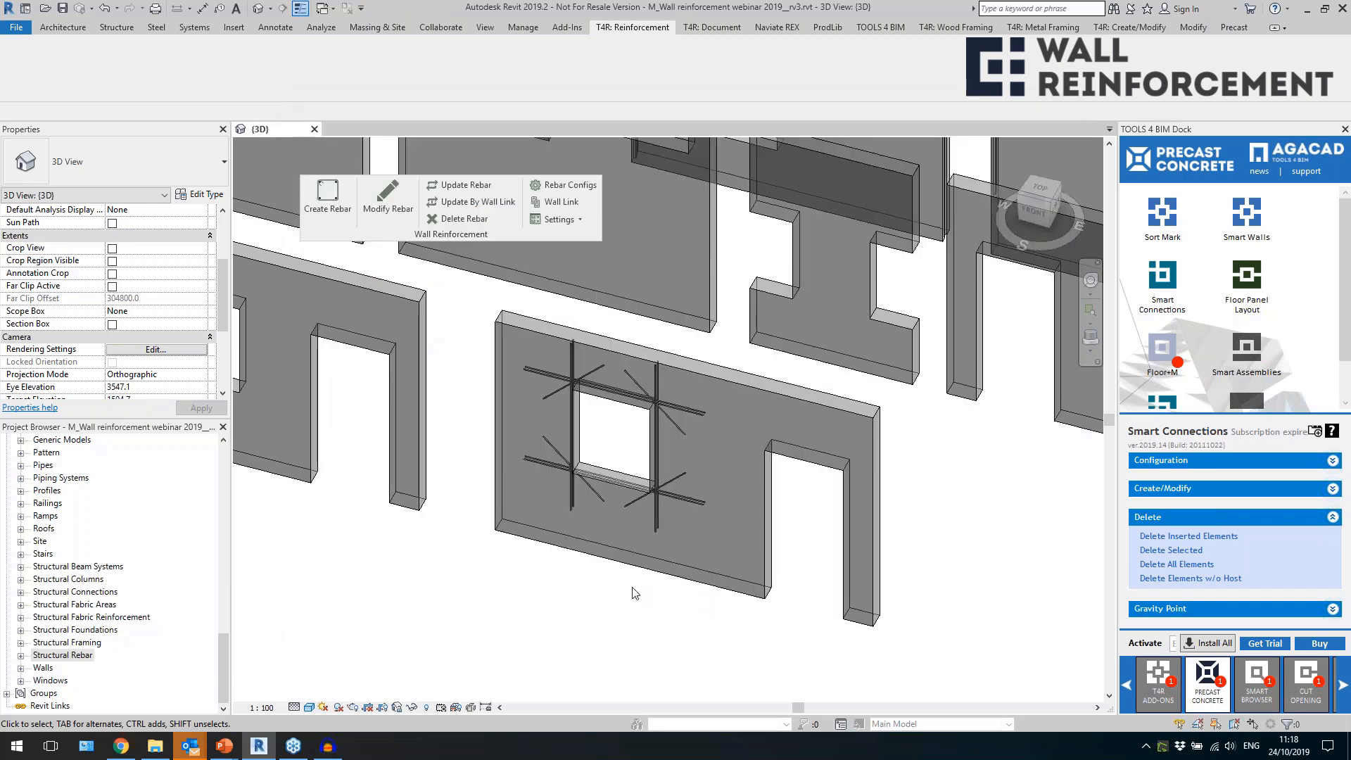
Update the rebar of the solid wall with the window and door opening by wall link.
{"action": "left_click", "coordinate": [646, 571]}
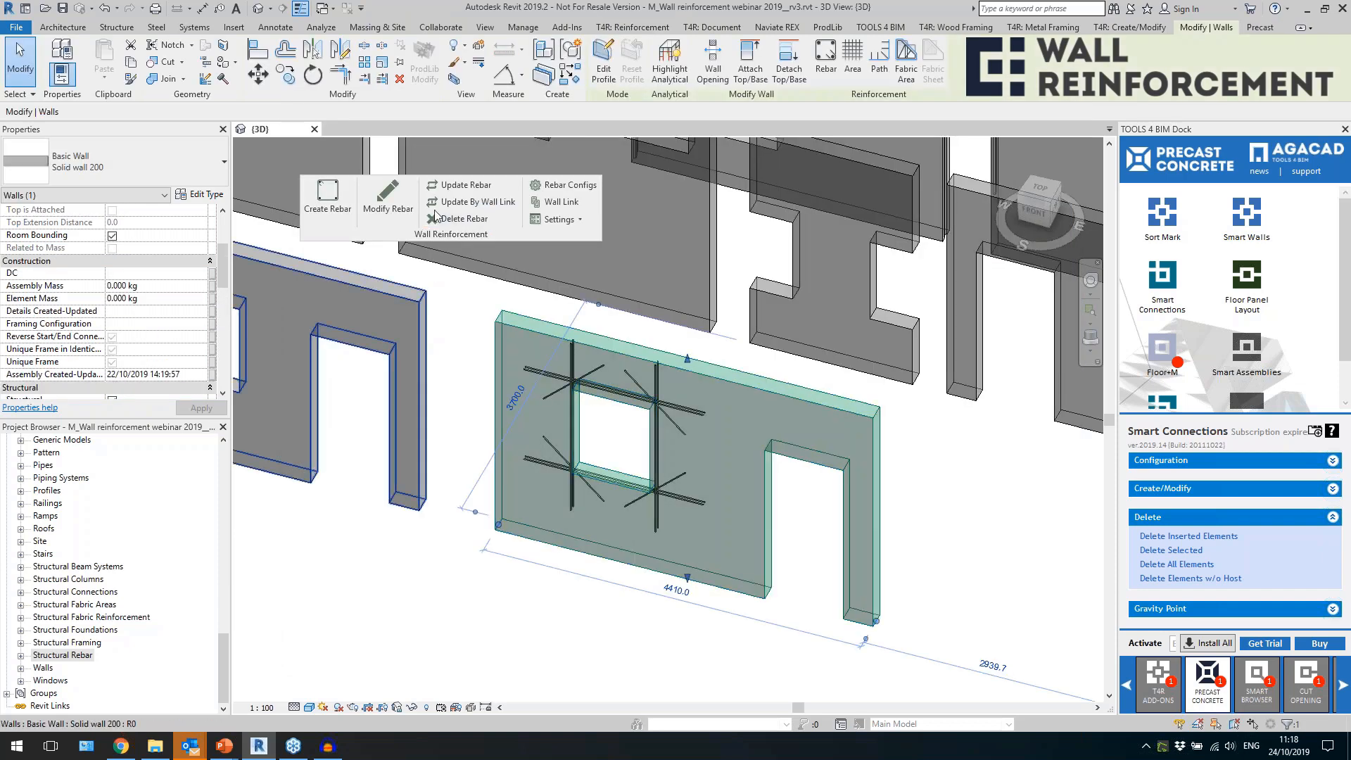
{"action": "left_click", "coordinate": [456, 203]}
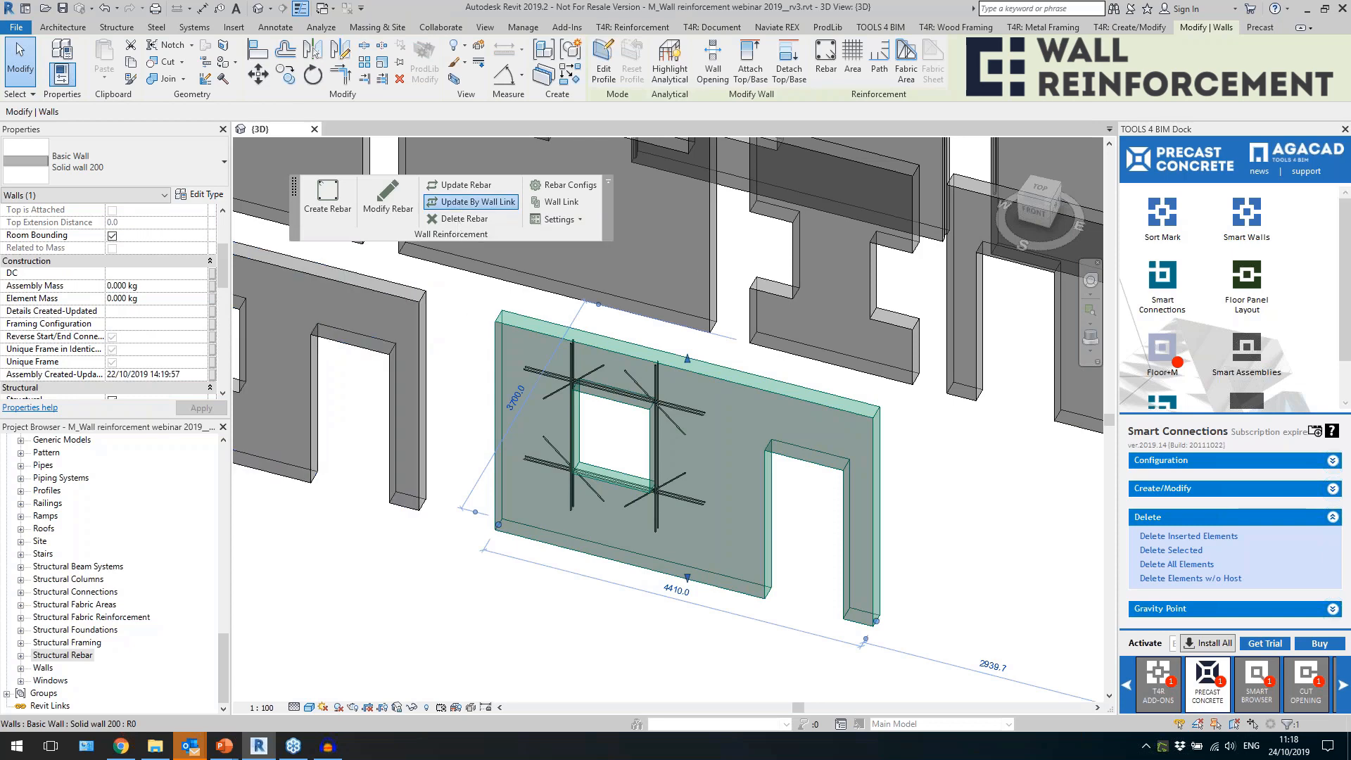
{"action": "scroll", "coordinate": [523, 582], "scroll_direction": "up", "scroll_amount": 2}
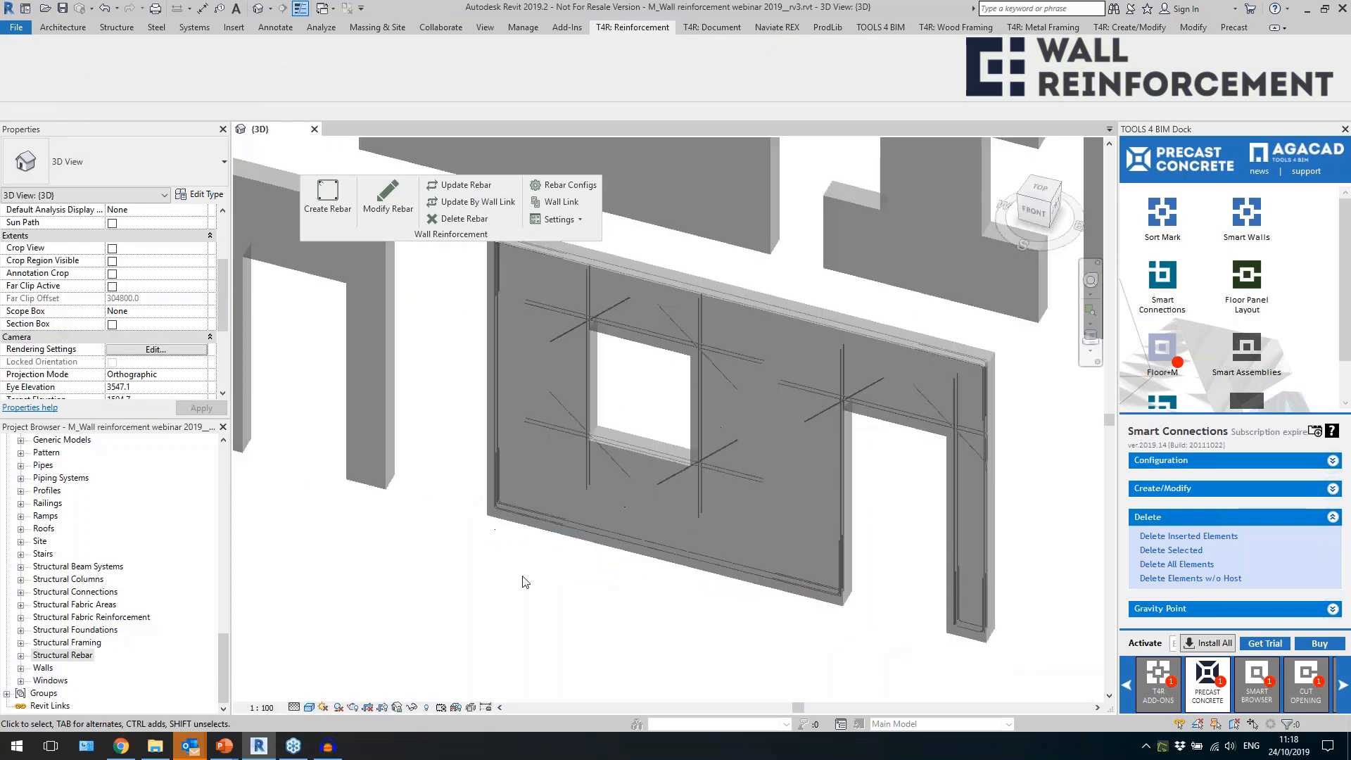
{"action": "scroll", "coordinate": [523, 582], "scroll_direction": "up", "scroll_amount": 2}
Inspect the straight and L-shaped perimeter bars at the wall's lower left corner.
{"action": "left_click", "coordinate": [653, 501]}
{"action": "middle_click_drag", "start_coordinate": [620, 563], "coordinate": [461, 551], "text": "shift"}
{"action": "scroll", "coordinate": [471, 429], "scroll_direction": "up", "scroll_amount": 5}
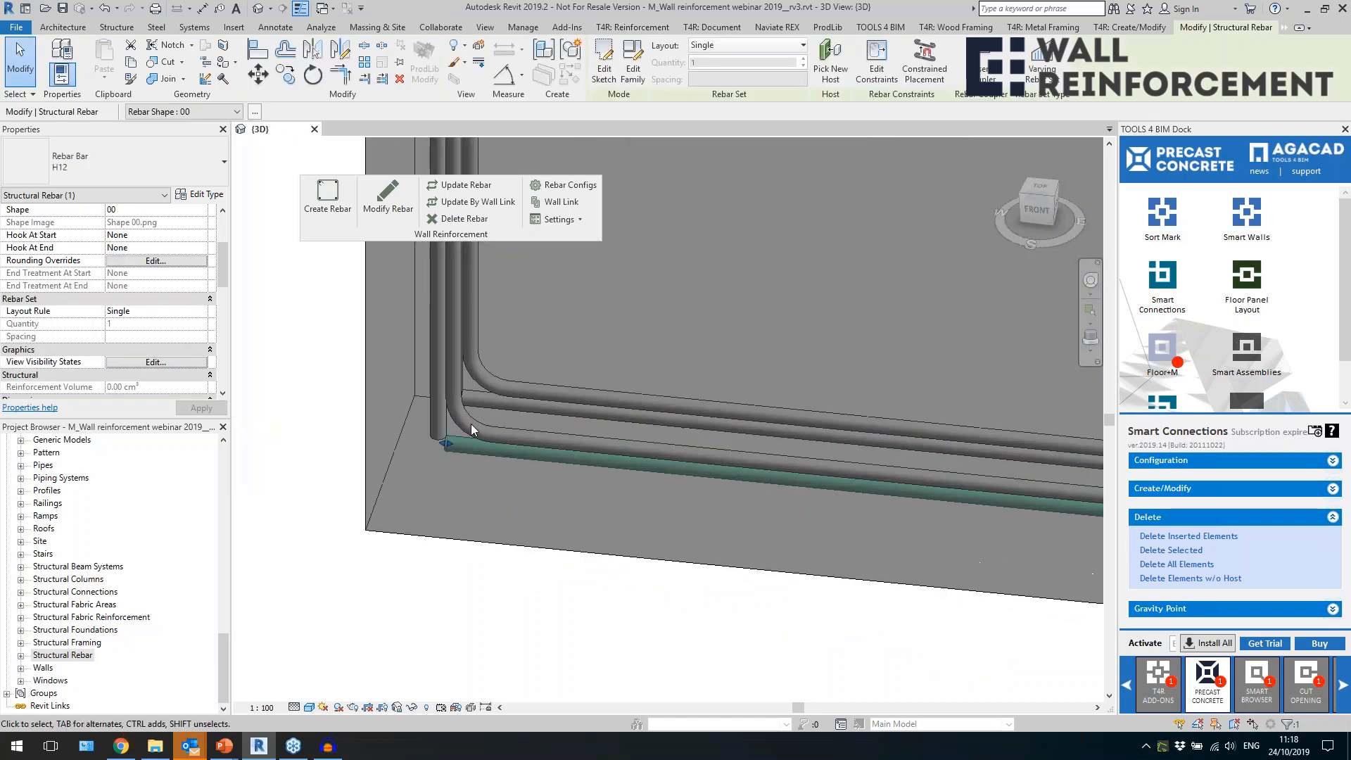
{"action": "key", "text": "Escape"}
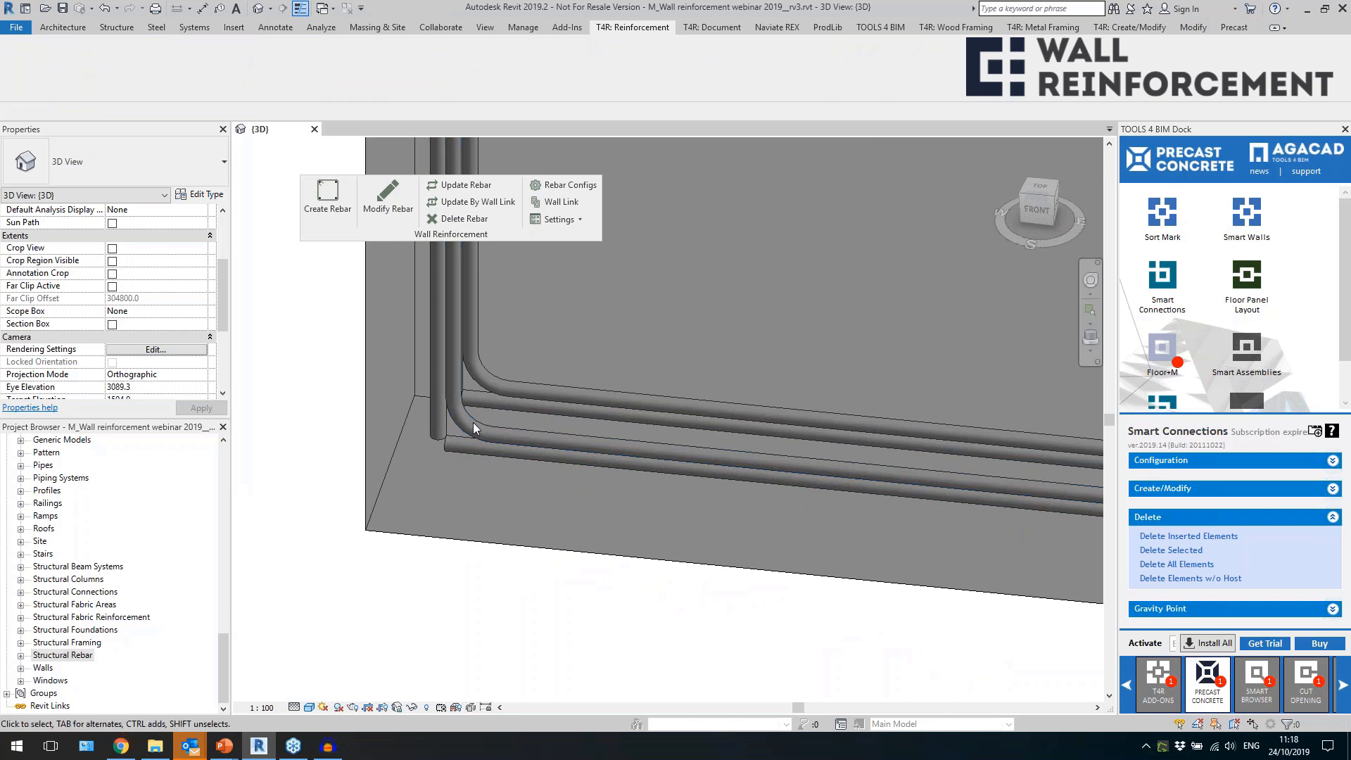
{"action": "left_click", "coordinate": [473, 422]}
{"action": "scroll", "coordinate": [466, 429], "scroll_direction": "down", "scroll_amount": 4}
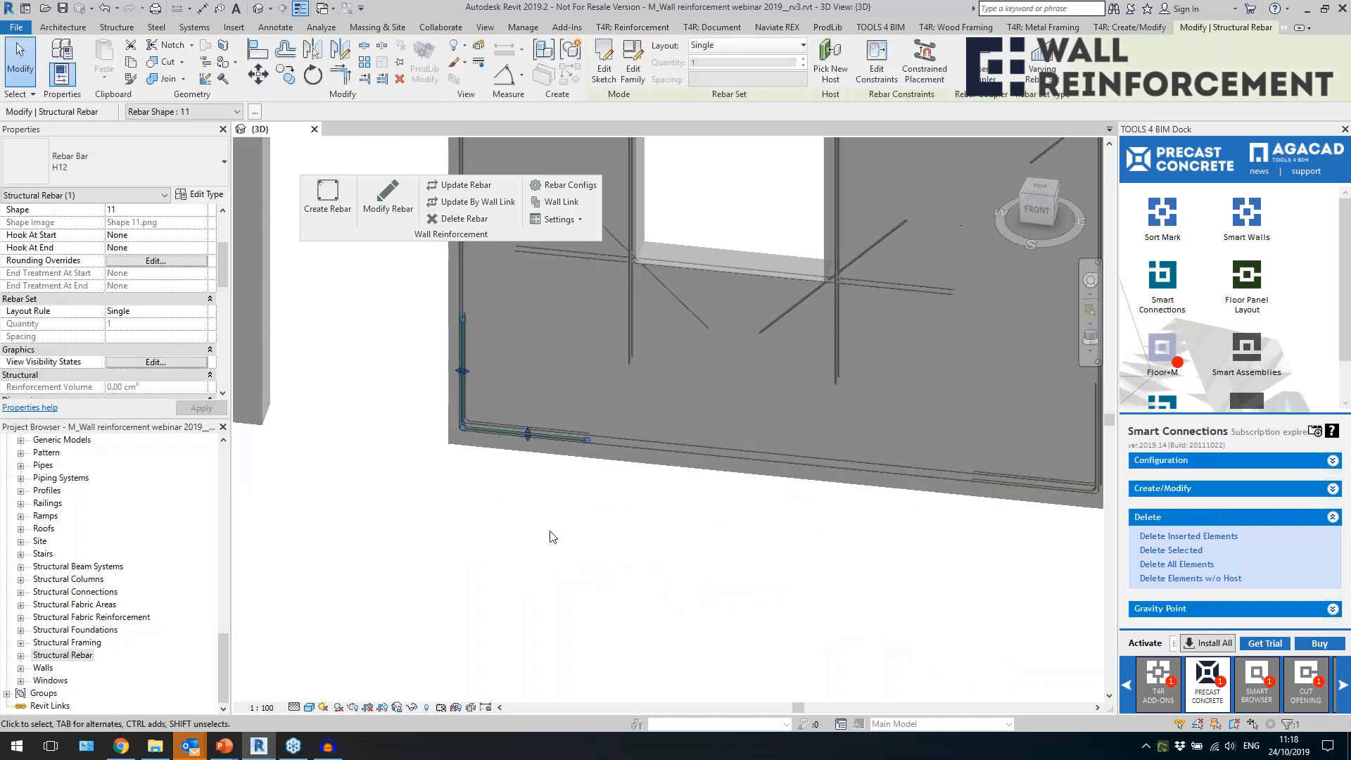
{"action": "left_click", "coordinate": [550, 531]}
{"action": "scroll", "coordinate": [550, 532], "scroll_direction": "down", "scroll_amount": 2}
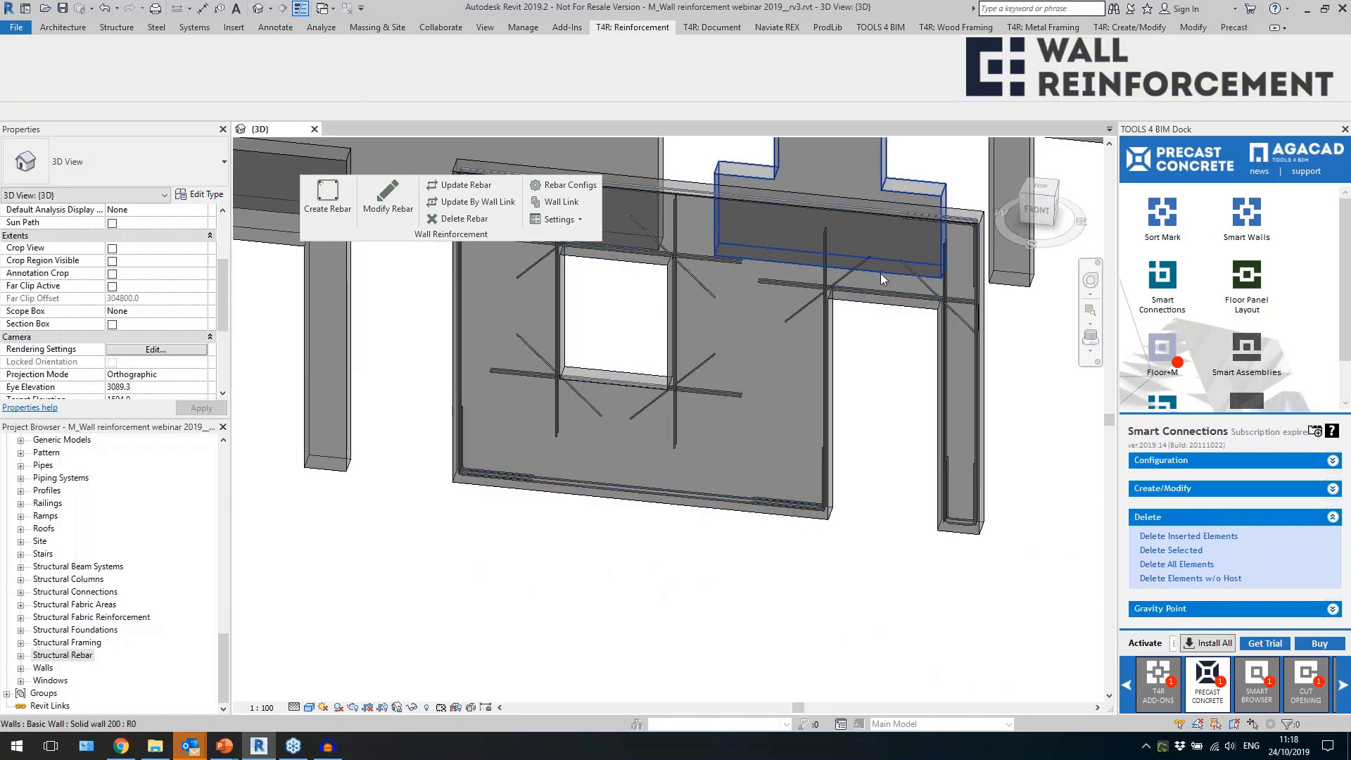
Examine the edge and diagonal bars around the door opening and the bars at the foot of the narrow wall leg.
{"action": "scroll", "coordinate": [881, 274], "scroll_direction": "up", "scroll_amount": 2}
{"action": "left_click", "coordinate": [808, 269]}
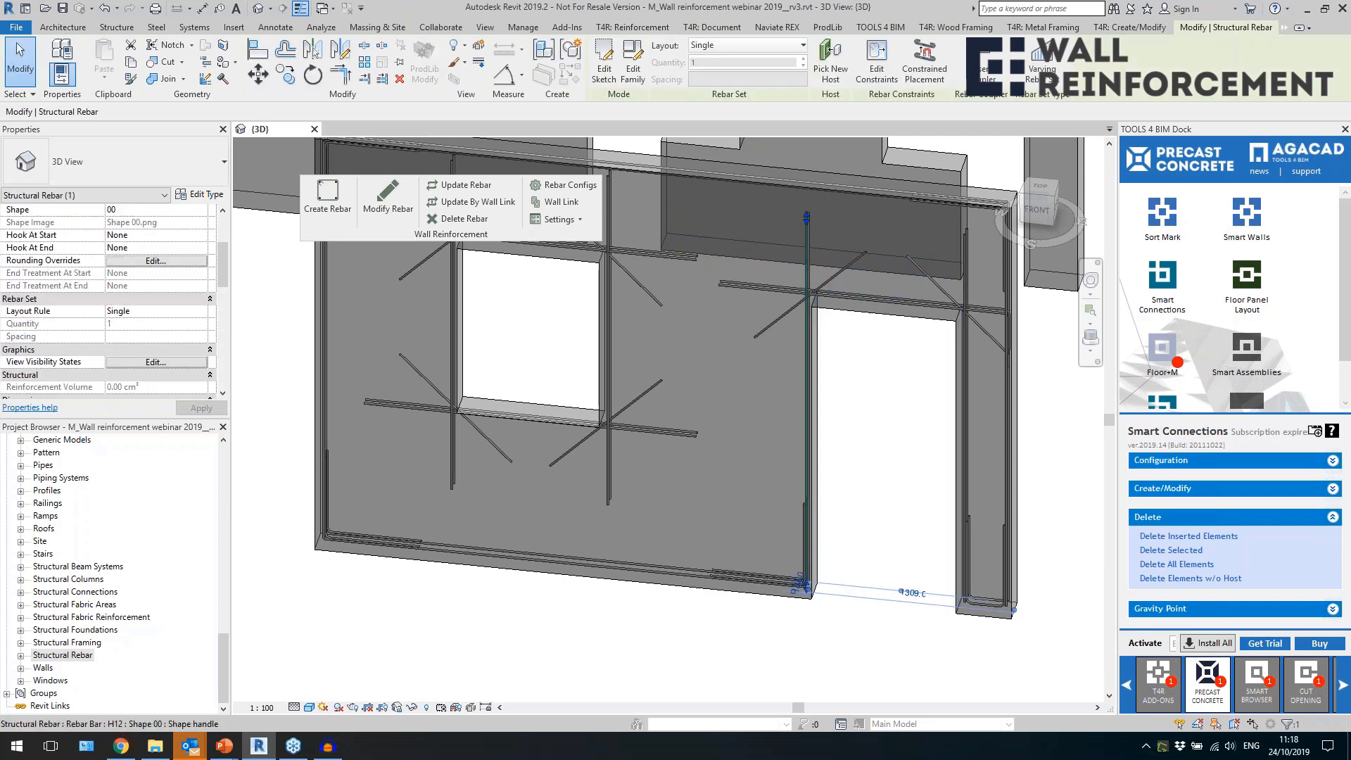
{"action": "middle_click_drag", "start_coordinate": [807, 224], "coordinate": [688, 260]}
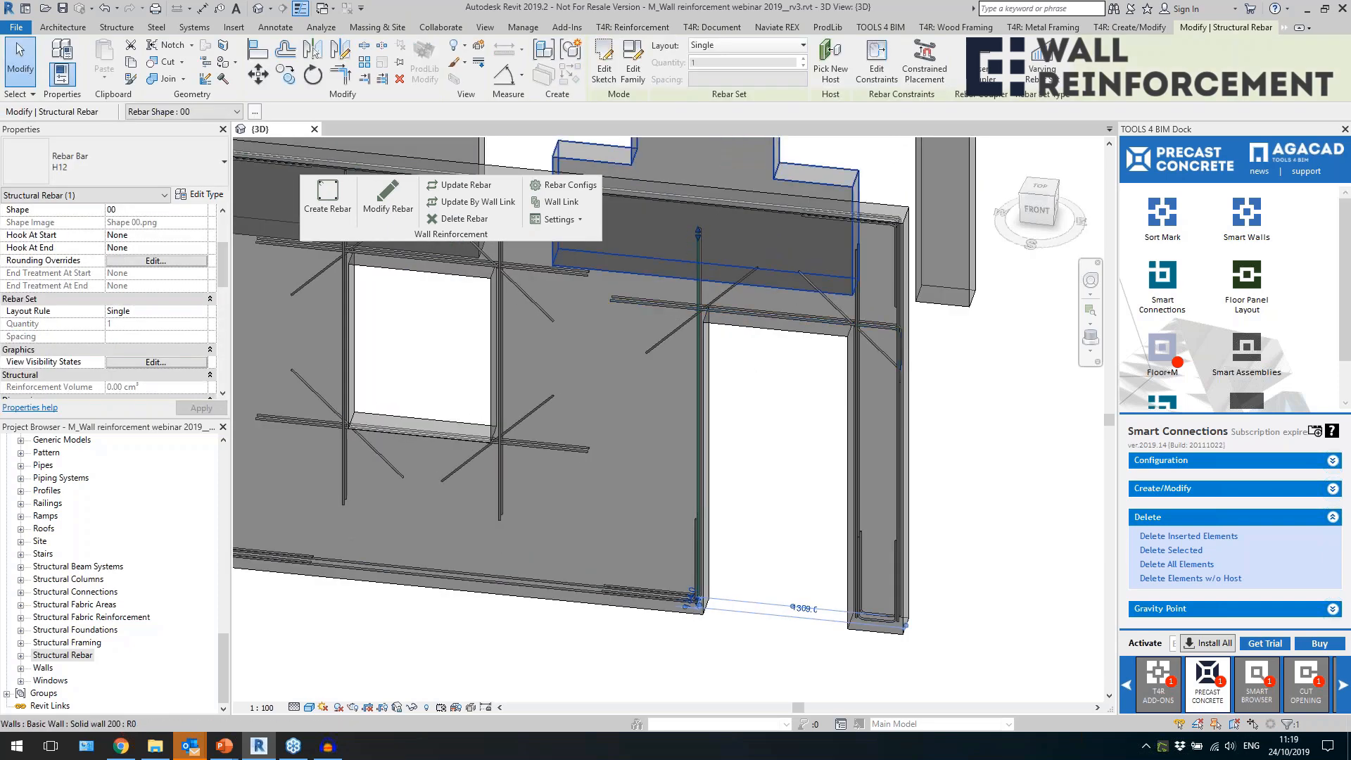
{"action": "left_click", "coordinate": [707, 308]}
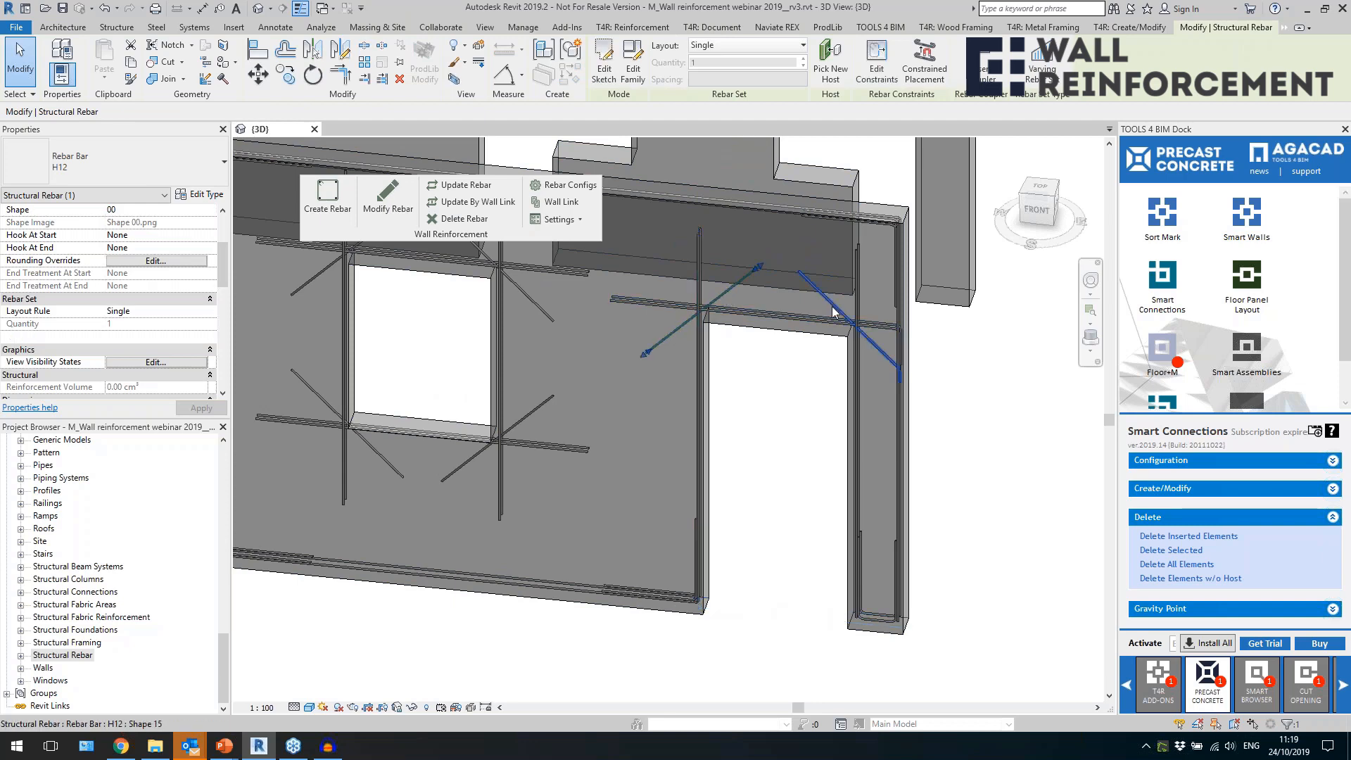
{"action": "scroll", "coordinate": [855, 450], "scroll_direction": "down", "scroll_amount": 4}
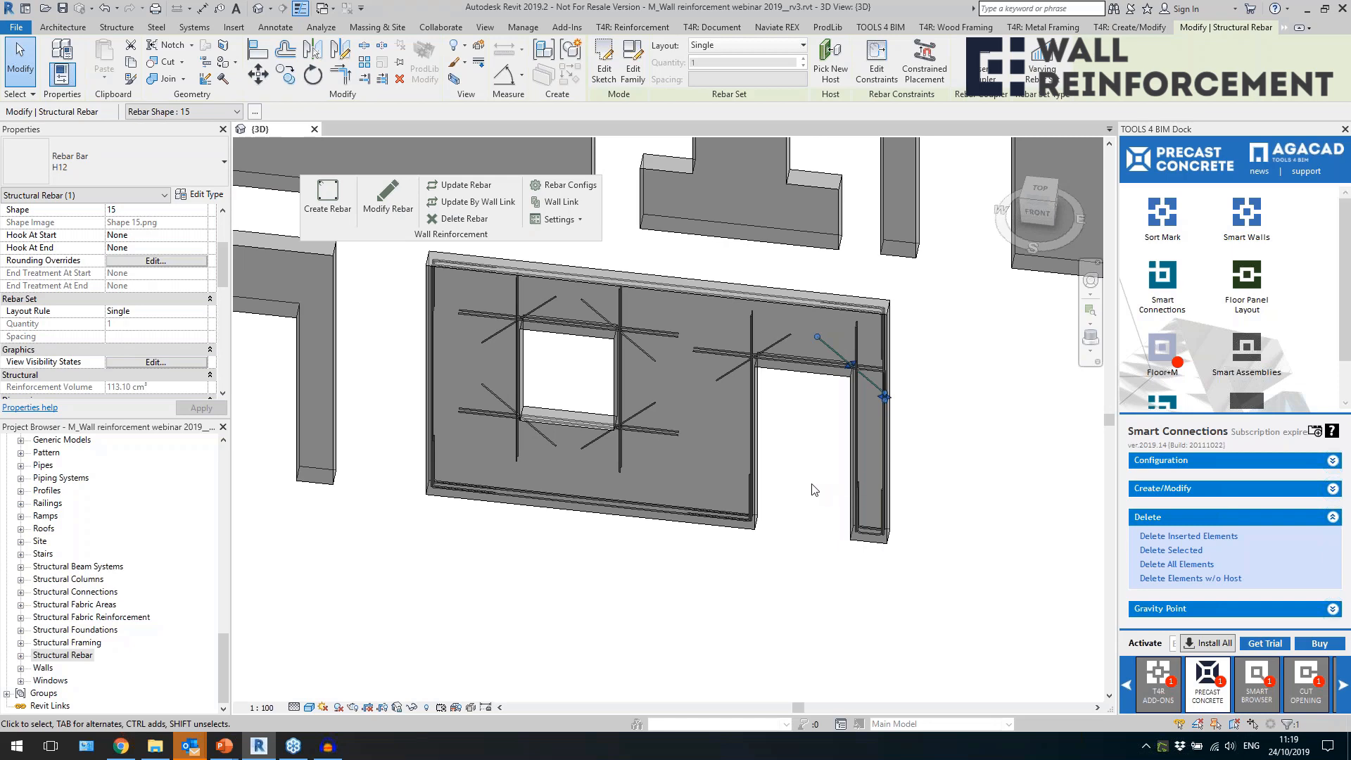
{"action": "scroll", "coordinate": [812, 492], "scroll_direction": "up", "scroll_amount": 2}
{"action": "left_click", "coordinate": [881, 556]}
{"action": "scroll", "coordinate": [887, 542], "scroll_direction": "up", "scroll_amount": 4}
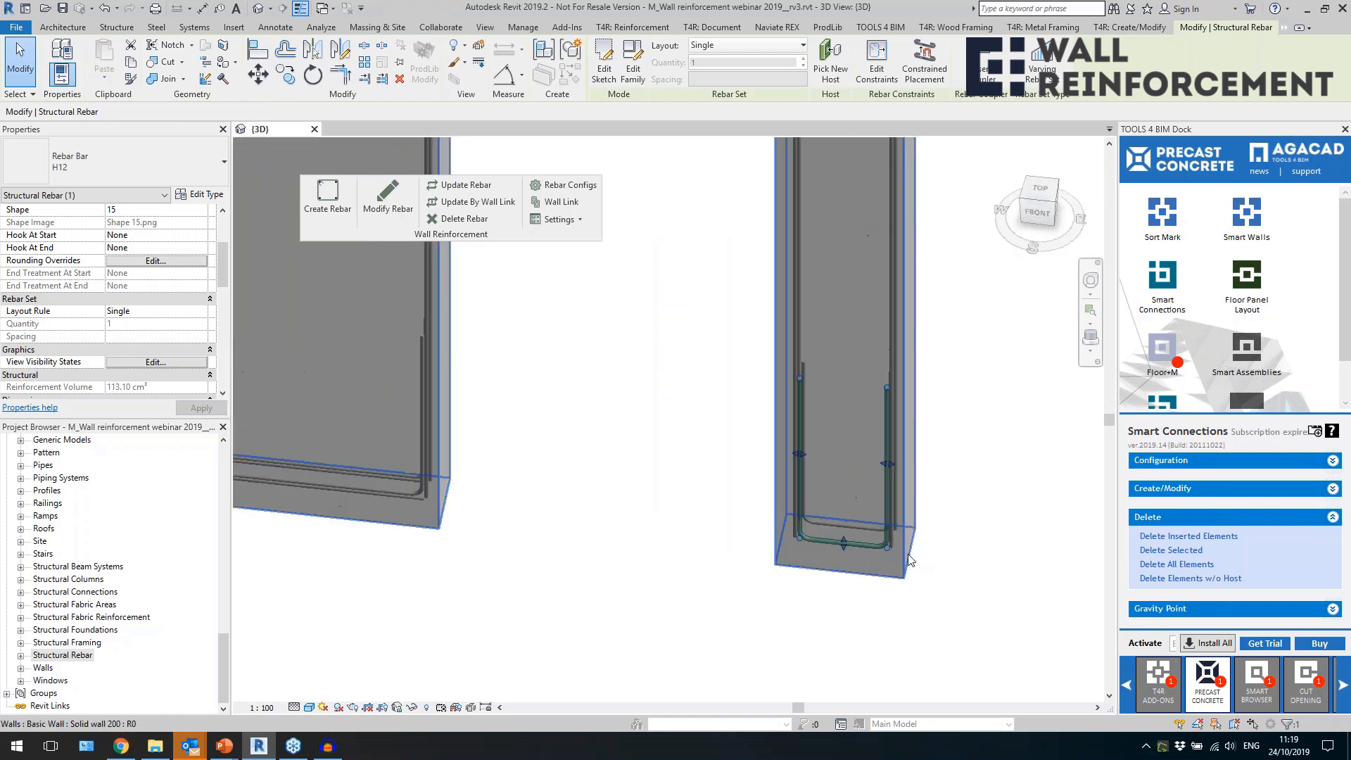
{"action": "scroll", "coordinate": [851, 454], "scroll_direction": "down", "scroll_amount": 5}
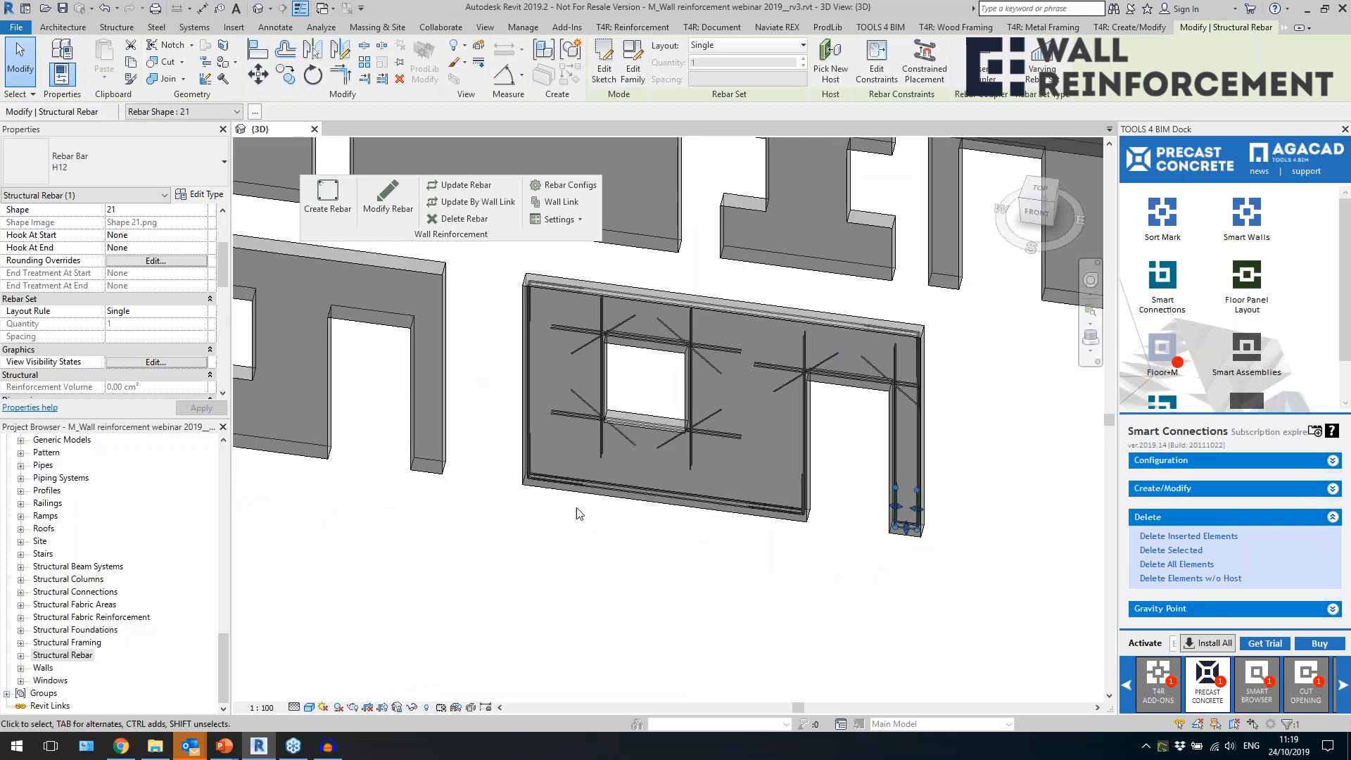
{"action": "left_click", "coordinate": [873, 535]}
{"action": "scroll", "coordinate": [877, 533], "scroll_direction": "down", "scroll_amount": 1}
{"action": "mouse_move", "coordinate": [767, 559]}
{"action": "middle_mouse_down"}
{"action": "mouse_move", "coordinate": [868, 568]}
{"action": "mouse_move", "coordinate": [772, 566]}
{"action": "middle_mouse_up"}
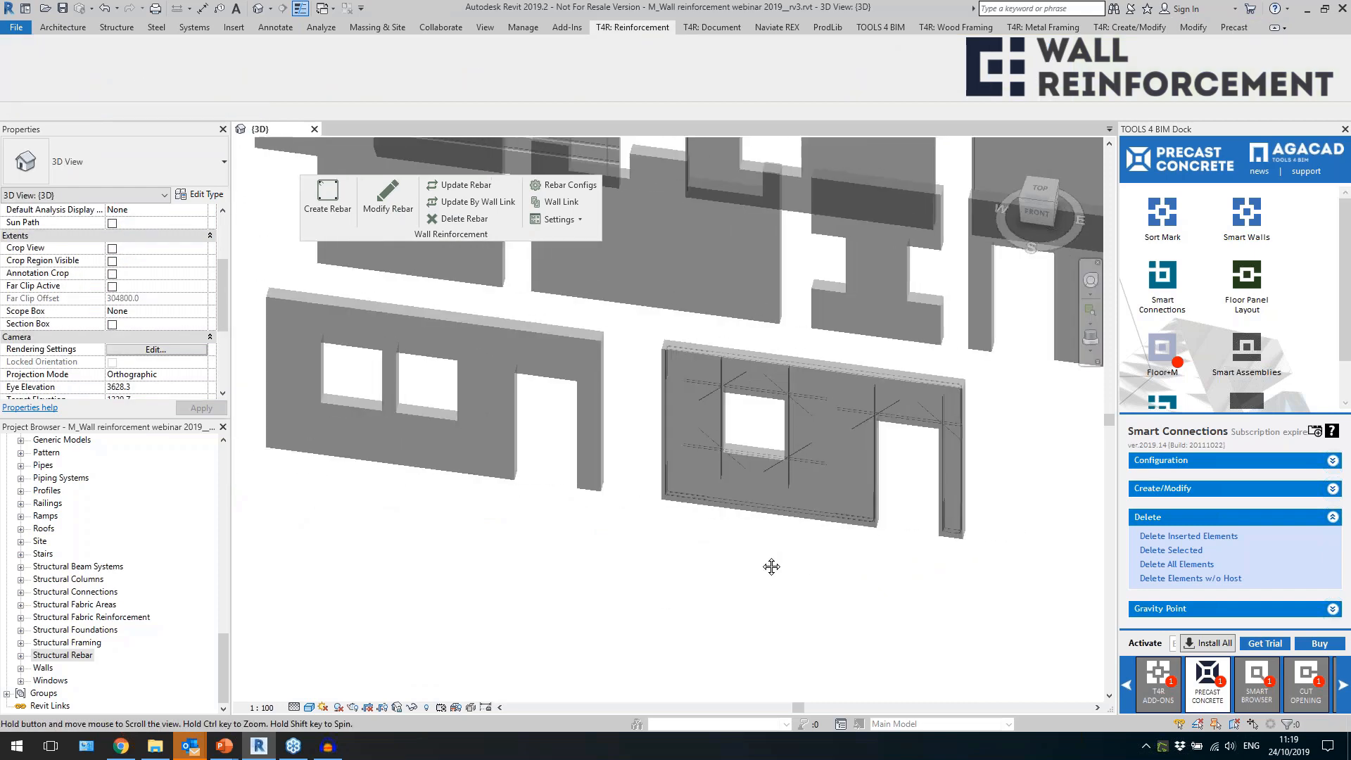
Save the Default Configuration as a new rebar configuration named "3 - U_O bar".
{"action": "left_click", "coordinate": [563, 184]}
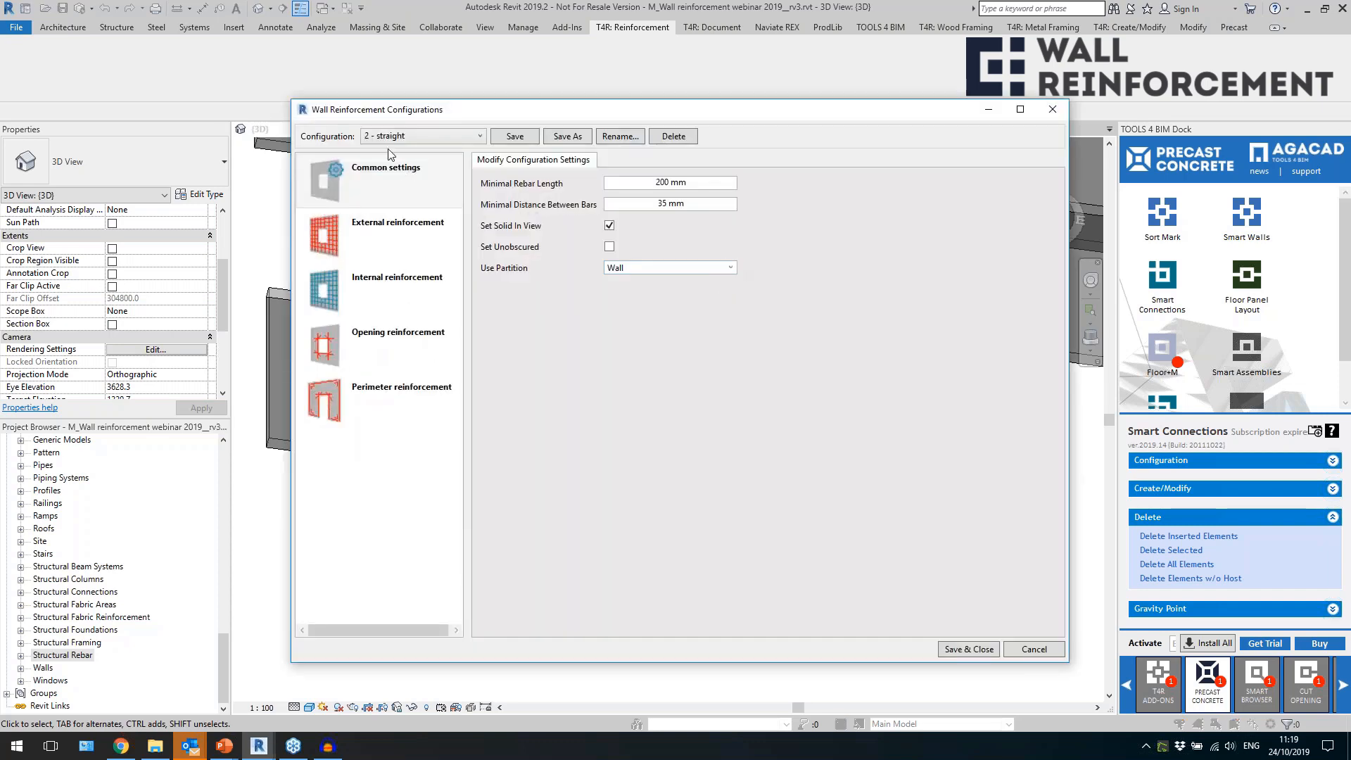
{"action": "left_click", "coordinate": [470, 139]}
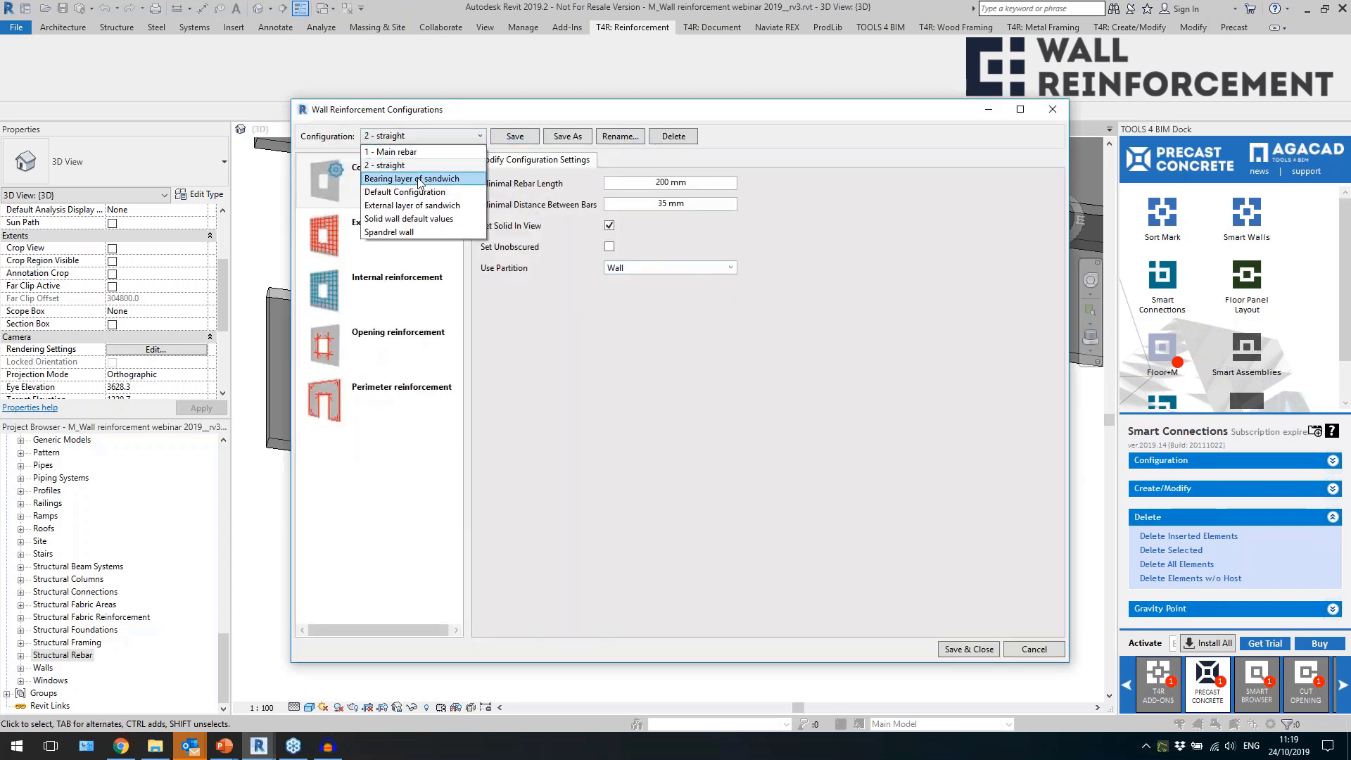
{"action": "left_click", "coordinate": [421, 191]}
{"action": "left_click", "coordinate": [567, 137]}
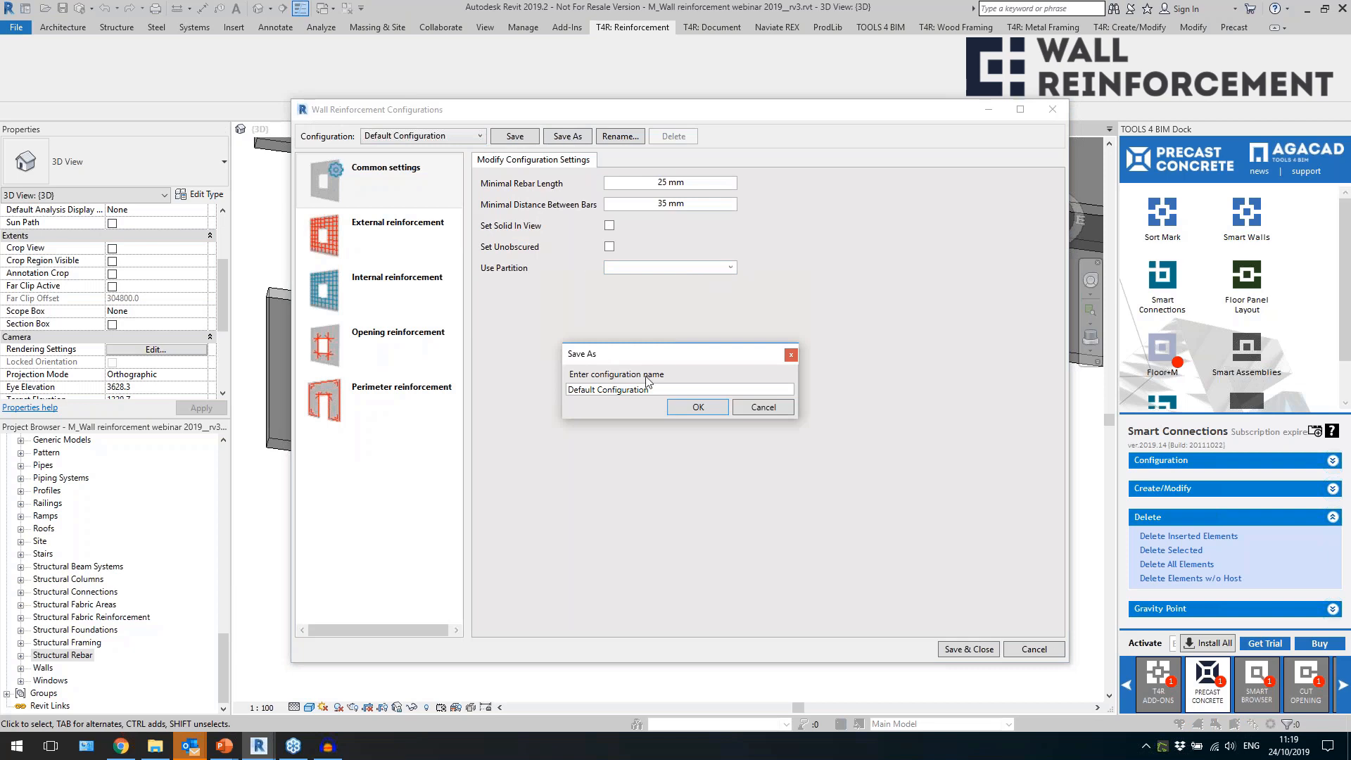
{"action": "left_click_drag", "start_coordinate": [653, 390], "coordinate": [464, 407]}
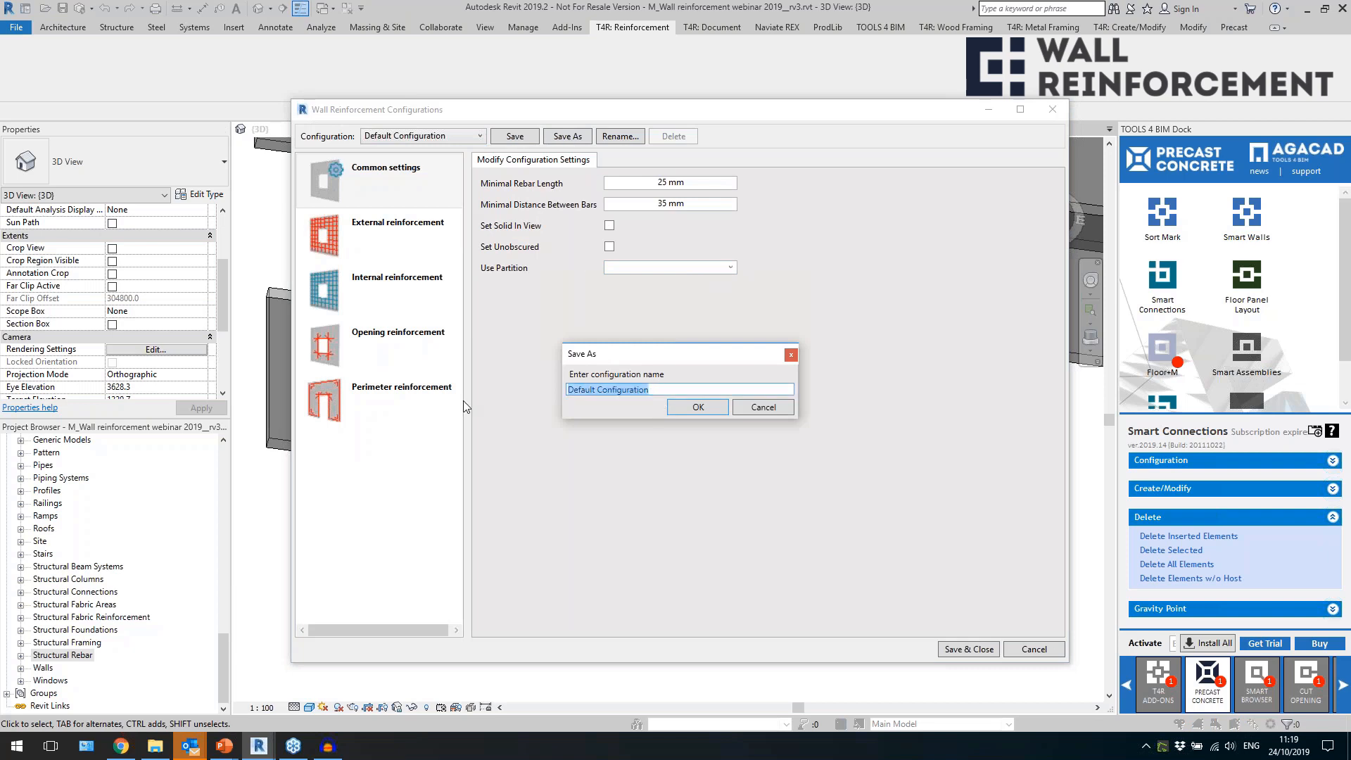
{"action": "type", "text": "3 - U_O bar"}
{"action": "key", "text": "Return"}
In the common settings, enable Set Solid In View, set the minimal rebar length to 200 mm and the partition to Wall.
{"action": "left_click", "coordinate": [609, 226]}
{"action": "left_click", "coordinate": [633, 184]}
{"action": "type", "text": "200"}
{"action": "left_click", "coordinate": [654, 266]}
{"action": "left_click", "coordinate": [710, 267]}
{"action": "left_click", "coordinate": [704, 281]}
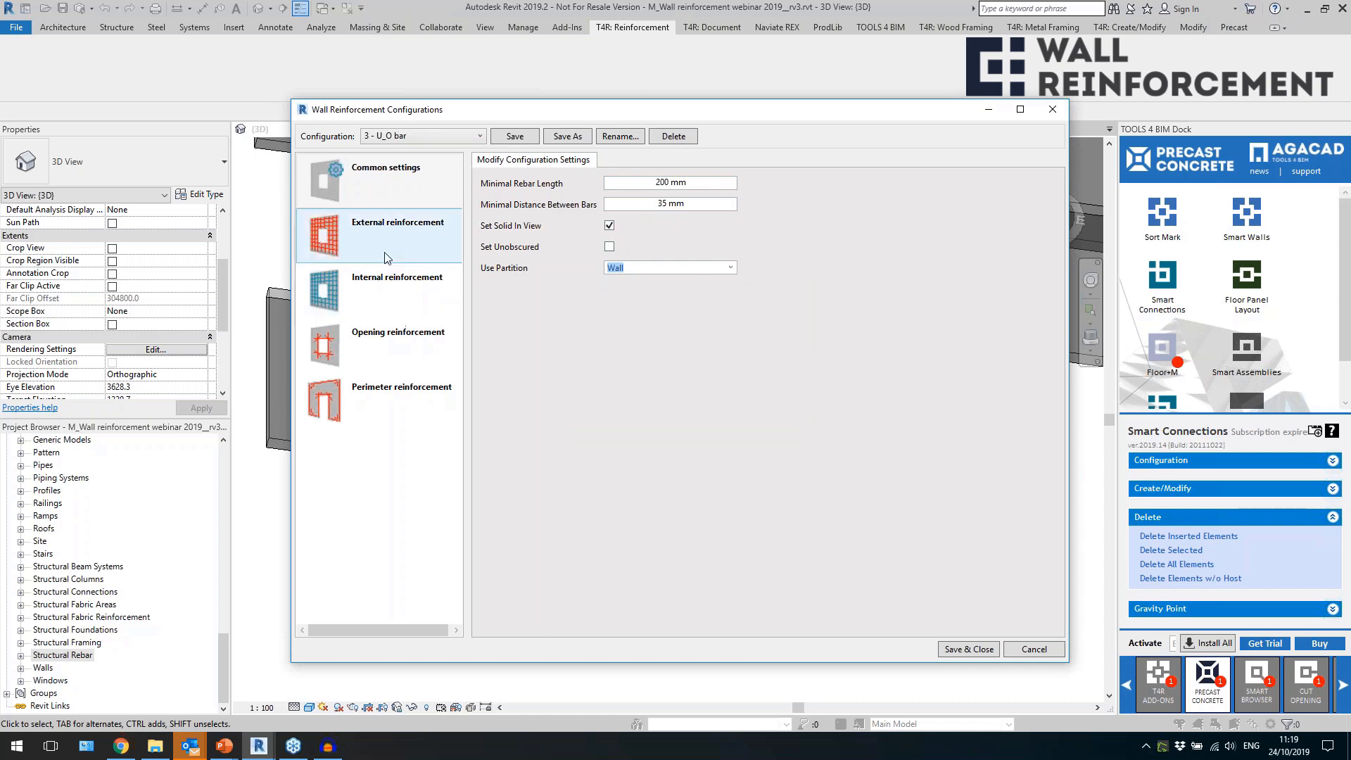
Enable Create openings bars in the opening reinforcement's U/O-stirrup settings.
{"action": "left_click", "coordinate": [393, 353]}
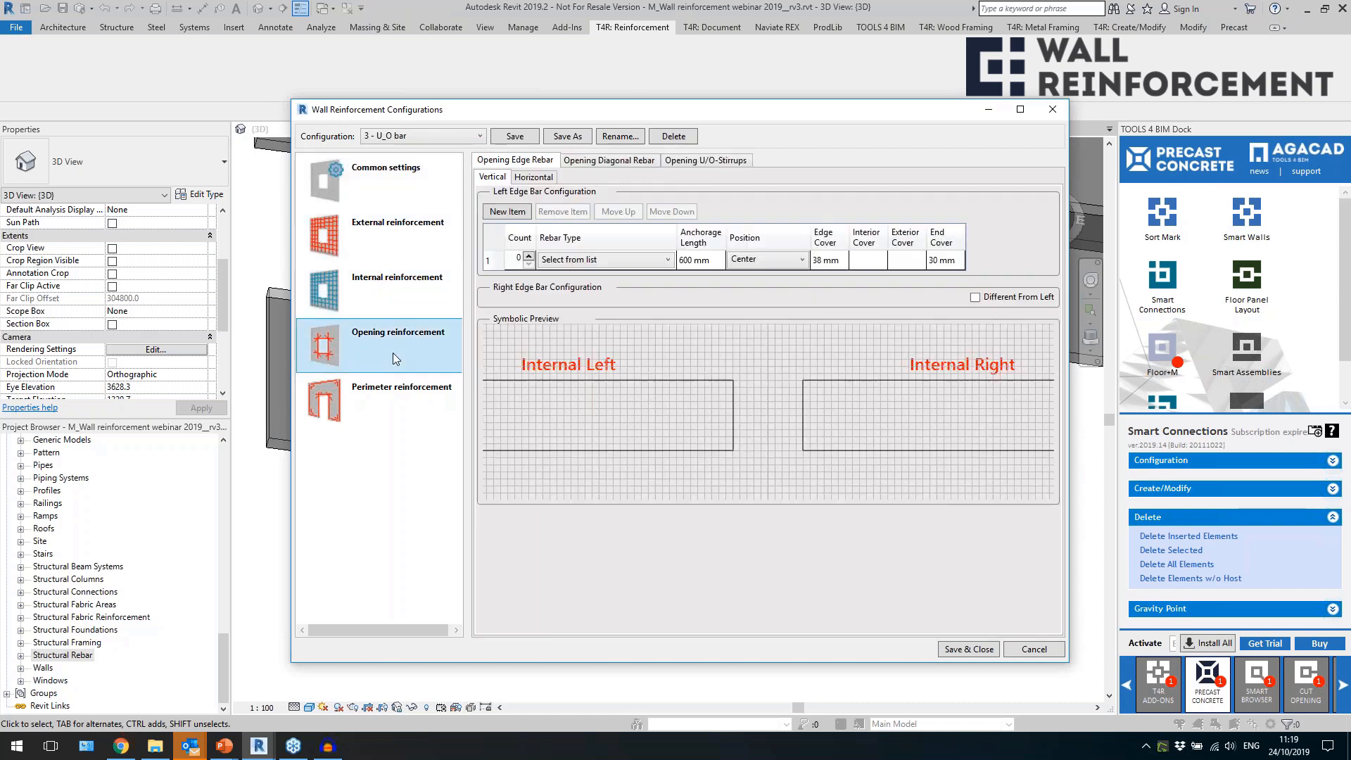
{"action": "left_click", "coordinate": [714, 162]}
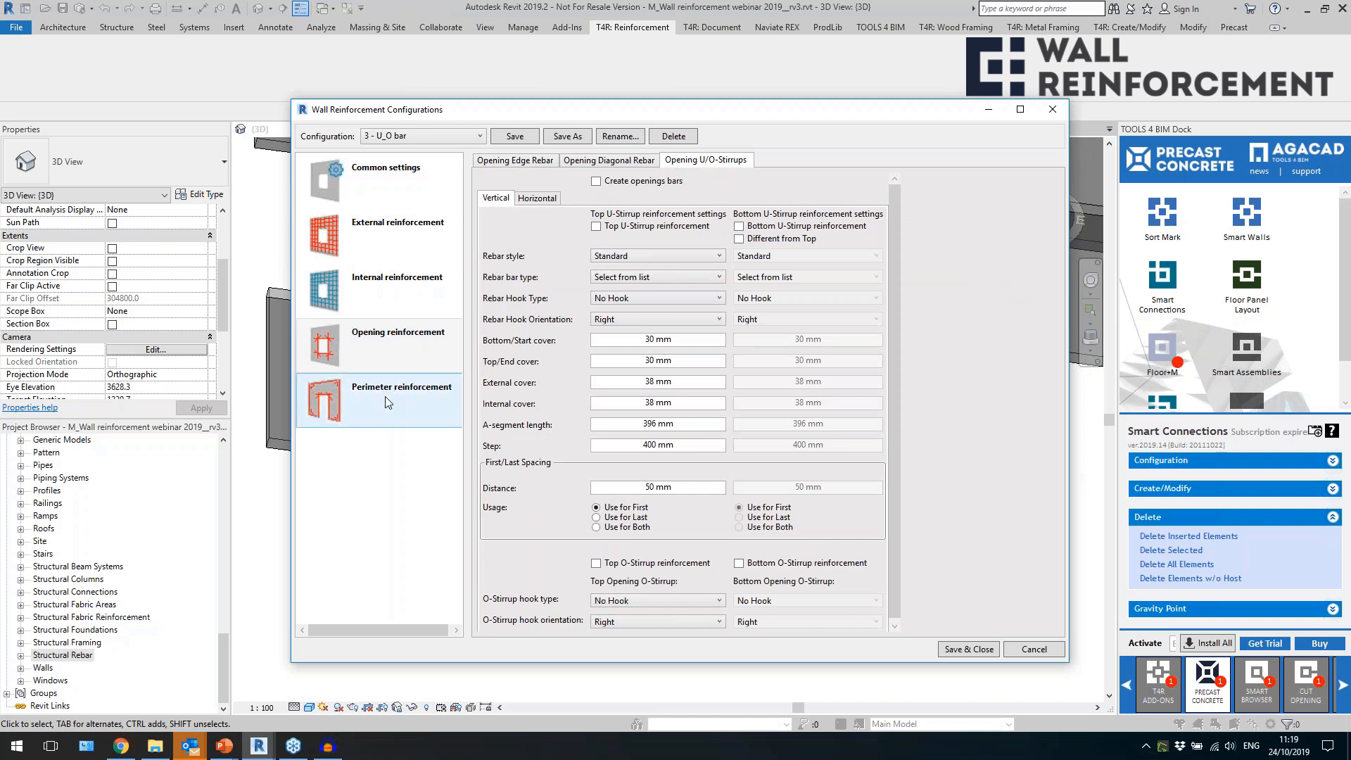
{"action": "left_click", "coordinate": [596, 181]}
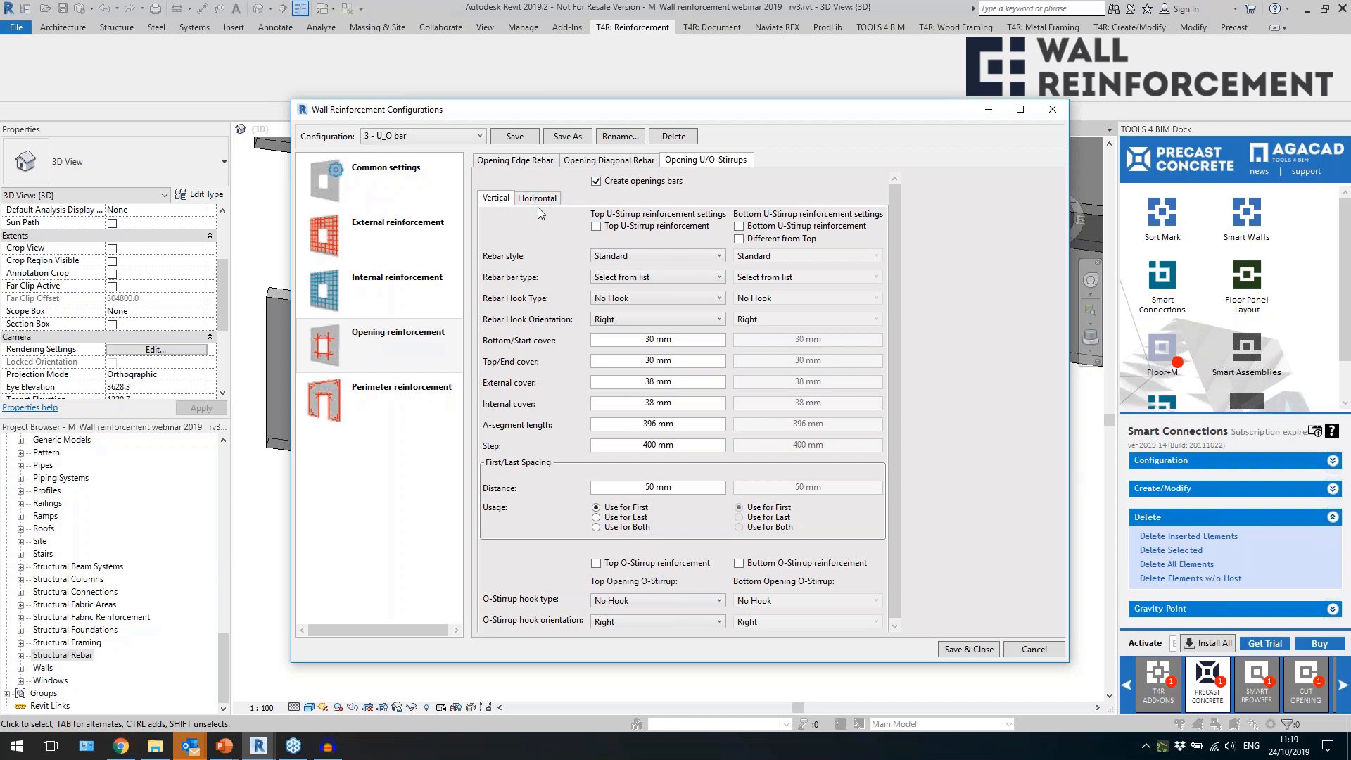
Enable the bottom U-stirrups of the vertical opening reinforcement and set the rebar style to StirrupTie and the bar type to H8.
{"action": "left_click", "coordinate": [738, 227]}
{"action": "left_click", "coordinate": [739, 239]}
{"action": "left_click", "coordinate": [740, 240]}
{"action": "left_click", "coordinate": [657, 256]}
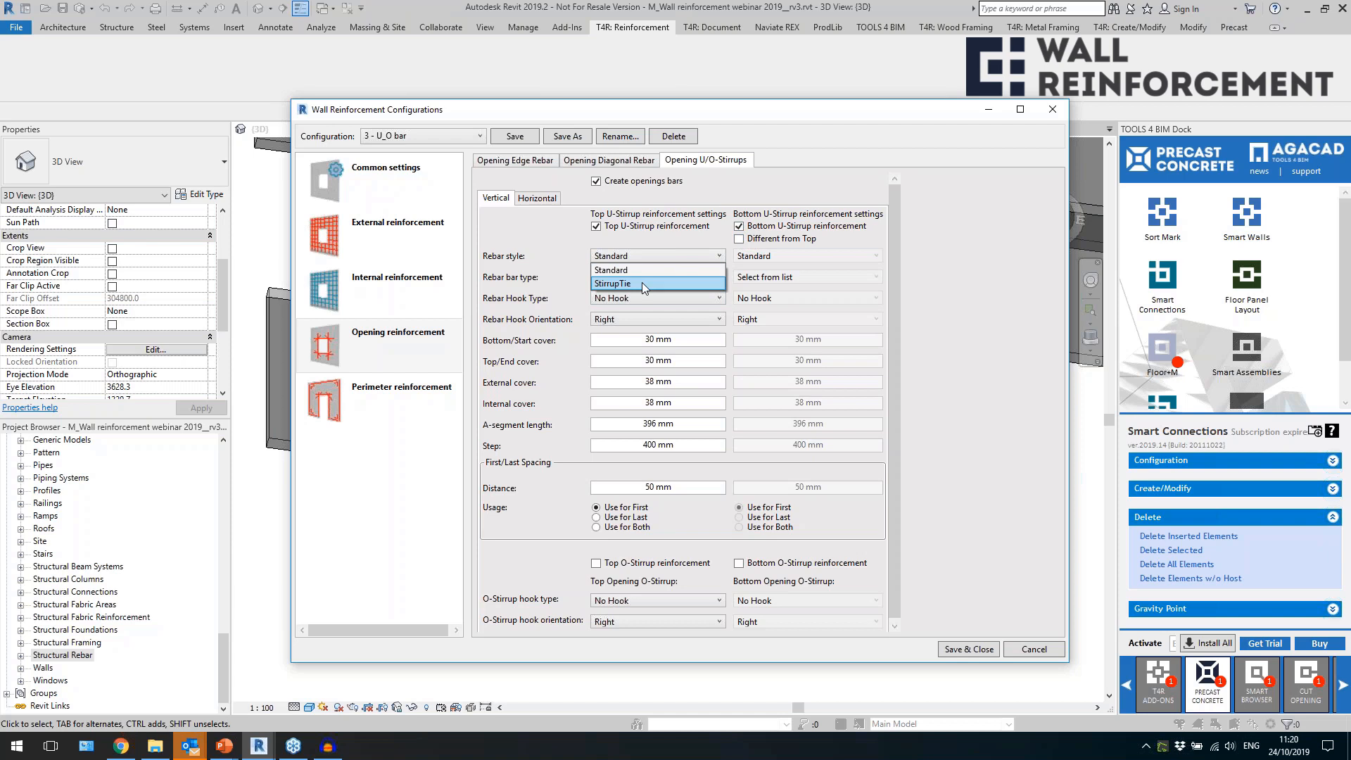
{"action": "left_click", "coordinate": [642, 282]}
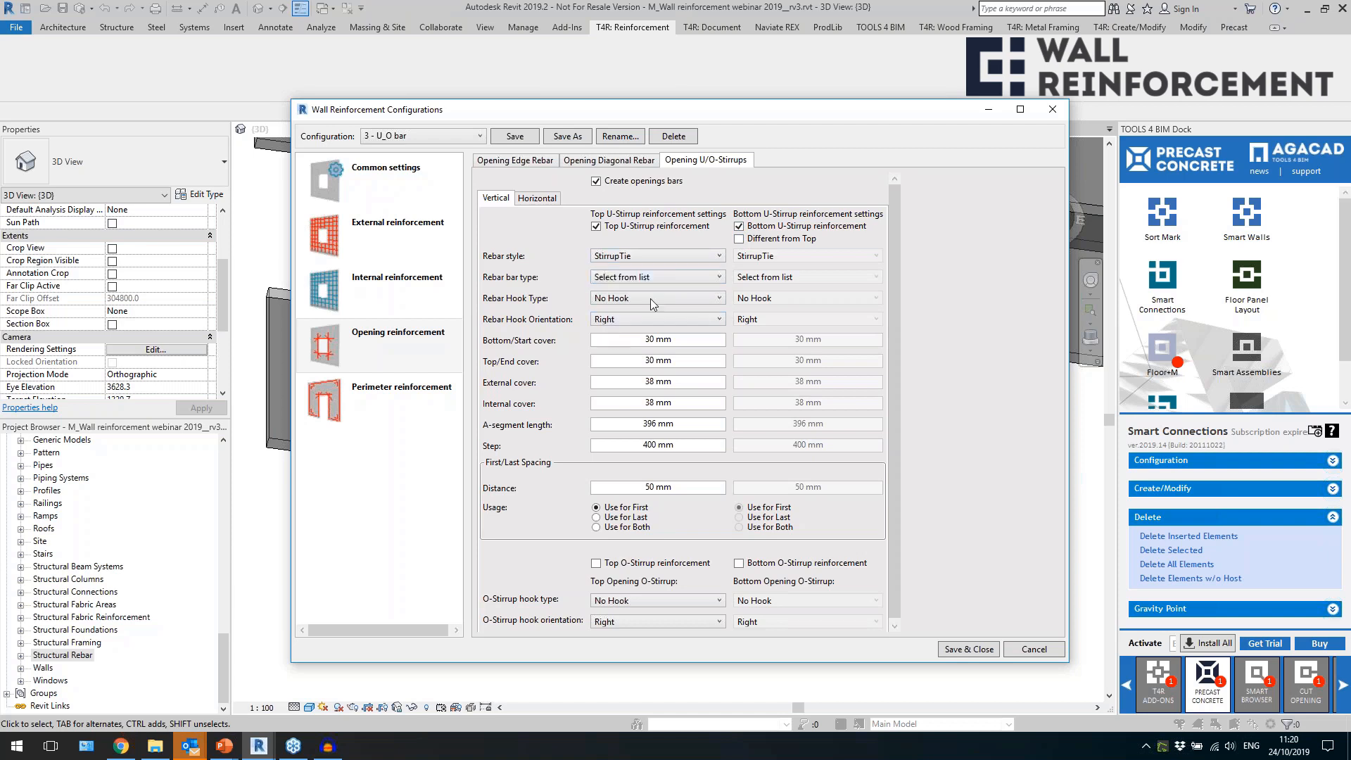
{"action": "left_click", "coordinate": [664, 277]}
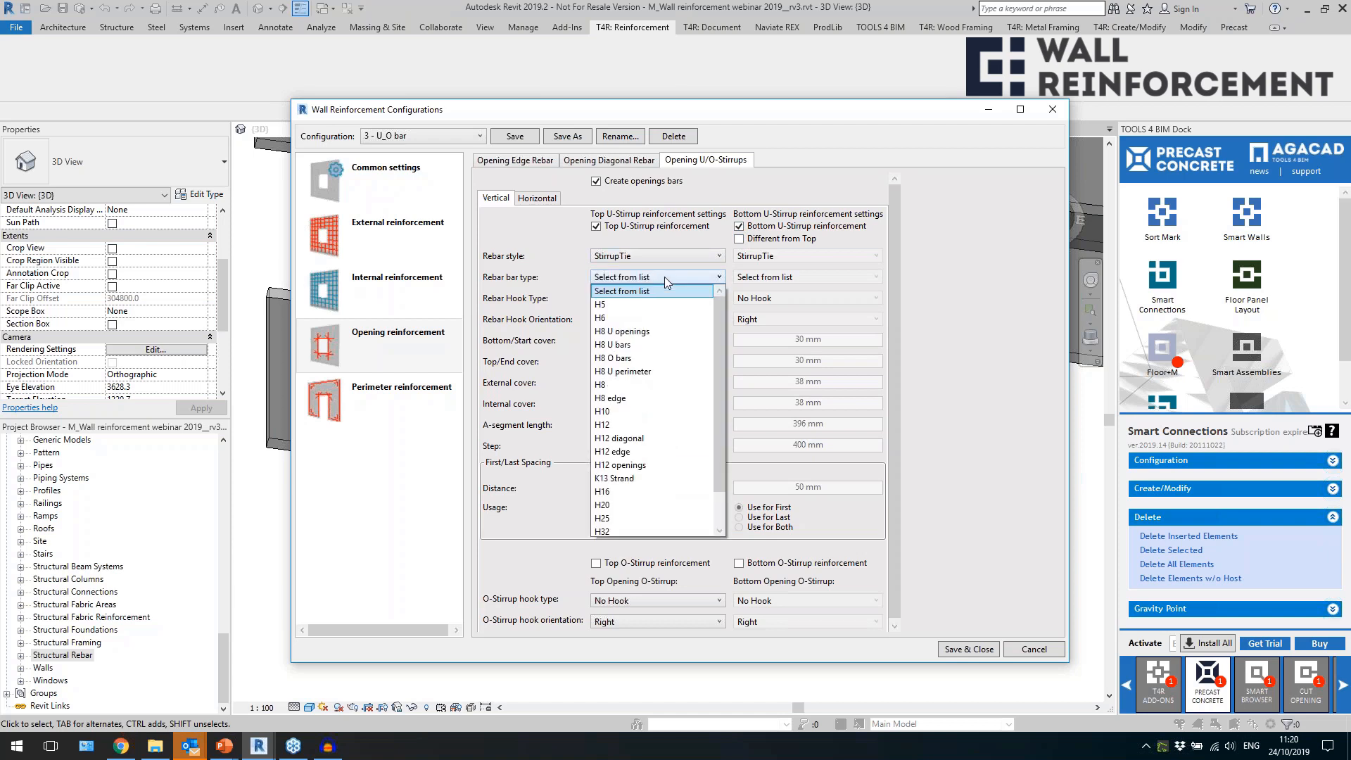
{"action": "left_click", "coordinate": [633, 386]}
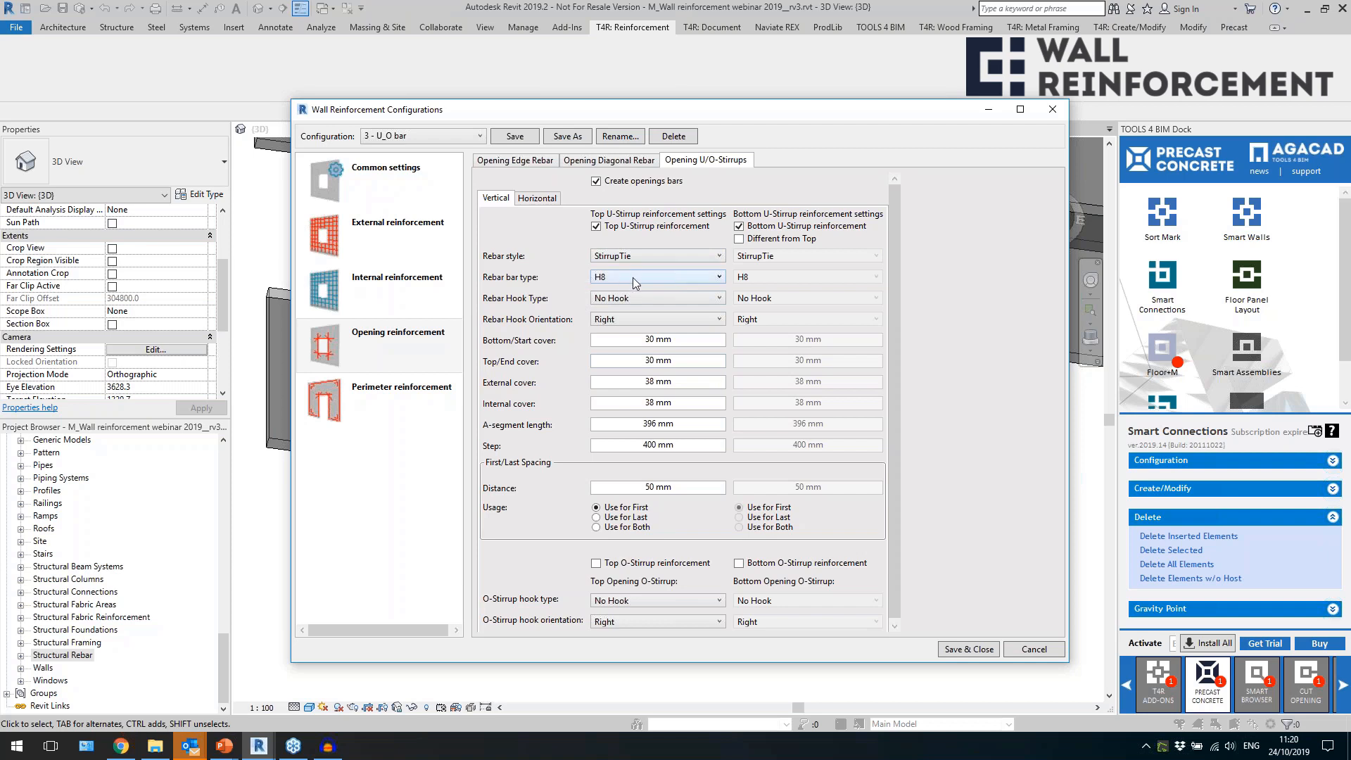
Review the cover, A-segment length, step and first/last spacing values of the vertical opening U-stirrups.
{"action": "left_click", "coordinate": [639, 342]}
{"action": "key", "text": "Tab"}
{"action": "scroll", "coordinate": [645, 394], "scroll_direction": "down", "scroll_amount": 1}
{"action": "key", "text": "Tab"}
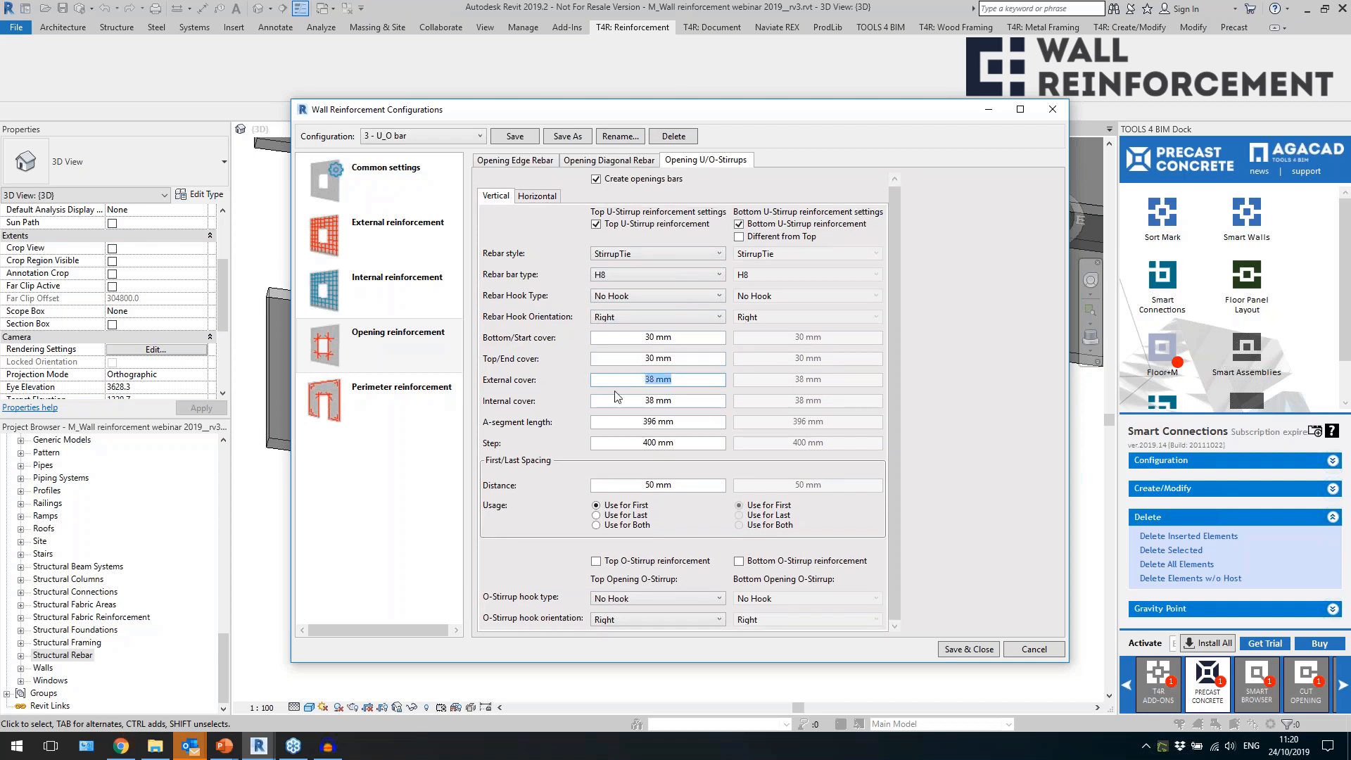
{"action": "key", "text": "shift+Tab"}
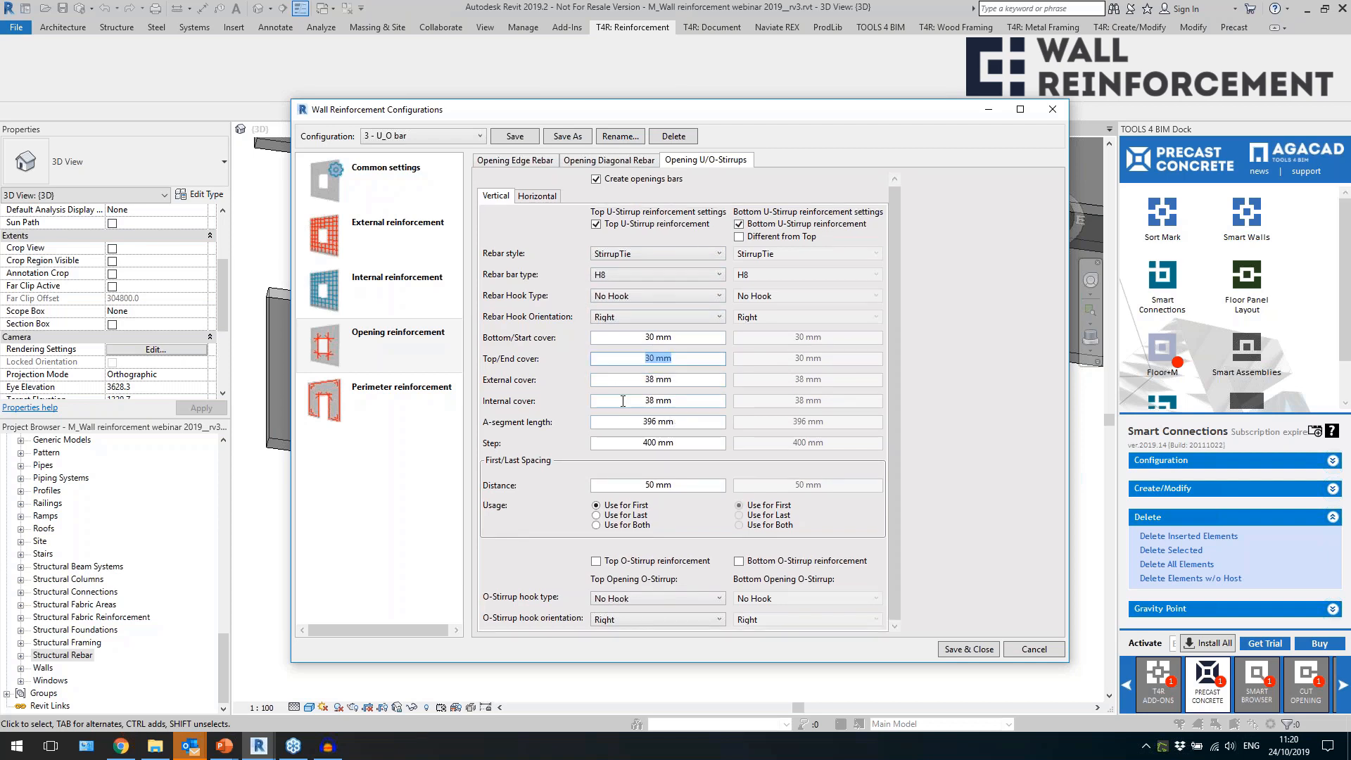
{"action": "left_click", "coordinate": [597, 424]}
{"action": "key", "text": "Tab"}
{"action": "key", "text": "Tab"}
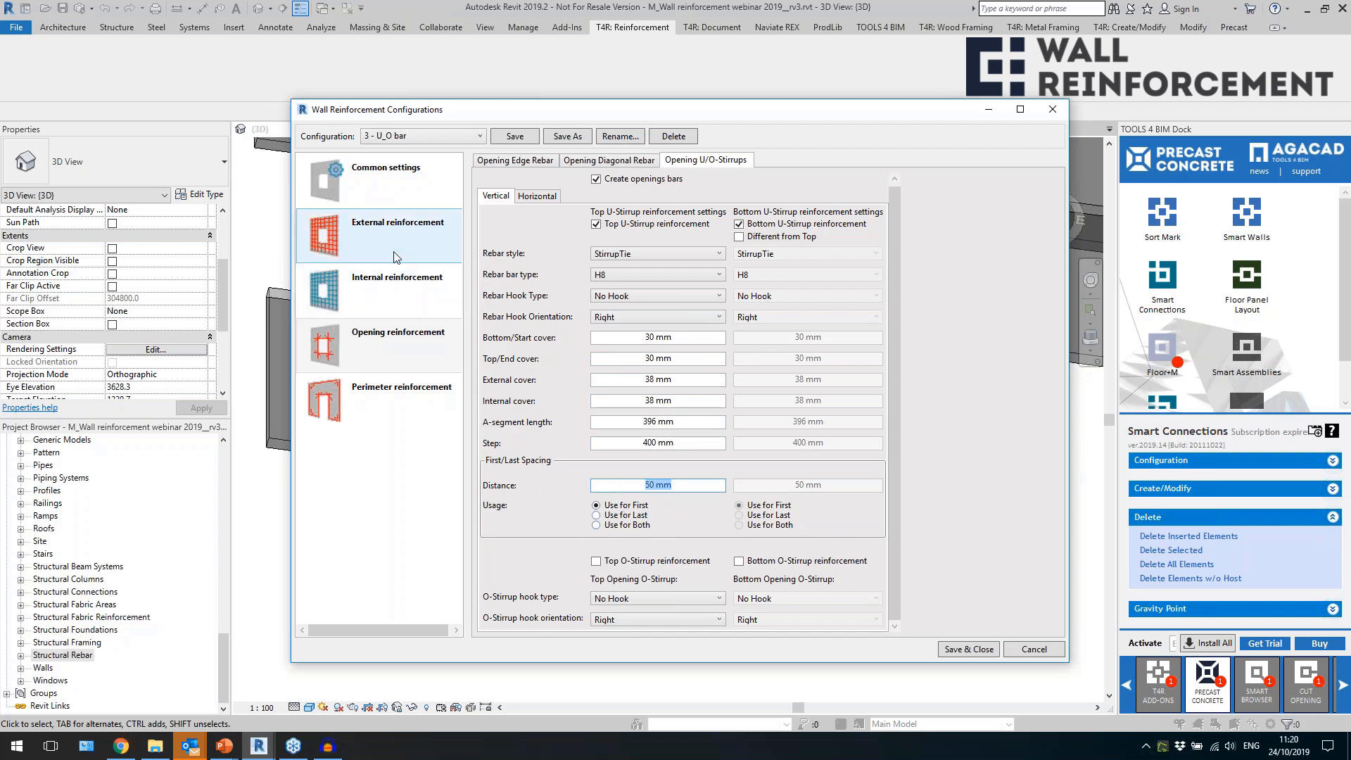
Enable the top and bottom opening O-stirrups with the hook type Stirrup/Tie - 135 deg. short.
{"action": "left_click", "coordinate": [631, 568]}
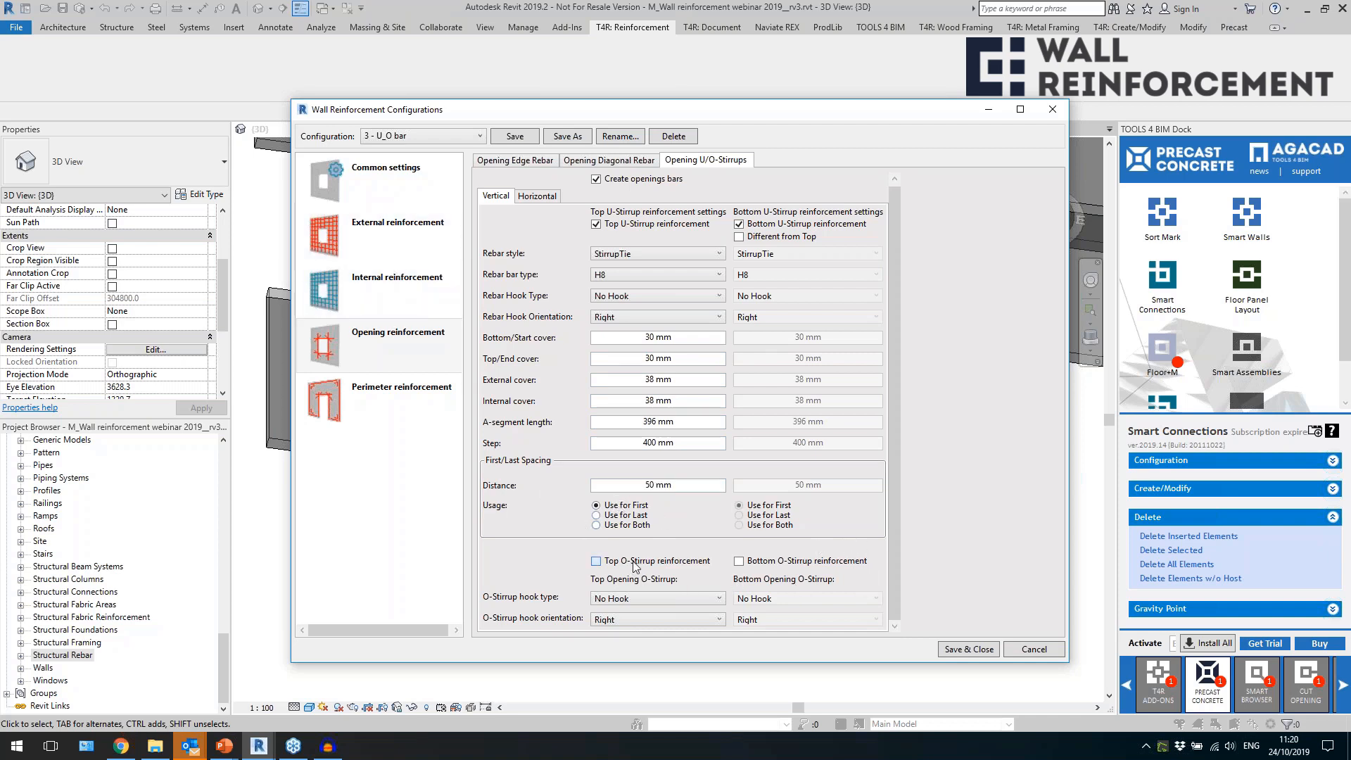
{"action": "left_click", "coordinate": [746, 567]}
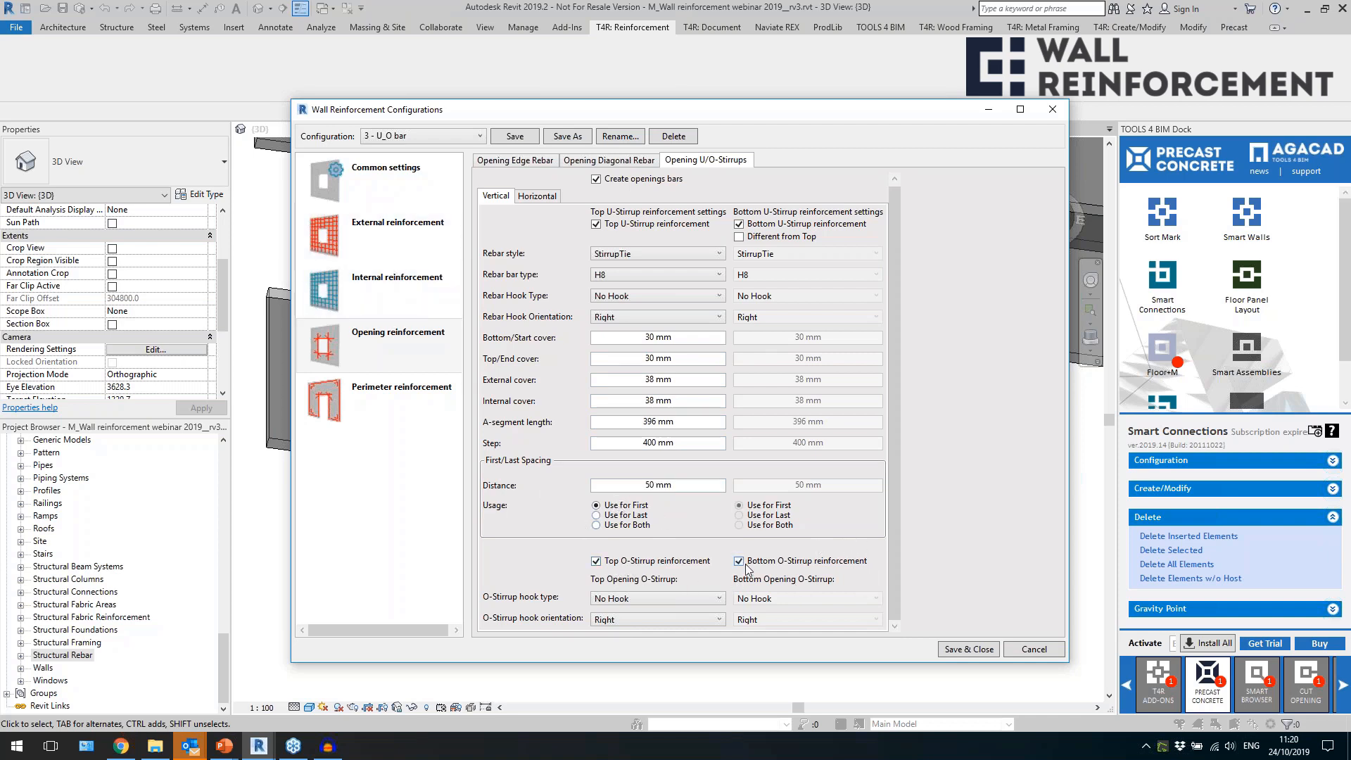
{"action": "left_click", "coordinate": [714, 599]}
{"action": "left_click", "coordinate": [715, 599]}
{"action": "left_click", "coordinate": [686, 423]}
{"action": "left_click_drag", "start_coordinate": [686, 422], "coordinate": [635, 427]}
{"action": "left_click", "coordinate": [598, 563]}
{"action": "left_click", "coordinate": [689, 422]}
{"action": "left_click_drag", "start_coordinate": [649, 423], "coordinate": [638, 424]}
{"action": "left_click", "coordinate": [665, 597]}
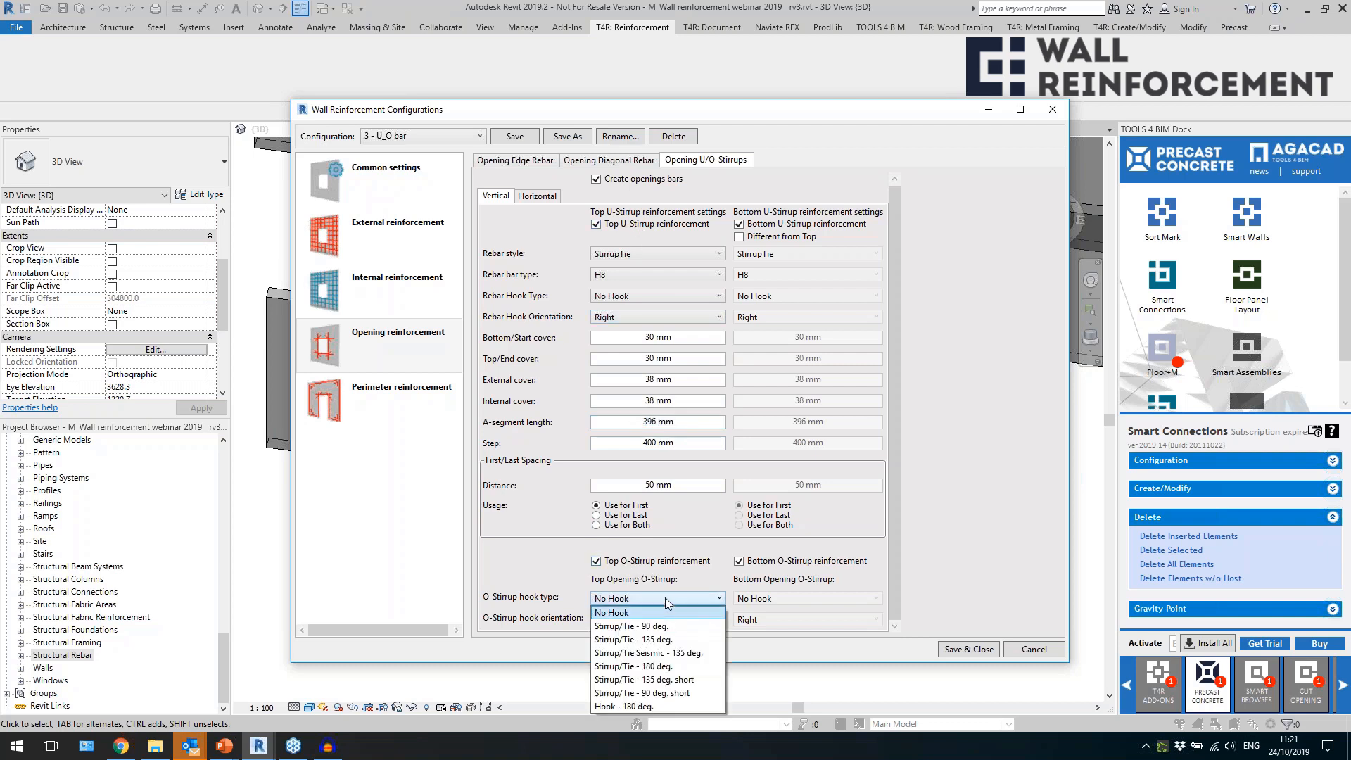
{"action": "left_click", "coordinate": [676, 680]}
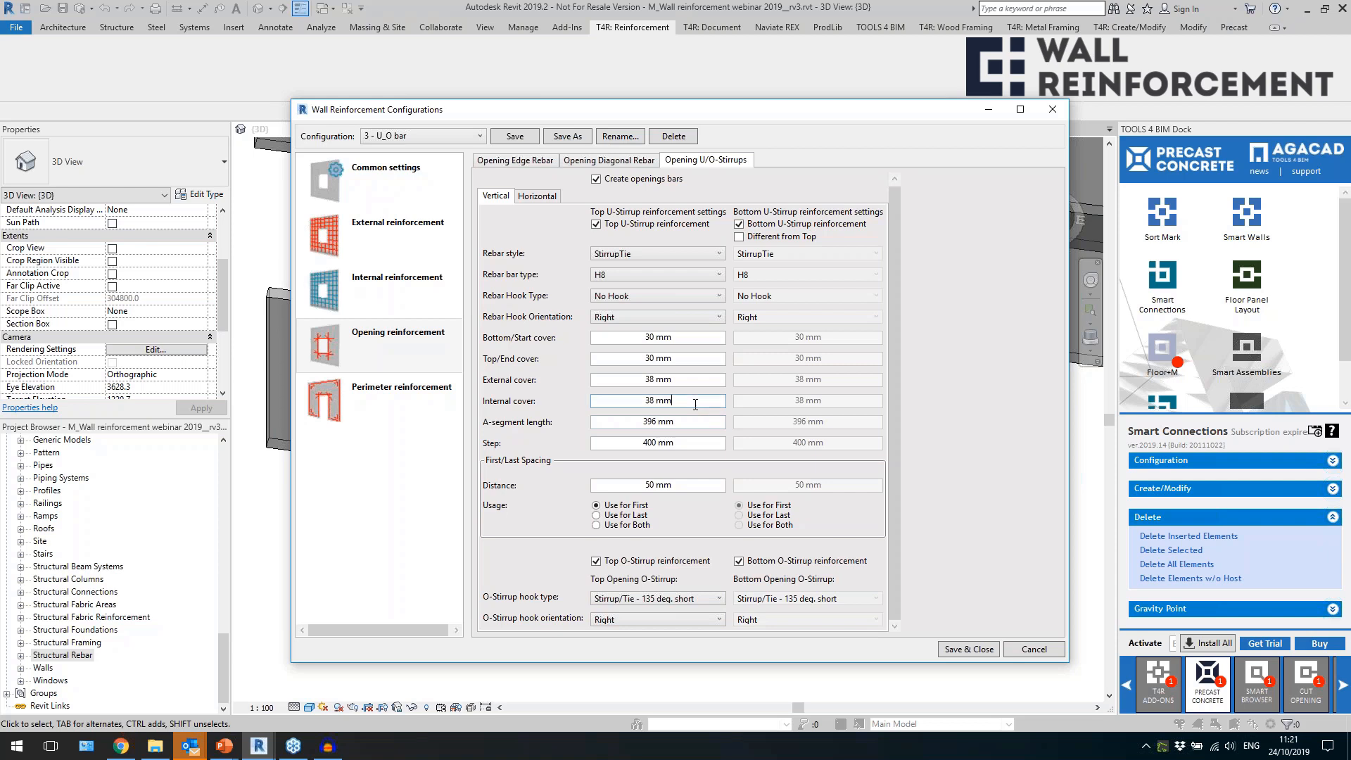
Set the left and right horizontal opening U-stirrups to the StirrupTie style with bar type H8.
{"action": "left_click", "coordinate": [539, 197]}
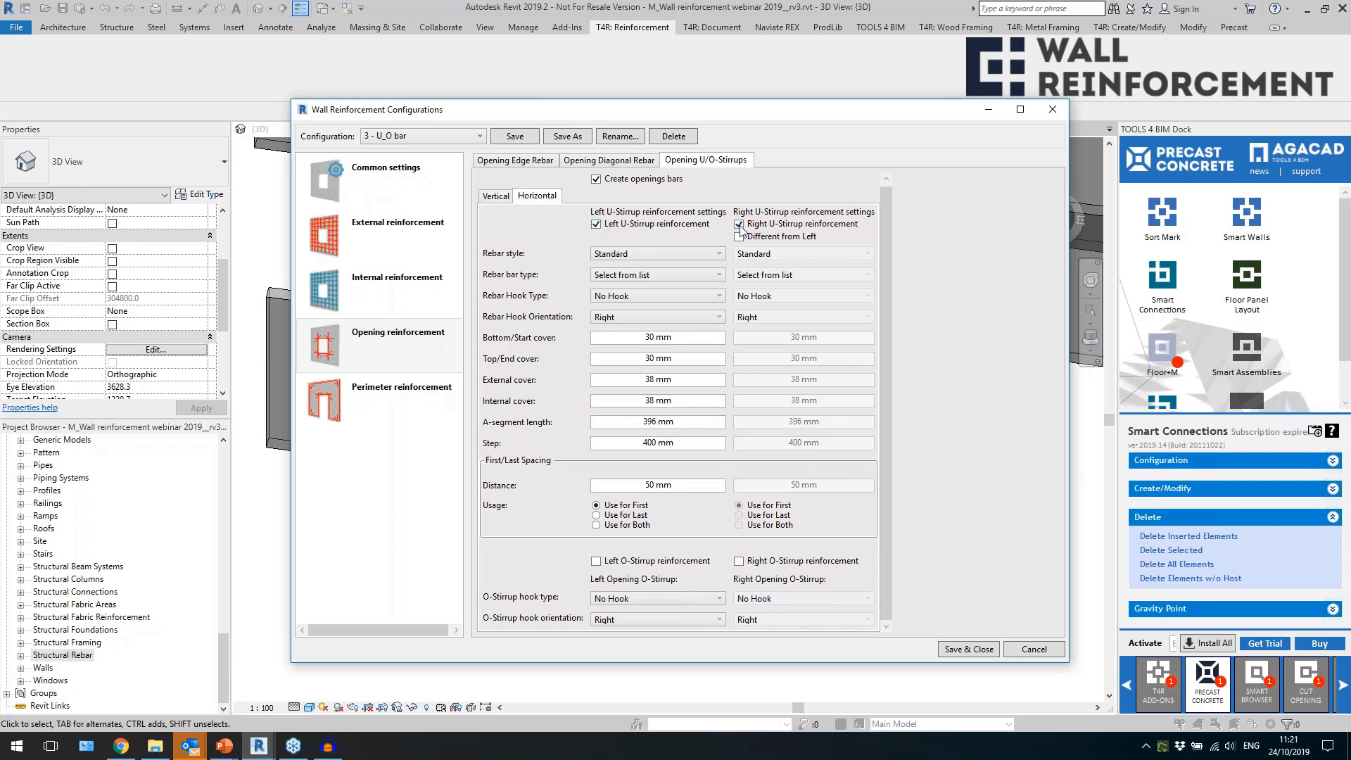
{"action": "left_click", "coordinate": [669, 252]}
{"action": "left_click", "coordinate": [651, 275]}
{"action": "left_click", "coordinate": [658, 274]}
{"action": "left_click", "coordinate": [658, 391]}
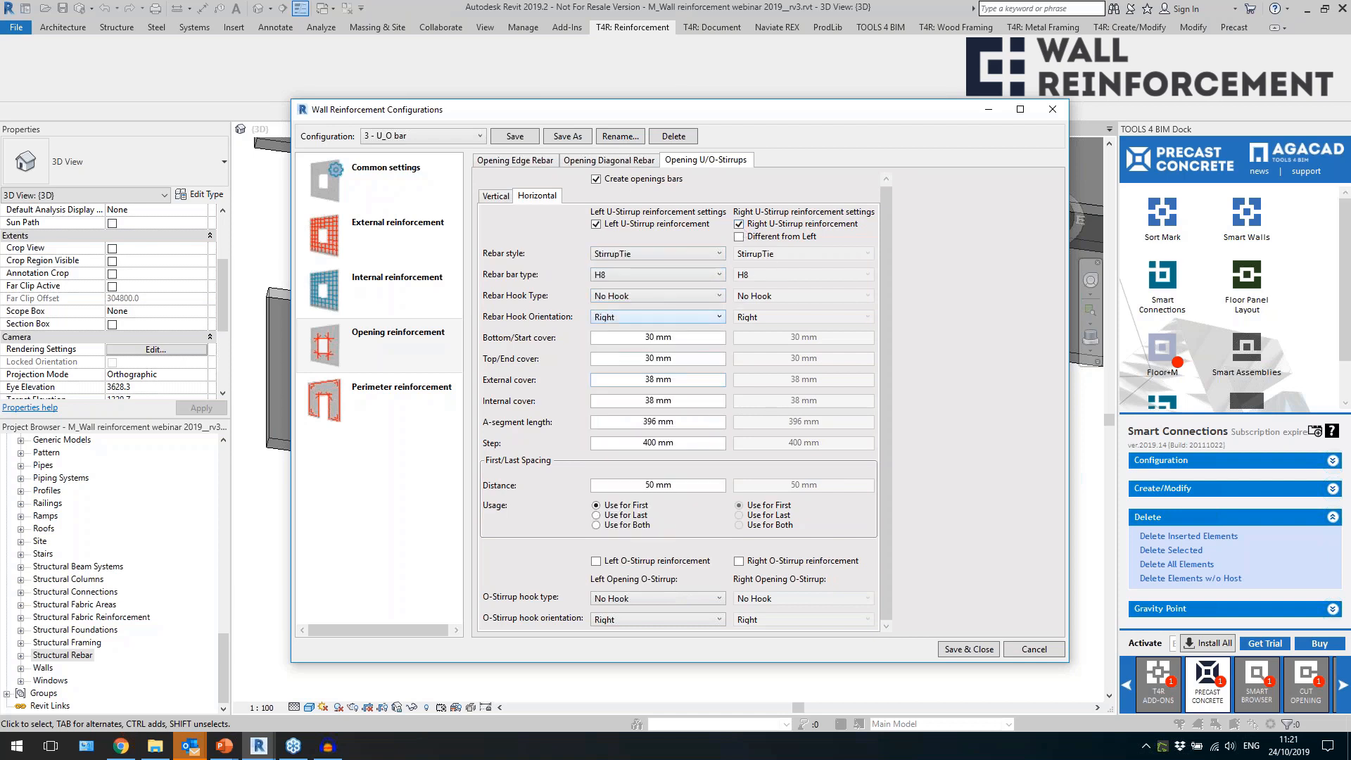
Enable the left and right opening O-stirrups with Stirrup/Tie - 135 deg. short hooks and save the configuration.
{"action": "left_click", "coordinate": [646, 567]}
{"action": "left_click", "coordinate": [681, 601]}
{"action": "left_click", "coordinate": [676, 686]}
{"action": "left_click", "coordinate": [674, 485]}
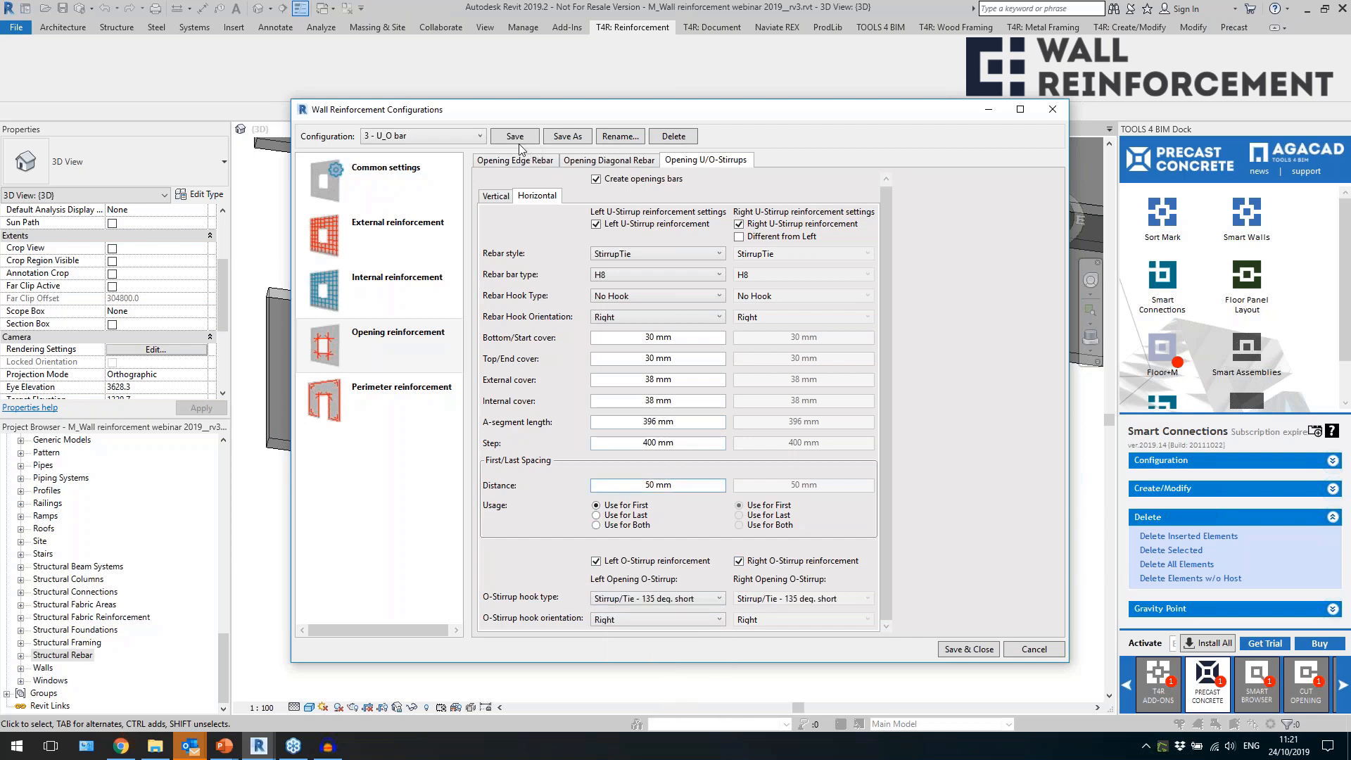
{"action": "left_click", "coordinate": [449, 334]}
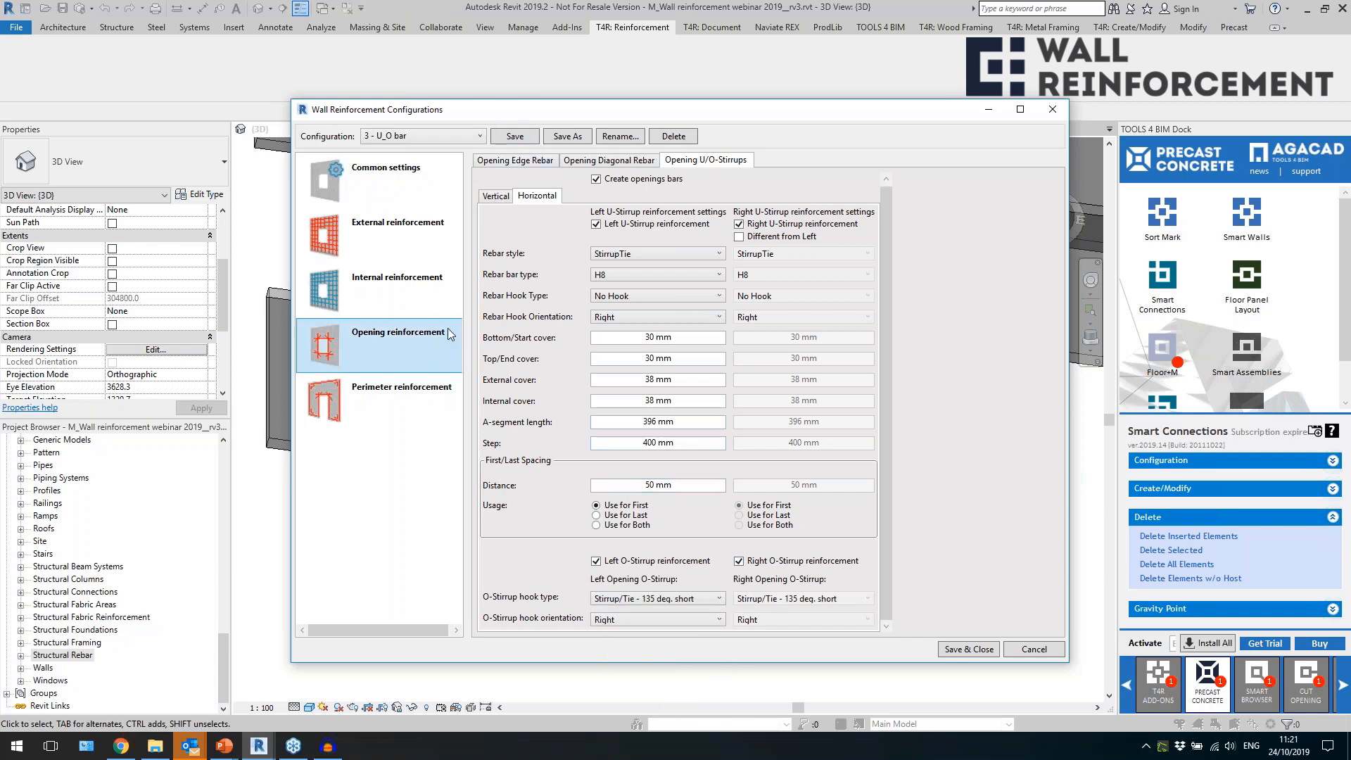
{"action": "left_click", "coordinate": [516, 139]}
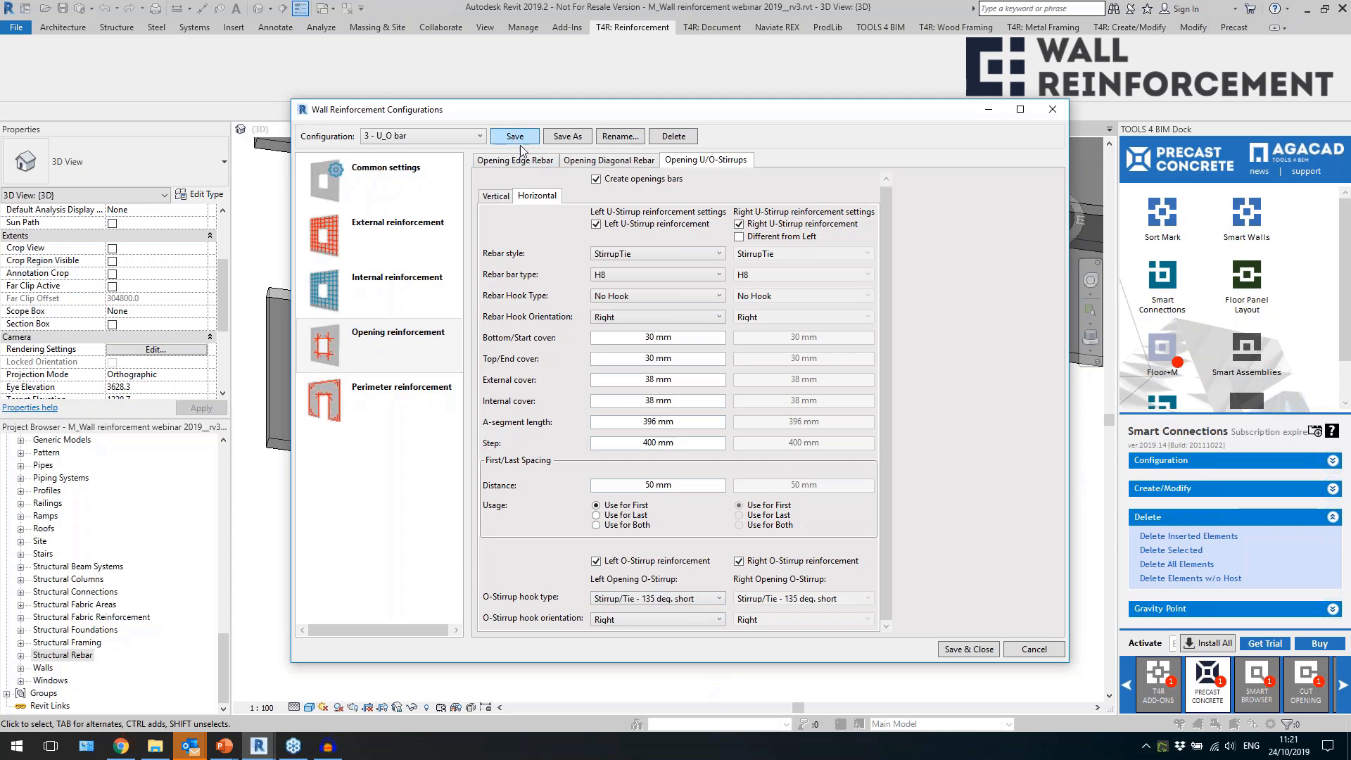
{"action": "left_click", "coordinate": [952, 652]}
Link the Solid wall 200 type to the "3 - U_O bar" configuration and create rebar in the wall with two windows.
{"action": "left_click", "coordinate": [467, 470]}
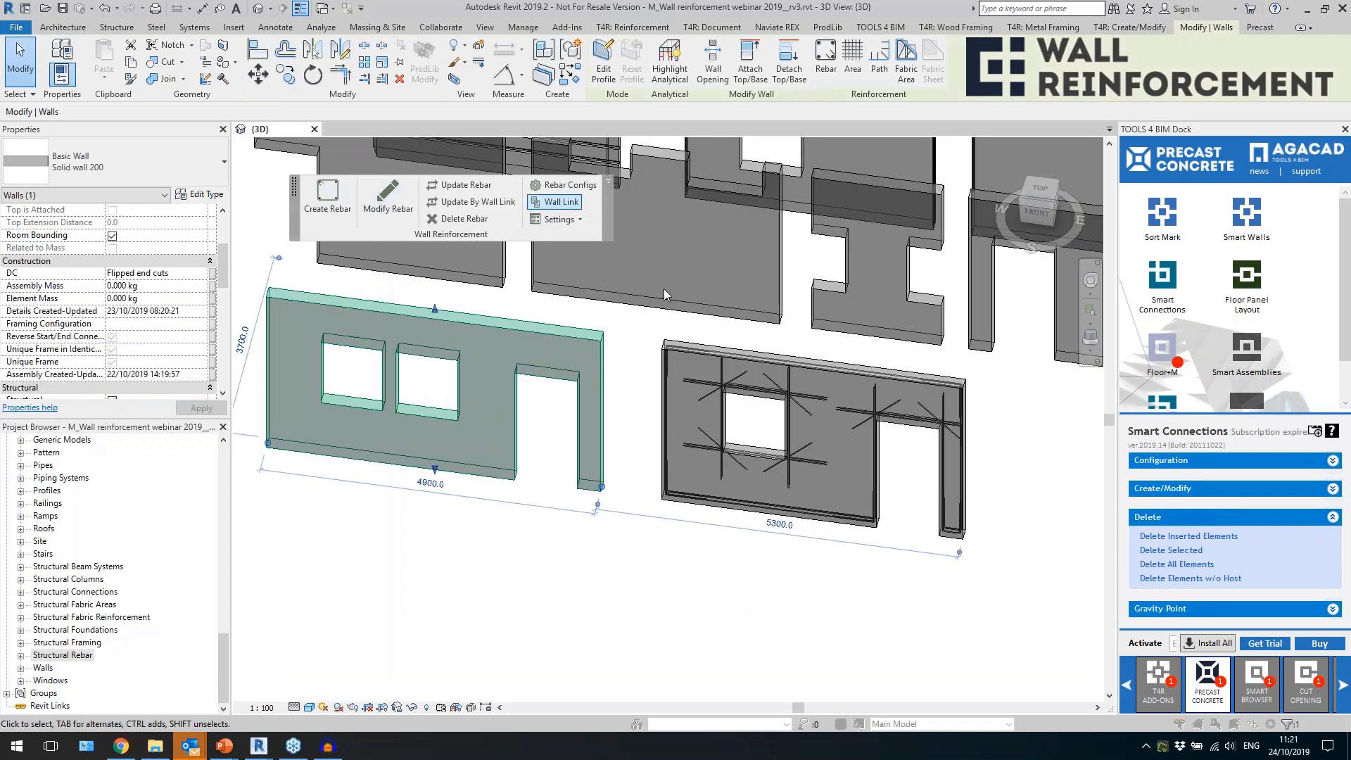
{"action": "left_click", "coordinate": [567, 204]}
{"action": "left_click", "coordinate": [718, 283]}
{"action": "left_click", "coordinate": [656, 343]}
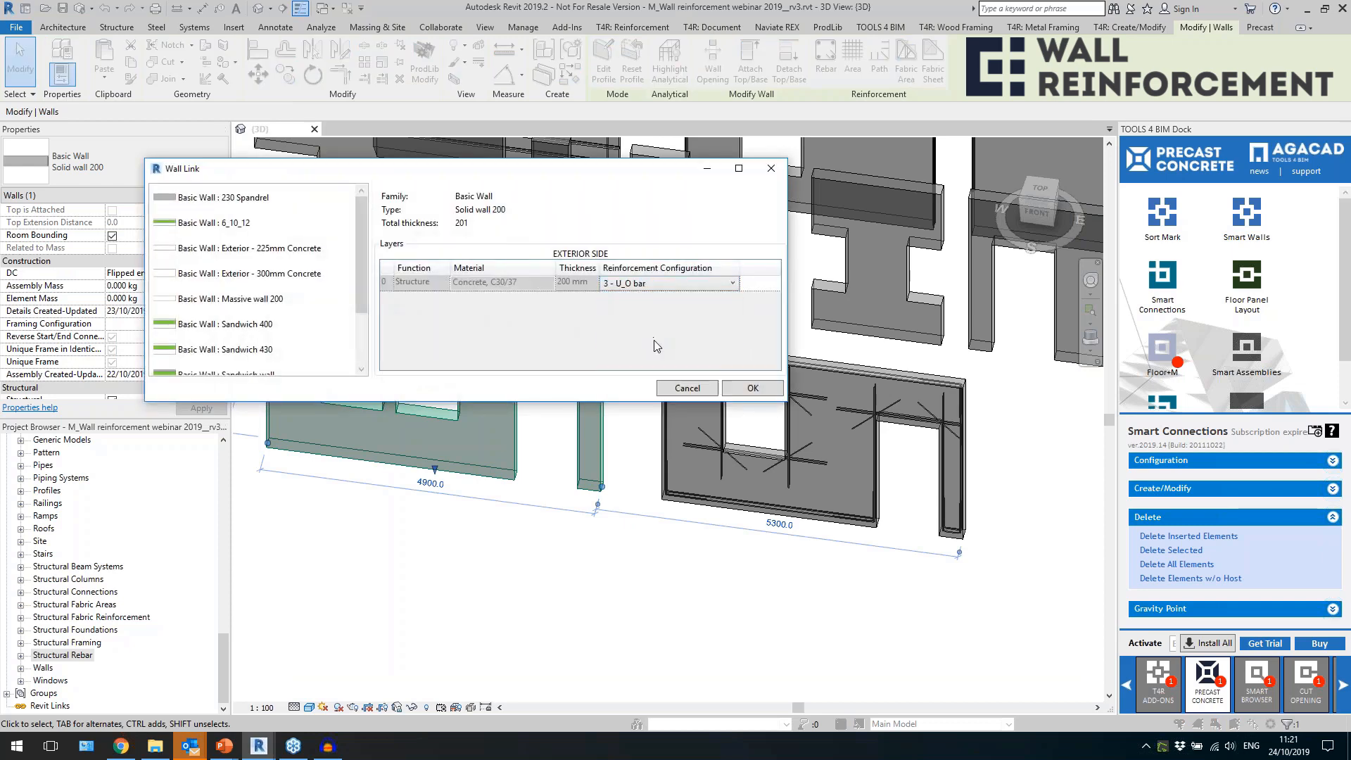
{"action": "left_click", "coordinate": [748, 388]}
{"action": "left_click", "coordinate": [320, 206]}
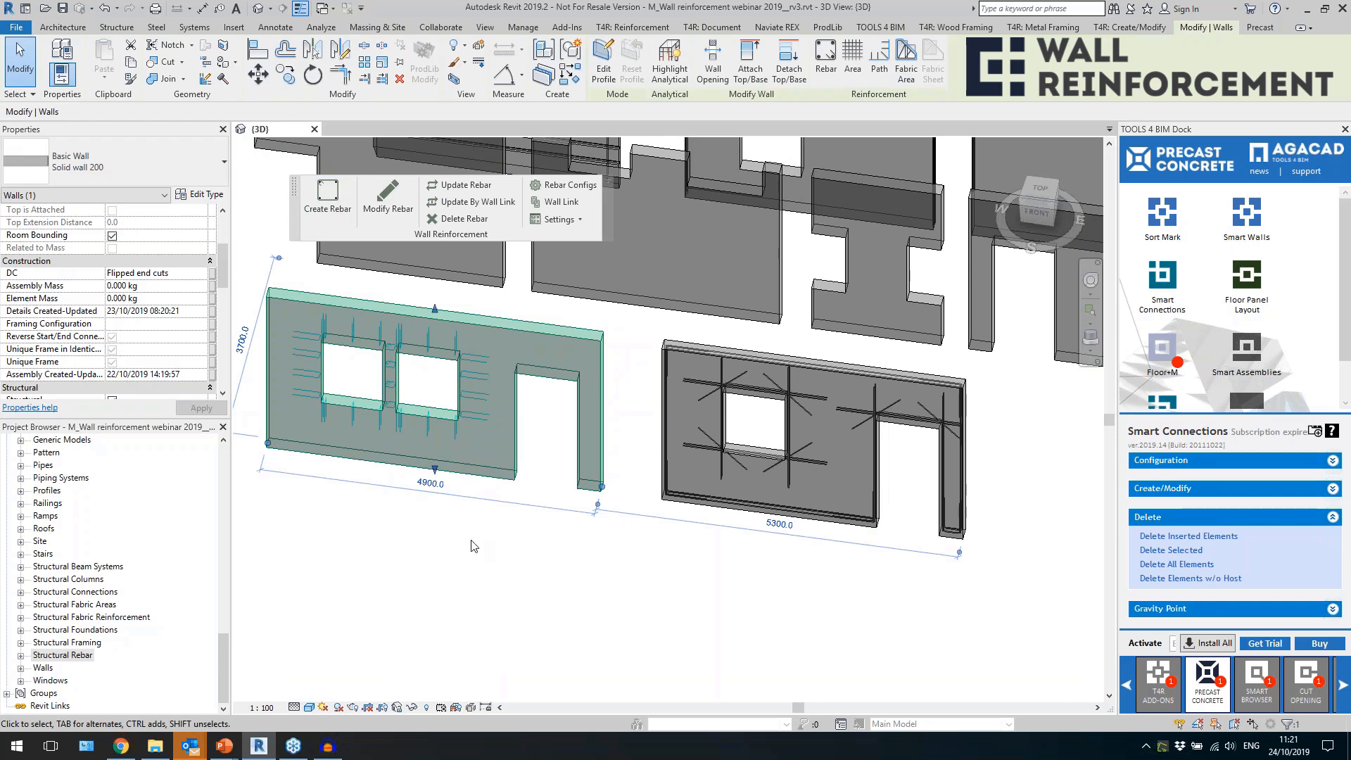
Examine the U-shaped stirrups along the lower edges of the window openings.
{"action": "left_click", "coordinate": [474, 547]}
{"action": "scroll", "coordinate": [305, 432], "scroll_direction": "up", "scroll_amount": 6}
{"action": "left_click", "coordinate": [417, 437]}
{"action": "left_click", "coordinate": [755, 446]}
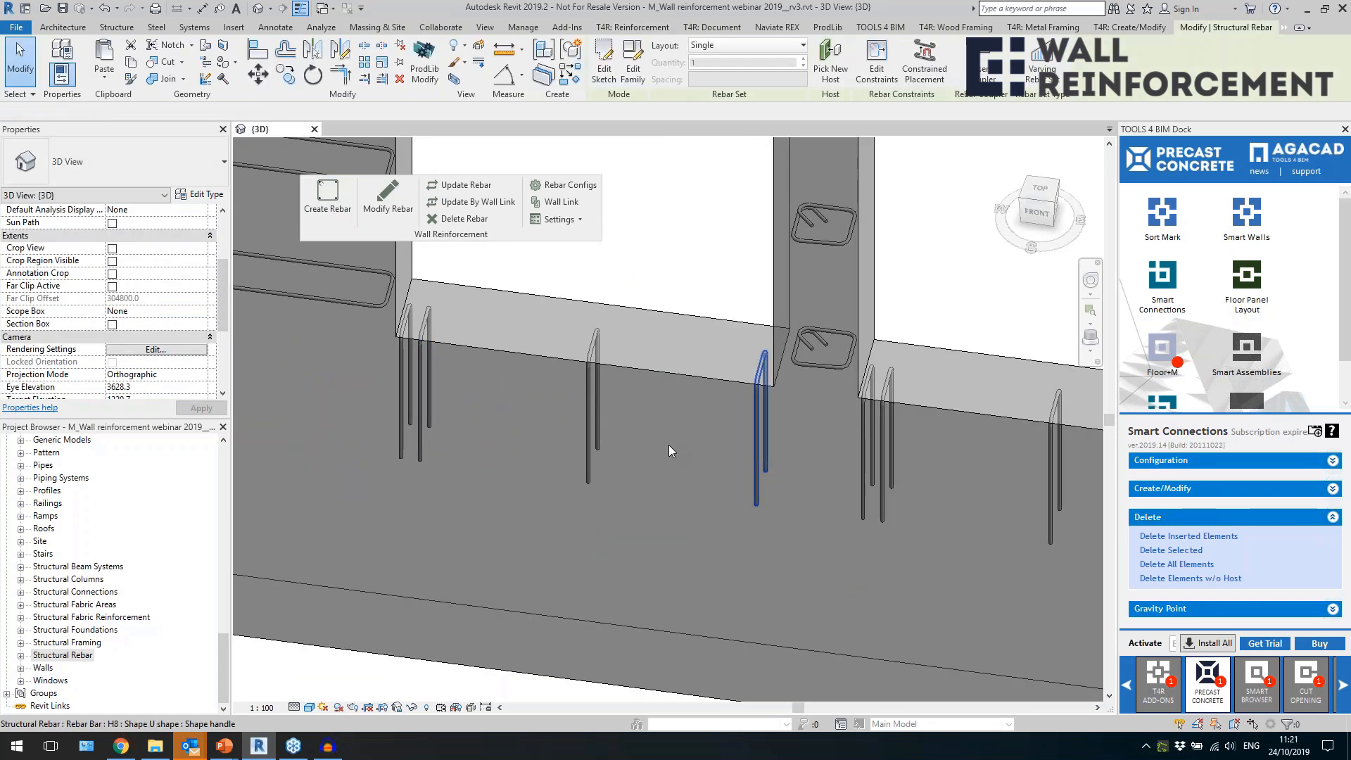
{"action": "left_click", "coordinate": [400, 387]}
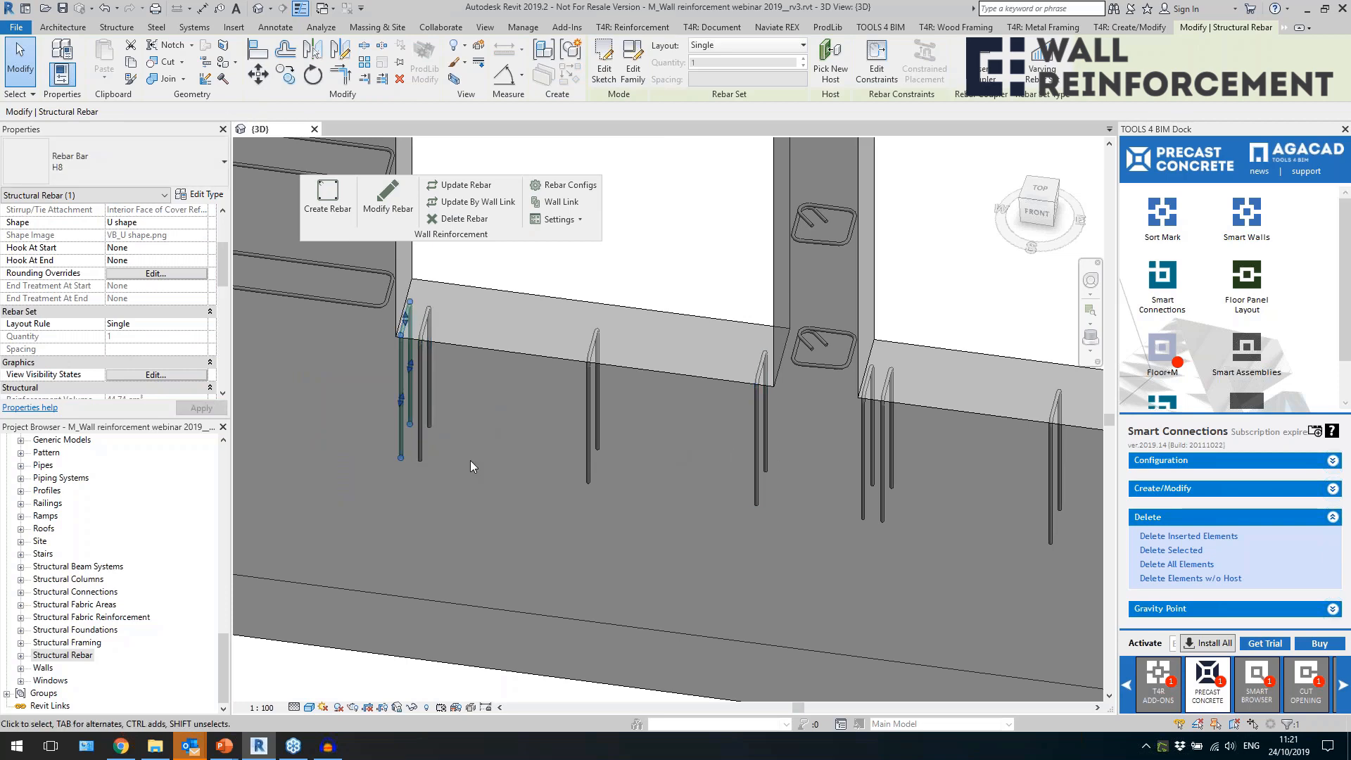
{"action": "scroll", "coordinate": [470, 460], "scroll_direction": "down", "scroll_amount": 5}
{"action": "scroll", "coordinate": [609, 469], "scroll_direction": "up", "scroll_amount": 2}
{"action": "middle_click_drag", "start_coordinate": [609, 469], "coordinate": [549, 561]}
{"action": "scroll", "coordinate": [551, 560], "scroll_direction": "down", "scroll_amount": 2}
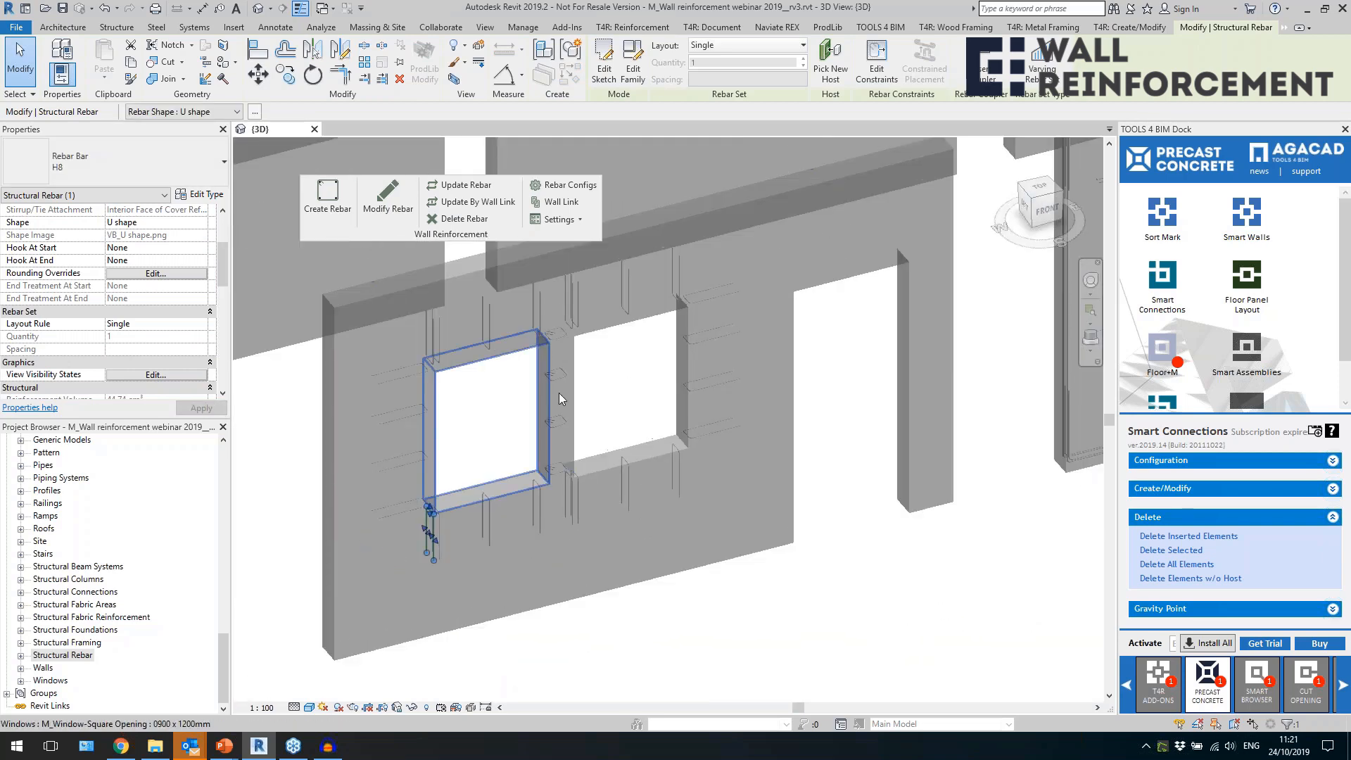
Examine the hooked O-stirrups in the narrow pier between the two windows.
{"action": "scroll", "coordinate": [556, 377], "scroll_direction": "up", "scroll_amount": 2}
{"action": "left_click", "coordinate": [556, 377]}
{"action": "scroll", "coordinate": [555, 377], "scroll_direction": "up", "scroll_amount": 1}
{"action": "middle_click_drag", "start_coordinate": [673, 424], "coordinate": [554, 377], "text": "shift"}
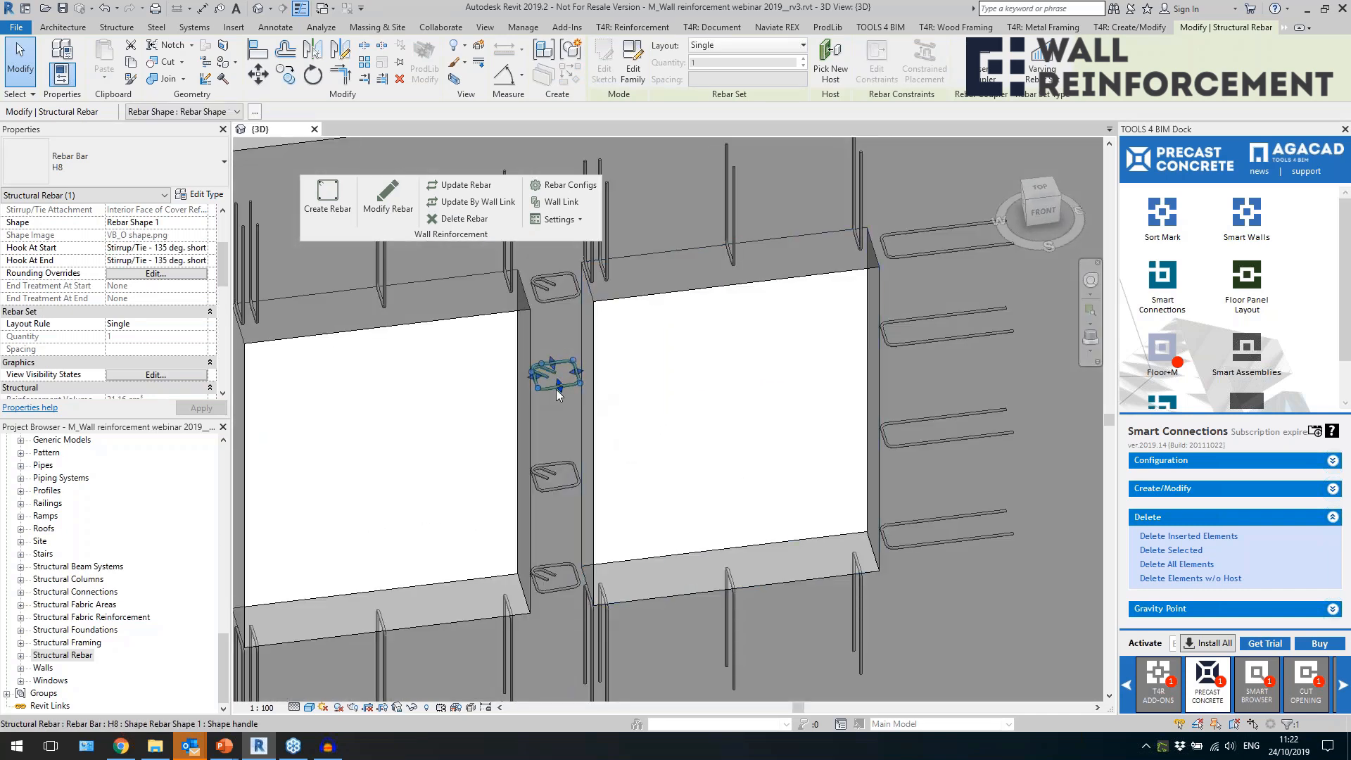
{"action": "scroll", "coordinate": [556, 391], "scroll_direction": "up", "scroll_amount": 1}
{"action": "scroll", "coordinate": [556, 380], "scroll_direction": "down", "scroll_amount": 4}
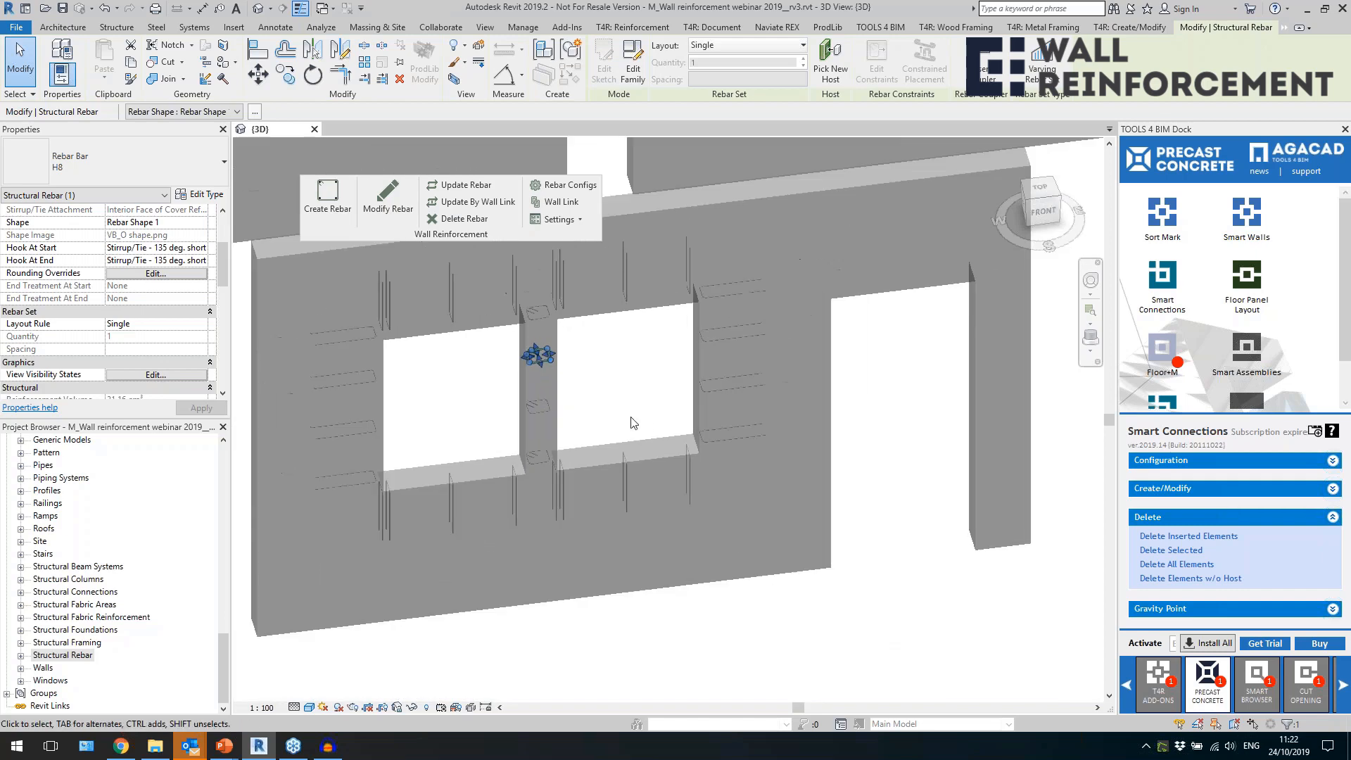
{"action": "scroll", "coordinate": [594, 428], "scroll_direction": "down", "scroll_amount": 5}
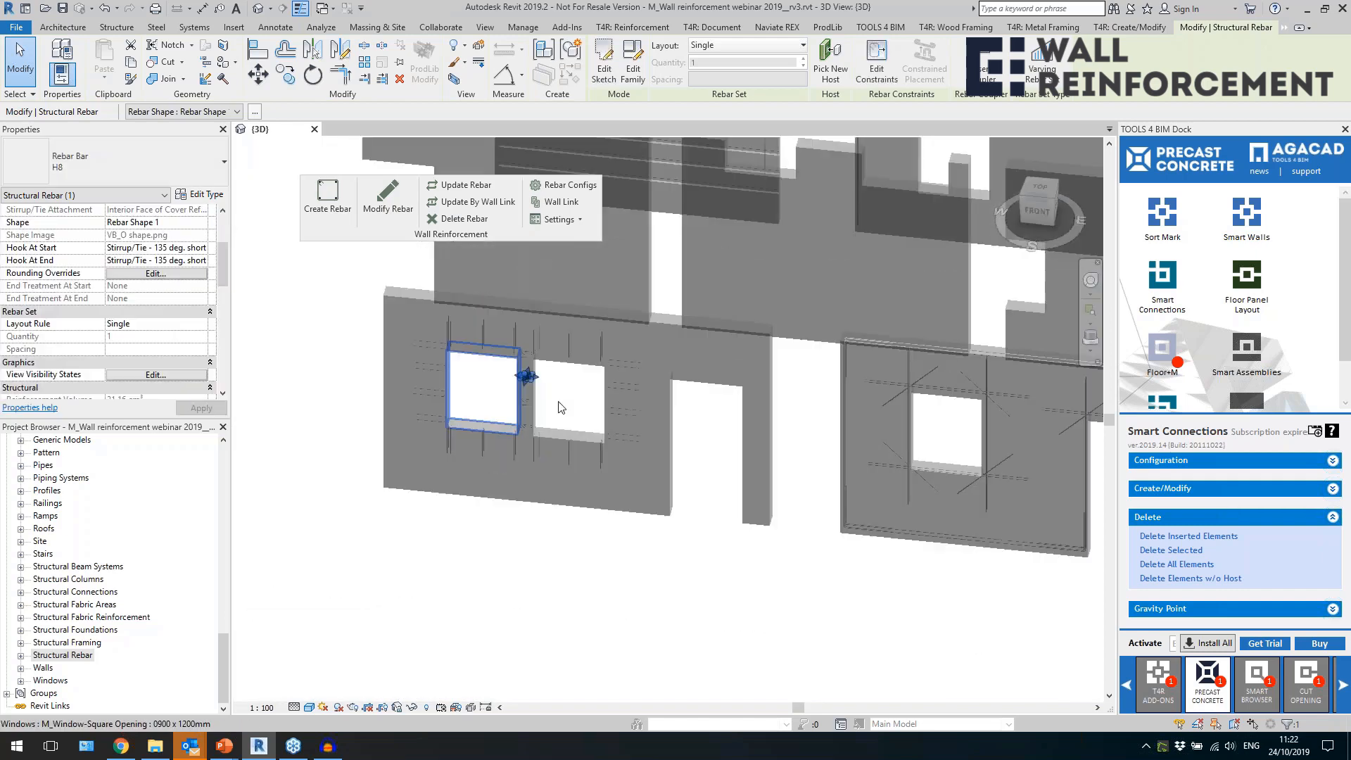
{"action": "middle_click_drag", "start_coordinate": [583, 442], "coordinate": [583, 452], "text": "shift"}
In the perimeter reinforcement's U/O-stirrup settings, enable Create perimeter bars and set vertical and horizontal U-stirrups to the StirrupTie style.
{"action": "left_click", "coordinate": [555, 515]}
{"action": "left_click", "coordinate": [541, 185]}
{"action": "left_click", "coordinate": [408, 411]}
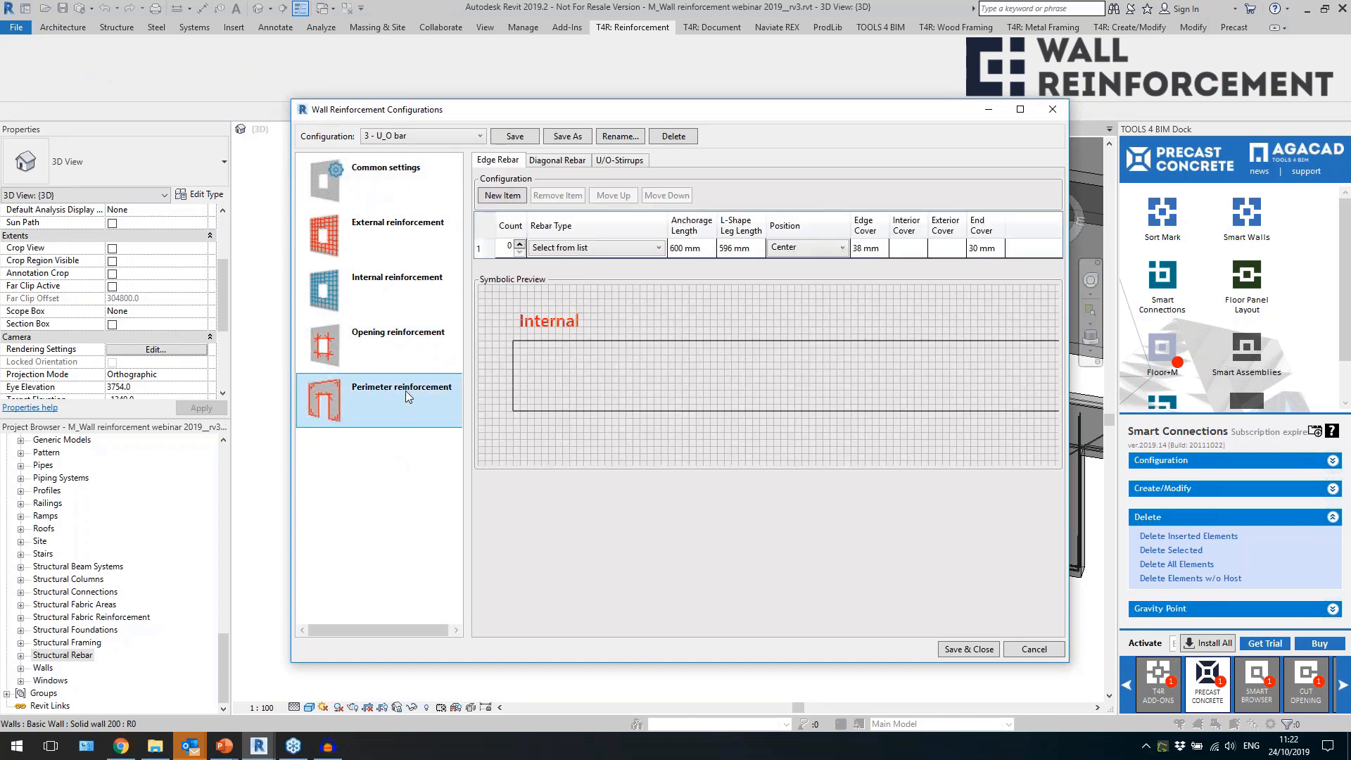
{"action": "left_click", "coordinate": [620, 160]}
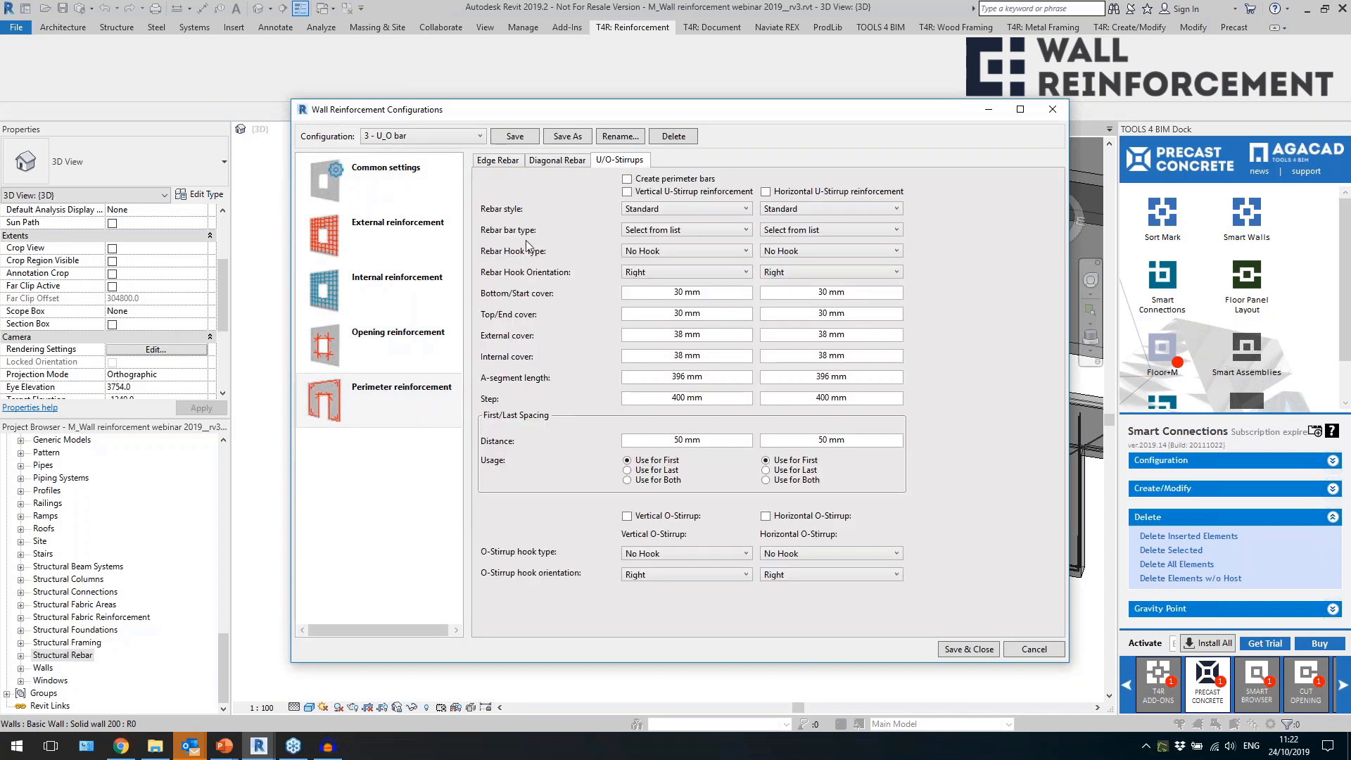
{"action": "left_click", "coordinate": [627, 179]}
{"action": "left_click", "coordinate": [627, 192]}
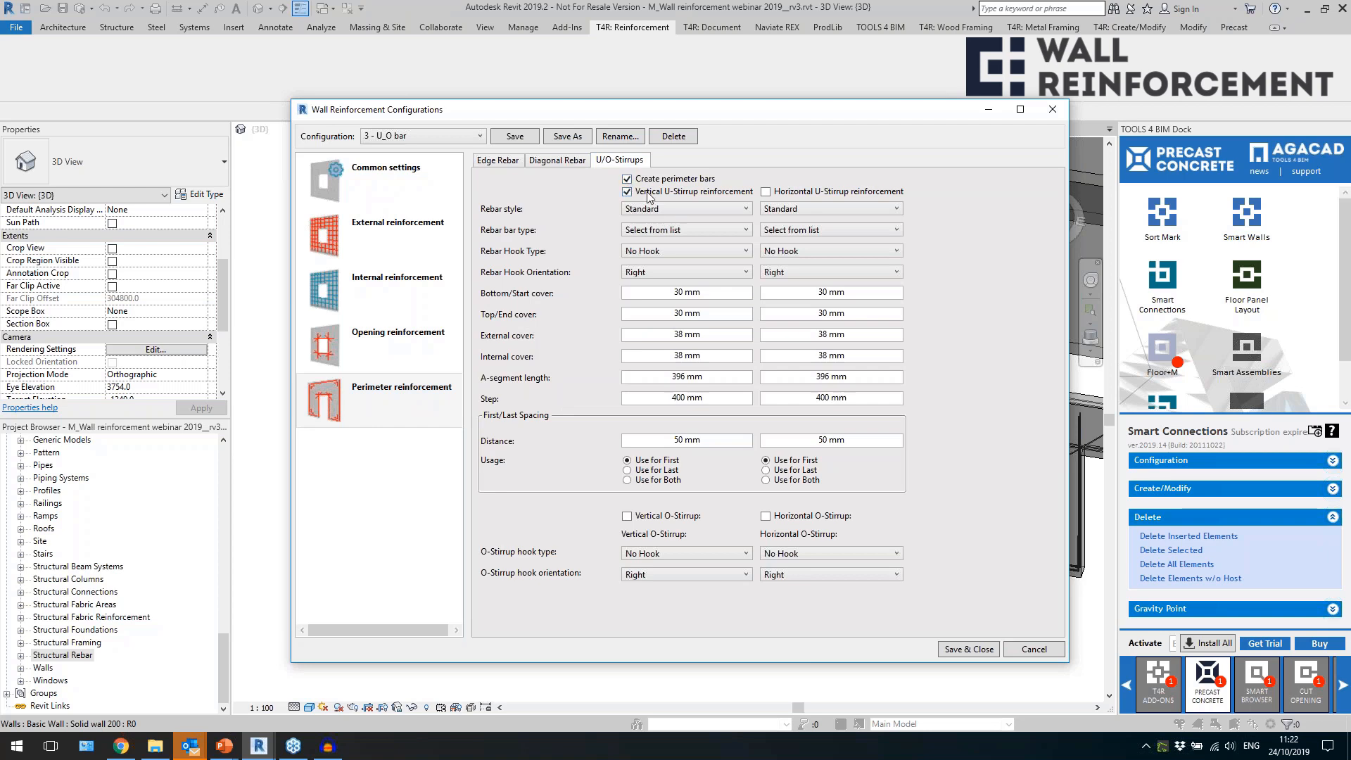
{"action": "left_click", "coordinate": [738, 209]}
{"action": "left_click", "coordinate": [744, 231]}
{"action": "left_click", "coordinate": [778, 211]}
{"action": "left_click", "coordinate": [778, 235]}
Set the bar type of the vertical and horizontal perimeter U-stirrups to H8 and review their length and spacing values.
{"action": "left_click", "coordinate": [729, 229]}
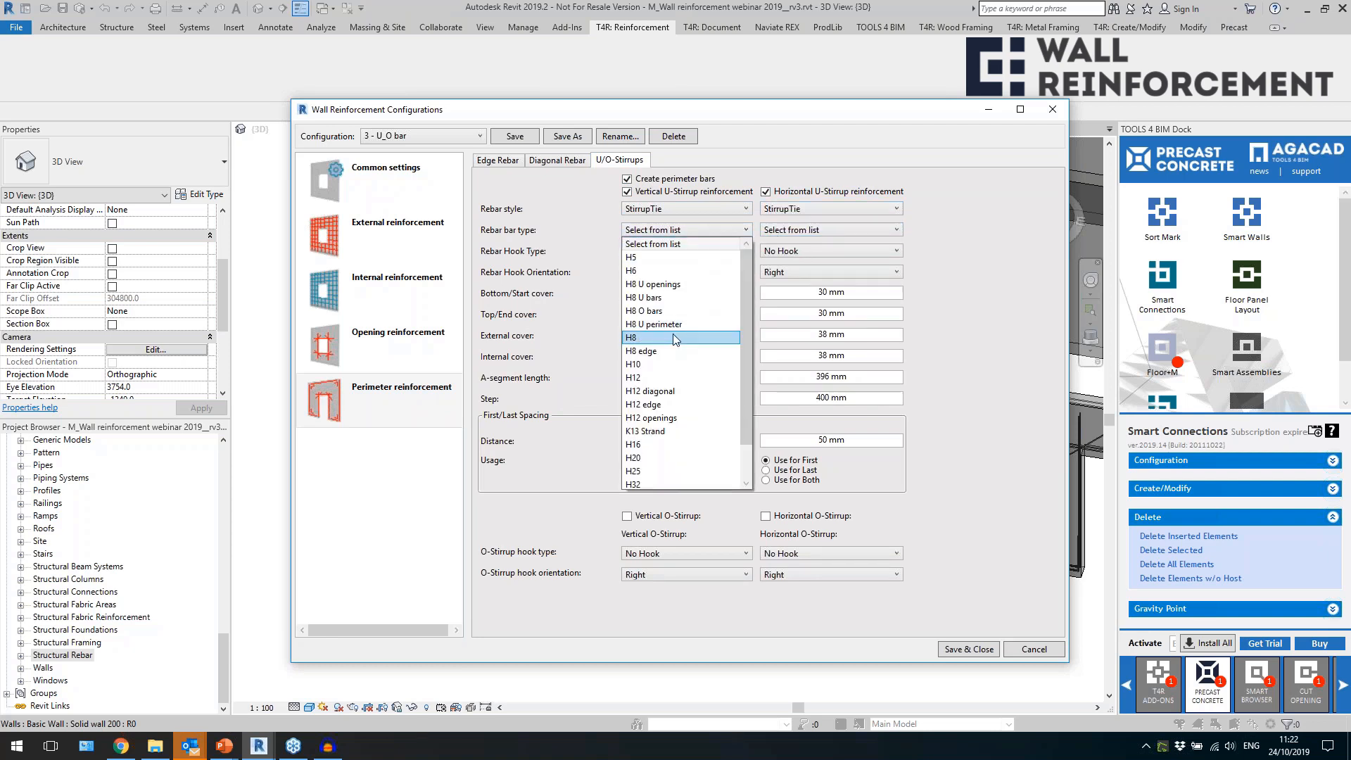
{"action": "left_click", "coordinate": [711, 338]}
{"action": "left_click", "coordinate": [822, 231]}
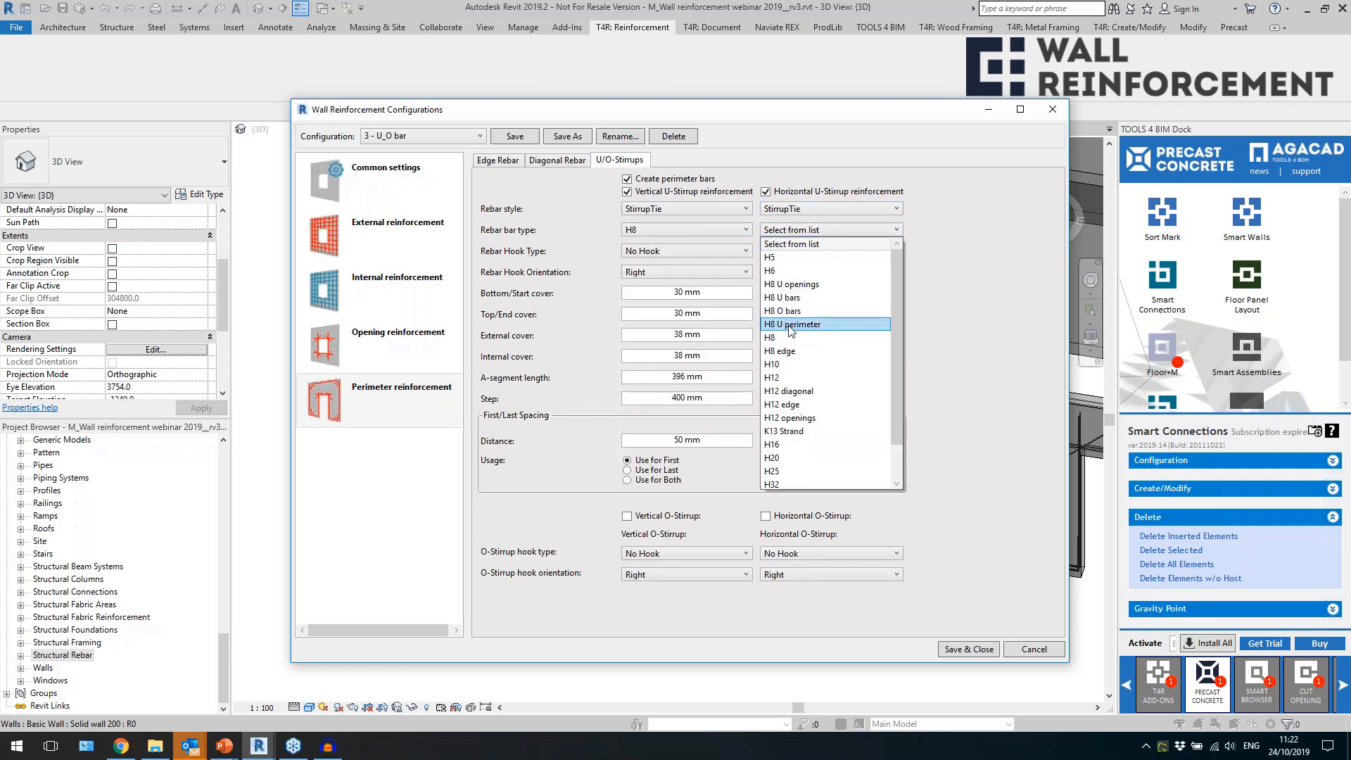
{"action": "left_click", "coordinate": [790, 339]}
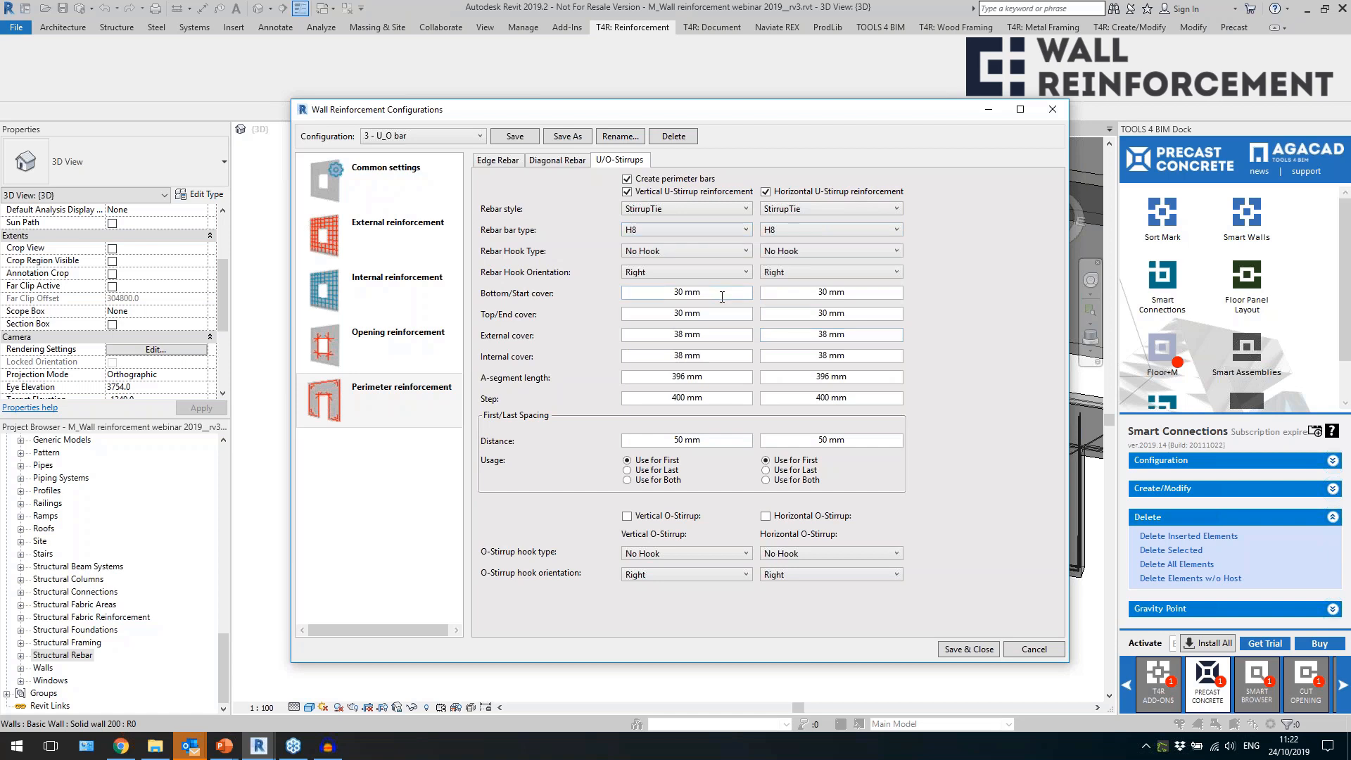
{"action": "left_click_drag", "start_coordinate": [707, 377], "coordinate": [611, 378]}
{"action": "left_click", "coordinate": [719, 399]}
{"action": "left_click_drag", "start_coordinate": [704, 440], "coordinate": [628, 442]}
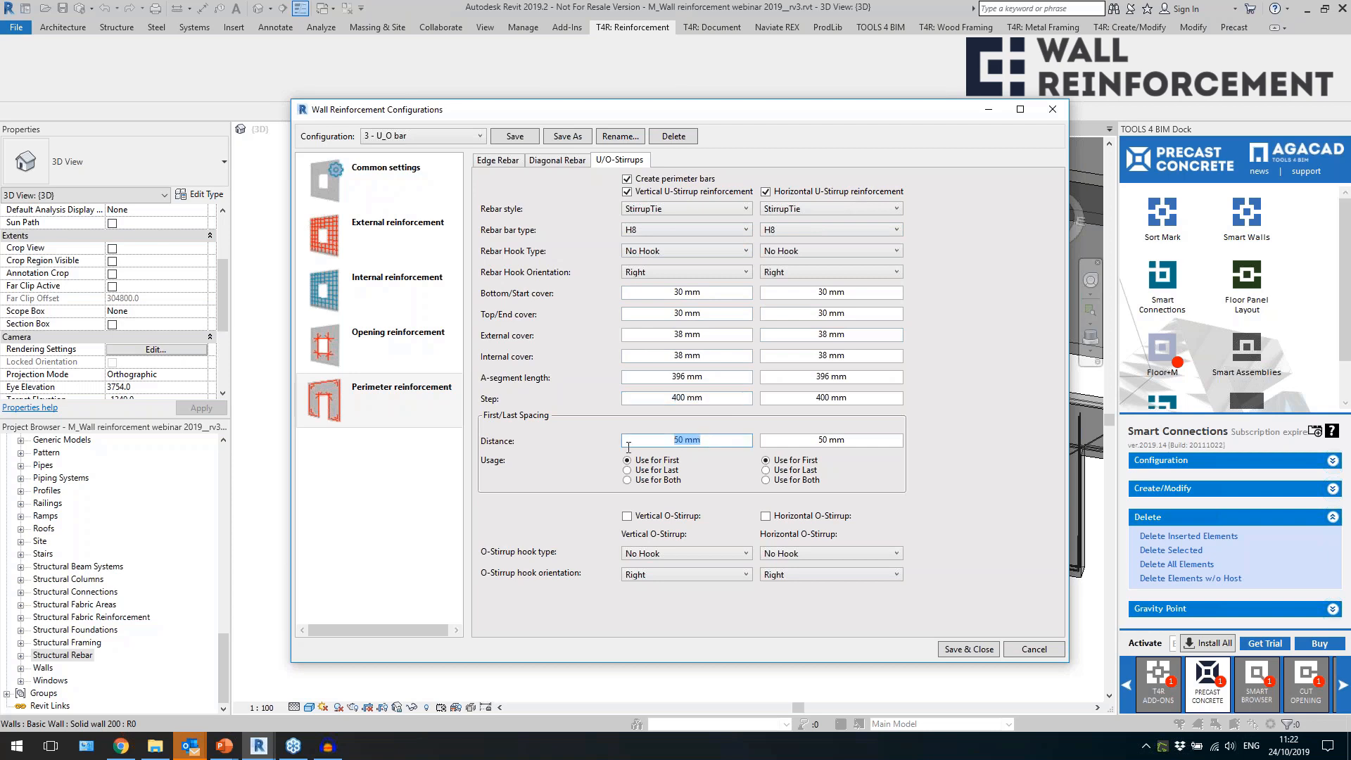
Enable the vertical and horizontal perimeter O-stirrups with Stirrup/Tie - 135 deg. short hooks and save the configuration.
{"action": "left_click", "coordinate": [677, 520]}
{"action": "left_click", "coordinate": [787, 518]}
{"action": "left_click", "coordinate": [717, 556]}
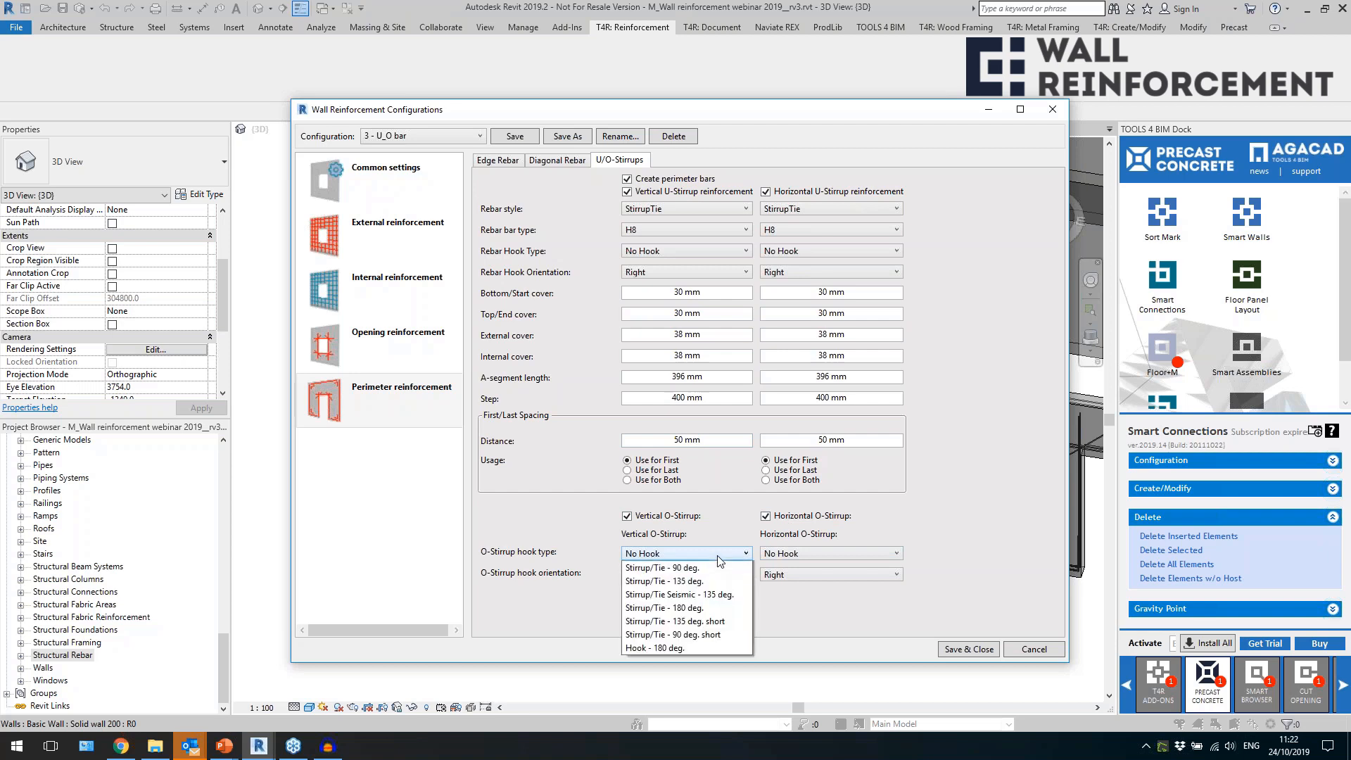
{"action": "left_click", "coordinate": [729, 624]}
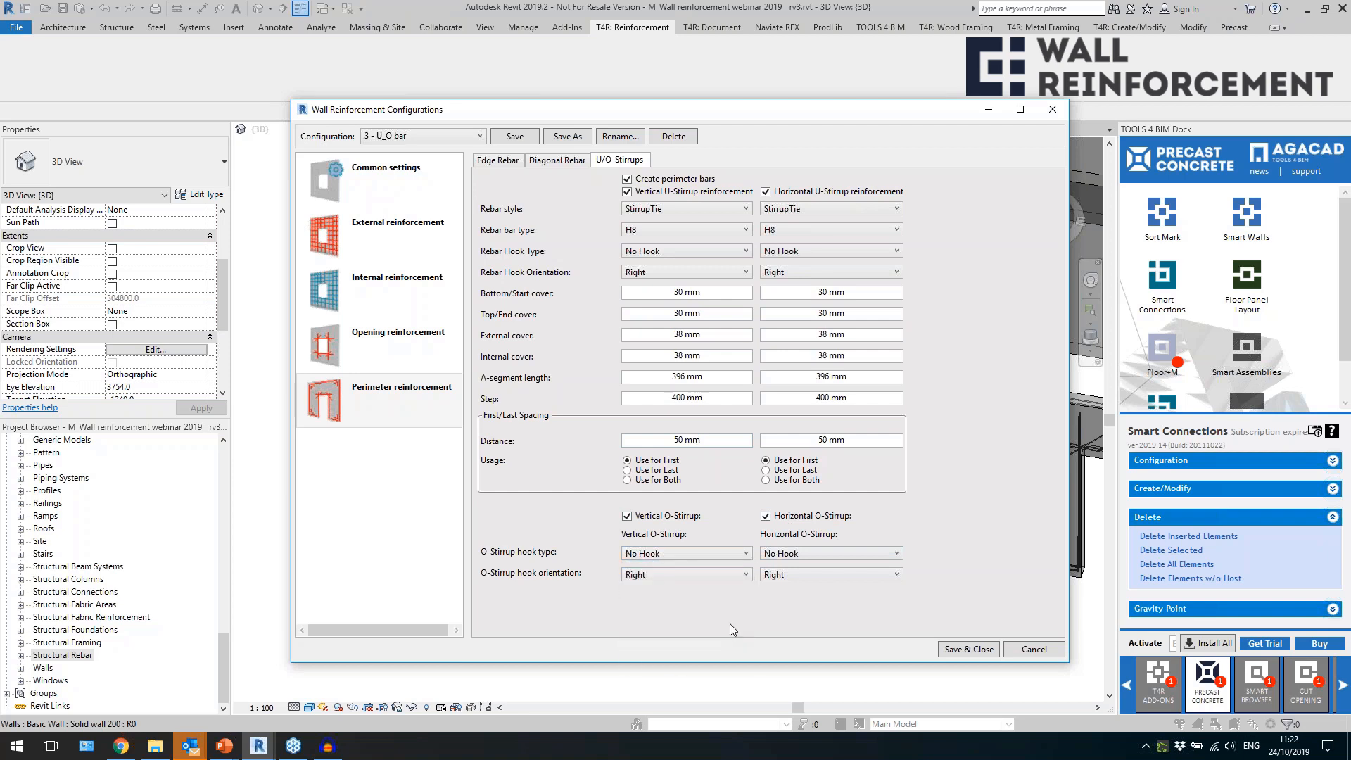
{"action": "left_click", "coordinate": [833, 555]}
{"action": "left_click", "coordinate": [805, 635]}
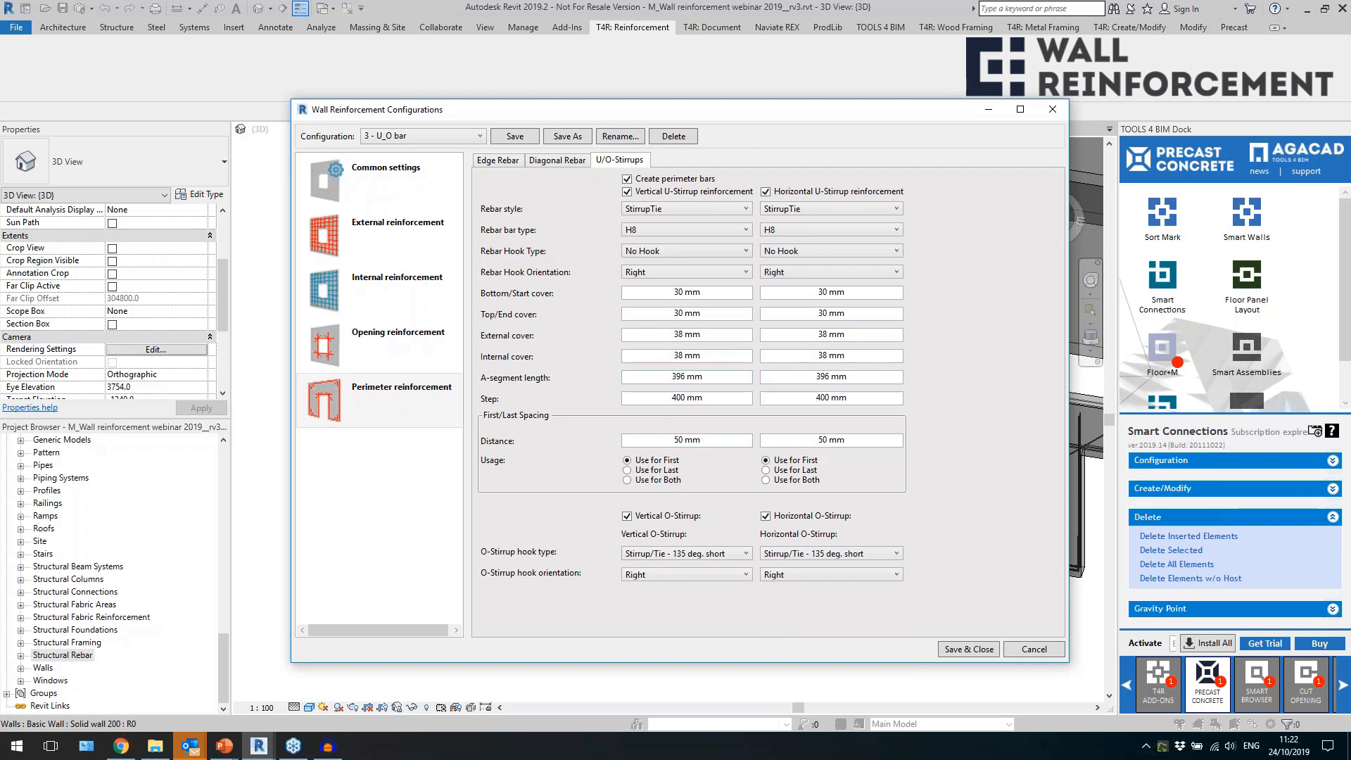
{"action": "left_click", "coordinate": [981, 650]}
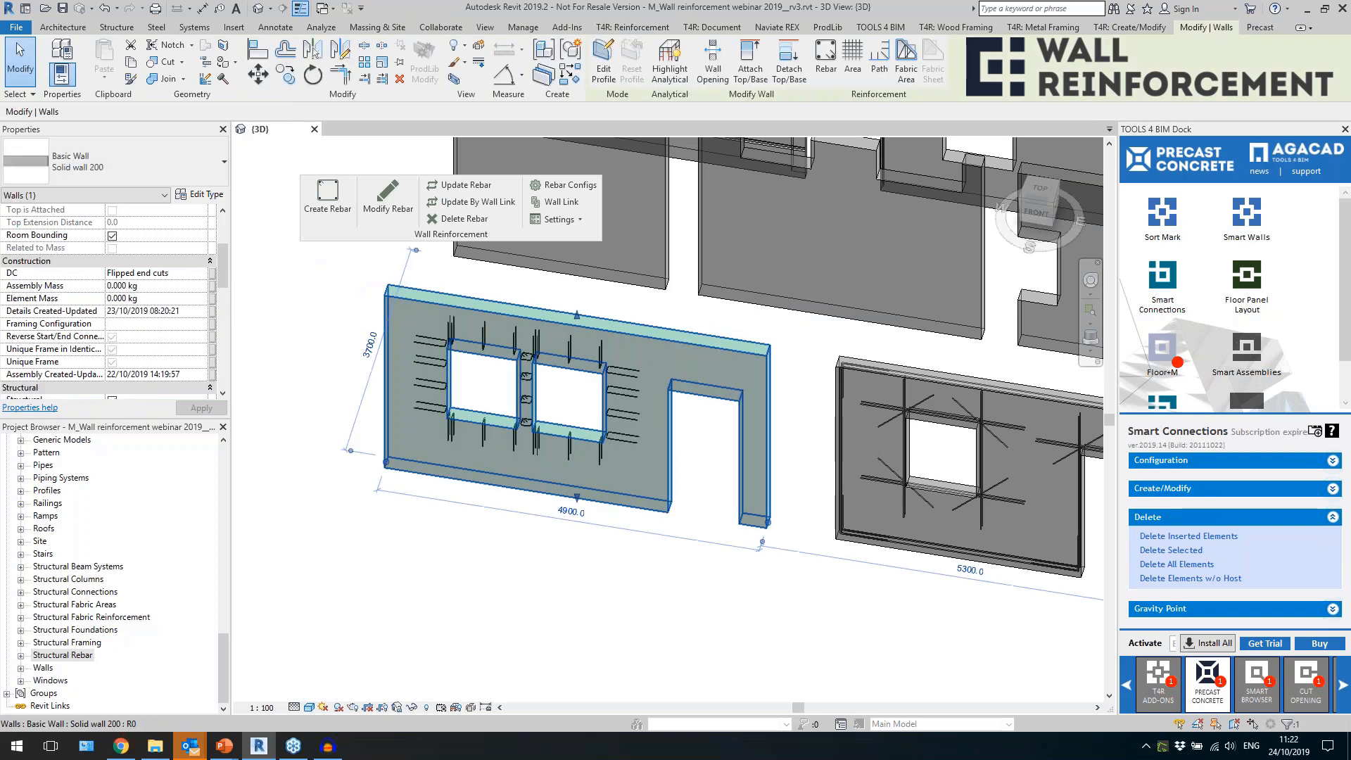
Update the two-window wall's reinforcement by wall link and inspect the stirrups along its perimeter.
{"action": "left_click", "coordinate": [483, 207]}
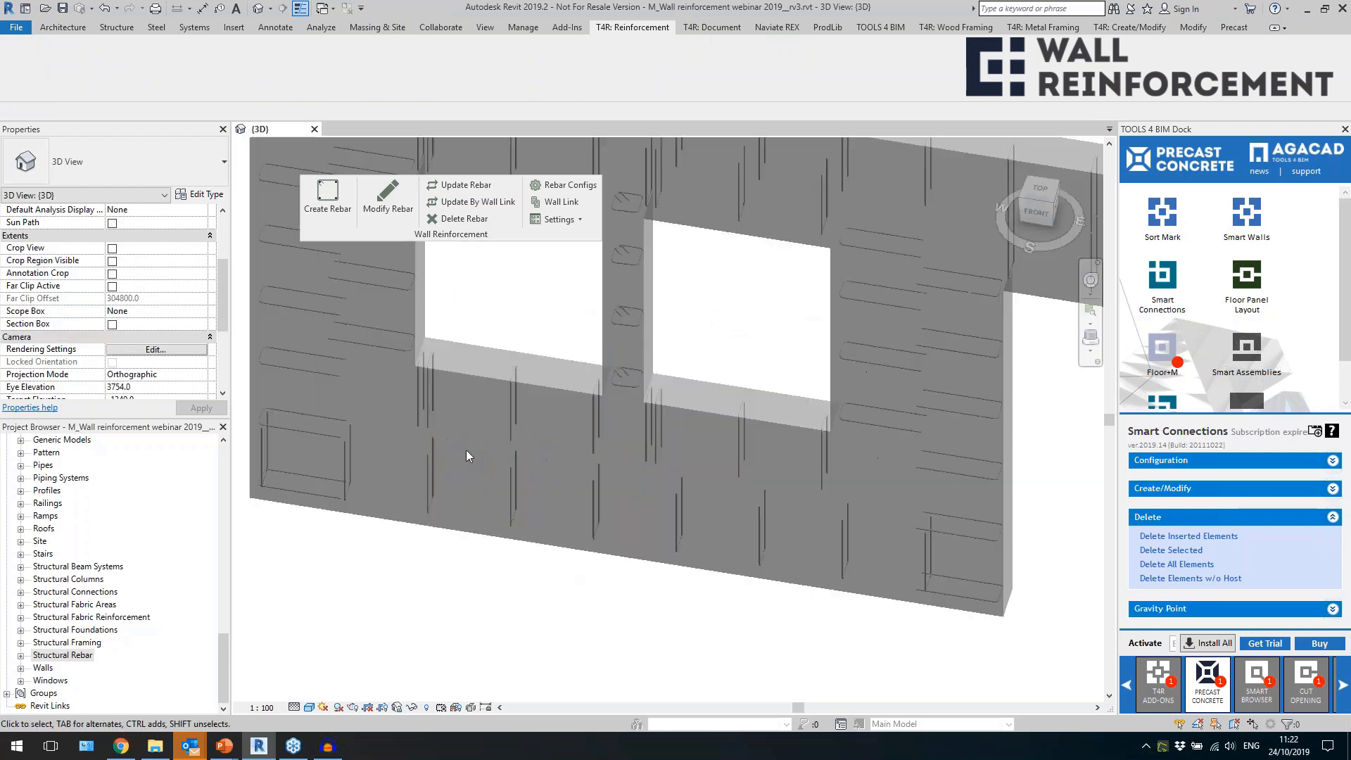
{"action": "left_click", "coordinate": [431, 479]}
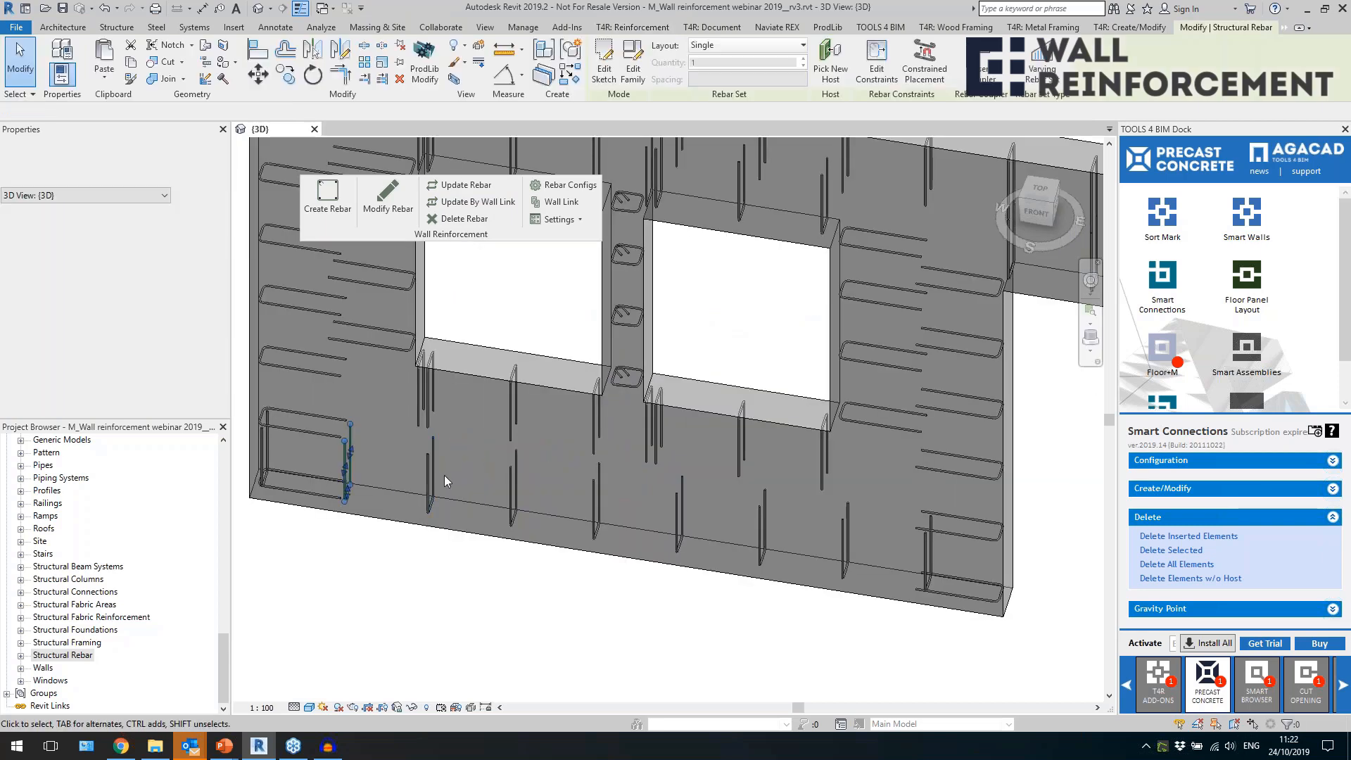
{"action": "middle_click_drag", "start_coordinate": [759, 521], "coordinate": [540, 486]}
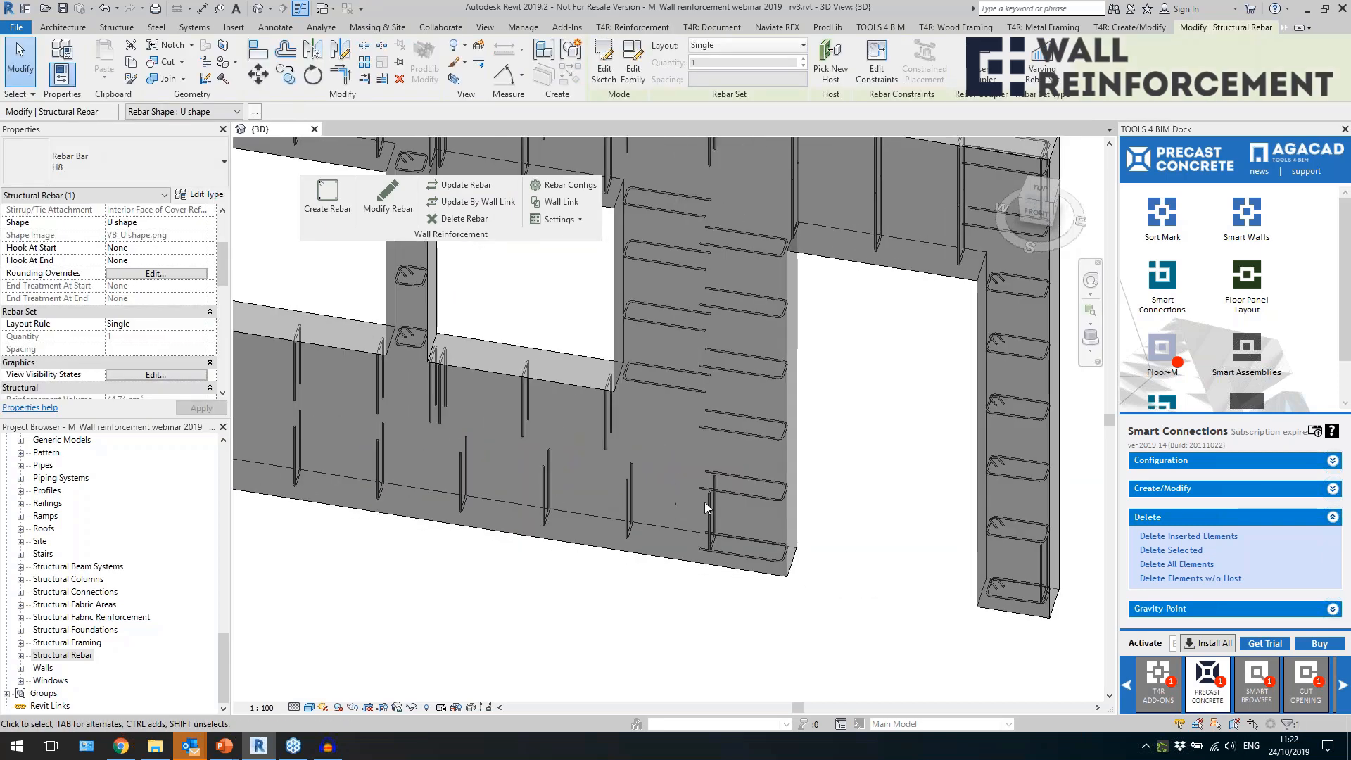
Examine the U-stirrups above the door opening and the O-stirrups in the narrow leg of the two-window wall.
{"action": "scroll", "coordinate": [704, 501], "scroll_direction": "down", "scroll_amount": 3}
{"action": "scroll", "coordinate": [799, 278], "scroll_direction": "up", "scroll_amount": 5}
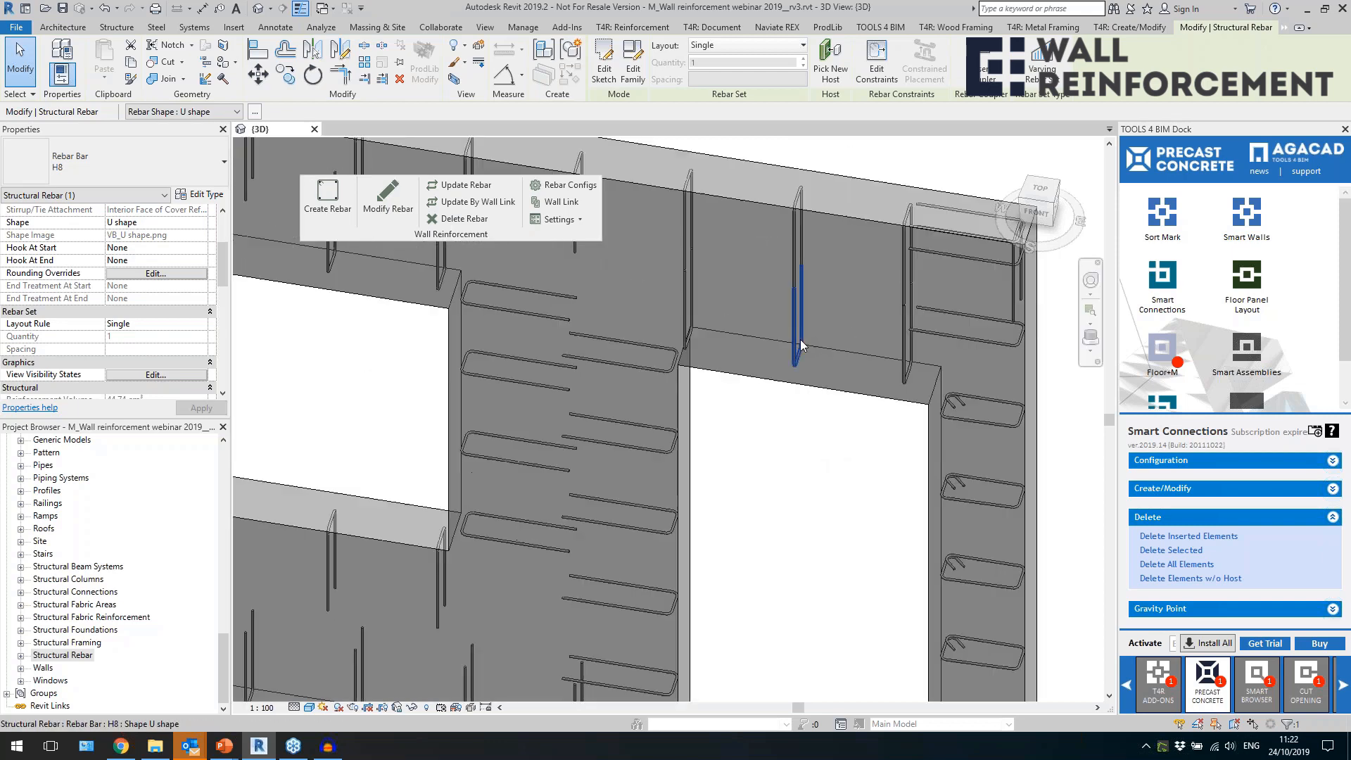
{"action": "left_click", "coordinate": [803, 343]}
{"action": "middle_click_drag", "start_coordinate": [803, 344], "coordinate": [816, 366], "text": "shift"}
{"action": "middle_click_drag", "start_coordinate": [1042, 443], "coordinate": [815, 459], "text": "shift"}
{"action": "left_click", "coordinate": [756, 512]}
{"action": "middle_click_drag", "start_coordinate": [755, 513], "coordinate": [801, 551], "text": "shift"}
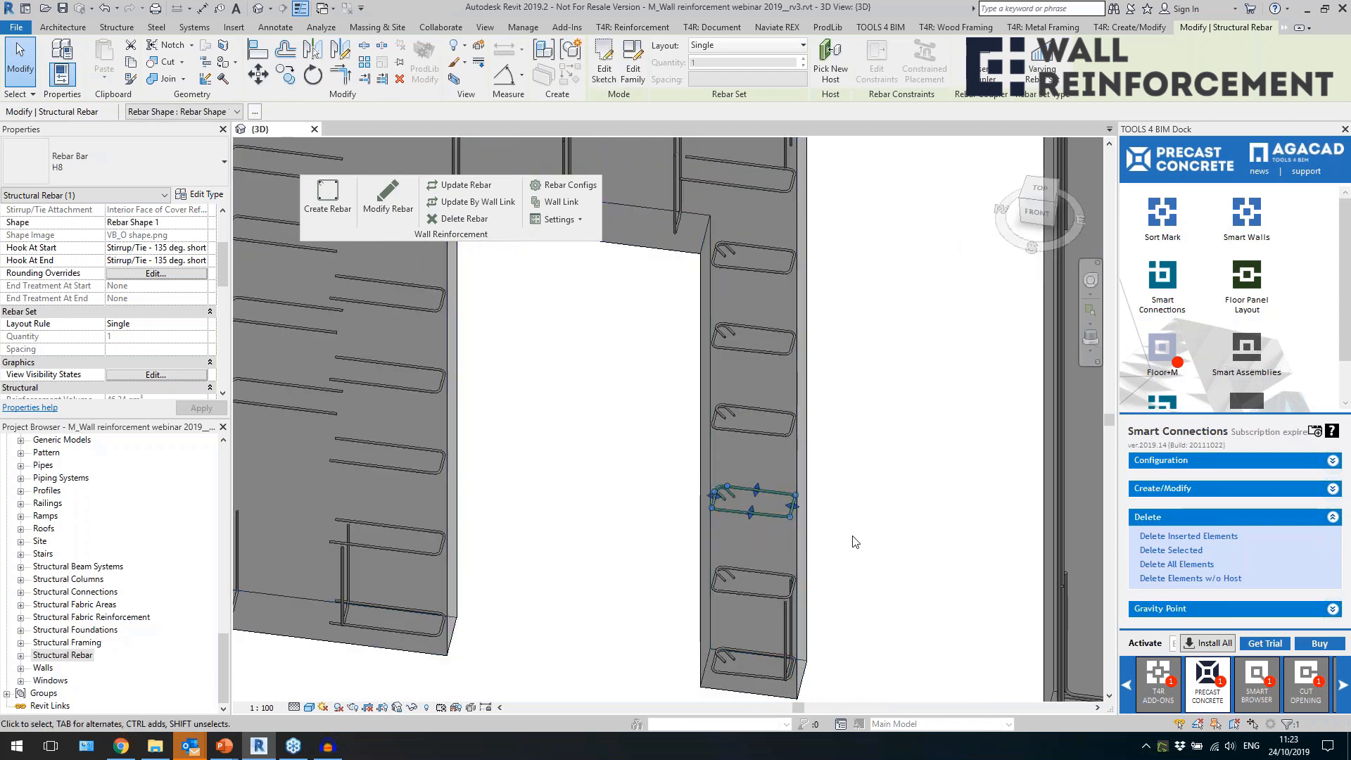
{"action": "left_click_drag", "start_coordinate": [791, 512], "coordinate": [766, 442]}
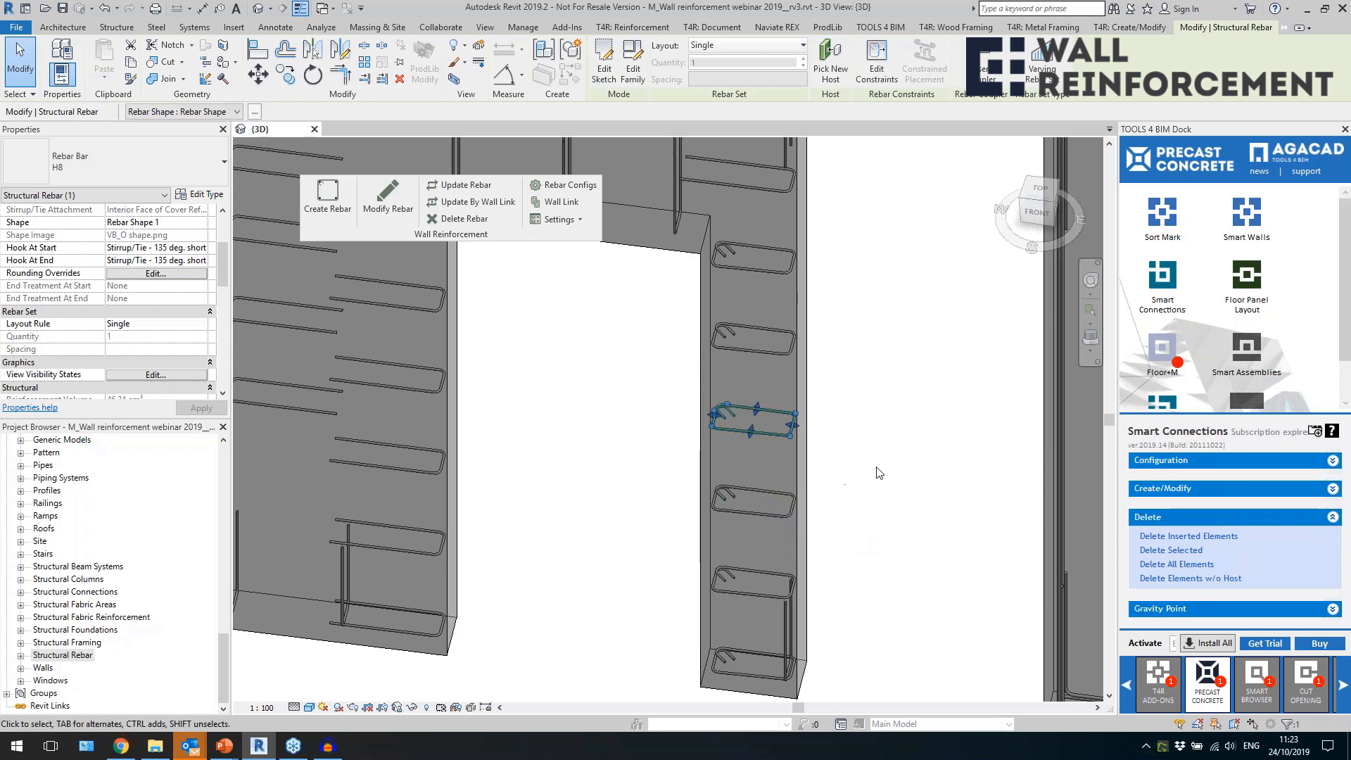
Examine the overall stirrup layout of the two-window wall alongside the neighbouring reinforced wall.
{"action": "scroll", "coordinate": [877, 470], "scroll_direction": "down", "scroll_amount": 3}
{"action": "left_click", "coordinate": [744, 524]}
{"action": "scroll", "coordinate": [754, 515], "scroll_direction": "down", "scroll_amount": 2}
{"action": "middle_click_drag", "start_coordinate": [745, 535], "coordinate": [694, 554], "text": "shift"}
{"action": "scroll", "coordinate": [753, 525], "scroll_direction": "up", "scroll_amount": 5}
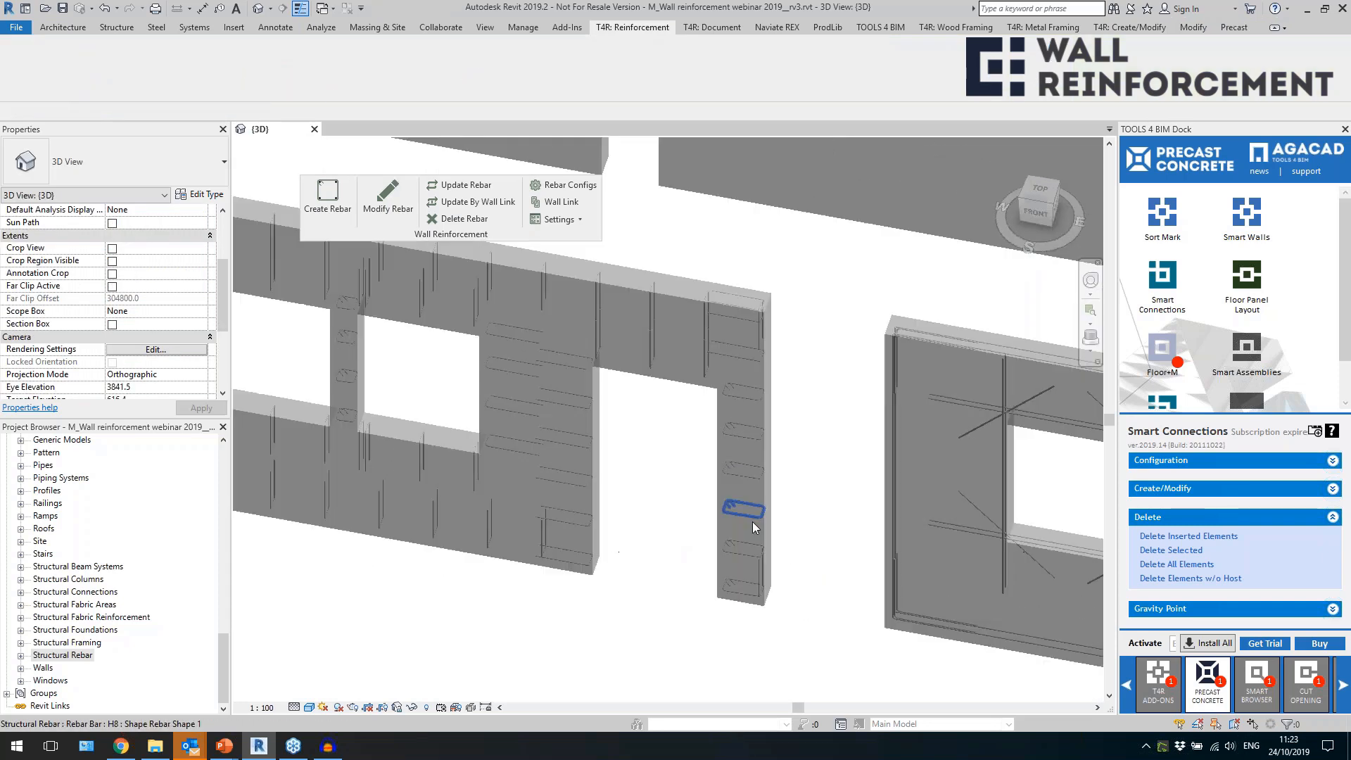
{"action": "left_click", "coordinate": [755, 511]}
{"action": "scroll", "coordinate": [755, 508], "scroll_direction": "down", "scroll_amount": 3}
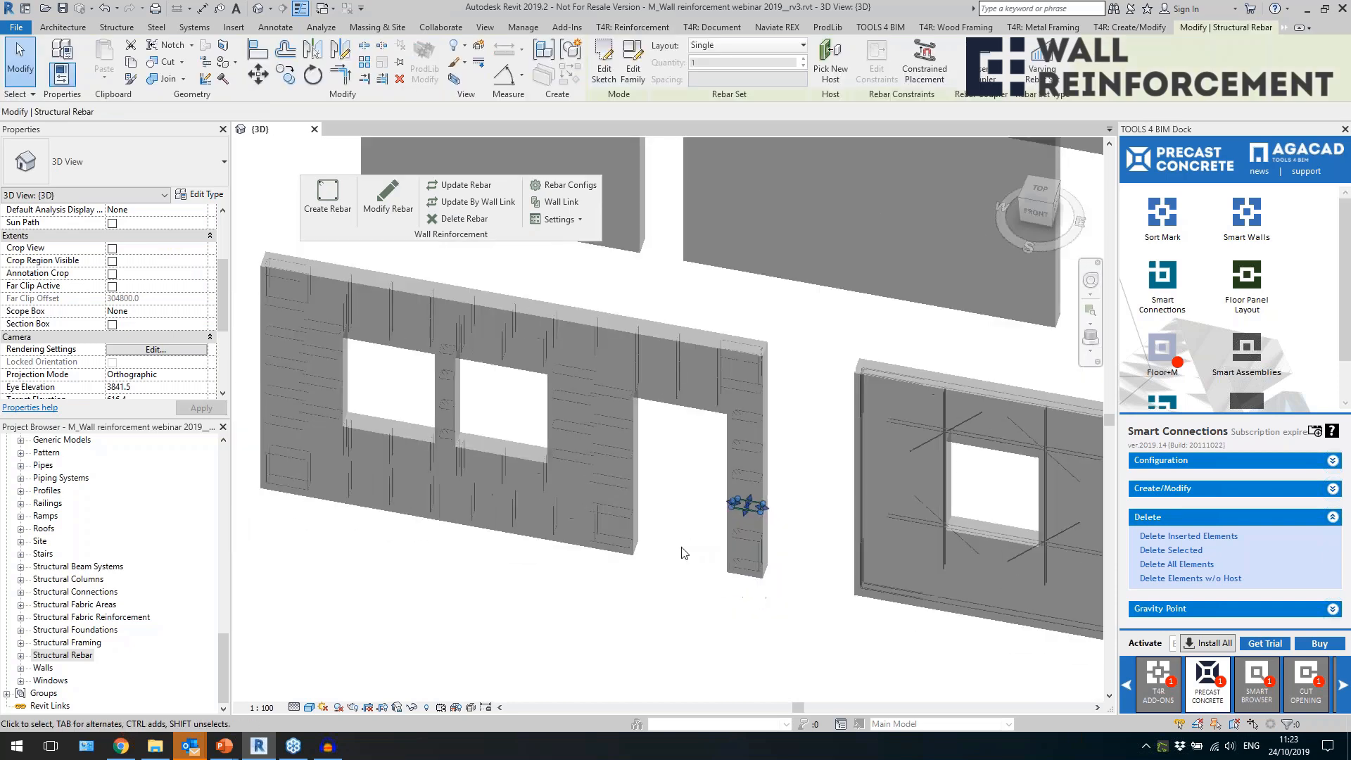
{"action": "left_click", "coordinate": [689, 547]}
{"action": "left_click", "coordinate": [633, 595]}
{"action": "scroll", "coordinate": [412, 467], "scroll_direction": "down", "scroll_amount": 3}
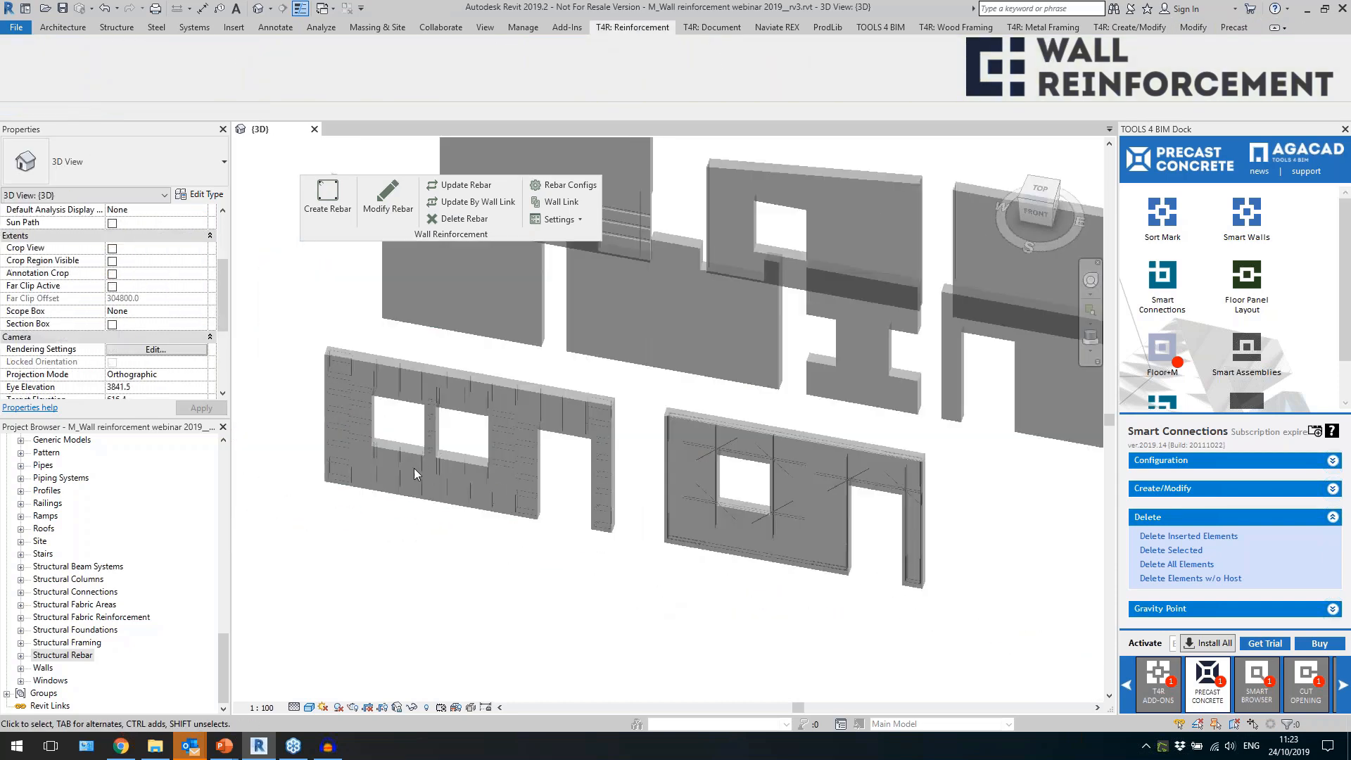
{"action": "scroll", "coordinate": [440, 536], "scroll_direction": "down", "scroll_amount": 4}
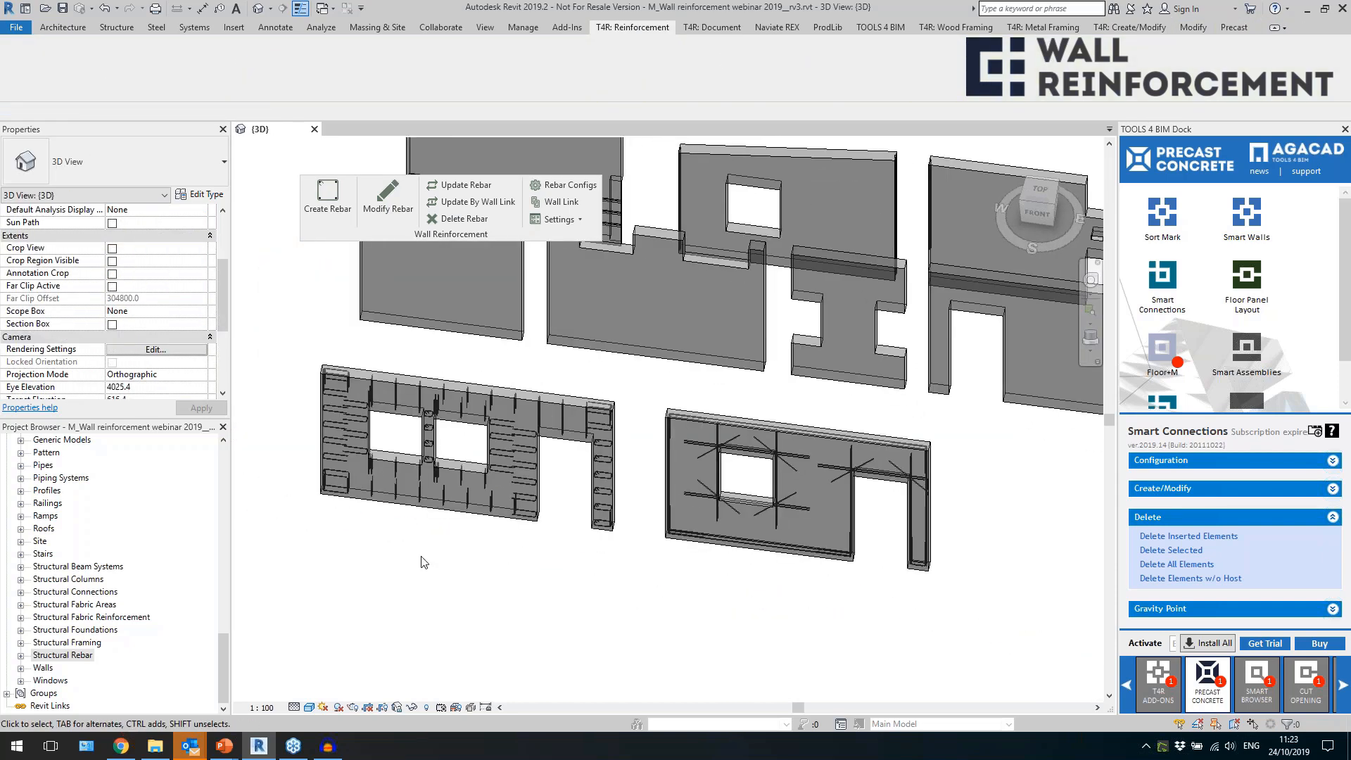
Link the Solid wall 200 type to the "1 - Main rebar" configuration and create rebar in all the remaining unreinforced walls.
{"action": "middle_click_drag", "start_coordinate": [878, 543], "coordinate": [800, 503]}
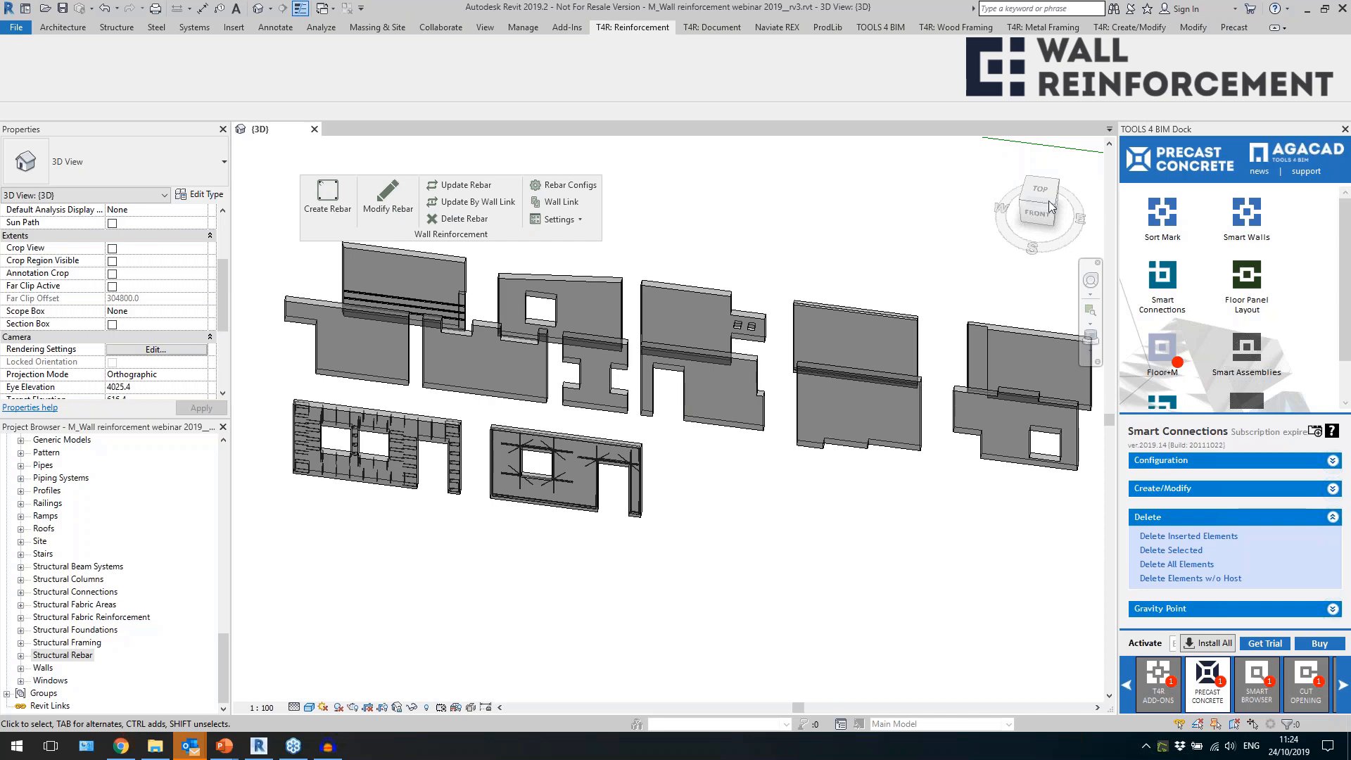
{"action": "middle_click_drag", "start_coordinate": [718, 575], "coordinate": [732, 513], "text": "shift"}
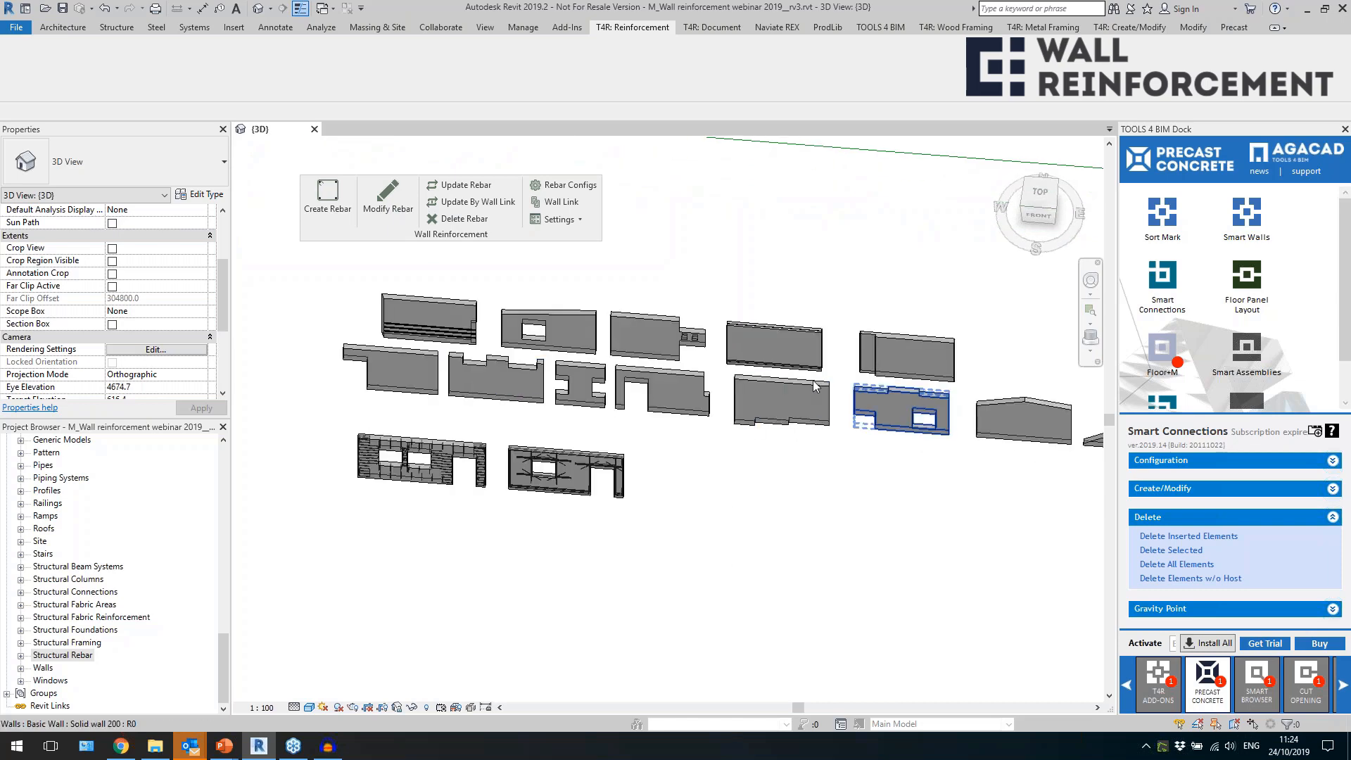
{"action": "middle_click_drag", "start_coordinate": [843, 490], "coordinate": [696, 530]}
{"action": "scroll", "coordinate": [692, 501], "scroll_direction": "down", "scroll_amount": 2}
{"action": "middle_click_drag", "start_coordinate": [813, 520], "coordinate": [687, 516]}
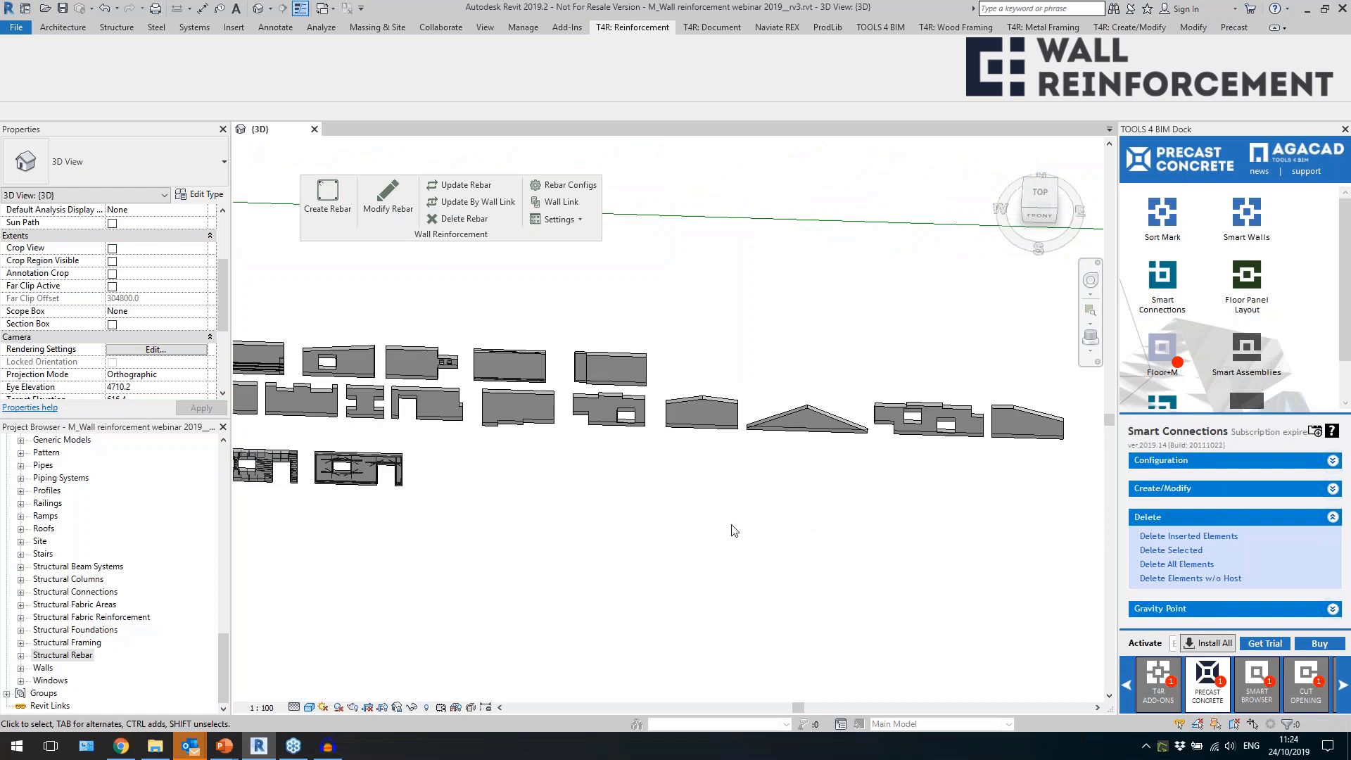
{"action": "scroll", "coordinate": [873, 503], "scroll_direction": "down", "scroll_amount": 1}
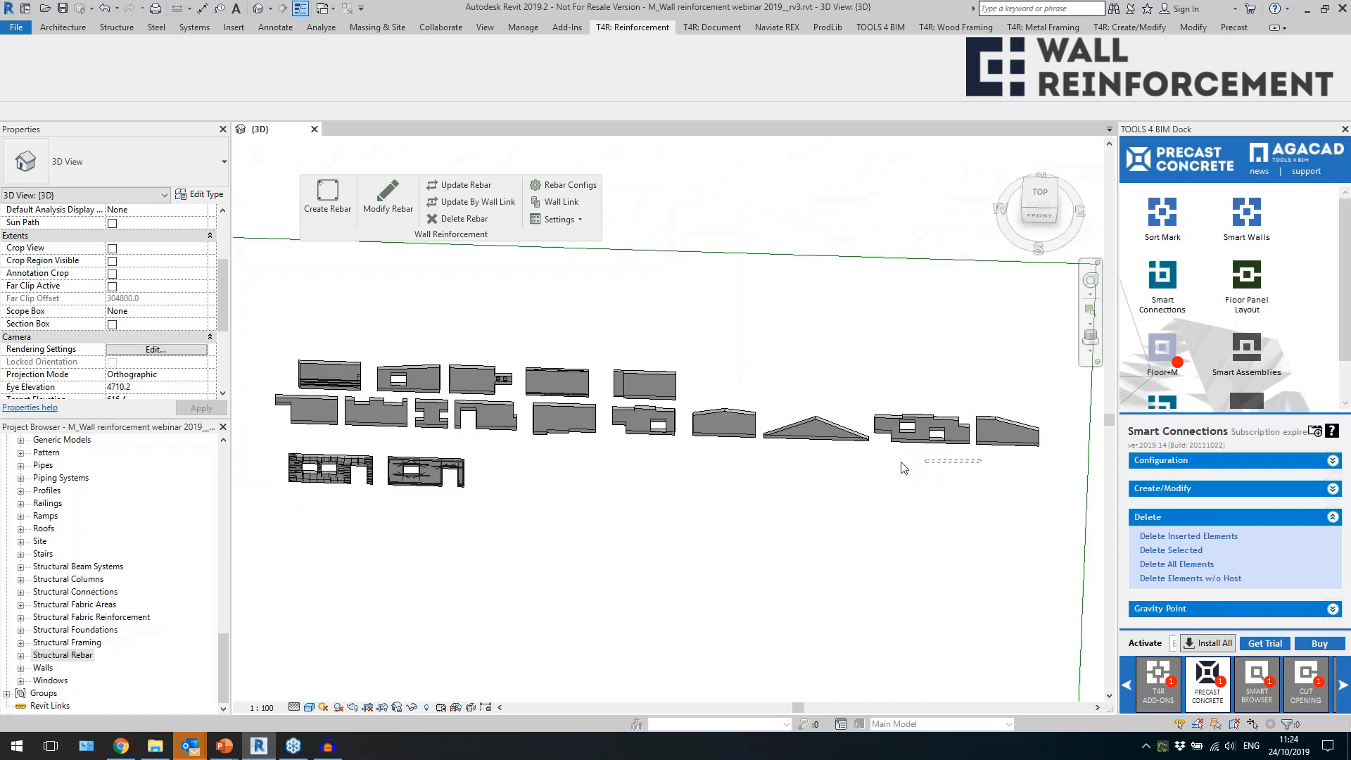
{"action": "left_click", "coordinate": [859, 436]}
{"action": "left_click", "coordinate": [561, 202]}
{"action": "left_click", "coordinate": [690, 285]}
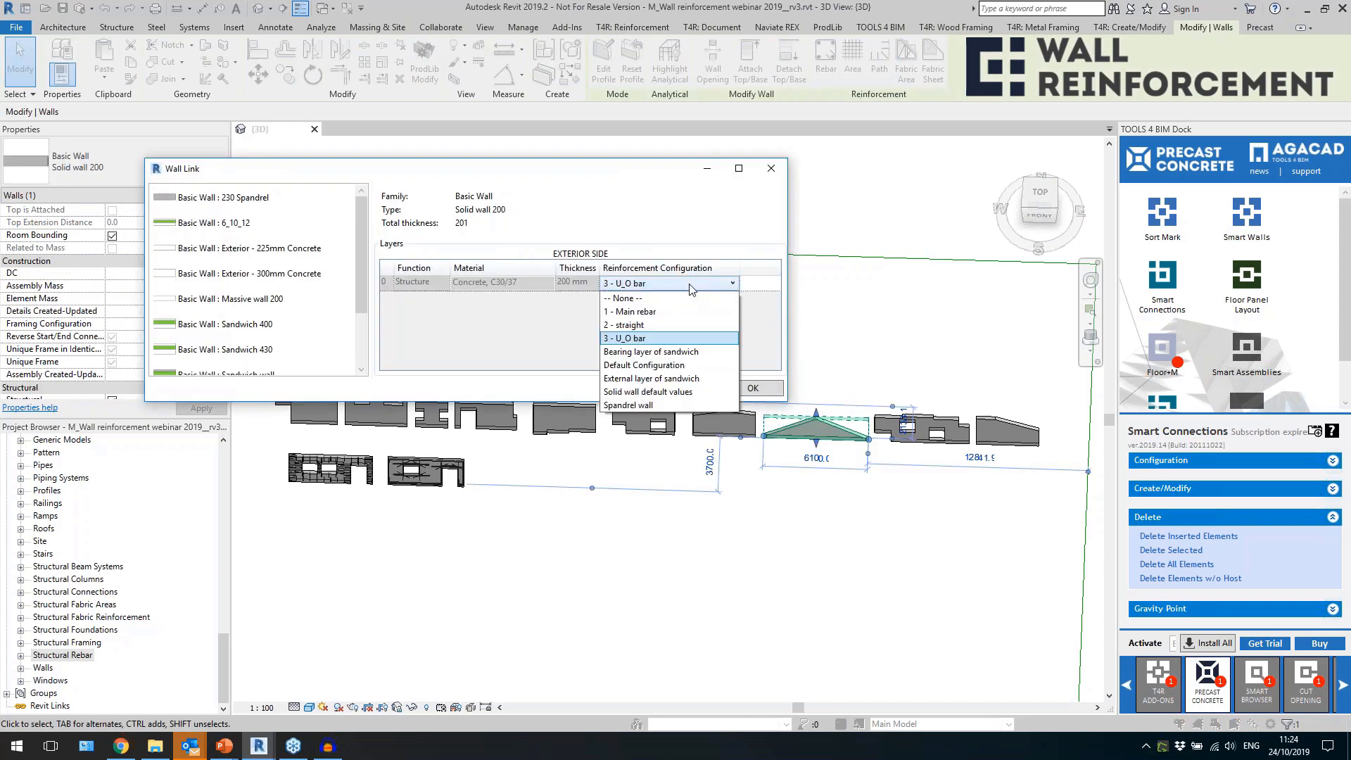
{"action": "left_click", "coordinate": [685, 310]}
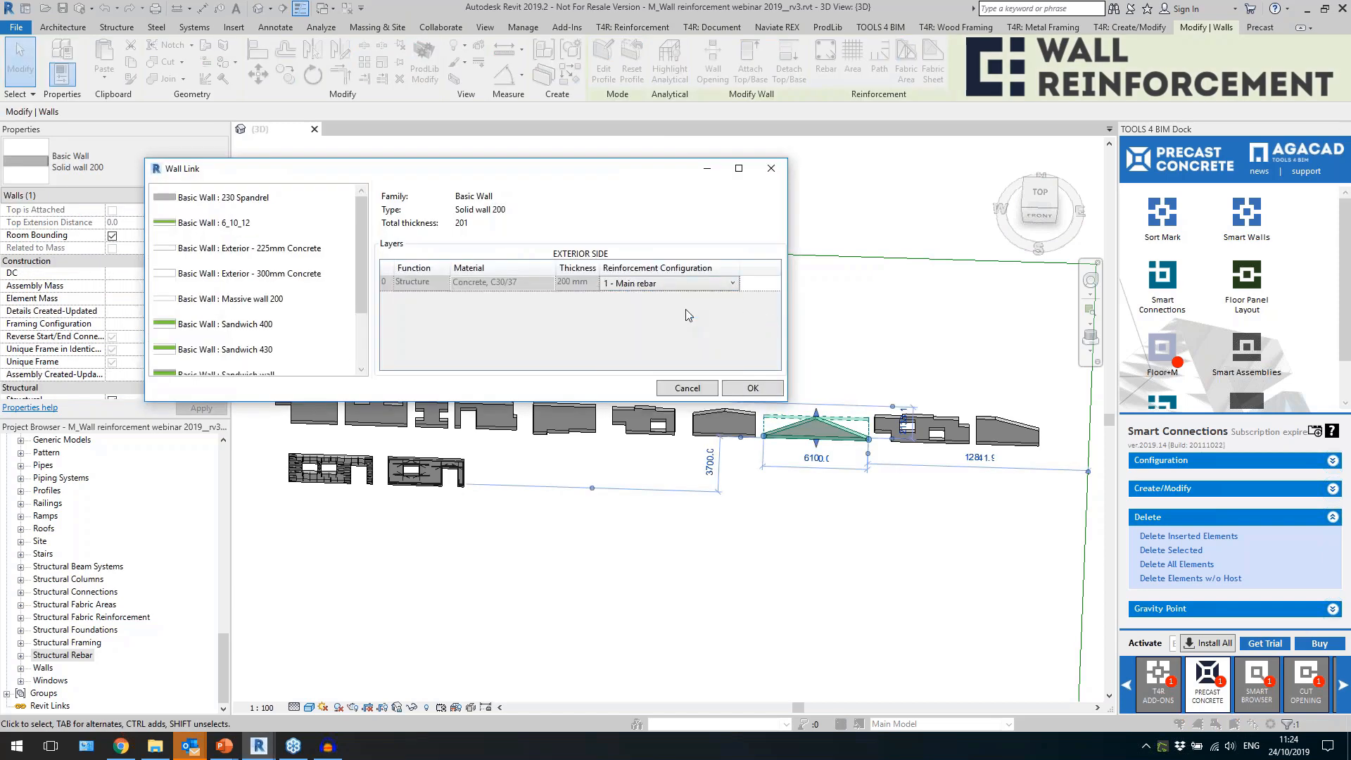
{"action": "left_click", "coordinate": [747, 389]}
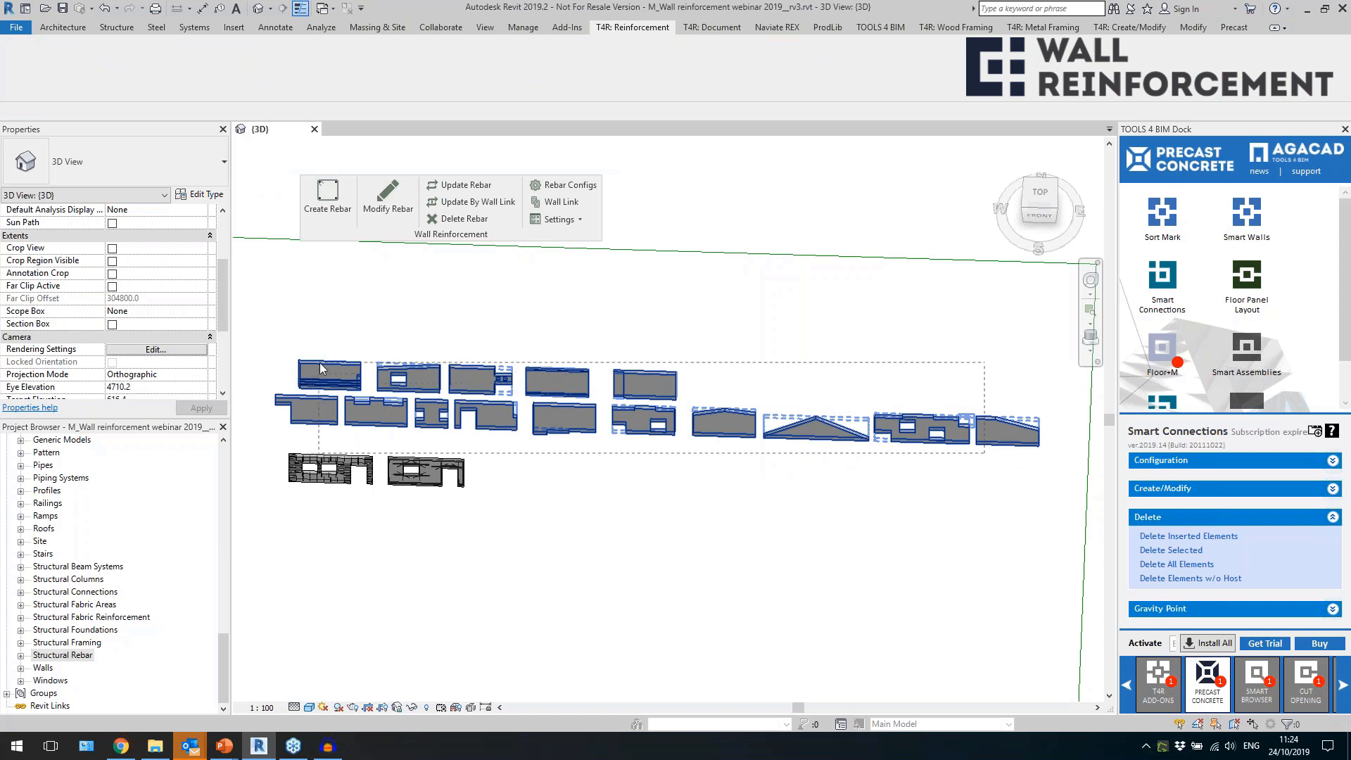
{"action": "left_click", "coordinate": [330, 209]}
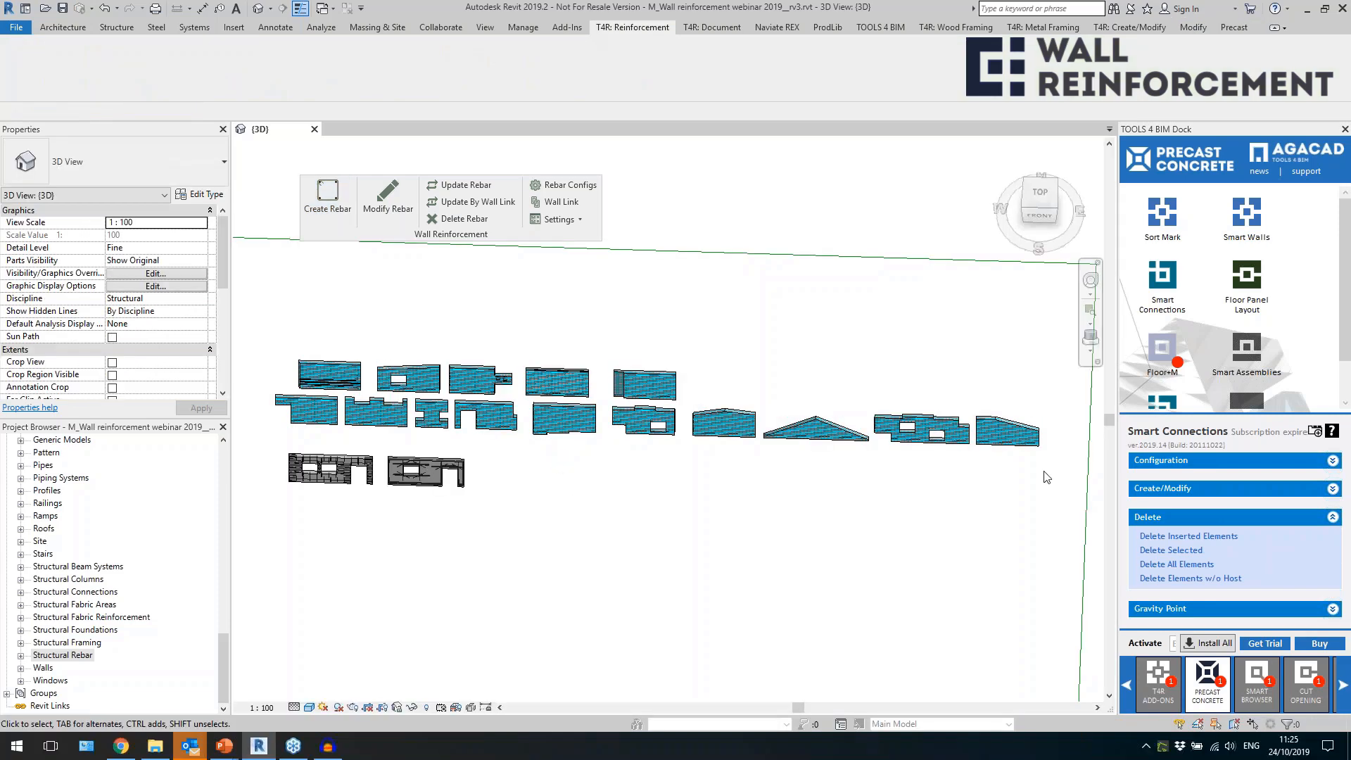
Examine how the main rebar follows the profiles of the sloped wall, the stepped two-window wall and the gable walls.
{"action": "scroll", "coordinate": [1040, 449], "scroll_direction": "up", "scroll_amount": 8}
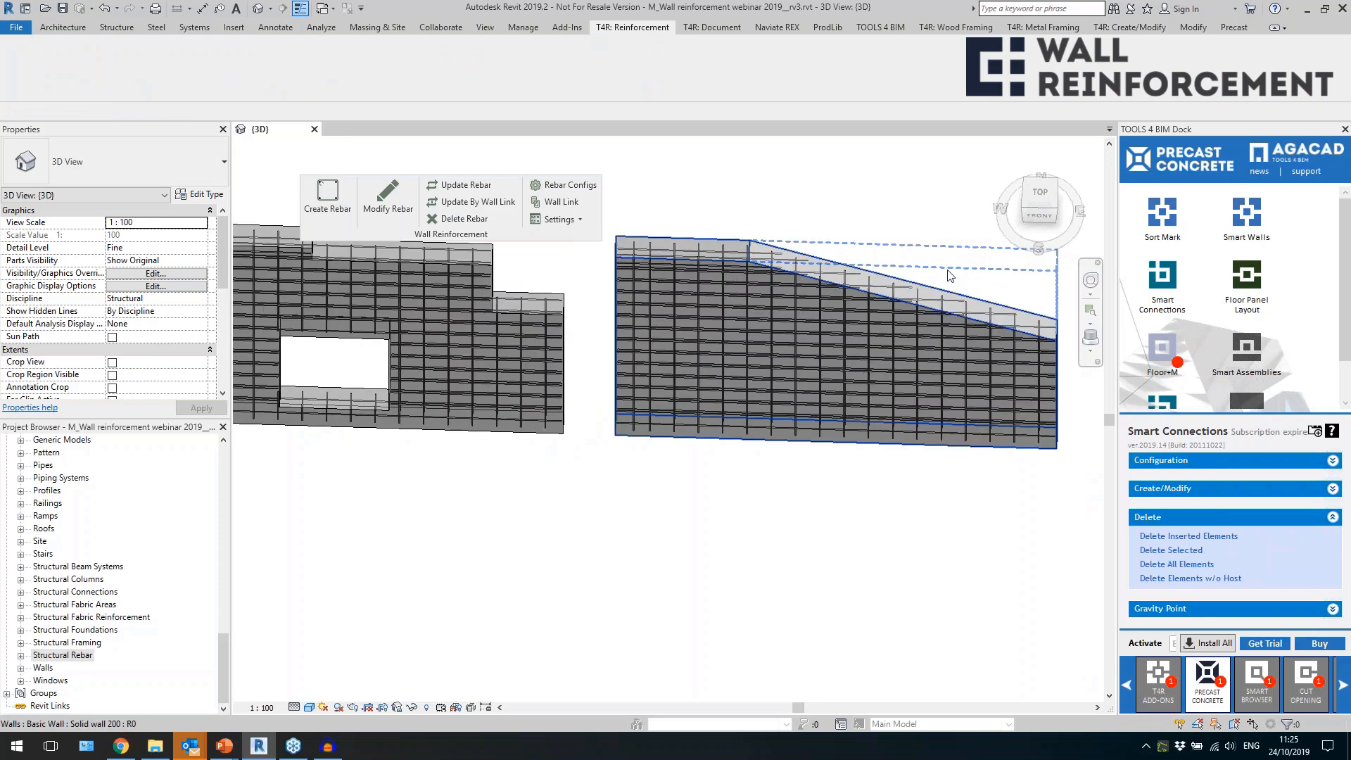
{"action": "left_click", "coordinate": [947, 271]}
{"action": "scroll", "coordinate": [917, 473], "scroll_direction": "down", "scroll_amount": 2}
{"action": "middle_click_drag", "start_coordinate": [904, 513], "coordinate": [887, 391], "text": "shift"}
{"action": "scroll", "coordinate": [872, 499], "scroll_direction": "down", "scroll_amount": 1}
{"action": "middle_click_drag", "start_coordinate": [591, 528], "coordinate": [698, 563]}
{"action": "scroll", "coordinate": [645, 447], "scroll_direction": "up", "scroll_amount": 1}
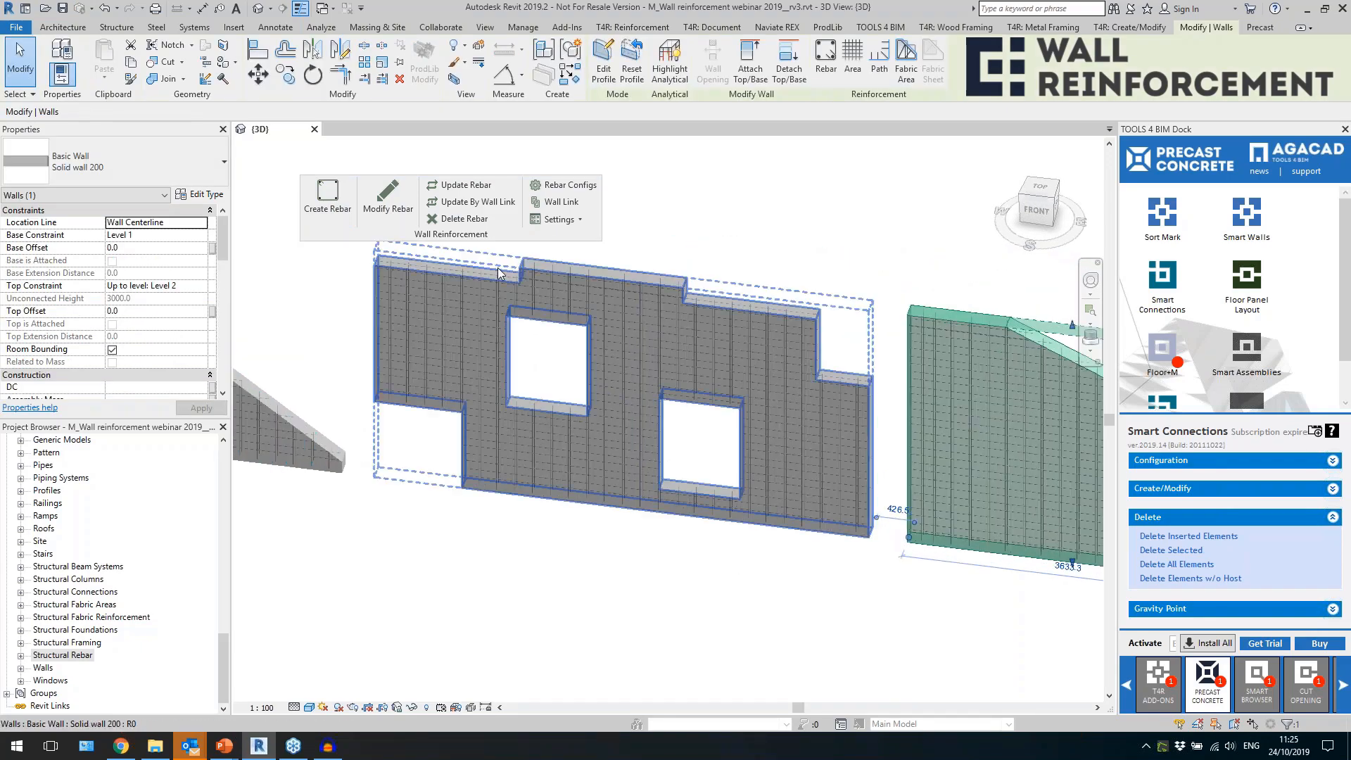
{"action": "left_click", "coordinate": [497, 271]}
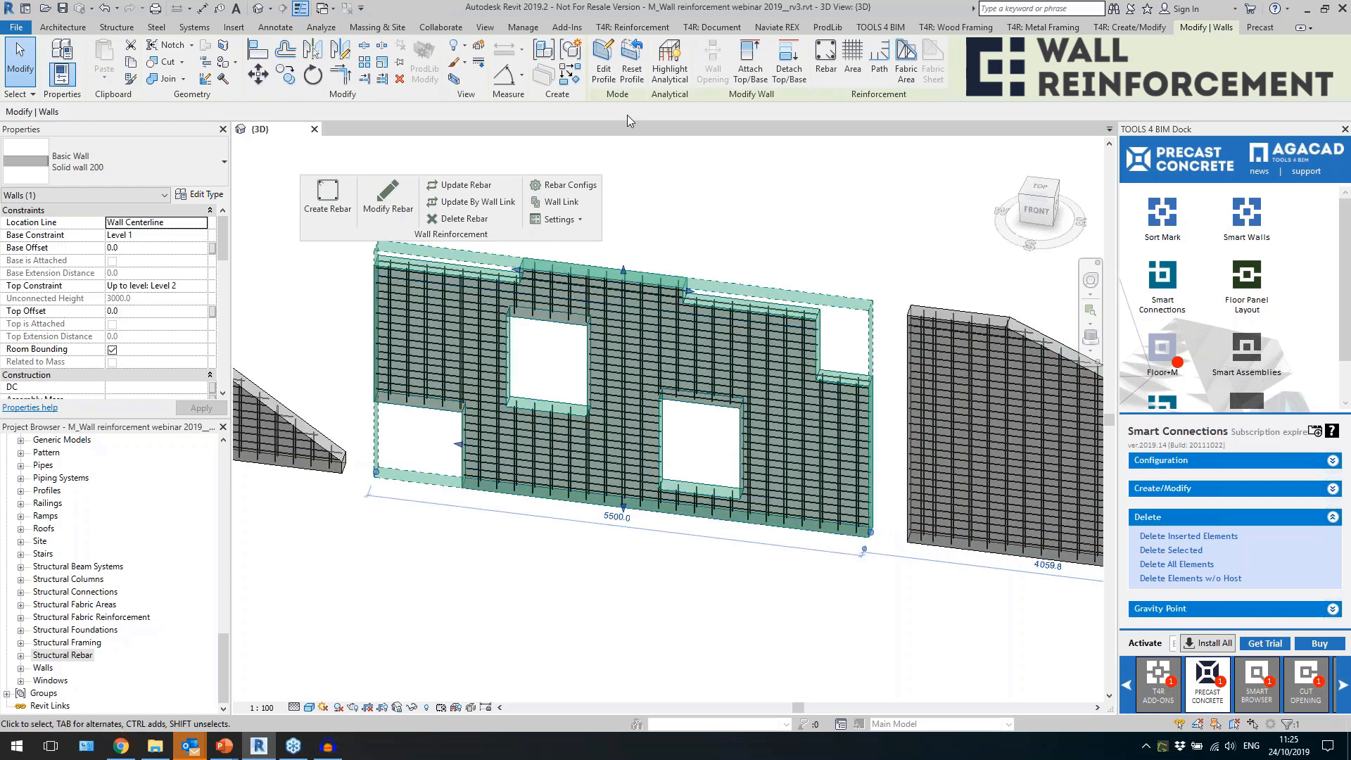
{"action": "left_click", "coordinate": [495, 569]}
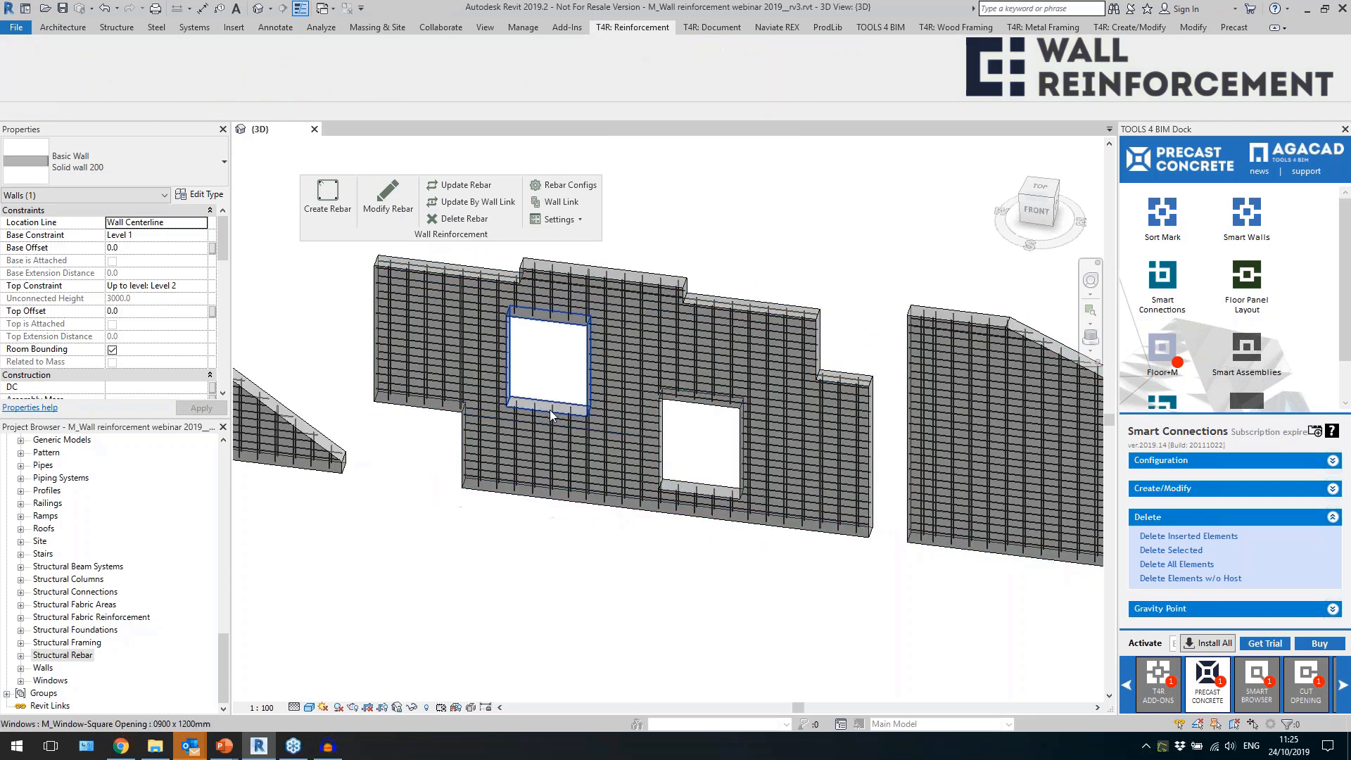
{"action": "left_click", "coordinate": [549, 408]}
{"action": "middle_click_drag", "start_coordinate": [549, 408], "coordinate": [1068, 438]}
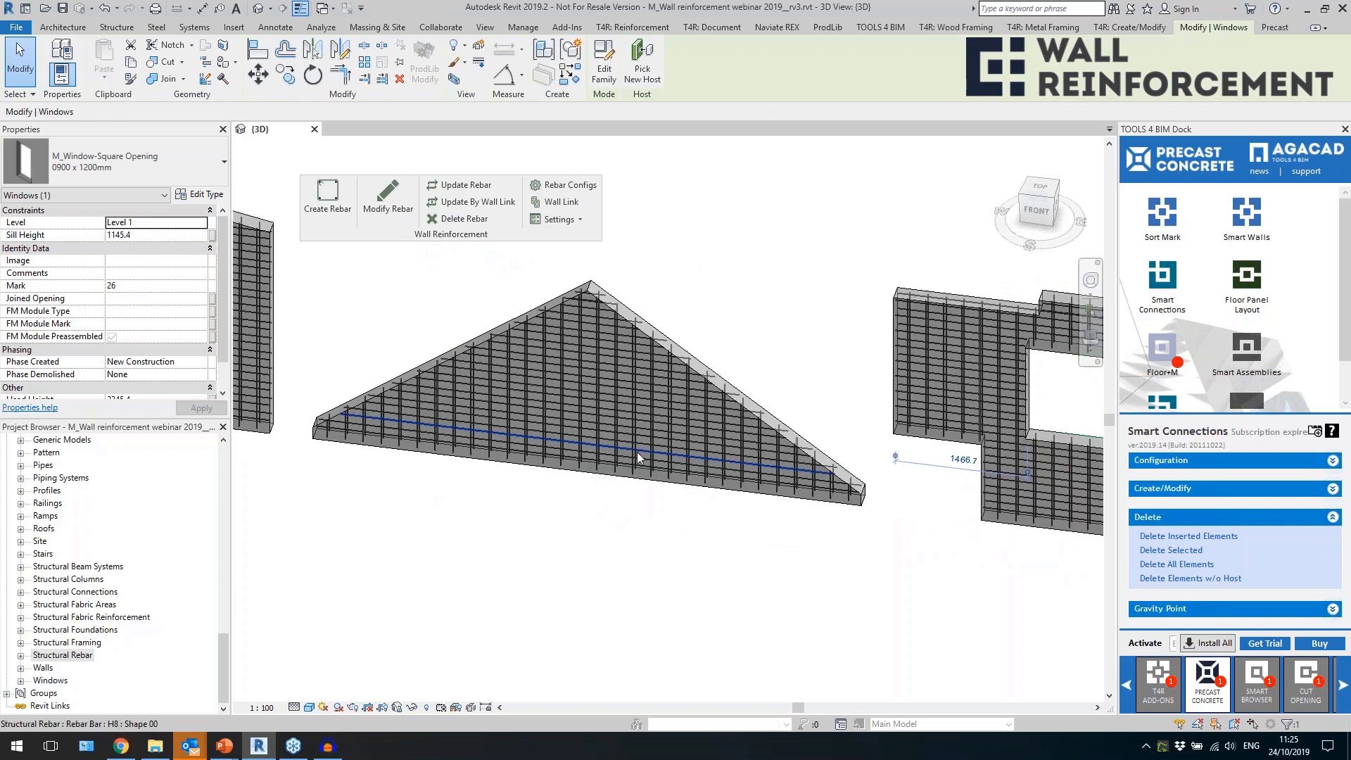
{"action": "left_click", "coordinate": [637, 454]}
{"action": "middle_click_drag", "start_coordinate": [425, 574], "coordinate": [1025, 621]}
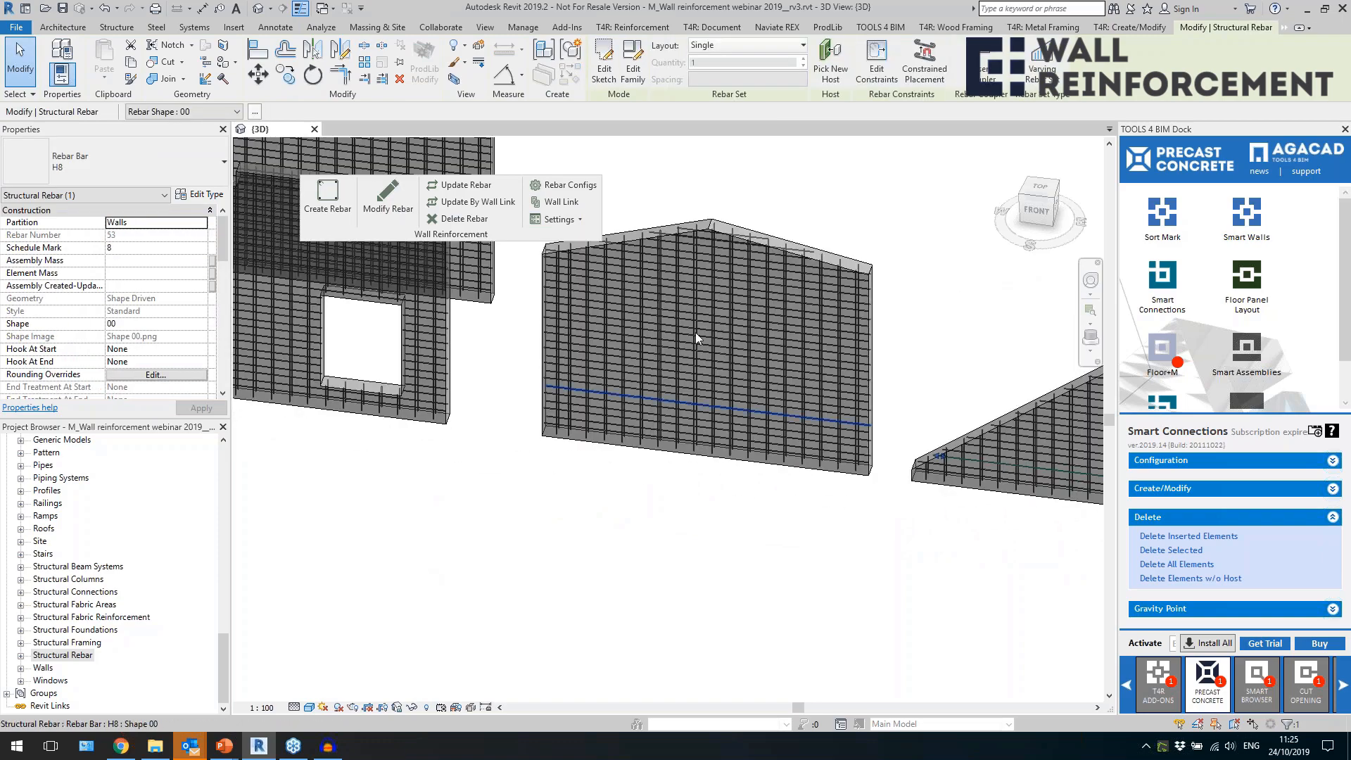
Examine the main rebar in the other walls of both rows, including those with notches, window openings and door openings.
{"action": "middle_click_drag", "start_coordinate": [555, 556], "coordinate": [819, 577]}
{"action": "middle_click_drag", "start_coordinate": [747, 546], "coordinate": [777, 656], "text": "shift"}
{"action": "scroll", "coordinate": [875, 556], "scroll_direction": "down", "scroll_amount": 2}
{"action": "middle_click_drag", "start_coordinate": [630, 573], "coordinate": [949, 584]}
{"action": "left_click", "coordinate": [753, 534]}
{"action": "middle_click_drag", "start_coordinate": [517, 556], "coordinate": [764, 608]}
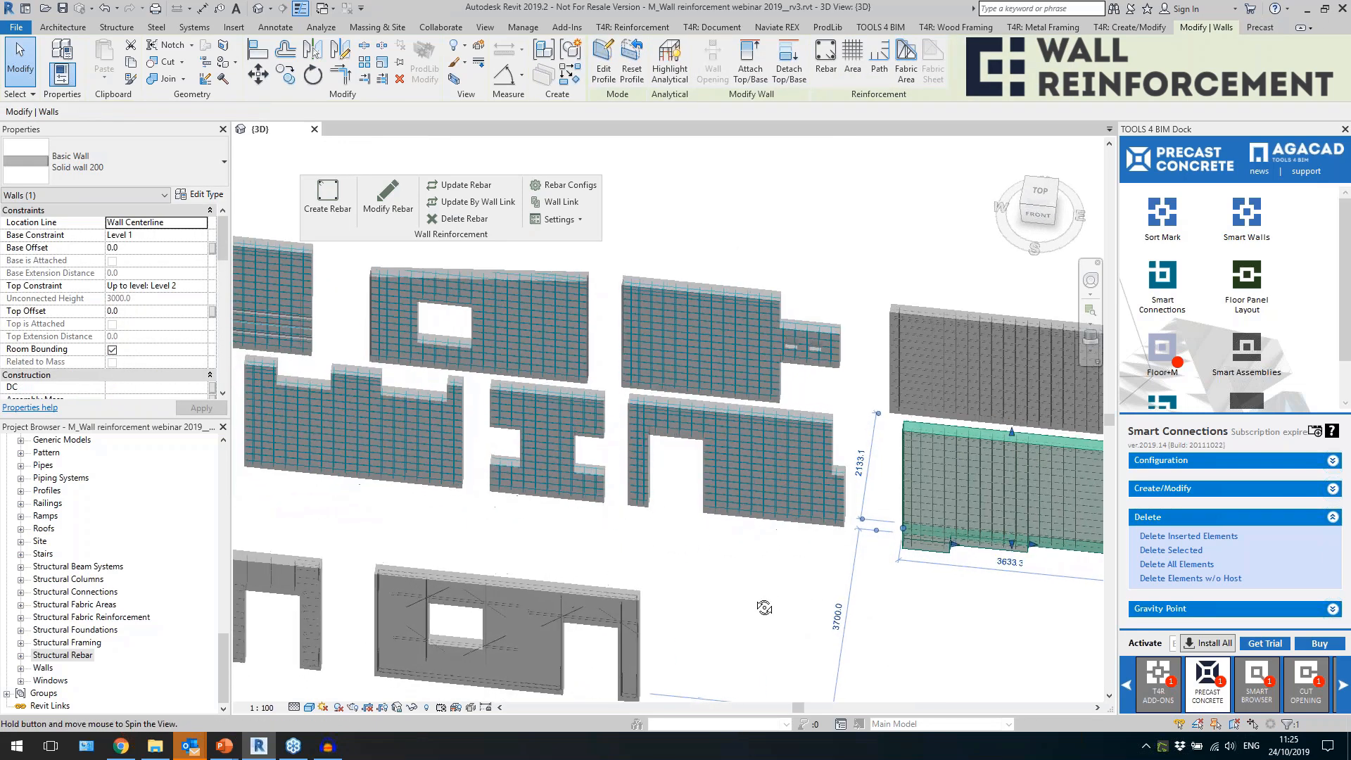
{"action": "scroll", "coordinate": [791, 560], "scroll_direction": "down", "scroll_amount": 1}
{"action": "middle_click_drag", "start_coordinate": [677, 571], "coordinate": [310, 581]}
{"action": "middle_click_drag", "start_coordinate": [475, 572], "coordinate": [1028, 563]}
{"action": "middle_click_drag", "start_coordinate": [878, 518], "coordinate": [415, 535]}
{"action": "scroll", "coordinate": [961, 431], "scroll_direction": "up", "scroll_amount": 2}
{"action": "scroll", "coordinate": [960, 431], "scroll_direction": "up", "scroll_amount": 3}
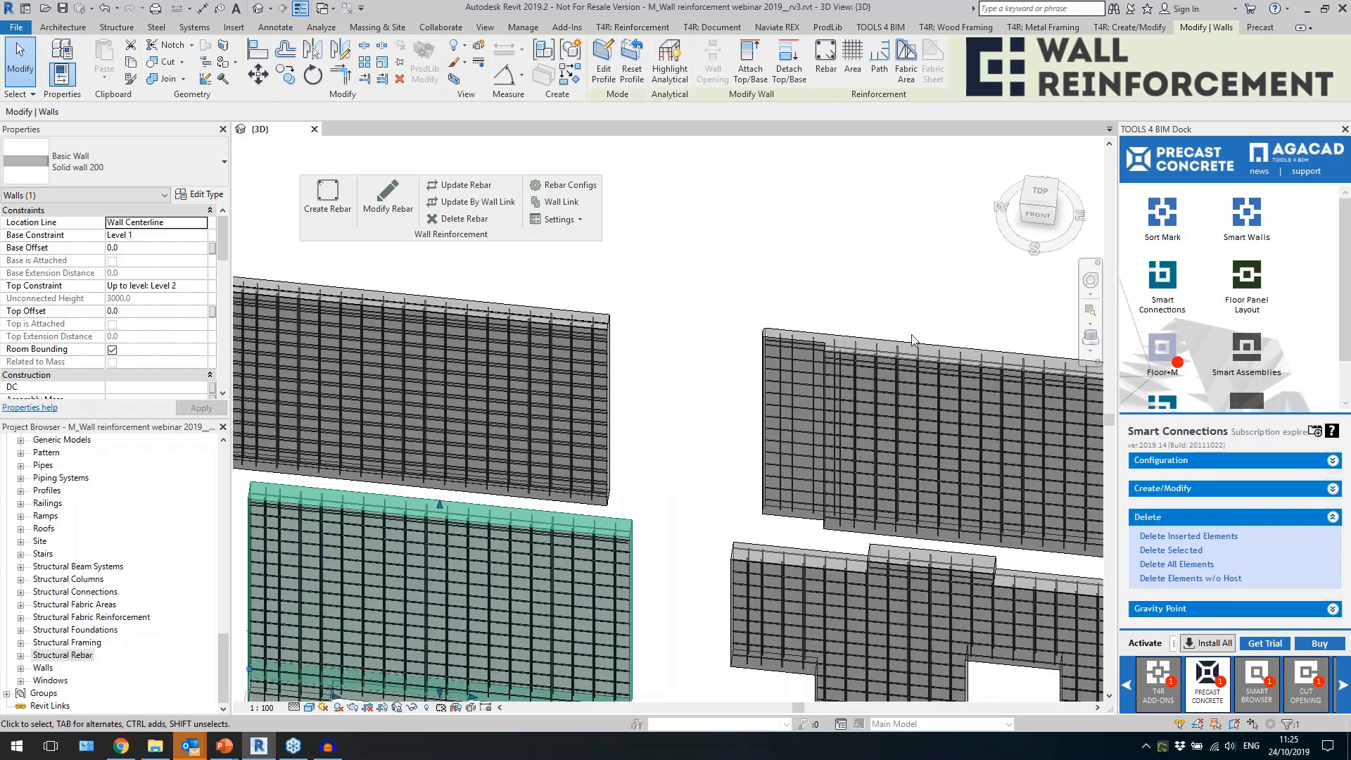
For the wall with the recessed end, set the external reinforcement's Horizontal Rebar End Offset to -500 mm and save.
{"action": "left_click", "coordinate": [913, 338]}
{"action": "middle_click_drag", "start_coordinate": [902, 305], "coordinate": [901, 448], "text": "shift"}
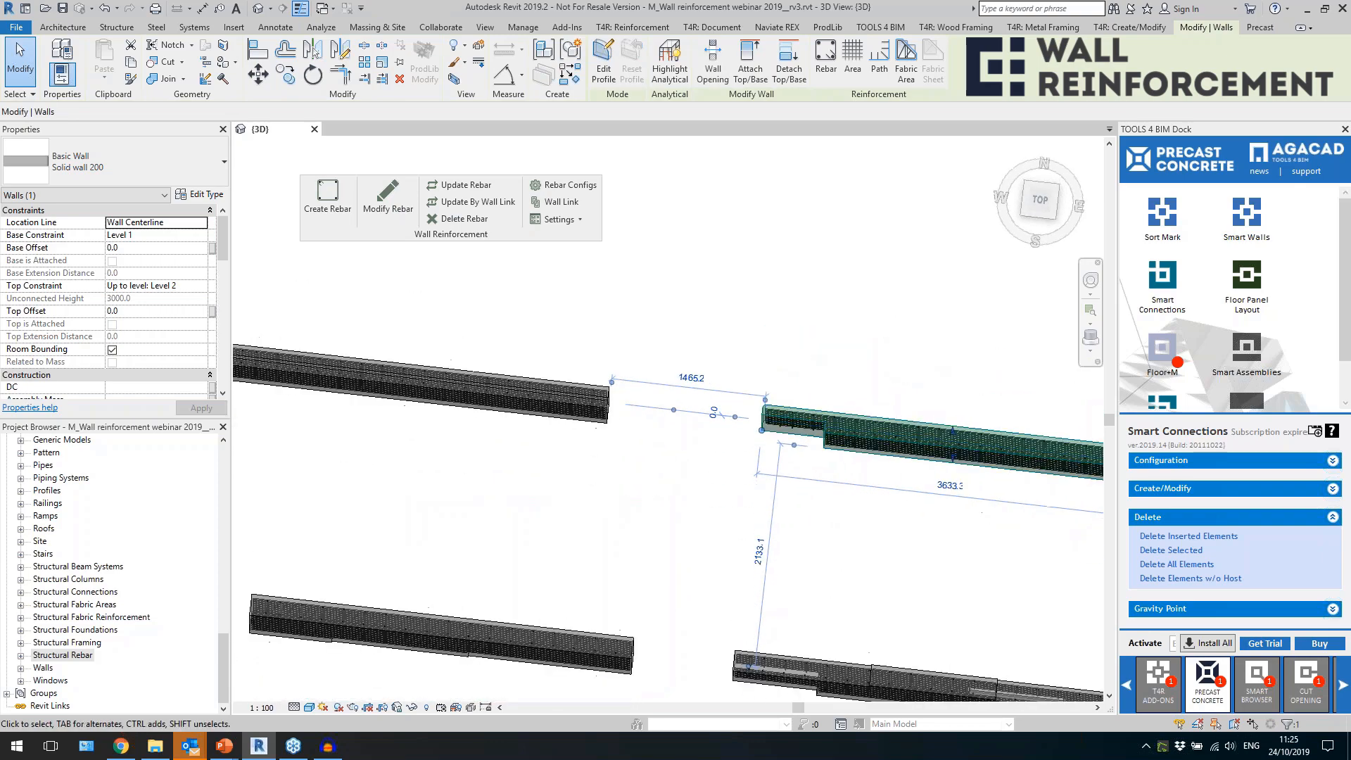
{"action": "middle_click_drag", "start_coordinate": [936, 494], "coordinate": [794, 464], "text": "shift"}
{"action": "scroll", "coordinate": [739, 456], "scroll_direction": "up", "scroll_amount": 5}
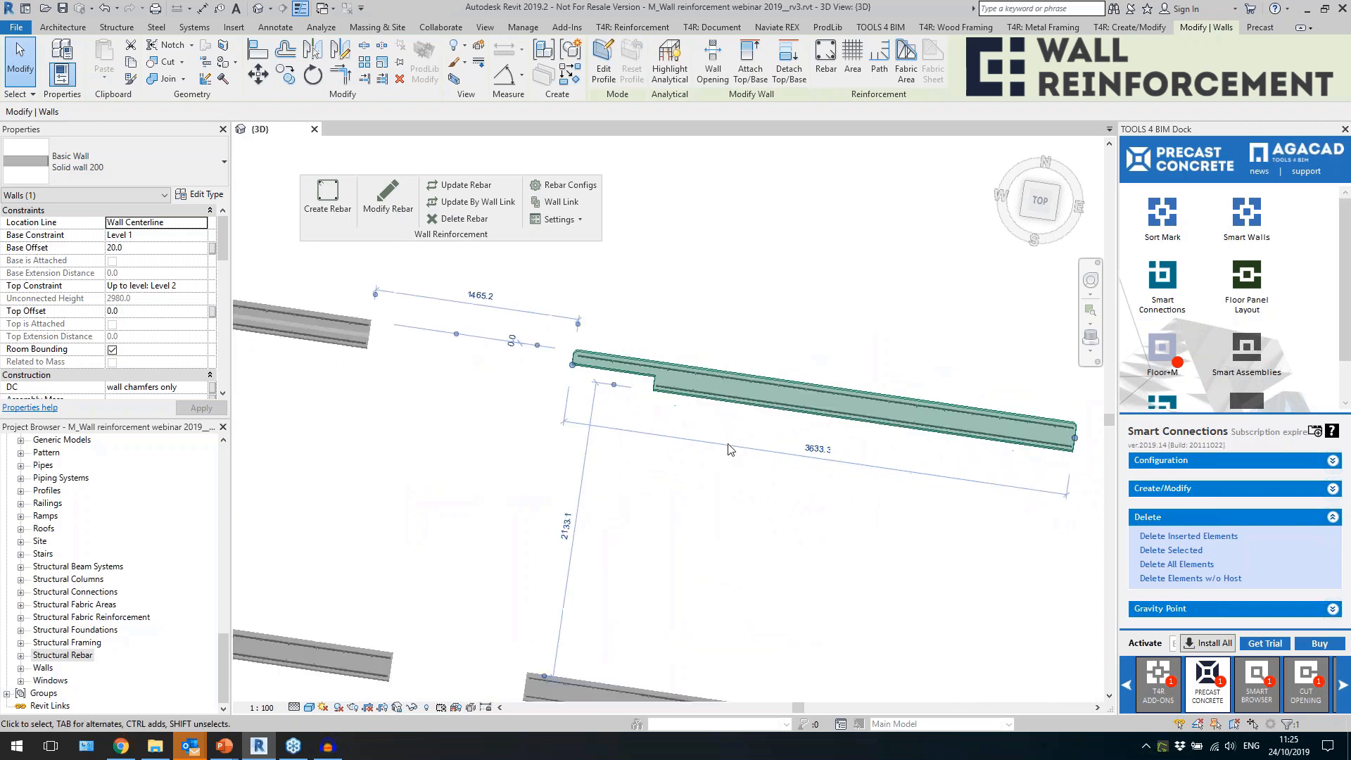
{"action": "left_click", "coordinate": [654, 398]}
{"action": "scroll", "coordinate": [634, 373], "scroll_direction": "up", "scroll_amount": 1}
{"action": "left_click", "coordinate": [628, 359]}
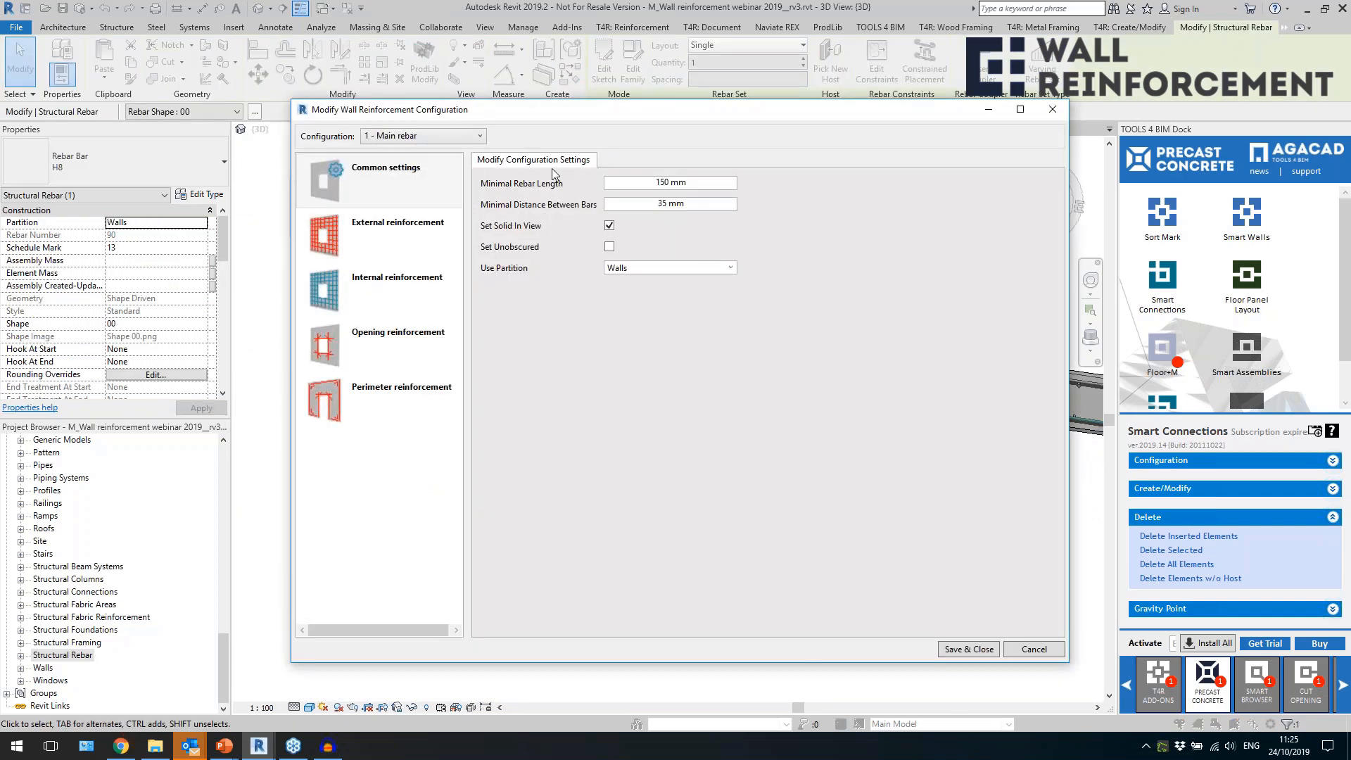
{"action": "left_click", "coordinate": [398, 225]}
{"action": "left_click", "coordinate": [623, 160]}
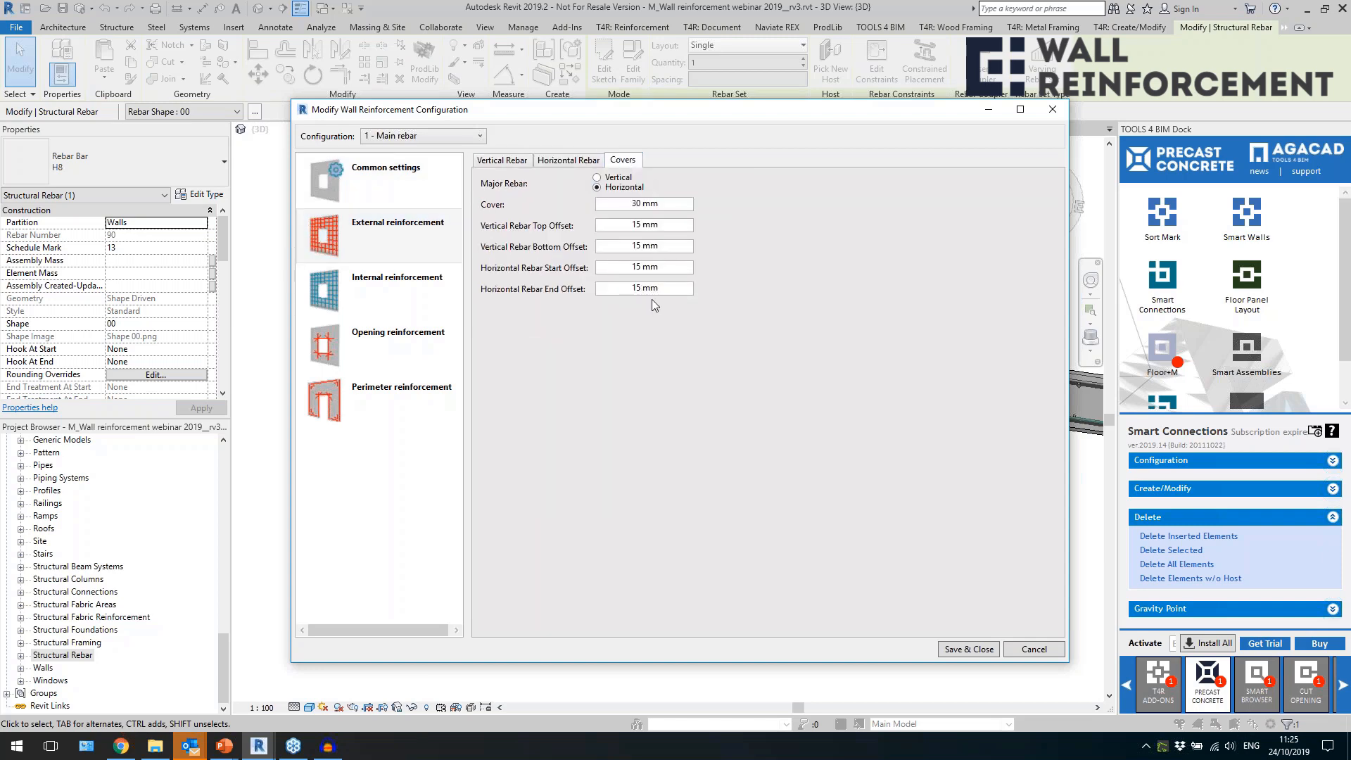
{"action": "type", "text": "-500"}
{"action": "left_click", "coordinate": [960, 651]}
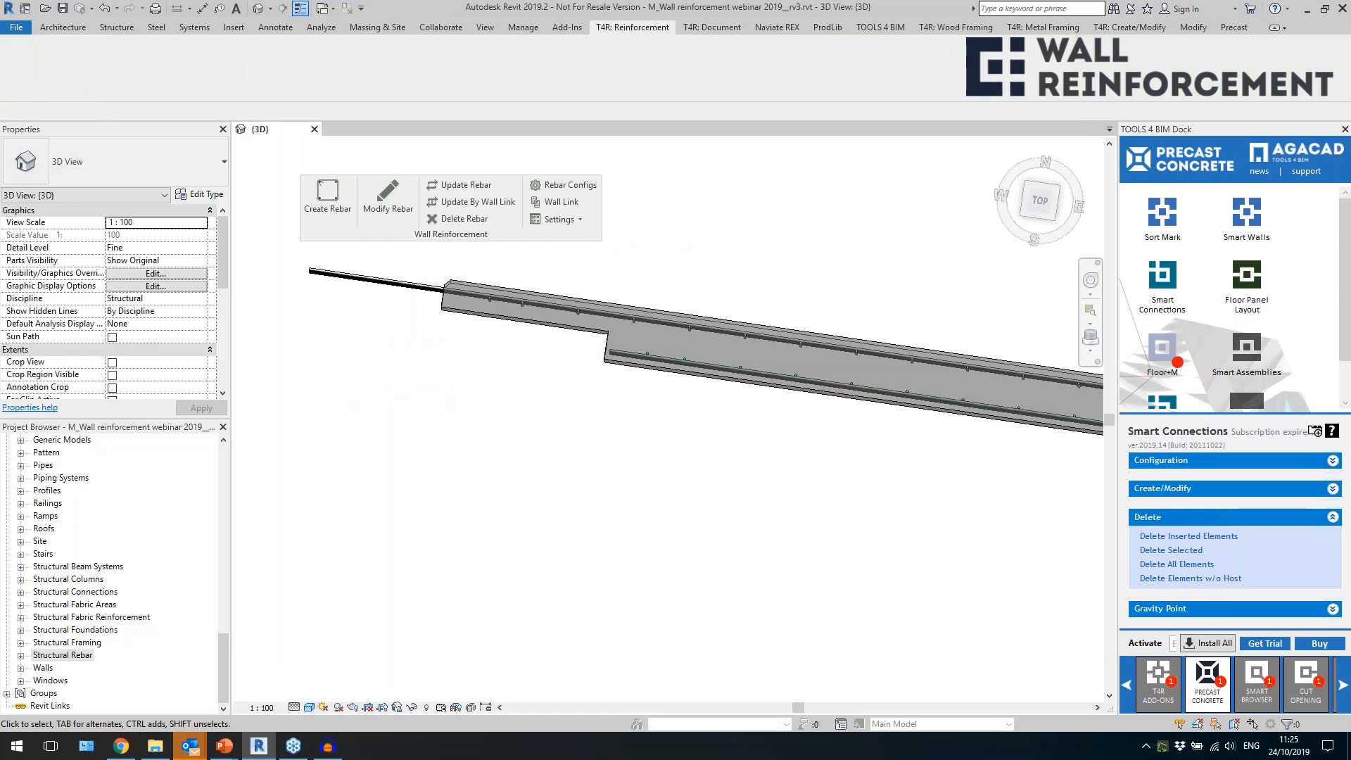
Examine the horizontal bars extended past the recessed wall end and review the external reinforcement's cover and offset settings.
{"action": "left_click", "coordinate": [427, 288]}
{"action": "middle_click_drag", "start_coordinate": [451, 511], "coordinate": [485, 459], "text": "shift"}
{"action": "scroll", "coordinate": [485, 454], "scroll_direction": "down", "scroll_amount": 2}
{"action": "mouse_move", "coordinate": [598, 543]}
{"action": "middle_mouse_down", "text": "shift"}
{"action": "mouse_move", "coordinate": [642, 552]}
{"action": "mouse_move", "coordinate": [594, 528]}
{"action": "middle_mouse_up", "text": "shift"}
{"action": "left_click", "coordinate": [398, 214]}
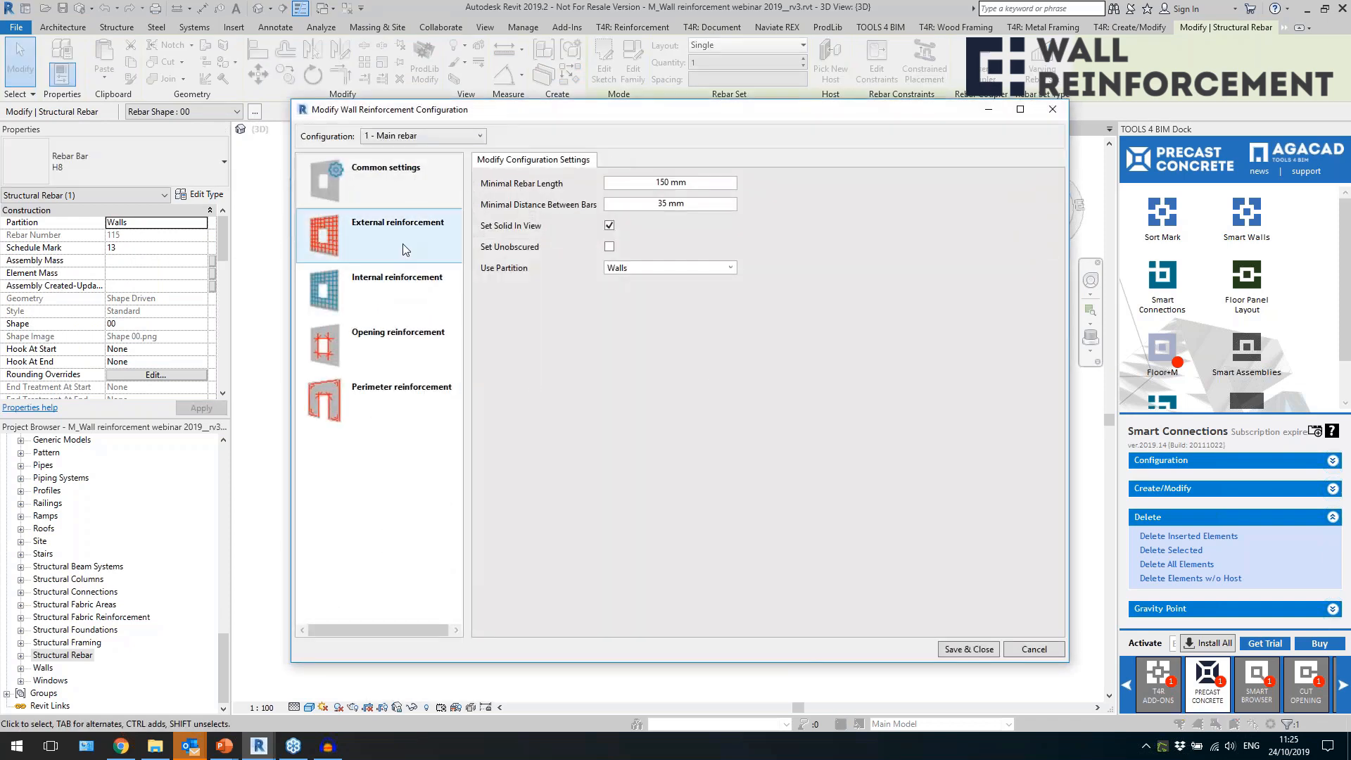
{"action": "left_click", "coordinate": [402, 244]}
{"action": "left_click", "coordinate": [622, 162]}
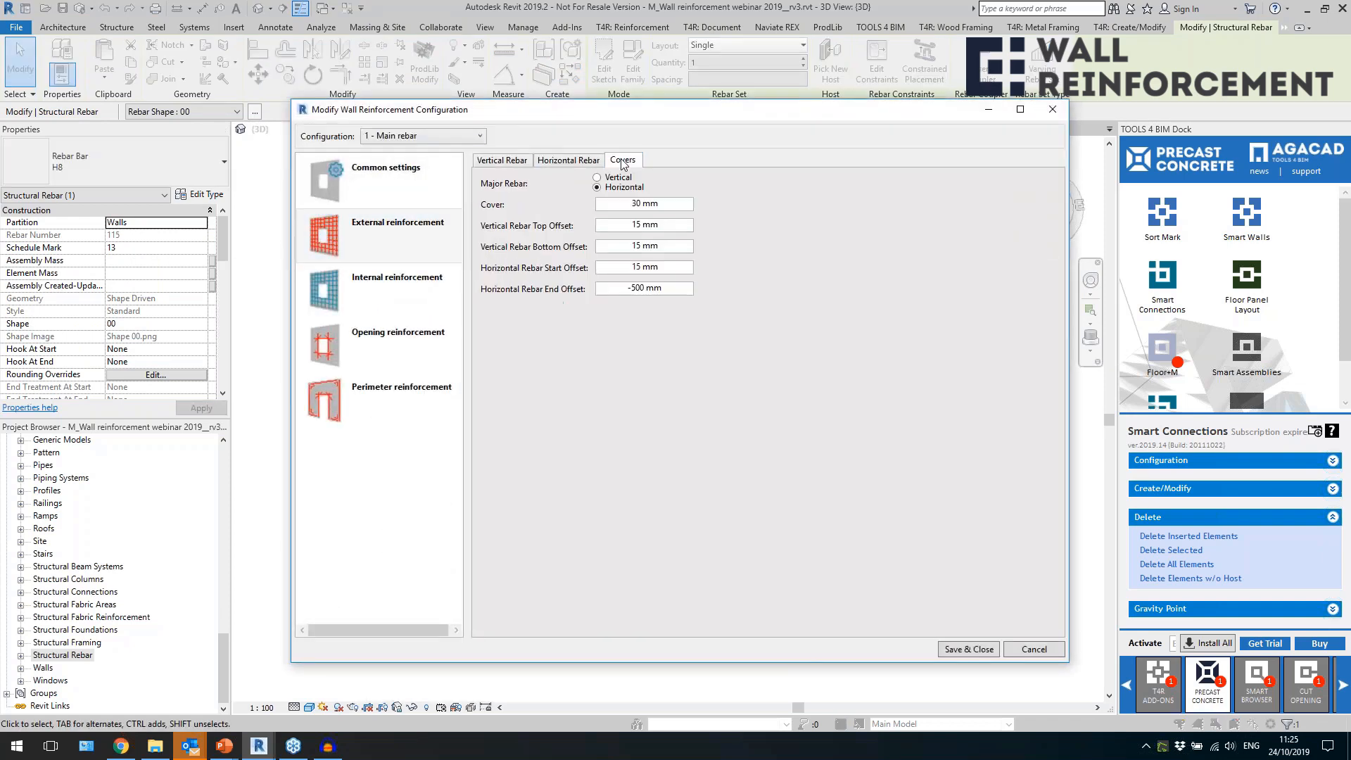
{"action": "left_click", "coordinate": [1053, 112]}
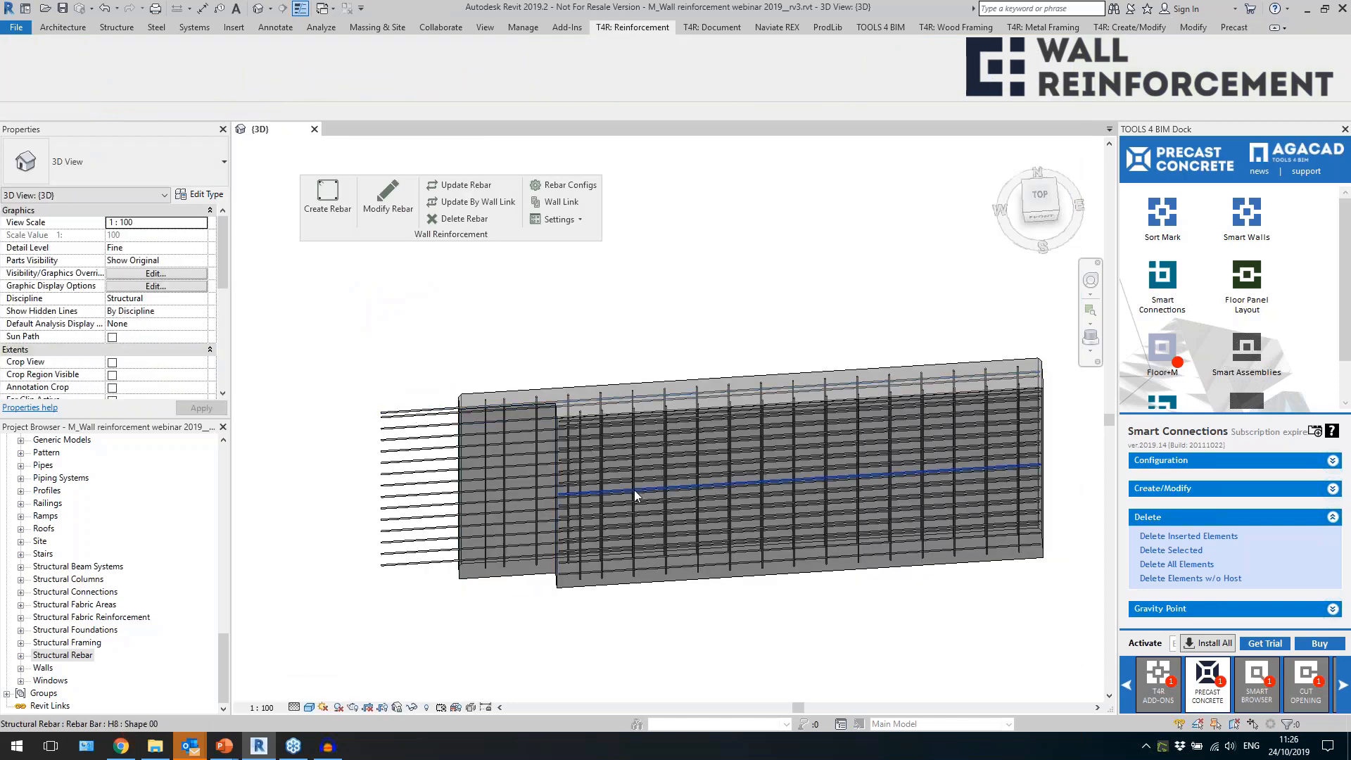
Examine the rebar around the rectangular face opening at the lower end of the grooved wall.
{"action": "middle_click_drag", "start_coordinate": [601, 423], "coordinate": [416, 403], "text": "shift"}
{"action": "scroll", "coordinate": [740, 415], "scroll_direction": "down", "scroll_amount": 6}
{"action": "scroll", "coordinate": [389, 404], "scroll_direction": "up", "scroll_amount": 6}
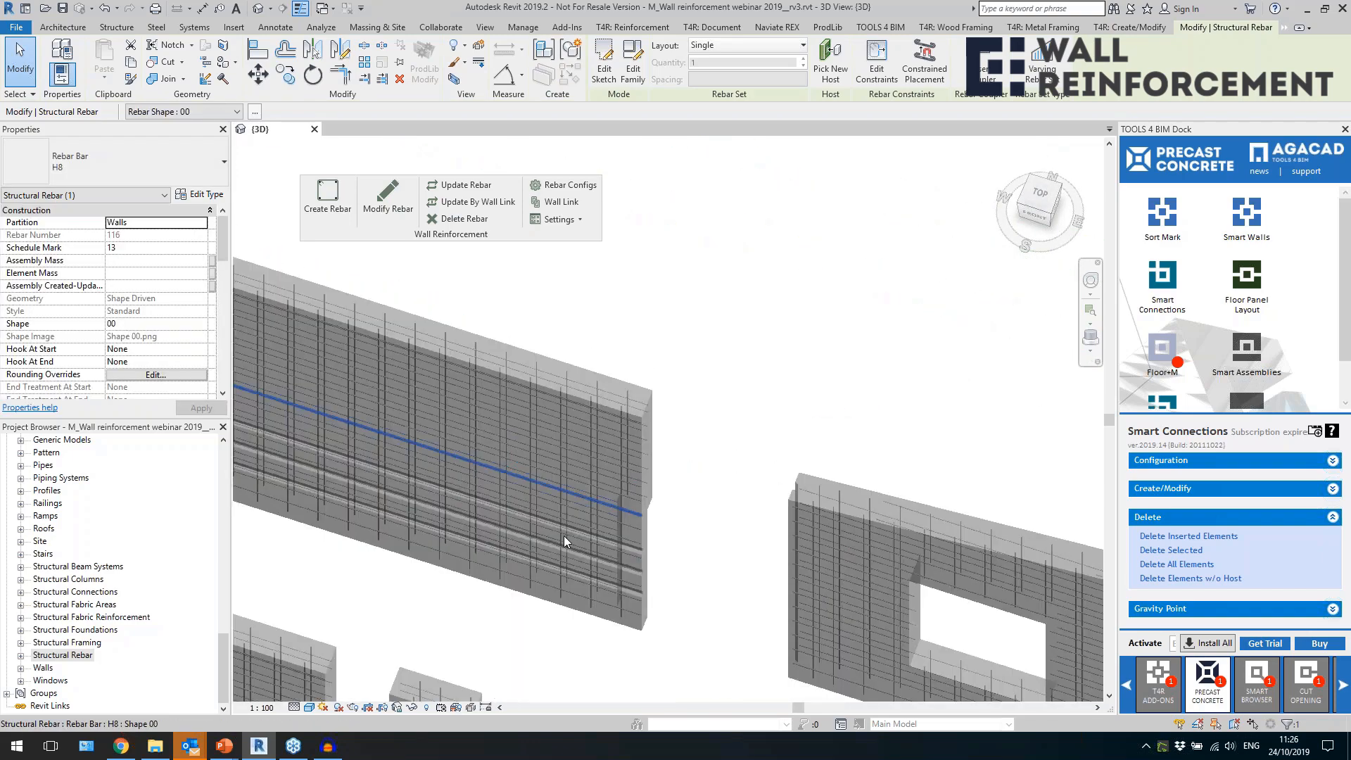
{"action": "scroll", "coordinate": [618, 600], "scroll_direction": "up", "scroll_amount": 4}
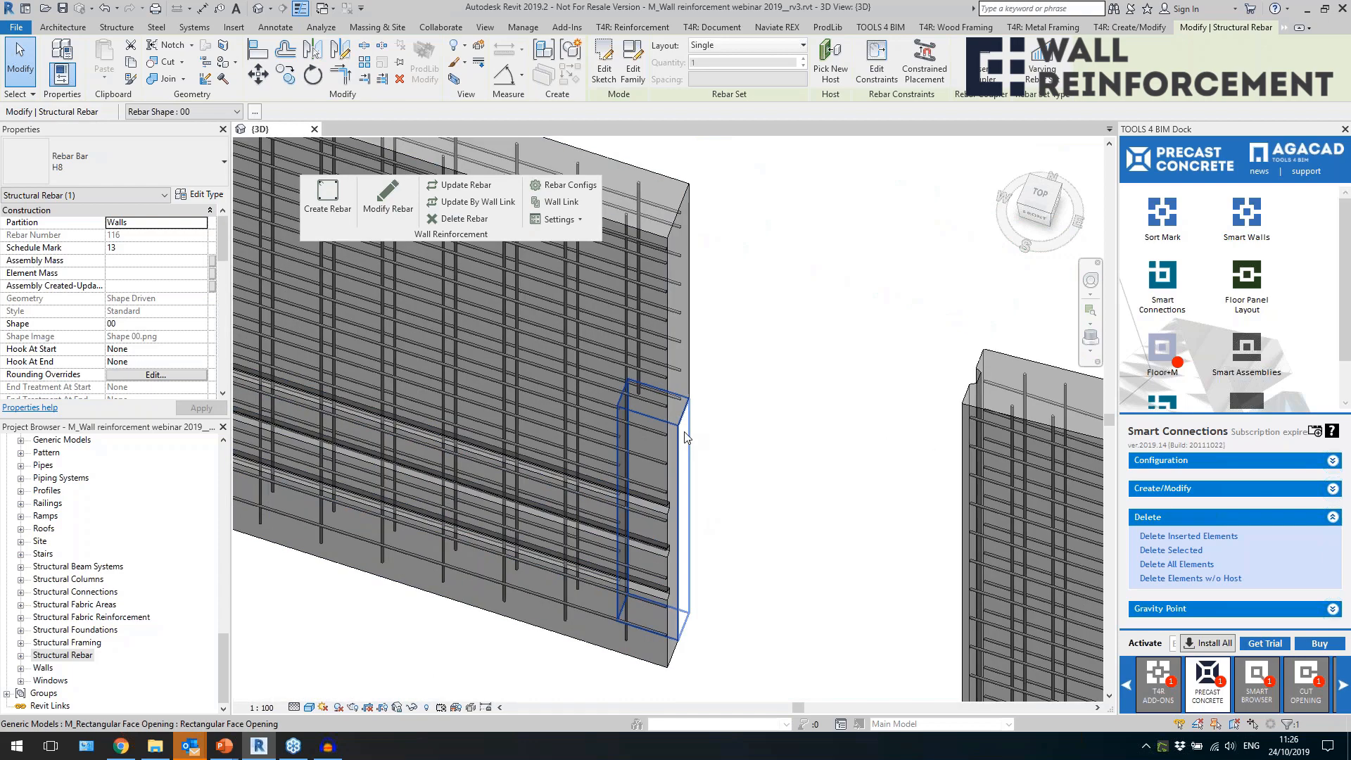
{"action": "middle_click_drag", "start_coordinate": [809, 453], "coordinate": [446, 416], "text": "shift"}
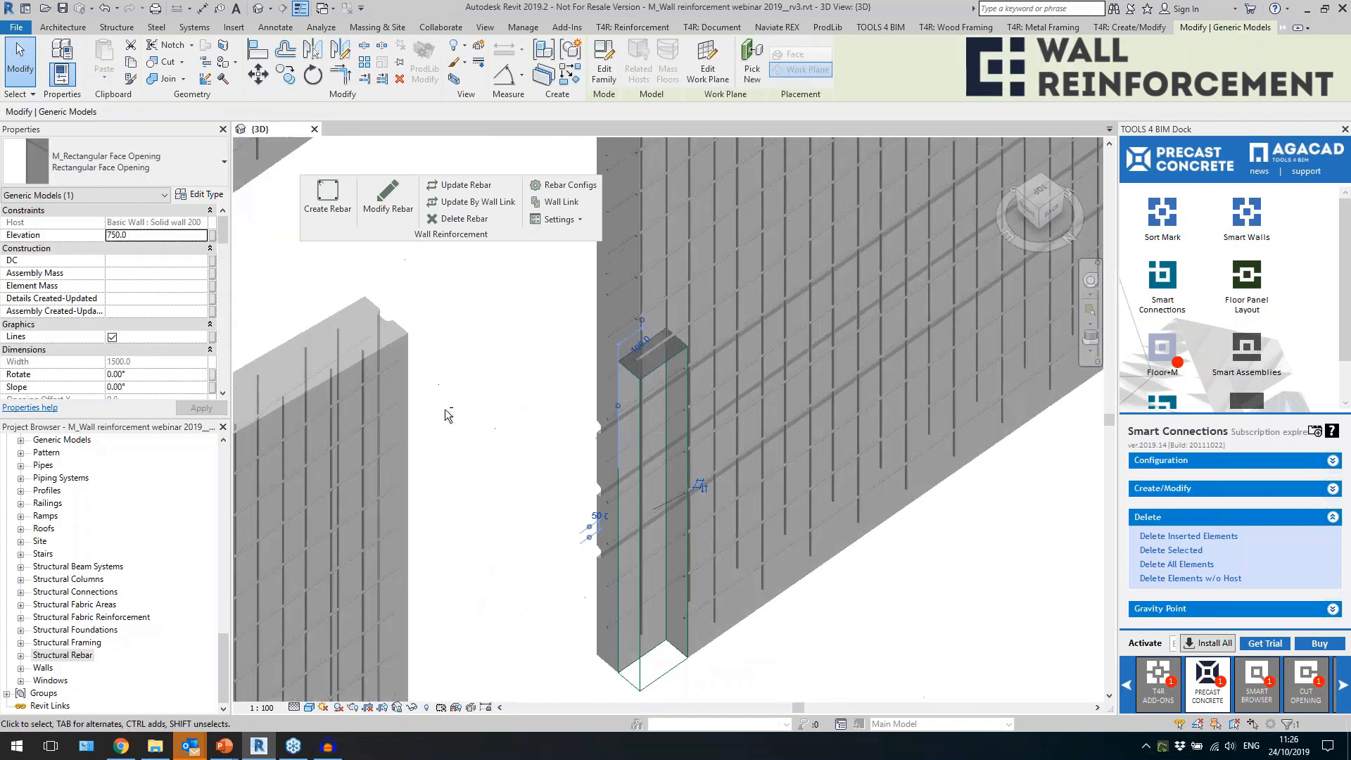
{"action": "left_click", "coordinate": [748, 666]}
{"action": "left_click", "coordinate": [717, 616]}
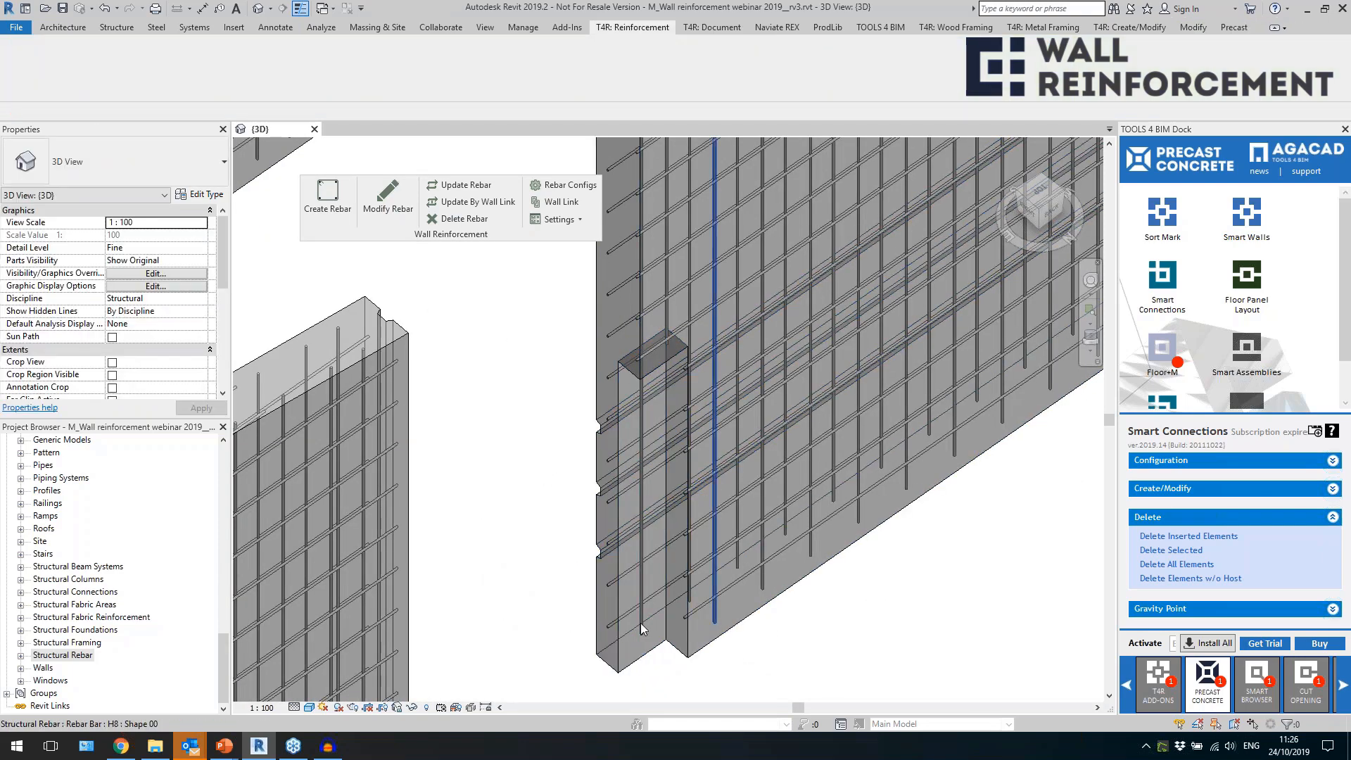
Examine the rebar around the rectangular face opening and at the wall's angled end cut from several directions.
{"action": "scroll", "coordinate": [528, 565], "scroll_direction": "down", "scroll_amount": 1}
{"action": "middle_click_drag", "start_coordinate": [739, 560], "coordinate": [632, 486], "text": "shift"}
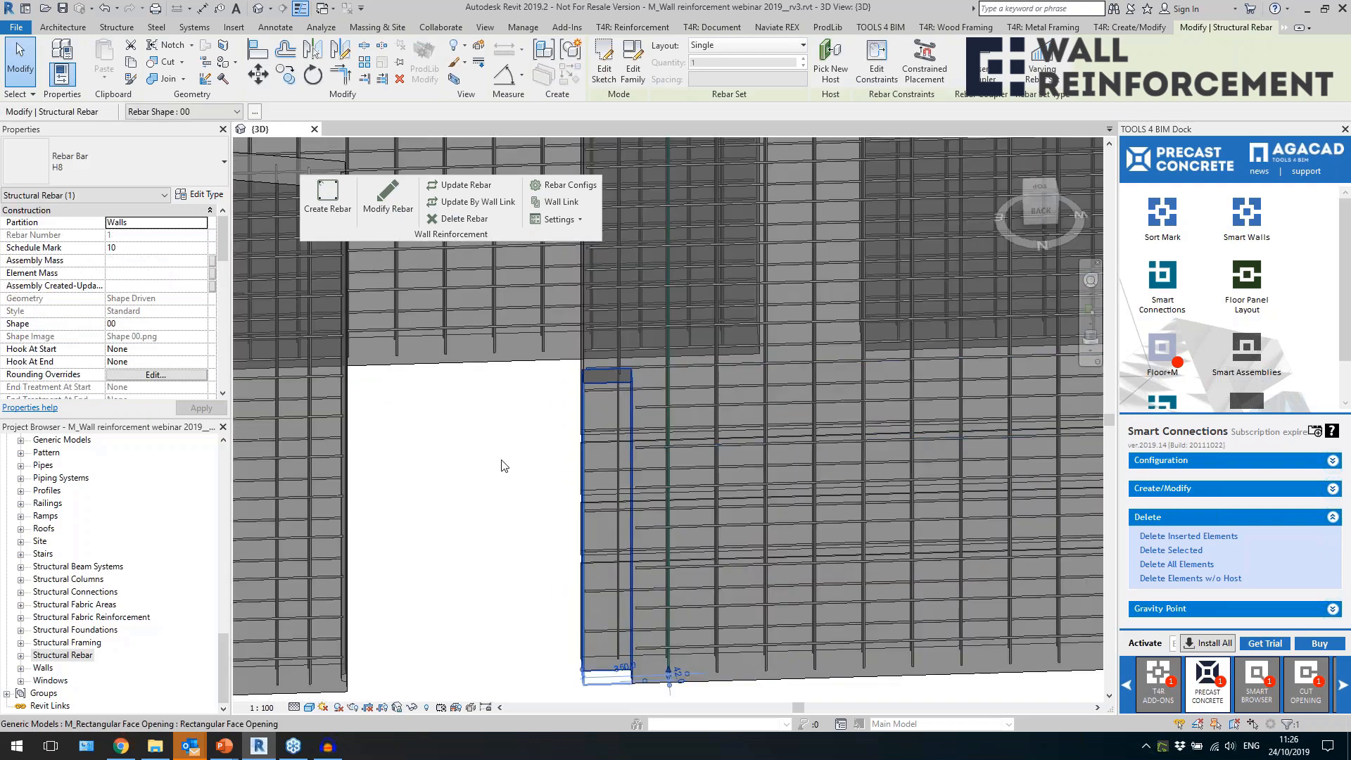
{"action": "scroll", "coordinate": [490, 471], "scroll_direction": "down", "scroll_amount": 2}
{"action": "scroll", "coordinate": [490, 471], "scroll_direction": "down", "scroll_amount": 2}
{"action": "middle_click_drag", "start_coordinate": [971, 498], "coordinate": [865, 413], "text": "shift"}
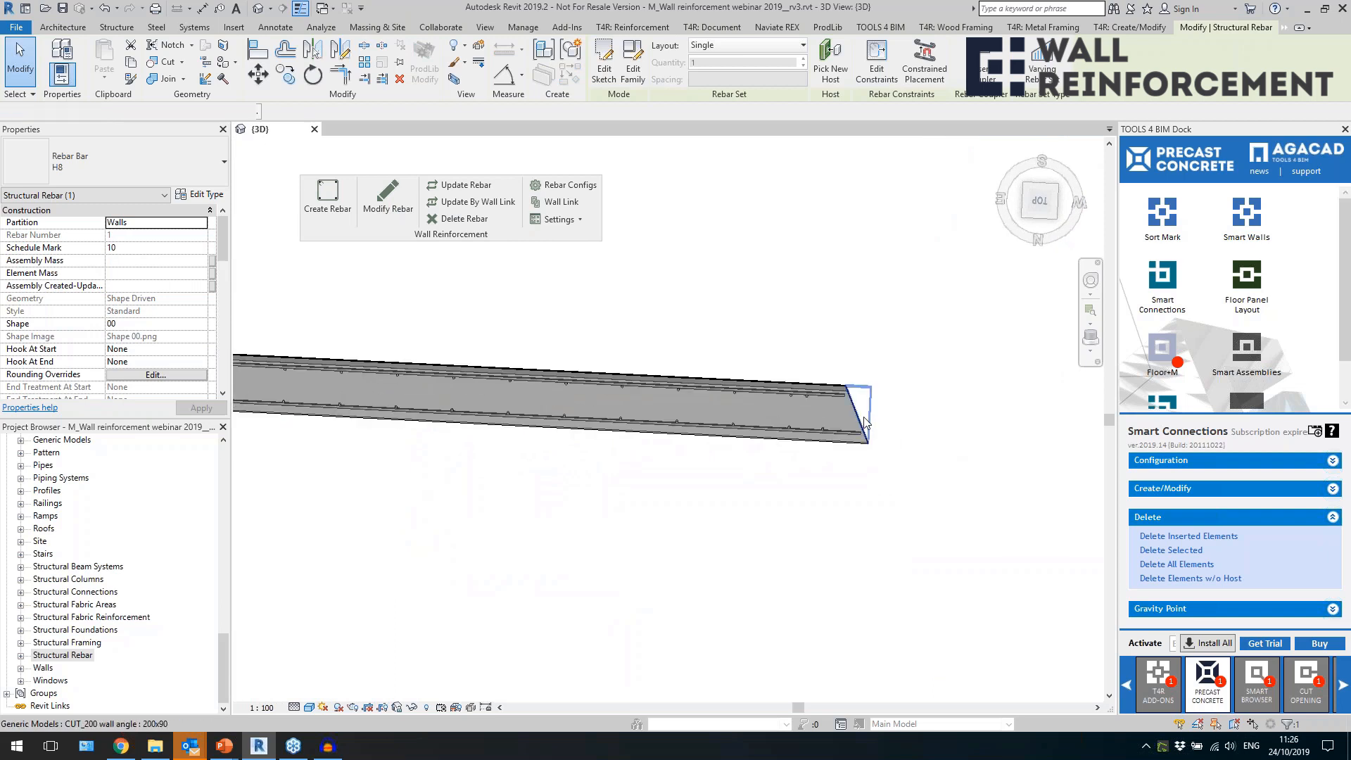
{"action": "left_click", "coordinate": [865, 421]}
{"action": "scroll", "coordinate": [914, 489], "scroll_direction": "down", "scroll_amount": 5}
{"action": "scroll", "coordinate": [915, 491], "scroll_direction": "down", "scroll_amount": 2}
{"action": "middle_click_drag", "start_coordinate": [532, 525], "coordinate": [415, 188], "text": "shift"}
{"action": "middle_click_drag", "start_coordinate": [763, 451], "coordinate": [806, 520], "text": "shift"}
{"action": "left_click", "coordinate": [852, 499]}
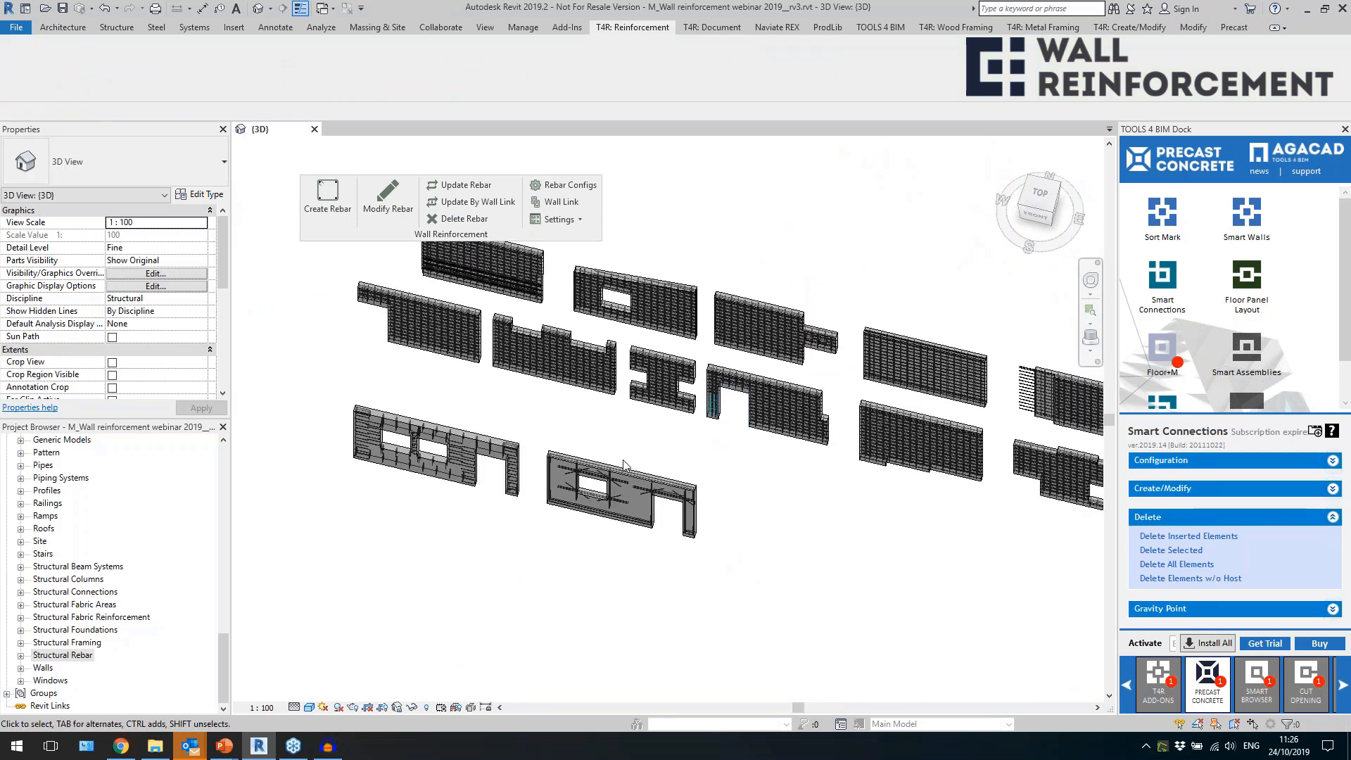
Link the Solid wall 200 type to the "2 - straight" reinforcement configuration.
{"action": "scroll", "coordinate": [584, 430], "scroll_direction": "up", "scroll_amount": 2}
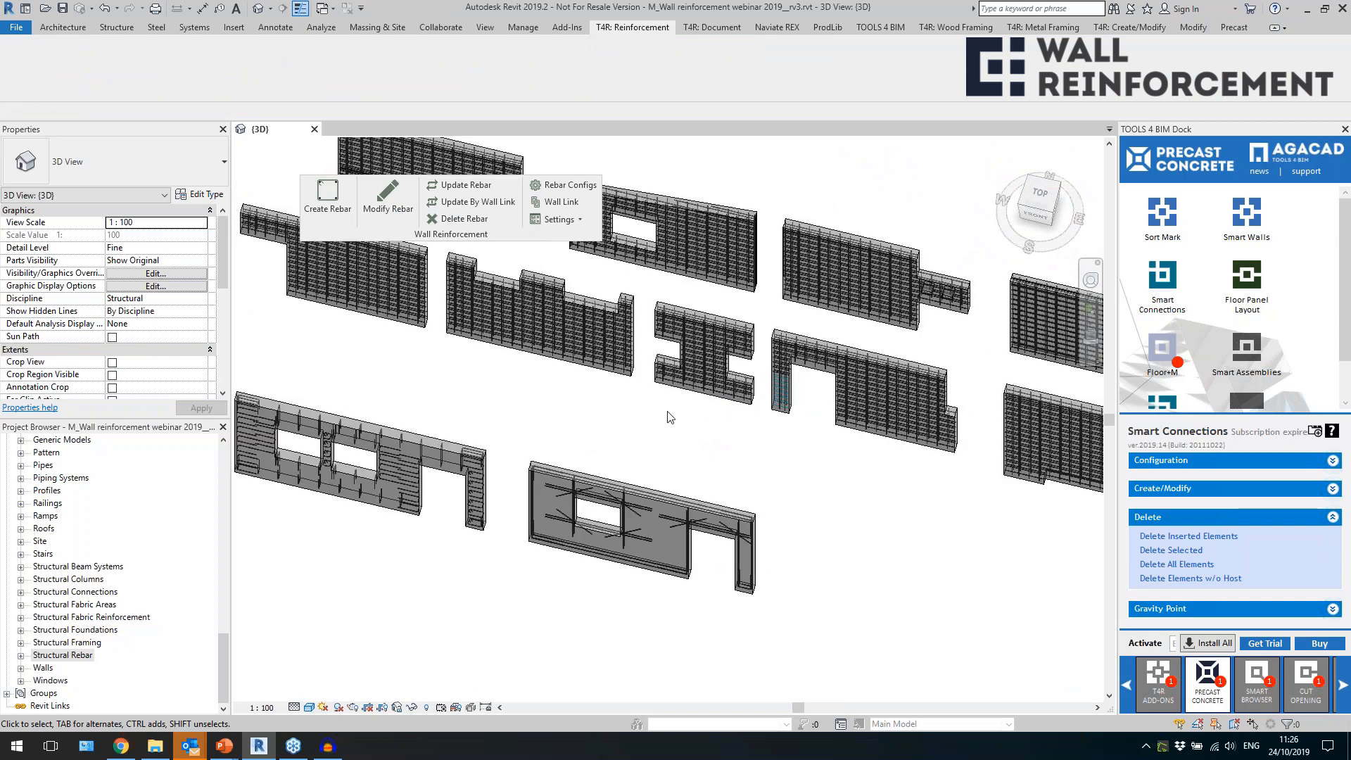
{"action": "left_click", "coordinate": [710, 403]}
{"action": "left_click", "coordinate": [561, 202]}
{"action": "left_click", "coordinate": [652, 282]}
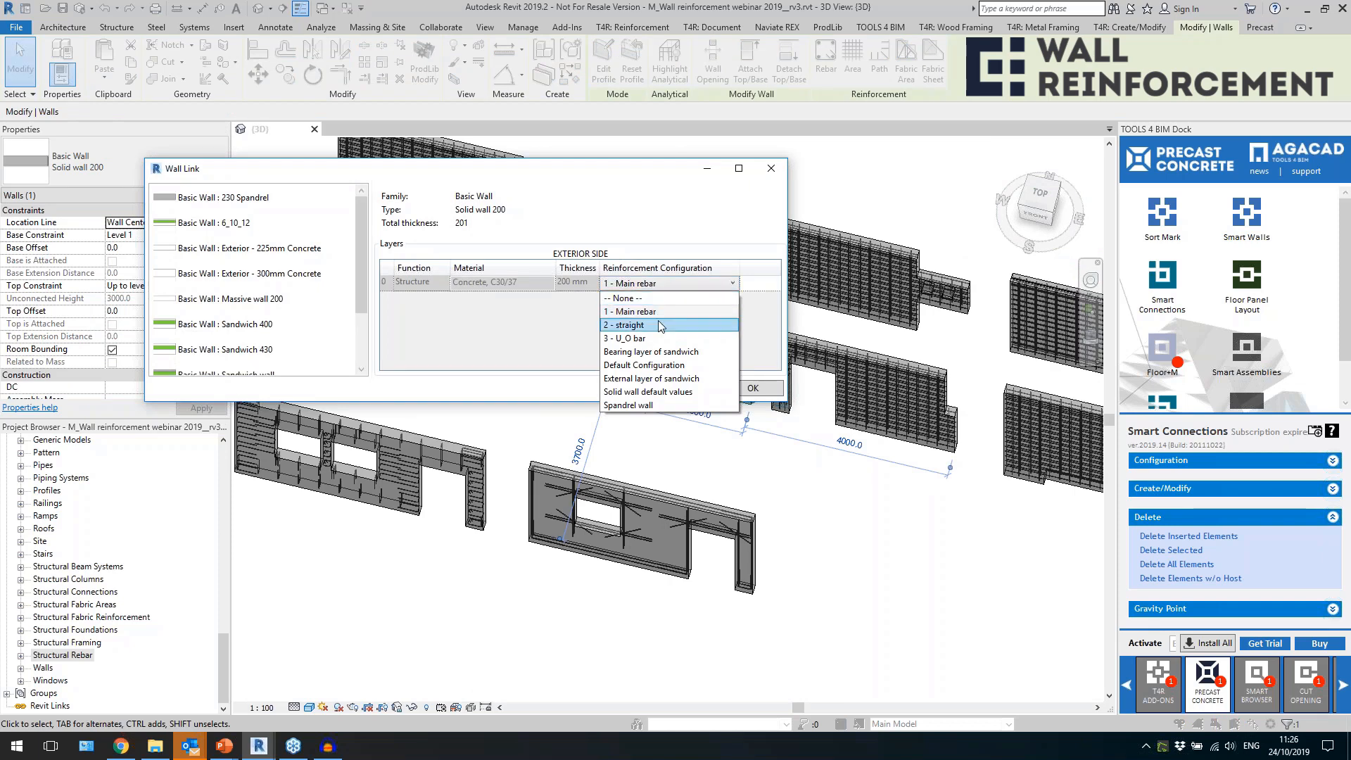
{"action": "left_click", "coordinate": [658, 323]}
{"action": "left_click", "coordinate": [735, 387]}
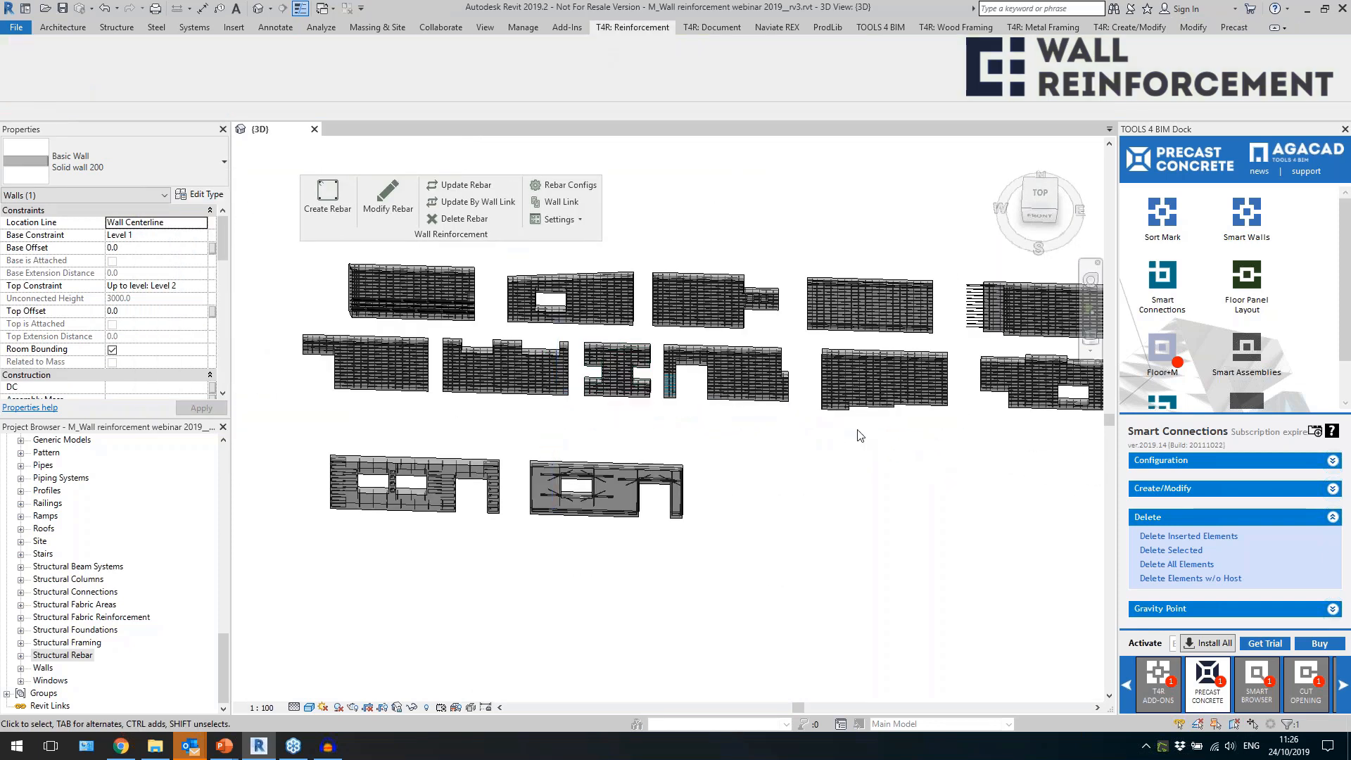
Create rebar in the four adjacent front-row walls, from the one with the stepped lower edge to the triangular gable.
{"action": "left_click_drag", "start_coordinate": [936, 425], "coordinate": [622, 373]}
{"action": "middle_click_drag", "start_coordinate": [791, 451], "coordinate": [465, 423]}
{"action": "left_click", "coordinate": [728, 475]}
{"action": "left_click_drag", "start_coordinate": [1020, 436], "coordinate": [738, 382]}
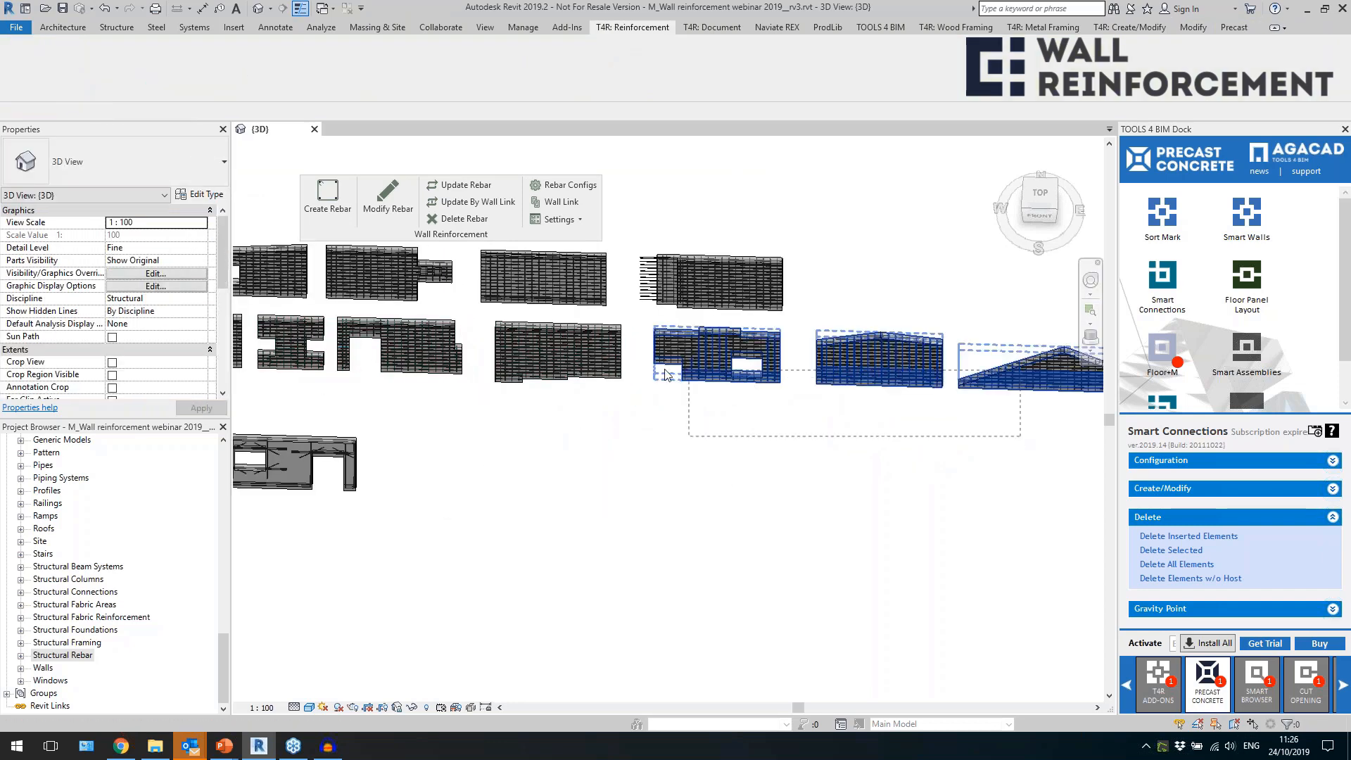
{"action": "left_click_drag", "start_coordinate": [559, 359], "coordinate": [559, 360]}
{"action": "middle_click_drag", "start_coordinate": [880, 459], "coordinate": [748, 476]}
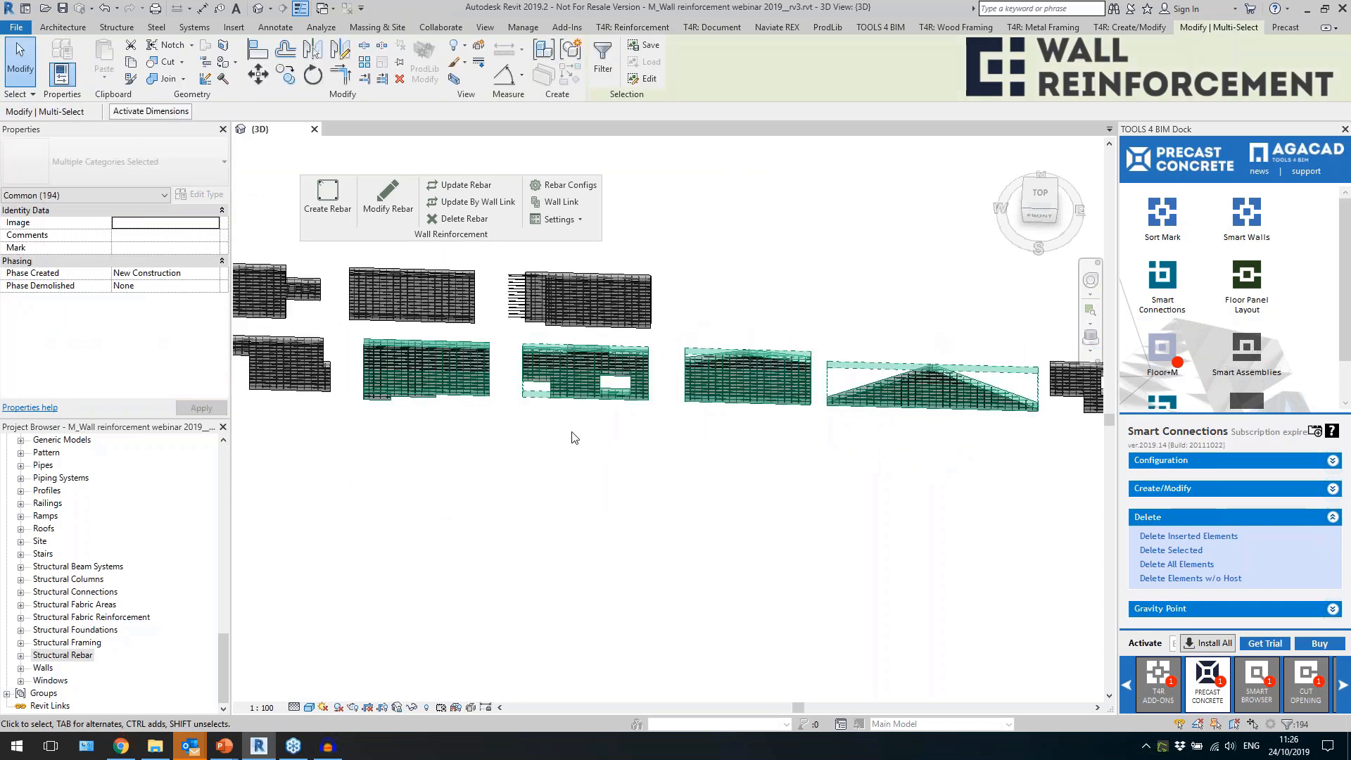
{"action": "left_click", "coordinate": [321, 192]}
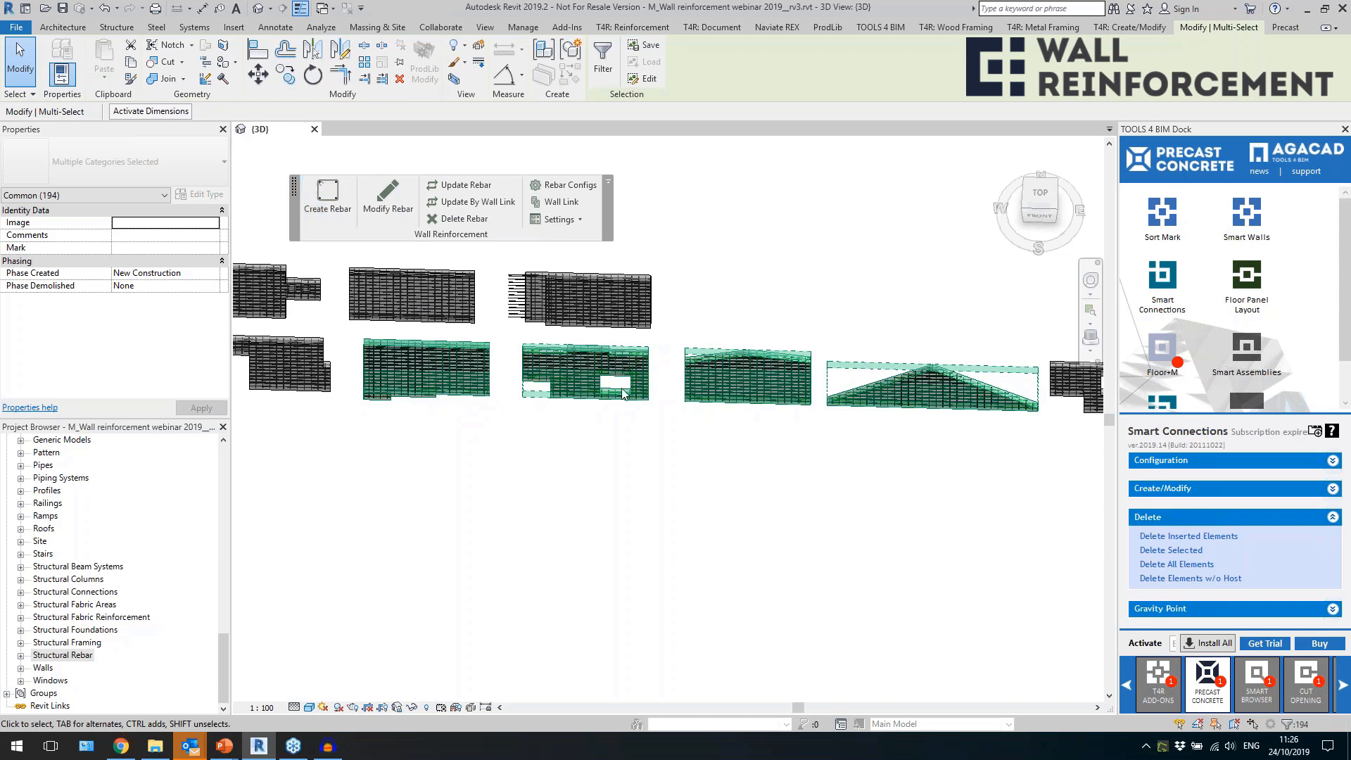
{"action": "left_click", "coordinate": [456, 484]}
Examine the added bent edge bars at the upper corner of the wall with the stepped lower edge.
{"action": "scroll", "coordinate": [400, 304], "scroll_direction": "up", "scroll_amount": 10}
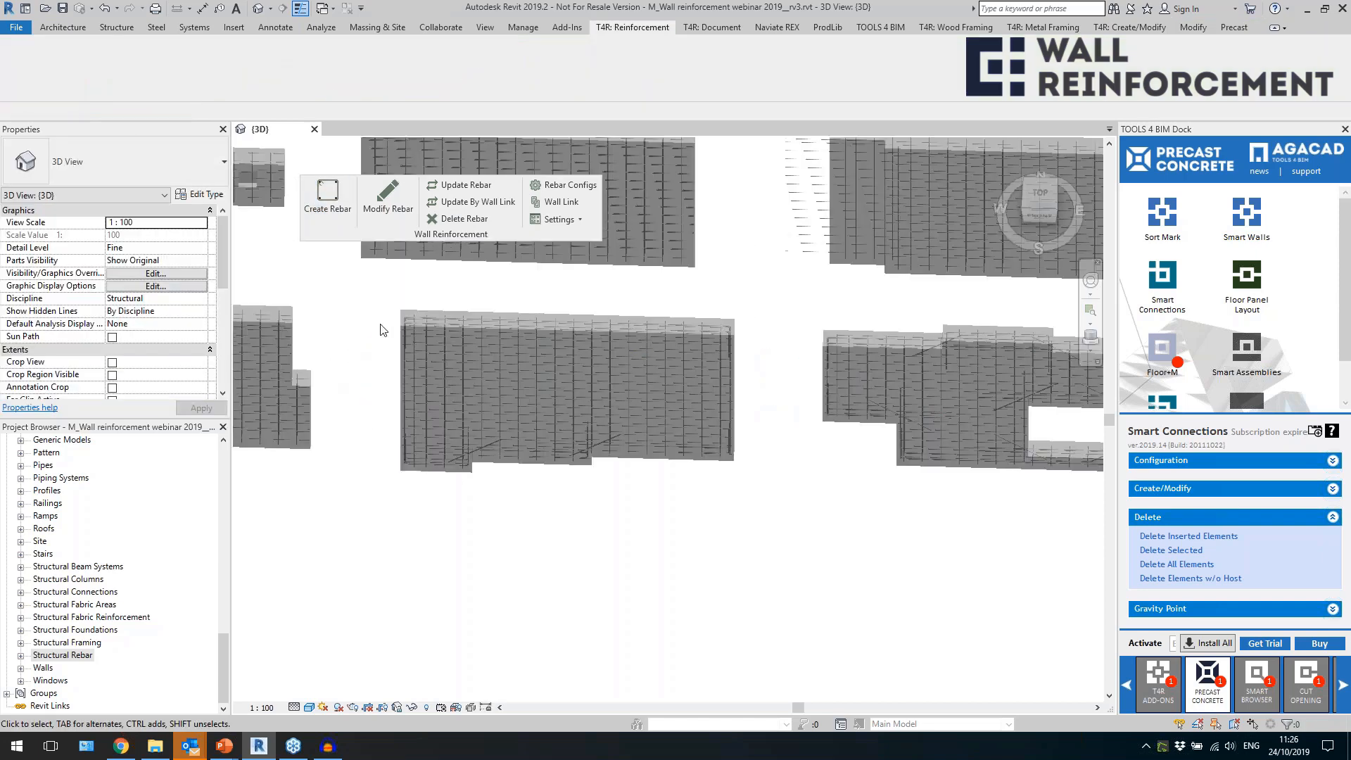
{"action": "scroll", "coordinate": [424, 353], "scroll_direction": "up", "scroll_amount": 4}
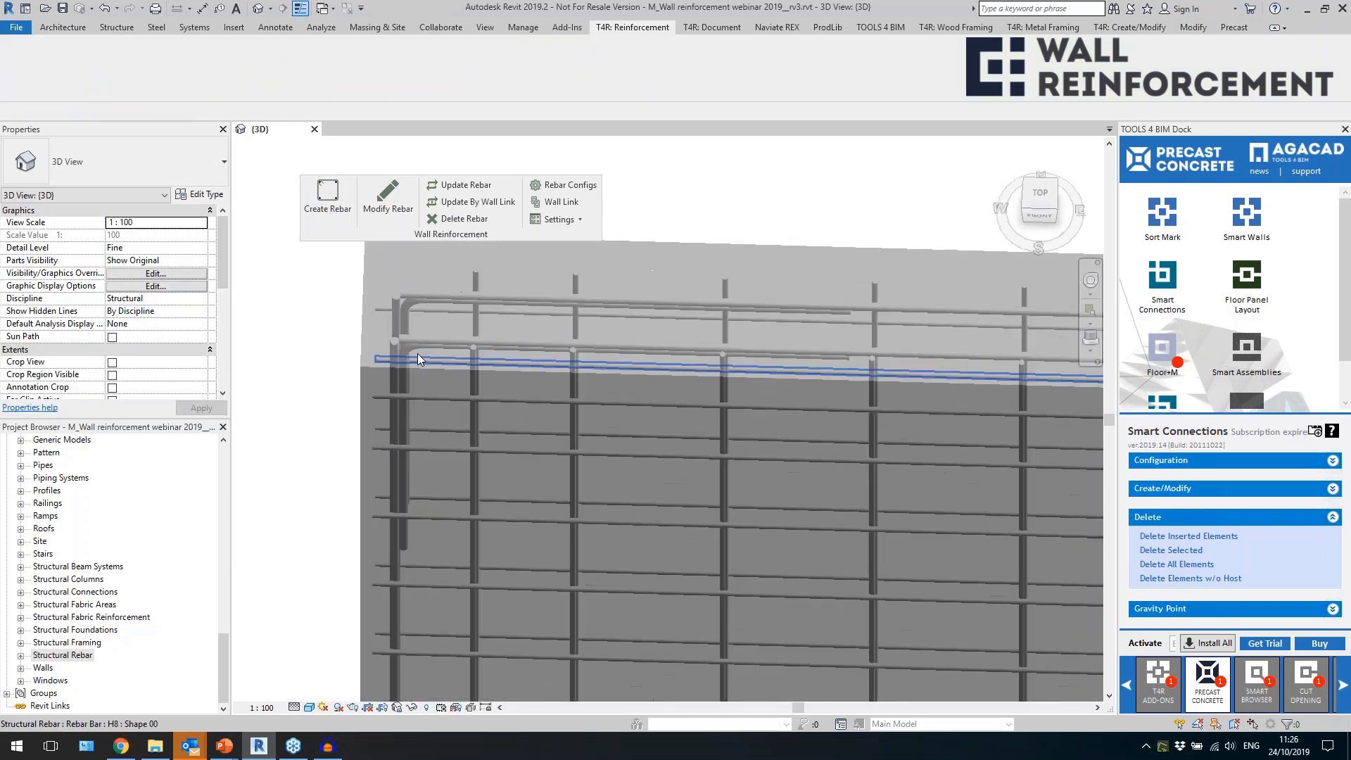
{"action": "left_click", "coordinate": [422, 351]}
{"action": "scroll", "coordinate": [414, 311], "scroll_direction": "down", "scroll_amount": 8}
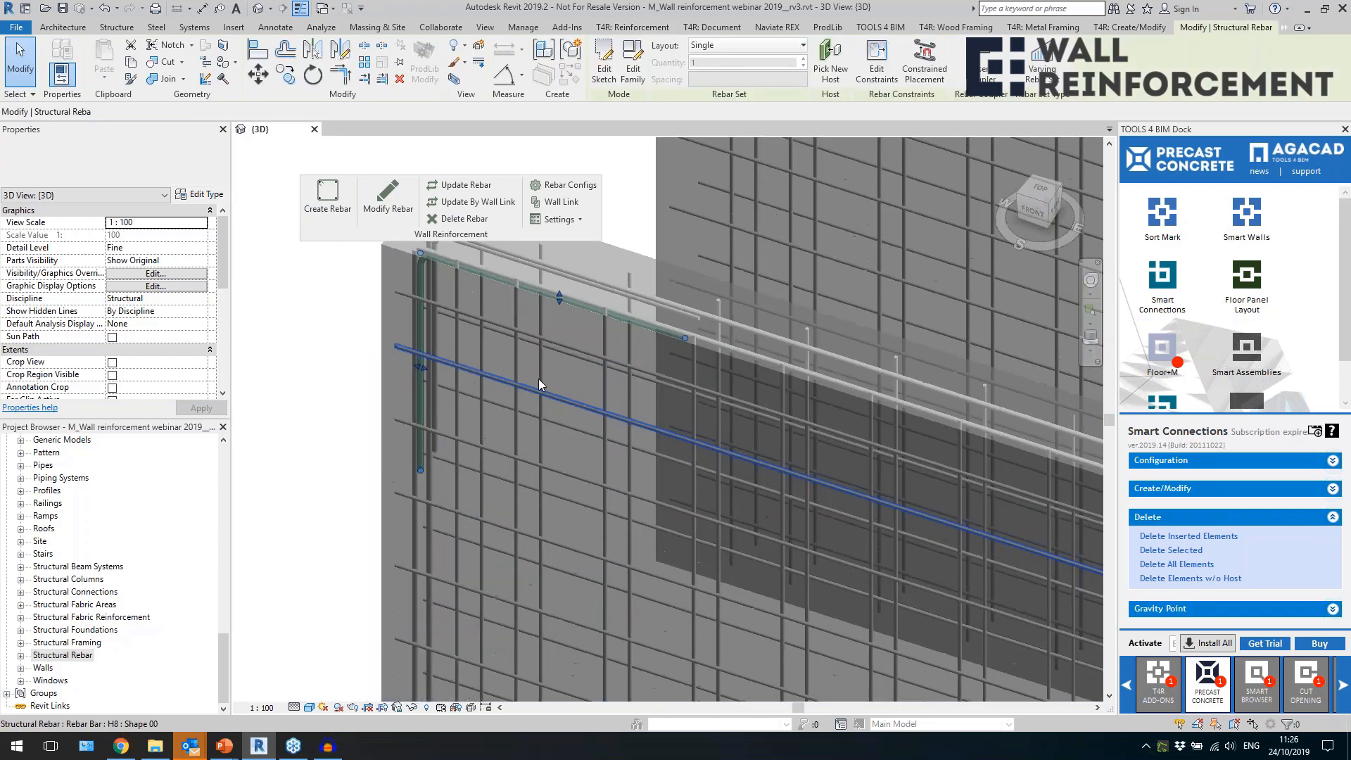
{"action": "scroll", "coordinate": [553, 312], "scroll_direction": "down", "scroll_amount": 3}
Examine the edge, diagonal and U-shaped bars around the steps along that wall's lower edge.
{"action": "scroll", "coordinate": [645, 648], "scroll_direction": "up", "scroll_amount": 5}
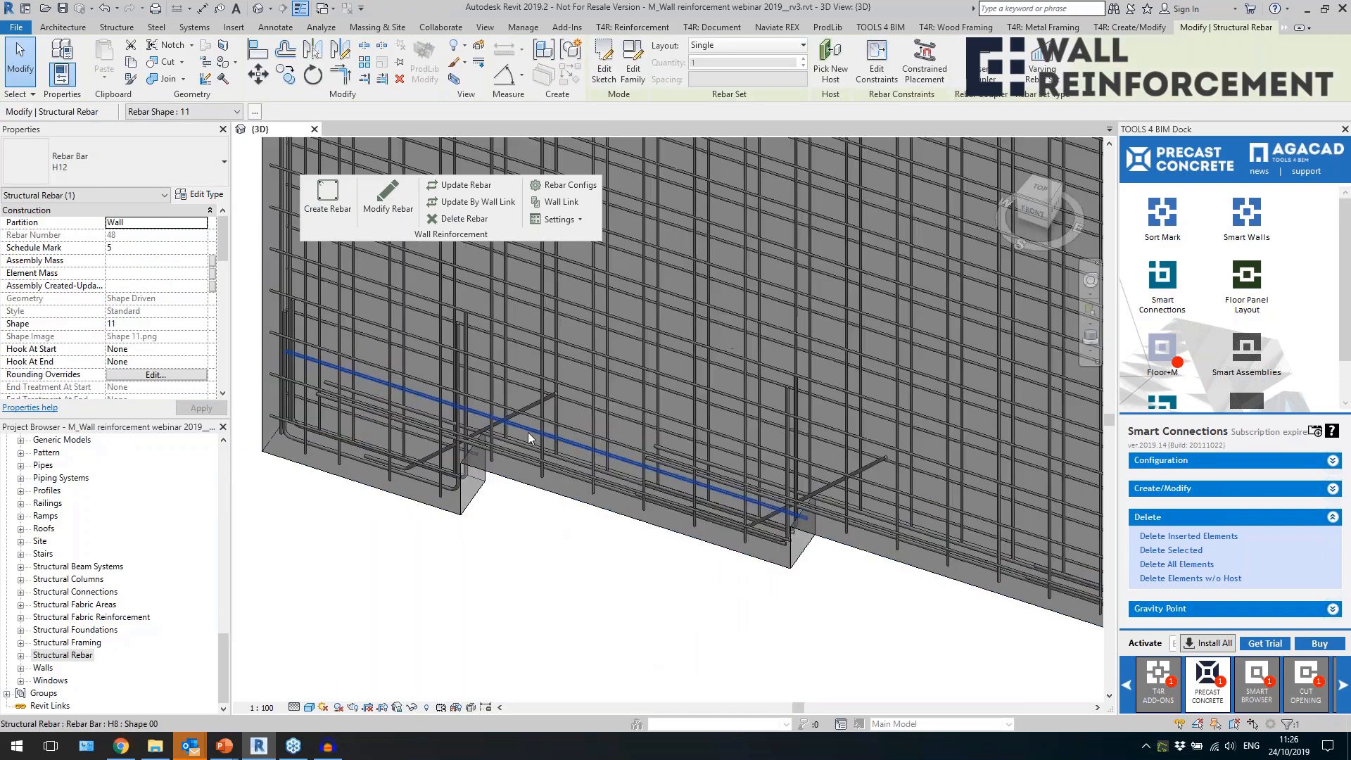
{"action": "left_click", "coordinate": [517, 412]}
{"action": "middle_click_drag", "start_coordinate": [523, 495], "coordinate": [497, 467], "text": "shift"}
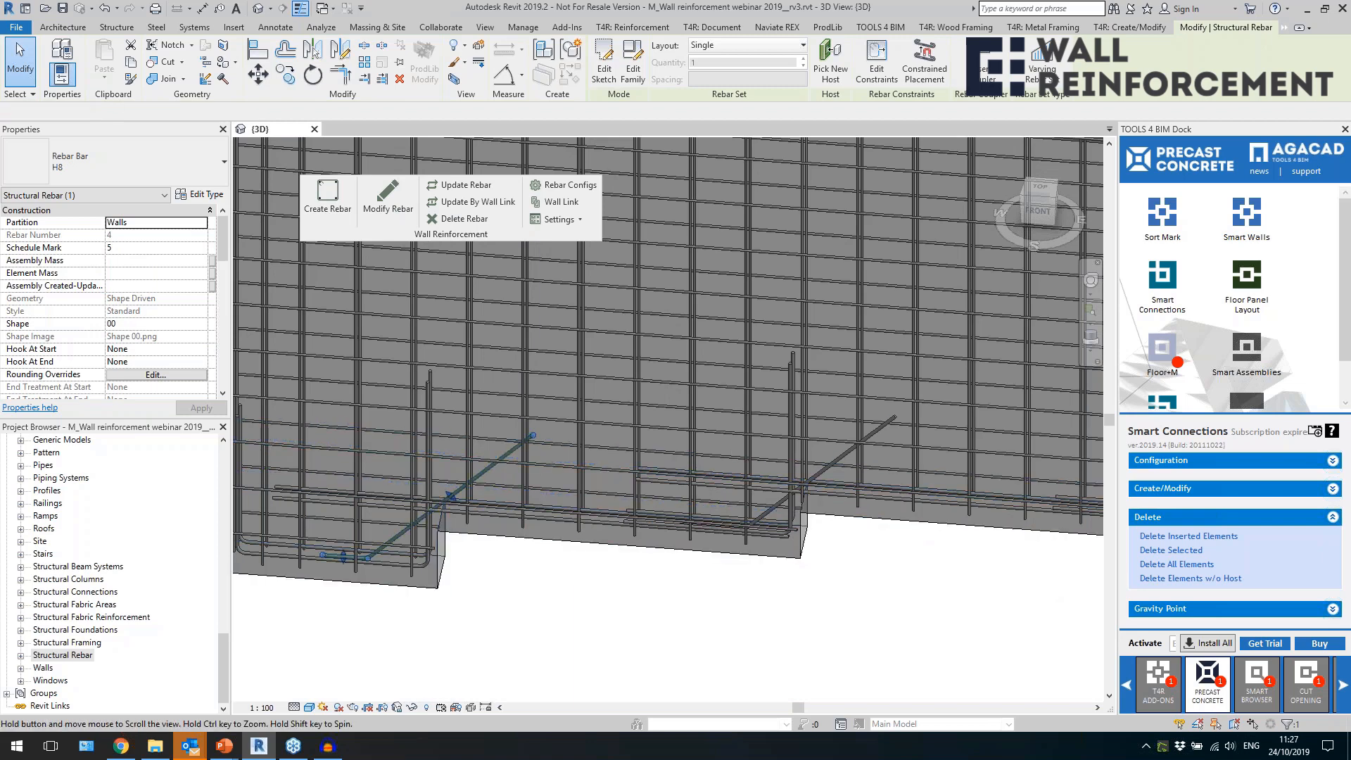
{"action": "scroll", "coordinate": [657, 552], "scroll_direction": "up", "scroll_amount": 6}
{"action": "key", "text": "Escape"}
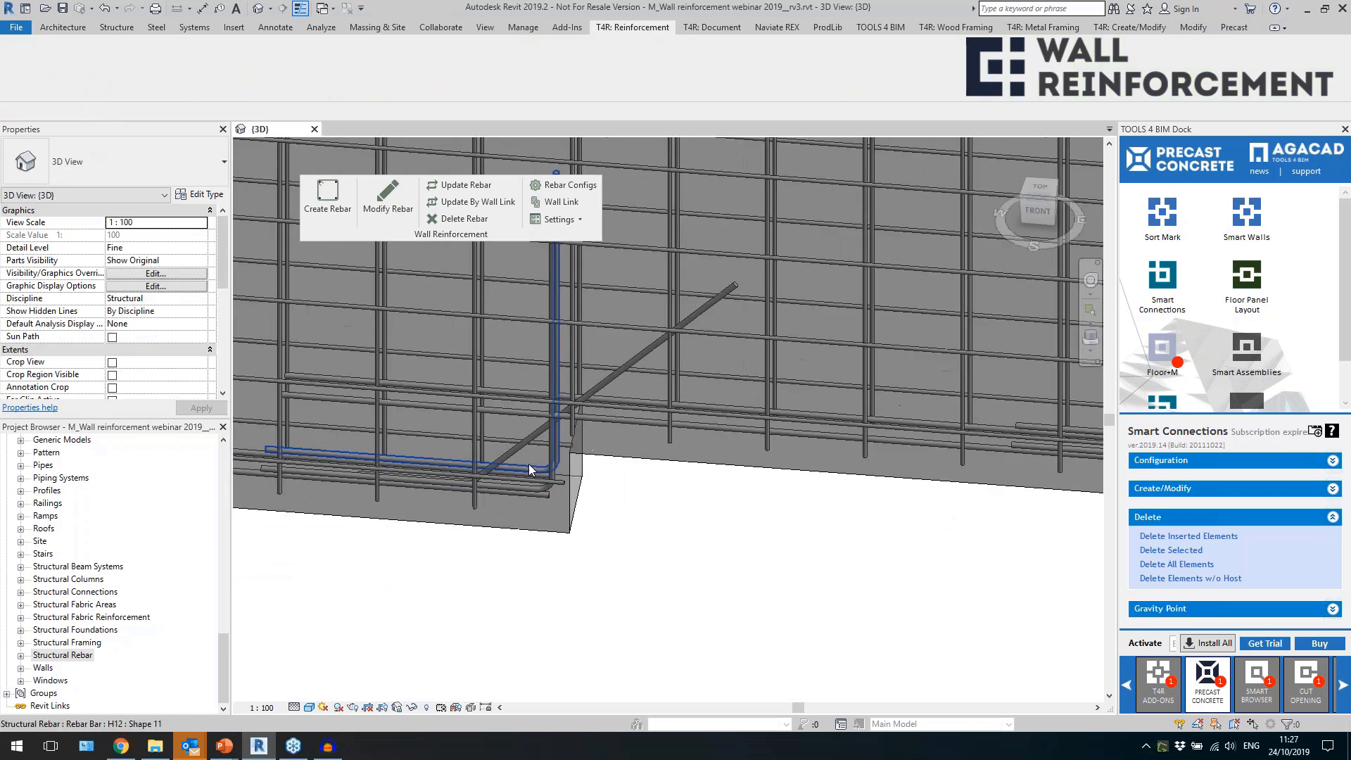
{"action": "left_click", "coordinate": [547, 486]}
{"action": "scroll", "coordinate": [553, 487], "scroll_direction": "down", "scroll_amount": 2}
{"action": "scroll", "coordinate": [860, 499], "scroll_direction": "up", "scroll_amount": 2}
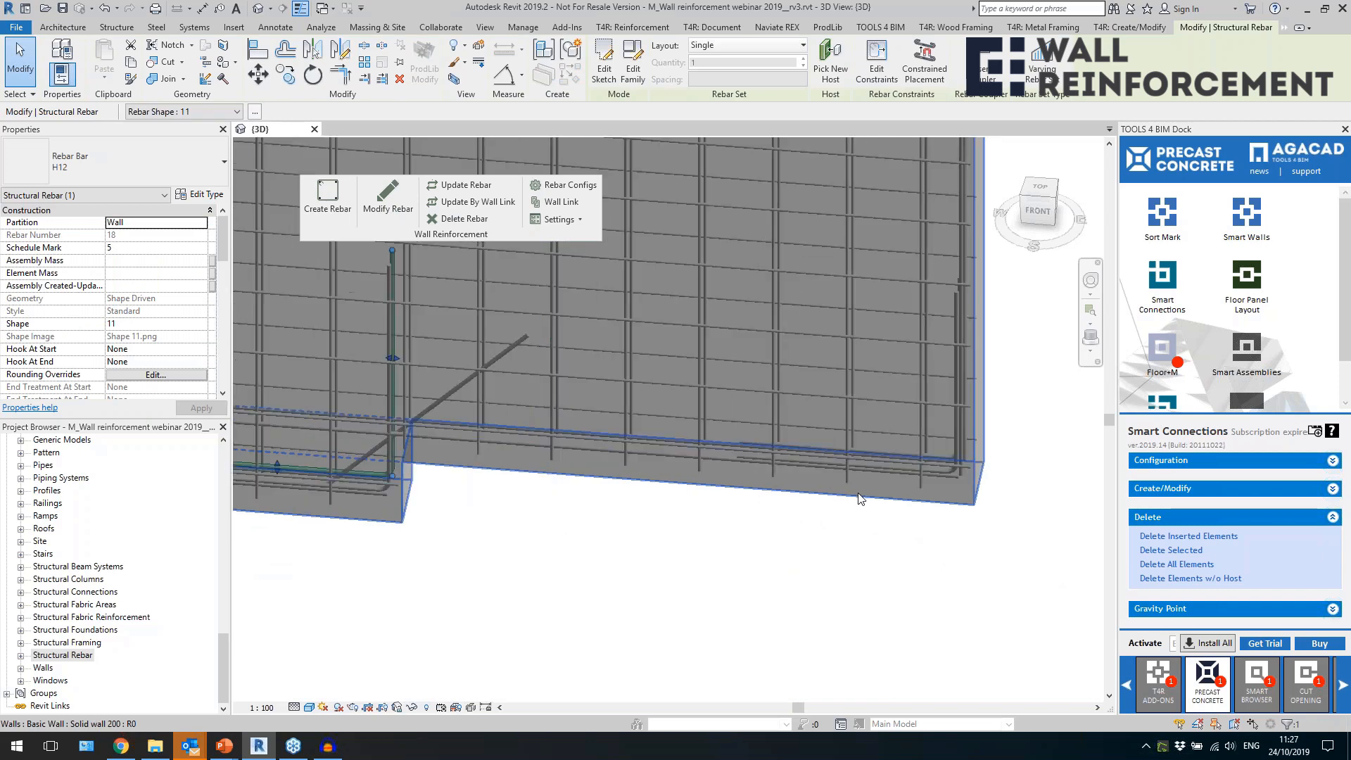
{"action": "scroll", "coordinate": [819, 461], "scroll_direction": "down", "scroll_amount": 4}
{"action": "scroll", "coordinate": [406, 504], "scroll_direction": "up", "scroll_amount": 4}
{"action": "scroll", "coordinate": [405, 504], "scroll_direction": "down", "scroll_amount": 3}
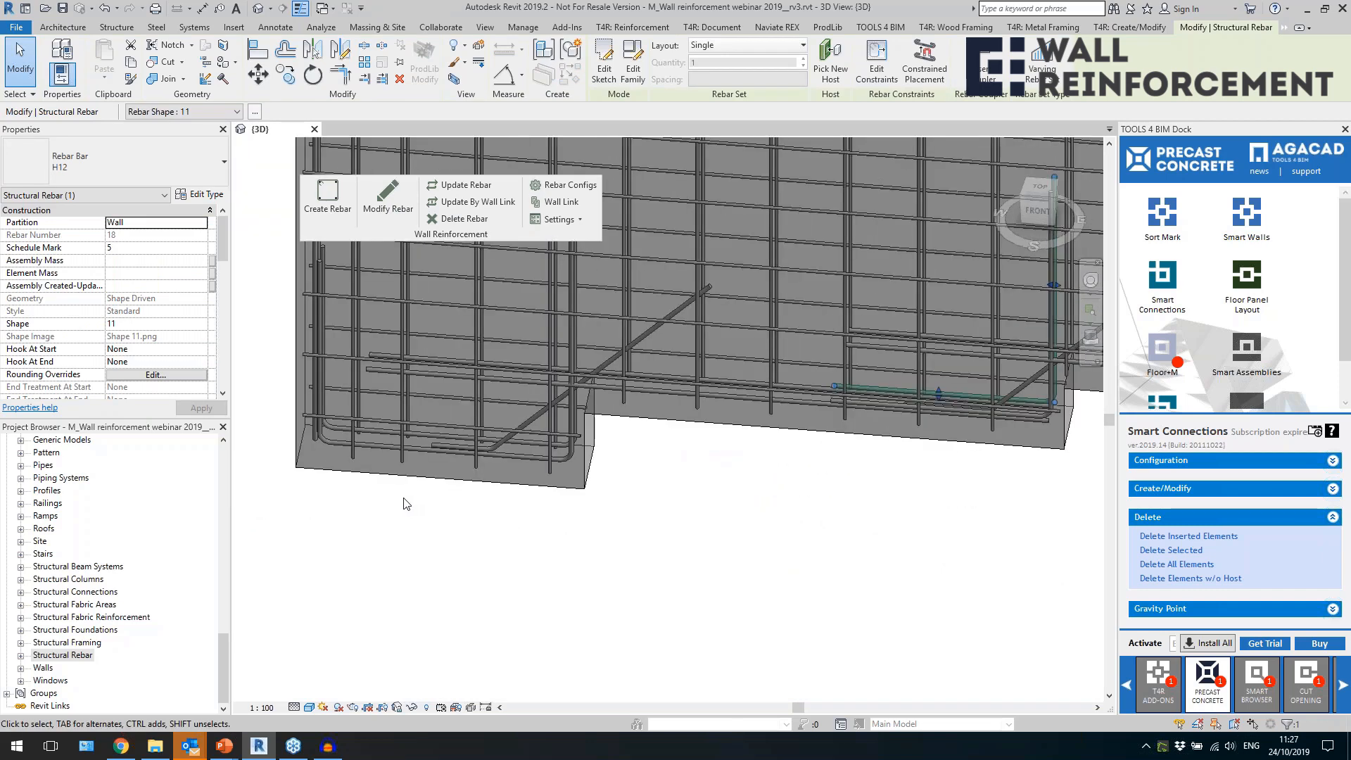
{"action": "key", "text": "Escape"}
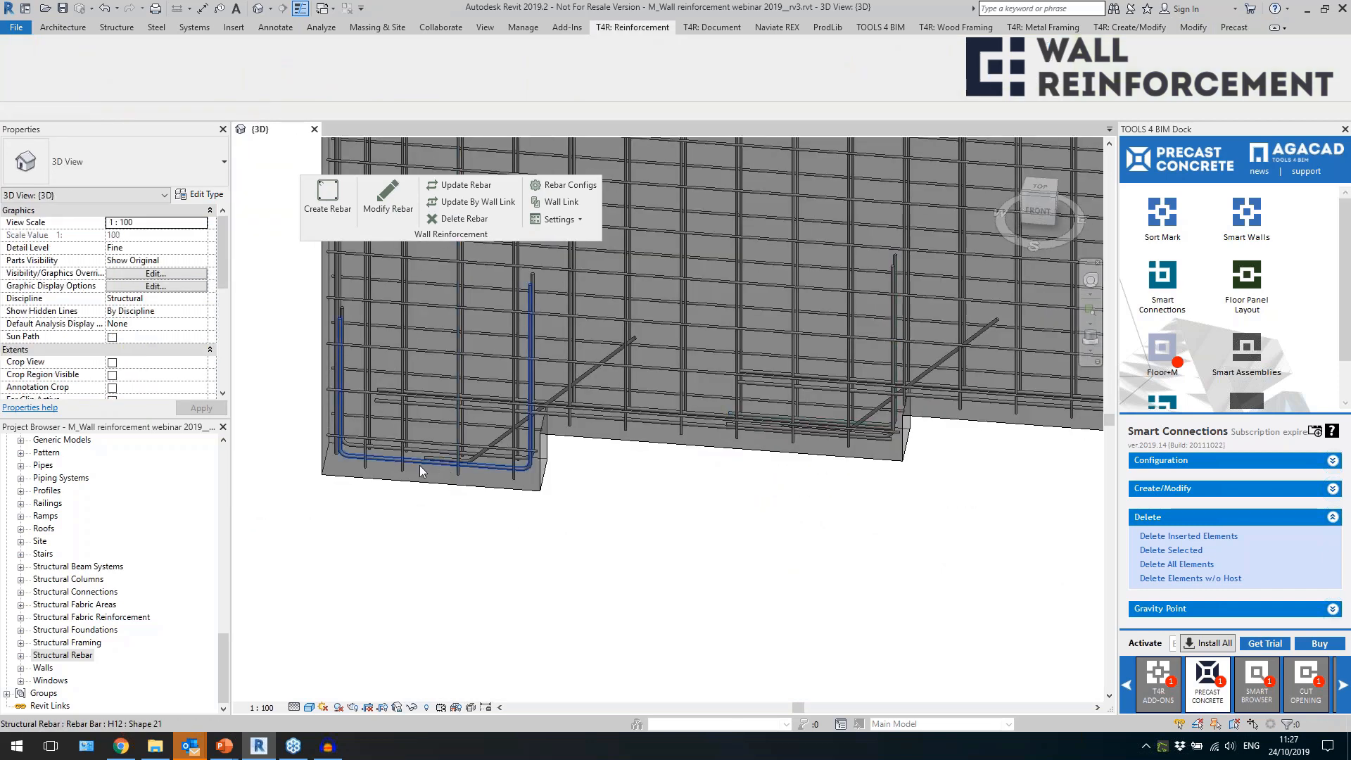
{"action": "left_click", "coordinate": [420, 466]}
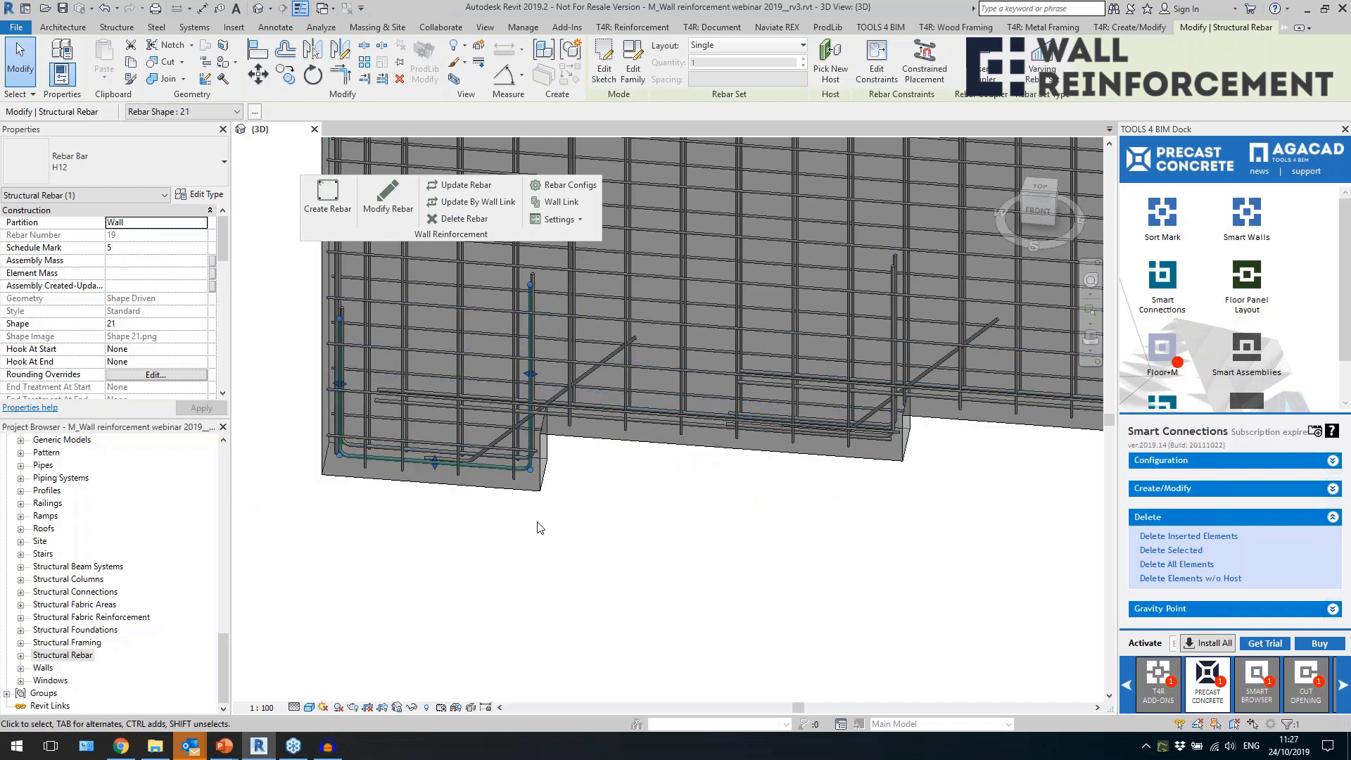
Examine the edge and diagonal bars around the window opening and notches of the neighbouring wall.
{"action": "scroll", "coordinate": [540, 528], "scroll_direction": "down", "scroll_amount": 3}
{"action": "middle_click_drag", "start_coordinate": [904, 524], "coordinate": [497, 573]}
{"action": "scroll", "coordinate": [497, 574], "scroll_direction": "down", "scroll_amount": 2}
{"action": "middle_click_drag", "start_coordinate": [813, 593], "coordinate": [715, 595]}
{"action": "left_click", "coordinate": [713, 575]}
{"action": "middle_click_drag", "start_coordinate": [640, 551], "coordinate": [656, 614], "text": "shift"}
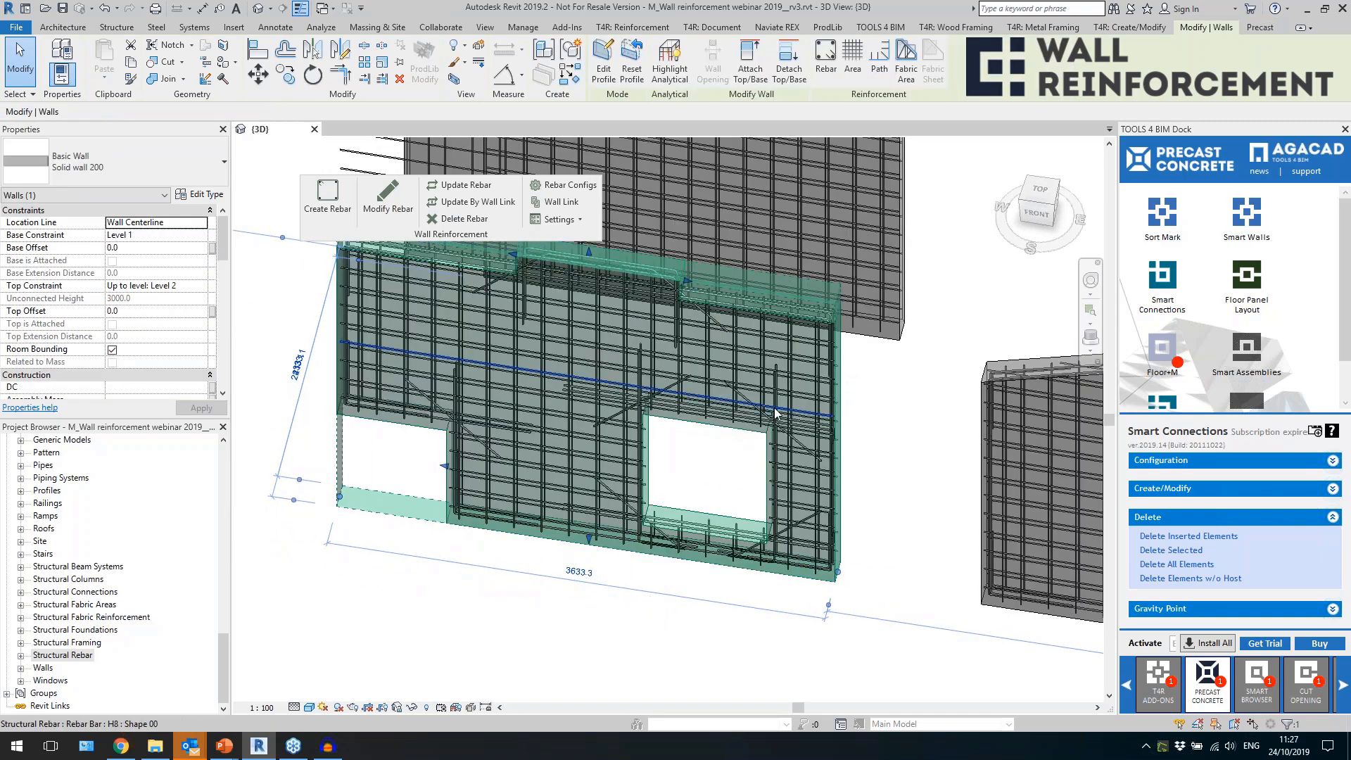
{"action": "key", "text": "Escape"}
Examine the edge bars along the pitched wall's sloped top and the bent bars at the triangular wall's sharp corner.
{"action": "scroll", "coordinate": [478, 406], "scroll_direction": "down", "scroll_amount": 2}
{"action": "middle_click_drag", "start_coordinate": [755, 483], "coordinate": [345, 450]}
{"action": "scroll", "coordinate": [566, 337], "scroll_direction": "up", "scroll_amount": 5}
{"action": "scroll", "coordinate": [637, 375], "scroll_direction": "up", "scroll_amount": 3}
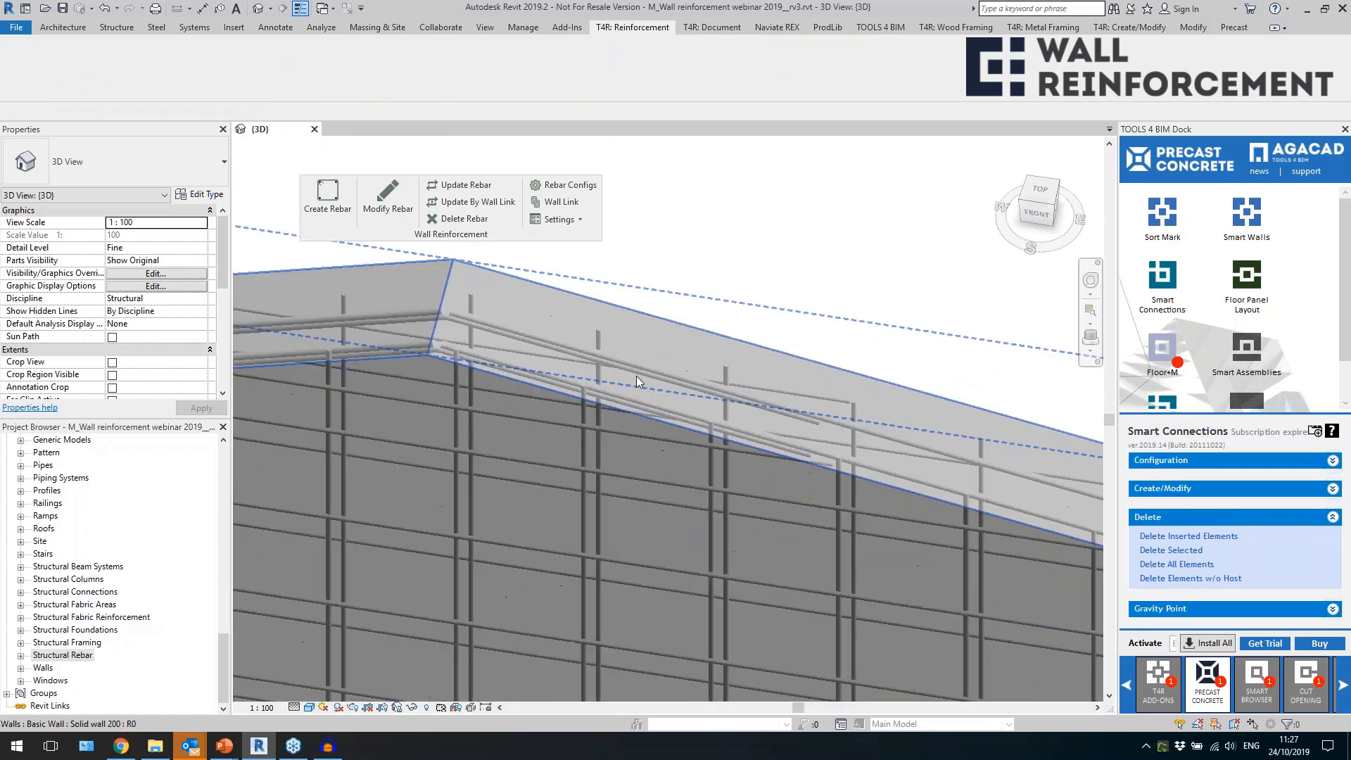
{"action": "left_click", "coordinate": [638, 373]}
{"action": "middle_click_drag", "start_coordinate": [683, 327], "coordinate": [413, 366], "text": "shift"}
{"action": "scroll", "coordinate": [594, 298], "scroll_direction": "down", "scroll_amount": 4}
{"action": "key", "text": "Escape"}
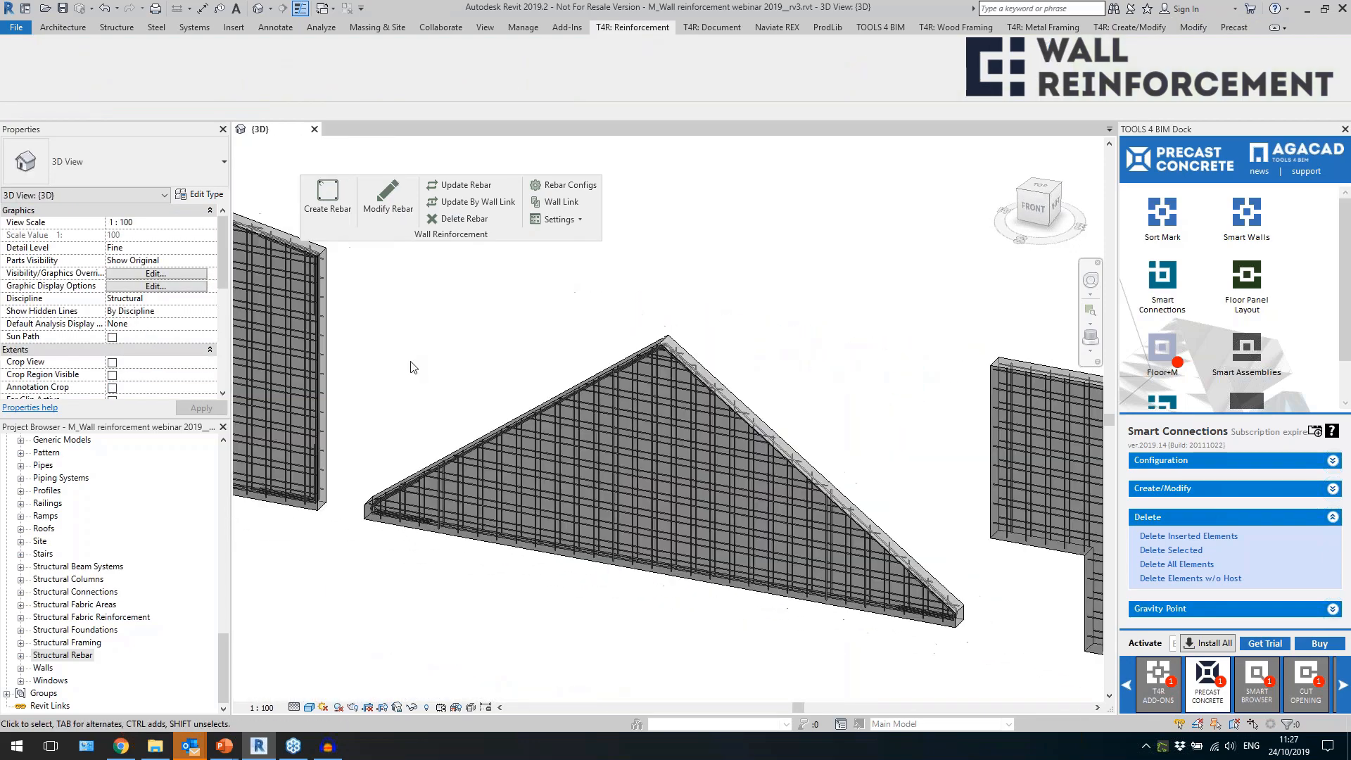
{"action": "scroll", "coordinate": [871, 603], "scroll_direction": "up", "scroll_amount": 6}
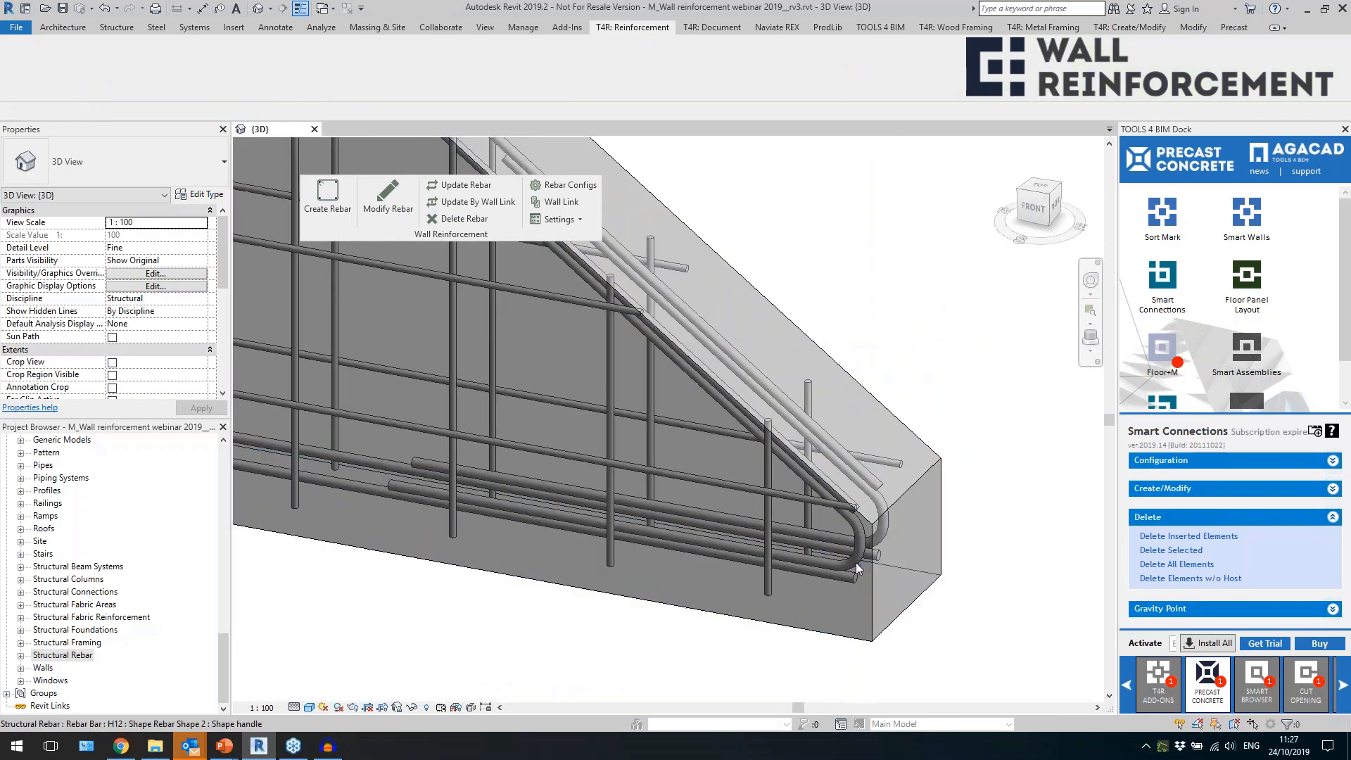
{"action": "left_click", "coordinate": [855, 563]}
{"action": "scroll", "coordinate": [655, 549], "scroll_direction": "down", "scroll_amount": 8}
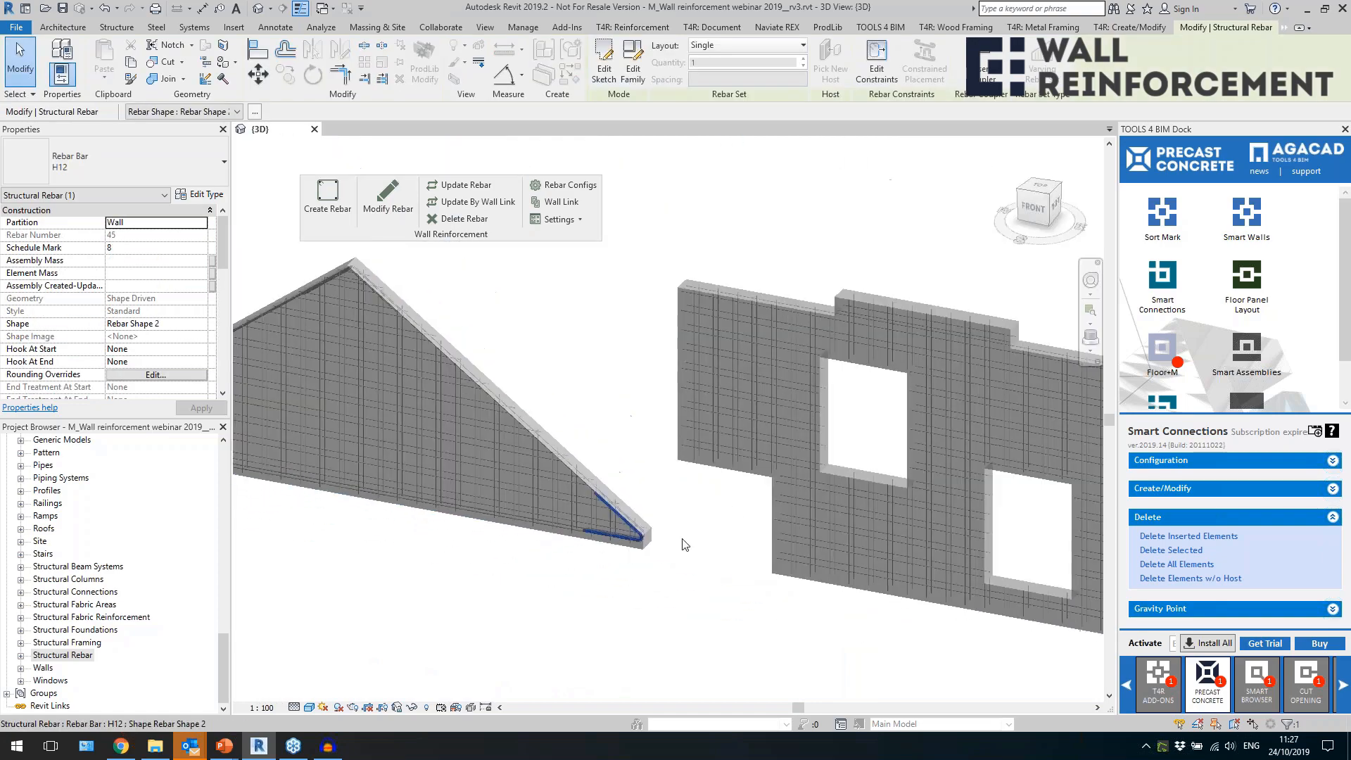
Delete the existing rebar from the wall with two windows and a door opening.
{"action": "middle_click_drag", "start_coordinate": [670, 582], "coordinate": [406, 548], "text": "shift"}
{"action": "scroll", "coordinate": [669, 486], "scroll_direction": "down", "scroll_amount": 10}
{"action": "middle_click_drag", "start_coordinate": [663, 527], "coordinate": [454, 536], "text": "shift"}
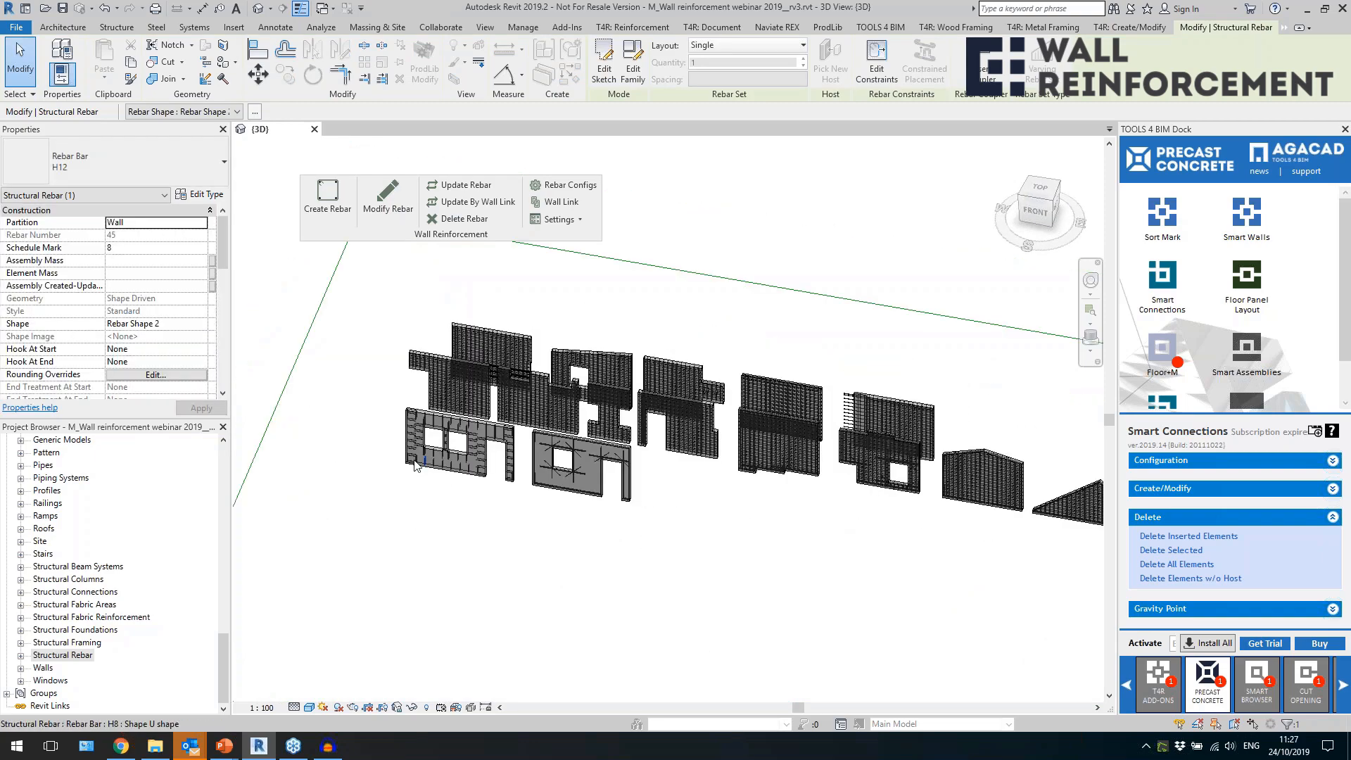
{"action": "scroll", "coordinate": [423, 535], "scroll_direction": "up", "scroll_amount": 5}
{"action": "left_click", "coordinate": [463, 477]}
{"action": "scroll", "coordinate": [461, 475], "scroll_direction": "up", "scroll_amount": 3}
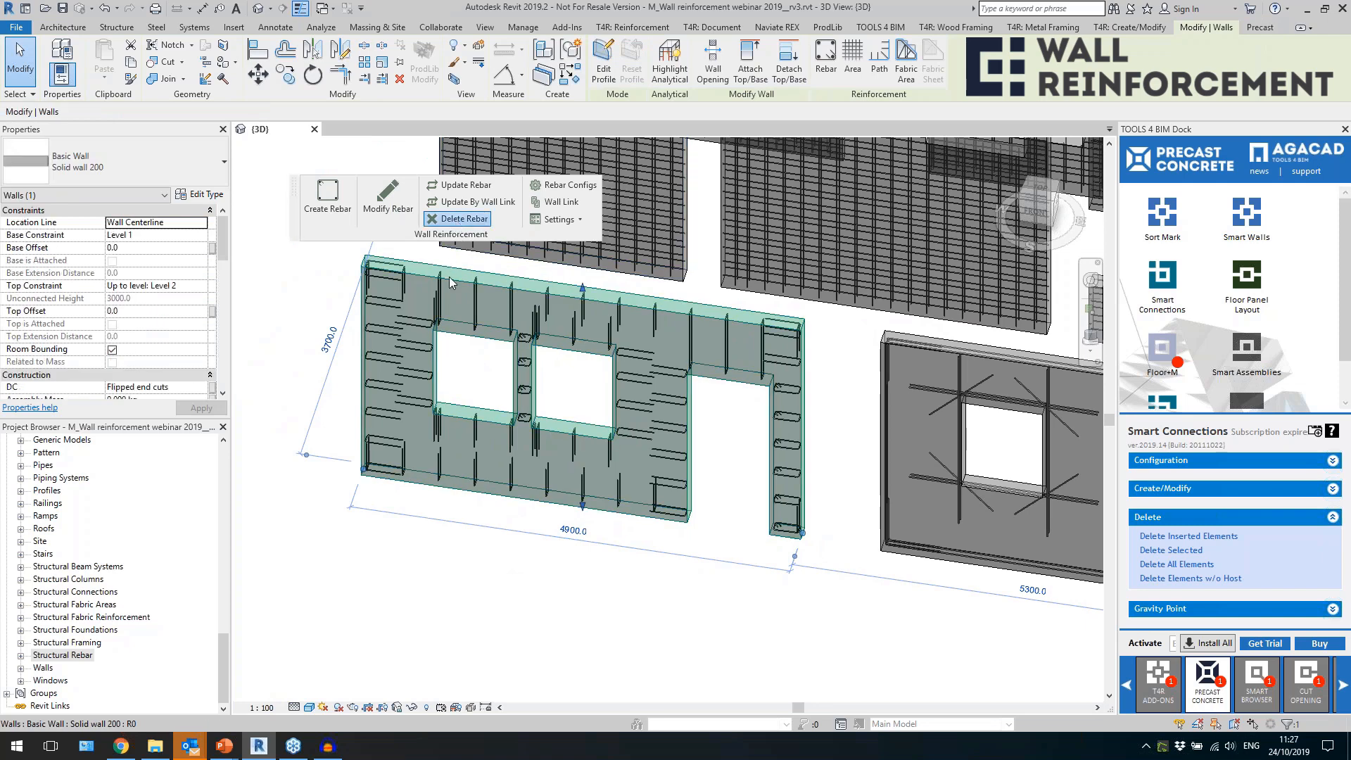
Link Solid wall 200 to the "Solid wall default values" configuration and create rebar in the wall with two windows.
{"action": "left_click", "coordinate": [556, 202]}
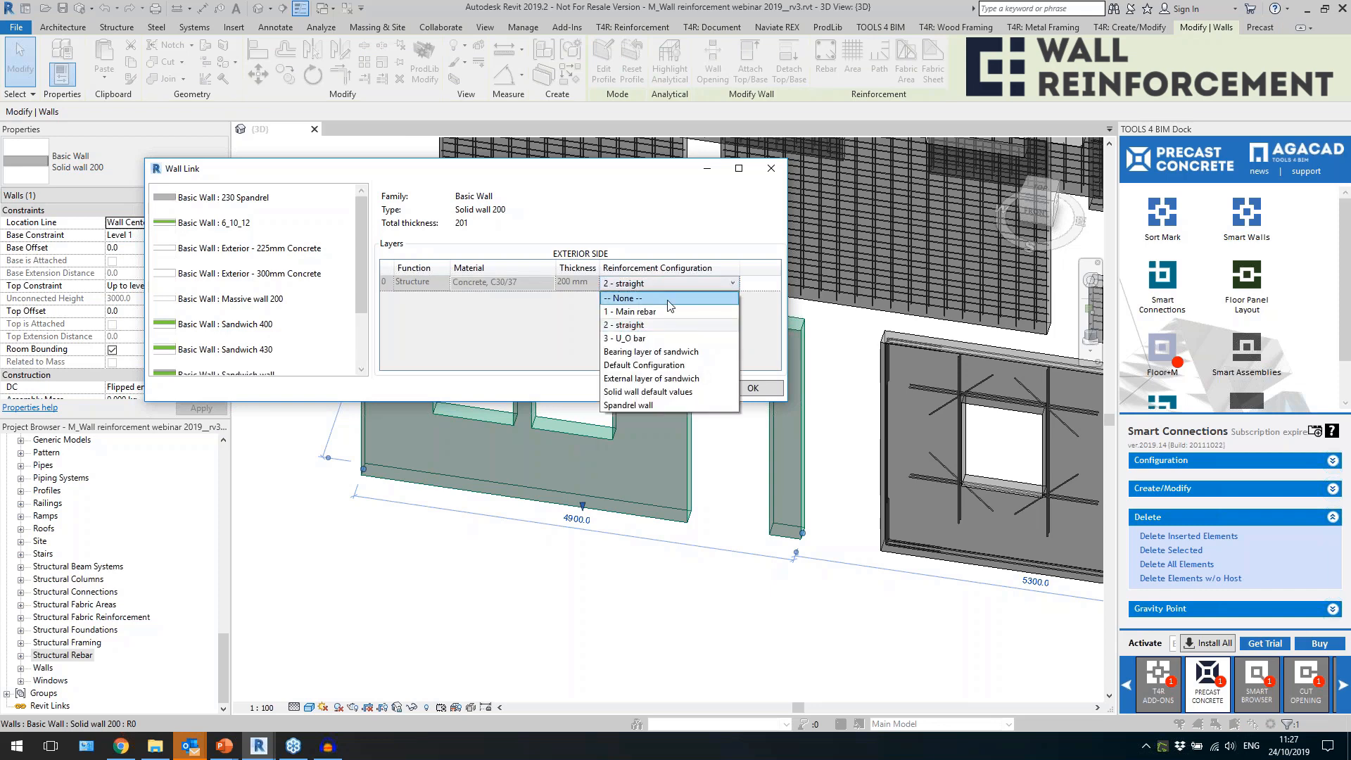
{"action": "left_click", "coordinate": [651, 393]}
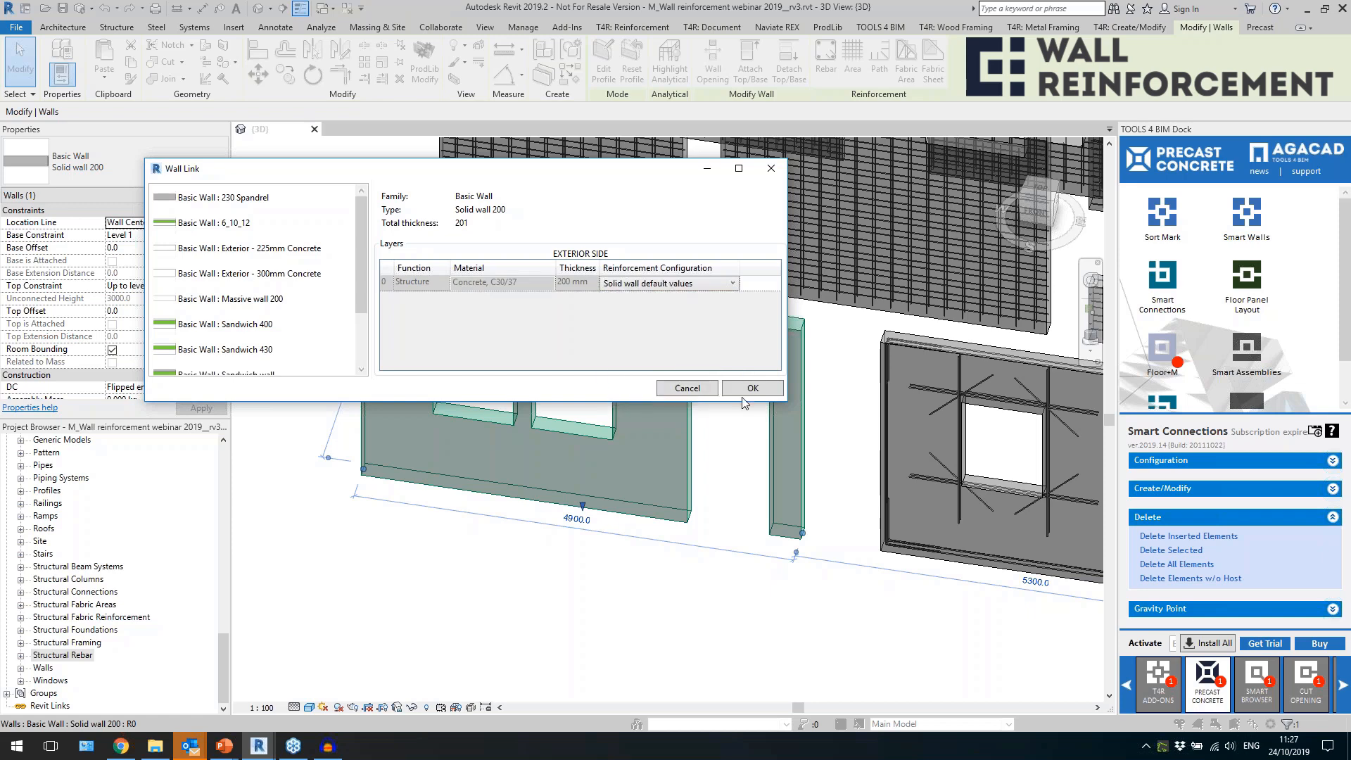
{"action": "left_click", "coordinate": [752, 389]}
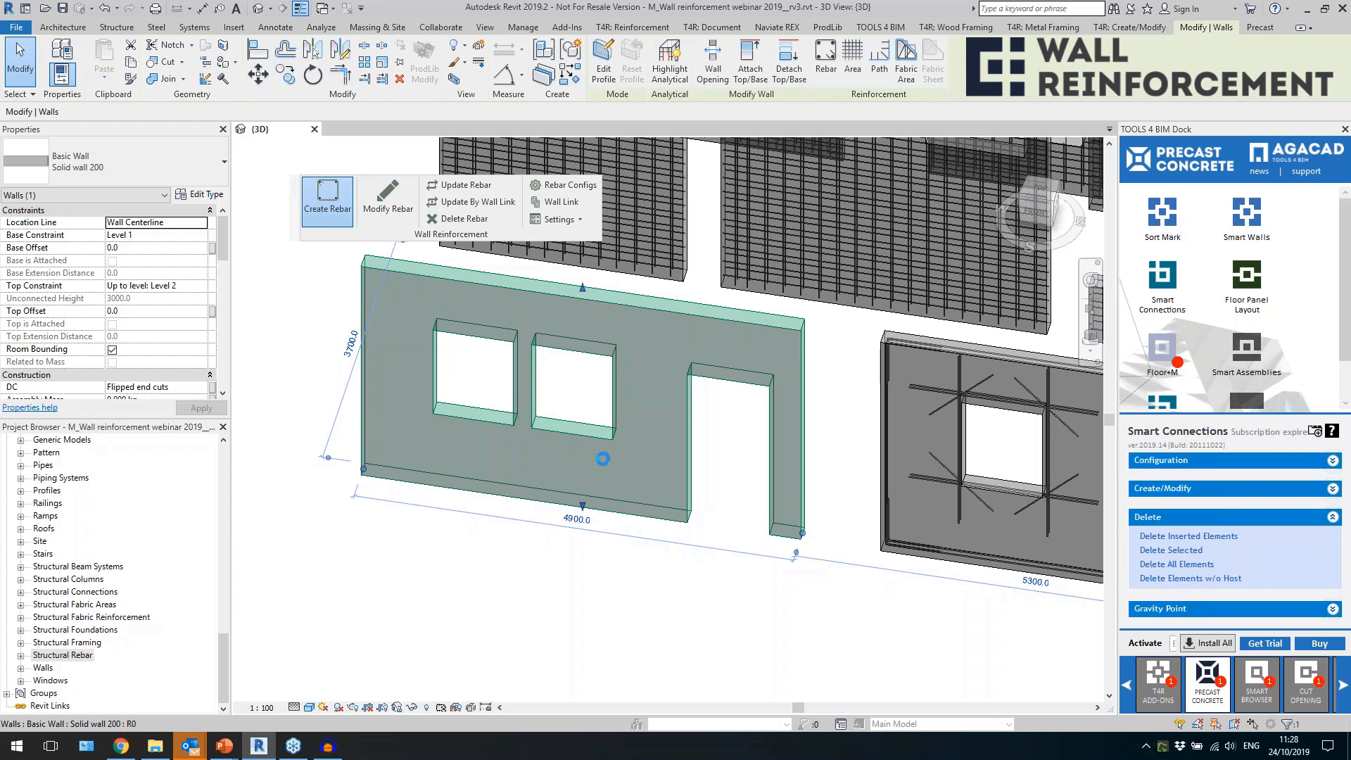
{"action": "left_click", "coordinate": [719, 480]}
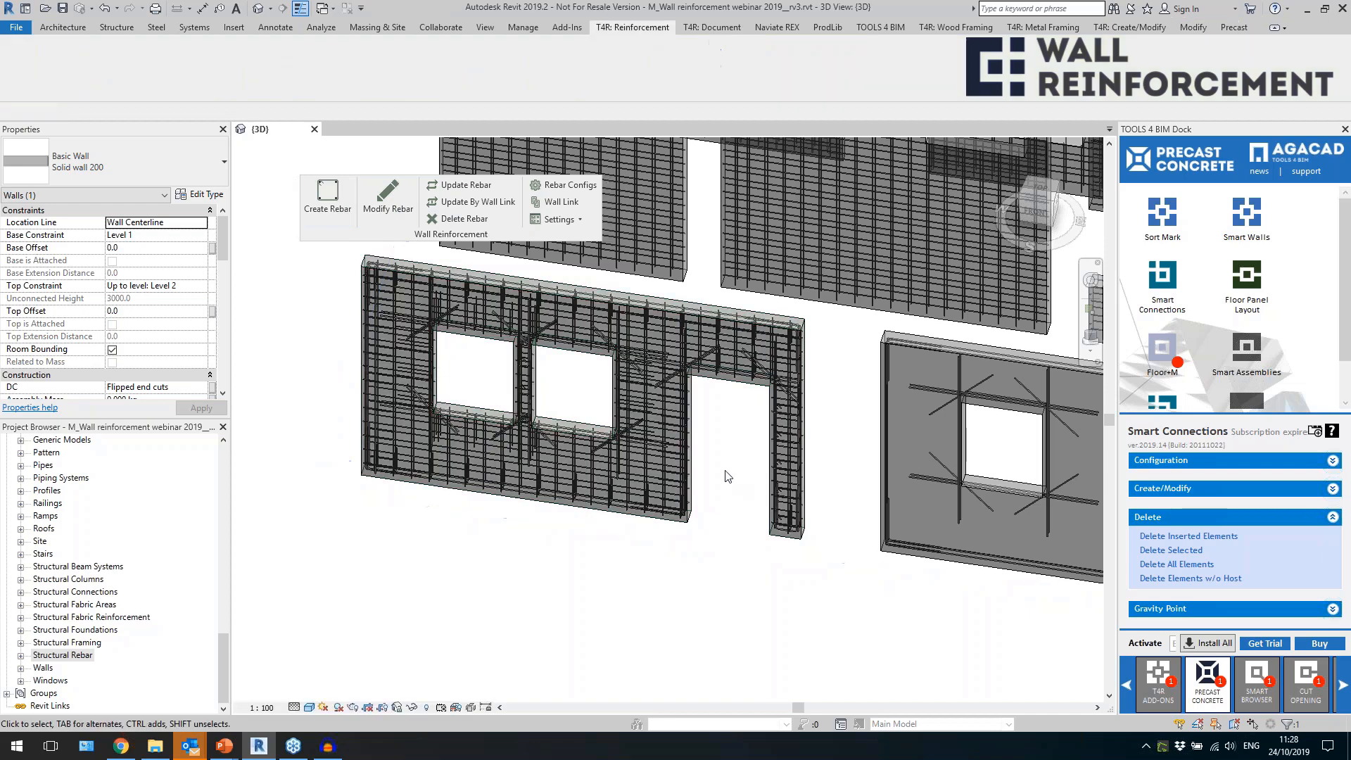
Examine the edge bars, U-bars and diagonal bars around the window and door openings of the two-window wall.
{"action": "scroll", "coordinate": [598, 558], "scroll_direction": "up", "scroll_amount": 5}
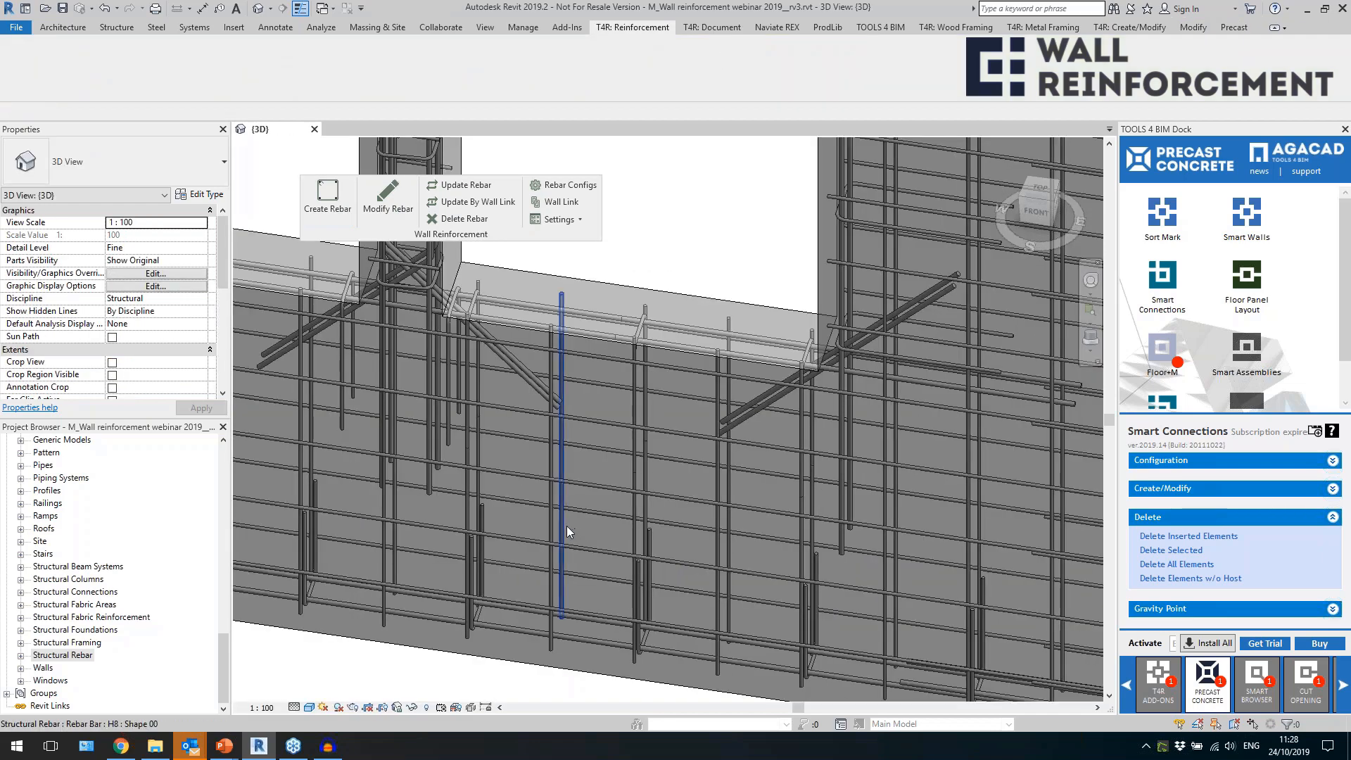
{"action": "left_click", "coordinate": [533, 606]}
{"action": "scroll", "coordinate": [474, 636], "scroll_direction": "up", "scroll_amount": 1}
{"action": "scroll", "coordinate": [474, 636], "scroll_direction": "up", "scroll_amount": 2}
{"action": "middle_click_drag", "start_coordinate": [474, 636], "coordinate": [418, 632], "text": "shift"}
{"action": "scroll", "coordinate": [544, 546], "scroll_direction": "down", "scroll_amount": 3}
{"action": "middle_click_drag", "start_coordinate": [543, 552], "coordinate": [590, 542], "text": "shift"}
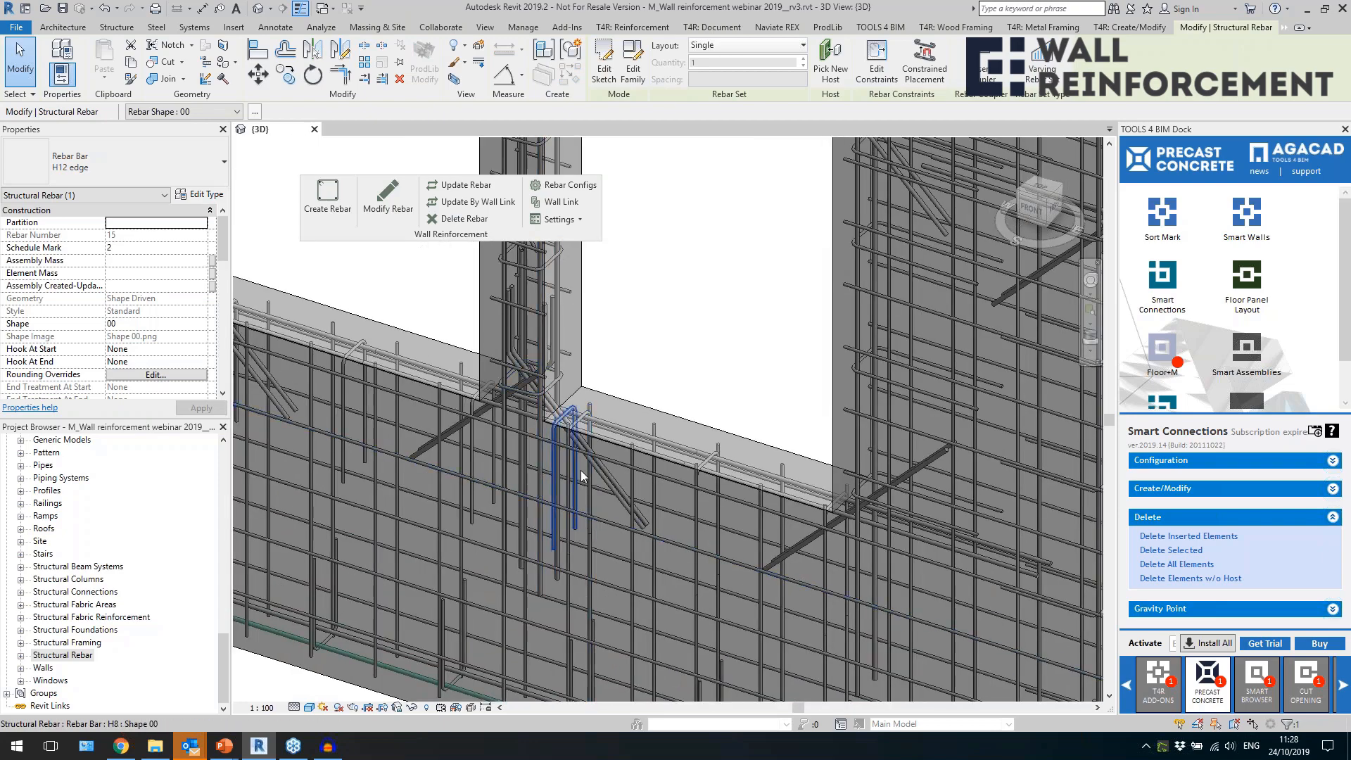
{"action": "left_click", "coordinate": [605, 483]}
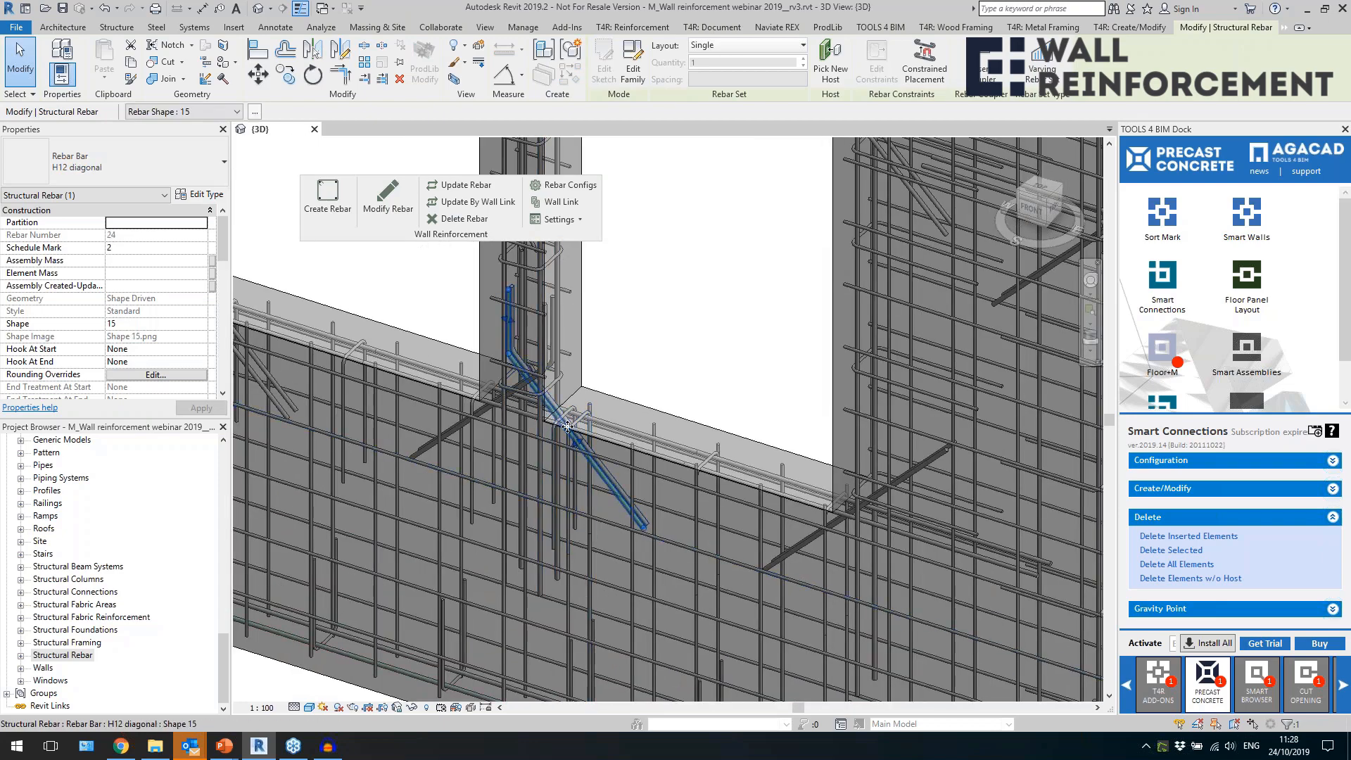
{"action": "scroll", "coordinate": [569, 468], "scroll_direction": "down", "scroll_amount": 4}
{"action": "scroll", "coordinate": [569, 470], "scroll_direction": "up", "scroll_amount": 1}
{"action": "scroll", "coordinate": [511, 435], "scroll_direction": "down", "scroll_amount": 1}
{"action": "middle_click_drag", "start_coordinate": [590, 518], "coordinate": [530, 518]}
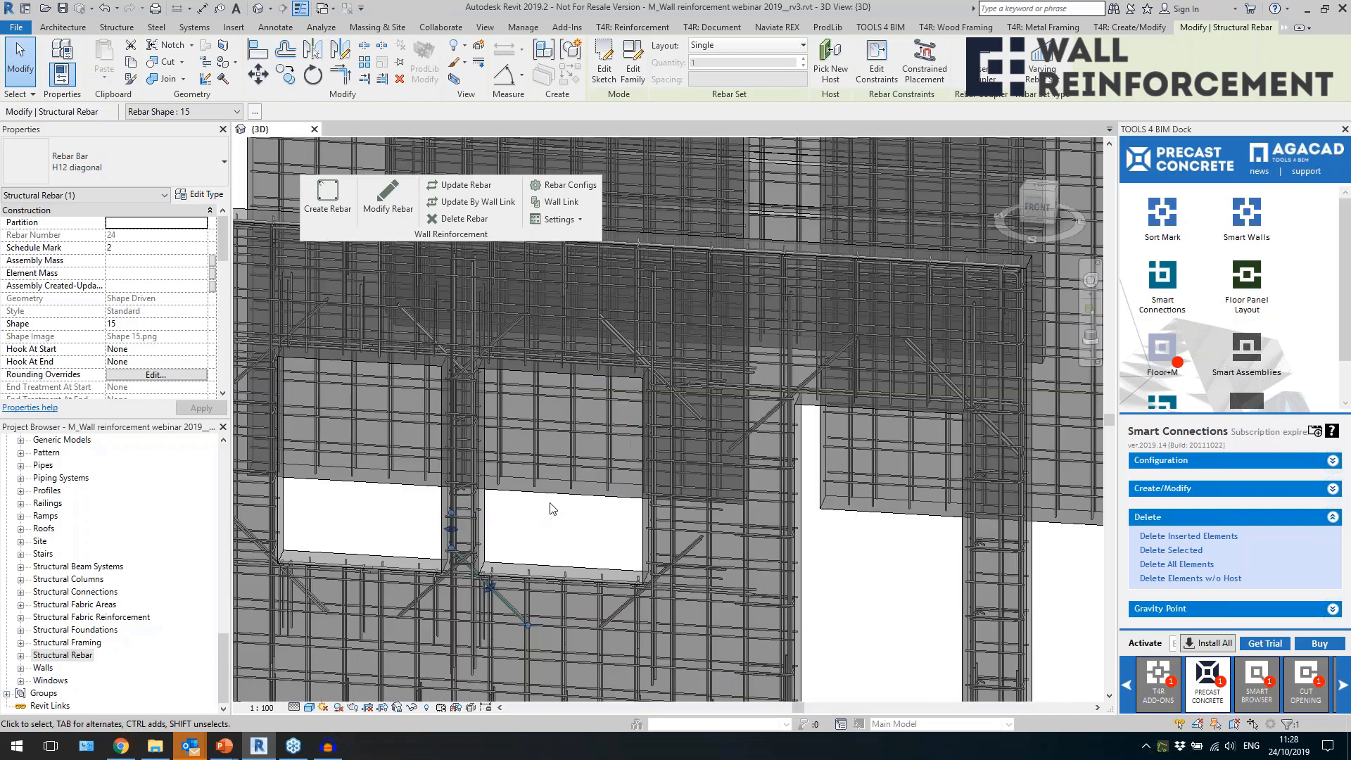
Look over the complete set of reinforced walls in all rows.
{"action": "scroll", "coordinate": [859, 397], "scroll_direction": "down", "scroll_amount": 2}
{"action": "left_click", "coordinate": [809, 389]}
{"action": "scroll", "coordinate": [809, 392], "scroll_direction": "down", "scroll_amount": 2}
{"action": "middle_click_drag", "start_coordinate": [862, 471], "coordinate": [516, 526], "text": "shift"}
{"action": "scroll", "coordinate": [561, 490], "scroll_direction": "down", "scroll_amount": 4}
{"action": "middle_click_drag", "start_coordinate": [589, 505], "coordinate": [618, 536], "text": "shift"}
{"action": "middle_click_drag", "start_coordinate": [755, 534], "coordinate": [482, 418]}
{"action": "scroll", "coordinate": [557, 420], "scroll_direction": "down", "scroll_amount": 3}
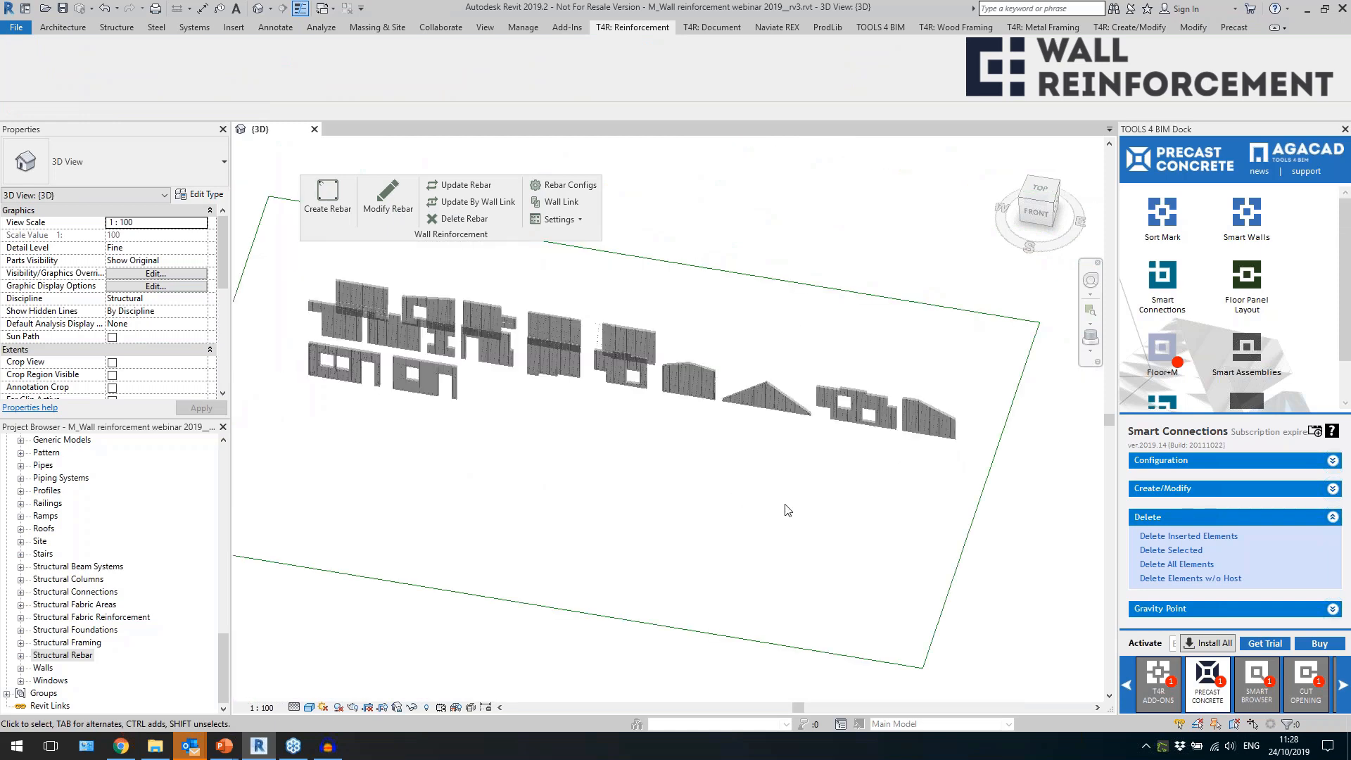
Open the 3D Parts view and bring up the row of separate sandwich walls below the column-and-panel frame.
{"action": "middle_click_drag", "start_coordinate": [787, 512], "coordinate": [462, 434]}
{"action": "scroll", "coordinate": [830, 499], "scroll_direction": "down", "scroll_amount": 1}
{"action": "middle_click_drag", "start_coordinate": [831, 499], "coordinate": [496, 426]}
{"action": "scroll", "coordinate": [667, 479], "scroll_direction": "up", "scroll_amount": 3}
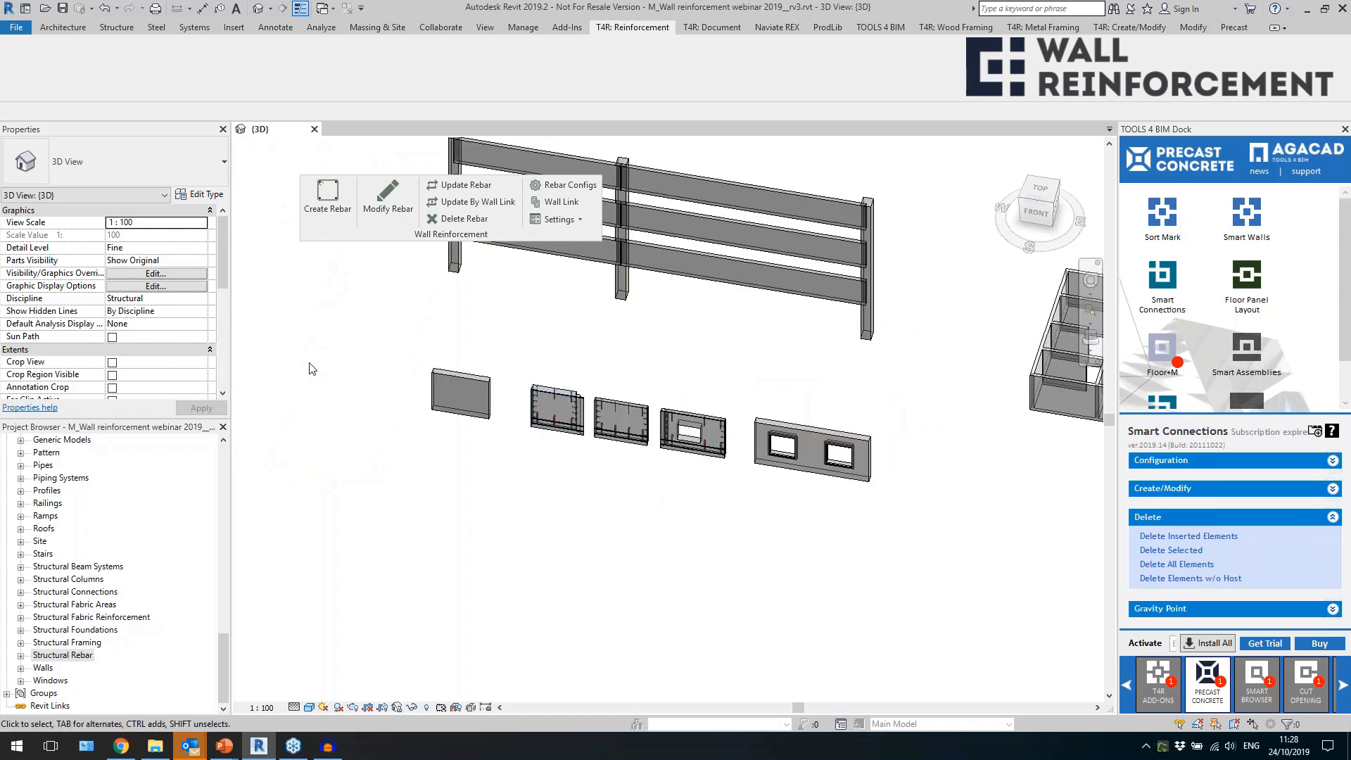
{"action": "scroll", "coordinate": [312, 369], "scroll_direction": "up", "scroll_amount": 2}
{"action": "scroll", "coordinate": [130, 598], "scroll_direction": "up", "scroll_amount": 15}
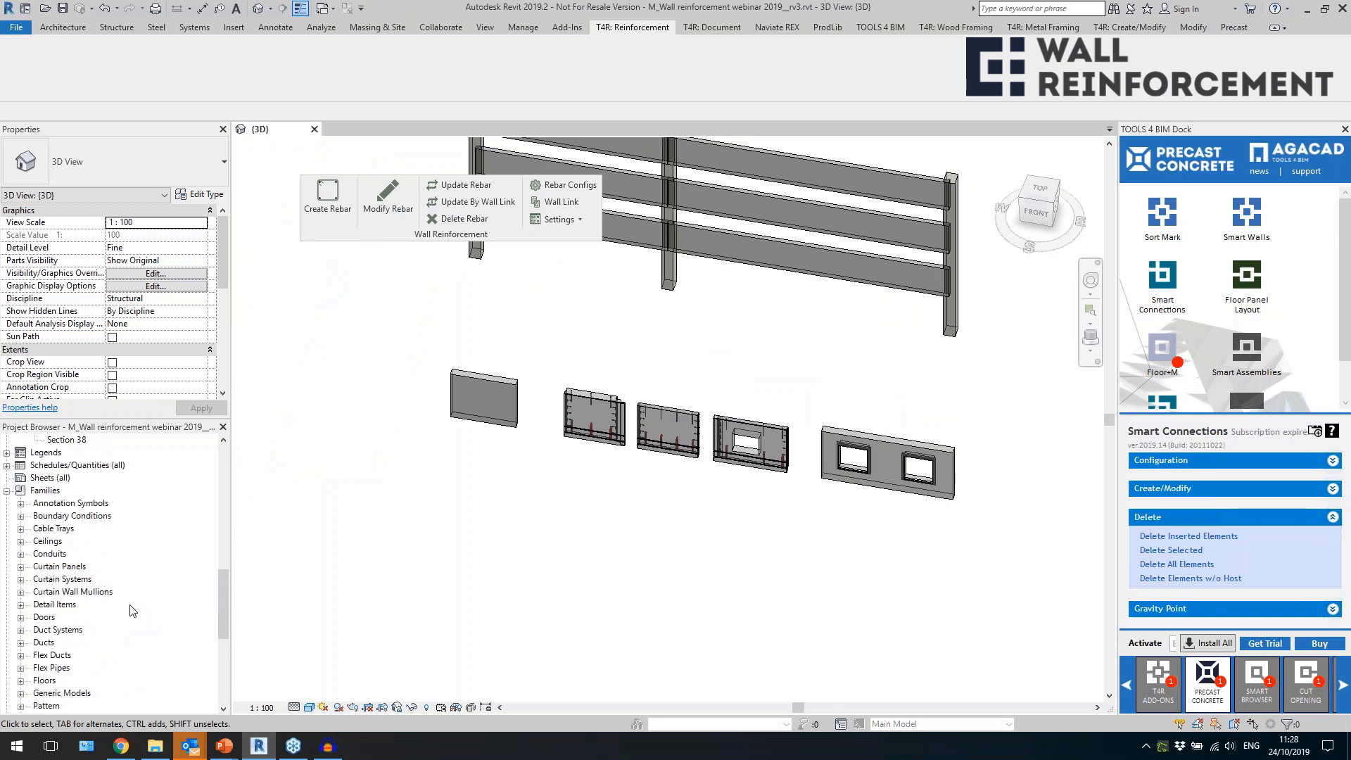
{"action": "scroll", "coordinate": [130, 611], "scroll_direction": "up", "scroll_amount": 5}
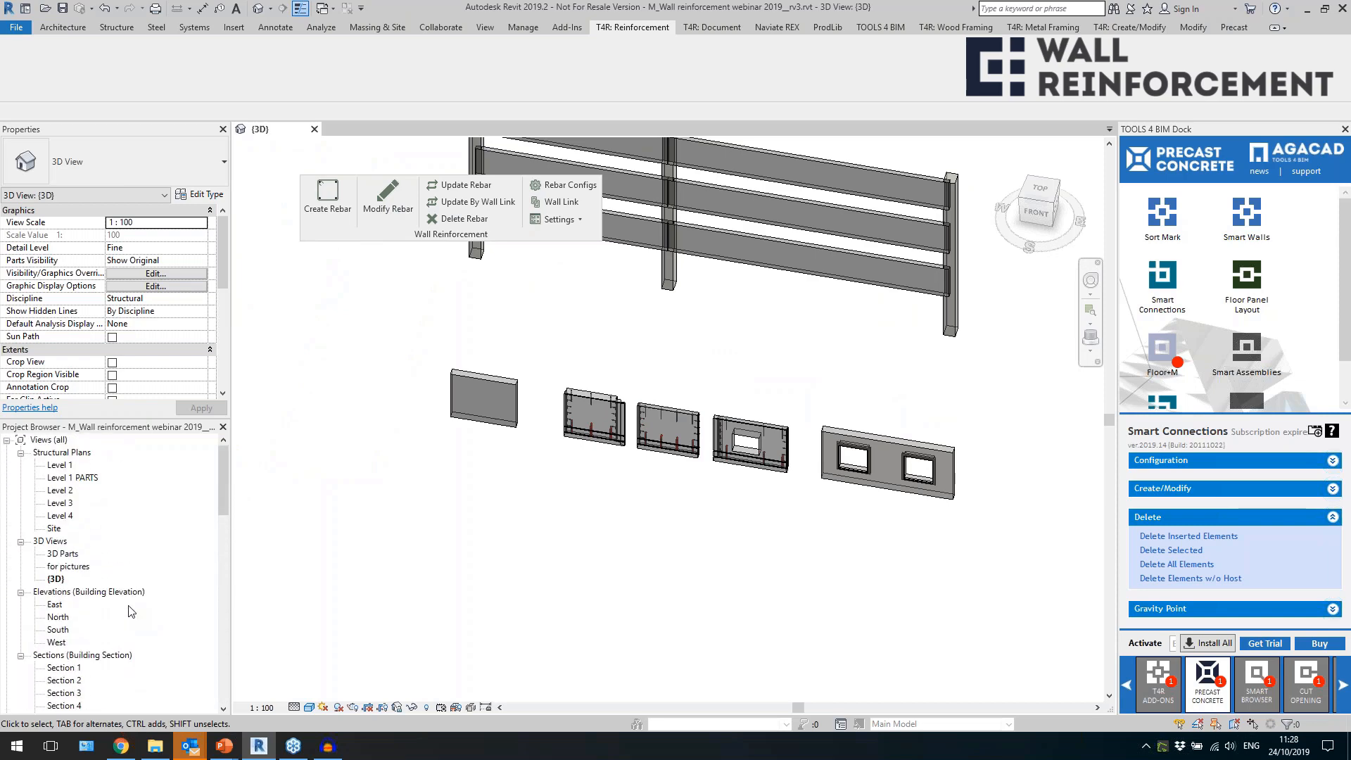
{"action": "double_click", "coordinate": [68, 554]}
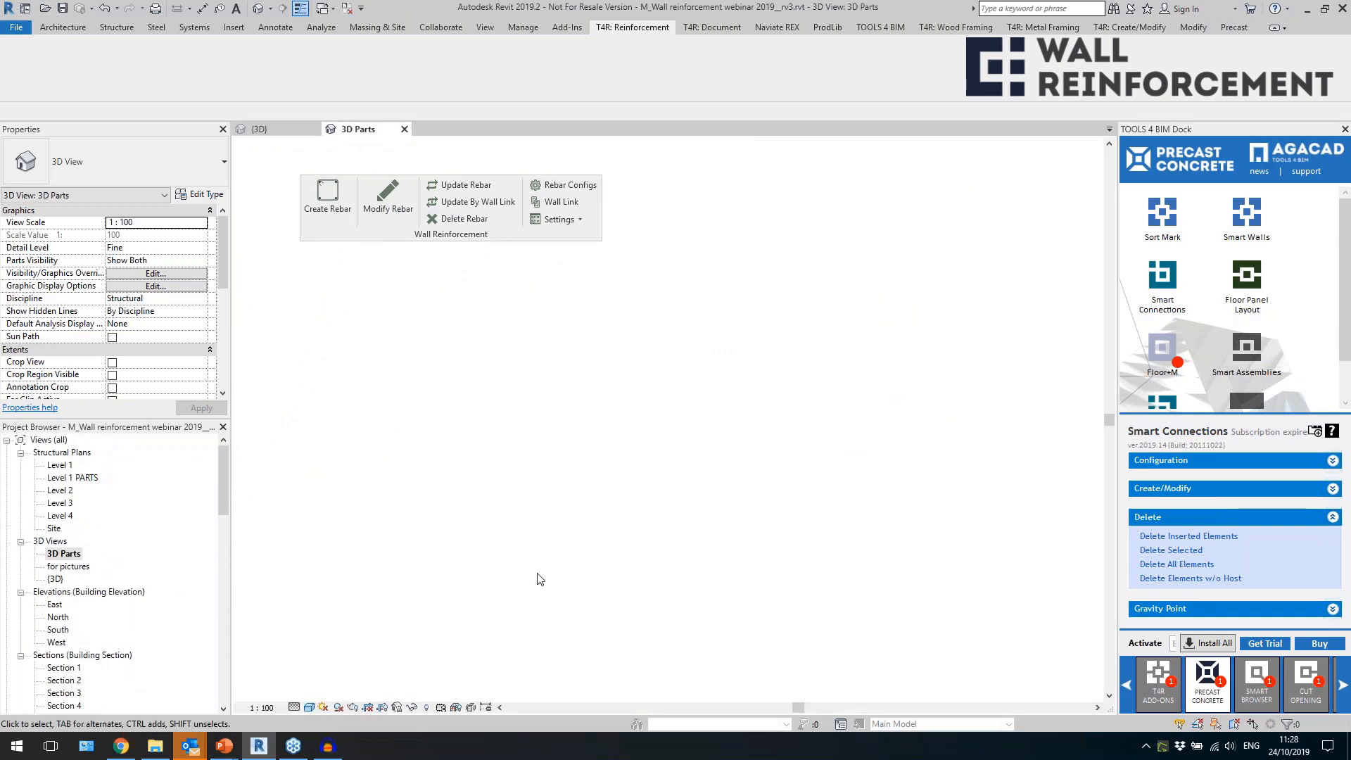
{"action": "scroll", "coordinate": [901, 464], "scroll_direction": "up", "scroll_amount": 5}
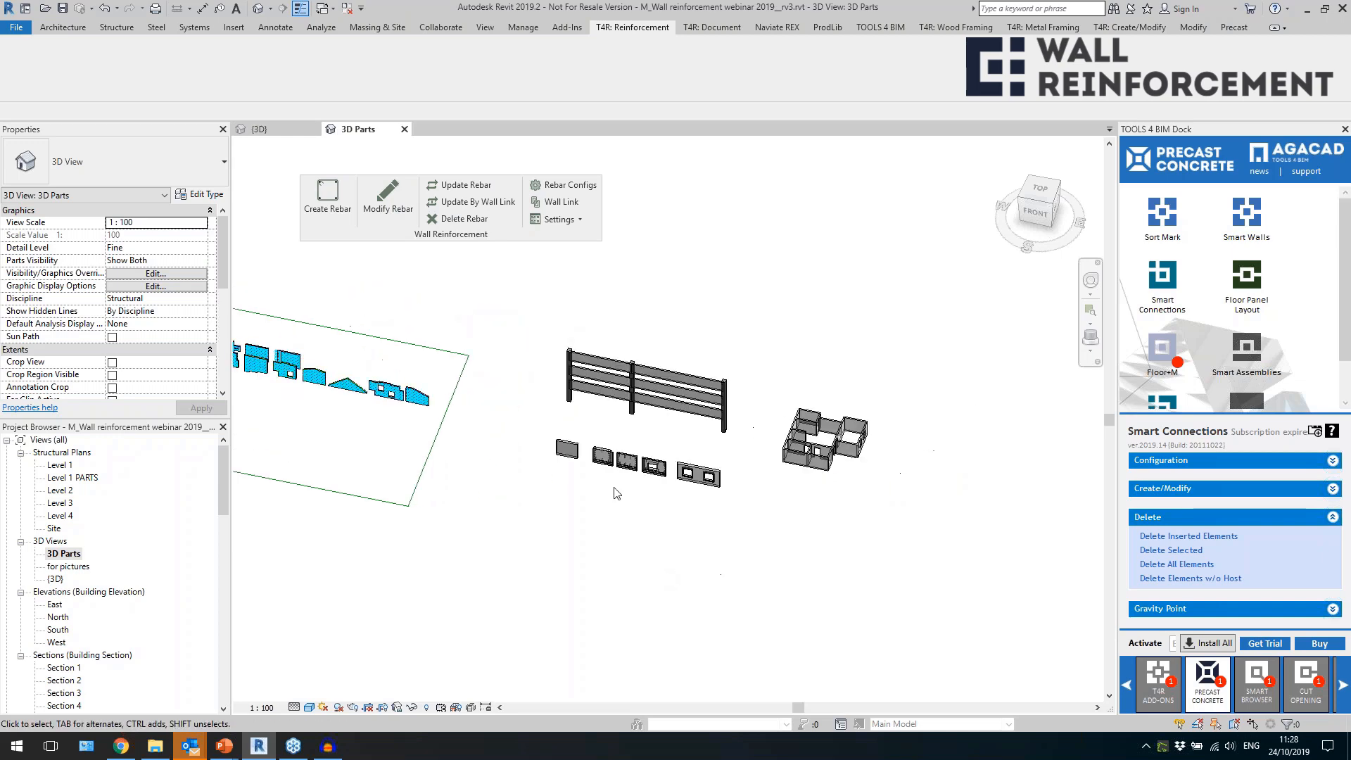
{"action": "scroll", "coordinate": [475, 366], "scroll_direction": "up", "scroll_amount": 3}
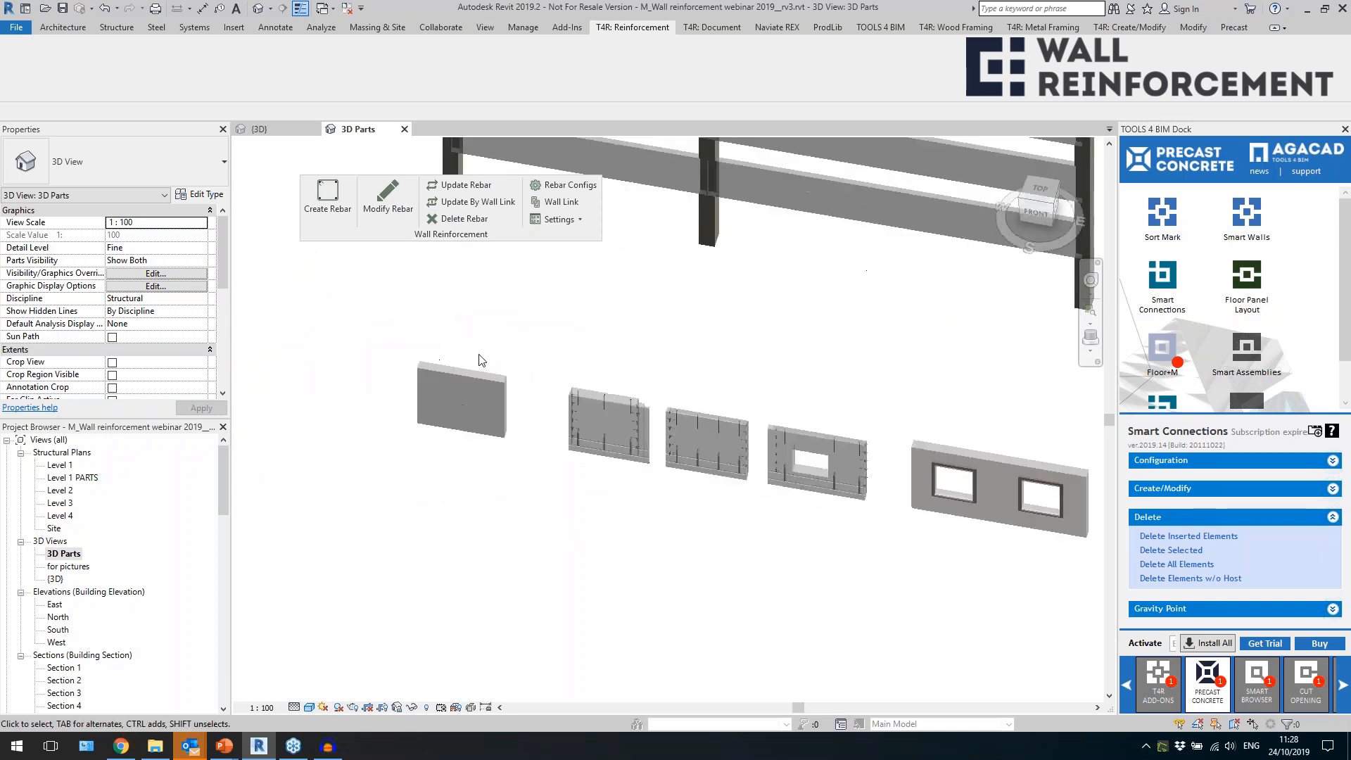
Examine the finish, insulation and structure layers in the plain Sandwich wall's type assembly.
{"action": "left_click", "coordinate": [450, 378]}
{"action": "scroll", "coordinate": [371, 348], "scroll_direction": "up", "scroll_amount": 2}
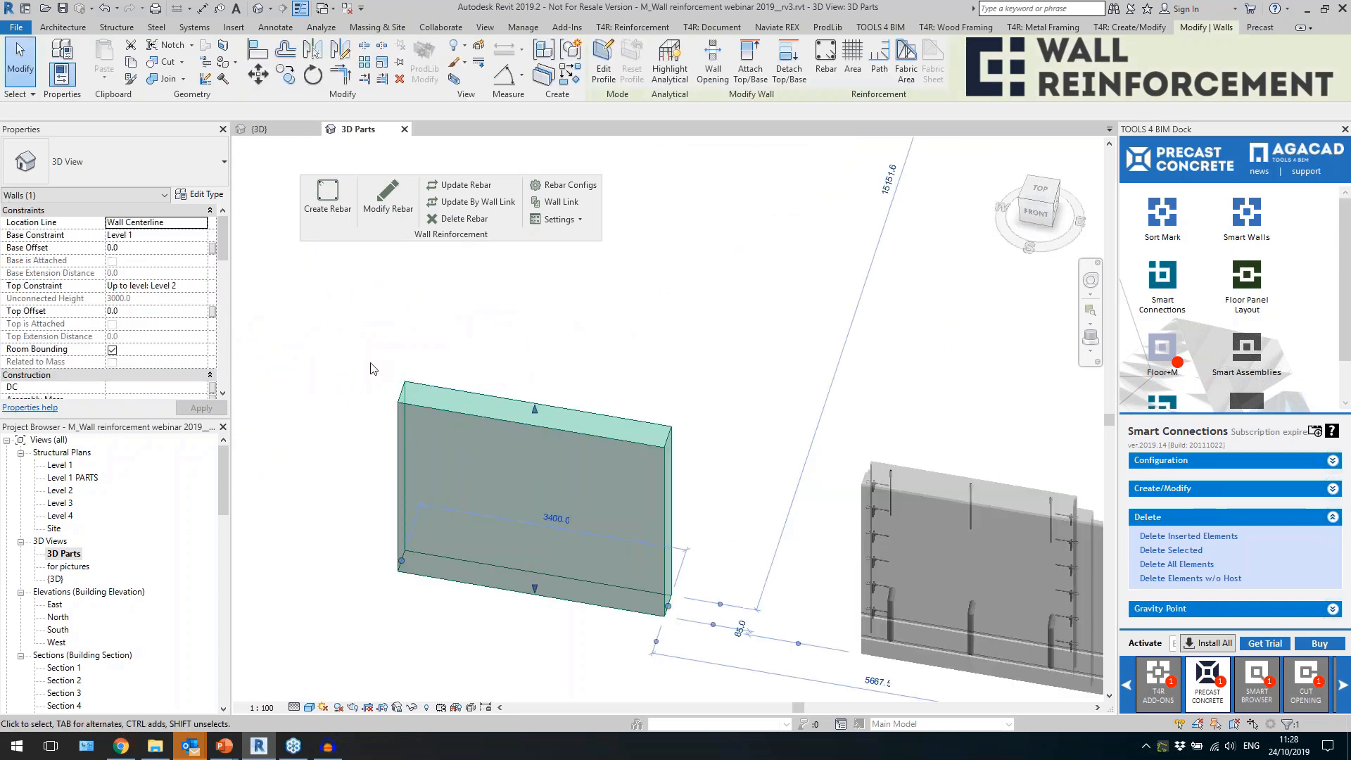
{"action": "left_click", "coordinate": [185, 193]}
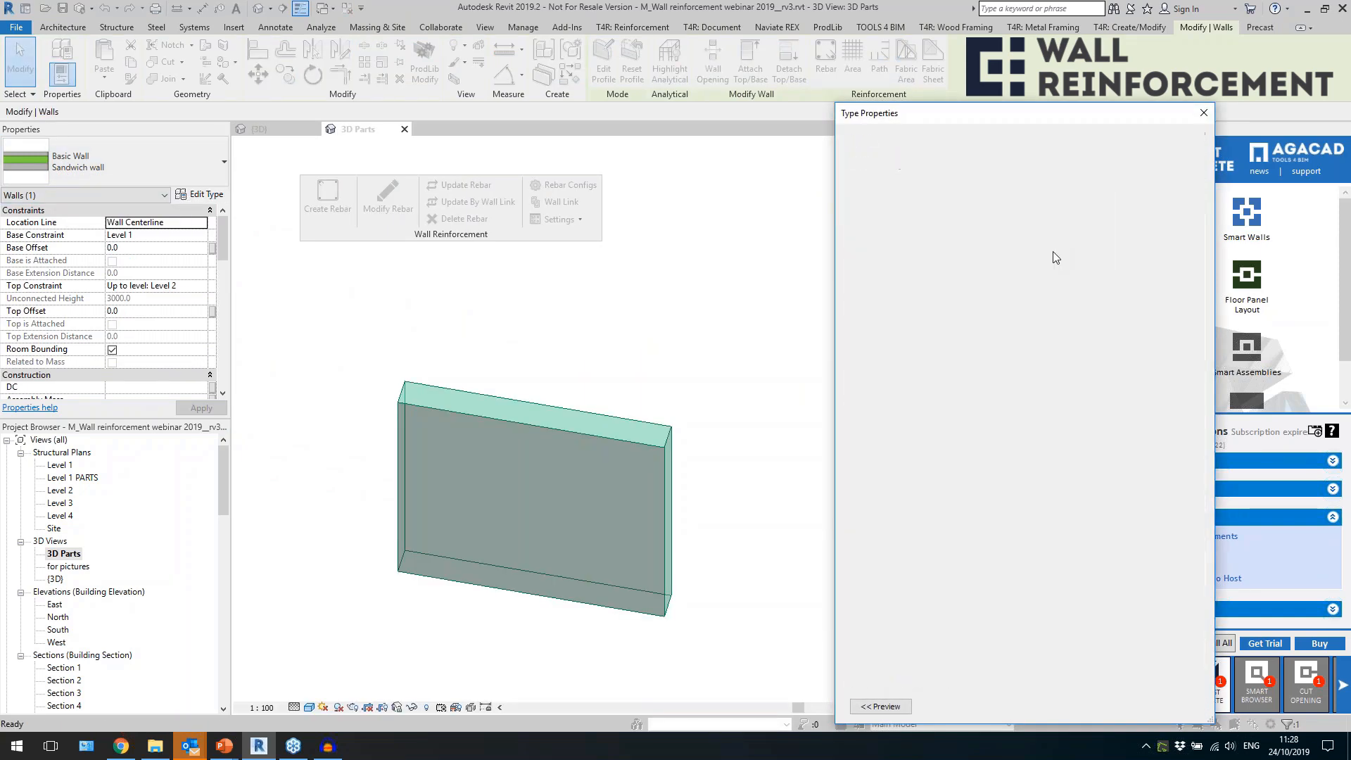
{"action": "left_click", "coordinate": [860, 283]}
{"action": "left_click", "coordinate": [860, 258]}
{"action": "left_click", "coordinate": [860, 245]}
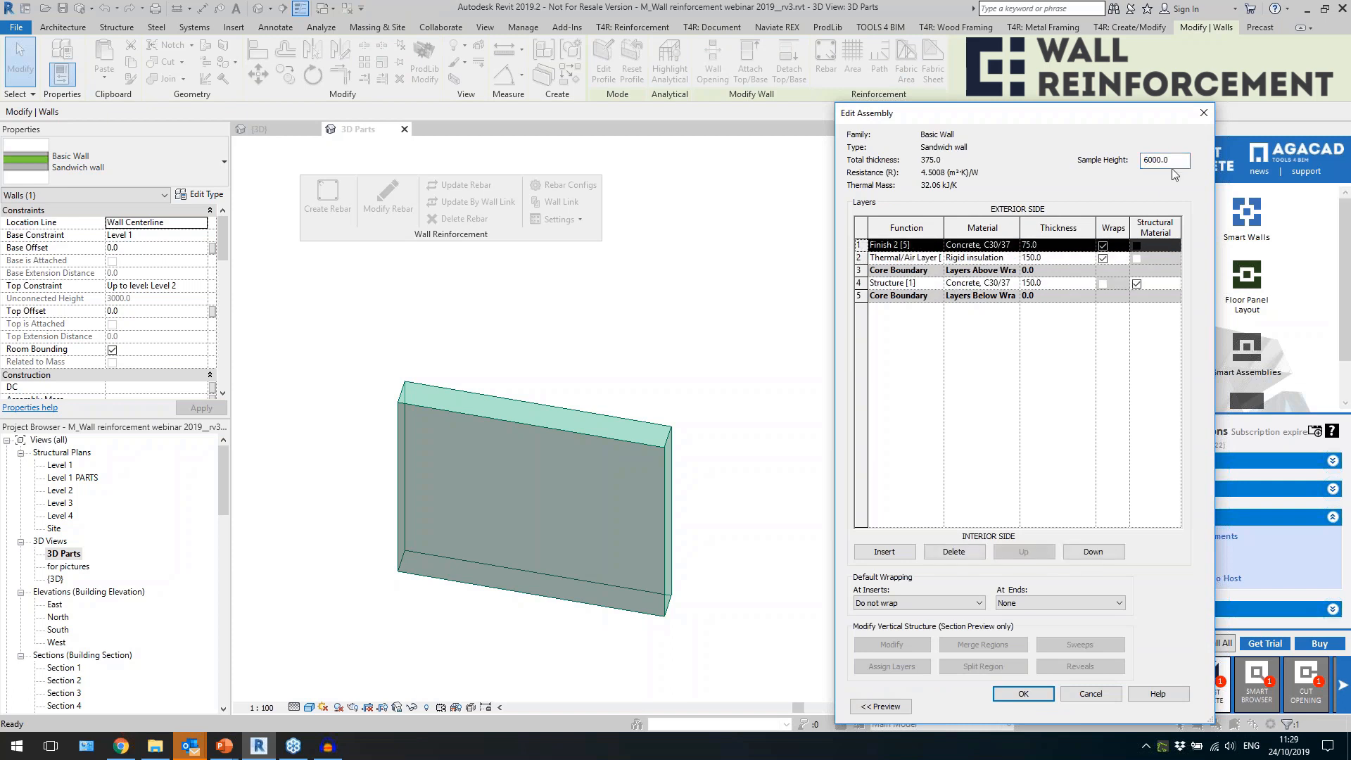
{"action": "left_click", "coordinate": [1202, 113]}
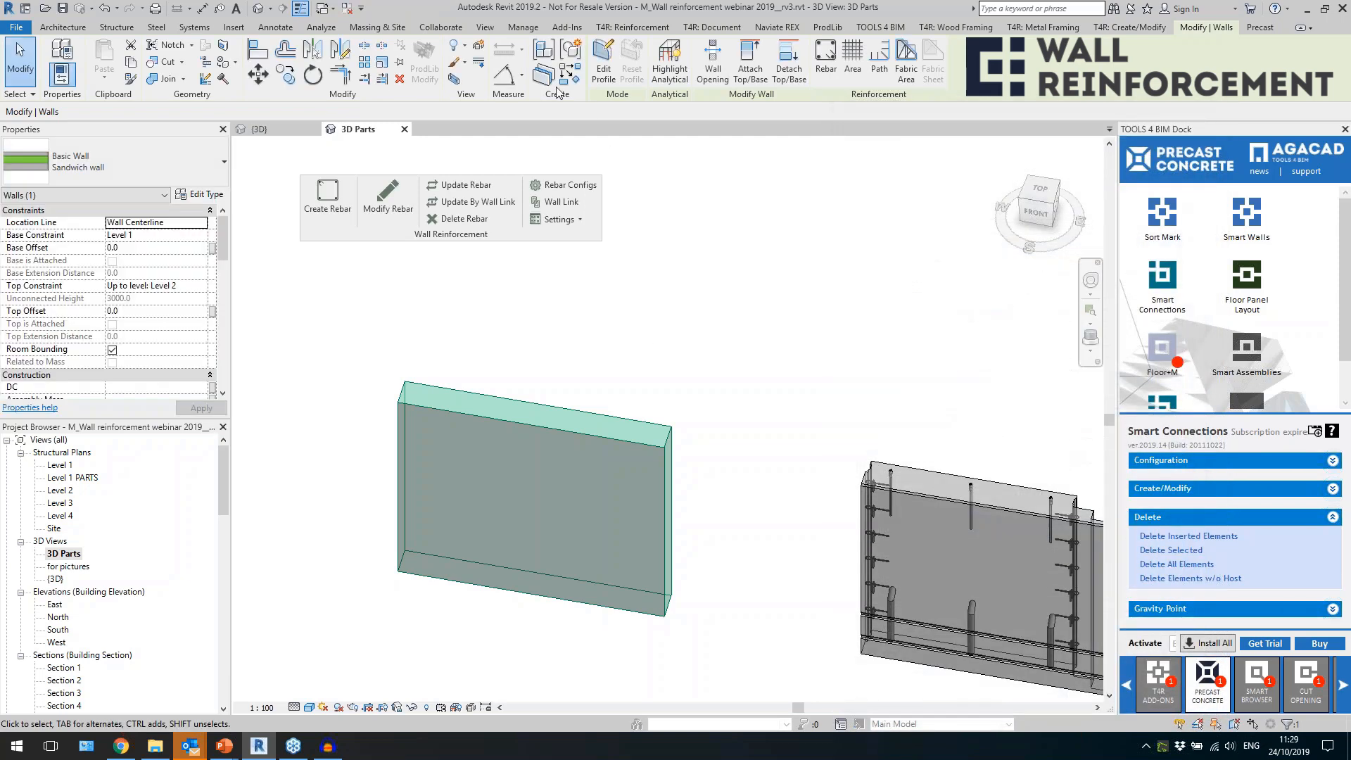
Create parts from the plain sandwich wall and enable Show Shape Handles for its three parts in the Level 1 plan.
{"action": "left_click", "coordinate": [664, 387]}
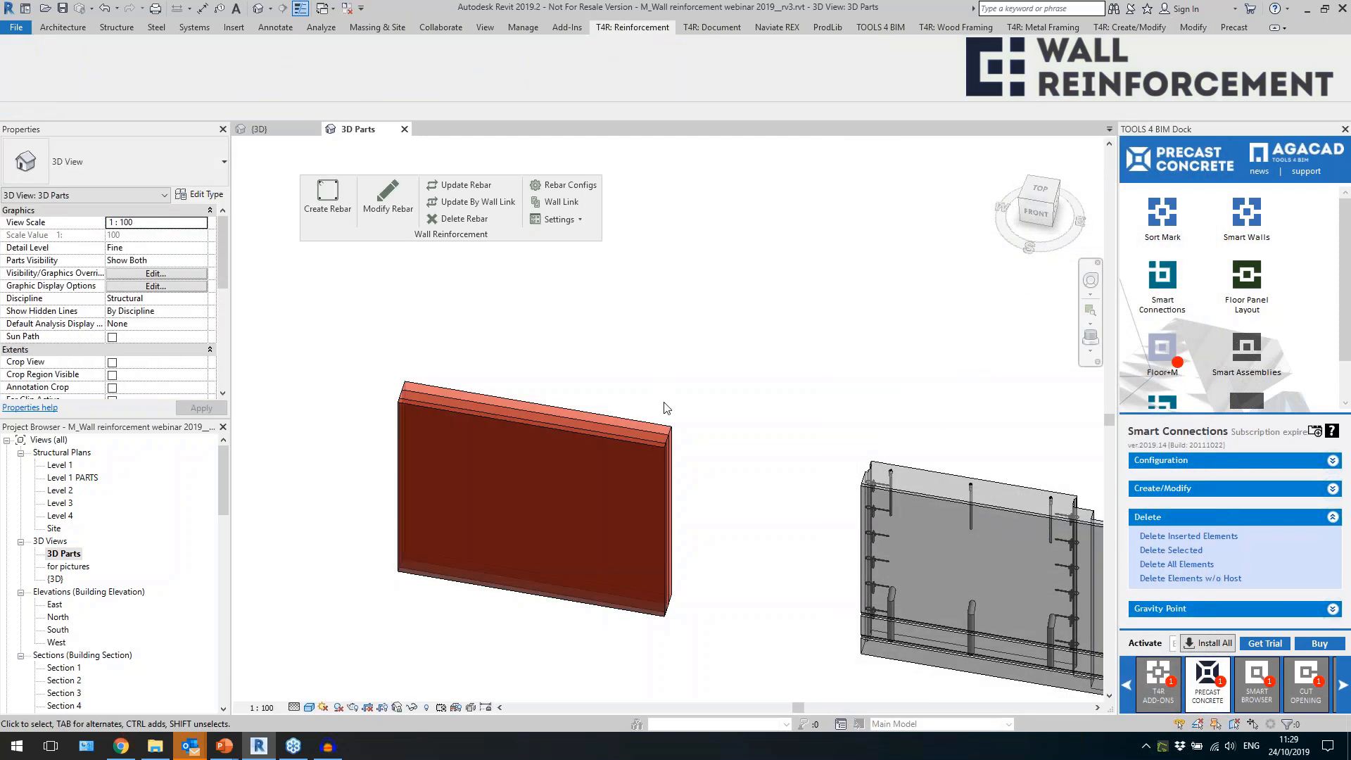
{"action": "double_click", "coordinate": [54, 465]}
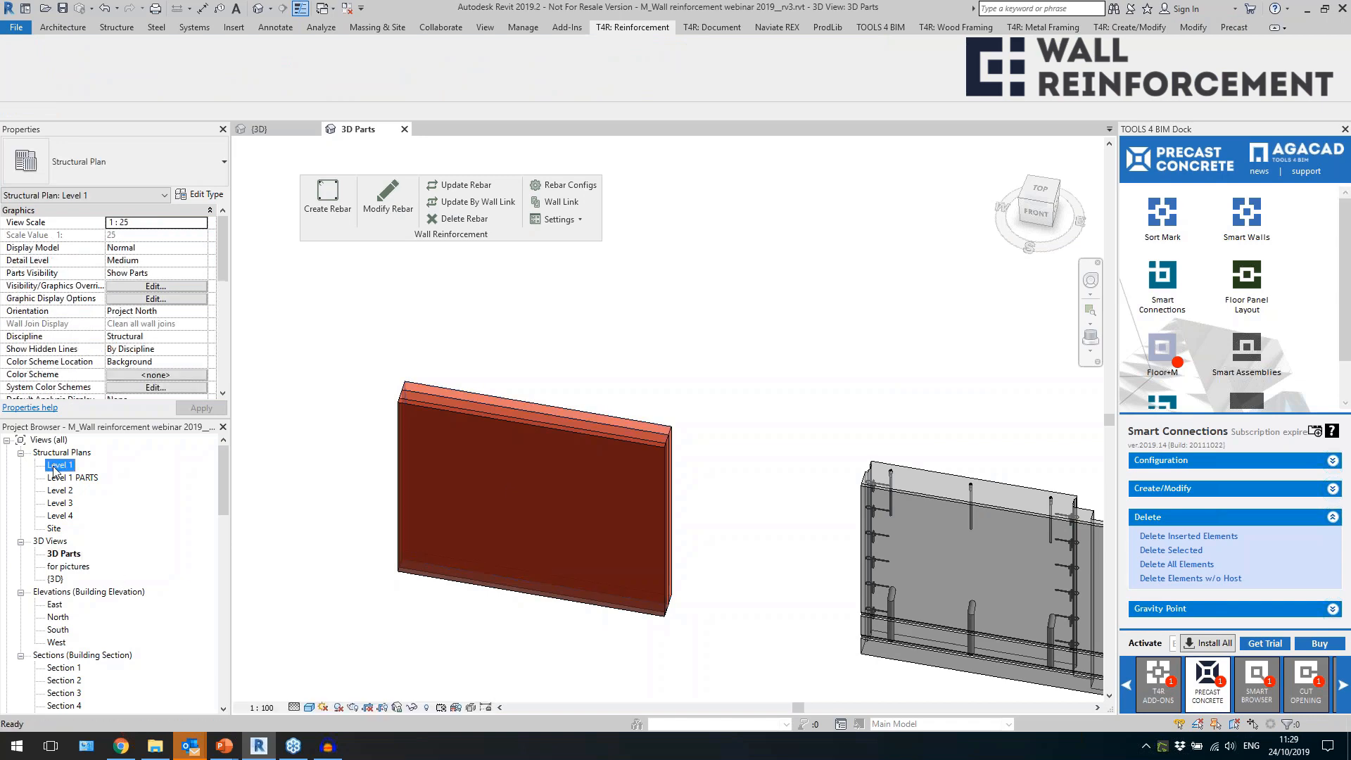
{"action": "scroll", "coordinate": [619, 454], "scroll_direction": "up", "scroll_amount": 5}
{"action": "left_click", "coordinate": [556, 366]}
{"action": "scroll", "coordinate": [559, 345], "scroll_direction": "up", "scroll_amount": 2}
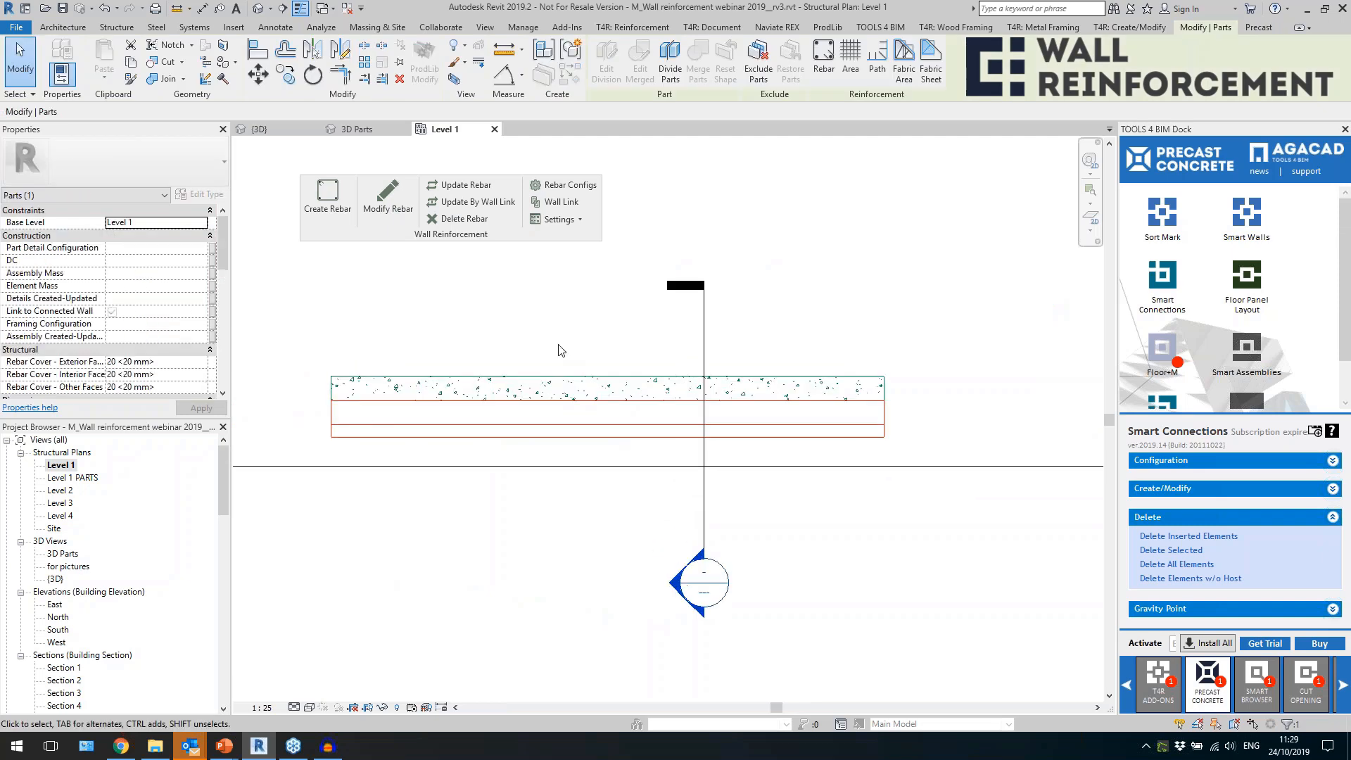
{"action": "left_click_drag", "start_coordinate": [561, 351], "coordinate": [529, 435]}
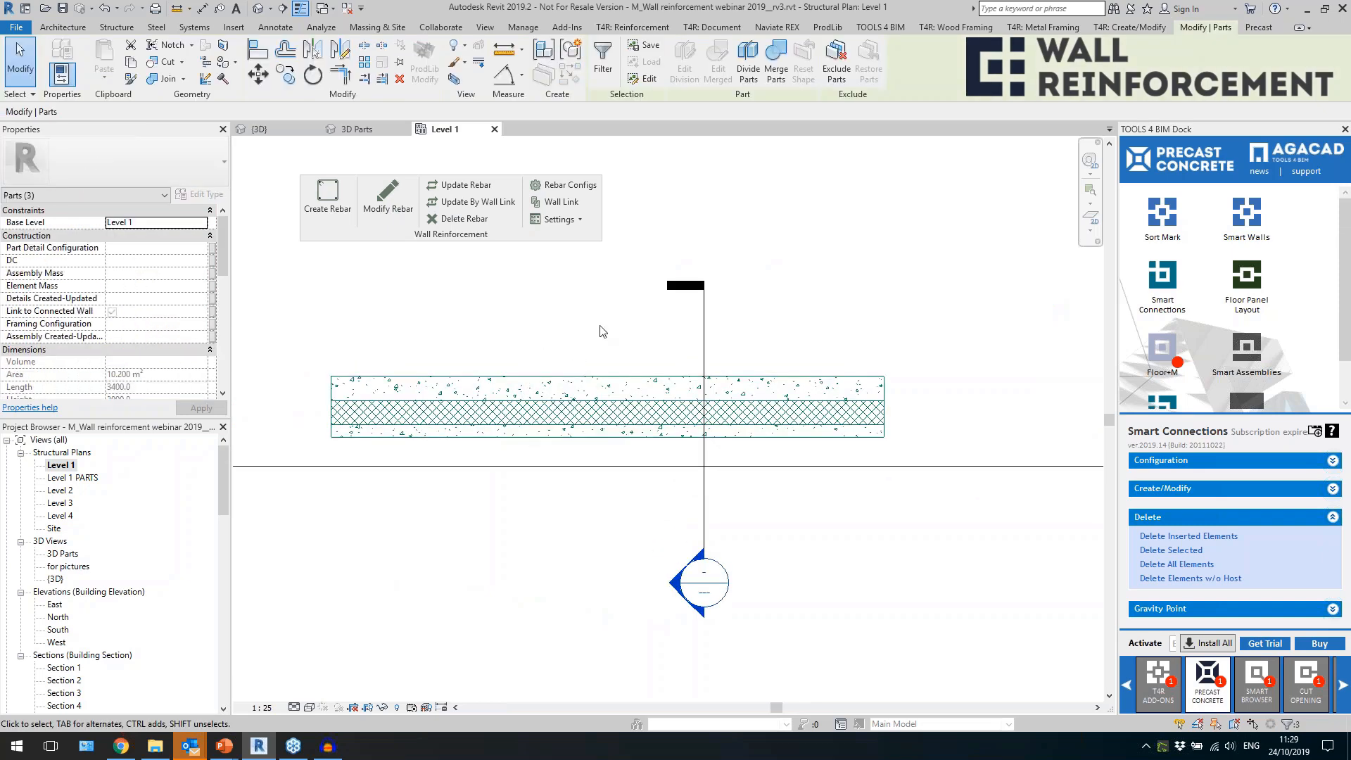
{"action": "scroll", "coordinate": [151, 342], "scroll_direction": "down", "scroll_amount": 5}
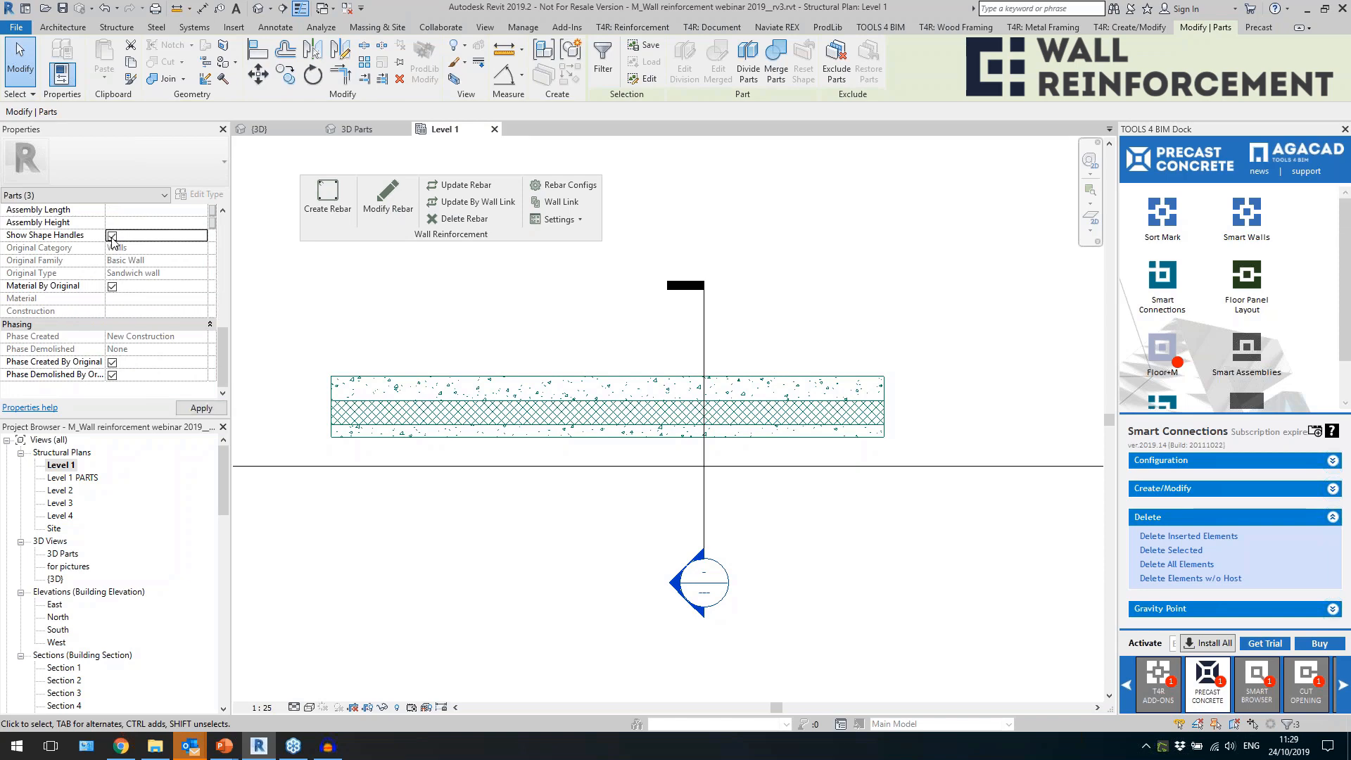
{"action": "left_click", "coordinate": [416, 354]}
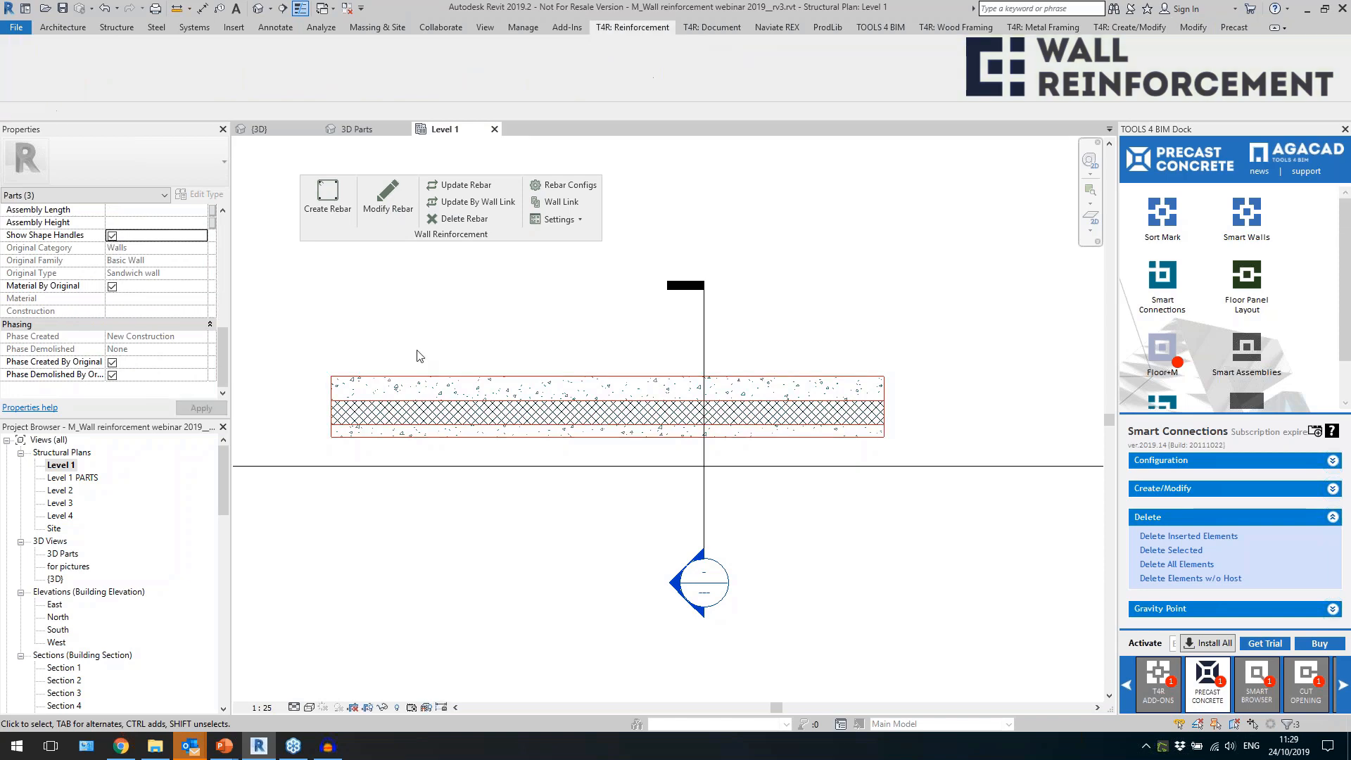
In plan, shorten one end of the 150 mm concrete part to about 2971 mm and pull the insulation's end in about 56 mm.
{"action": "left_click", "coordinate": [447, 378]}
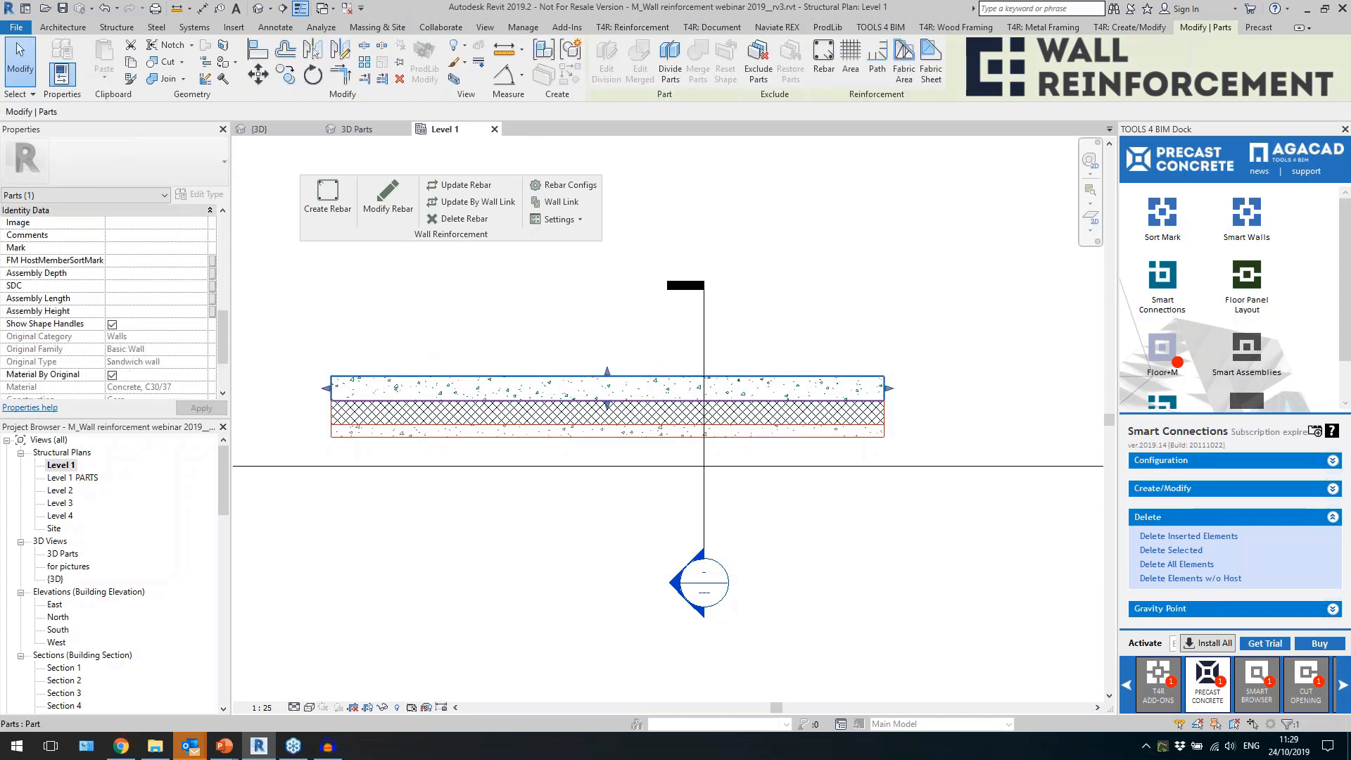
{"action": "left_click_drag", "start_coordinate": [890, 389], "coordinate": [814, 398]}
{"action": "left_click", "coordinate": [879, 413]}
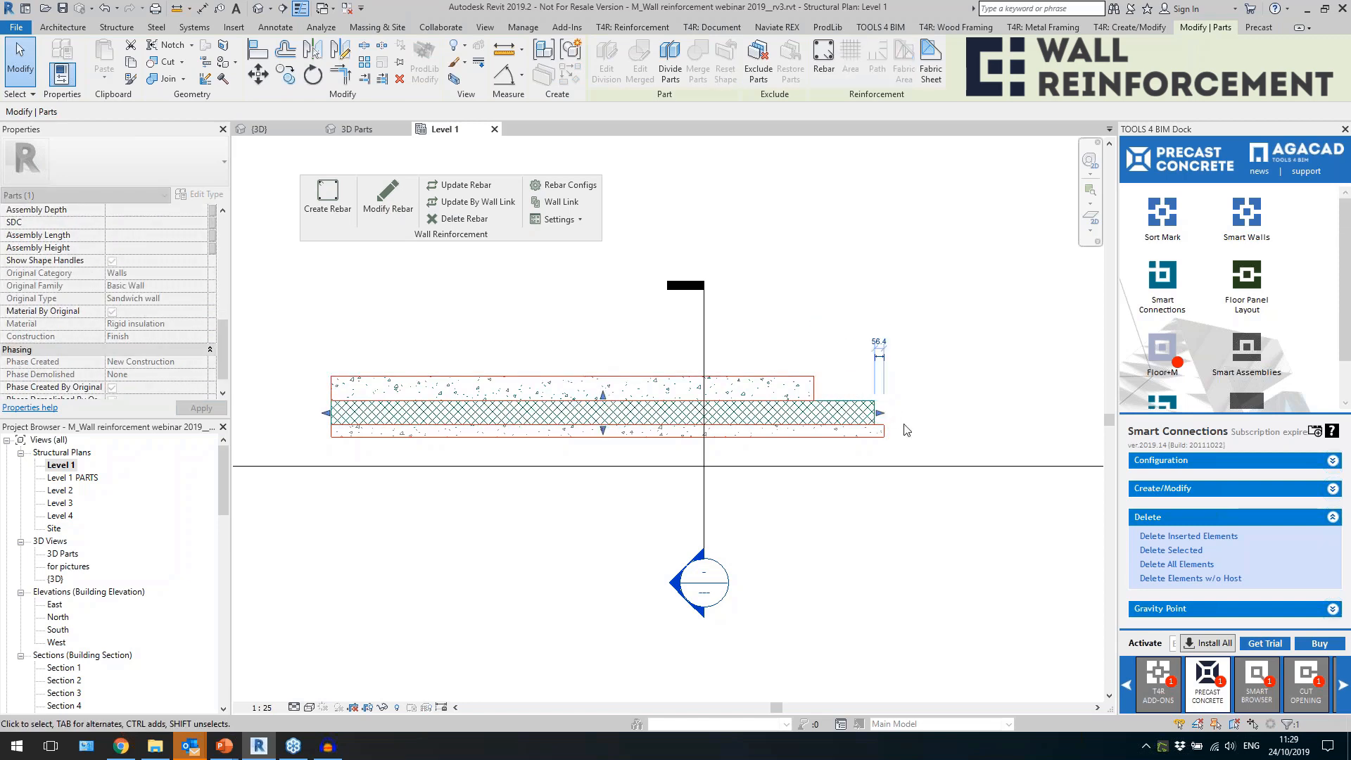
{"action": "left_click", "coordinate": [880, 351]}
In Section 4, lower the tops of the 150 mm concrete part and the insulation part to about 232 mm below Level 2.
{"action": "double_click", "coordinate": [706, 584]}
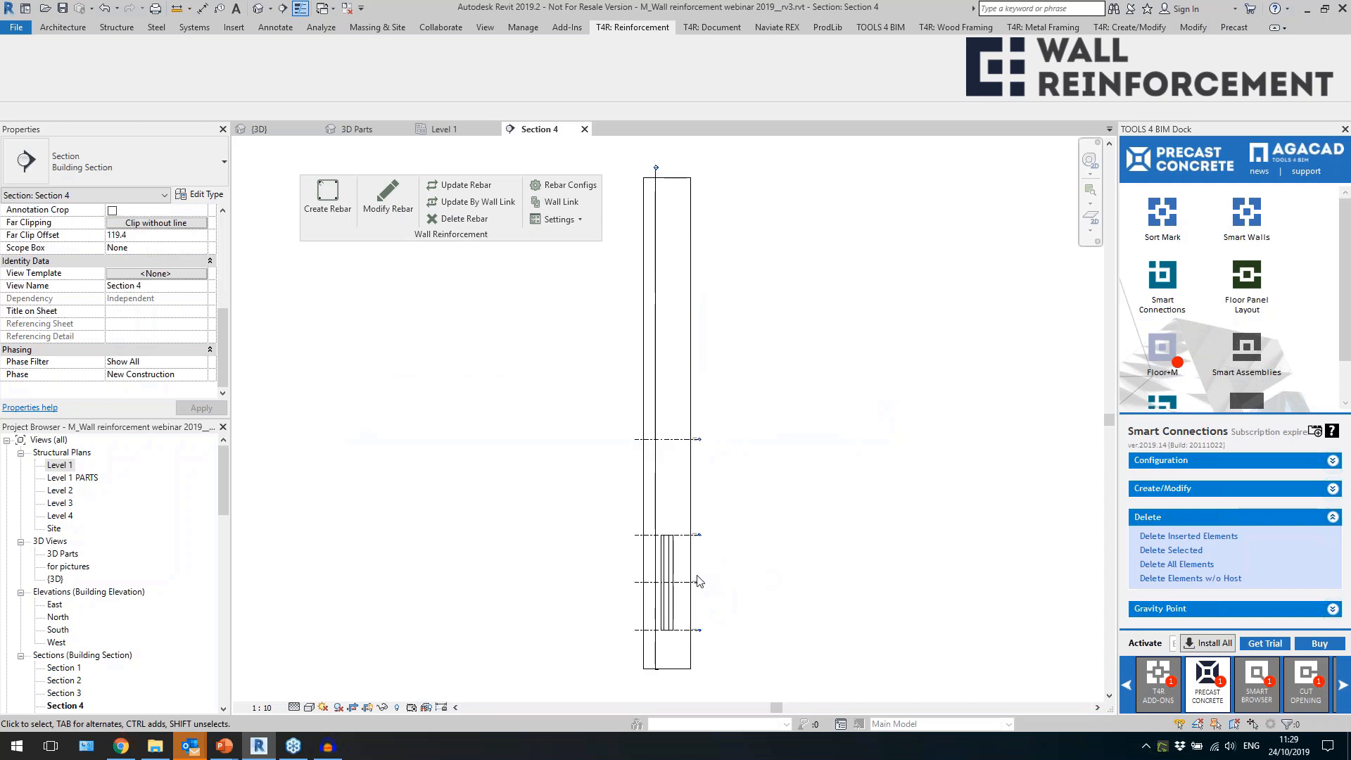
{"action": "left_click", "coordinate": [667, 394]}
{"action": "scroll", "coordinate": [663, 378], "scroll_direction": "up", "scroll_amount": 5}
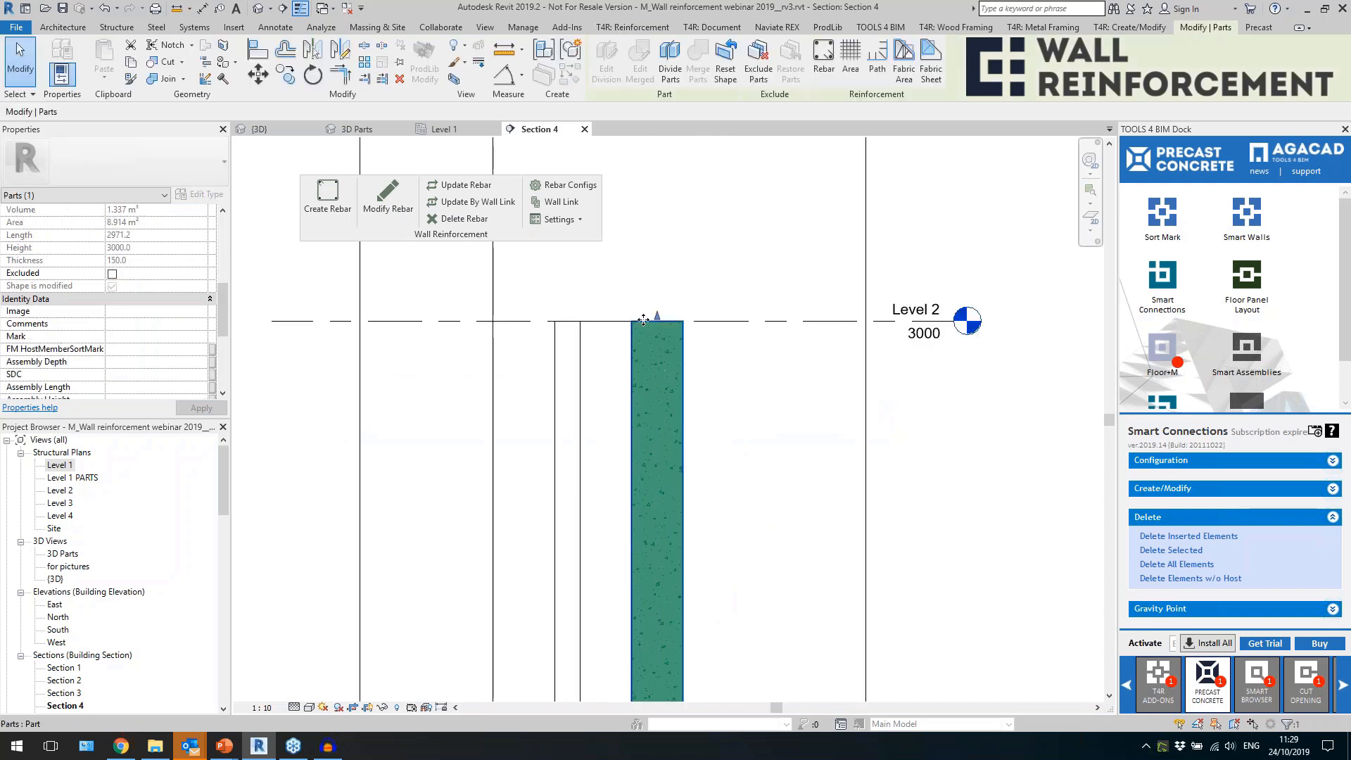
{"action": "left_click", "coordinate": [628, 360]}
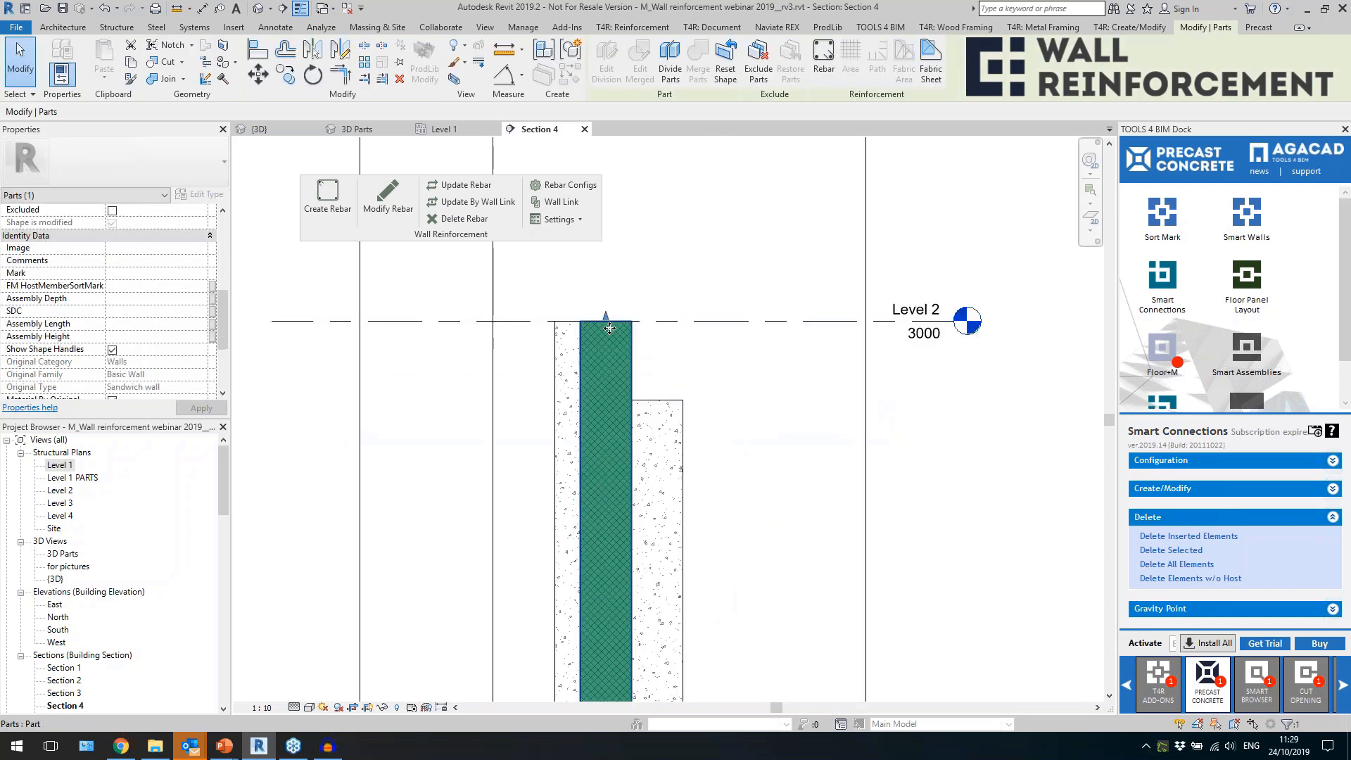
{"action": "left_click_drag", "start_coordinate": [606, 320], "coordinate": [618, 400]}
{"action": "key", "text": "Escape"}
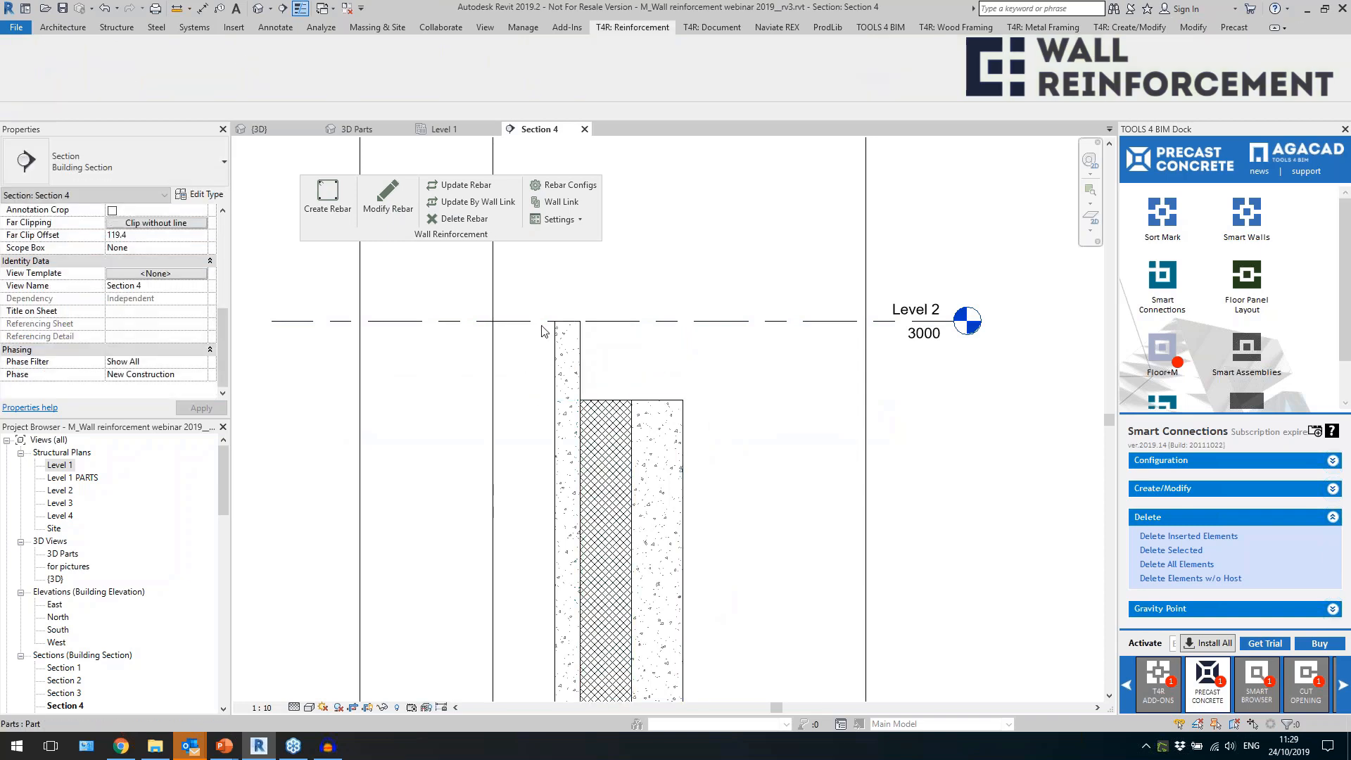
{"action": "scroll", "coordinate": [542, 324], "scroll_direction": "down", "scroll_amount": 2}
Close the inactive views and examine the sandwich wall's stepped parts from the back in the 3D Parts view.
{"action": "left_click", "coordinate": [259, 8]}
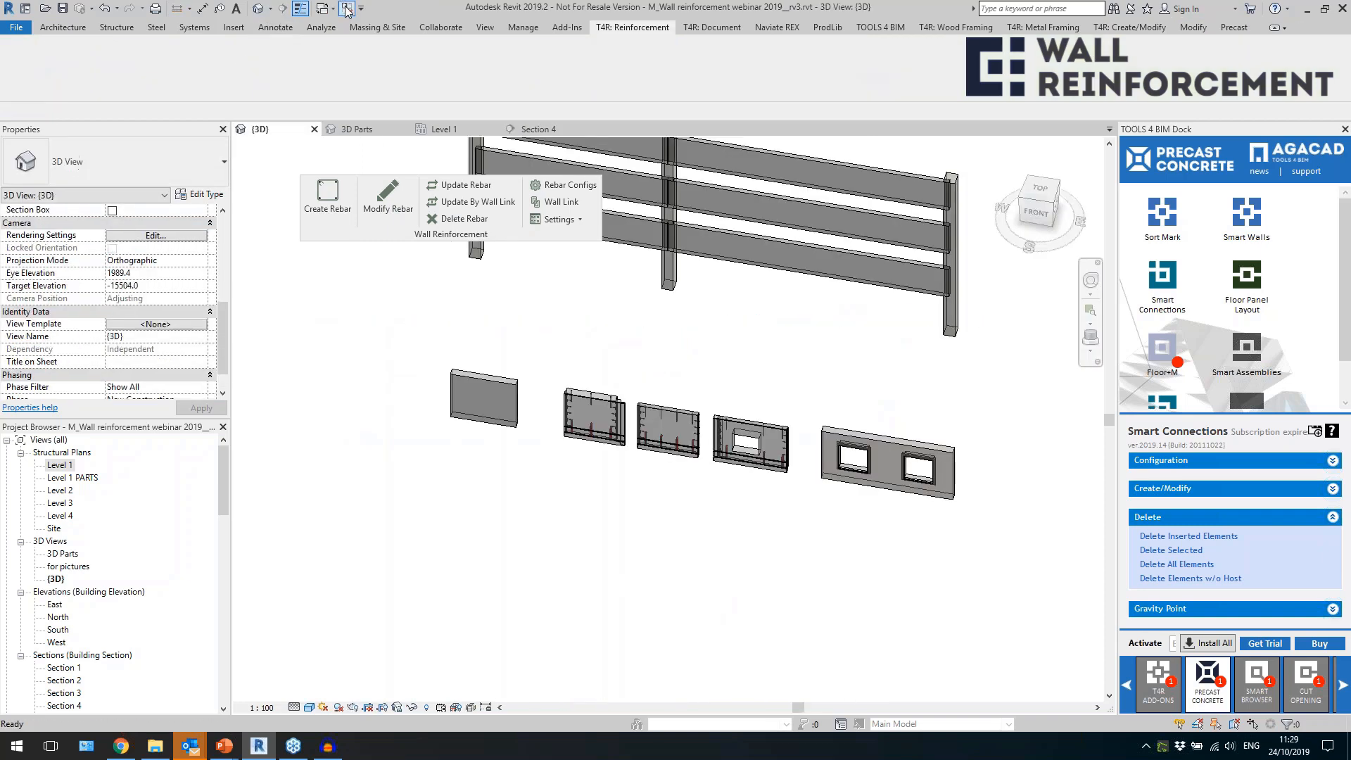
{"action": "left_click", "coordinate": [347, 9]}
{"action": "scroll", "coordinate": [577, 425], "scroll_direction": "up", "scroll_amount": 4}
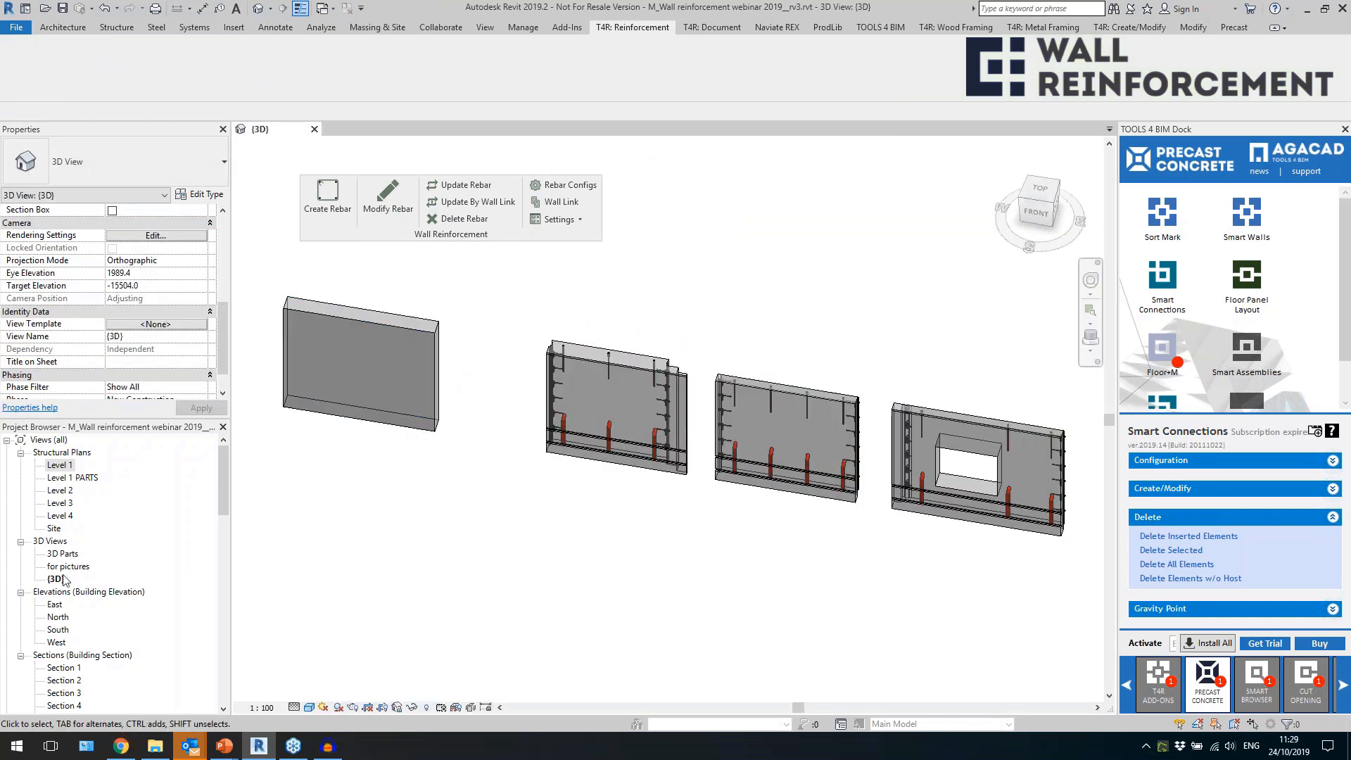
{"action": "double_click", "coordinate": [63, 553]}
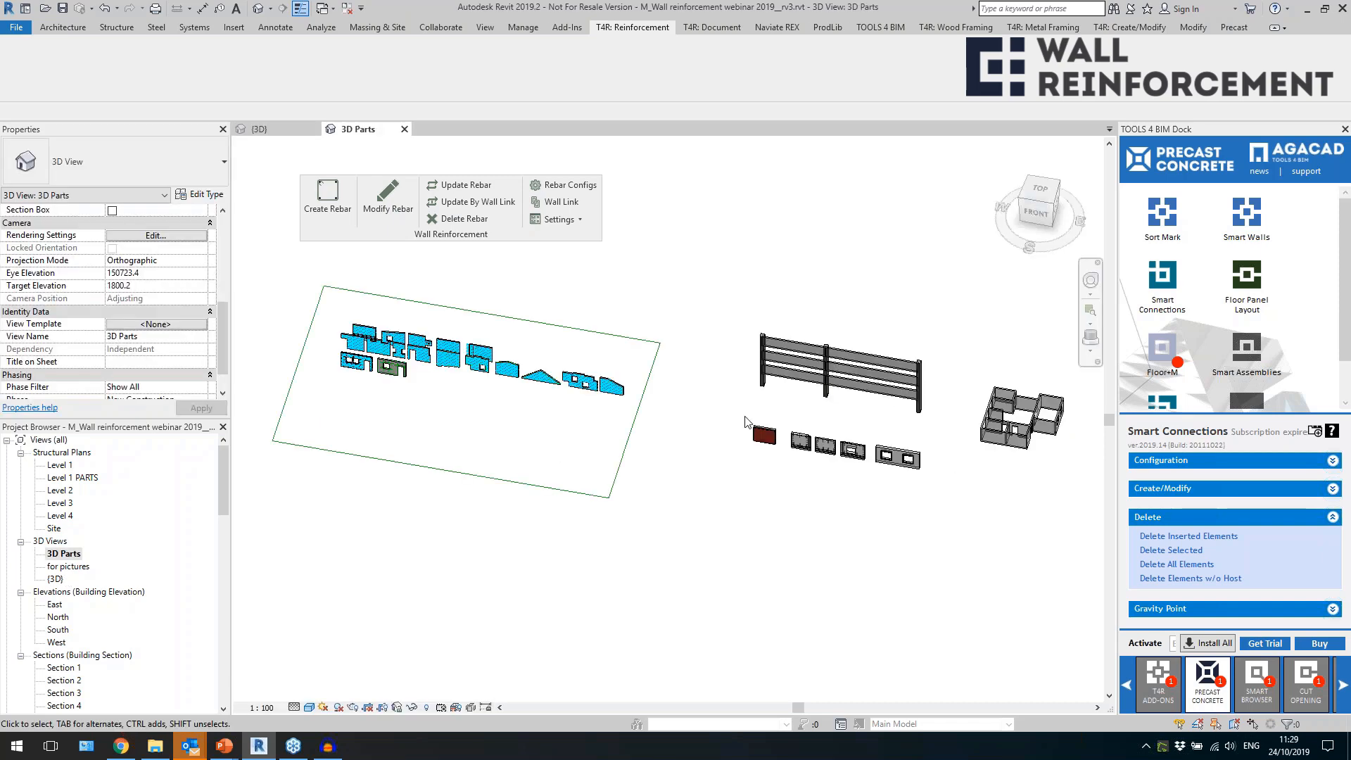
{"action": "scroll", "coordinate": [832, 465], "scroll_direction": "up", "scroll_amount": 3}
{"action": "scroll", "coordinate": [832, 465], "scroll_direction": "up", "scroll_amount": 5}
{"action": "left_click", "coordinate": [799, 424]}
{"action": "middle_click_drag", "start_coordinate": [799, 424], "coordinate": [793, 311], "text": "shift"}
{"action": "key", "text": "Escape"}
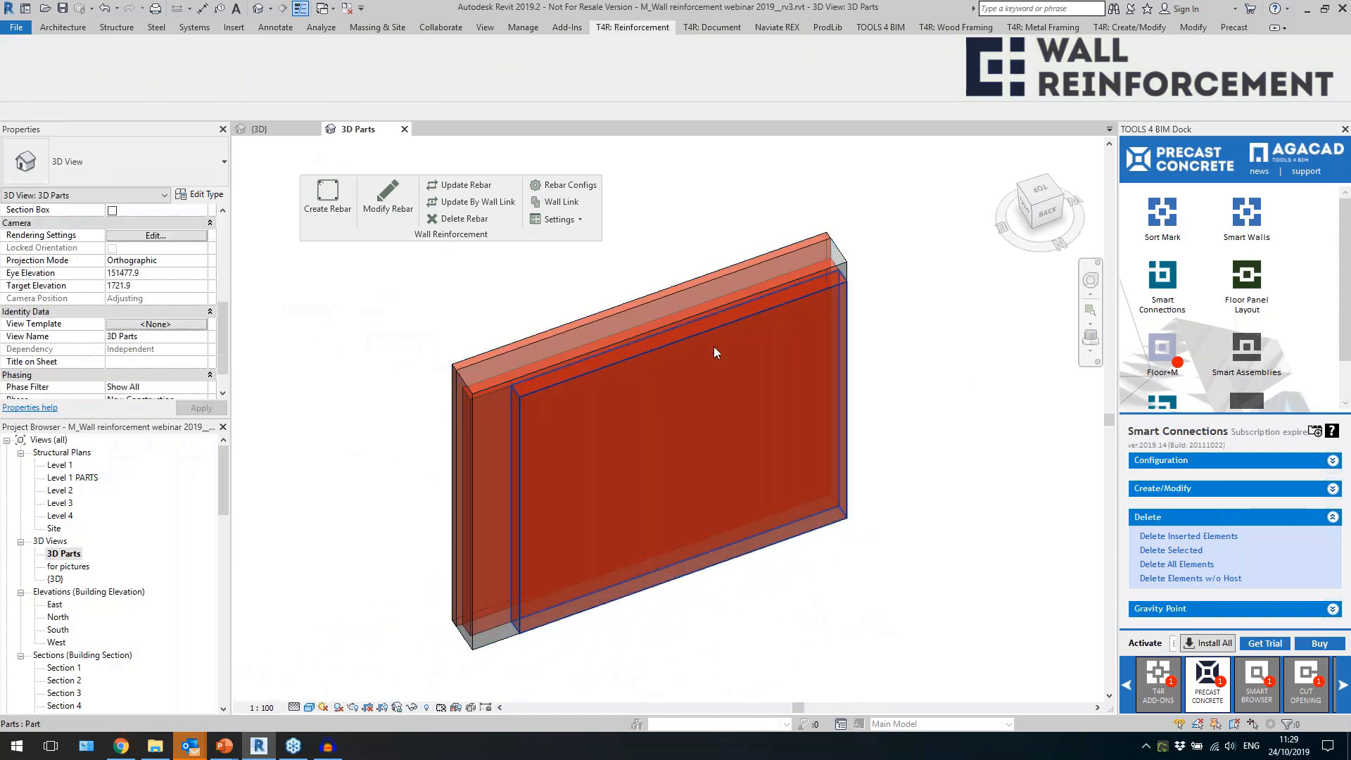
{"action": "left_click", "coordinate": [604, 367]}
{"action": "scroll", "coordinate": [466, 375], "scroll_direction": "up", "scroll_amount": 3}
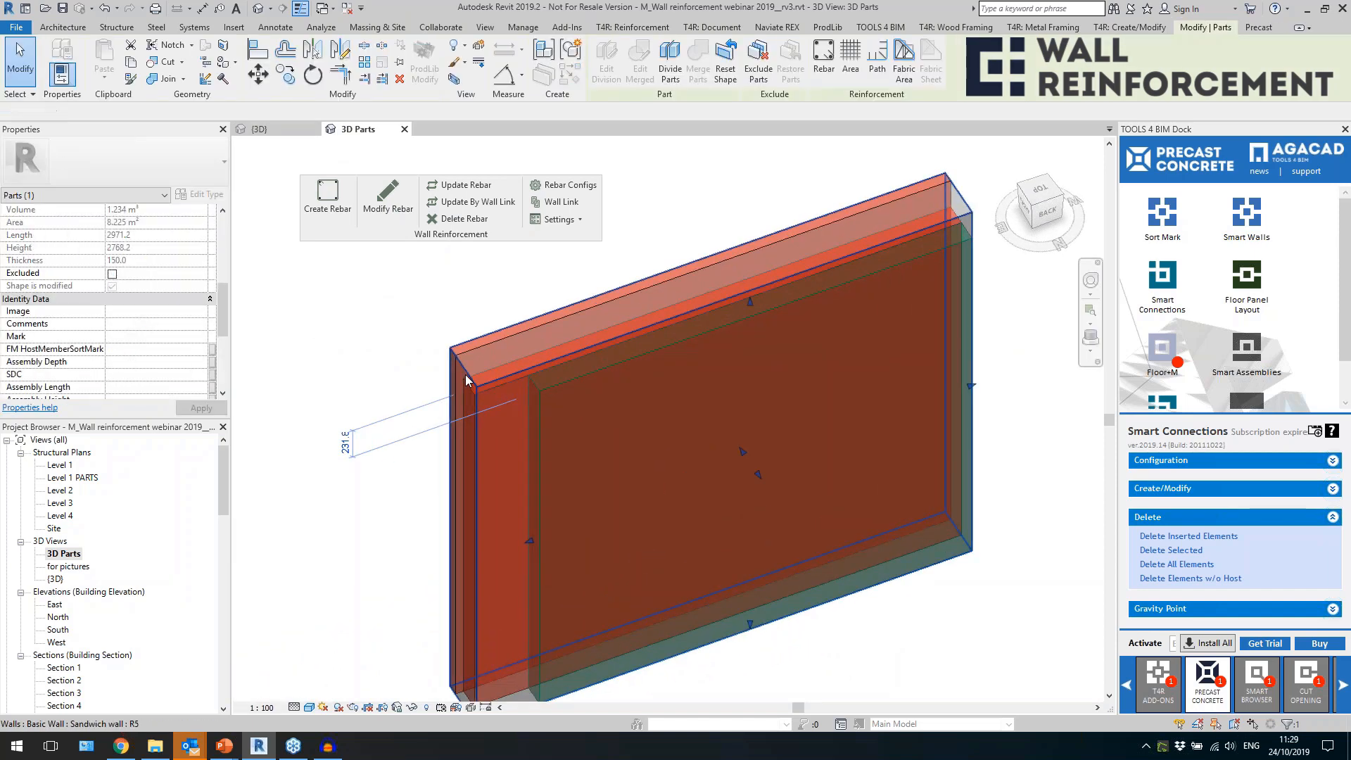
Link the Structure layer of the Sandwich wall type to the "Bearing layer of sandwich" reinforcement configuration.
{"action": "scroll", "coordinate": [405, 380], "scroll_direction": "down", "scroll_amount": 1}
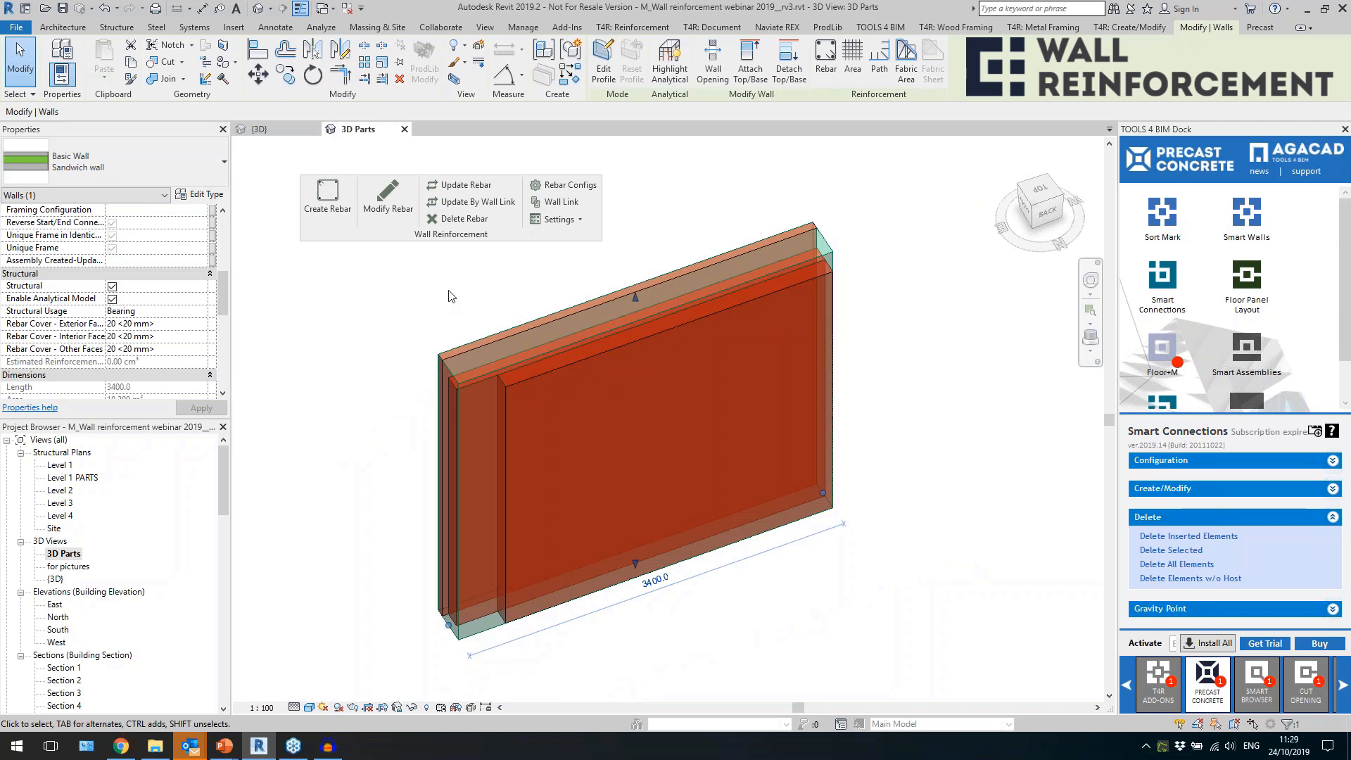
{"action": "left_click", "coordinate": [553, 211]}
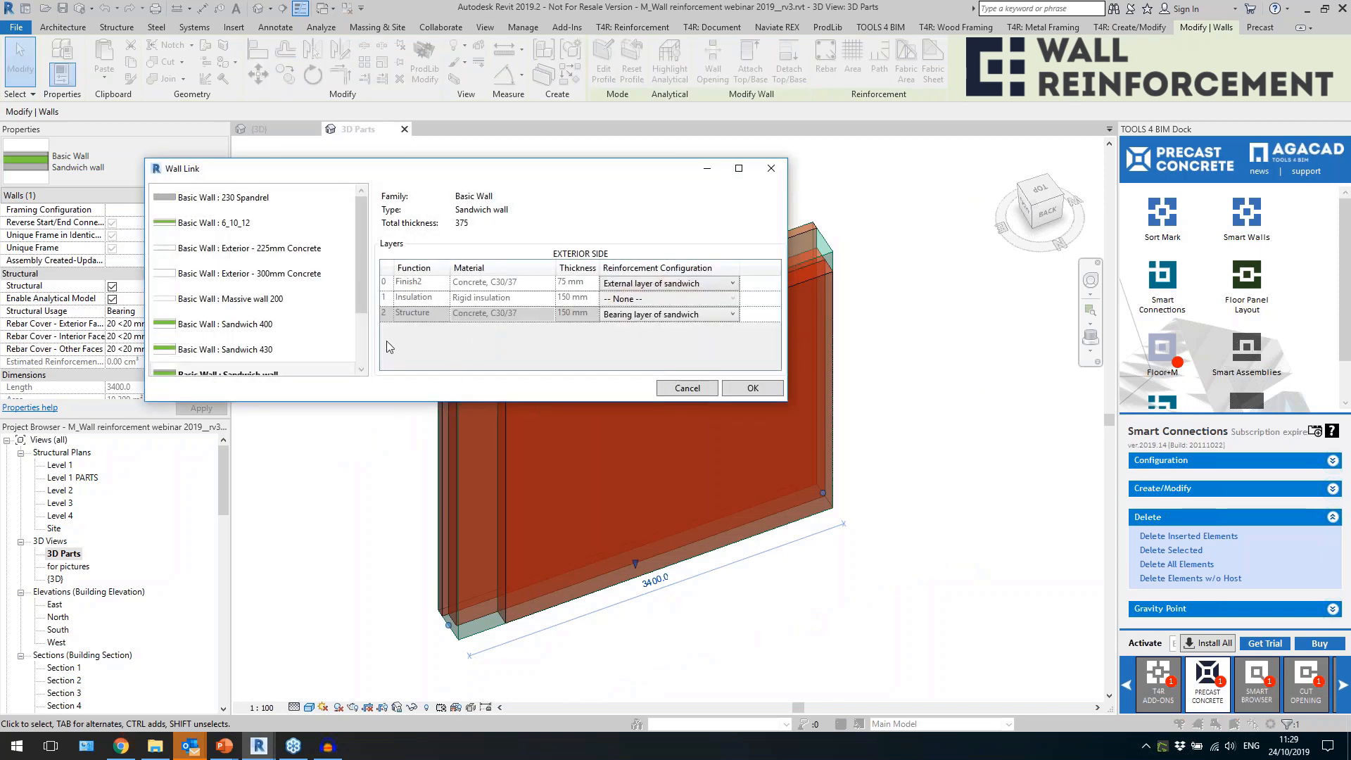
{"action": "scroll", "coordinate": [290, 323], "scroll_direction": "down", "scroll_amount": 1}
{"action": "left_click", "coordinate": [297, 305]}
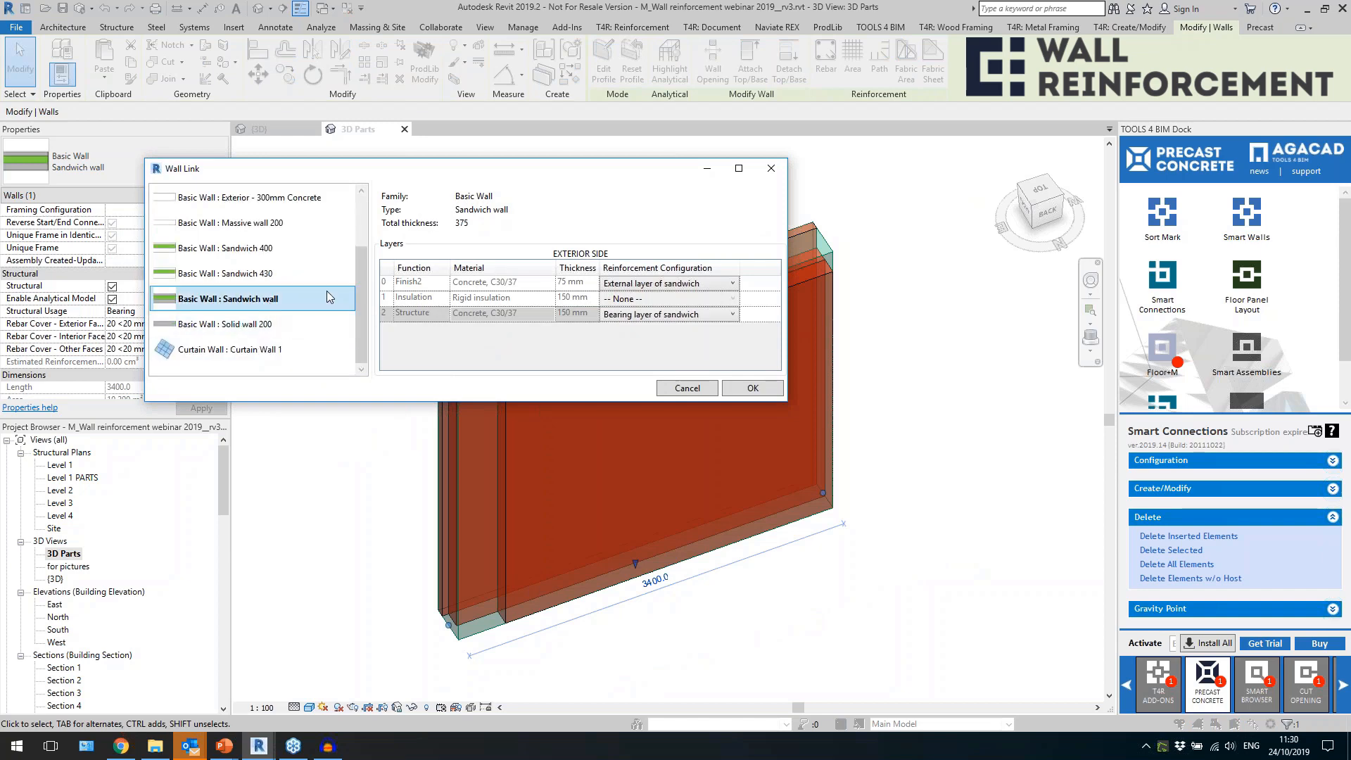
{"action": "left_click", "coordinate": [428, 284]}
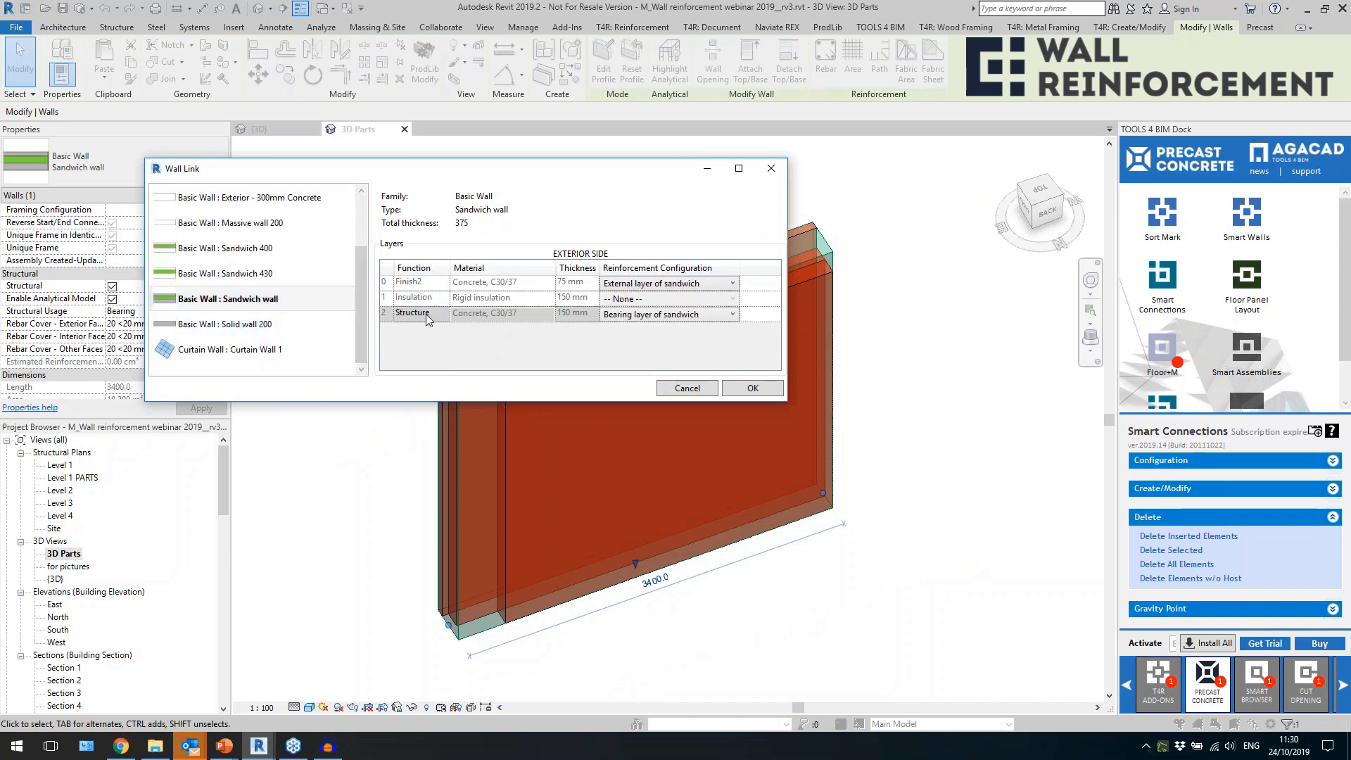
{"action": "left_click", "coordinate": [609, 315]}
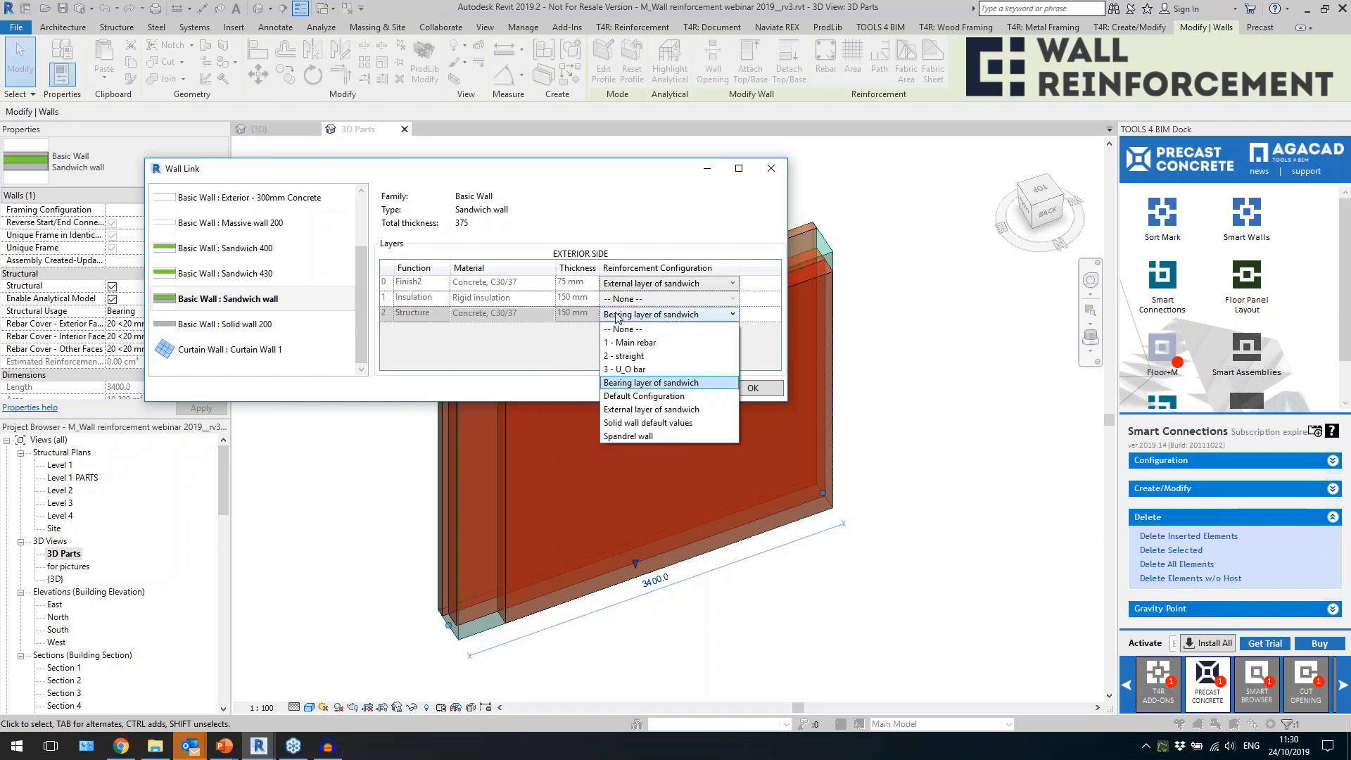
{"action": "left_click", "coordinate": [629, 384]}
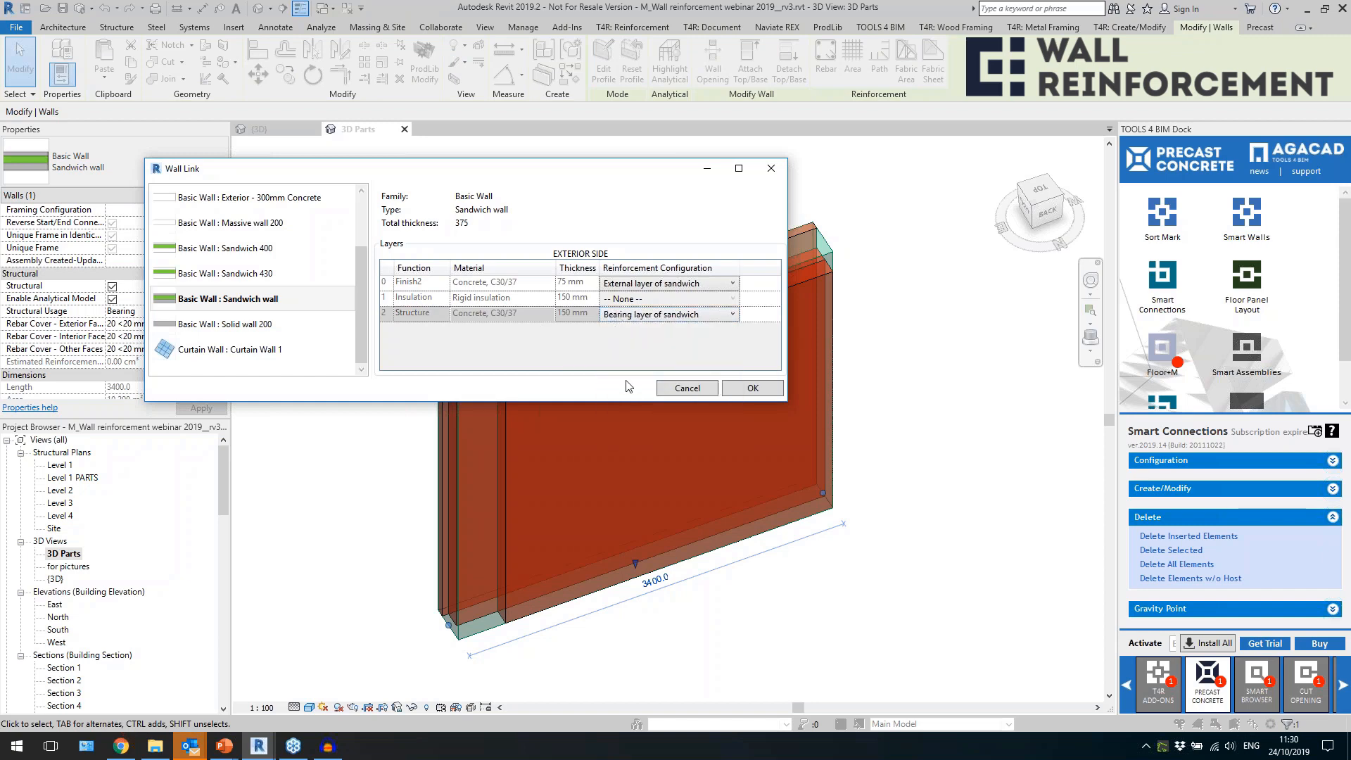
Link the Finish2 layer to "External layer of sandwich", accept the wall links and create rebar in the sandwich wall.
{"action": "left_click", "coordinate": [612, 285]}
{"action": "left_click", "coordinate": [622, 285]}
{"action": "left_click", "coordinate": [752, 388]}
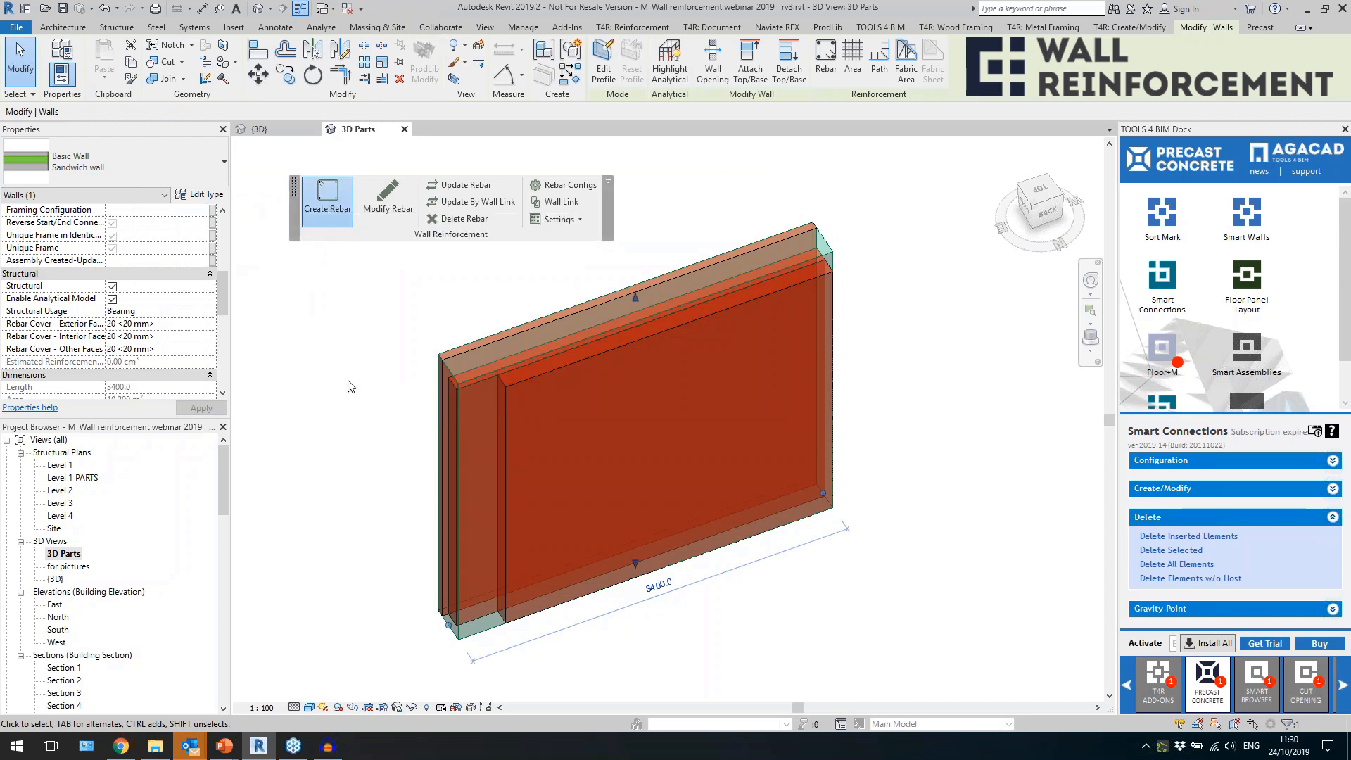
{"action": "left_click", "coordinate": [352, 401]}
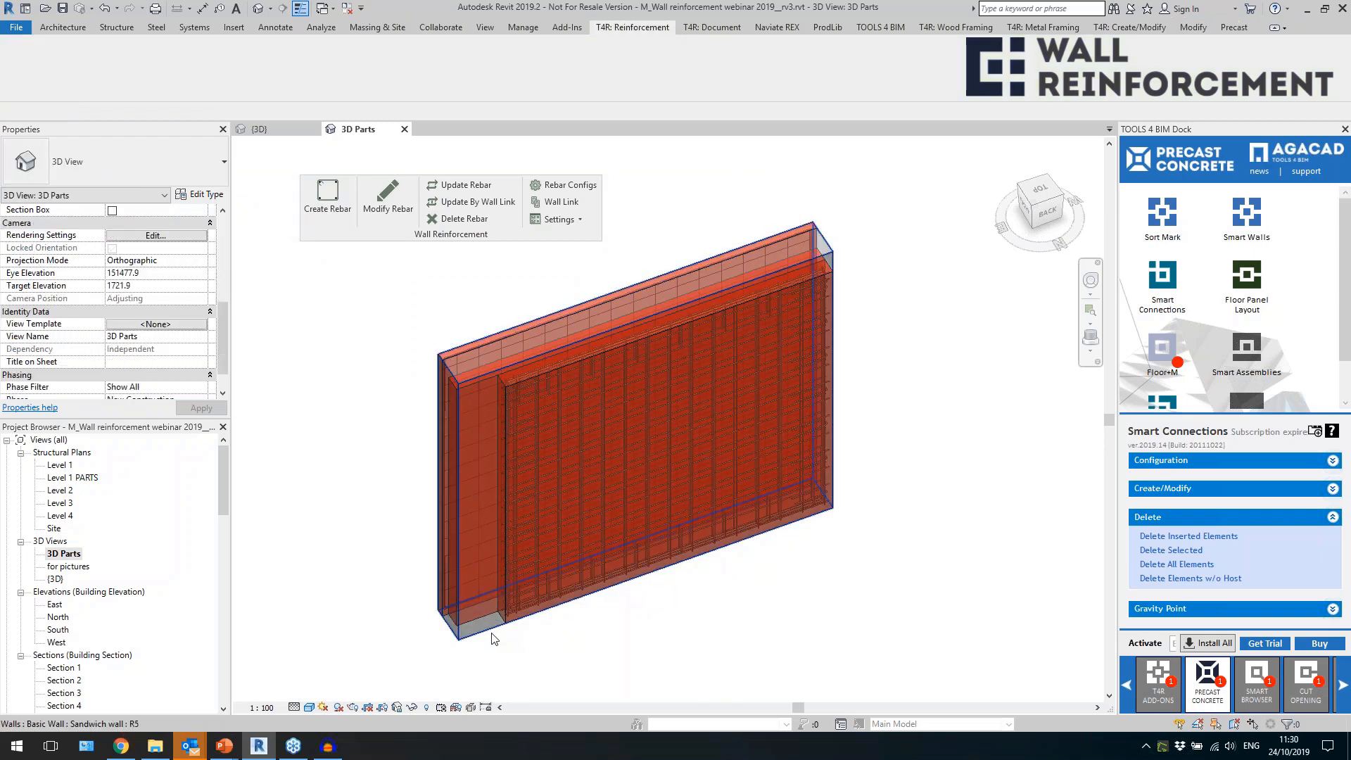
Examine the rebar in the sandwich wall's 150 mm bearing part from below and from above.
{"action": "scroll", "coordinate": [493, 628], "scroll_direction": "up", "scroll_amount": 5}
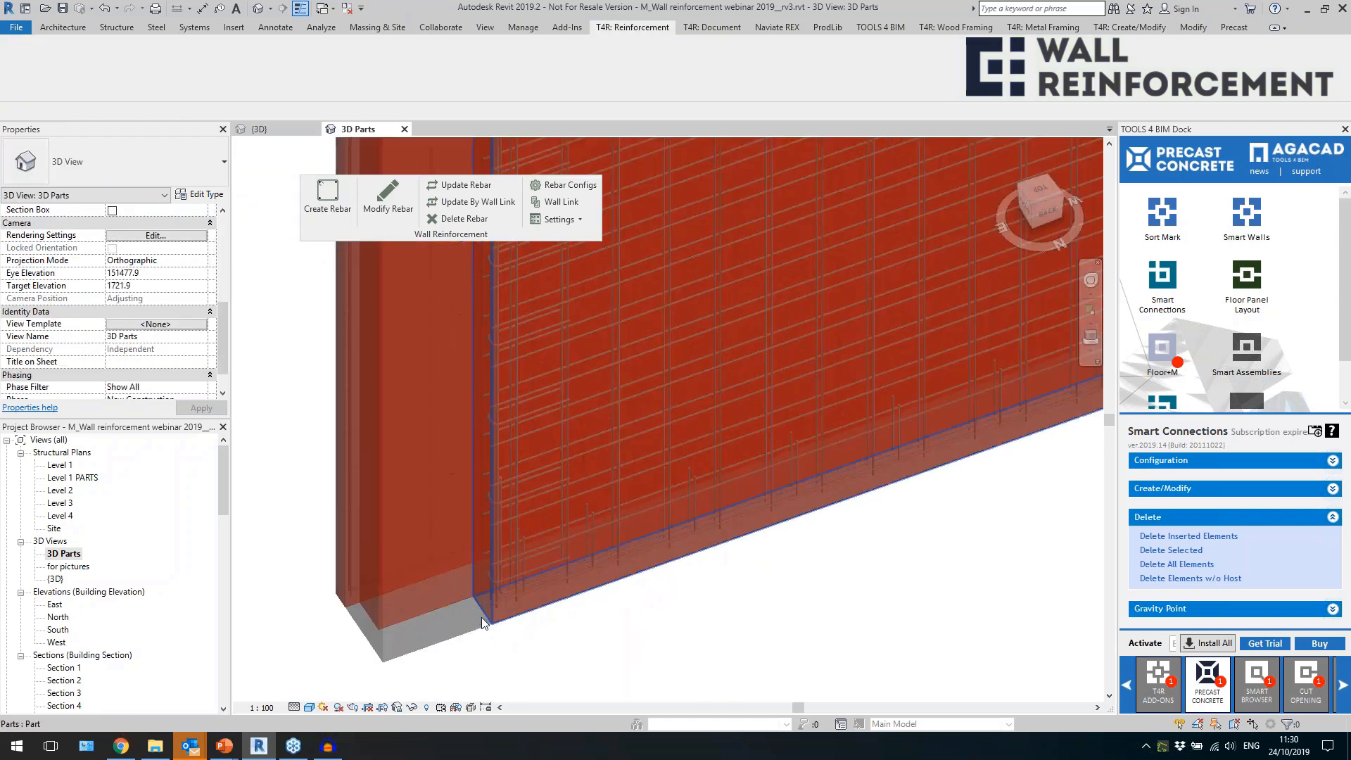
{"action": "left_click", "coordinate": [483, 612]}
{"action": "scroll", "coordinate": [480, 612], "scroll_direction": "down", "scroll_amount": 5}
{"action": "middle_click_drag", "start_coordinate": [603, 543], "coordinate": [732, 673], "text": "shift"}
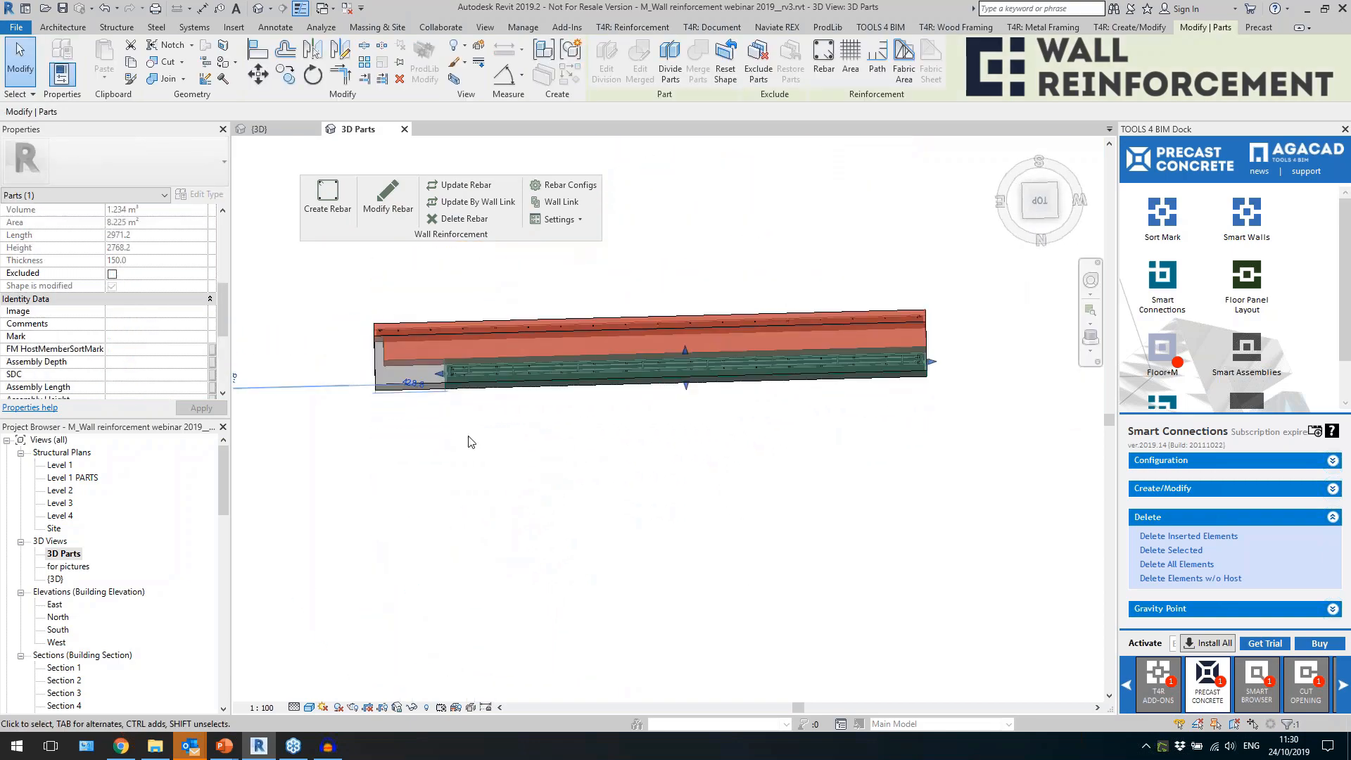
{"action": "scroll", "coordinate": [441, 358], "scroll_direction": "up", "scroll_amount": 3}
{"action": "scroll", "coordinate": [442, 357], "scroll_direction": "up", "scroll_amount": 1}
{"action": "mouse_move", "coordinate": [579, 457]}
{"action": "middle_mouse_down", "text": "shift"}
{"action": "mouse_move", "coordinate": [582, 472]}
{"action": "mouse_move", "coordinate": [585, 453]}
{"action": "middle_mouse_up", "text": "shift"}
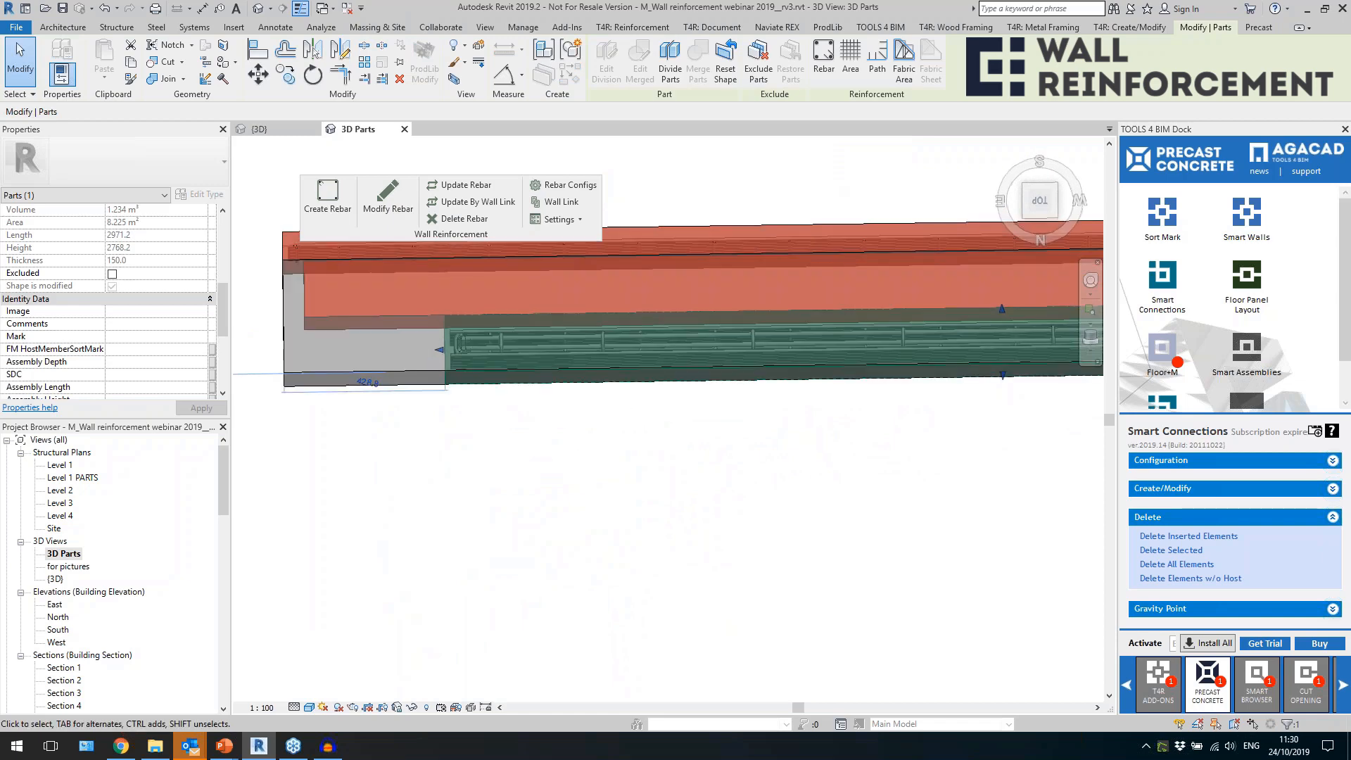
{"action": "middle_click_drag", "start_coordinate": [504, 478], "coordinate": [441, 335], "text": "shift"}
{"action": "left_click", "coordinate": [1041, 200]}
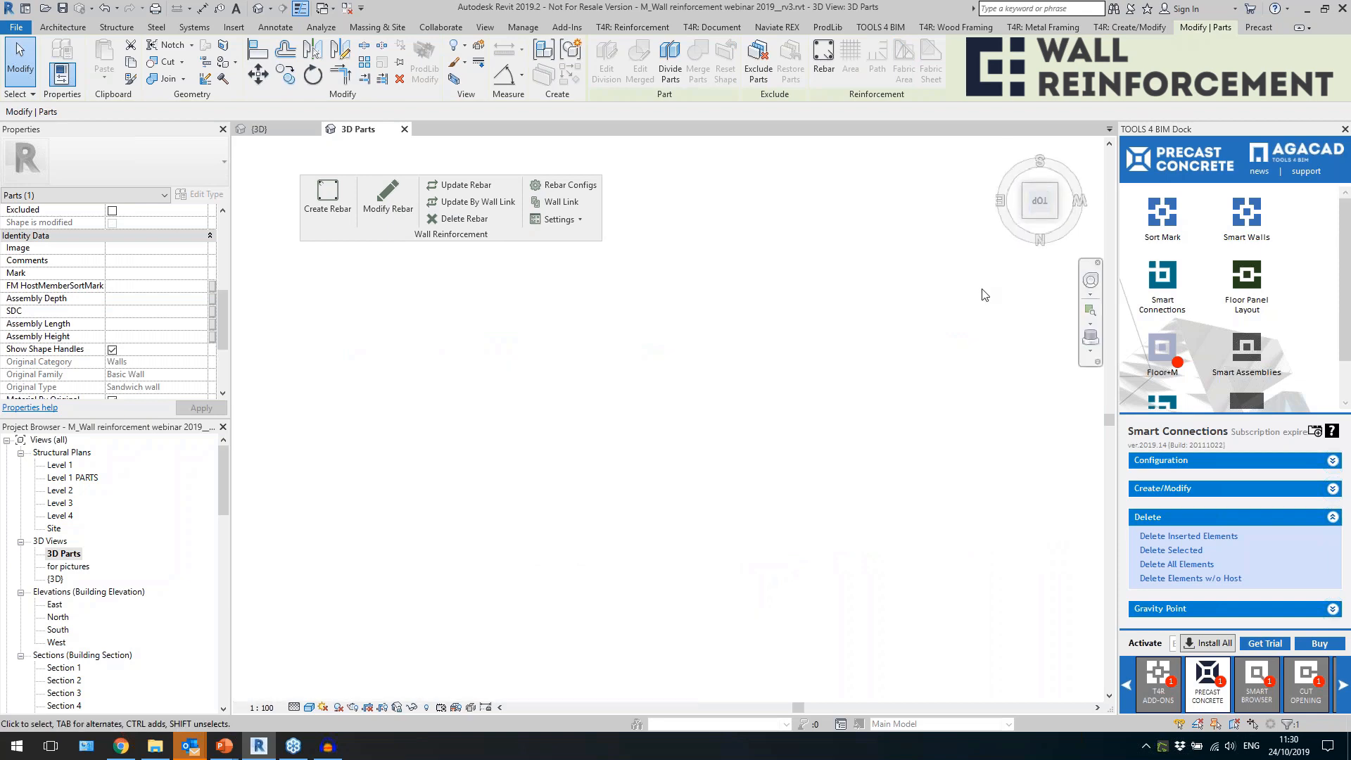
Inspect the straight edge bar in the sandwich wall's thin external layer from above and check how far it runs.
{"action": "scroll", "coordinate": [565, 483], "scroll_direction": "up", "scroll_amount": 6}
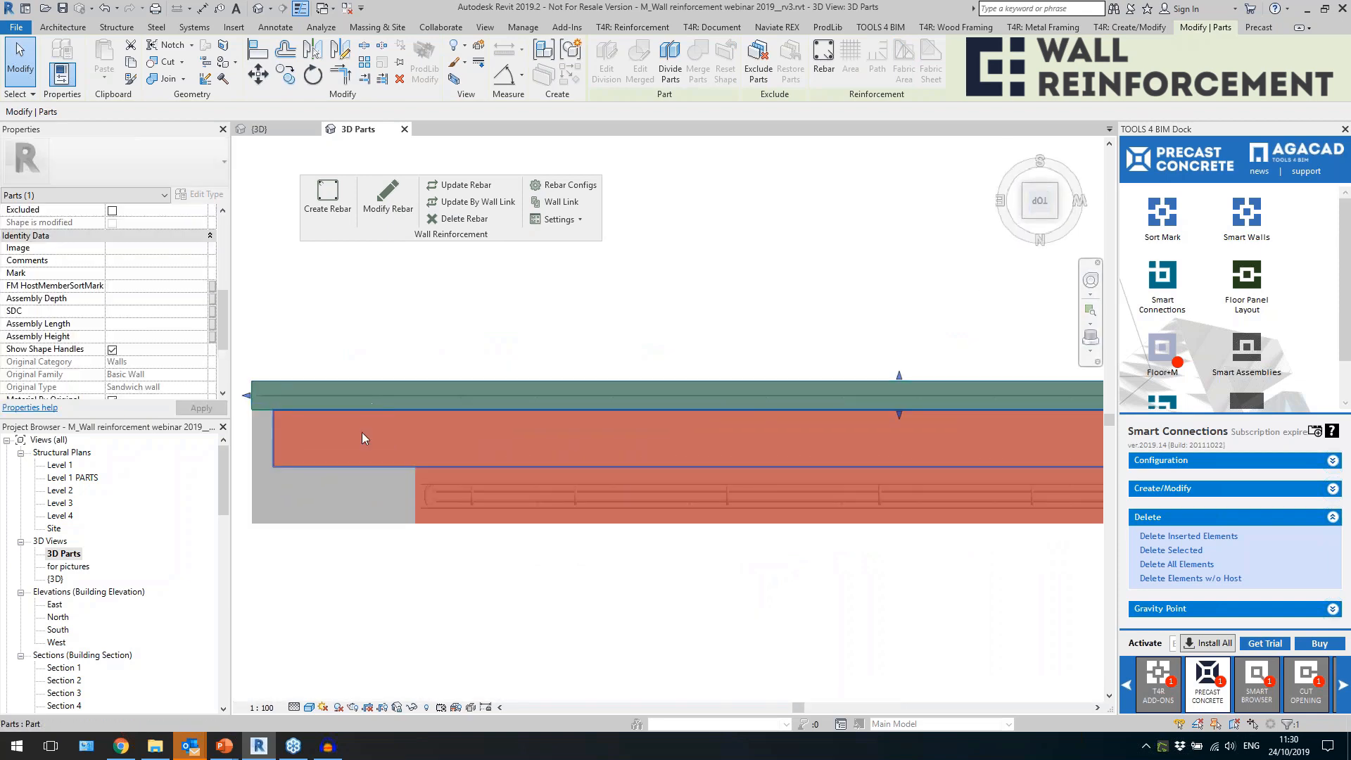
{"action": "left_click", "coordinate": [294, 372]}
{"action": "left_click", "coordinate": [297, 395]}
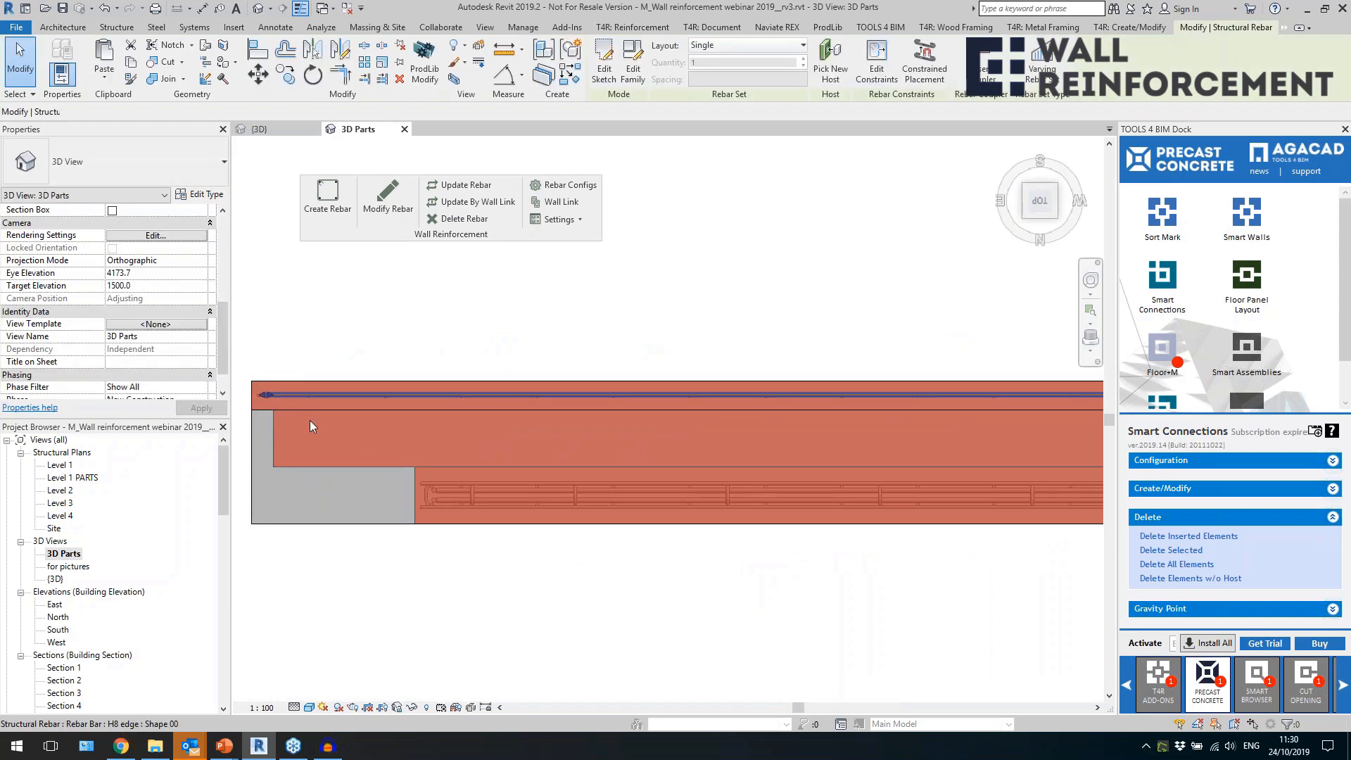
{"action": "scroll", "coordinate": [314, 379], "scroll_direction": "down", "scroll_amount": 2}
{"action": "scroll", "coordinate": [314, 379], "scroll_direction": "down", "scroll_amount": 1}
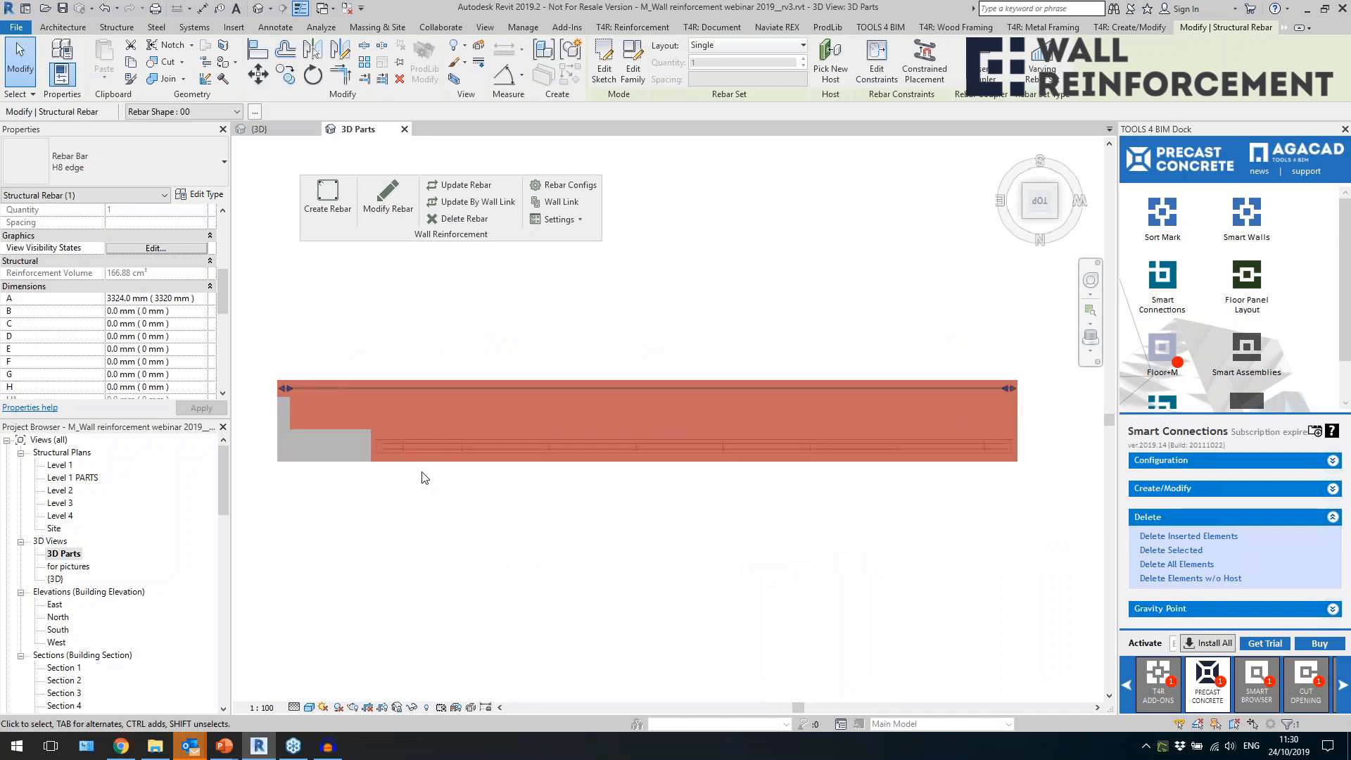
{"action": "scroll", "coordinate": [746, 416], "scroll_direction": "down", "scroll_amount": 2}
{"action": "middle_click_drag", "start_coordinate": [746, 415], "coordinate": [764, 291], "text": "shift"}
{"action": "scroll", "coordinate": [727, 282], "scroll_direction": "down", "scroll_amount": 2}
{"action": "left_click", "coordinate": [794, 565]}
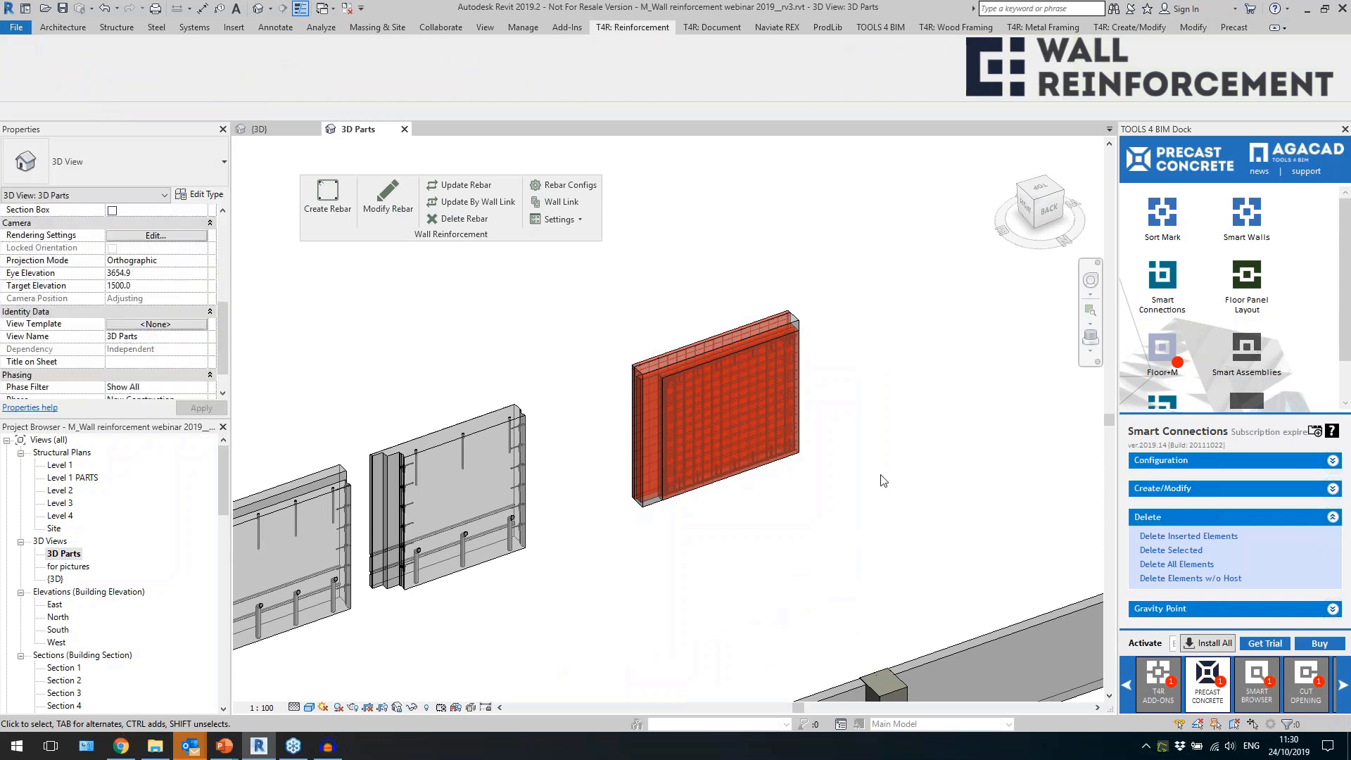
Examine the stepped edge and embedded connections of the neighbouring Sandwich 430 wall from the back.
{"action": "middle_click_drag", "start_coordinate": [645, 551], "coordinate": [729, 504]}
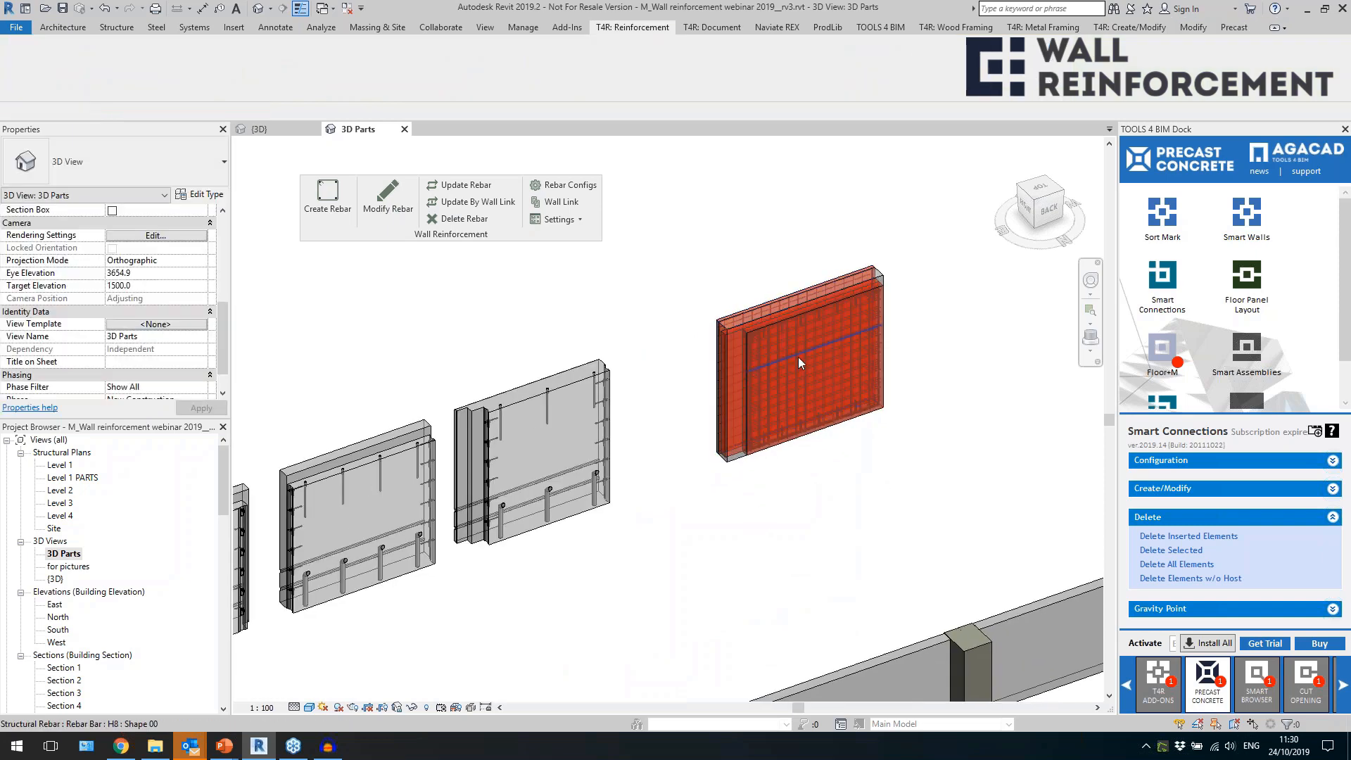
{"action": "scroll", "coordinate": [796, 360], "scroll_direction": "up", "scroll_amount": 1}
{"action": "middle_click_drag", "start_coordinate": [675, 334], "coordinate": [767, 340]}
{"action": "left_click", "coordinate": [619, 377]}
{"action": "scroll", "coordinate": [619, 384], "scroll_direction": "up", "scroll_amount": 3}
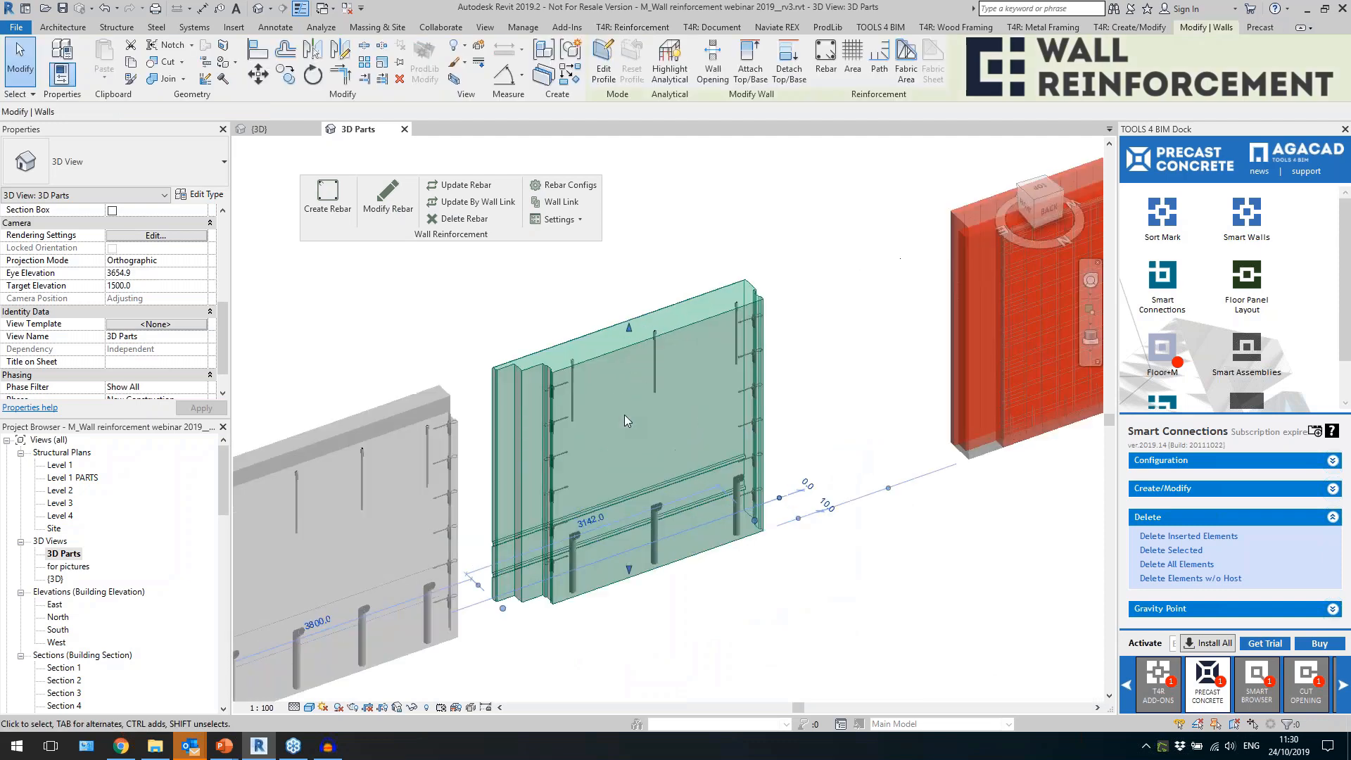
{"action": "left_click", "coordinate": [509, 307]}
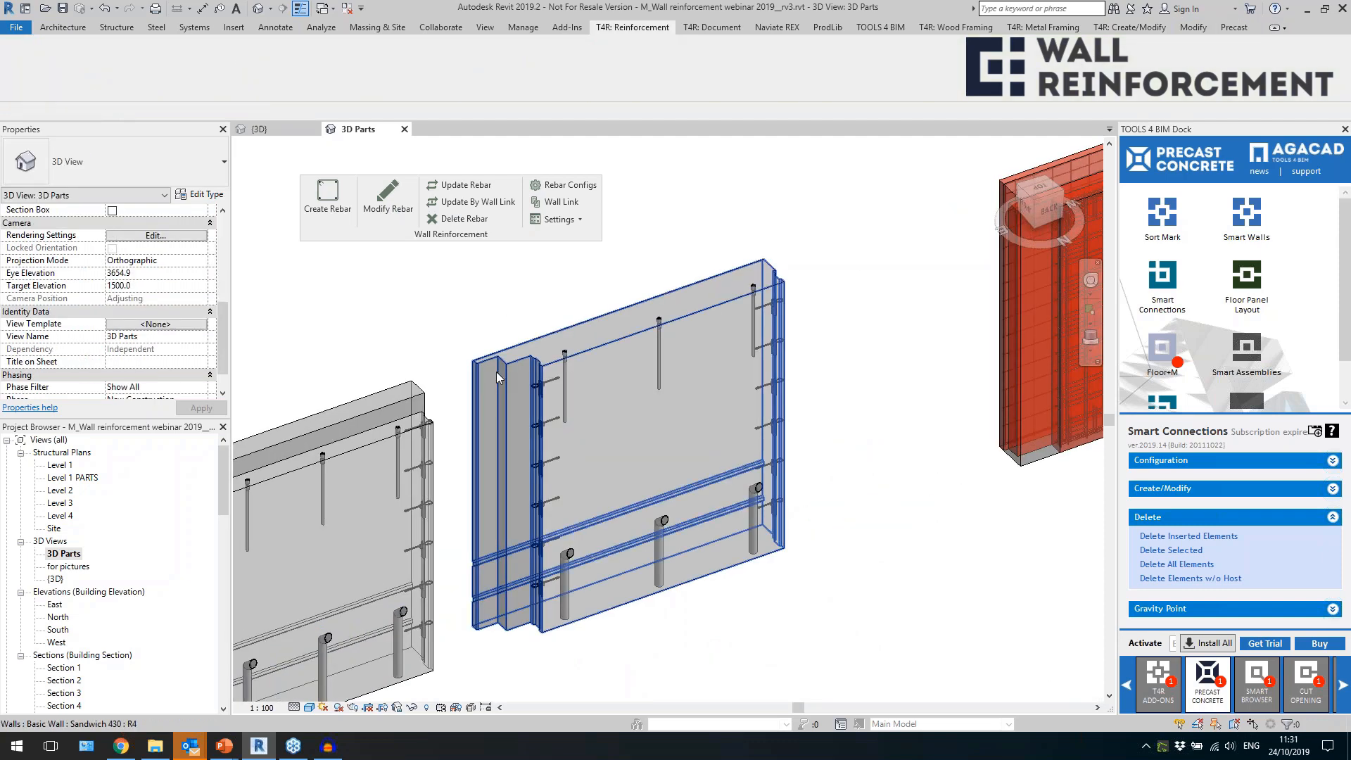
{"action": "left_click", "coordinate": [492, 377]}
Examine the Sandwich 430 wall from the front, including the 60x20 trapeze cut along its lower face.
{"action": "middle_click_drag", "start_coordinate": [844, 373], "coordinate": [594, 373], "text": "shift"}
{"action": "left_click", "coordinate": [806, 316]}
{"action": "scroll", "coordinate": [824, 313], "scroll_direction": "up", "scroll_amount": 2}
{"action": "scroll", "coordinate": [595, 373], "scroll_direction": "down", "scroll_amount": 4}
{"action": "scroll", "coordinate": [974, 521], "scroll_direction": "up", "scroll_amount": 3}
{"action": "left_click", "coordinate": [974, 521]}
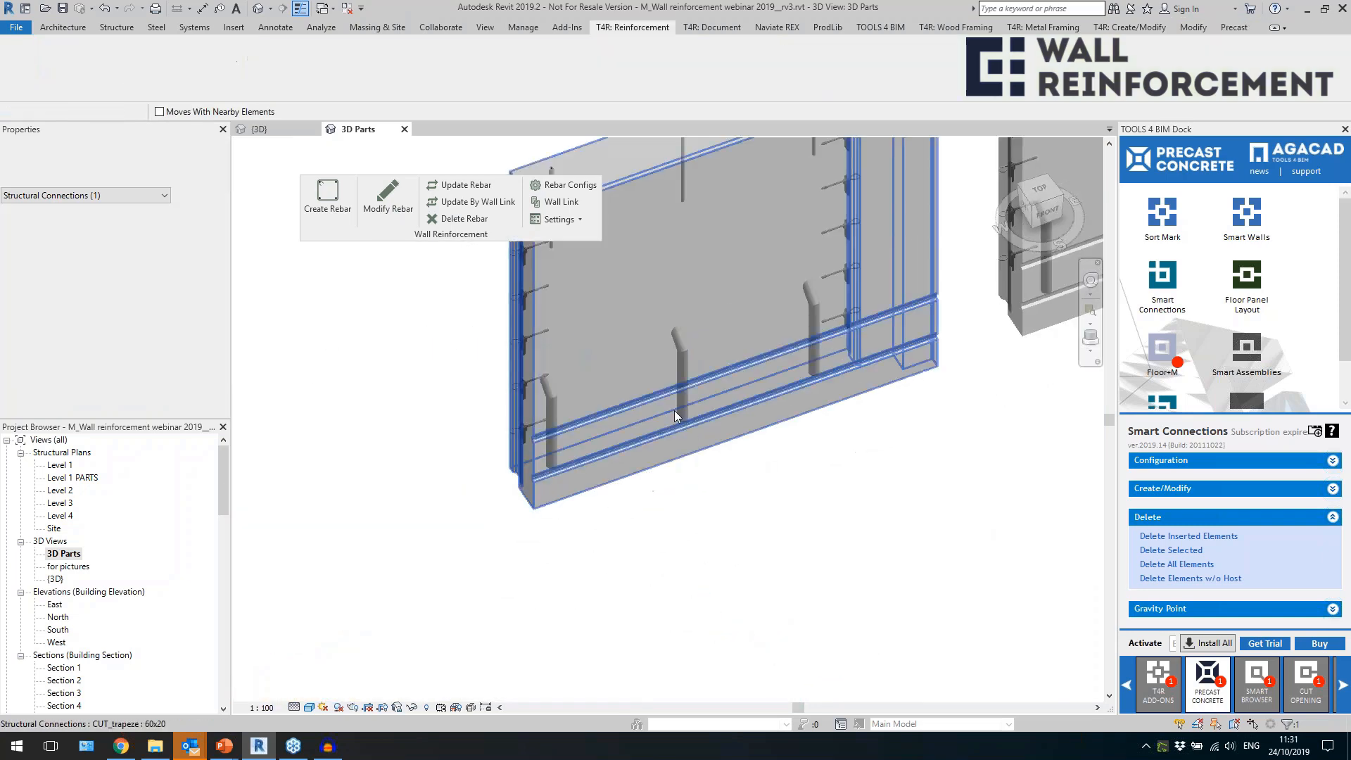
{"action": "left_click", "coordinate": [640, 399]}
{"action": "scroll", "coordinate": [765, 540], "scroll_direction": "down", "scroll_amount": 2}
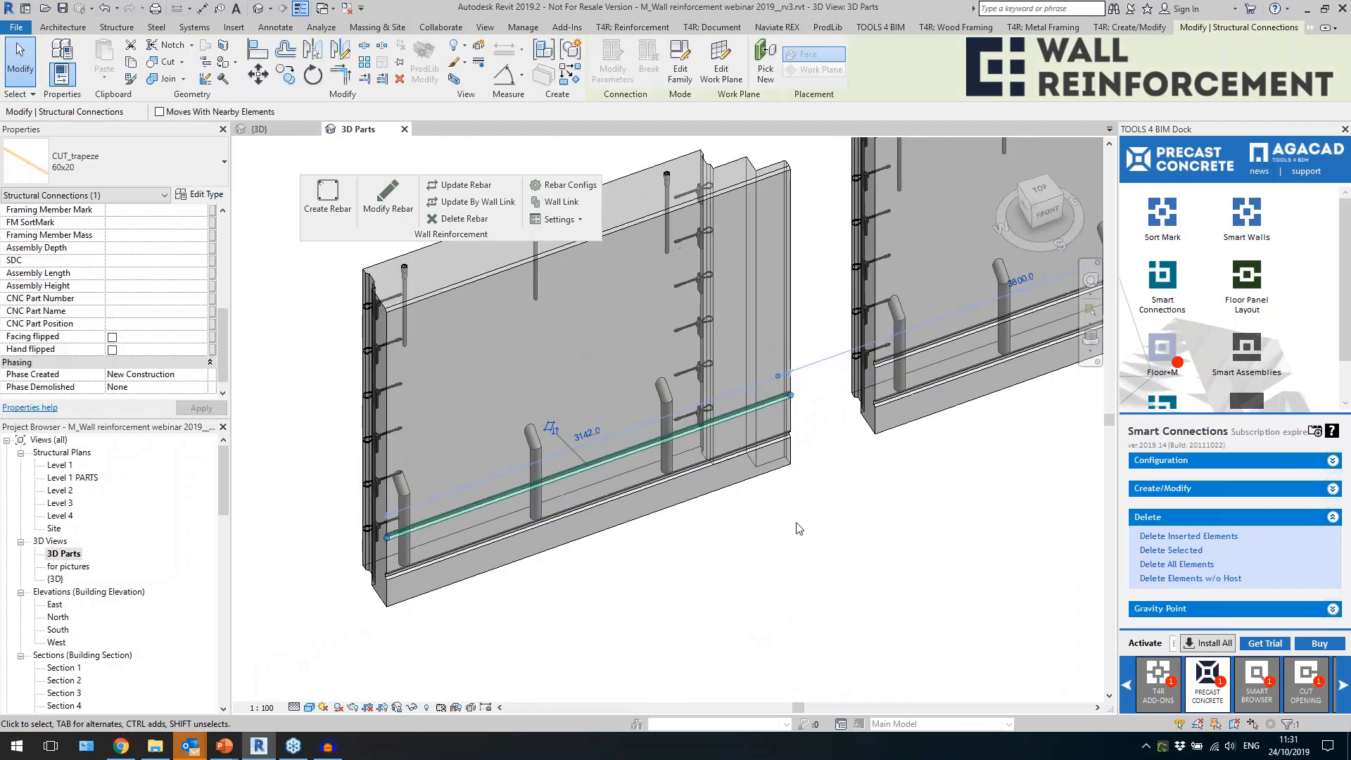
{"action": "scroll", "coordinate": [765, 541], "scroll_direction": "down", "scroll_amount": 1}
{"action": "left_click", "coordinate": [750, 542]}
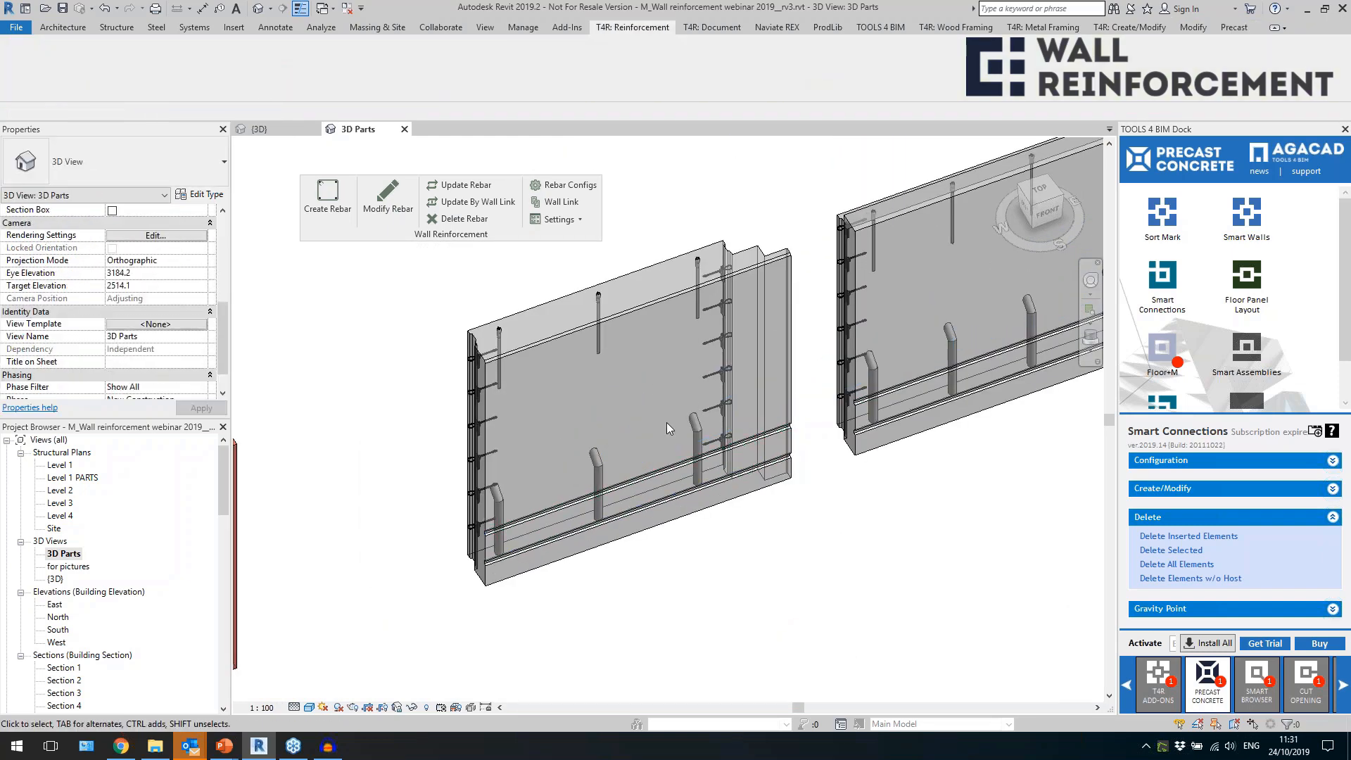
{"action": "scroll", "coordinate": [532, 429], "scroll_direction": "down", "scroll_amount": 2}
Check the reinforcement configurations linked to the Sandwich 430 wall's layers and create rebar in the wall.
{"action": "left_click", "coordinate": [558, 328]}
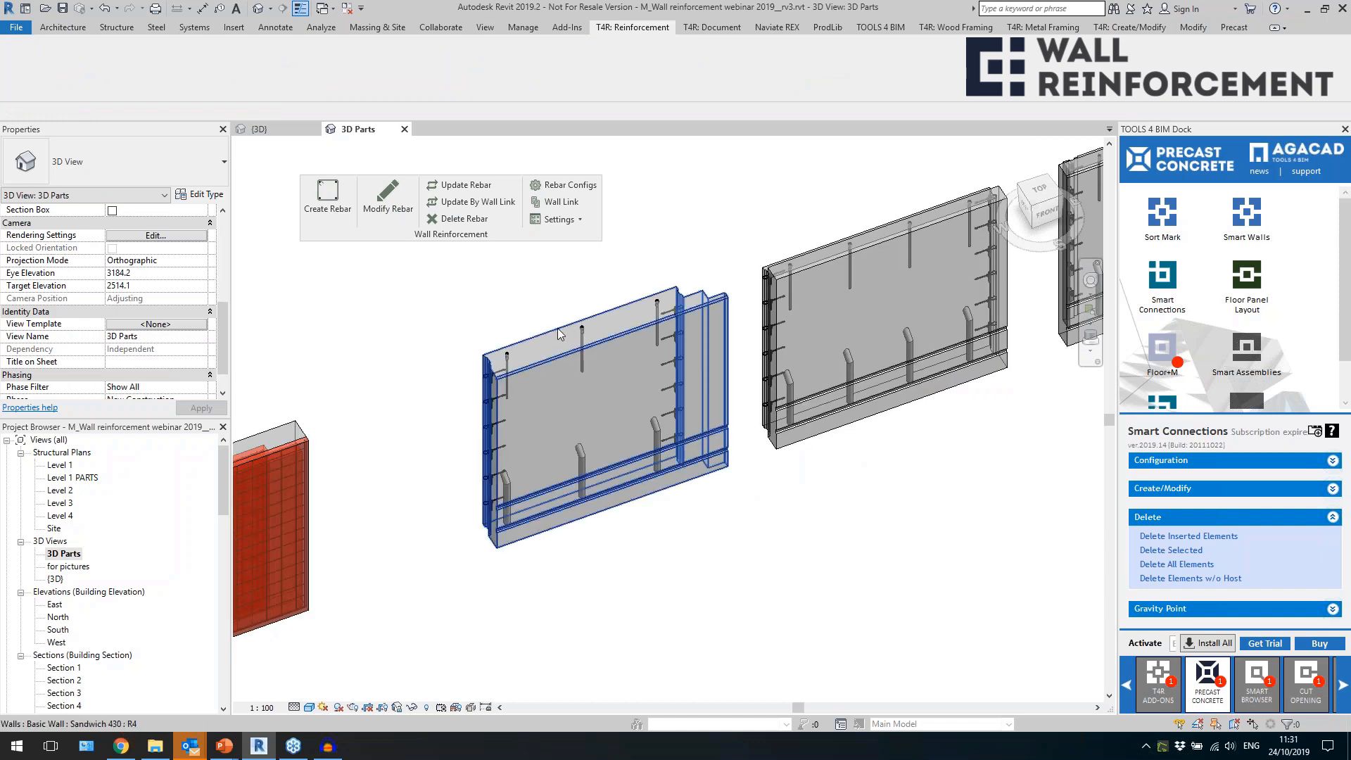
{"action": "left_click", "coordinate": [560, 202]}
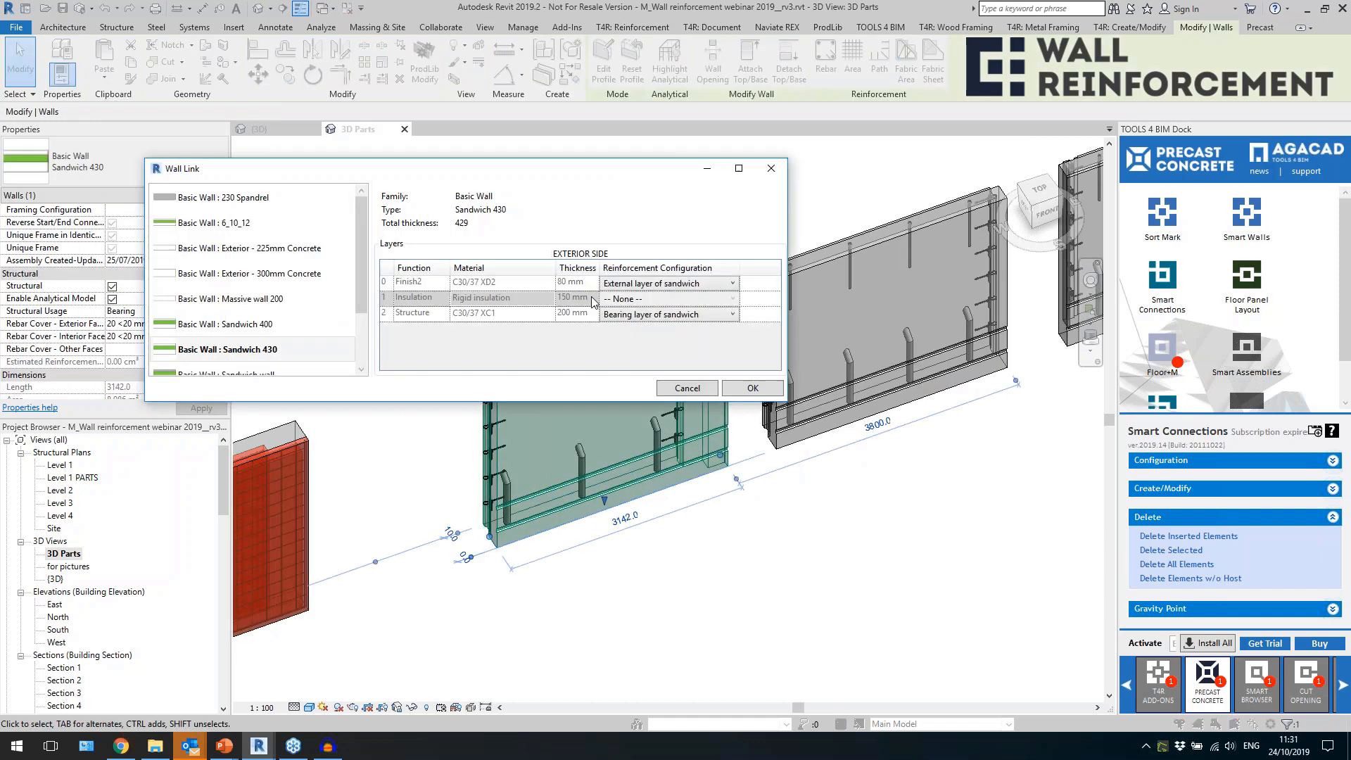
{"action": "left_click", "coordinate": [686, 388]}
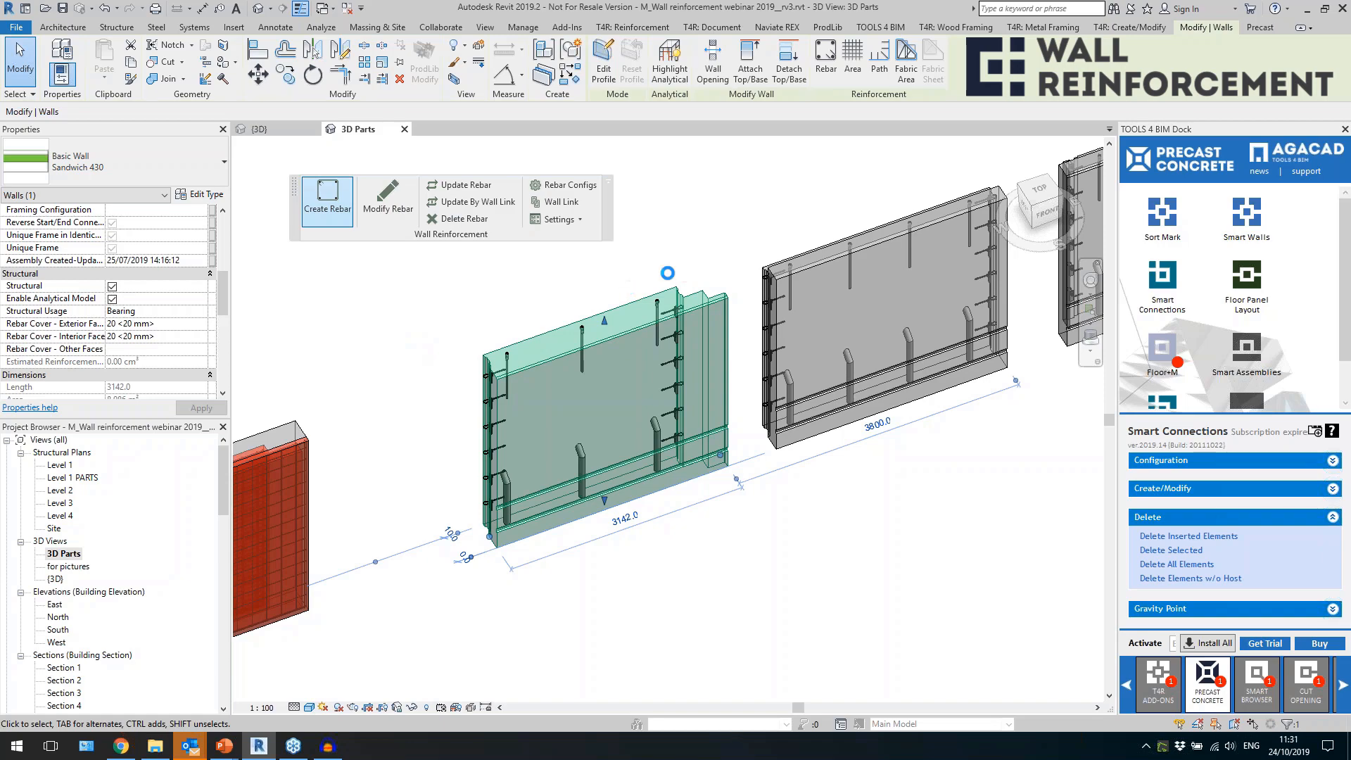
{"action": "left_click", "coordinate": [456, 355]}
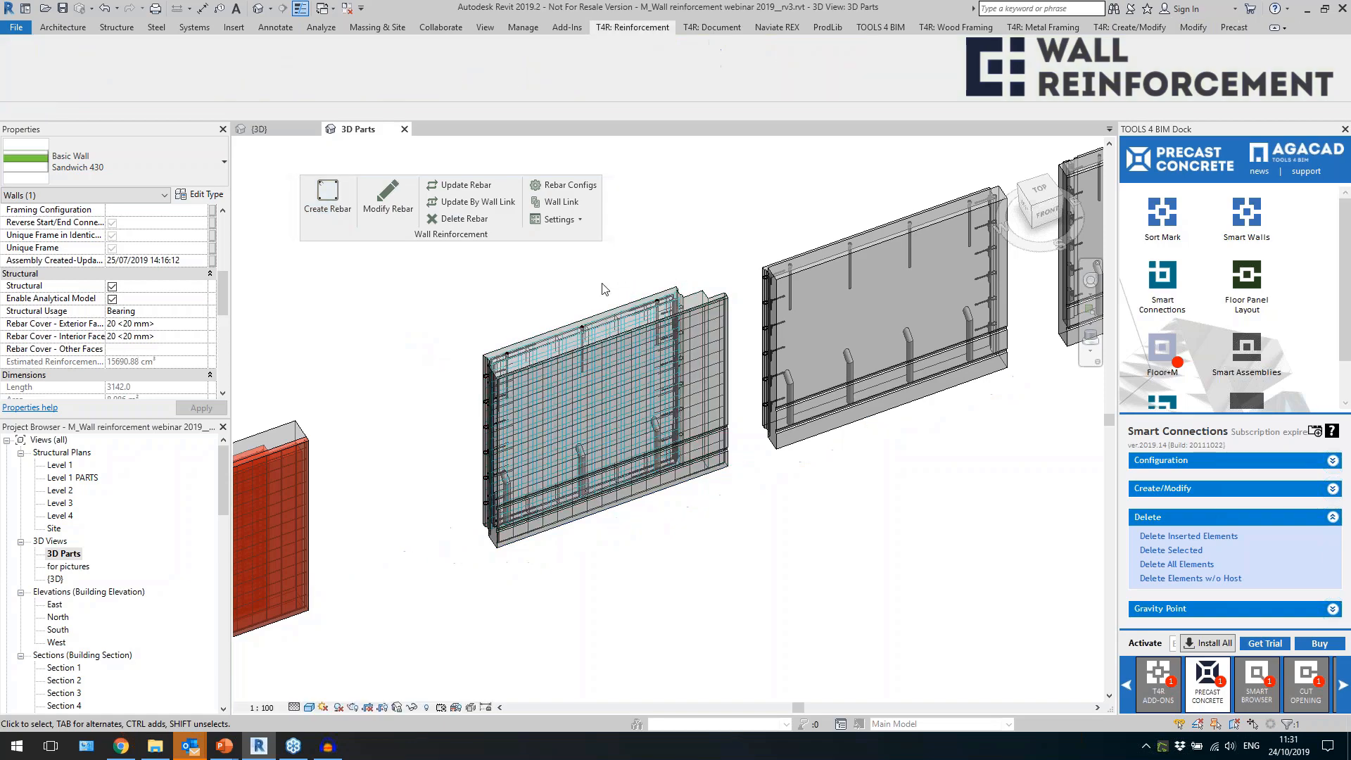
Examine the new rebar at both ends of the Sandwich 430 wall from above, around the corner cuts.
{"action": "scroll", "coordinate": [687, 297], "scroll_direction": "up", "scroll_amount": 4}
{"action": "left_click", "coordinate": [696, 325]}
{"action": "middle_click_drag", "start_coordinate": [696, 325], "coordinate": [693, 494], "text": "shift"}
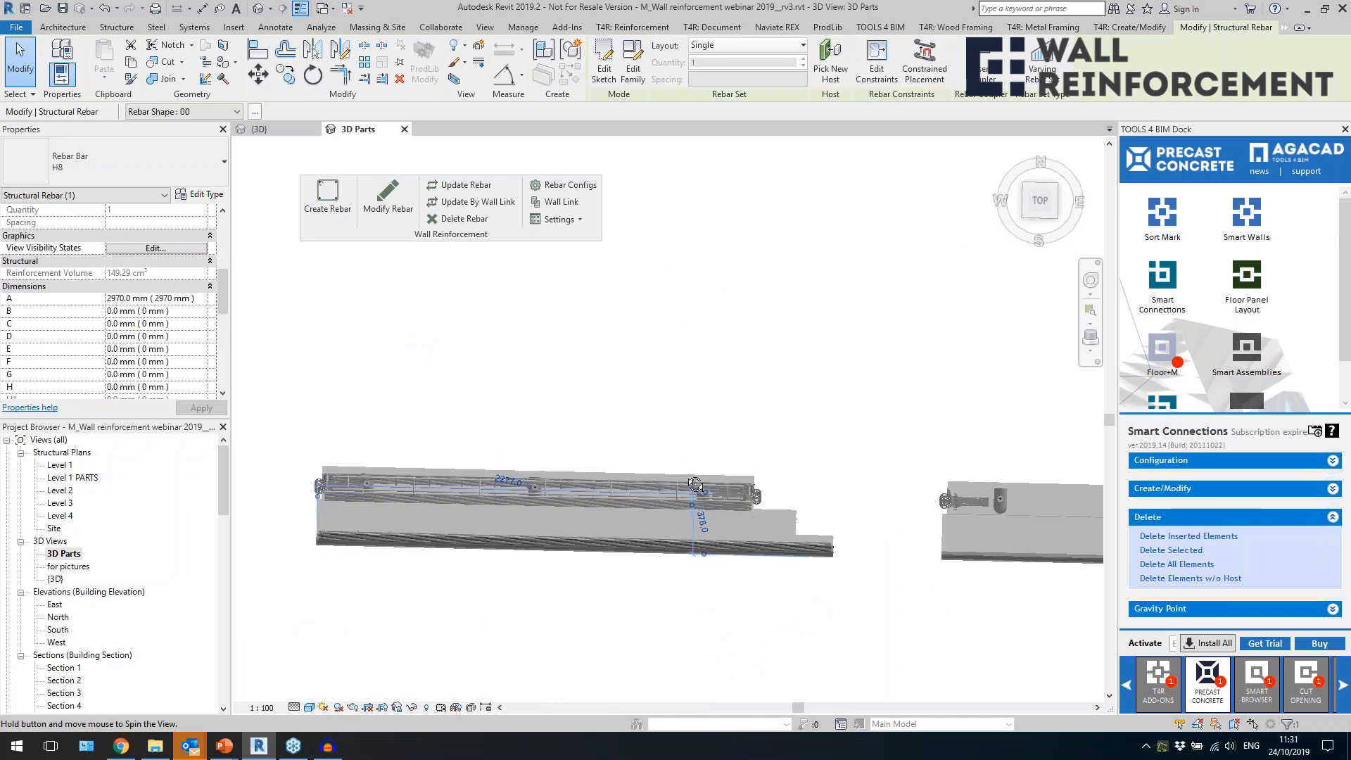
{"action": "scroll", "coordinate": [672, 527], "scroll_direction": "up", "scroll_amount": 1}
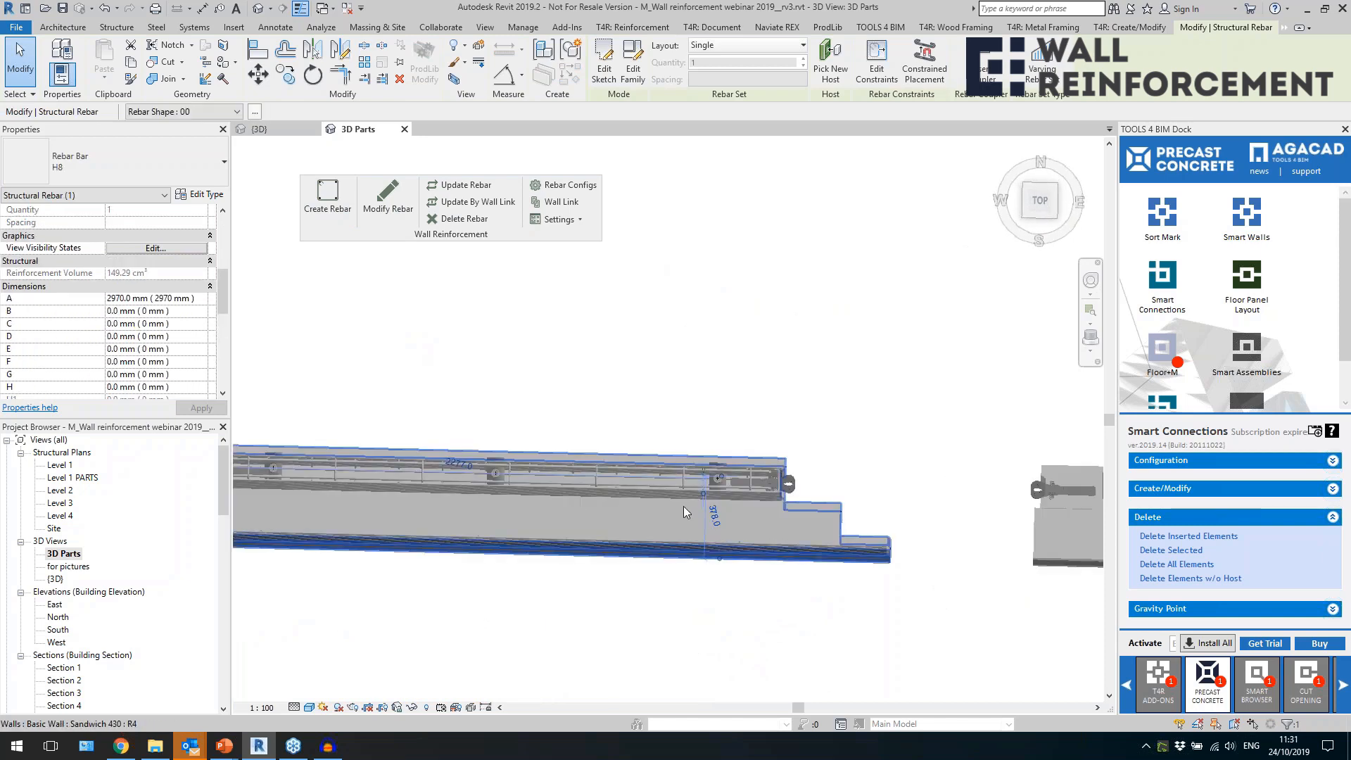
{"action": "left_click", "coordinate": [836, 476]}
{"action": "scroll", "coordinate": [810, 454], "scroll_direction": "down", "scroll_amount": 1}
{"action": "left_click", "coordinate": [800, 446]}
{"action": "middle_click_drag", "start_coordinate": [796, 436], "coordinate": [796, 448], "text": "shift"}
{"action": "scroll", "coordinate": [364, 440], "scroll_direction": "up", "scroll_amount": 2}
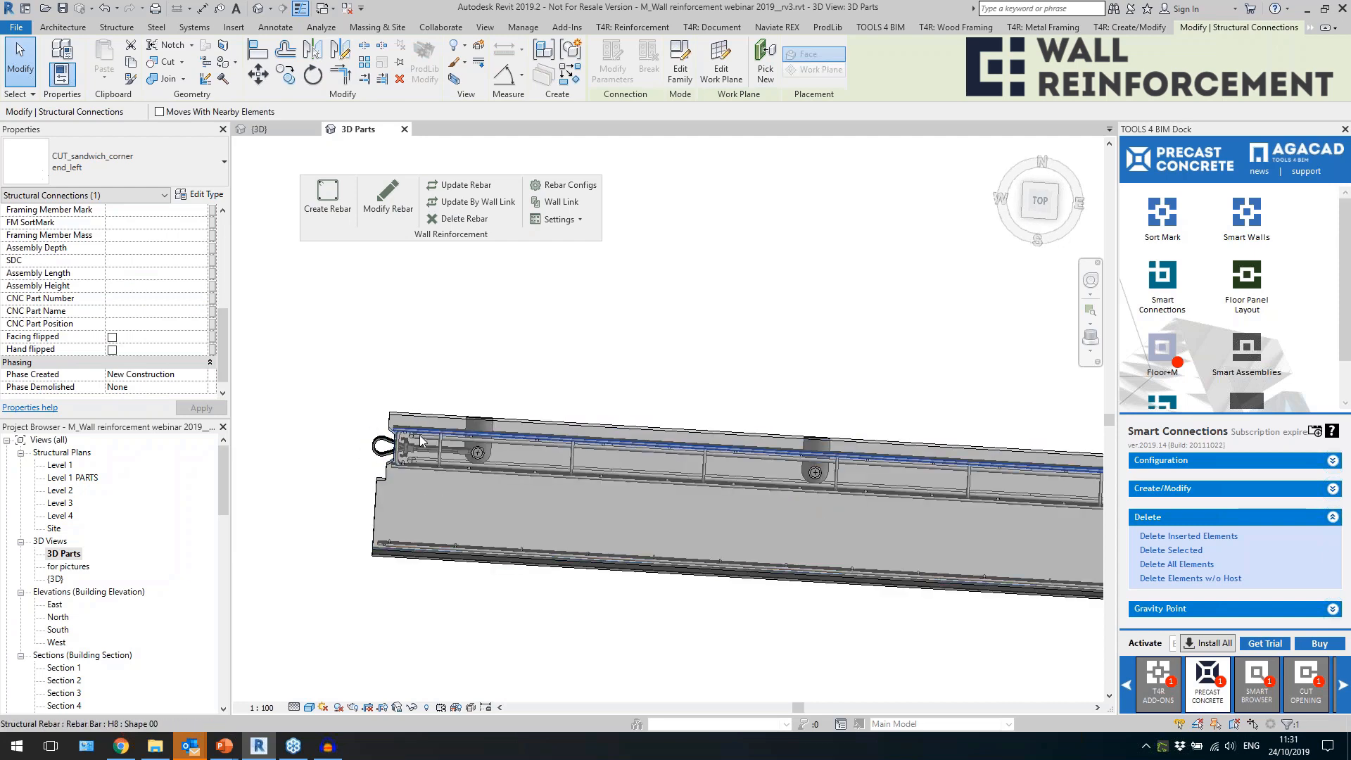
{"action": "scroll", "coordinate": [417, 442], "scroll_direction": "down", "scroll_amount": 3}
{"action": "middle_click_drag", "start_coordinate": [658, 558], "coordinate": [697, 464], "text": "shift"}
{"action": "scroll", "coordinate": [732, 389], "scroll_direction": "down", "scroll_amount": 2}
{"action": "key", "text": "Escape"}
Inspect the Sandwich 430 wall's vertical edge bars beside the loop connections and the U-shaped perimeter bars.
{"action": "scroll", "coordinate": [784, 429], "scroll_direction": "up", "scroll_amount": 6}
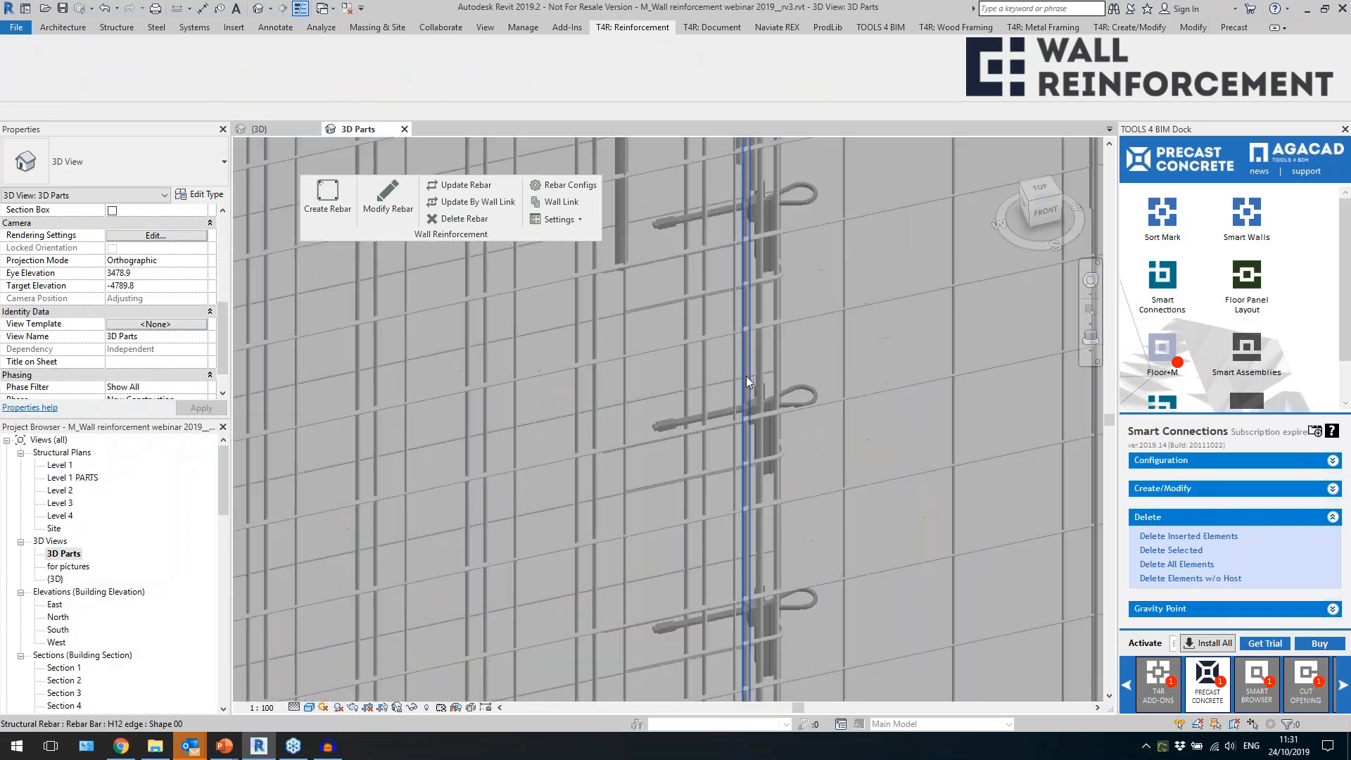
{"action": "left_click", "coordinate": [764, 410]}
{"action": "scroll", "coordinate": [738, 355], "scroll_direction": "down", "scroll_amount": 2}
{"action": "middle_click_drag", "start_coordinate": [744, 481], "coordinate": [761, 176]}
{"action": "middle_click_drag", "start_coordinate": [640, 558], "coordinate": [639, 497]}
{"action": "scroll", "coordinate": [639, 497], "scroll_direction": "up", "scroll_amount": 2}
{"action": "left_click", "coordinate": [643, 445]}
{"action": "middle_click_drag", "start_coordinate": [682, 563], "coordinate": [584, 445], "text": "shift"}
{"action": "scroll", "coordinate": [578, 512], "scroll_direction": "down", "scroll_amount": 8}
{"action": "key", "text": "Escape"}
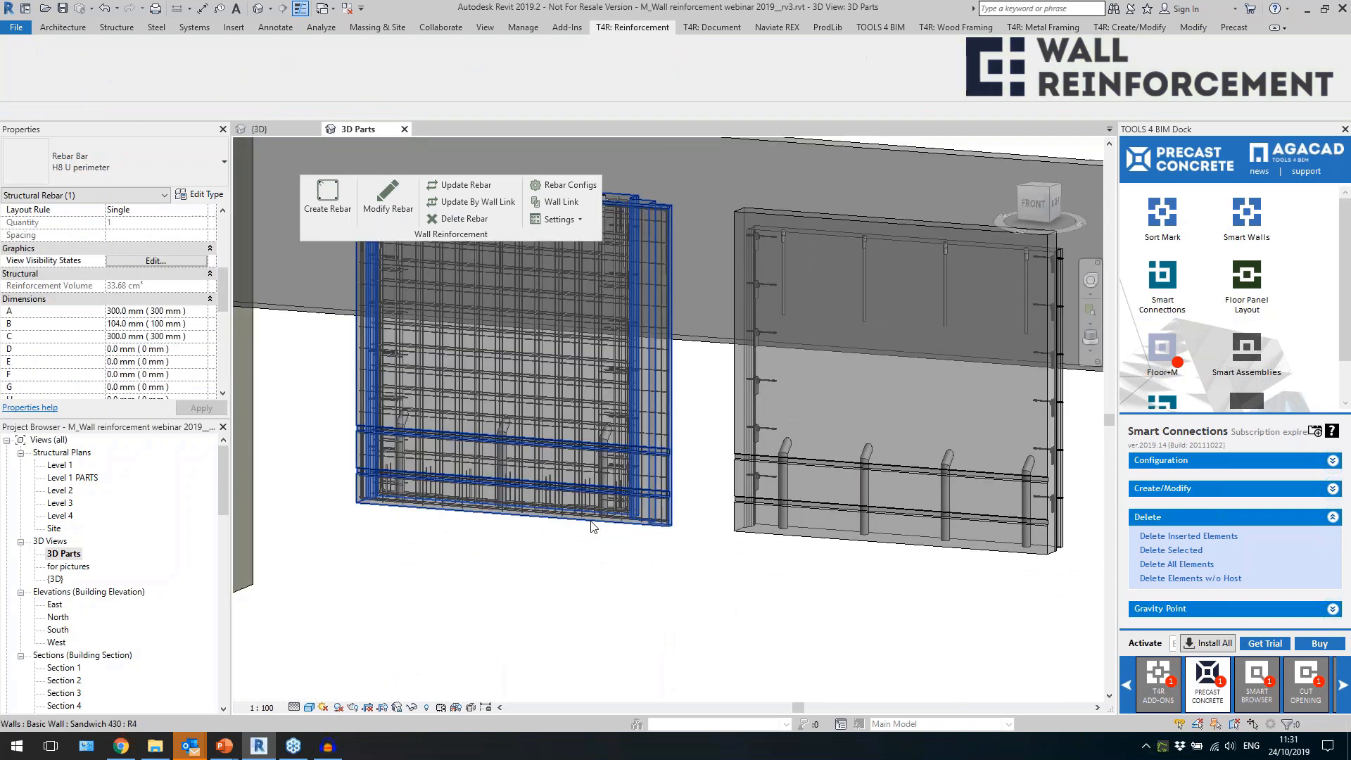
Insert the "Sandwich" details configuration from the Walls group into the Sandwich 400 wall with two windows.
{"action": "middle_click_drag", "start_coordinate": [579, 512], "coordinate": [677, 591], "text": "shift"}
{"action": "middle_click_drag", "start_coordinate": [787, 638], "coordinate": [535, 529]}
{"action": "scroll", "coordinate": [535, 531], "scroll_direction": "down", "scroll_amount": 4}
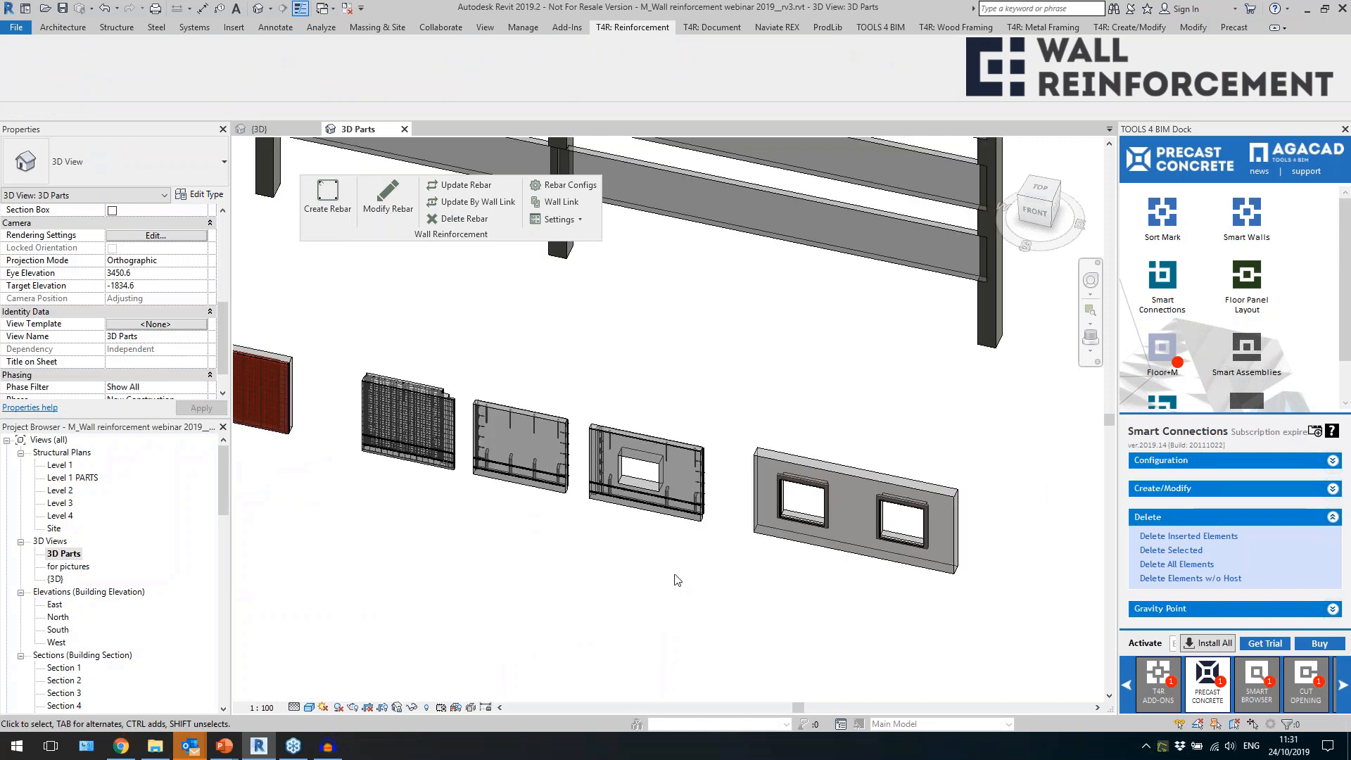
{"action": "scroll", "coordinate": [553, 561], "scroll_direction": "down", "scroll_amount": 4}
{"action": "scroll", "coordinate": [709, 588], "scroll_direction": "up", "scroll_amount": 5}
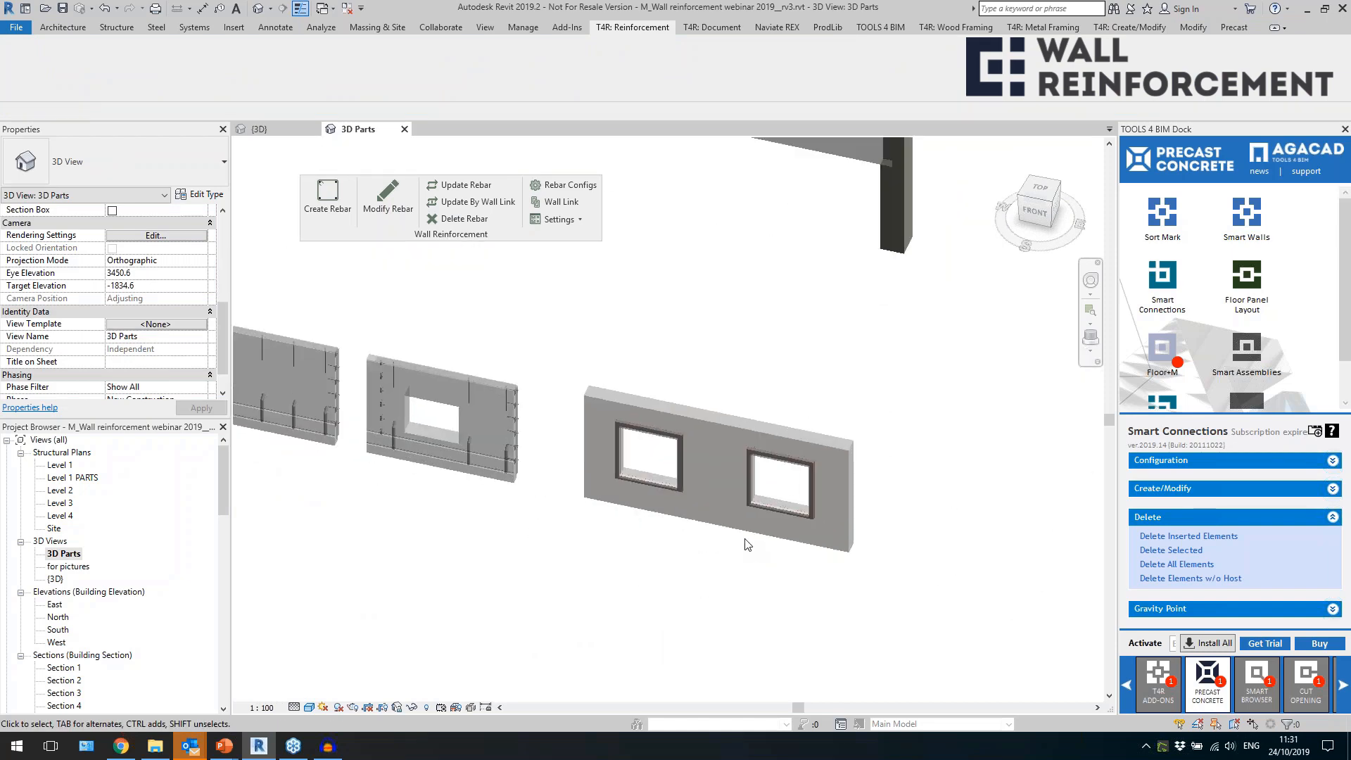
{"action": "left_click", "coordinate": [748, 539]}
{"action": "scroll", "coordinate": [922, 517], "scroll_direction": "up", "scroll_amount": 3}
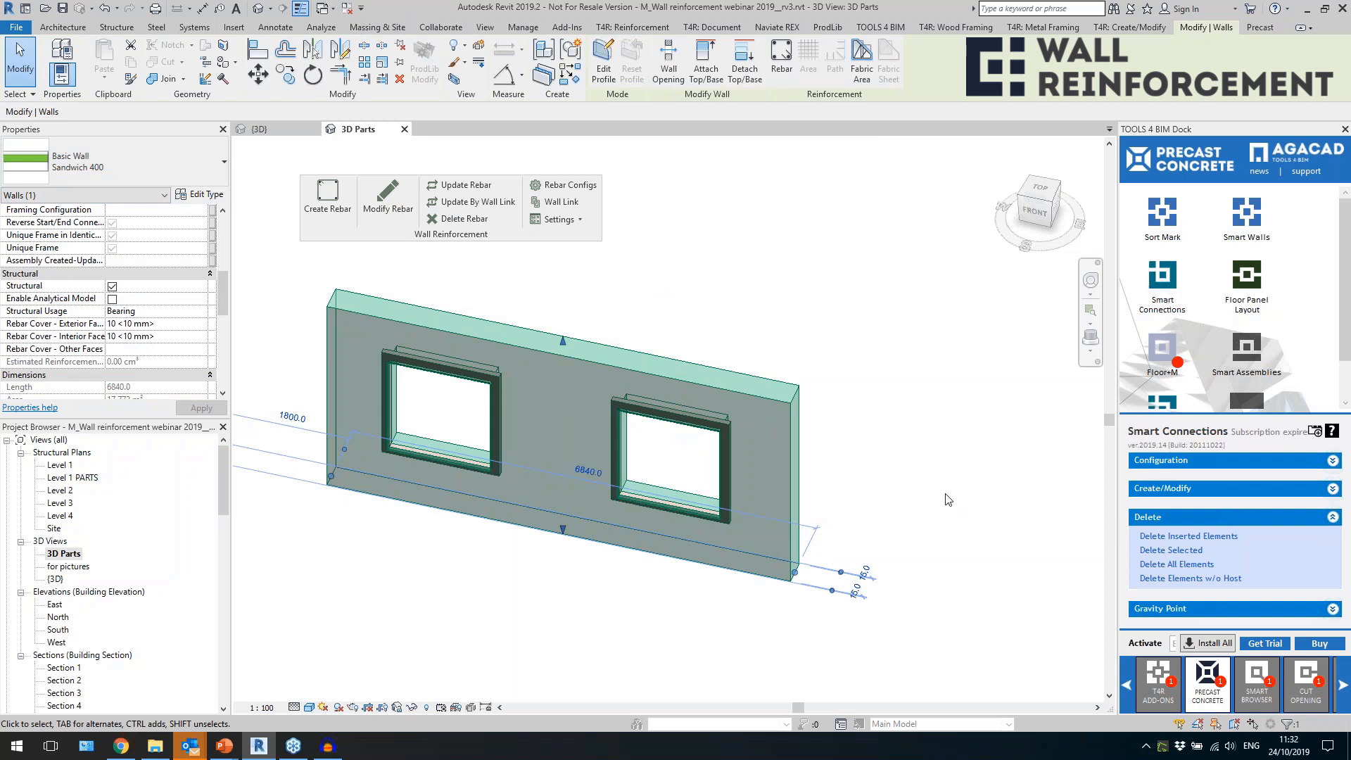
{"action": "left_click", "coordinate": [1164, 489]}
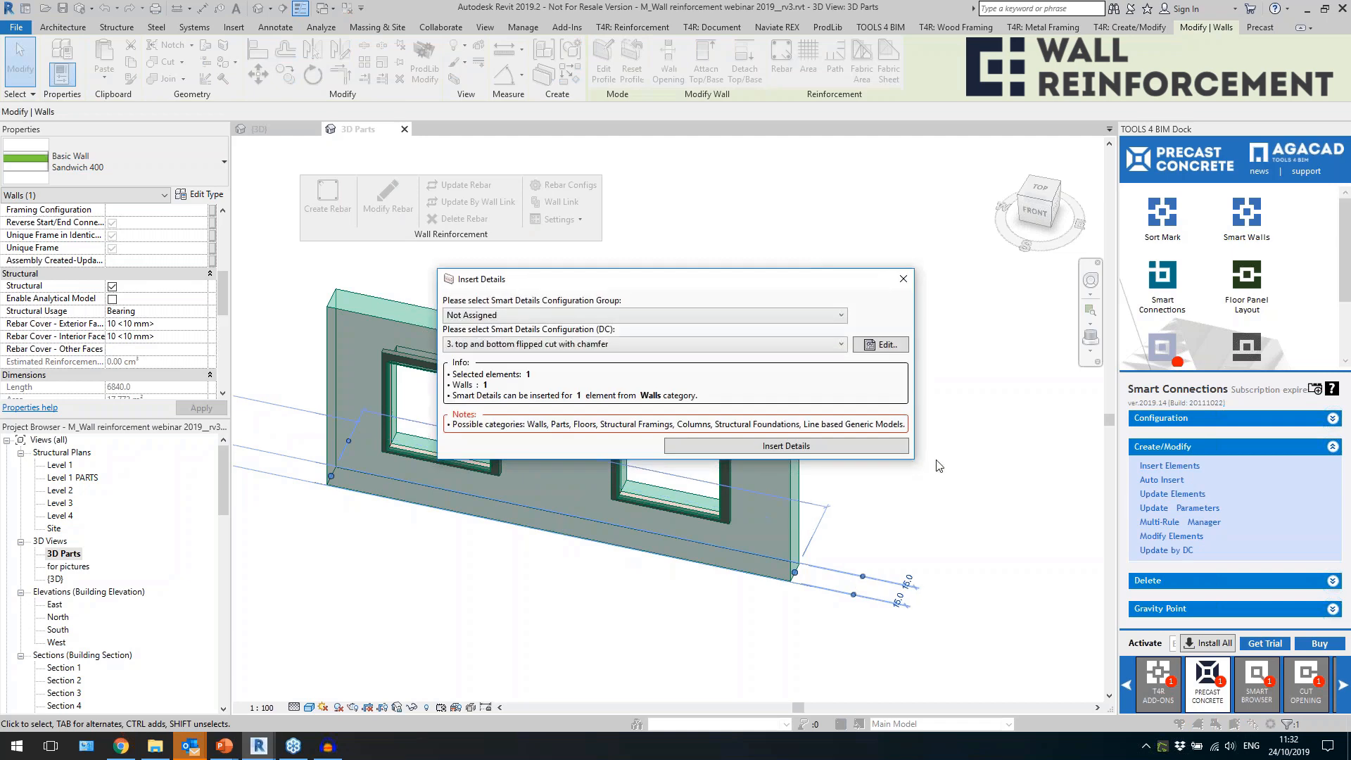
{"action": "left_click", "coordinate": [555, 315]}
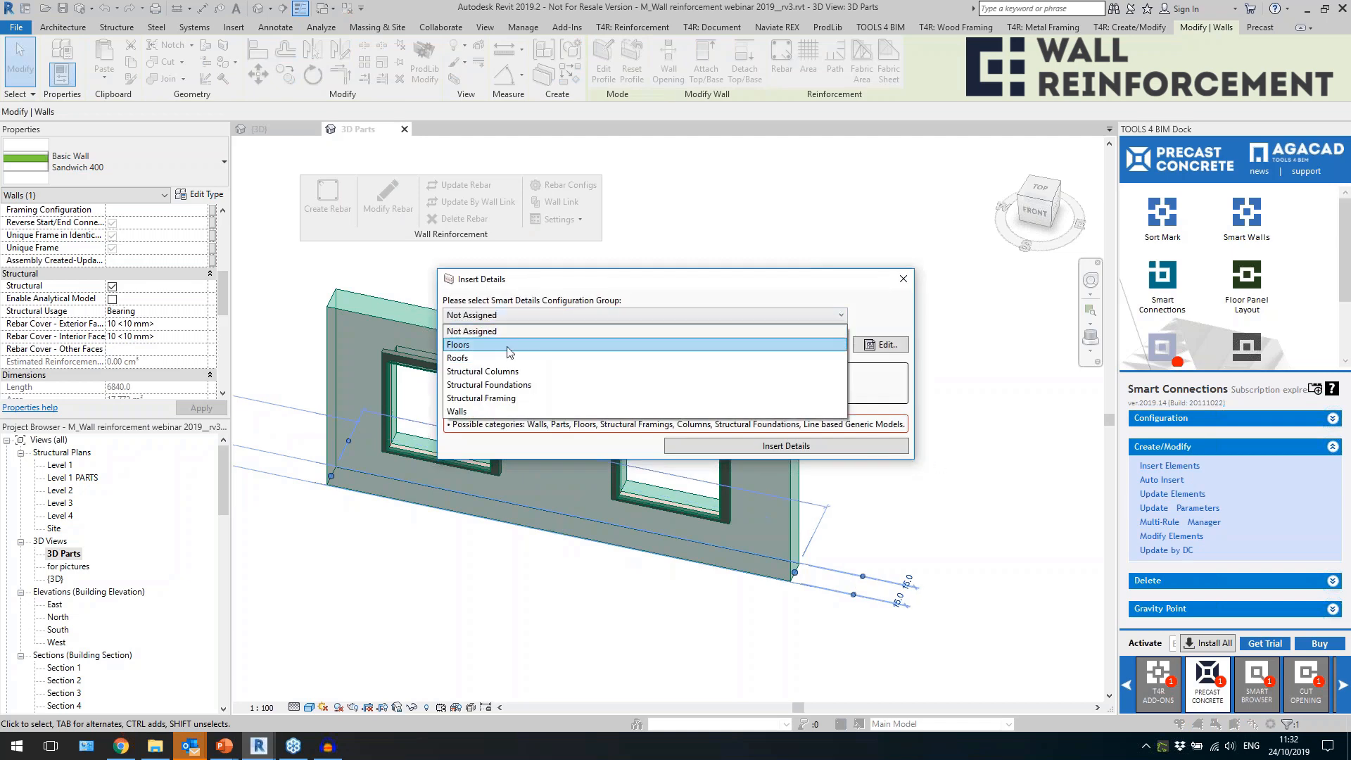
{"action": "left_click", "coordinate": [491, 415]}
{"action": "left_click", "coordinate": [577, 345]}
{"action": "left_click", "coordinate": [509, 383]}
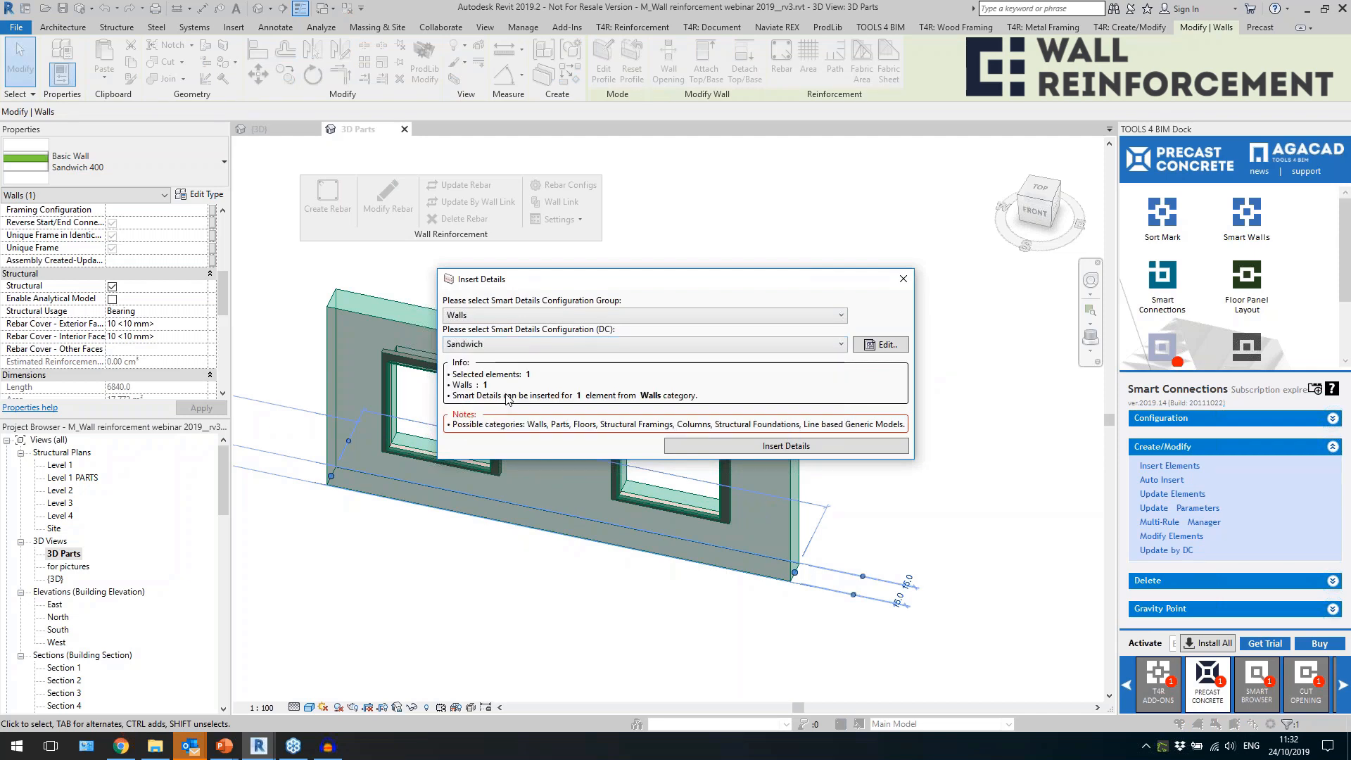
{"action": "left_click", "coordinate": [736, 446]}
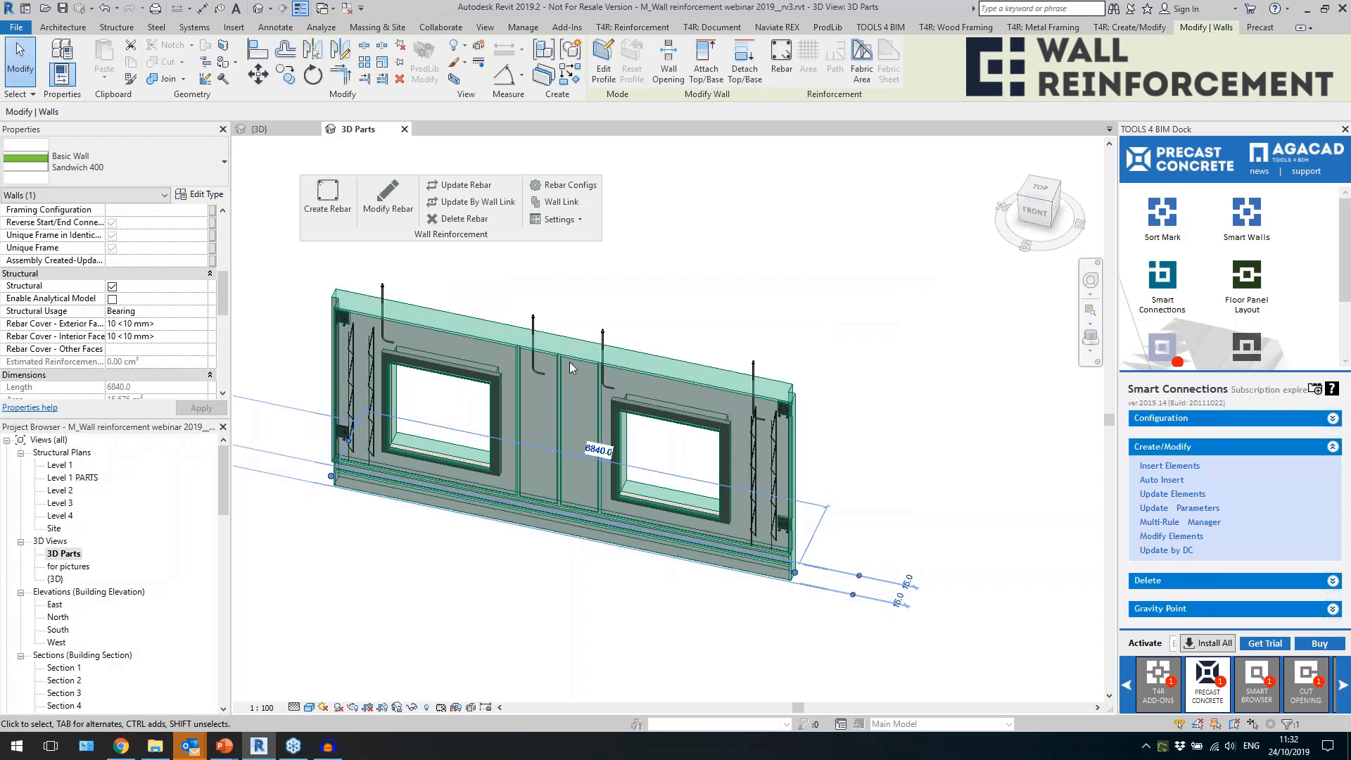
Examine the rectangular cuts, ties and connections inserted at the ends and lower edge of the two-window wall.
{"action": "scroll", "coordinate": [339, 431], "scroll_direction": "up", "scroll_amount": 3}
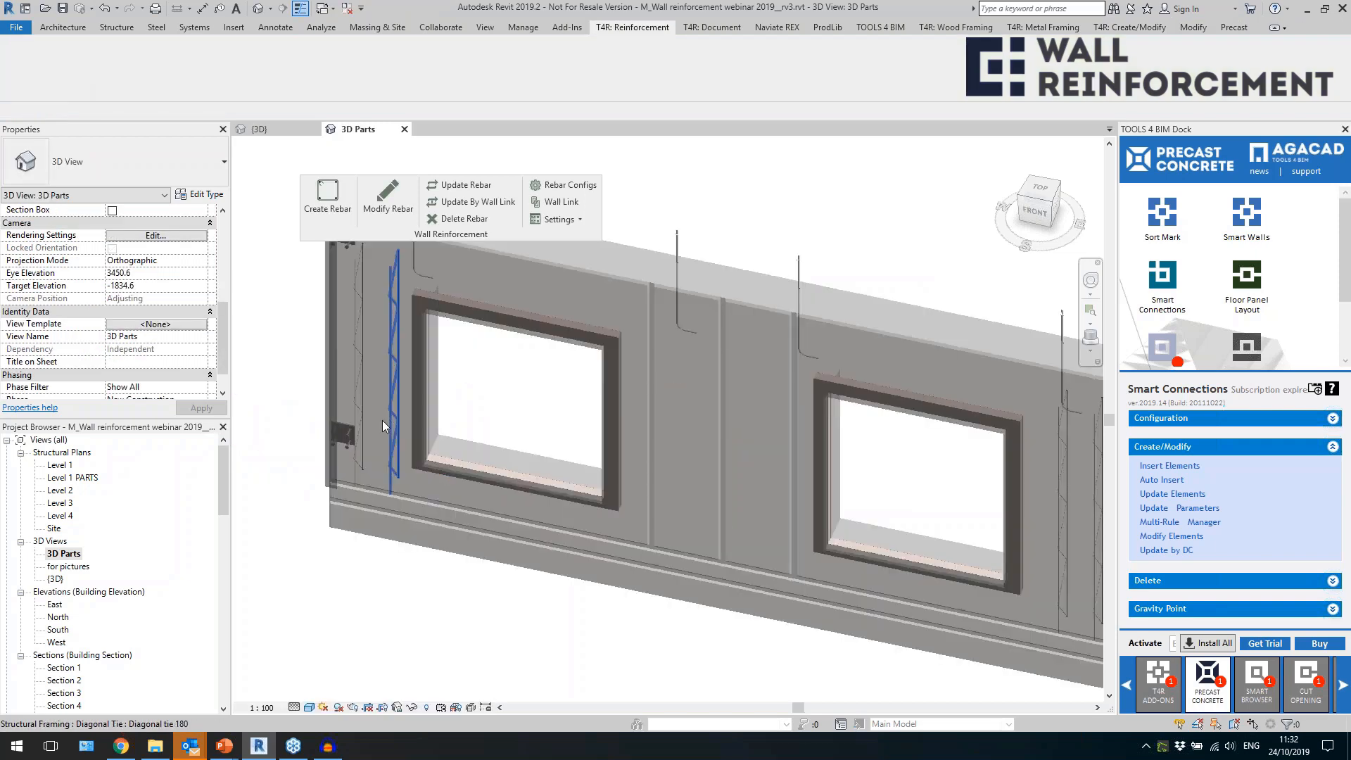
{"action": "left_click", "coordinate": [340, 472]}
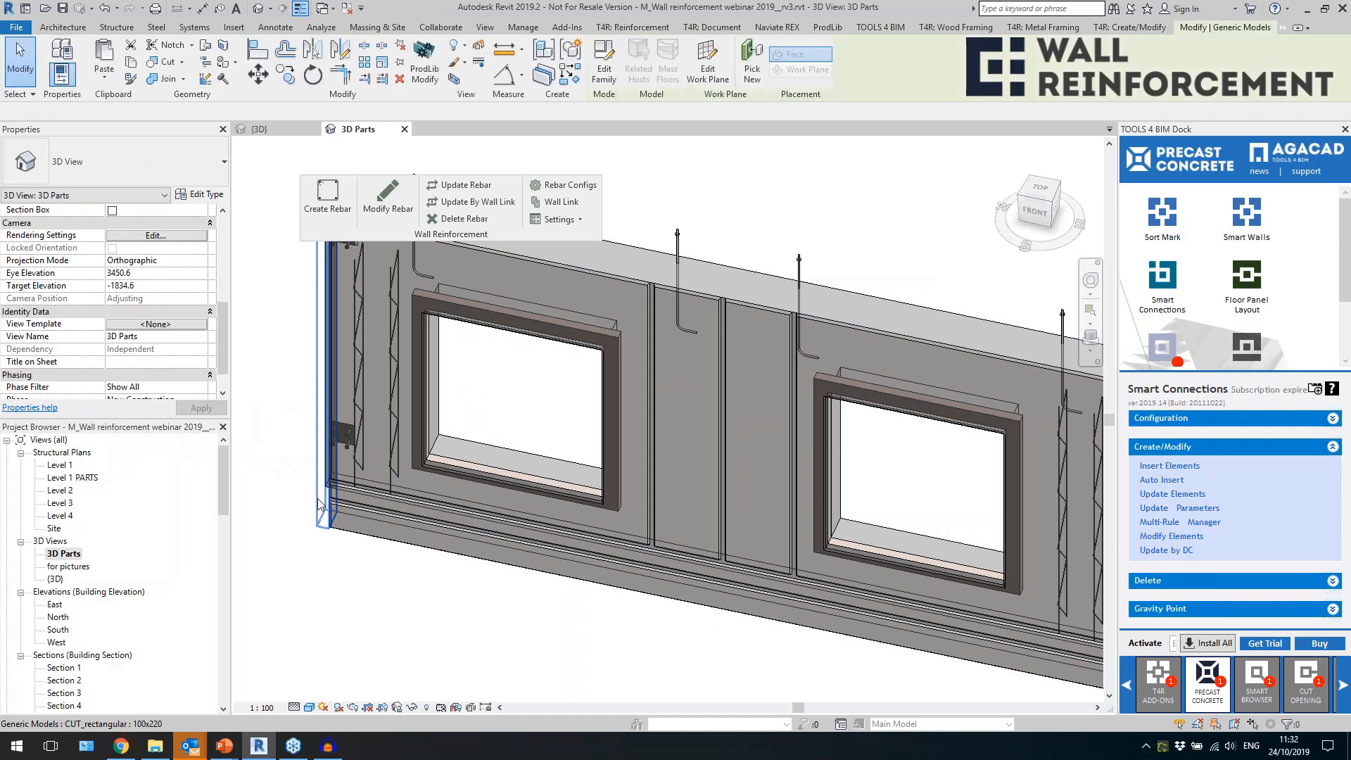
{"action": "scroll", "coordinate": [339, 472], "scroll_direction": "down", "scroll_amount": 4}
{"action": "middle_click_drag", "start_coordinate": [651, 508], "coordinate": [760, 366], "text": "shift"}
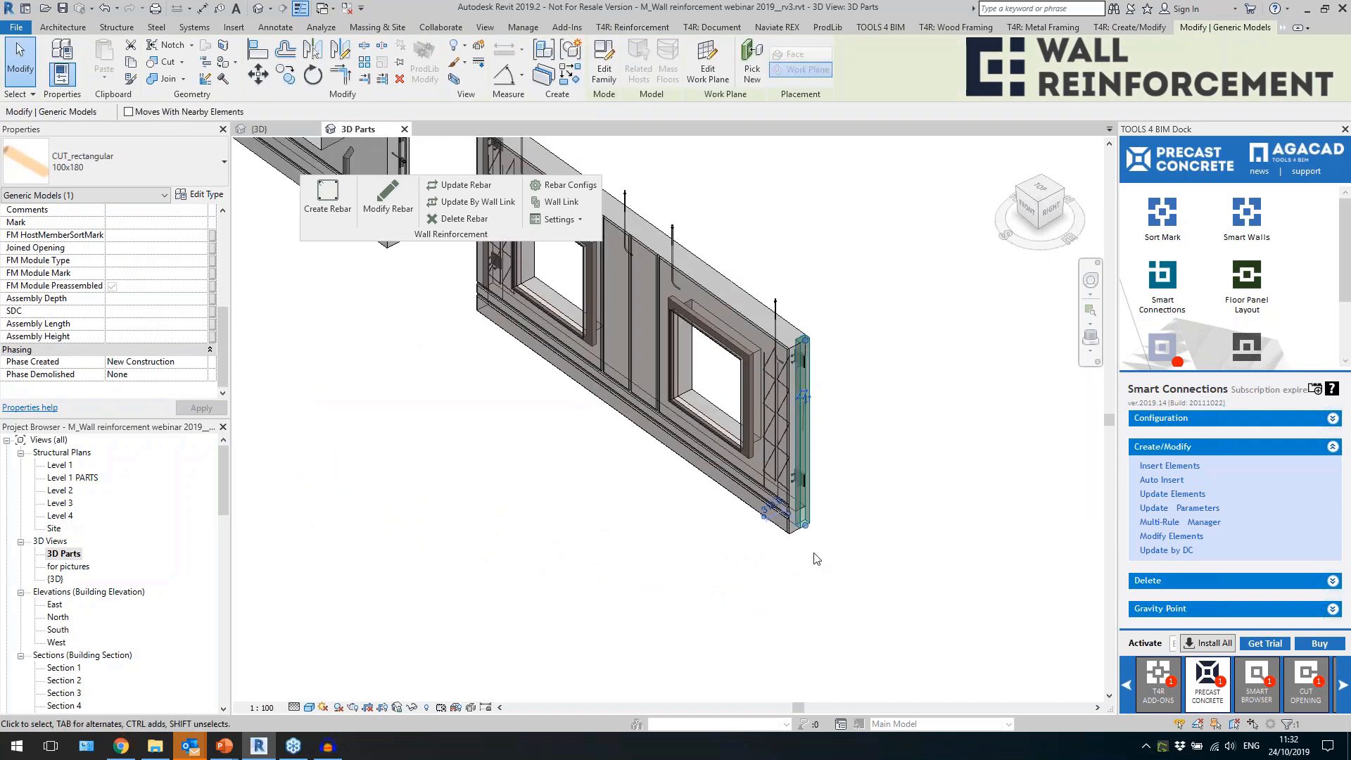
{"action": "left_click", "coordinate": [815, 556]}
{"action": "scroll", "coordinate": [817, 543], "scroll_direction": "up", "scroll_amount": 3}
{"action": "left_click", "coordinate": [790, 484]}
{"action": "scroll", "coordinate": [791, 484], "scroll_direction": "down", "scroll_amount": 3}
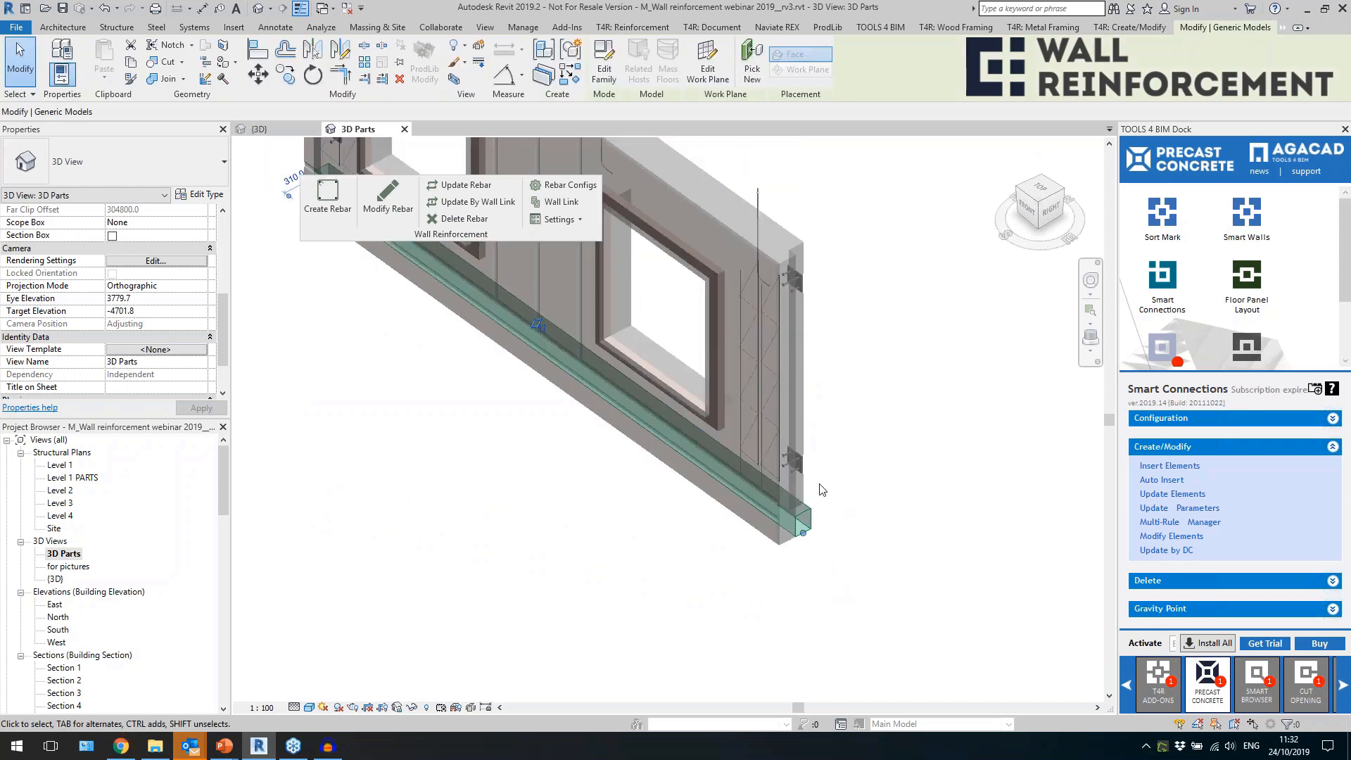
{"action": "left_click", "coordinate": [784, 202]}
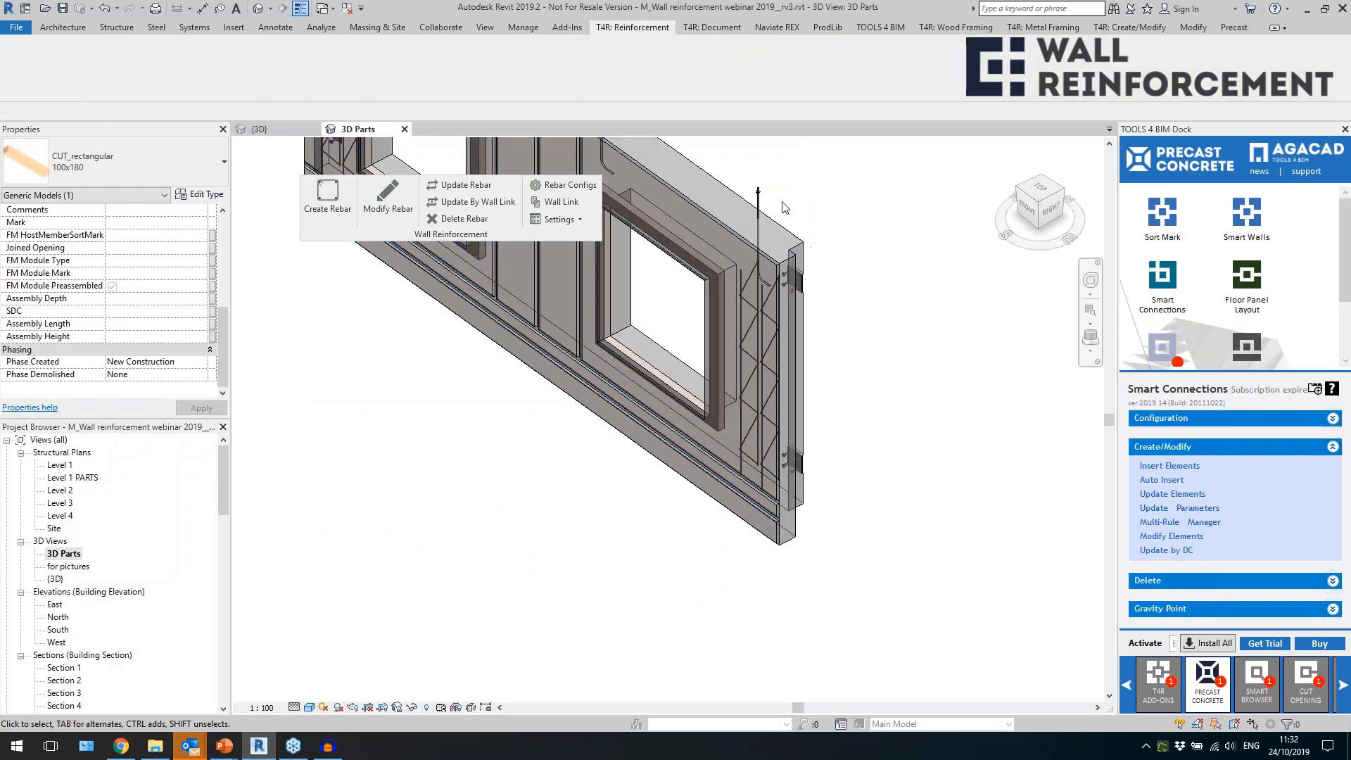
Examine the bolts along the upper edge and the diagonal ties of the two-window wall from several angles.
{"action": "scroll", "coordinate": [834, 399], "scroll_direction": "down", "scroll_amount": 3}
{"action": "middle_click_drag", "start_coordinate": [832, 407], "coordinate": [697, 320], "text": "shift"}
{"action": "scroll", "coordinate": [696, 319], "scroll_direction": "up", "scroll_amount": 2}
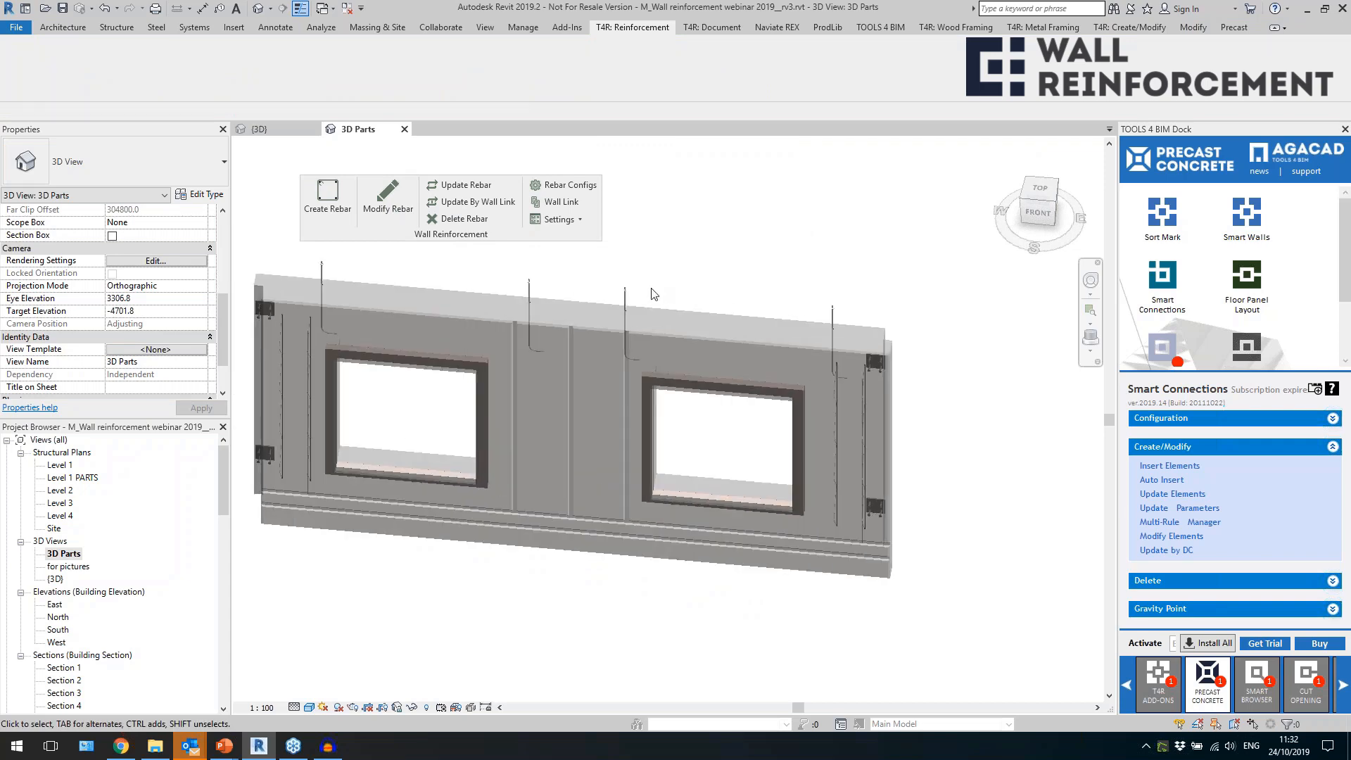
{"action": "left_click", "coordinate": [527, 284]}
{"action": "scroll", "coordinate": [563, 285], "scroll_direction": "up", "scroll_amount": 3}
{"action": "key", "text": "space"}
{"action": "key", "text": "space"}
{"action": "middle_click_drag", "start_coordinate": [695, 481], "coordinate": [636, 488], "text": "shift"}
Copy the diagonal tie from beside the right-hand window into the wall section between the two windows.
{"action": "left_click", "coordinate": [846, 518]}
{"action": "left_click", "coordinate": [966, 590]}
{"action": "scroll", "coordinate": [714, 365], "scroll_direction": "down", "scroll_amount": 3}
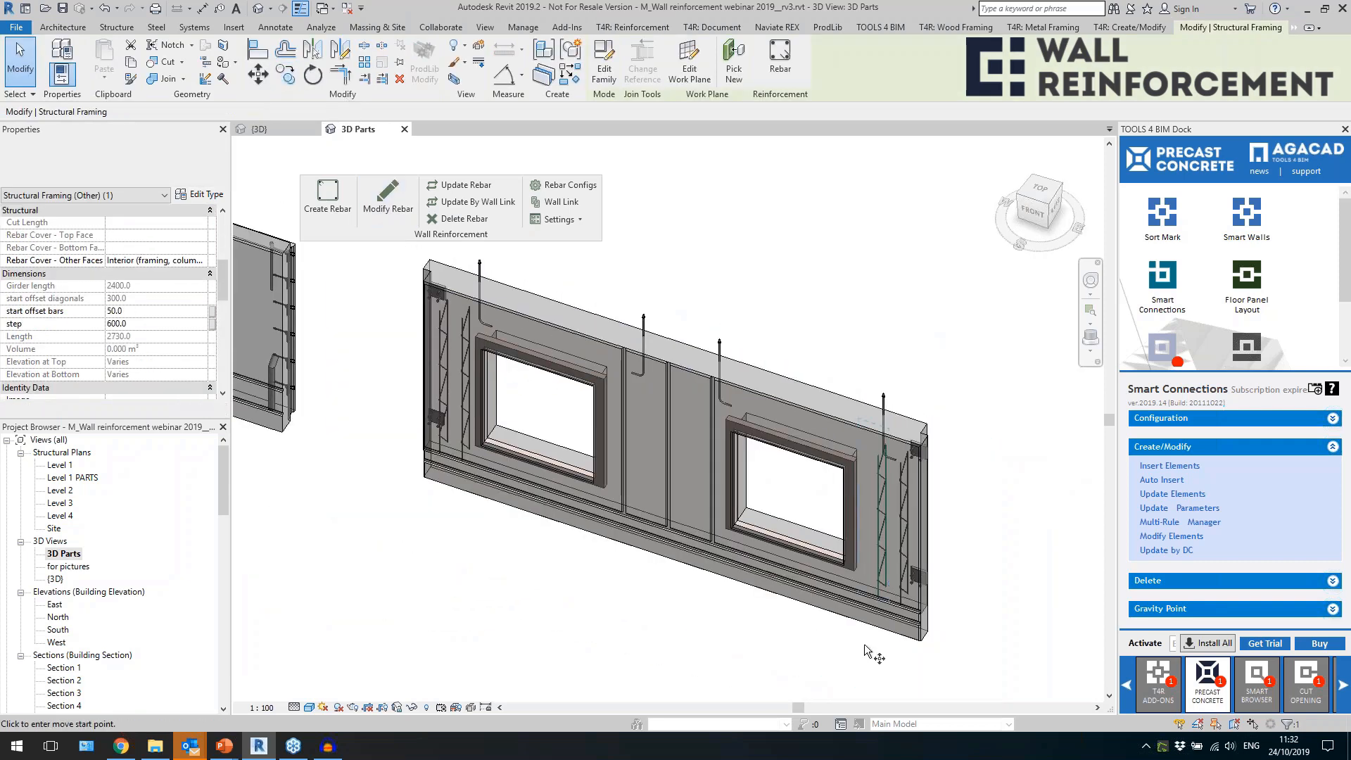
{"action": "left_click", "coordinate": [852, 650]}
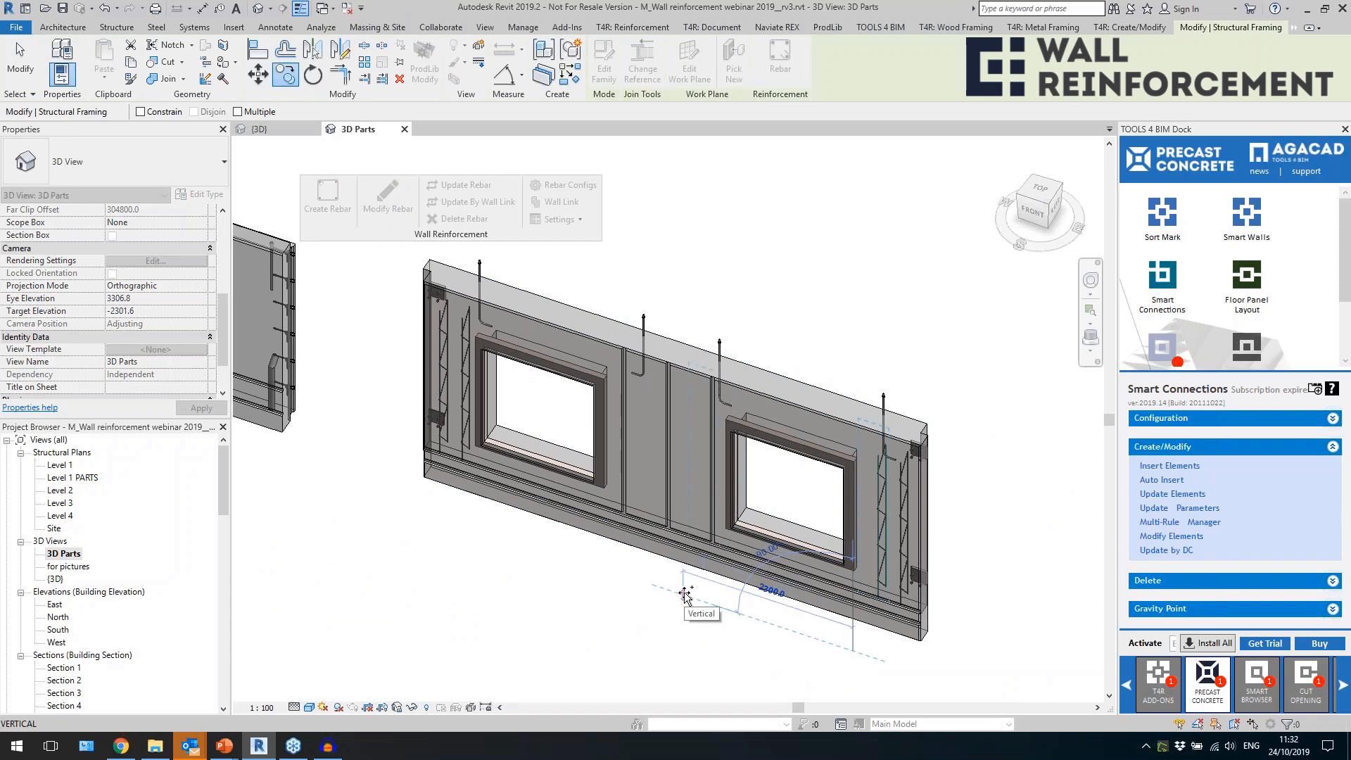
{"action": "left_click", "coordinate": [677, 592]}
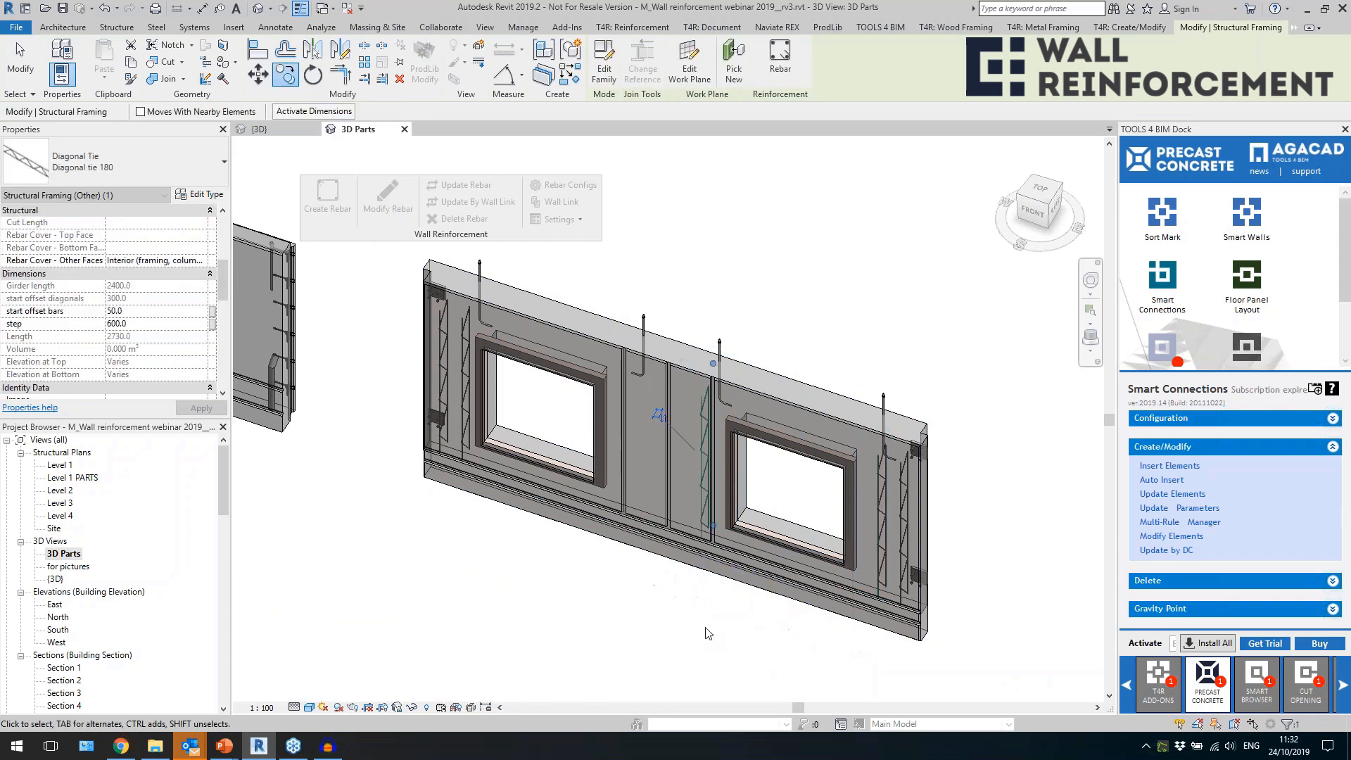
{"action": "left_click", "coordinate": [706, 632]}
{"action": "scroll", "coordinate": [689, 568], "scroll_direction": "up", "scroll_amount": 2}
{"action": "left_click", "coordinate": [706, 486]}
Create parts from the Sandwich 400 wall with two windows.
{"action": "middle_click_drag", "start_coordinate": [660, 592], "coordinate": [727, 556], "text": "shift"}
{"action": "middle_click_drag", "start_coordinate": [668, 589], "coordinate": [629, 584], "text": "shift"}
{"action": "left_click", "coordinate": [646, 600]}
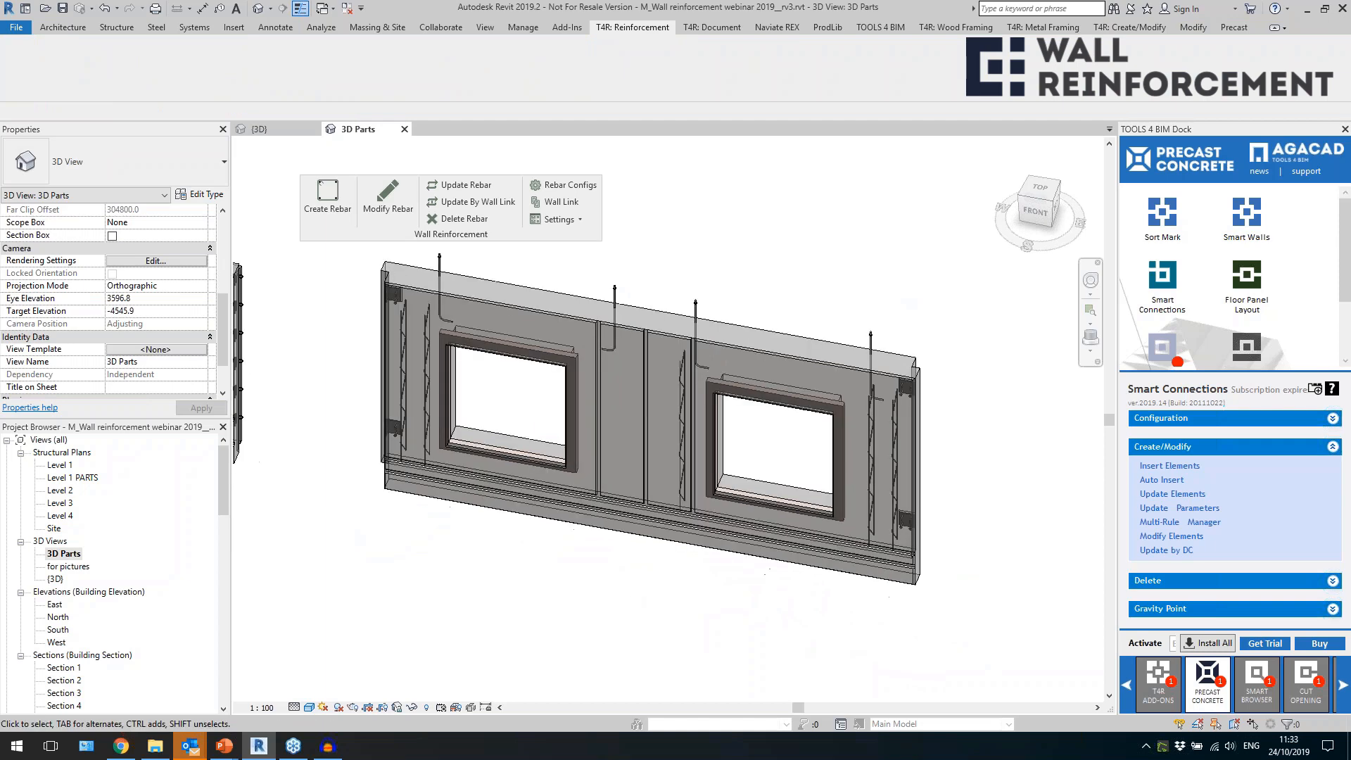
{"action": "left_click", "coordinate": [653, 315]}
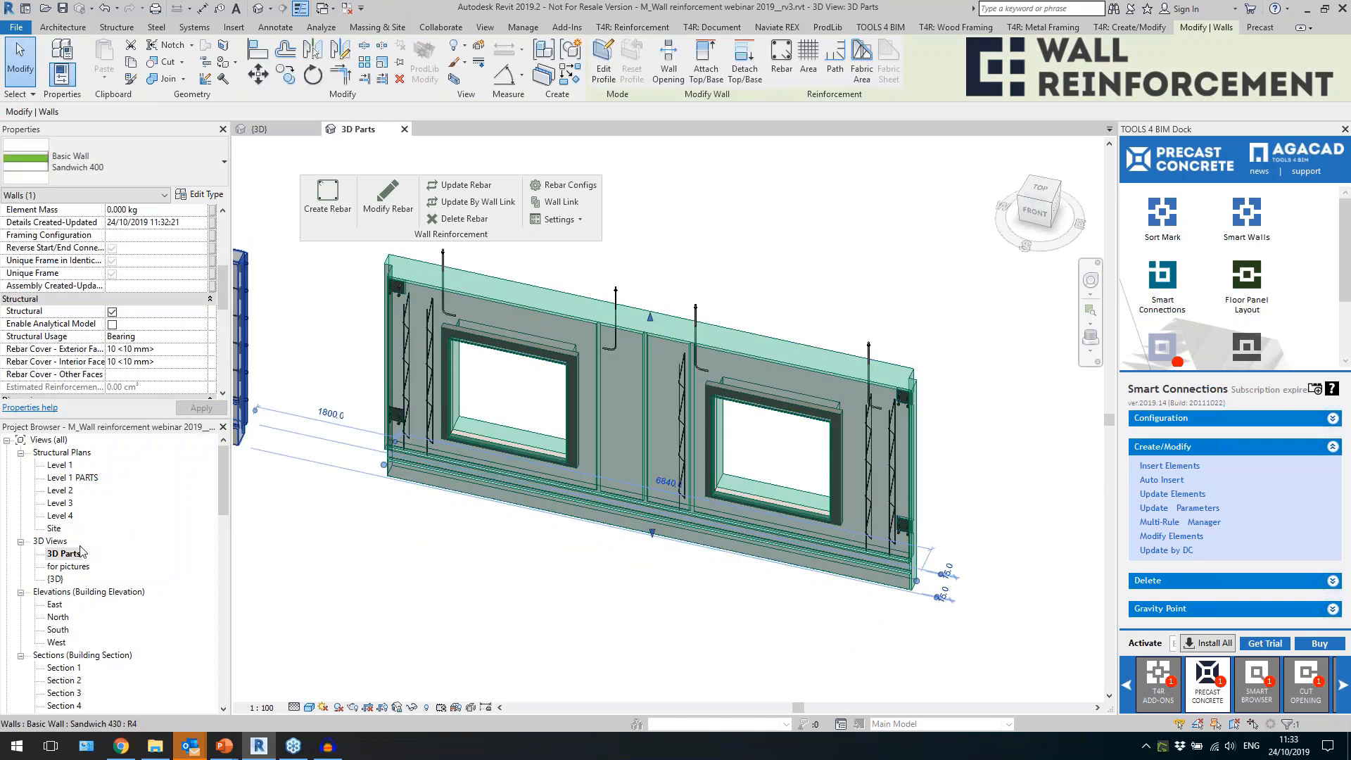
{"action": "left_click", "coordinate": [551, 77]}
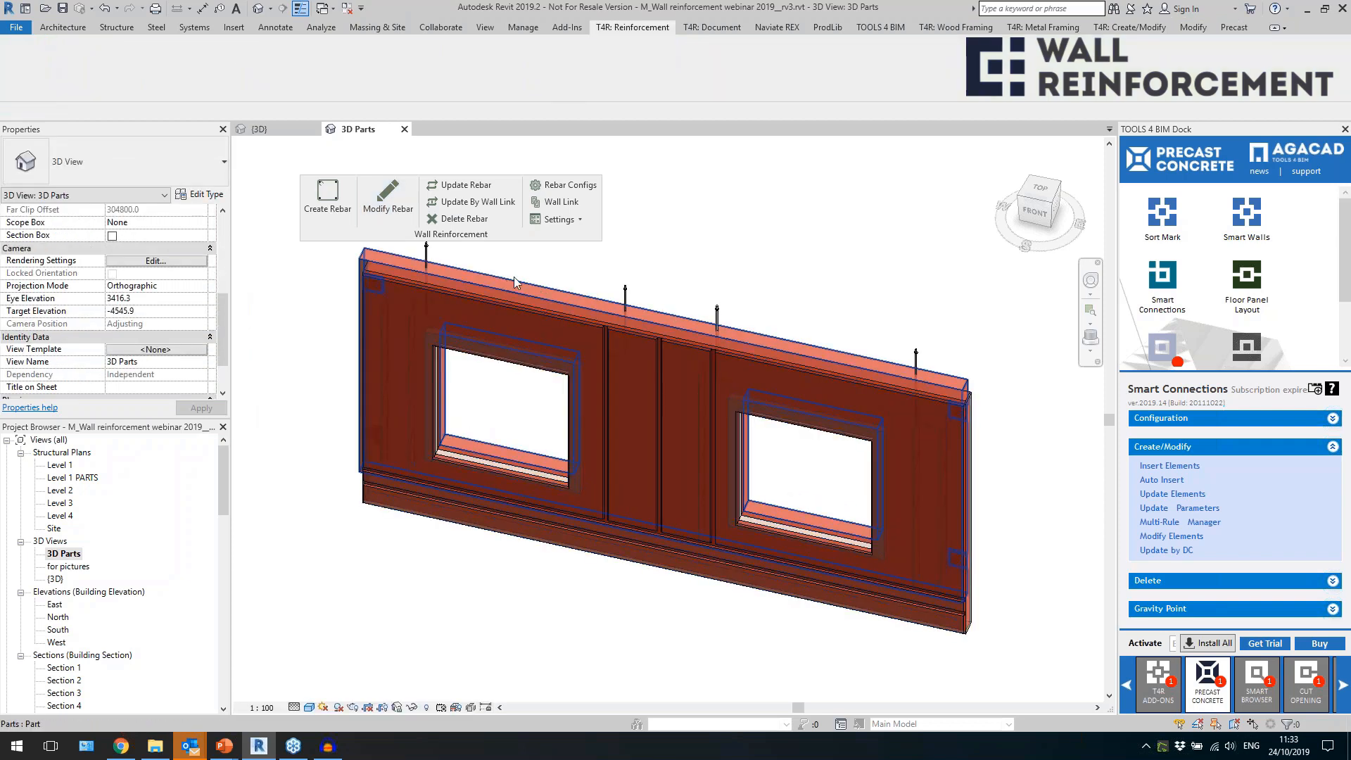
{"action": "scroll", "coordinate": [618, 361], "scroll_direction": "down", "scroll_amount": 2}
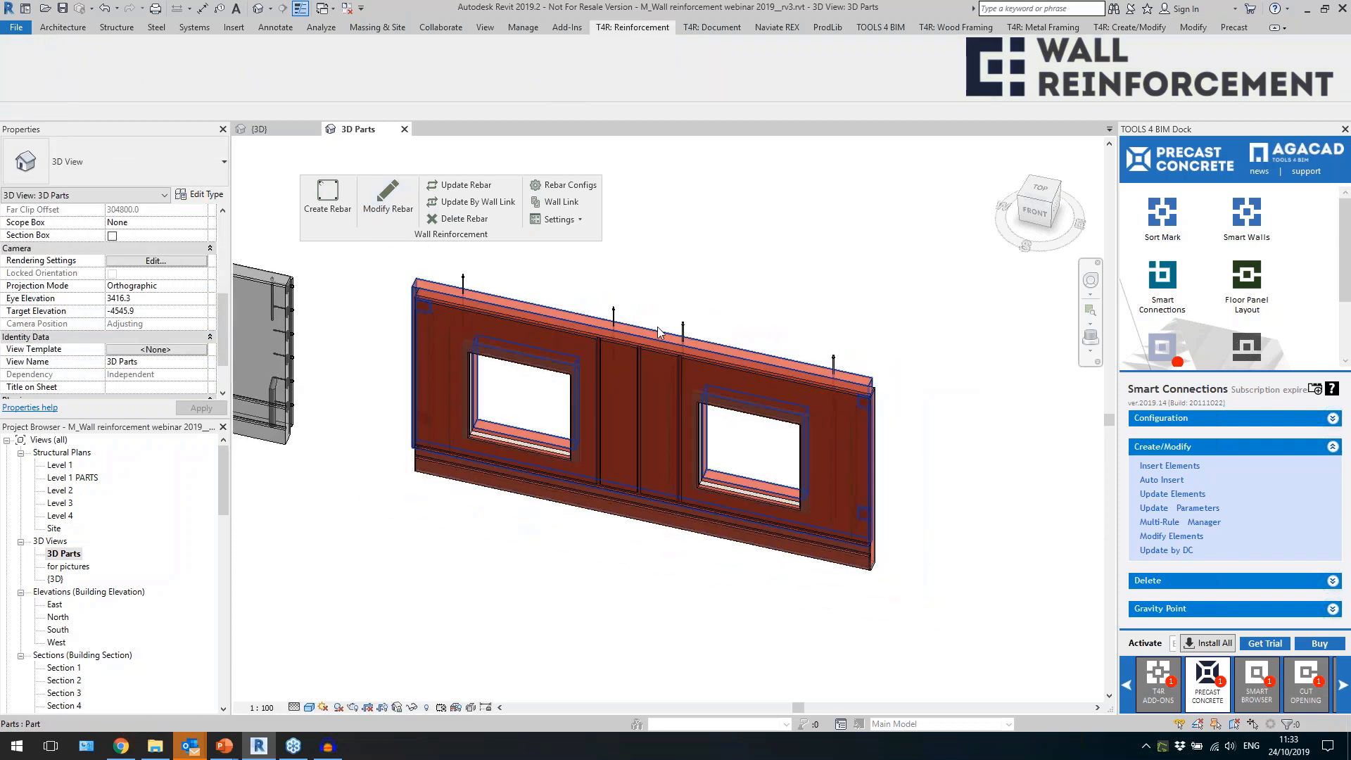
{"action": "scroll", "coordinate": [177, 246], "scroll_direction": "up", "scroll_amount": 5}
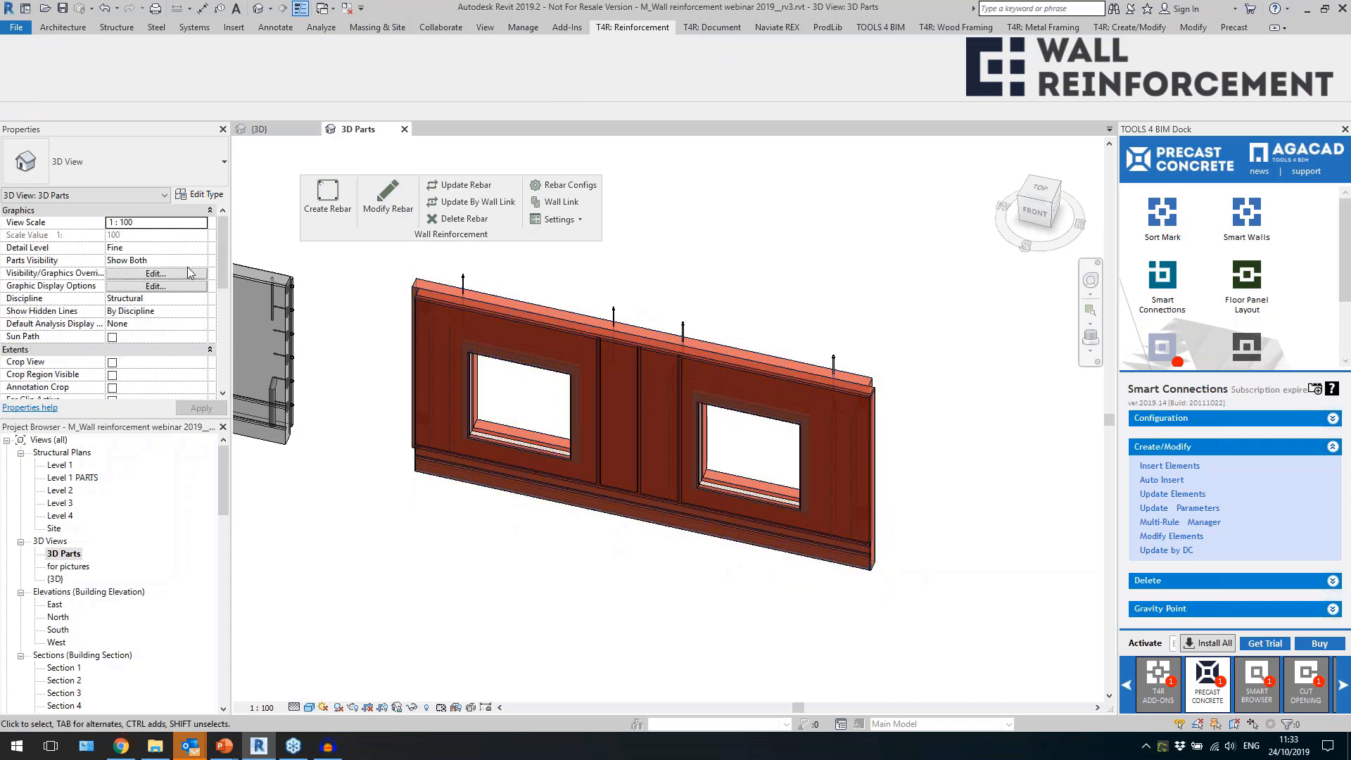
Check the layer configurations in the Sandwich 400 wall link without changing them, and create the two-window wall's rebar.
{"action": "key", "text": "Tab"}
{"action": "left_click", "coordinate": [438, 285]}
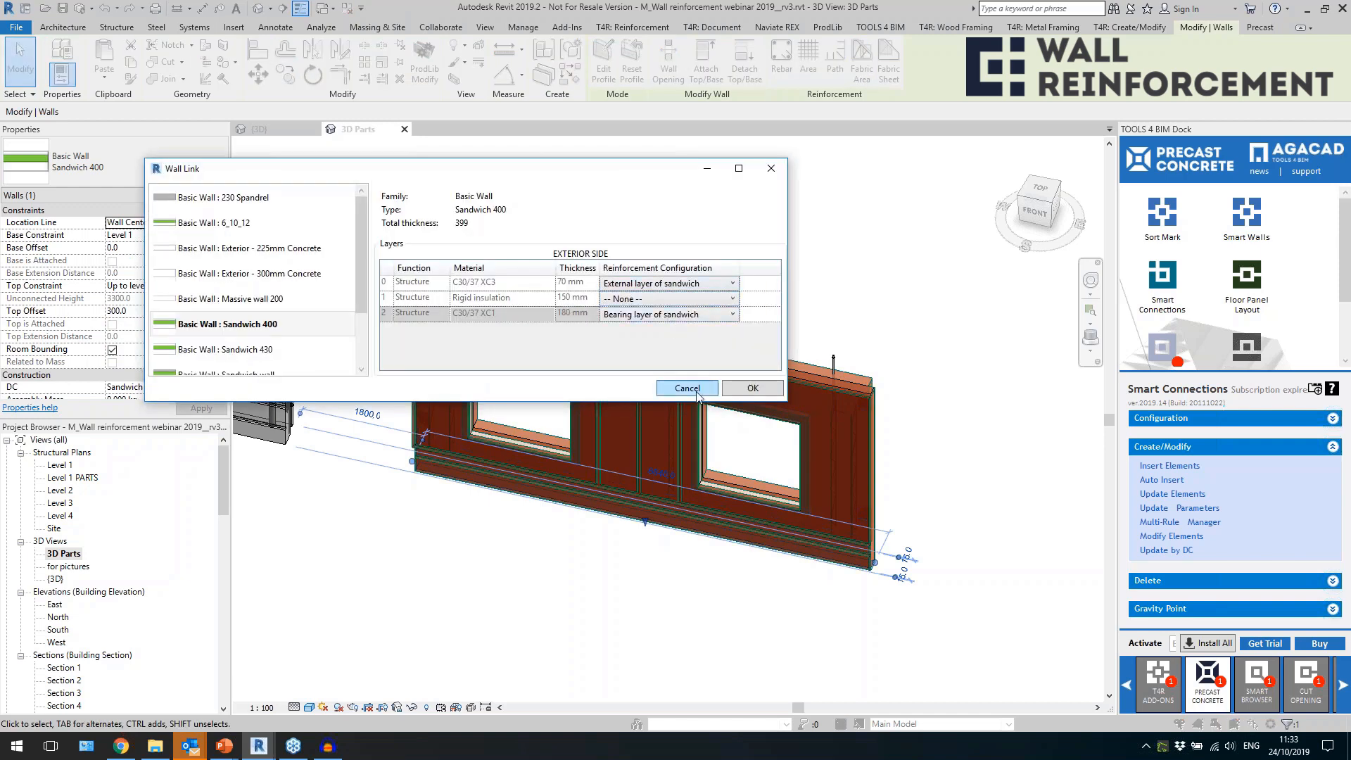
{"action": "left_click", "coordinate": [688, 388]}
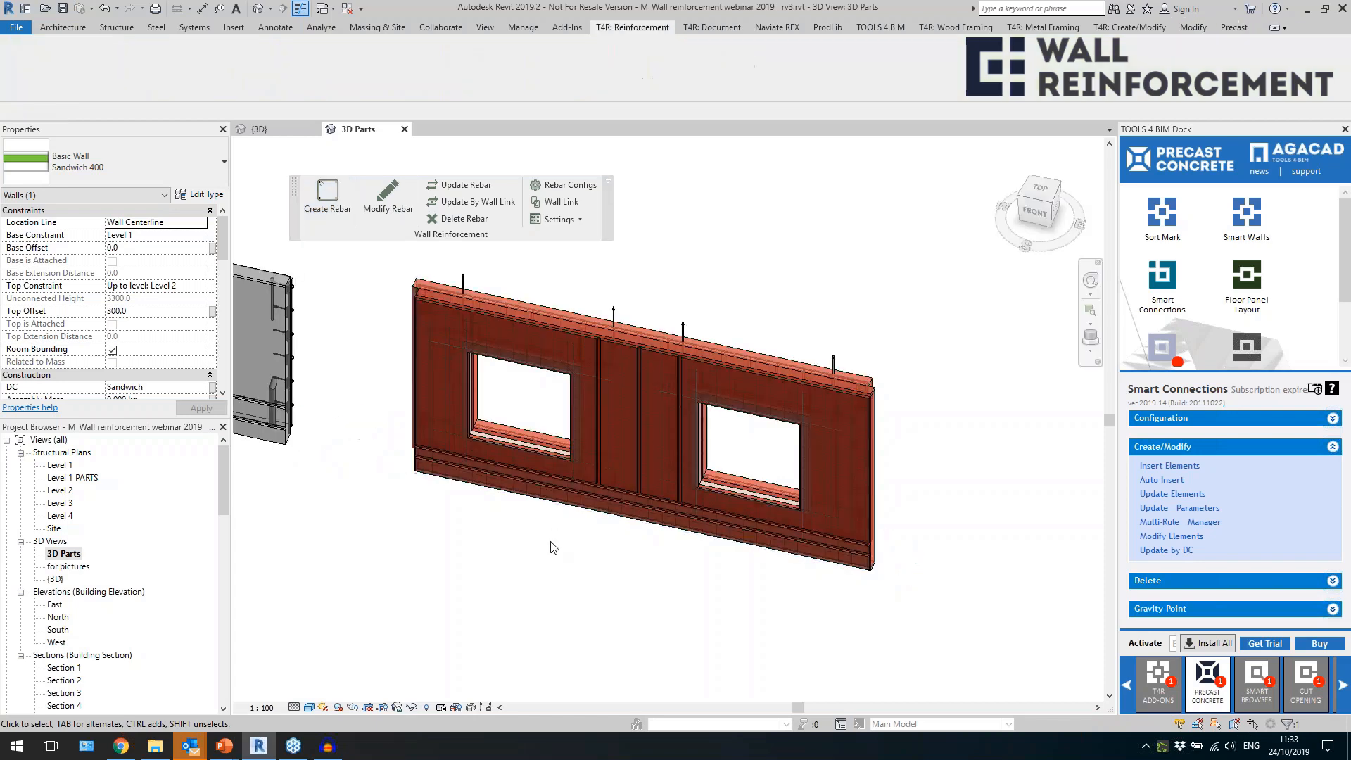
{"action": "scroll", "coordinate": [468, 511], "scroll_direction": "up", "scroll_amount": 1}
{"action": "scroll", "coordinate": [446, 538], "scroll_direction": "down", "scroll_amount": 3}
Isolate the whole two-window wall with its rebar and connections in a section box.
{"action": "left_click_drag", "start_coordinate": [380, 306], "coordinate": [814, 644]}
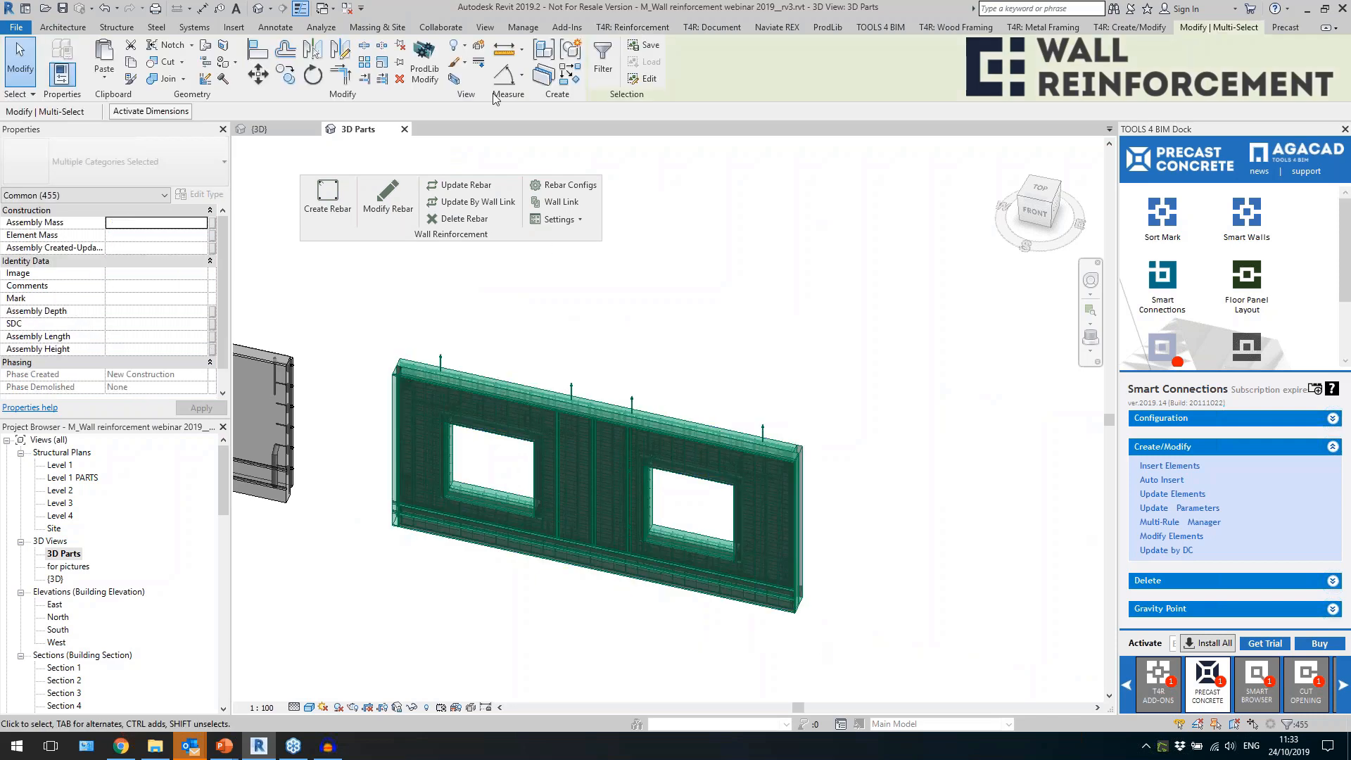
{"action": "key", "text": "b"}
{"action": "key", "text": "x"}
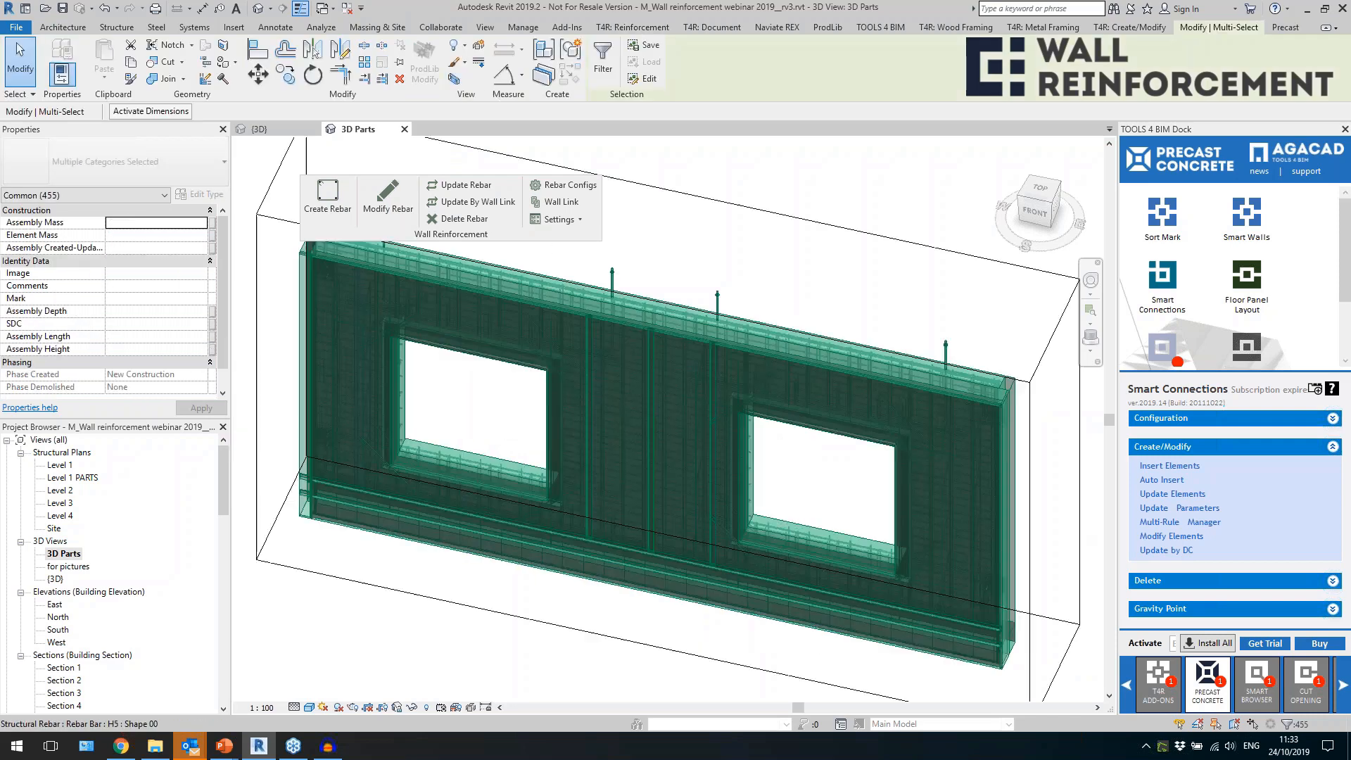
{"action": "scroll", "coordinate": [706, 384], "scroll_direction": "down", "scroll_amount": 3}
From the top view, move the section box's back face forward to leave only the wall's external layer.
{"action": "left_click", "coordinate": [791, 289]}
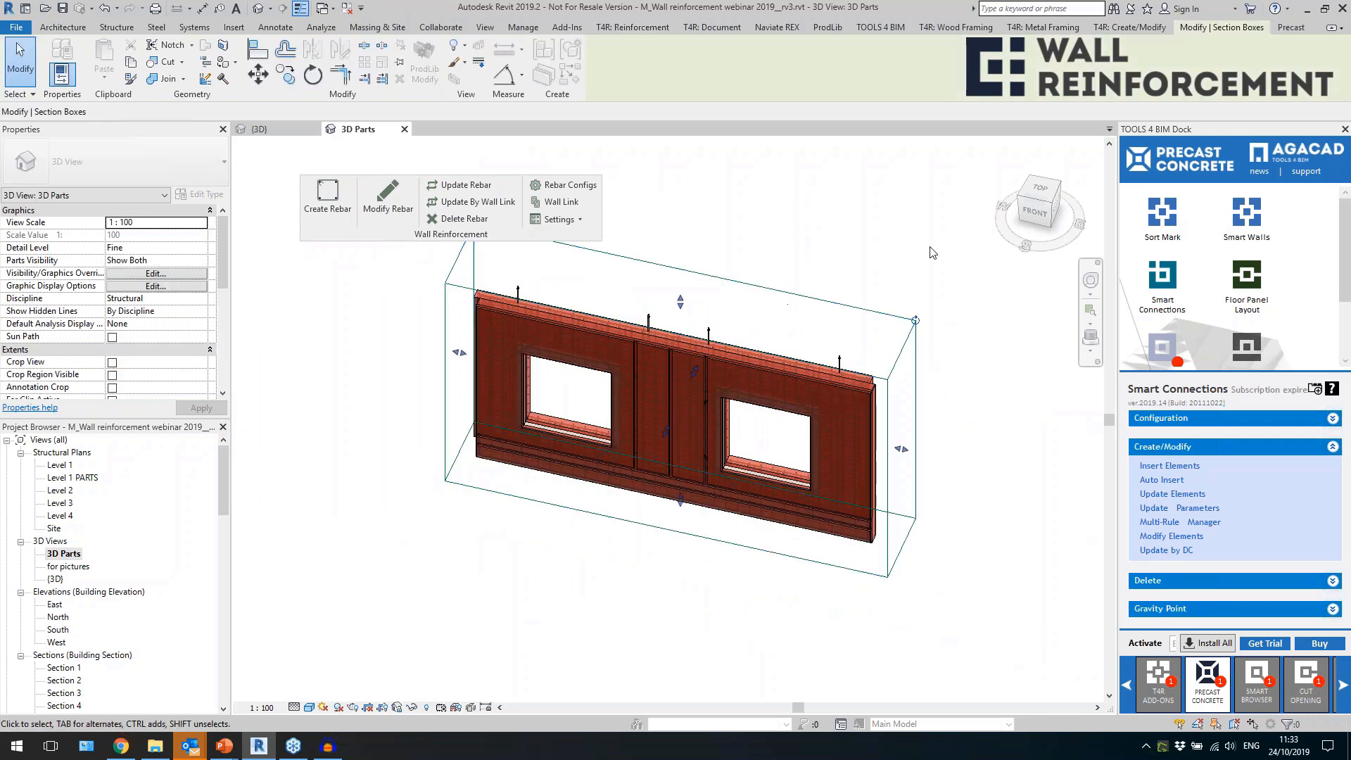
{"action": "left_click", "coordinate": [1041, 191]}
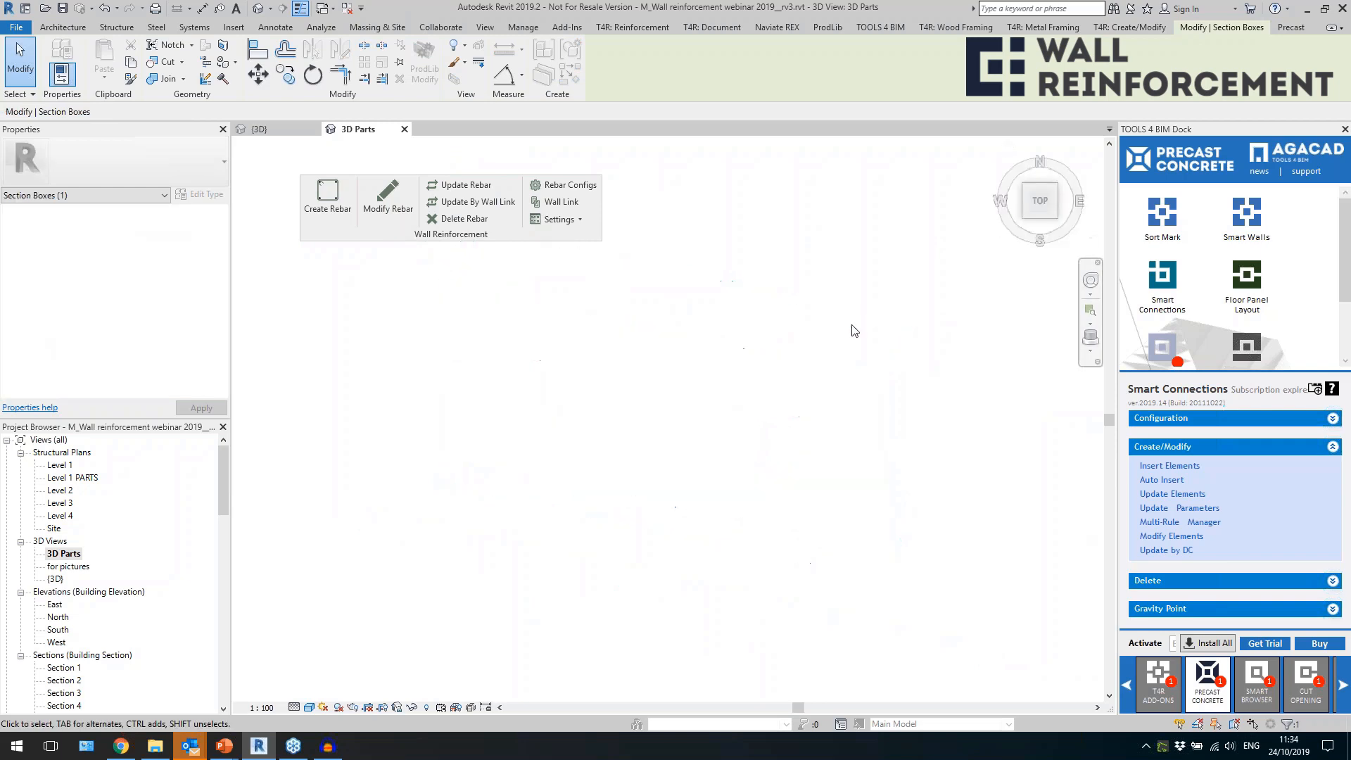
{"action": "scroll", "coordinate": [670, 371], "scroll_direction": "up", "scroll_amount": 3}
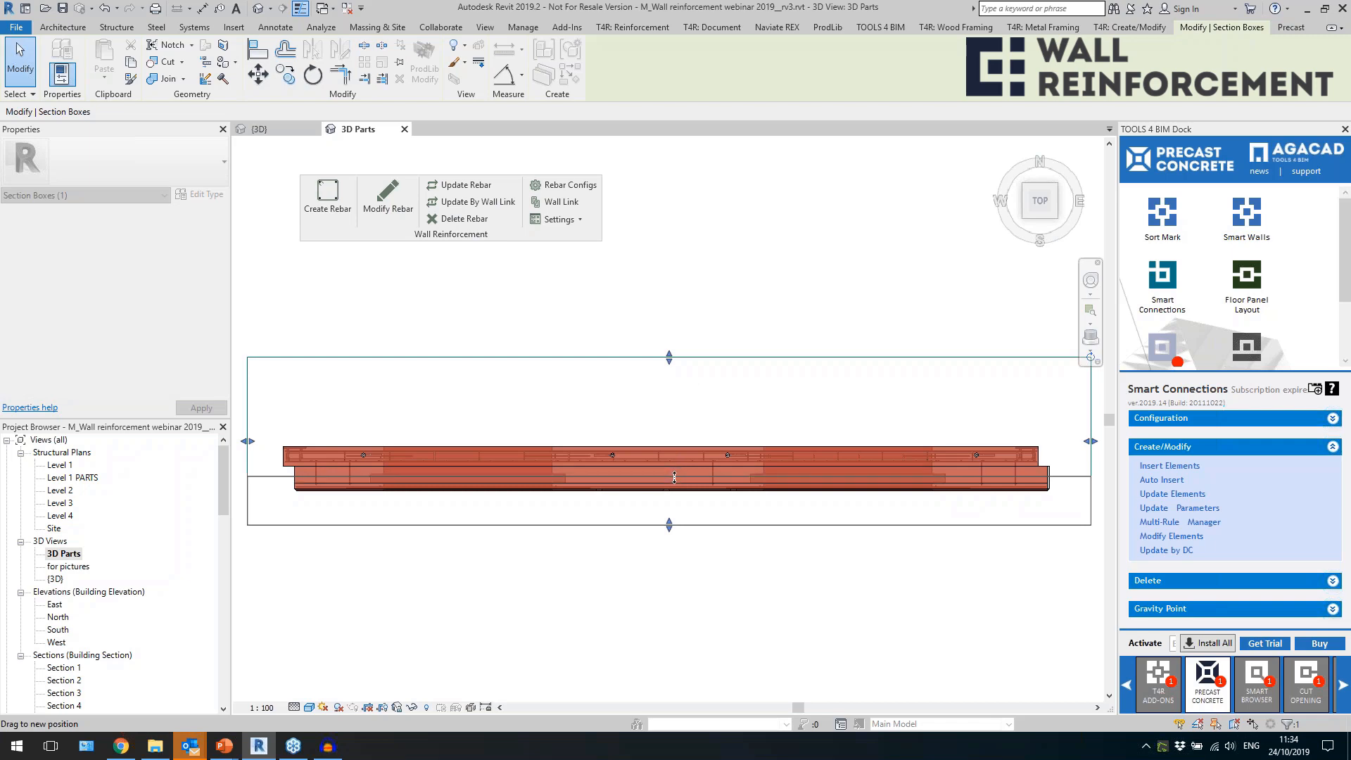
{"action": "middle_click_drag", "start_coordinate": [675, 477], "coordinate": [694, 273], "text": "shift"}
{"action": "left_click", "coordinate": [622, 314]}
Set the 3D Parts view's parts visibility to Show Original.
{"action": "scroll", "coordinate": [622, 314], "scroll_direction": "down", "scroll_amount": 1}
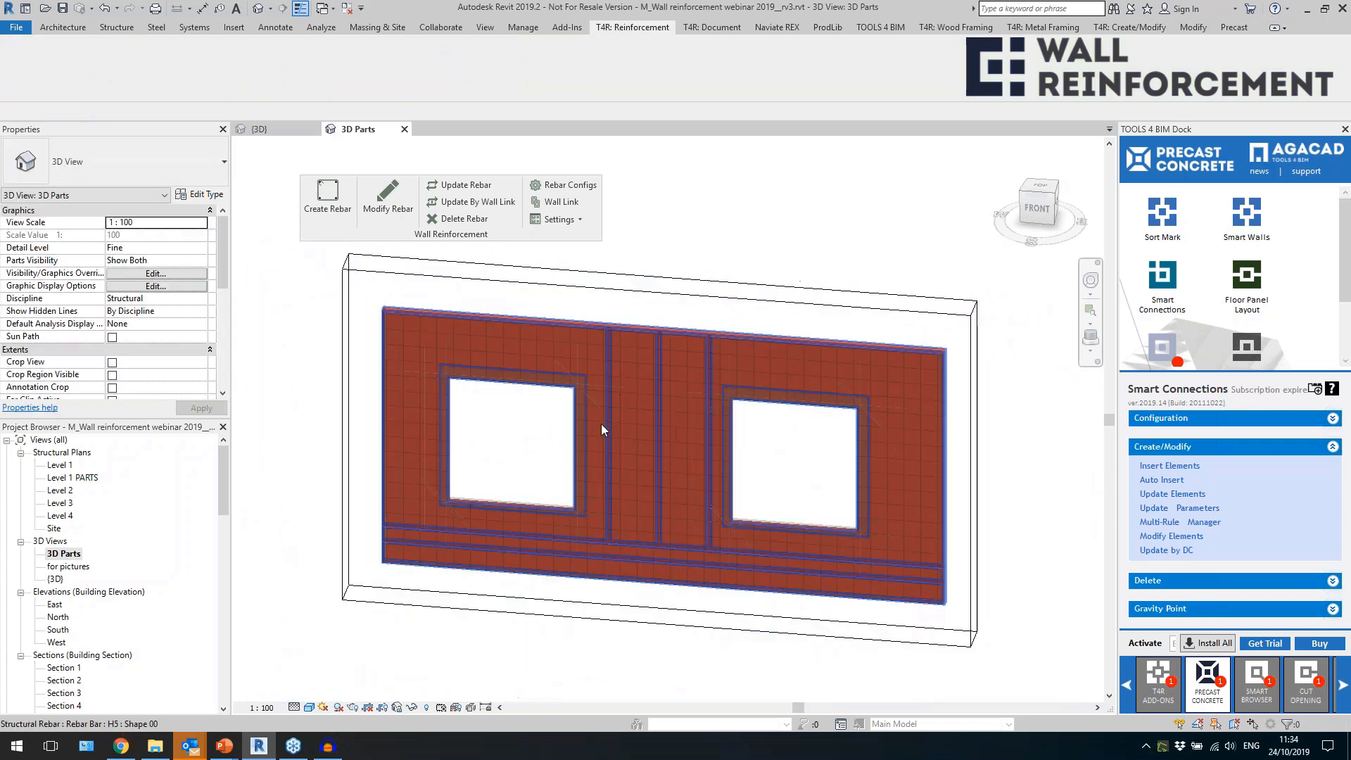
{"action": "scroll", "coordinate": [445, 544], "scroll_direction": "up", "scroll_amount": 5}
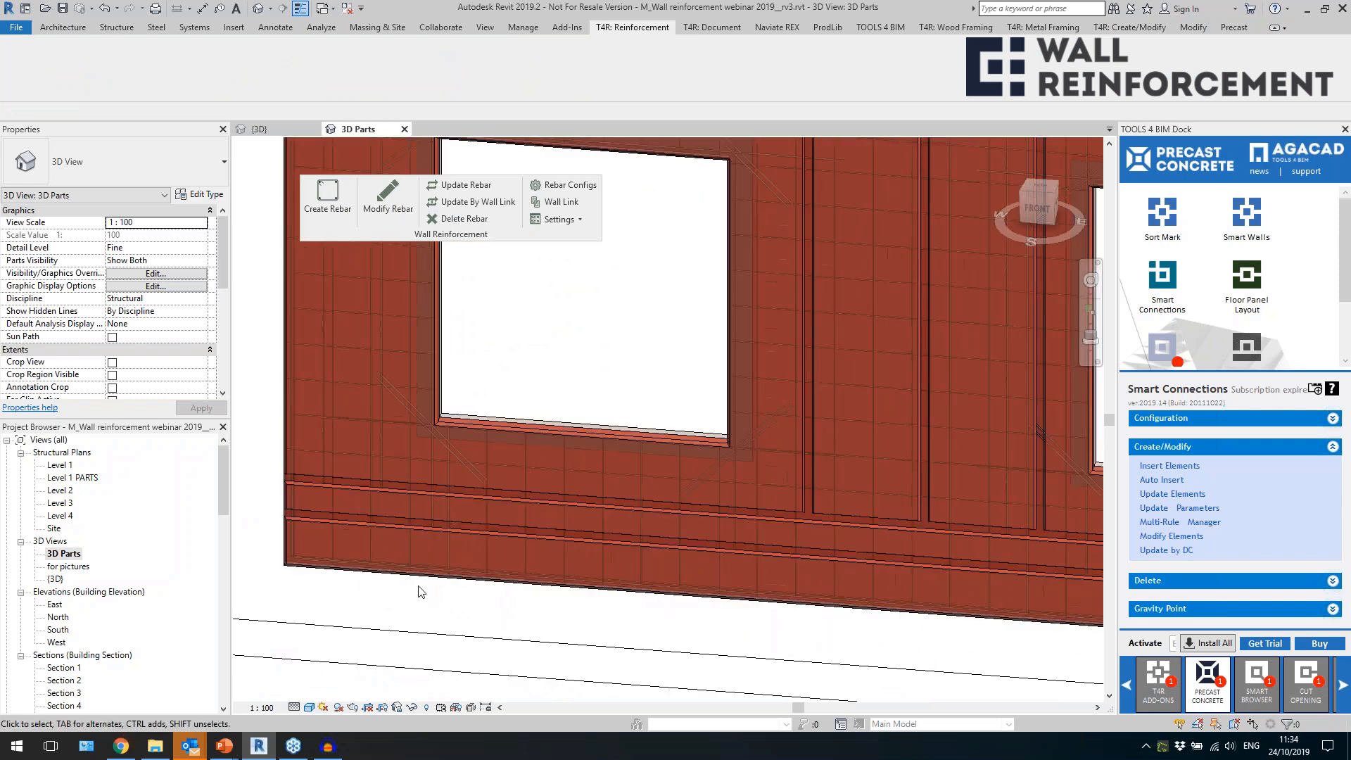
{"action": "scroll", "coordinate": [314, 563], "scroll_direction": "down", "scroll_amount": 5}
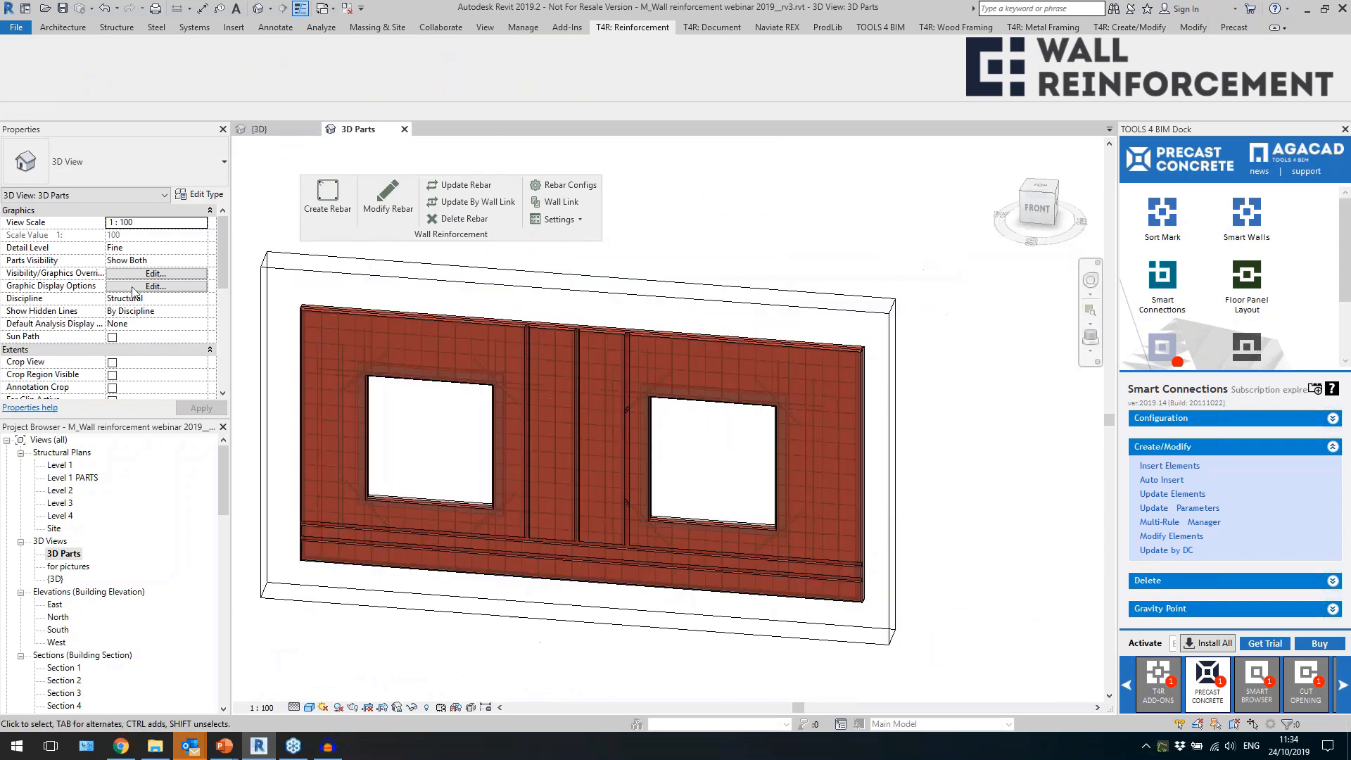
{"action": "left_click", "coordinate": [172, 261]}
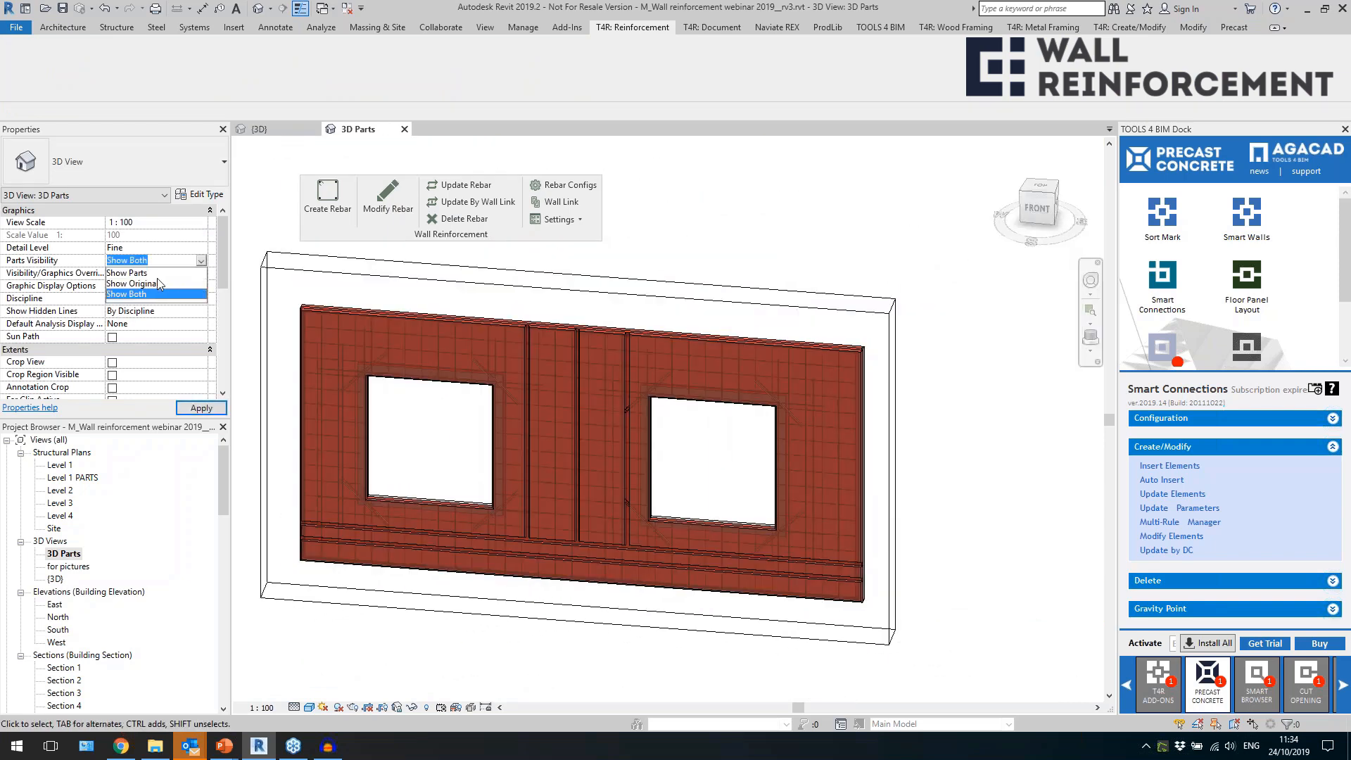
{"action": "left_click", "coordinate": [158, 282]}
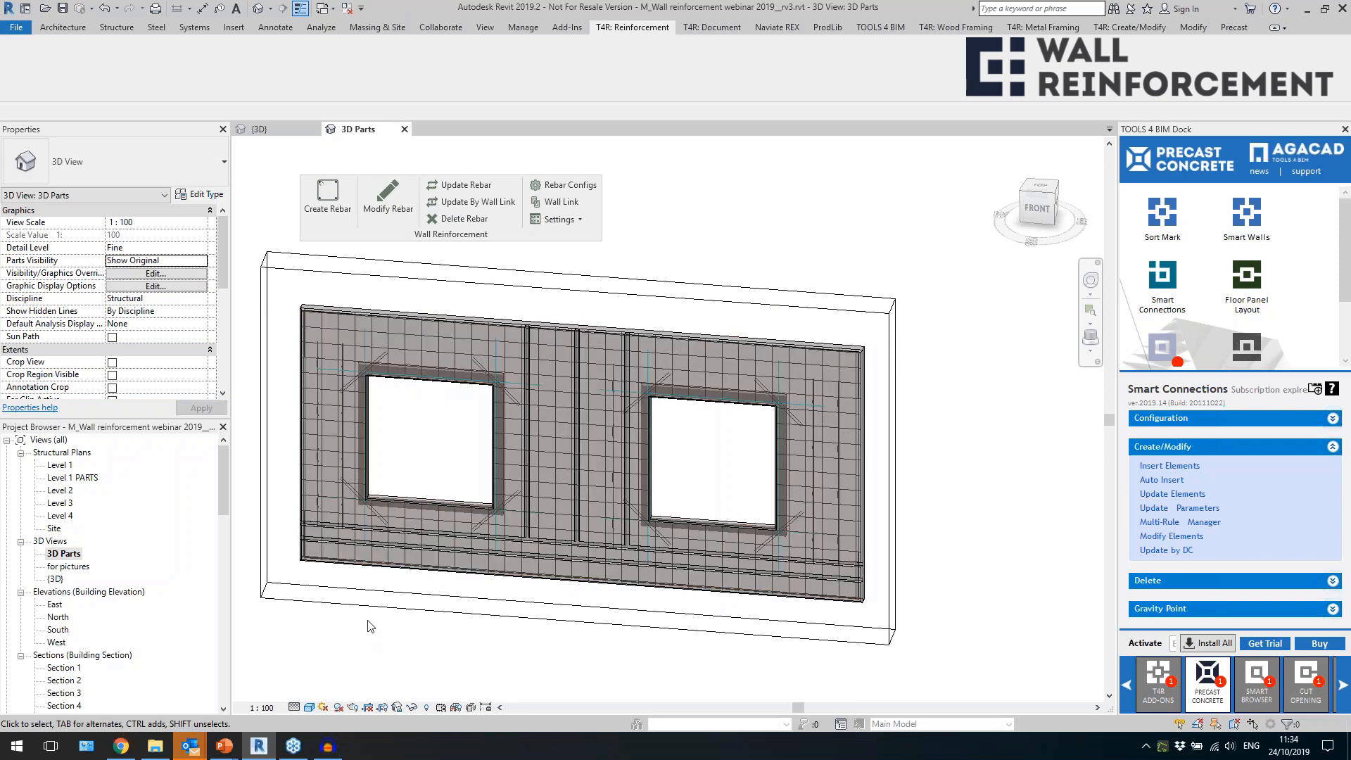
Inspect the external layer's diagonal bars at the window corners and the vertical bars beside the openings.
{"action": "scroll", "coordinate": [328, 544], "scroll_direction": "up", "scroll_amount": 3}
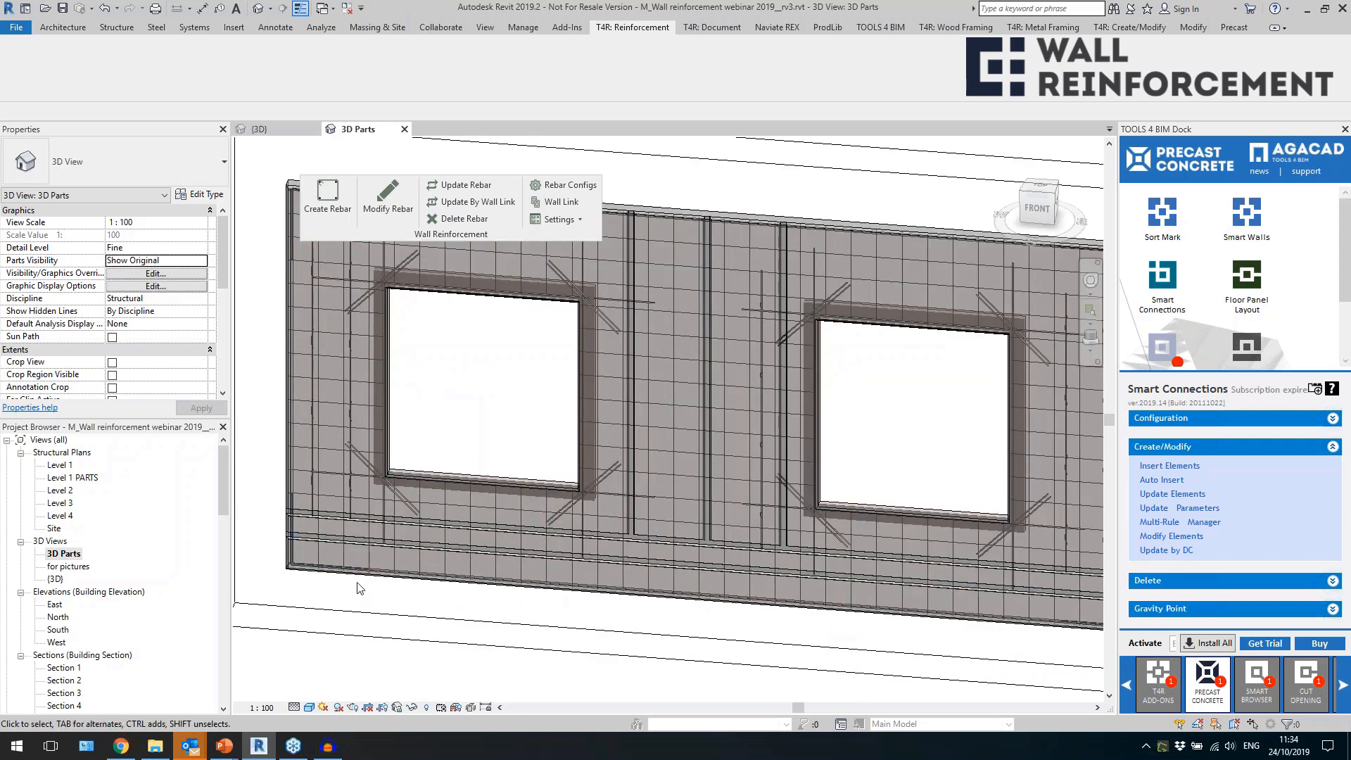
{"action": "left_click", "coordinate": [404, 496]}
{"action": "middle_click_drag", "start_coordinate": [426, 523], "coordinate": [424, 480], "text": "shift"}
{"action": "scroll", "coordinate": [366, 479], "scroll_direction": "up", "scroll_amount": 1}
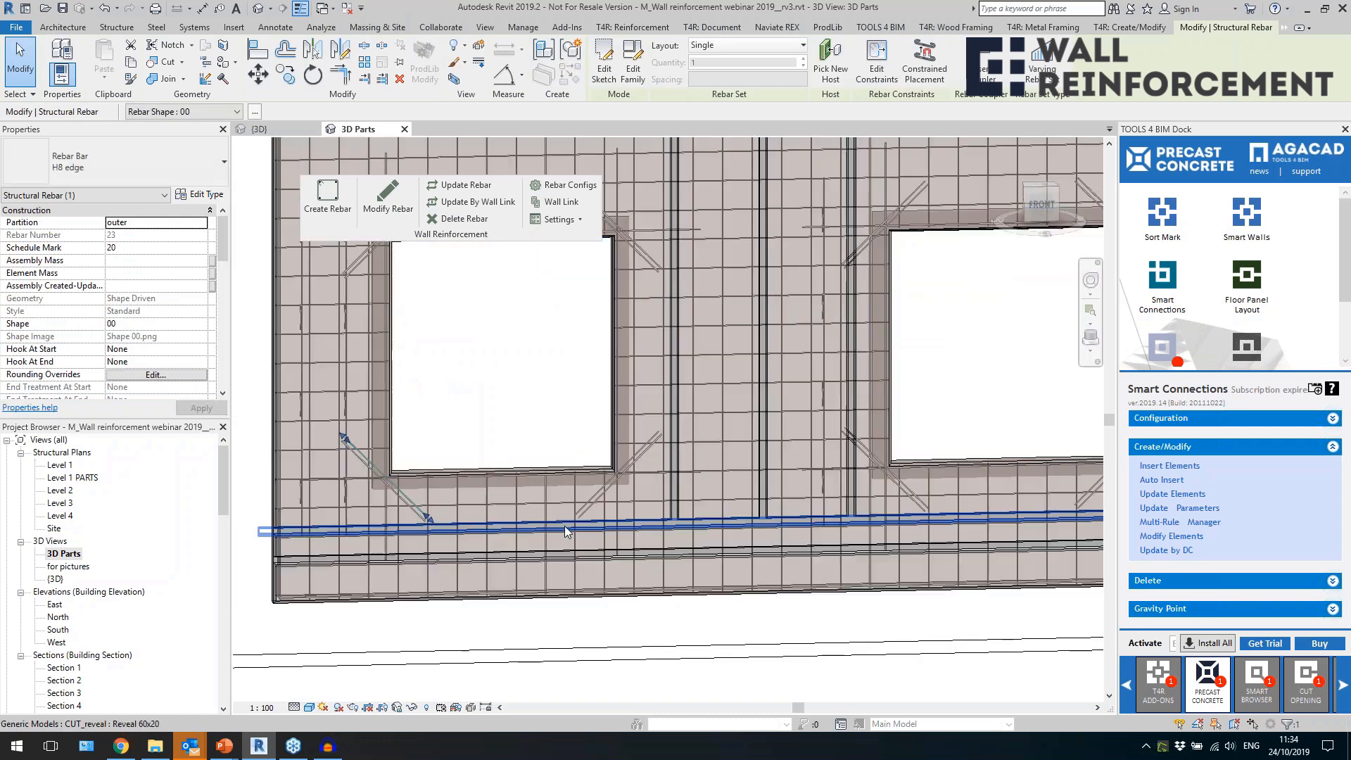
{"action": "left_click", "coordinate": [615, 509]}
{"action": "scroll", "coordinate": [619, 511], "scroll_direction": "down", "scroll_amount": 1}
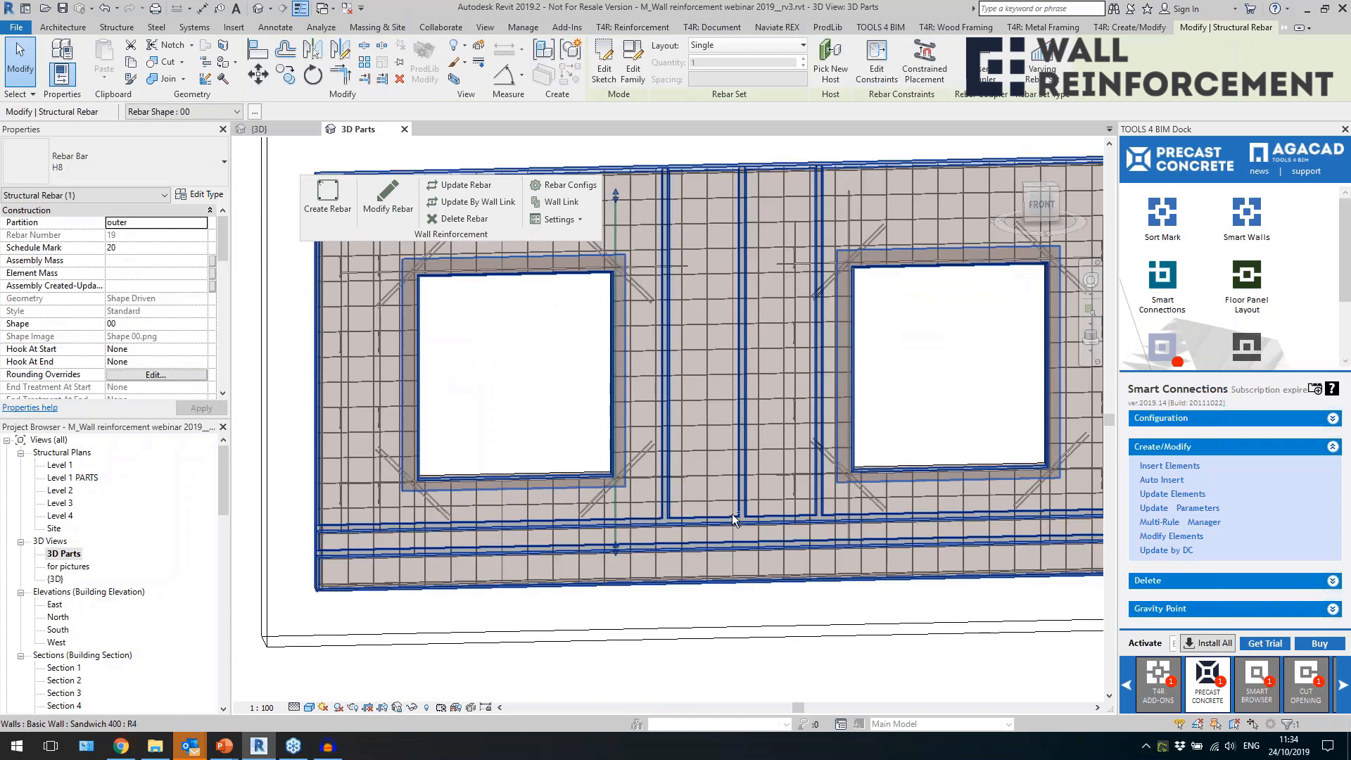
{"action": "key", "text": "Escape"}
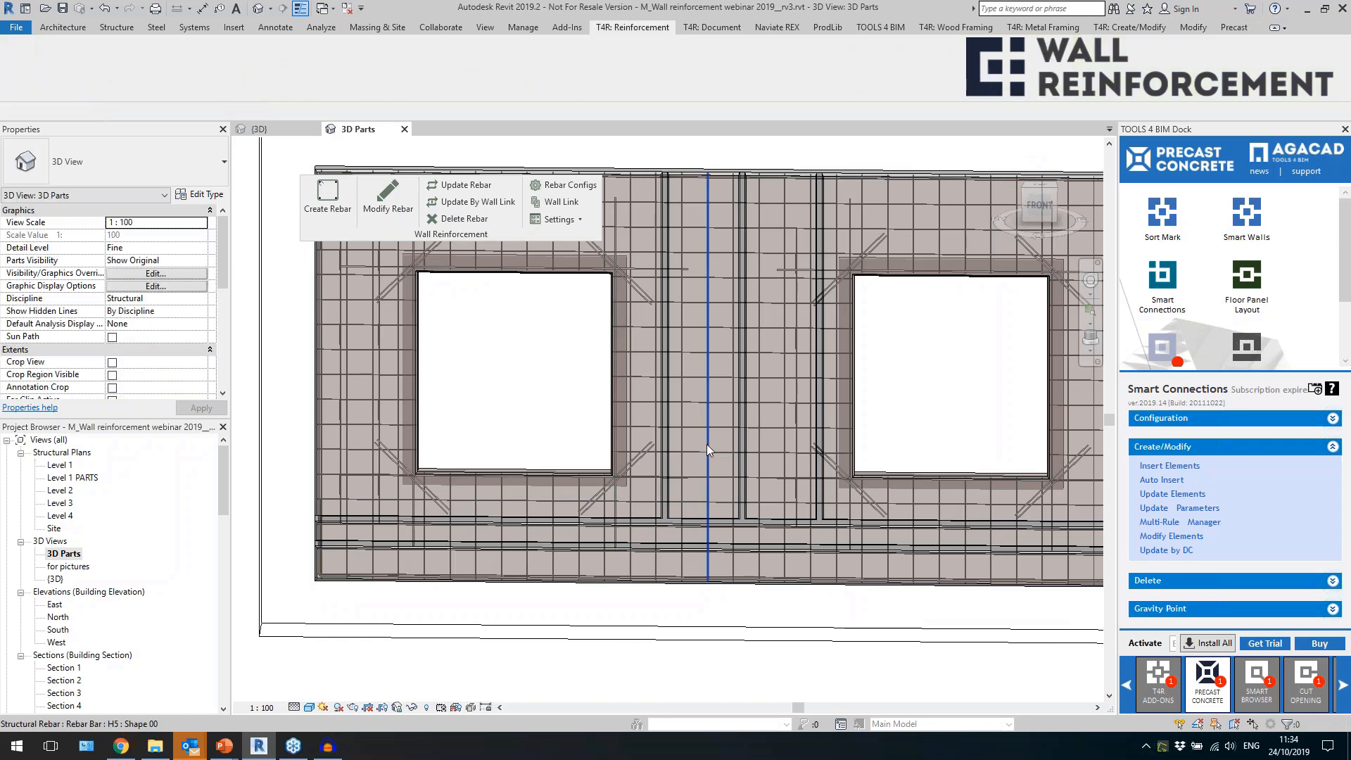
Examine the external layer's mesh bars between the windows and the edge bars along the wall's lower edge.
{"action": "left_click", "coordinate": [726, 385]}
{"action": "middle_click_drag", "start_coordinate": [725, 483], "coordinate": [690, 317], "text": "shift"}
{"action": "scroll", "coordinate": [653, 388], "scroll_direction": "down", "scroll_amount": 2}
{"action": "left_click", "coordinate": [832, 420]}
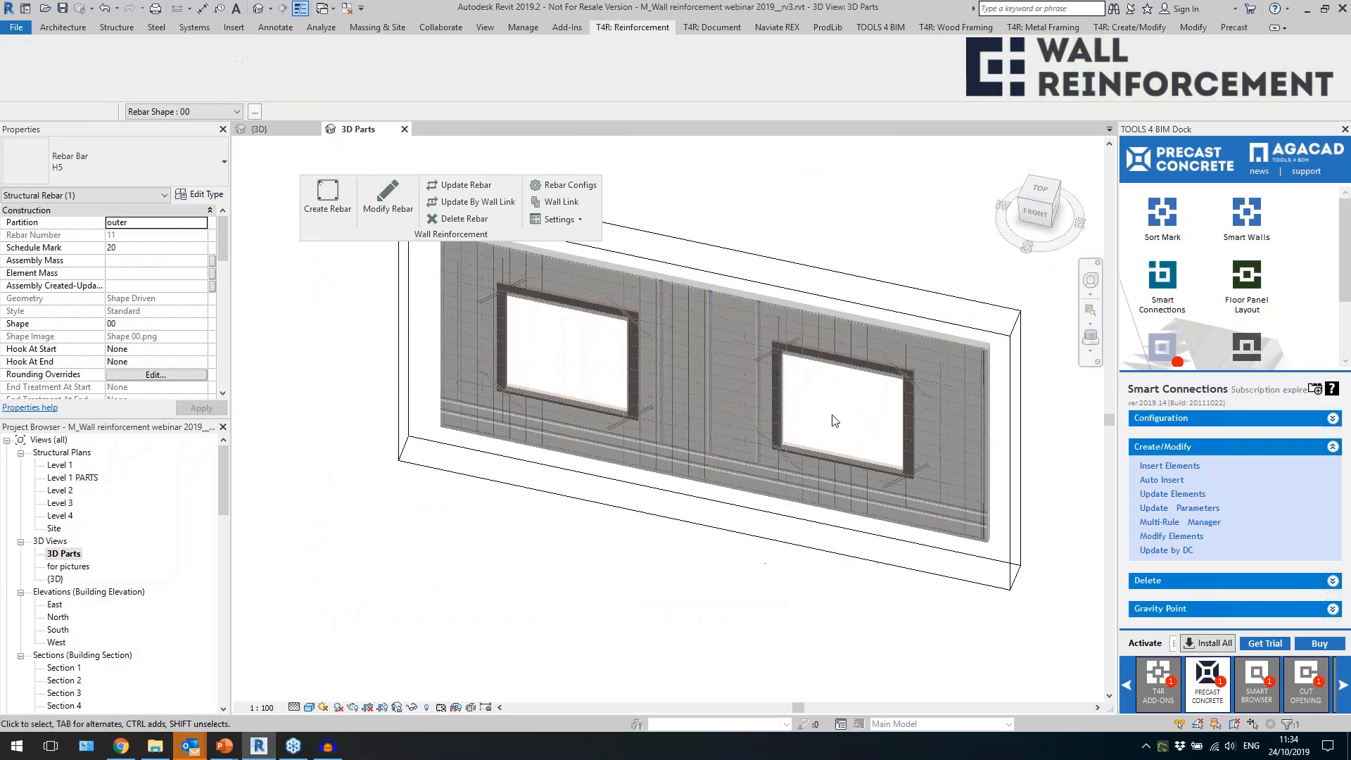
{"action": "scroll", "coordinate": [745, 333], "scroll_direction": "up", "scroll_amount": 4}
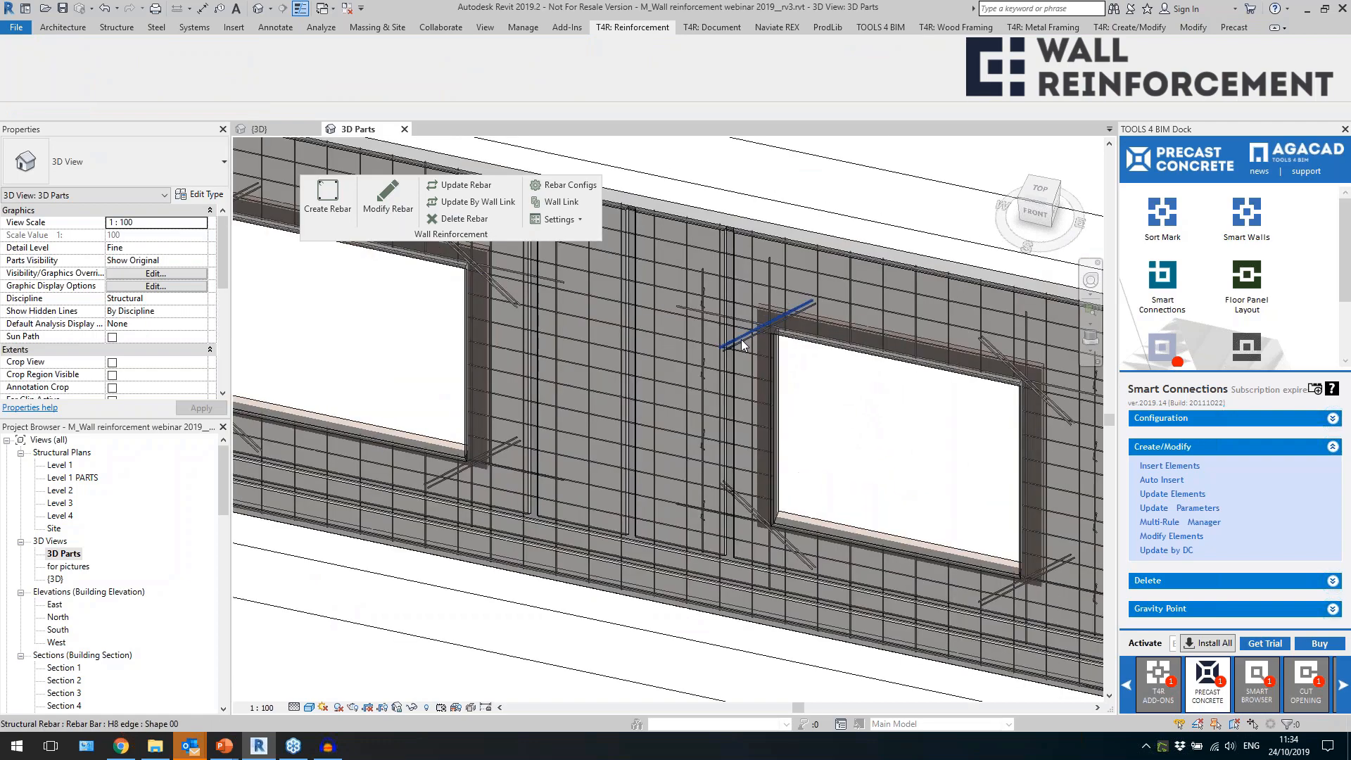
{"action": "scroll", "coordinate": [742, 345], "scroll_direction": "down", "scroll_amount": 2}
{"action": "scroll", "coordinate": [748, 527], "scroll_direction": "up", "scroll_amount": 5}
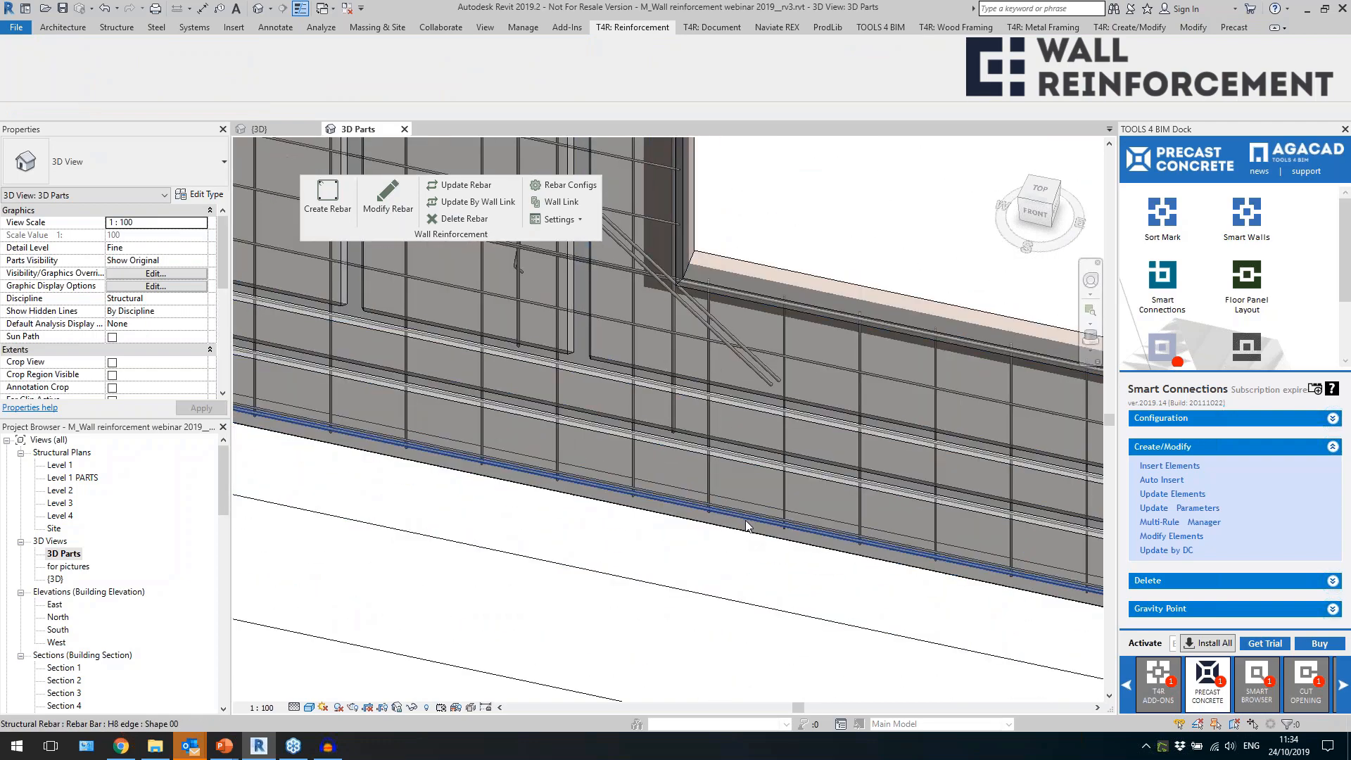
{"action": "left_click", "coordinate": [747, 526]}
{"action": "scroll", "coordinate": [750, 556], "scroll_direction": "down", "scroll_amount": 5}
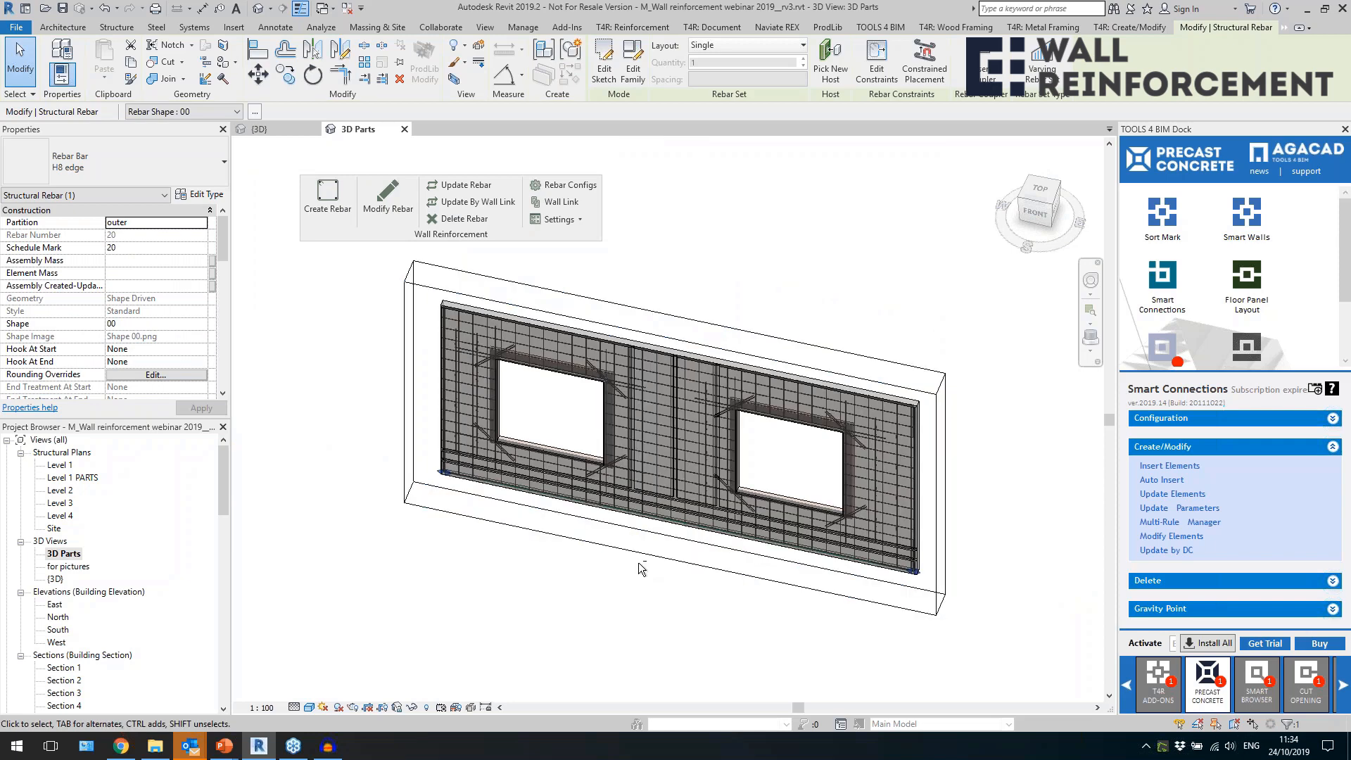
From the top view, extend the section box backward and move its front face back to expose the bearing layer.
{"action": "middle_click_drag", "start_coordinate": [639, 565], "coordinate": [668, 592], "text": "shift"}
{"action": "left_click", "coordinate": [737, 367]}
{"action": "left_click", "coordinate": [1061, 200]}
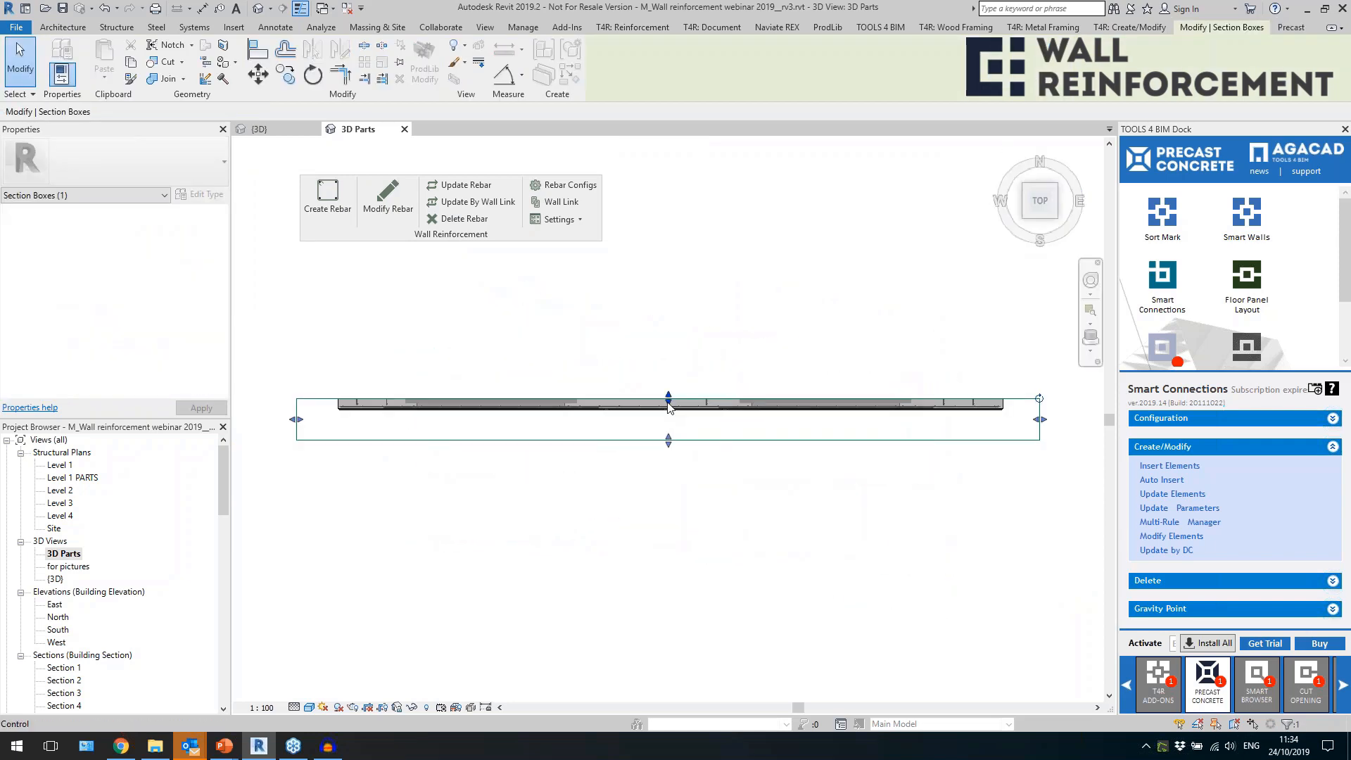
{"action": "left_click_drag", "start_coordinate": [668, 400], "coordinate": [668, 325]}
{"action": "left_click_drag", "start_coordinate": [663, 420], "coordinate": [662, 387]}
{"action": "scroll", "coordinate": [639, 392], "scroll_direction": "up", "scroll_amount": 5}
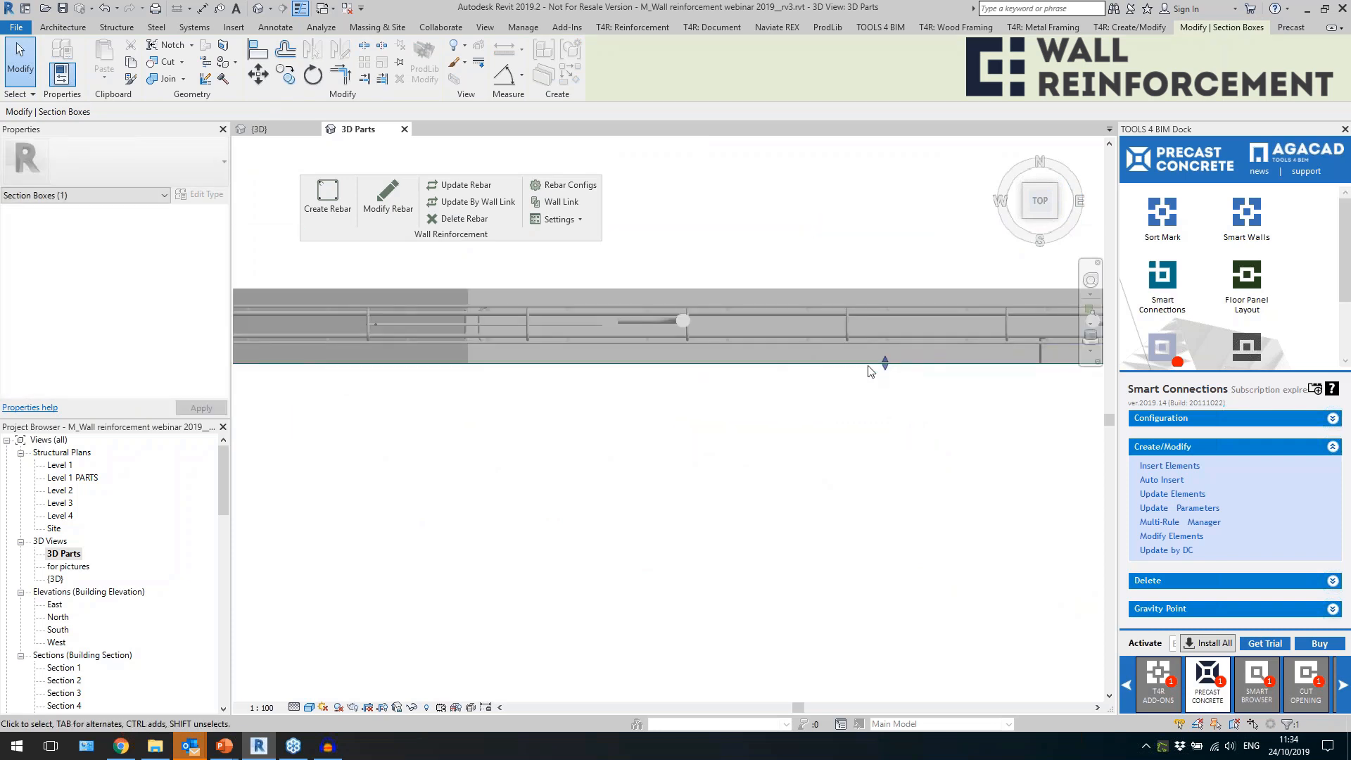
{"action": "left_click_drag", "start_coordinate": [885, 364], "coordinate": [884, 355]}
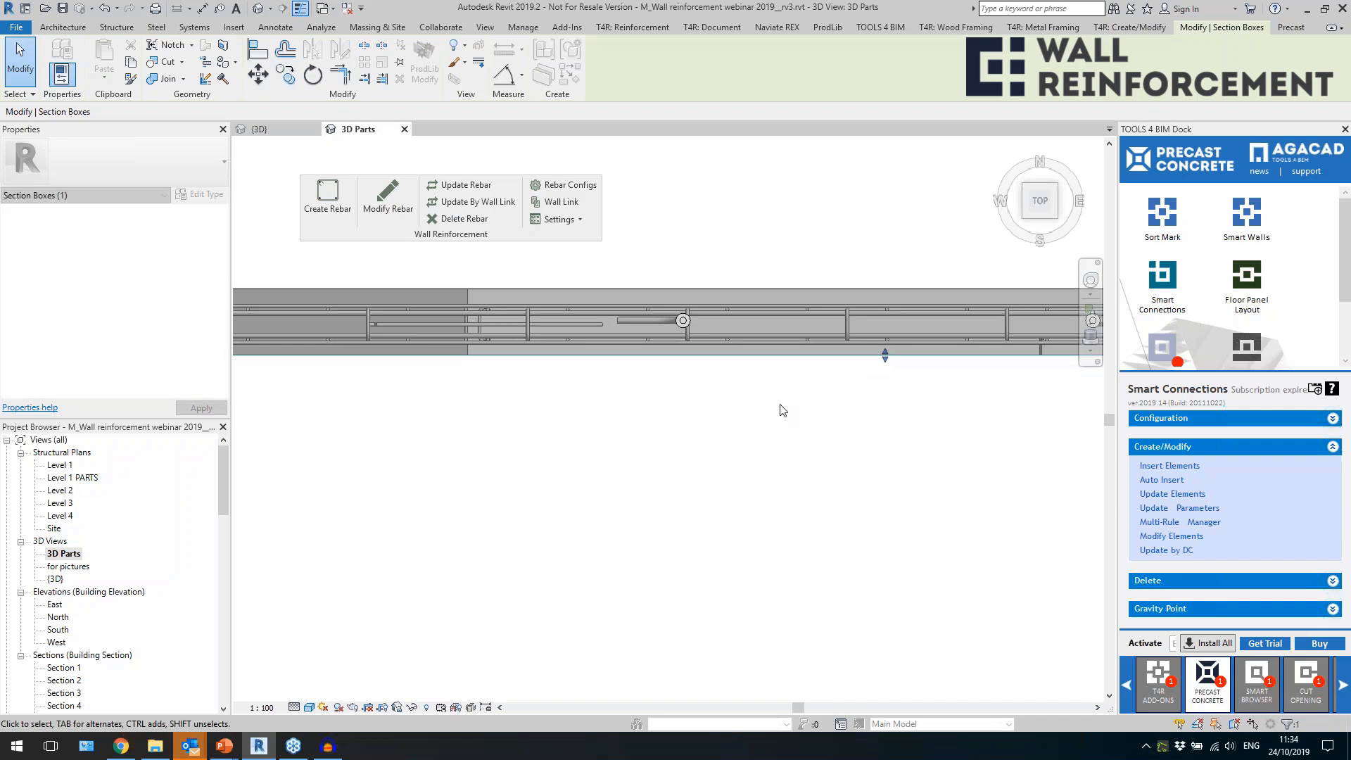
{"action": "scroll", "coordinate": [781, 406], "scroll_direction": "down", "scroll_amount": 5}
Inspect the bearing layer's horizontal bars and L-shaped edge bars around the lower corner beside the window.
{"action": "middle_click_drag", "start_coordinate": [831, 535], "coordinate": [661, 612], "text": "shift"}
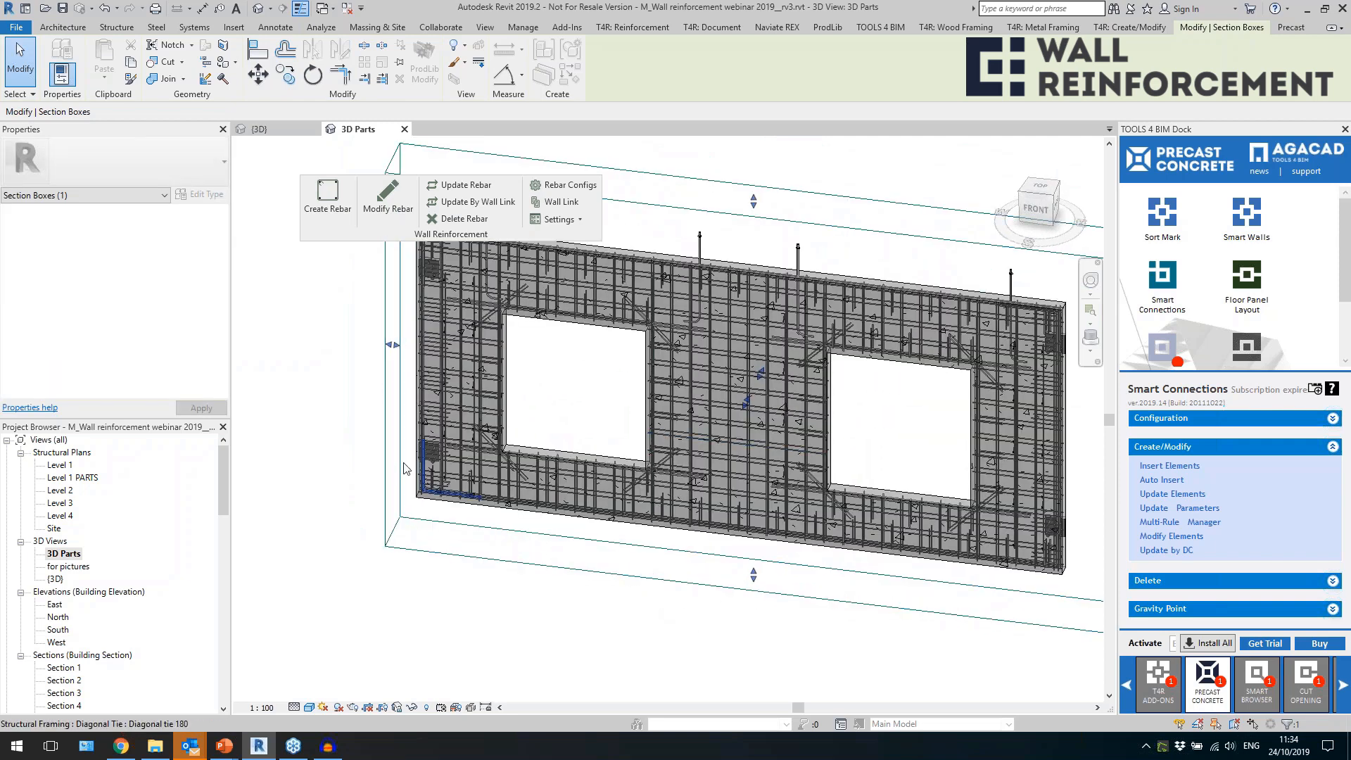
{"action": "scroll", "coordinate": [406, 469], "scroll_direction": "up", "scroll_amount": 5}
{"action": "left_click", "coordinate": [496, 405]}
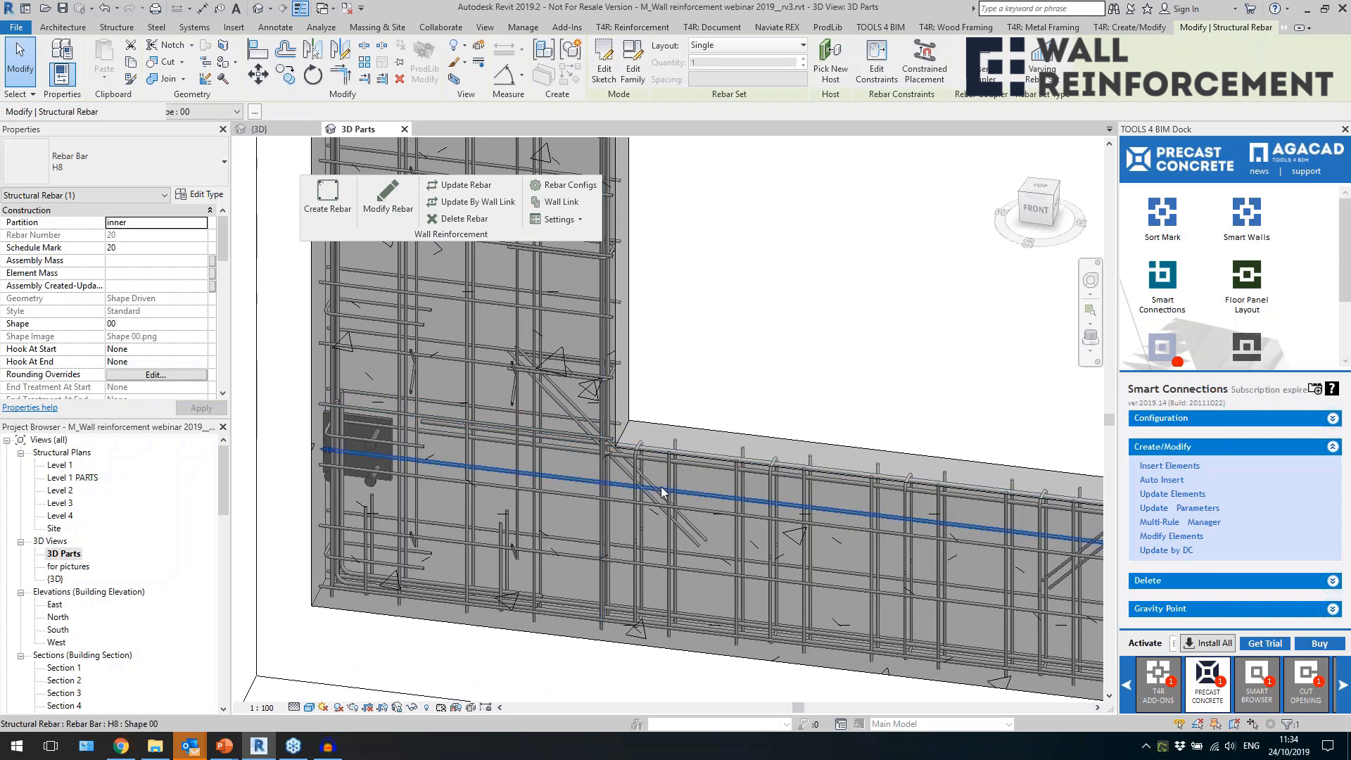
{"action": "scroll", "coordinate": [413, 588], "scroll_direction": "up", "scroll_amount": 3}
{"action": "left_click", "coordinate": [436, 573]}
{"action": "scroll", "coordinate": [385, 565], "scroll_direction": "down", "scroll_amount": 4}
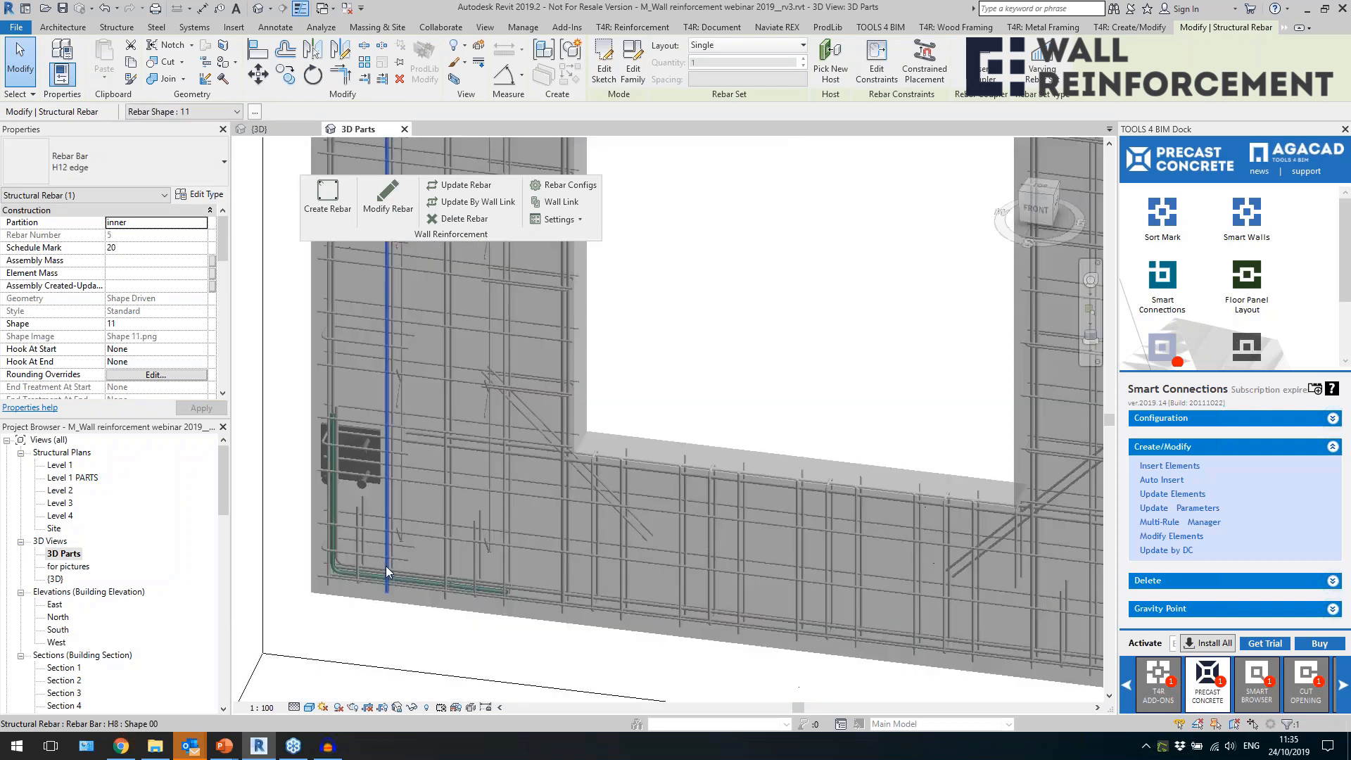
Open the Level 1 structural plan and go to the section view through the wall with two windows.
{"action": "scroll", "coordinate": [394, 575], "scroll_direction": "down", "scroll_amount": 5}
{"action": "middle_click_drag", "start_coordinate": [637, 440], "coordinate": [641, 452], "text": "shift"}
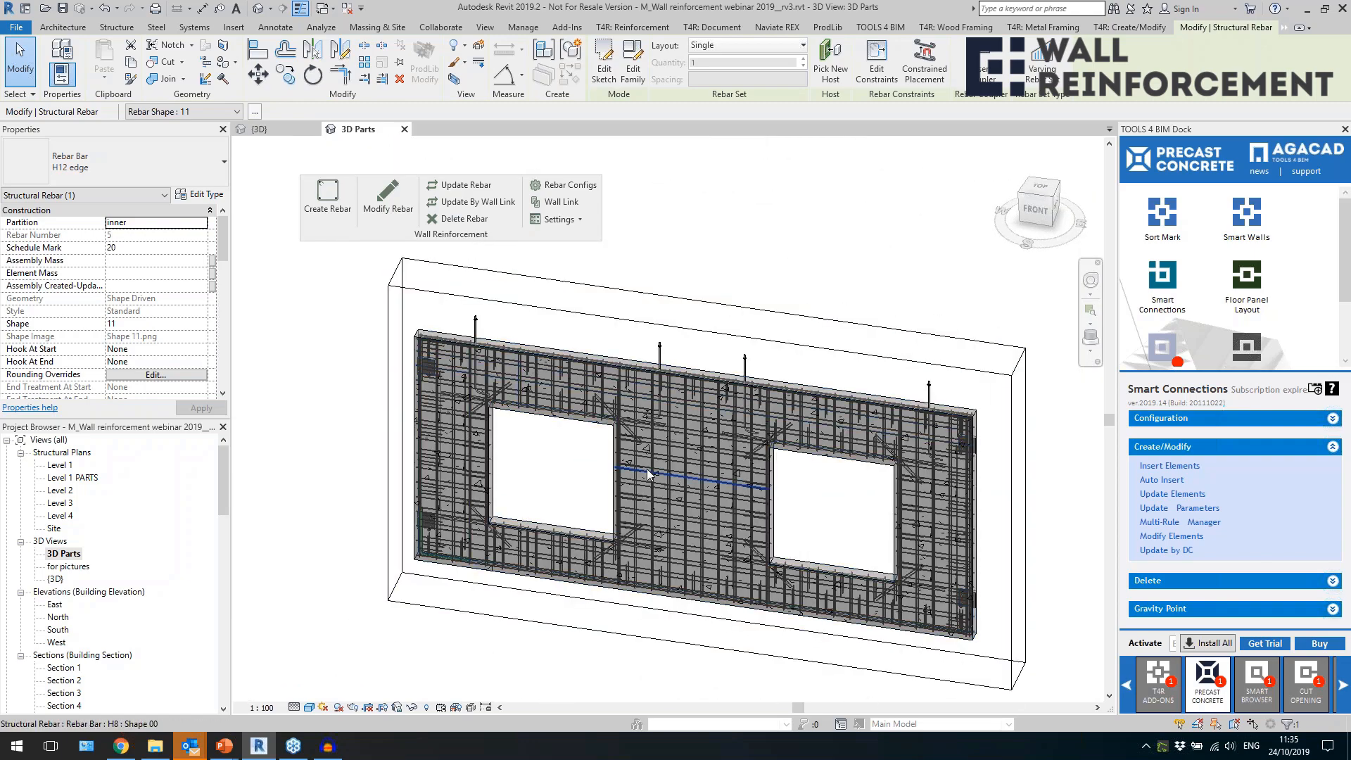
{"action": "key", "text": "Escape"}
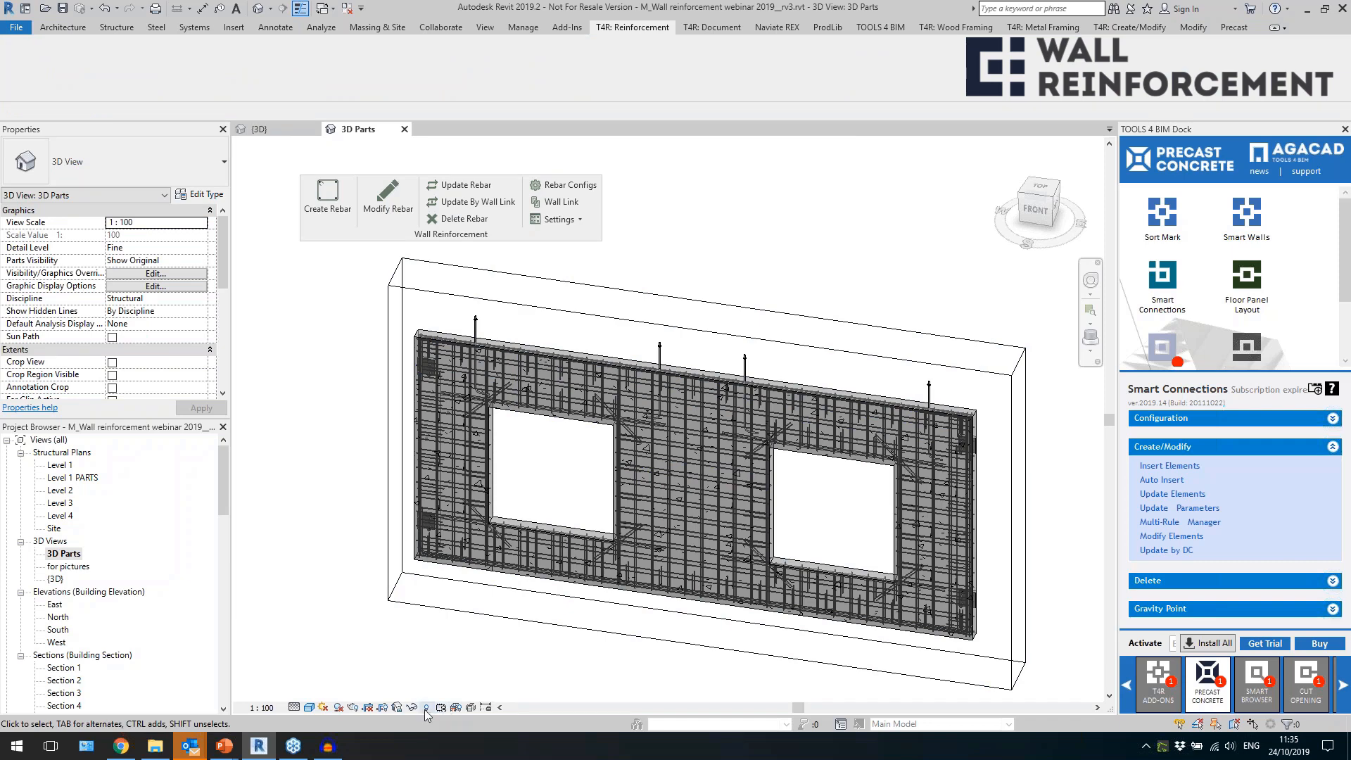
{"action": "double_click", "coordinate": [62, 465]}
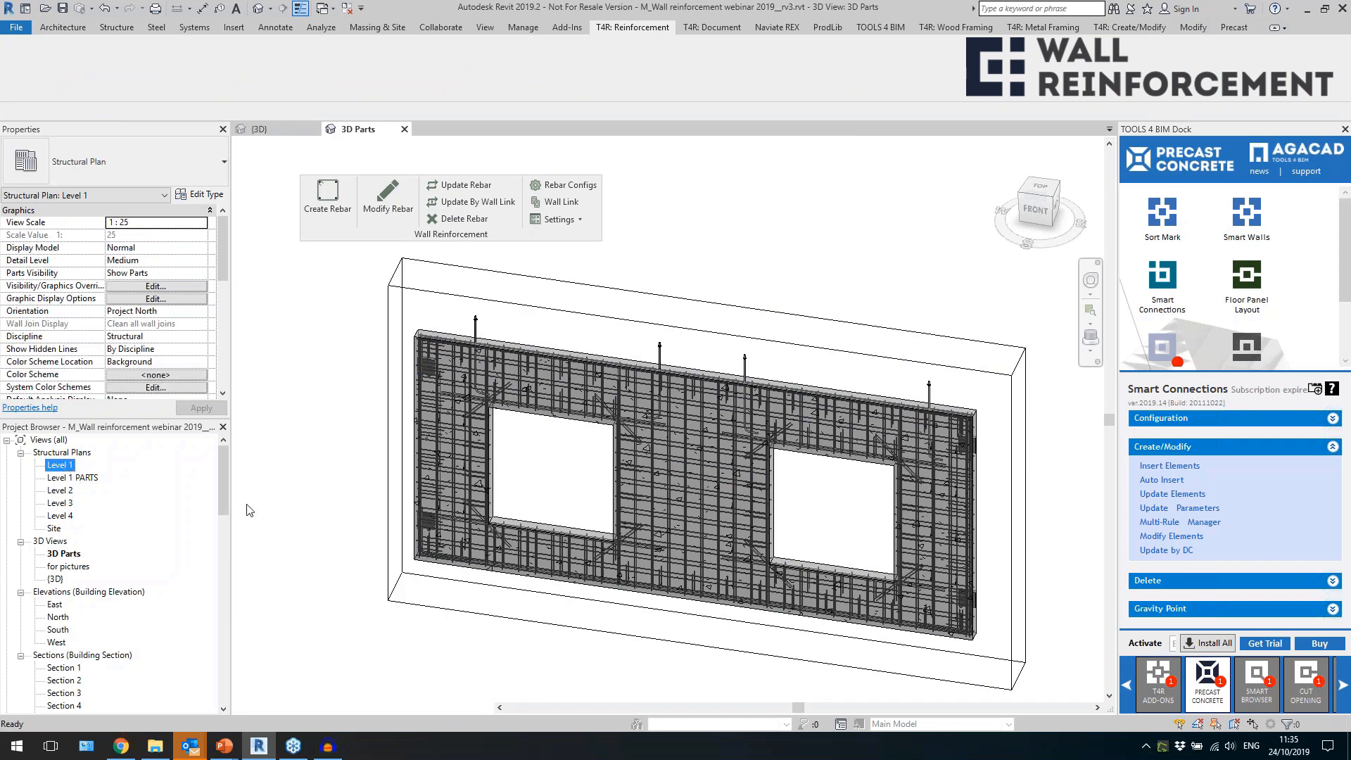
{"action": "scroll", "coordinate": [712, 433], "scroll_direction": "up", "scroll_amount": 4}
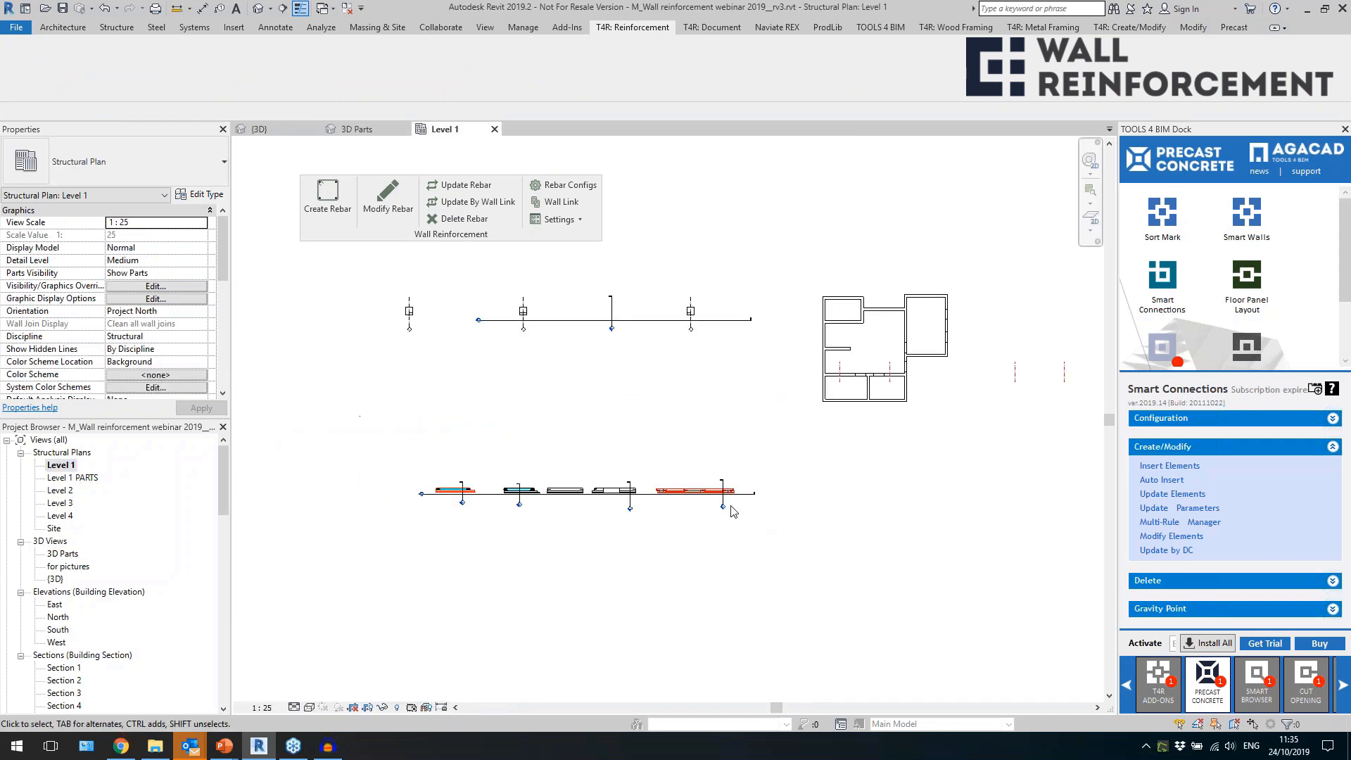
{"action": "double_click", "coordinate": [724, 506]}
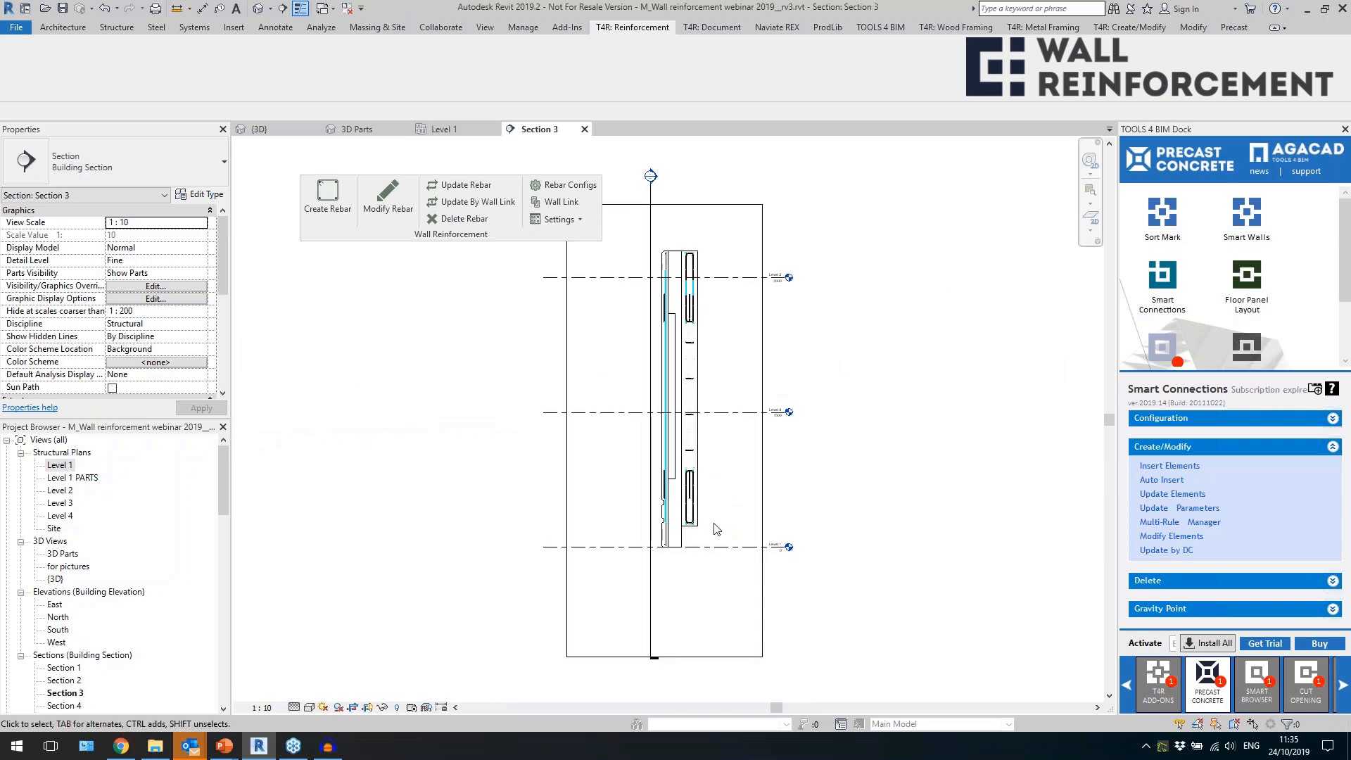
Inspect the bearing layer's U-shaped perimeter bars, H12 edge bars and H8 bars at the lower edge in Section 3.
{"action": "scroll", "coordinate": [729, 533], "scroll_direction": "up", "scroll_amount": 6}
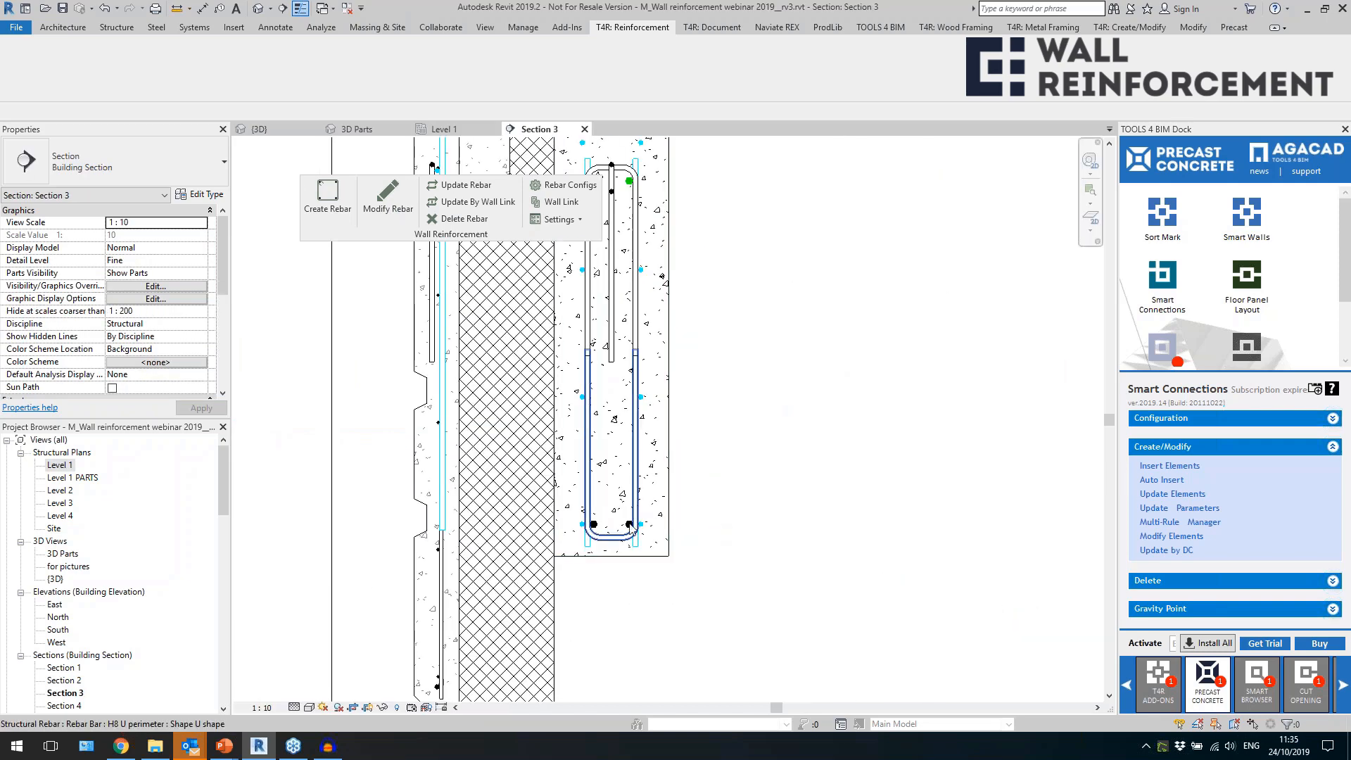
{"action": "left_click", "coordinate": [630, 524]}
{"action": "scroll", "coordinate": [627, 531], "scroll_direction": "up", "scroll_amount": 2}
{"action": "left_click", "coordinate": [570, 515]}
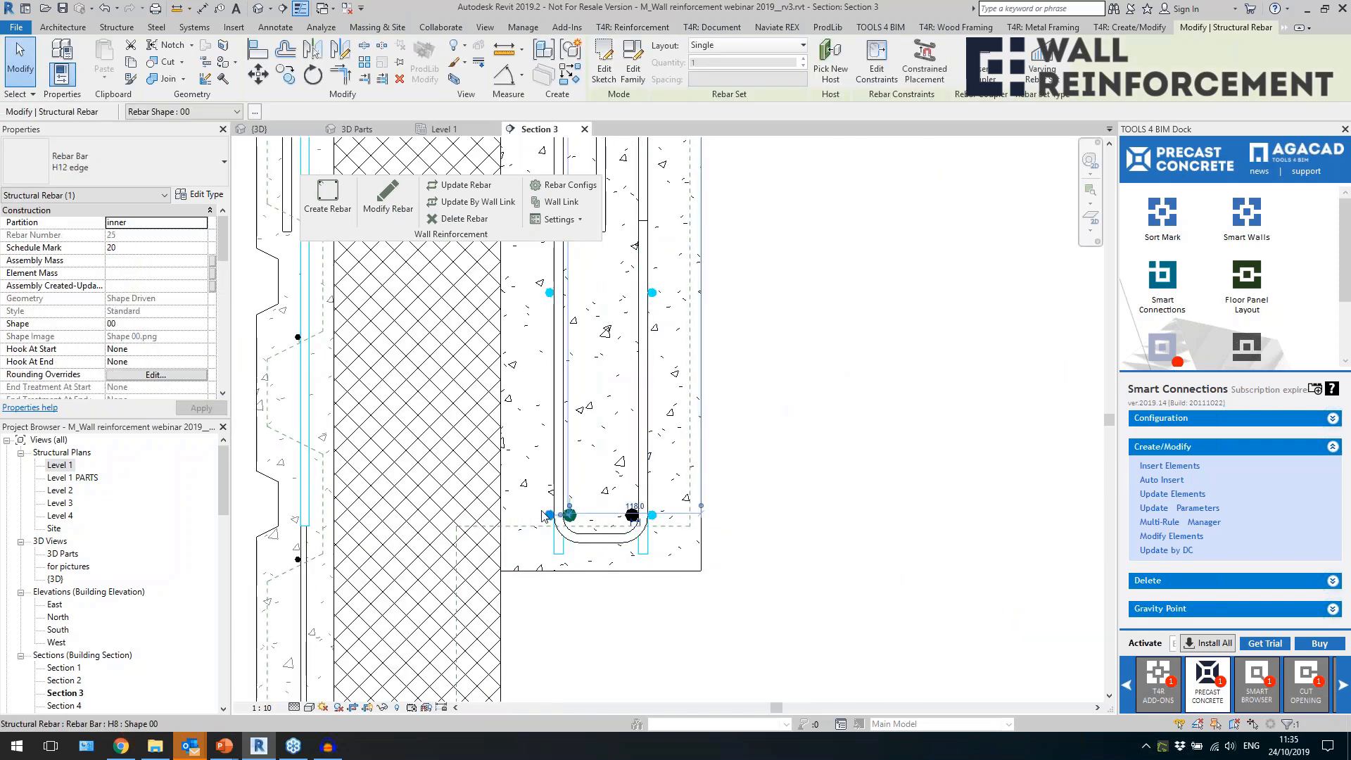
{"action": "scroll", "coordinate": [540, 516], "scroll_direction": "up", "scroll_amount": 2}
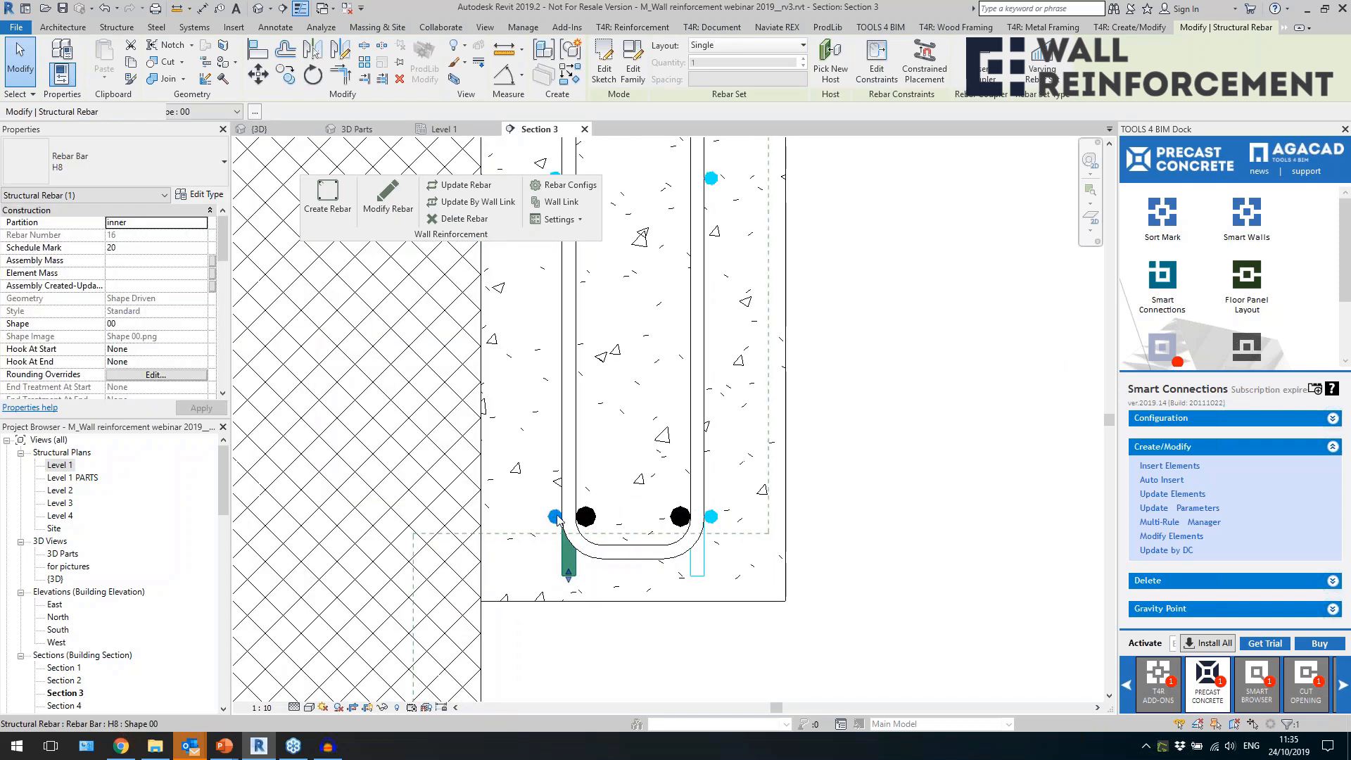
{"action": "scroll", "coordinate": [674, 454], "scroll_direction": "down", "scroll_amount": 4}
{"action": "key", "text": "Escape"}
Examine the external layer's edge and vertical bars at the wall's foot, and follow the reinforcement up to the wall's top.
{"action": "scroll", "coordinate": [512, 618], "scroll_direction": "up", "scroll_amount": 3}
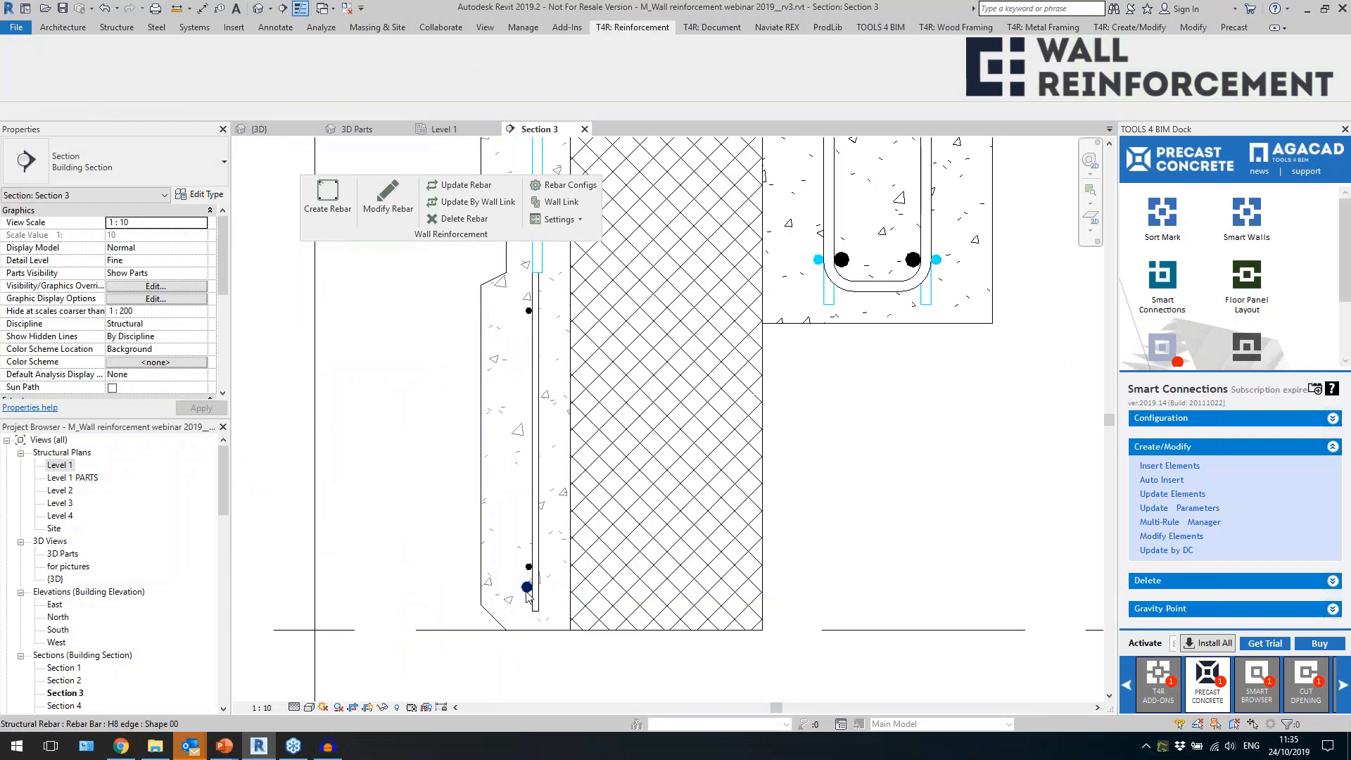
{"action": "left_click", "coordinate": [533, 547]}
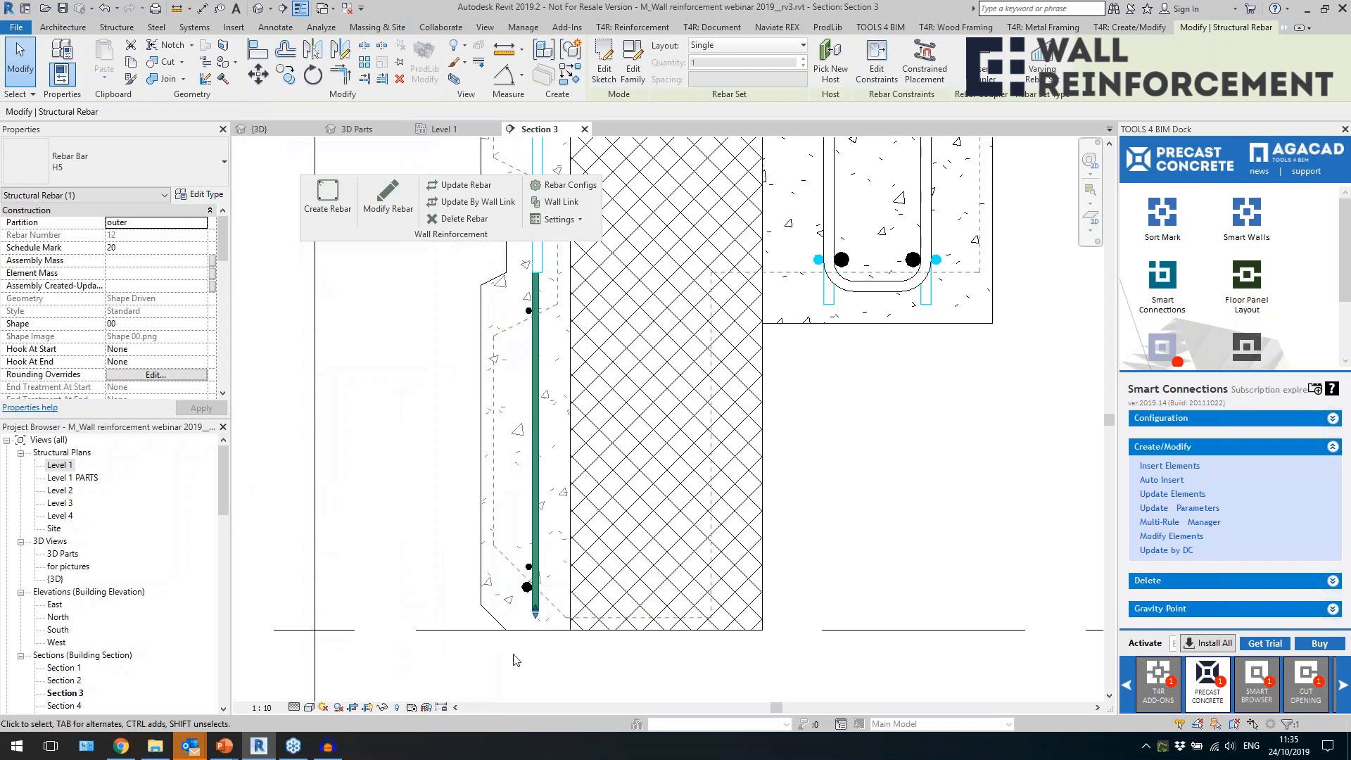
{"action": "scroll", "coordinate": [534, 549], "scroll_direction": "down", "scroll_amount": 3}
{"action": "left_click", "coordinate": [646, 569]}
{"action": "middle_click_drag", "start_coordinate": [673, 407], "coordinate": [683, 629]}
{"action": "middle_click_drag", "start_coordinate": [673, 342], "coordinate": [690, 627]}
{"action": "middle_click_drag", "start_coordinate": [727, 383], "coordinate": [728, 500]}
{"action": "scroll", "coordinate": [628, 423], "scroll_direction": "up", "scroll_amount": 3}
{"action": "scroll", "coordinate": [602, 339], "scroll_direction": "down", "scroll_amount": 5}
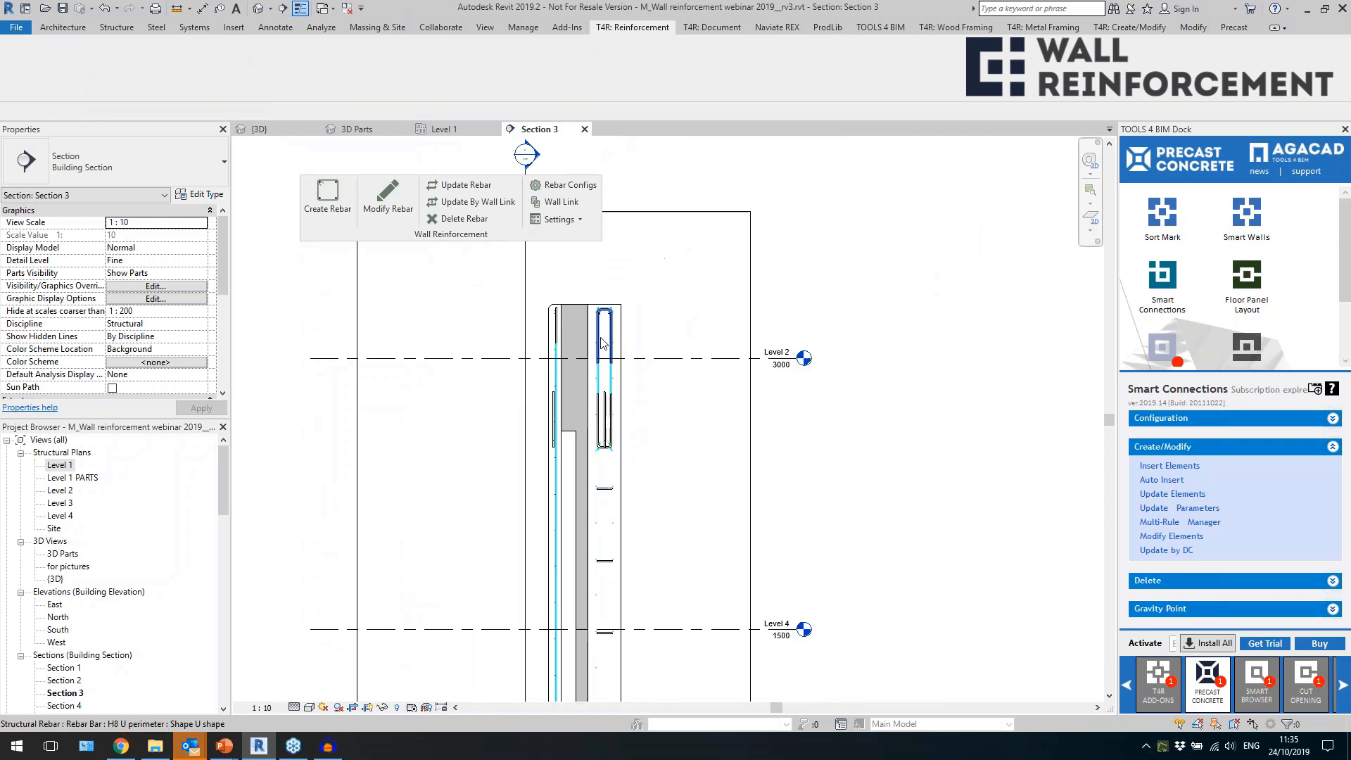
Return to the default 3D view, close the inactive views and bring the spandrel wall and column frame into view.
{"action": "left_click", "coordinate": [258, 7]}
{"action": "left_click", "coordinate": [347, 7]}
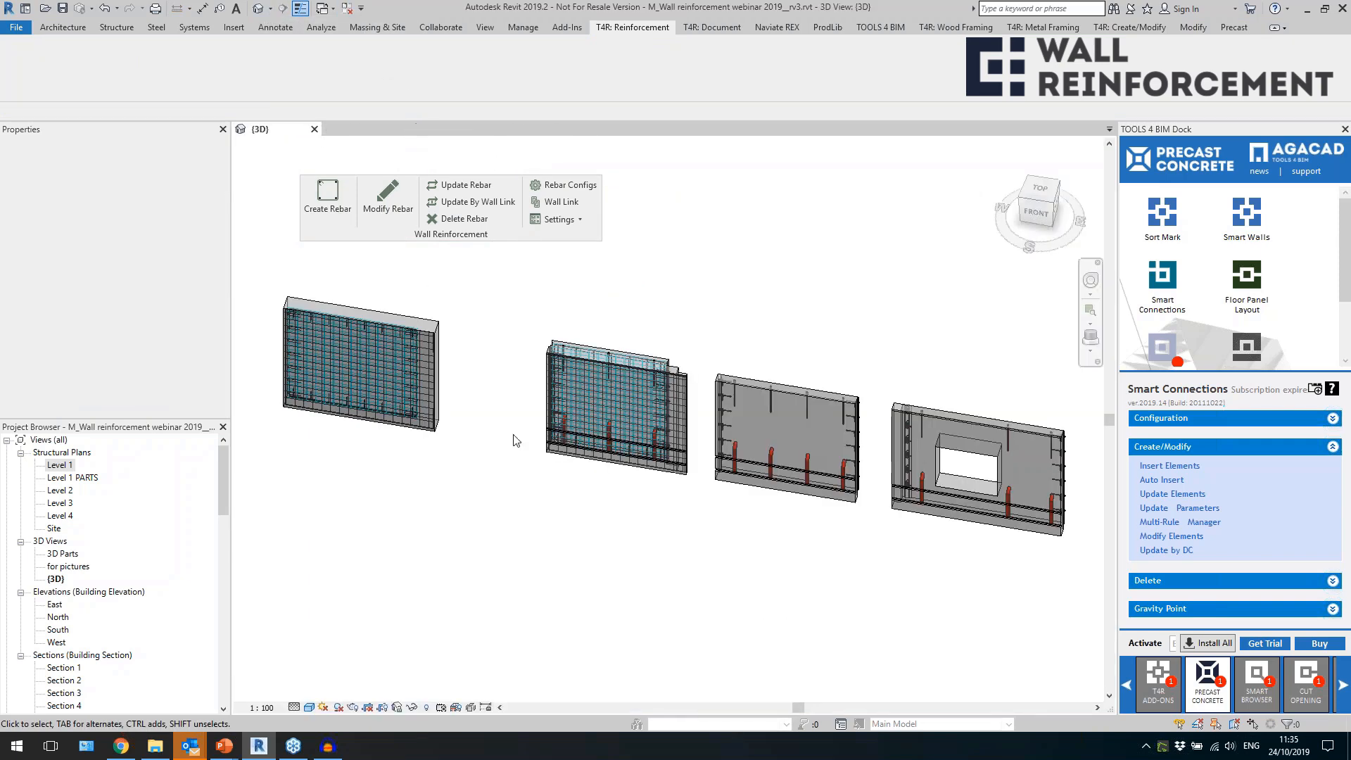
{"action": "scroll", "coordinate": [751, 365], "scroll_direction": "down", "scroll_amount": 3}
{"action": "middle_click_drag", "start_coordinate": [859, 461], "coordinate": [486, 347]}
{"action": "scroll", "coordinate": [721, 411], "scroll_direction": "down", "scroll_amount": 4}
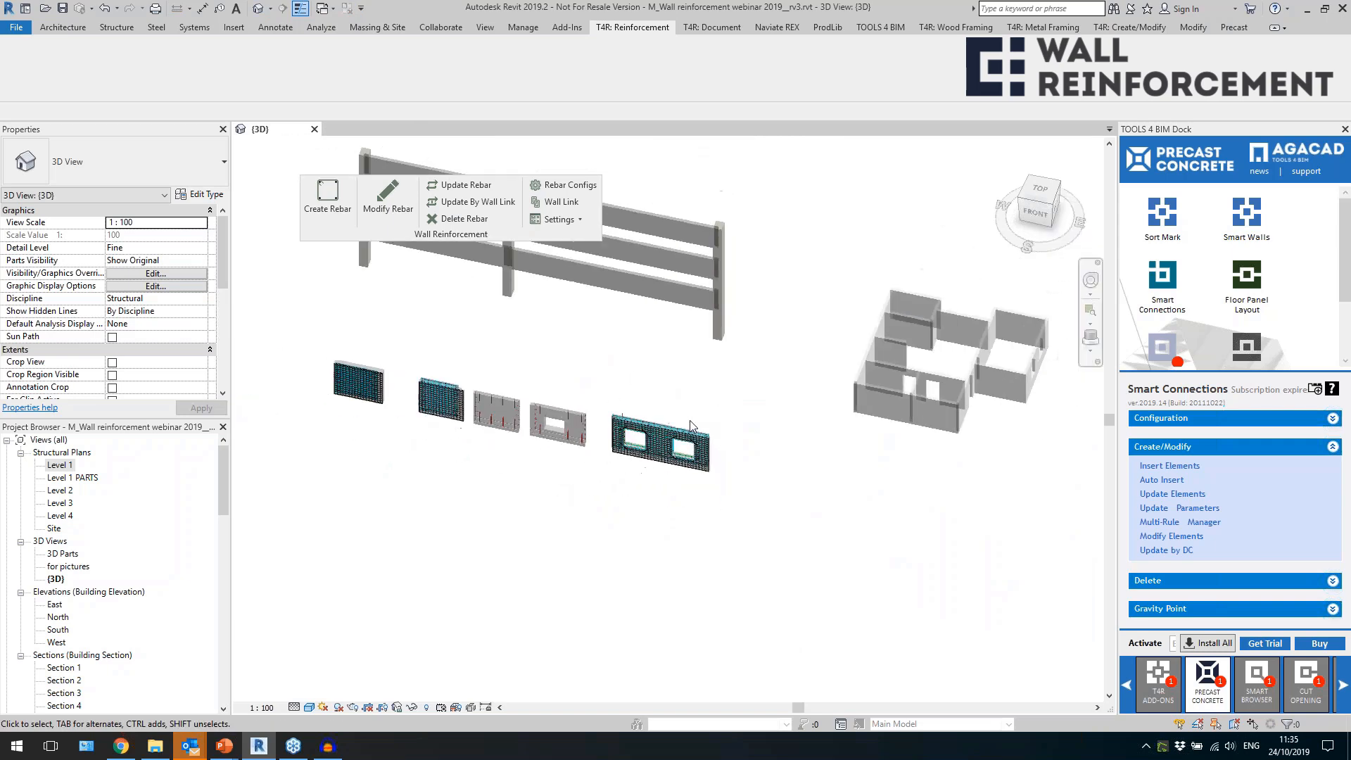
{"action": "middle_click_drag", "start_coordinate": [636, 380], "coordinate": [639, 473]}
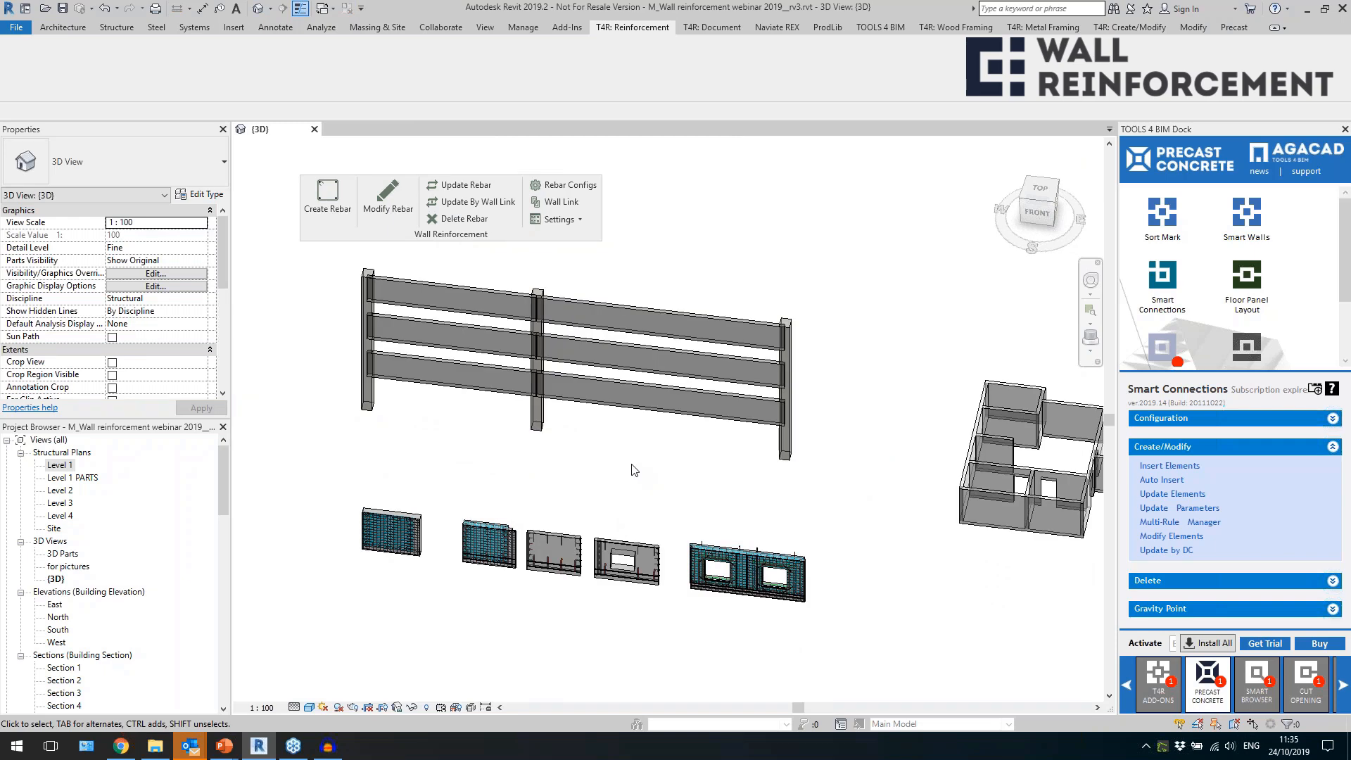
Auto-insert the smart connections into all six 230 Spandrel walls of the frame.
{"action": "scroll", "coordinate": [527, 380], "scroll_direction": "up", "scroll_amount": 2}
{"action": "left_click_drag", "start_coordinate": [645, 269], "coordinate": [608, 423]}
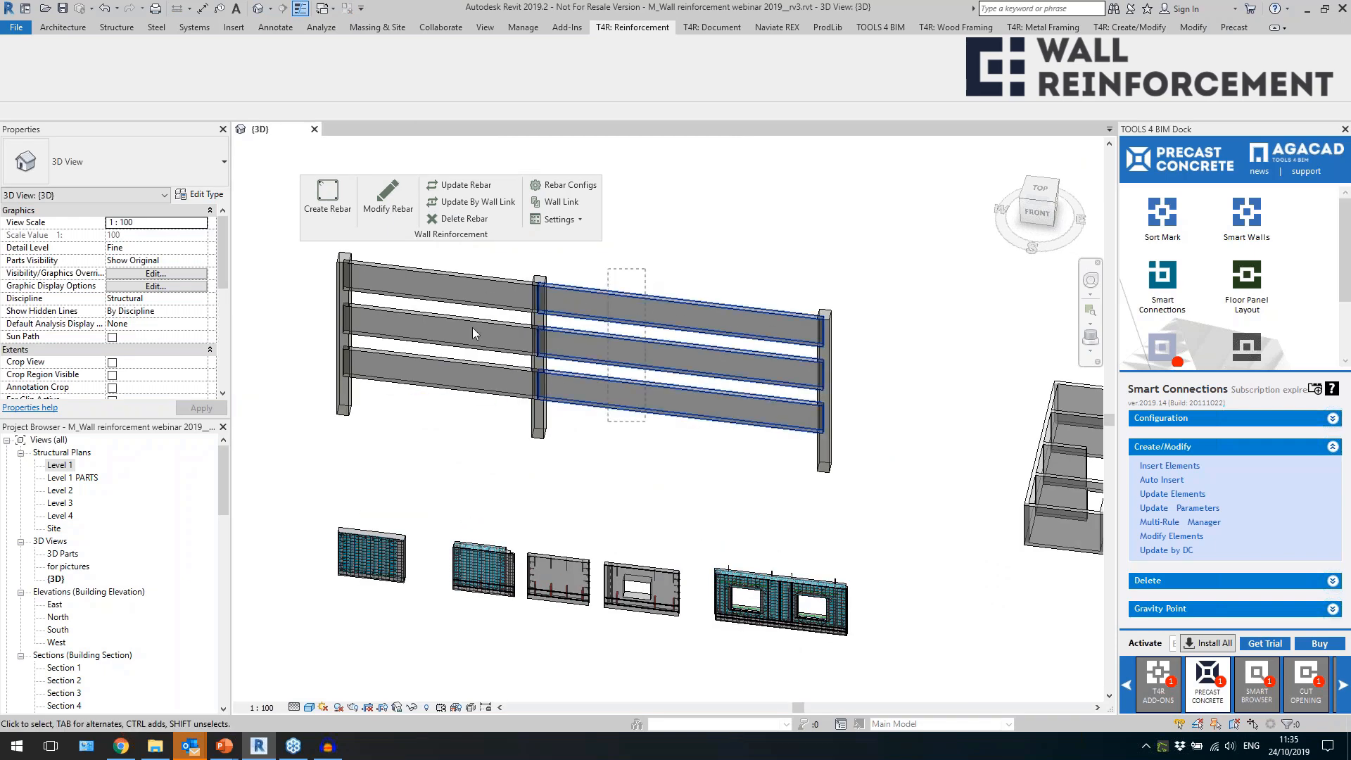
{"action": "left_click_drag", "start_coordinate": [491, 263], "coordinate": [414, 420], "text": "ctrl"}
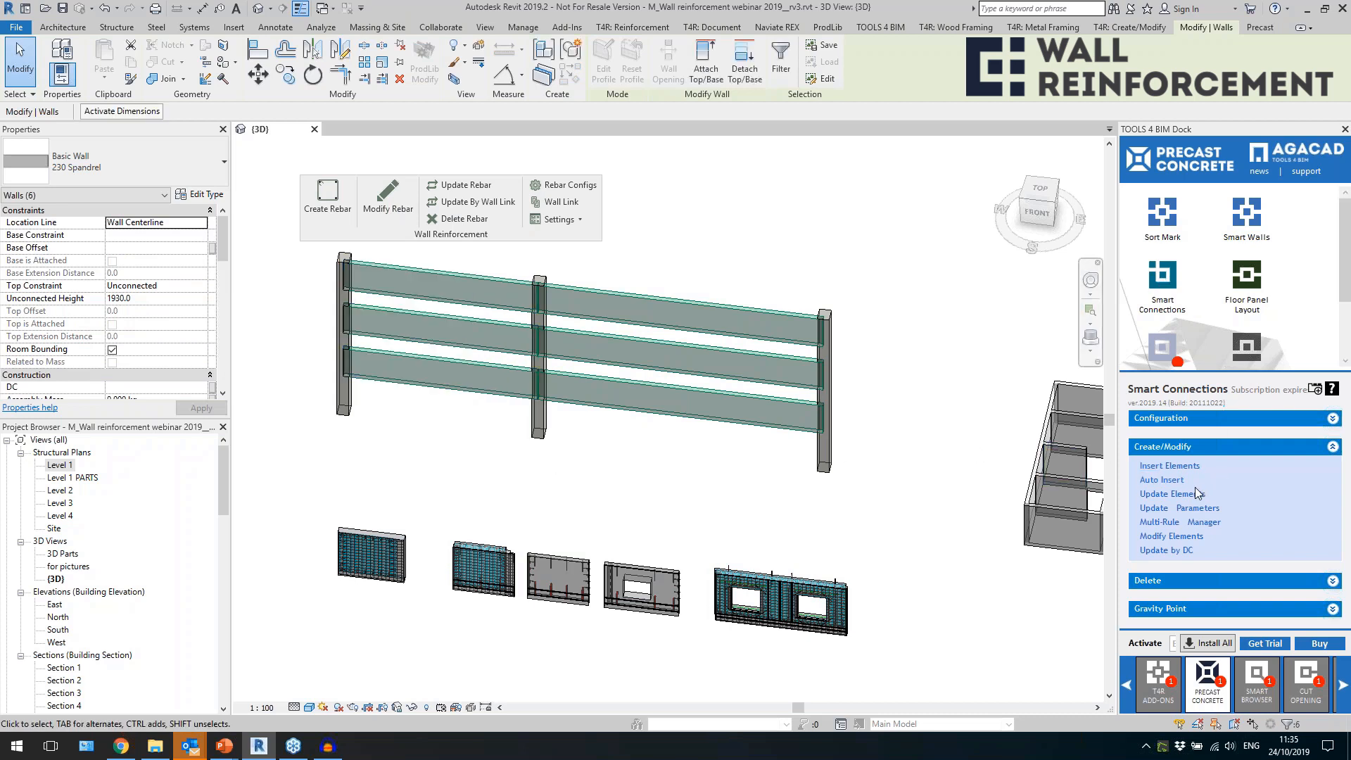
{"action": "left_click", "coordinate": [1174, 484]}
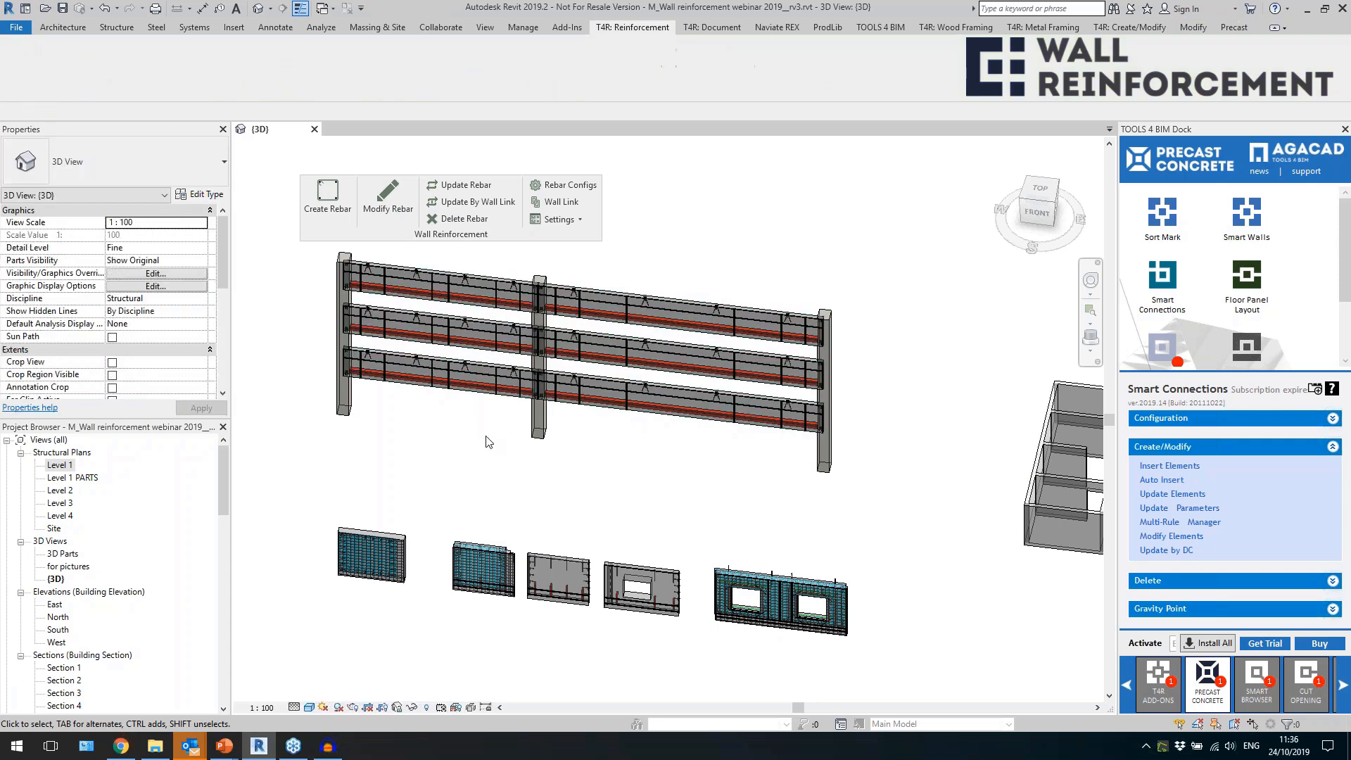
Inspect the line-based triangular cut along the upper edge of the lowest spandrel wall.
{"action": "scroll", "coordinate": [604, 410], "scroll_direction": "up", "scroll_amount": 5}
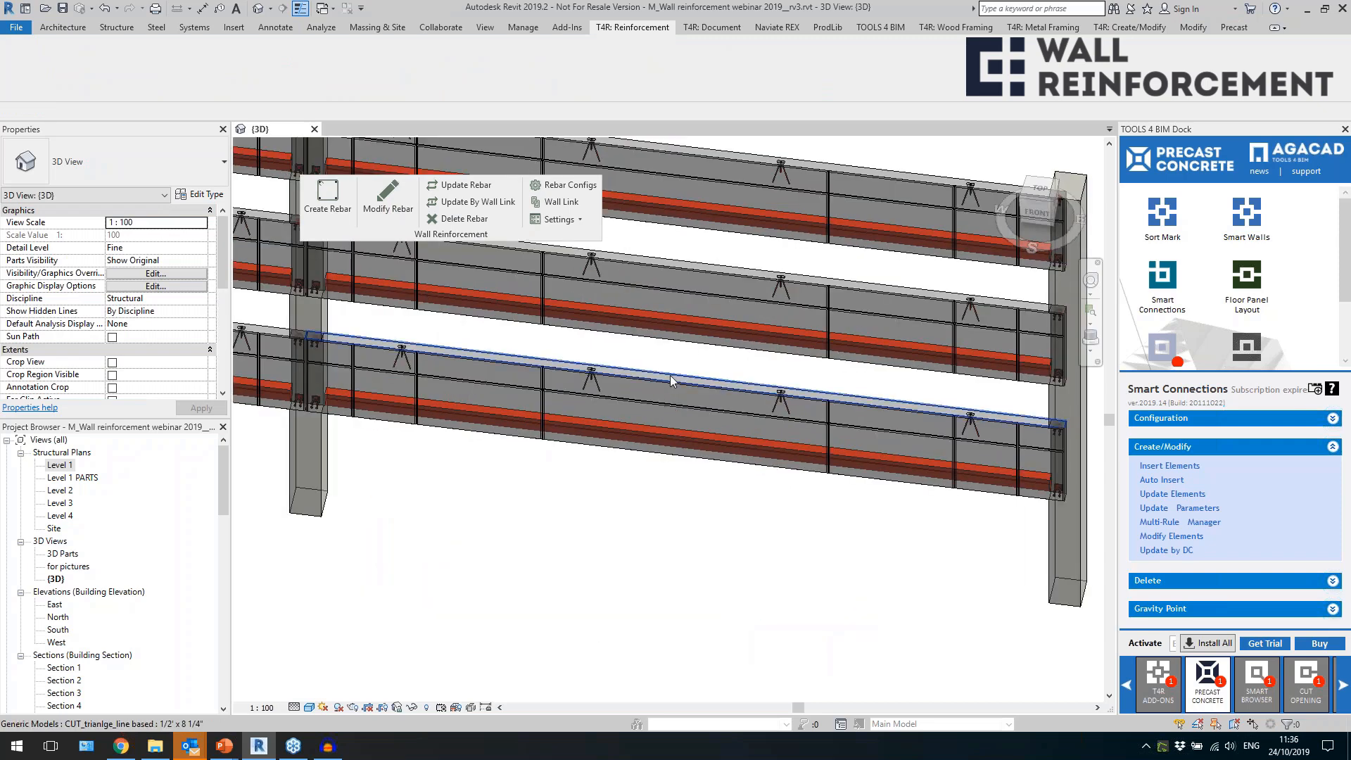
{"action": "scroll", "coordinate": [670, 374], "scroll_direction": "up", "scroll_amount": 5}
{"action": "left_click", "coordinate": [588, 326]}
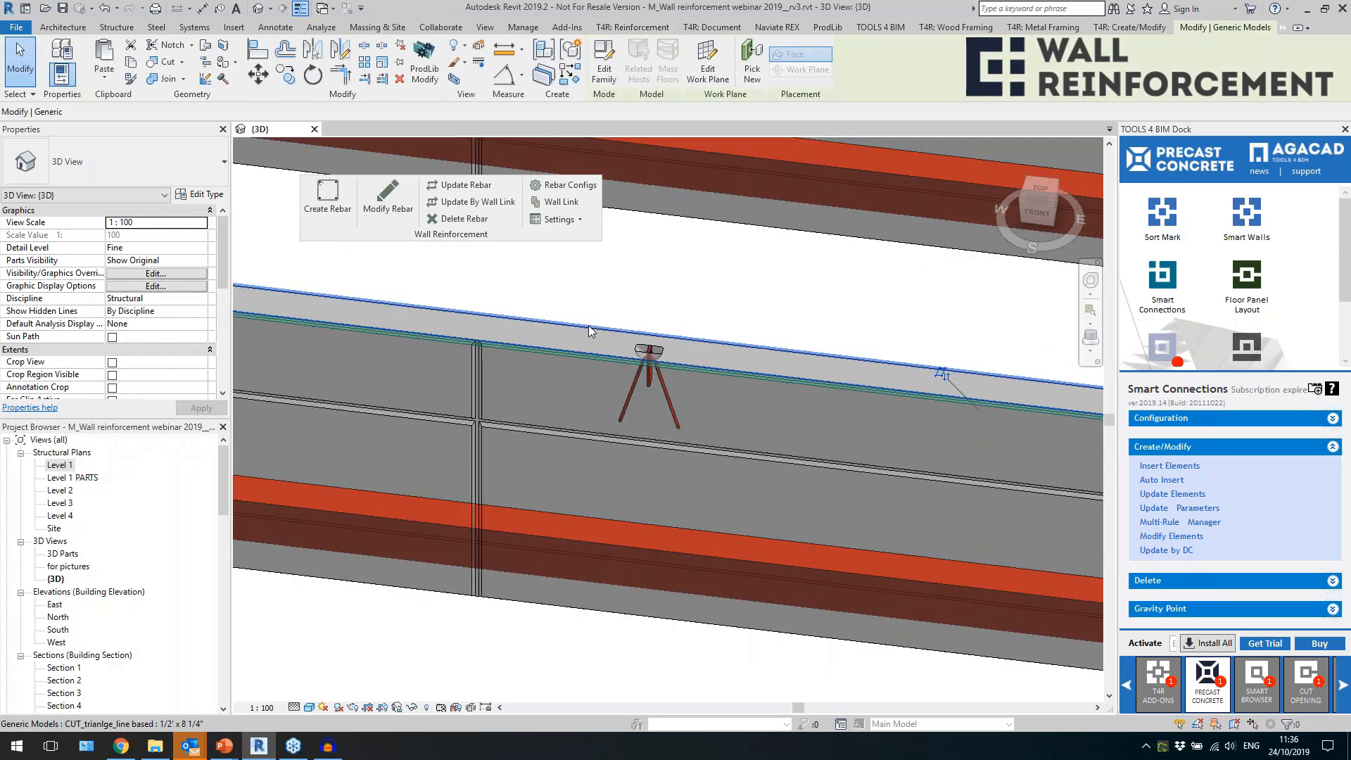
{"action": "left_click", "coordinate": [585, 325]}
Inspect the line-based corbel and a rotated lifting anchor in the lowest spandrel wall.
{"action": "scroll", "coordinate": [774, 422], "scroll_direction": "down", "scroll_amount": 4}
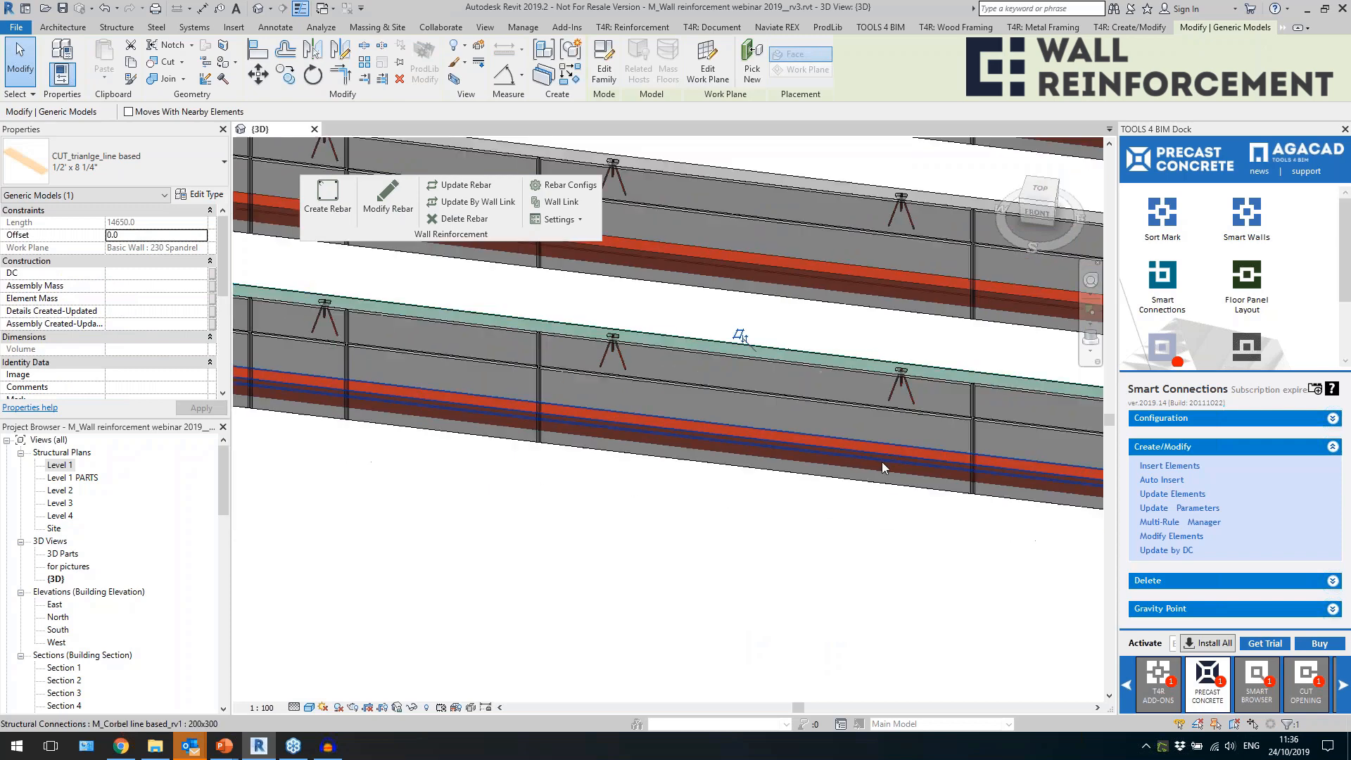
{"action": "left_click", "coordinate": [844, 448]}
{"action": "scroll", "coordinate": [844, 448], "scroll_direction": "down", "scroll_amount": 2}
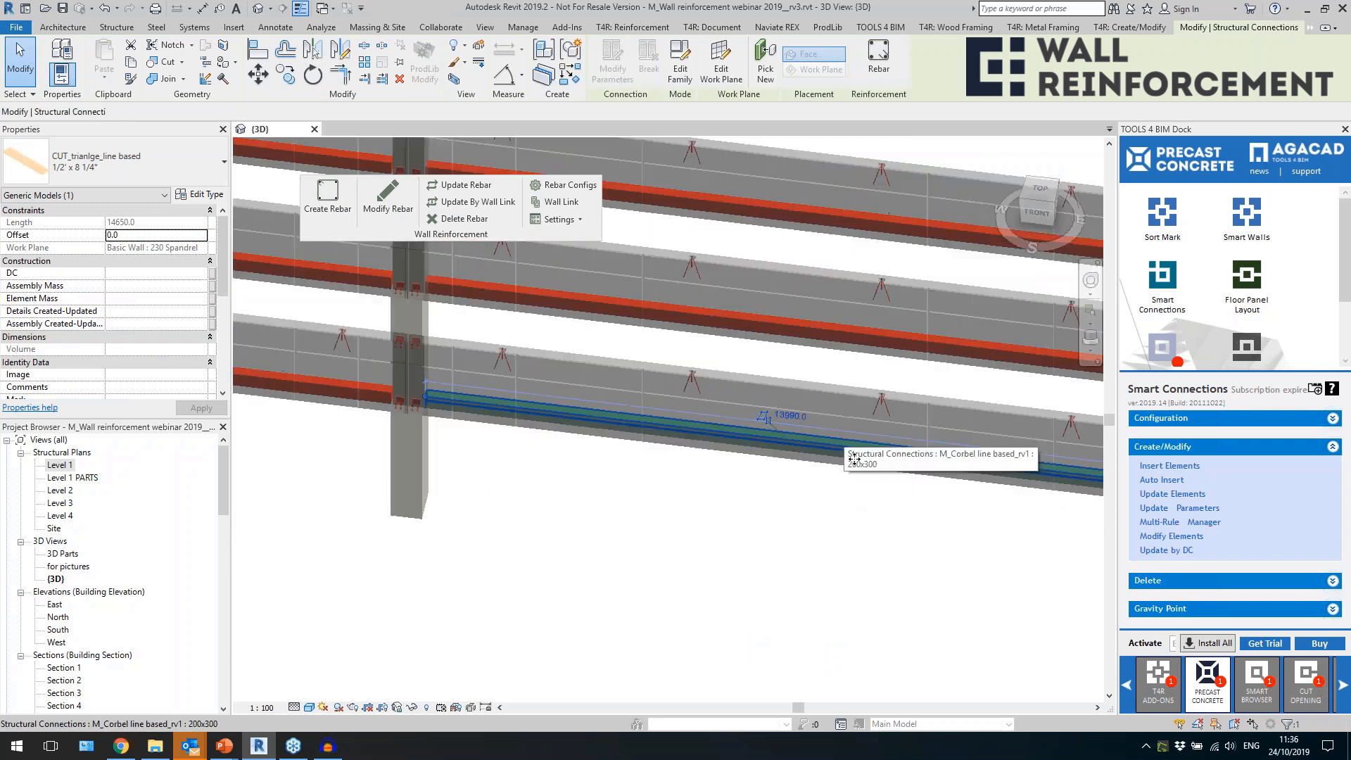
{"action": "middle_click_drag", "start_coordinate": [867, 518], "coordinate": [672, 444], "text": "shift"}
{"action": "key", "text": "Escape"}
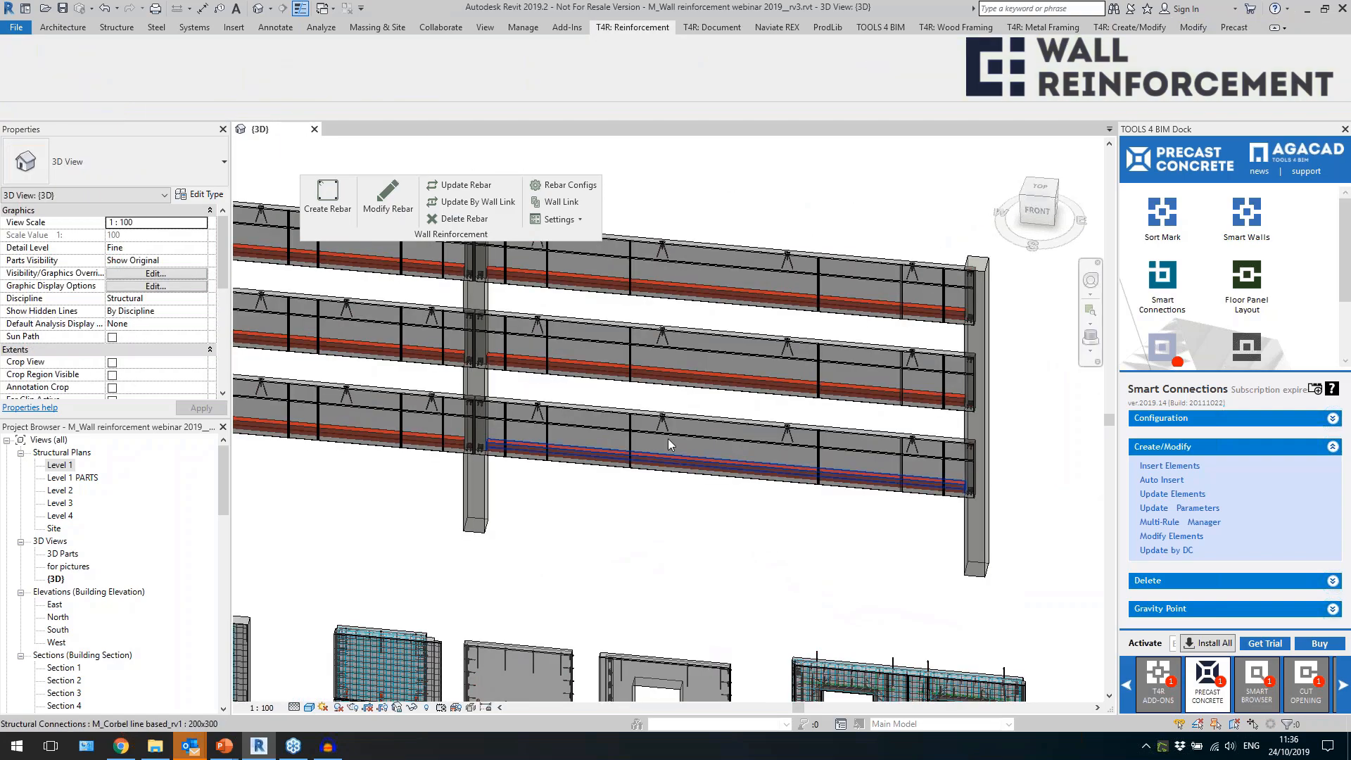
{"action": "left_click", "coordinate": [658, 417]}
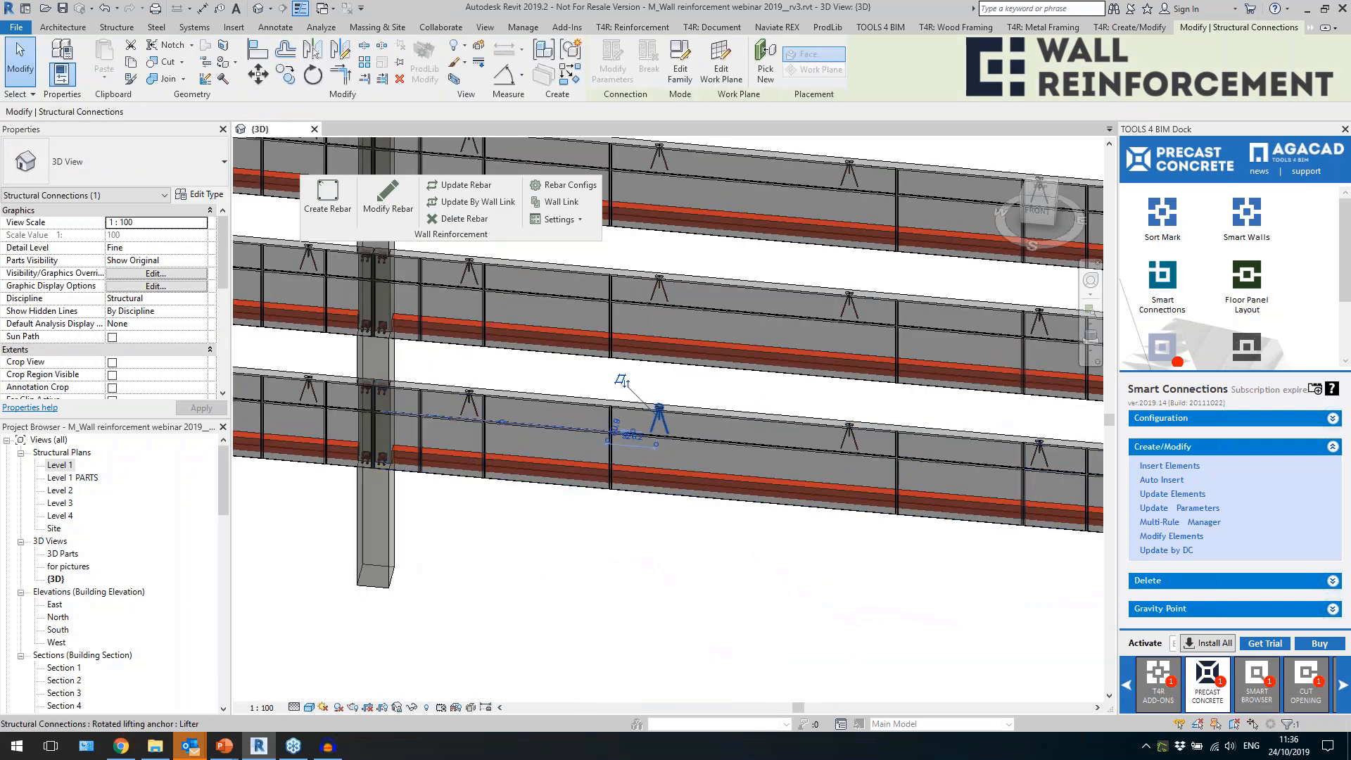
{"action": "scroll", "coordinate": [715, 428], "scroll_direction": "down", "scroll_amount": 2}
{"action": "key", "text": "Escape"}
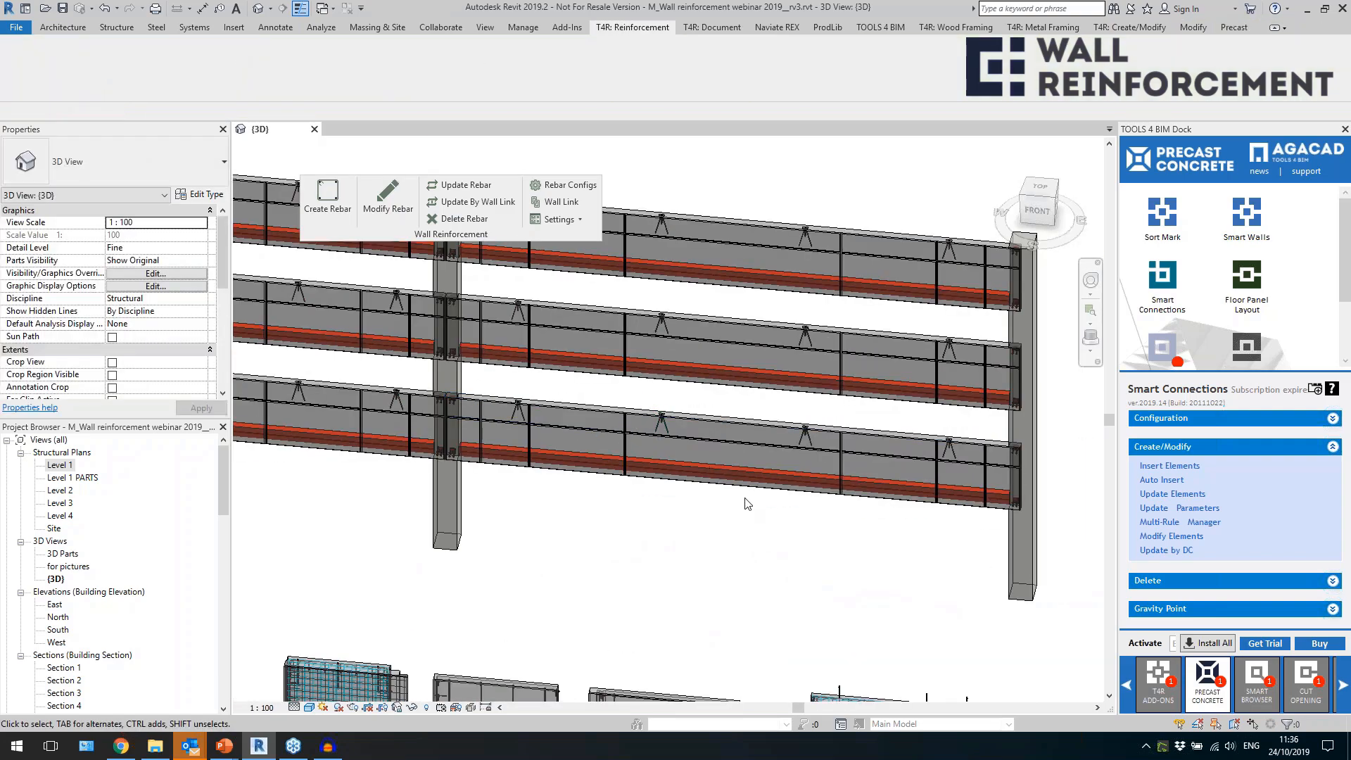
Auto-insert the smart connections into the three rectangular concrete columns supporting the spandrel walls.
{"action": "scroll", "coordinate": [747, 501], "scroll_direction": "down", "scroll_amount": 4}
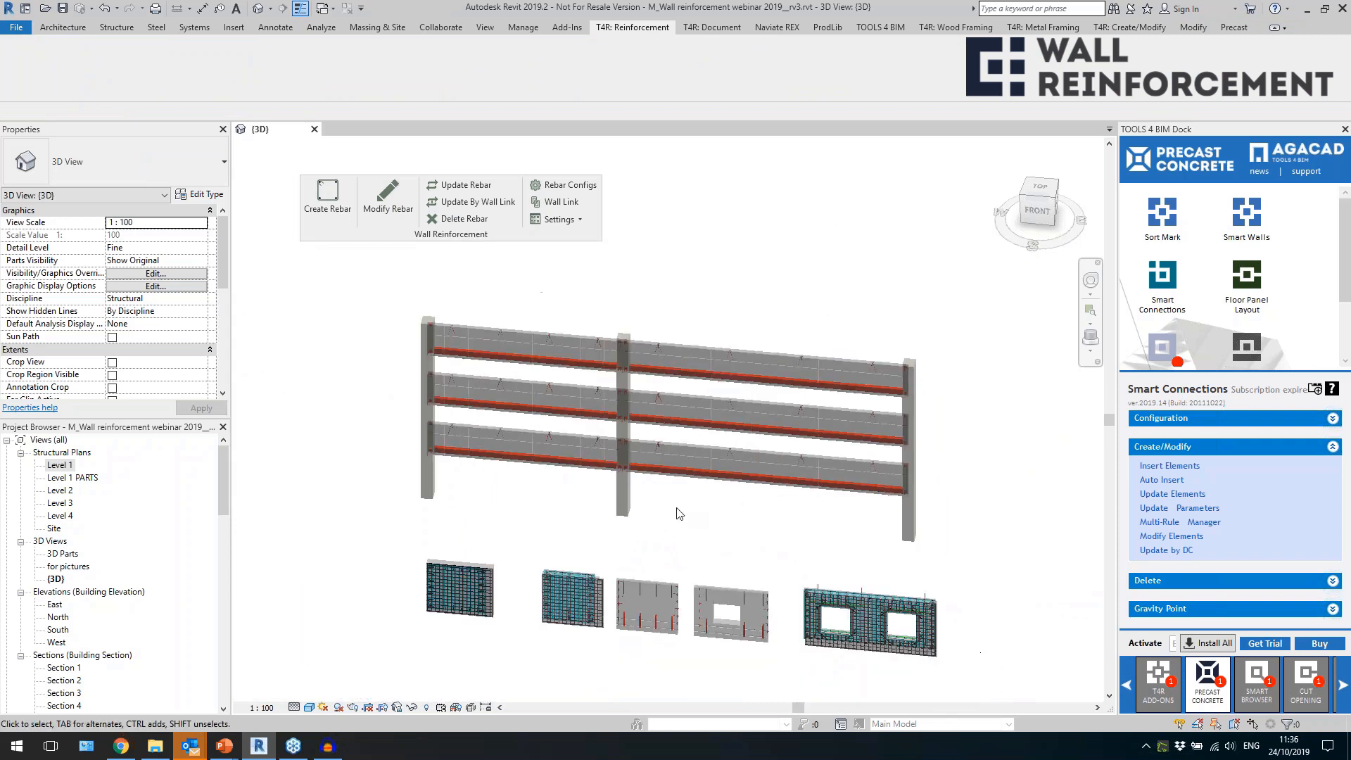
{"action": "left_click", "coordinate": [623, 497]}
{"action": "left_click", "coordinate": [427, 479], "text": "ctrl"}
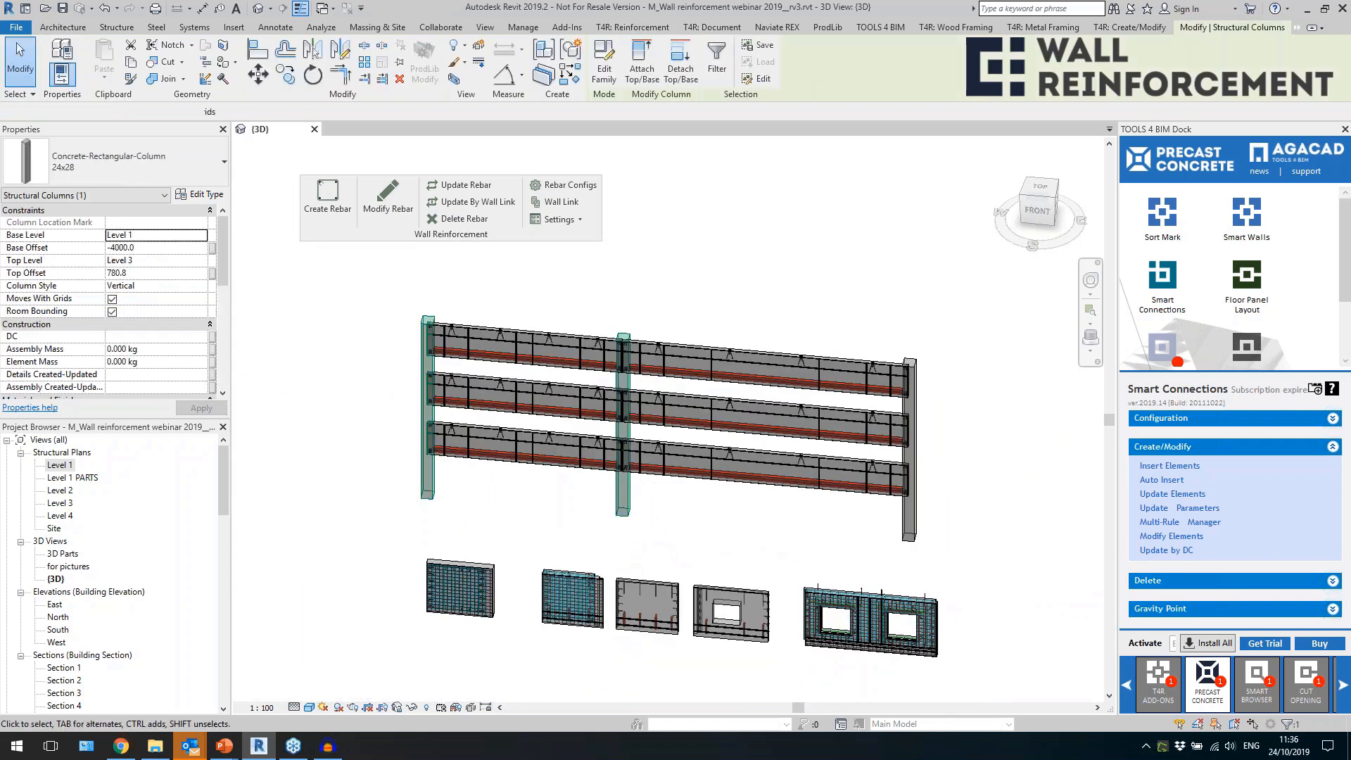
{"action": "left_click", "coordinate": [916, 524], "text": "ctrl"}
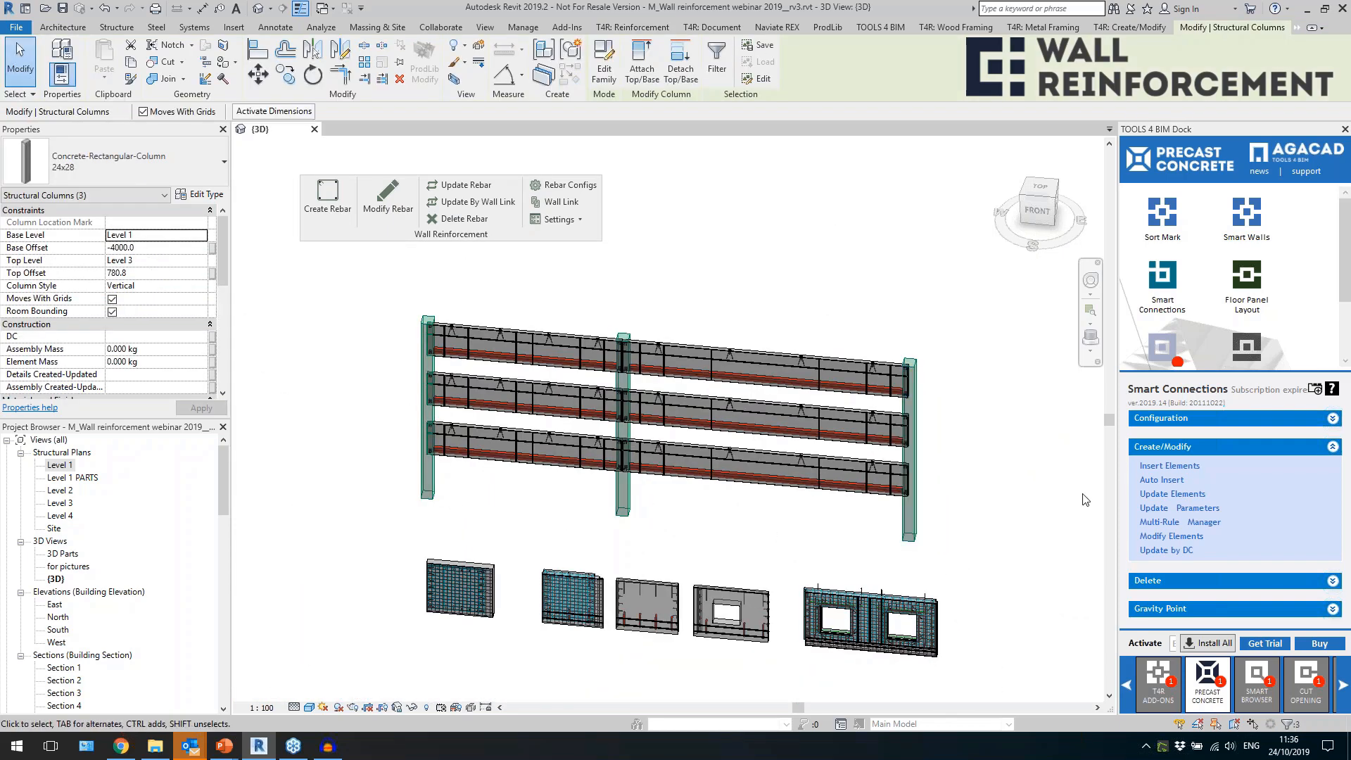
{"action": "left_click", "coordinate": [1144, 484]}
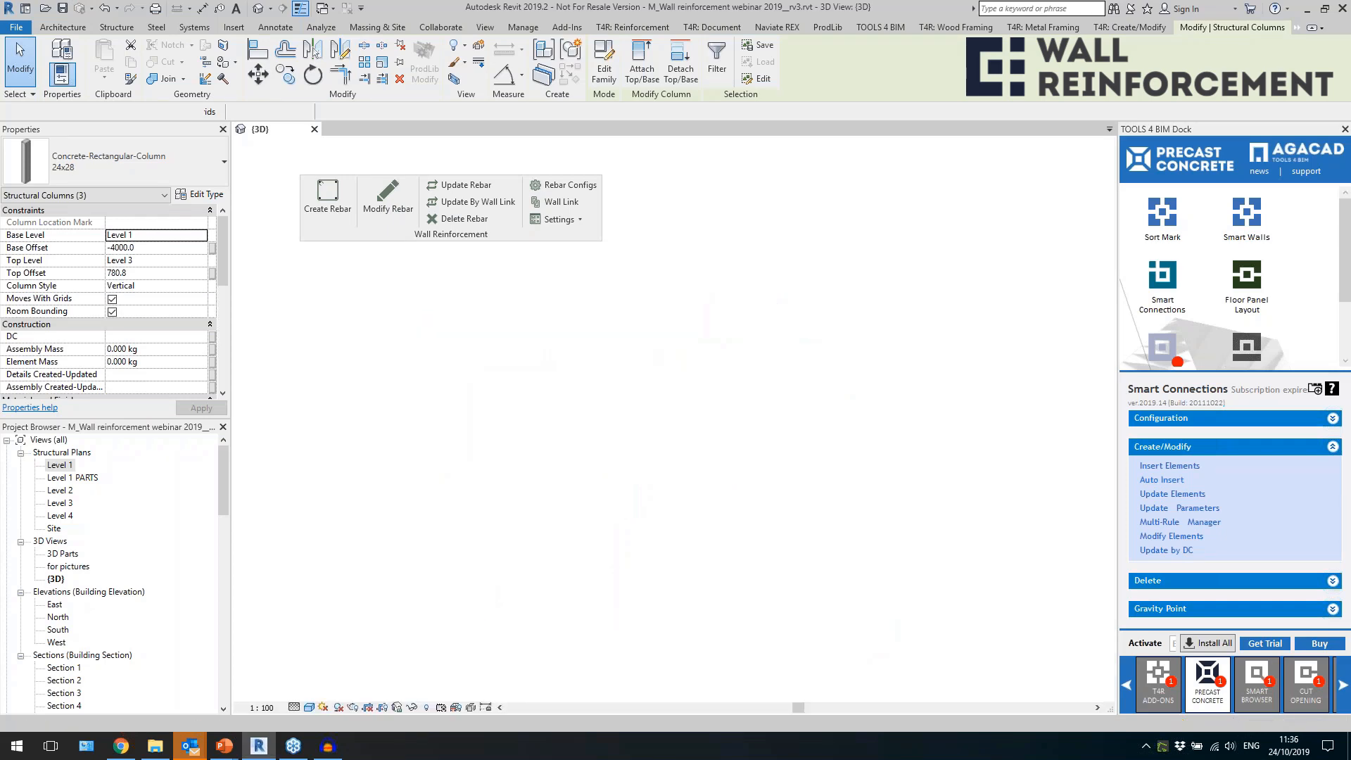
Inspect the end column's notches, spandrel connections and base plate with anchor bars.
{"action": "middle_click_drag", "start_coordinate": [814, 311], "coordinate": [780, 349], "text": "shift"}
{"action": "scroll", "coordinate": [985, 502], "scroll_direction": "up", "scroll_amount": 5}
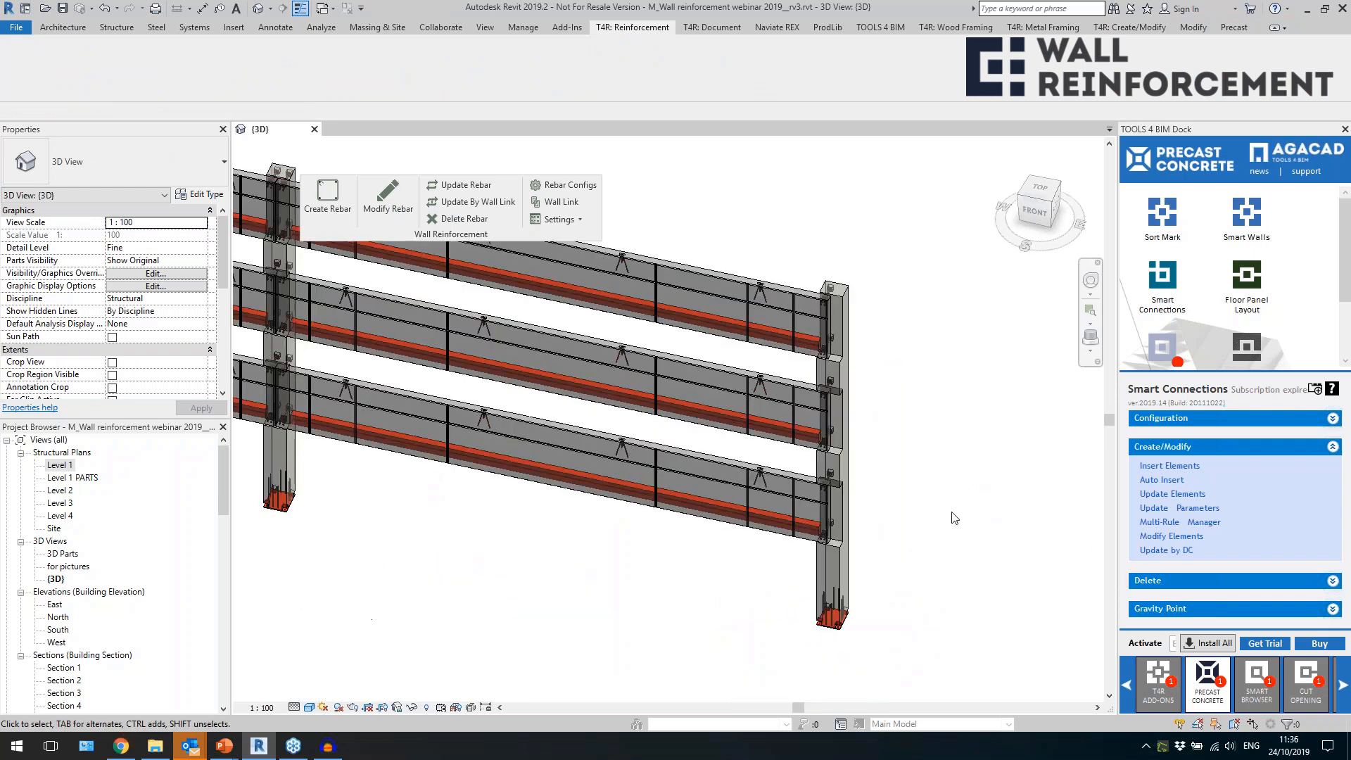
{"action": "scroll", "coordinate": [921, 619], "scroll_direction": "up", "scroll_amount": 6}
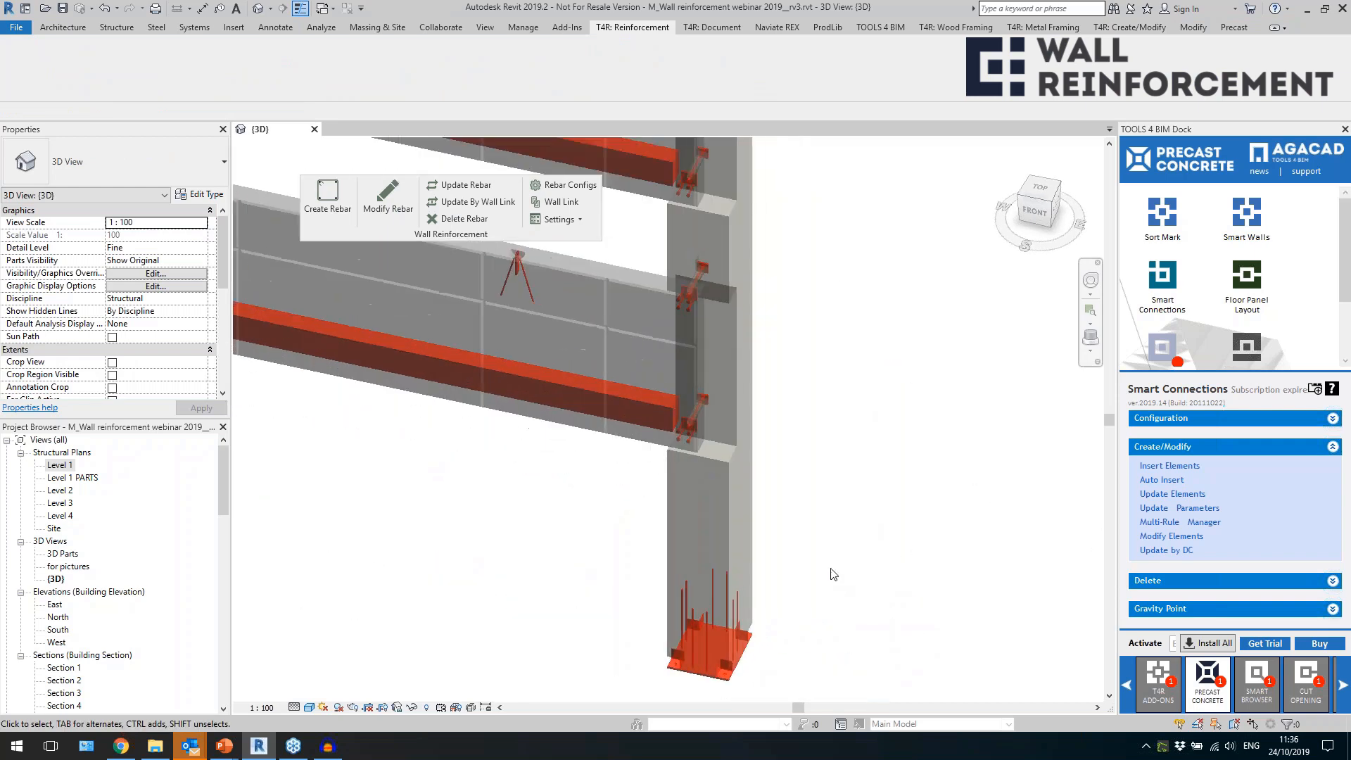
{"action": "scroll", "coordinate": [832, 574], "scroll_direction": "up", "scroll_amount": 2}
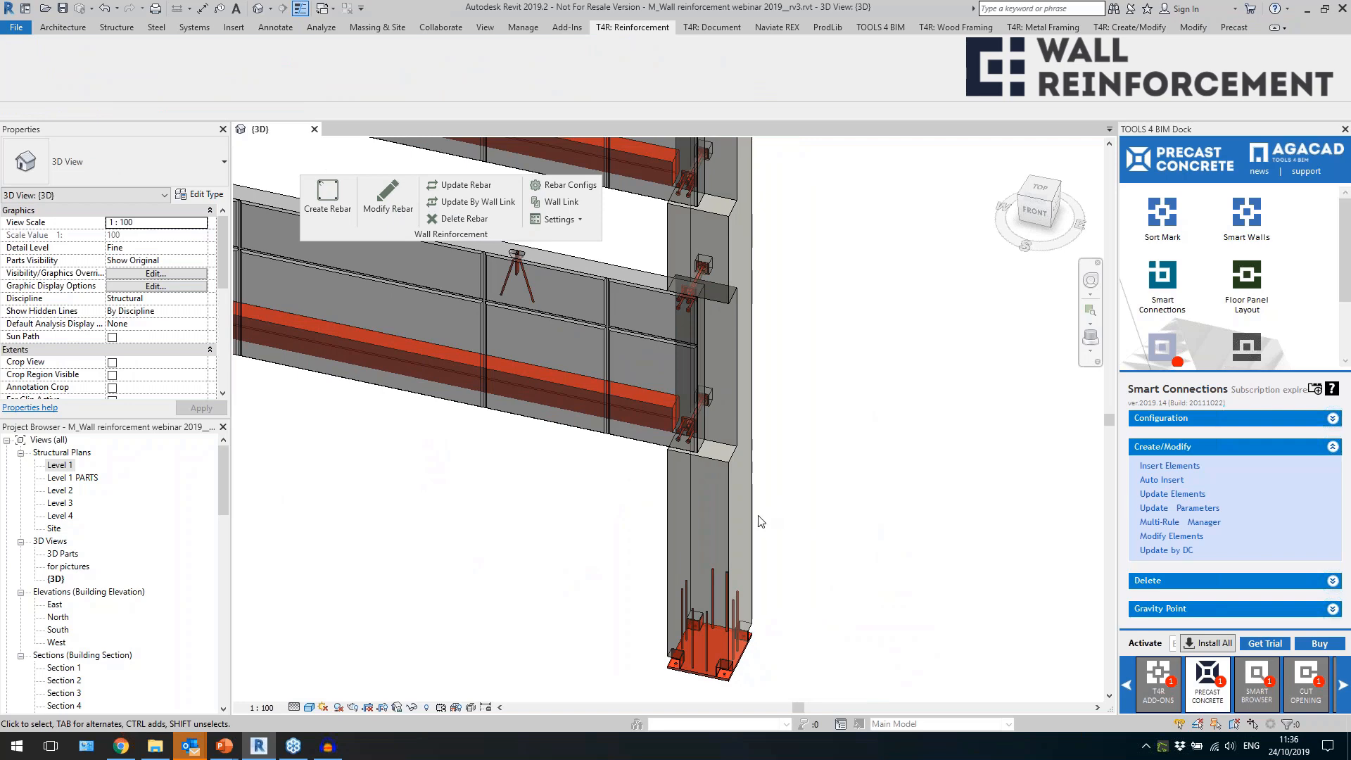
Inspect the column spandrel rod with socket and the threaded spandrel plate joining the lowest spandrel to the end column.
{"action": "left_click", "coordinate": [700, 394]}
{"action": "scroll", "coordinate": [698, 390], "scroll_direction": "up", "scroll_amount": 2}
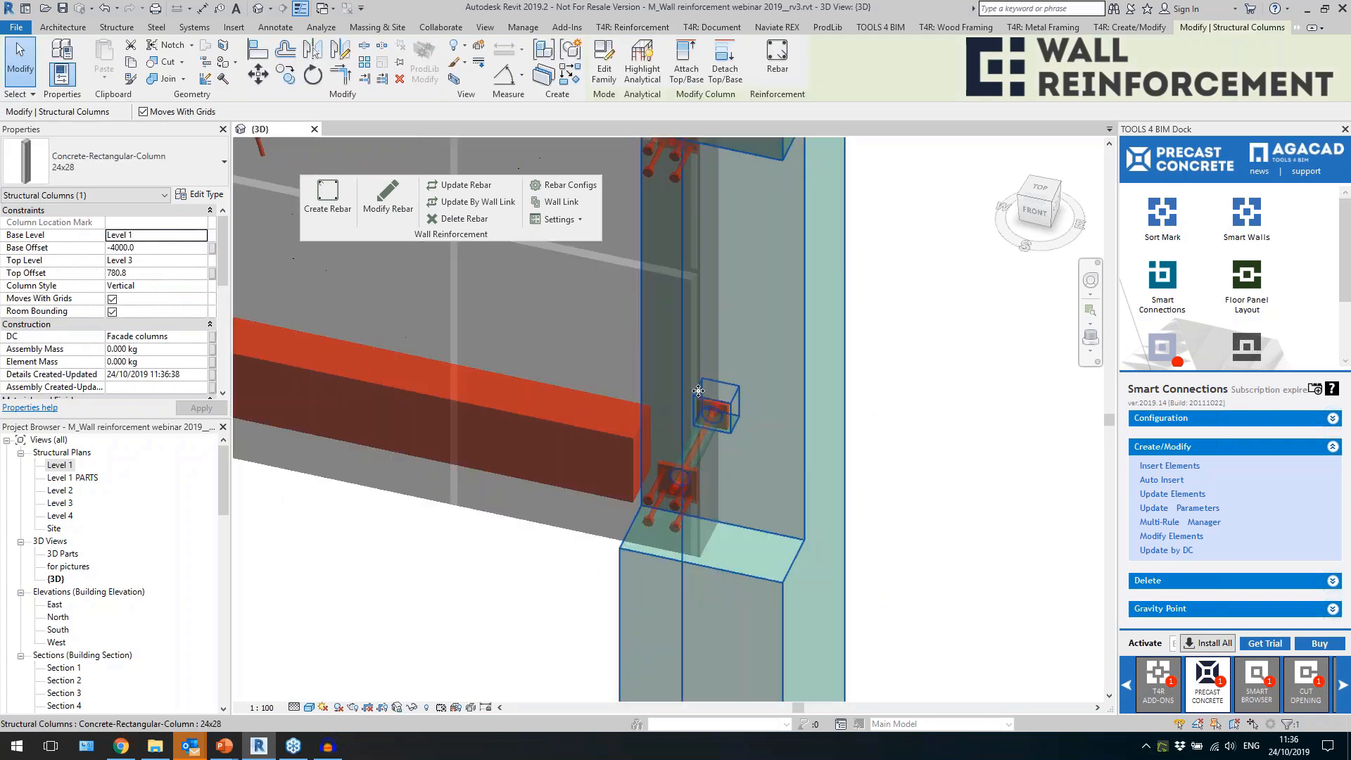
{"action": "left_click", "coordinate": [725, 421]}
{"action": "middle_click_drag", "start_coordinate": [868, 493], "coordinate": [633, 492], "text": "shift"}
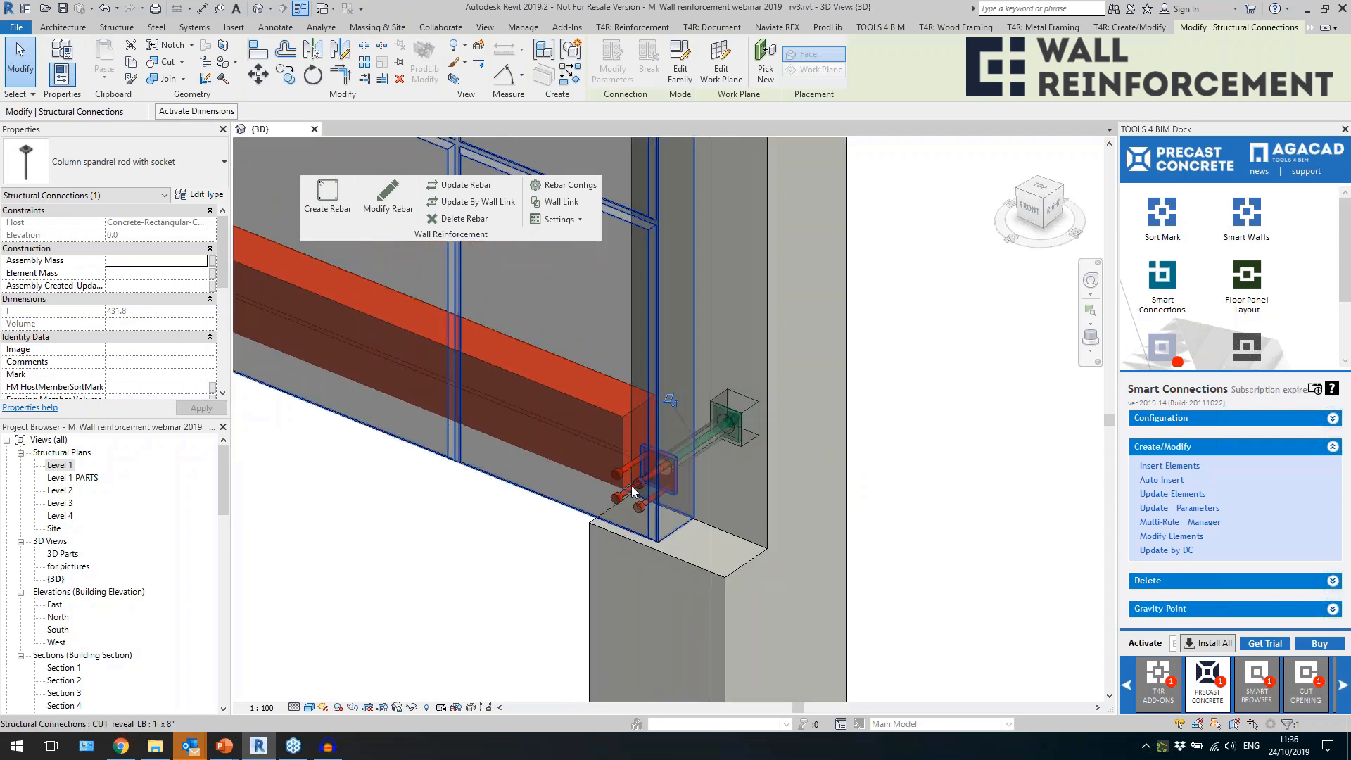
{"action": "left_click", "coordinate": [637, 489]}
Examine the paired spandrel connections where the lowest walls meet the middle column.
{"action": "scroll", "coordinate": [833, 497], "scroll_direction": "down", "scroll_amount": 5}
{"action": "scroll", "coordinate": [839, 502], "scroll_direction": "down", "scroll_amount": 3}
{"action": "middle_click_drag", "start_coordinate": [627, 526], "coordinate": [768, 543]}
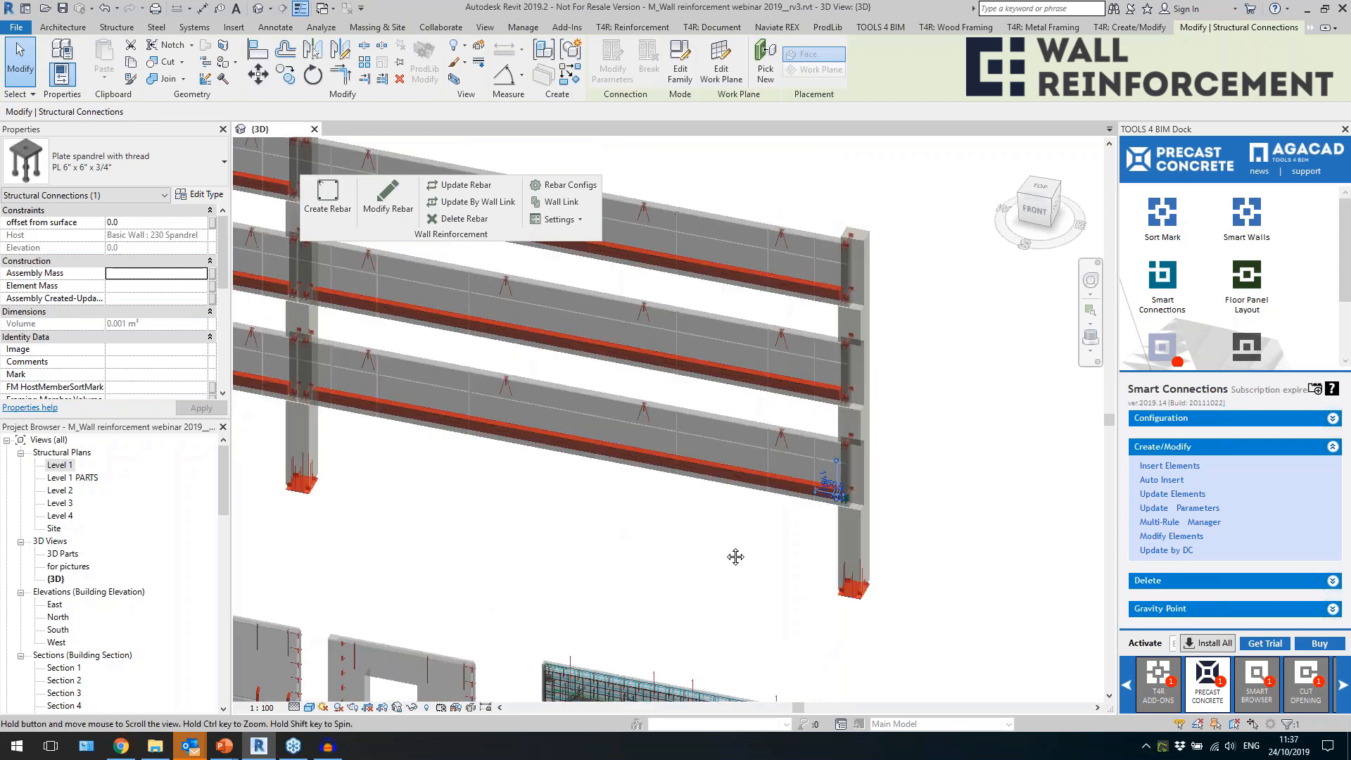
{"action": "scroll", "coordinate": [390, 369], "scroll_direction": "up", "scroll_amount": 8}
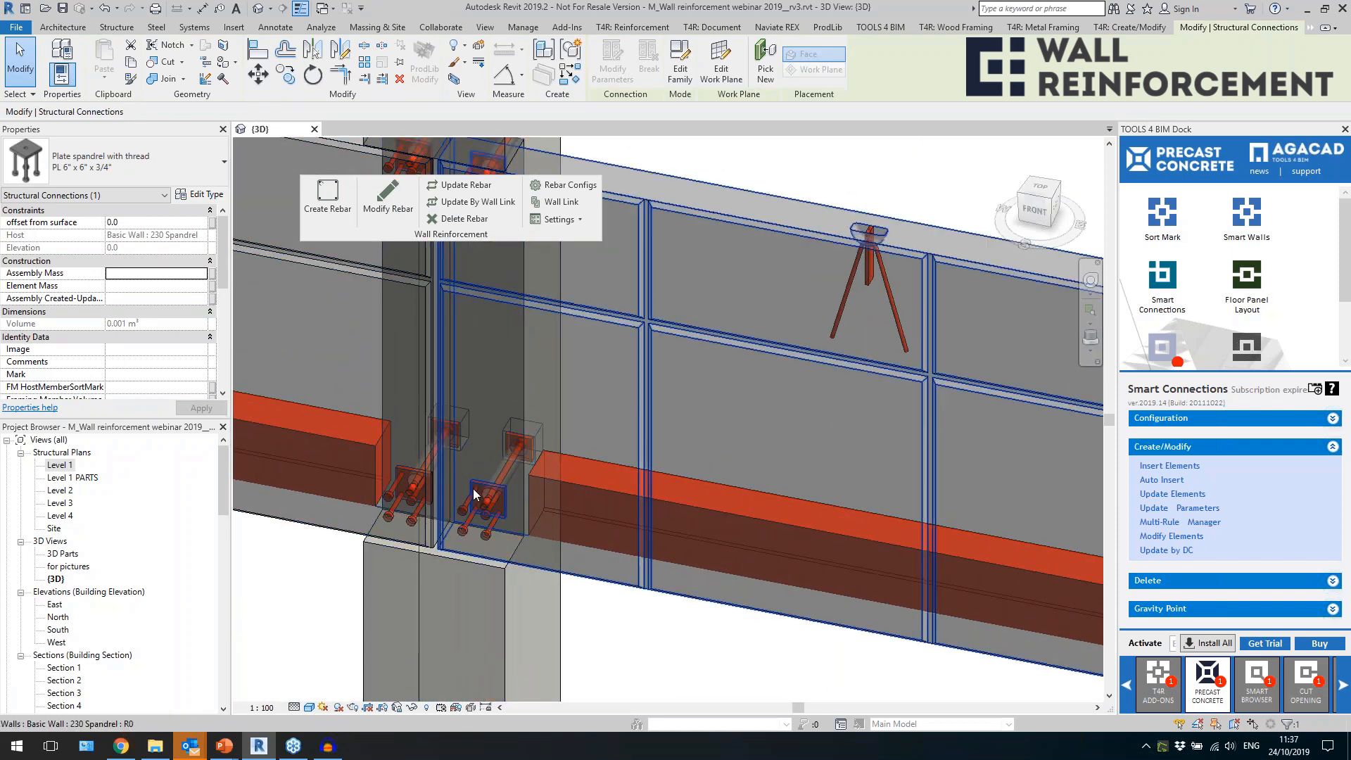
Inspect the column spandrel rod with socket at the middle column and its surrounding spandrel wall assembly.
{"action": "left_click", "coordinate": [513, 458]}
{"action": "scroll", "coordinate": [510, 469], "scroll_direction": "down", "scroll_amount": 5}
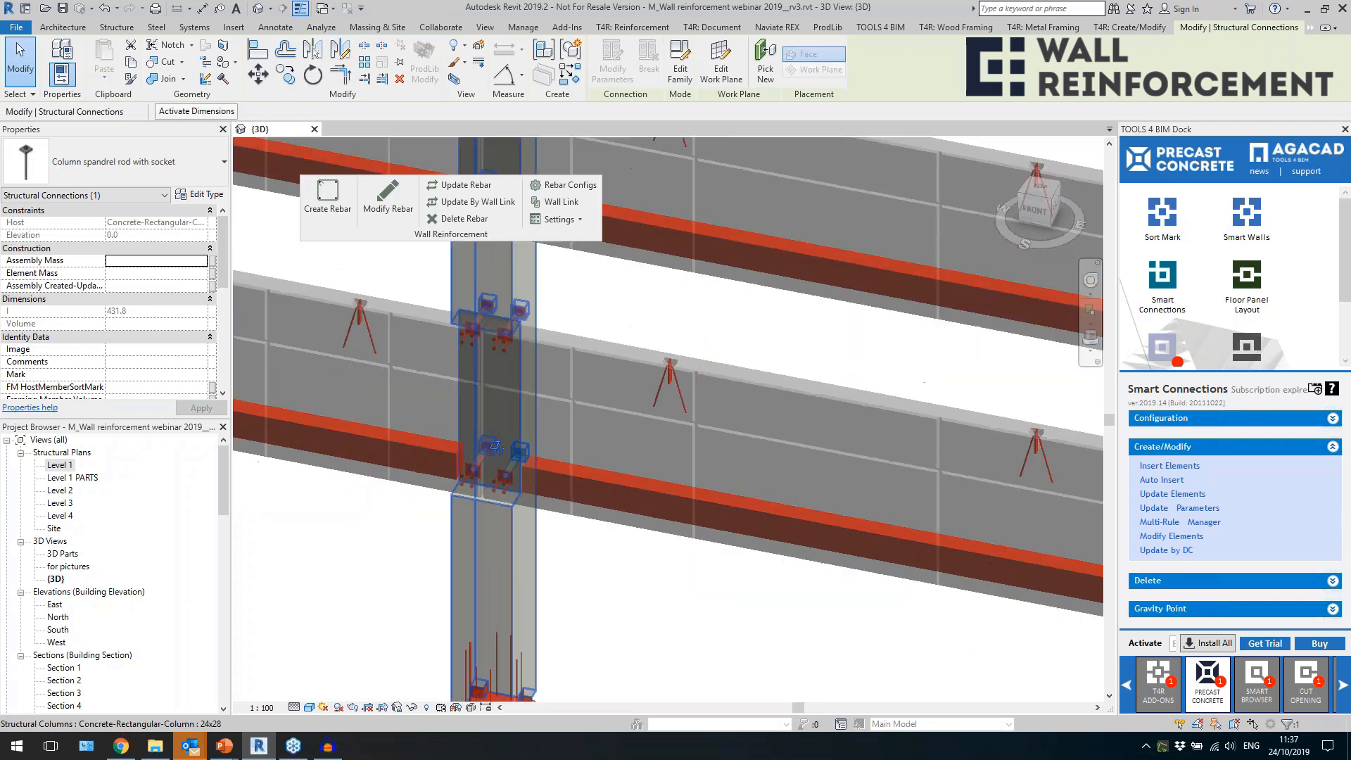
{"action": "scroll", "coordinate": [639, 462], "scroll_direction": "down", "scroll_amount": 6}
{"action": "key", "text": "Escape"}
{"action": "mouse_move", "coordinate": [723, 516]}
{"action": "middle_mouse_down", "text": "shift"}
{"action": "mouse_move", "coordinate": [718, 532]}
{"action": "mouse_move", "coordinate": [745, 530]}
{"action": "mouse_move", "coordinate": [706, 519]}
{"action": "middle_mouse_up", "text": "shift"}
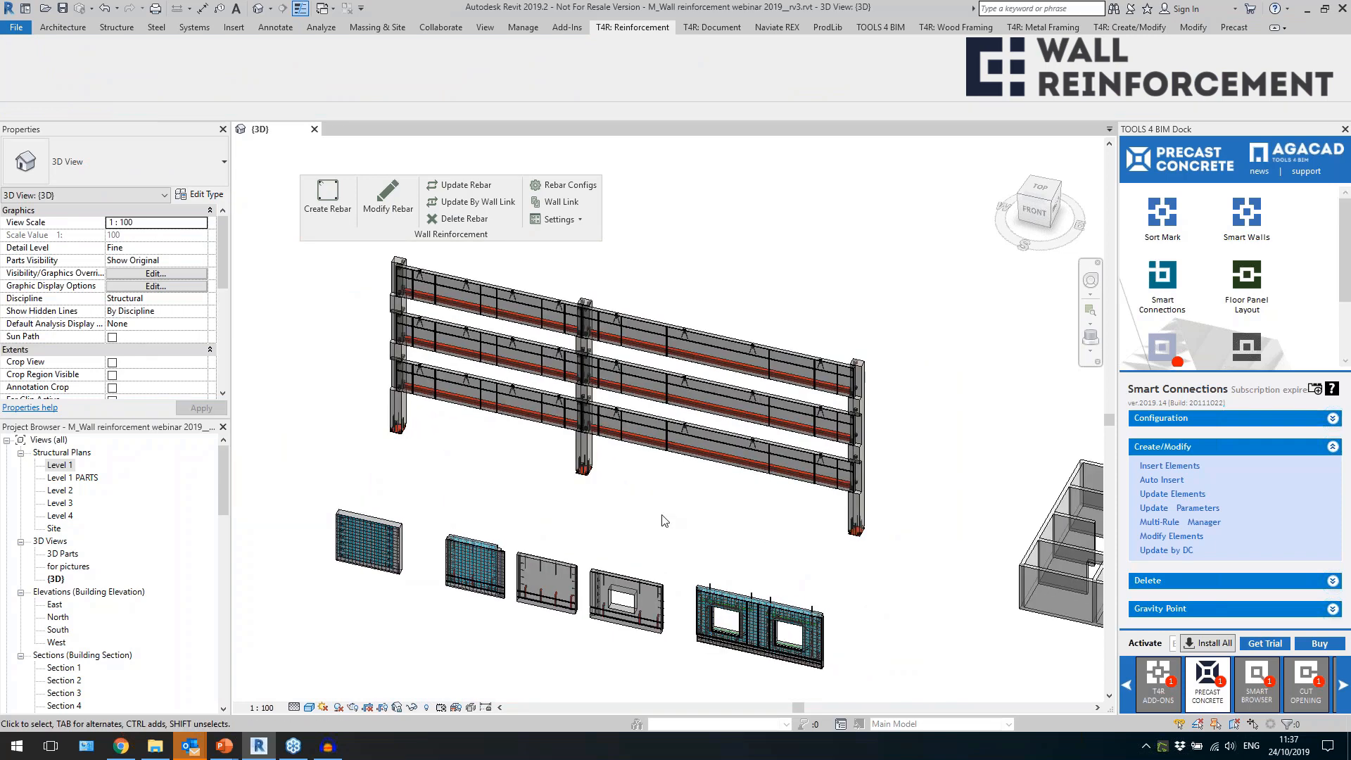
{"action": "scroll", "coordinate": [662, 534], "scroll_direction": "up", "scroll_amount": 5}
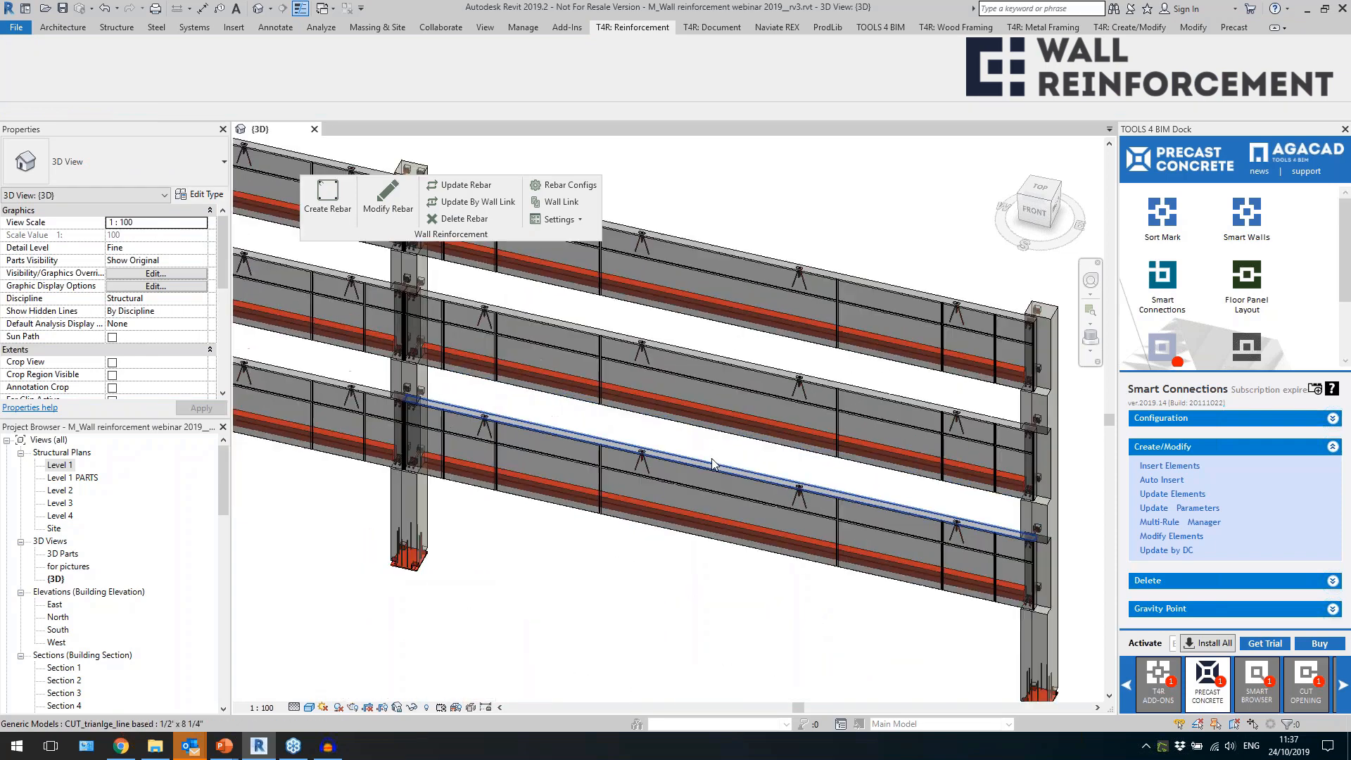
{"action": "left_click", "coordinate": [710, 451]}
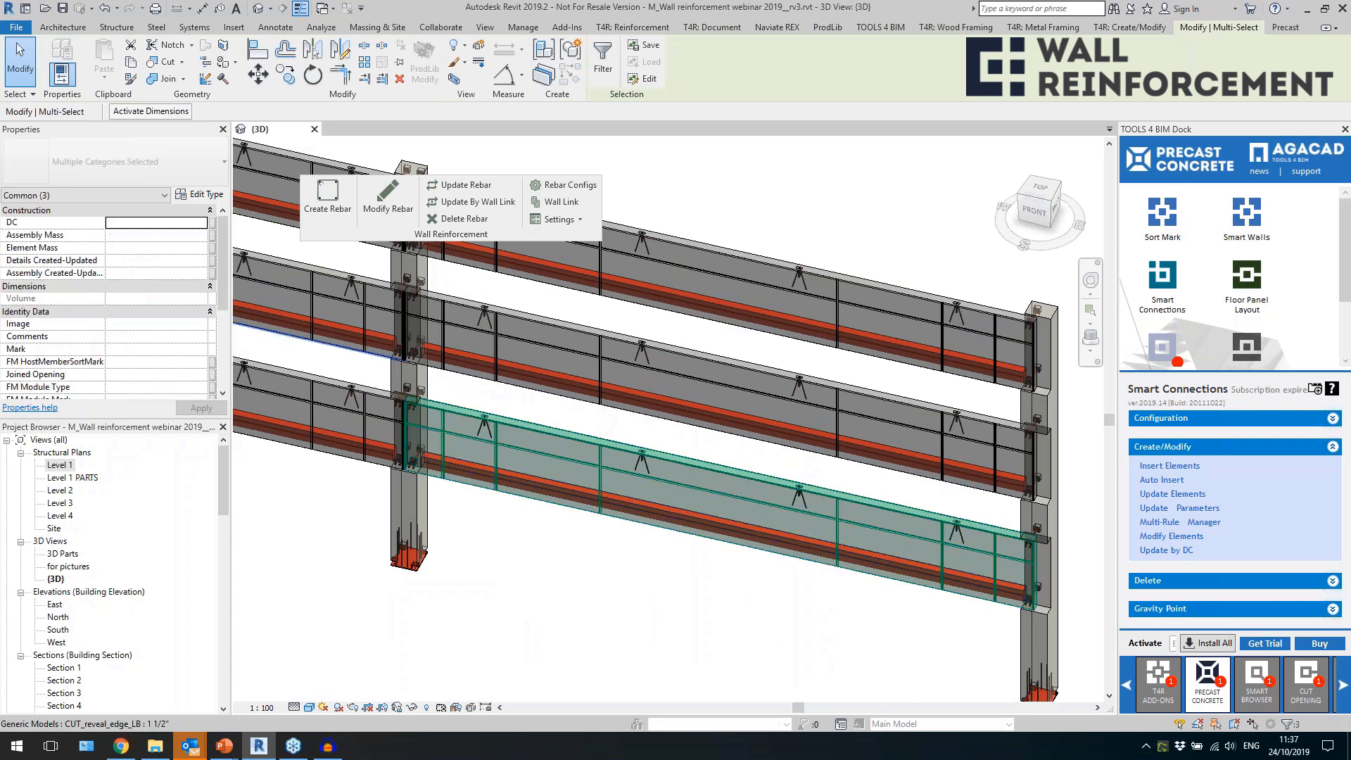
{"action": "scroll", "coordinate": [715, 479], "scroll_direction": "down", "scroll_amount": 3}
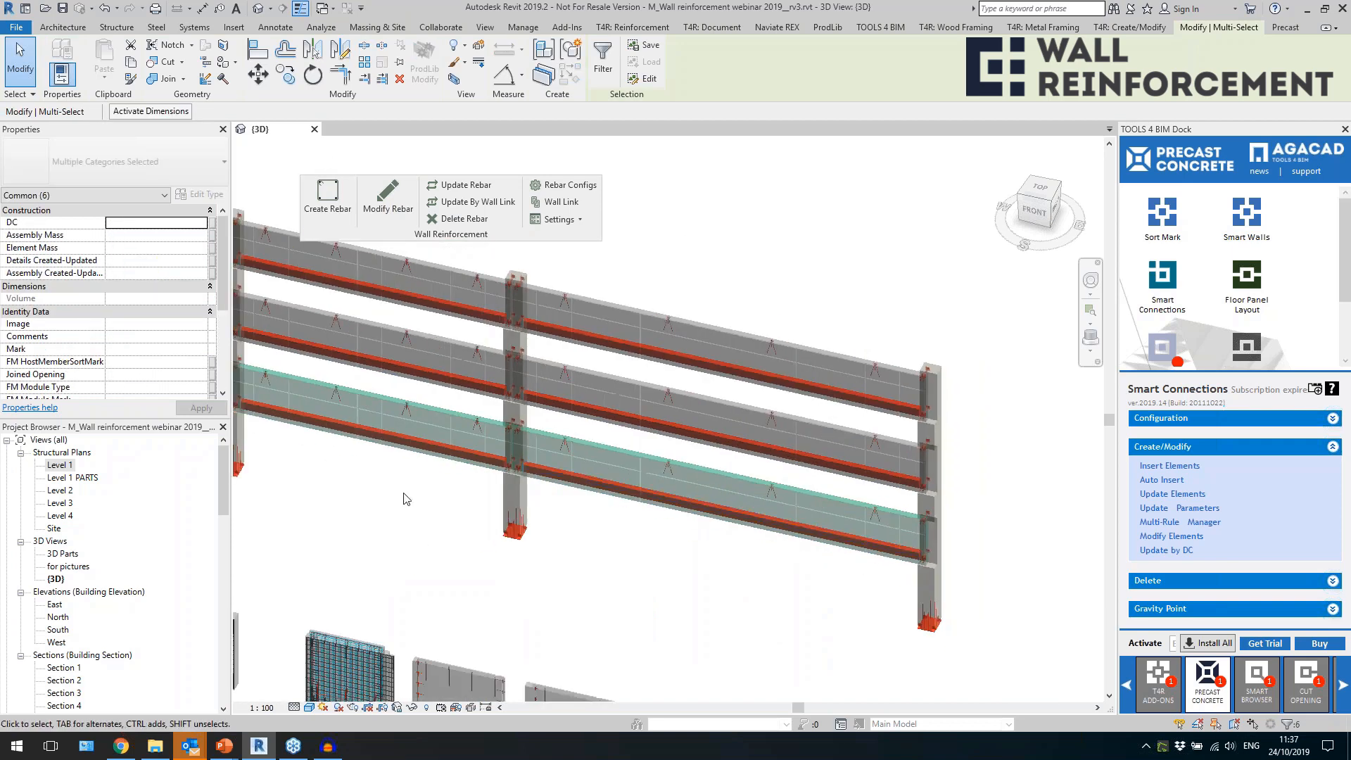
{"action": "left_click", "coordinate": [409, 468]}
{"action": "left_click_drag", "start_coordinate": [706, 530], "coordinate": [667, 495]}
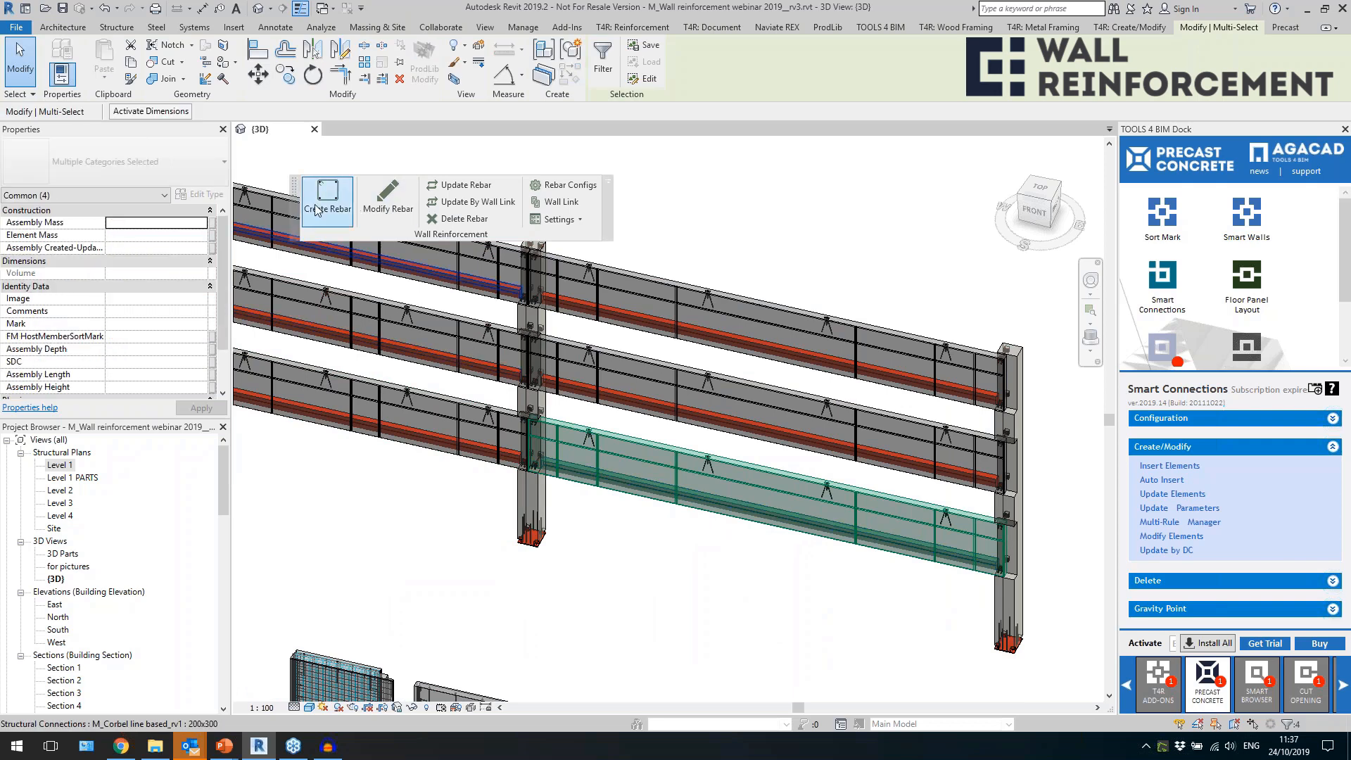
{"action": "left_click", "coordinate": [556, 204]}
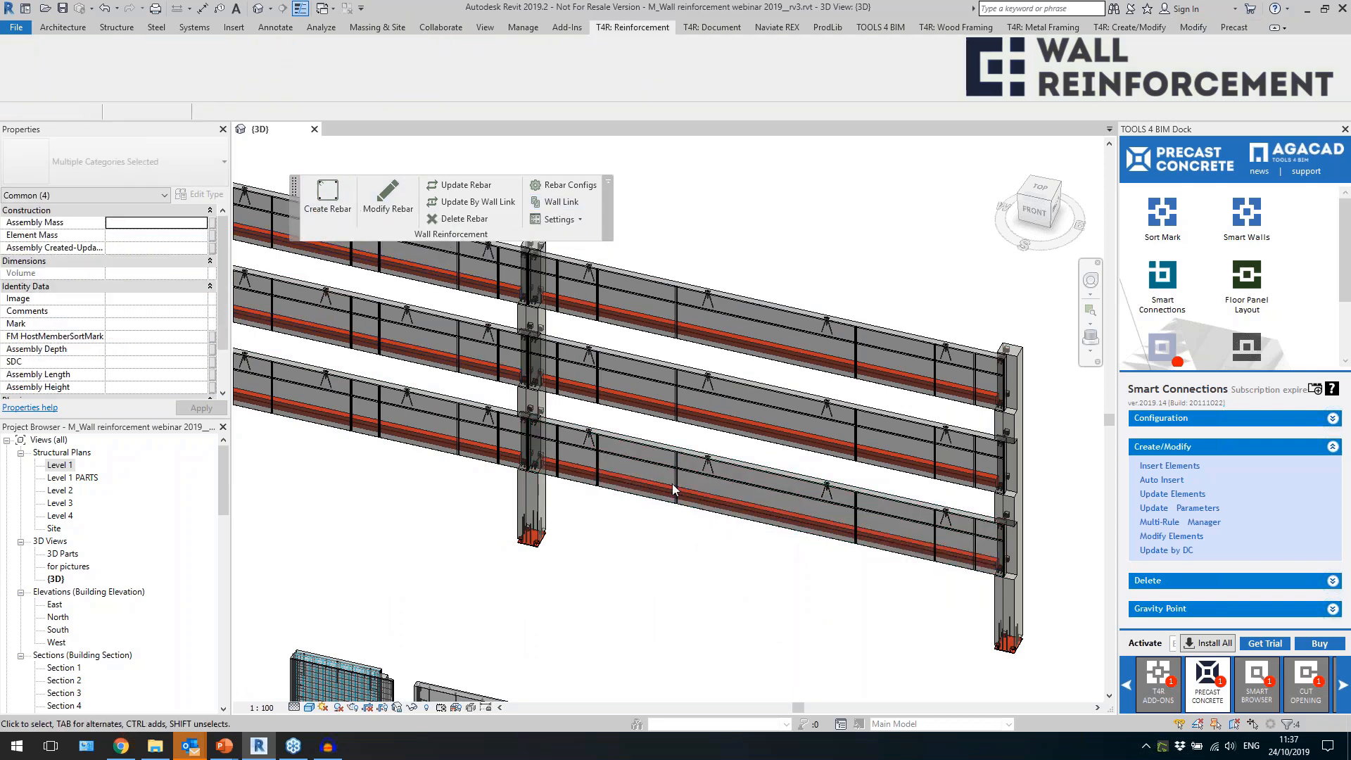
Filter Generic Models out of the selected lowest spandrel between the middle and end columns, and link its 230 Spandrel type to the Spandrel wall configuration.
{"action": "left_click", "coordinate": [661, 445]}
{"action": "left_click", "coordinate": [603, 71]}
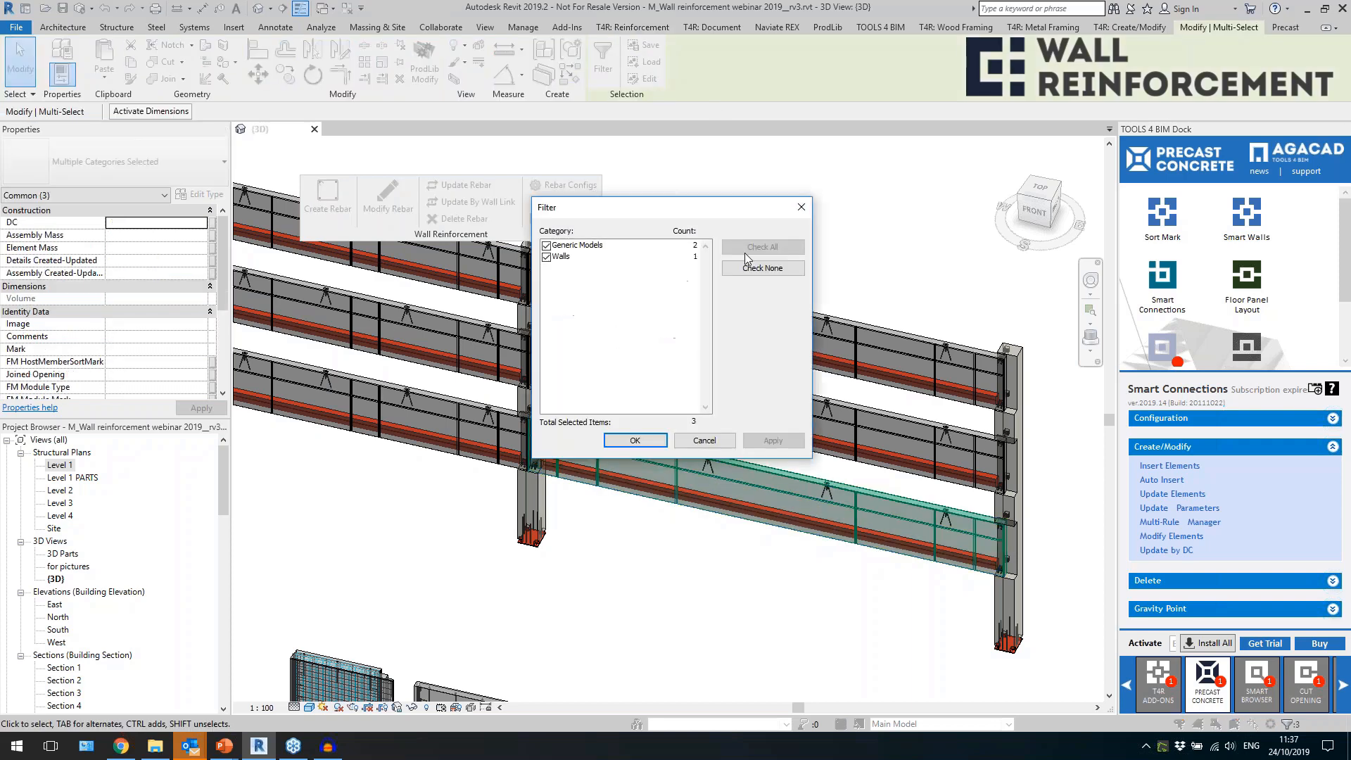
{"action": "left_click", "coordinate": [547, 246]}
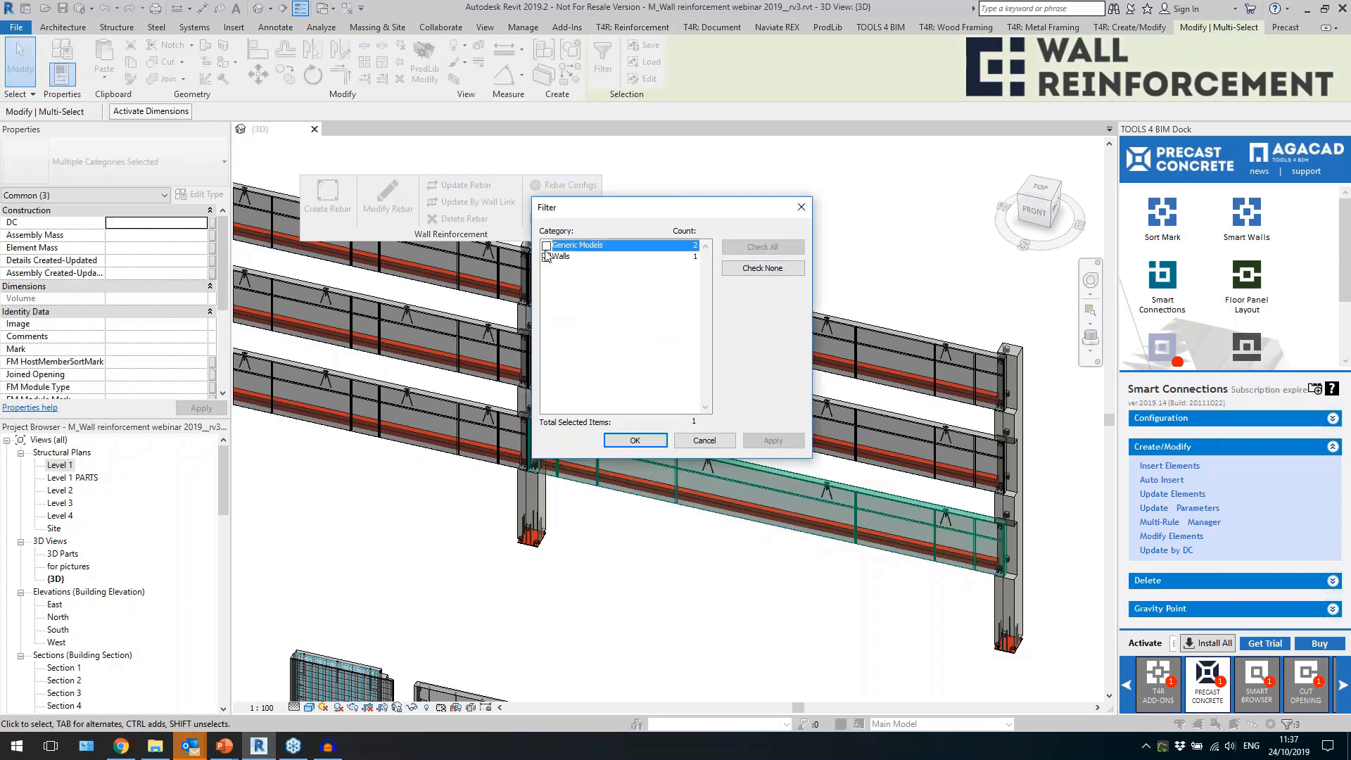
{"action": "left_click", "coordinate": [613, 442]}
{"action": "left_click", "coordinate": [563, 202]}
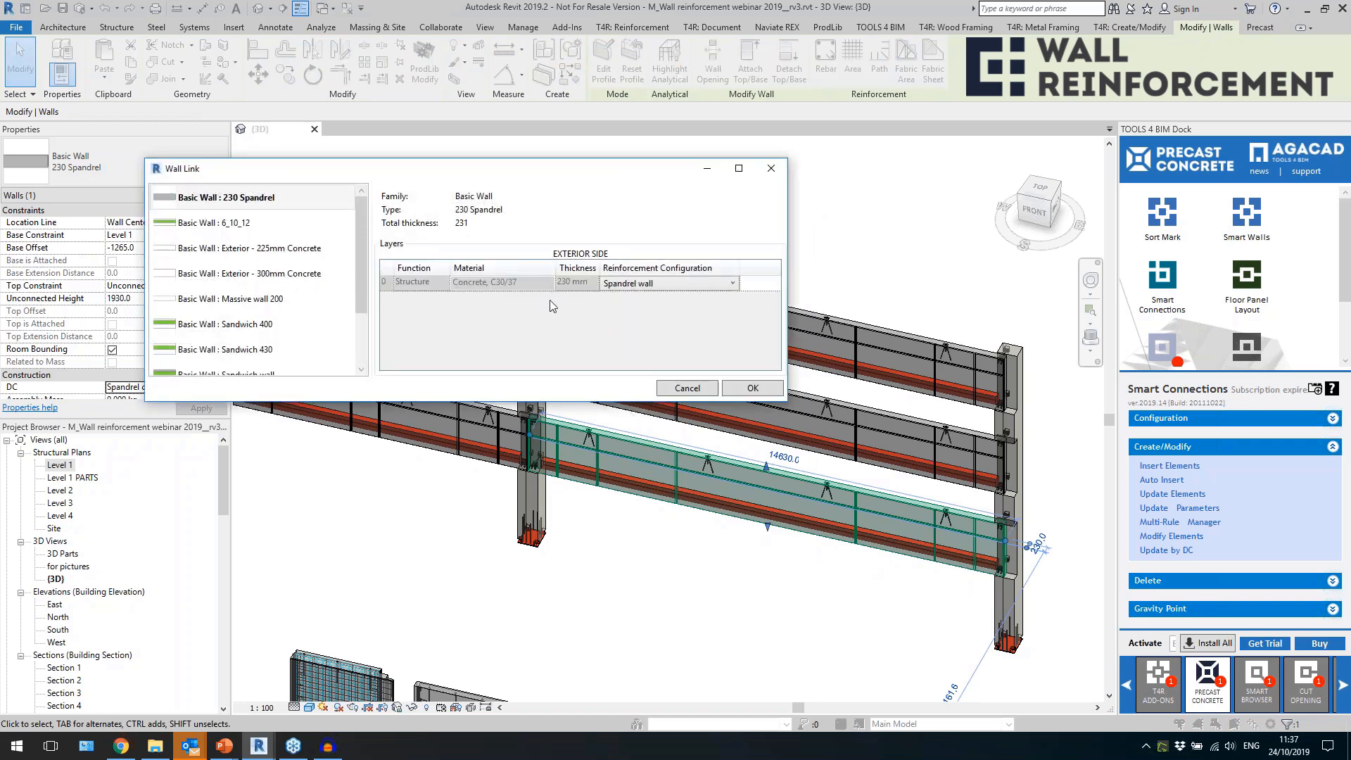
{"action": "left_click", "coordinate": [739, 389]}
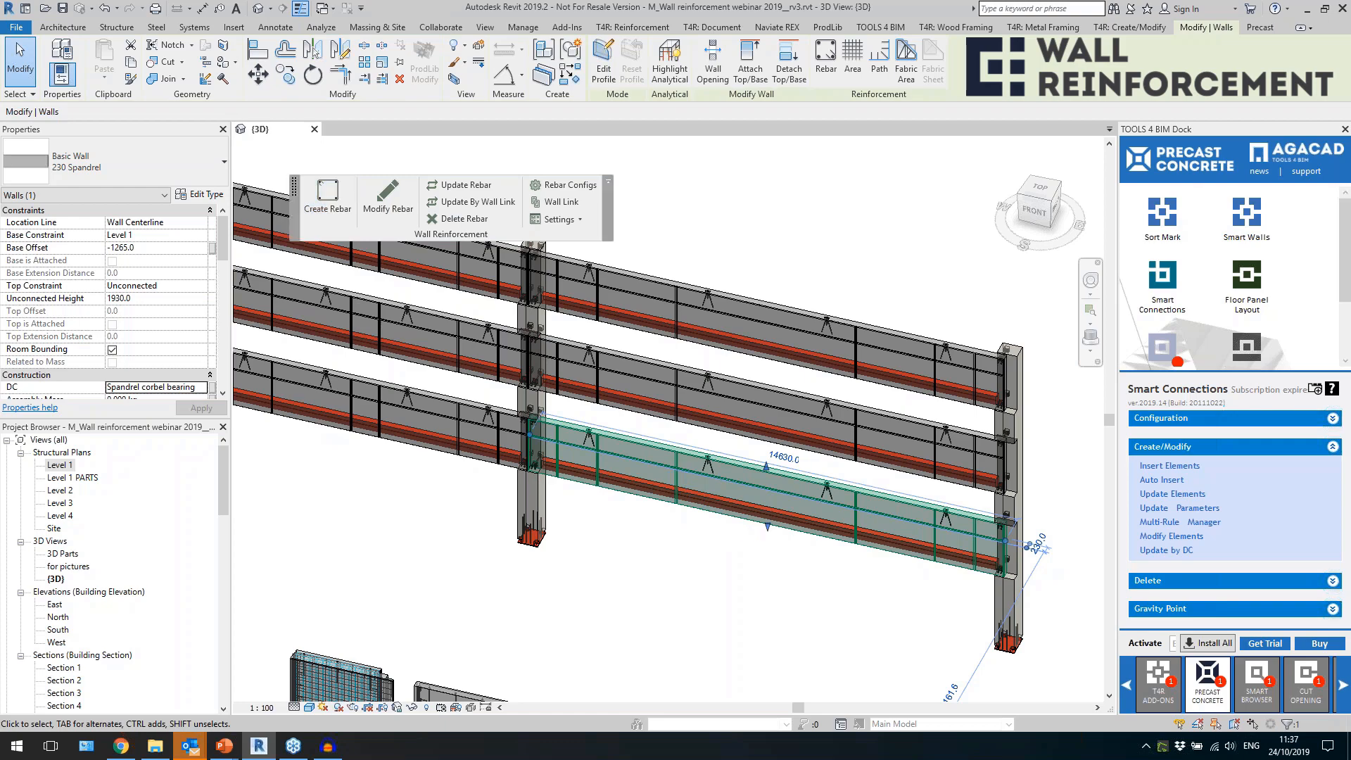
Examine the horizontal strands and closed stirrups along the lower part of the reinforced spandrel wall.
{"action": "scroll", "coordinate": [604, 437], "scroll_direction": "up", "scroll_amount": 6}
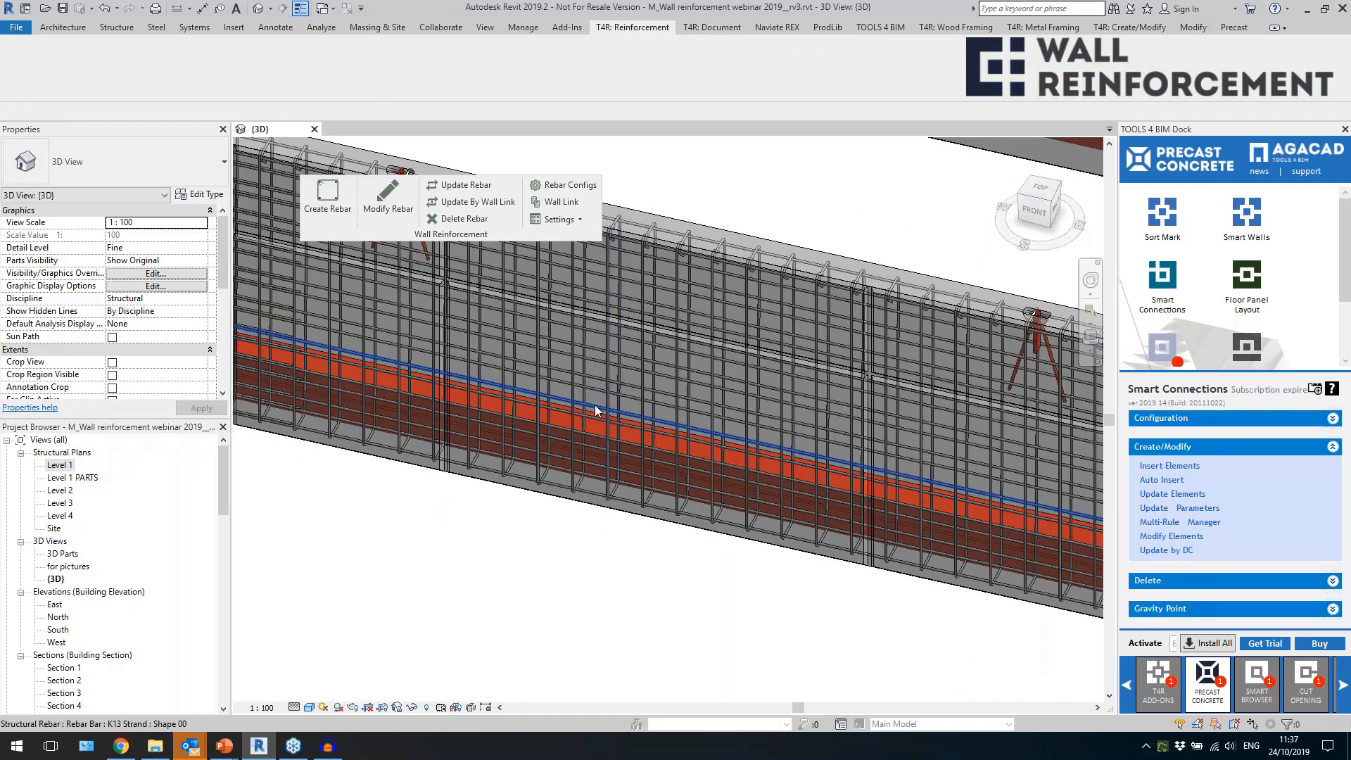
{"action": "scroll", "coordinate": [594, 404], "scroll_direction": "up", "scroll_amount": 3}
{"action": "left_click", "coordinate": [590, 377]}
{"action": "scroll", "coordinate": [590, 378], "scroll_direction": "up", "scroll_amount": 3}
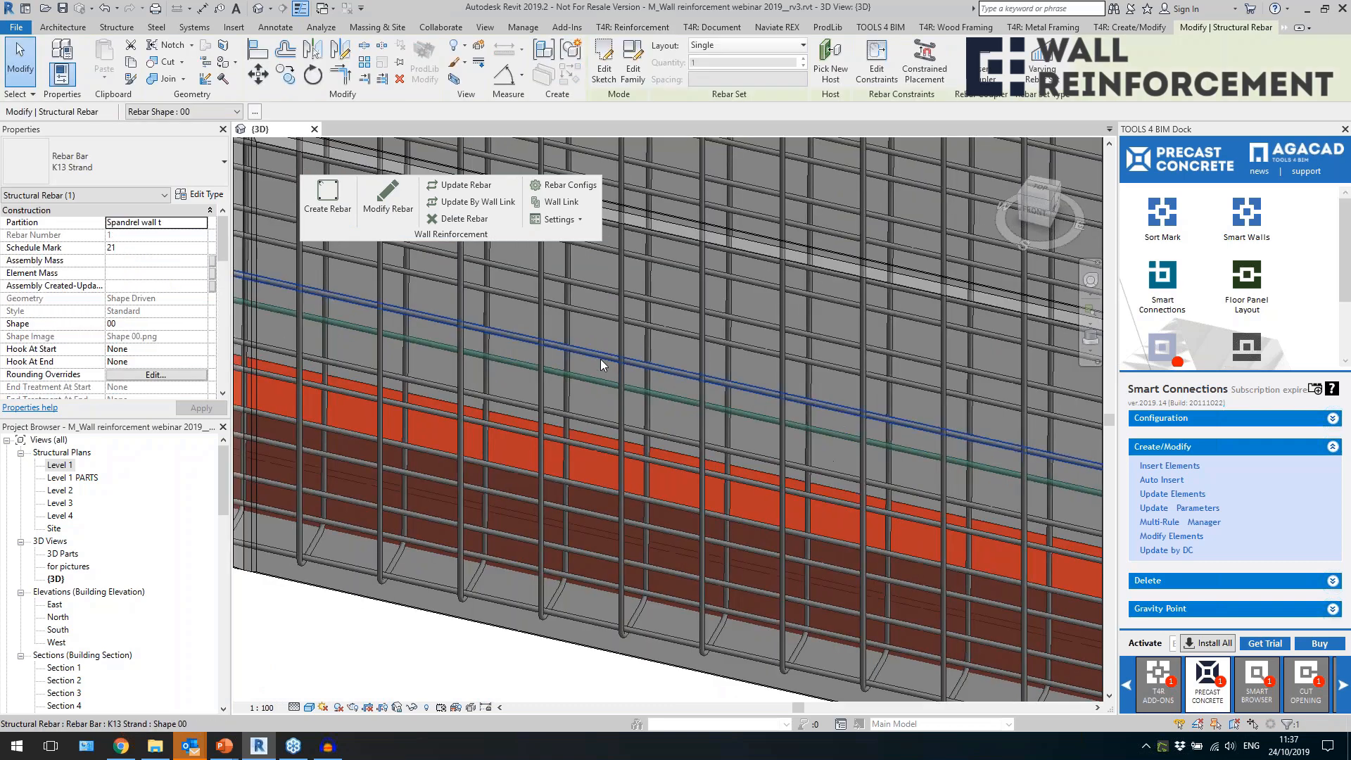
{"action": "left_click_drag", "start_coordinate": [589, 378], "coordinate": [576, 411]}
{"action": "left_click", "coordinate": [540, 387]}
{"action": "scroll", "coordinate": [607, 567], "scroll_direction": "down", "scroll_amount": 2}
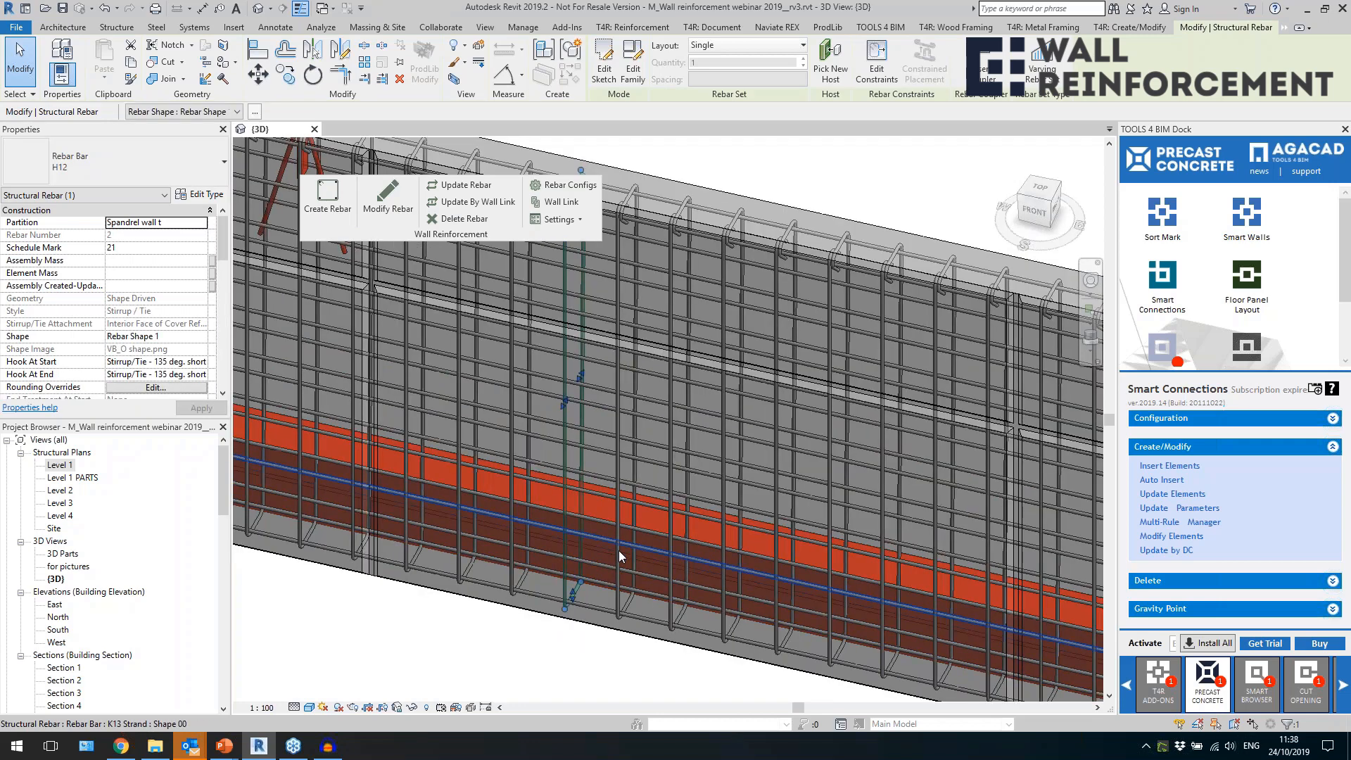
{"action": "scroll", "coordinate": [618, 552], "scroll_direction": "down", "scroll_amount": 2}
{"action": "scroll", "coordinate": [556, 387], "scroll_direction": "up", "scroll_amount": 1}
Review the U/O-stirrup settings and vertical A-segment length in the Spandrel wall configuration's perimeter reinforcement.
{"action": "left_click", "coordinate": [387, 197]}
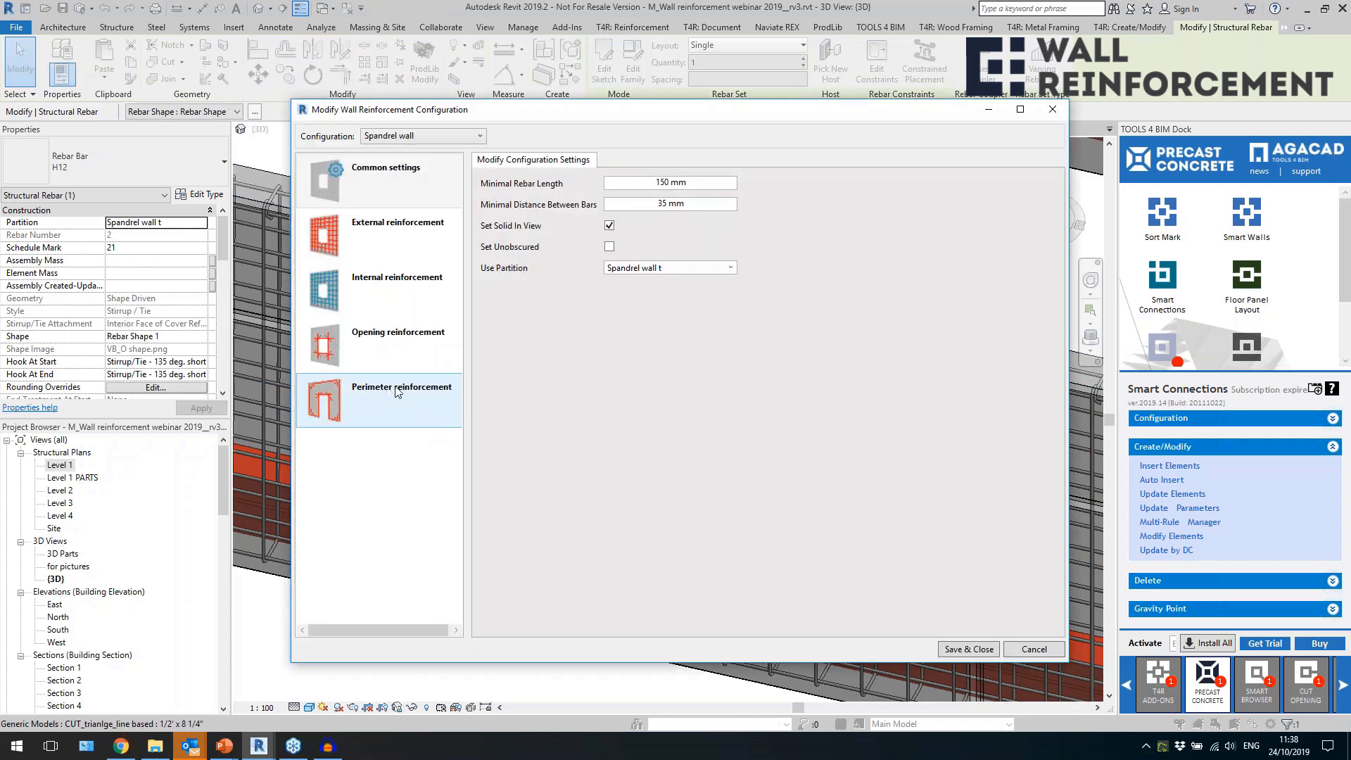
{"action": "left_click", "coordinate": [398, 392]}
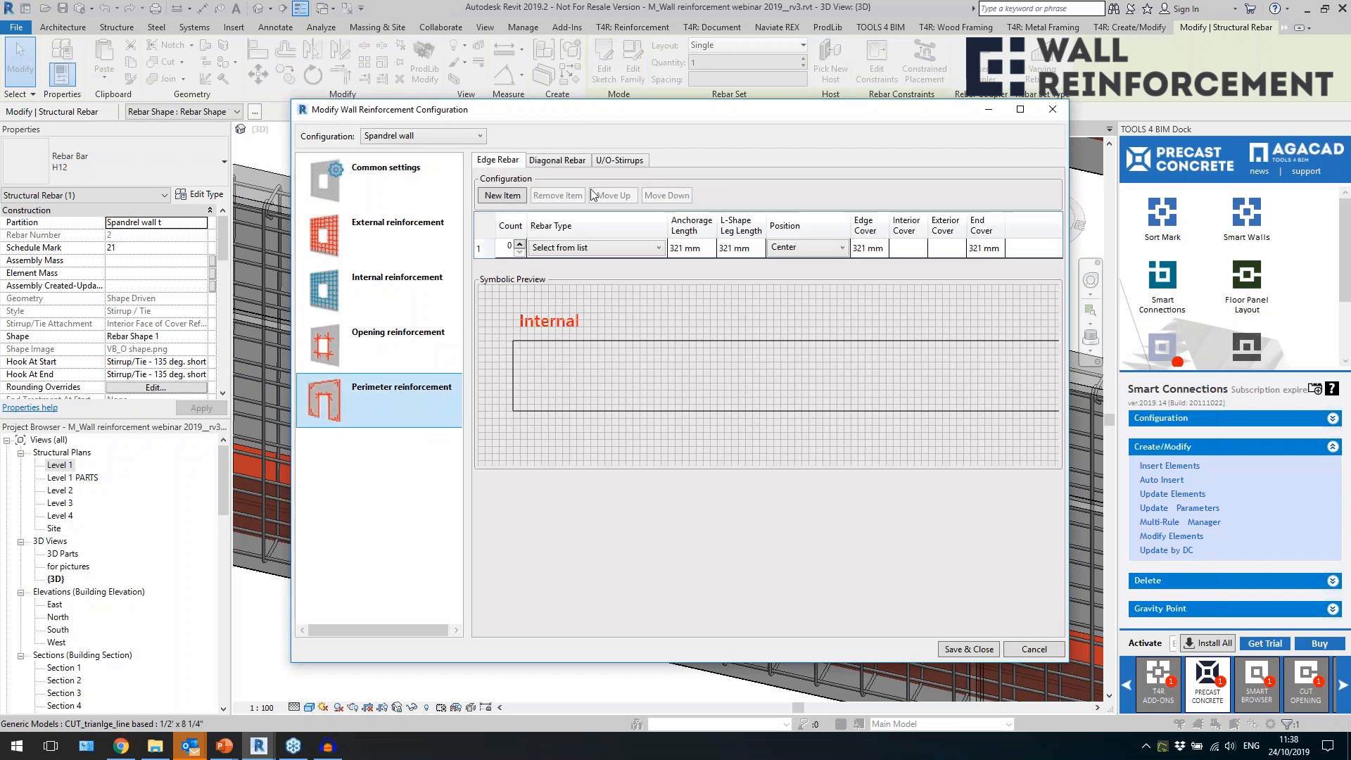
{"action": "left_click", "coordinate": [620, 160]}
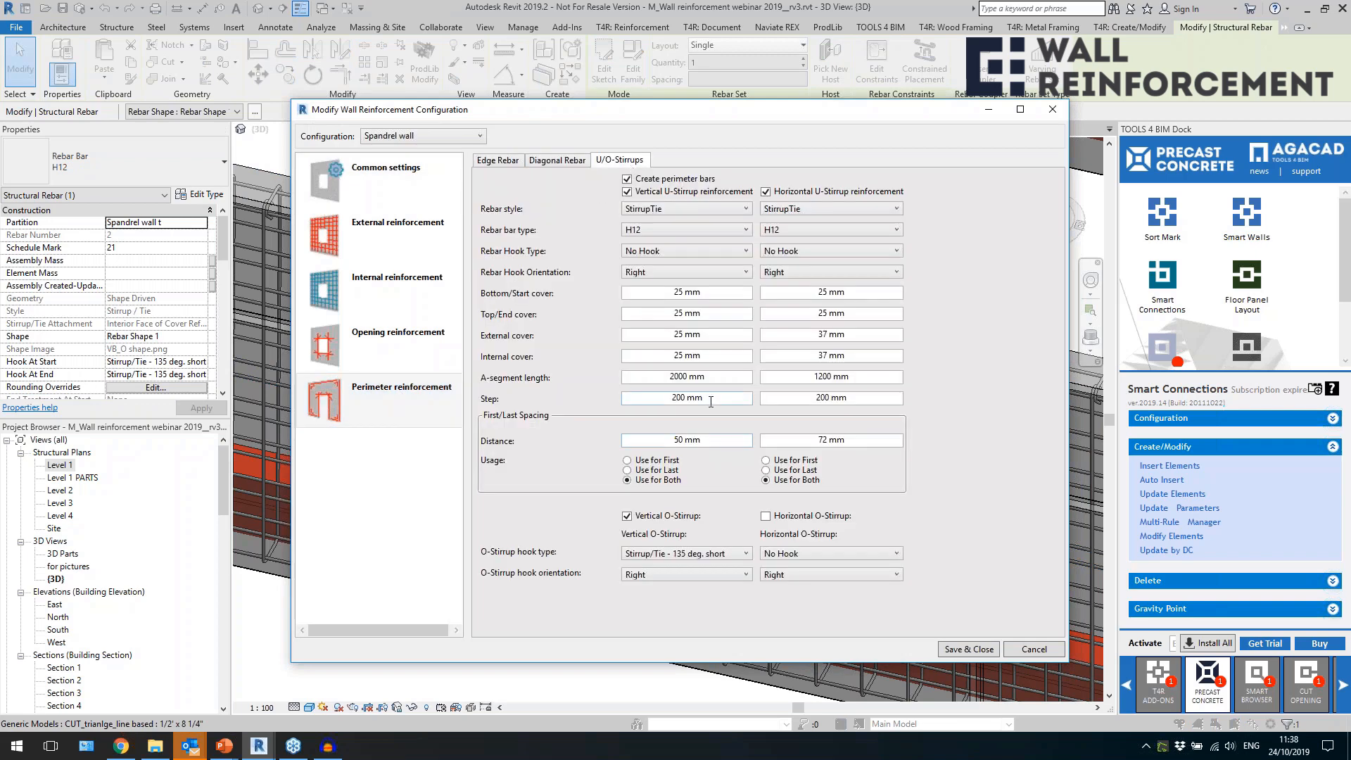
{"action": "left_click_drag", "start_coordinate": [722, 380], "coordinate": [639, 380]}
{"action": "left_click", "coordinate": [1052, 109]}
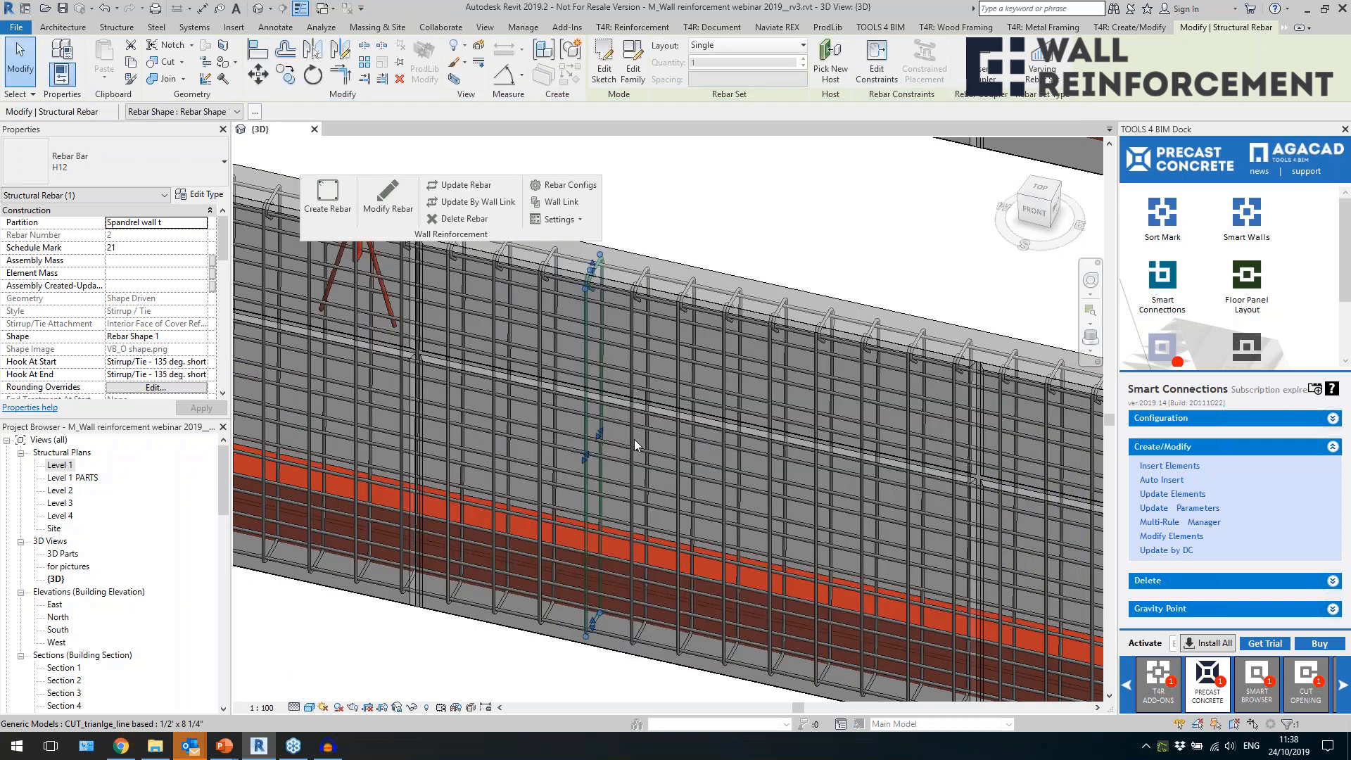
Inspect an O-stirrup in the spandrel wall and check the rebar type of a longitudinal strand.
{"action": "scroll", "coordinate": [560, 415], "scroll_direction": "down", "scroll_amount": 3}
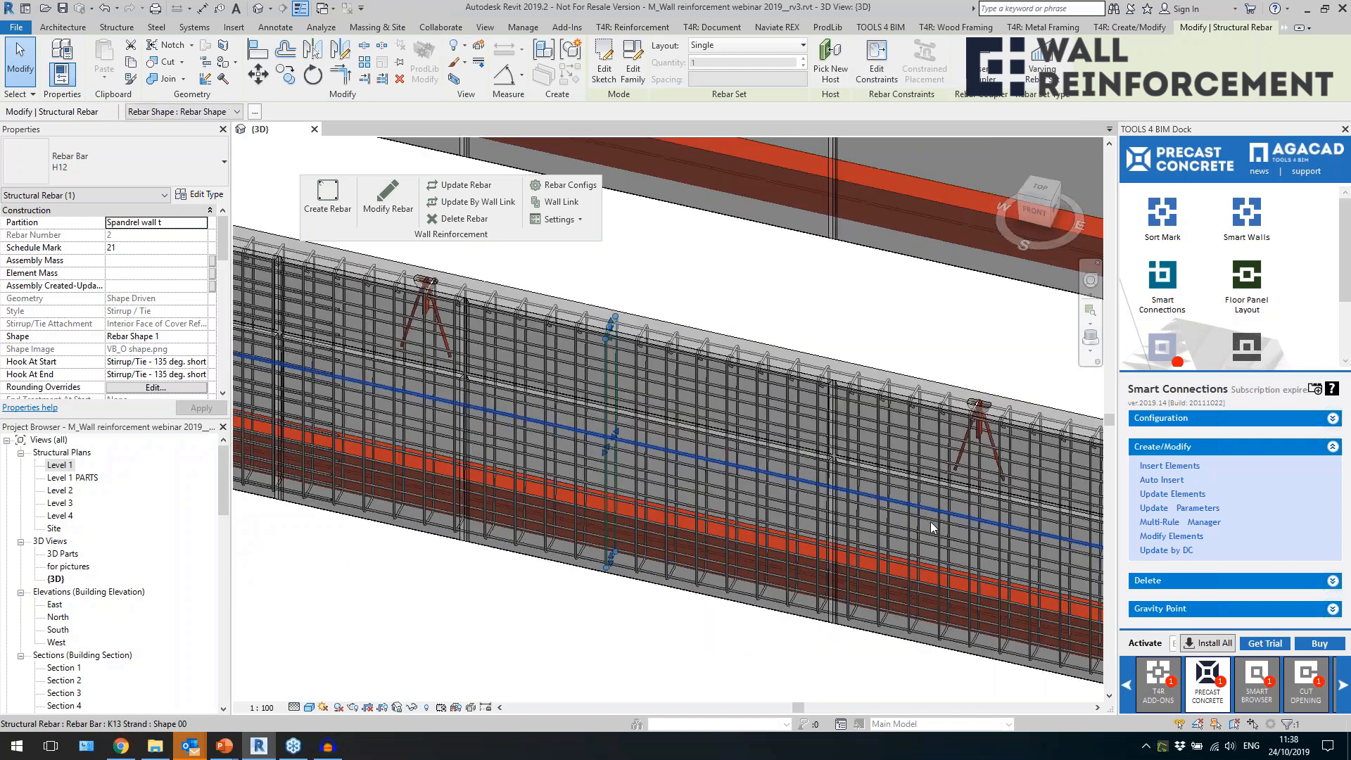
{"action": "scroll", "coordinate": [738, 445], "scroll_direction": "up", "scroll_amount": 3}
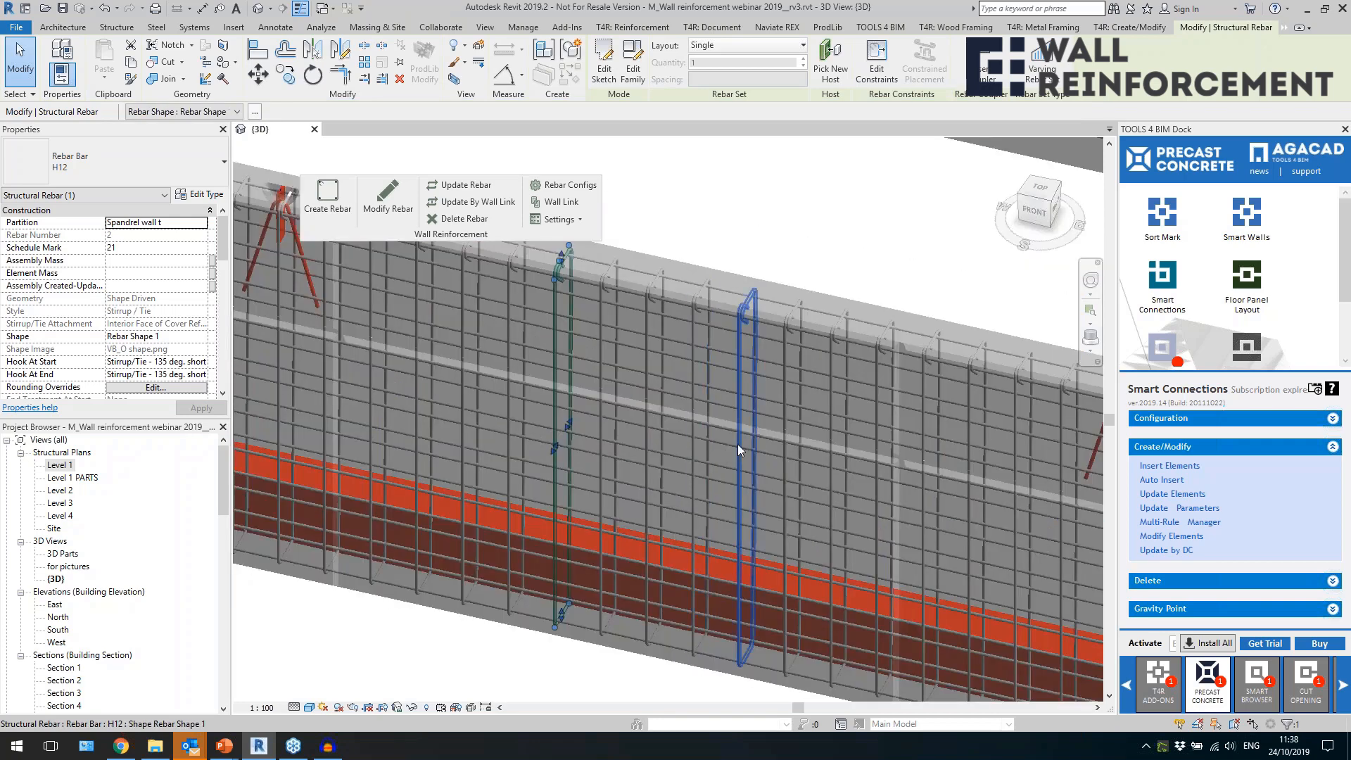
{"action": "left_click", "coordinate": [737, 444]}
{"action": "left_click", "coordinate": [718, 445]}
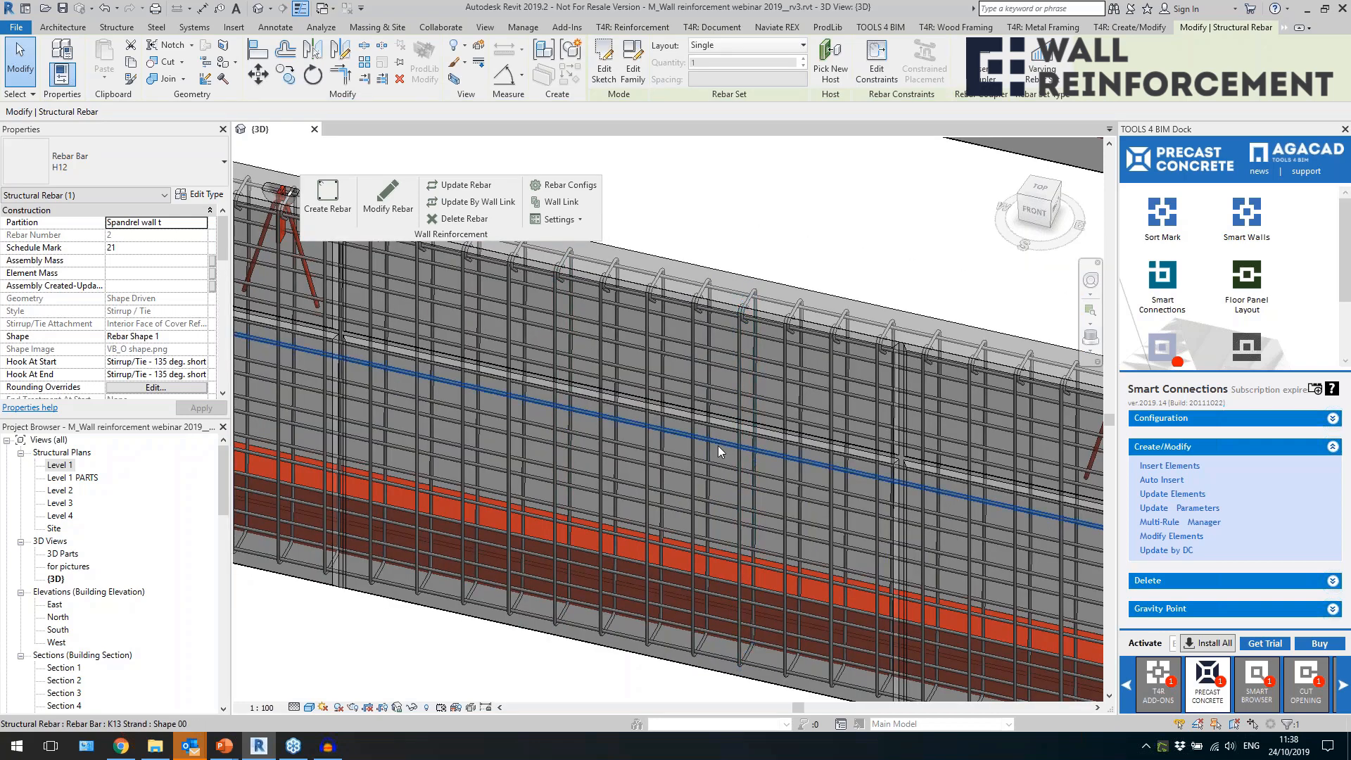
{"action": "left_click", "coordinate": [62, 167]}
{"action": "left_click", "coordinate": [48, 169]}
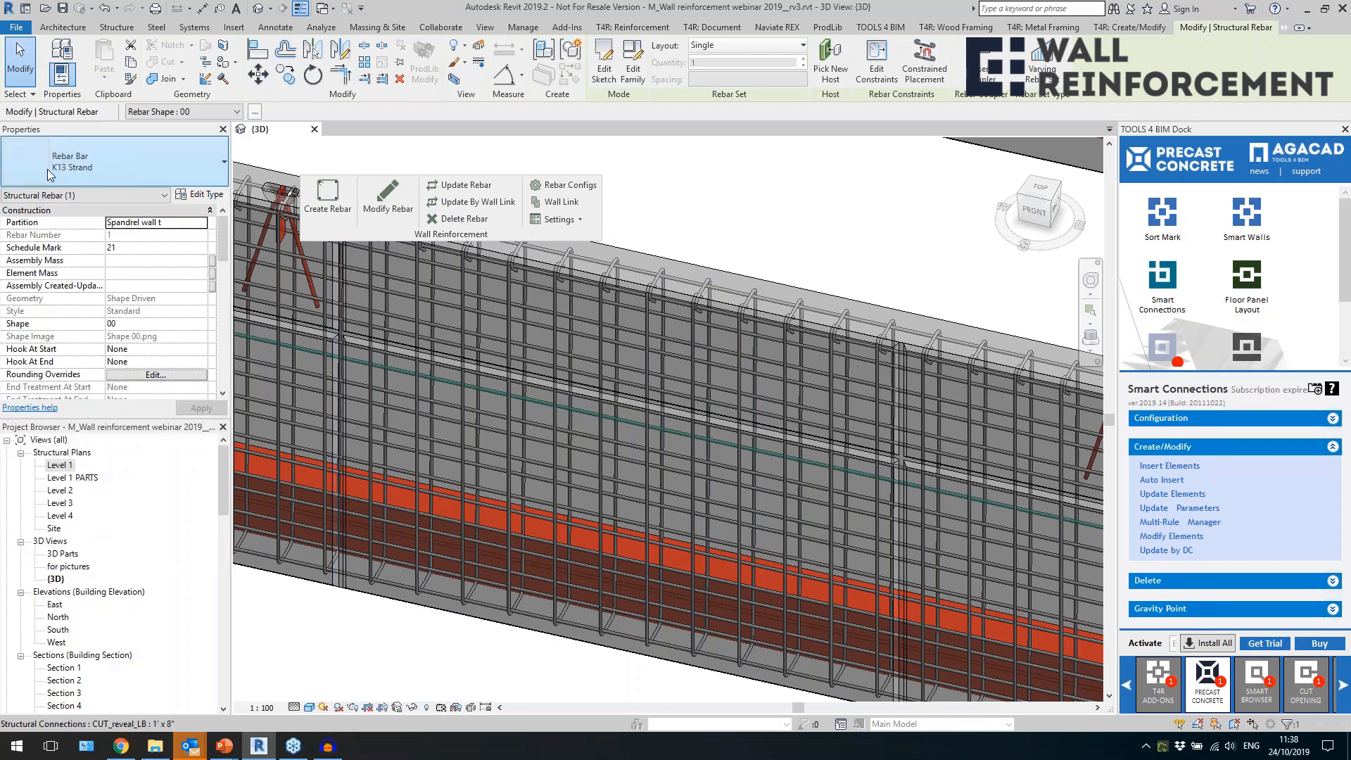
{"action": "scroll", "coordinate": [515, 425], "scroll_direction": "down", "scroll_amount": 3}
Examine the horizontal U-shaped bars at the reinforced spandrel wall's end by the end column.
{"action": "middle_click_drag", "start_coordinate": [870, 551], "coordinate": [480, 436]}
{"action": "middle_click_drag", "start_coordinate": [841, 567], "coordinate": [521, 506]}
{"action": "middle_click_drag", "start_coordinate": [808, 597], "coordinate": [445, 458]}
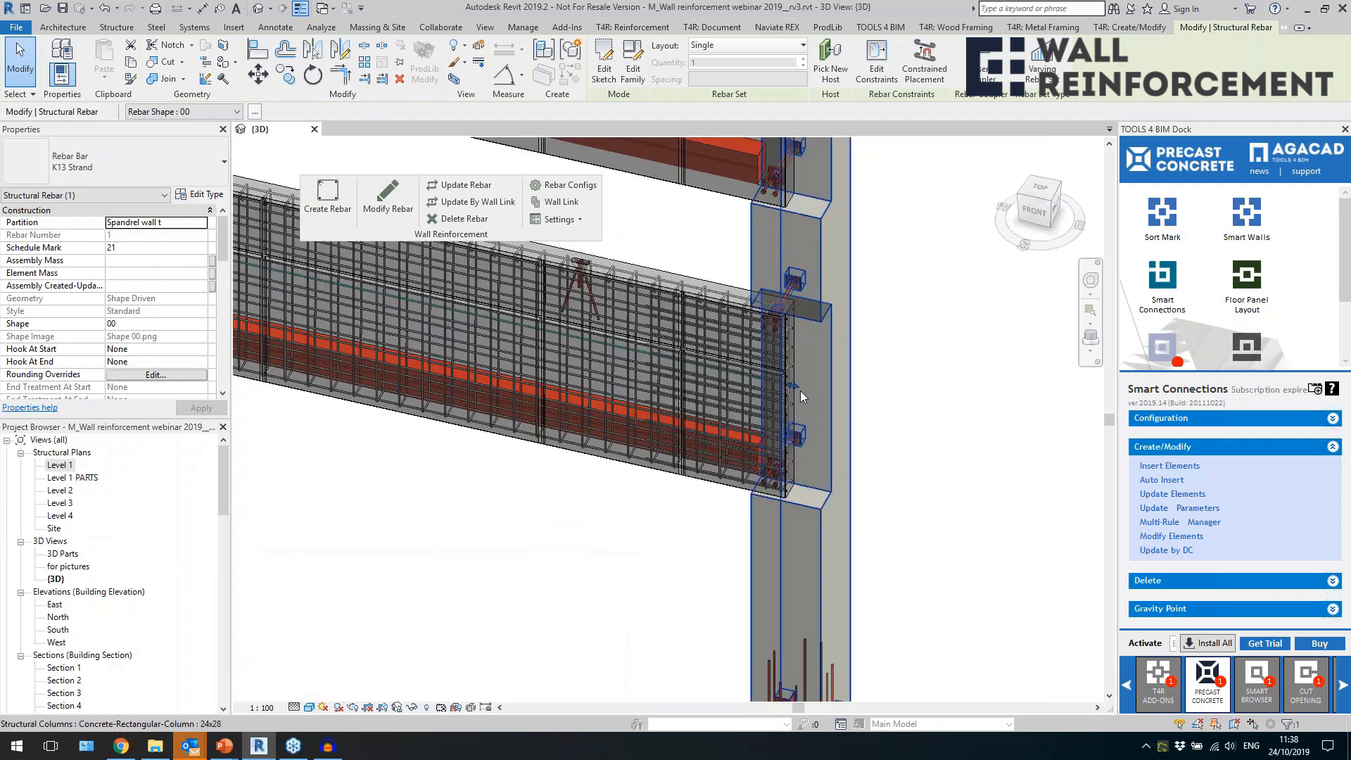
{"action": "scroll", "coordinate": [798, 391], "scroll_direction": "up", "scroll_amount": 2}
{"action": "scroll", "coordinate": [798, 394], "scroll_direction": "up", "scroll_amount": 5}
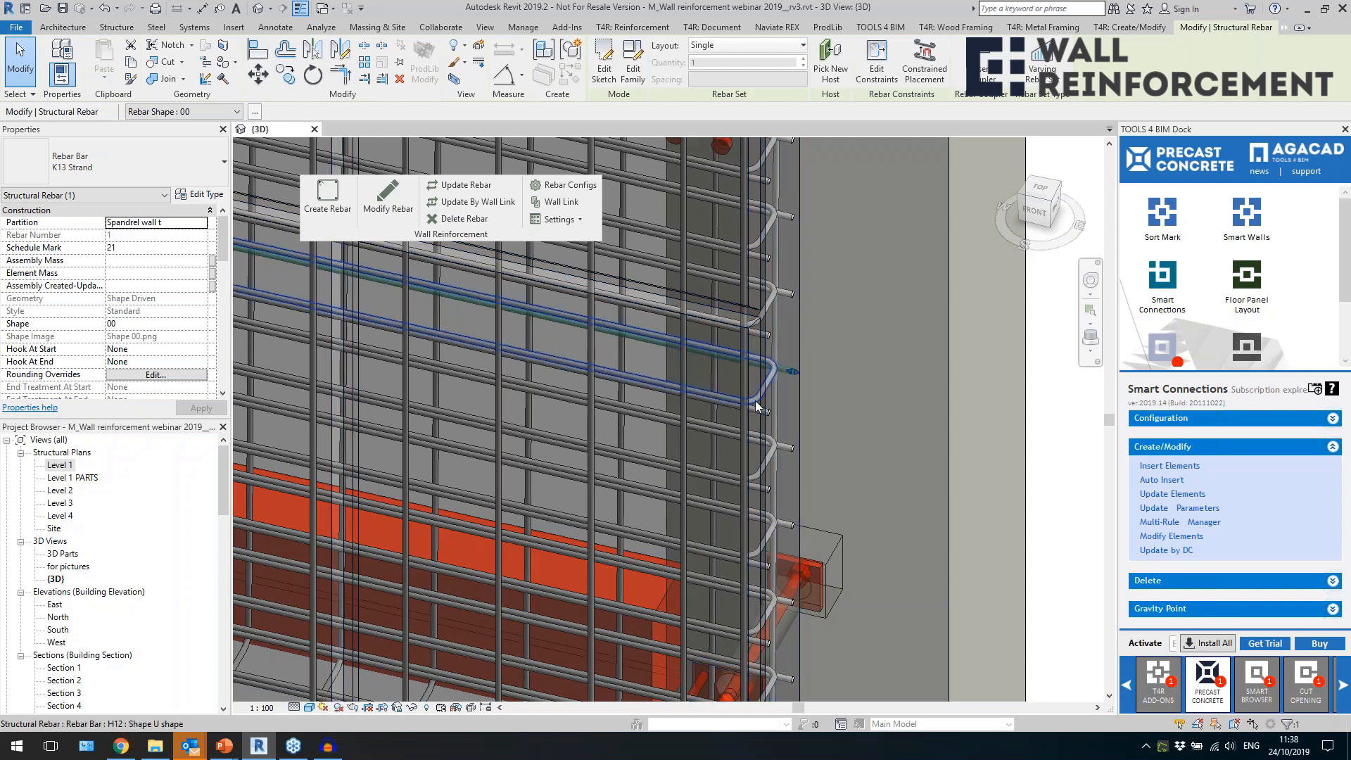
{"action": "left_click", "coordinate": [755, 401]}
{"action": "scroll", "coordinate": [756, 401], "scroll_direction": "down", "scroll_amount": 4}
{"action": "middle_click_drag", "start_coordinate": [750, 411], "coordinate": [664, 447], "text": "shift"}
{"action": "scroll", "coordinate": [865, 548], "scroll_direction": "down", "scroll_amount": 5}
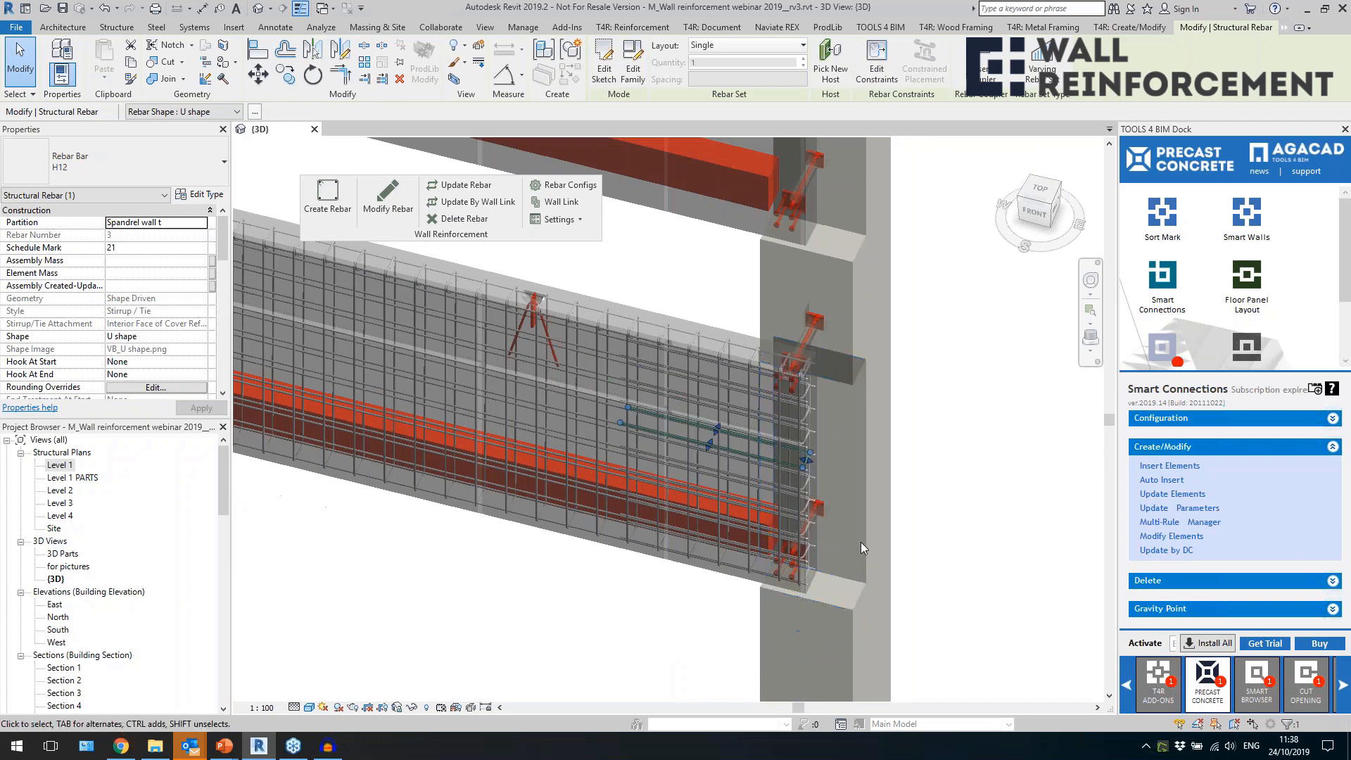
{"action": "scroll", "coordinate": [729, 592], "scroll_direction": "down", "scroll_amount": 8}
{"action": "key", "text": "Escape"}
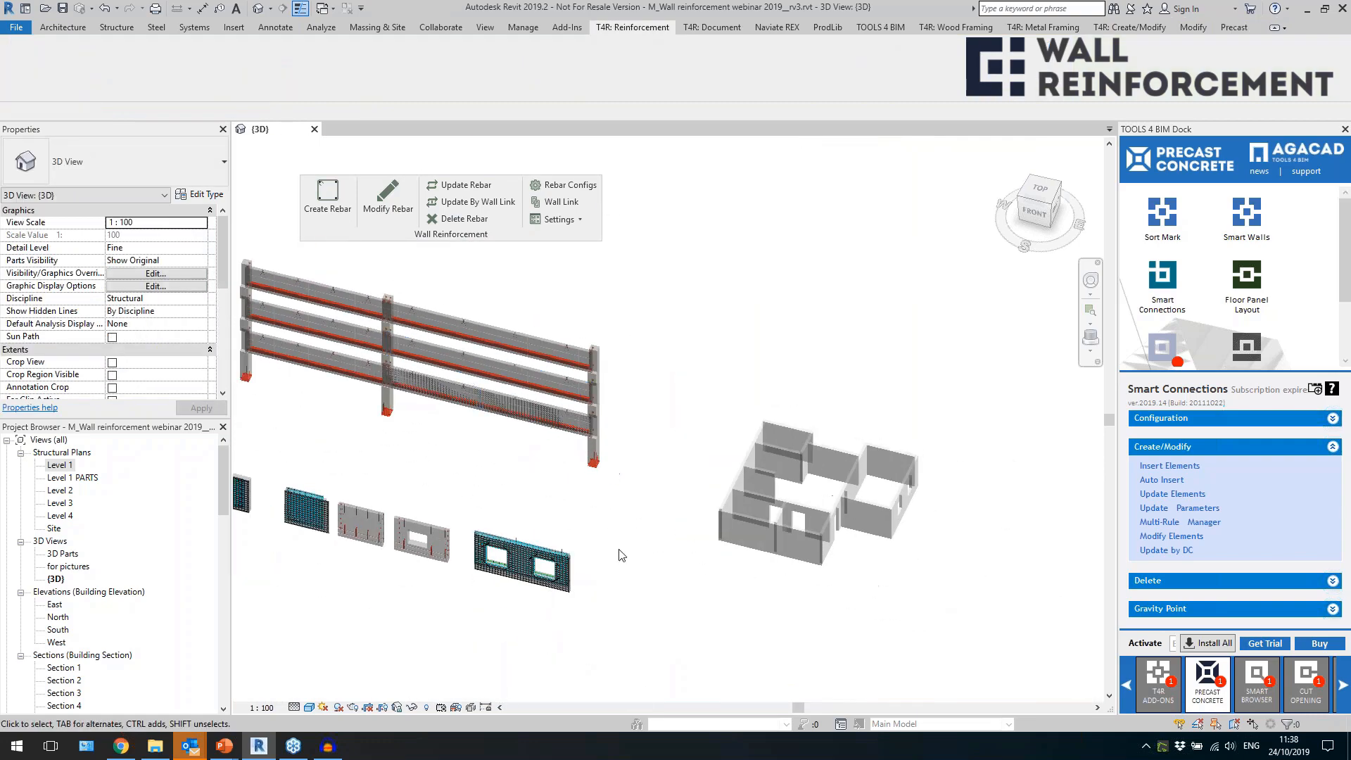
Check the Shared Company Project III folder path in the configuration files location settings.
{"action": "middle_click_drag", "start_coordinate": [636, 560], "coordinate": [766, 492]}
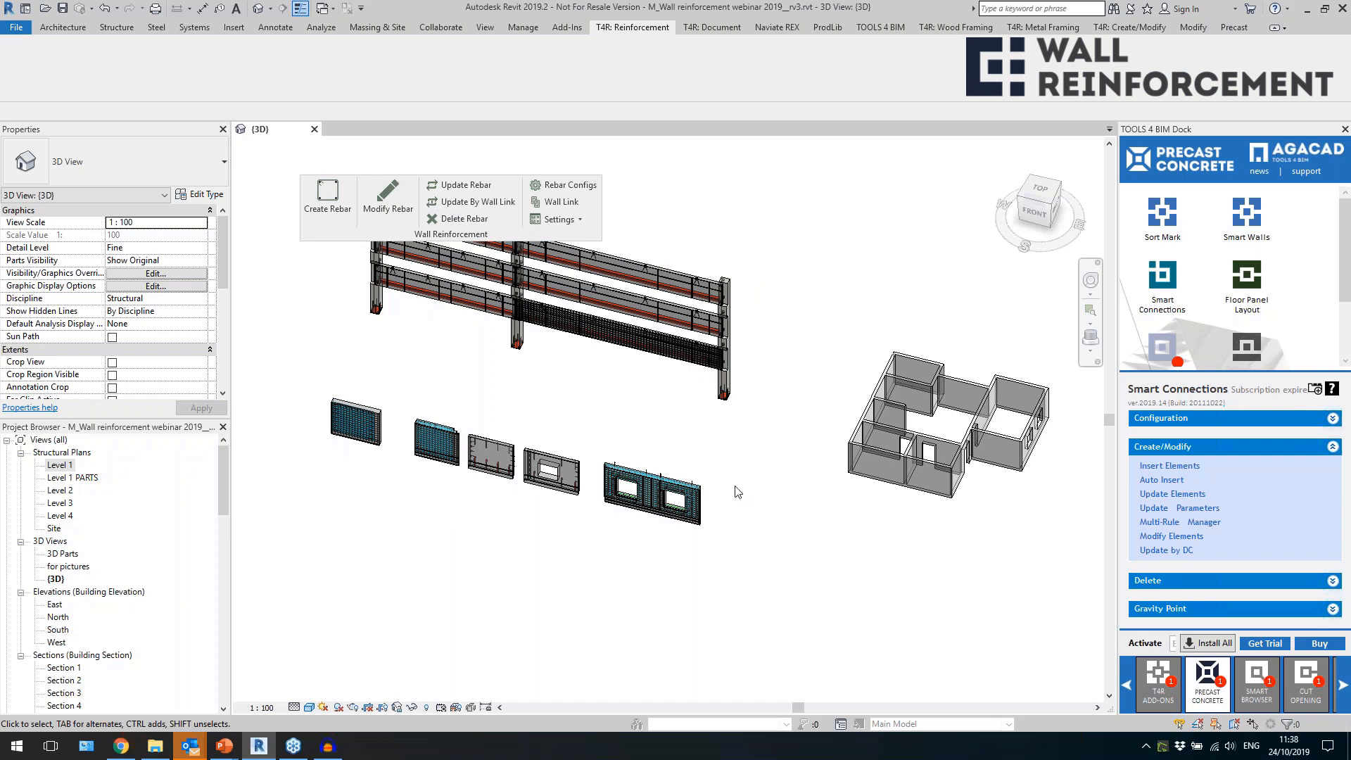
{"action": "left_click", "coordinate": [561, 220]}
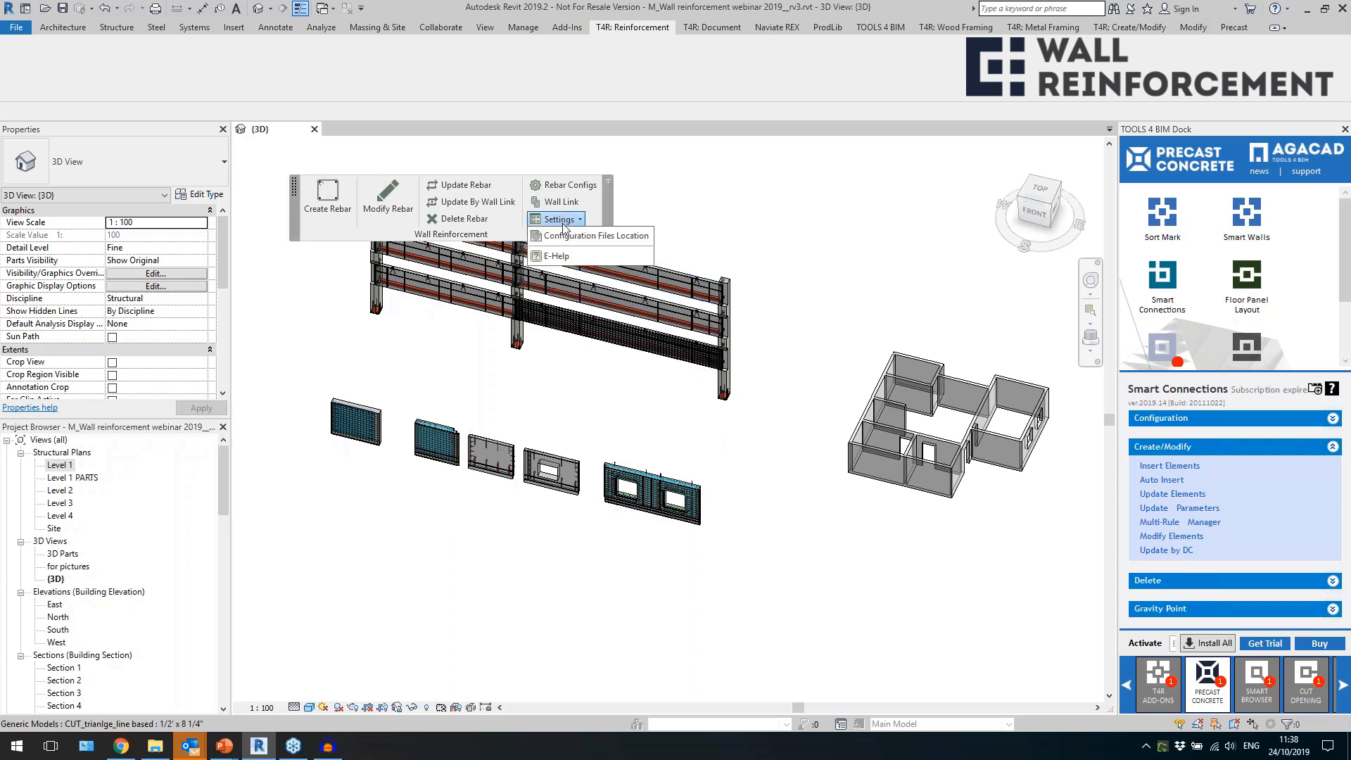
{"action": "left_click", "coordinate": [567, 236]}
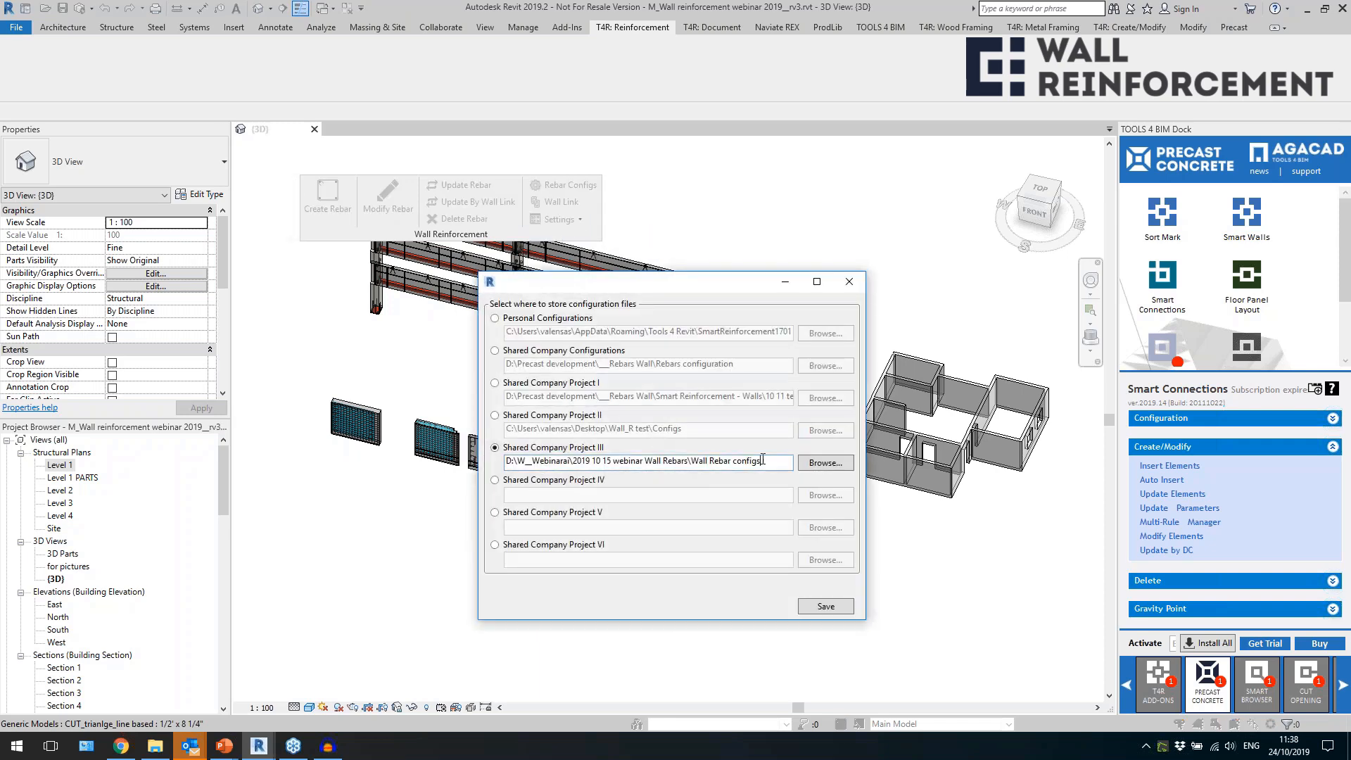
{"action": "left_click_drag", "start_coordinate": [762, 463], "coordinate": [566, 457]}
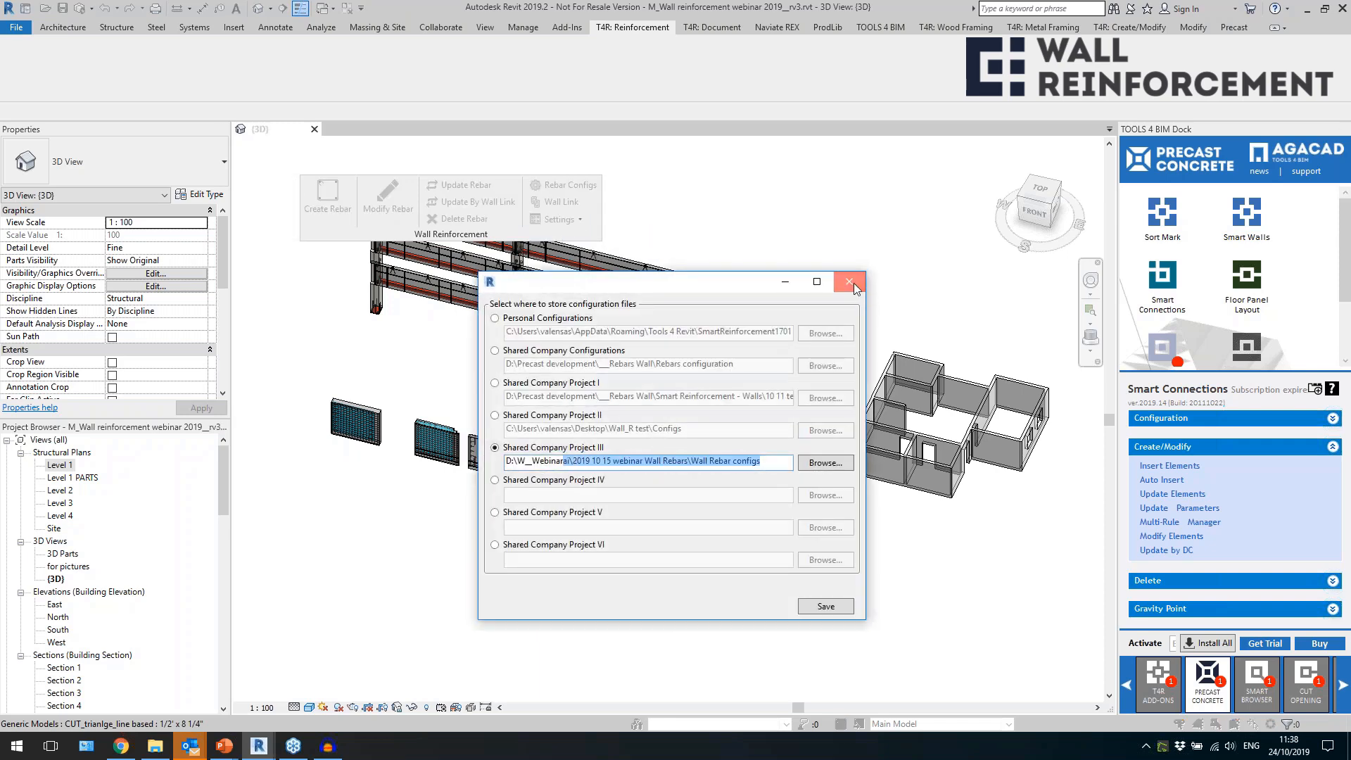
{"action": "left_click", "coordinate": [849, 282]}
{"action": "middle_click_drag", "start_coordinate": [820, 359], "coordinate": [772, 405]}
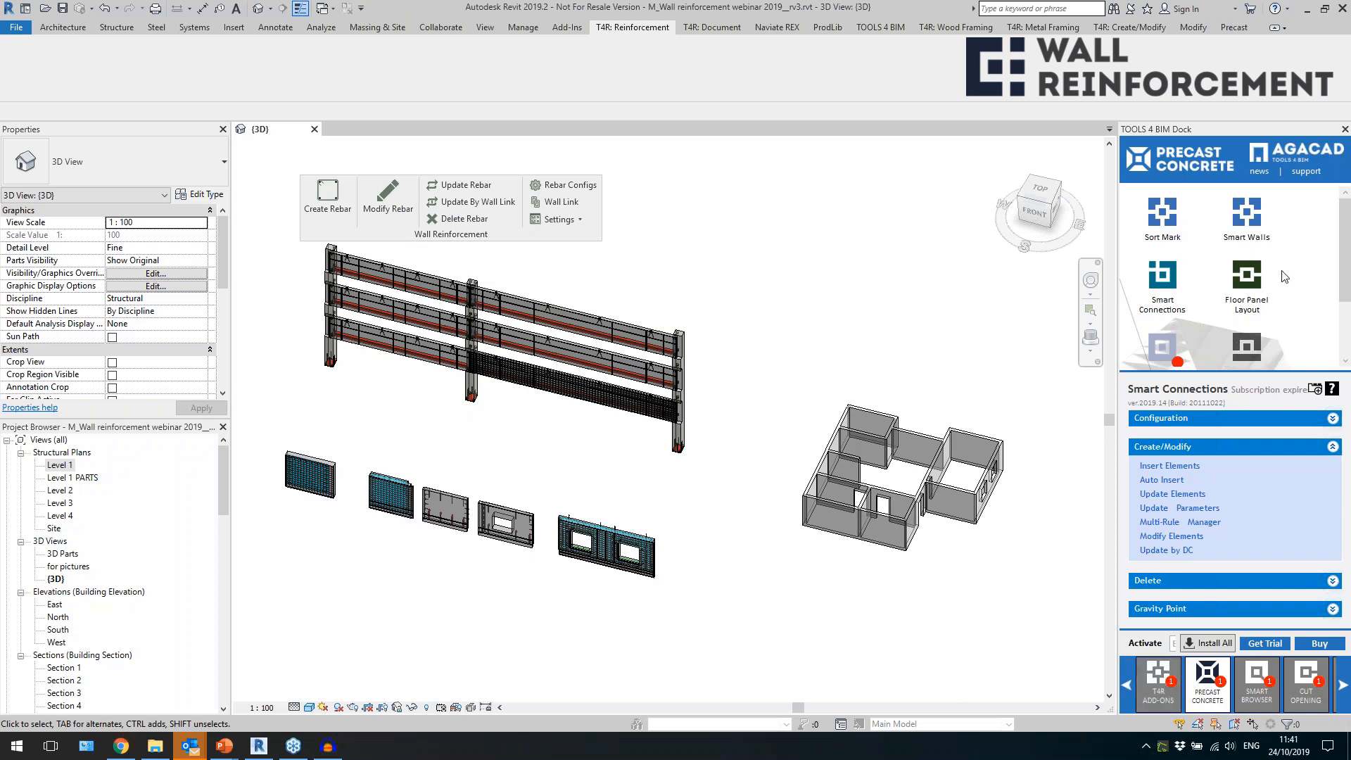
Look over the precast concrete tools in the dock and the command groups of Smart Connections.
{"action": "scroll", "coordinate": [1292, 309], "scroll_direction": "down", "scroll_amount": 3}
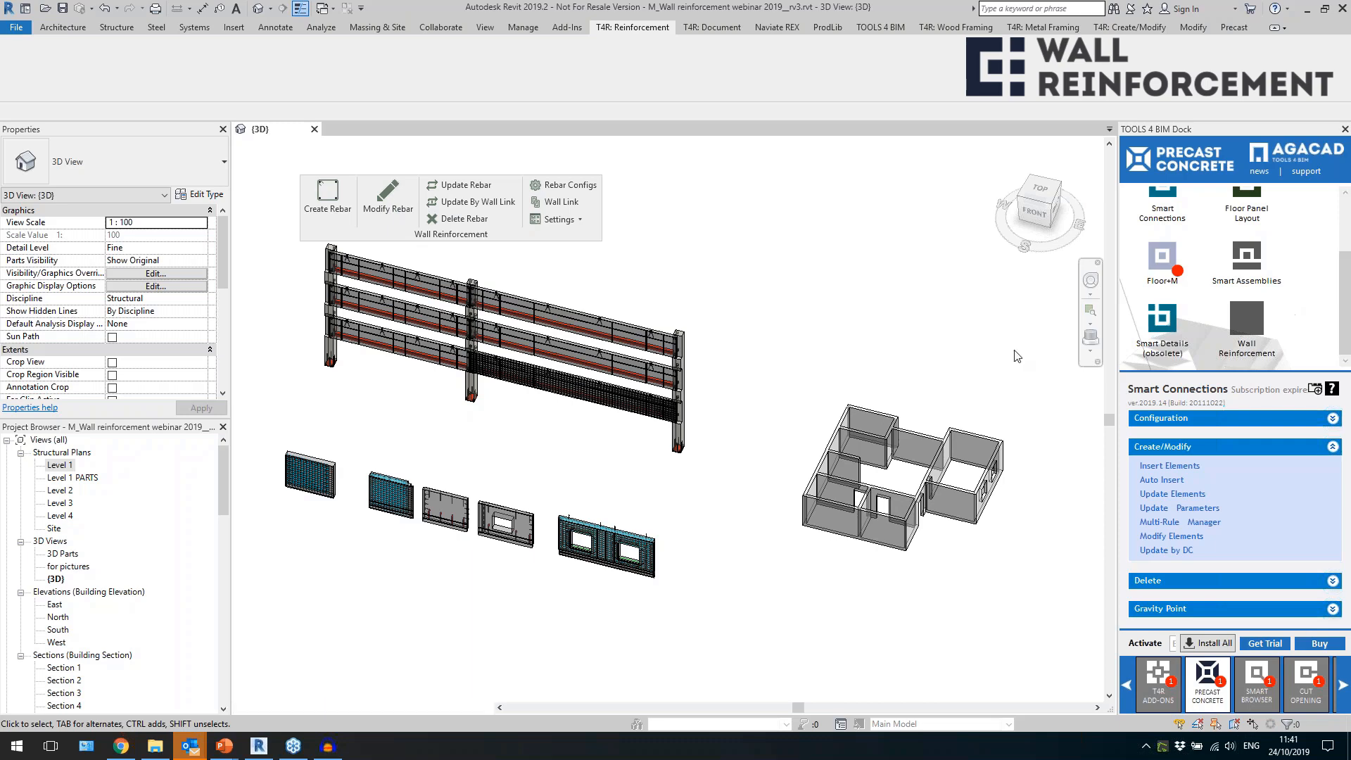
{"action": "middle_click_drag", "start_coordinate": [1043, 517], "coordinate": [1004, 508]}
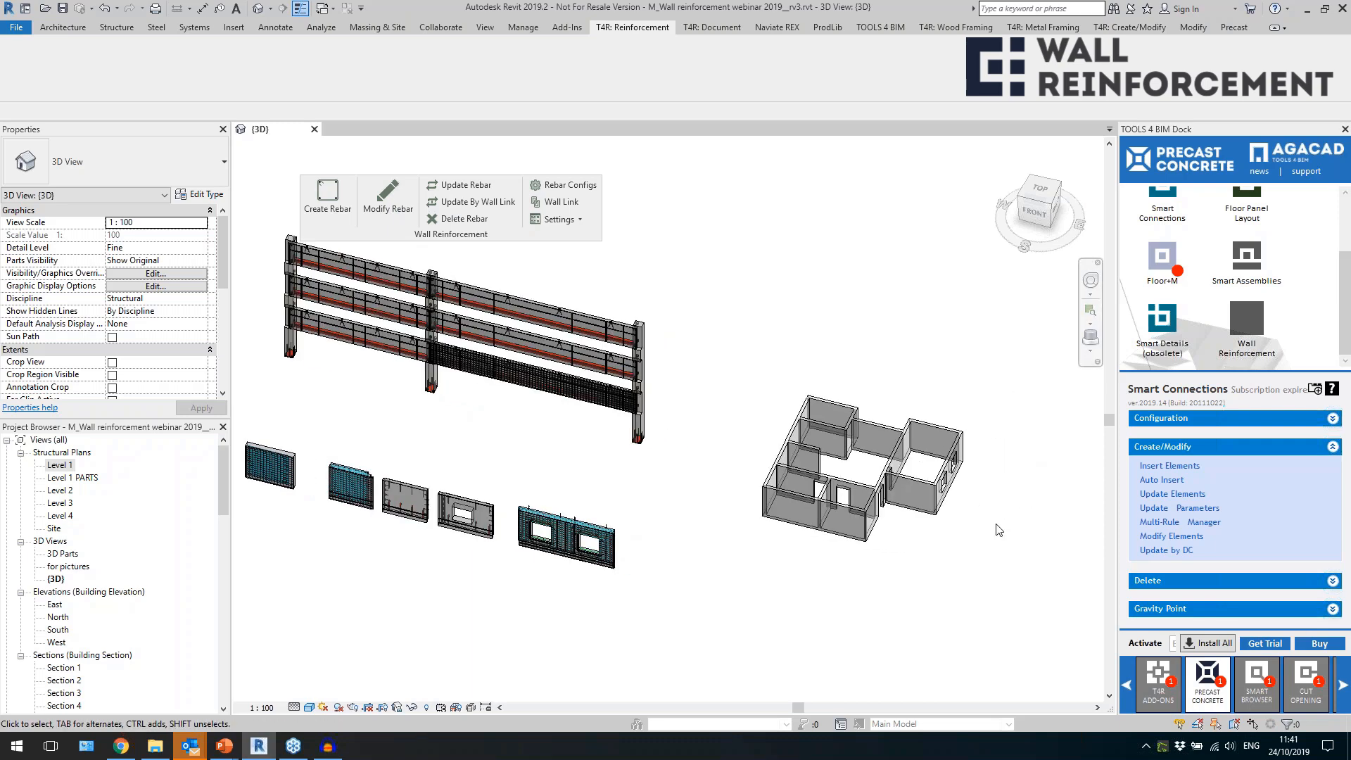
{"action": "middle_click_drag", "start_coordinate": [1000, 572], "coordinate": [934, 556]}
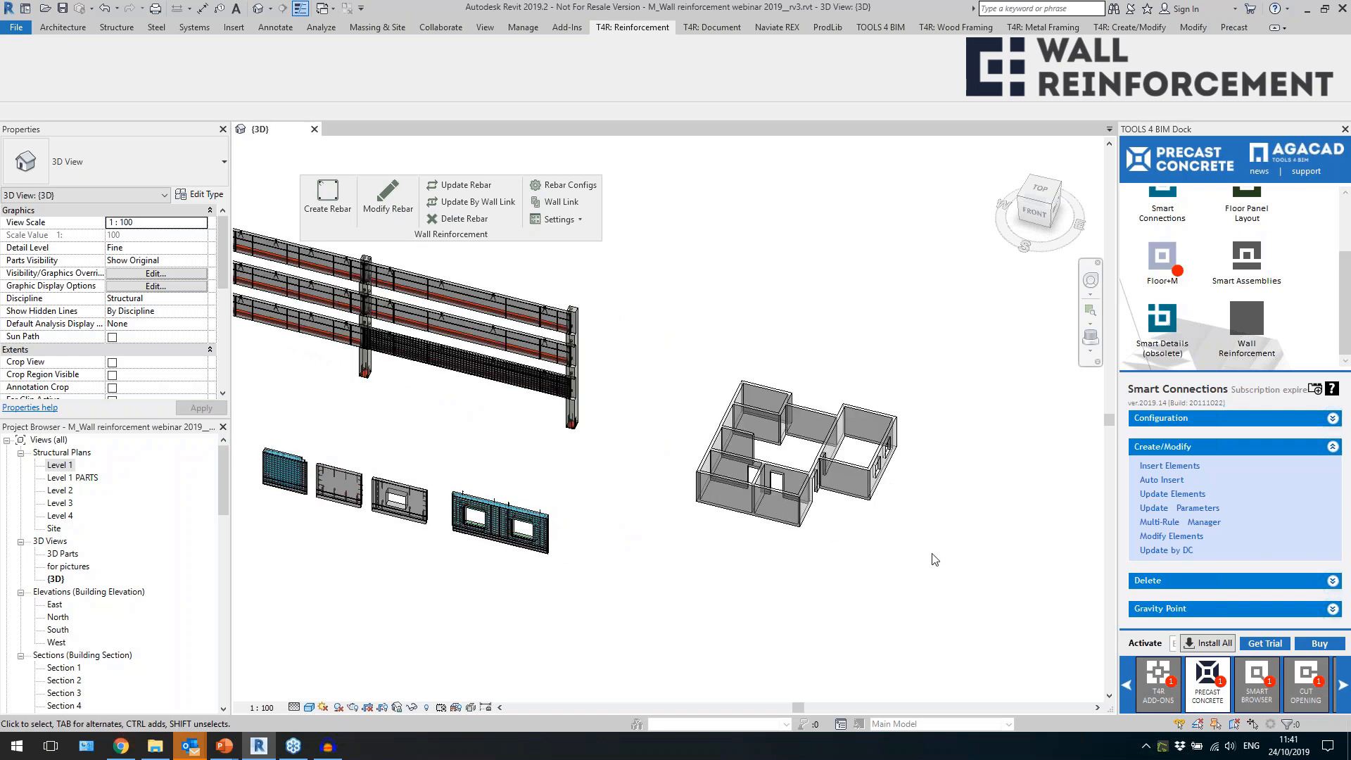
{"action": "scroll", "coordinate": [1308, 310], "scroll_direction": "up", "scroll_amount": 3}
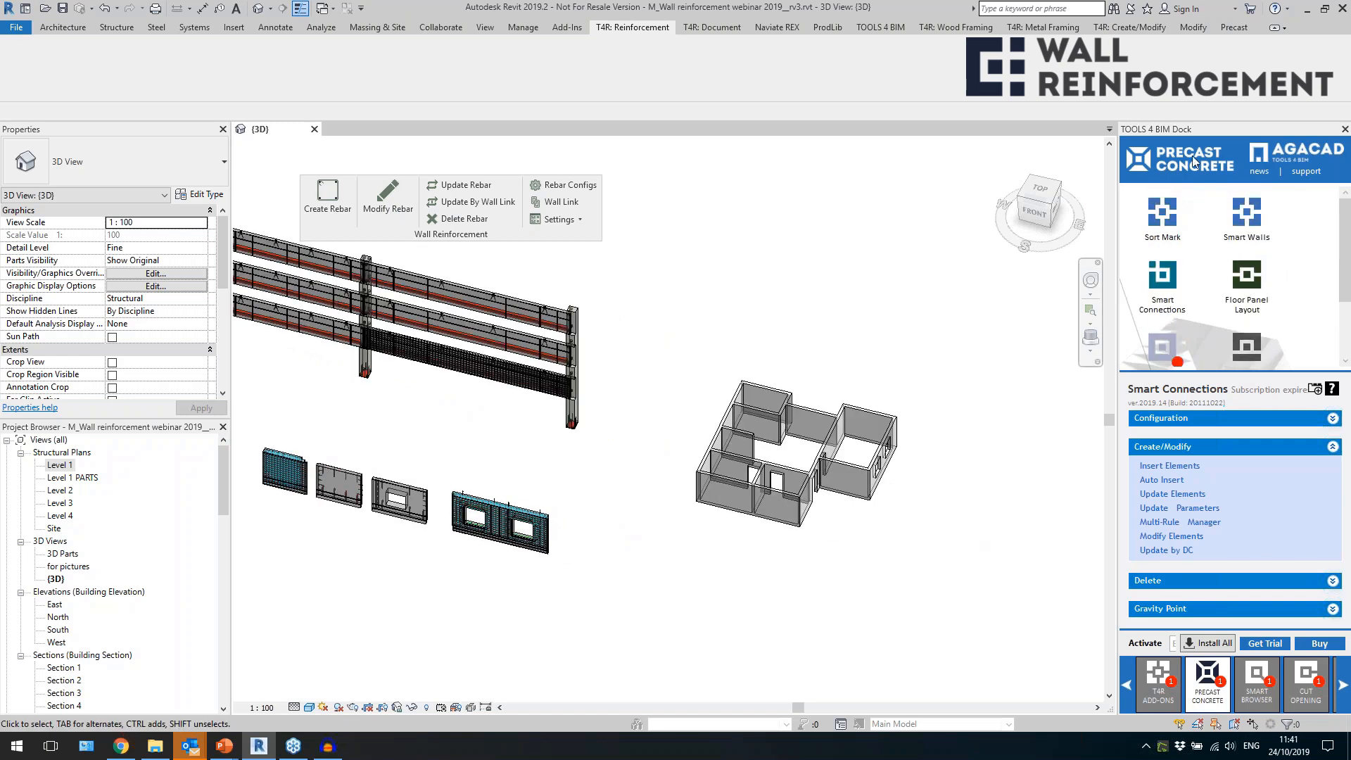
{"action": "left_click_drag", "start_coordinate": [1239, 374], "coordinate": [1253, 414]}
{"action": "left_click", "coordinate": [1278, 464]}
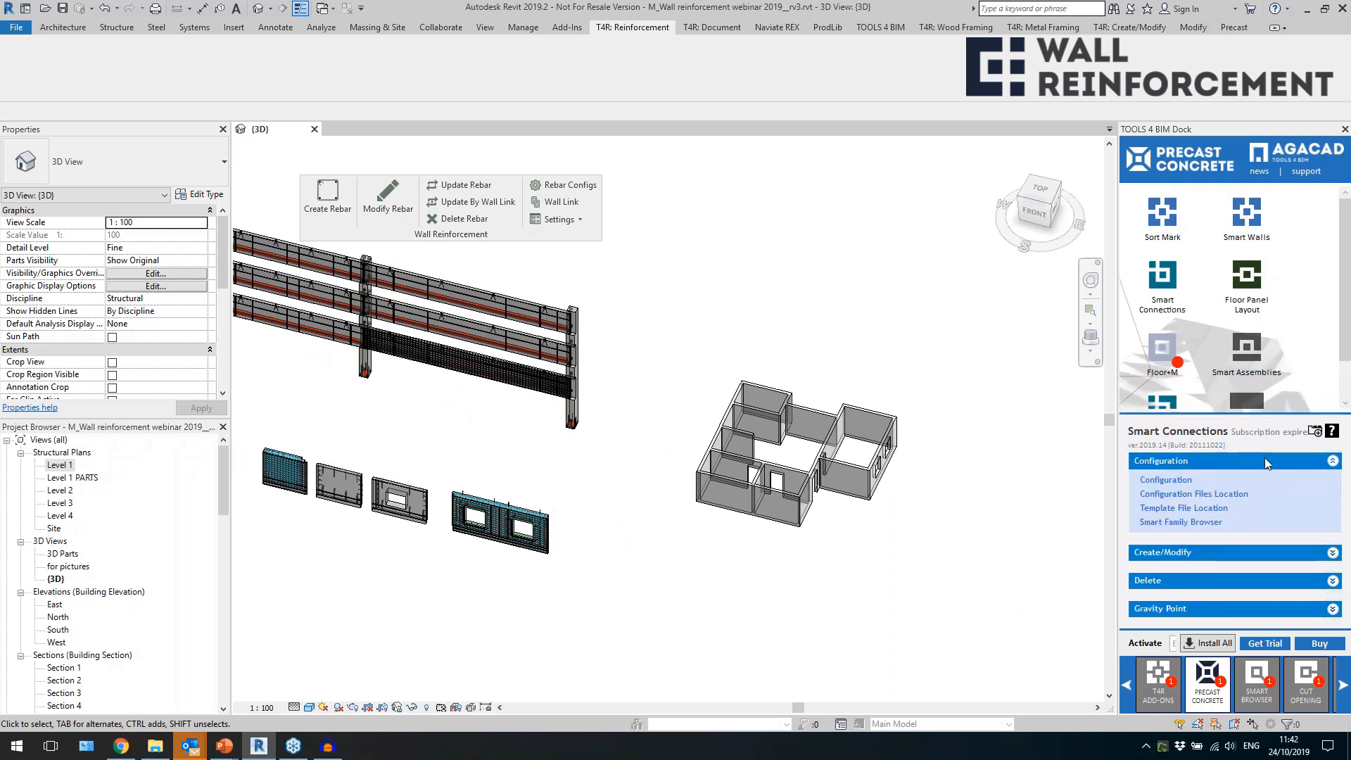
{"action": "left_click", "coordinate": [1271, 459]}
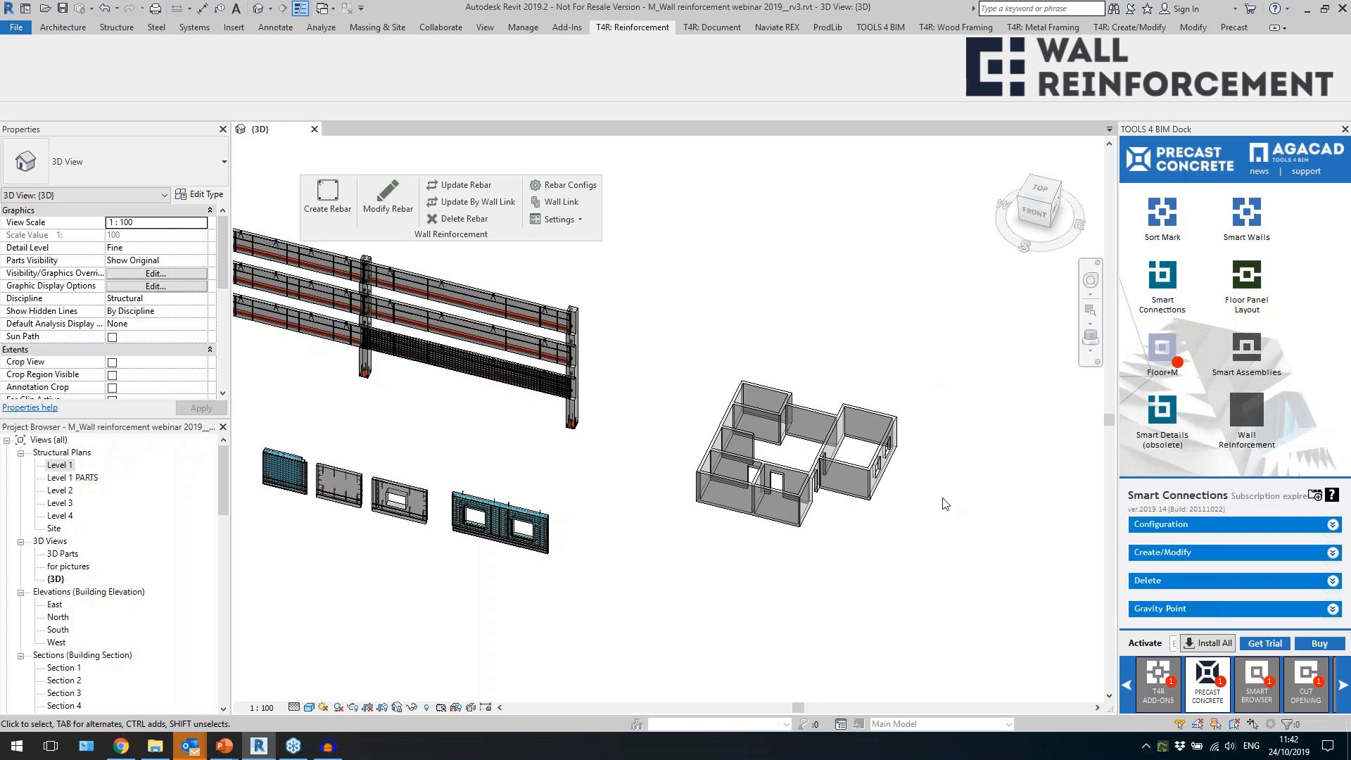
Bring up the Wall Gaps commands of Smart Walls with the house model in view.
{"action": "scroll", "coordinate": [942, 518], "scroll_direction": "up", "scroll_amount": 1}
{"action": "middle_click_drag", "start_coordinate": [942, 519], "coordinate": [845, 483]}
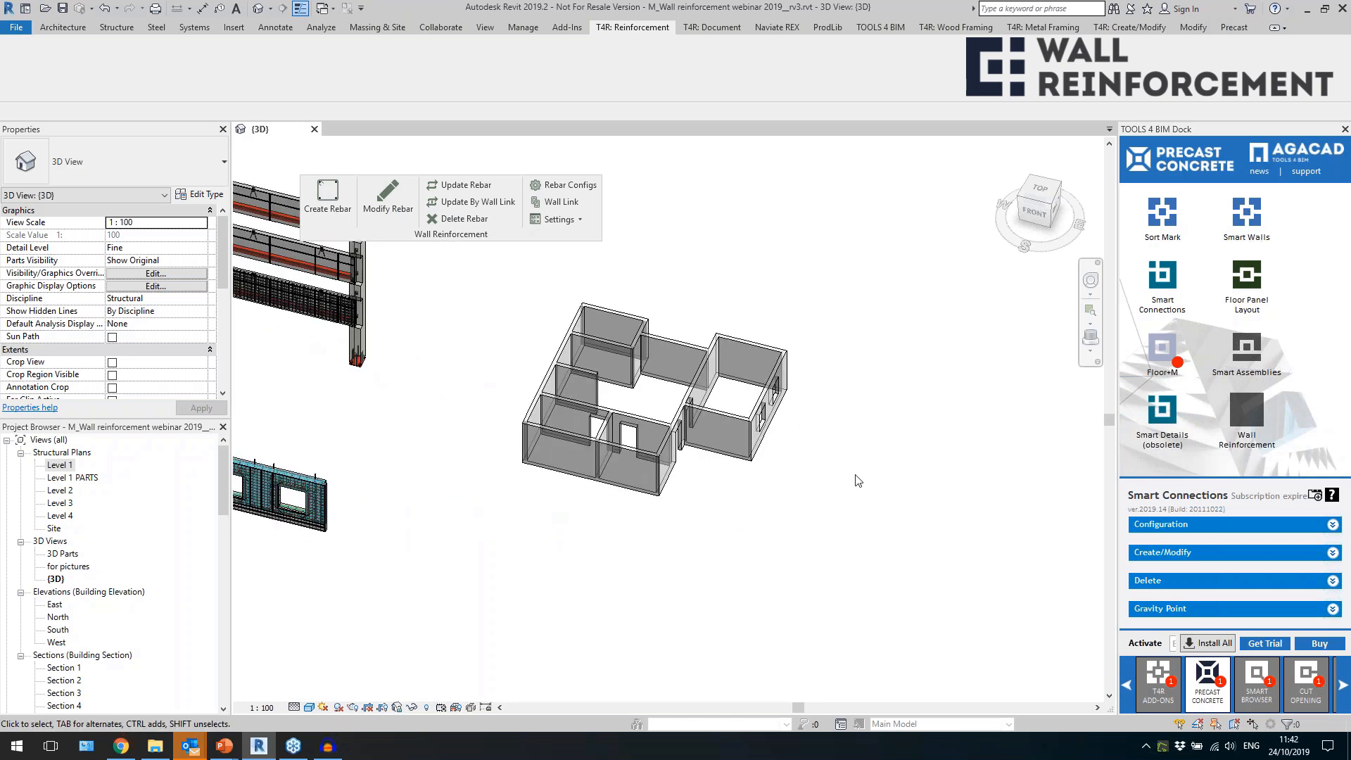
{"action": "left_click", "coordinate": [1240, 224]}
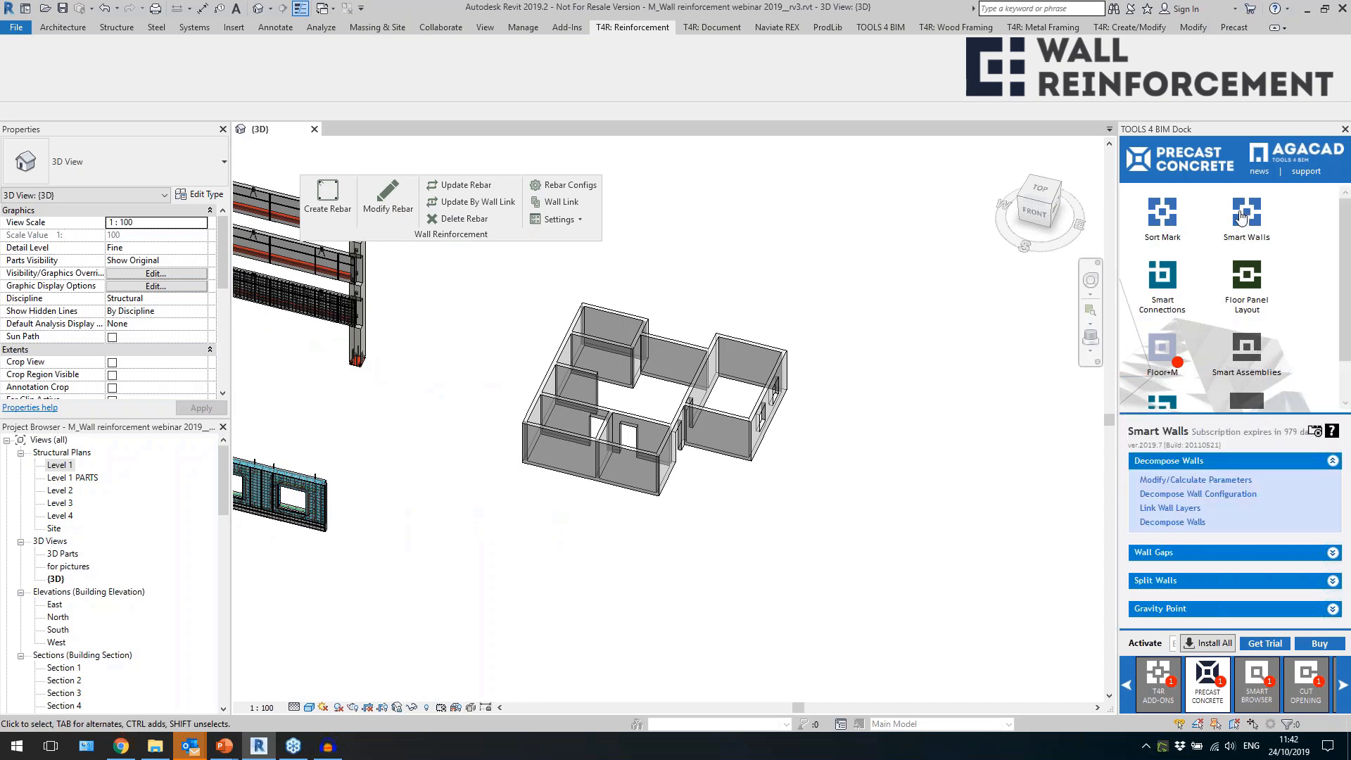
{"action": "left_click", "coordinate": [1215, 555]}
Examine the long exterior wall of the house and how the adjoining walls meet it.
{"action": "scroll", "coordinate": [649, 377], "scroll_direction": "up", "scroll_amount": 2}
{"action": "left_click", "coordinate": [457, 358]}
{"action": "scroll", "coordinate": [475, 554], "scroll_direction": "down", "scroll_amount": 2}
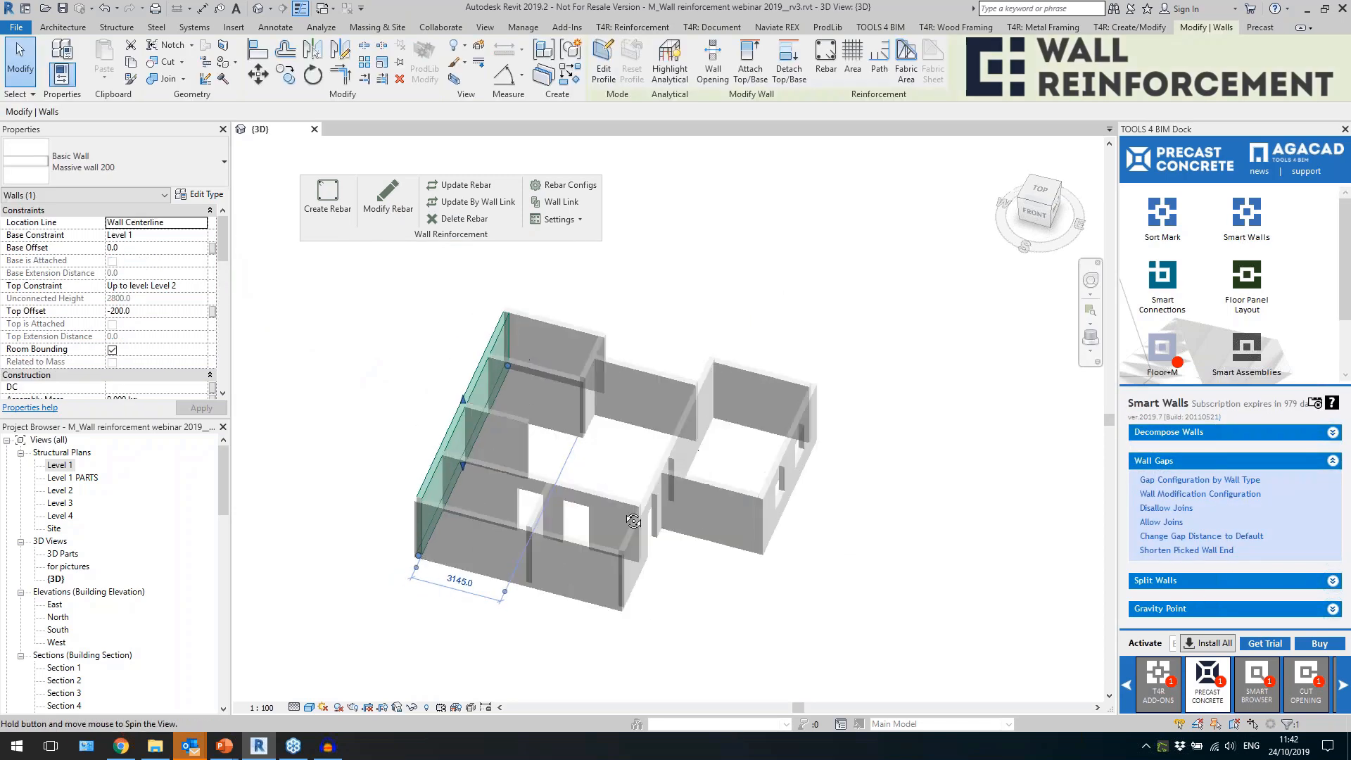
{"action": "middle_click_drag", "start_coordinate": [352, 533], "coordinate": [319, 575], "text": "shift"}
{"action": "middle_click_drag", "start_coordinate": [604, 457], "coordinate": [611, 438], "text": "shift"}
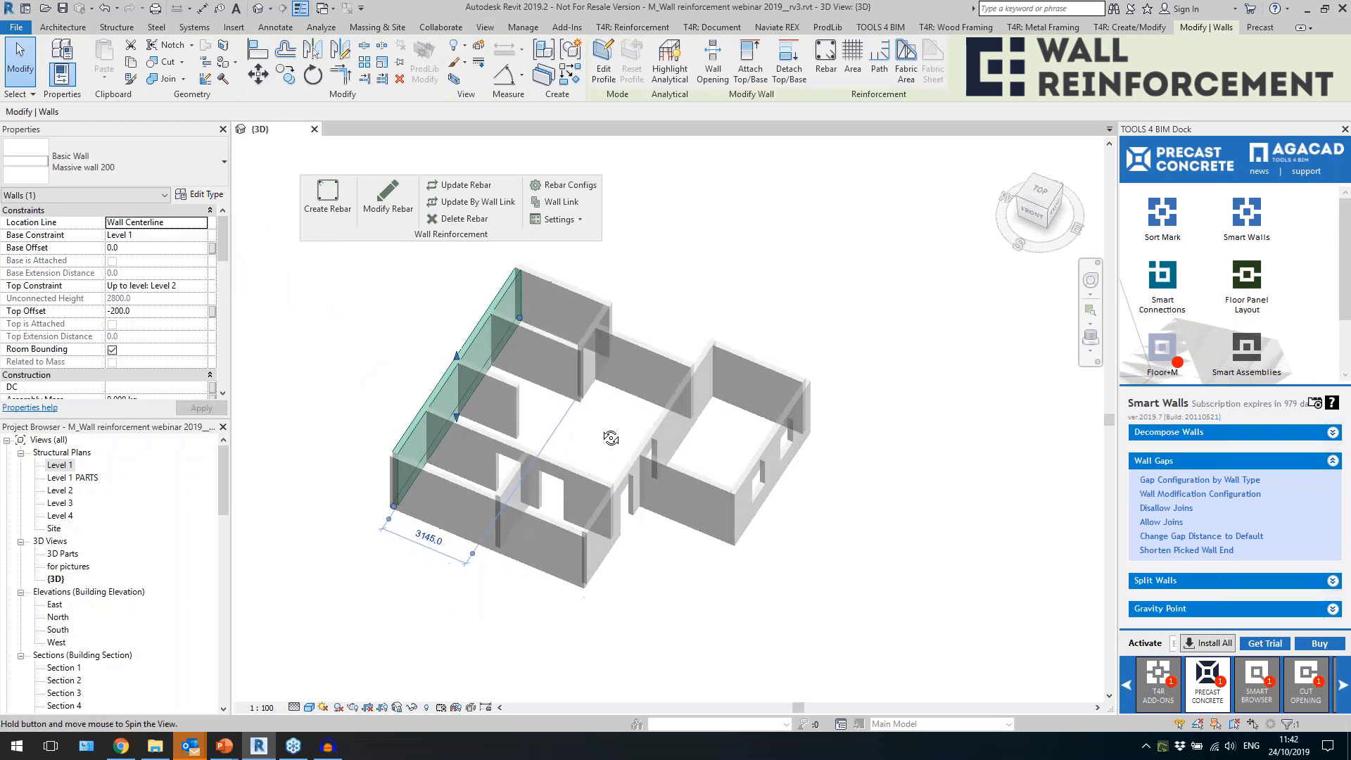
Create trial rebar in the long wall with the door openings and remove it again.
{"action": "left_click", "coordinate": [571, 476]}
{"action": "left_click", "coordinate": [617, 470]}
{"action": "left_click", "coordinate": [636, 455]}
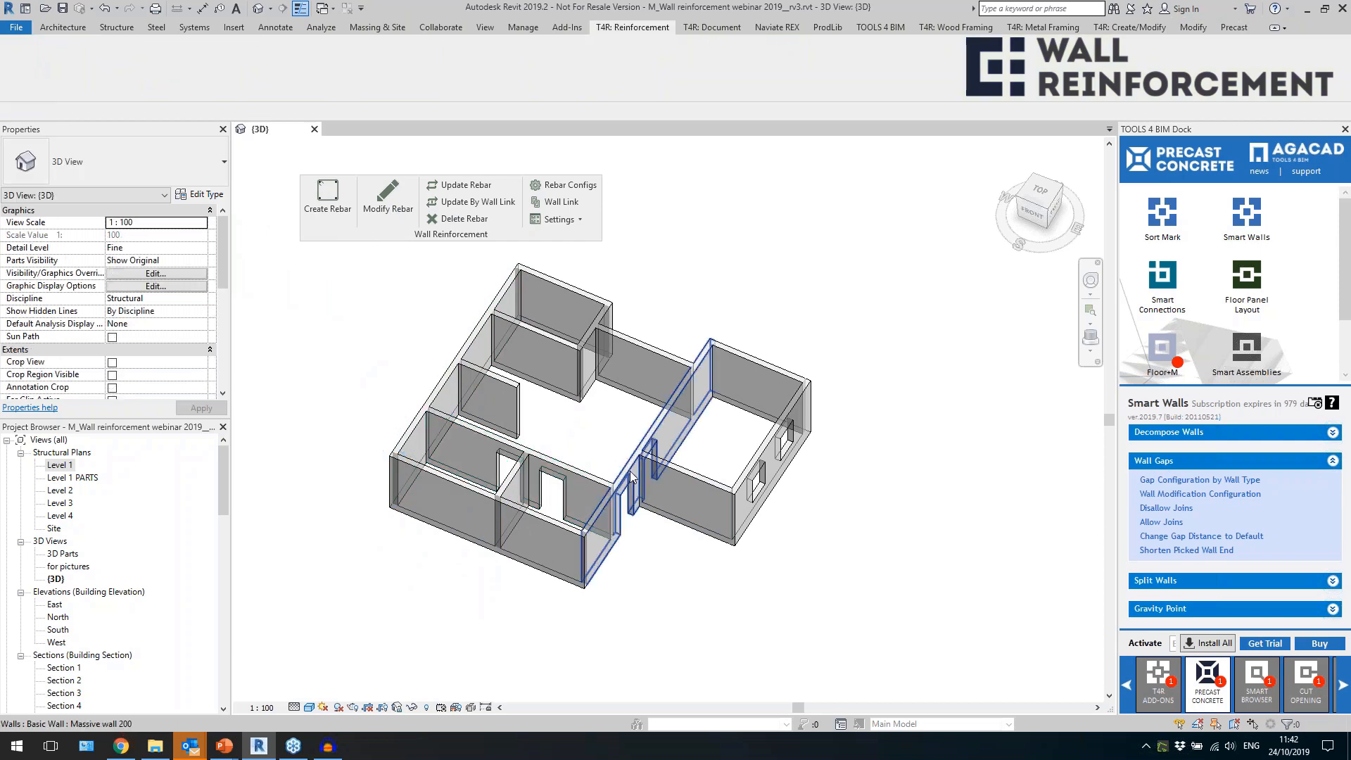
{"action": "scroll", "coordinate": [635, 455], "scroll_direction": "up", "scroll_amount": 1}
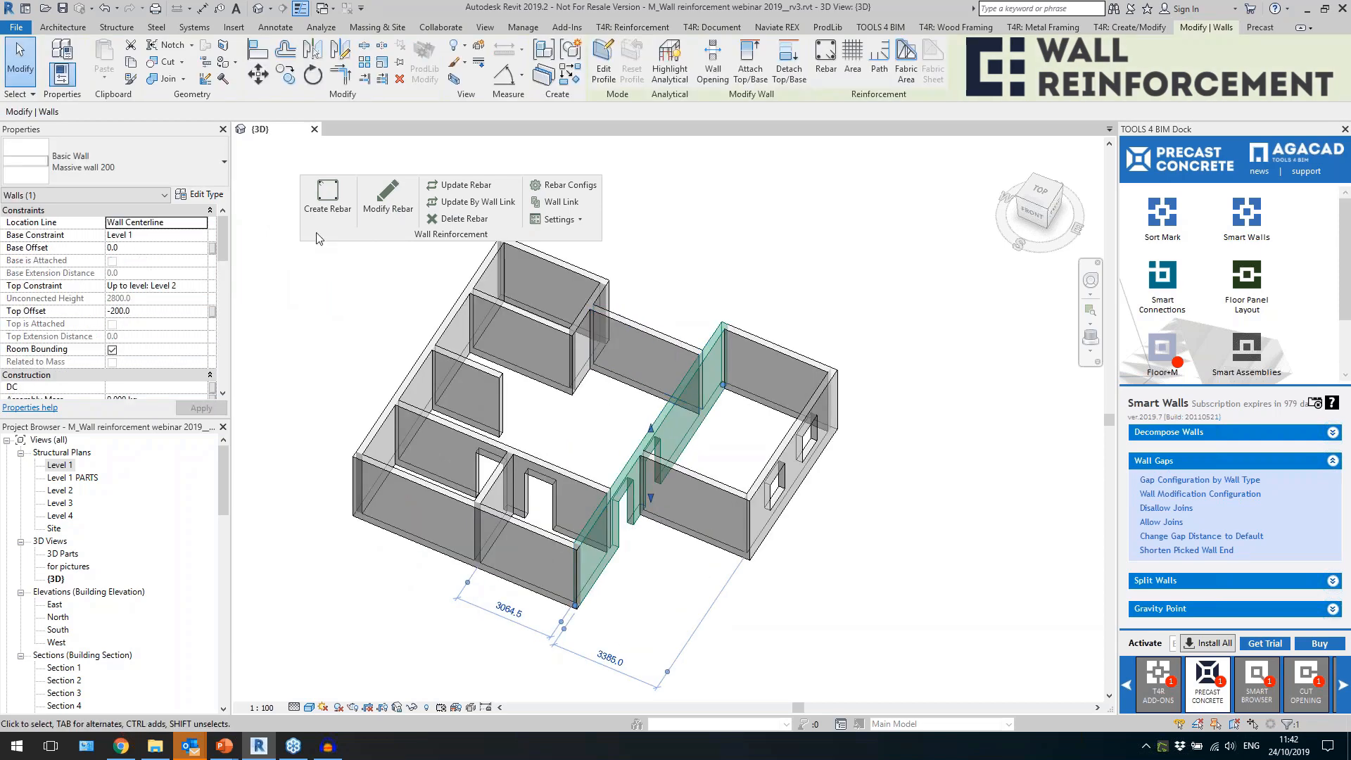
{"action": "left_click", "coordinate": [327, 201]}
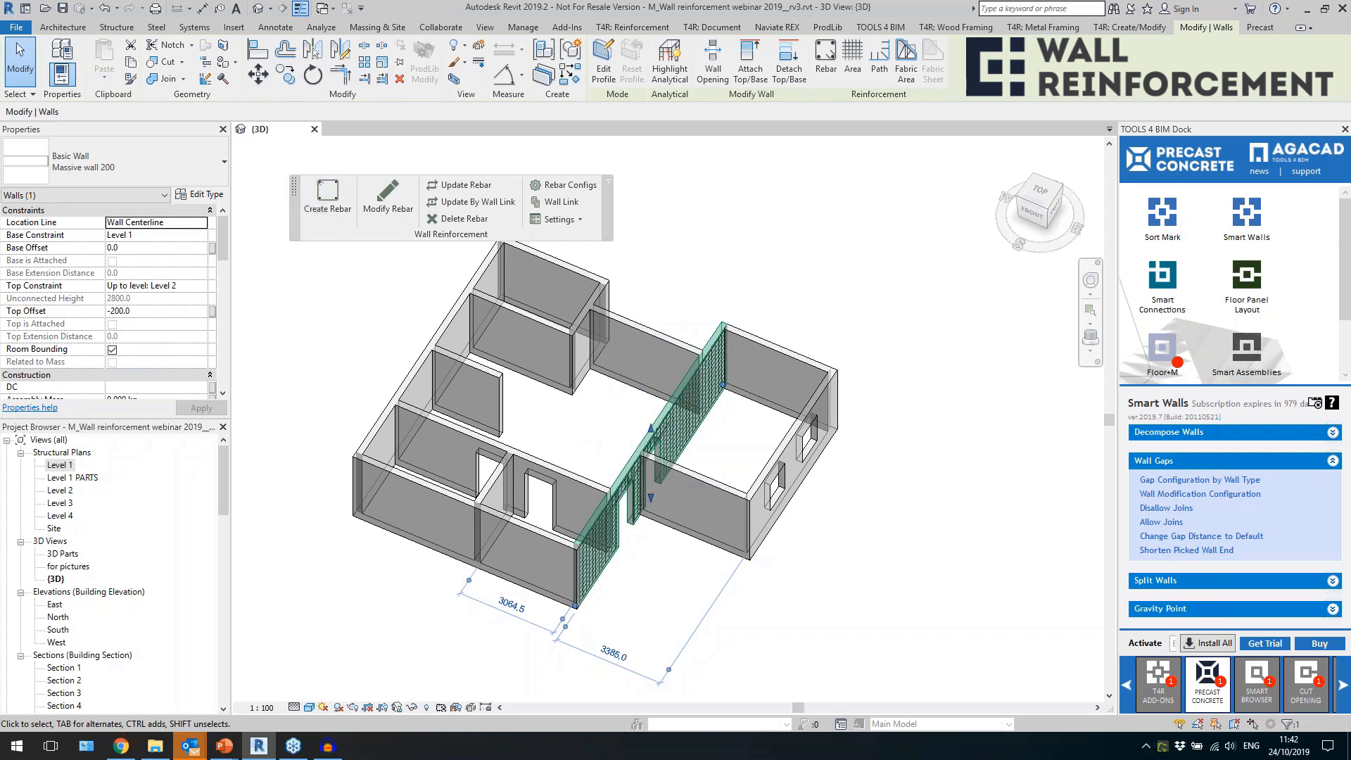
{"action": "middle_click_drag", "start_coordinate": [704, 589], "coordinate": [668, 575], "text": "shift"}
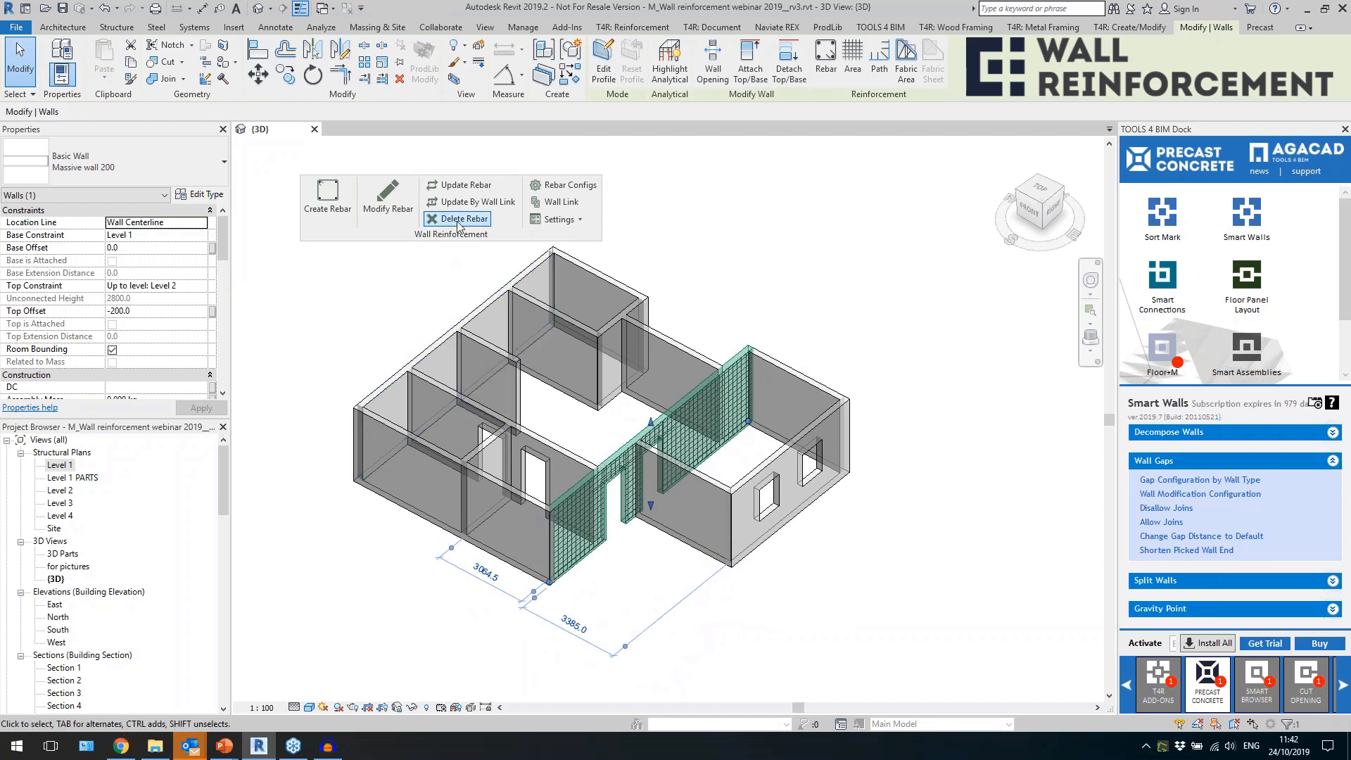
{"action": "middle_click_drag", "start_coordinate": [366, 352], "coordinate": [383, 369], "text": "shift"}
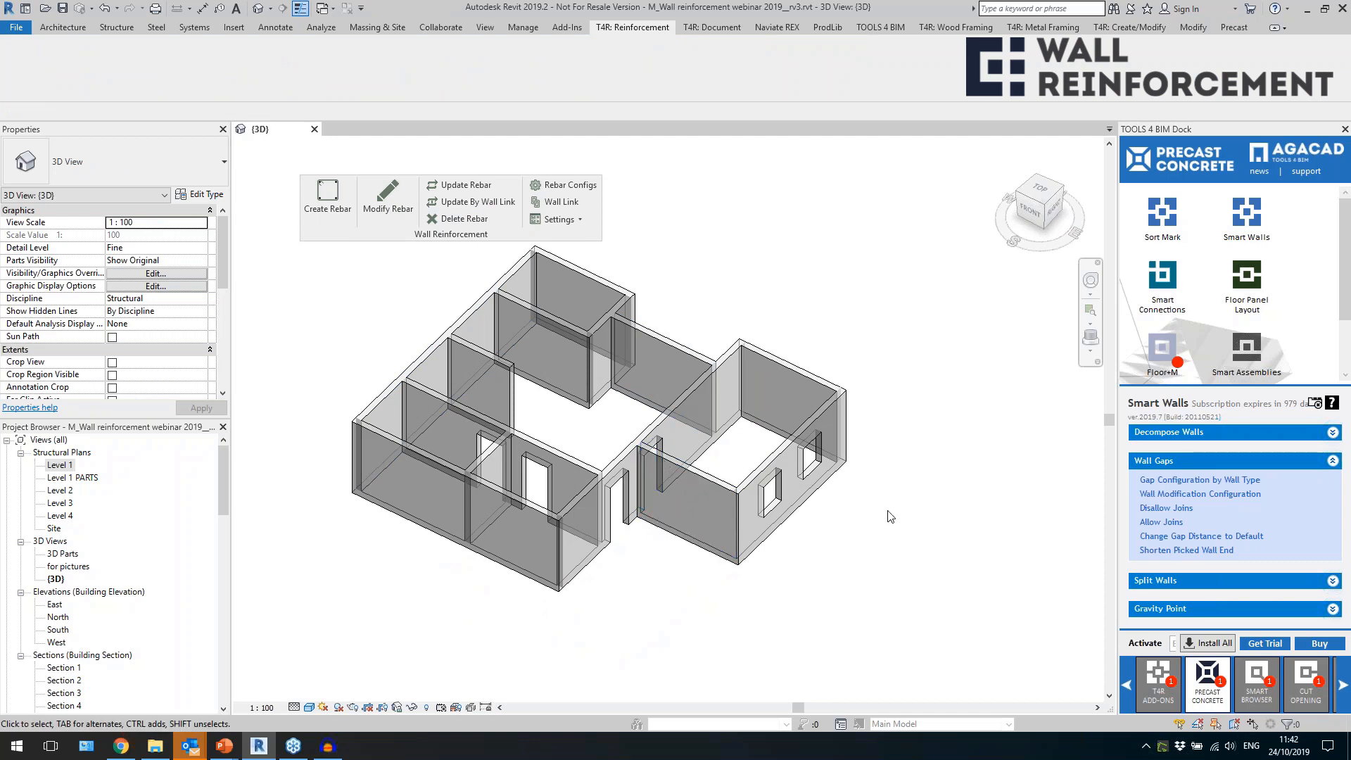
Disallow joins on all walls of the house so that gaps separate them.
{"action": "left_click_drag", "start_coordinate": [896, 593], "coordinate": [314, 285]}
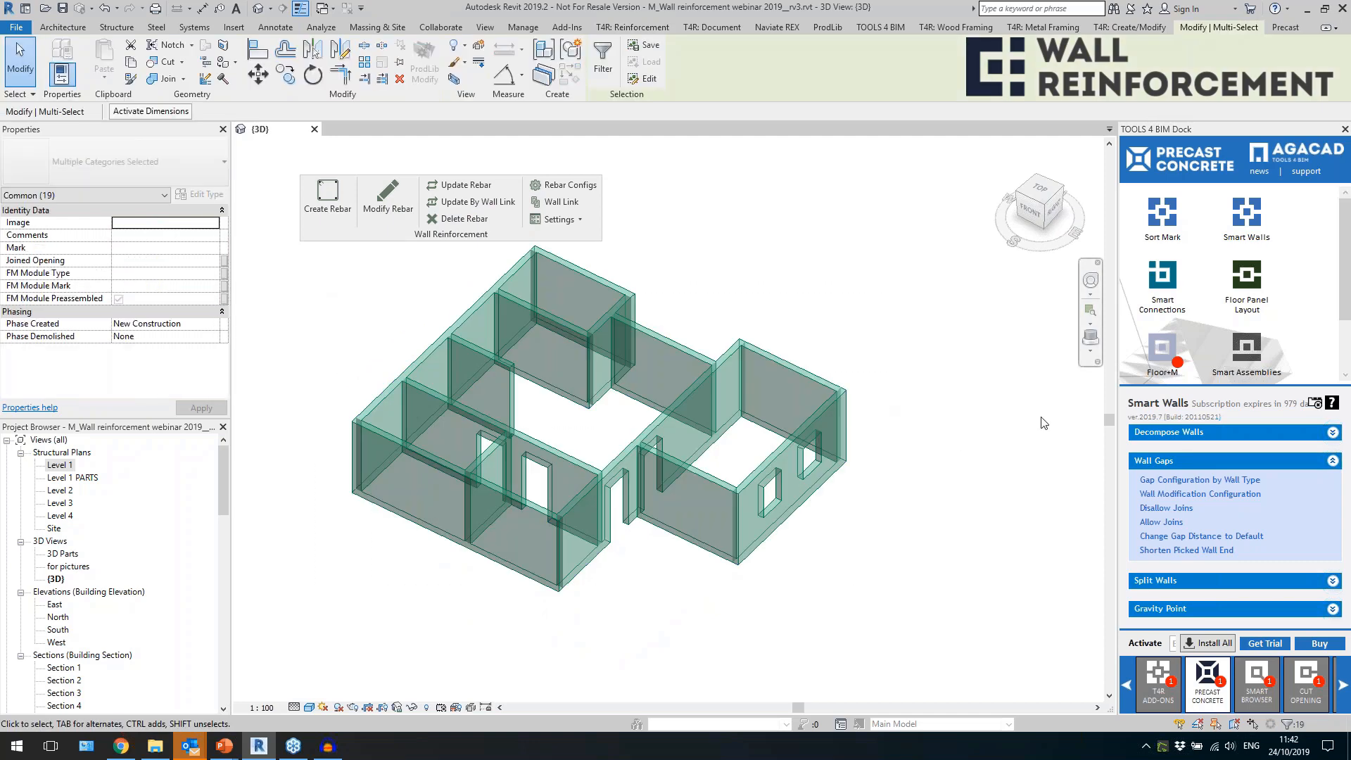
{"action": "left_click", "coordinate": [1161, 522]}
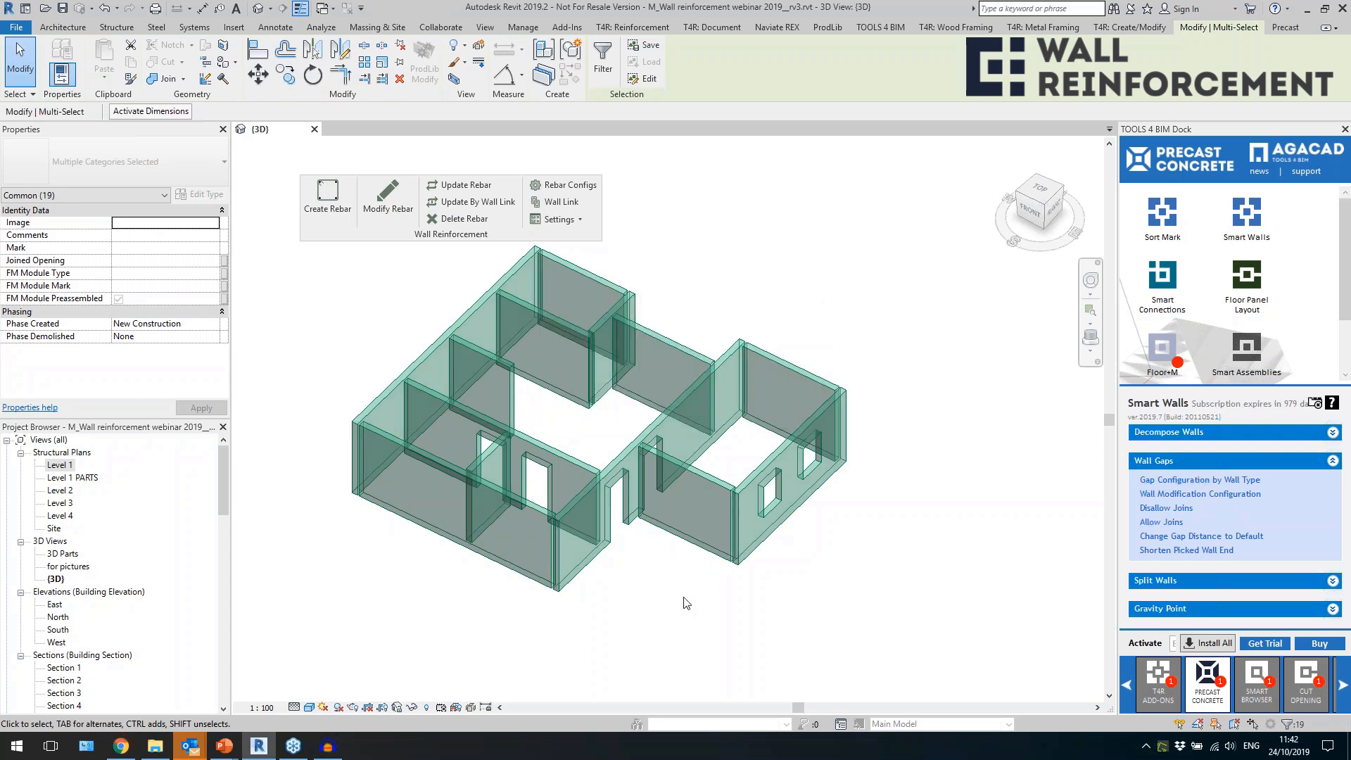
{"action": "key", "text": "Escape"}
Examine the gaps between the interior wall with door openings and its neighbouring walls.
{"action": "scroll", "coordinate": [435, 357], "scroll_direction": "up", "scroll_amount": 6}
{"action": "left_click", "coordinate": [514, 341]}
{"action": "mouse_move", "coordinate": [558, 422]}
{"action": "middle_mouse_down", "text": "shift"}
{"action": "mouse_move", "coordinate": [567, 471]}
{"action": "mouse_move", "coordinate": [533, 588]}
{"action": "mouse_move", "coordinate": [553, 409]}
{"action": "mouse_move", "coordinate": [534, 414]}
{"action": "middle_mouse_up", "text": "shift"}
{"action": "scroll", "coordinate": [553, 409], "scroll_direction": "down", "scroll_amount": 2}
{"action": "scroll", "coordinate": [654, 453], "scroll_direction": "down", "scroll_amount": 2}
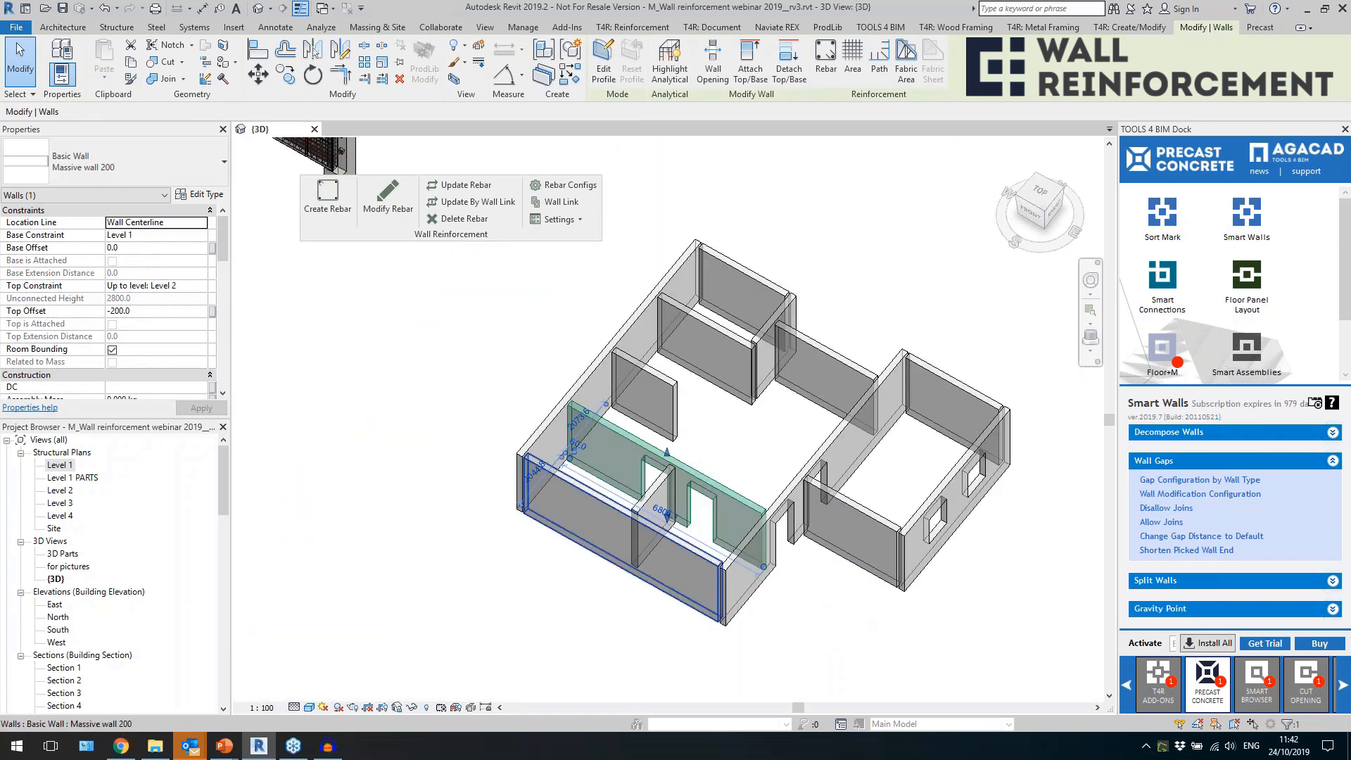
Check the Split Settings and split the long exterior wall without openings into panels at the 2500 mm spacing.
{"action": "left_click", "coordinate": [580, 401]}
{"action": "scroll", "coordinate": [899, 599], "scroll_direction": "down", "scroll_amount": 1}
{"action": "middle_click_drag", "start_coordinate": [900, 599], "coordinate": [656, 561]}
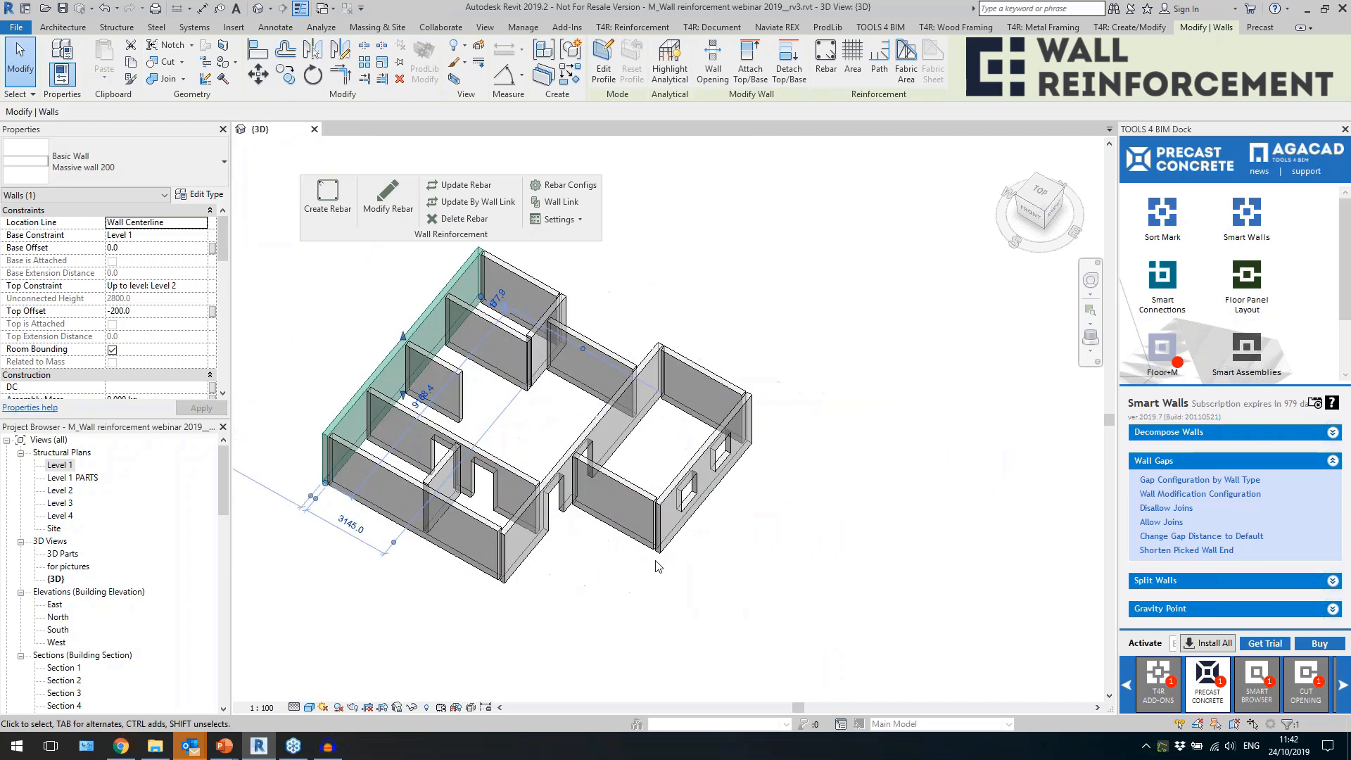
{"action": "left_click", "coordinate": [1142, 580]}
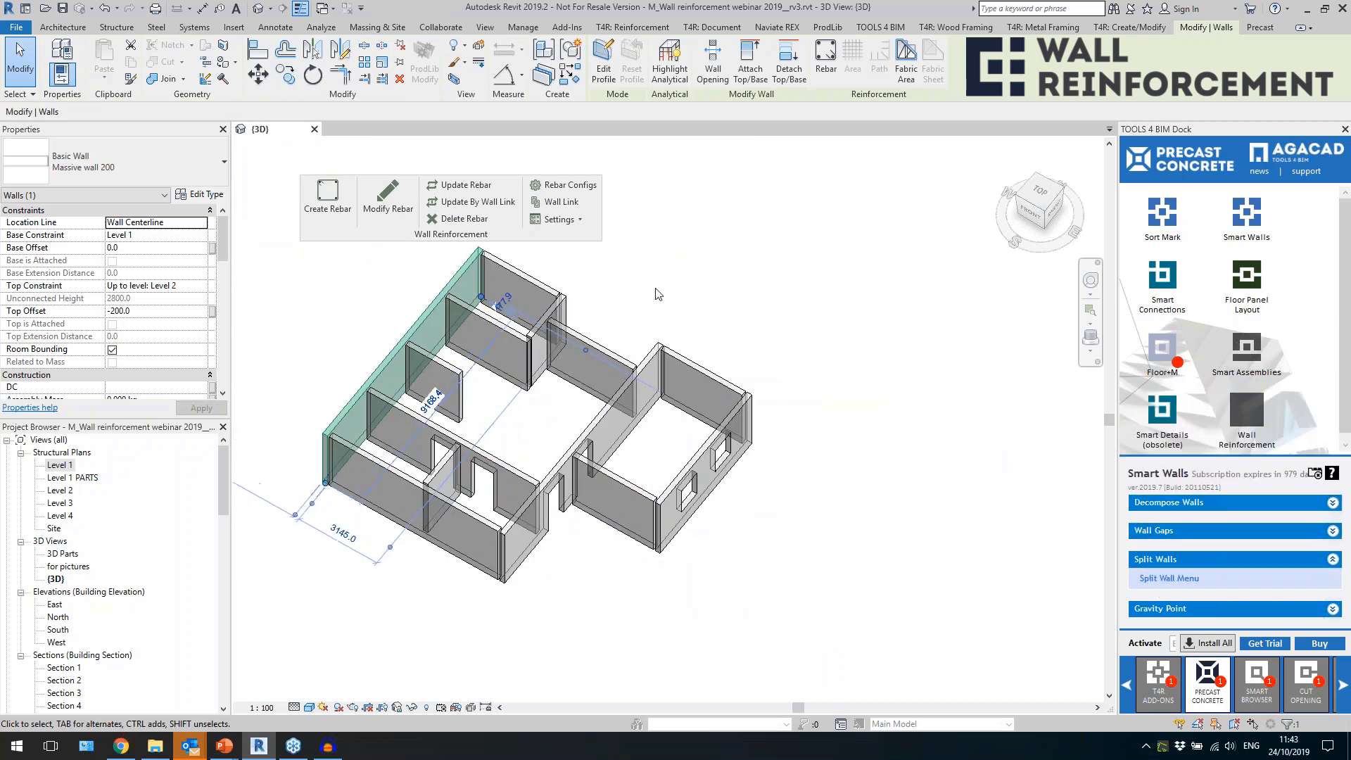
{"action": "left_click", "coordinate": [894, 260]}
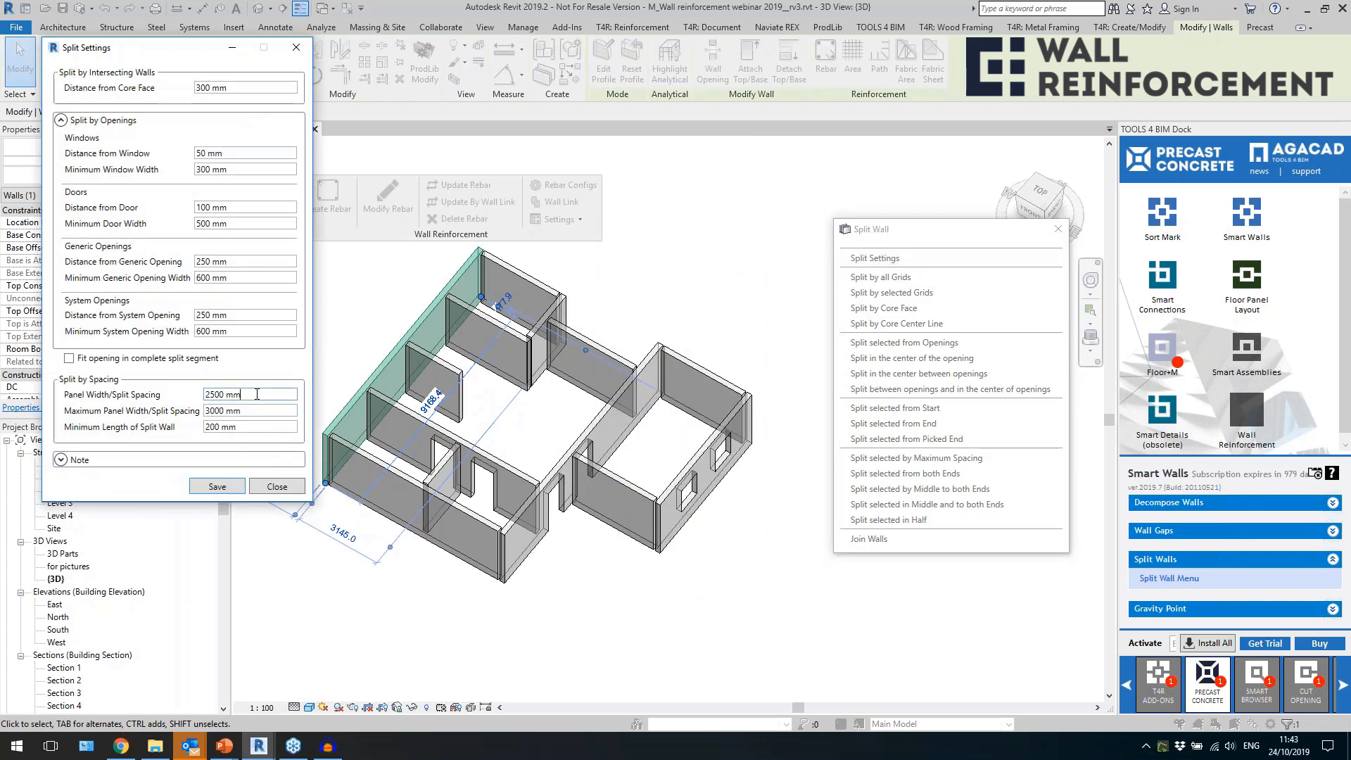
{"action": "left_click", "coordinate": [235, 89]}
{"action": "left_click", "coordinate": [295, 48]}
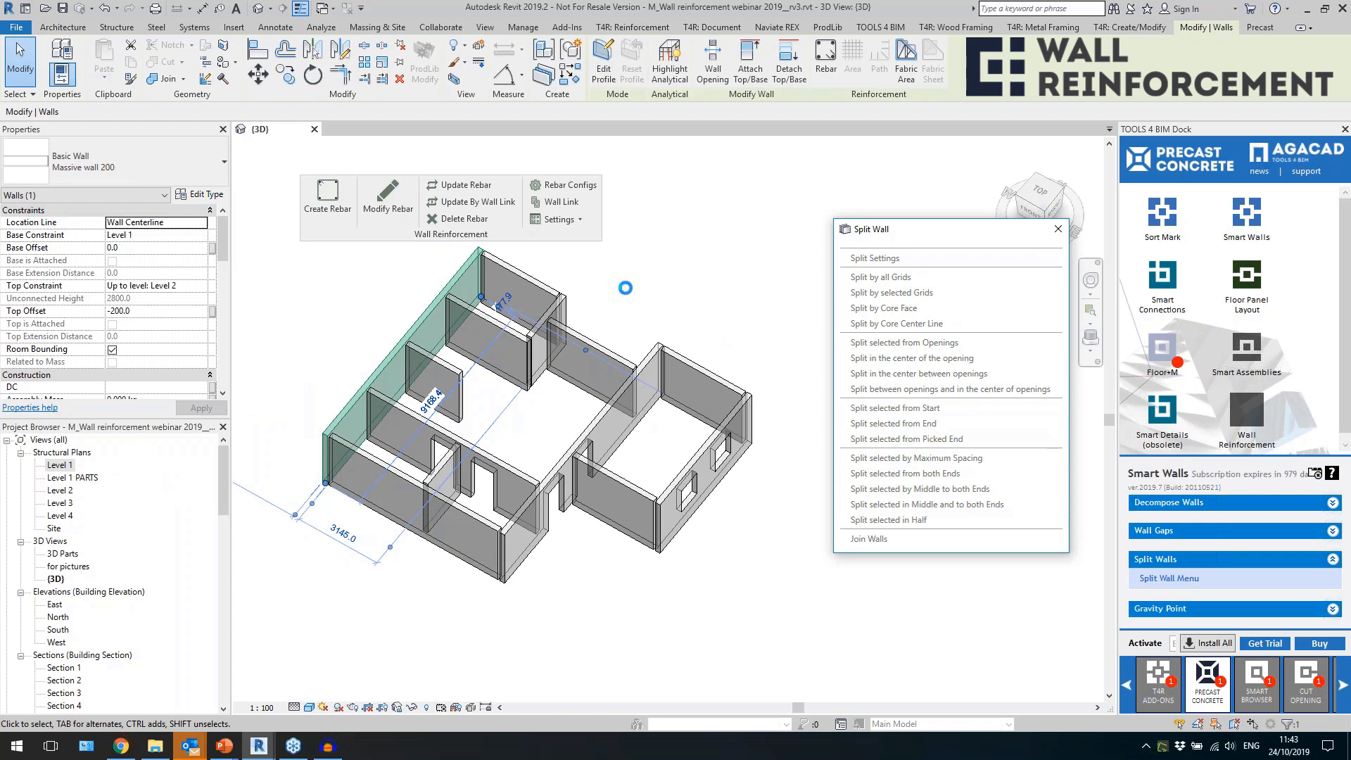
{"action": "left_click", "coordinate": [598, 312]}
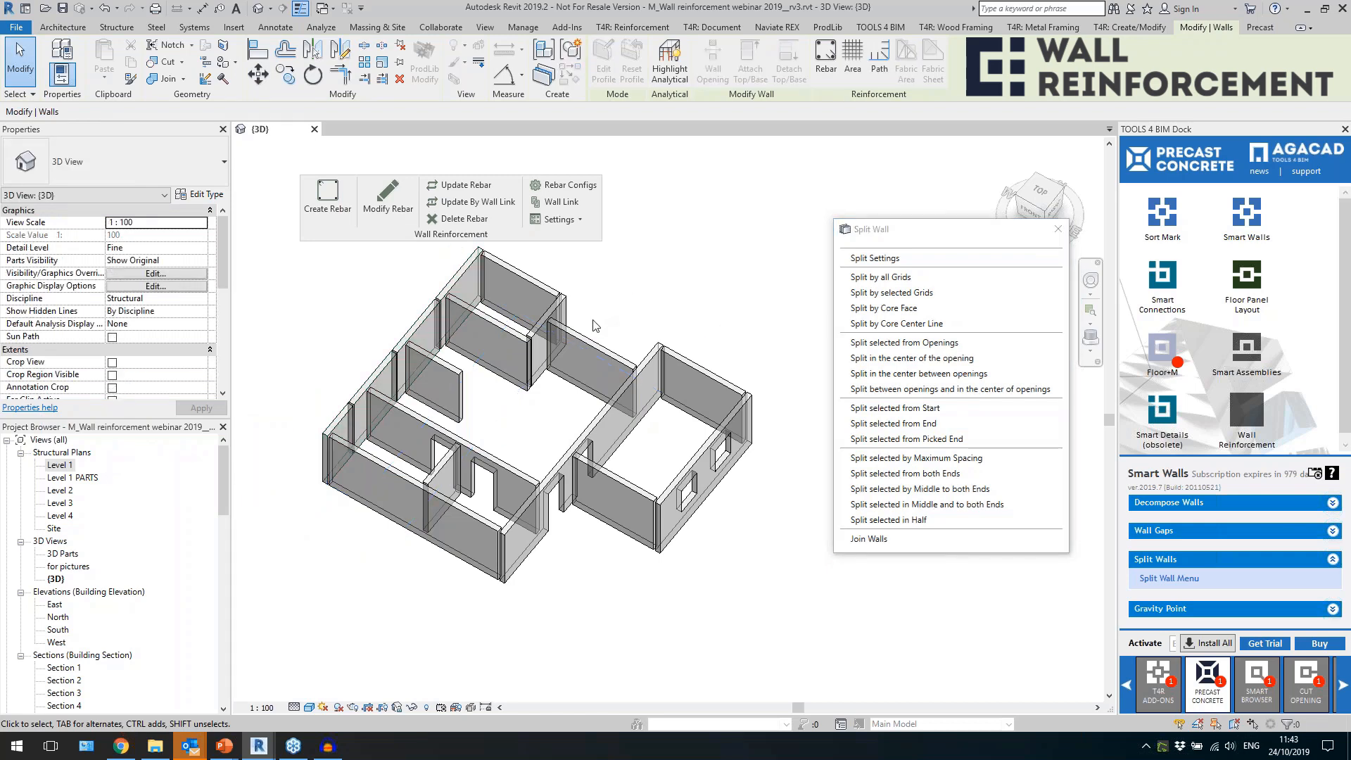
{"action": "middle_click_drag", "start_coordinate": [601, 323], "coordinate": [610, 322]}
Split the front exterior wall in half and check one of the resulting panels.
{"action": "left_click", "coordinate": [436, 514]}
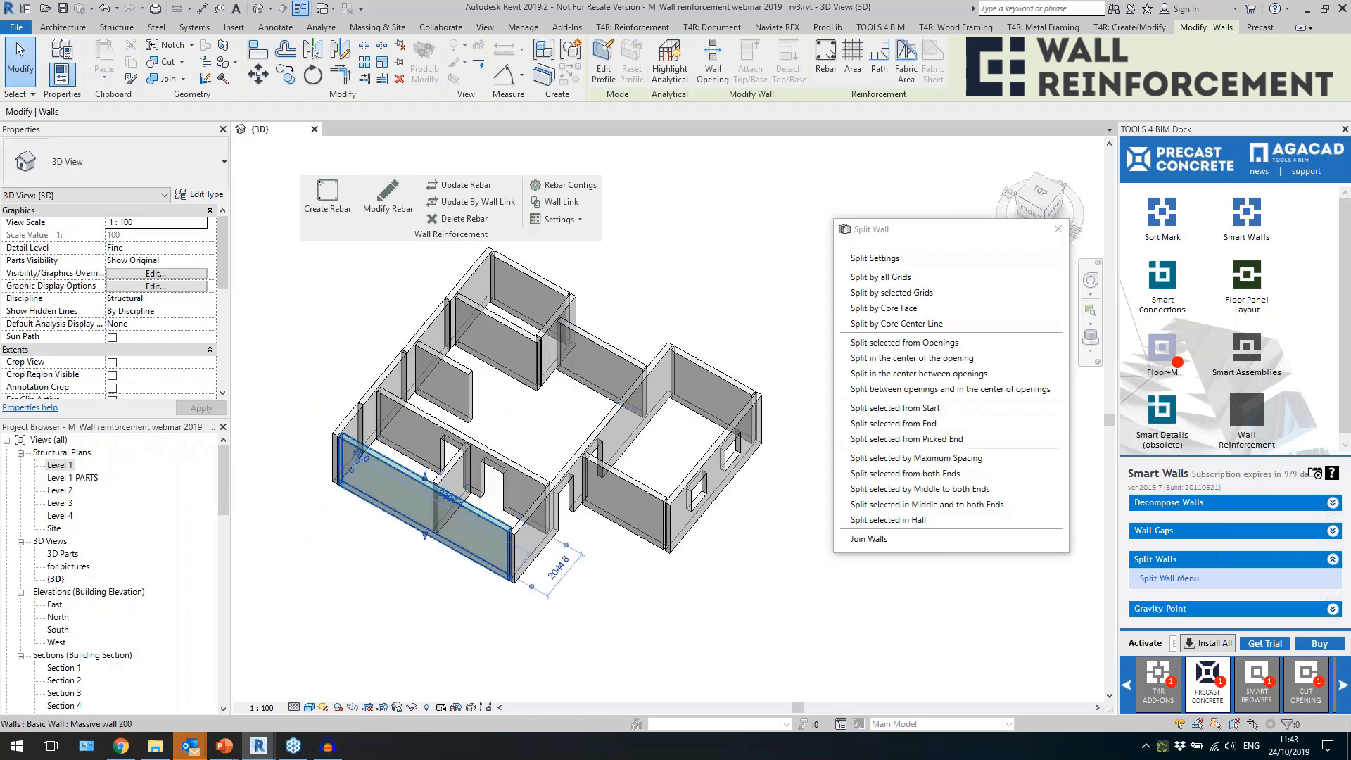
{"action": "left_click", "coordinate": [907, 521]}
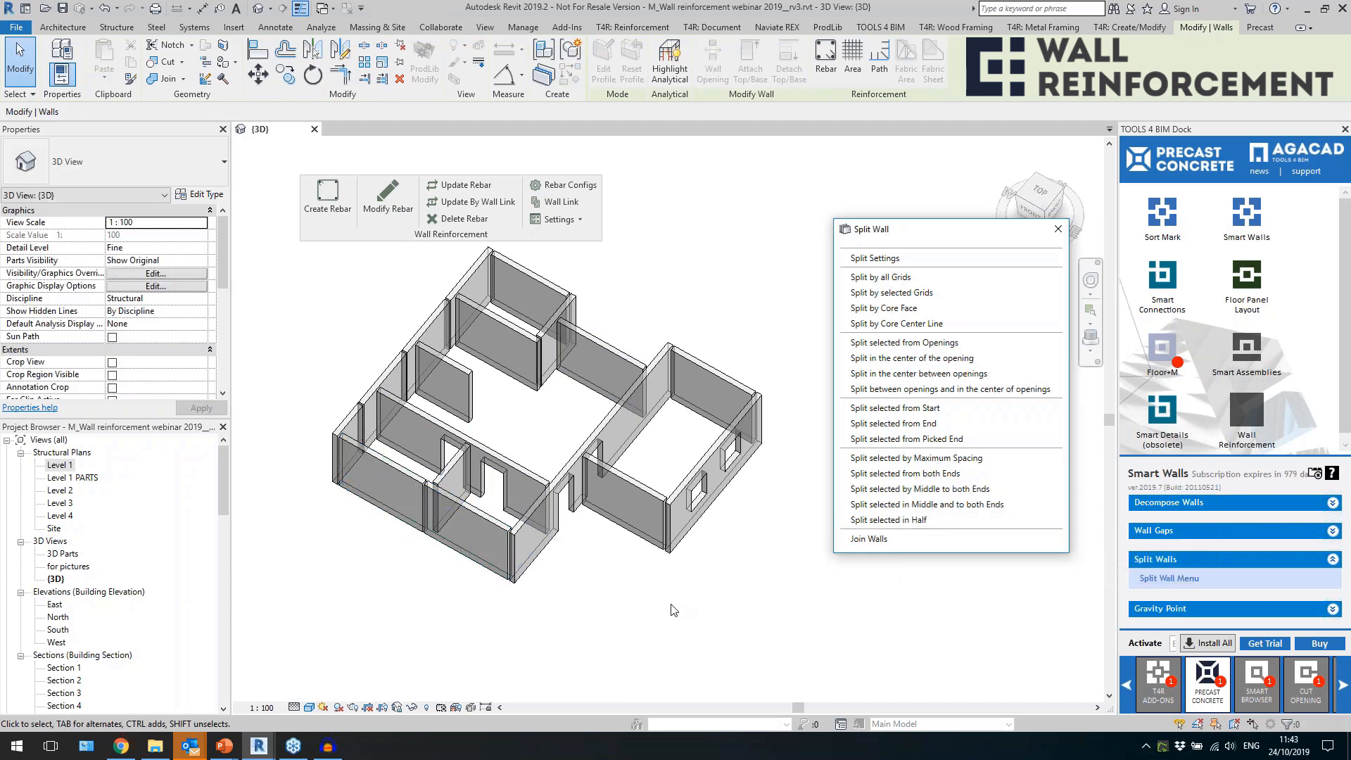
{"action": "left_click", "coordinate": [471, 533]}
{"action": "scroll", "coordinate": [471, 533], "scroll_direction": "up", "scroll_amount": 3}
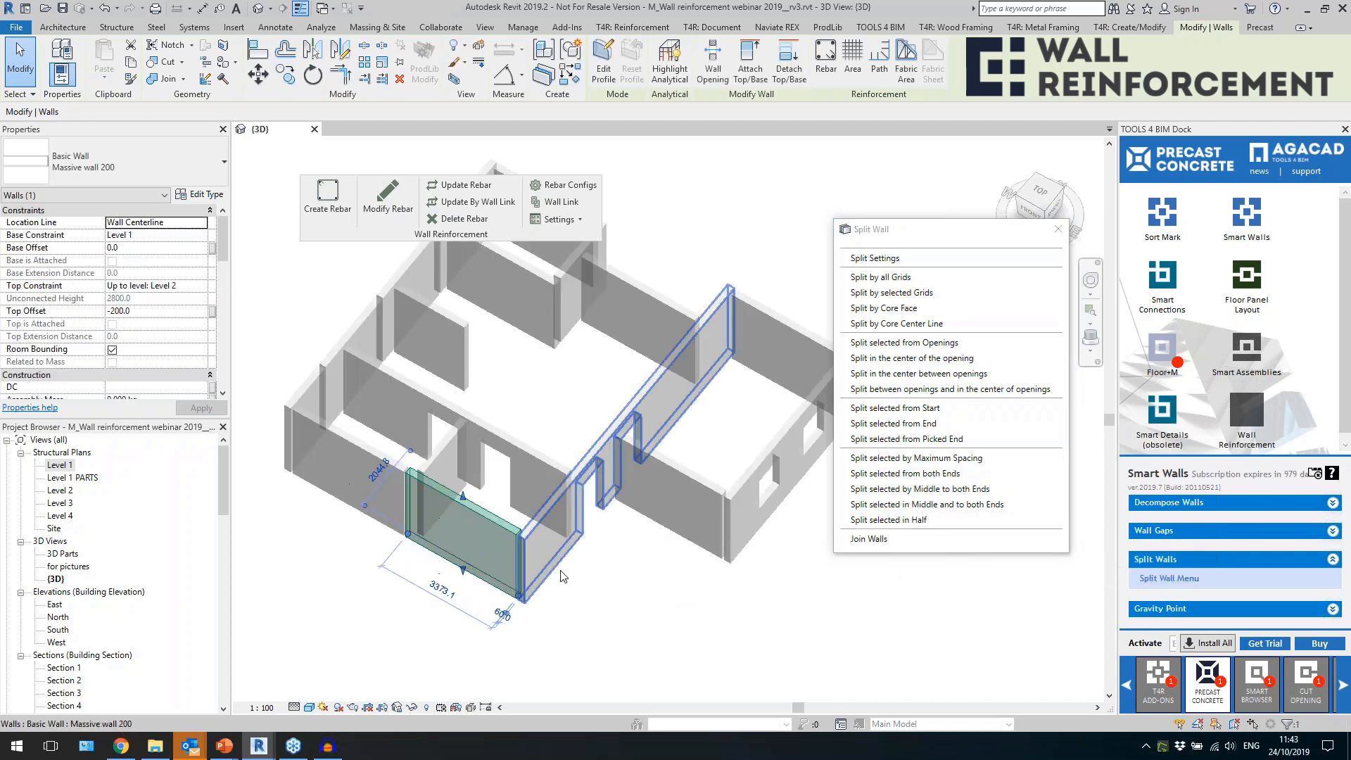
Split the long wall with door openings by core face at the walls that meet it.
{"action": "left_click", "coordinate": [585, 579]}
{"action": "scroll", "coordinate": [585, 580], "scroll_direction": "down", "scroll_amount": 1}
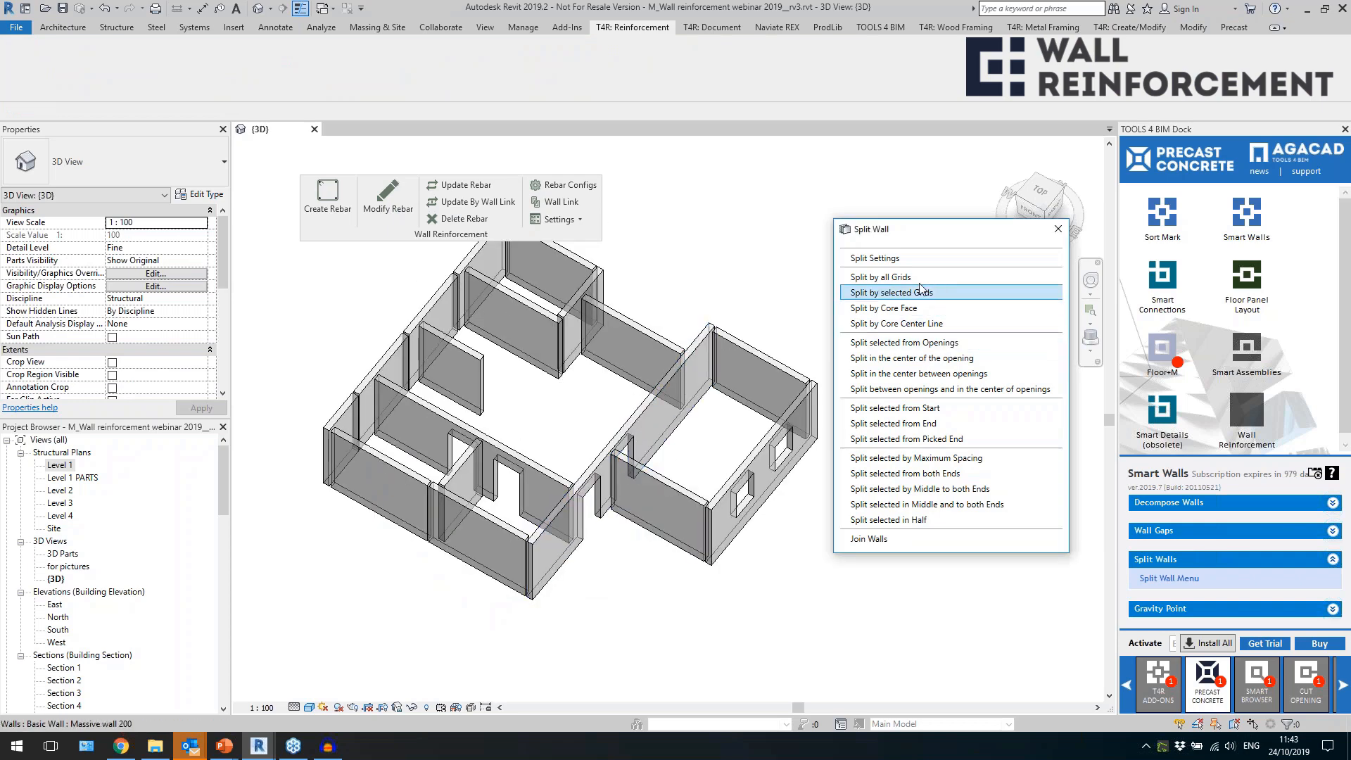
{"action": "left_click", "coordinate": [924, 310]}
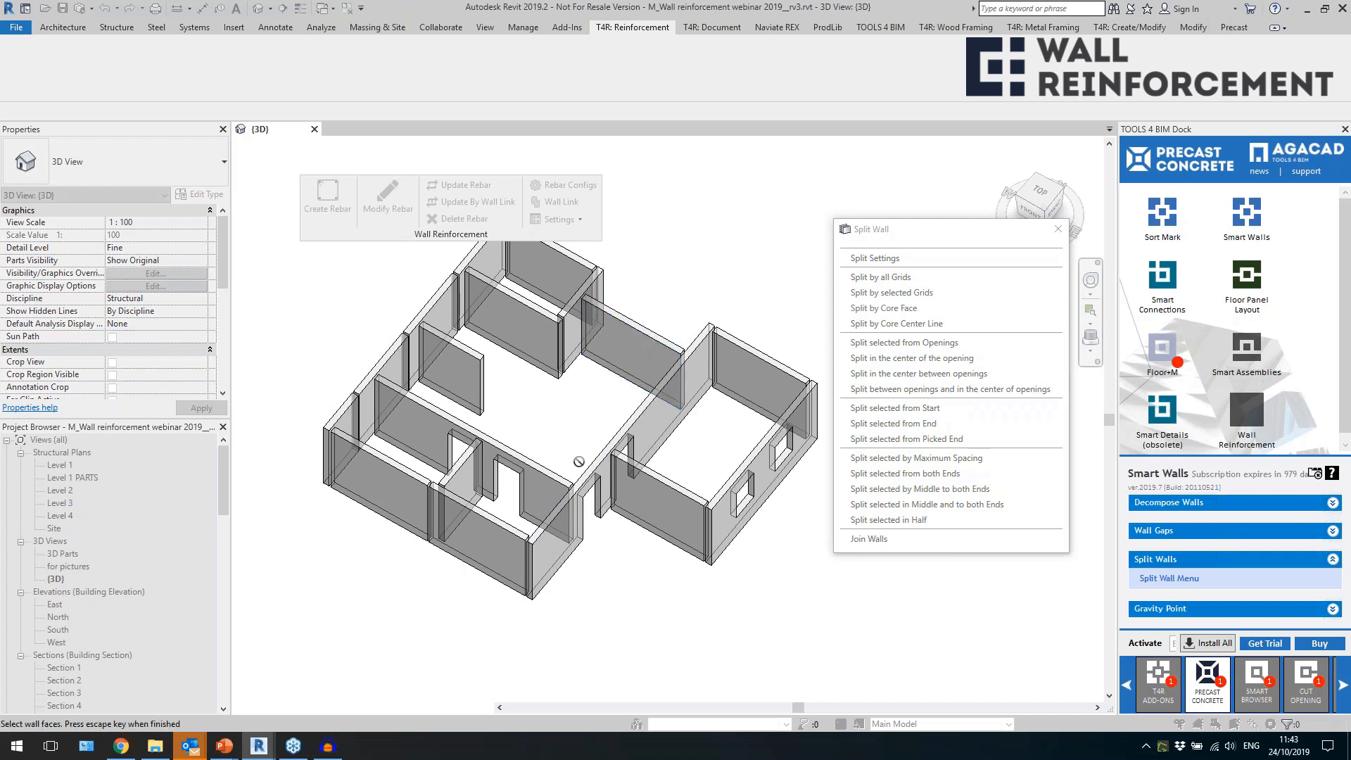
{"action": "key", "text": "Escape"}
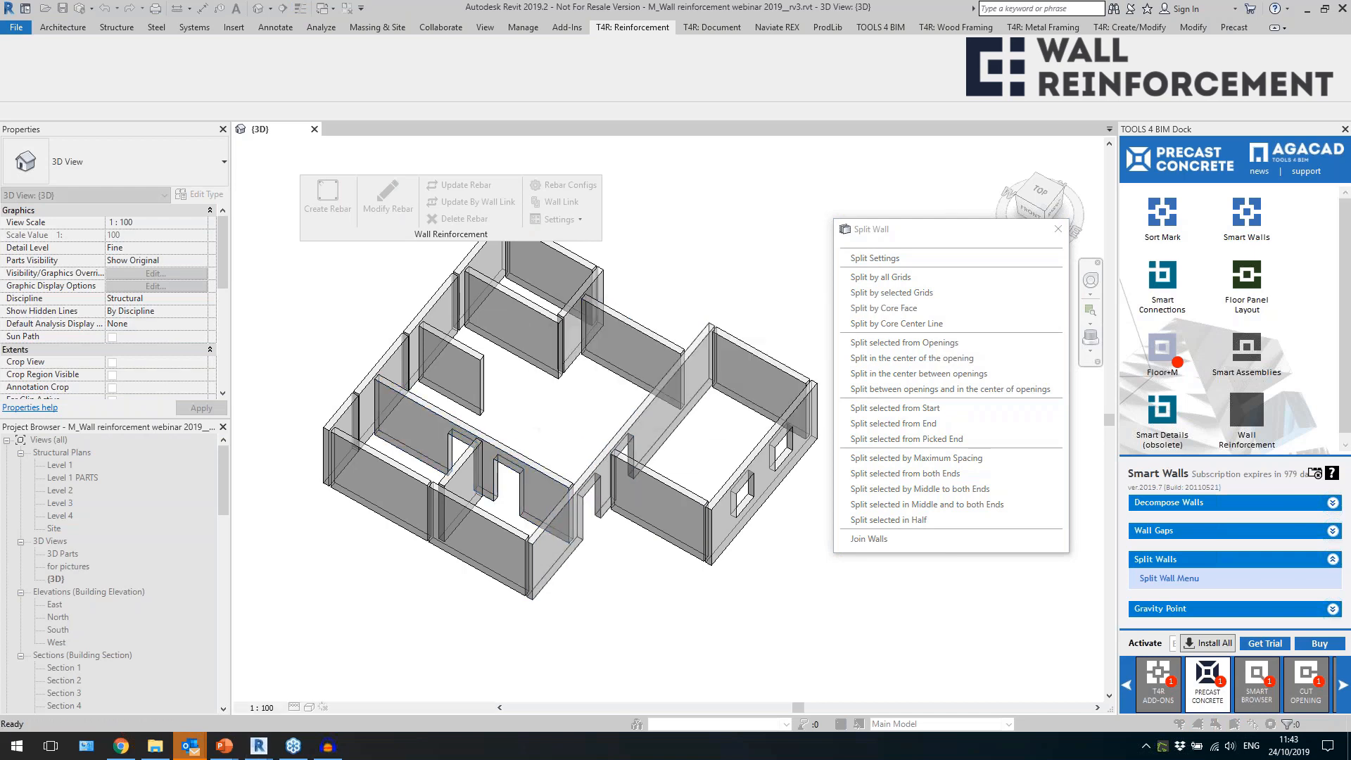
{"action": "scroll", "coordinate": [571, 491], "scroll_direction": "up", "scroll_amount": 2}
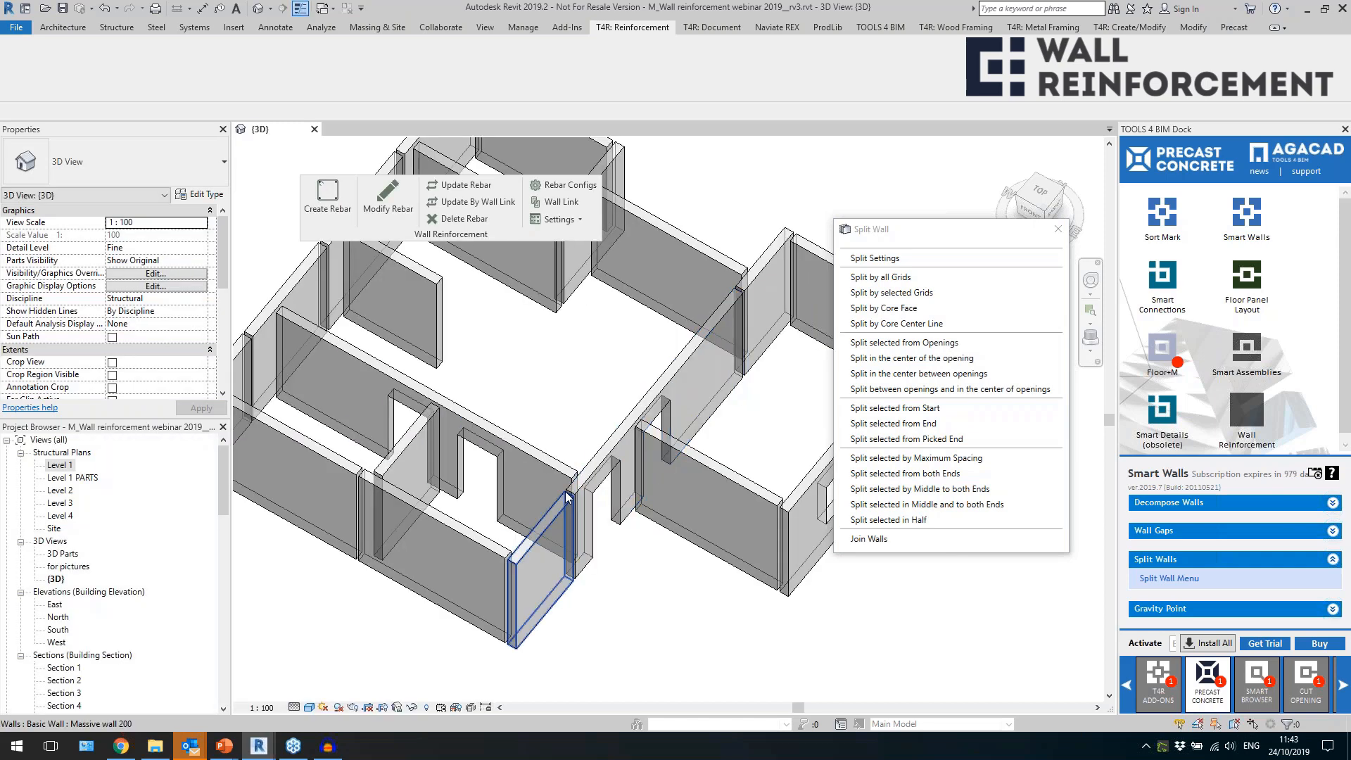
Split the exterior wall with two windows in the center of its openings.
{"action": "scroll", "coordinate": [597, 416], "scroll_direction": "down", "scroll_amount": 2}
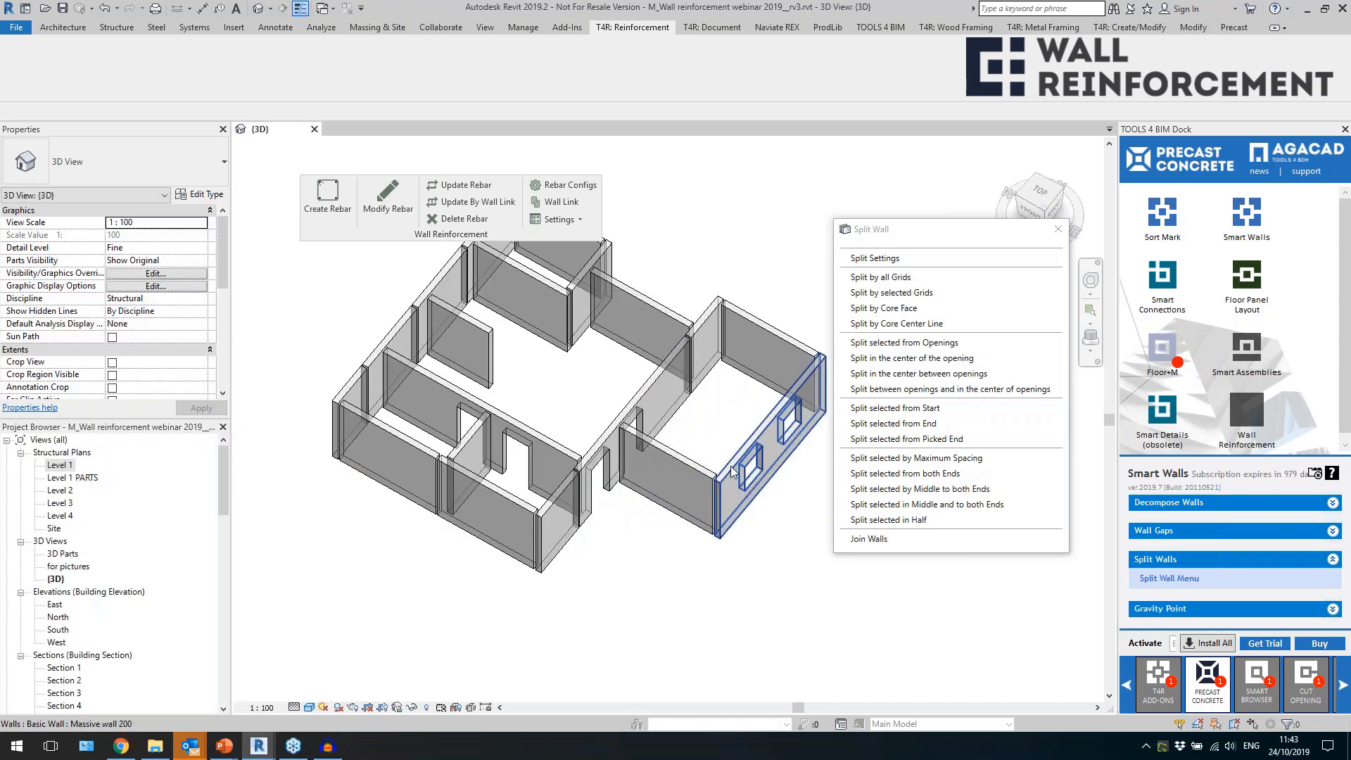
{"action": "left_click", "coordinate": [737, 471]}
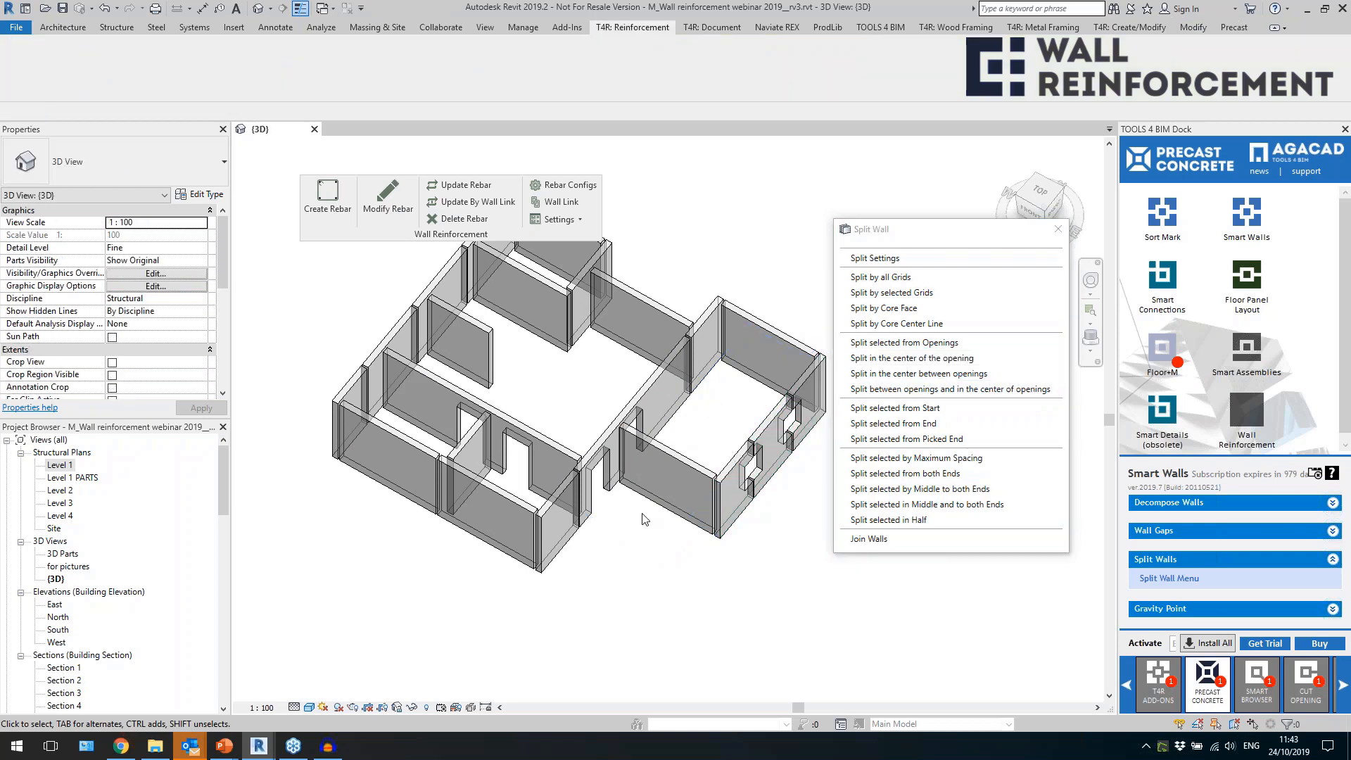
{"action": "scroll", "coordinate": [611, 547], "scroll_direction": "down", "scroll_amount": 1}
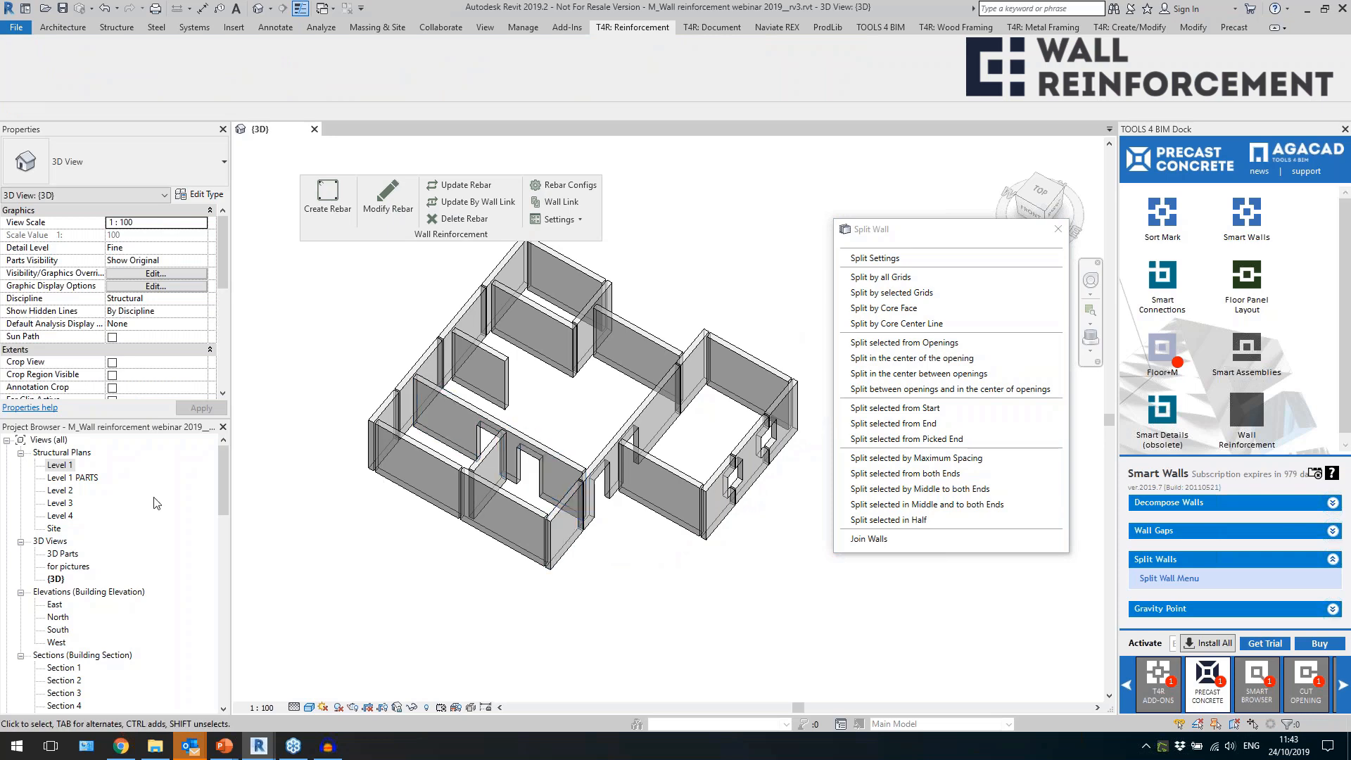
In the Level 1 plan, split the interior wall with two door openings by all grids and check the resulting gaps.
{"action": "double_click", "coordinate": [60, 465]}
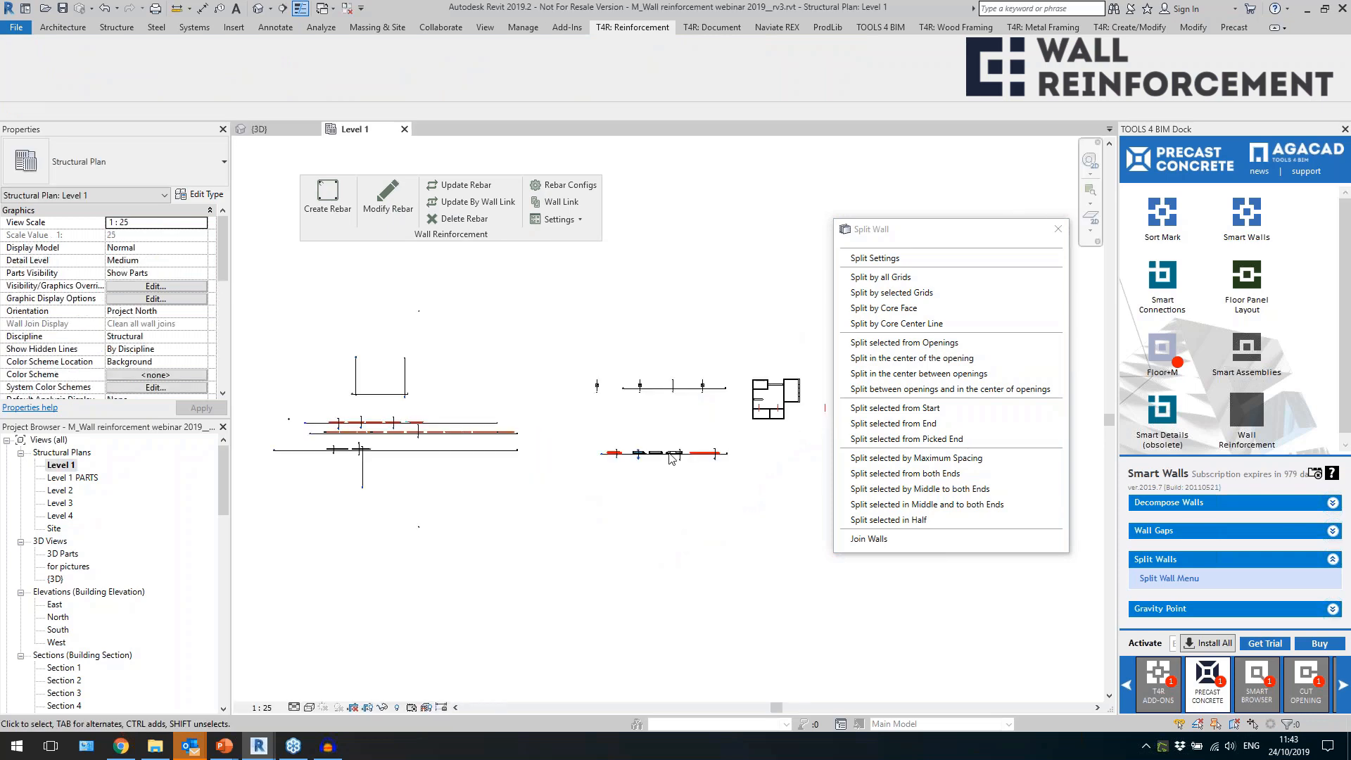
{"action": "scroll", "coordinate": [703, 455], "scroll_direction": "up", "scroll_amount": 5}
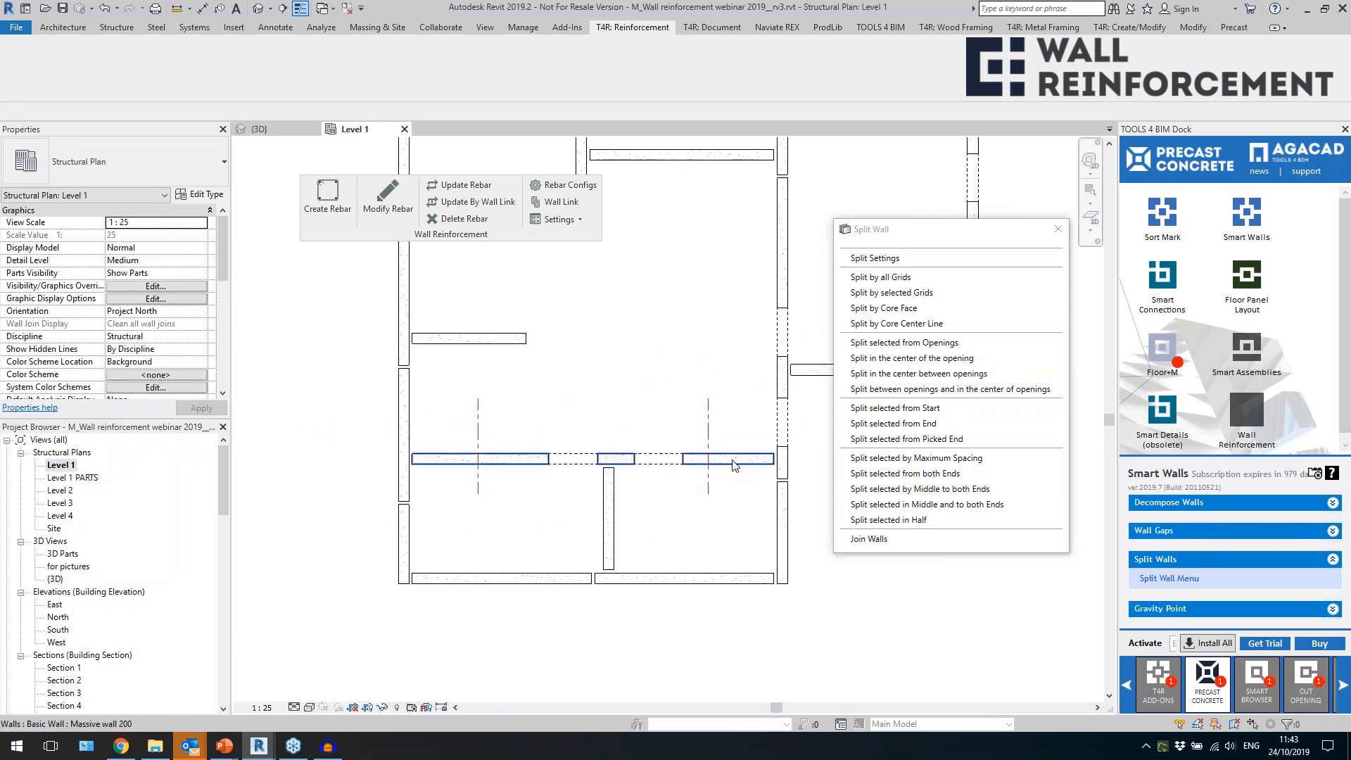
{"action": "left_click", "coordinate": [731, 461]}
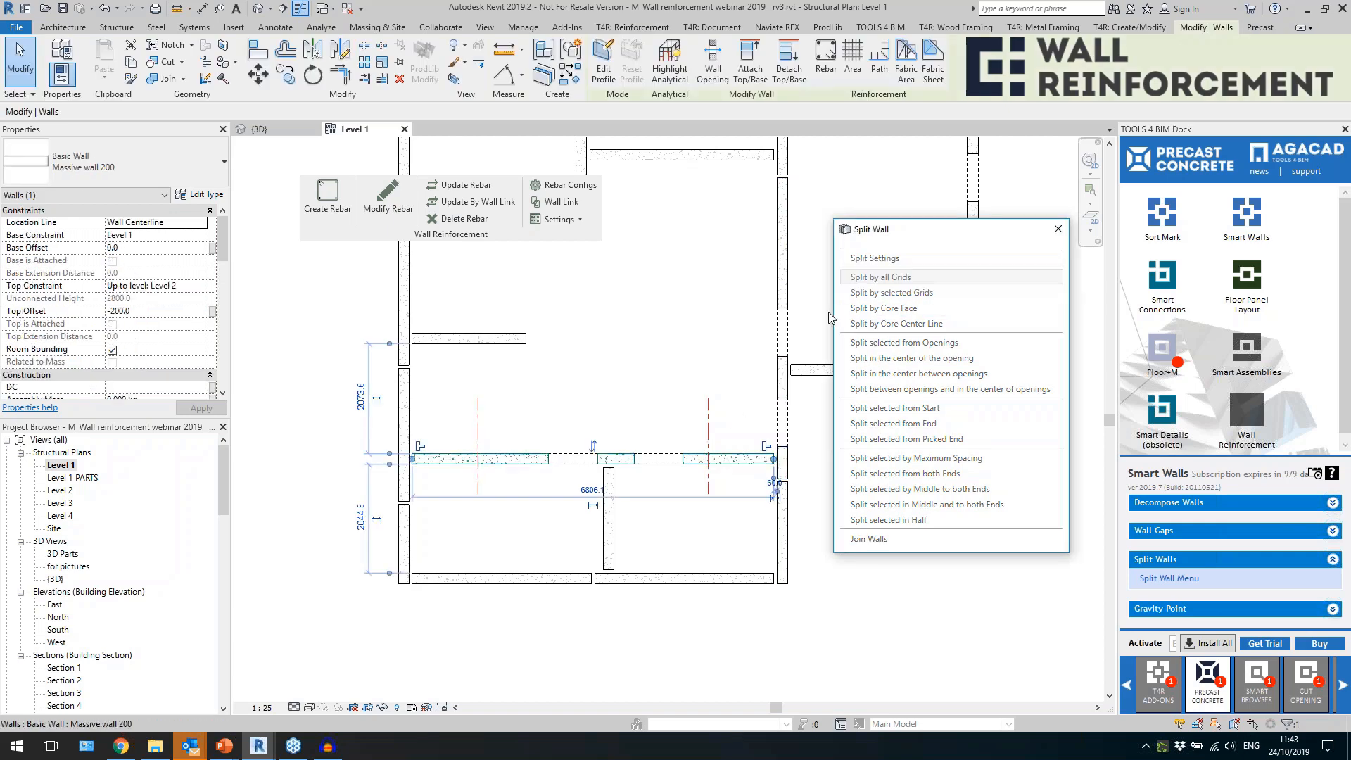
{"action": "left_click", "coordinate": [671, 402]}
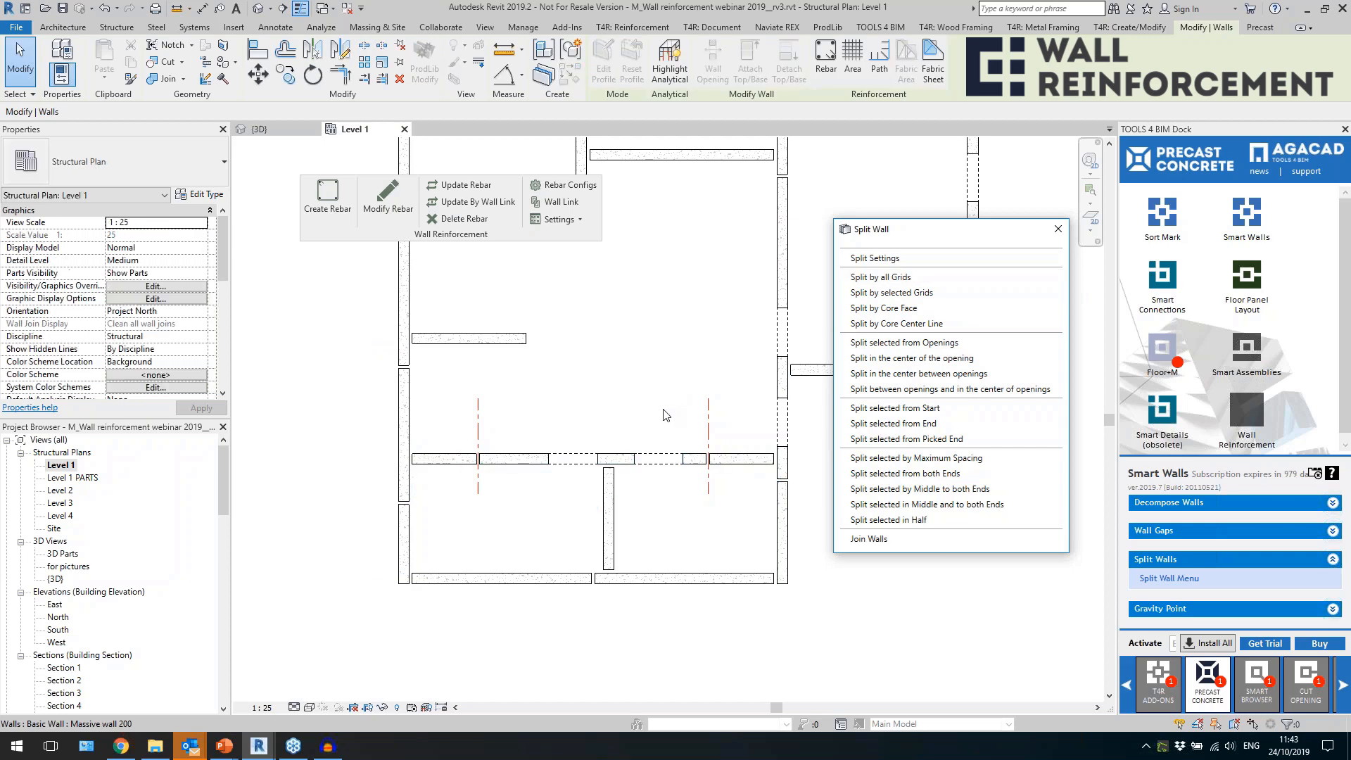
{"action": "scroll", "coordinate": [707, 456], "scroll_direction": "up", "scroll_amount": 4}
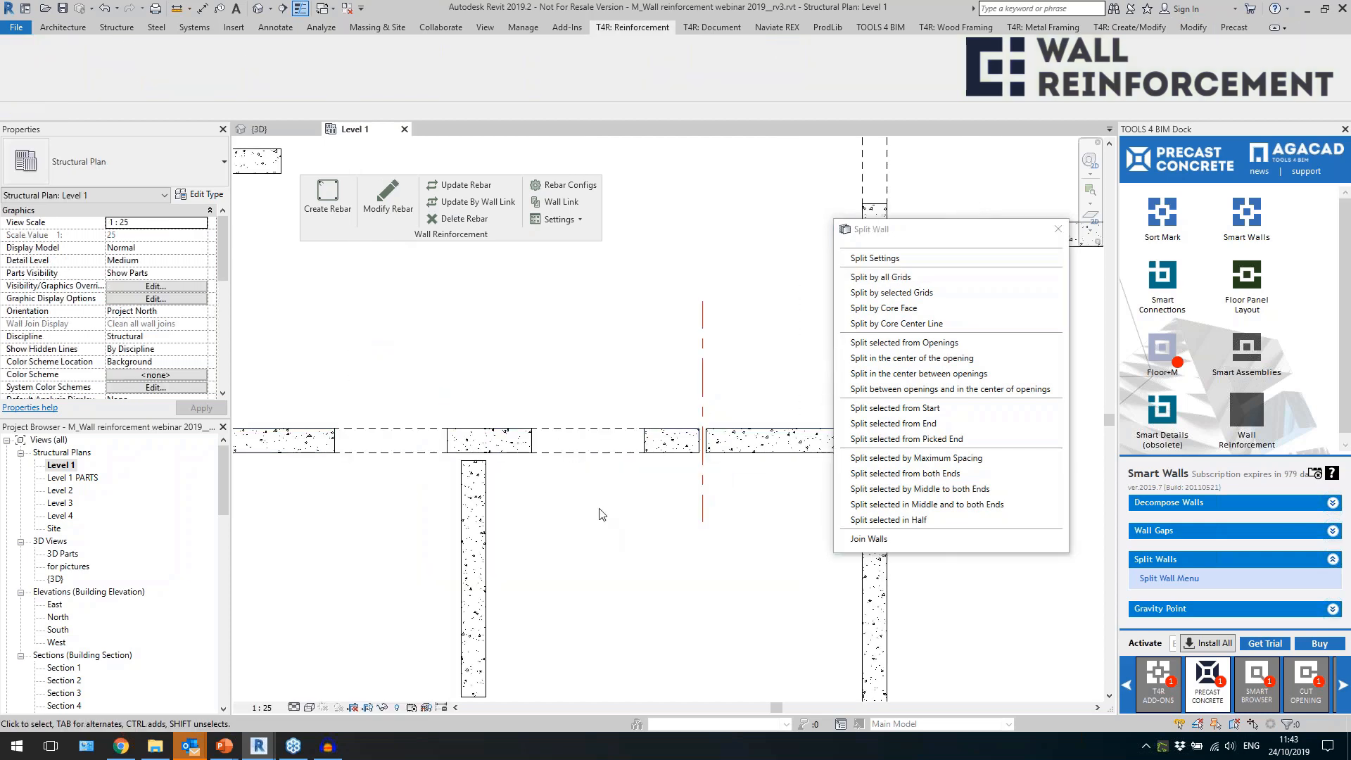
{"action": "scroll", "coordinate": [702, 454], "scroll_direction": "down", "scroll_amount": 4}
{"action": "left_click", "coordinate": [538, 484]}
{"action": "left_click", "coordinate": [515, 552]}
{"action": "scroll", "coordinate": [516, 552], "scroll_direction": "down", "scroll_amount": 2}
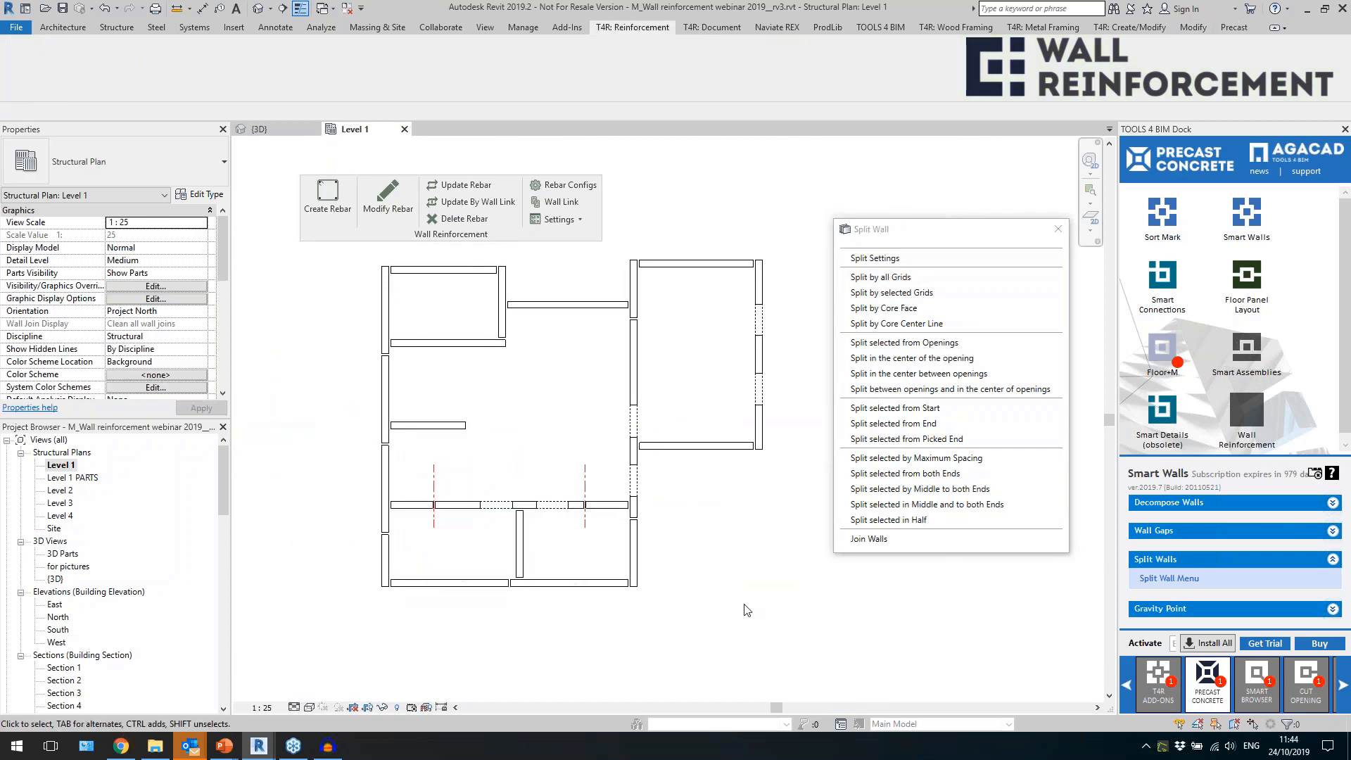
Dismiss the save reminder, return to the 3D view and close the Split Wall menu.
{"action": "middle_click_drag", "start_coordinate": [769, 653], "coordinate": [743, 645]}
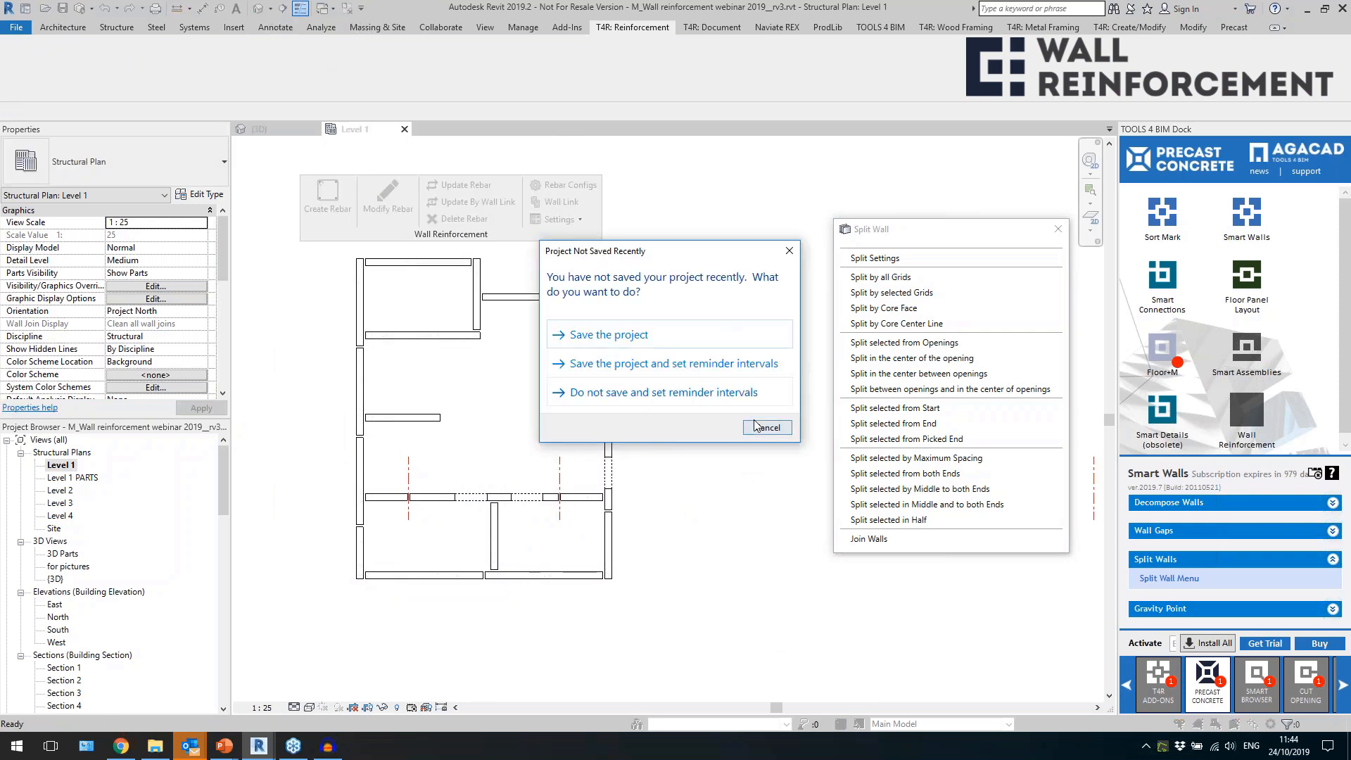
{"action": "left_click", "coordinate": [755, 425]}
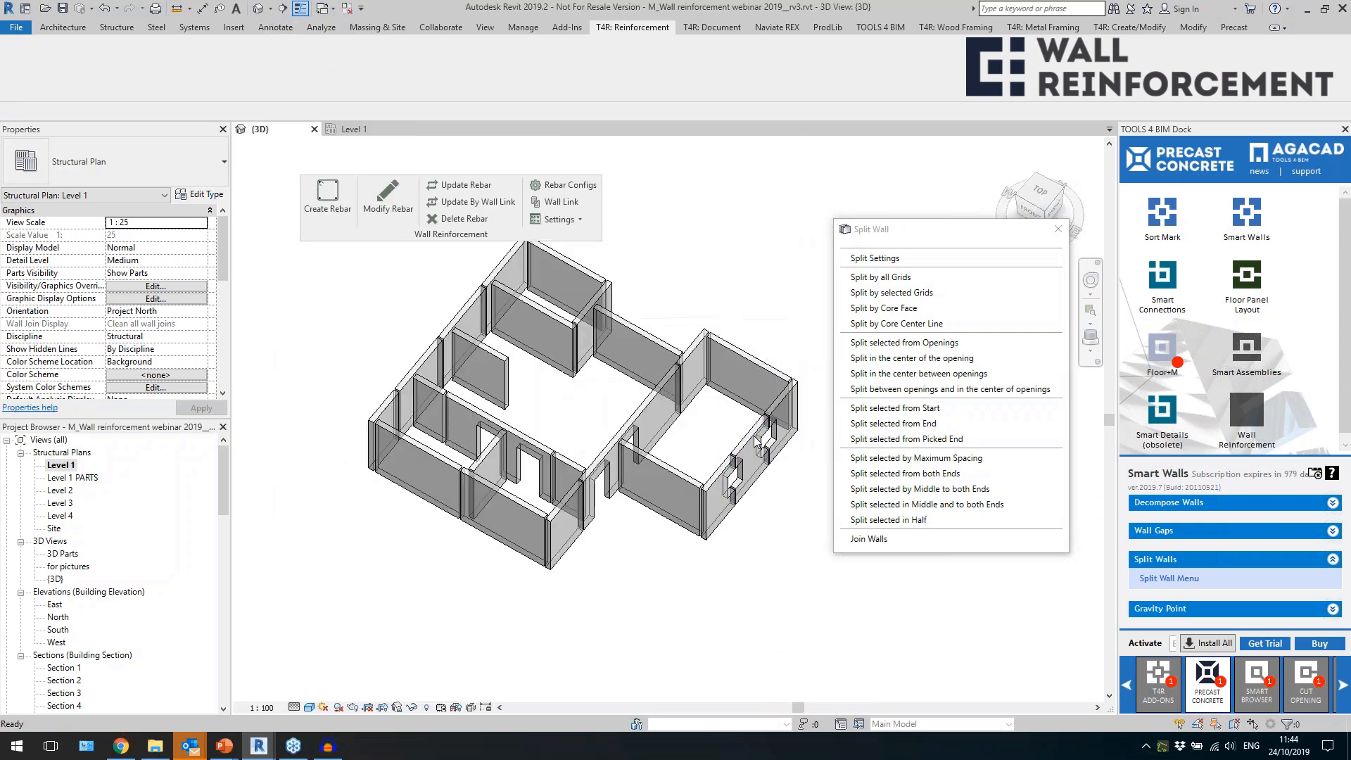
{"action": "left_click", "coordinate": [1058, 230]}
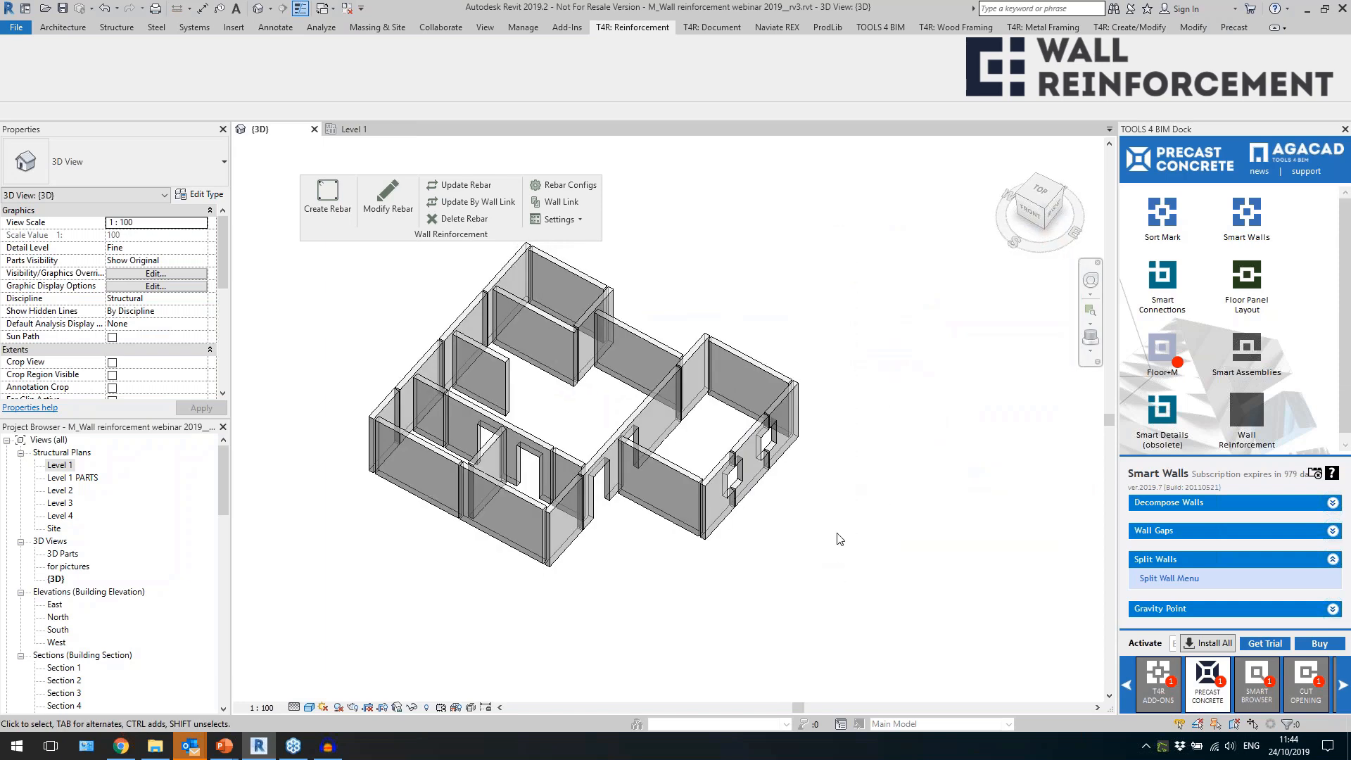
Insert Smart Connections details into the front part of the house's walls using the LTEND_Massive walls configuration.
{"action": "middle_click_drag", "start_coordinate": [845, 532], "coordinate": [782, 549]}
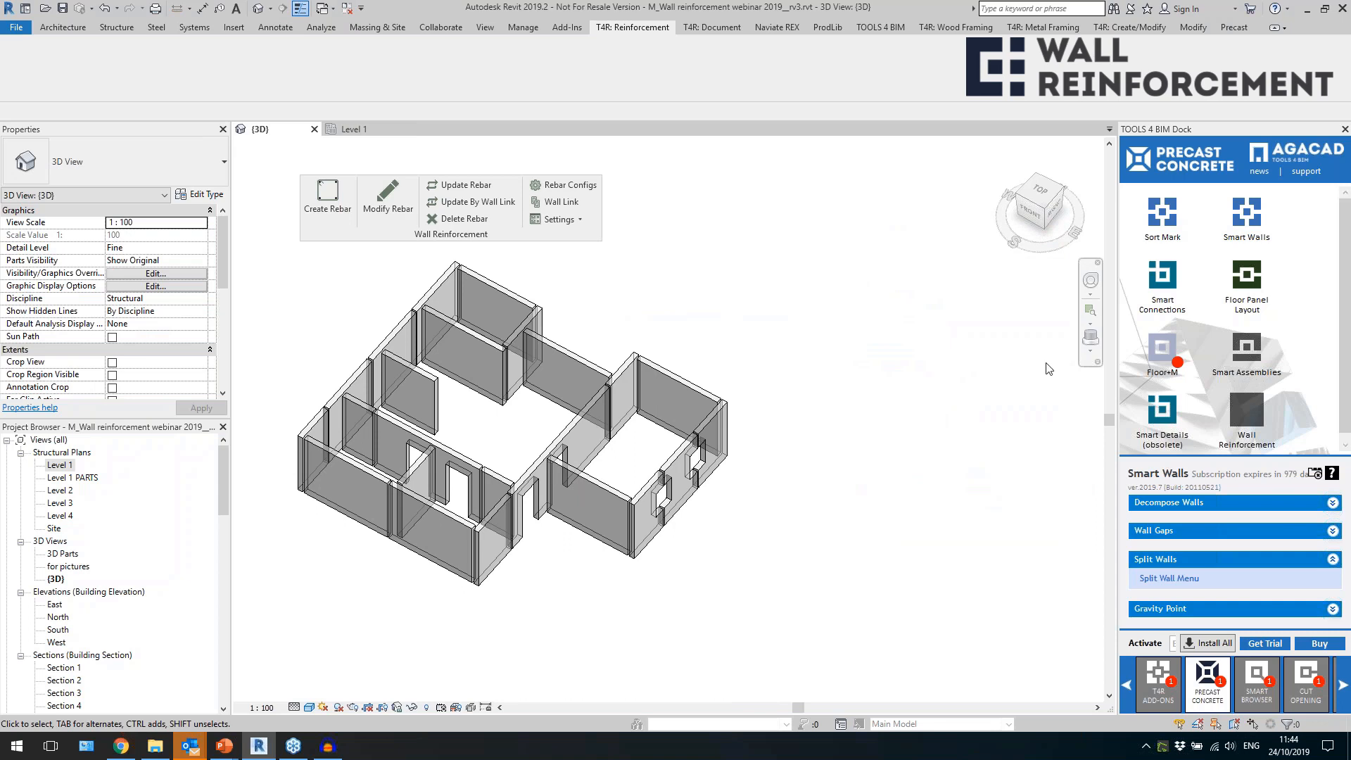
{"action": "left_click", "coordinate": [1162, 280]}
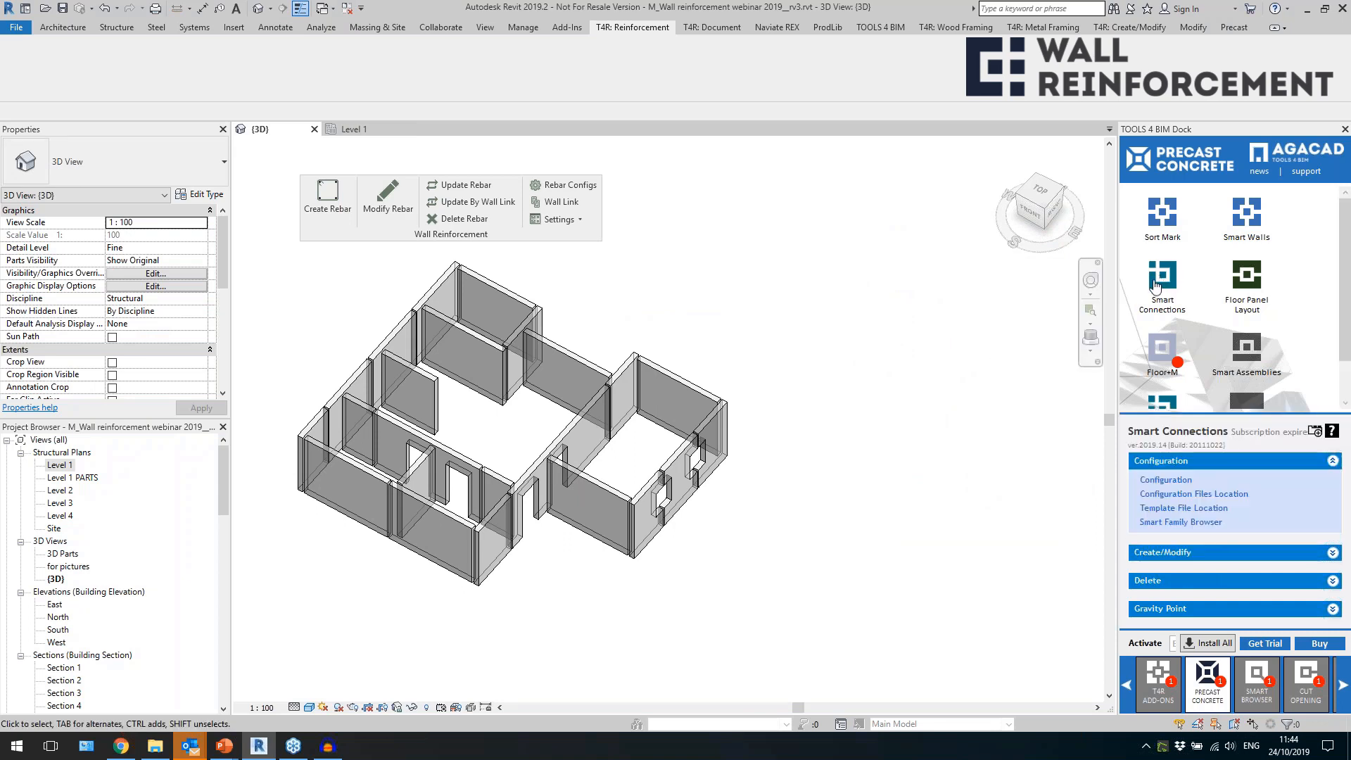
{"action": "left_click_drag", "start_coordinate": [531, 632], "coordinate": [310, 355]}
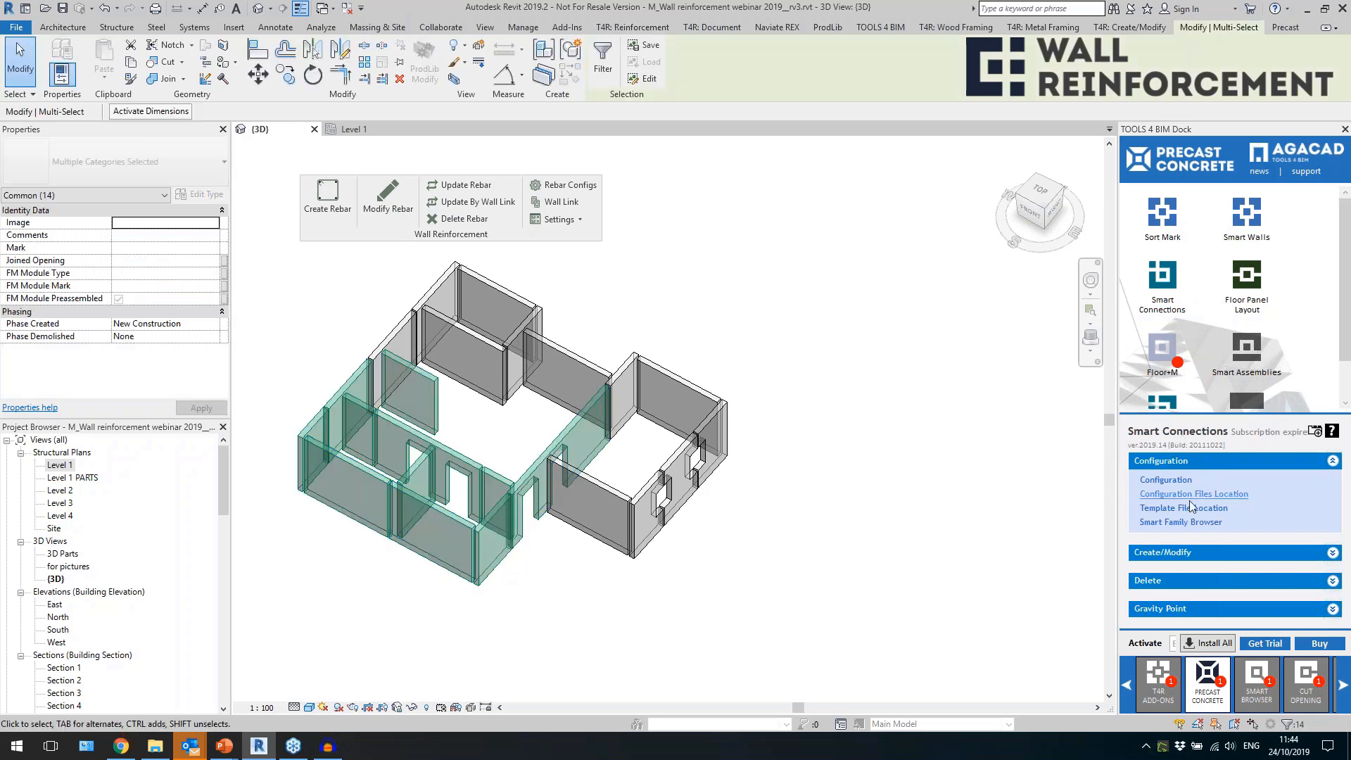
{"action": "left_click", "coordinate": [1164, 553]}
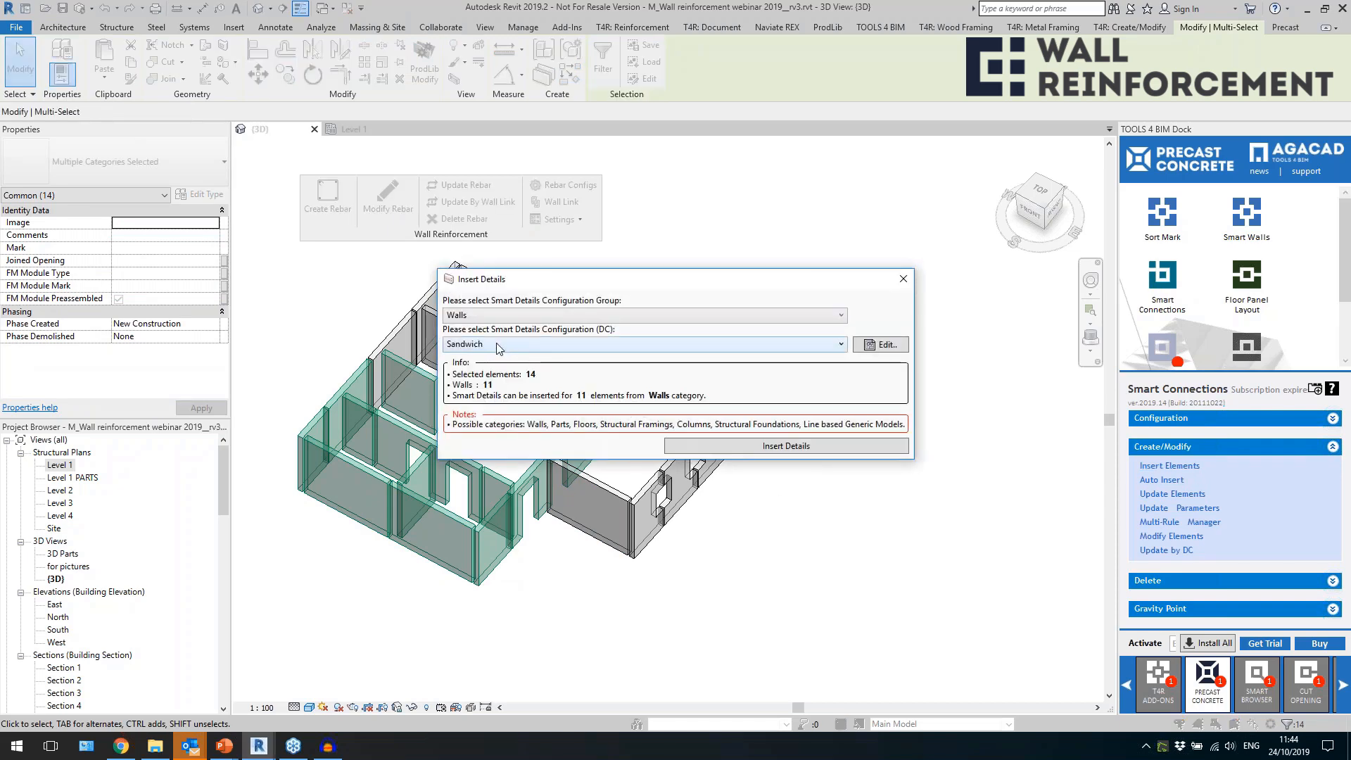
{"action": "left_click", "coordinate": [499, 347]}
{"action": "left_click", "coordinate": [489, 362]}
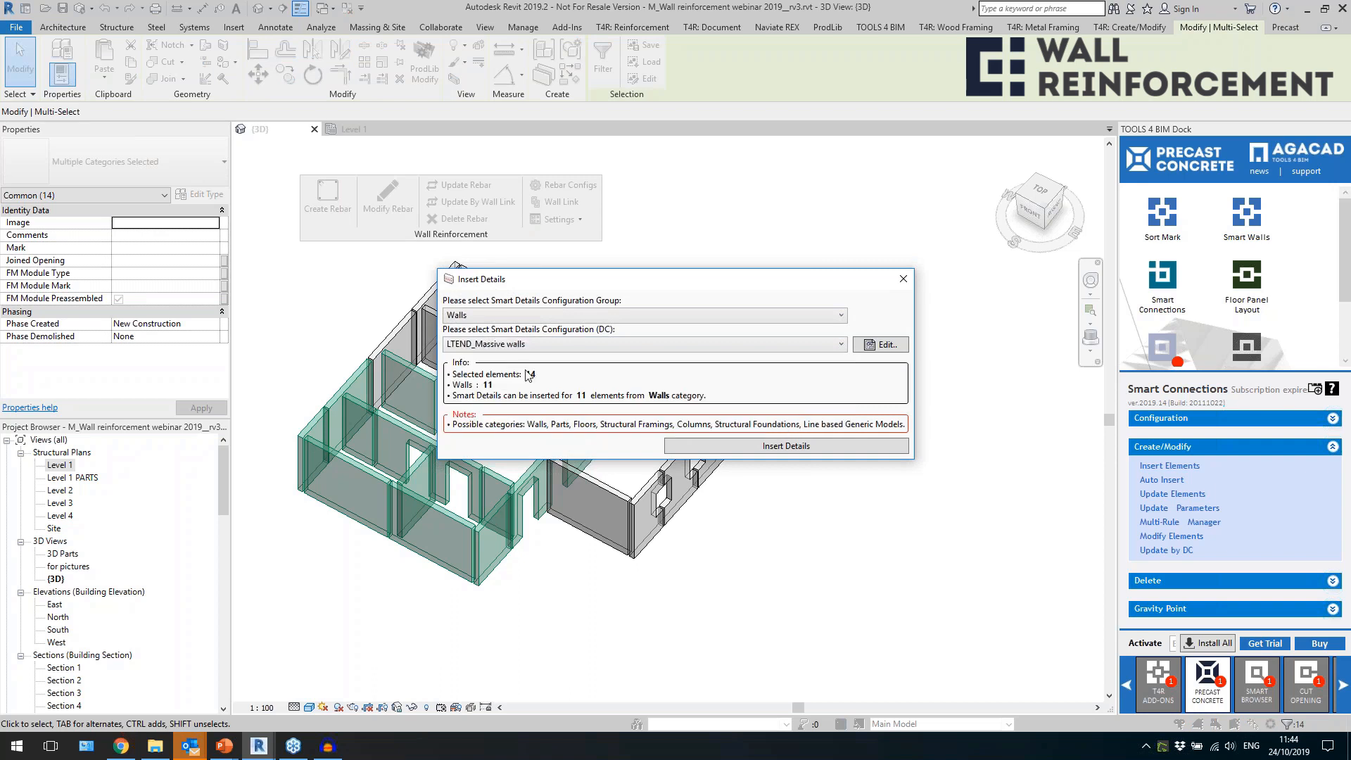
{"action": "left_click", "coordinate": [747, 449]}
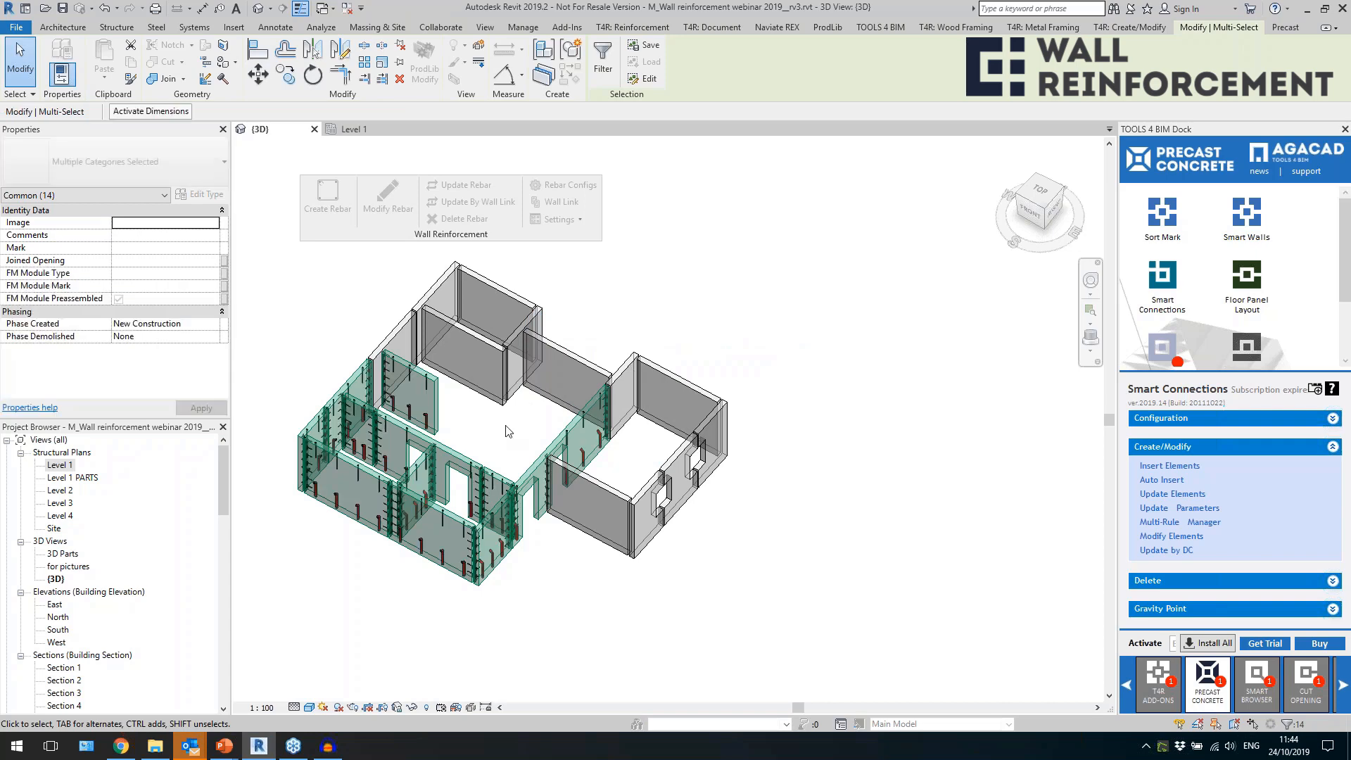
Examine the top fix and bottom tube connections inserted in the exterior wall panels.
{"action": "scroll", "coordinate": [418, 337], "scroll_direction": "up", "scroll_amount": 6}
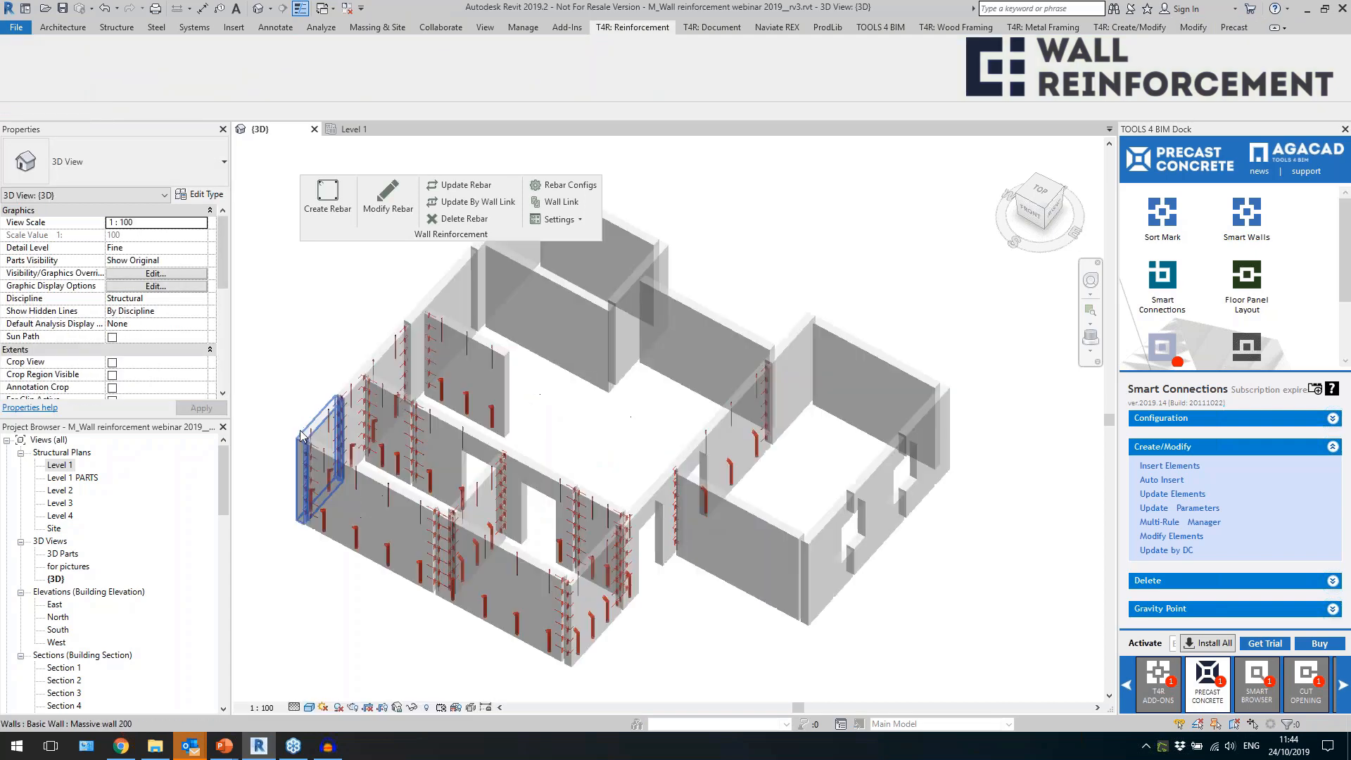
{"action": "scroll", "coordinate": [419, 337], "scroll_direction": "up", "scroll_amount": 1}
{"action": "left_click", "coordinate": [441, 317]}
{"action": "middle_click_drag", "start_coordinate": [441, 317], "coordinate": [339, 425], "text": "shift"}
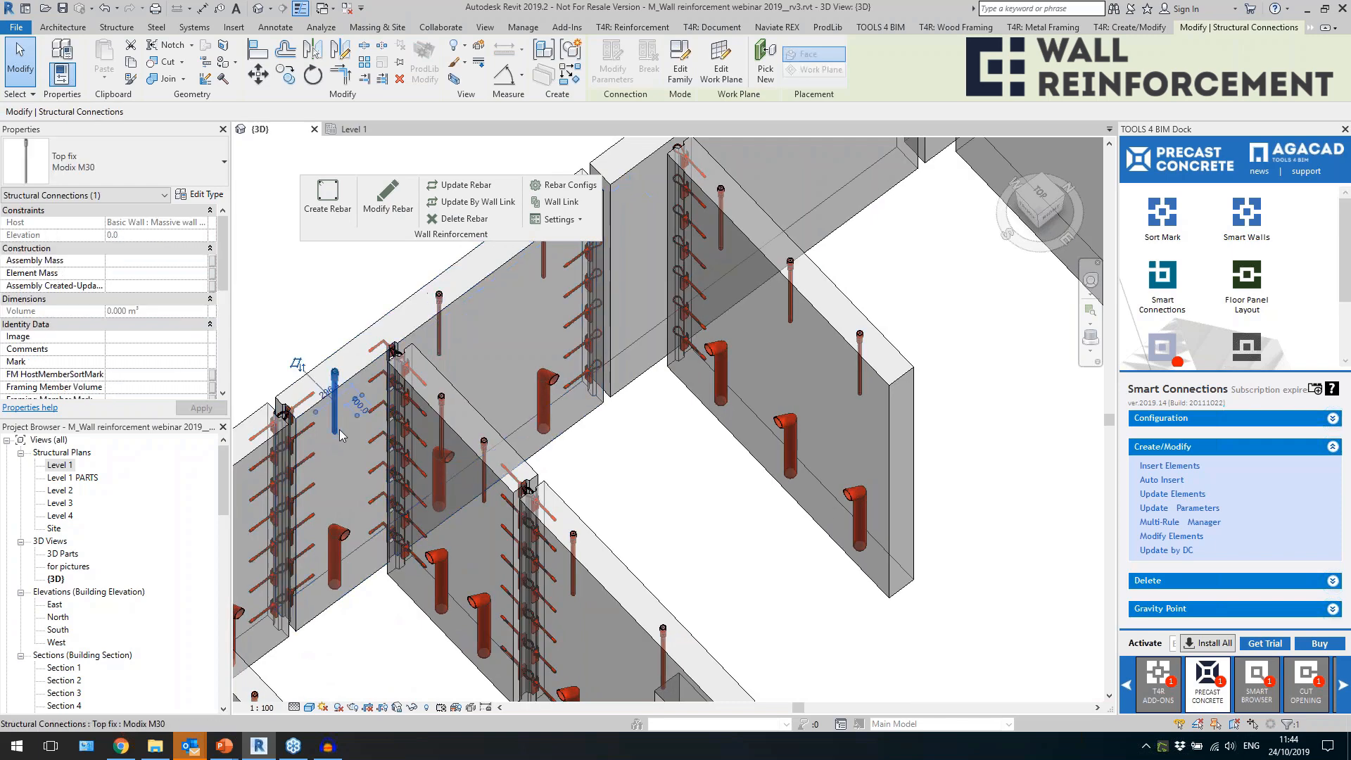
{"action": "left_click", "coordinate": [337, 559]}
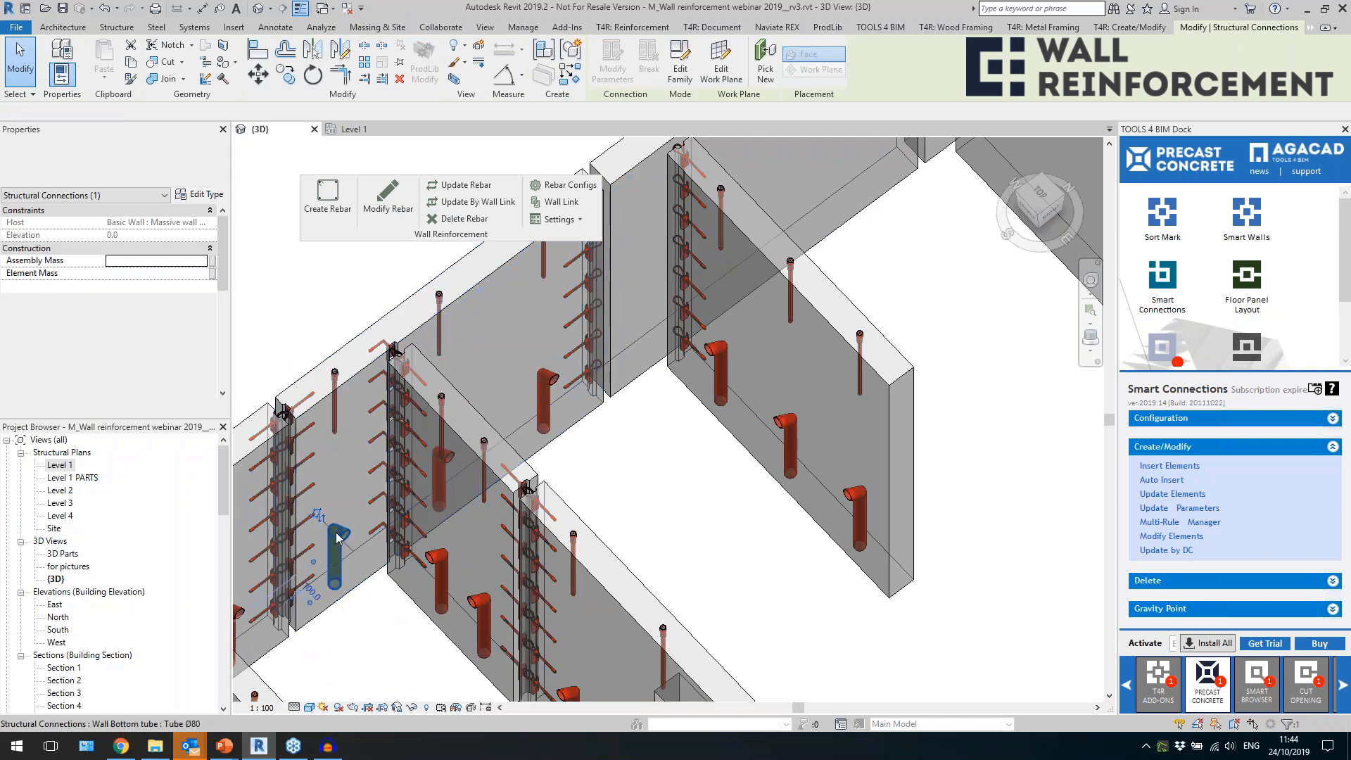
{"action": "scroll", "coordinate": [345, 564], "scroll_direction": "up", "scroll_amount": 2}
{"action": "scroll", "coordinate": [345, 564], "scroll_direction": "down", "scroll_amount": 2}
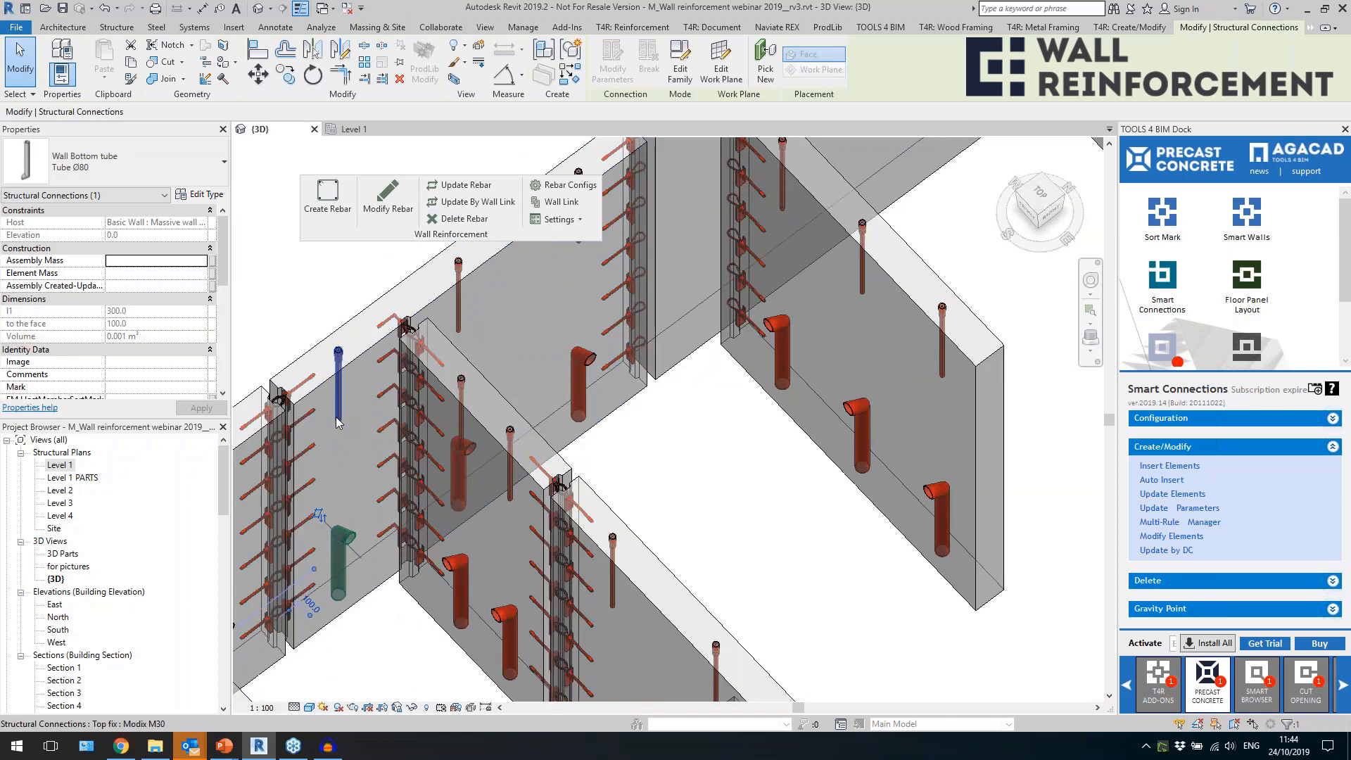
{"action": "left_click", "coordinate": [337, 421]}
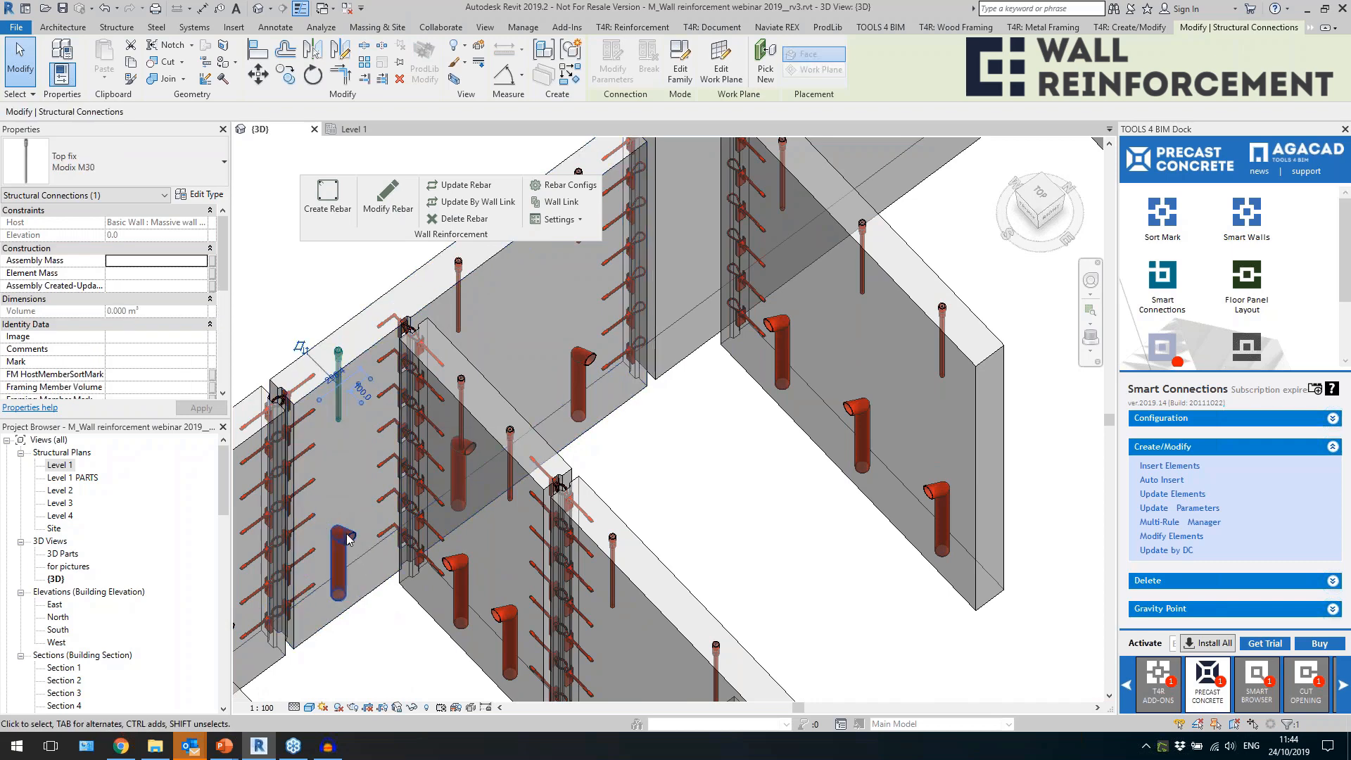
{"action": "left_click", "coordinate": [341, 561]}
Inspect from above the embedded loop at the panel joint and the angled loop at the T-junction.
{"action": "middle_click_drag", "start_coordinate": [704, 435], "coordinate": [684, 464], "text": "shift"}
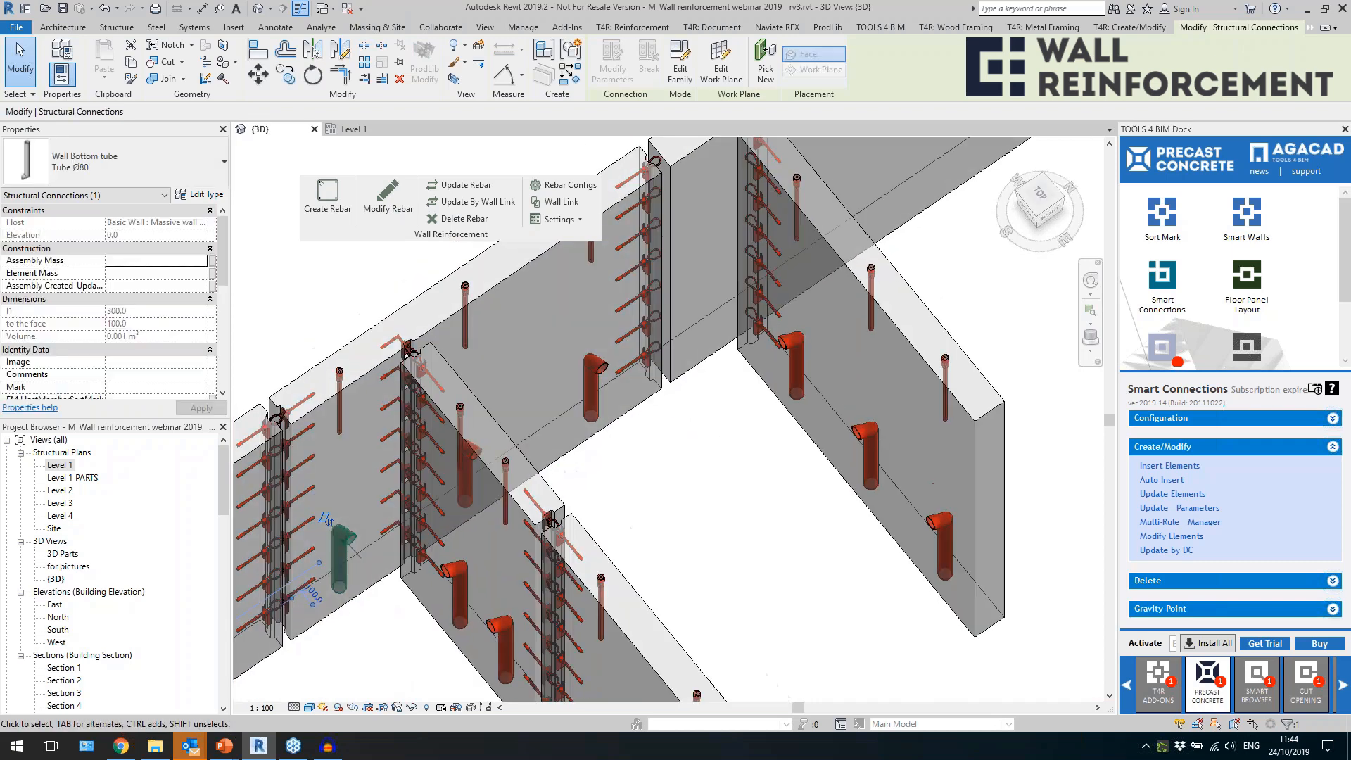
{"action": "left_click", "coordinate": [636, 335]}
{"action": "middle_click_drag", "start_coordinate": [691, 341], "coordinate": [658, 486], "text": "shift"}
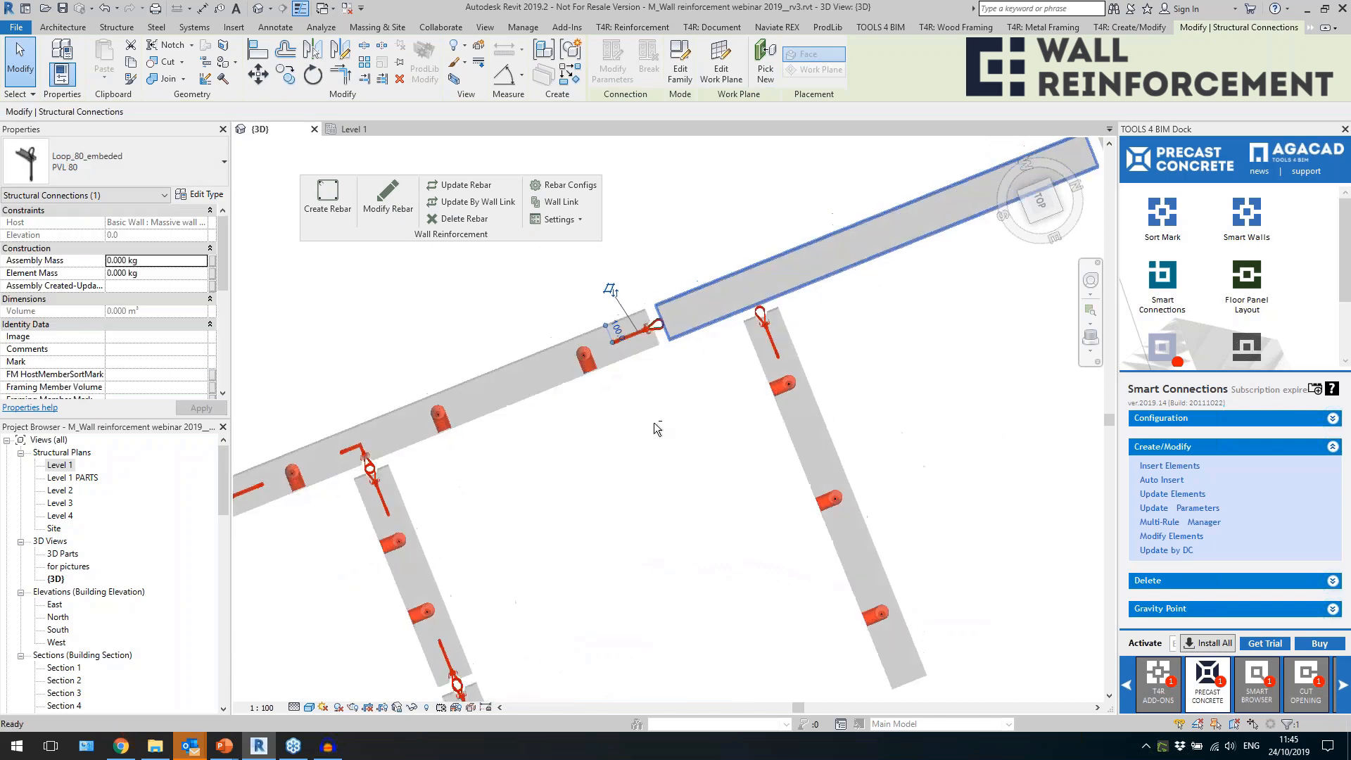
{"action": "mouse_move", "coordinate": [606, 572]}
{"action": "middle_mouse_down", "text": "shift"}
{"action": "mouse_move", "coordinate": [642, 516]}
{"action": "mouse_move", "coordinate": [612, 556]}
{"action": "middle_mouse_up", "text": "shift"}
{"action": "left_click", "coordinate": [354, 427]}
{"action": "middle_click_drag", "start_coordinate": [355, 427], "coordinate": [465, 412], "text": "shift"}
{"action": "scroll", "coordinate": [401, 437], "scroll_direction": "down", "scroll_amount": 1}
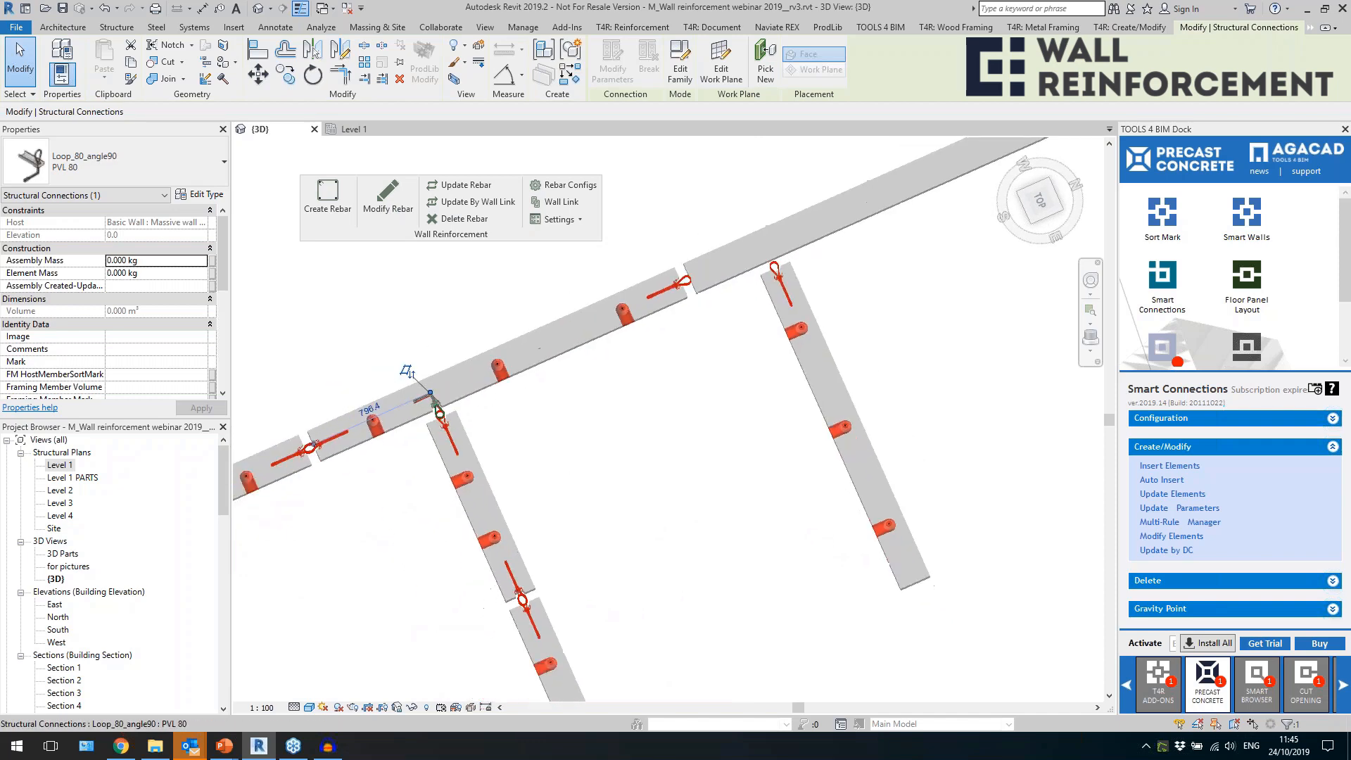
Open the angled loop's configuration for modification and review its Searching Rule Class and Searching Rule Name options.
{"action": "left_click", "coordinate": [1163, 537]}
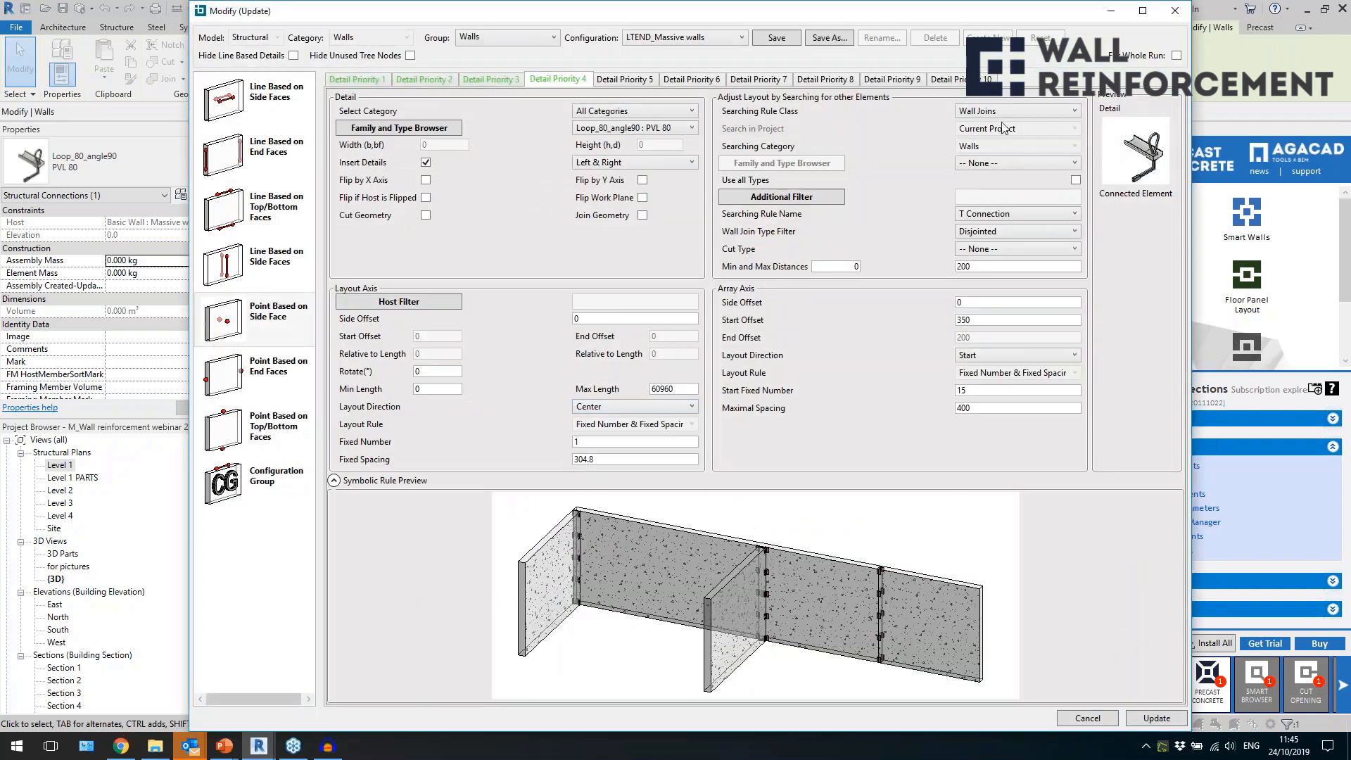
{"action": "left_click", "coordinate": [1008, 112]}
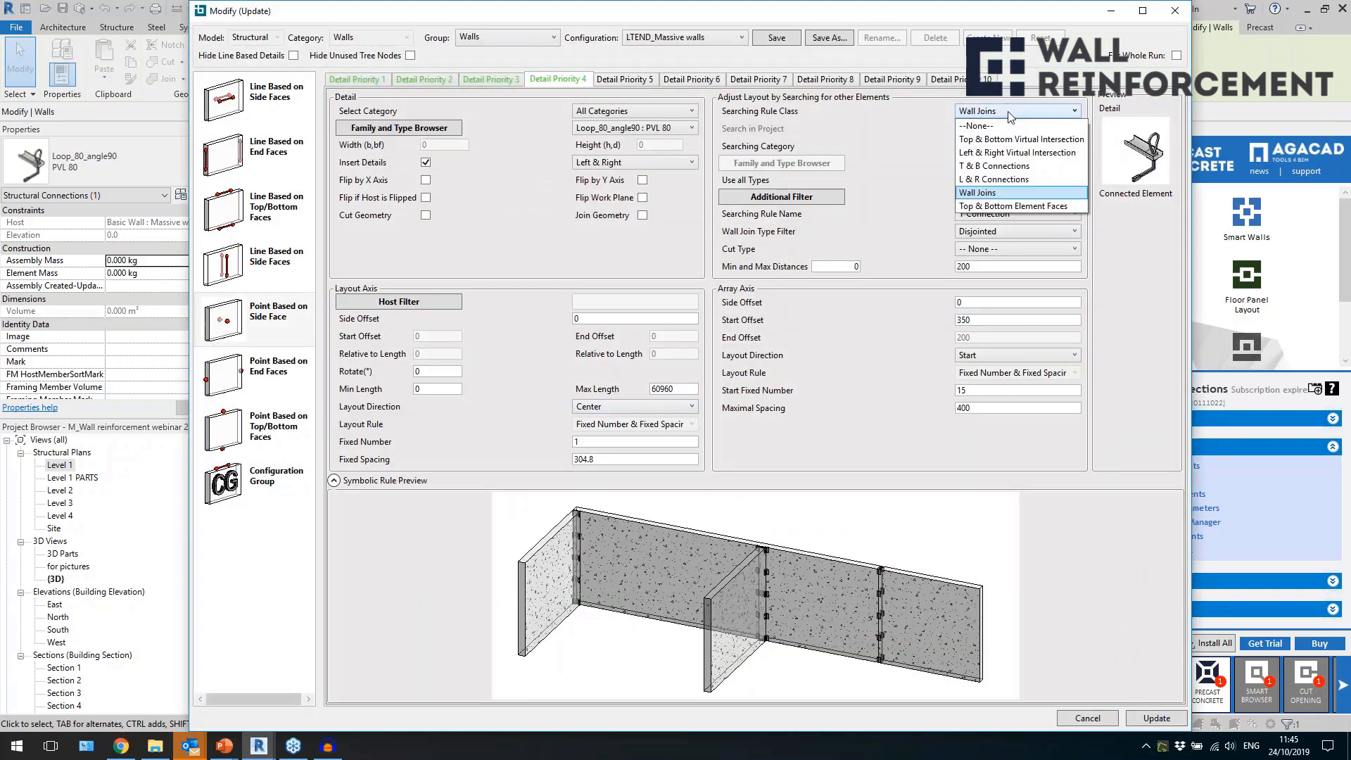
{"action": "left_click", "coordinate": [915, 167]}
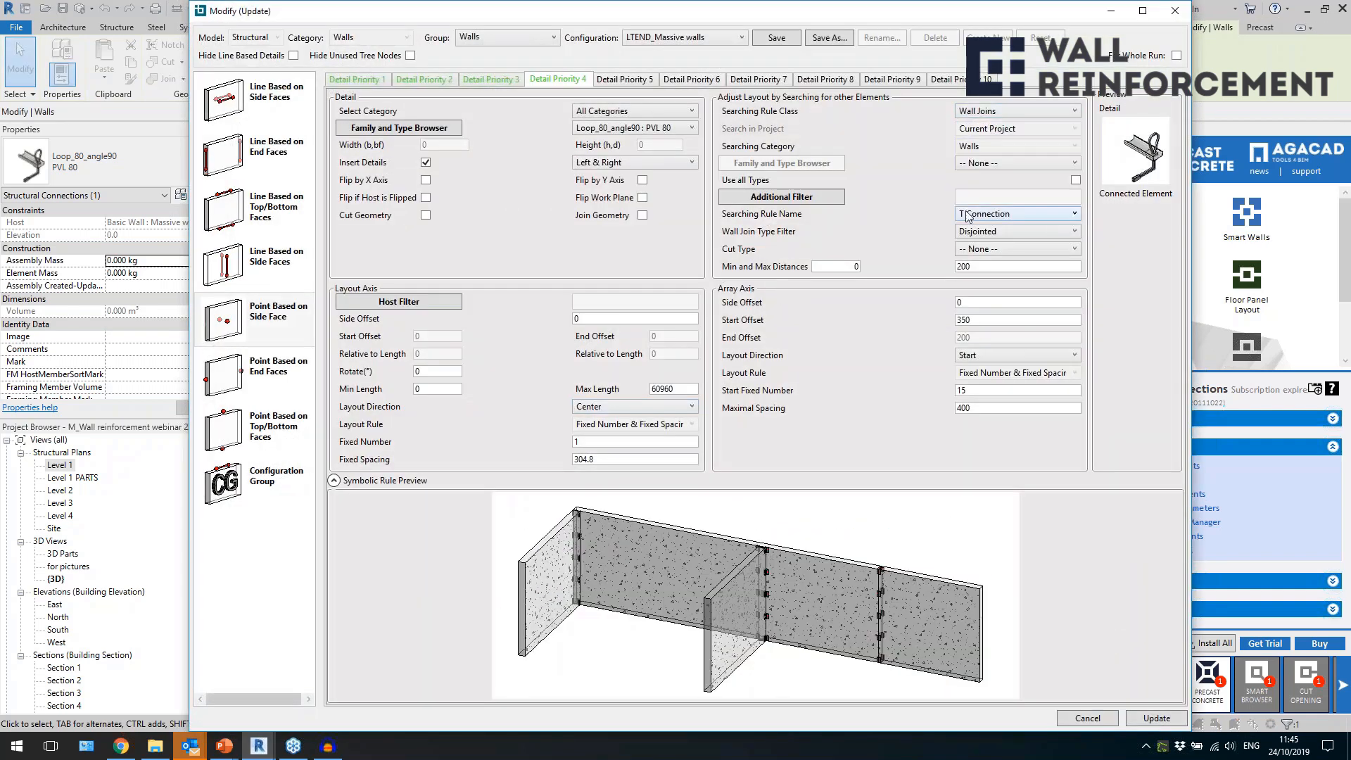
{"action": "left_click", "coordinate": [1019, 213]}
{"action": "left_click", "coordinate": [909, 222]}
{"action": "left_click", "coordinate": [1002, 113]}
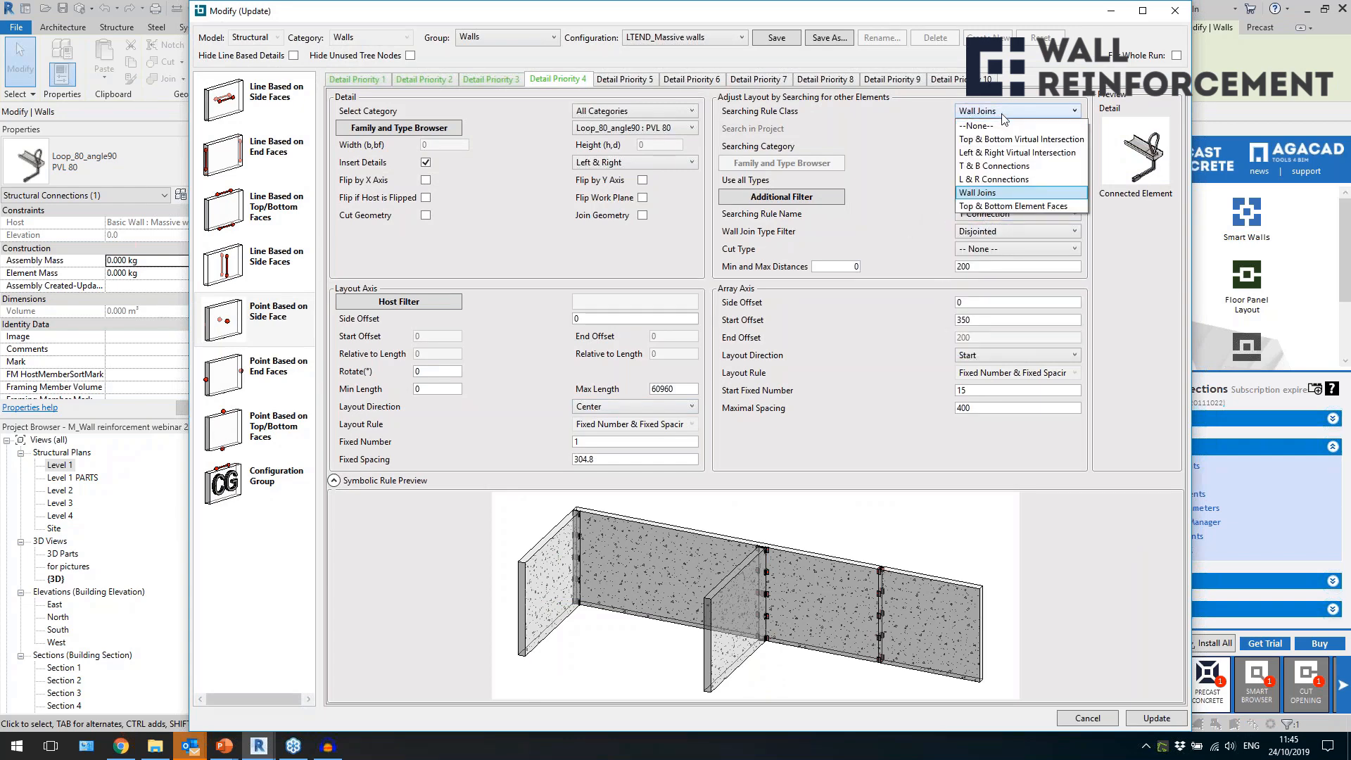
{"action": "left_click", "coordinate": [898, 176]}
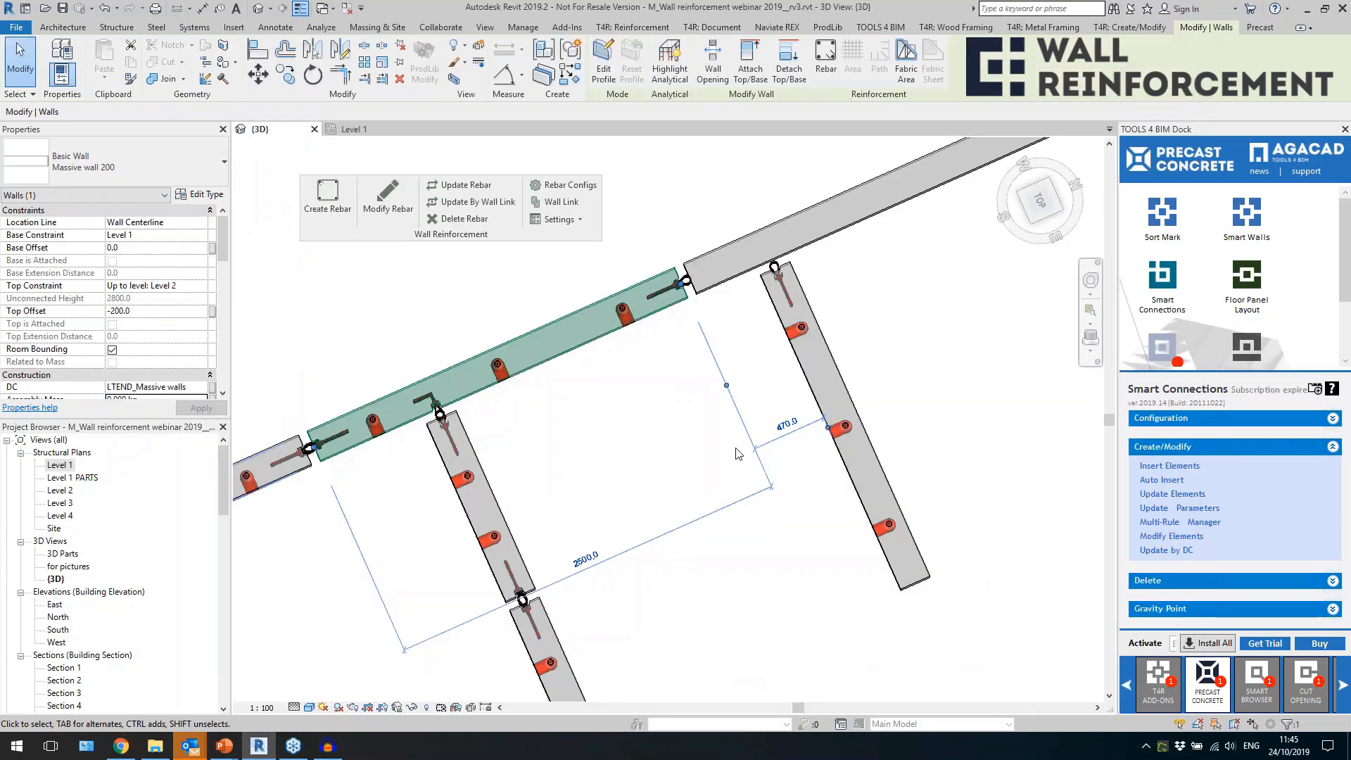
Compare the loop connections at the wall corner and T-junction from above, then return to an overall 3D view of the house.
{"action": "left_click", "coordinate": [592, 448]}
{"action": "scroll", "coordinate": [572, 403], "scroll_direction": "down", "scroll_amount": 2}
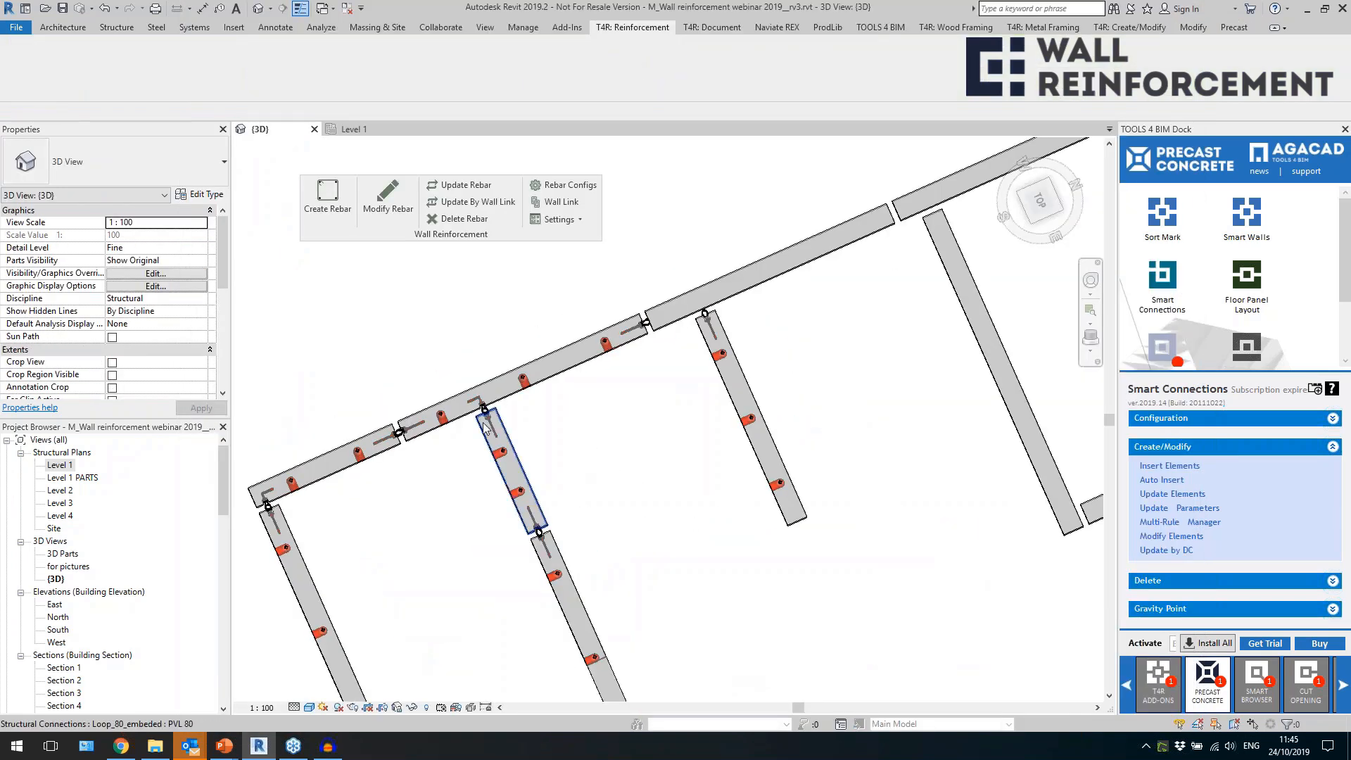
{"action": "scroll", "coordinate": [264, 521], "scroll_direction": "up", "scroll_amount": 4}
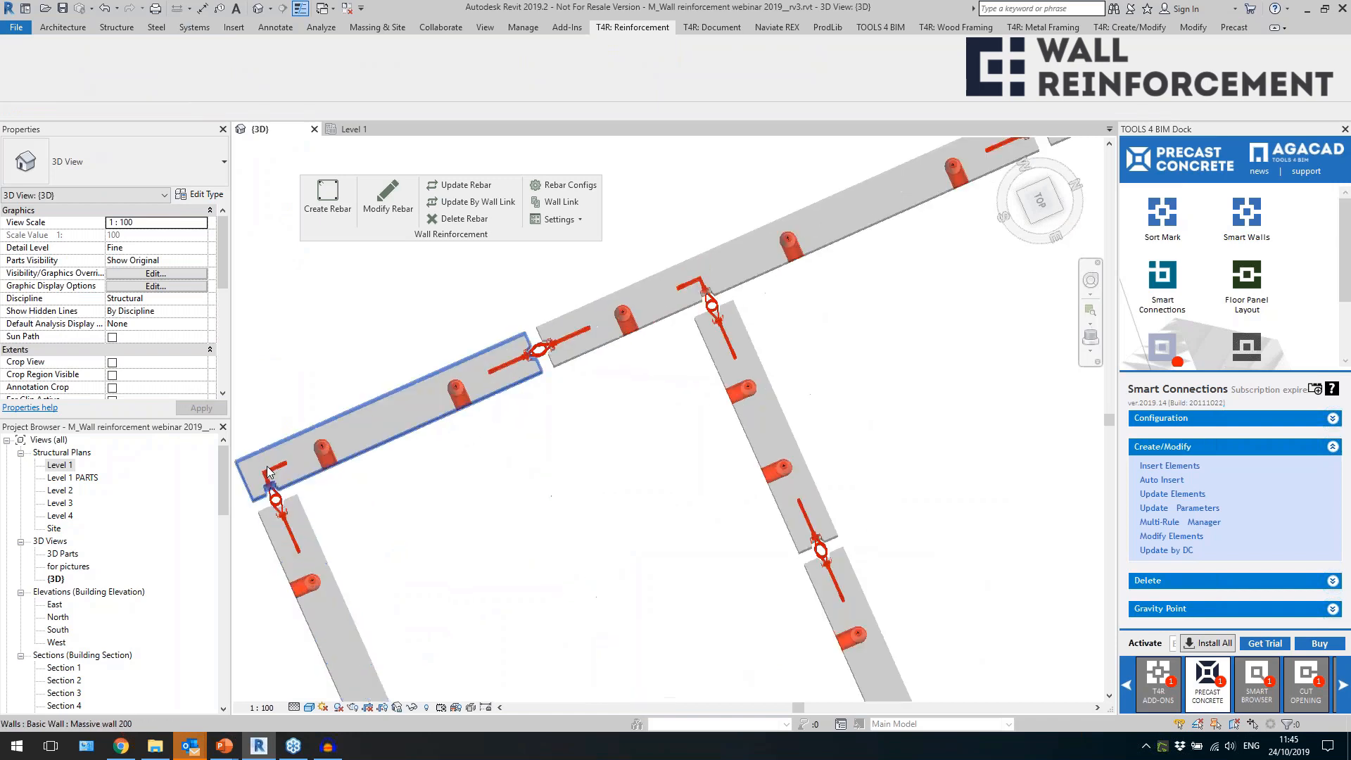
{"action": "left_click", "coordinate": [264, 517]}
{"action": "left_click", "coordinate": [687, 311]}
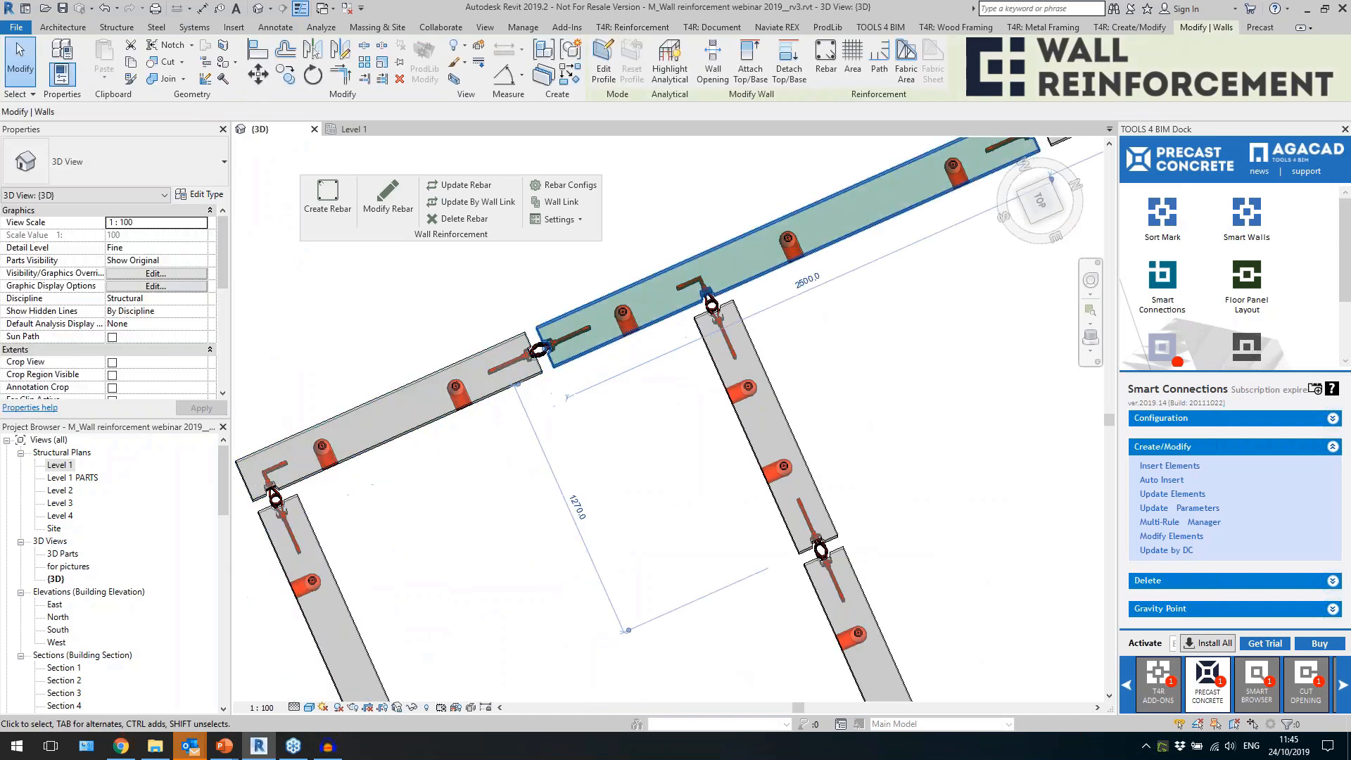
{"action": "scroll", "coordinate": [850, 438], "scroll_direction": "down", "scroll_amount": 2}
{"action": "left_click", "coordinate": [926, 457]}
{"action": "scroll", "coordinate": [925, 461], "scroll_direction": "down", "scroll_amount": 2}
{"action": "middle_click_drag", "start_coordinate": [810, 551], "coordinate": [926, 443], "text": "shift"}
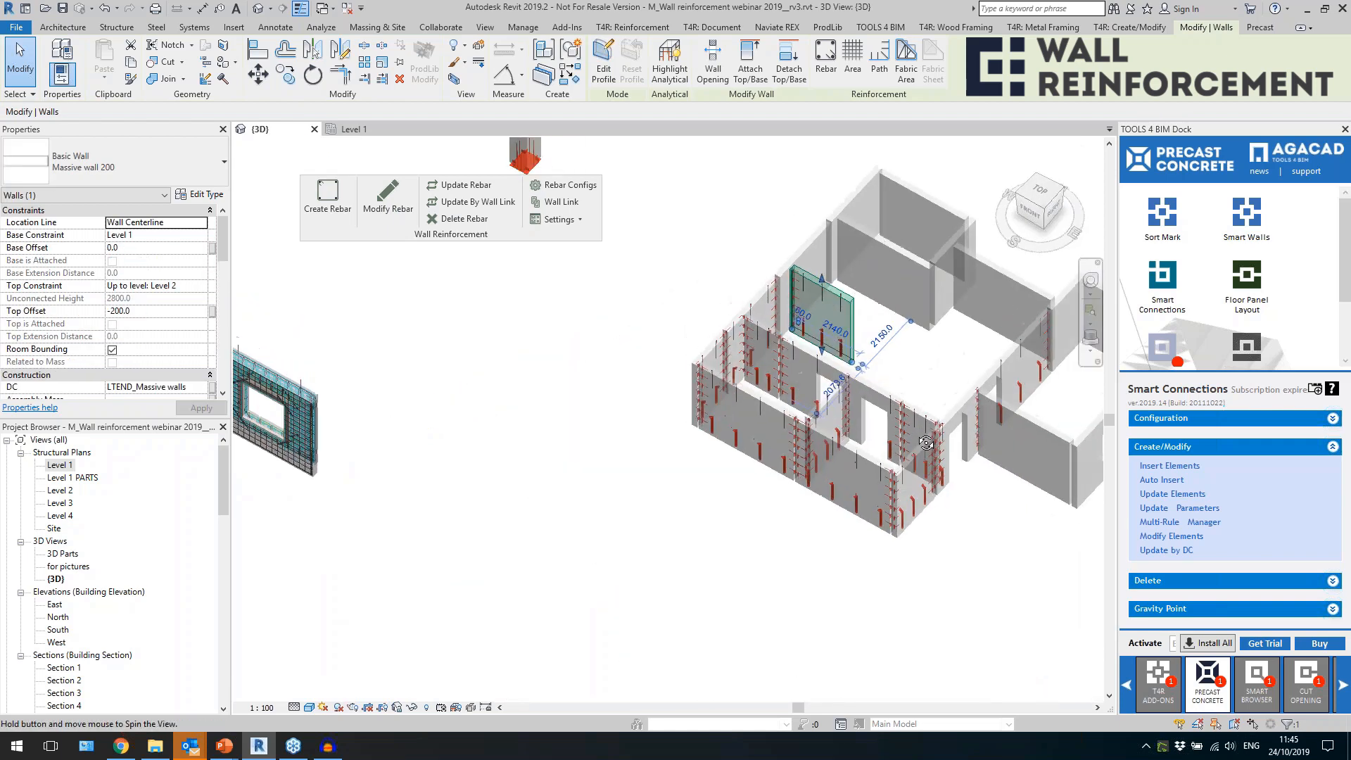
{"action": "middle_click_drag", "start_coordinate": [1001, 523], "coordinate": [750, 483]}
{"action": "left_click", "coordinate": [730, 489]}
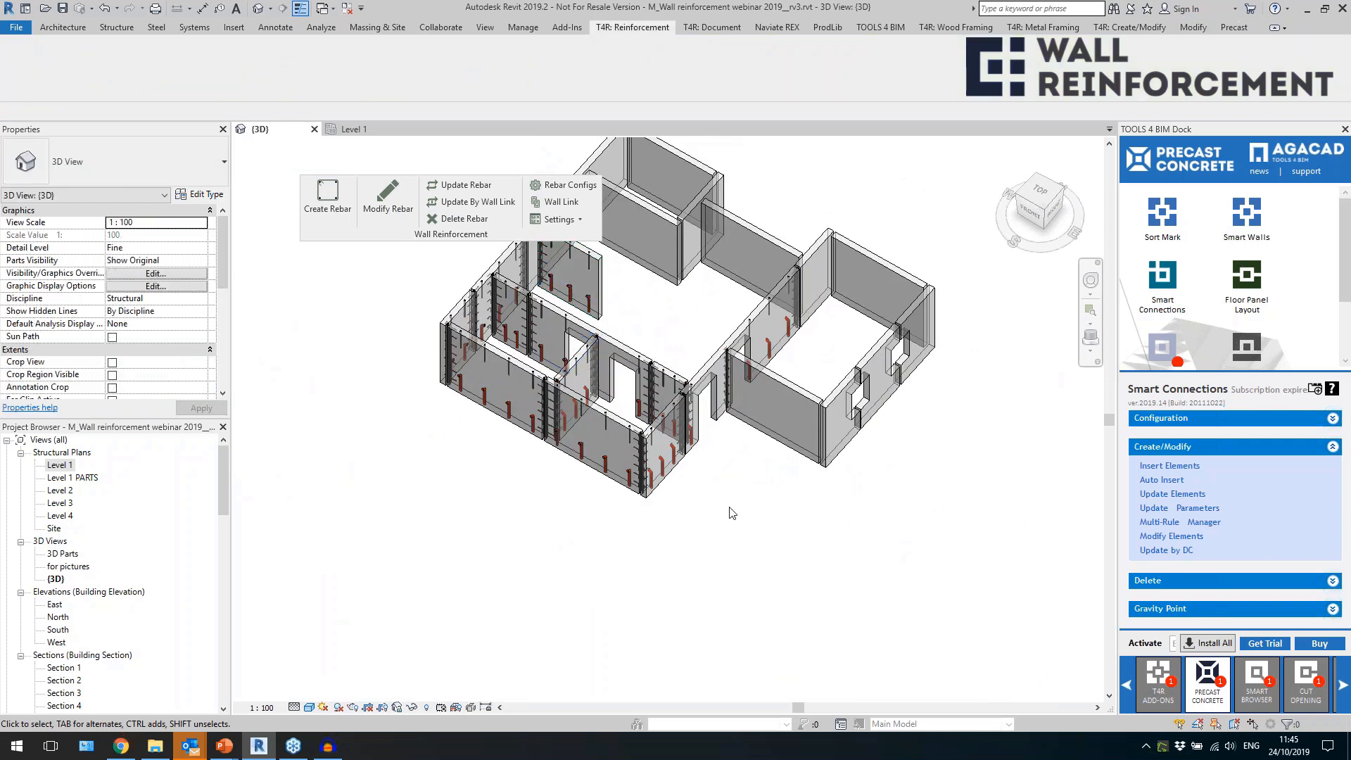
Create rebar in the selected front exterior panel, the adjoining interior partition and the inner wall panel with door openings.
{"action": "scroll", "coordinate": [590, 495], "scroll_direction": "up", "scroll_amount": 3}
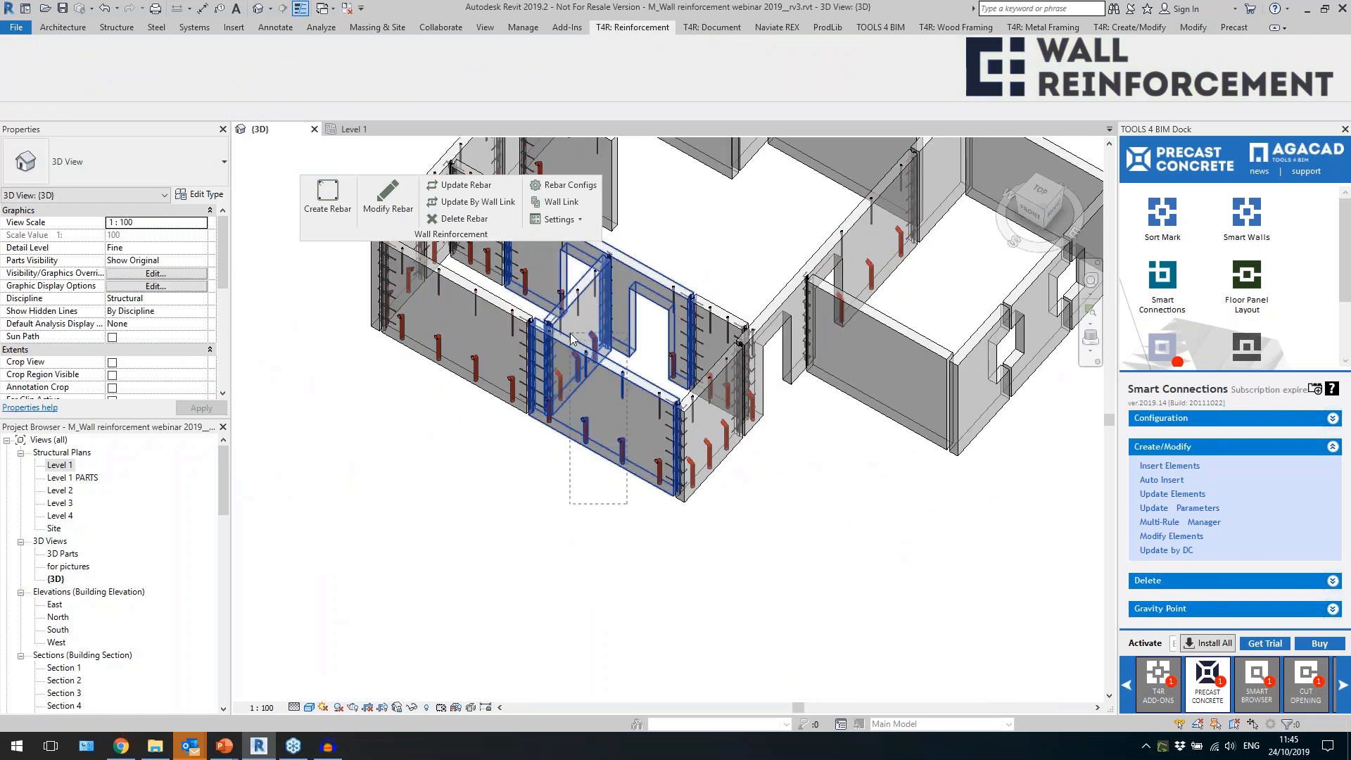
{"action": "left_click", "coordinate": [570, 378]}
{"action": "middle_click_drag", "start_coordinate": [570, 378], "coordinate": [587, 510], "text": "shift"}
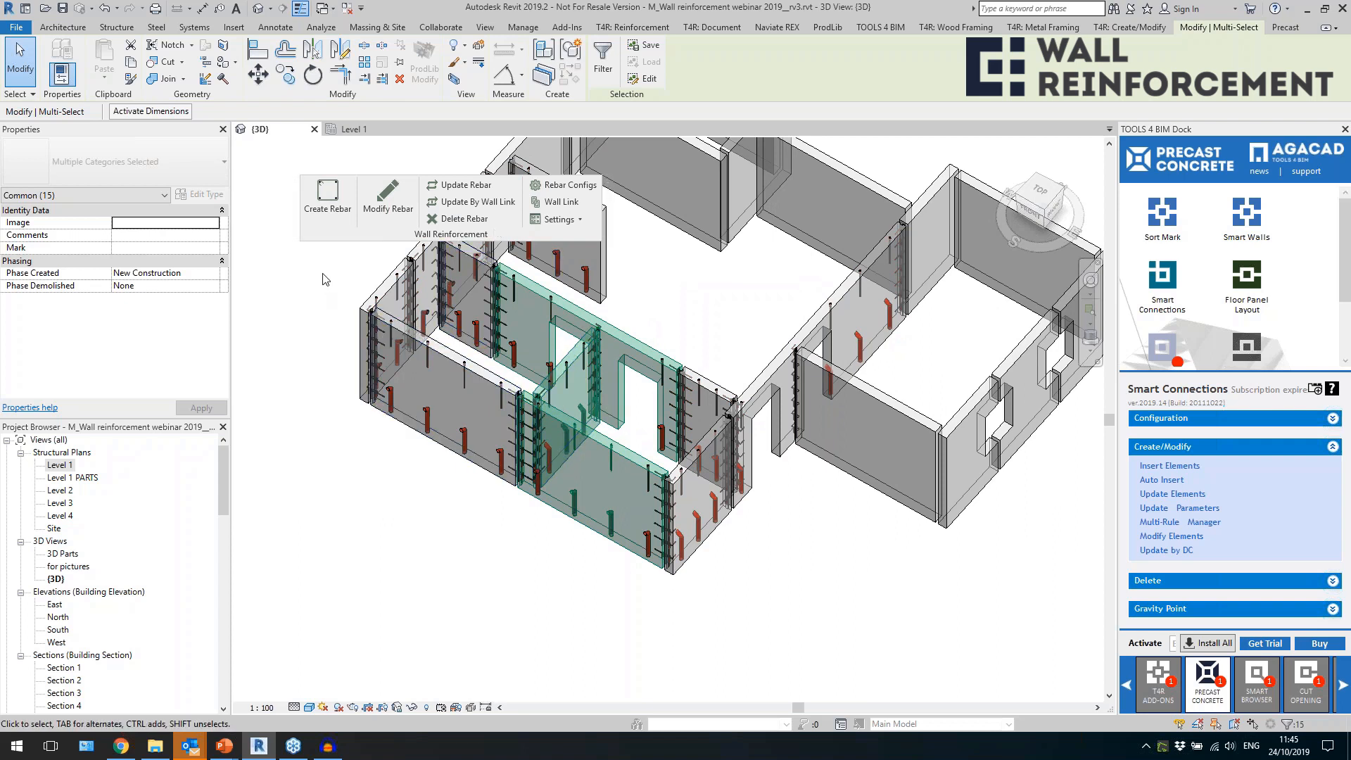
{"action": "left_click", "coordinate": [327, 197]}
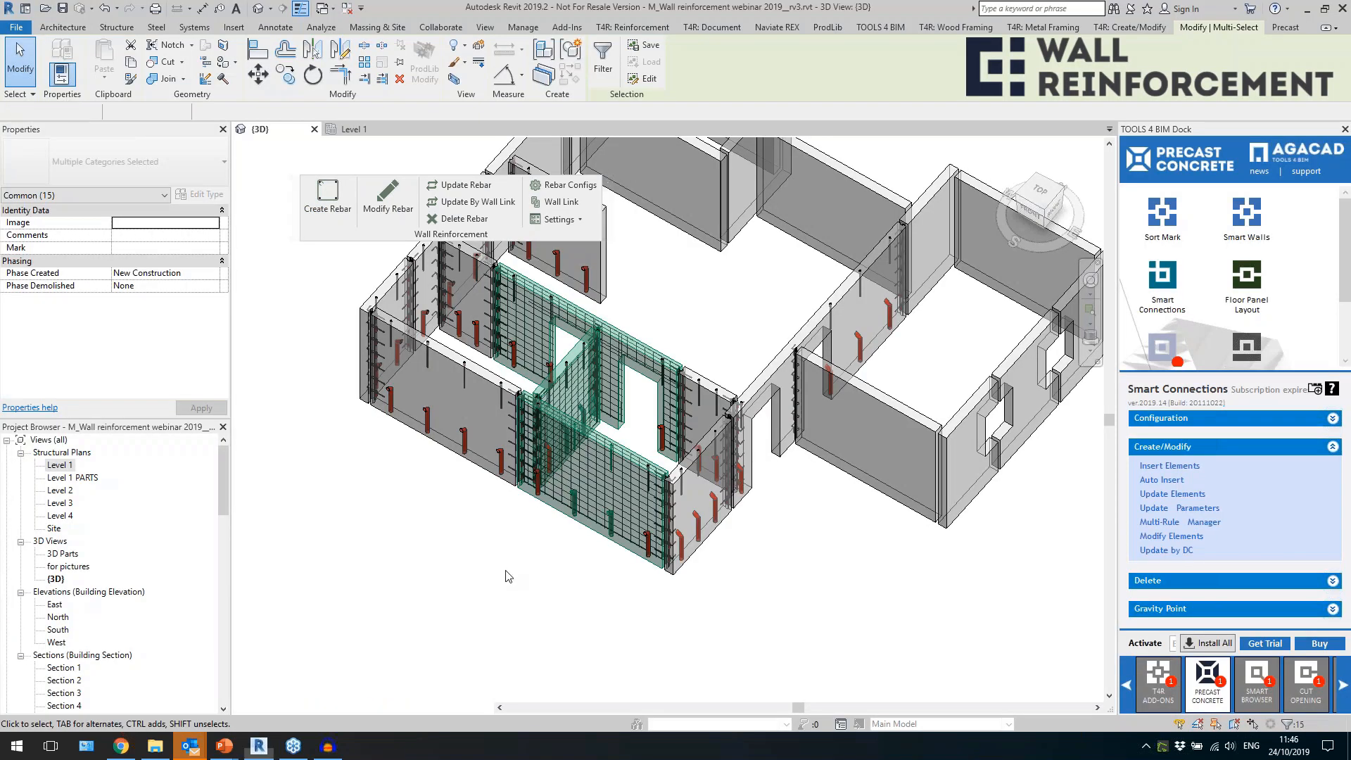
{"action": "left_click", "coordinate": [509, 576]}
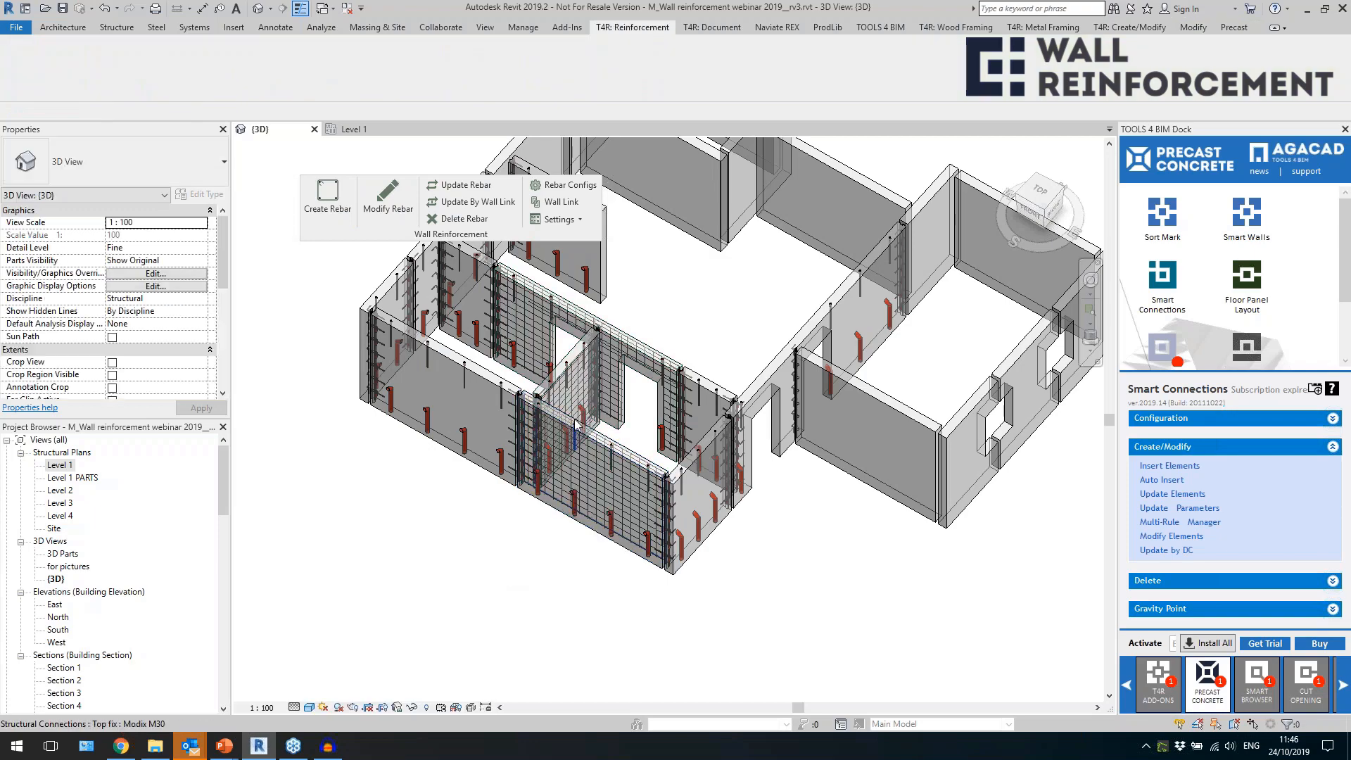
Examine the rebar created in the front, partition and inner wall panels, checking an individual horizontal bar.
{"action": "scroll", "coordinate": [577, 412], "scroll_direction": "up", "scroll_amount": 3}
{"action": "left_click", "coordinate": [584, 544]}
{"action": "scroll", "coordinate": [556, 475], "scroll_direction": "down", "scroll_amount": 3}
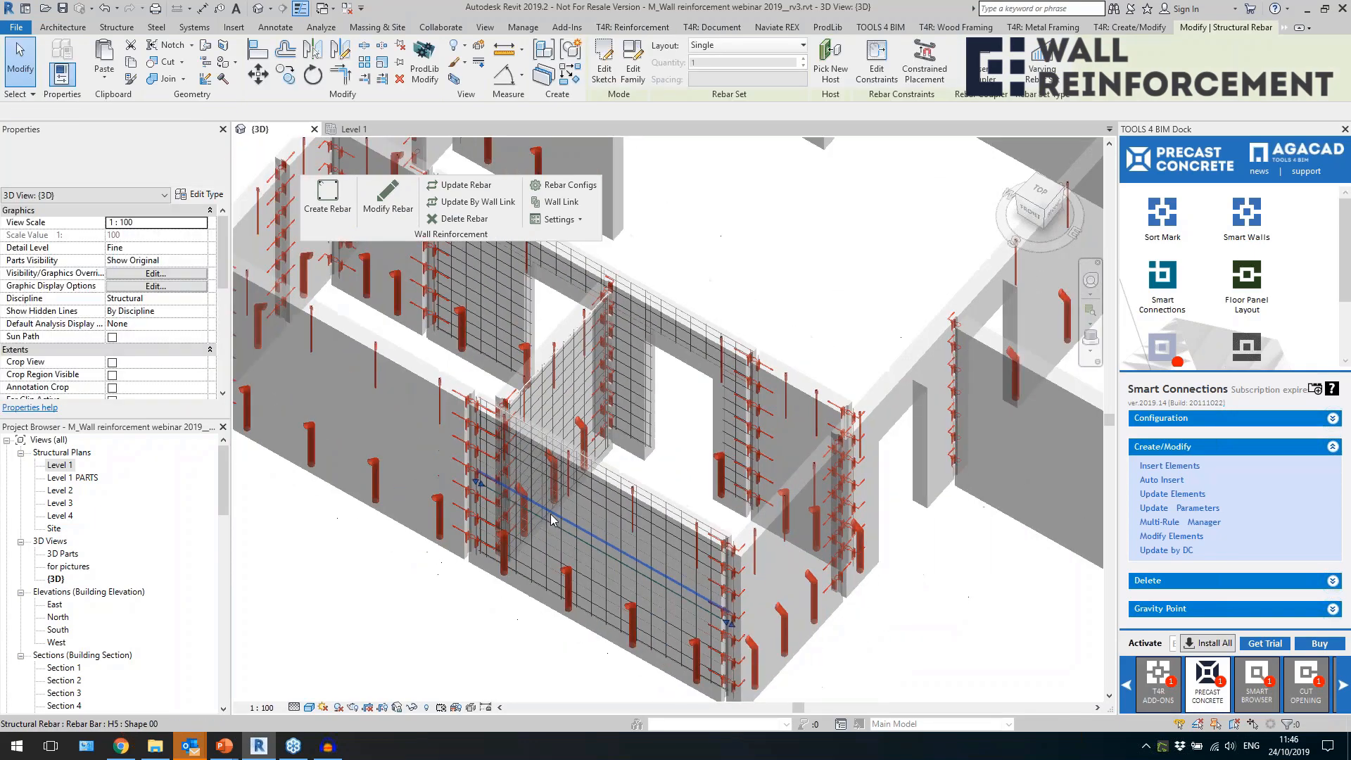
{"action": "scroll", "coordinate": [540, 452], "scroll_direction": "down", "scroll_amount": 2}
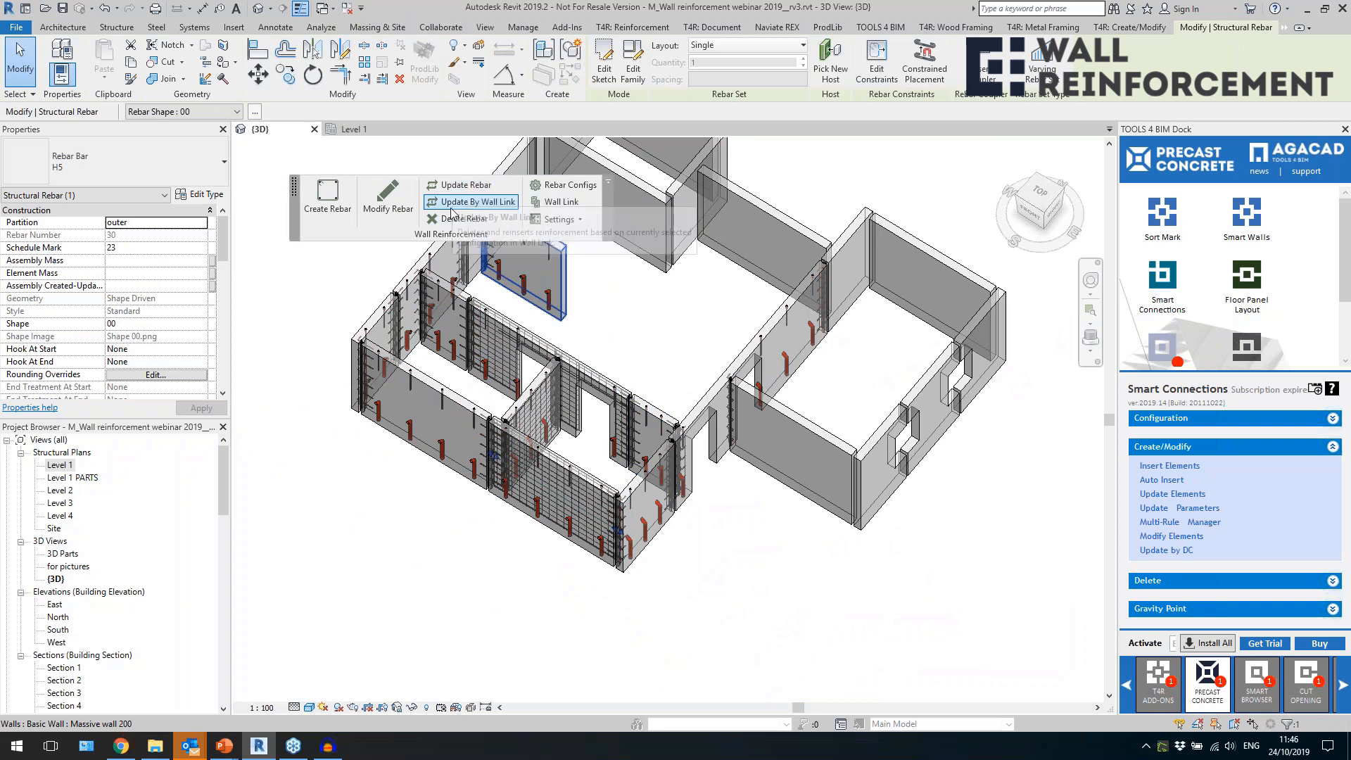
{"action": "left_click", "coordinate": [667, 360]}
{"action": "scroll", "coordinate": [576, 430], "scroll_direction": "up", "scroll_amount": 2}
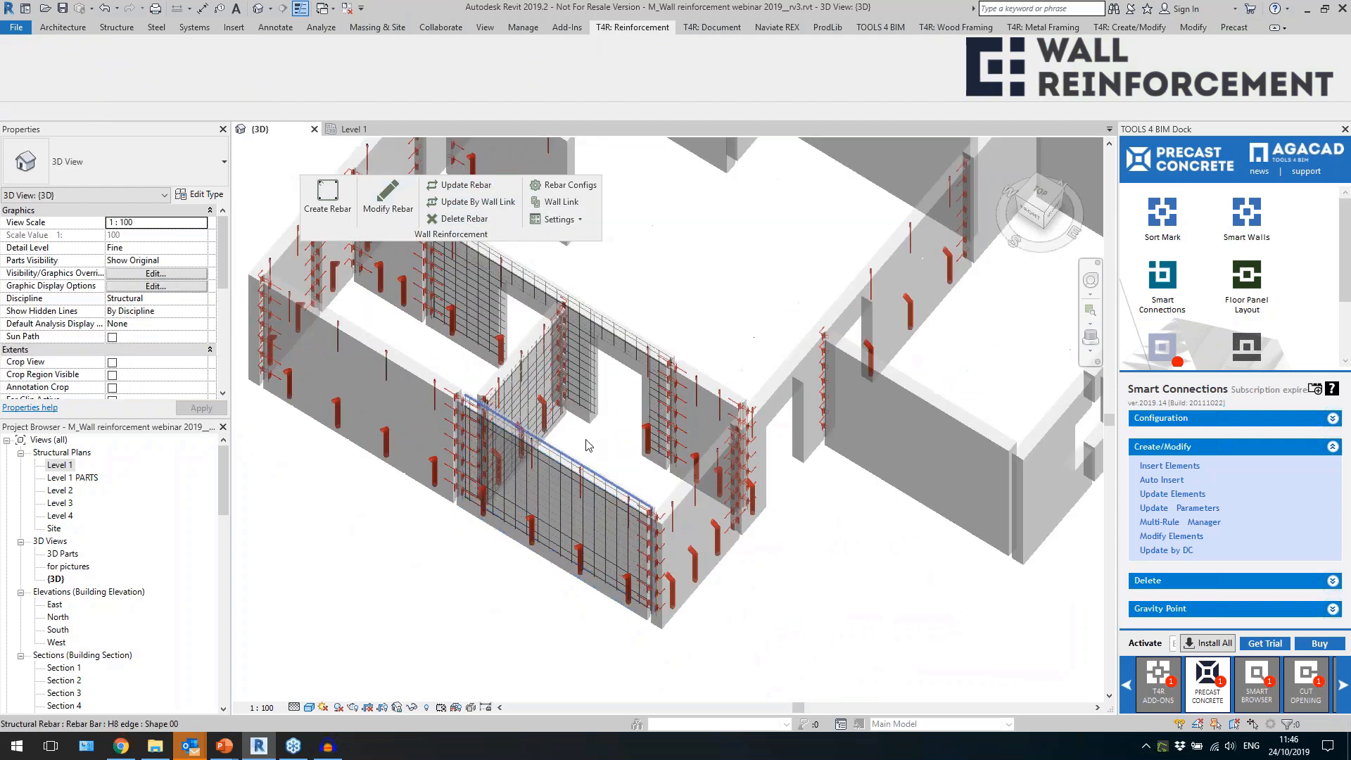
{"action": "scroll", "coordinate": [620, 419], "scroll_direction": "down", "scroll_amount": 2}
{"action": "scroll", "coordinate": [583, 546], "scroll_direction": "down", "scroll_amount": 2}
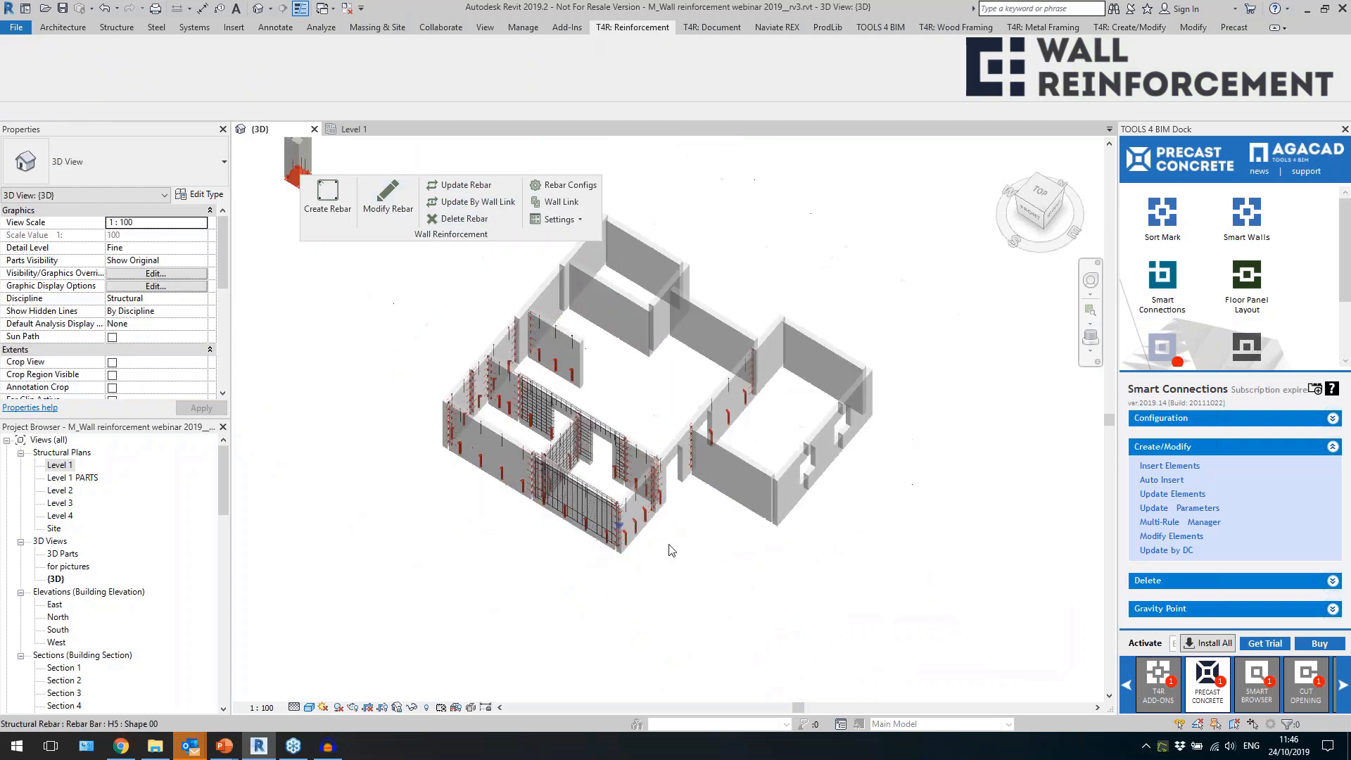
Check the Mark property of the front wall panel of the separate room with window openings.
{"action": "left_click", "coordinate": [735, 497]}
{"action": "scroll", "coordinate": [156, 315], "scroll_direction": "down", "scroll_amount": 5}
{"action": "scroll", "coordinate": [128, 264], "scroll_direction": "down", "scroll_amount": 2}
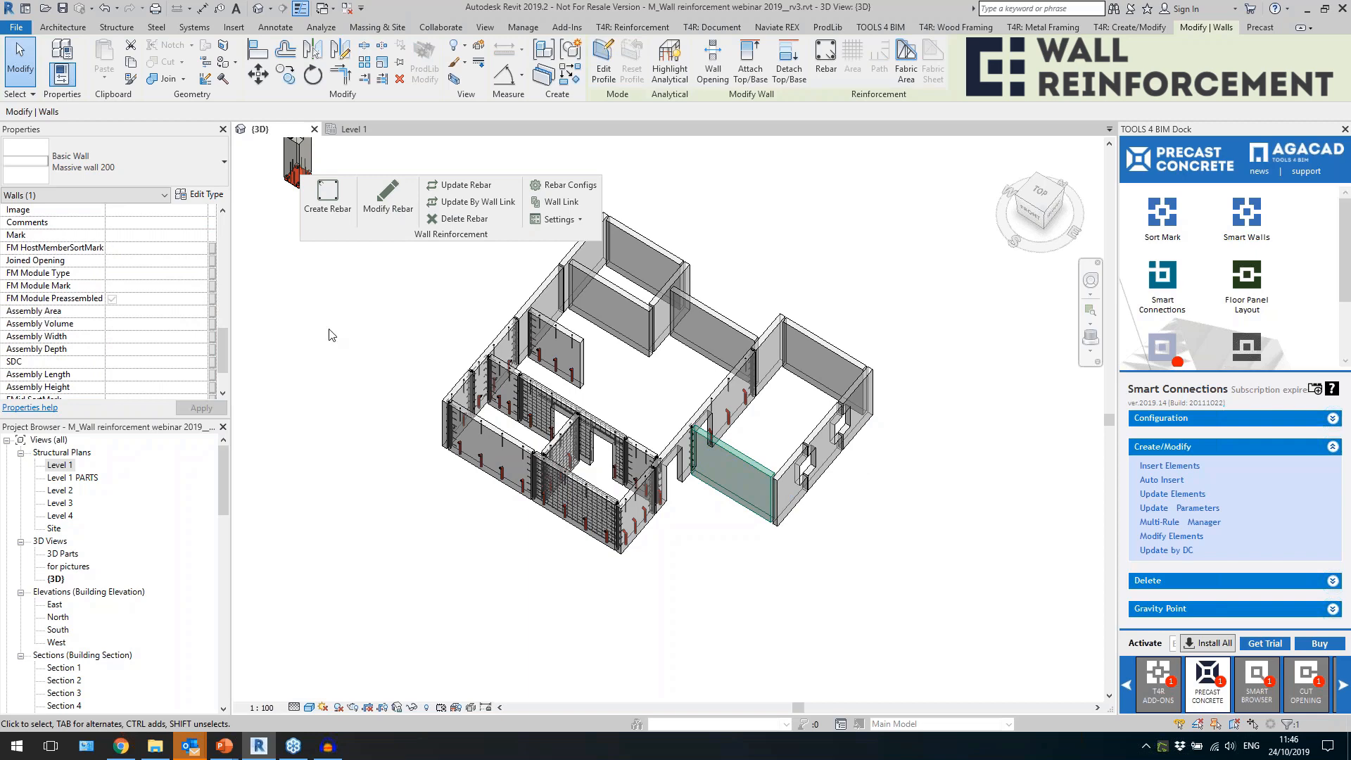
Select the whole house and filter the selection down to the Walls category only.
{"action": "left_click_drag", "start_coordinate": [943, 577], "coordinate": [379, 274]}
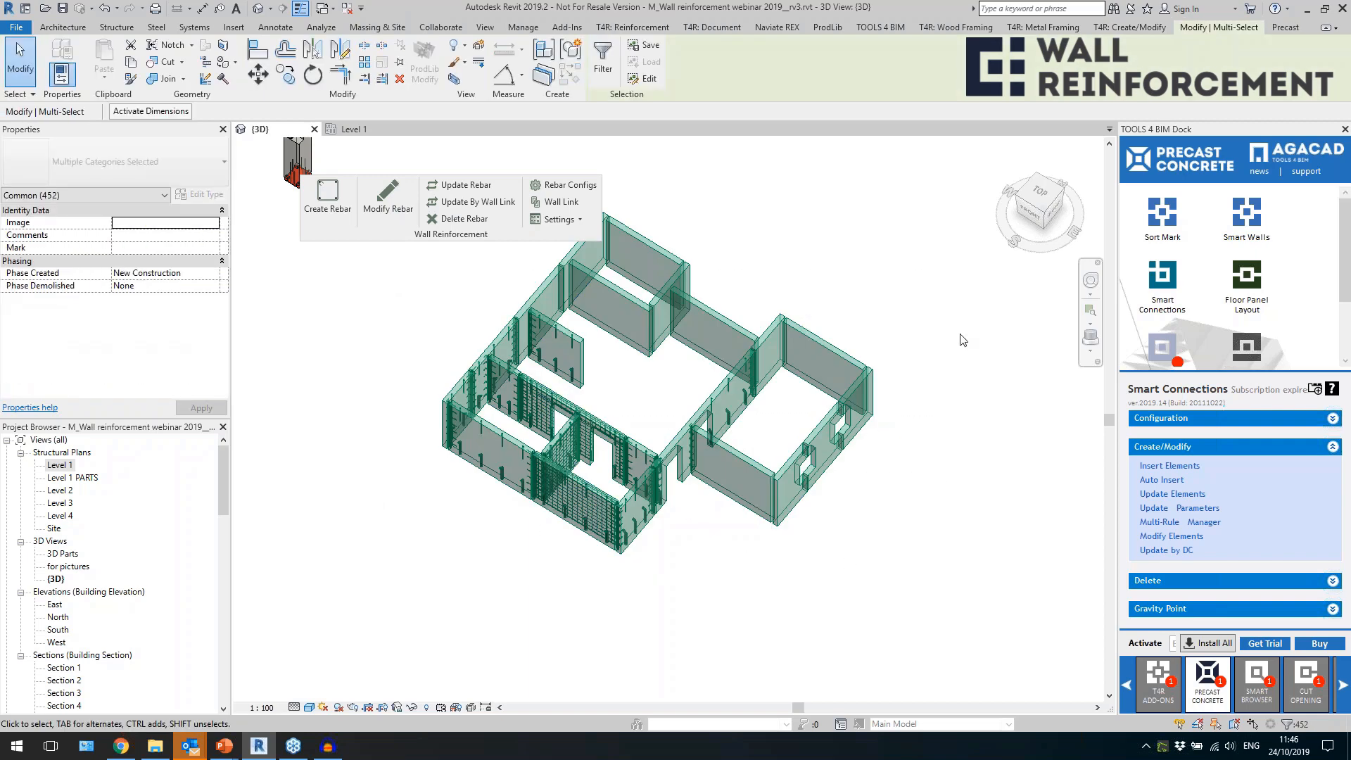
{"action": "left_click", "coordinate": [603, 55]}
{"action": "left_click", "coordinate": [763, 268]}
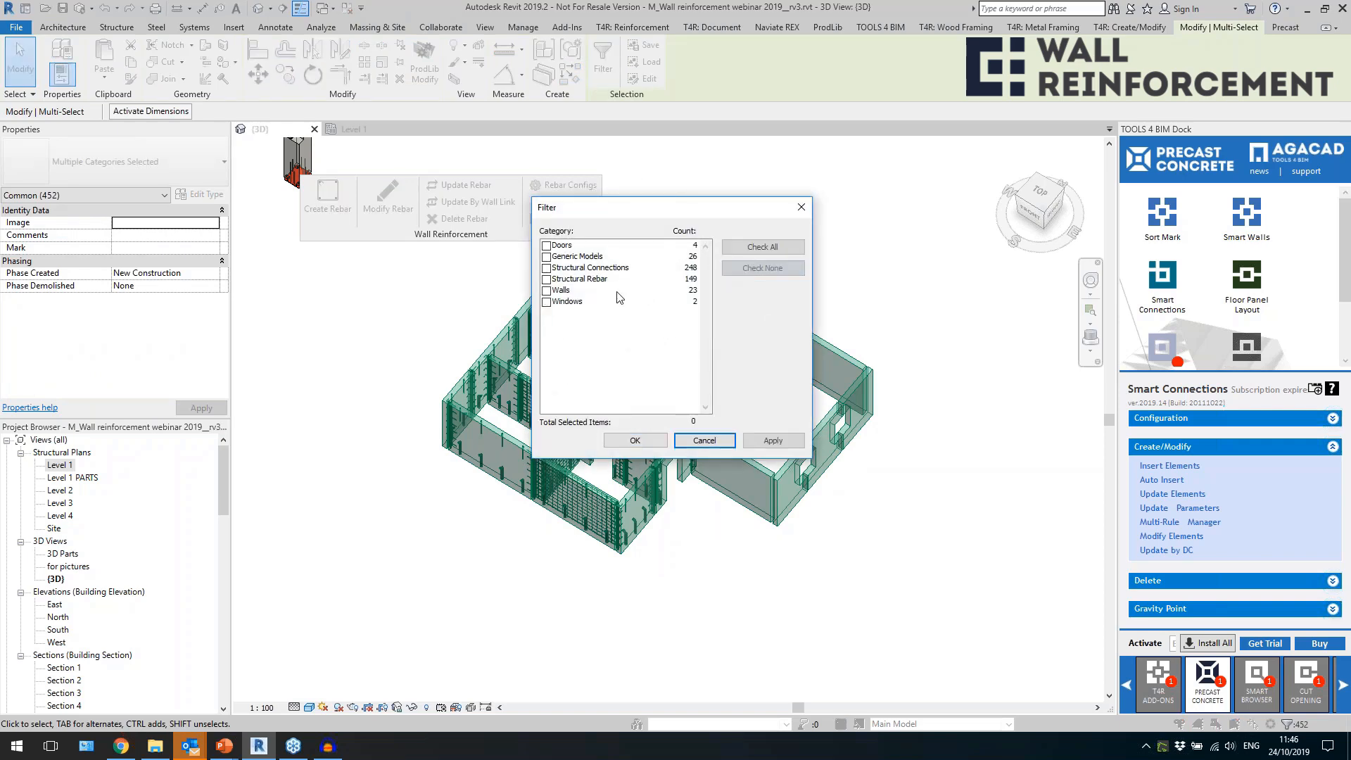
{"action": "left_click", "coordinate": [547, 292]}
{"action": "left_click", "coordinate": [635, 440]}
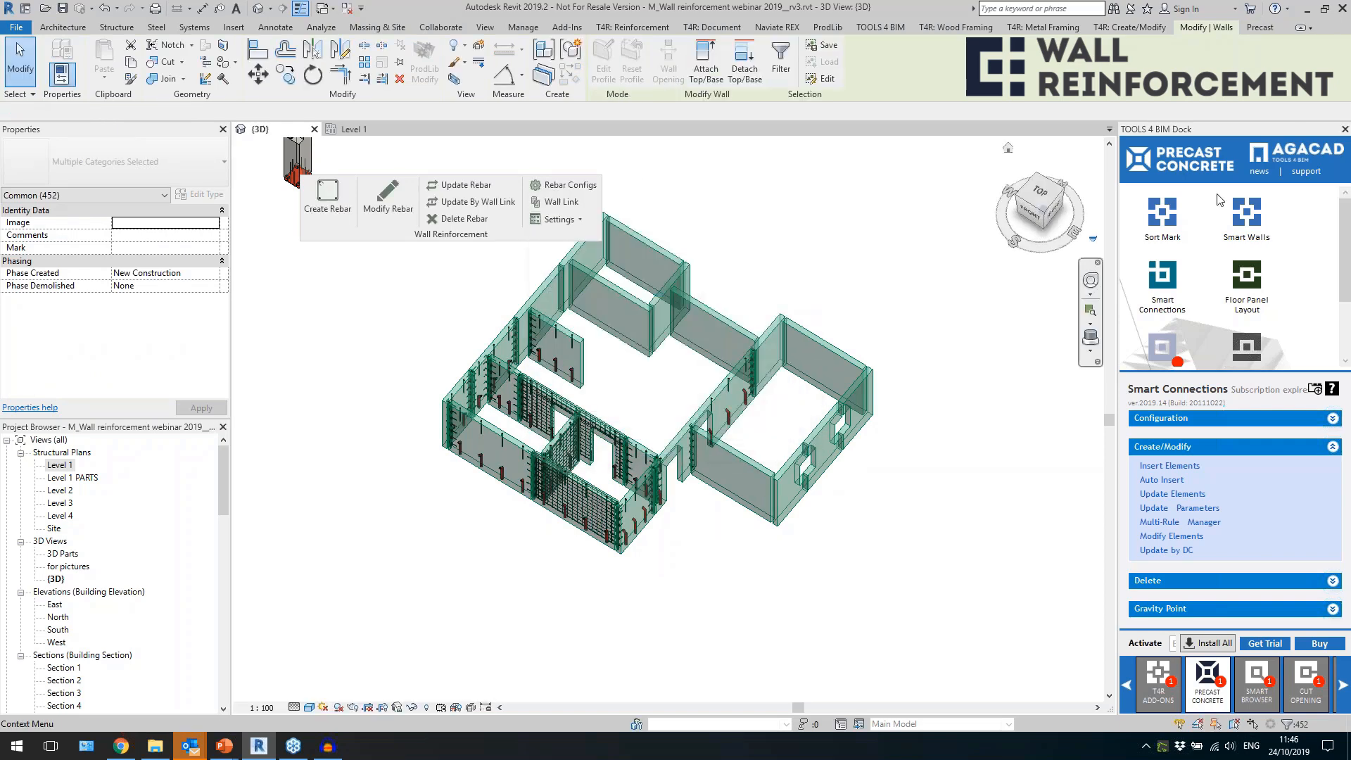
{"action": "left_click", "coordinate": [1107, 239]}
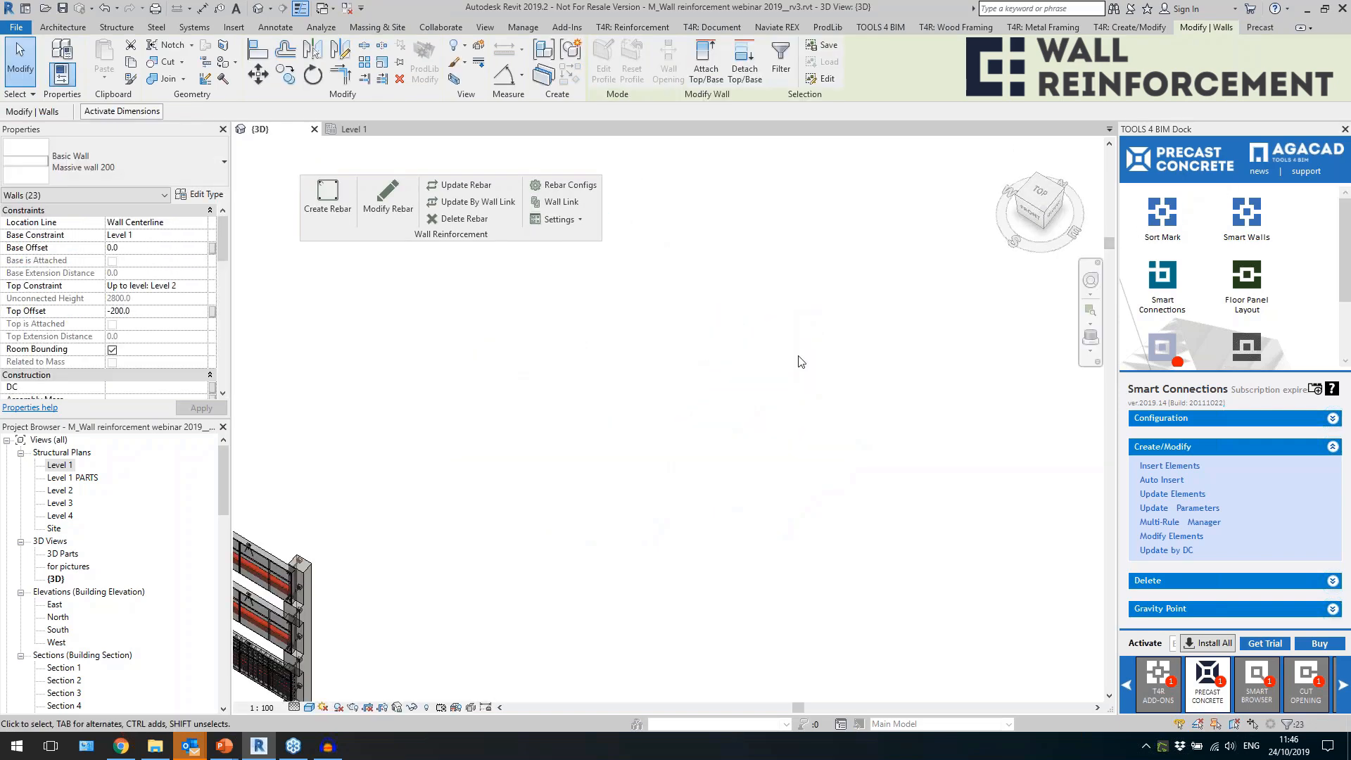
{"action": "scroll", "coordinate": [796, 348], "scroll_direction": "down", "scroll_amount": 5}
{"action": "scroll", "coordinate": [811, 563], "scroll_direction": "up", "scroll_amount": 5}
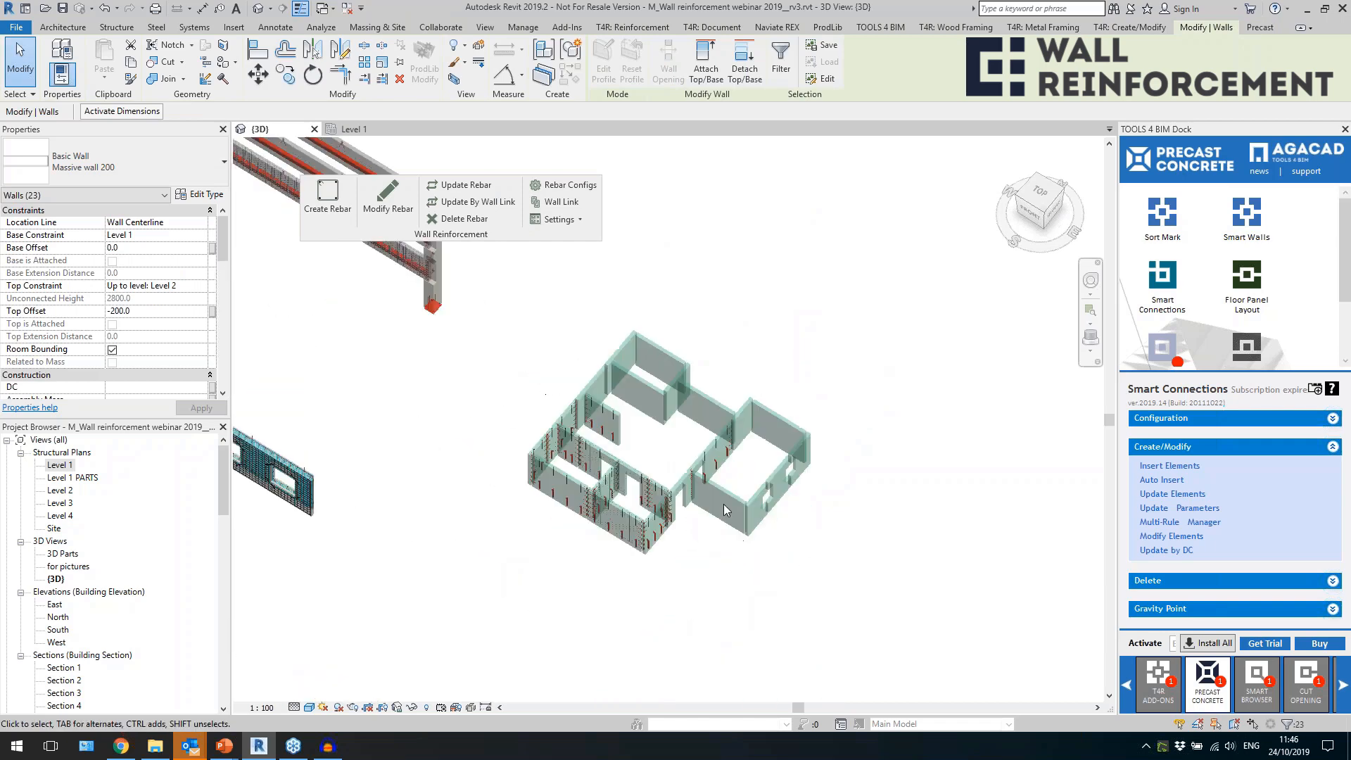
Start Sort Mark's Element Numbering for the selected walls, with Mark as the parameter for the calculated values.
{"action": "left_click", "coordinate": [1154, 224]}
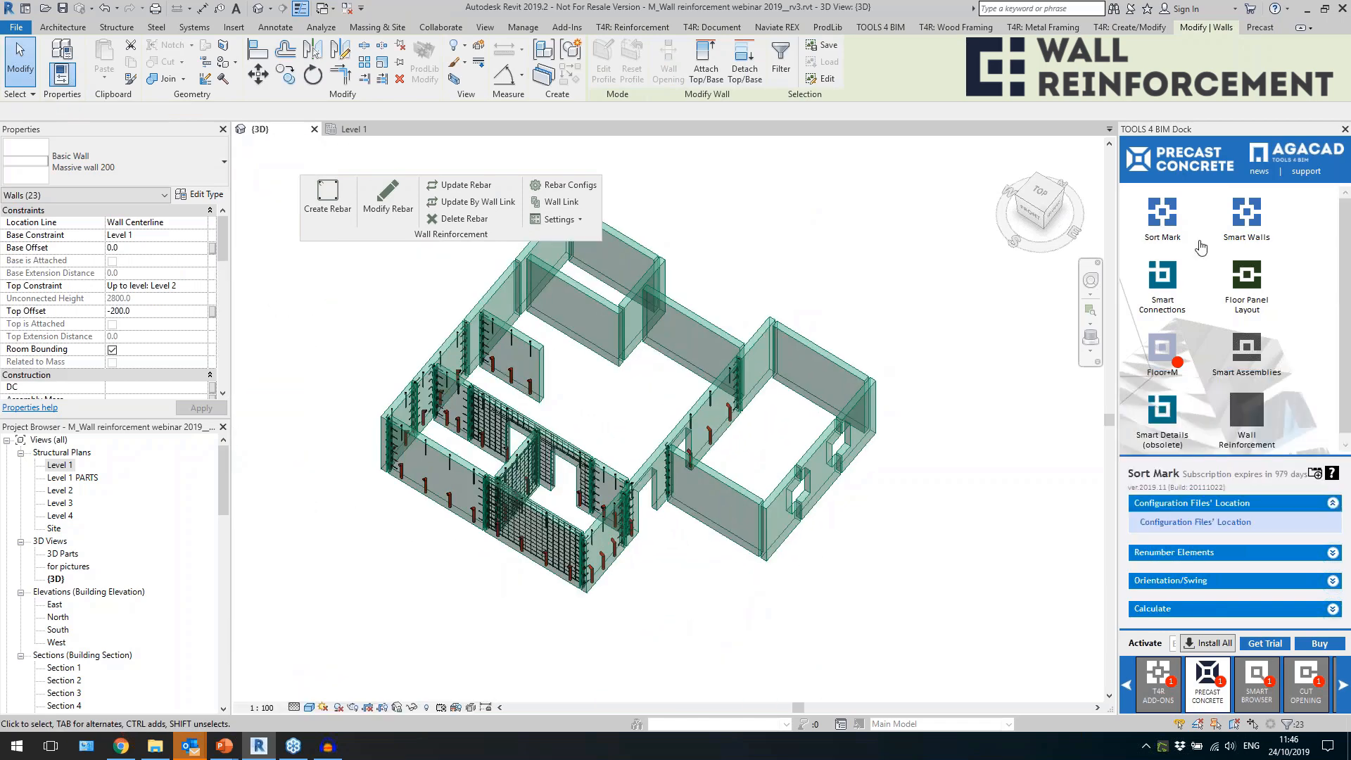
{"action": "left_click", "coordinate": [1174, 552]}
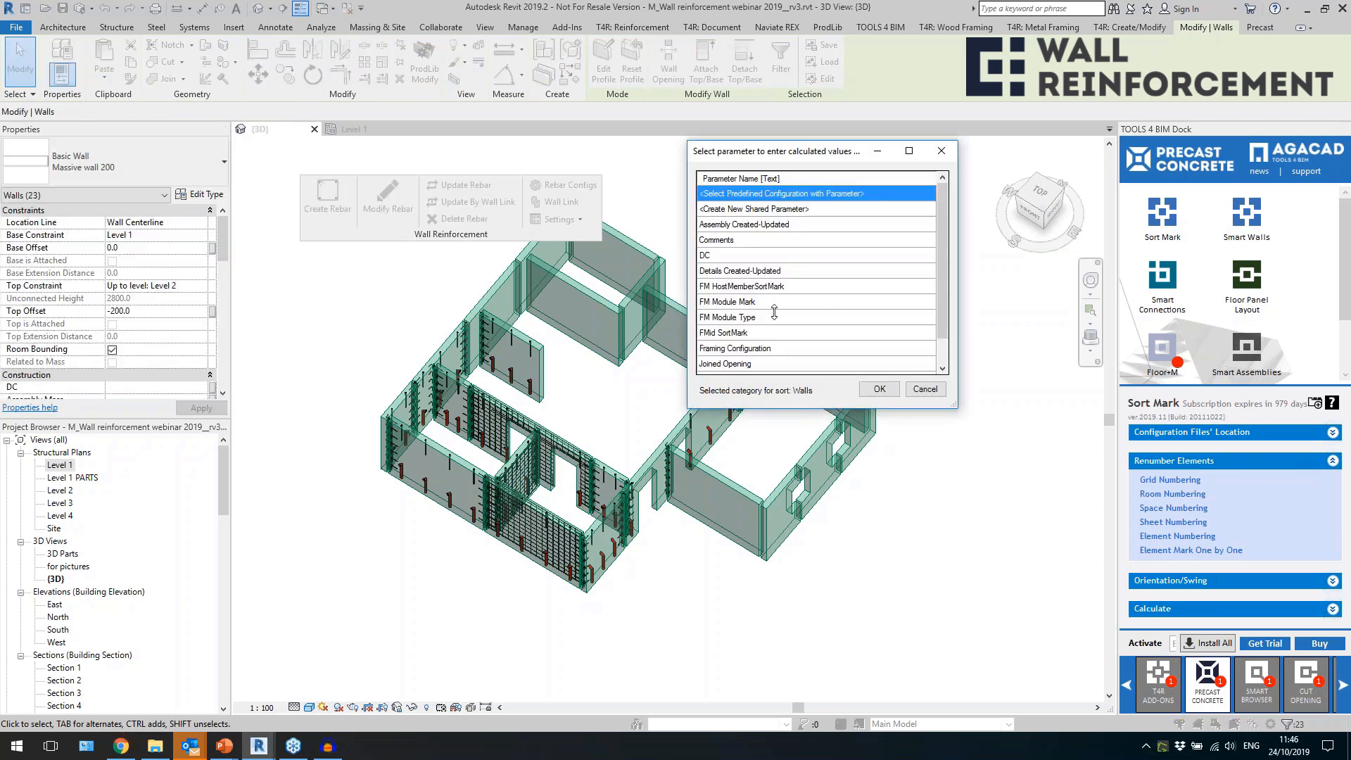
{"action": "scroll", "coordinate": [767, 244], "scroll_direction": "down", "scroll_amount": 1}
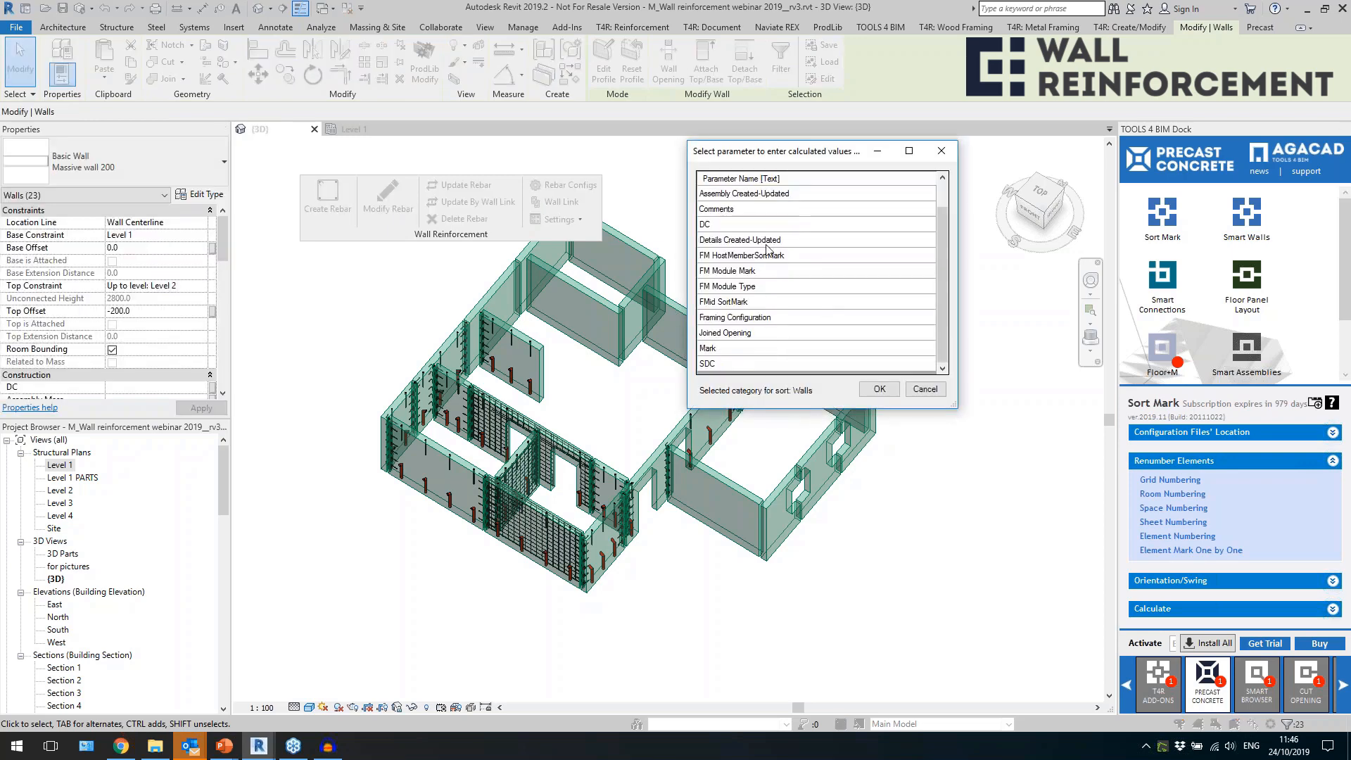
{"action": "left_click", "coordinate": [742, 349]}
{"action": "left_click", "coordinate": [879, 389]}
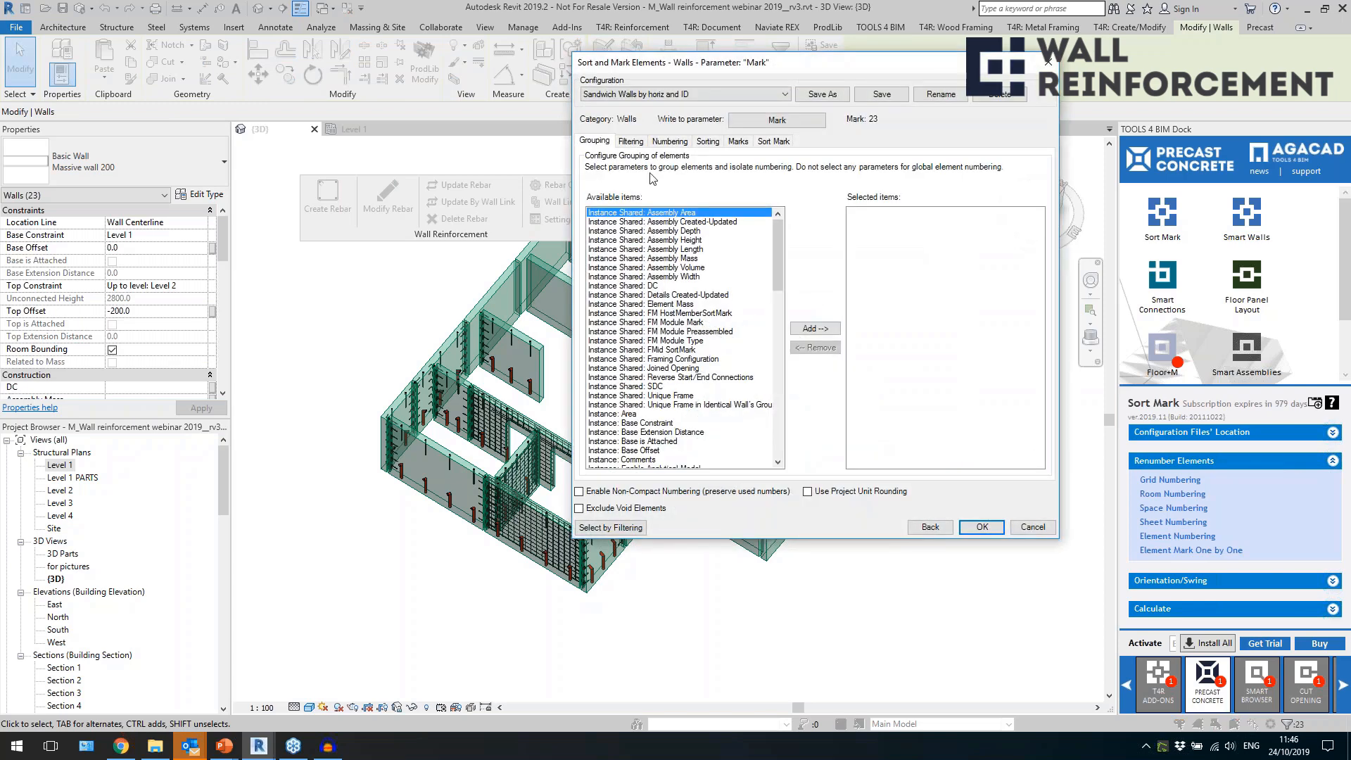
Review the Filtering and Numbering settings of the Sandwich Walls by horiz and ID configuration, including the parameters available for numbering.
{"action": "left_click", "coordinate": [630, 141]}
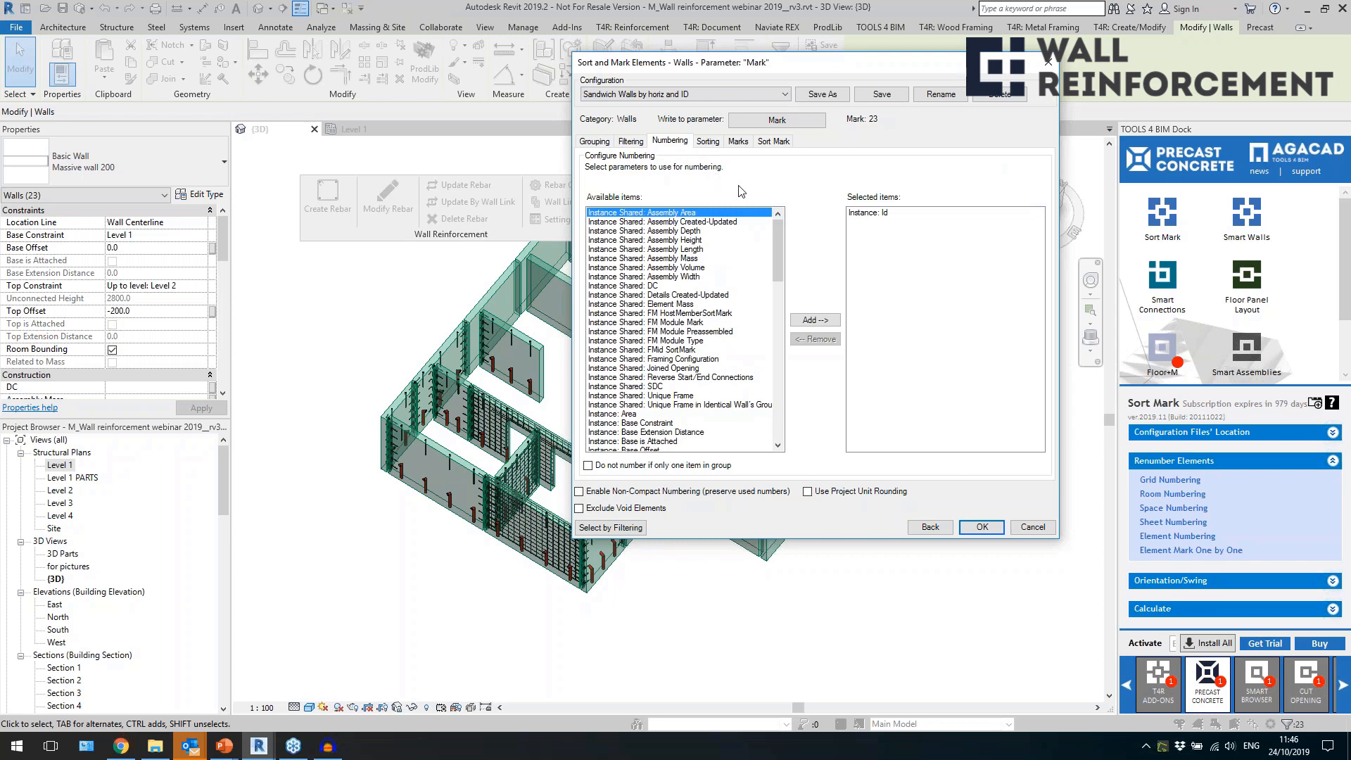
{"action": "left_click", "coordinate": [866, 213]}
{"action": "left_click_drag", "start_coordinate": [778, 273], "coordinate": [779, 305]}
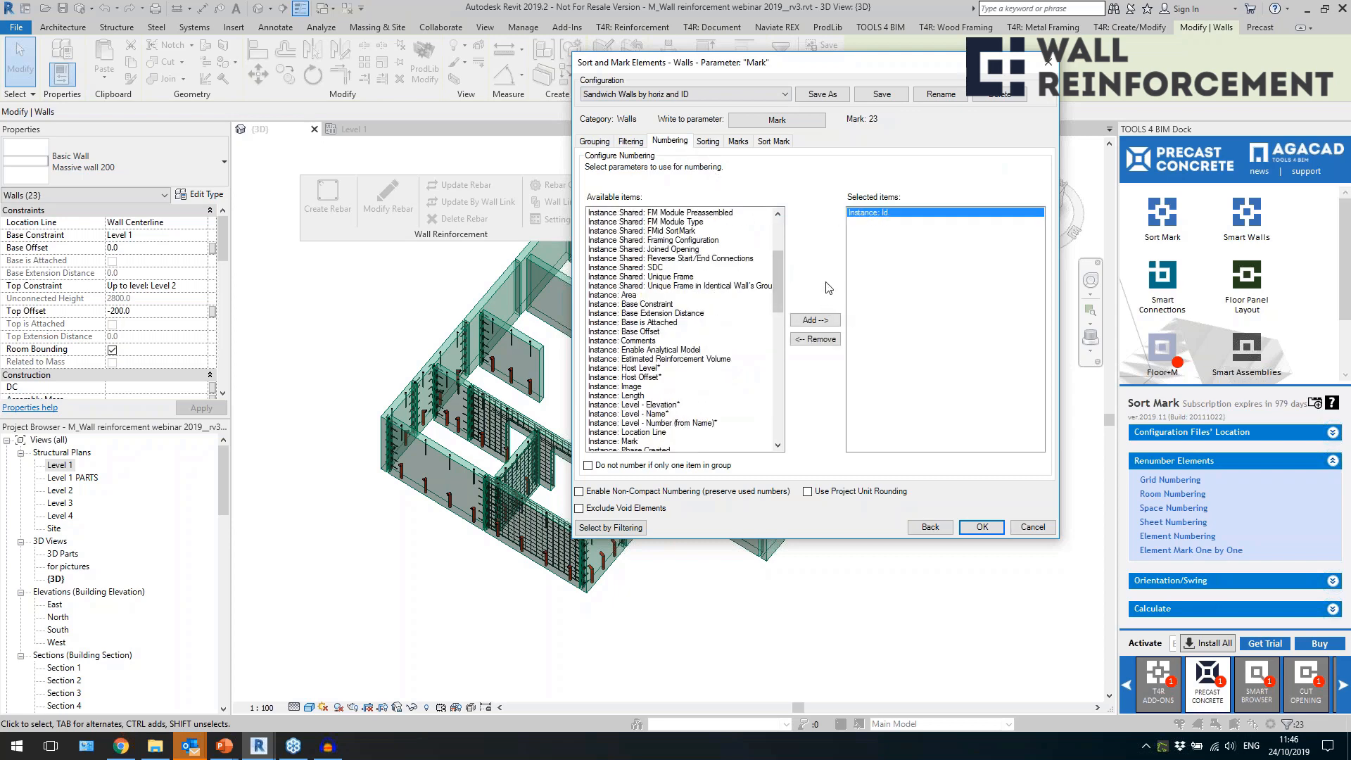
{"action": "left_click", "coordinate": [654, 322]}
{"action": "scroll", "coordinate": [662, 352], "scroll_direction": "down", "scroll_amount": 6}
{"action": "left_click", "coordinate": [693, 360]}
{"action": "scroll", "coordinate": [725, 341], "scroll_direction": "down", "scroll_amount": 4}
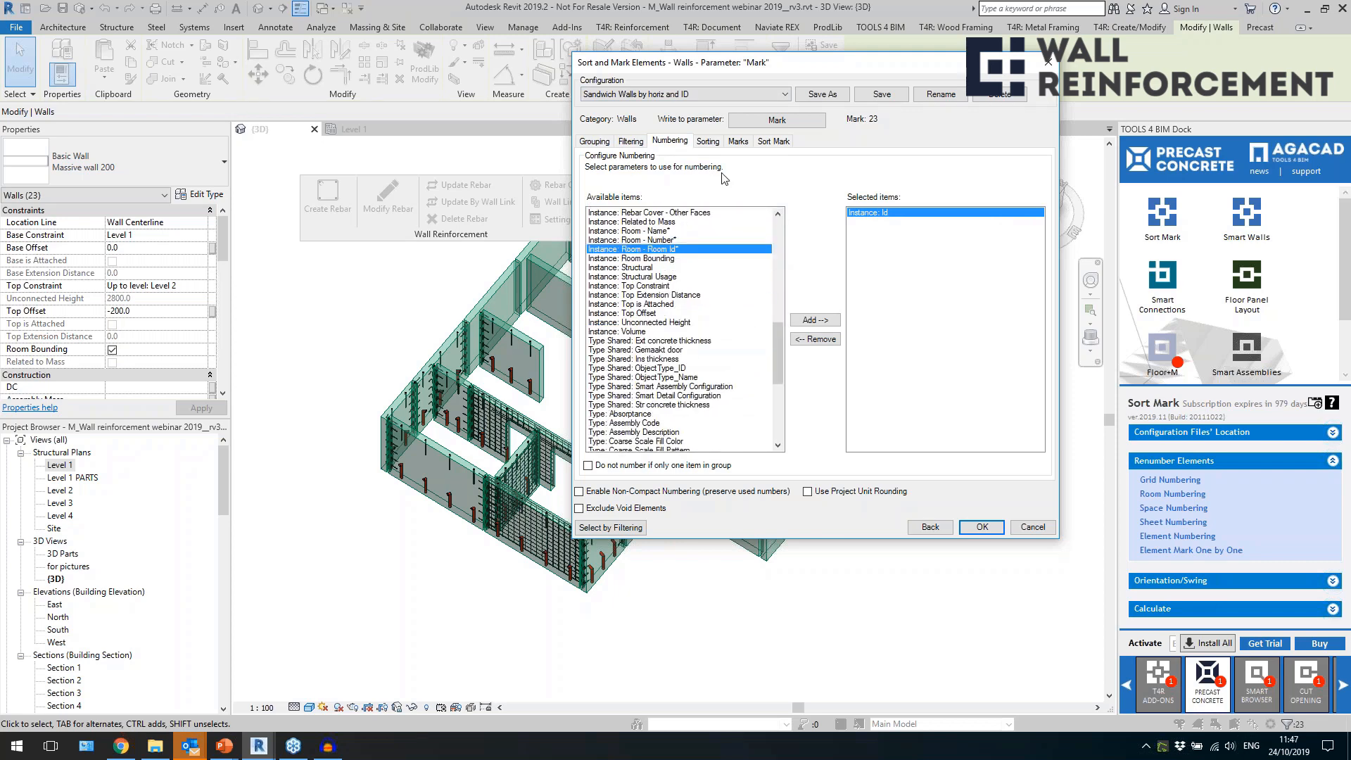
Review the sorting by element position, the Marks settings and the prefix in the Sort Mark composition.
{"action": "left_click", "coordinate": [708, 143]}
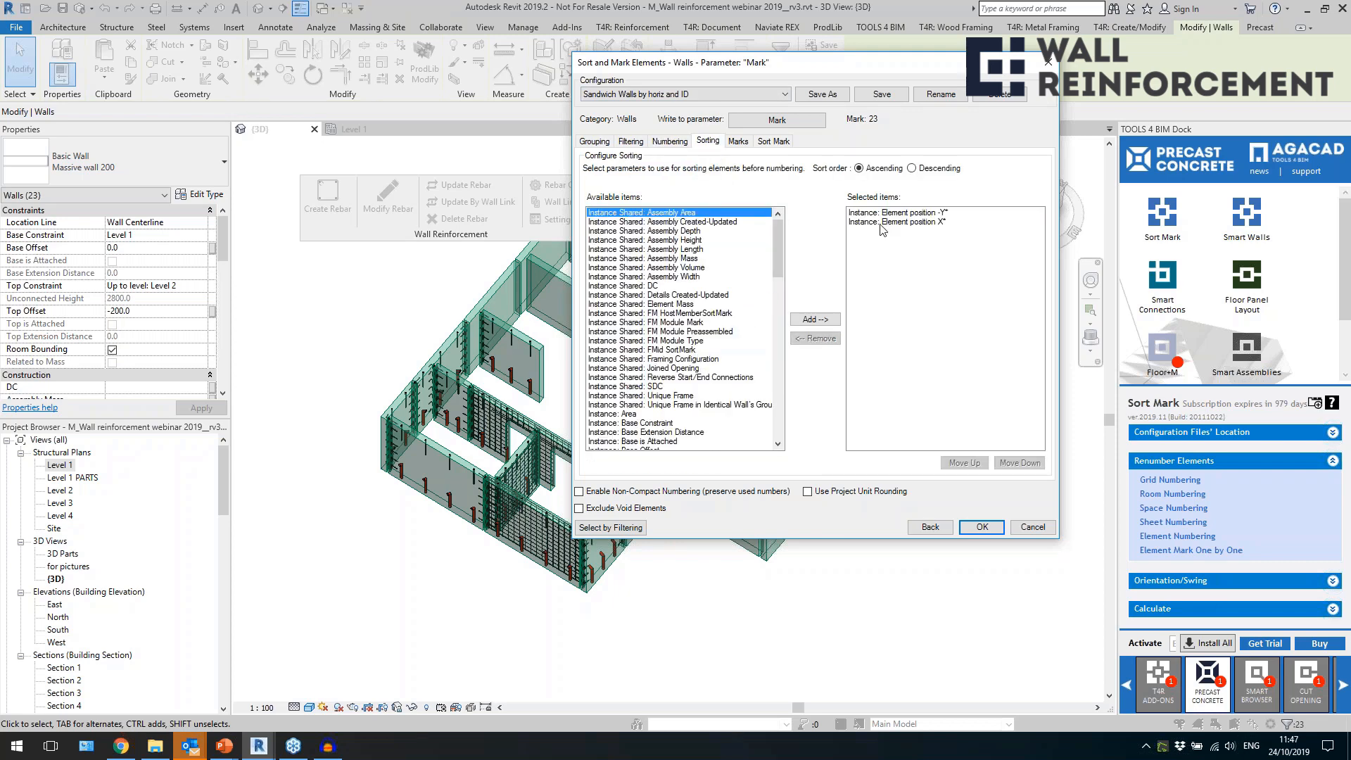
{"action": "left_click", "coordinate": [906, 215]}
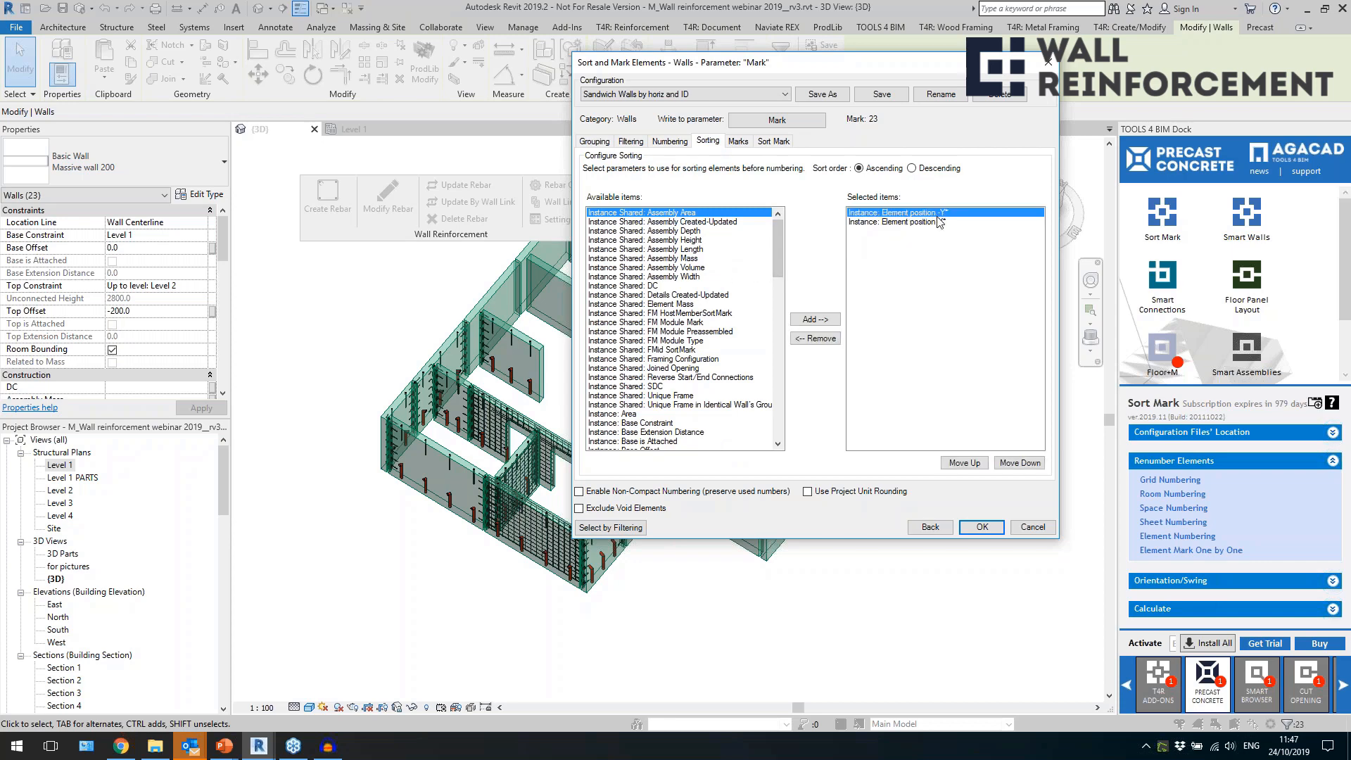
{"action": "left_click", "coordinate": [739, 141]}
{"action": "left_click", "coordinate": [773, 140]}
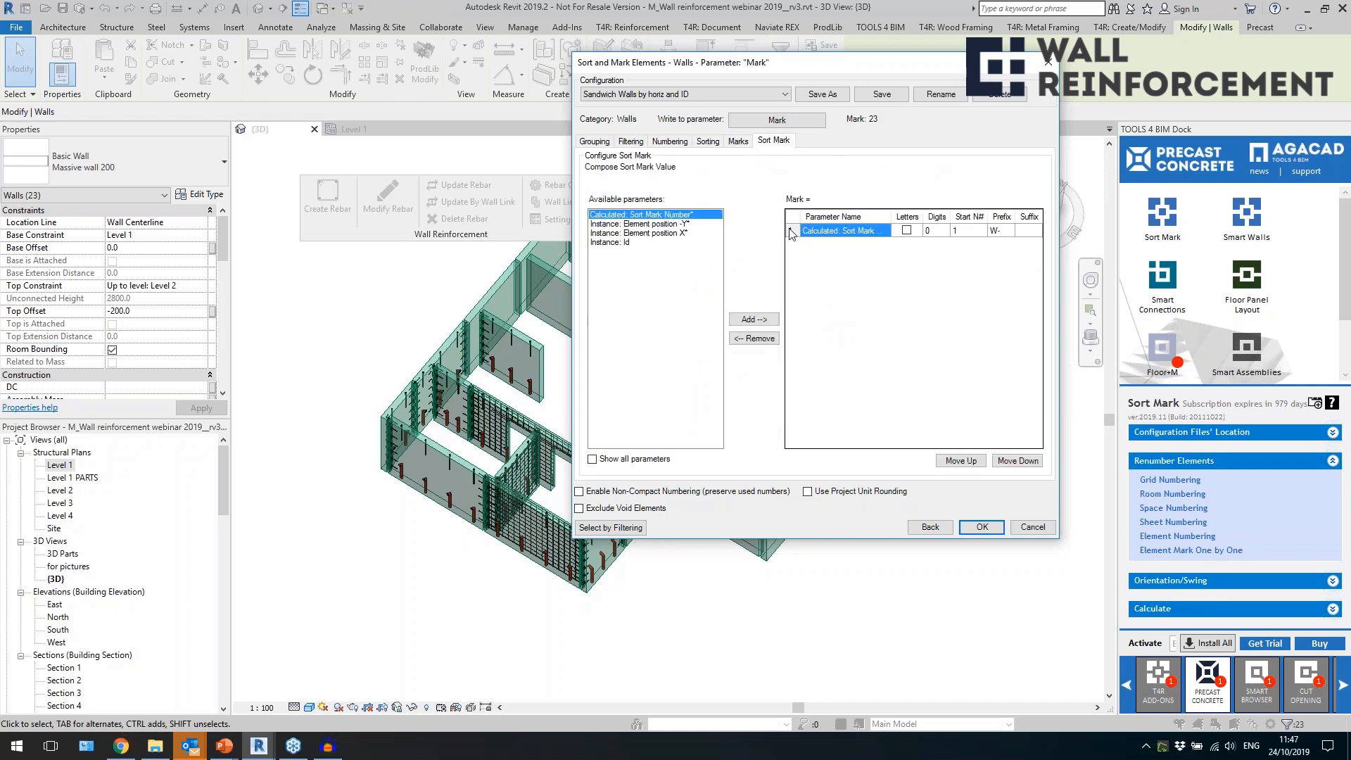
{"action": "double_click", "coordinate": [1002, 233]}
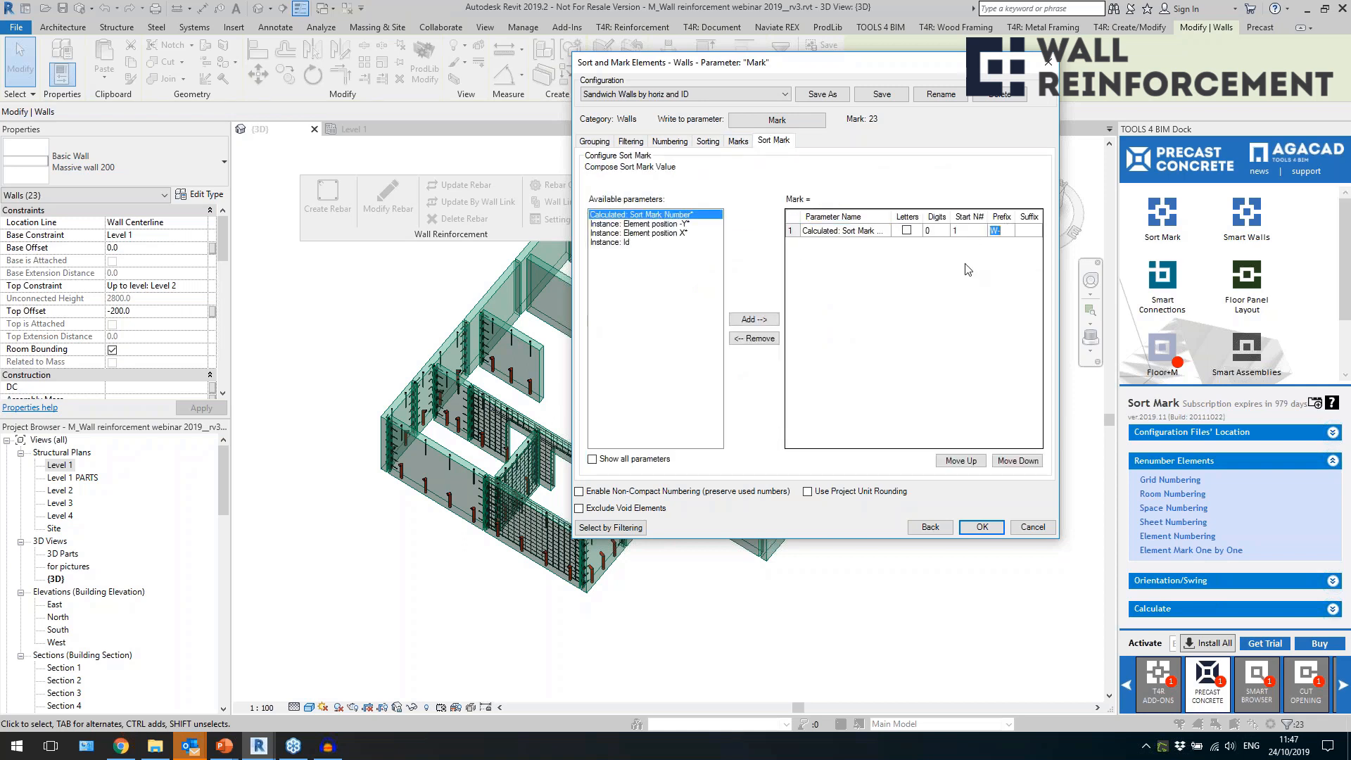
{"action": "key", "text": "shift+Tab"}
Show all available parameters, try adding Level - Name to the composed wall mark, and remove it again.
{"action": "left_click", "coordinate": [655, 458]}
{"action": "left_click", "coordinate": [665, 352]}
{"action": "scroll", "coordinate": [665, 352], "scroll_direction": "down", "scroll_amount": 6}
{"action": "left_click", "coordinate": [662, 388]}
{"action": "left_click", "coordinate": [754, 319]}
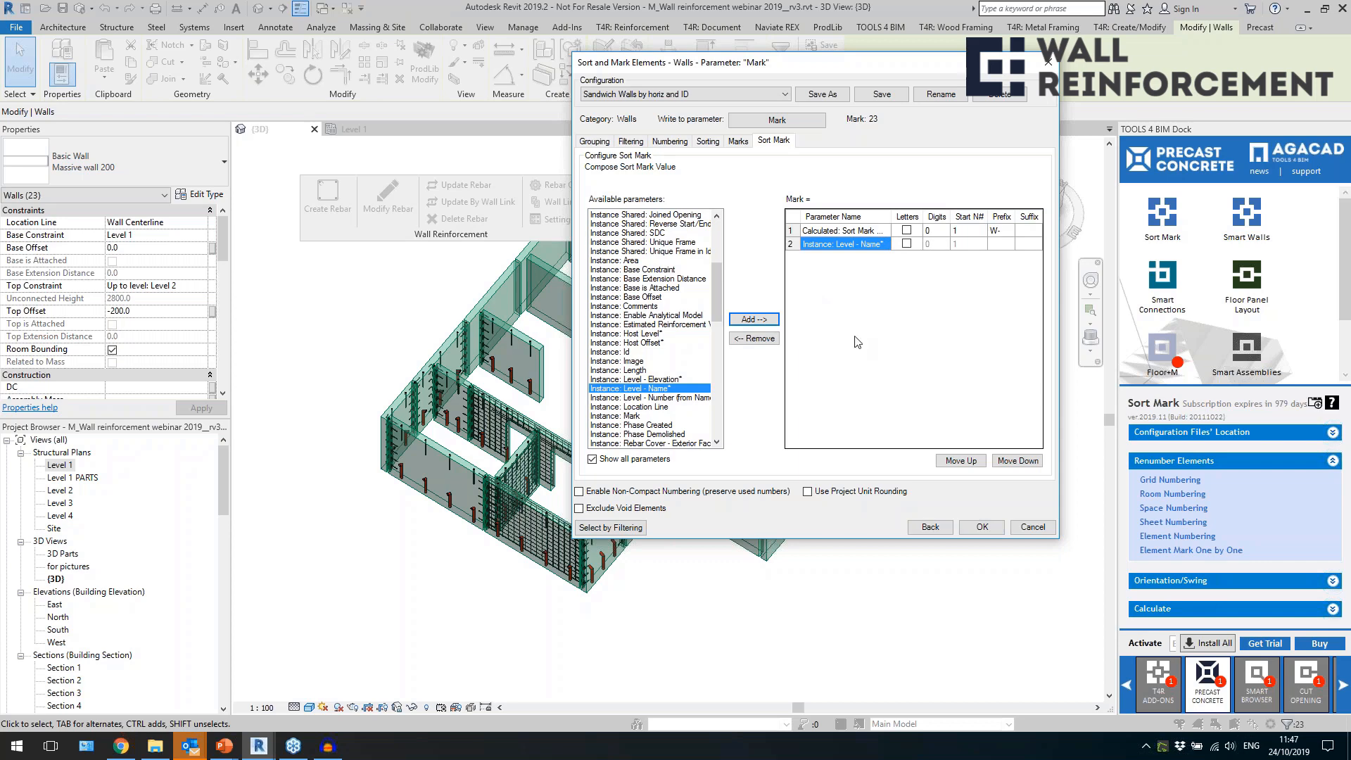
{"action": "left_click", "coordinate": [751, 338]}
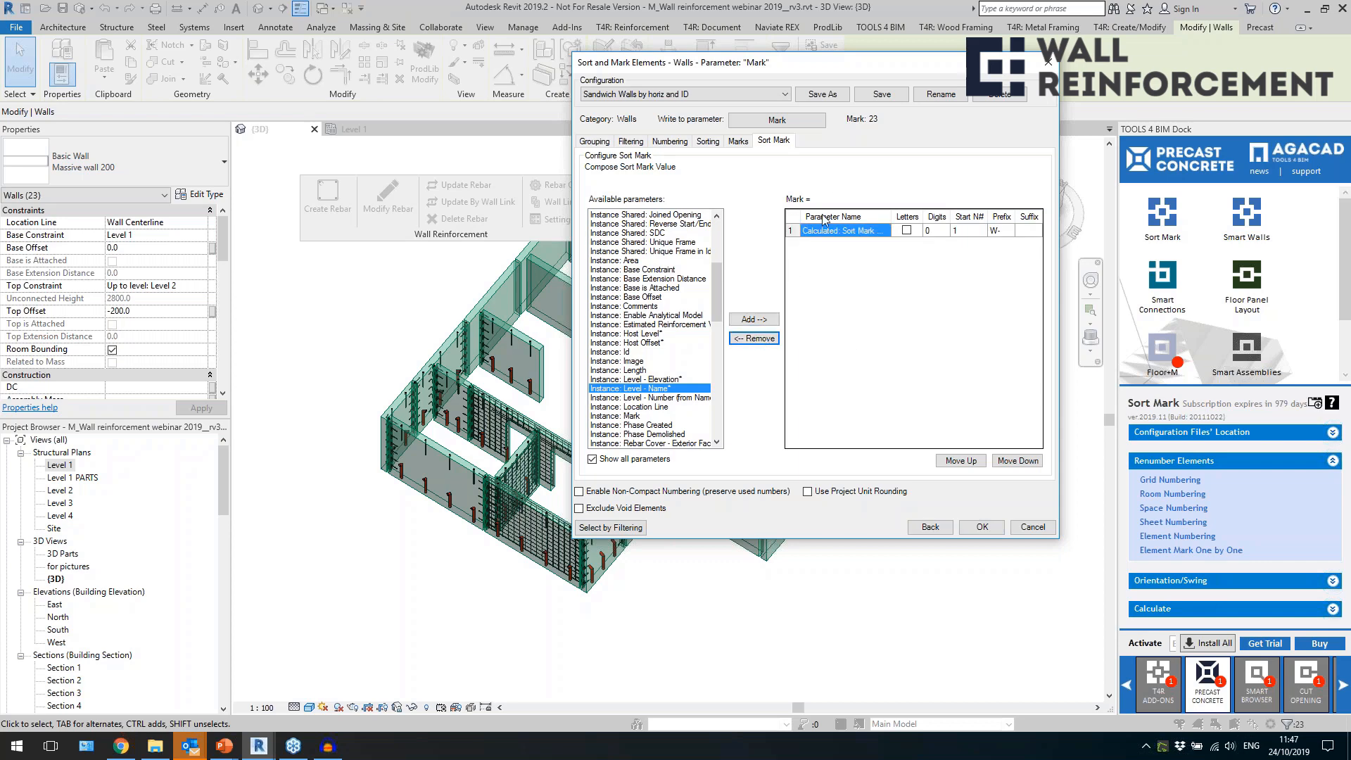
Number the selected walls with the Sandwich Walls by horiz and ID configuration, using prefix W- and start number 1.
{"action": "left_click", "coordinate": [1000, 231]}
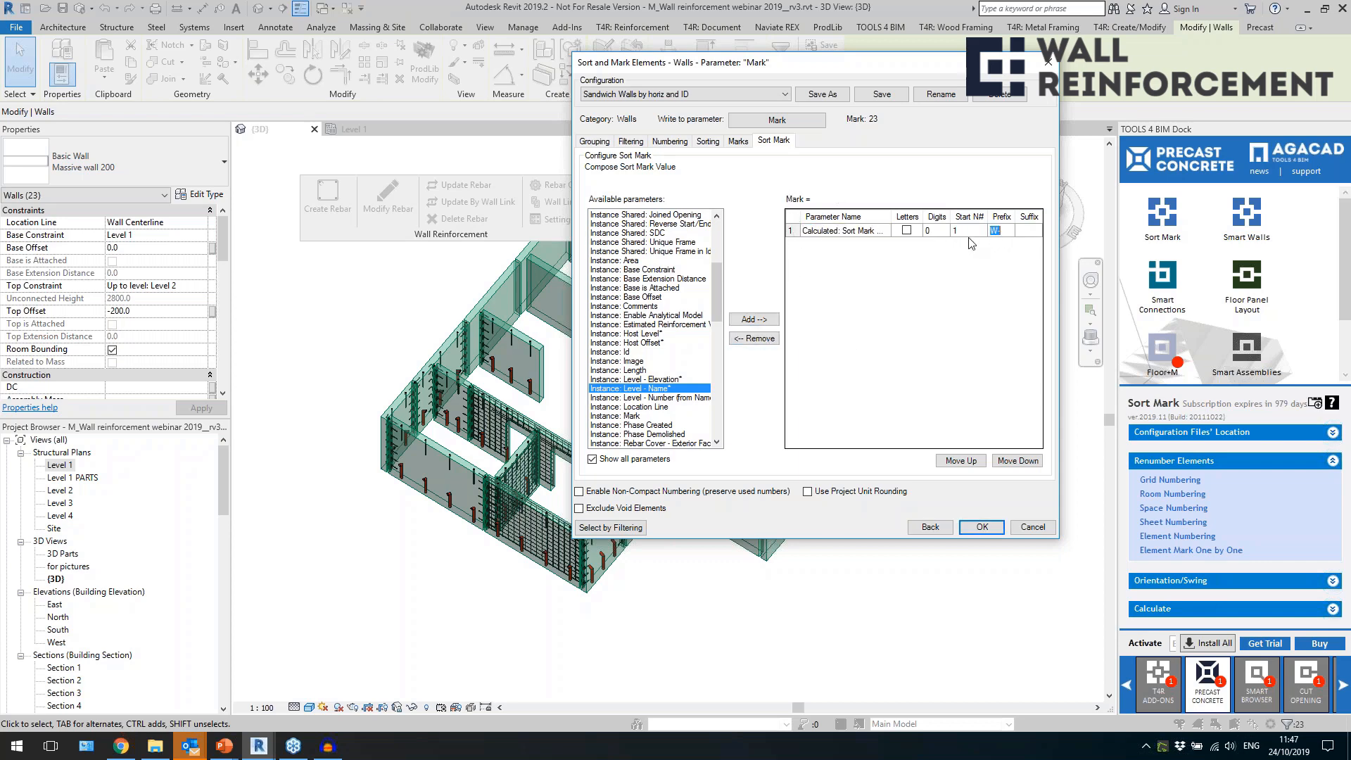
{"action": "left_click", "coordinate": [753, 92]}
{"action": "left_click", "coordinate": [945, 155]}
{"action": "left_click", "coordinate": [983, 526]}
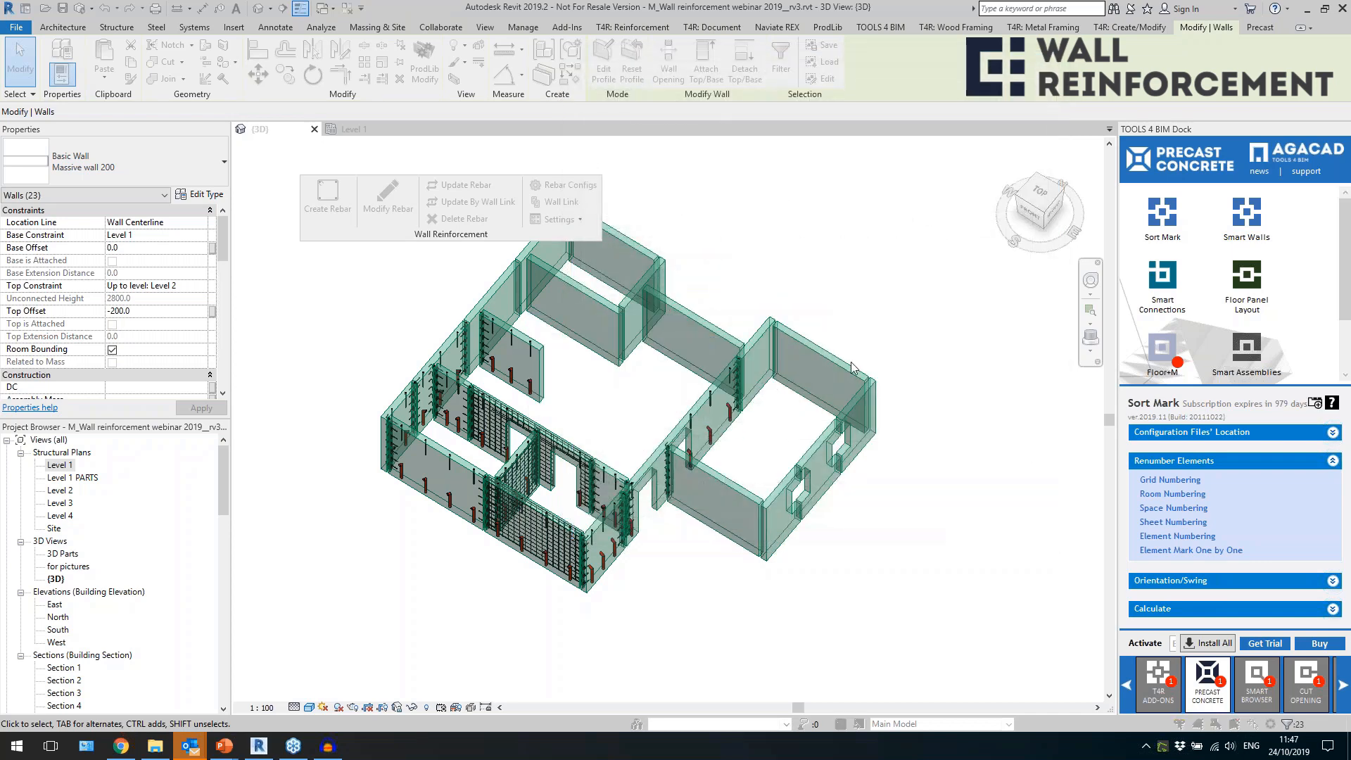
{"action": "left_click", "coordinate": [765, 405]}
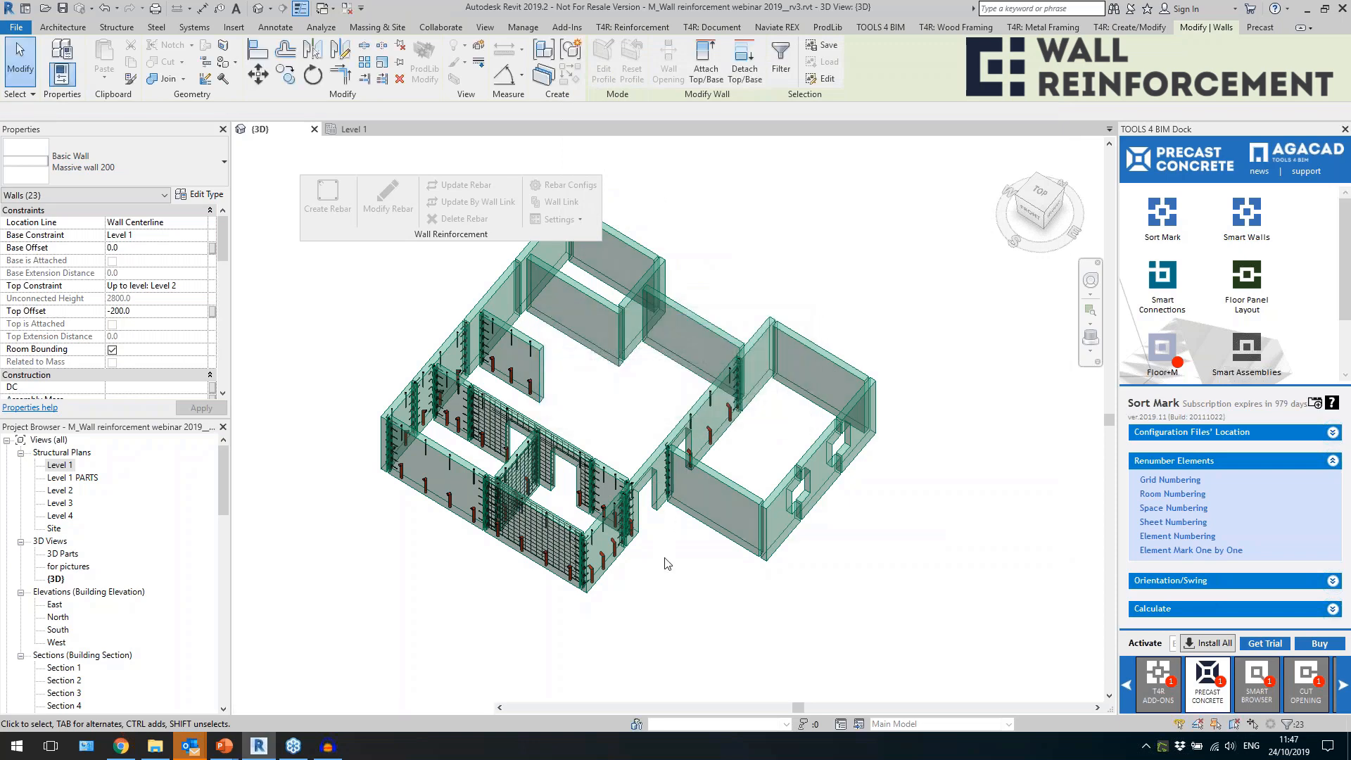
Check the Mark values assigned to the long interior wall and to the front wall panel of the separate room.
{"action": "left_click", "coordinate": [649, 475]}
{"action": "scroll", "coordinate": [176, 343], "scroll_direction": "down", "scroll_amount": 5}
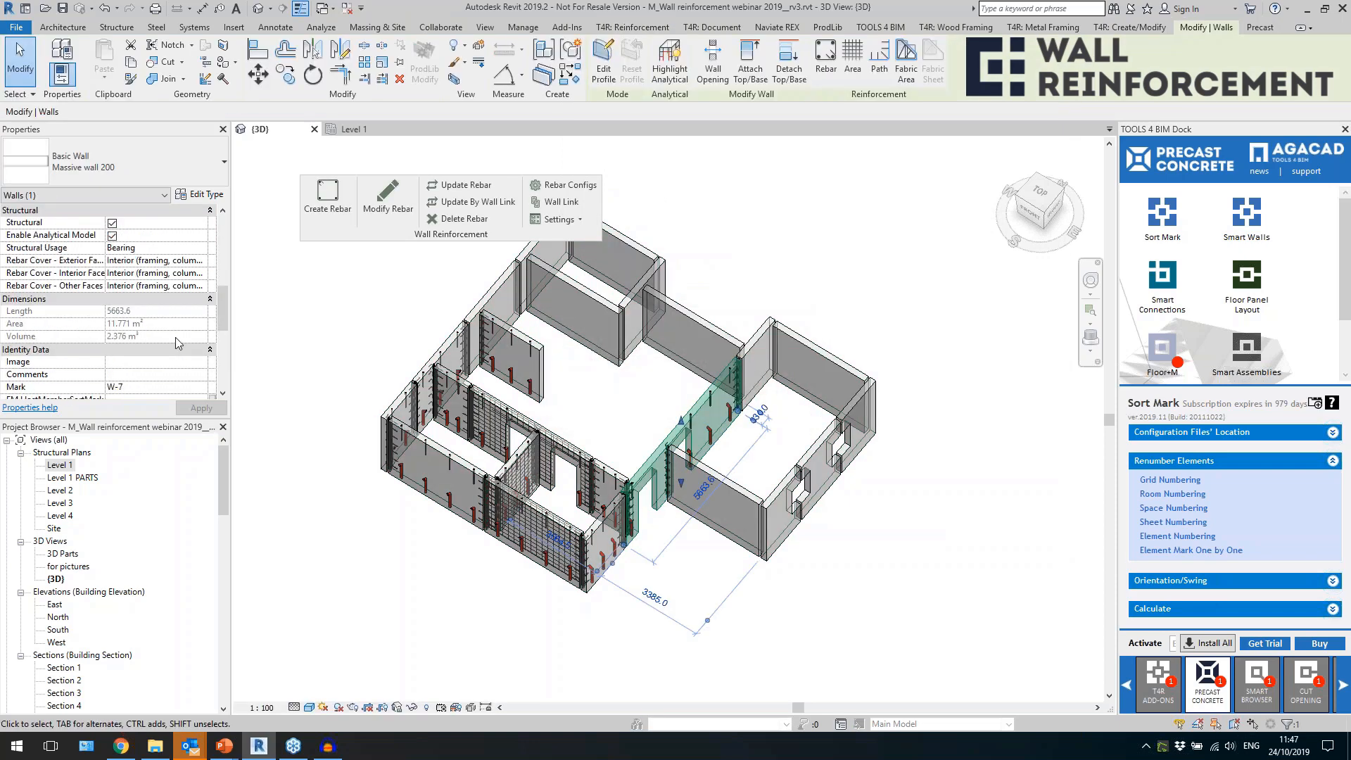
{"action": "left_click", "coordinate": [149, 387]}
{"action": "scroll", "coordinate": [146, 366], "scroll_direction": "down", "scroll_amount": 1}
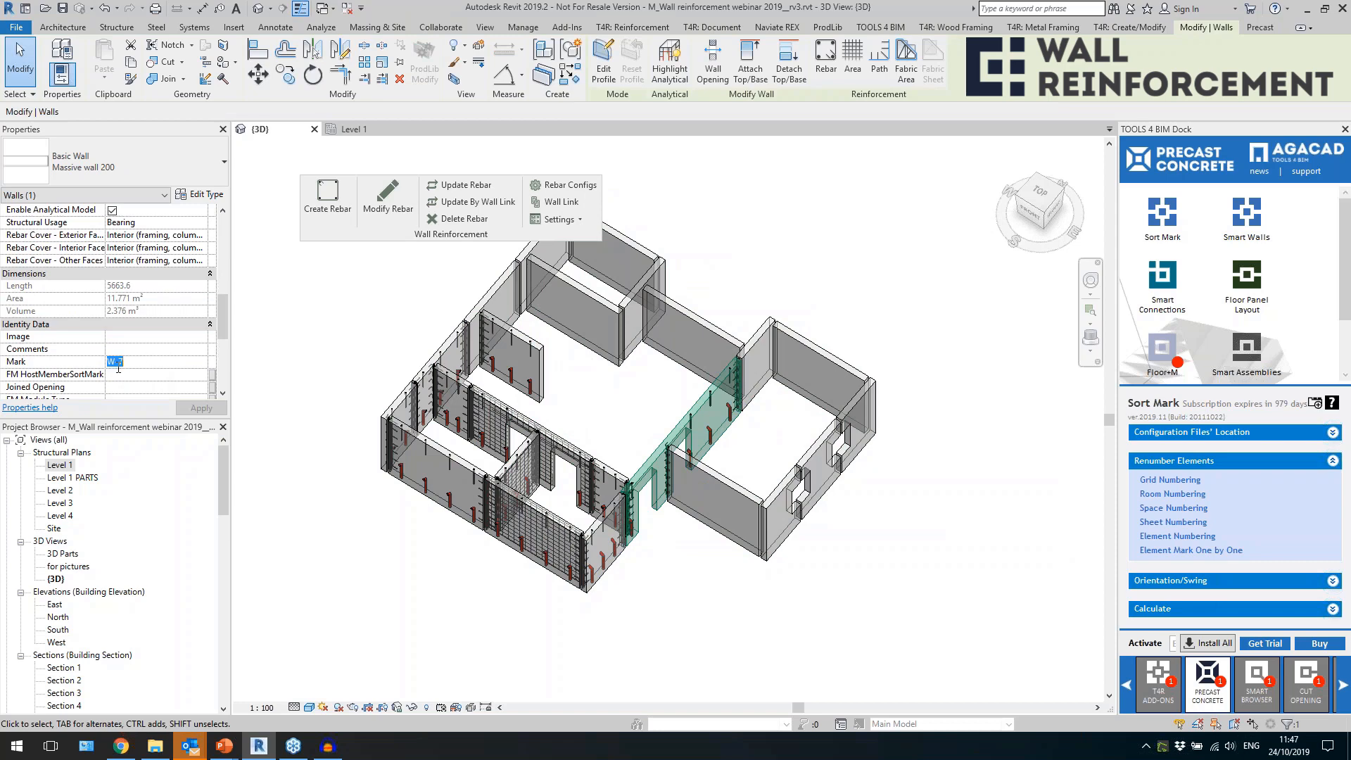
{"action": "left_click", "coordinate": [732, 495]}
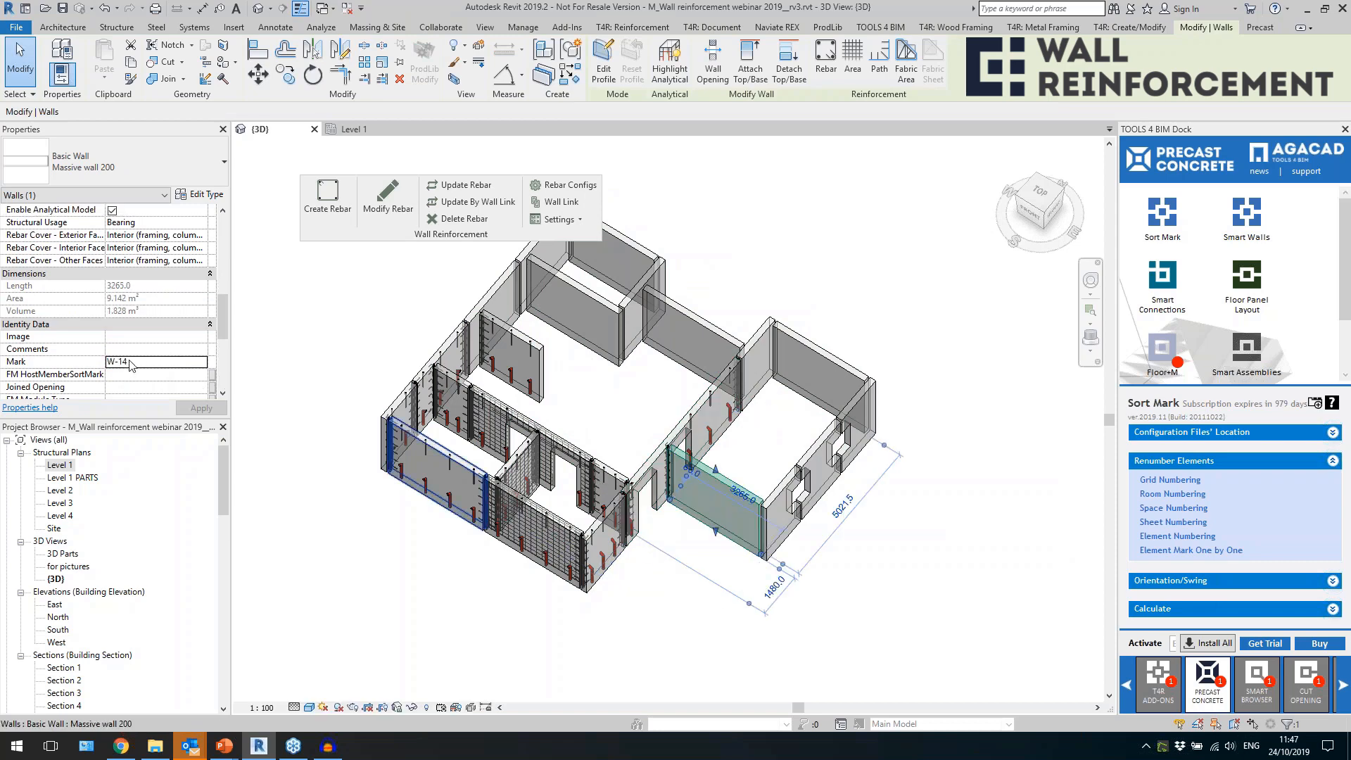
{"action": "left_click", "coordinate": [655, 613]}
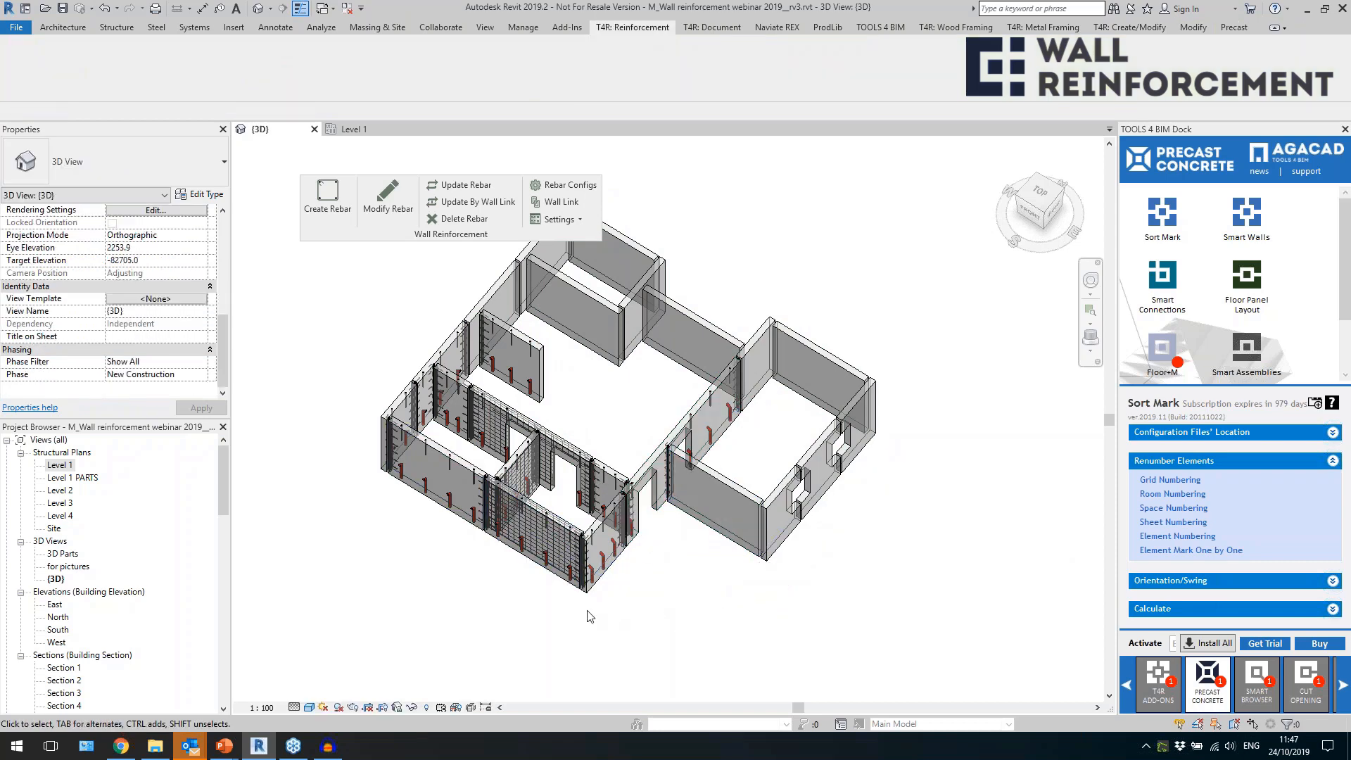
{"action": "scroll", "coordinate": [587, 621], "scroll_direction": "up", "scroll_amount": 4}
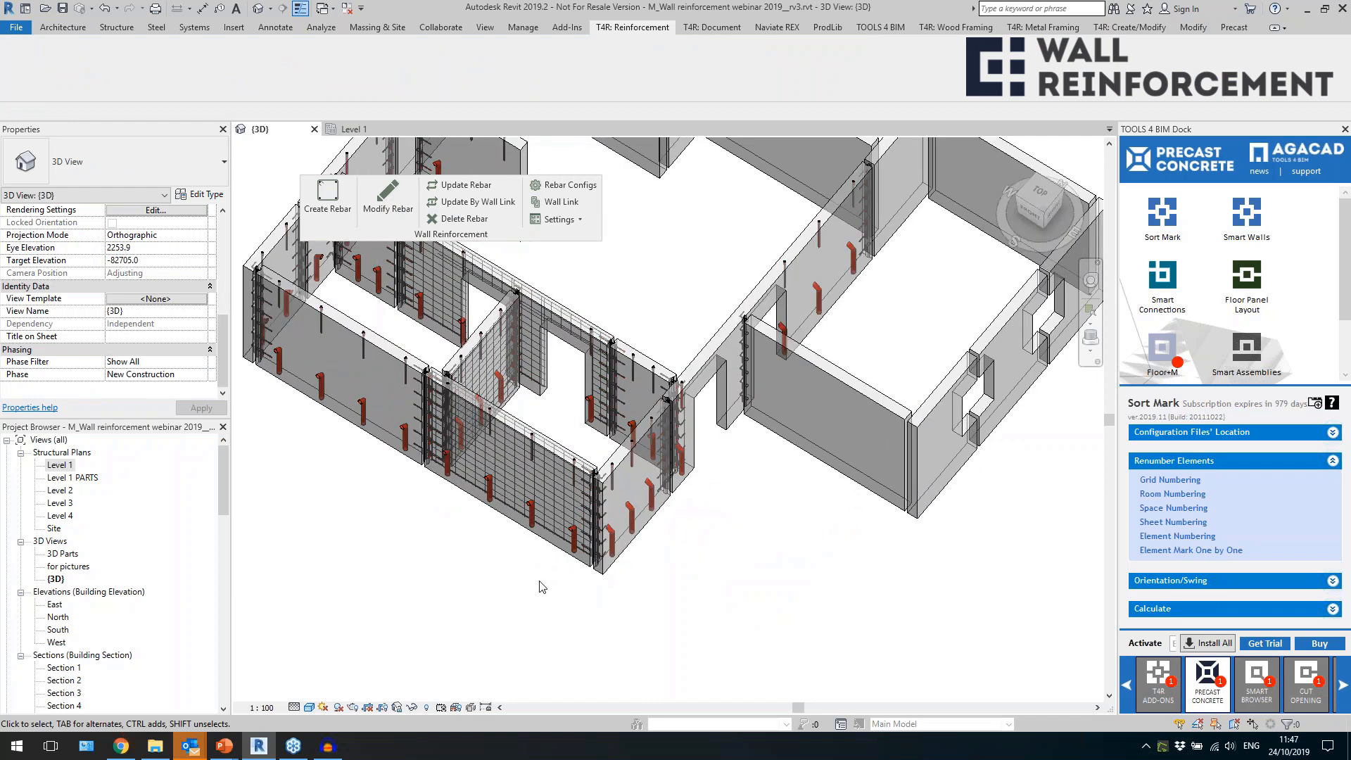
Select the reinforced front wall panel and float the Smart Assemblies tools over the 3D view, below the Wall Reinforcement tools.
{"action": "scroll", "coordinate": [619, 587], "scroll_direction": "down", "scroll_amount": 5}
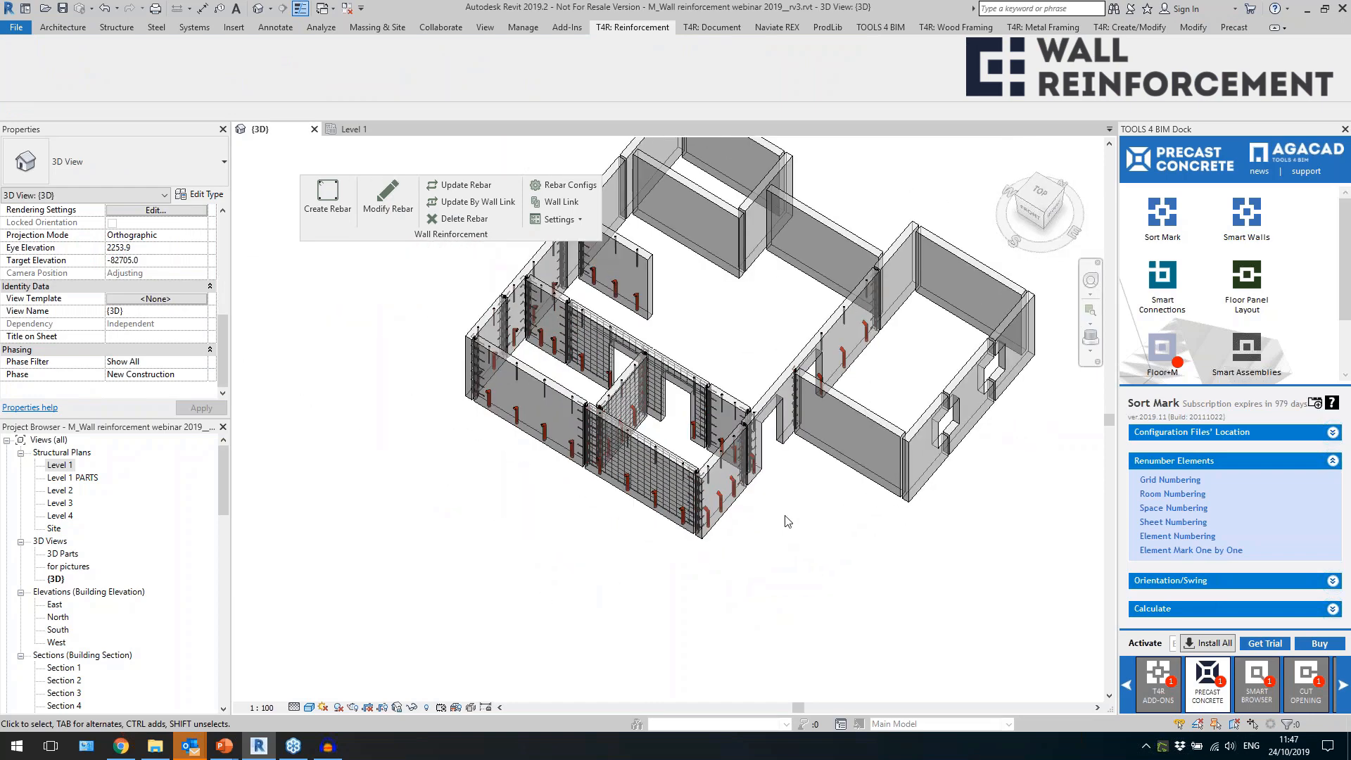
{"action": "middle_click_drag", "start_coordinate": [723, 581], "coordinate": [732, 530], "text": "shift"}
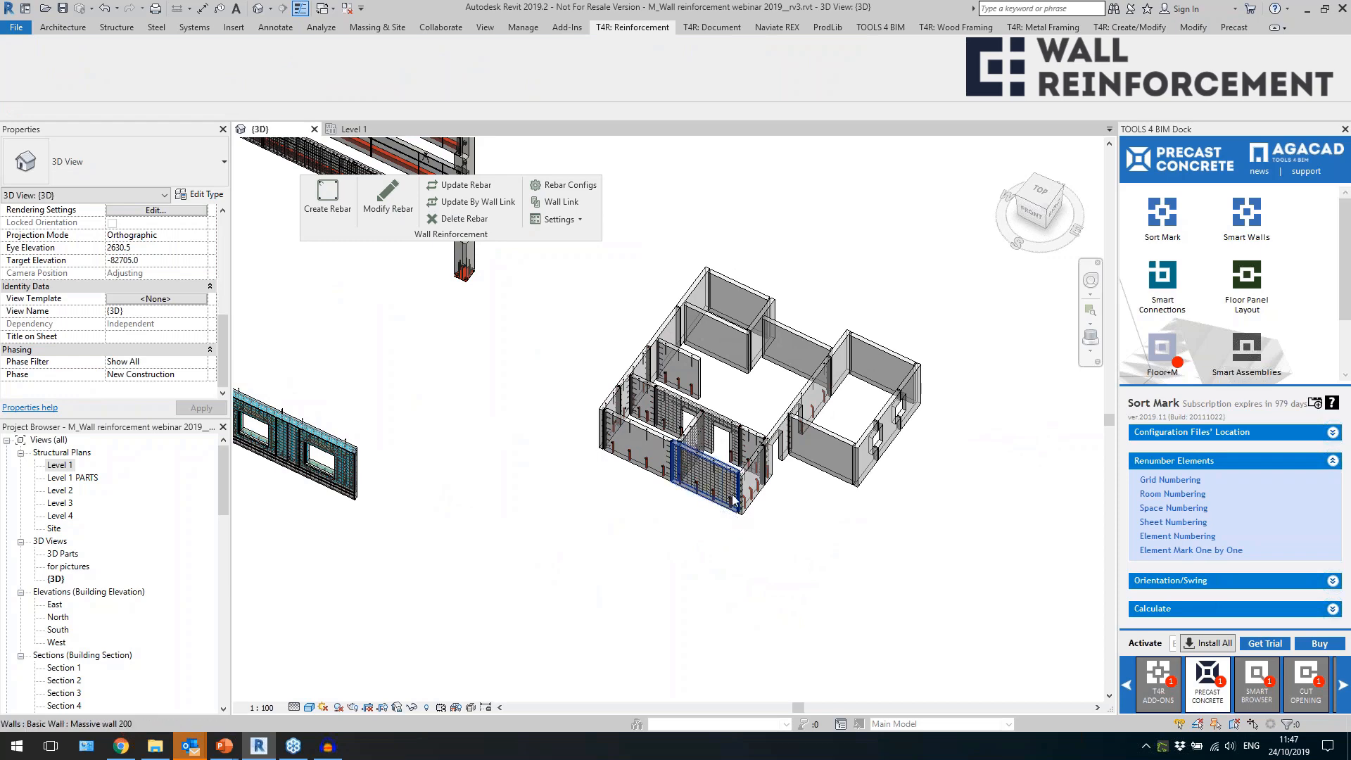
{"action": "left_click", "coordinate": [734, 501]}
{"action": "scroll", "coordinate": [734, 501], "scroll_direction": "up", "scroll_amount": 5}
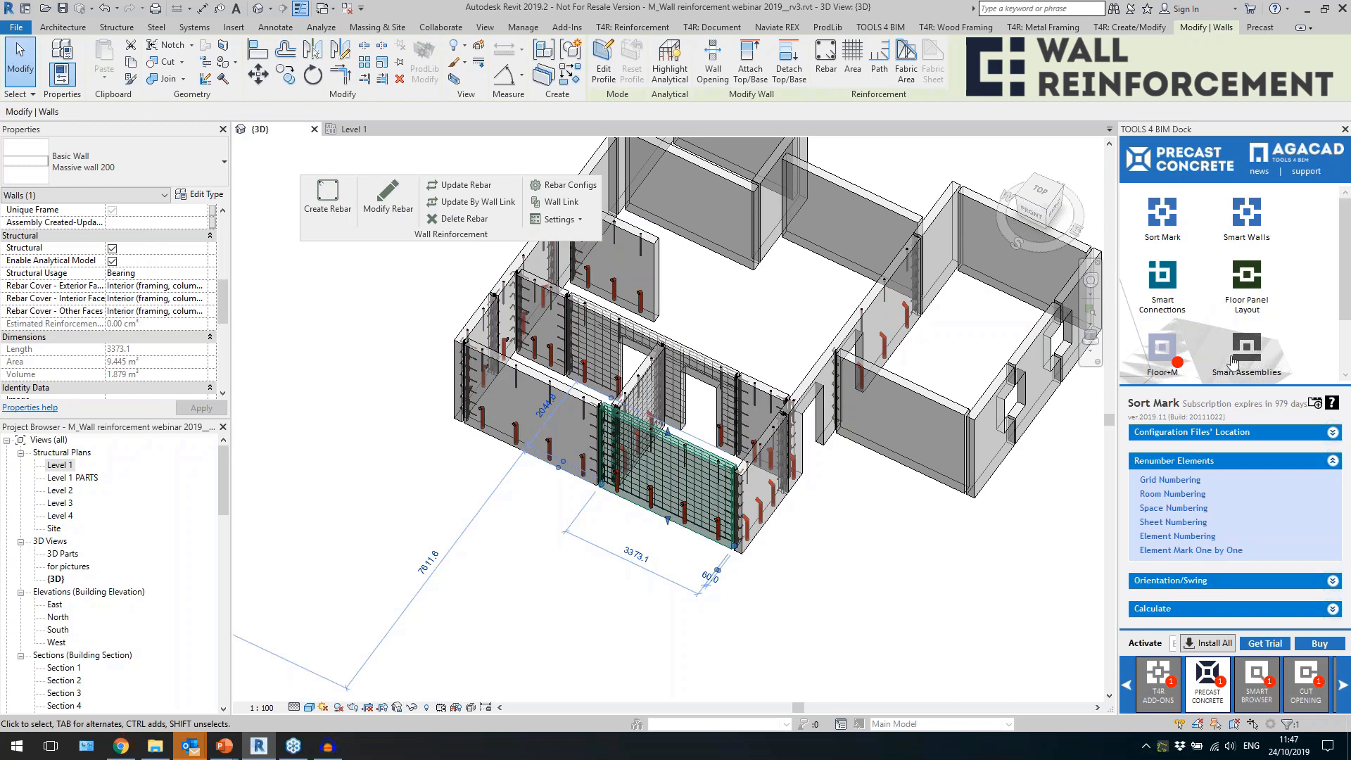
{"action": "left_click", "coordinate": [724, 28]}
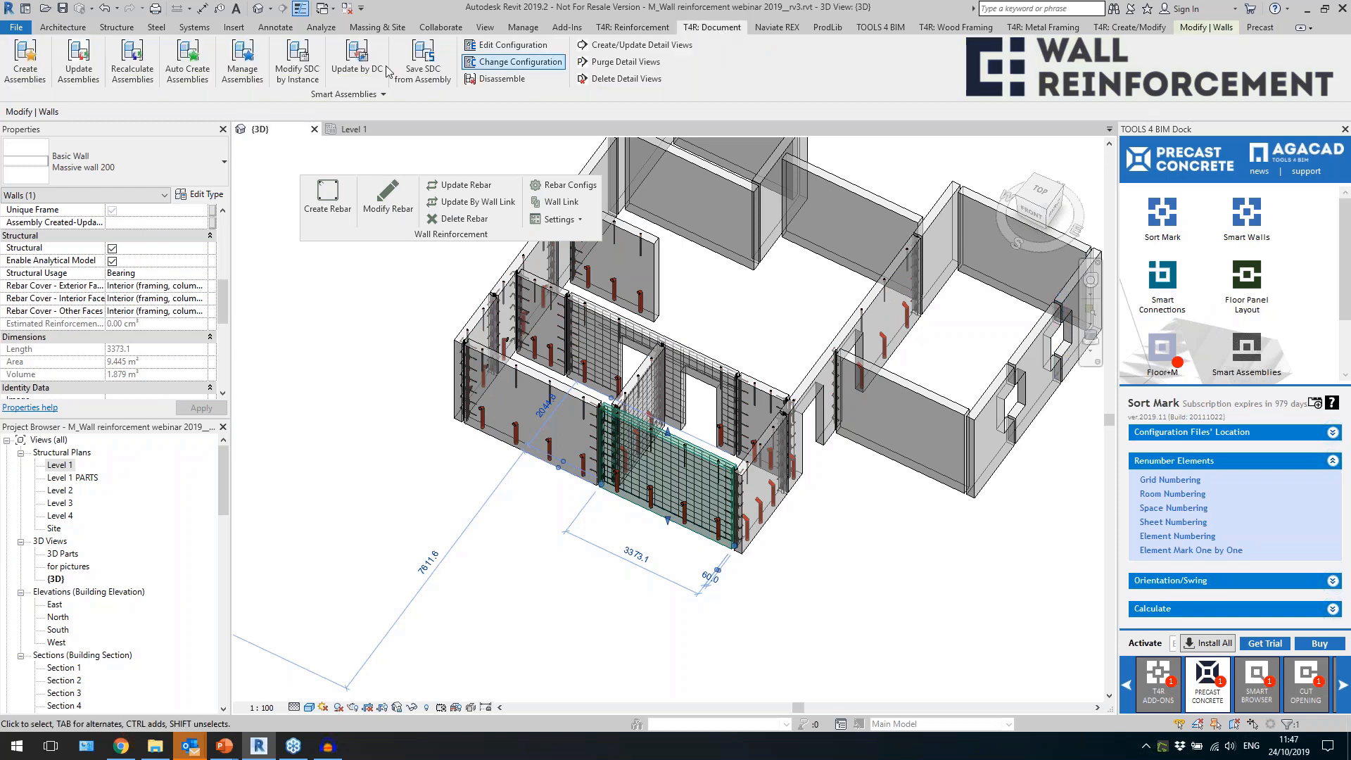
{"action": "left_click_drag", "start_coordinate": [386, 95], "coordinate": [571, 250]}
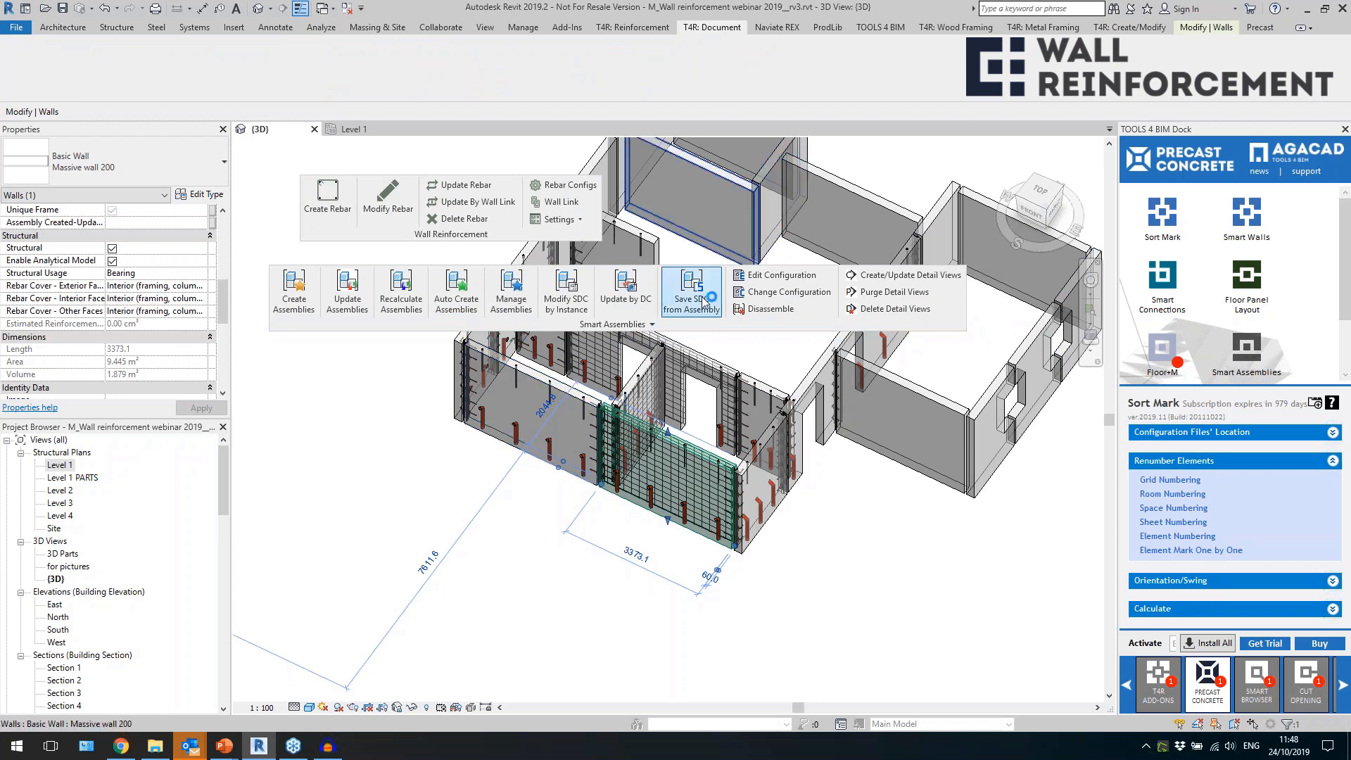
{"action": "mouse_move", "coordinate": [679, 330]}
{"action": "left_mouse_down"}
{"action": "mouse_move", "coordinate": [686, 358]}
{"action": "mouse_move", "coordinate": [691, 338]}
{"action": "left_mouse_up"}
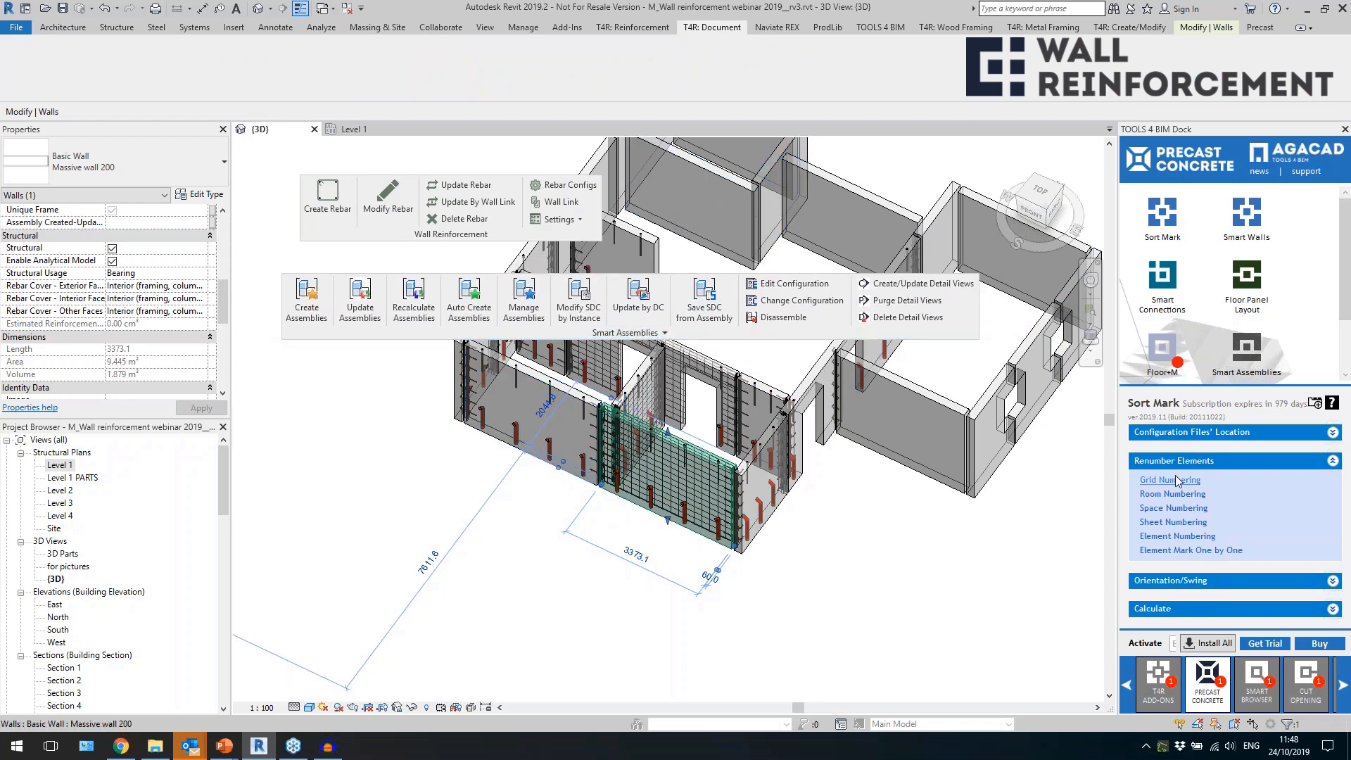
Review the shop drawing configurations offered for creating an assembly from the reinforced front wall panel, without creating it.
{"action": "left_click", "coordinate": [883, 530]}
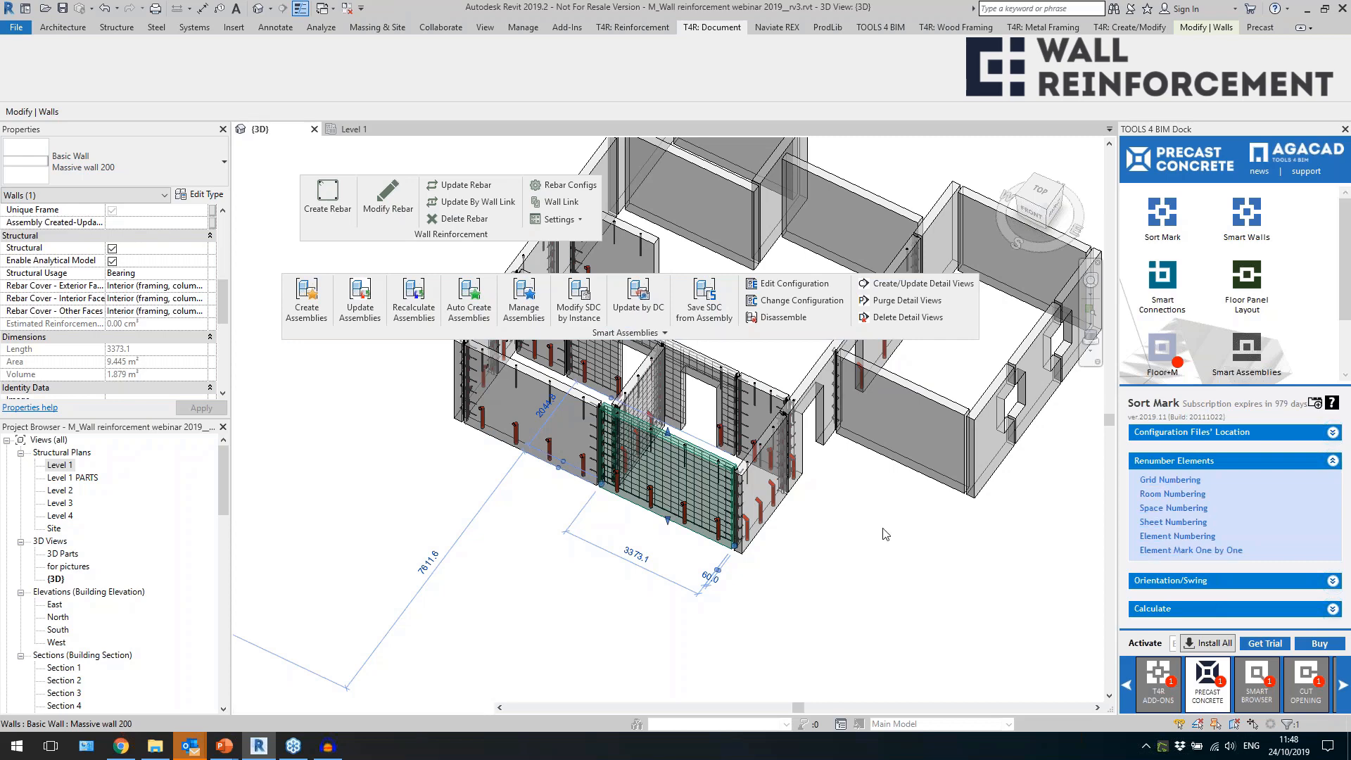
{"action": "left_click", "coordinate": [637, 468]}
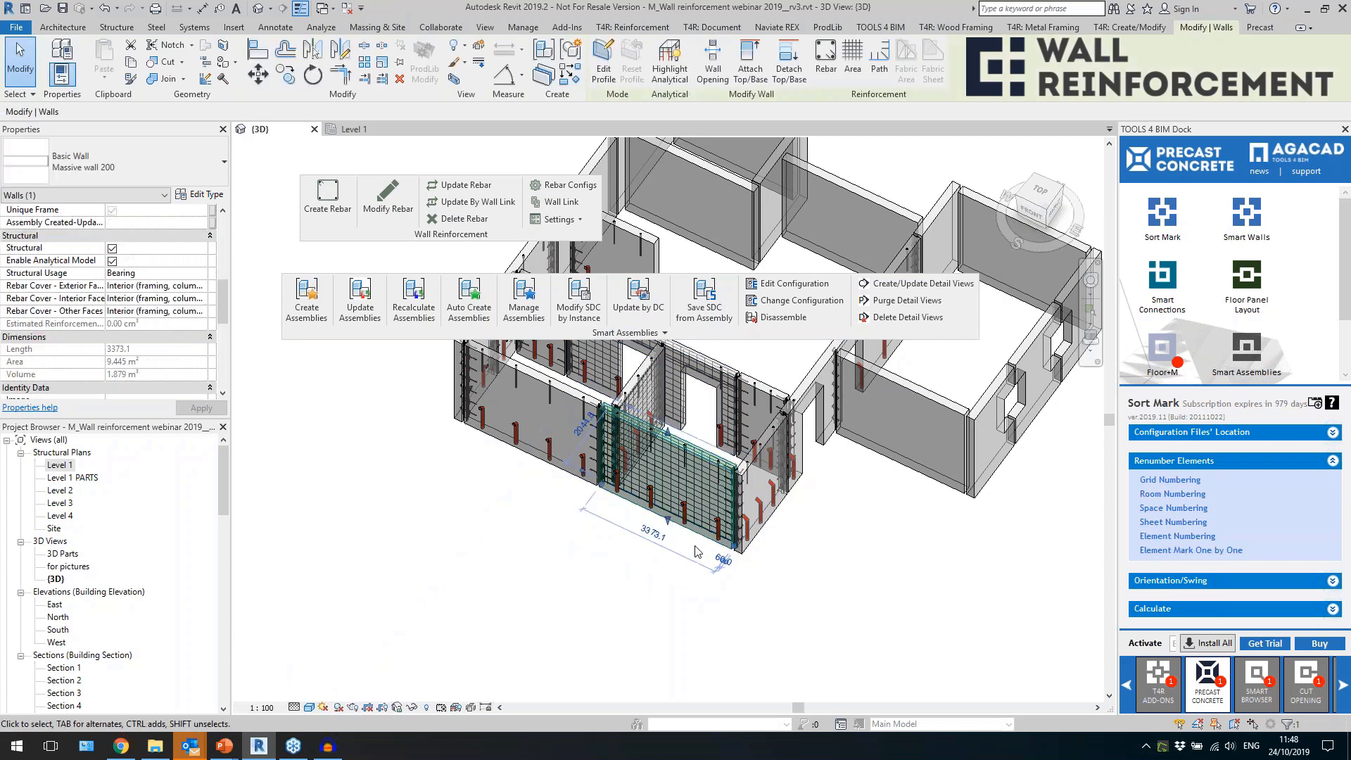
{"action": "scroll", "coordinate": [168, 302], "scroll_direction": "down", "scroll_amount": 5}
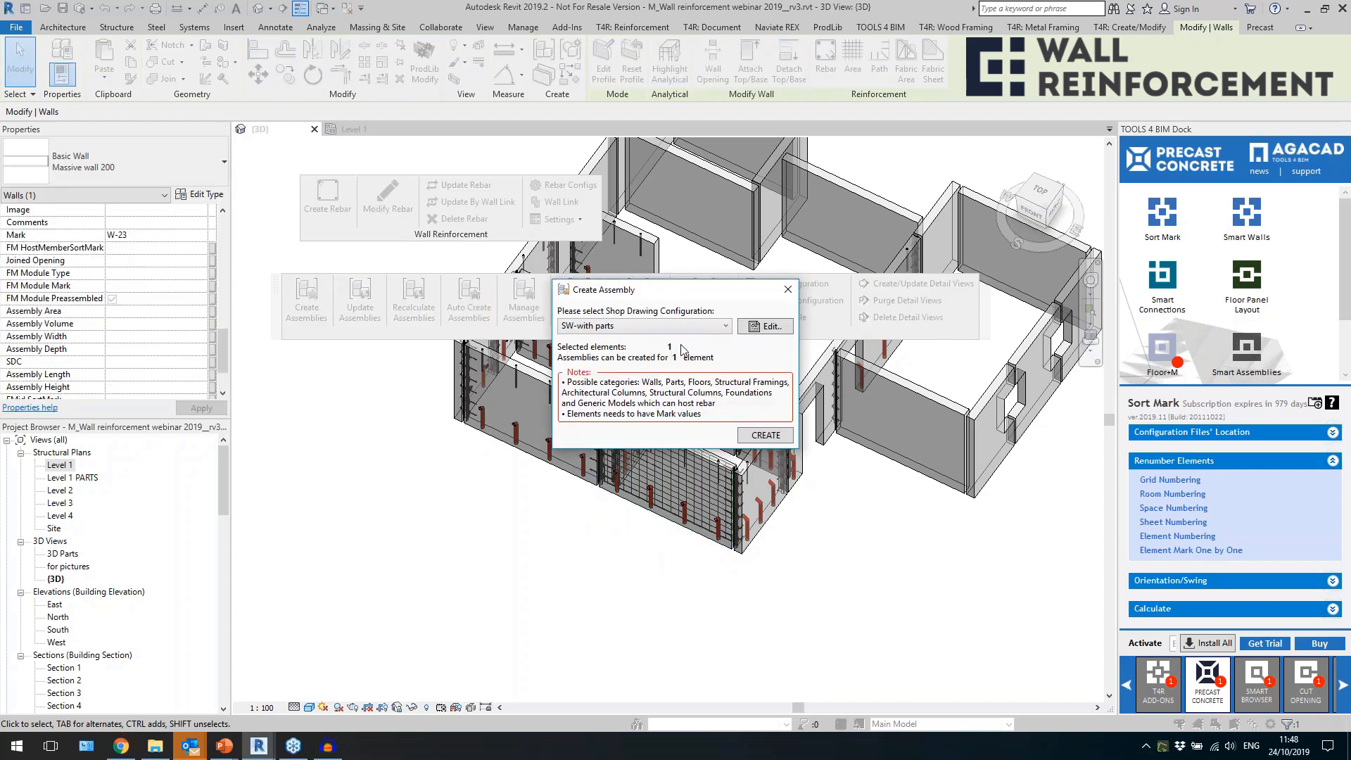
{"action": "left_click", "coordinate": [679, 328]}
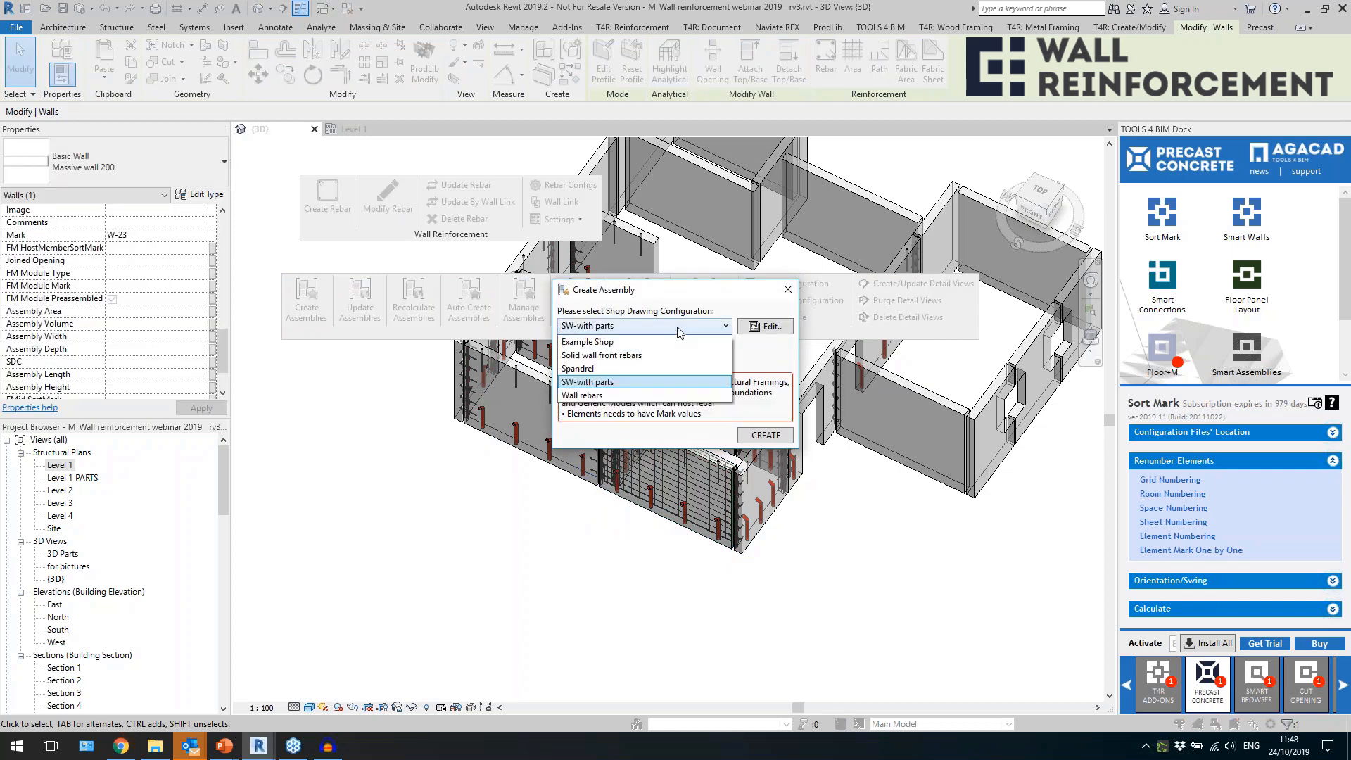
{"action": "left_click", "coordinate": [679, 330]}
{"action": "left_click", "coordinate": [788, 289]}
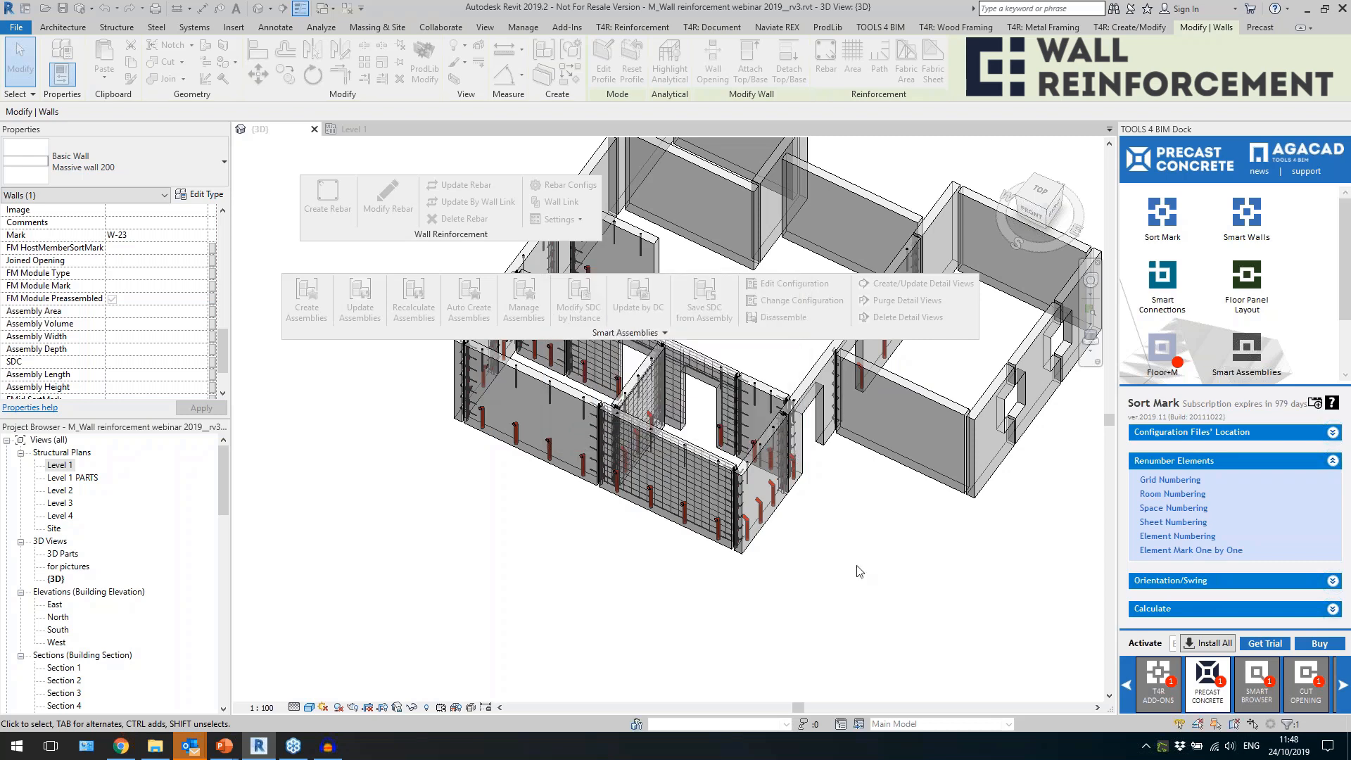
Create an assembly from the reinforced Sandwich 400 wall with two window openings, using the SW-with parts shop drawing configuration.
{"action": "scroll", "coordinate": [880, 508], "scroll_direction": "down", "scroll_amount": 4}
{"action": "middle_click_drag", "start_coordinate": [670, 614], "coordinate": [796, 603]}
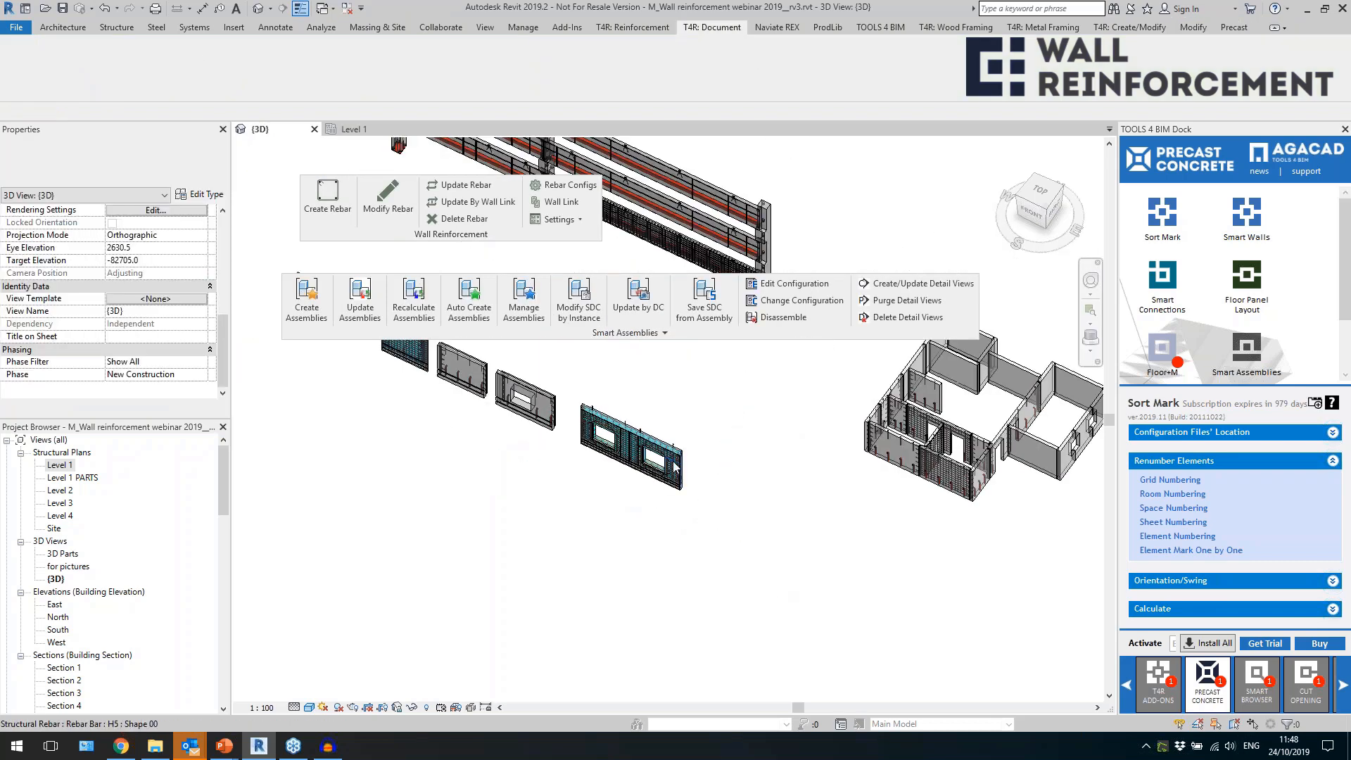
{"action": "scroll", "coordinate": [684, 430], "scroll_direction": "up", "scroll_amount": 5}
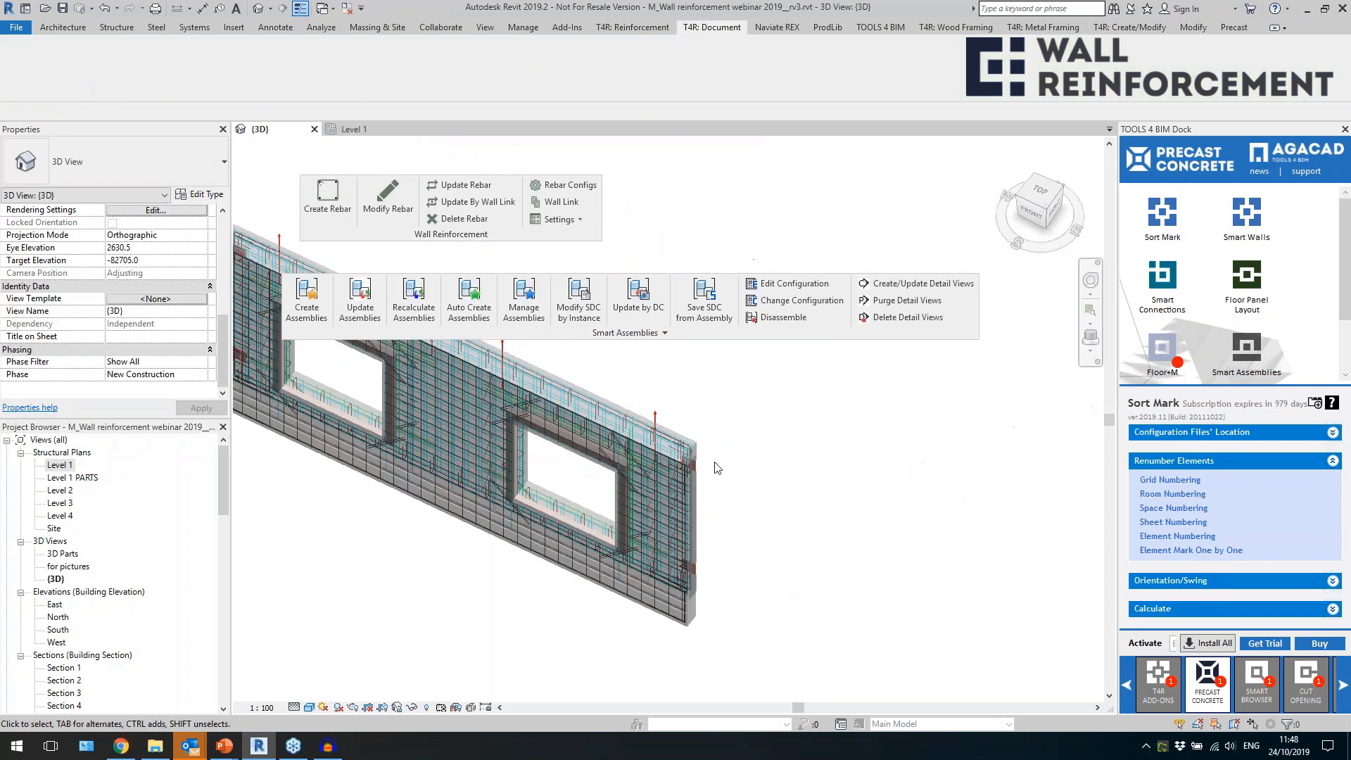
{"action": "left_click", "coordinate": [680, 436]}
{"action": "scroll", "coordinate": [654, 506], "scroll_direction": "down", "scroll_amount": 3}
{"action": "scroll", "coordinate": [141, 295], "scroll_direction": "down", "scroll_amount": 3}
{"action": "scroll", "coordinate": [168, 292], "scroll_direction": "down", "scroll_amount": 1}
{"action": "scroll", "coordinate": [156, 330], "scroll_direction": "up", "scroll_amount": 5}
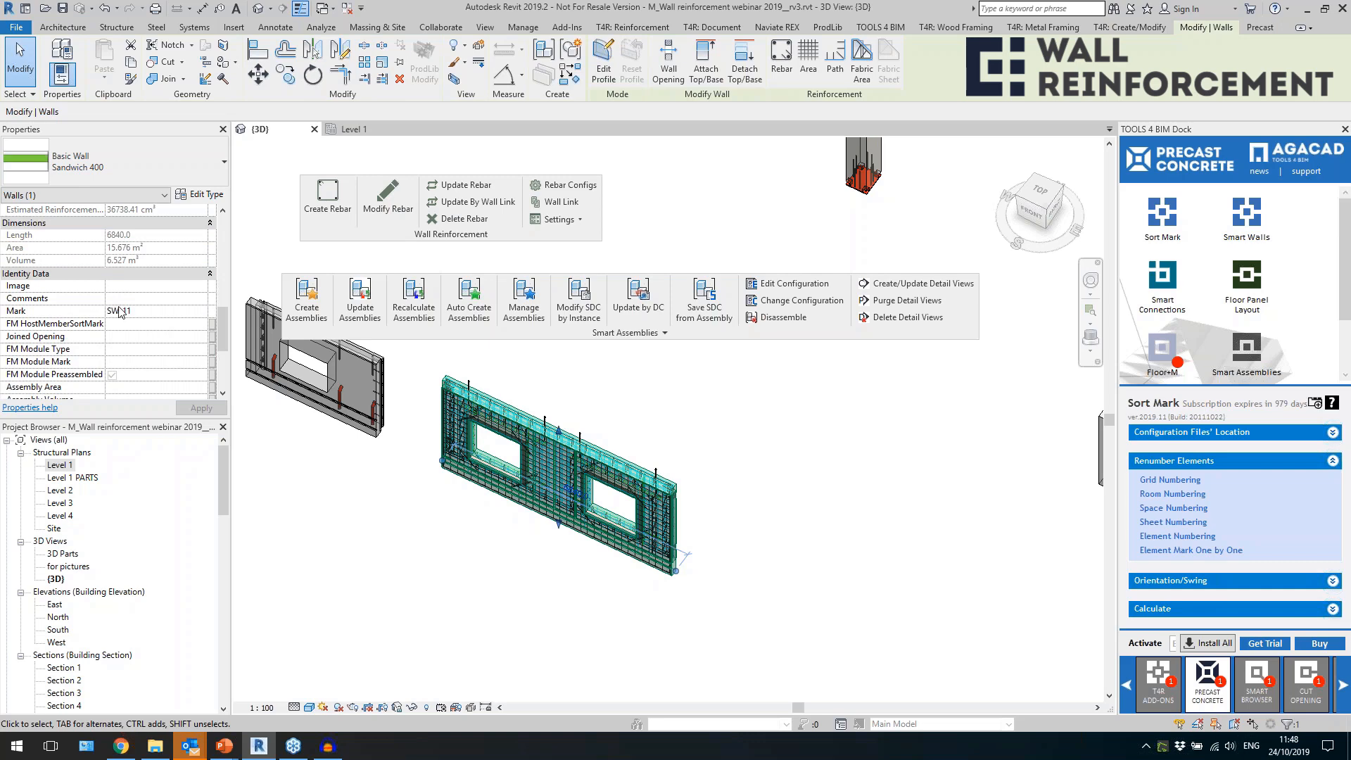
{"action": "left_click", "coordinate": [307, 302]}
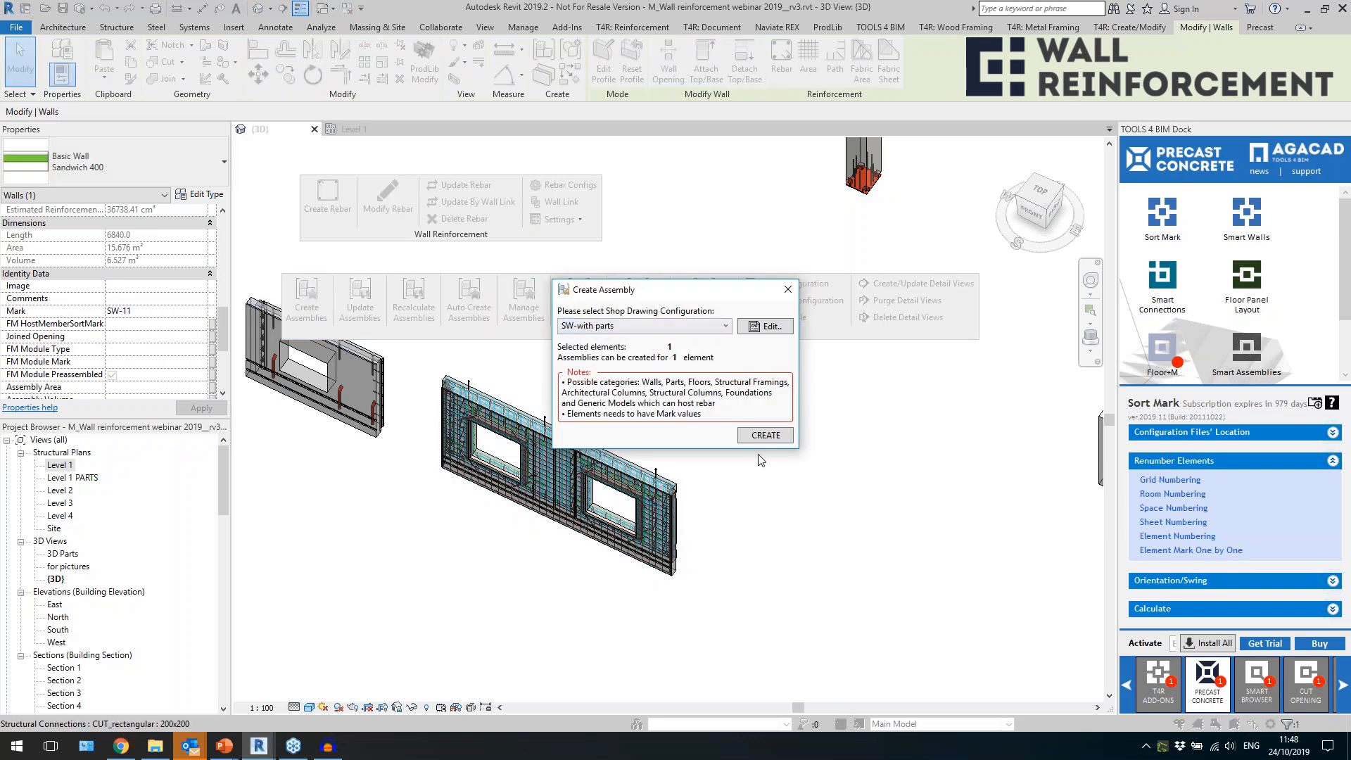
{"action": "left_click", "coordinate": [764, 435]}
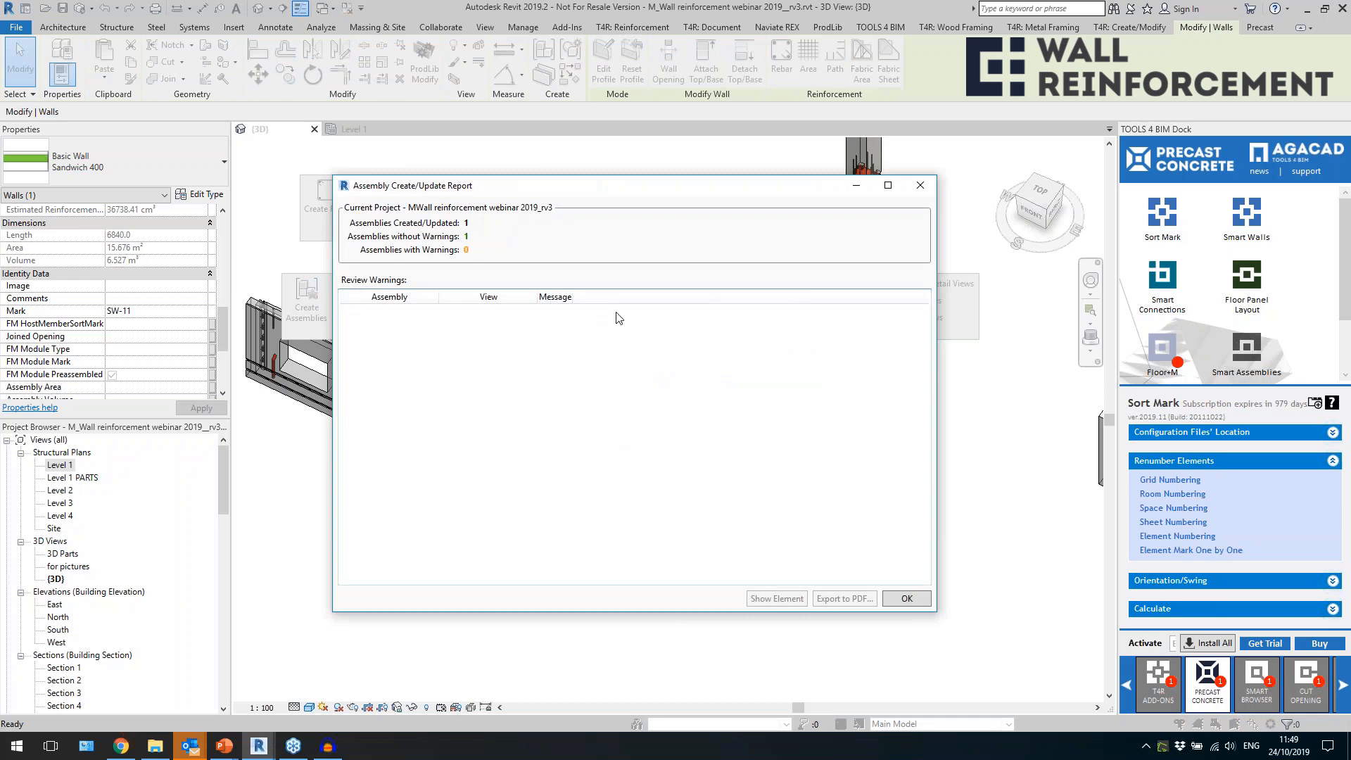
{"action": "left_click", "coordinate": [906, 598]}
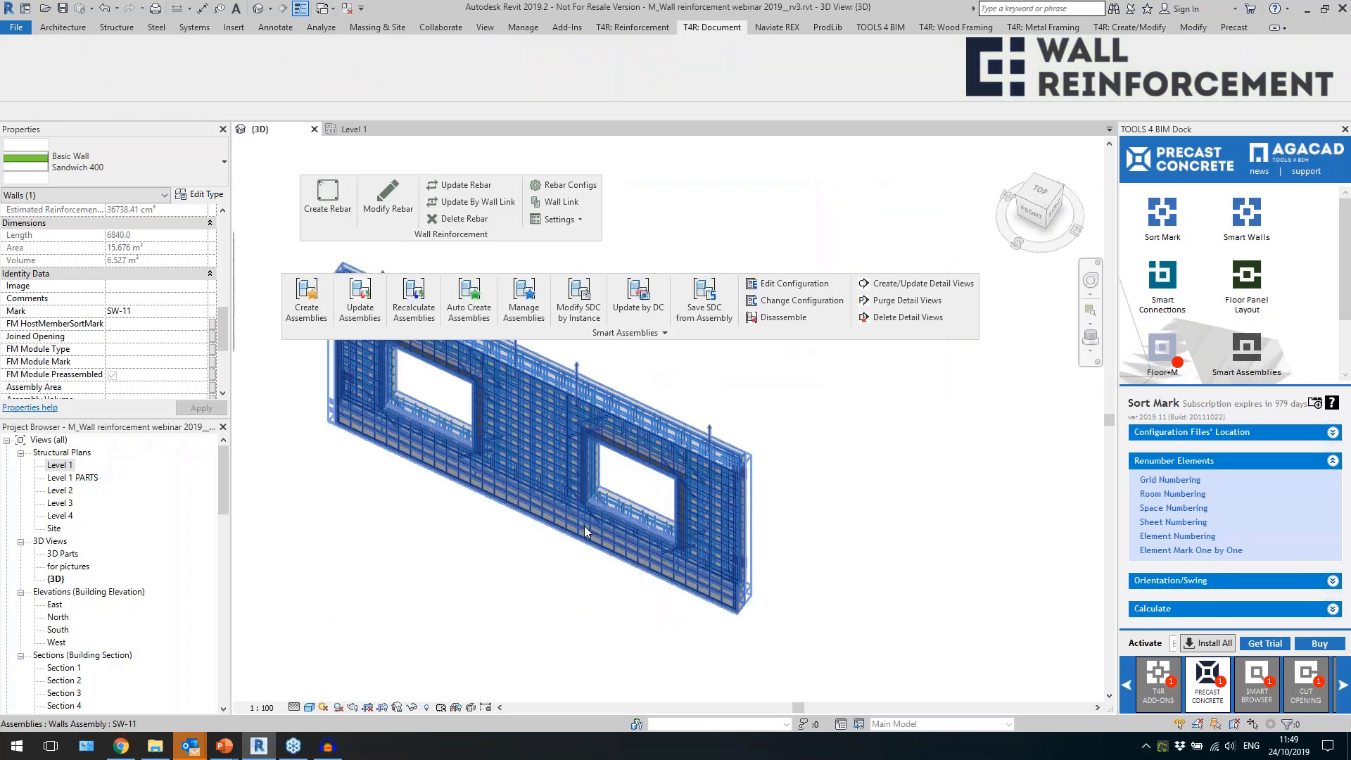
Select the two-window wall assembly and check its Assembly Mass parameter.
{"action": "left_click", "coordinate": [583, 526]}
{"action": "middle_click_drag", "start_coordinate": [584, 525], "coordinate": [657, 605], "text": "shift"}
{"action": "scroll", "coordinate": [168, 309], "scroll_direction": "up", "scroll_amount": 5}
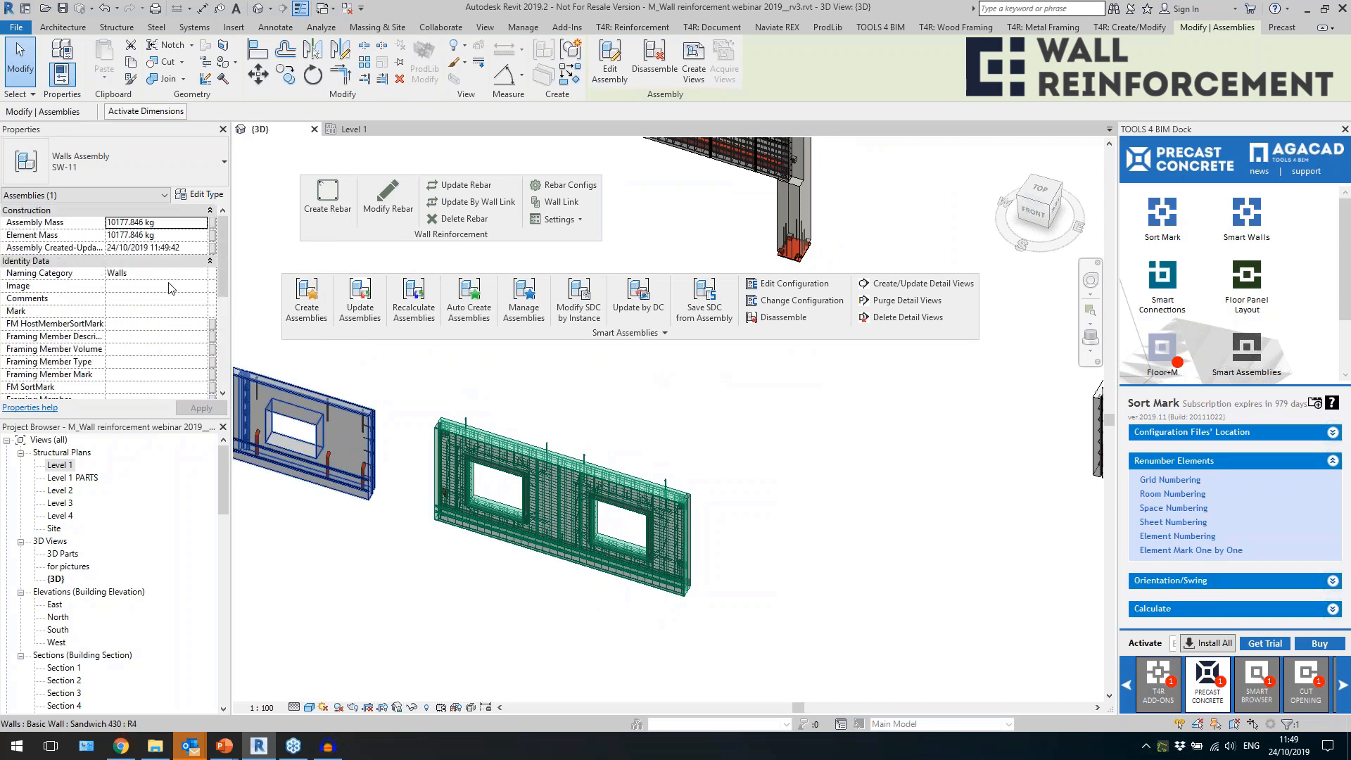
{"action": "left_click", "coordinate": [133, 222]}
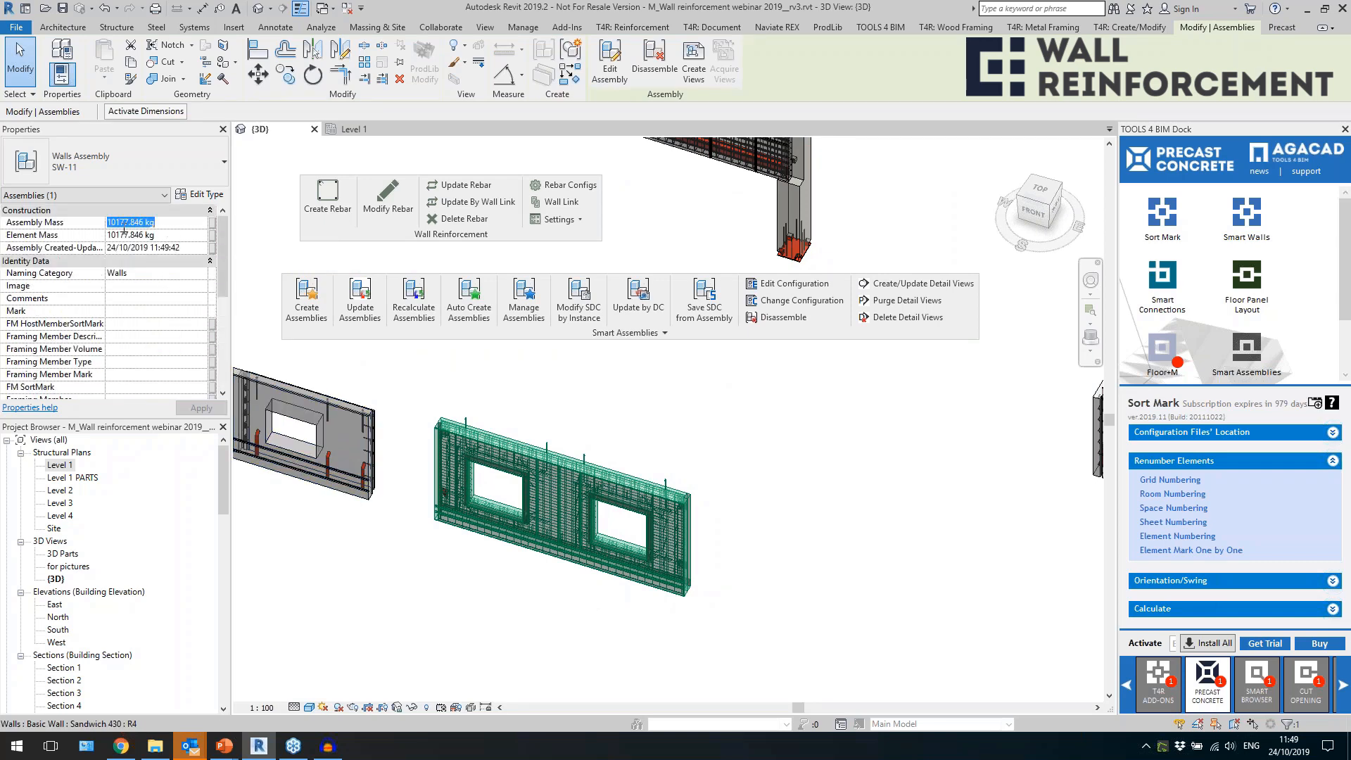
{"action": "left_click", "coordinate": [397, 357]}
Select a single H5 rebar inside the wall assembly, inspect its partition, schedule mark and assembly mass, and deselect it.
{"action": "scroll", "coordinate": [529, 491], "scroll_direction": "up", "scroll_amount": 7}
{"action": "key", "text": "Tab"}
{"action": "left_click", "coordinate": [587, 512]}
{"action": "scroll", "coordinate": [587, 513], "scroll_direction": "up", "scroll_amount": 5}
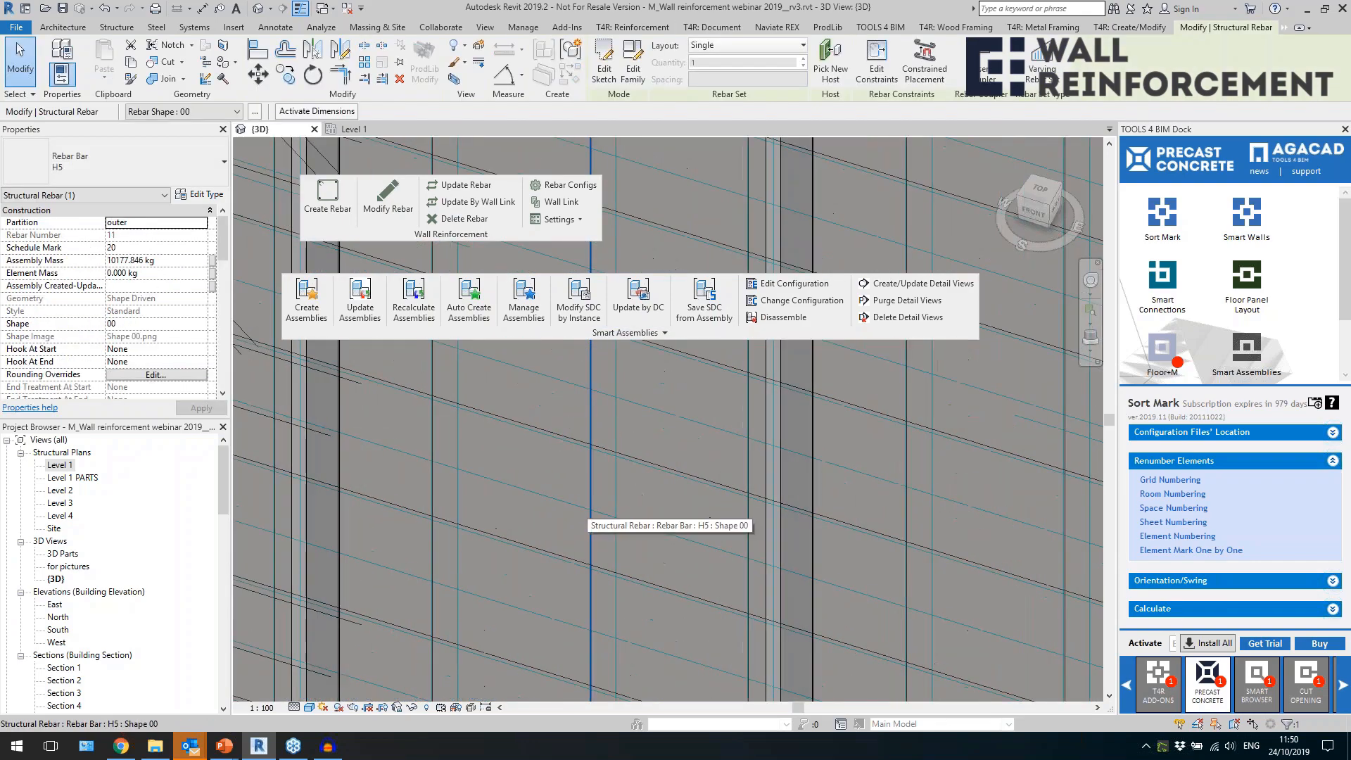
{"action": "scroll", "coordinate": [567, 484], "scroll_direction": "down", "scroll_amount": 8}
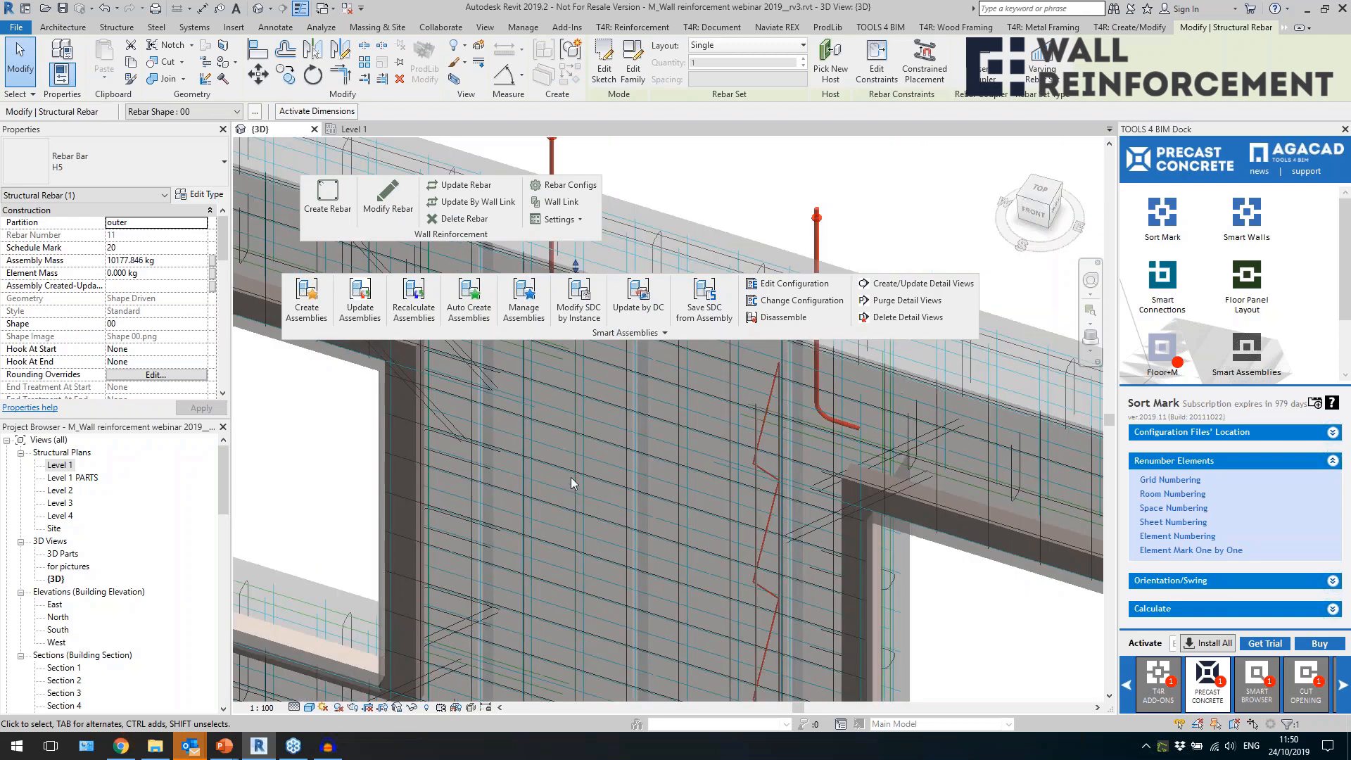
{"action": "scroll", "coordinate": [587, 475], "scroll_direction": "up", "scroll_amount": 2}
{"action": "left_click", "coordinate": [497, 601]}
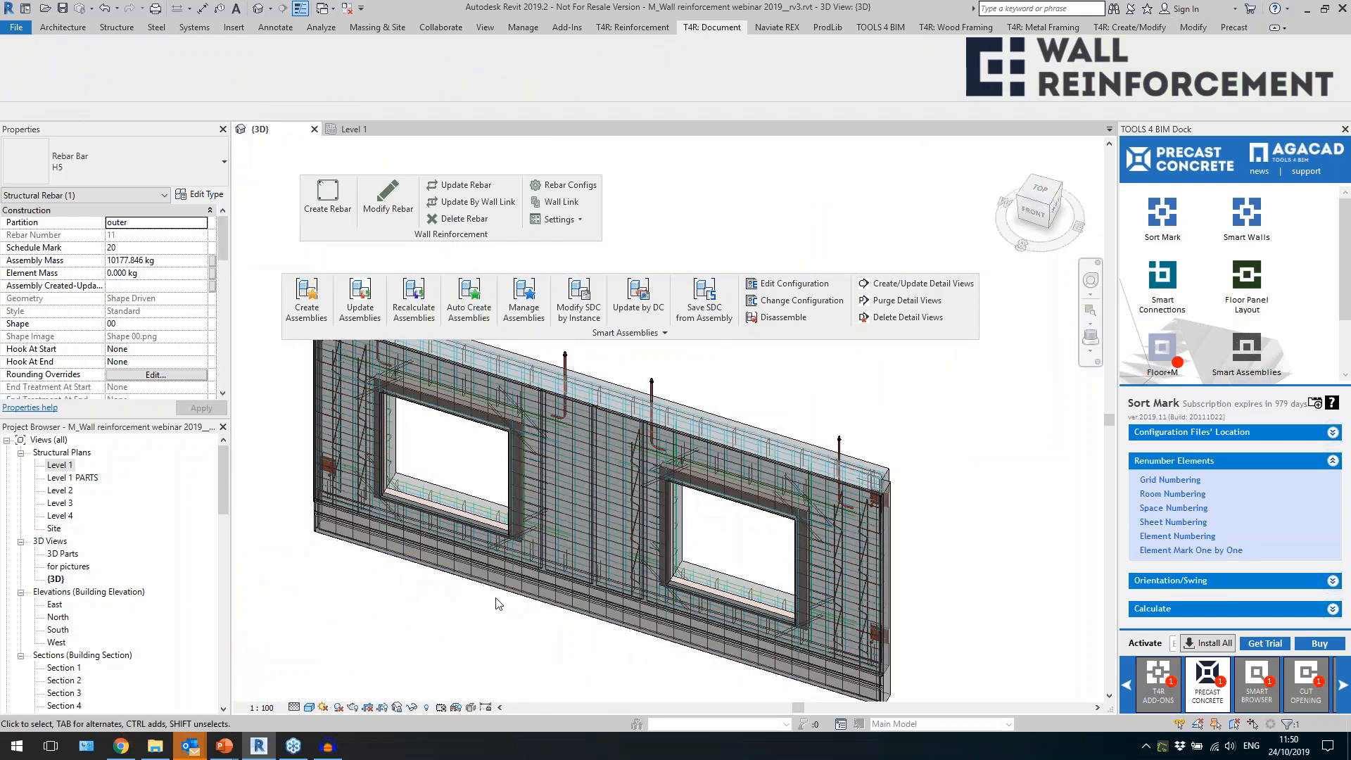
Collapse the project's Families list, expand the SW-11 assembly and open its sheet SW-11 01 - Schedules.
{"action": "scroll", "coordinate": [148, 520], "scroll_direction": "down", "scroll_amount": 8}
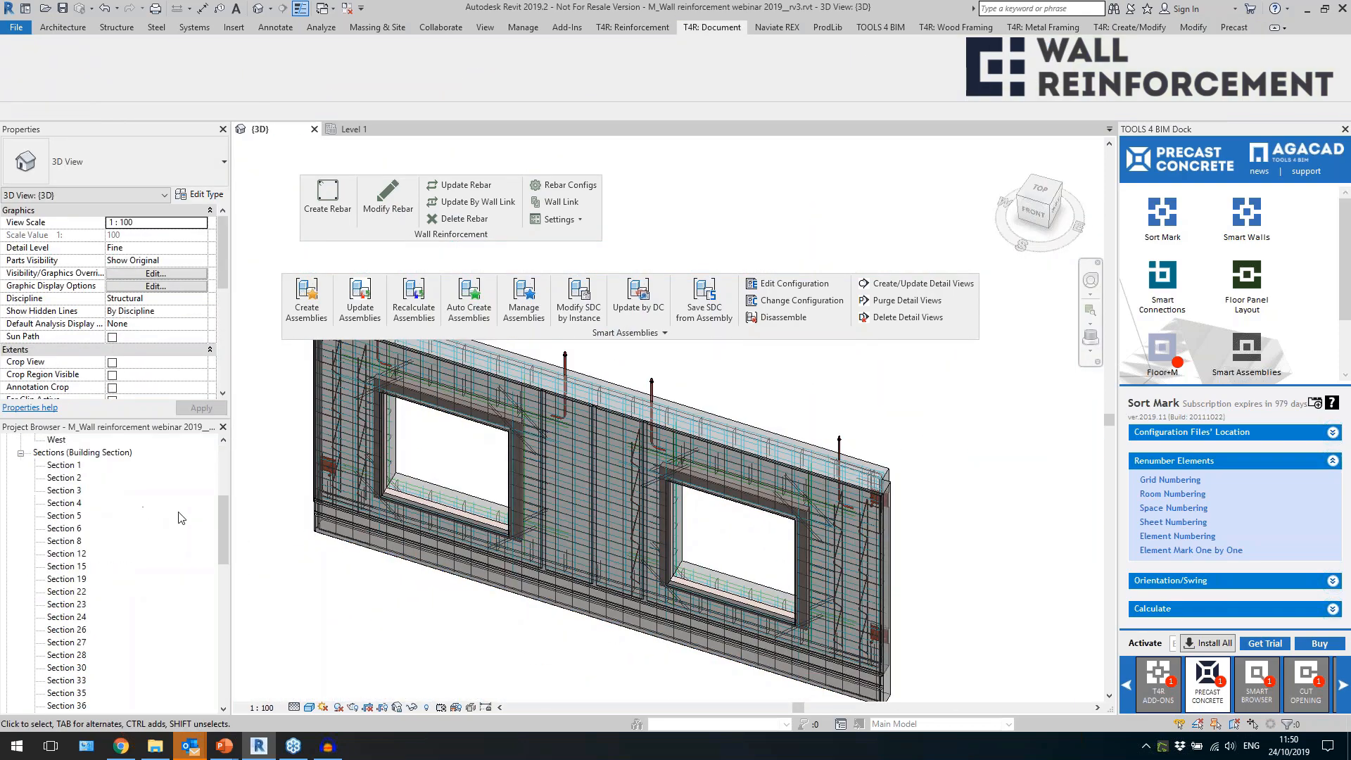
{"action": "scroll", "coordinate": [179, 541], "scroll_direction": "down", "scroll_amount": 5}
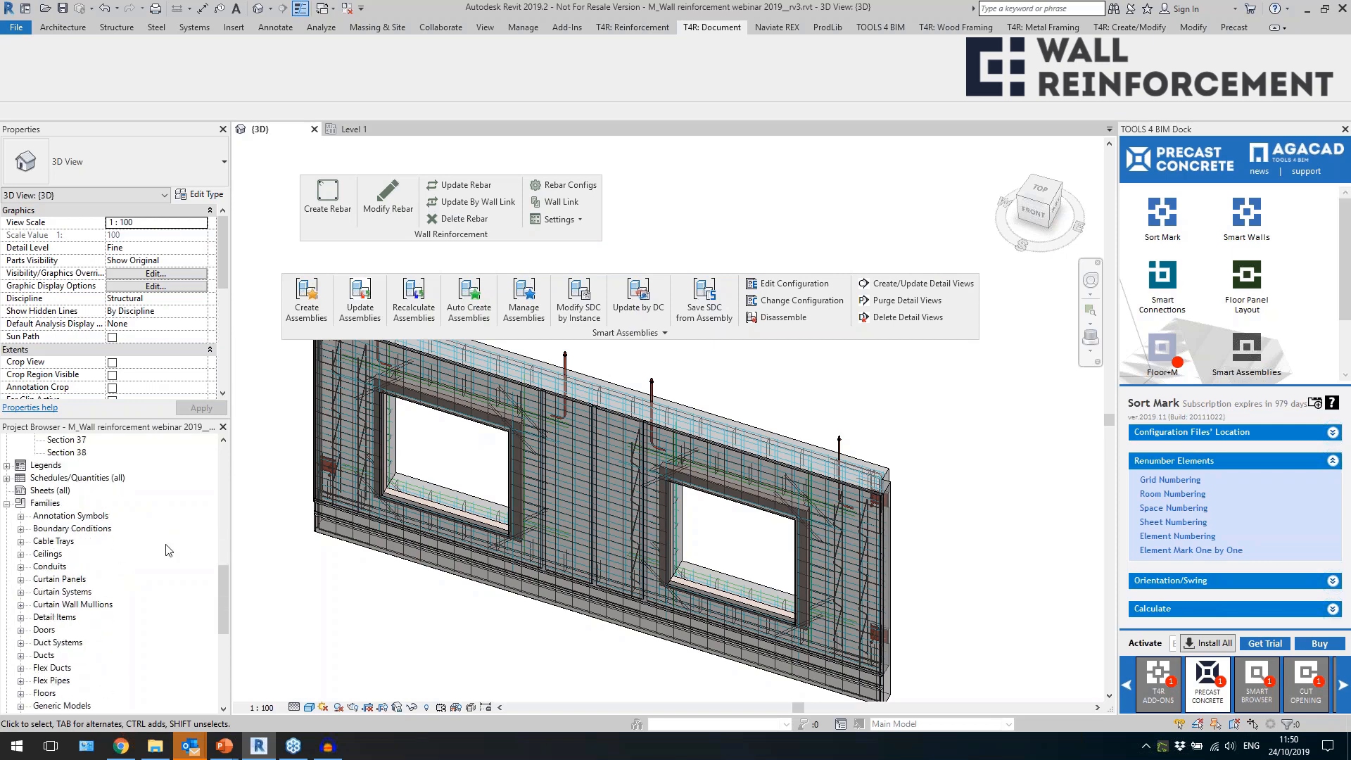
{"action": "left_click", "coordinate": [6, 503]}
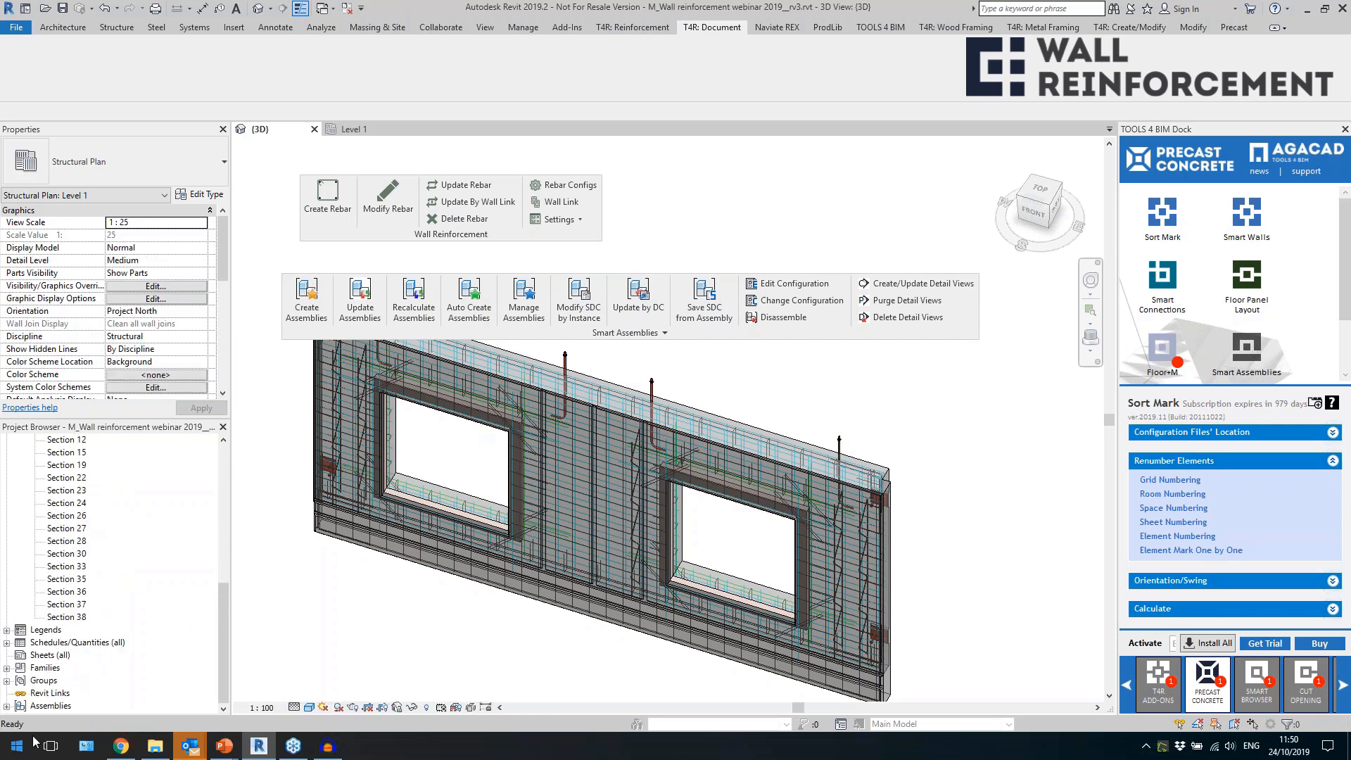
{"action": "double_click", "coordinate": [61, 706]}
{"action": "double_click", "coordinate": [54, 707]}
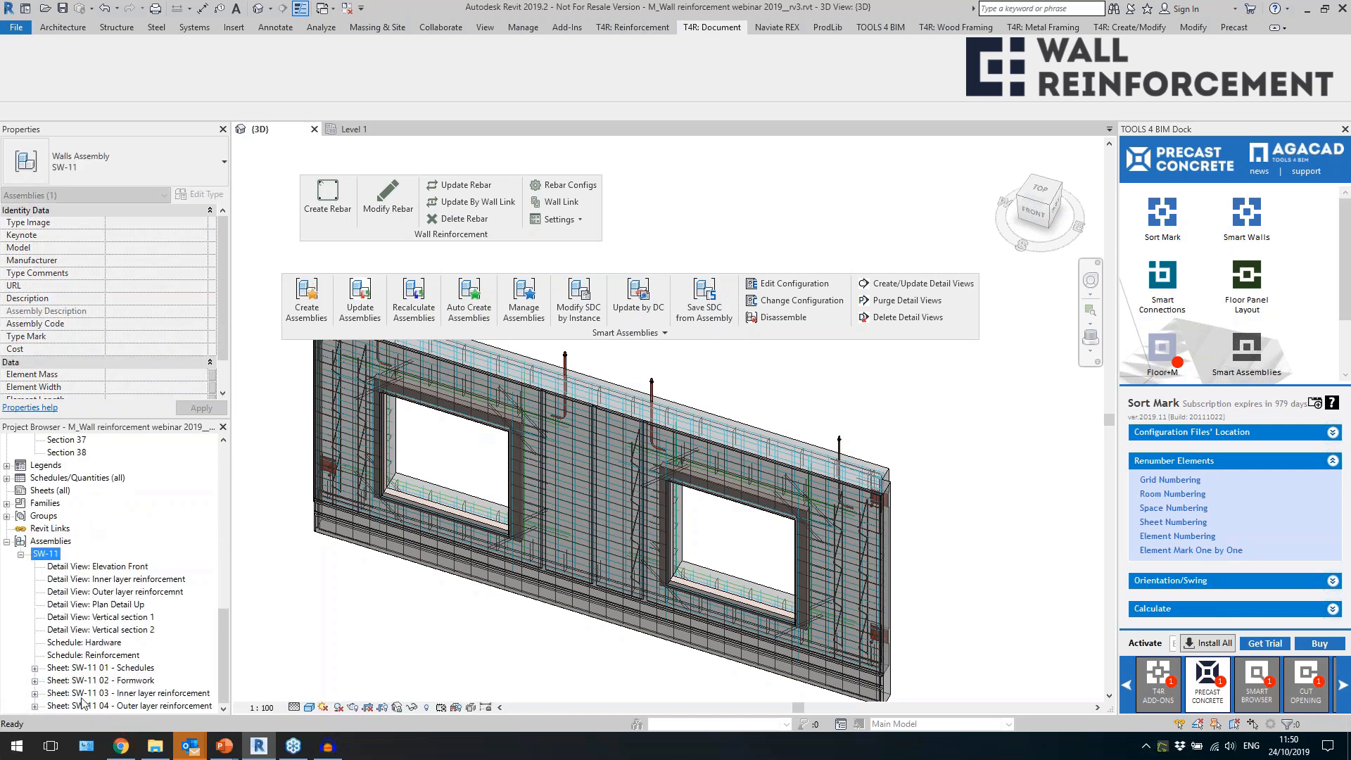
{"action": "left_click", "coordinate": [116, 669]}
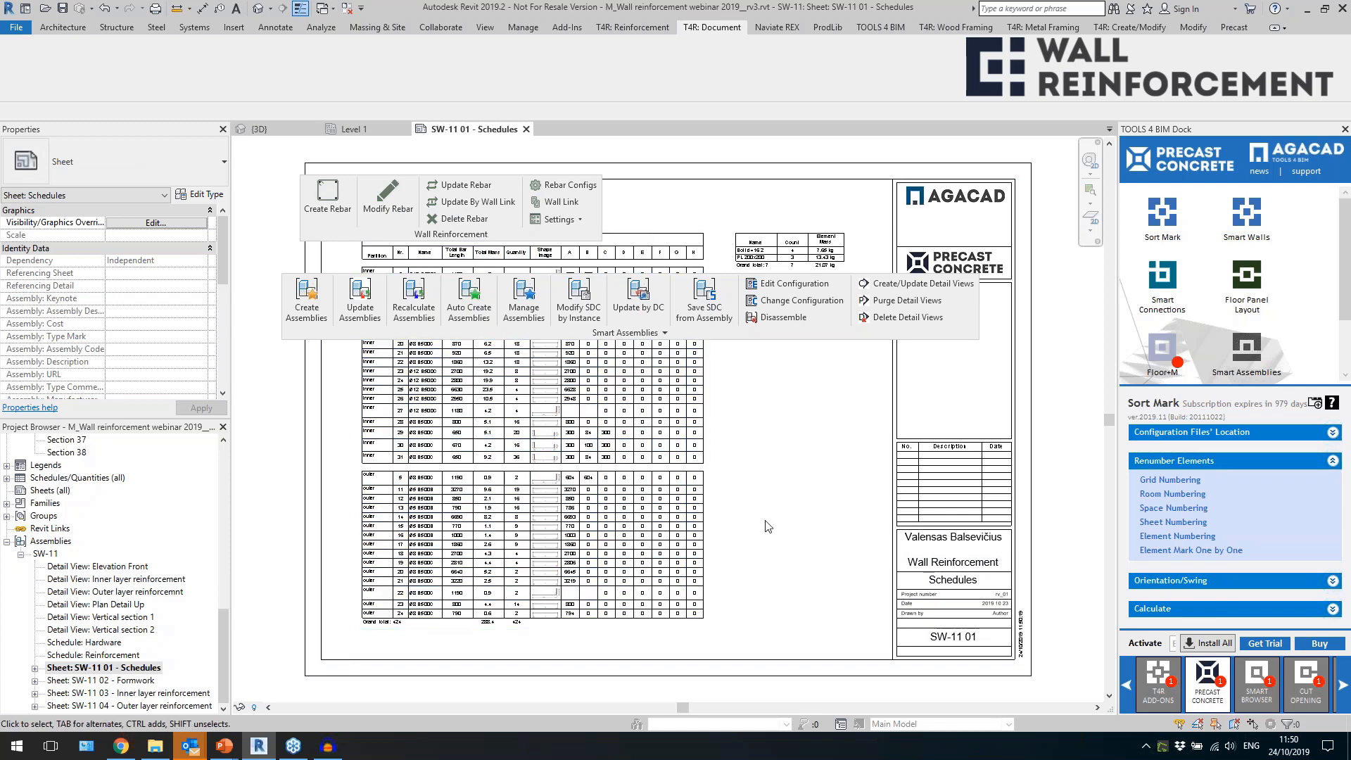
Examine the Reinforcement schedule's bar lengths, quantities and shape images, and the hardware schedule's counts and element masses.
{"action": "scroll", "coordinate": [539, 501], "scroll_direction": "up", "scroll_amount": 5}
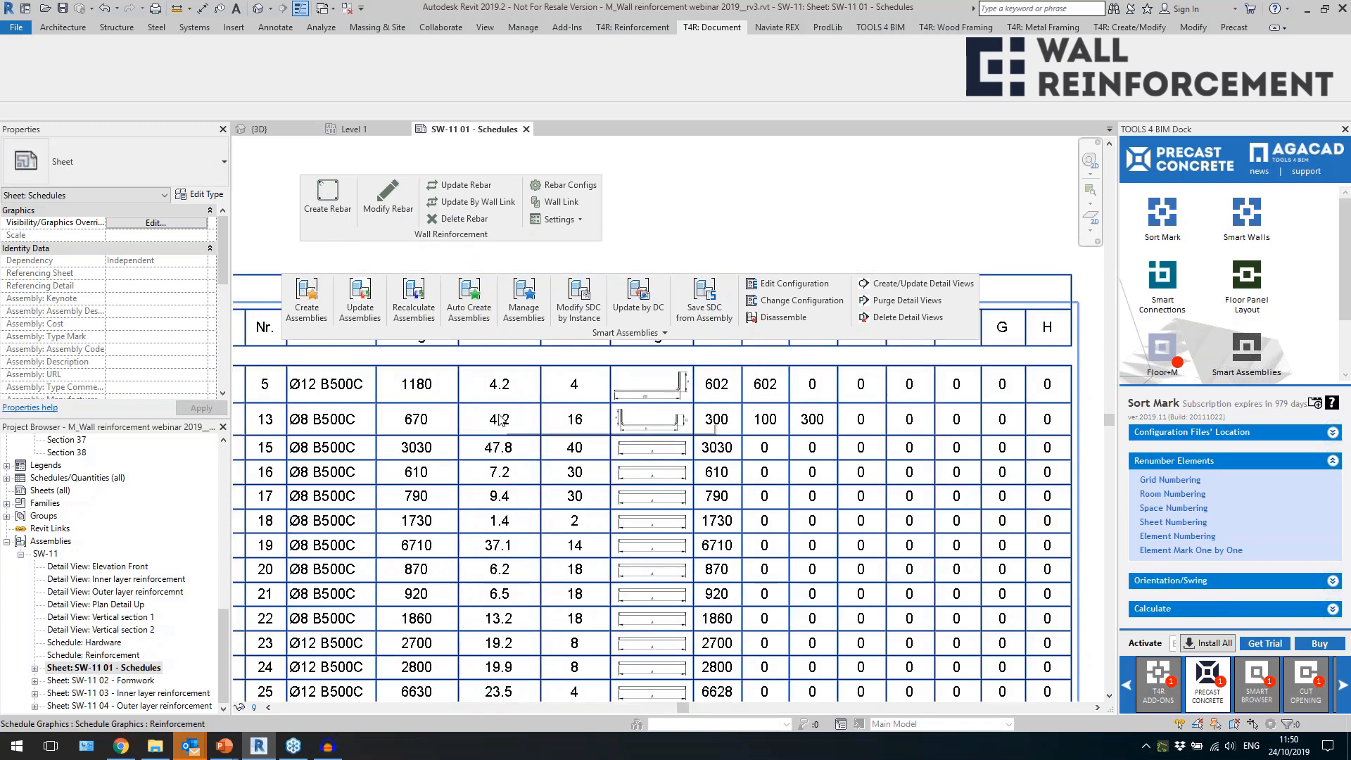
{"action": "scroll", "coordinate": [603, 494], "scroll_direction": "down", "scroll_amount": 3}
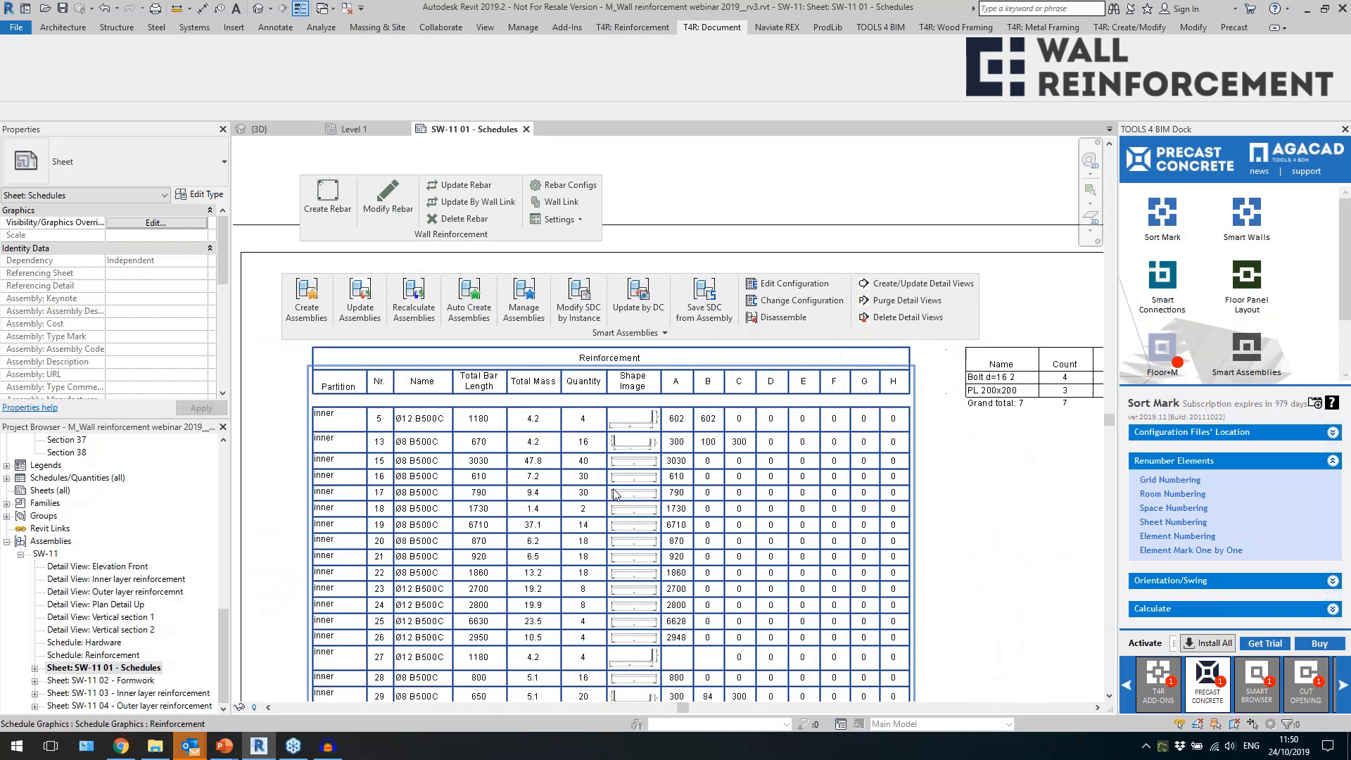
{"action": "scroll", "coordinate": [527, 450], "scroll_direction": "up", "scroll_amount": 1}
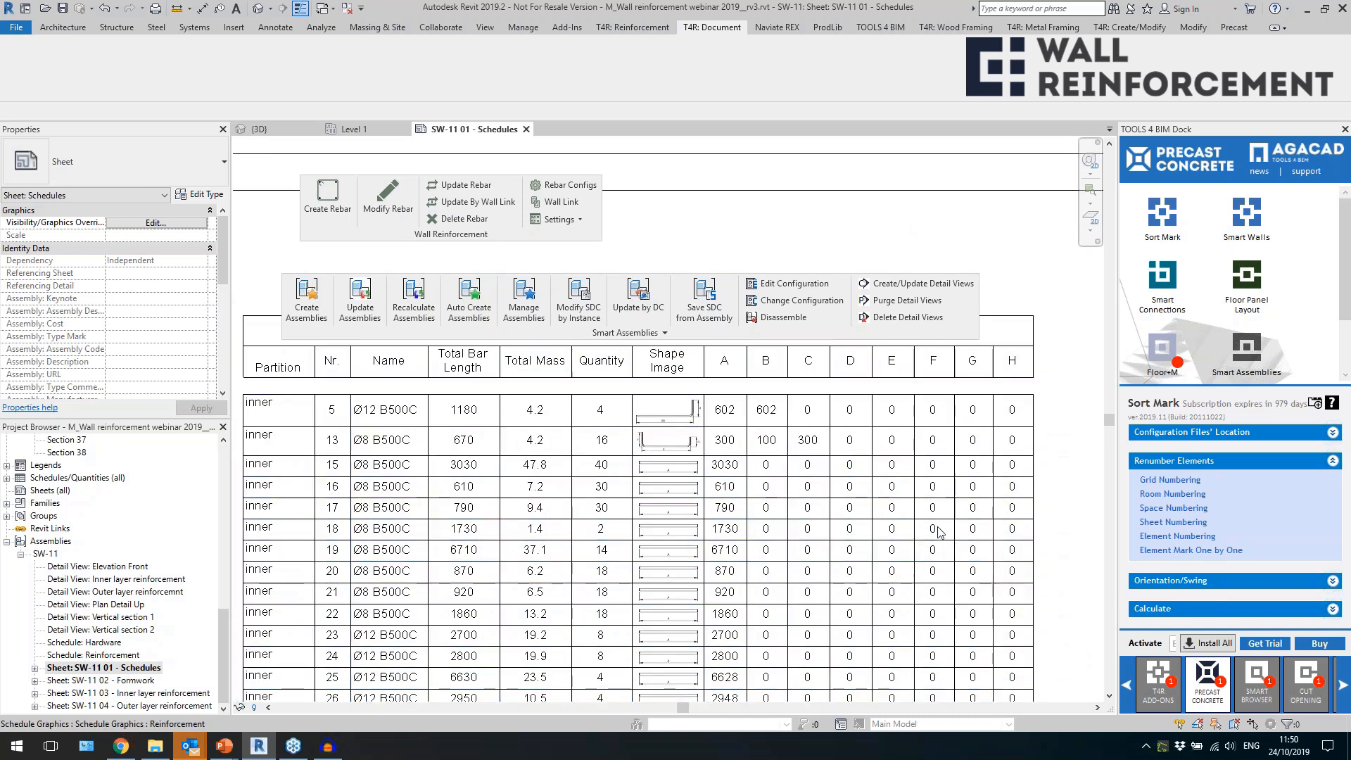
{"action": "middle_click_drag", "start_coordinate": [899, 546], "coordinate": [569, 580]}
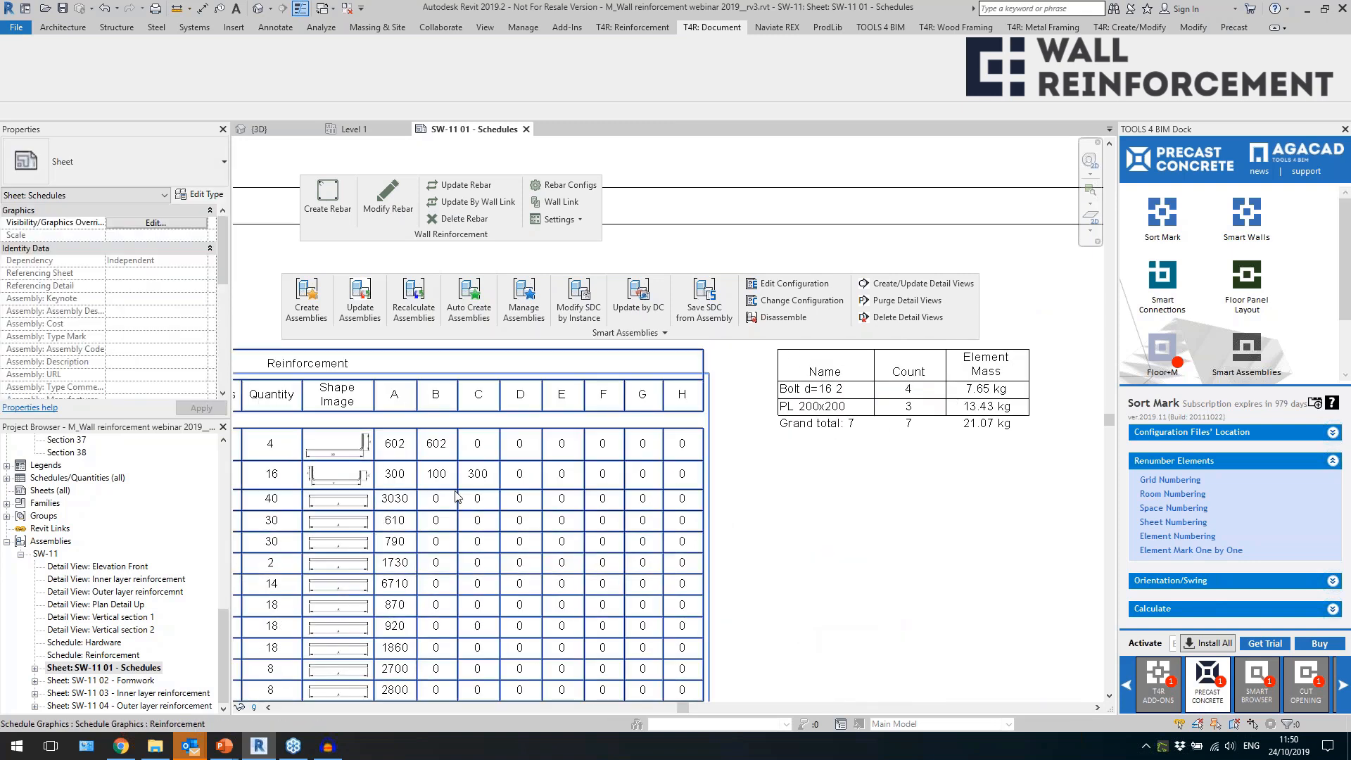
{"action": "scroll", "coordinate": [572, 471], "scroll_direction": "down", "scroll_amount": 2}
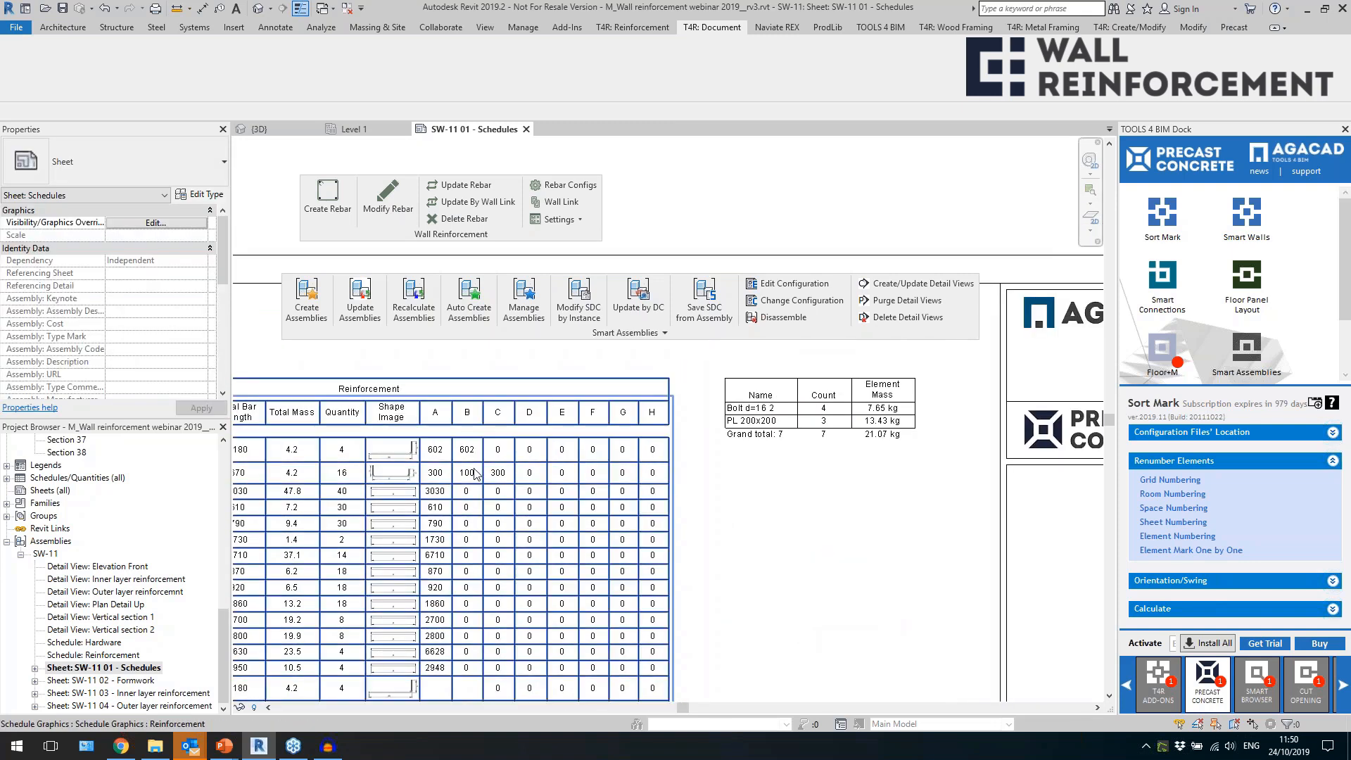
{"action": "scroll", "coordinate": [463, 471], "scroll_direction": "up", "scroll_amount": 1}
{"action": "scroll", "coordinate": [463, 473], "scroll_direction": "up", "scroll_amount": 1}
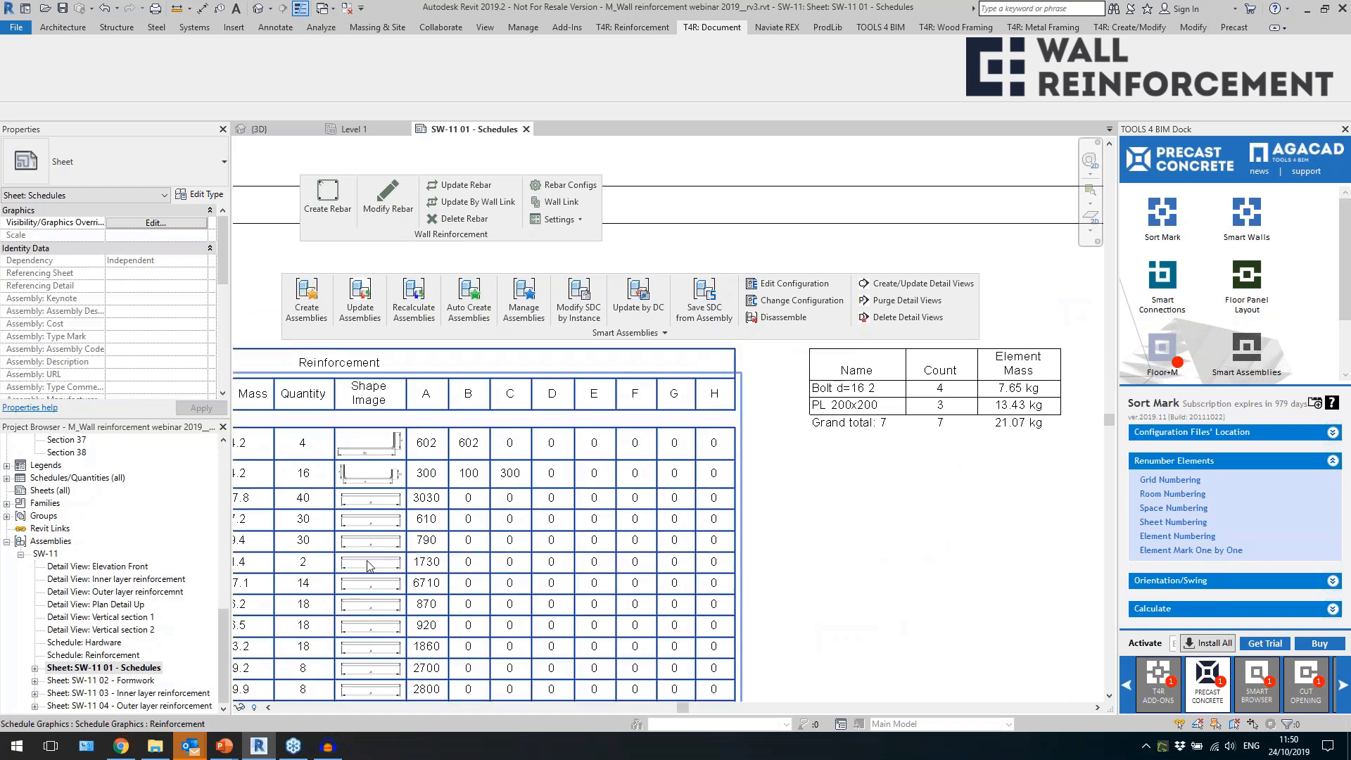
{"action": "middle_click_drag", "start_coordinate": [895, 519], "coordinate": [711, 544]}
{"action": "scroll", "coordinate": [879, 370], "scroll_direction": "up", "scroll_amount": 1}
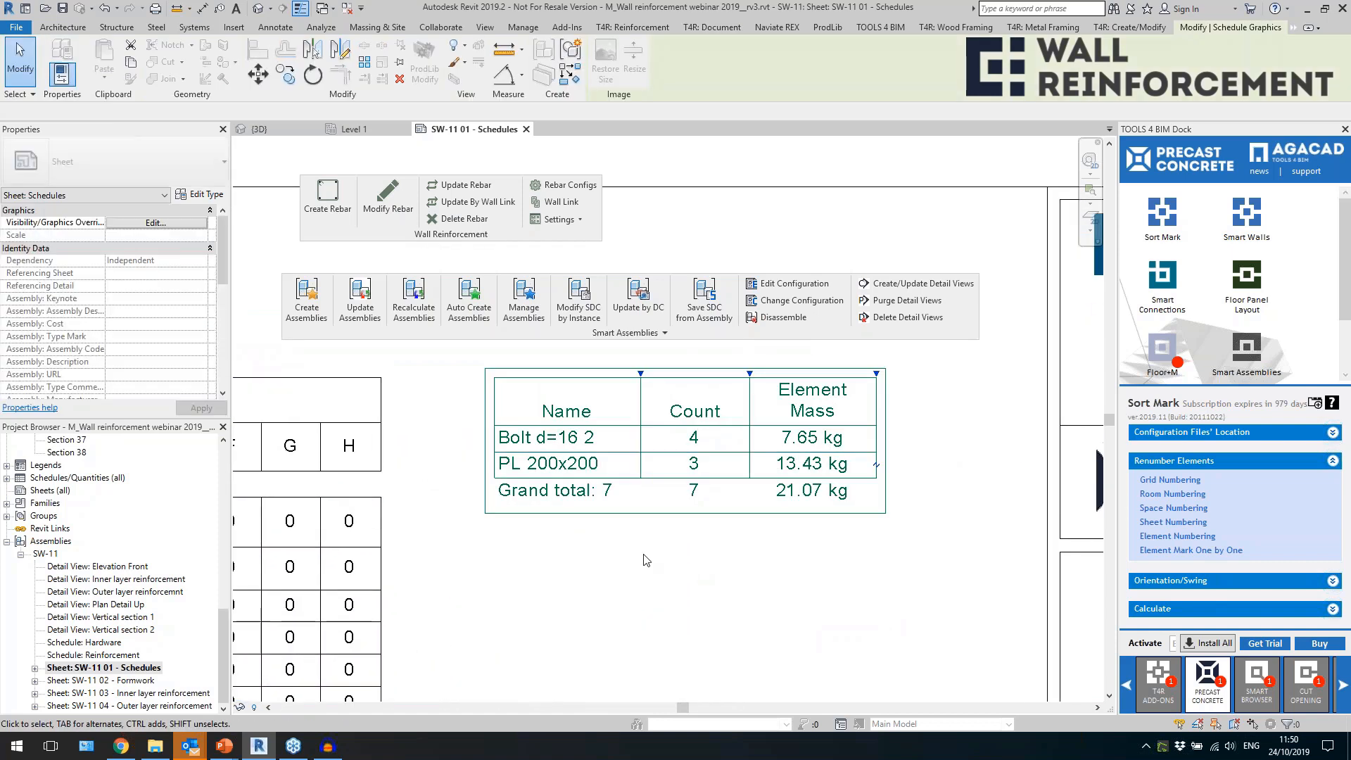
{"action": "scroll", "coordinate": [745, 420], "scroll_direction": "down", "scroll_amount": 4}
{"action": "scroll", "coordinate": [679, 320], "scroll_direction": "down", "scroll_amount": 3}
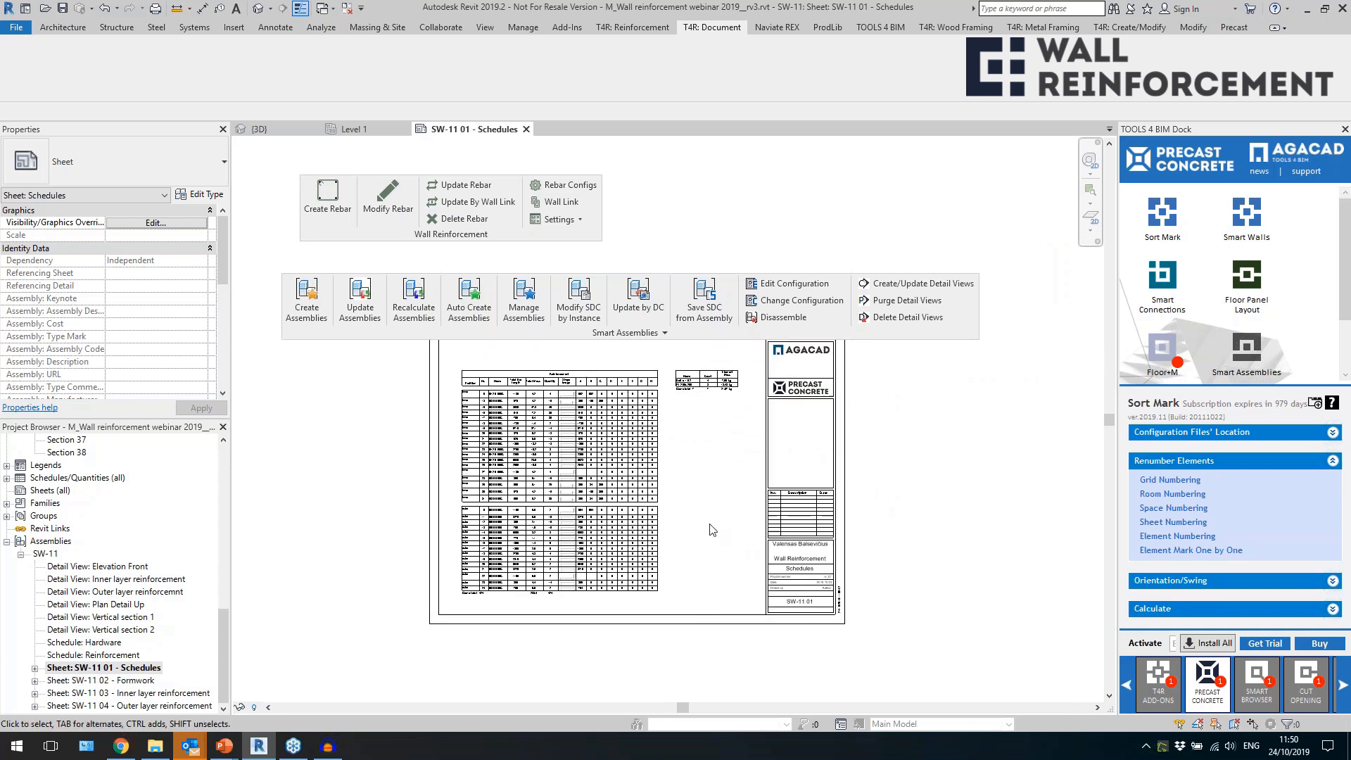
Open the SW-11 assembly's sheet SW-11 02 - Formwork and move the floating Smart Assemblies tools off the drawing area.
{"action": "left_click", "coordinate": [135, 690]}
{"action": "left_click", "coordinate": [140, 682]}
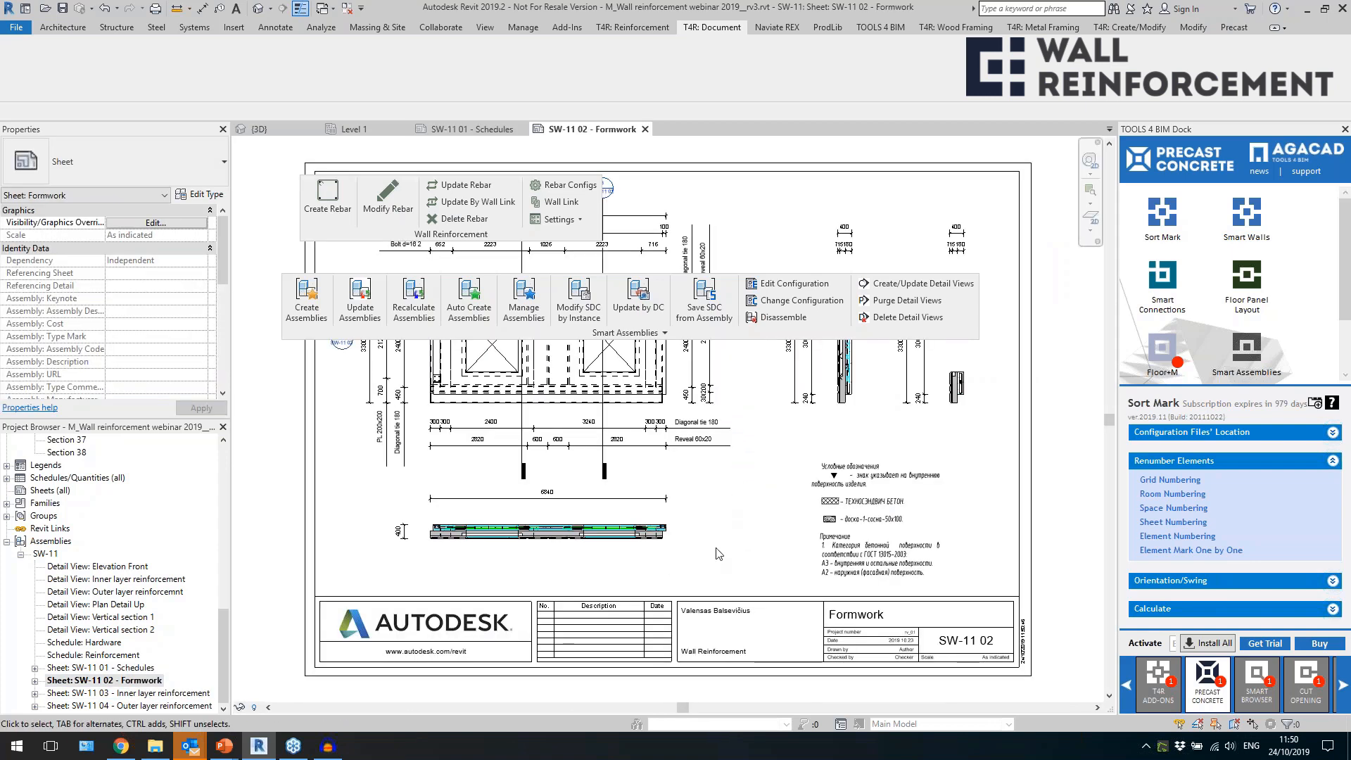
{"action": "left_click_drag", "start_coordinate": [687, 333], "coordinate": [808, 110]}
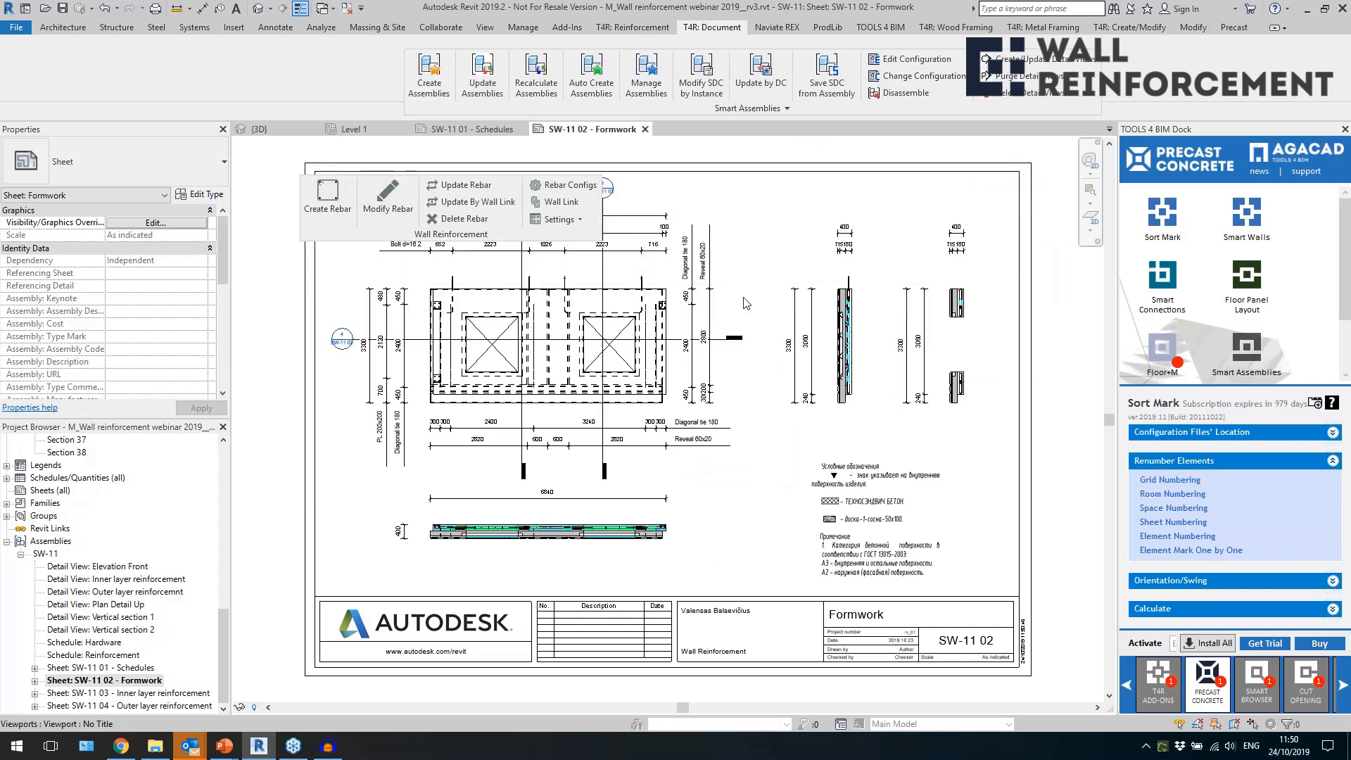
Activate the front elevation view on the Formwork sheet and inspect the Diagonal tie 180 and its vertical dimension strings.
{"action": "middle_click_drag", "start_coordinate": [788, 275], "coordinate": [776, 368]}
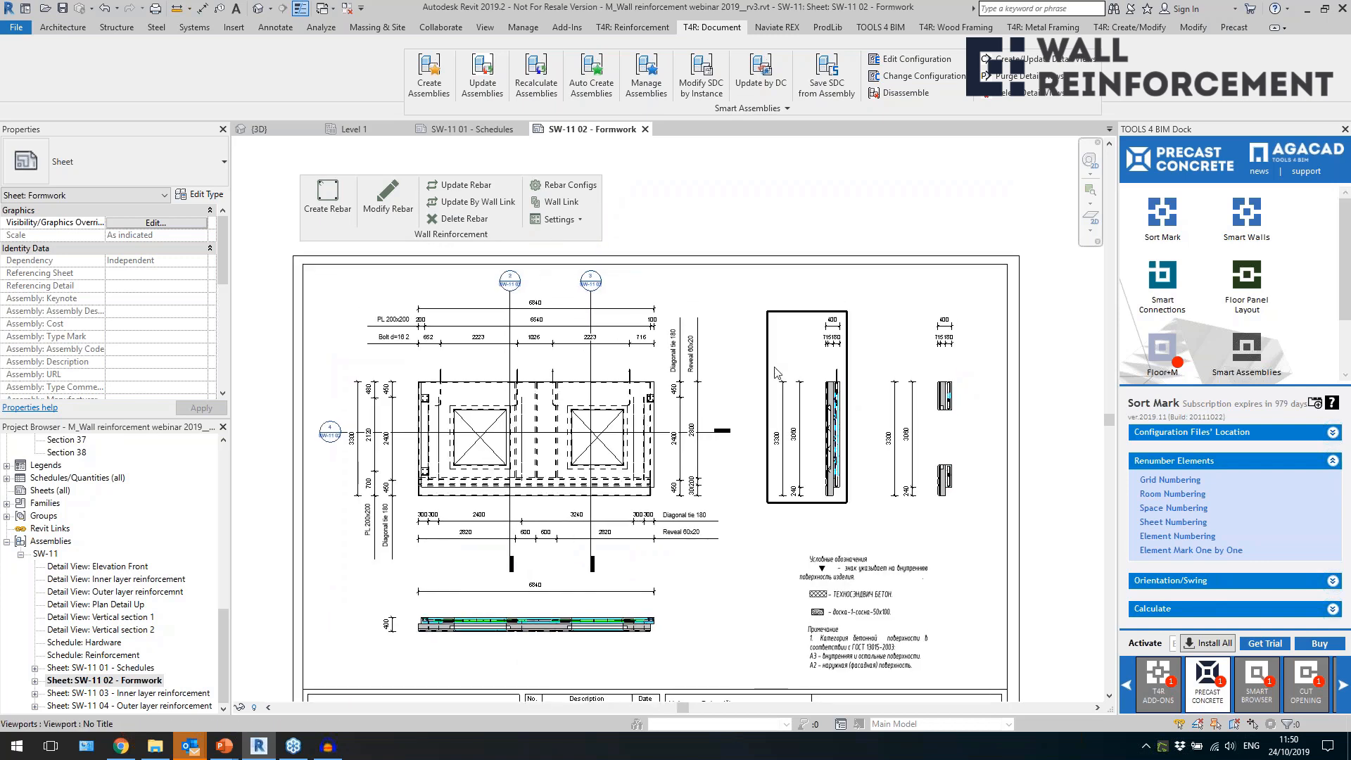
{"action": "scroll", "coordinate": [406, 496], "scroll_direction": "up", "scroll_amount": 3}
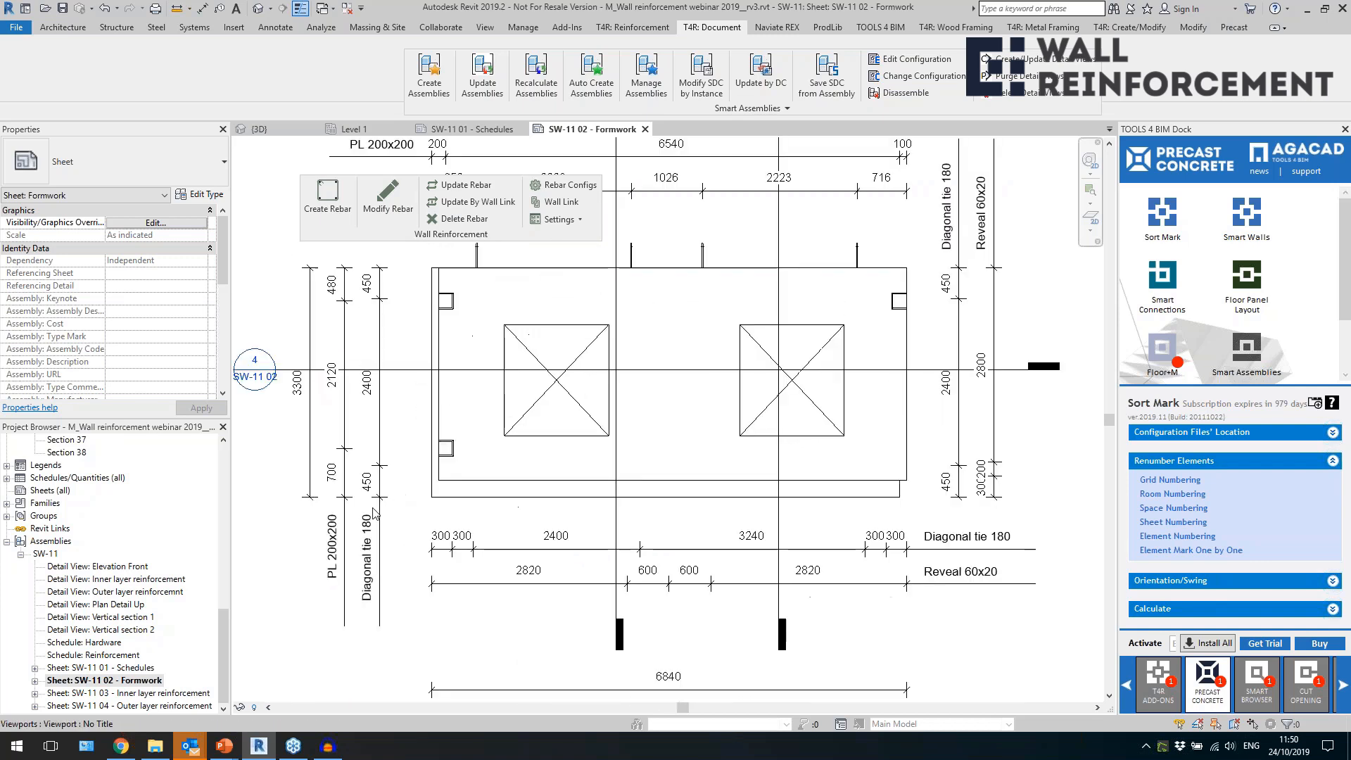
{"action": "double_click", "coordinate": [374, 525]}
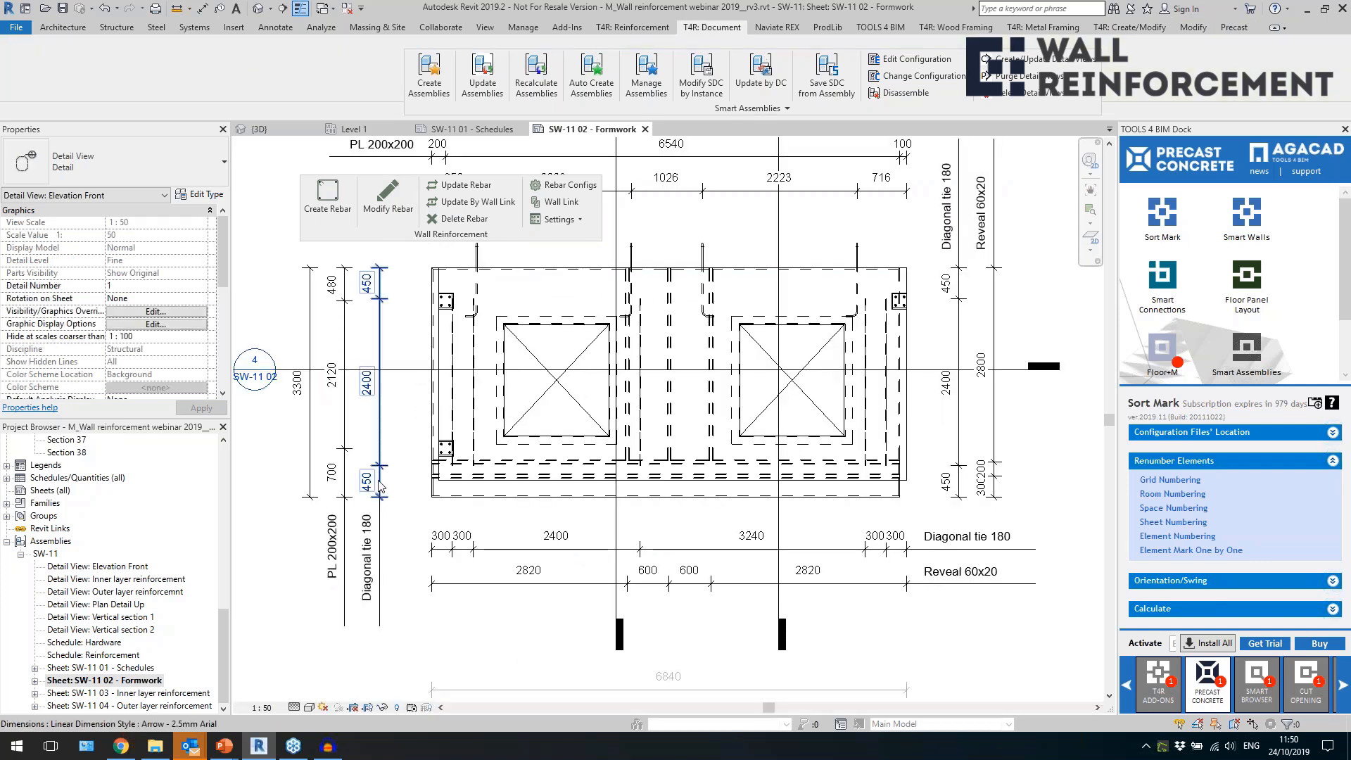
{"action": "left_click", "coordinate": [380, 442]}
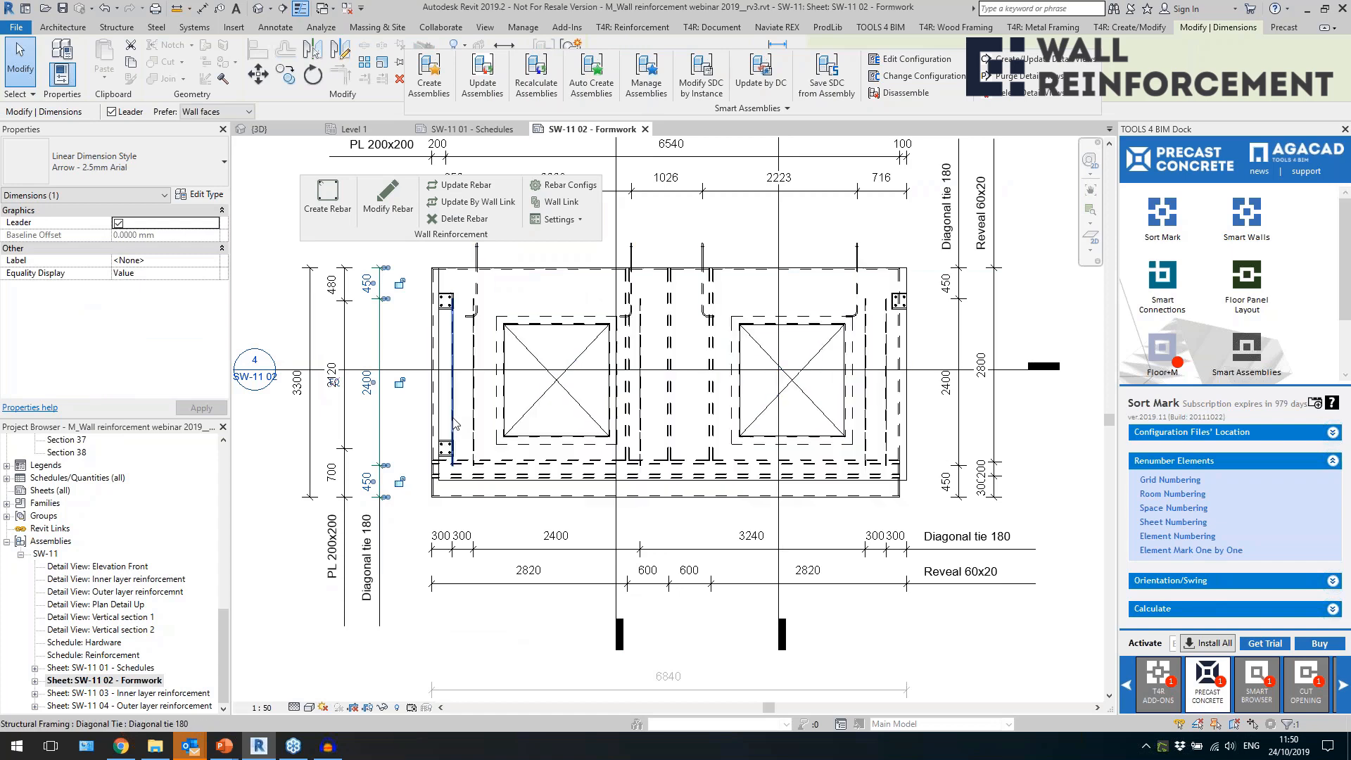
{"action": "left_click", "coordinate": [454, 423]}
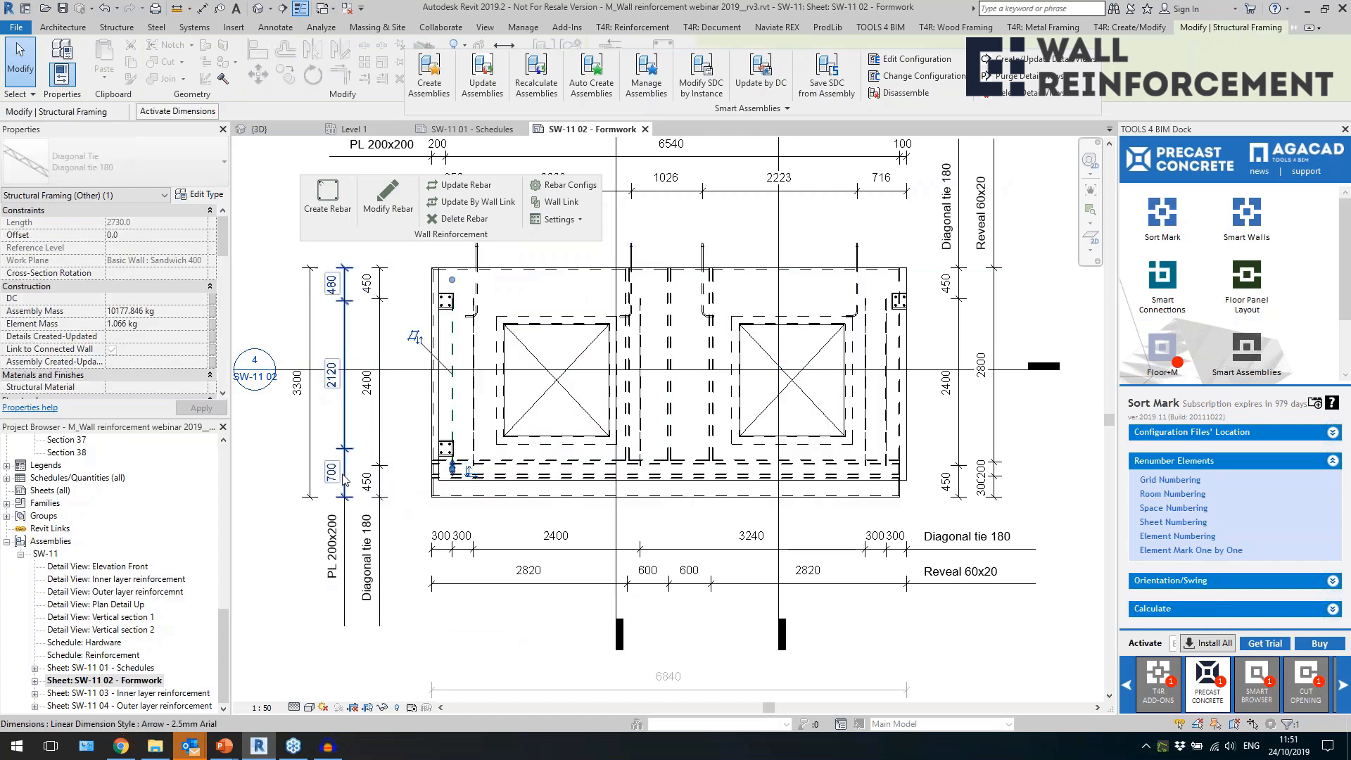
{"action": "left_click", "coordinate": [346, 450]}
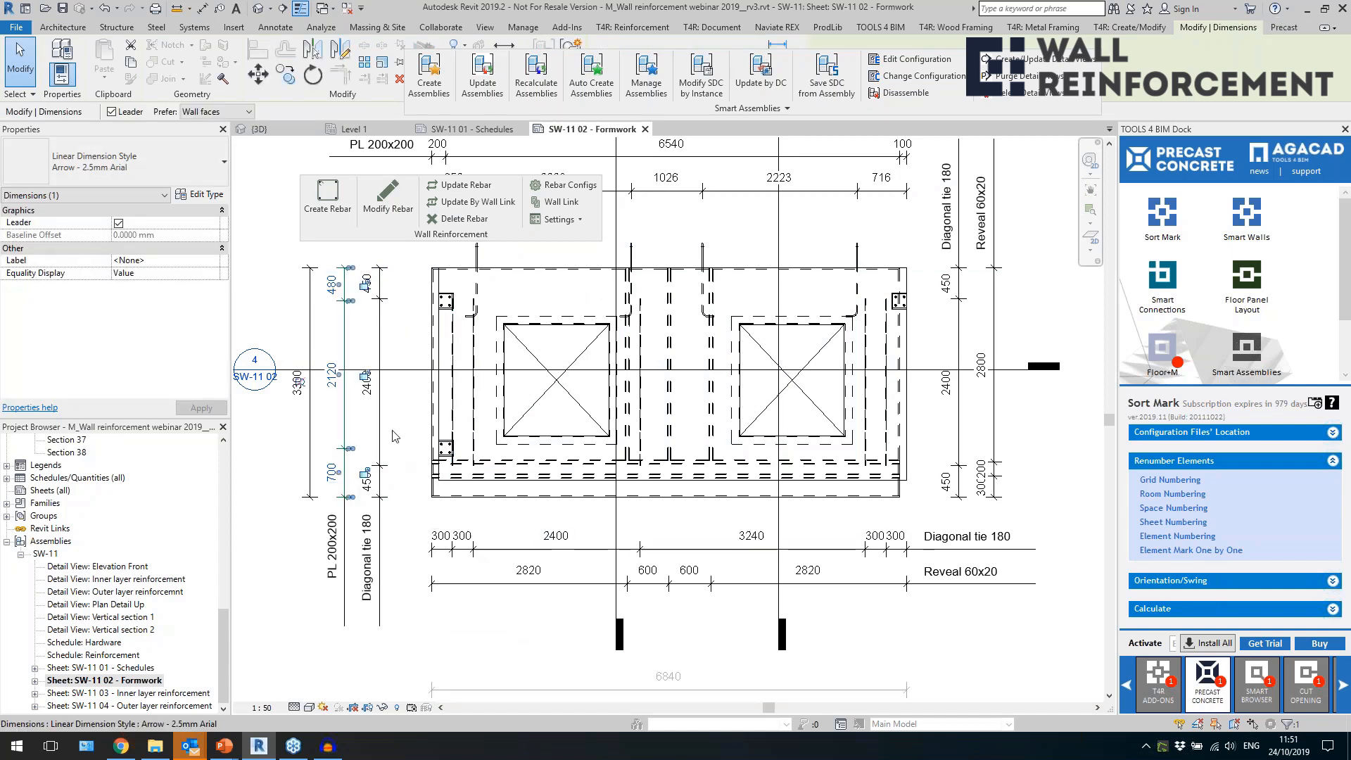
Inspect the horizontal Diagonal tie 180 and Reveal 60x20 dimension strings and the overall height dimension, and leave the elevation view.
{"action": "left_click", "coordinate": [565, 553]}
{"action": "left_click", "coordinate": [575, 584]}
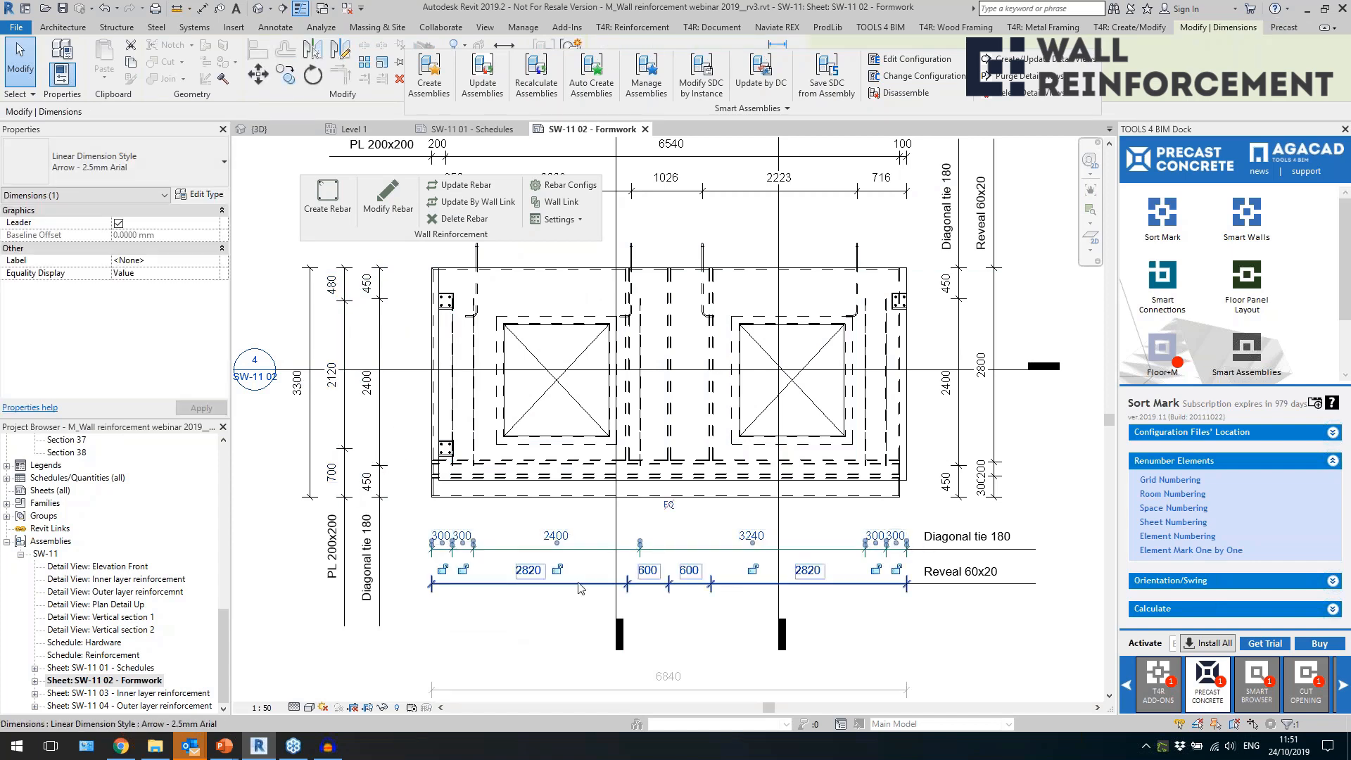
{"action": "scroll", "coordinate": [579, 583], "scroll_direction": "down", "scroll_amount": 2}
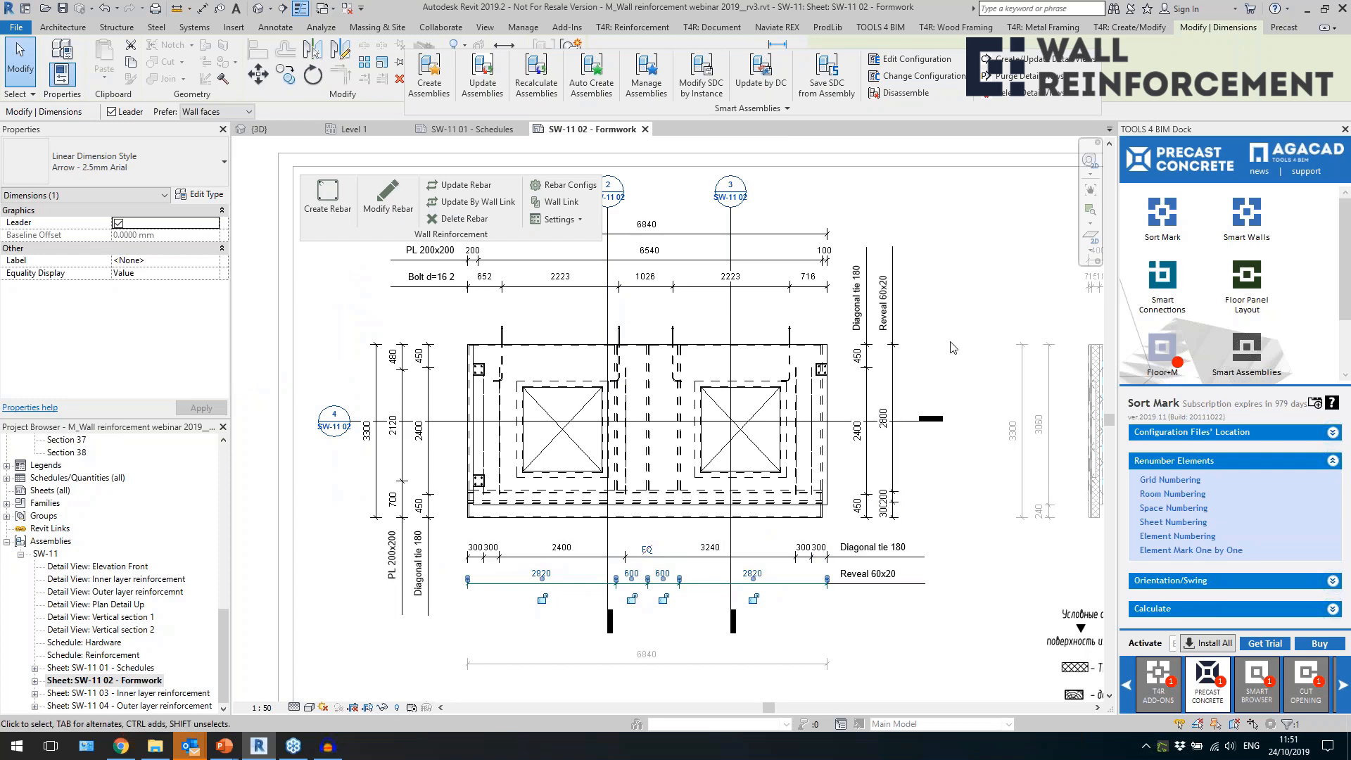
{"action": "left_click", "coordinate": [376, 408]}
{"action": "scroll", "coordinate": [436, 338], "scroll_direction": "down", "scroll_amount": 2}
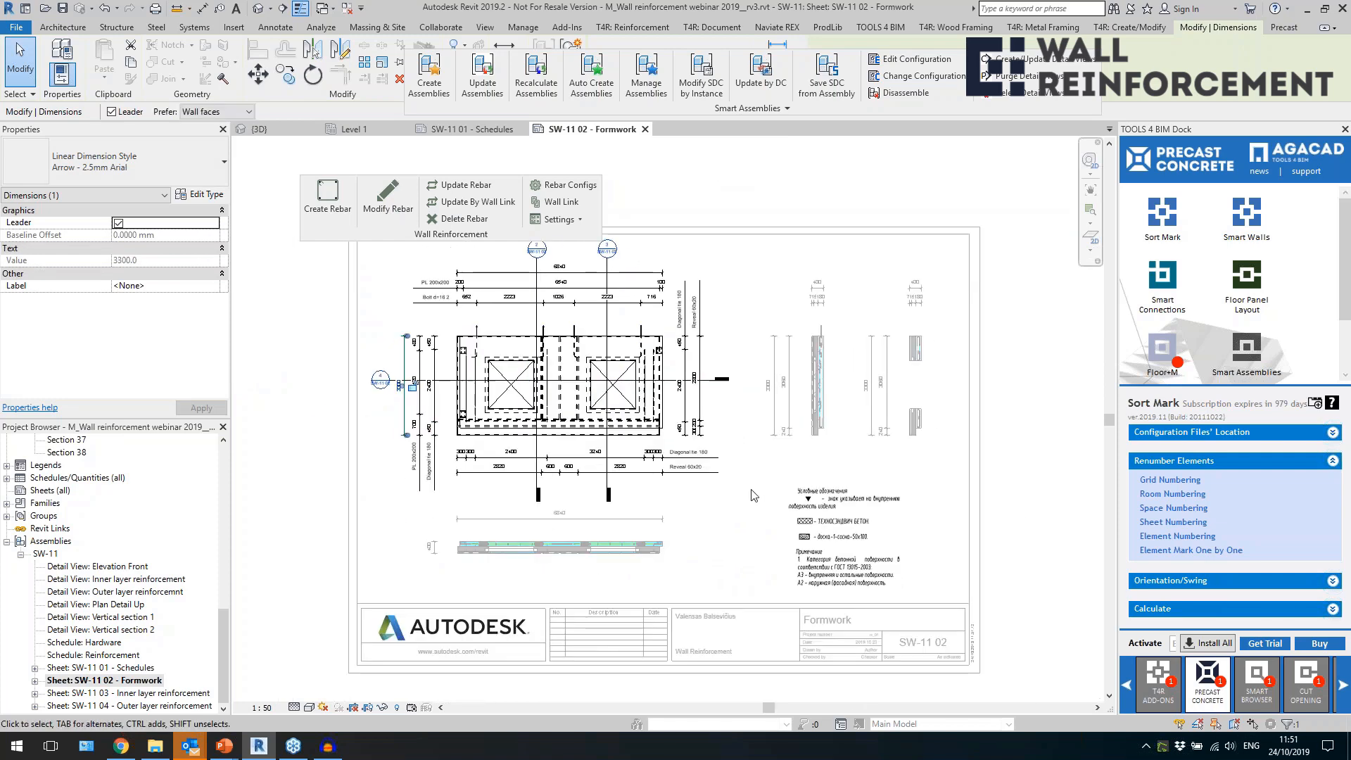
{"action": "key", "text": "Escape"}
Examine the plan detail and front elevation views placed on the Formwork sheet.
{"action": "scroll", "coordinate": [570, 593], "scroll_direction": "up", "scroll_amount": 2}
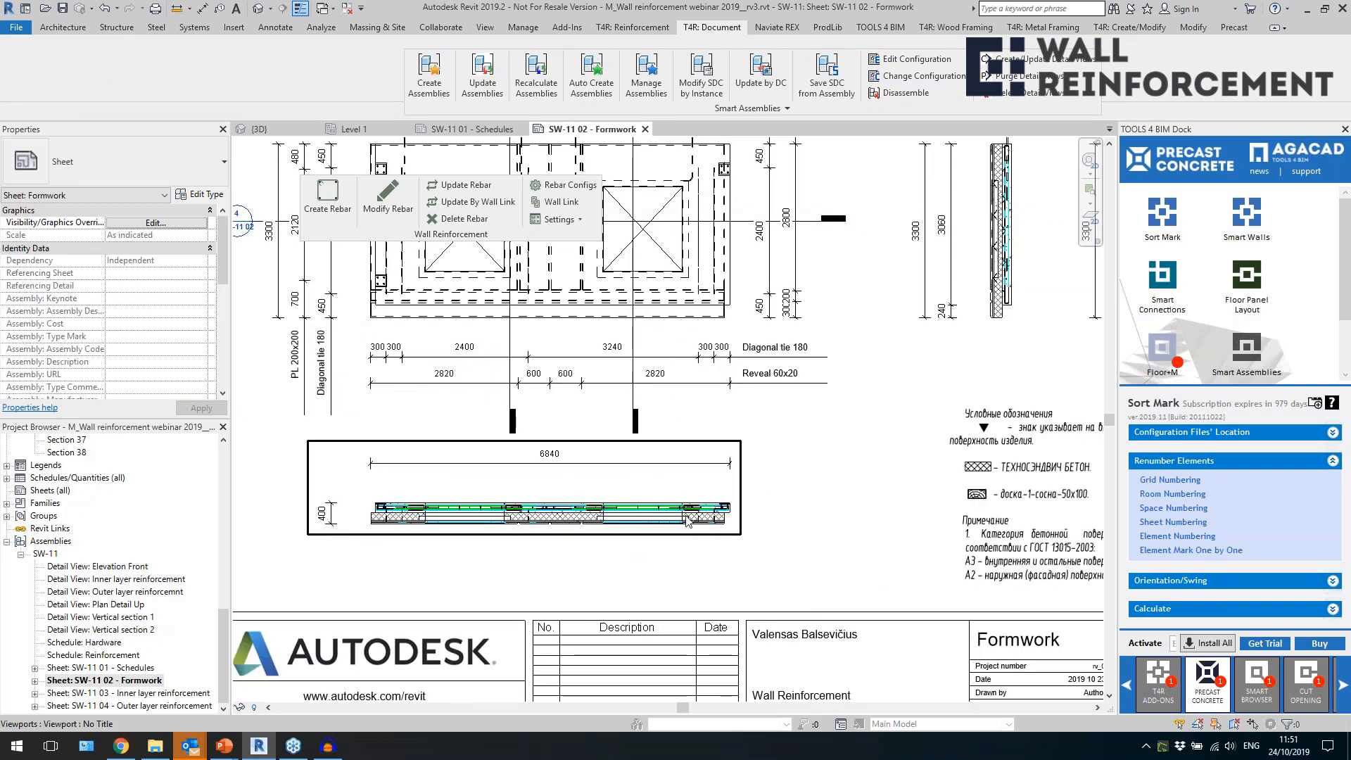
{"action": "scroll", "coordinate": [688, 520], "scroll_direction": "down", "scroll_amount": 3}
{"action": "scroll", "coordinate": [796, 406], "scroll_direction": "up", "scroll_amount": 2}
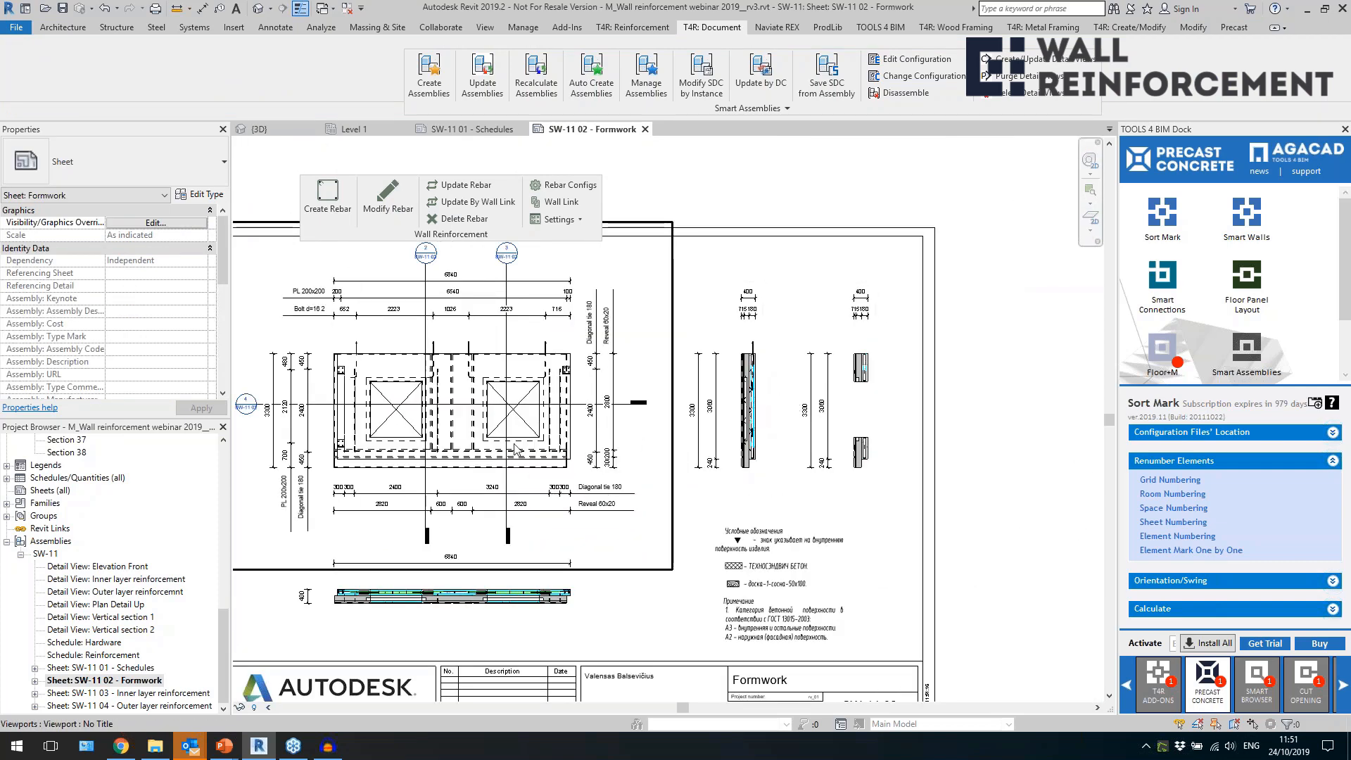
{"action": "scroll", "coordinate": [501, 384], "scroll_direction": "up", "scroll_amount": 1}
{"action": "scroll", "coordinate": [521, 390], "scroll_direction": "down", "scroll_amount": 2}
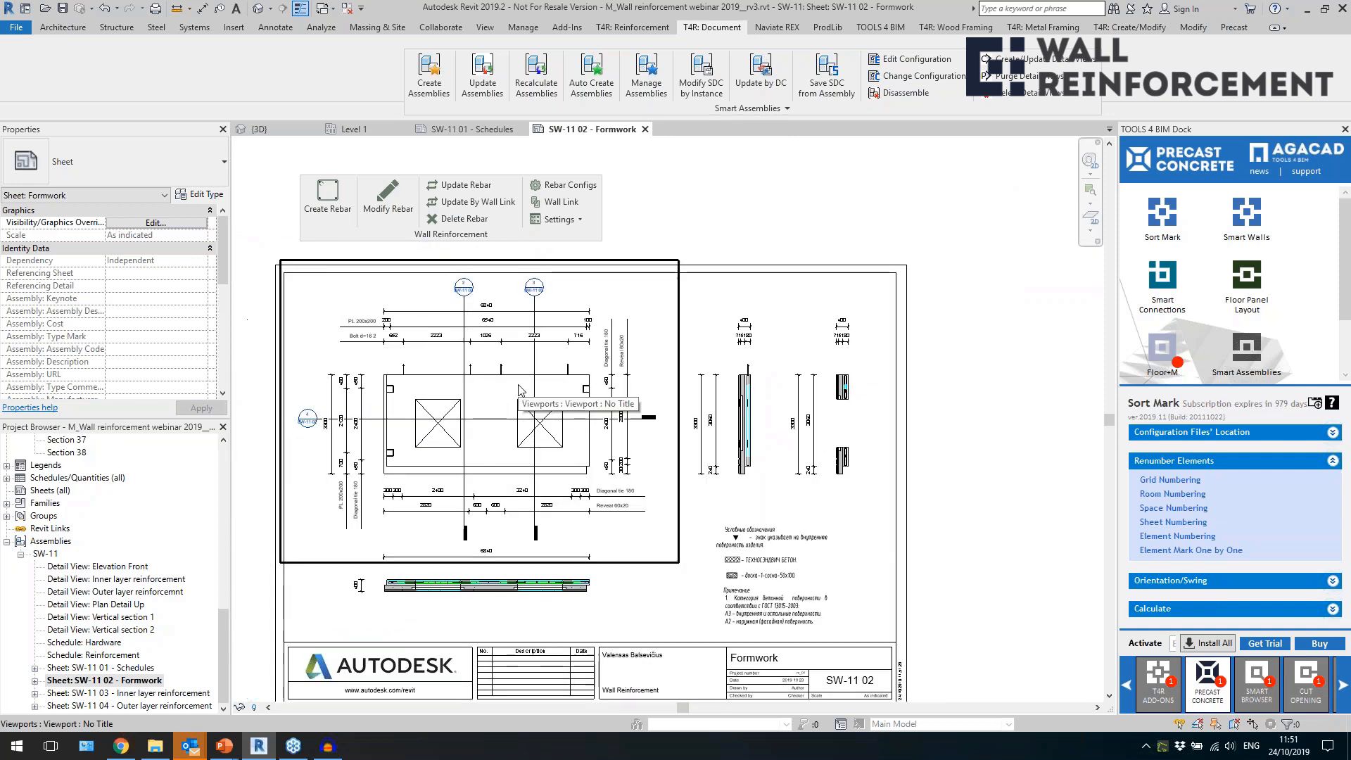
Check which shared template project is set in the Smart Assemblies Template Project Location settings and close them.
{"action": "left_click", "coordinate": [725, 113]}
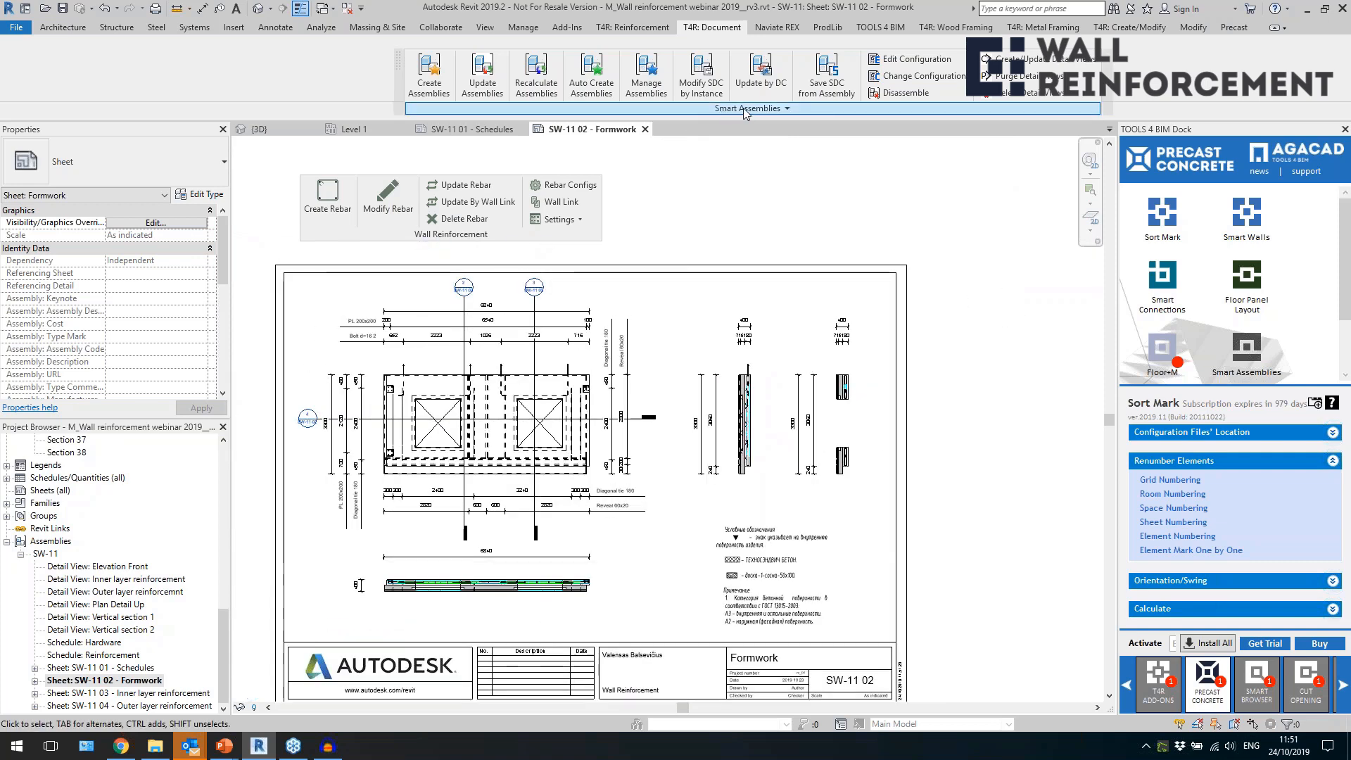
{"action": "left_click", "coordinate": [640, 126]}
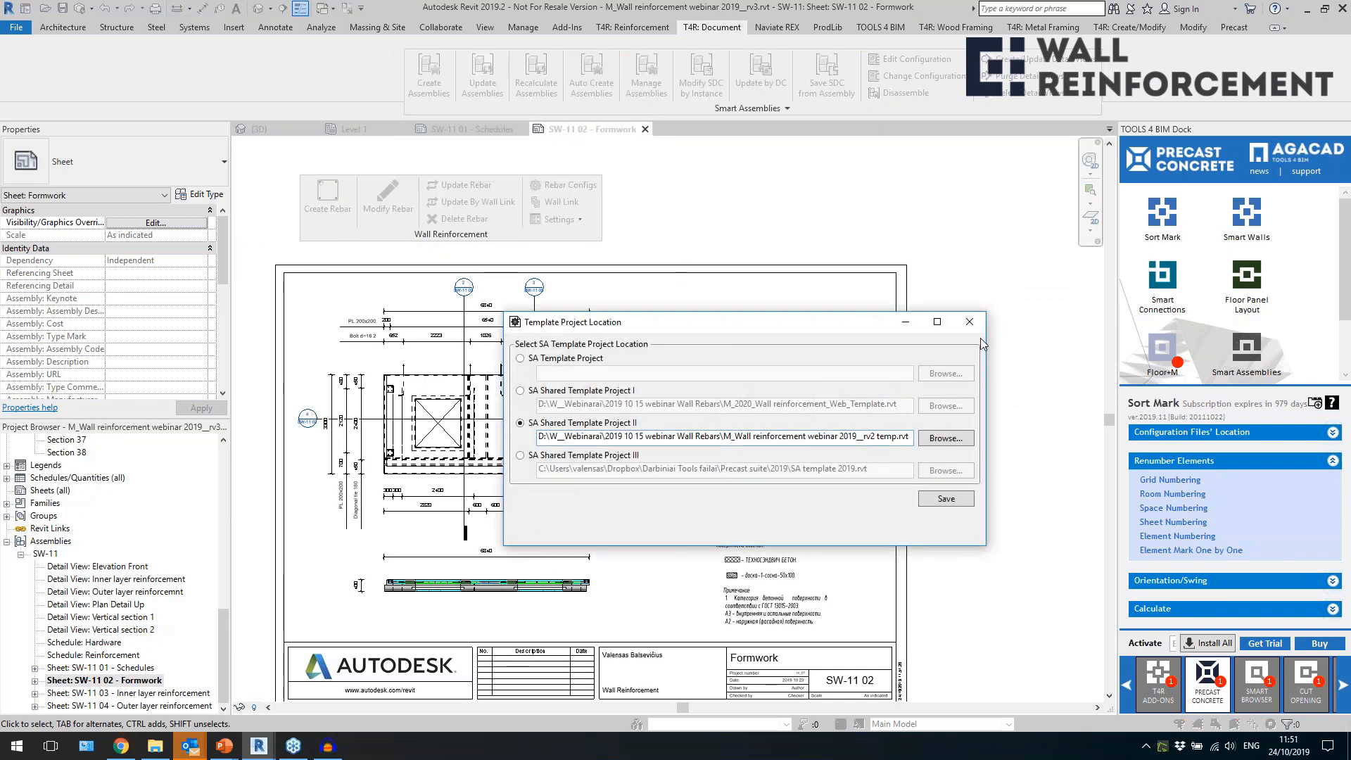
{"action": "left_click", "coordinate": [970, 324]}
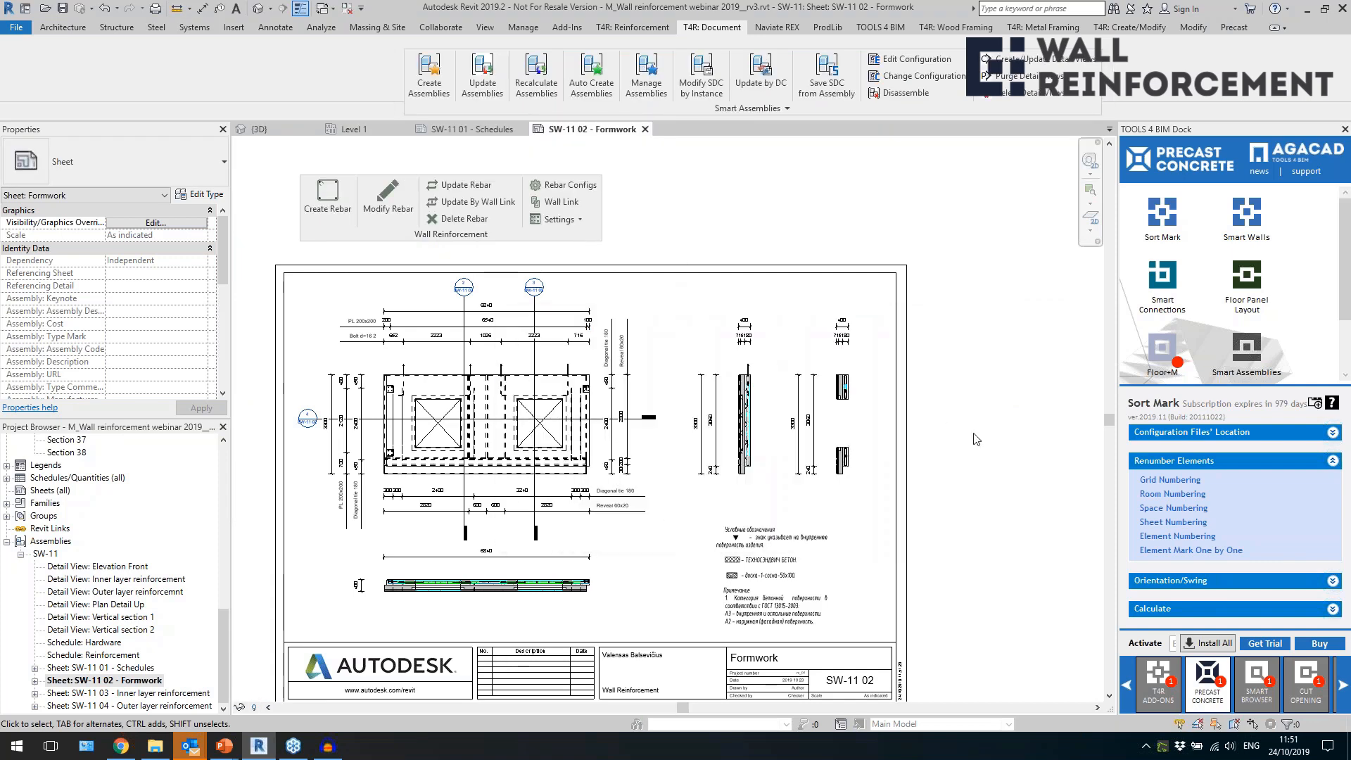
Select the Legend 1 viewport on the Formwork sheet, inspect its notes and properties, and deselect it.
{"action": "scroll", "coordinate": [682, 310], "scroll_direction": "down", "scroll_amount": 3}
{"action": "scroll", "coordinate": [767, 498], "scroll_direction": "up", "scroll_amount": 3}
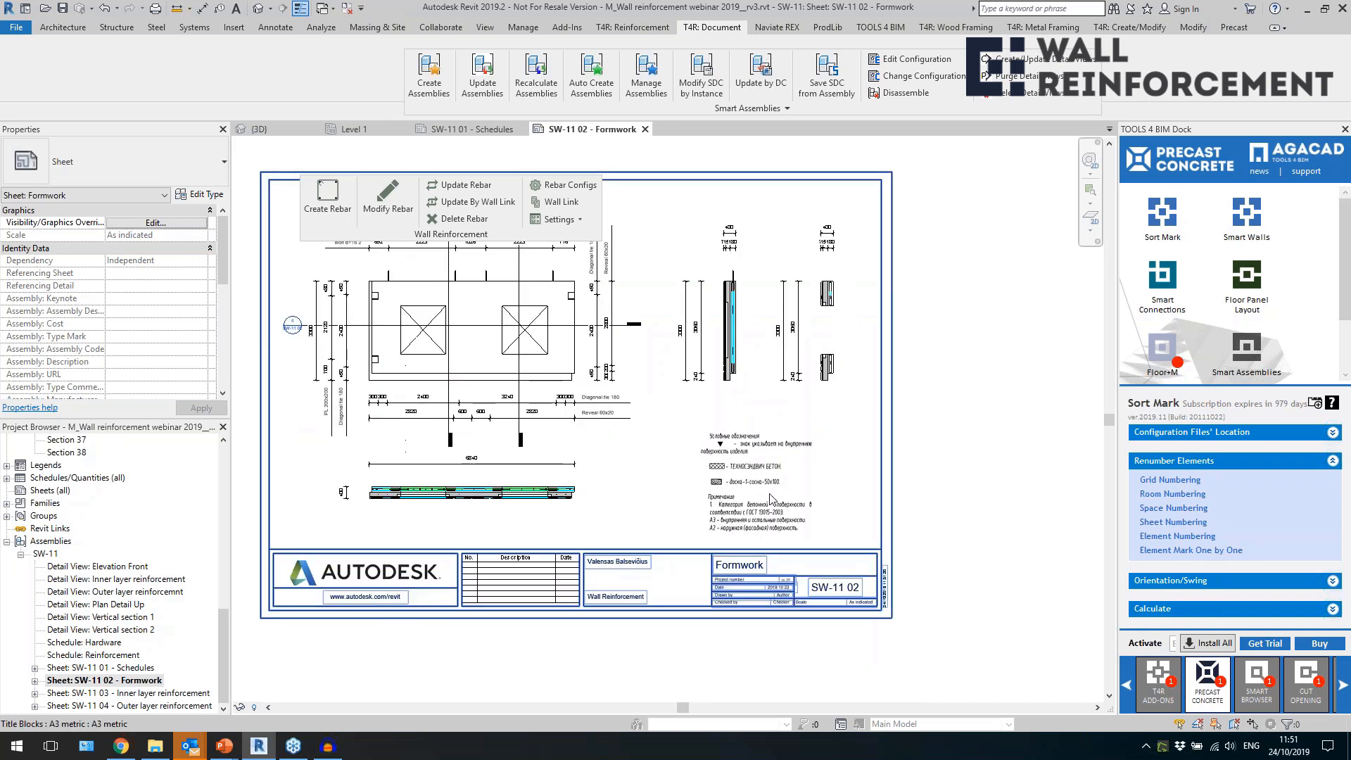
{"action": "scroll", "coordinate": [770, 498], "scroll_direction": "up", "scroll_amount": 2}
{"action": "left_click", "coordinate": [741, 450]}
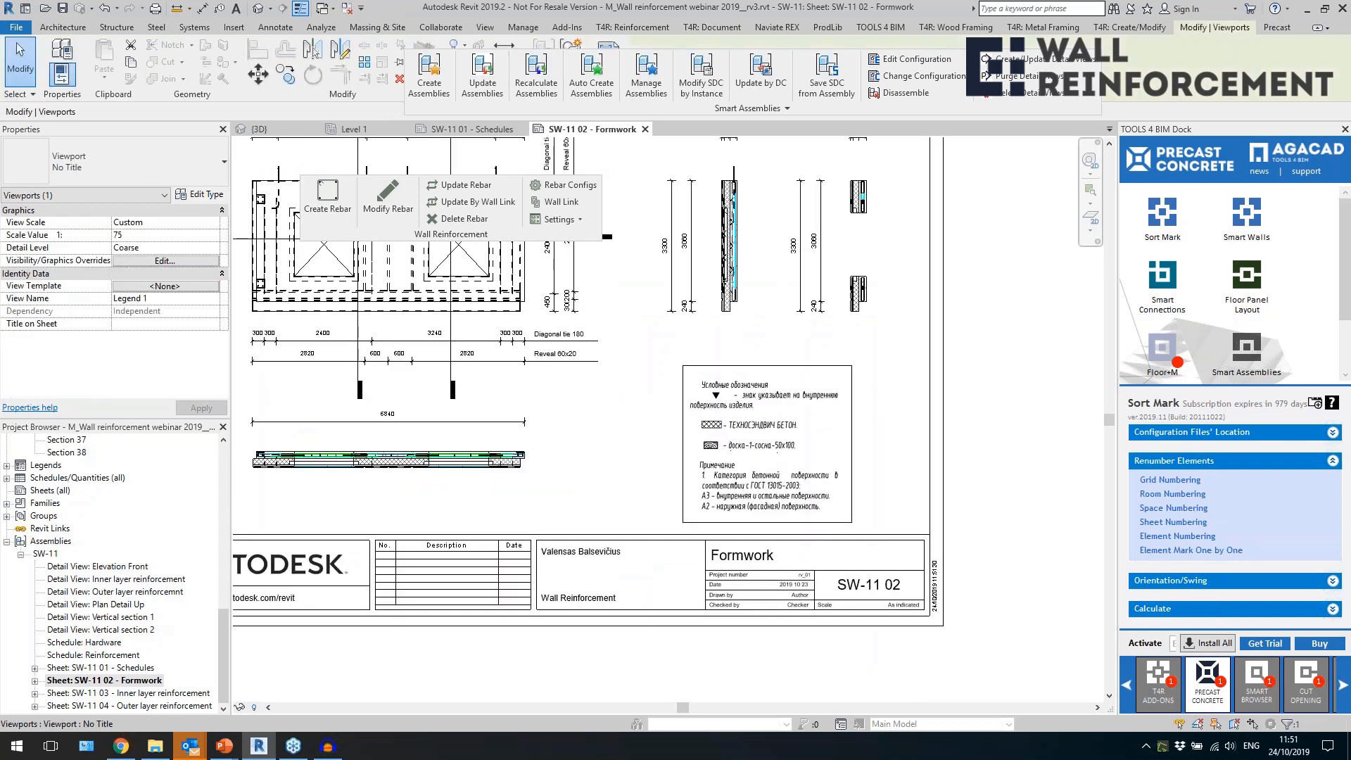
{"action": "scroll", "coordinate": [718, 430], "scroll_direction": "down", "scroll_amount": 2}
{"action": "scroll", "coordinate": [692, 501], "scroll_direction": "down", "scroll_amount": 1}
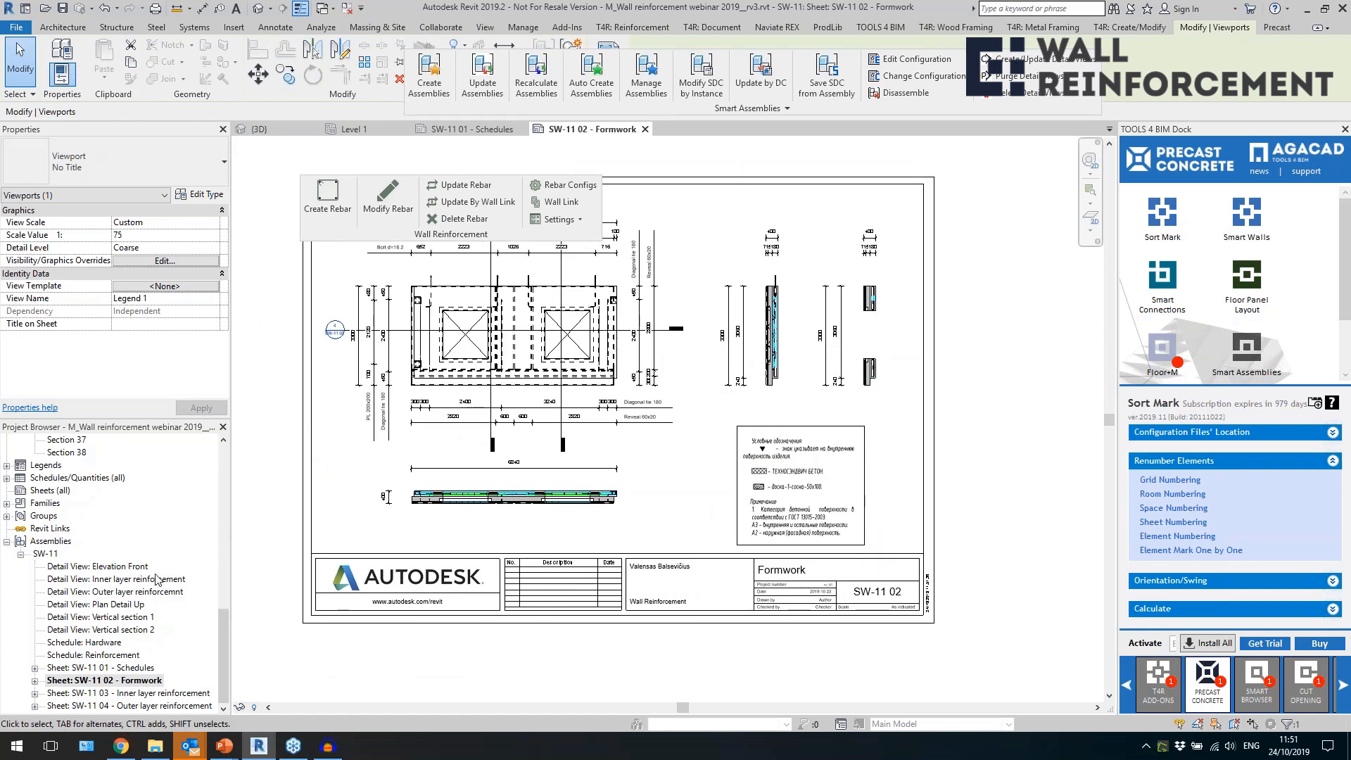
{"action": "left_click", "coordinate": [51, 476]}
{"action": "left_click", "coordinate": [770, 495]}
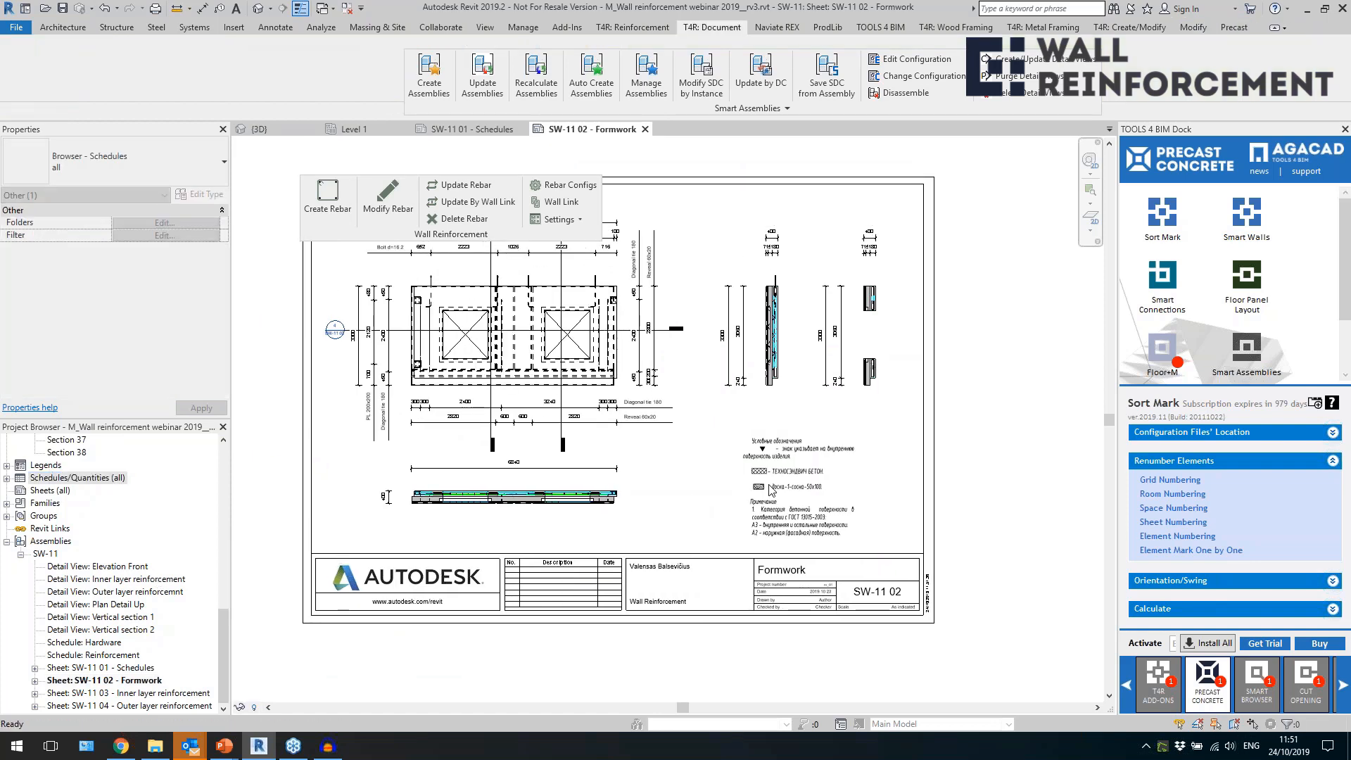
Open sheet SW-11 03 - Inner layer reinforcement and examine the rebar mesh, opening bars and overall dimensions.
{"action": "left_click", "coordinate": [134, 693]}
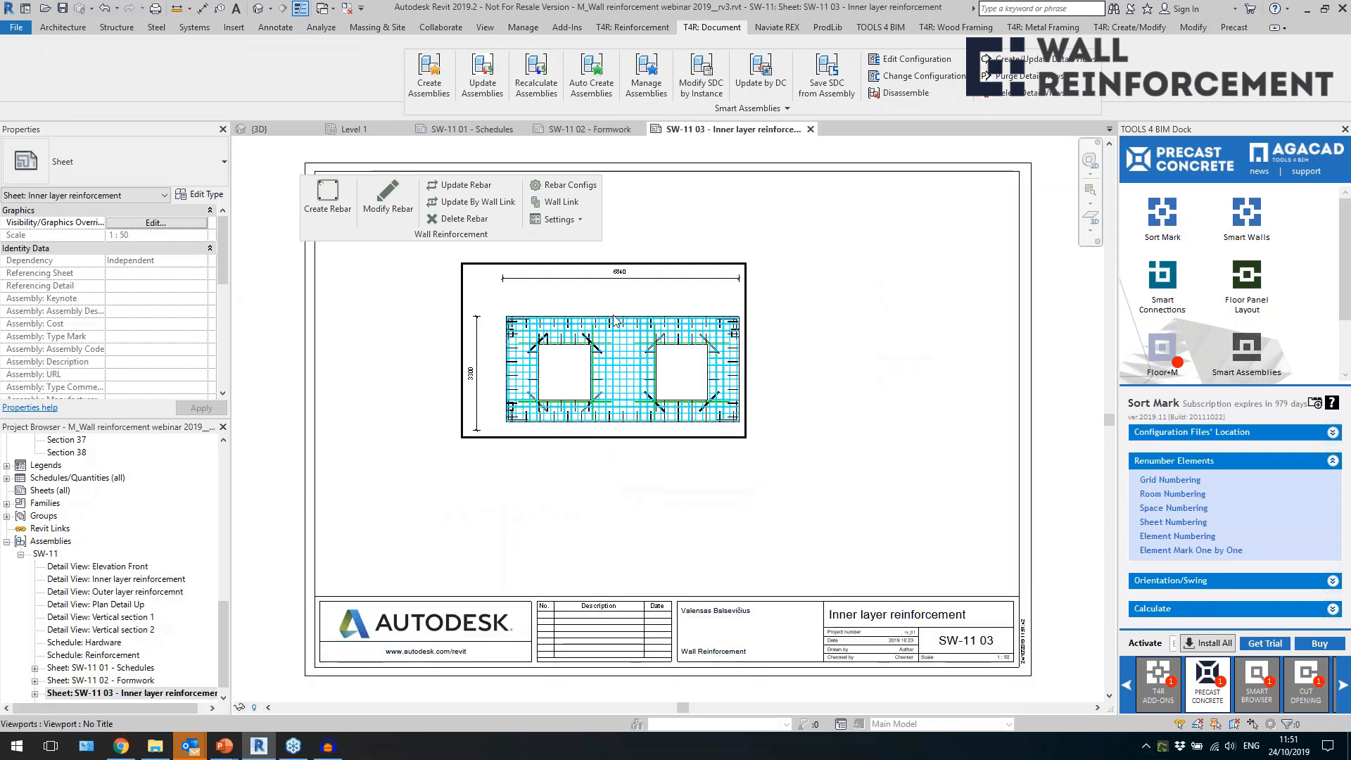
{"action": "scroll", "coordinate": [612, 319], "scroll_direction": "up", "scroll_amount": 5}
{"action": "scroll", "coordinate": [673, 487], "scroll_direction": "down", "scroll_amount": 5}
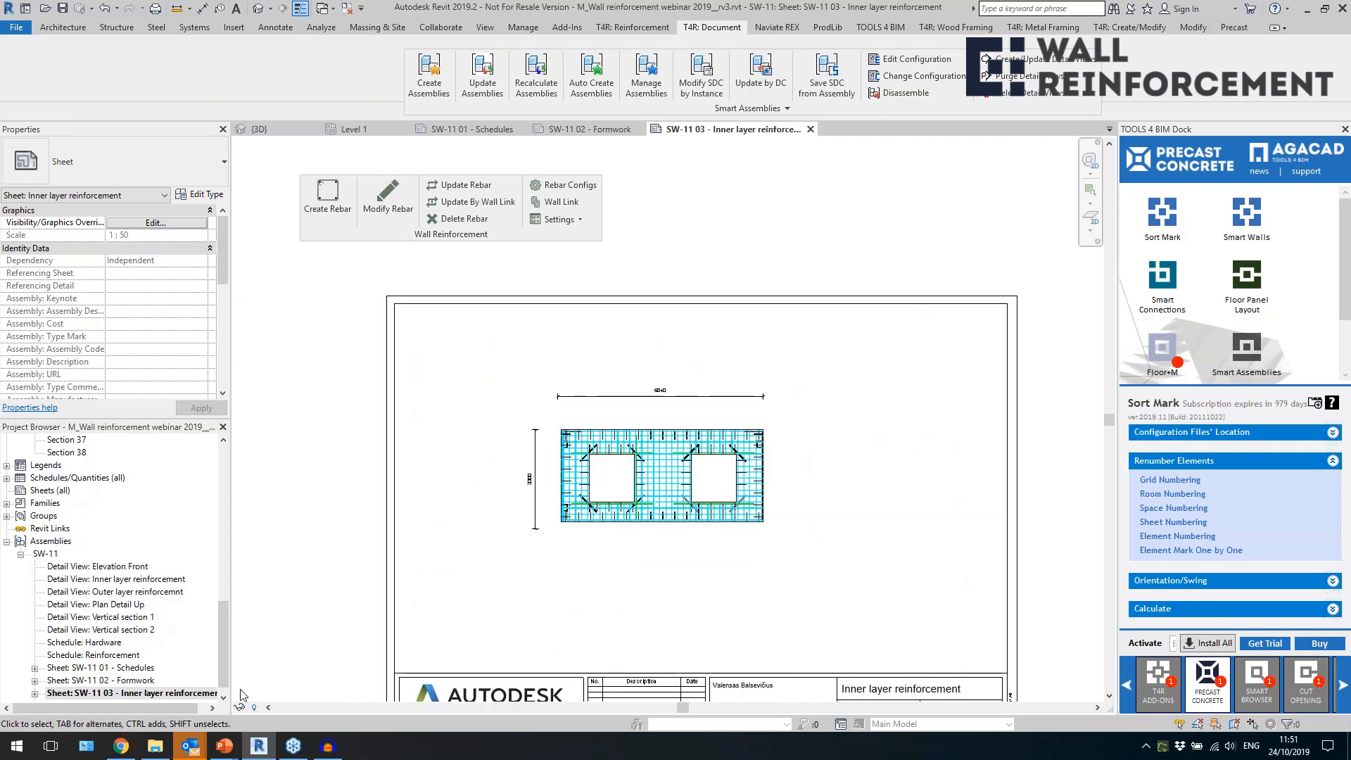
{"action": "scroll", "coordinate": [152, 677], "scroll_direction": "down", "scroll_amount": 1}
{"action": "scroll", "coordinate": [701, 514], "scroll_direction": "up", "scroll_amount": 3}
{"action": "scroll", "coordinate": [702, 514], "scroll_direction": "up", "scroll_amount": 3}
{"action": "scroll", "coordinate": [368, 500], "scroll_direction": "down", "scroll_amount": 2}
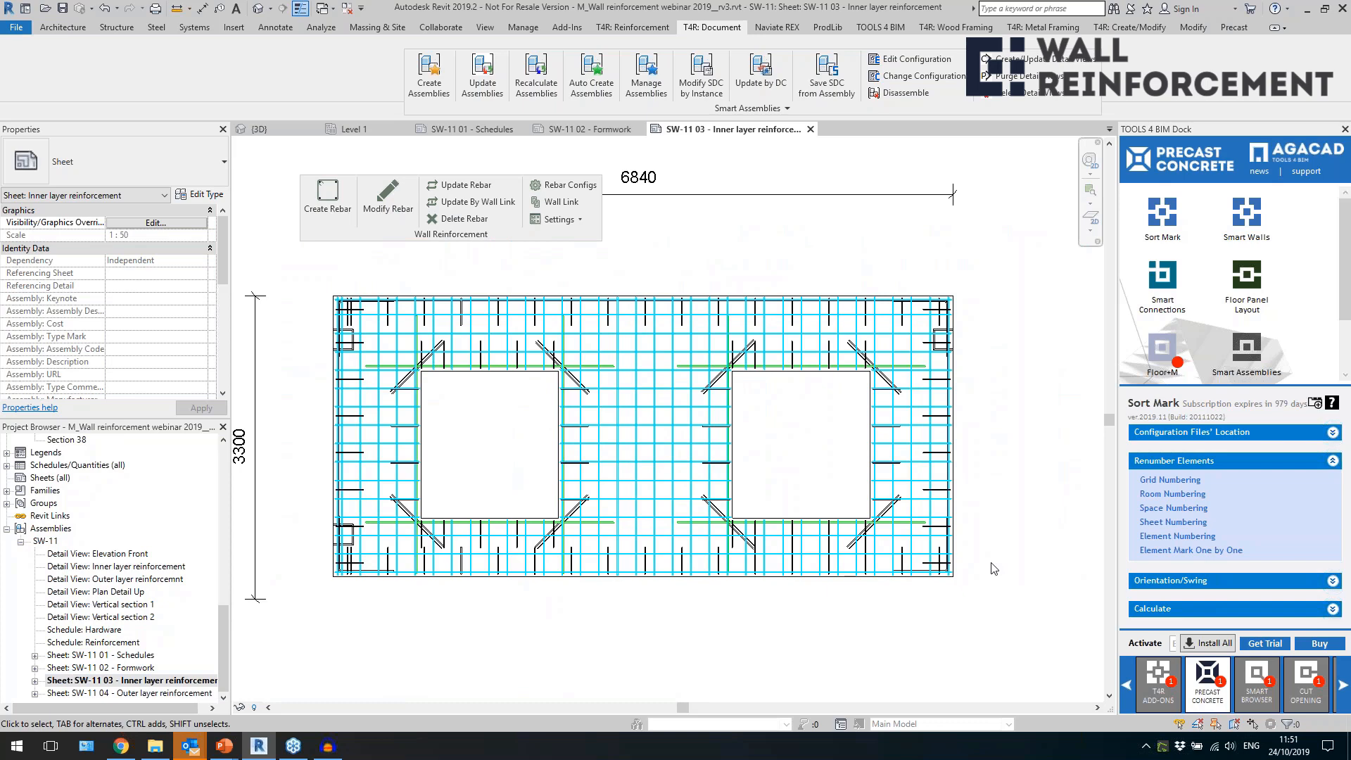
{"action": "scroll", "coordinate": [686, 396], "scroll_direction": "down", "scroll_amount": 2}
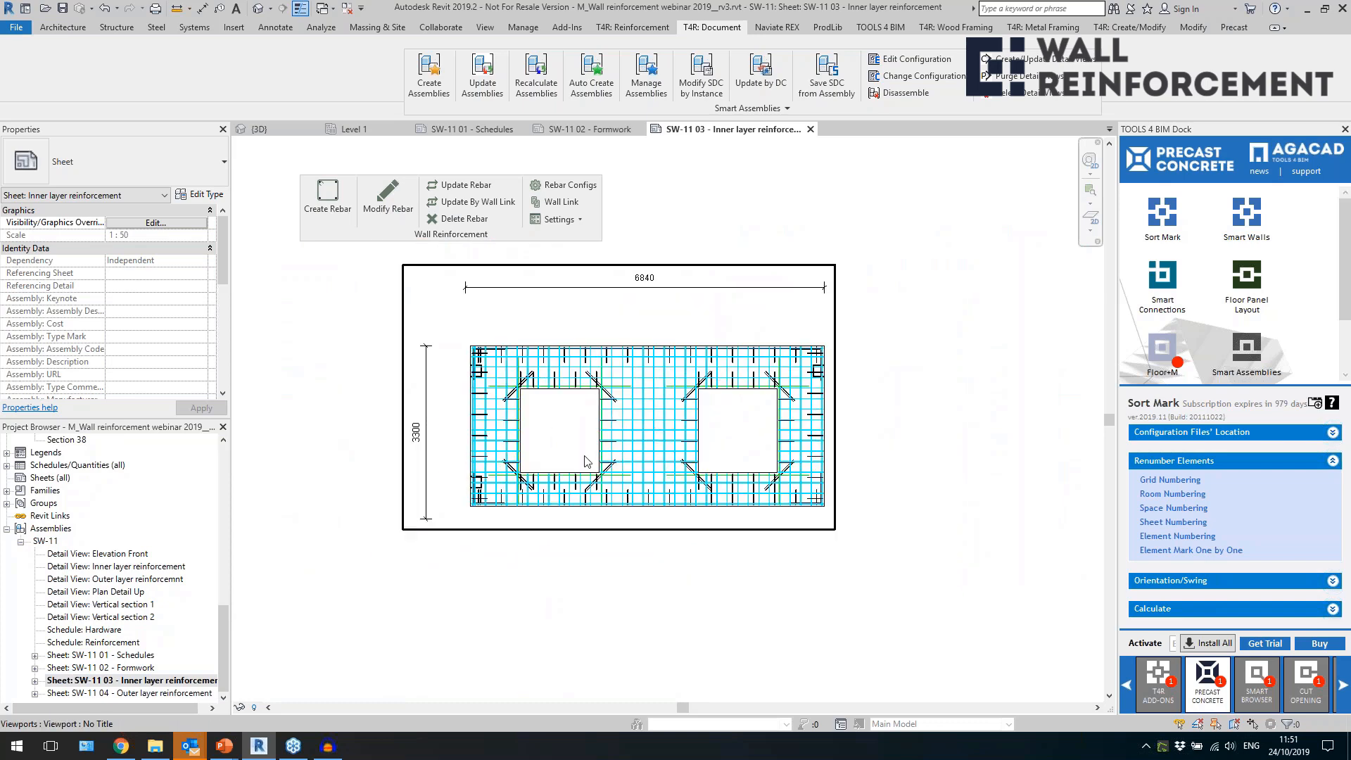
Open sheet SW-11 04 - Outer layer reinforcement and examine the H5 and H8 rebar dimension strings around the wall.
{"action": "left_click", "coordinate": [134, 694]}
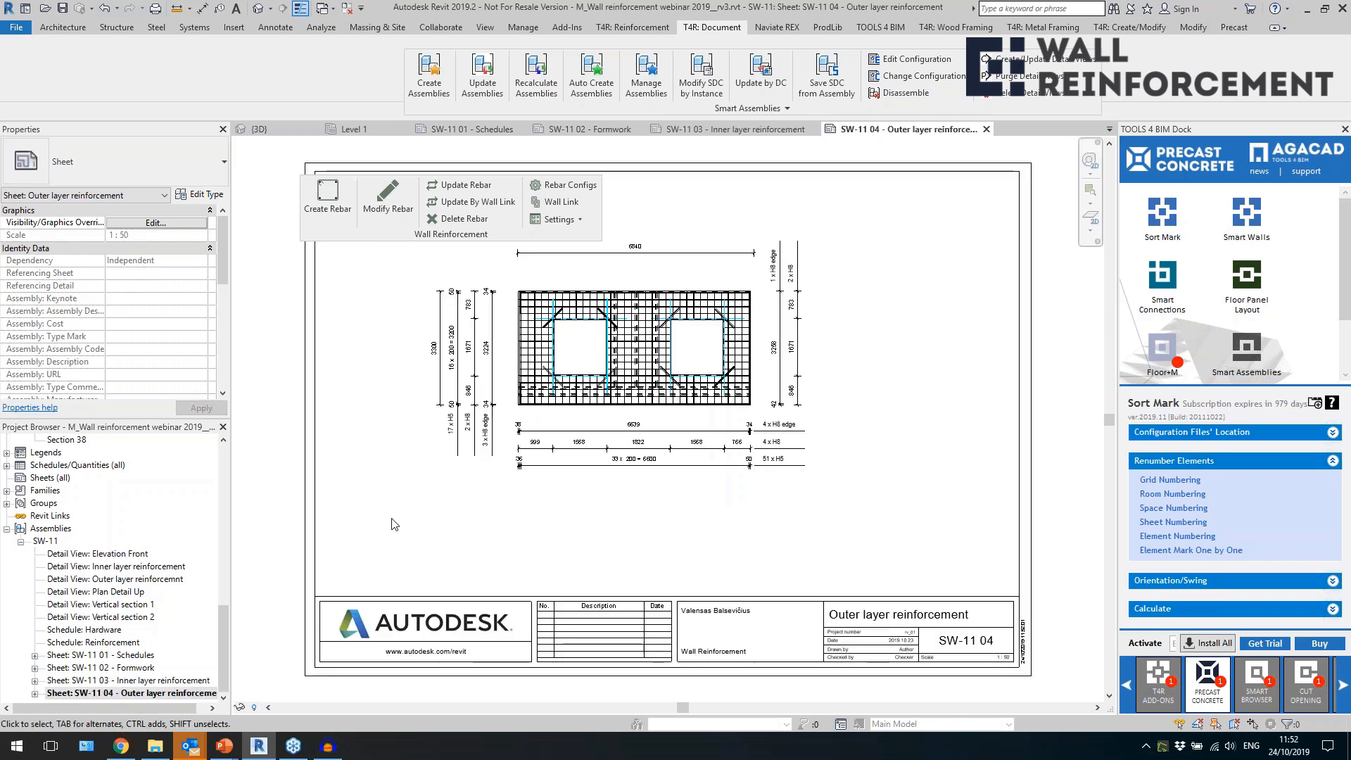
{"action": "middle_click_drag", "start_coordinate": [413, 476], "coordinate": [420, 516]}
{"action": "scroll", "coordinate": [612, 364], "scroll_direction": "up", "scroll_amount": 1}
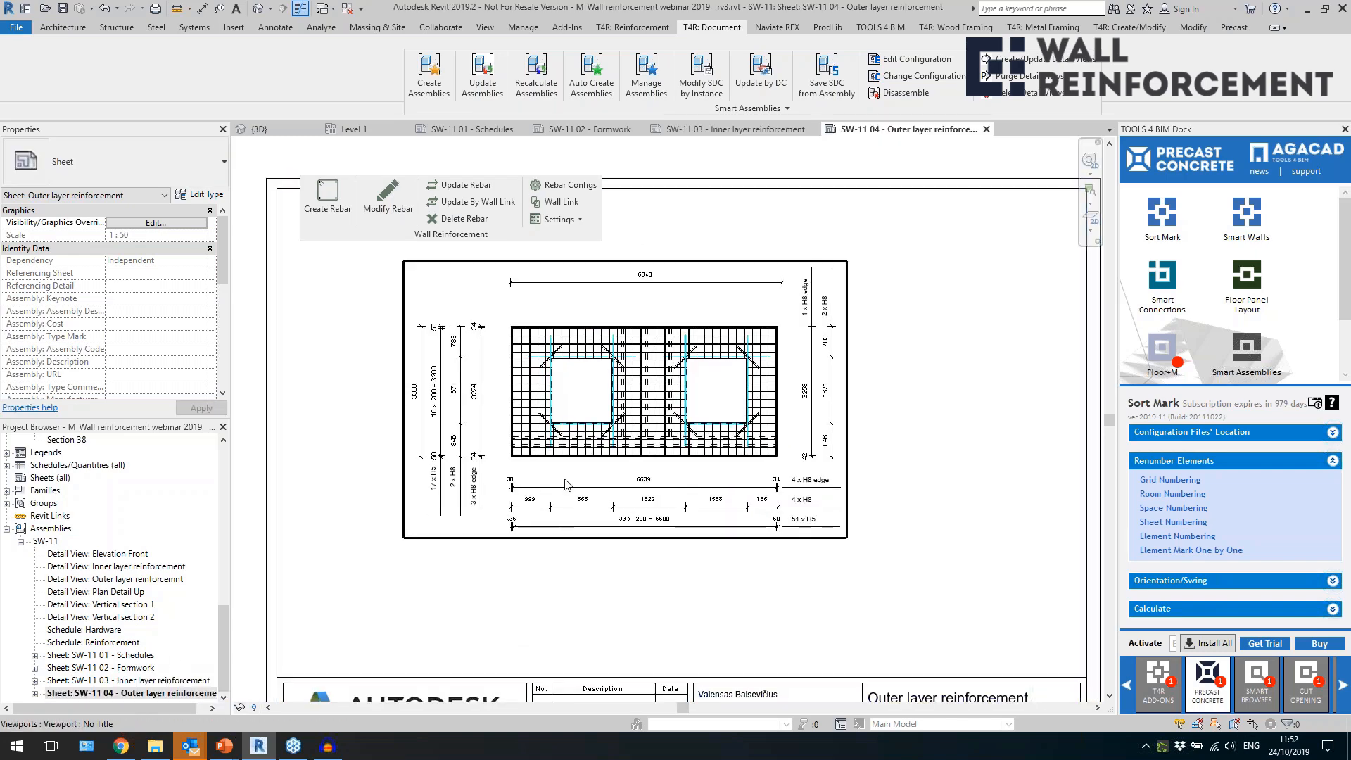
{"action": "scroll", "coordinate": [610, 408], "scroll_direction": "up", "scroll_amount": 3}
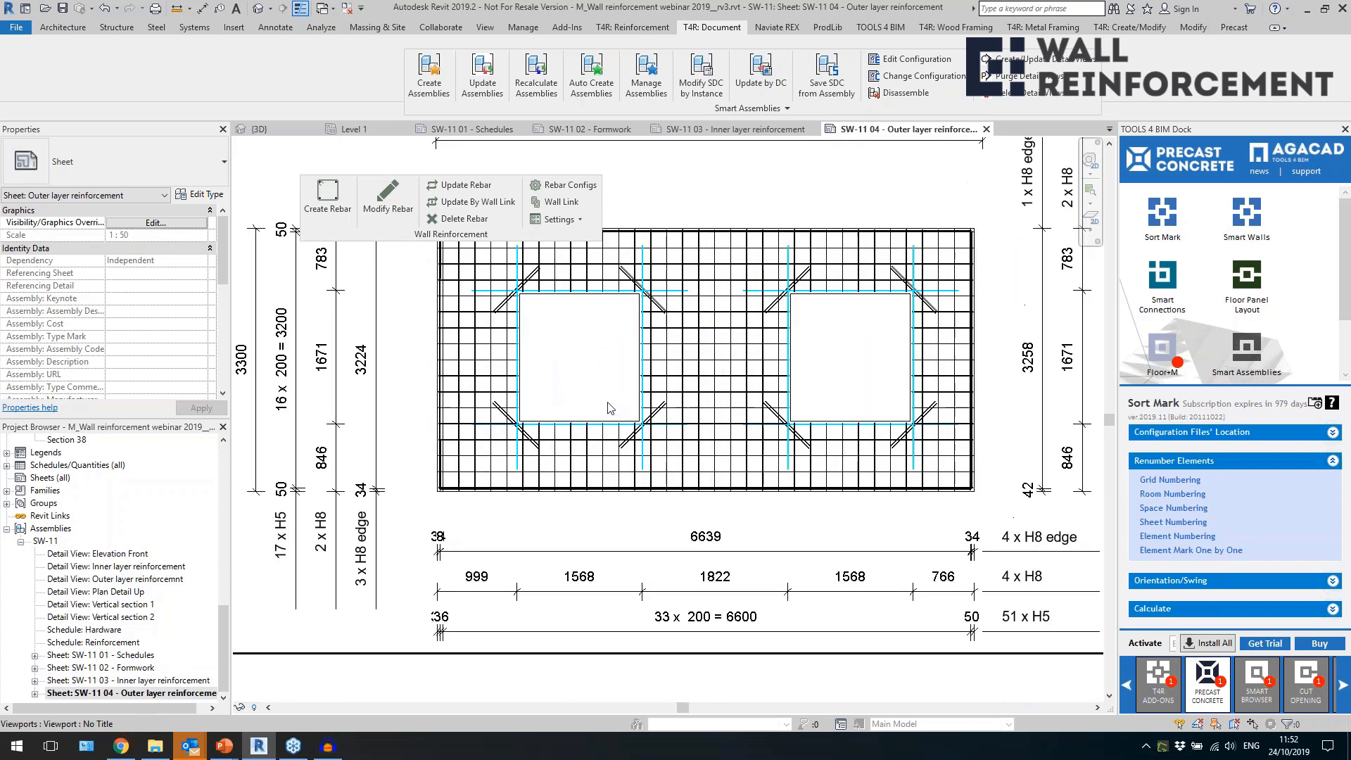
{"action": "scroll", "coordinate": [464, 563], "scroll_direction": "down", "scroll_amount": 2}
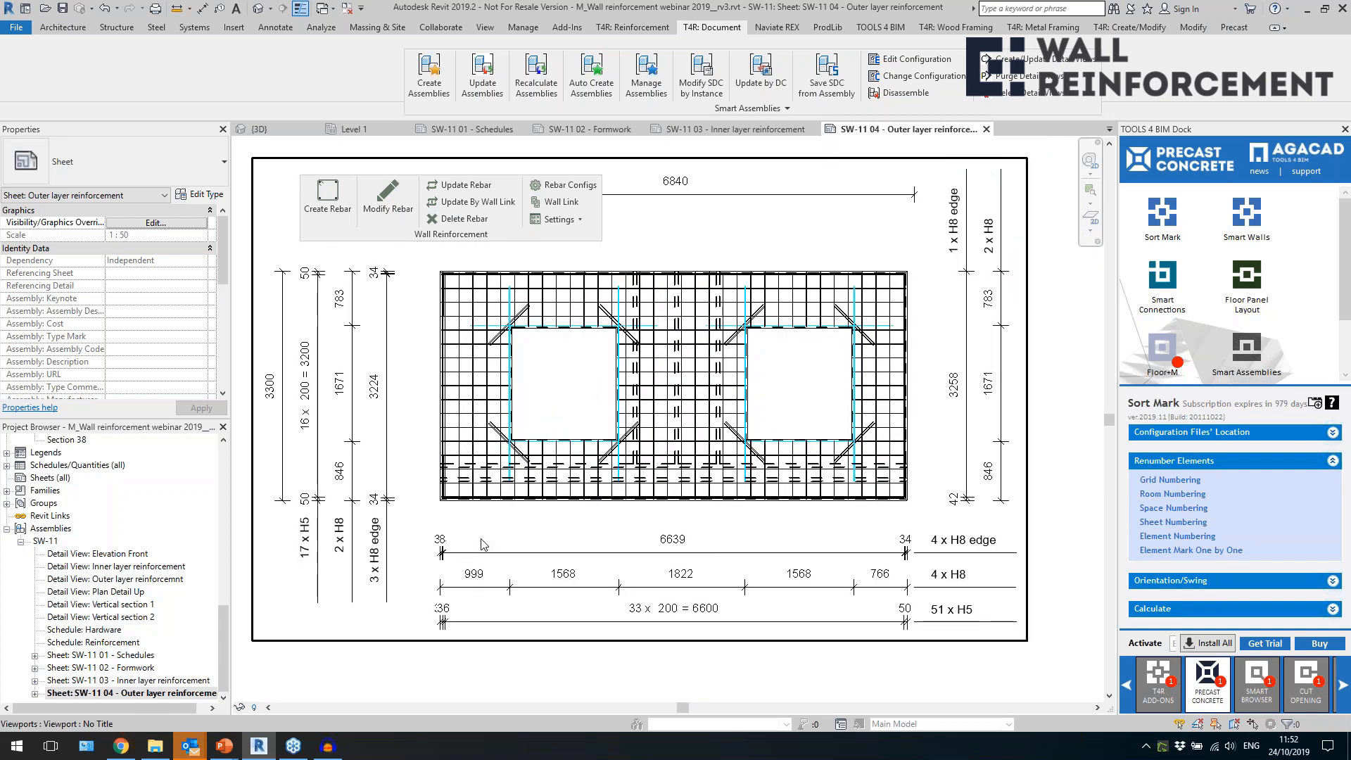
{"action": "middle_click_drag", "start_coordinate": [502, 539], "coordinate": [506, 570]}
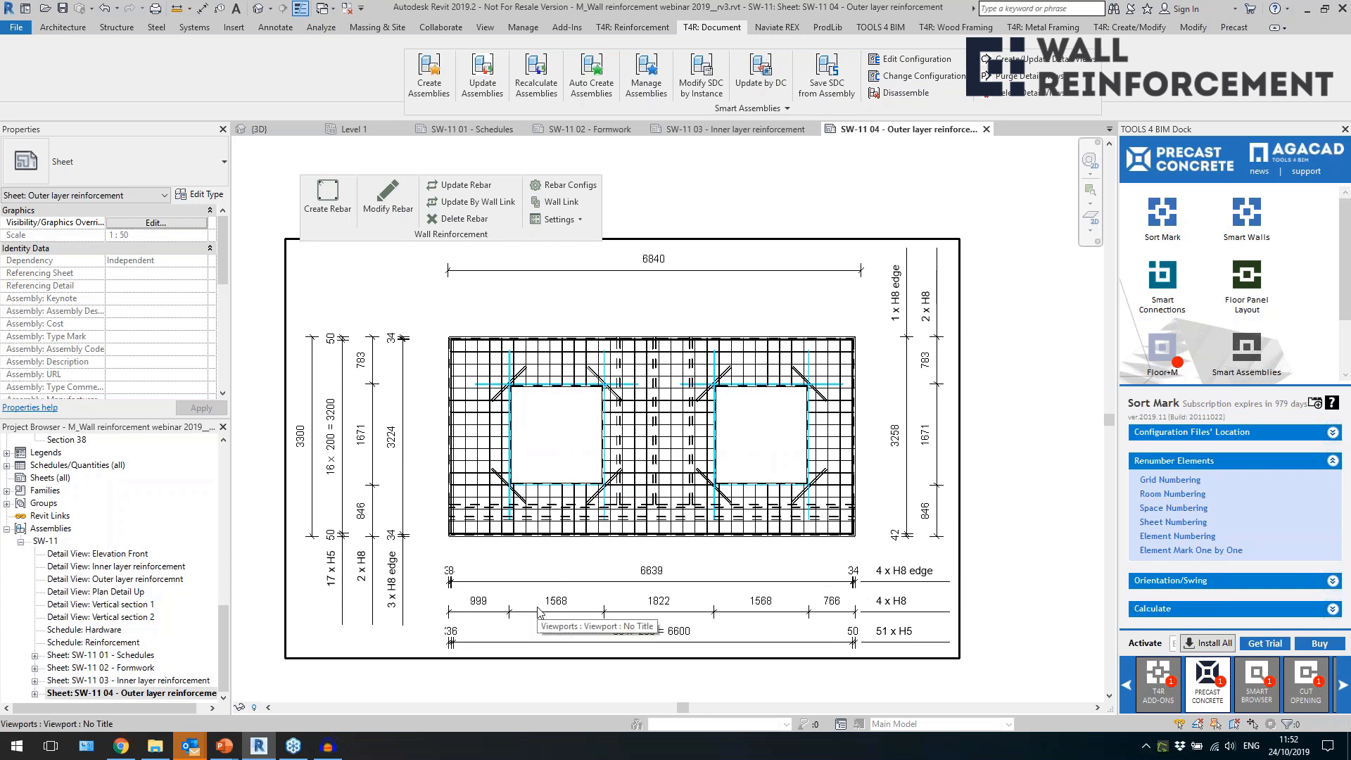
Select the outer layer reinforcement viewport to inspect its dimensioning, deselect it and review the whole sheet.
{"action": "scroll", "coordinate": [549, 644], "scroll_direction": "up", "scroll_amount": 1}
{"action": "left_click", "coordinate": [616, 605]}
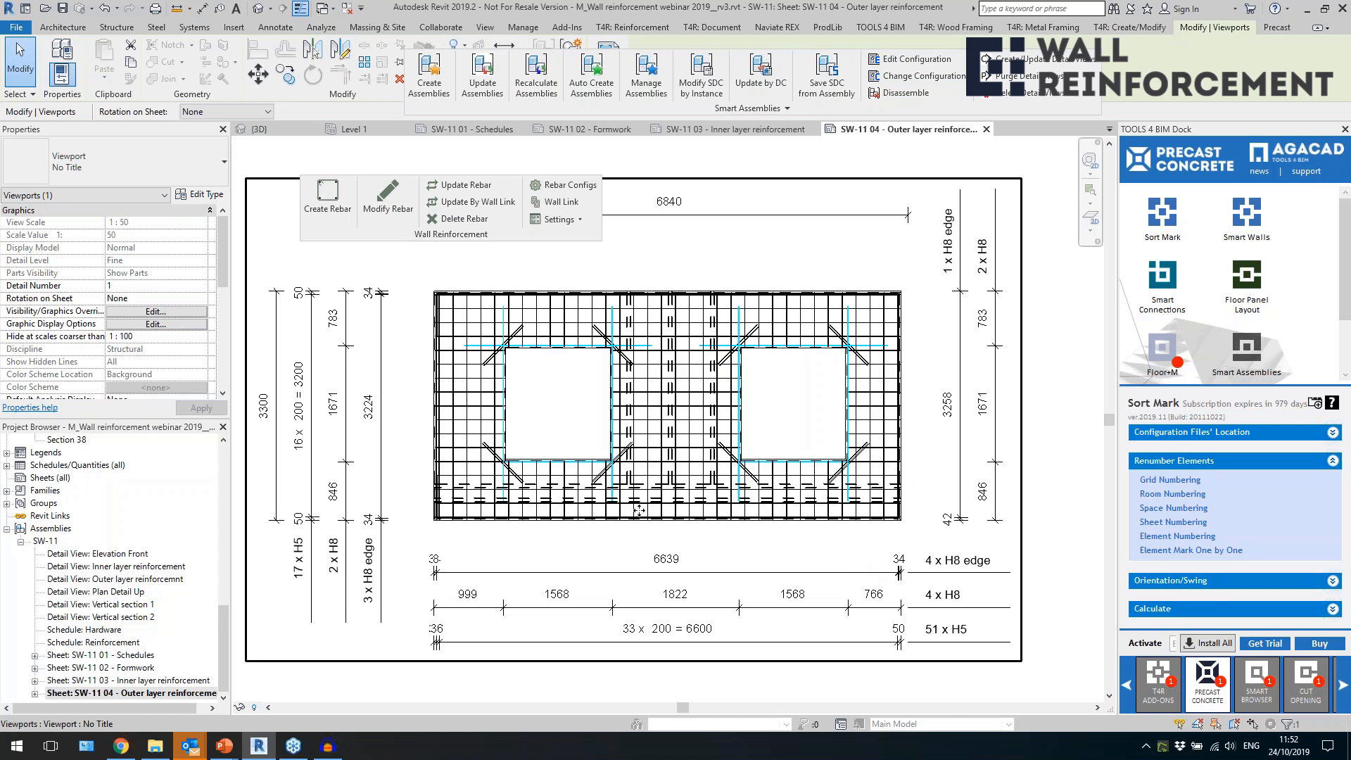
{"action": "scroll", "coordinate": [638, 509], "scroll_direction": "down", "scroll_amount": 2}
{"action": "key", "text": "Escape"}
{"action": "scroll", "coordinate": [666, 541], "scroll_direction": "down", "scroll_amount": 3}
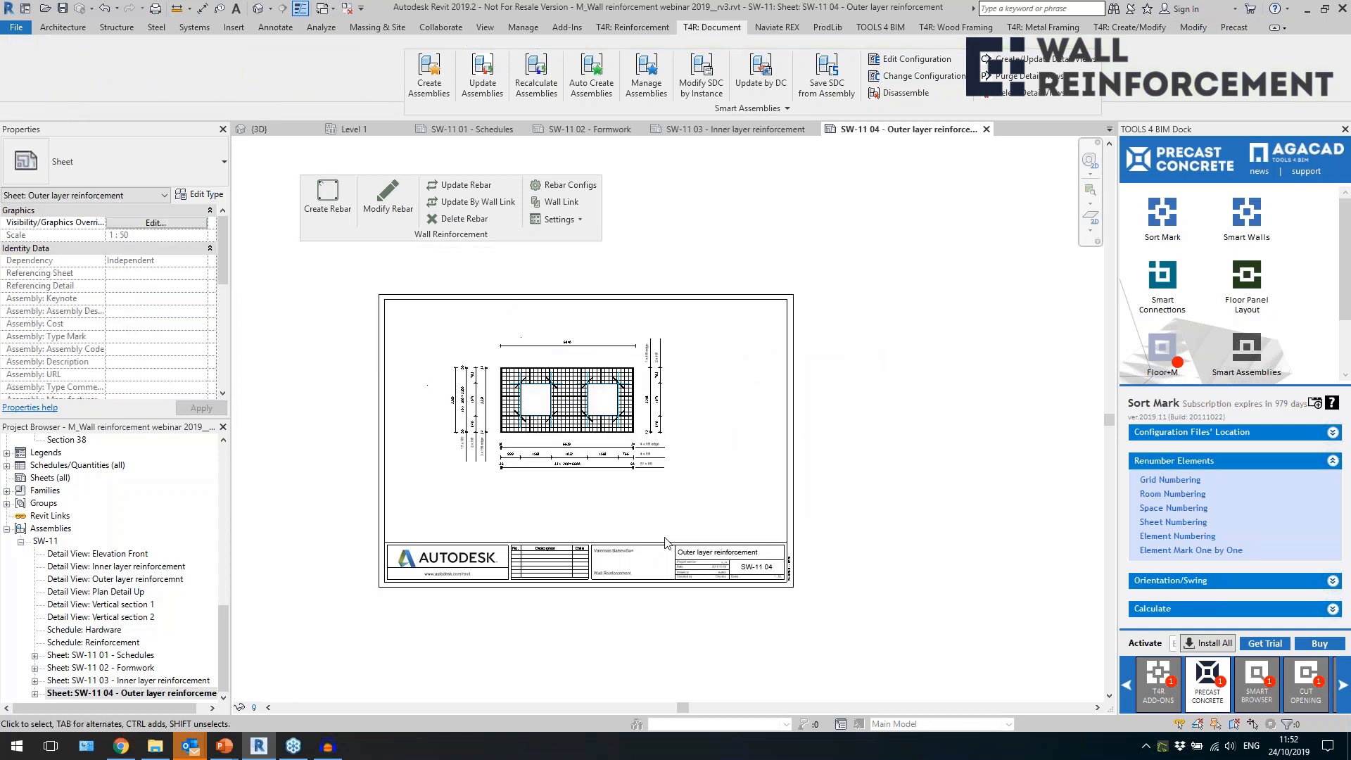
{"action": "scroll", "coordinate": [430, 402], "scroll_direction": "up", "scroll_amount": 2}
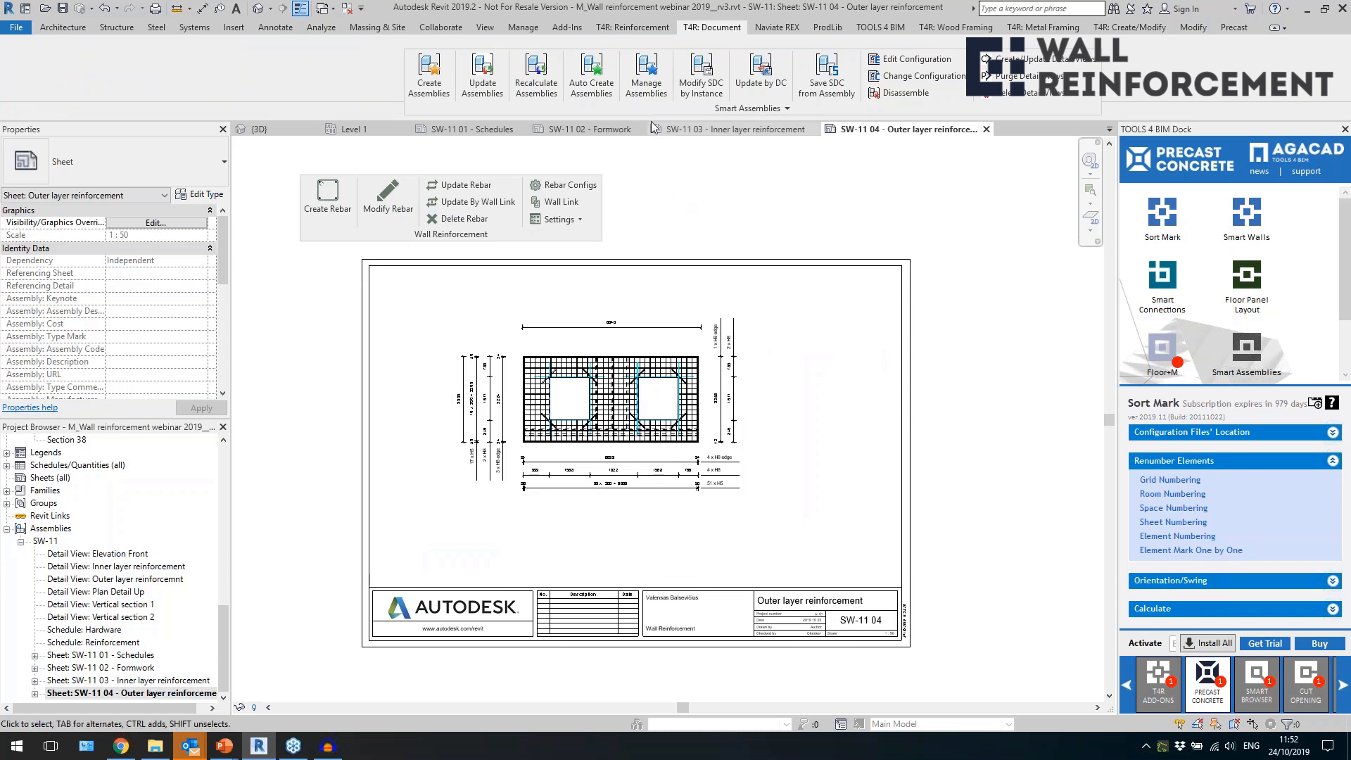
Open the Shop Drawing Configurations (SDC) of Smart Assemblies.
{"action": "left_click", "coordinate": [669, 108]}
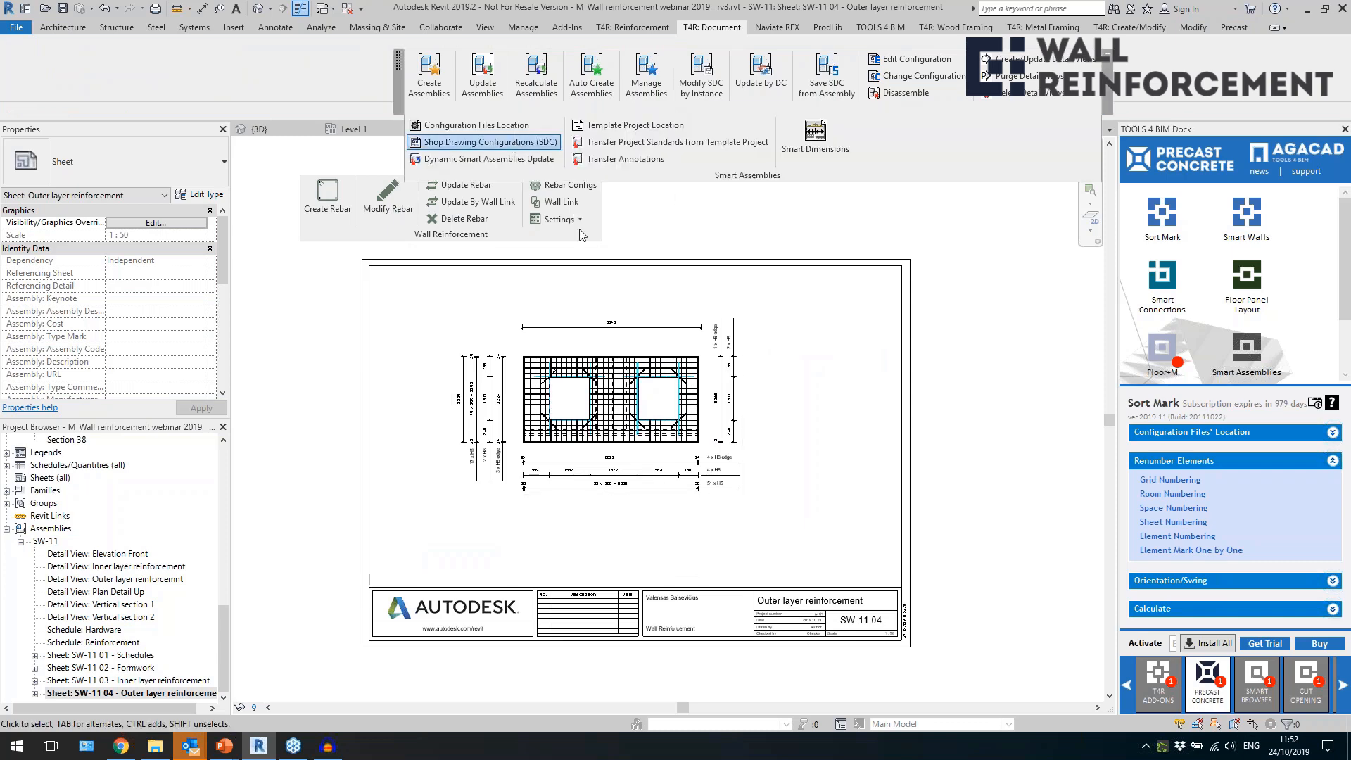
{"action": "left_click", "coordinate": [490, 142]}
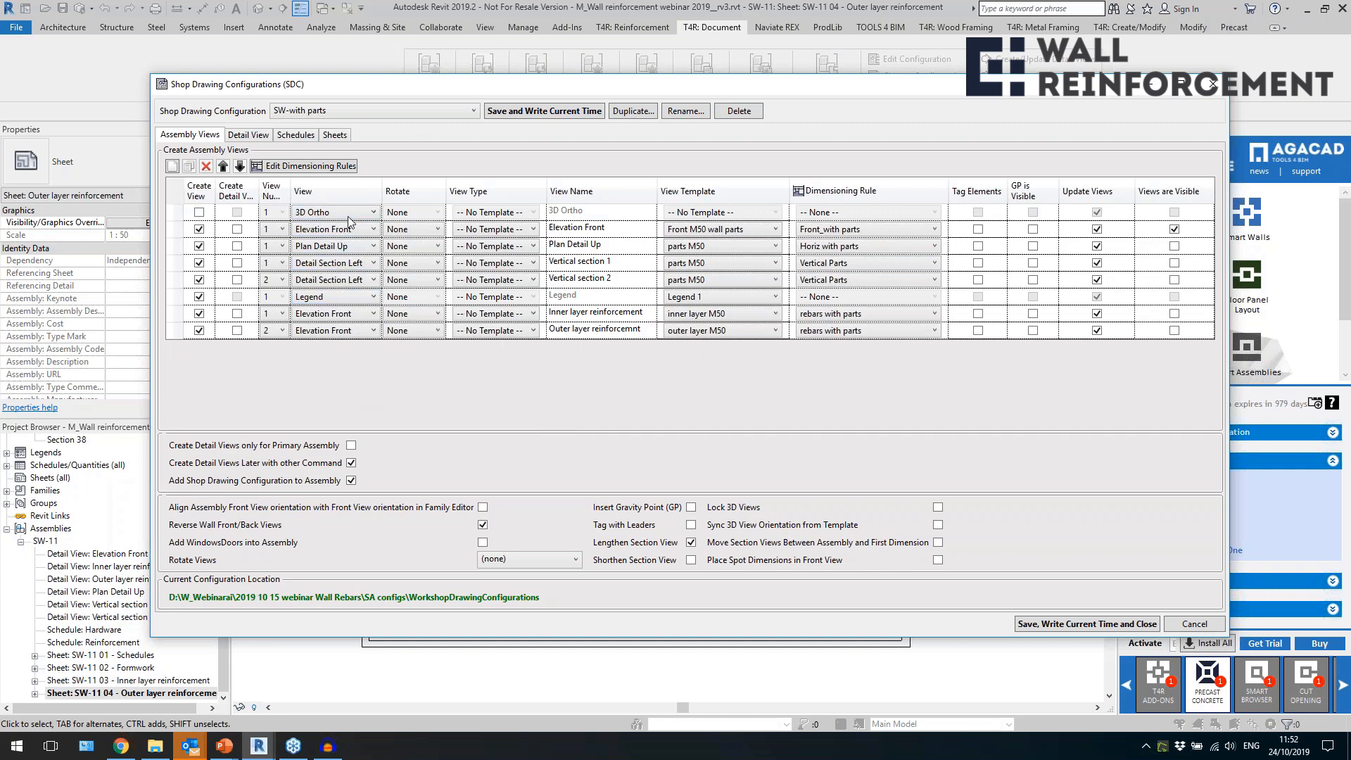
Review the view names, schedules and sheets defined in the SW-with parts shop drawing configuration, ending back at its assembly views.
{"action": "left_click", "coordinate": [636, 261]}
{"action": "left_click", "coordinate": [629, 315]}
{"action": "left_click", "coordinate": [629, 336]}
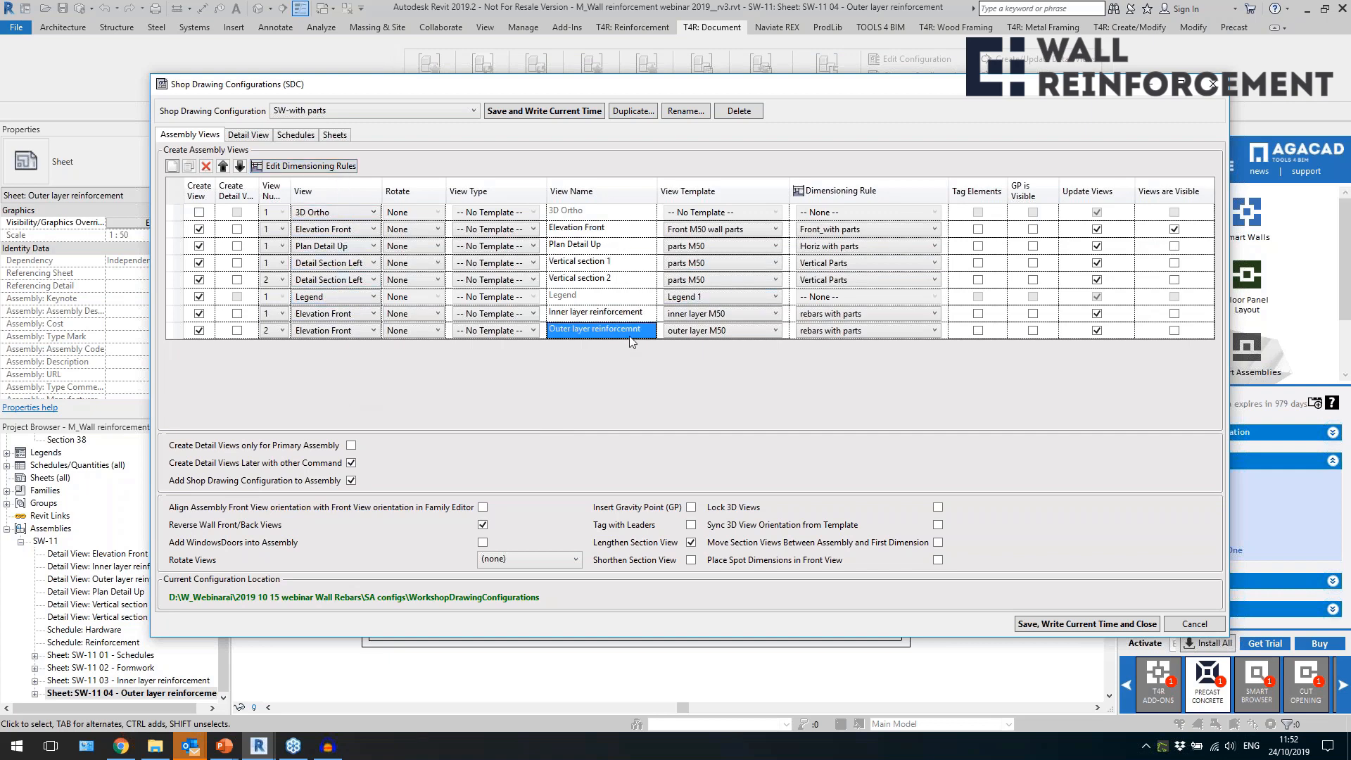
{"action": "left_click", "coordinate": [617, 247]}
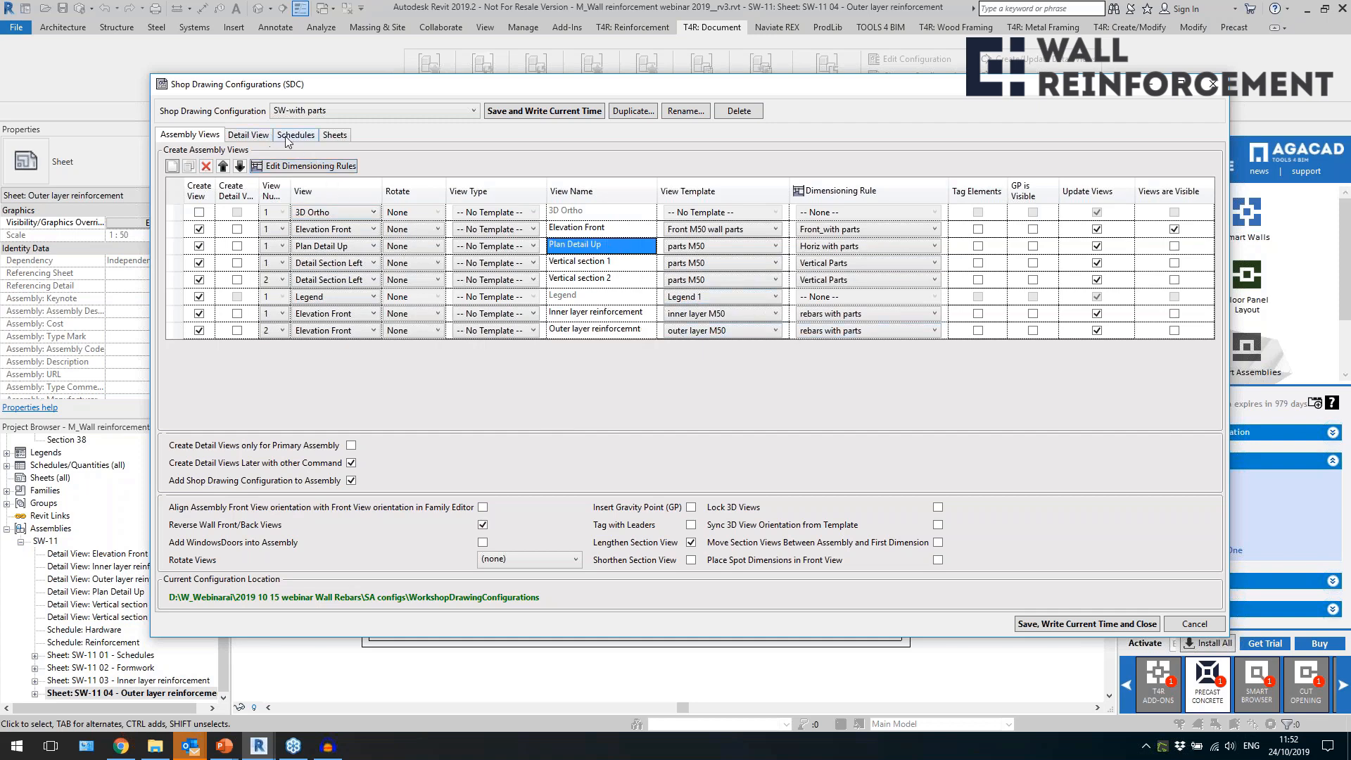
{"action": "left_click", "coordinate": [295, 136]}
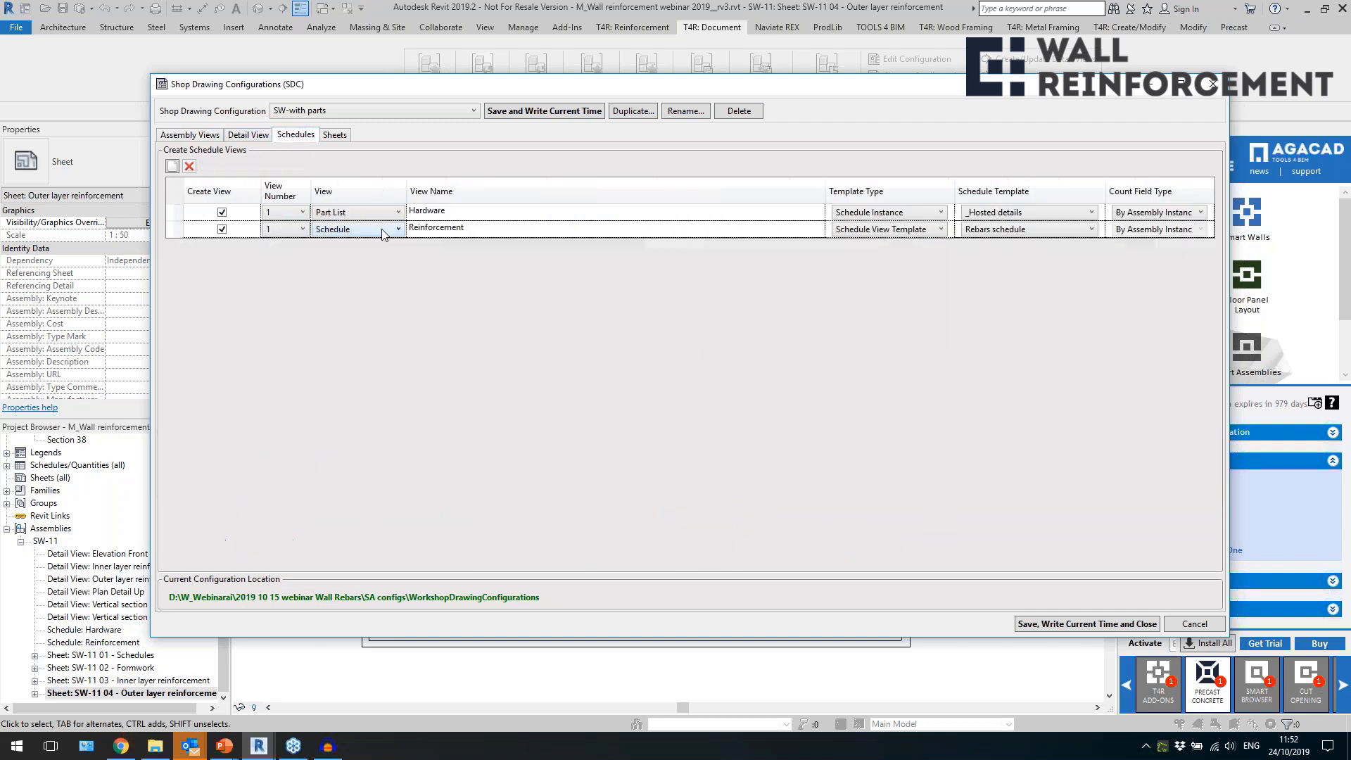
{"action": "left_click", "coordinate": [336, 136]}
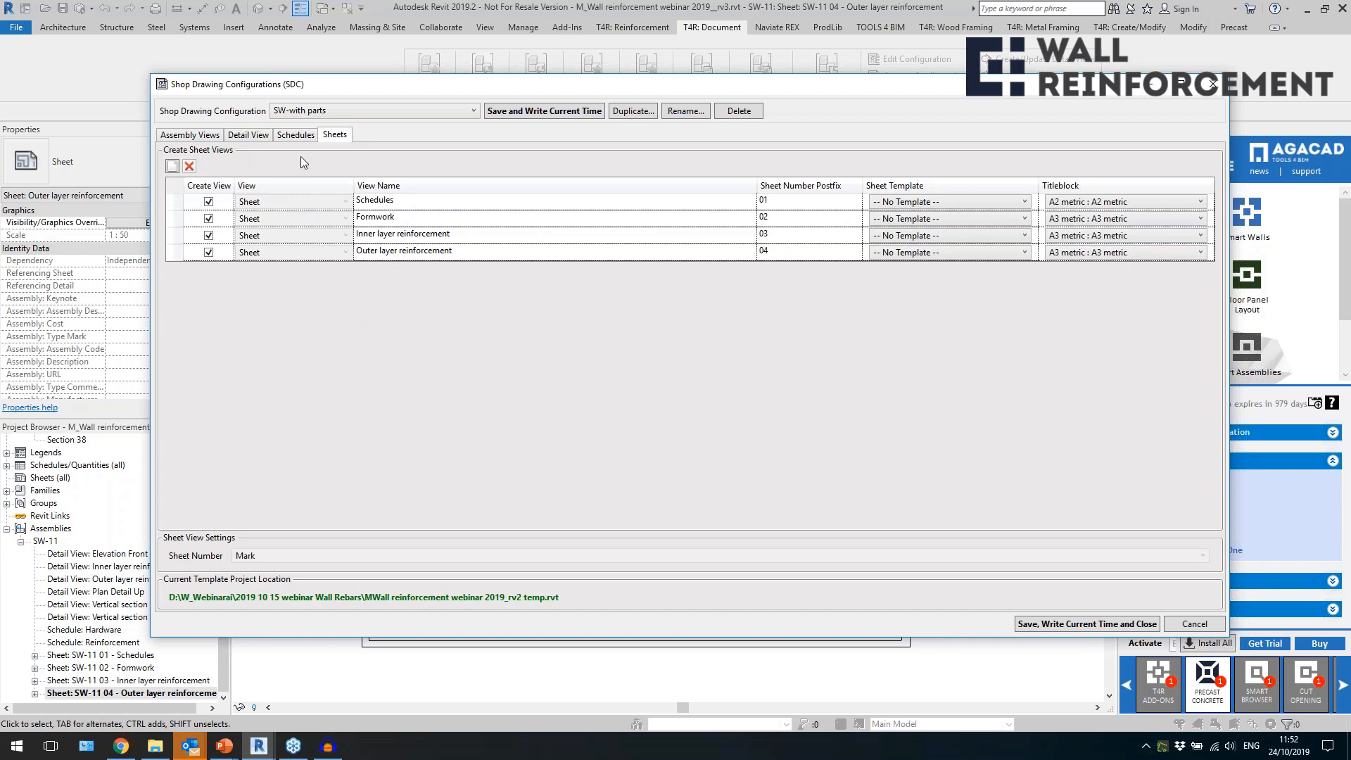
{"action": "left_click", "coordinate": [206, 137]}
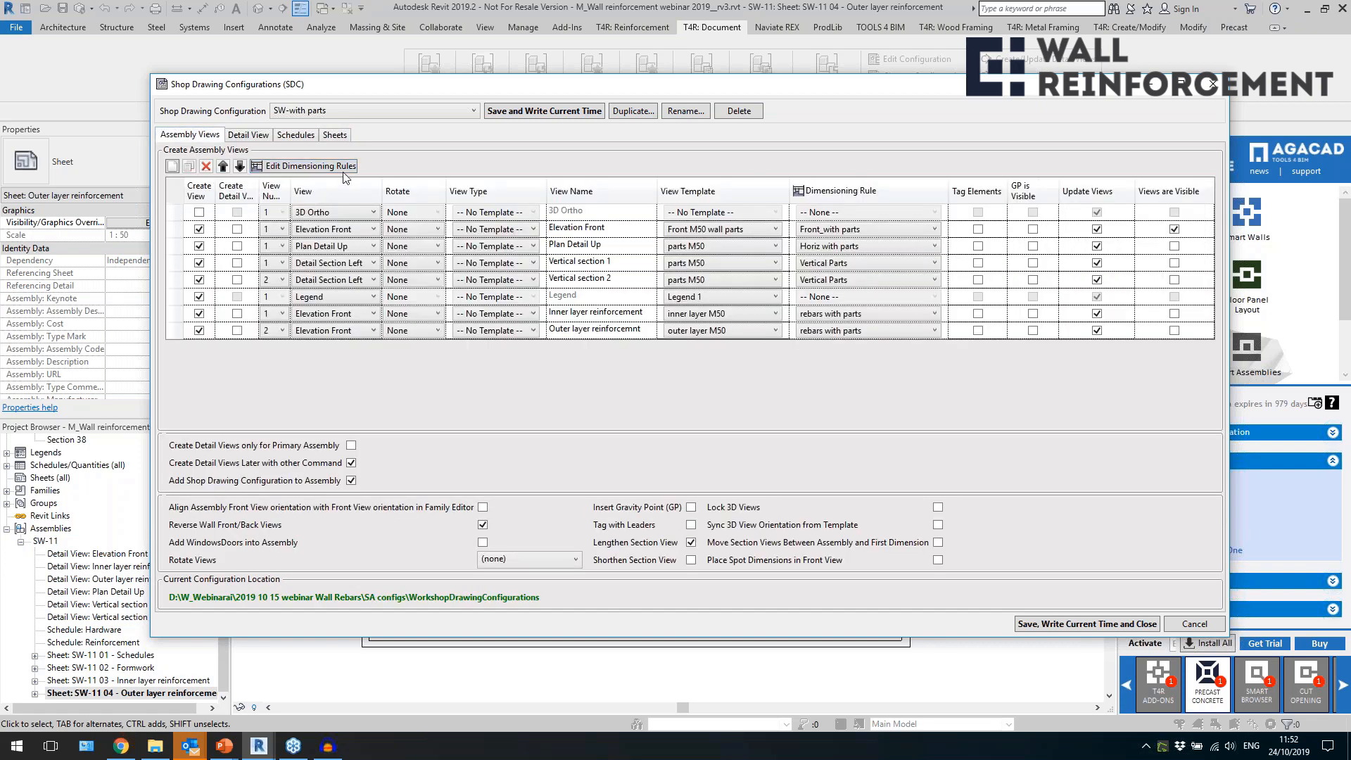
Open the dimensioning rules, review the Rebar Bars and Note Positioning settings of rebars with parts, and close both configuration dialogs.
{"action": "left_click", "coordinate": [344, 167]}
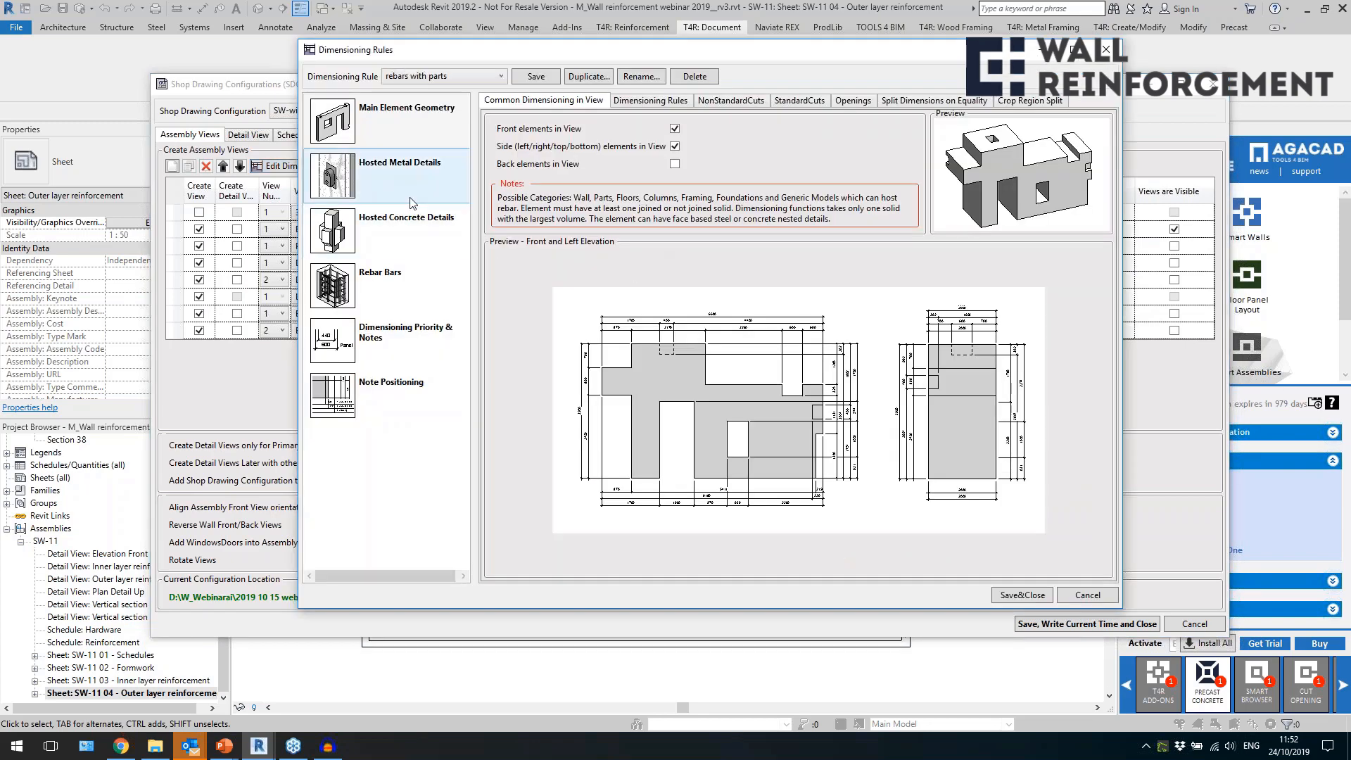
{"action": "left_click", "coordinate": [415, 258]}
{"action": "left_click", "coordinate": [418, 294]}
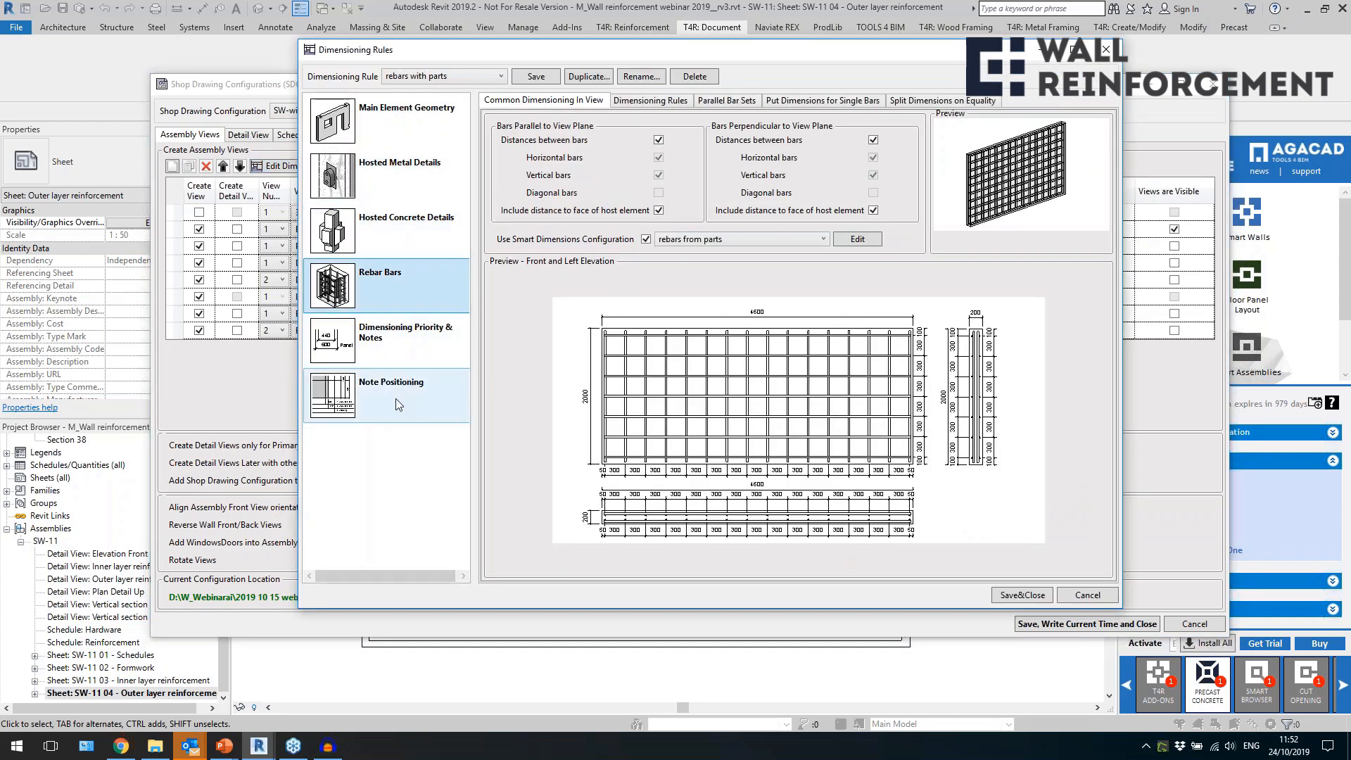
{"action": "left_click", "coordinate": [422, 356]}
{"action": "left_click", "coordinate": [419, 384]}
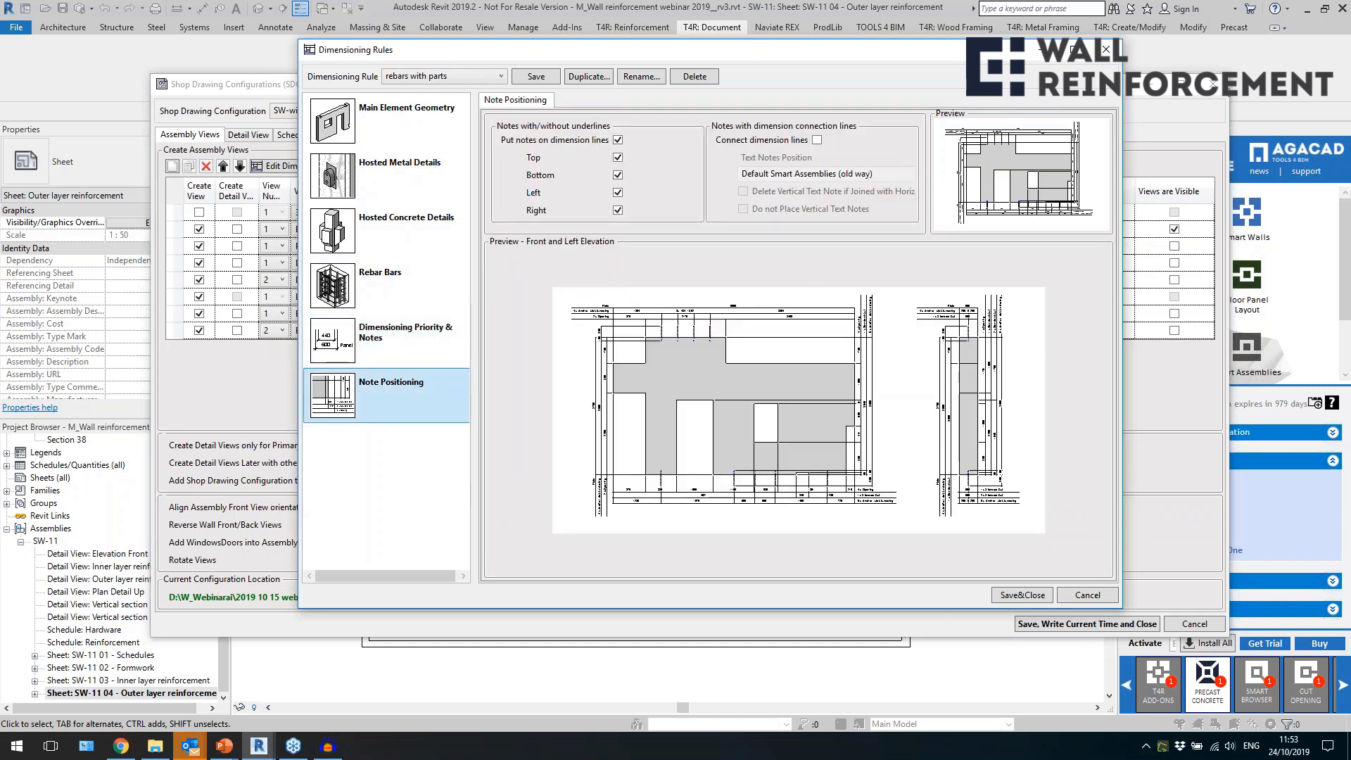
{"action": "left_click", "coordinate": [1106, 49]}
{"action": "left_click", "coordinate": [1220, 86]}
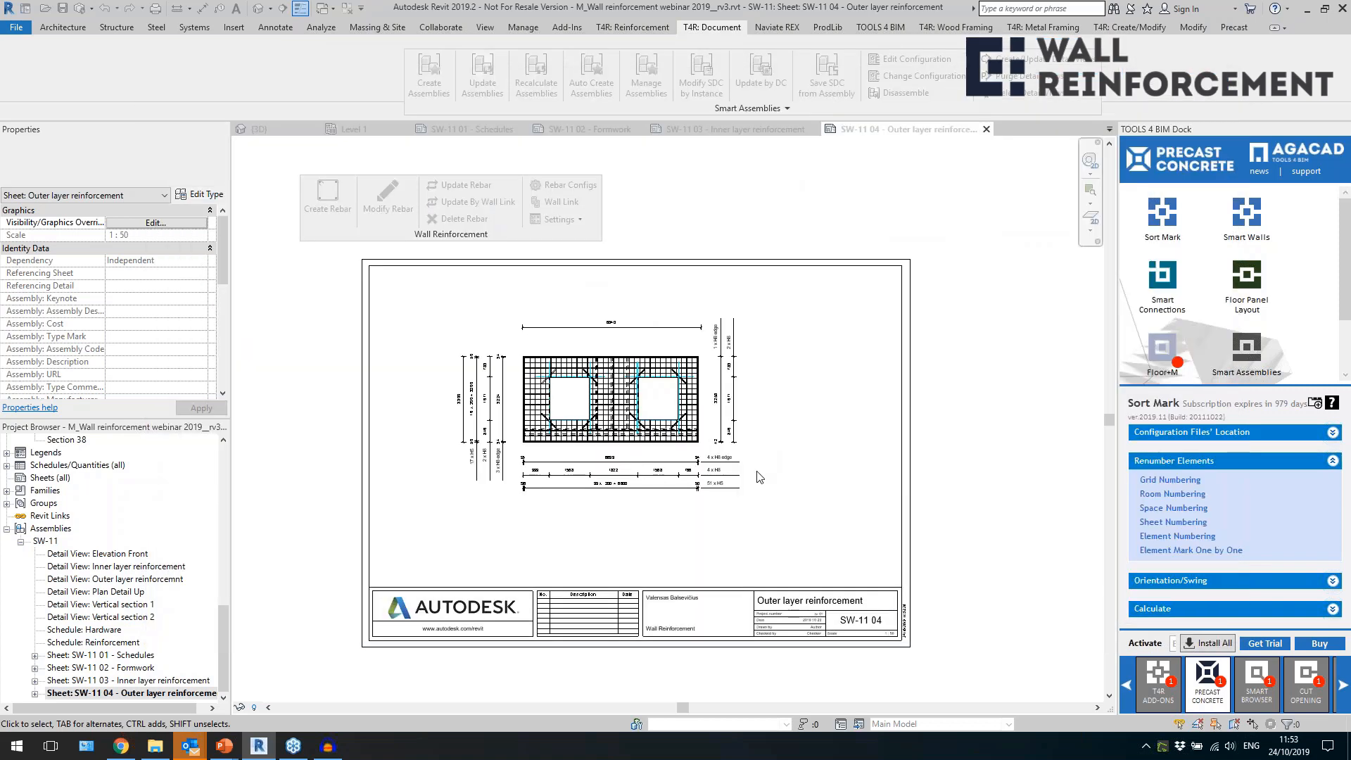
In the 3D view, create an assembly for the reinforced 230 Spandrel wall marked S-1 using the Spandrel shop drawing configuration.
{"action": "left_click", "coordinate": [257, 10]}
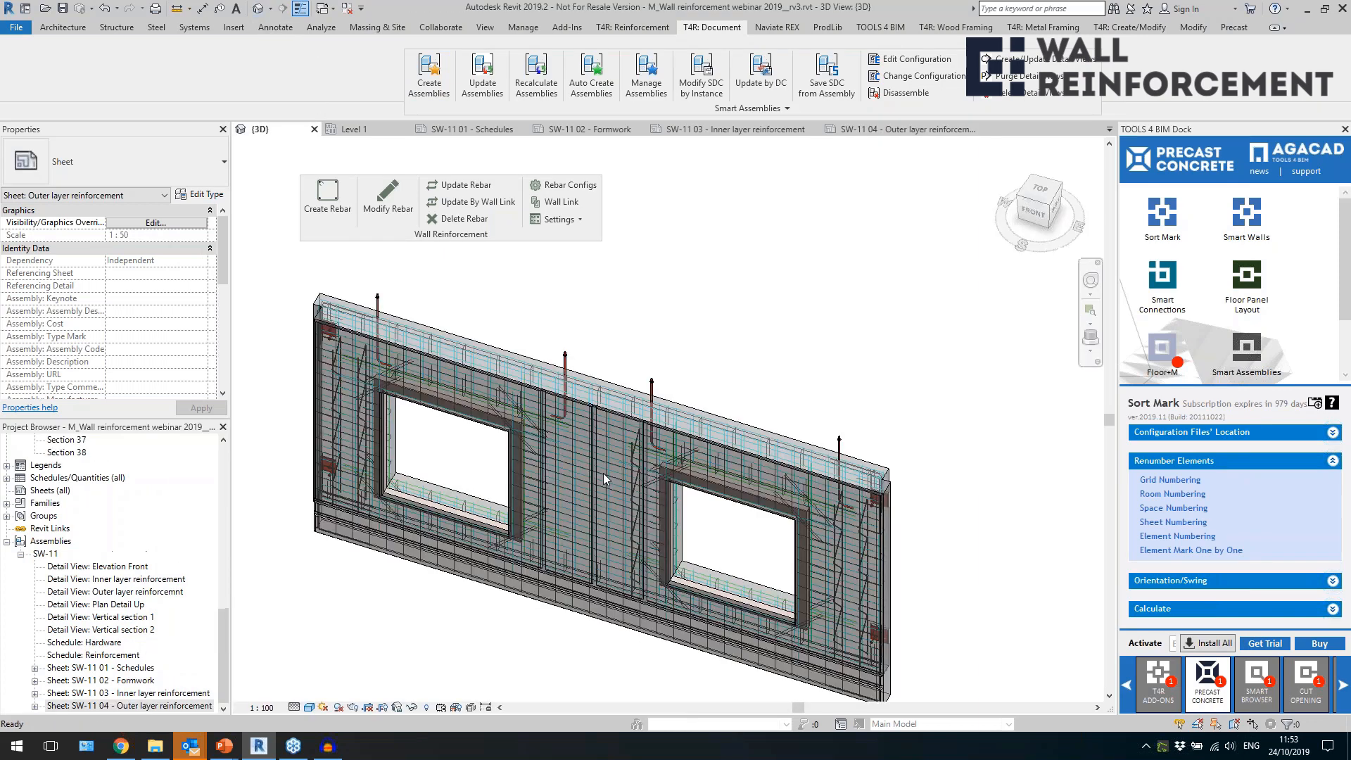
{"action": "scroll", "coordinate": [607, 442], "scroll_direction": "down", "scroll_amount": 5}
{"action": "scroll", "coordinate": [617, 442], "scroll_direction": "down", "scroll_amount": 5}
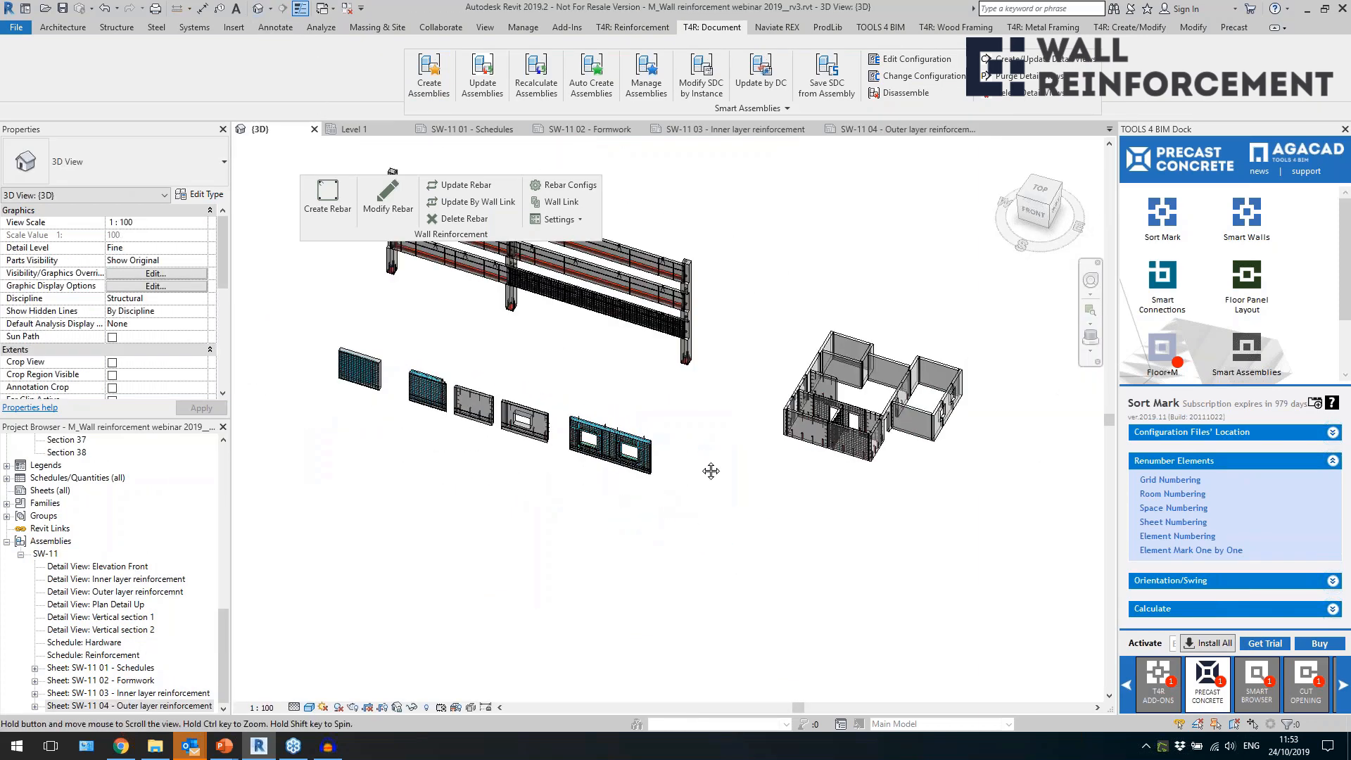
{"action": "scroll", "coordinate": [612, 408], "scroll_direction": "up", "scroll_amount": 6}
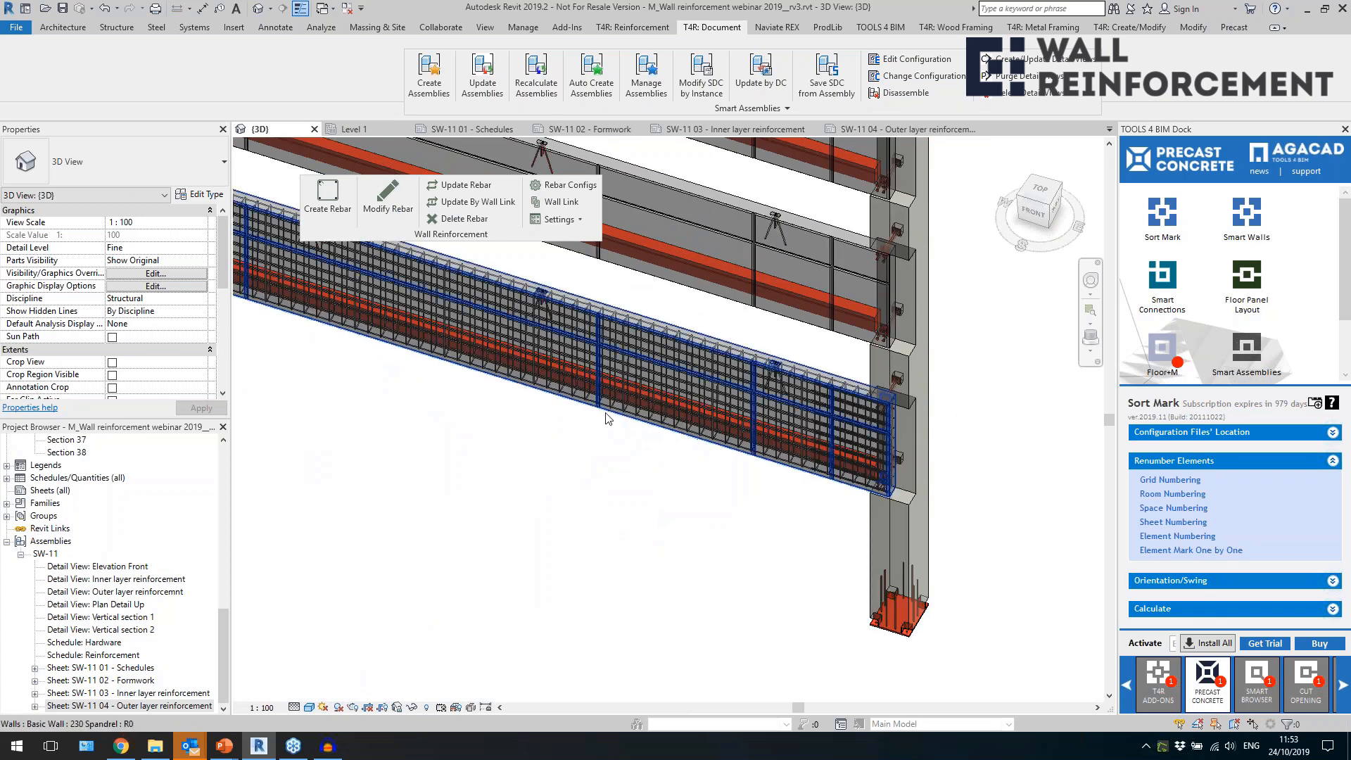
{"action": "left_click", "coordinate": [605, 418]}
{"action": "scroll", "coordinate": [172, 323], "scroll_direction": "down", "scroll_amount": 5}
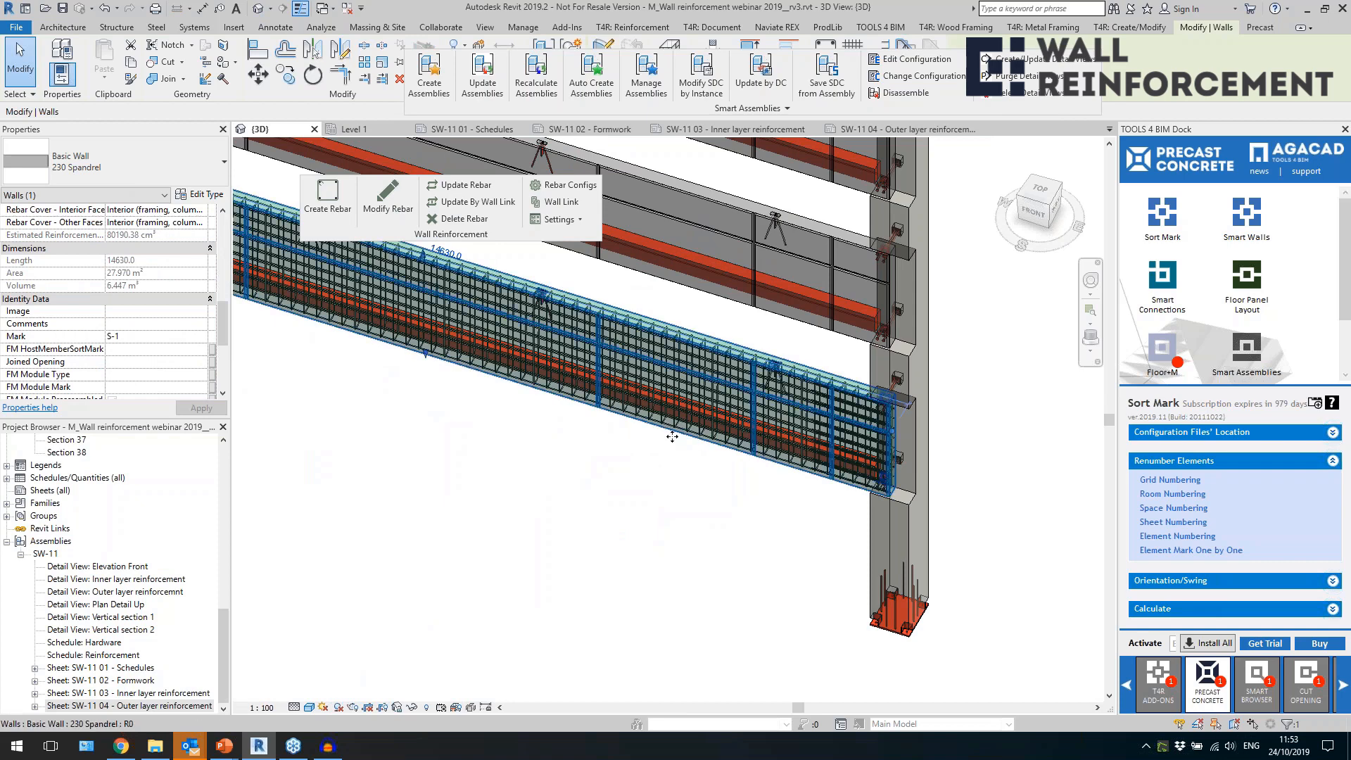
{"action": "scroll", "coordinate": [465, 430], "scroll_direction": "down", "scroll_amount": 5}
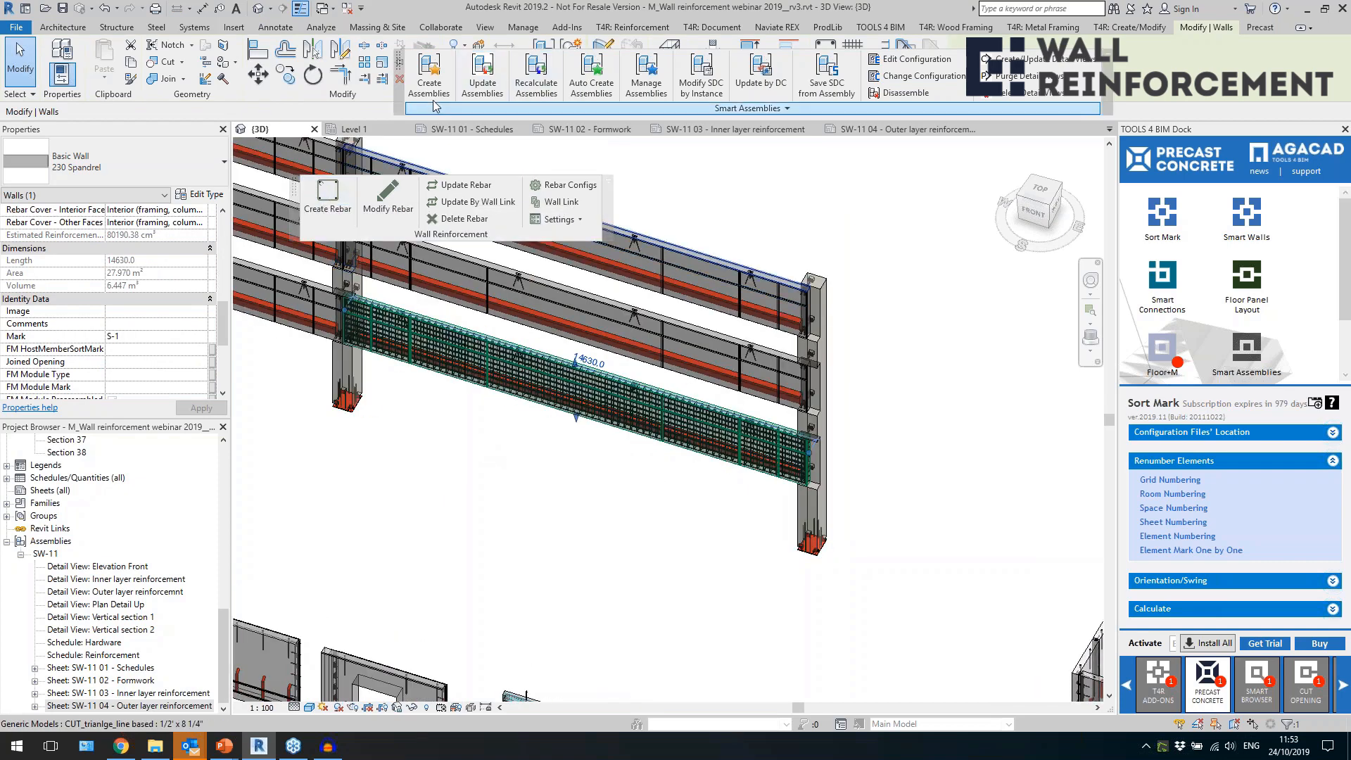
{"action": "left_click", "coordinate": [429, 77]}
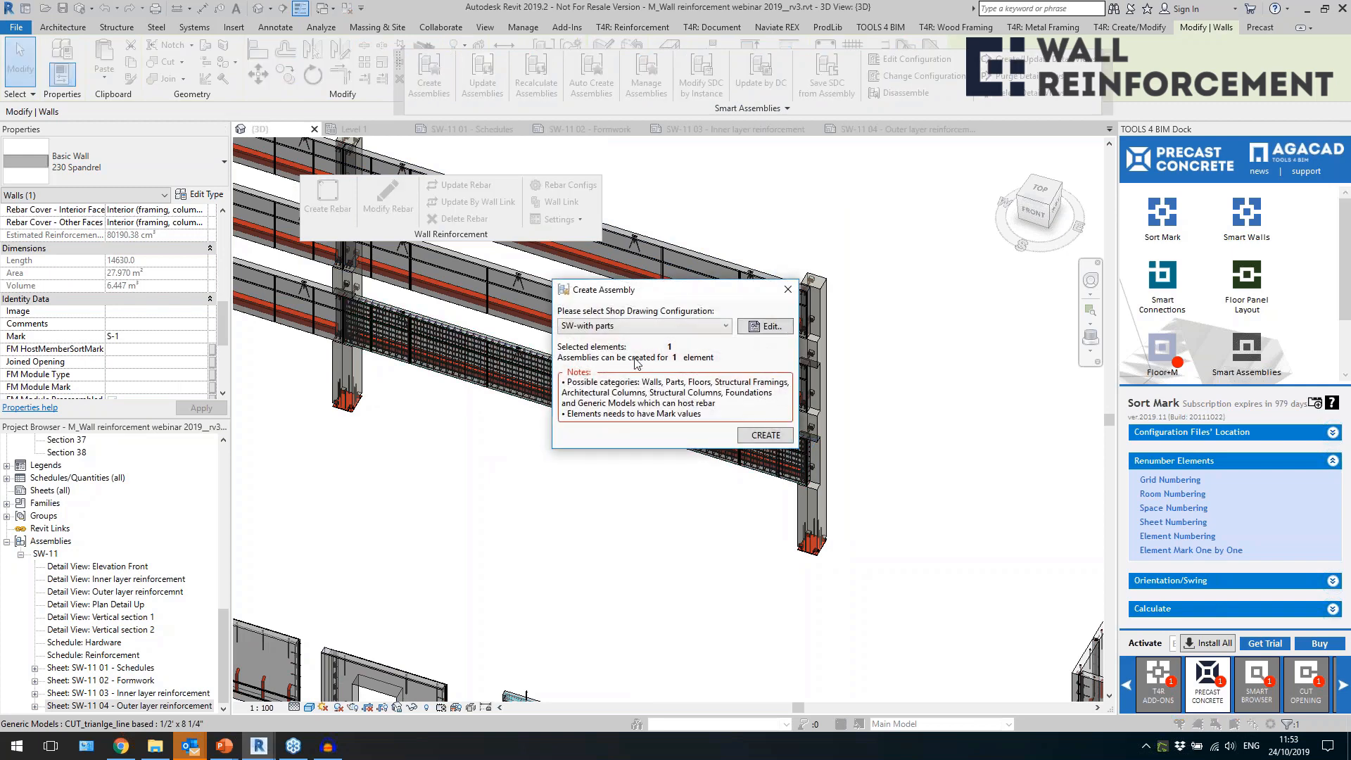
{"action": "left_click", "coordinate": [686, 325]}
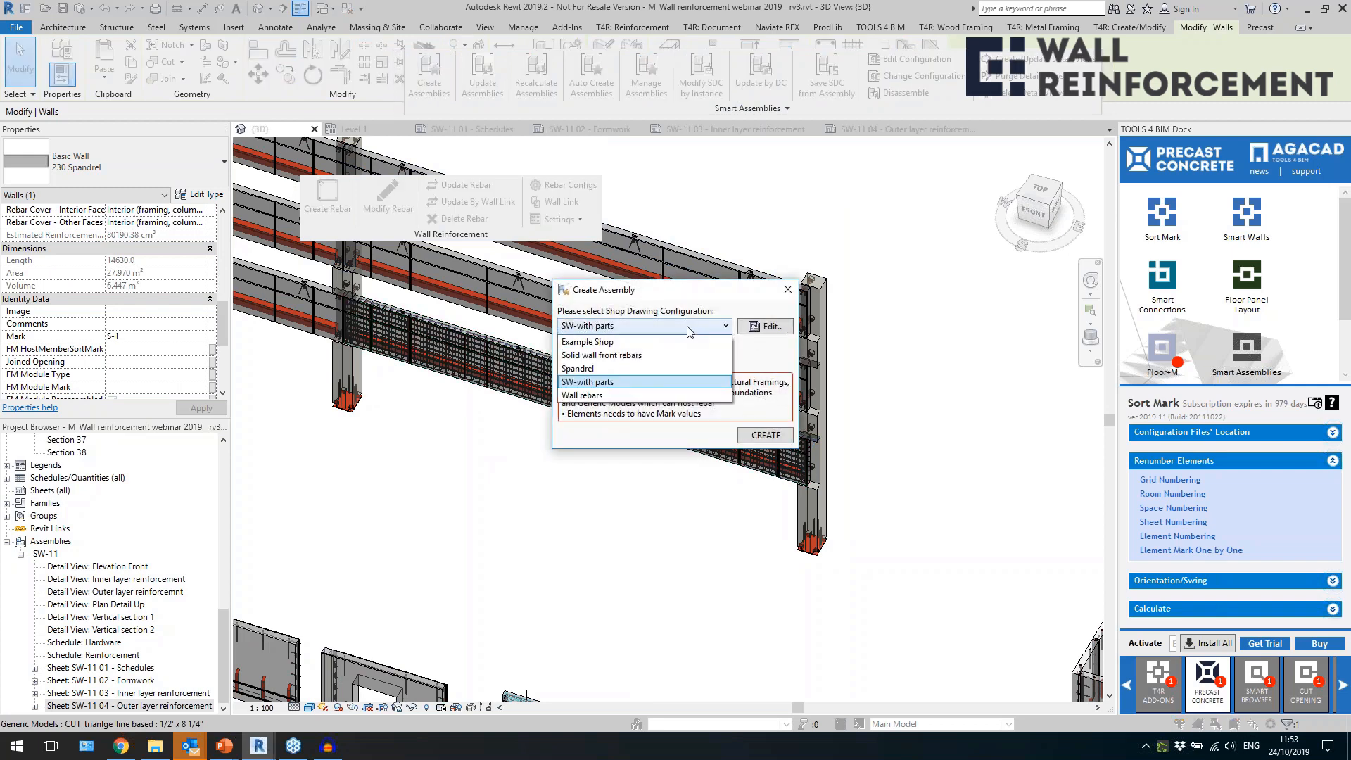
{"action": "left_click", "coordinate": [594, 371]}
{"action": "left_click", "coordinate": [754, 435]}
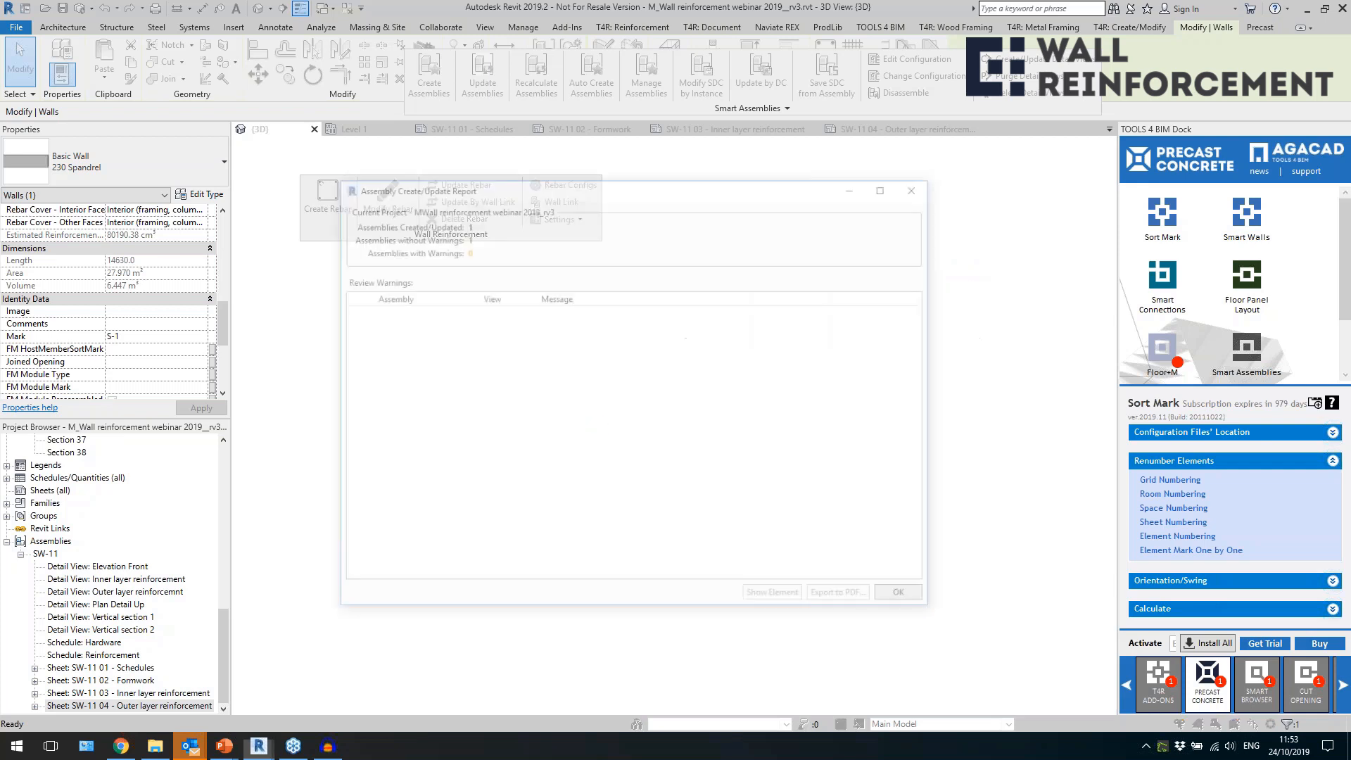
{"action": "left_click", "coordinate": [909, 602]}
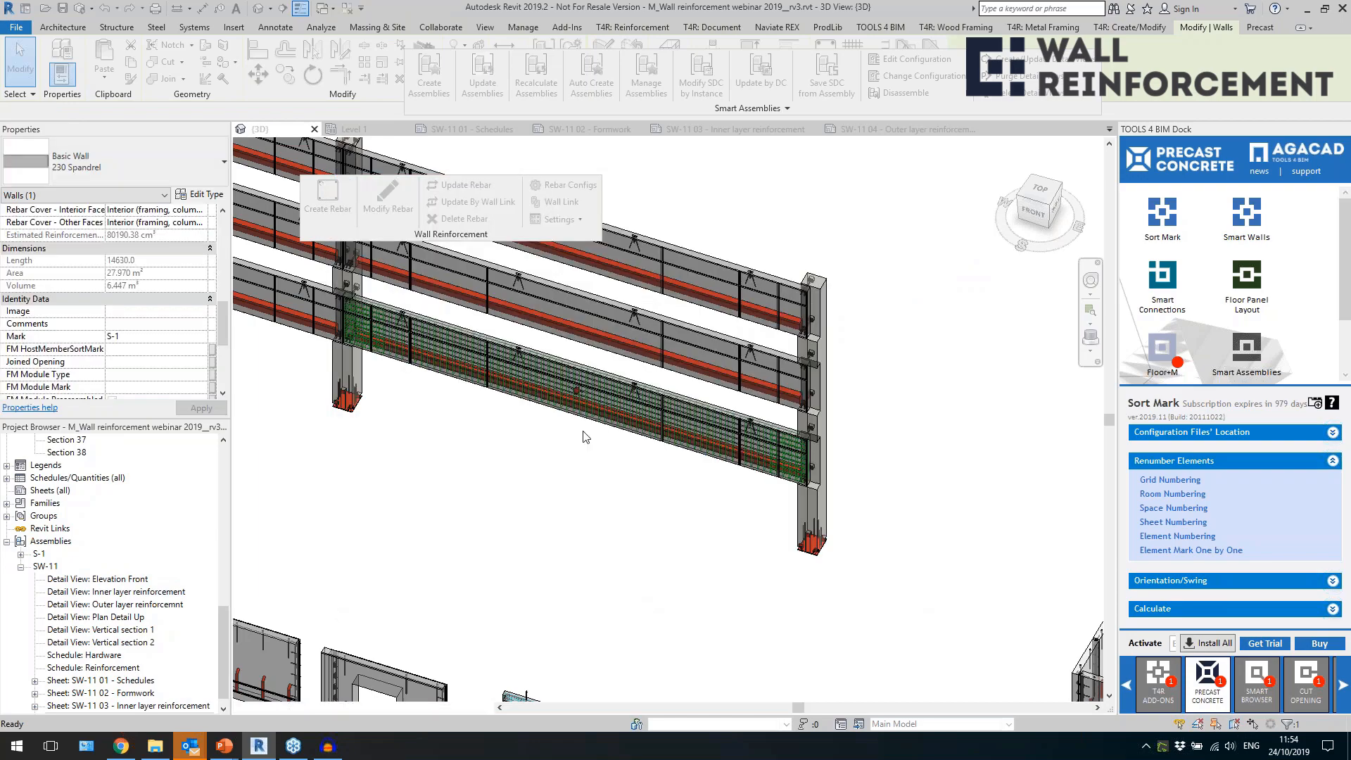
Inspect the spandrel's reinforcement in 3D, checking the element mass of one H12 stirrup, and select the whole S-1 assembly.
{"action": "scroll", "coordinate": [568, 391], "scroll_direction": "up", "scroll_amount": 5}
{"action": "scroll", "coordinate": [585, 393], "scroll_direction": "up", "scroll_amount": 8}
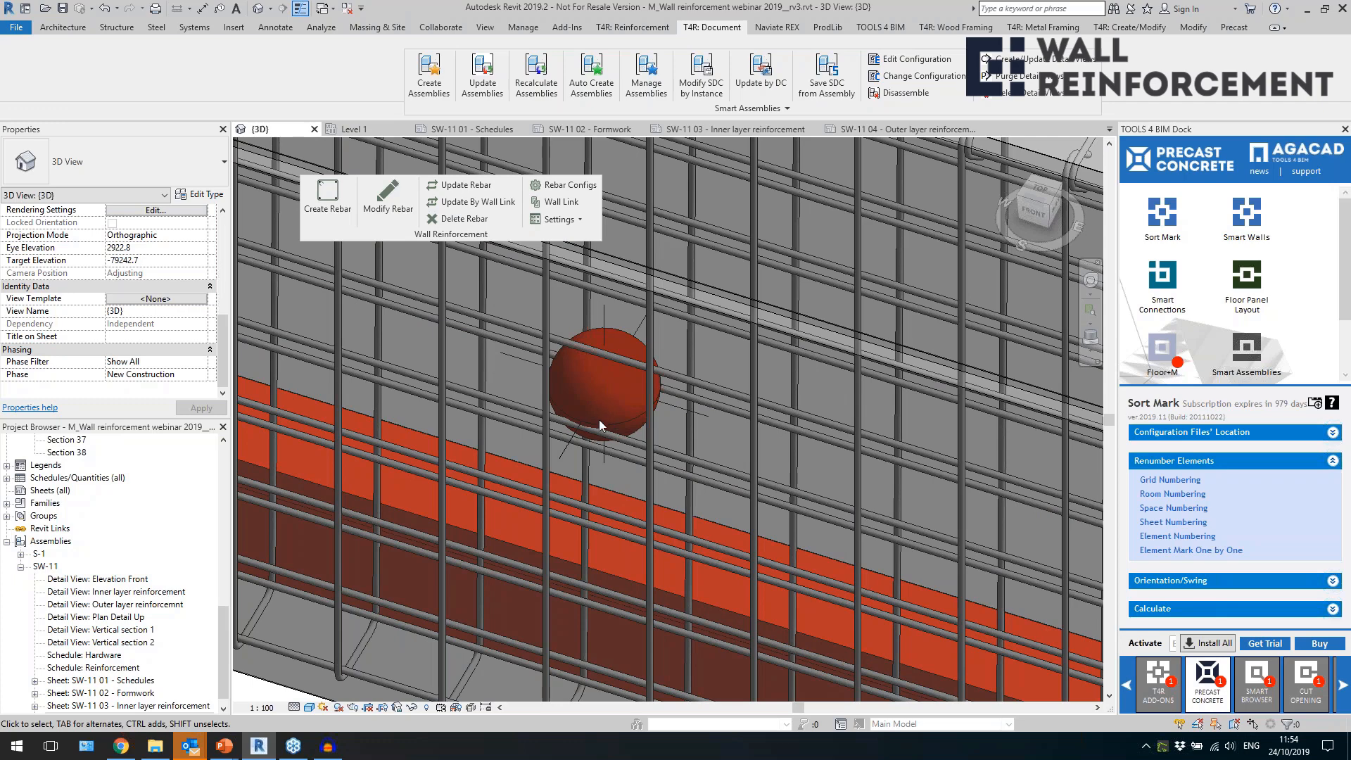
{"action": "scroll", "coordinate": [598, 419], "scroll_direction": "down", "scroll_amount": 2}
{"action": "left_click", "coordinate": [699, 393]}
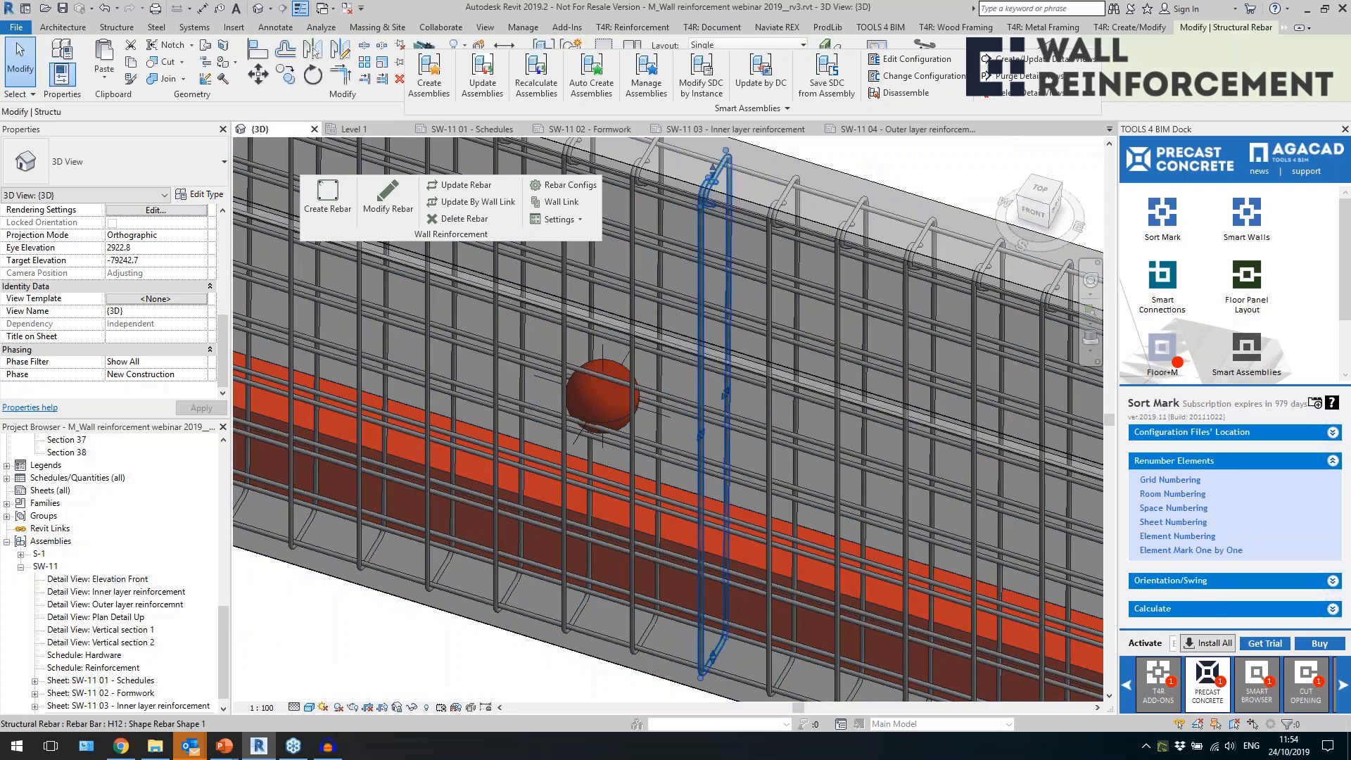
{"action": "scroll", "coordinate": [175, 358], "scroll_direction": "up", "scroll_amount": 5}
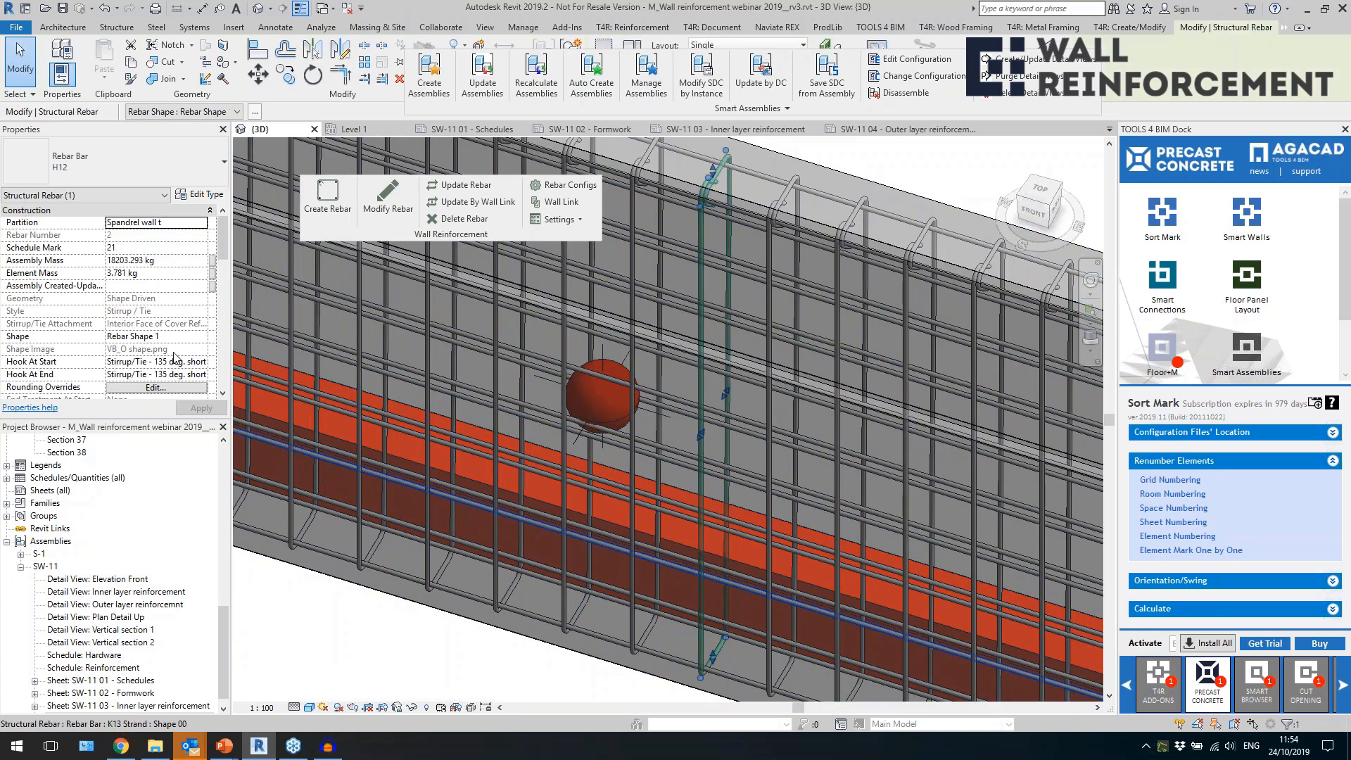
{"action": "left_click", "coordinate": [107, 274]}
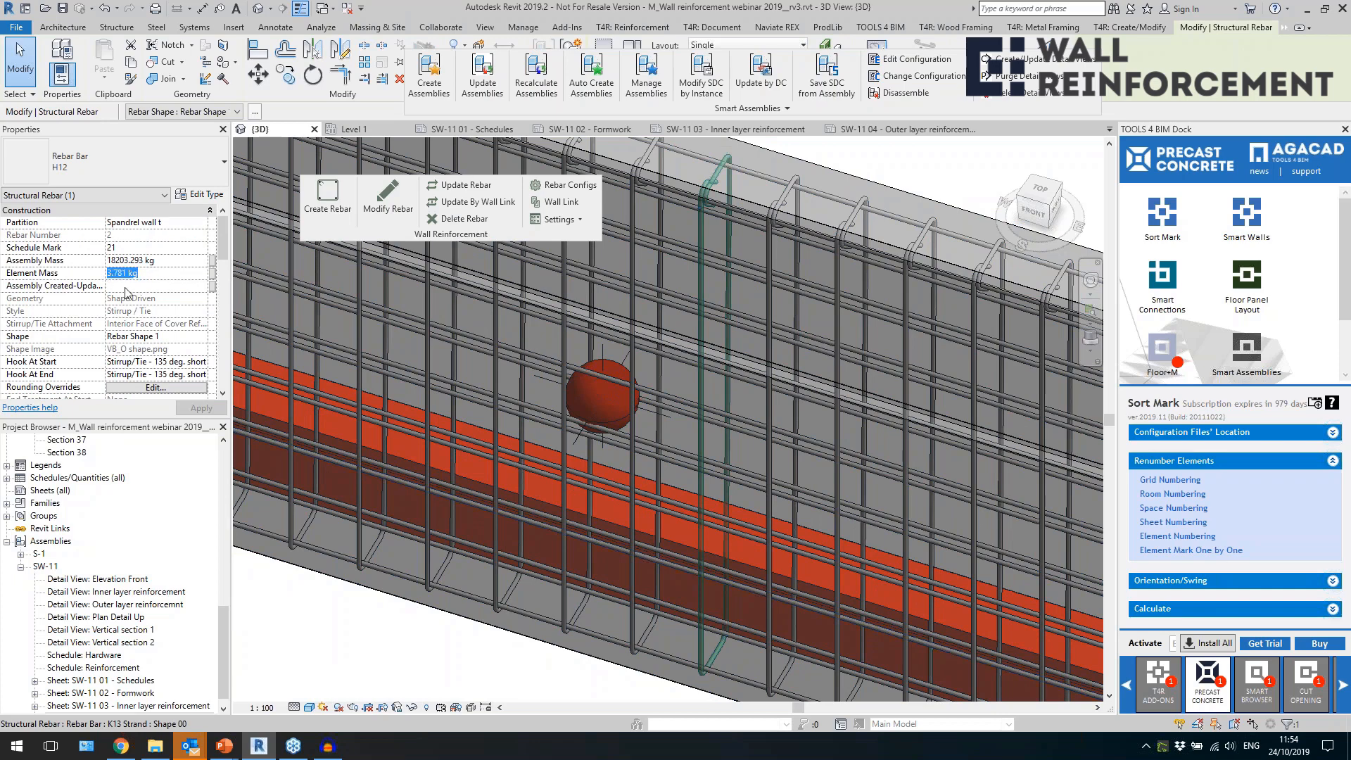
{"action": "scroll", "coordinate": [679, 357], "scroll_direction": "down", "scroll_amount": 4}
{"action": "left_click", "coordinate": [619, 538]}
{"action": "scroll", "coordinate": [621, 531], "scroll_direction": "down", "scroll_amount": 3}
{"action": "scroll", "coordinate": [736, 412], "scroll_direction": "down", "scroll_amount": 2}
{"action": "left_click", "coordinate": [687, 445]}
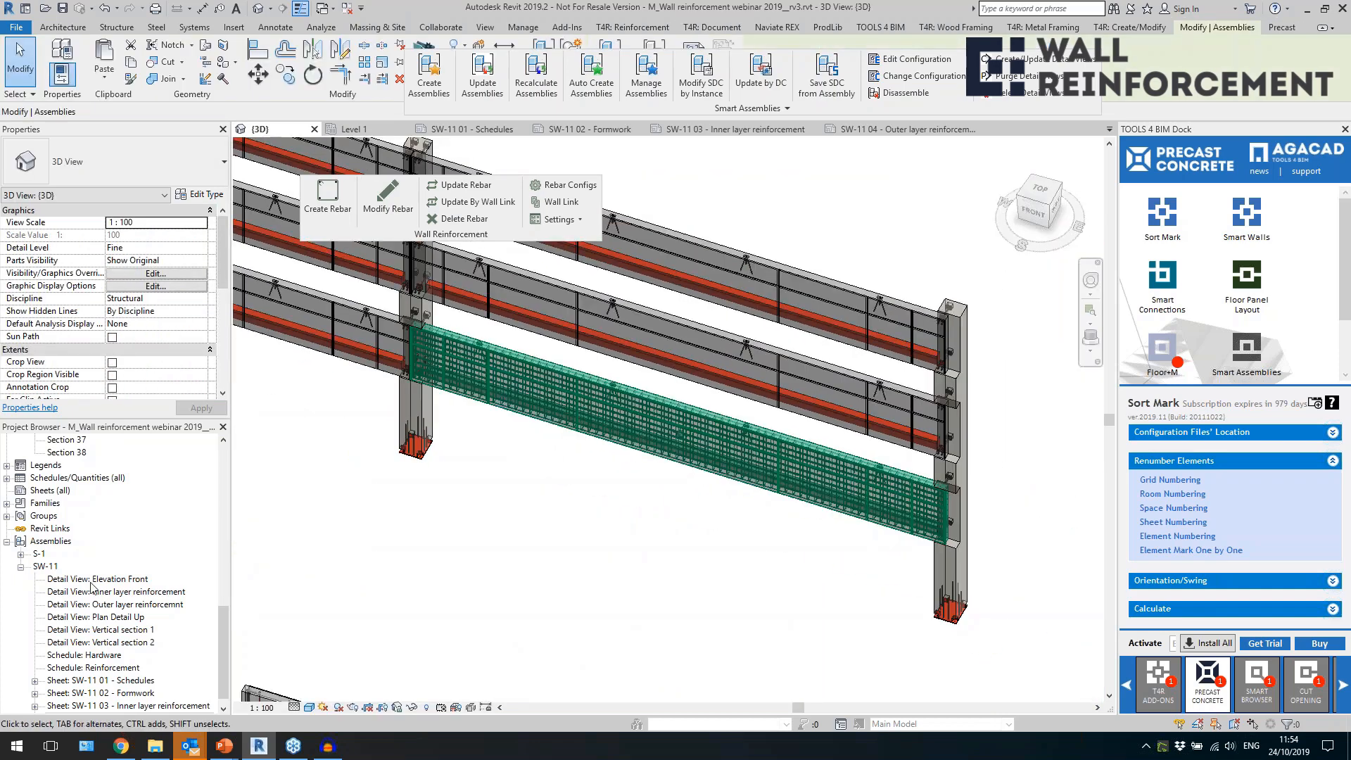
Open sheet S-1 01 - Formwork and examine its dimensions, lifter and plate labels, schedules, assembly mass and concrete volume.
{"action": "double_click", "coordinate": [39, 554]}
{"action": "left_click", "coordinate": [99, 694]}
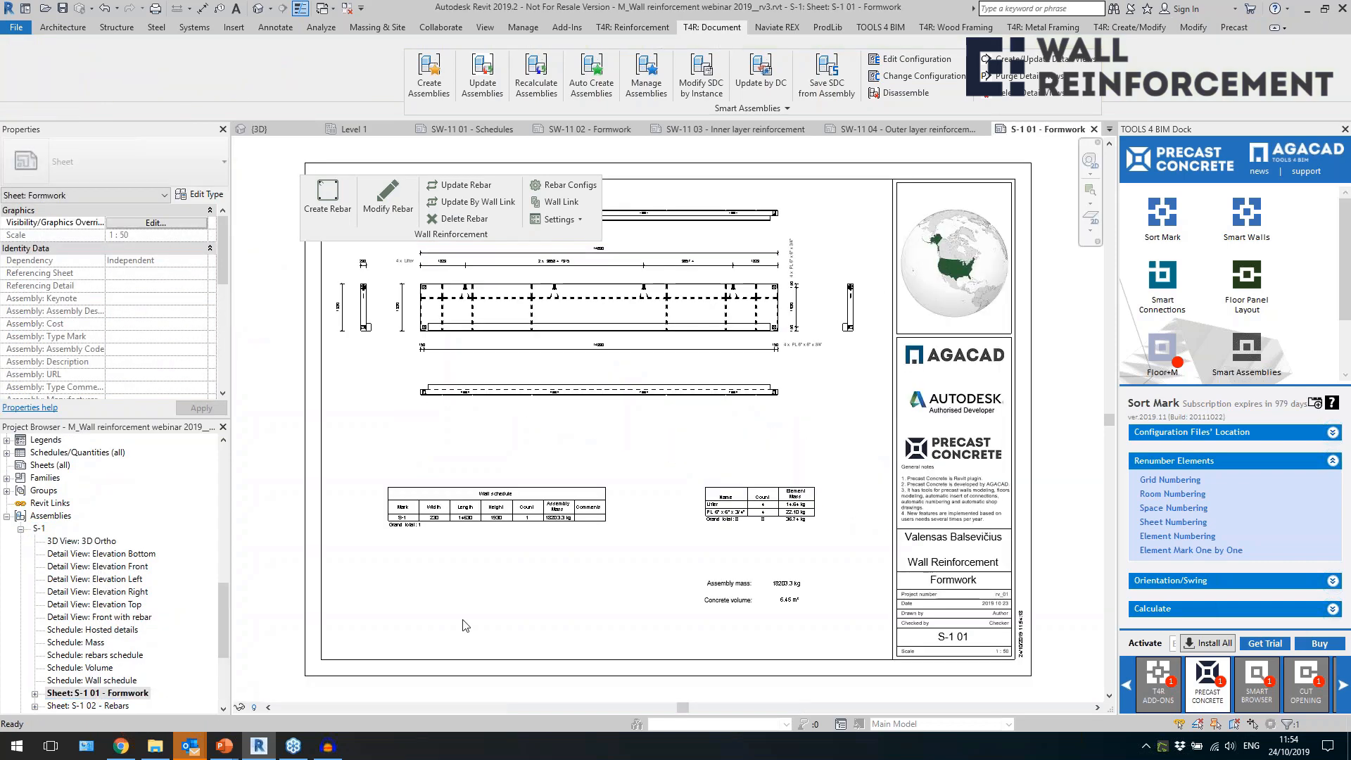
{"action": "scroll", "coordinate": [486, 412], "scroll_direction": "up", "scroll_amount": 5}
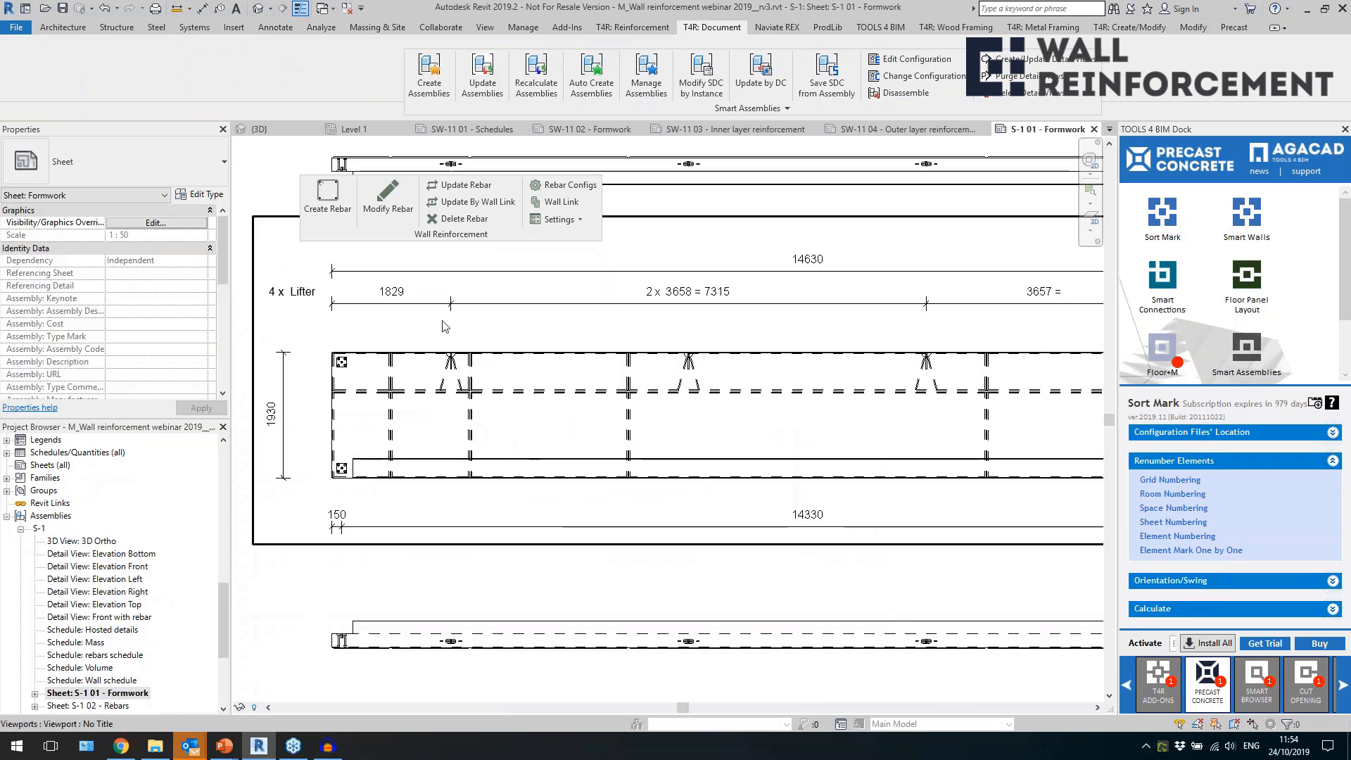
{"action": "scroll", "coordinate": [398, 380], "scroll_direction": "down", "scroll_amount": 5}
{"action": "scroll", "coordinate": [686, 316], "scroll_direction": "up", "scroll_amount": 5}
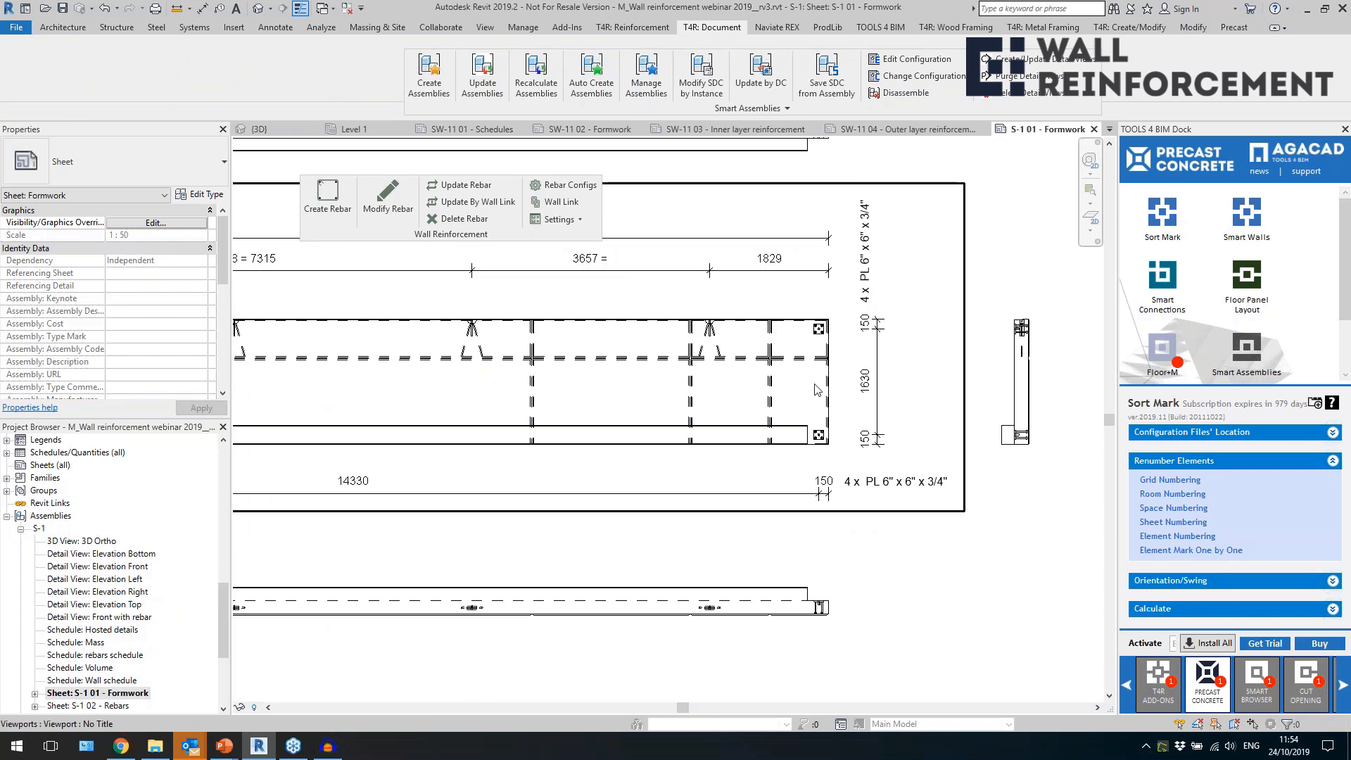
{"action": "scroll", "coordinate": [816, 390], "scroll_direction": "down", "scroll_amount": 5}
{"action": "scroll", "coordinate": [589, 605], "scroll_direction": "up", "scroll_amount": 3}
{"action": "scroll", "coordinate": [589, 606], "scroll_direction": "up", "scroll_amount": 2}
{"action": "left_click", "coordinate": [832, 570]}
{"action": "key", "text": "Escape"}
{"action": "scroll", "coordinate": [915, 584], "scroll_direction": "down", "scroll_amount": 2}
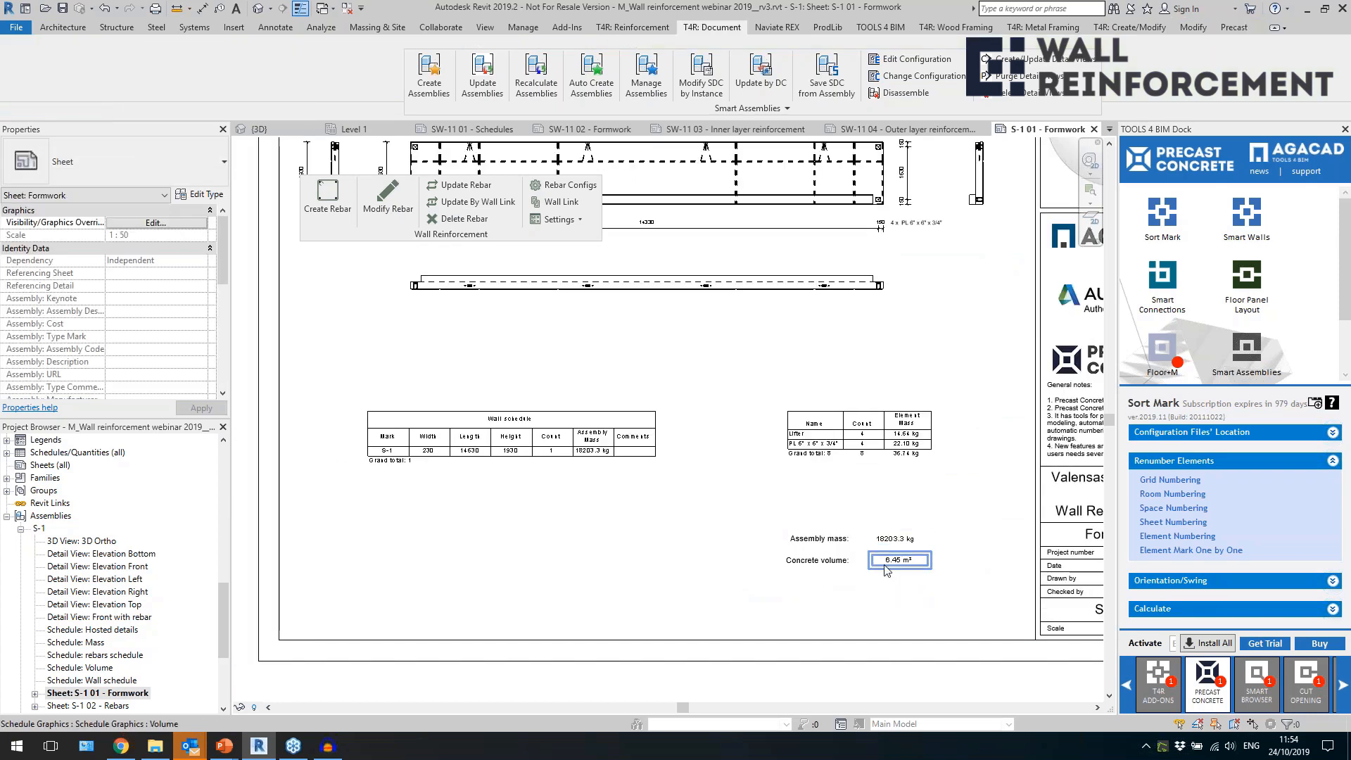
Open sheet S-1 02 - Rebars, examine the rebar elevation and rebars schedule, and return to the 3D view, closing all other views.
{"action": "left_click", "coordinate": [91, 705]}
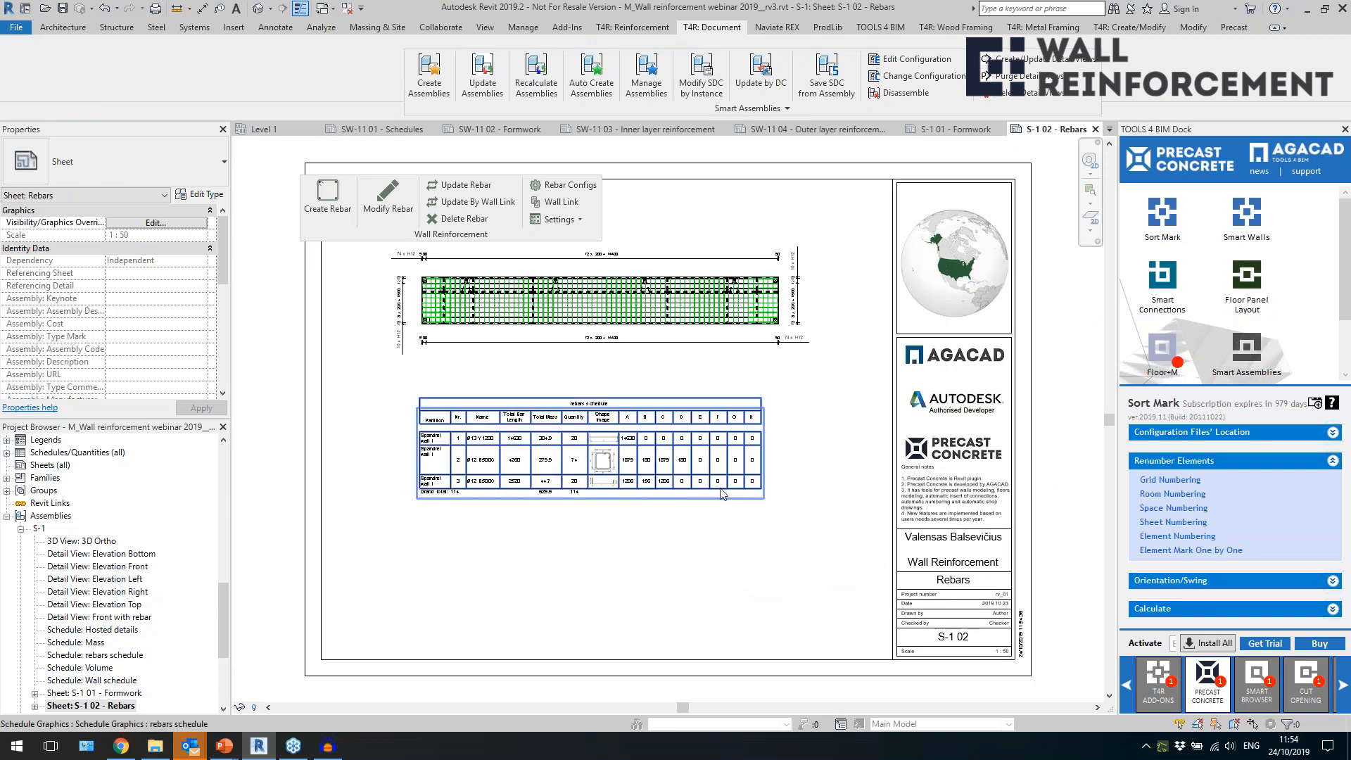
{"action": "scroll", "coordinate": [546, 275], "scroll_direction": "up", "scroll_amount": 2}
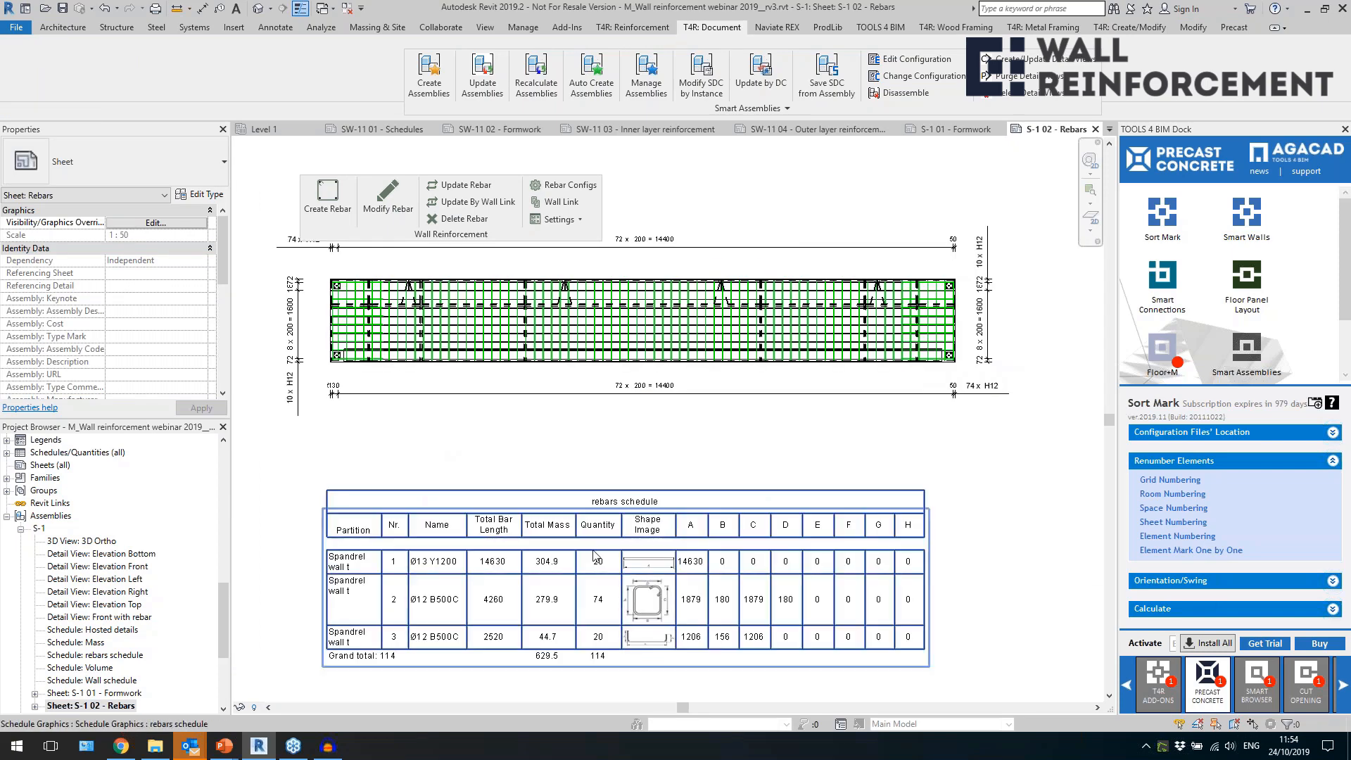
{"action": "scroll", "coordinate": [605, 441], "scroll_direction": "down", "scroll_amount": 3}
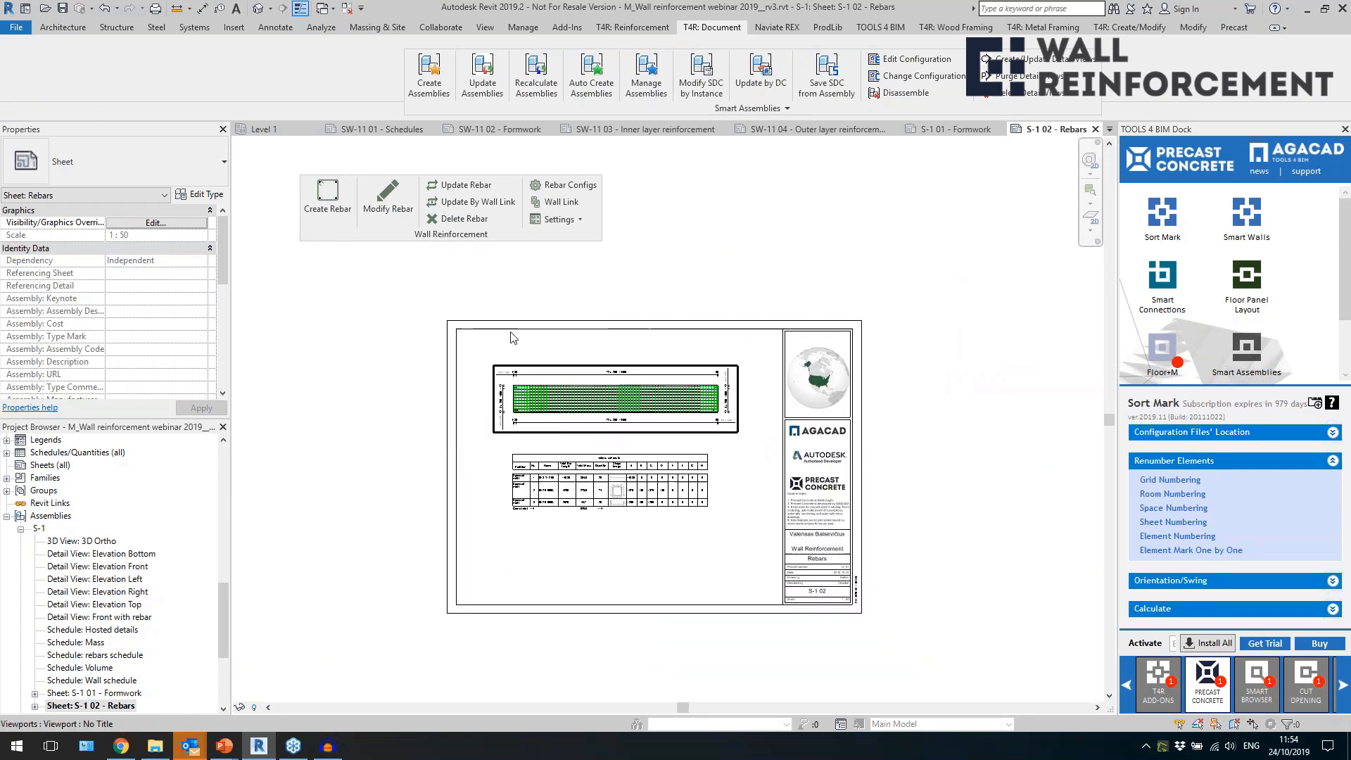
{"action": "left_click", "coordinate": [346, 9]}
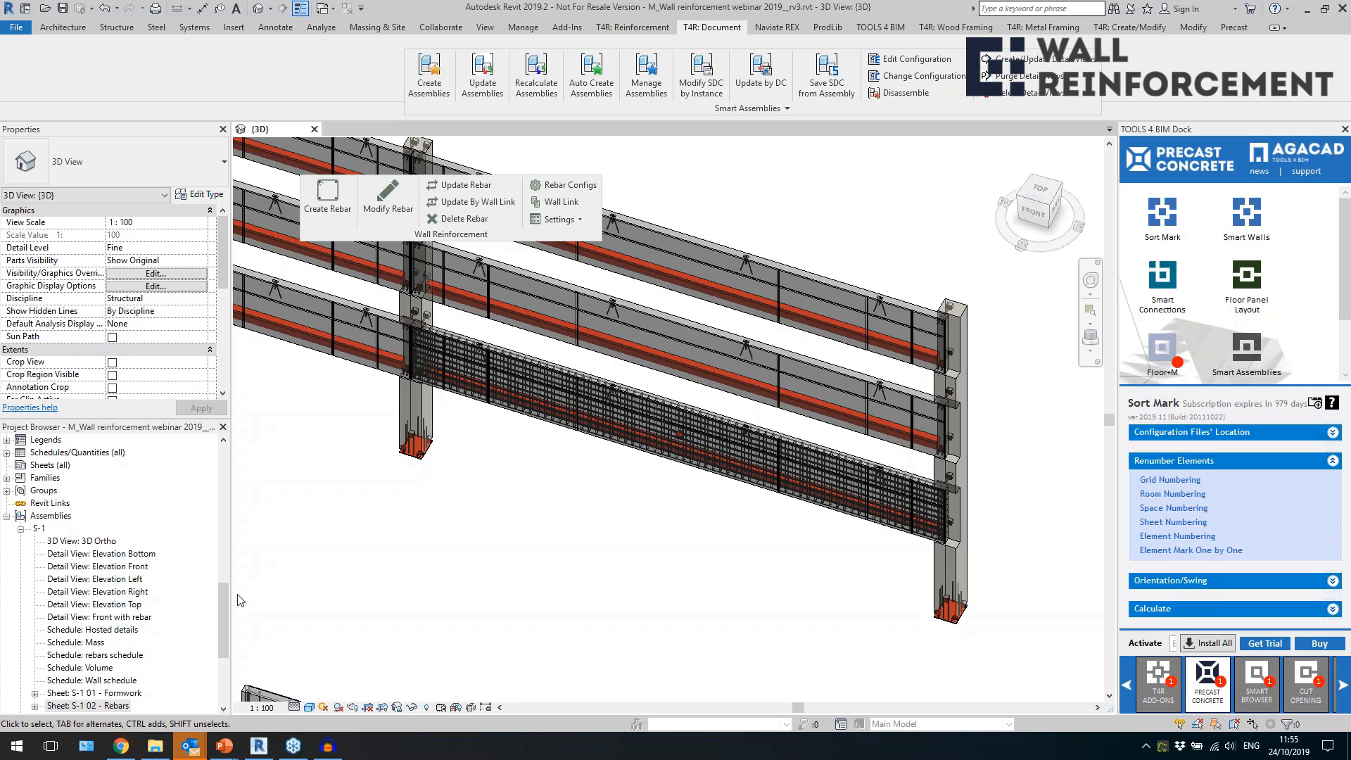
Expand the project's schedules, open the Rebar Schedule and review its rows down to the grand total.
{"action": "left_click_drag", "start_coordinate": [225, 610], "coordinate": [224, 577]}
{"action": "double_click", "coordinate": [77, 515]}
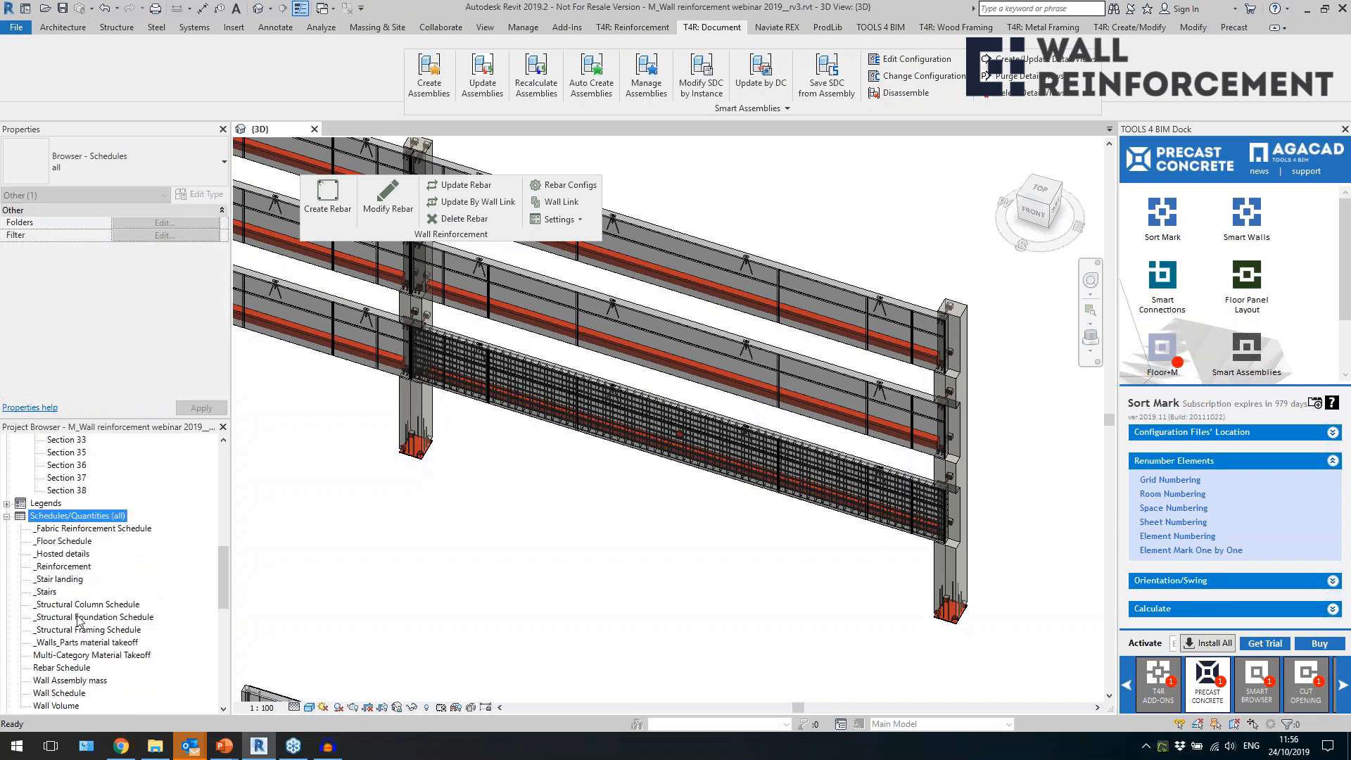
{"action": "left_click", "coordinate": [78, 618]}
{"action": "scroll", "coordinate": [91, 605], "scroll_direction": "down", "scroll_amount": 1}
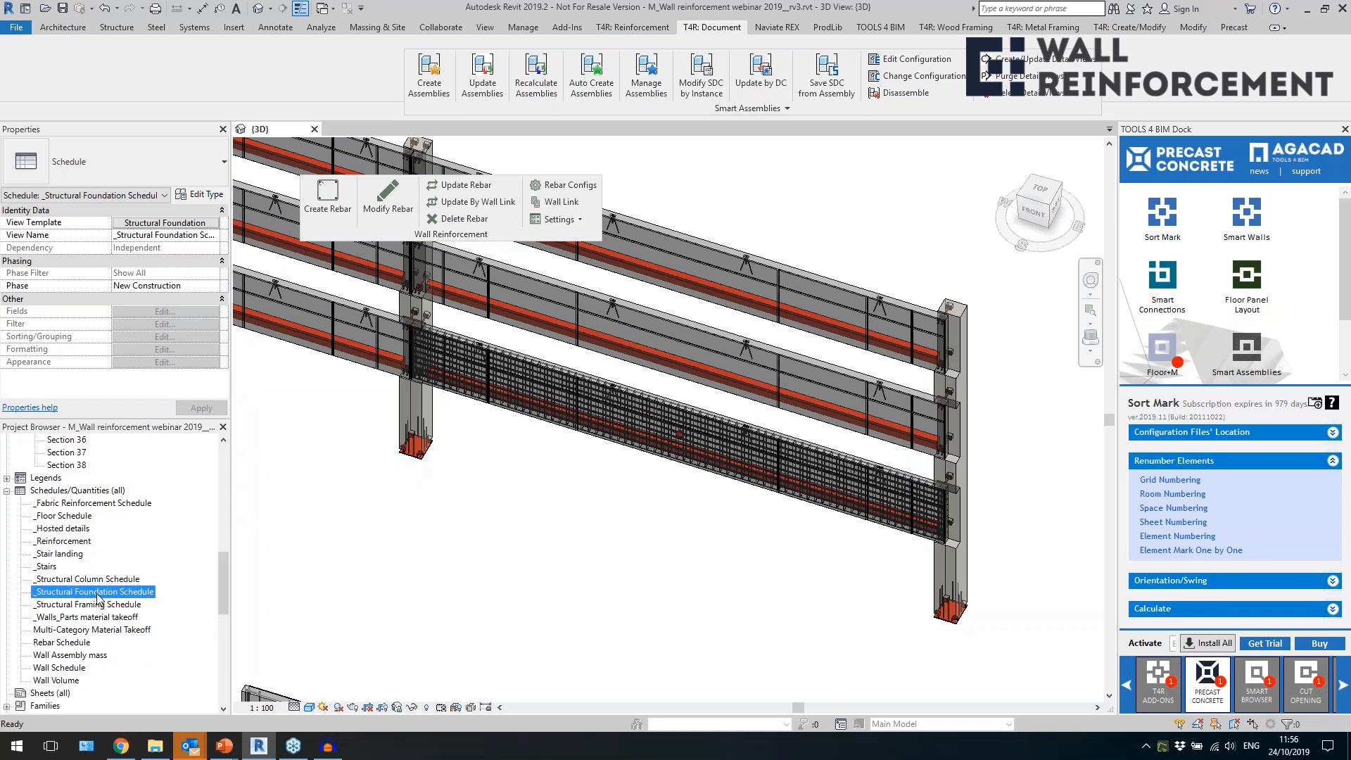
{"action": "left_click", "coordinate": [88, 643]}
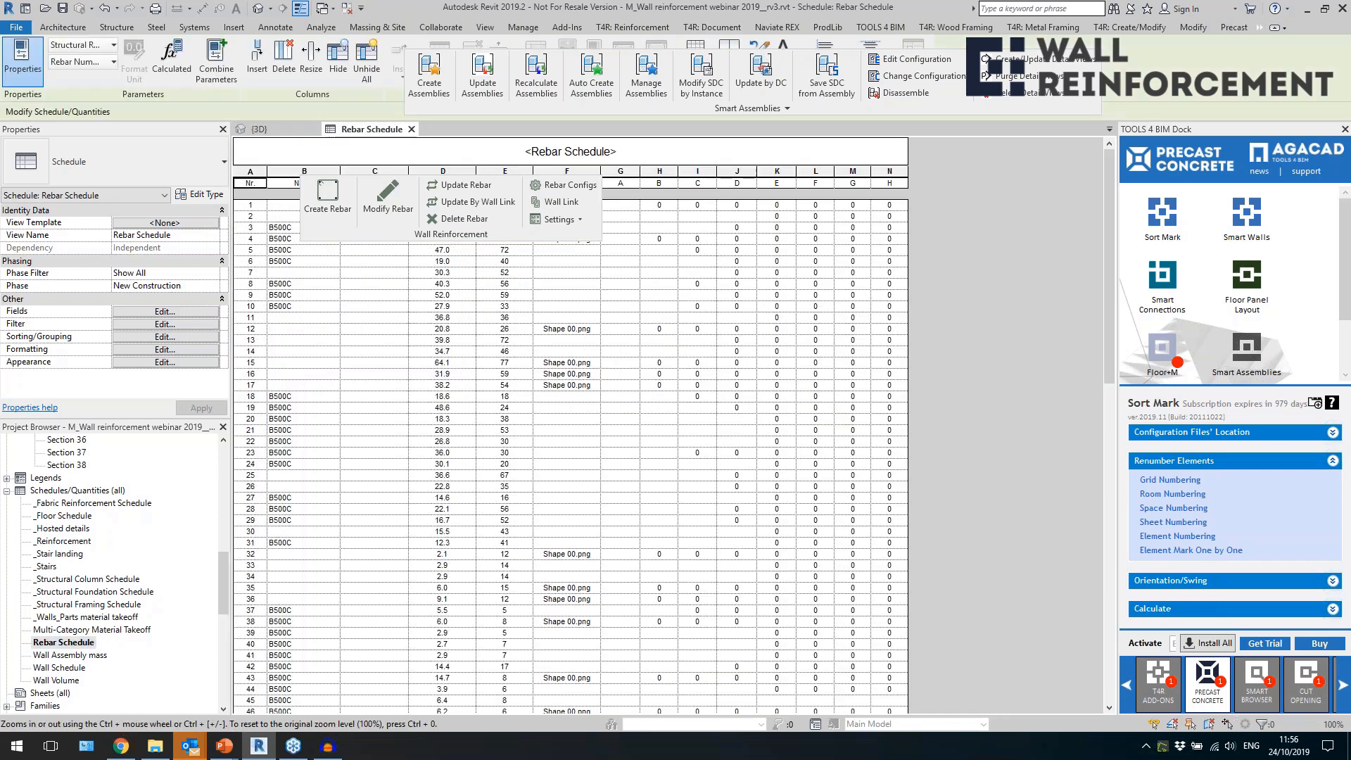
{"action": "scroll", "coordinate": [424, 498], "scroll_direction": "down", "scroll_amount": 10}
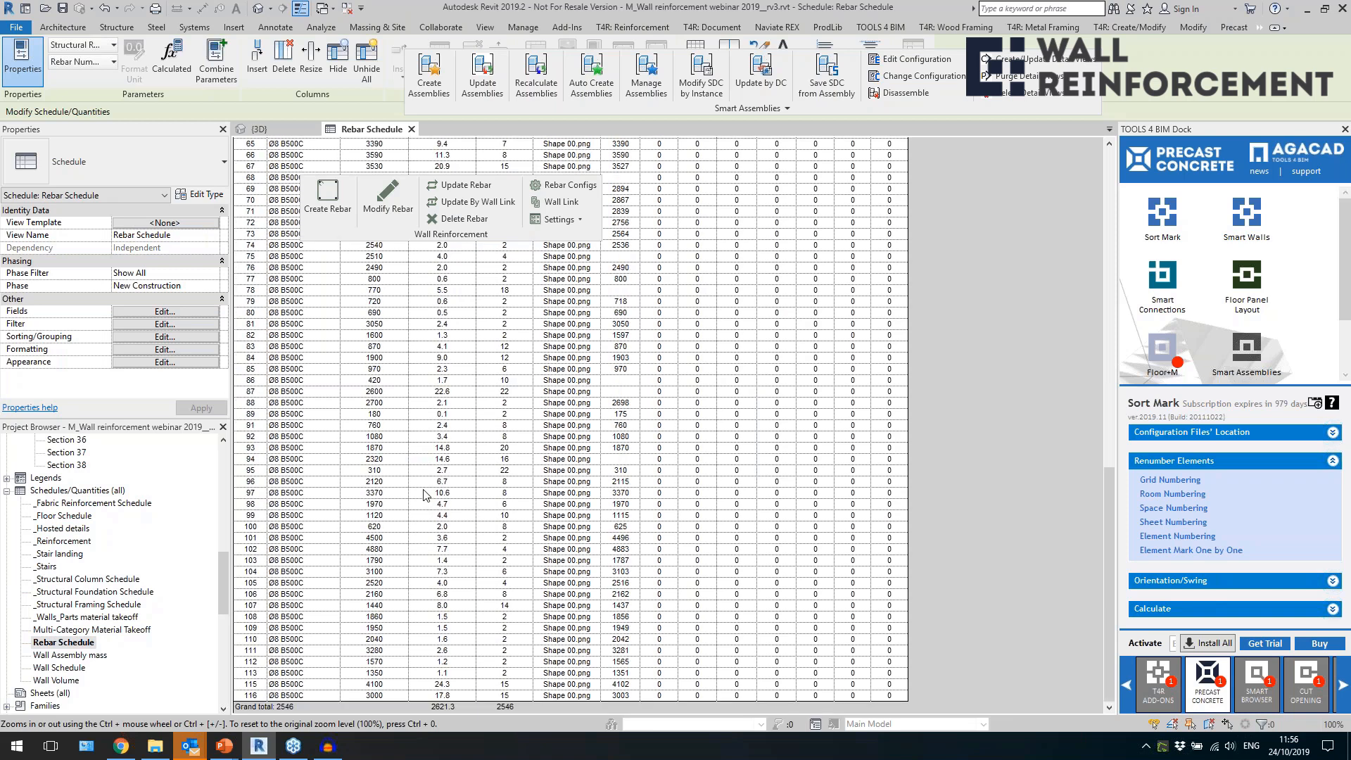
Return from the Rebar Schedule to the 3D view and examine the spandrel frame, the building and the rows of reinforced wall panels.
{"action": "scroll", "coordinate": [424, 494], "scroll_direction": "up", "scroll_amount": 10}
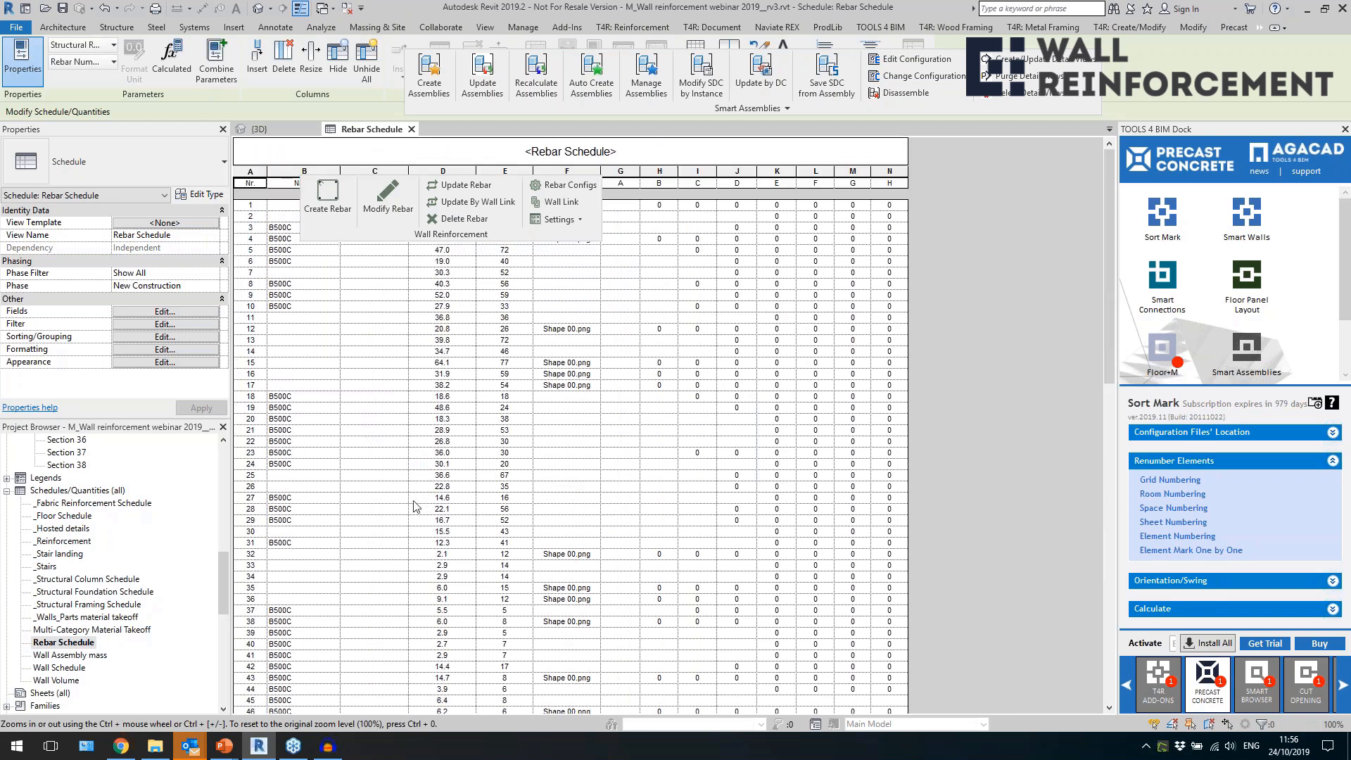
{"action": "left_click", "coordinate": [259, 8]}
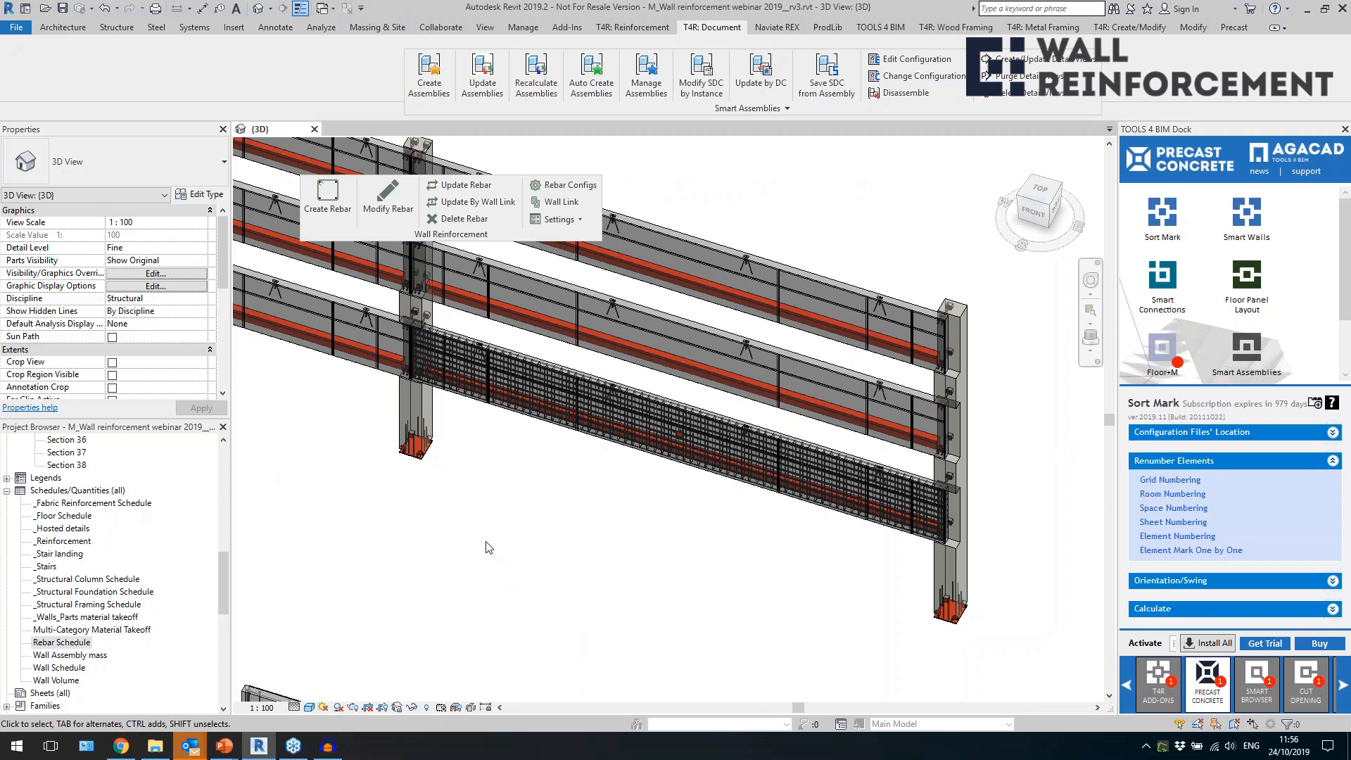
{"action": "scroll", "coordinate": [470, 531], "scroll_direction": "down", "scroll_amount": 3}
{"action": "scroll", "coordinate": [546, 610], "scroll_direction": "down", "scroll_amount": 1}
{"action": "middle_click_drag", "start_coordinate": [546, 610], "coordinate": [537, 598]}
{"action": "scroll", "coordinate": [394, 366], "scroll_direction": "down", "scroll_amount": 6}
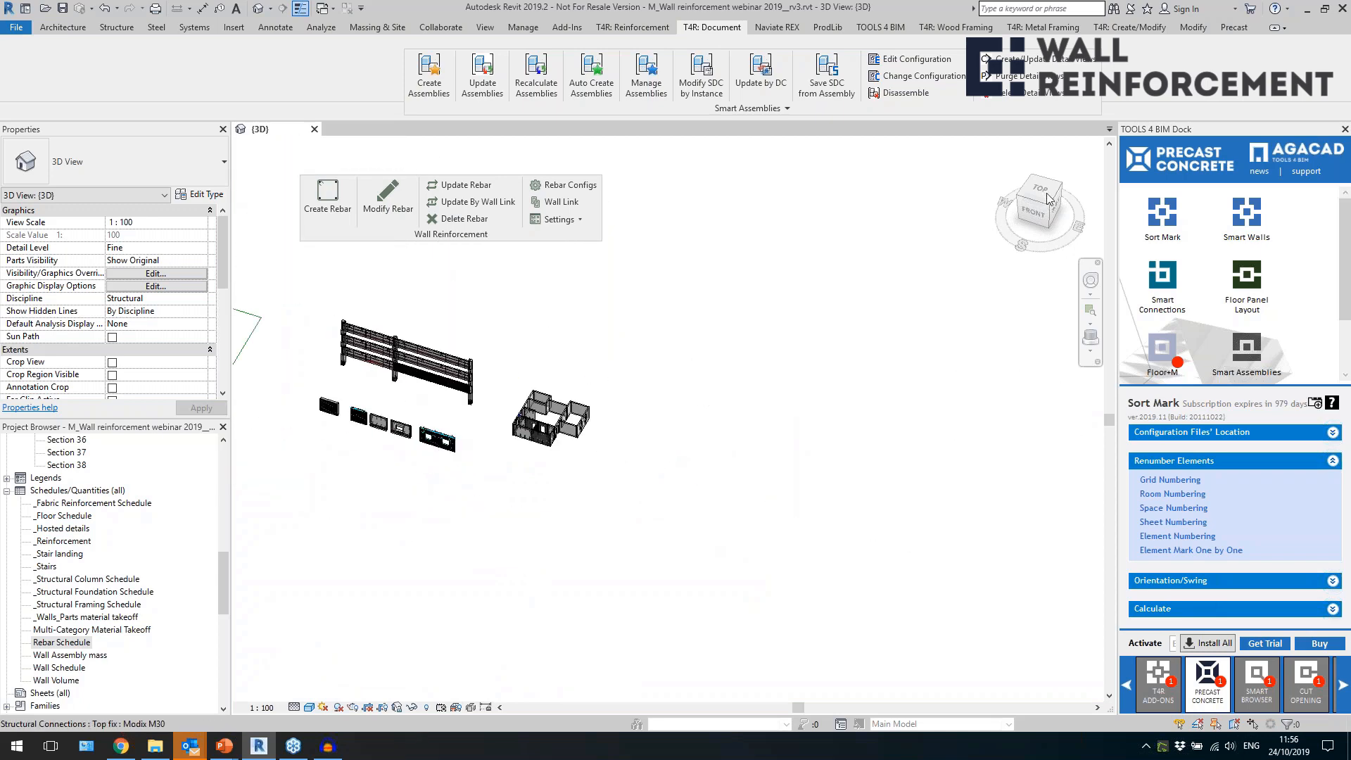
{"action": "left_click", "coordinate": [497, 537]}
{"action": "middle_click_drag", "start_coordinate": [539, 538], "coordinate": [778, 572]}
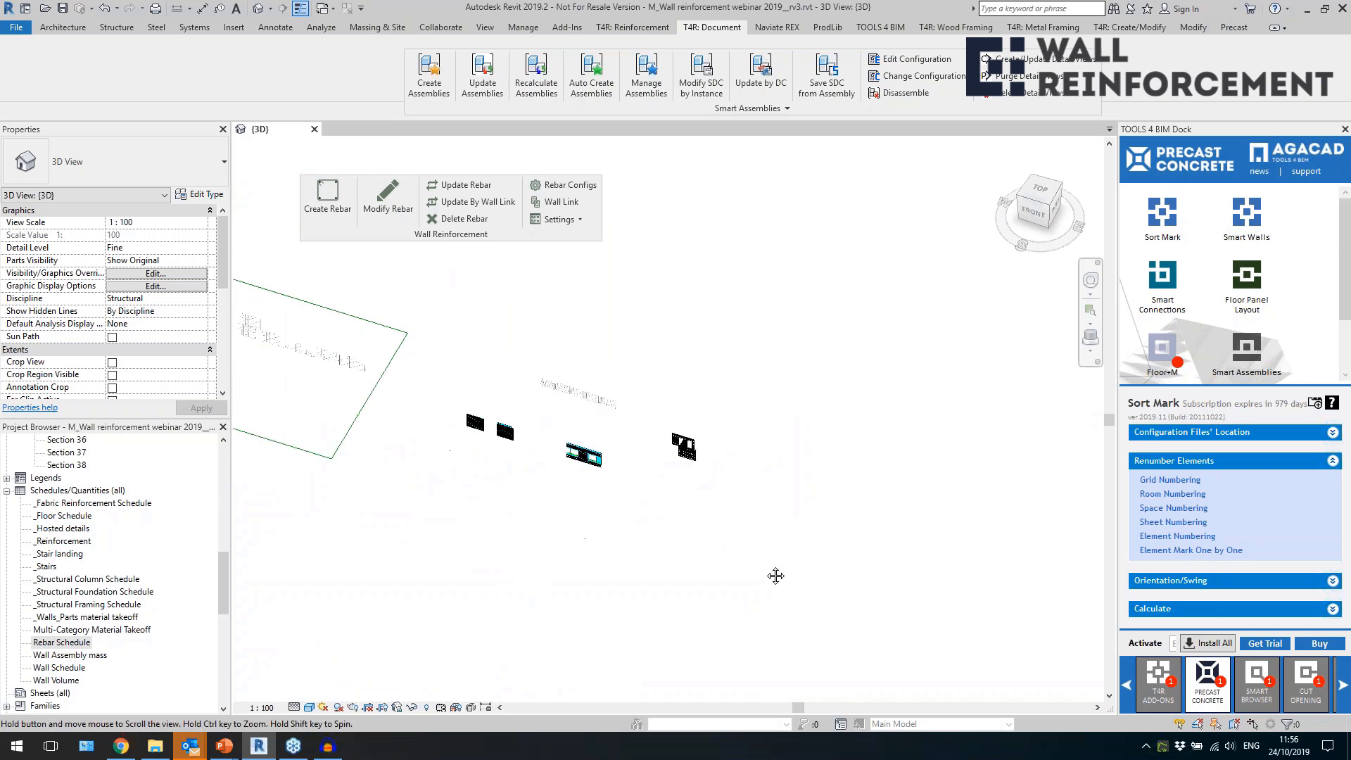
{"action": "middle_click_drag", "start_coordinate": [637, 548], "coordinate": [692, 560]}
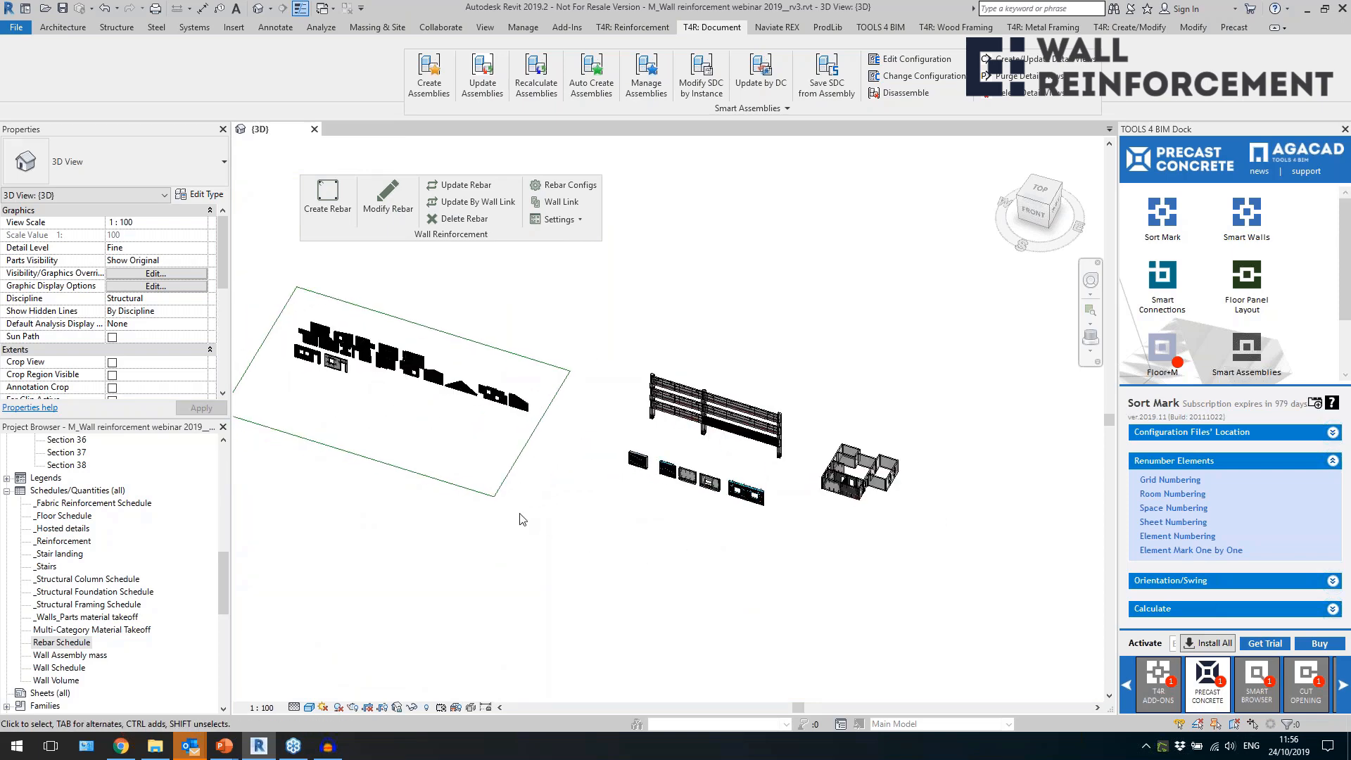
{"action": "scroll", "coordinate": [523, 521], "scroll_direction": "up", "scroll_amount": 1}
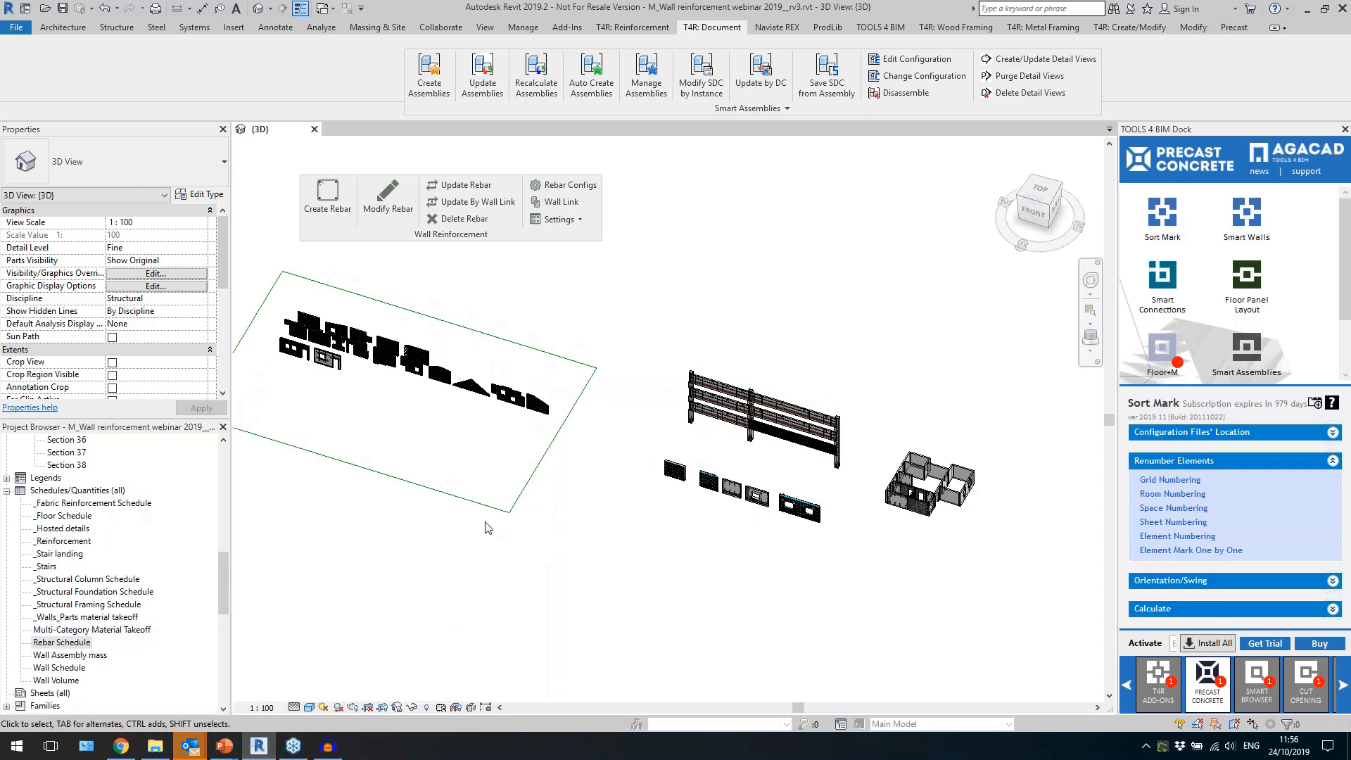
{"action": "scroll", "coordinate": [458, 503], "scroll_direction": "up", "scroll_amount": 5}
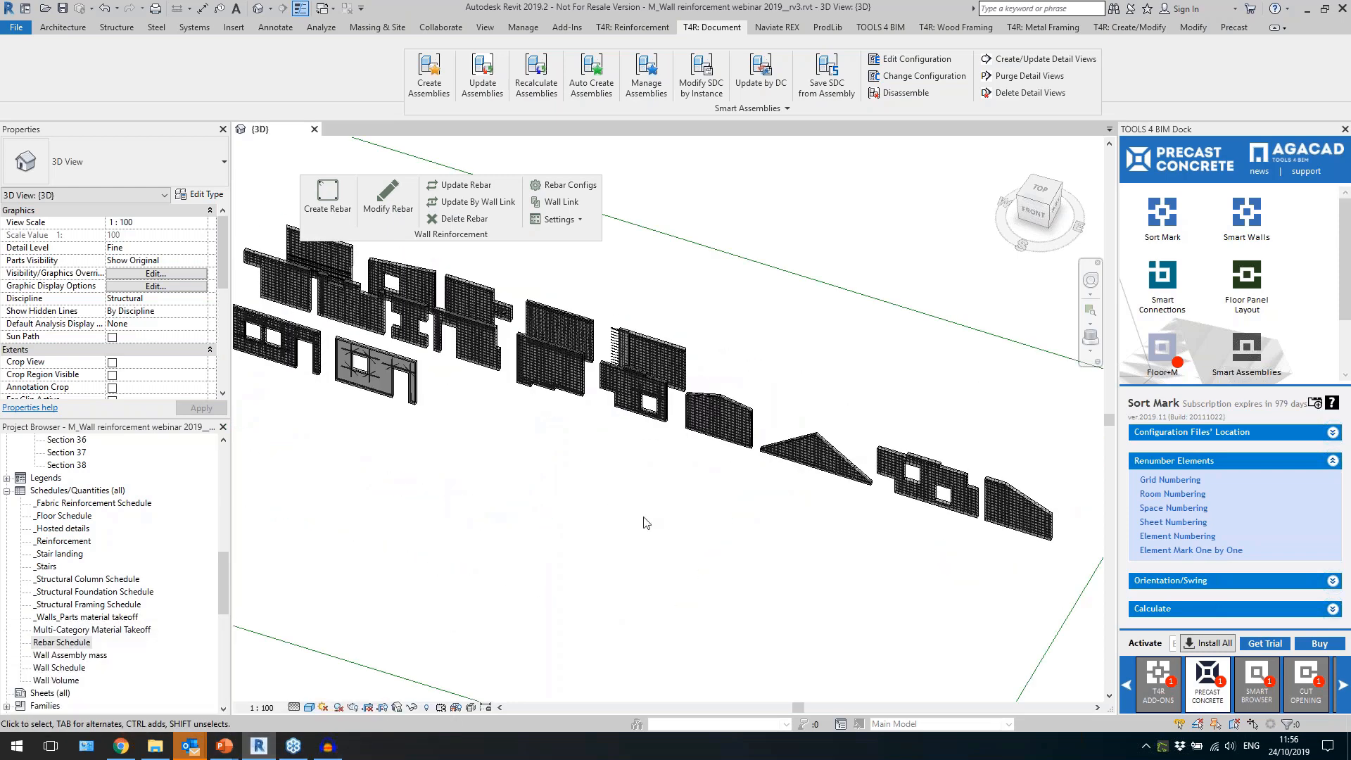
{"action": "middle_click_drag", "start_coordinate": [713, 555], "coordinate": [672, 529]}
{"action": "scroll", "coordinate": [697, 555], "scroll_direction": "down", "scroll_amount": 4}
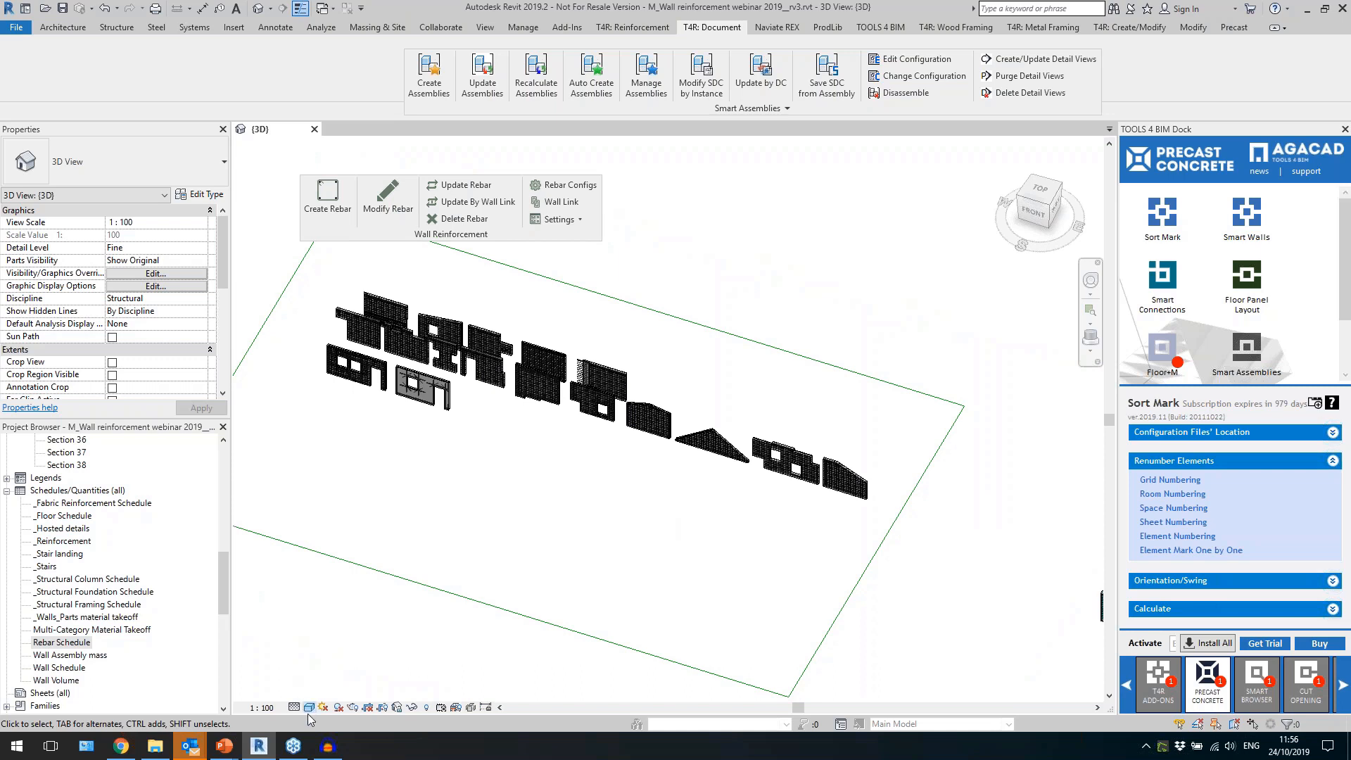
Switch to the Wall reinforcement.pptx slide show in PowerPoint and advance through the TOOLS4BIM Dock and download slides to the closing slide.
{"action": "mouse_move", "coordinate": [302, 750]}
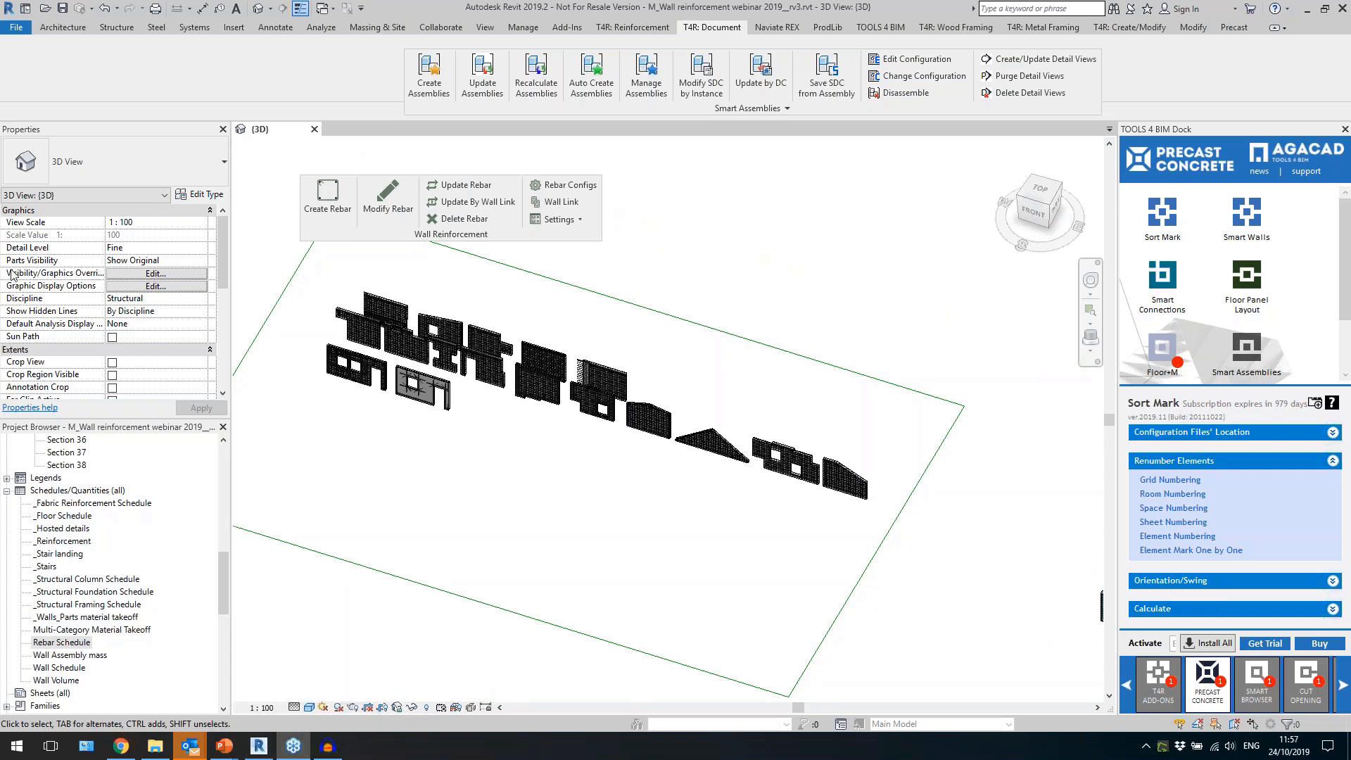
{"action": "mouse_move", "coordinate": [230, 749]}
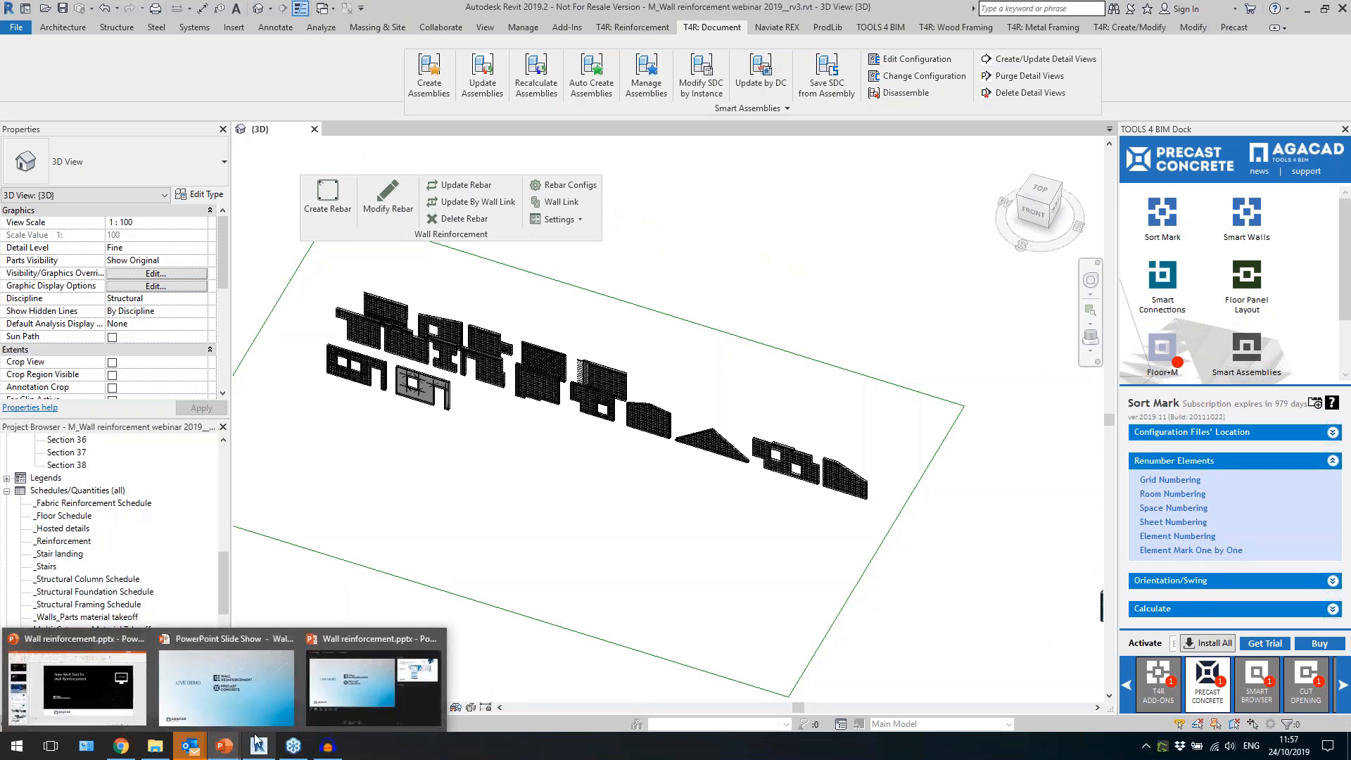
{"action": "left_click", "coordinate": [331, 689]}
{"action": "left_click", "coordinate": [525, 505]}
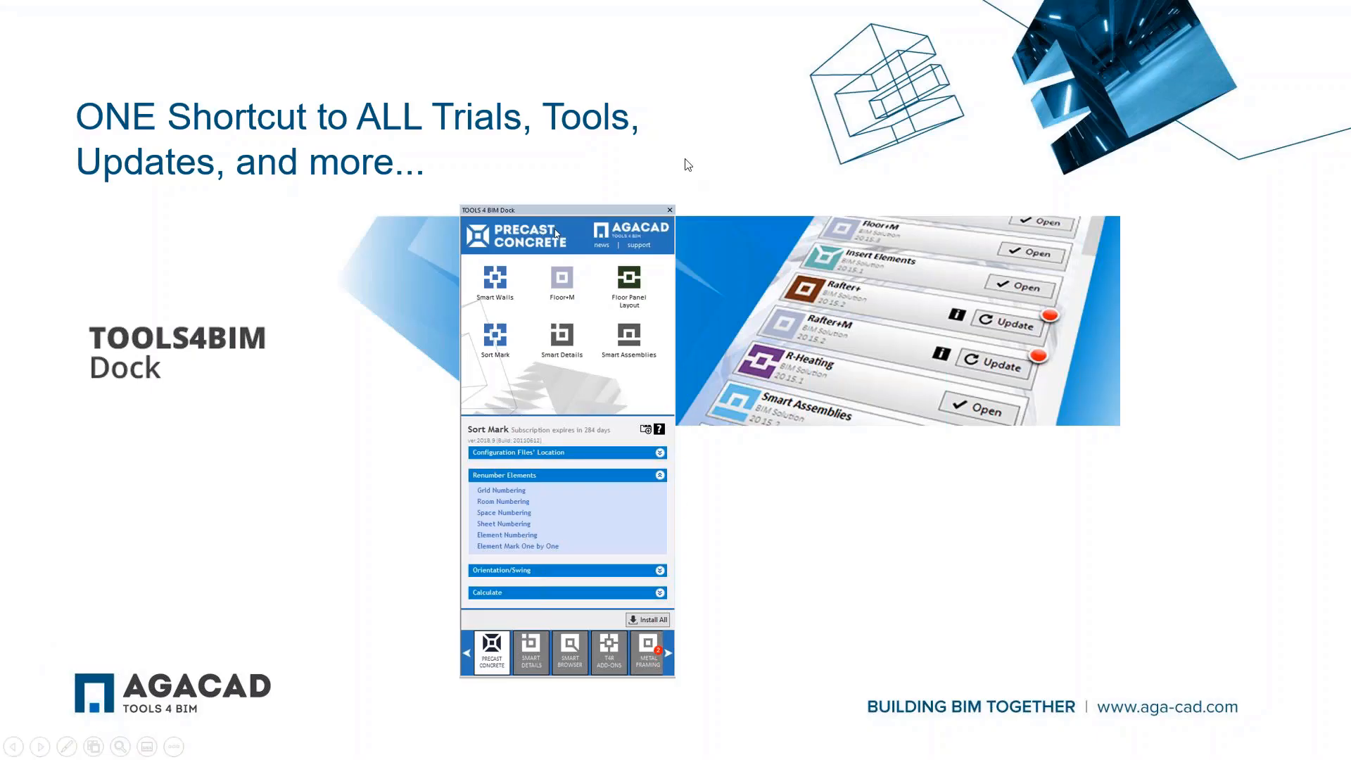
{"action": "left_click", "coordinate": [1211, 296]}
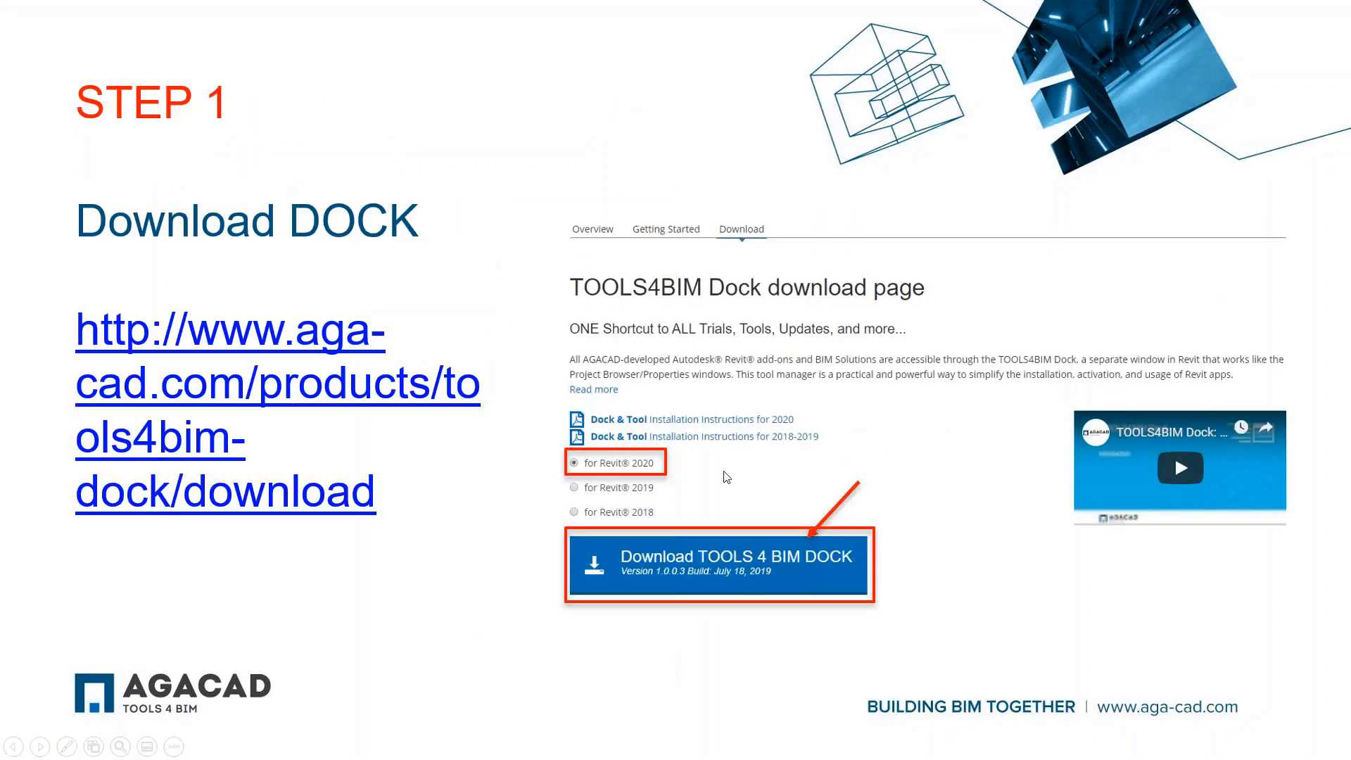
{"action": "left_click", "coordinate": [579, 114]}
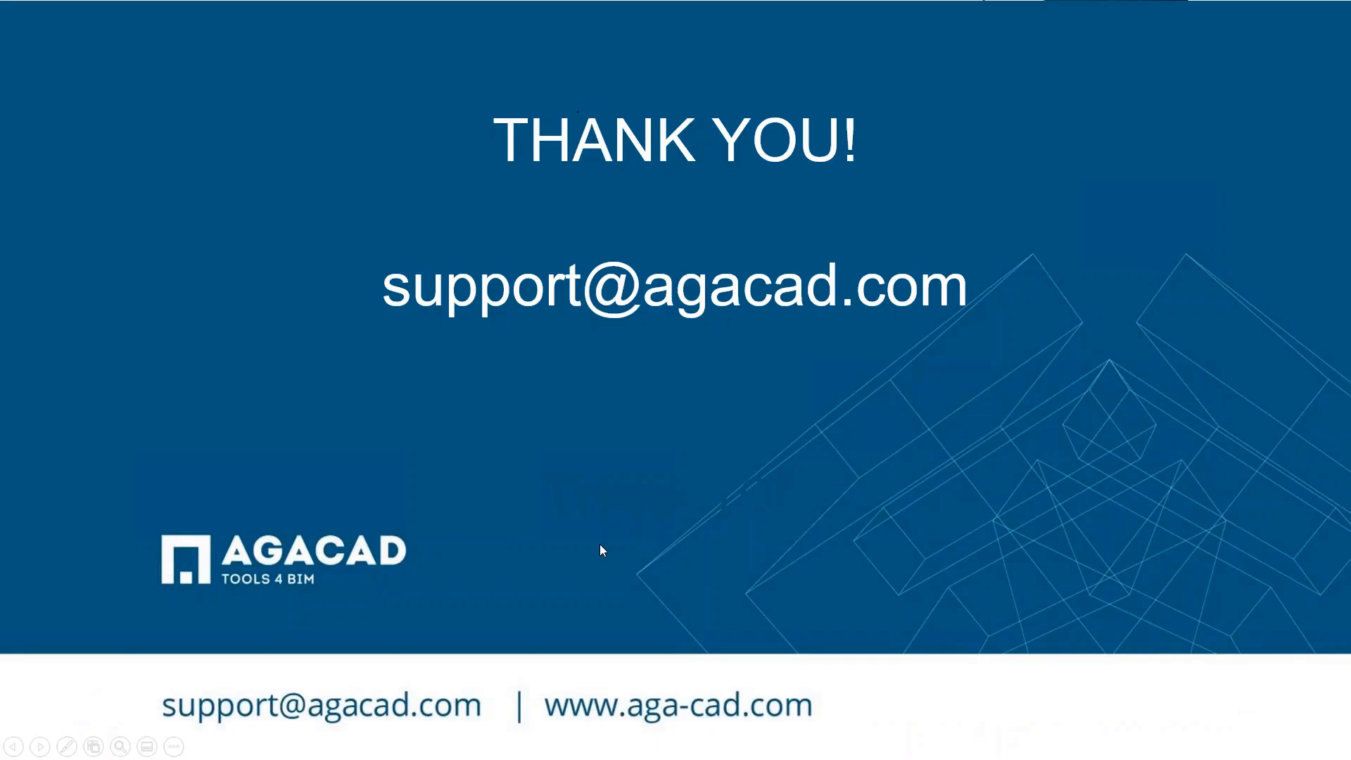